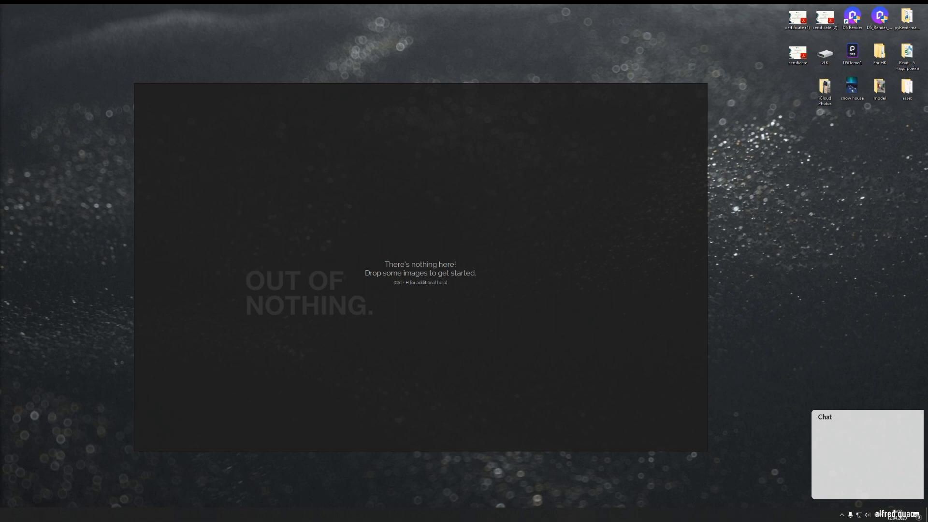
Launch Revit, dismiss the pyRevit startup log and stretch the Revit window to fill the screen
key(super)
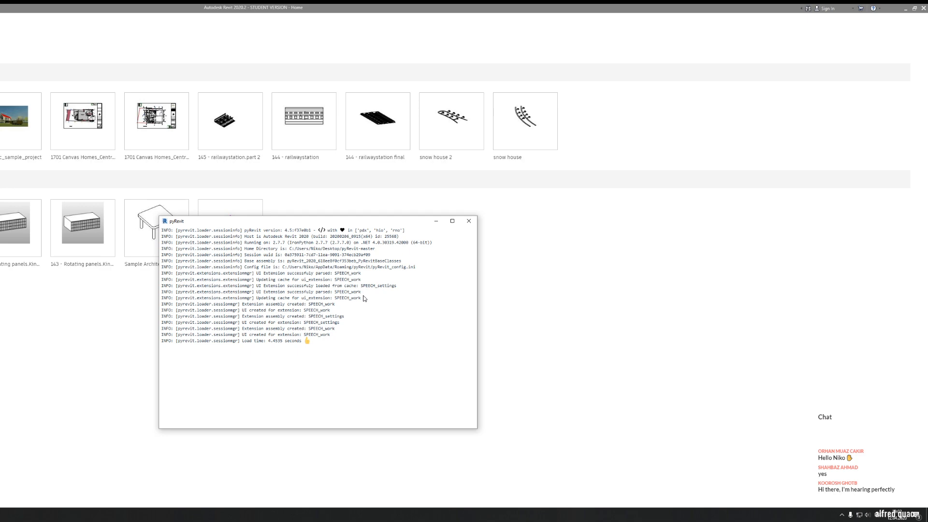
click(468, 221)
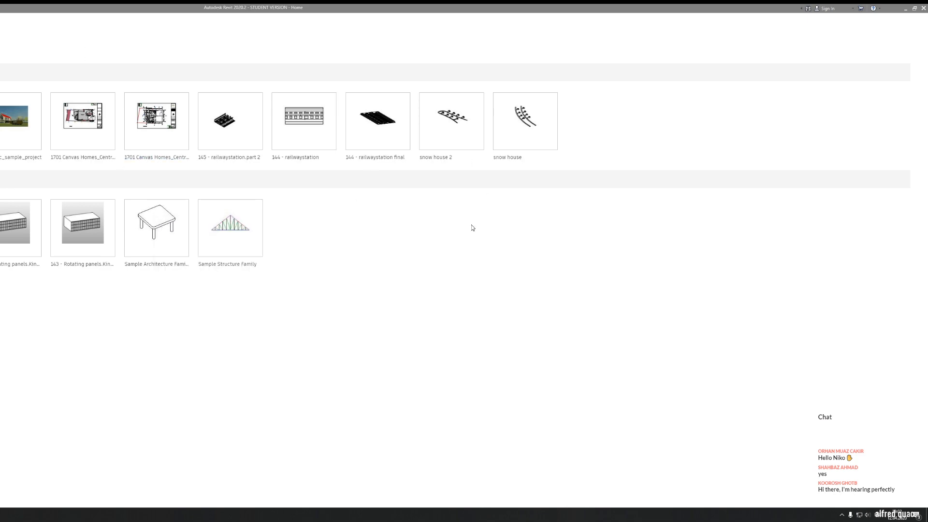
drag(444, 7, 172, 9)
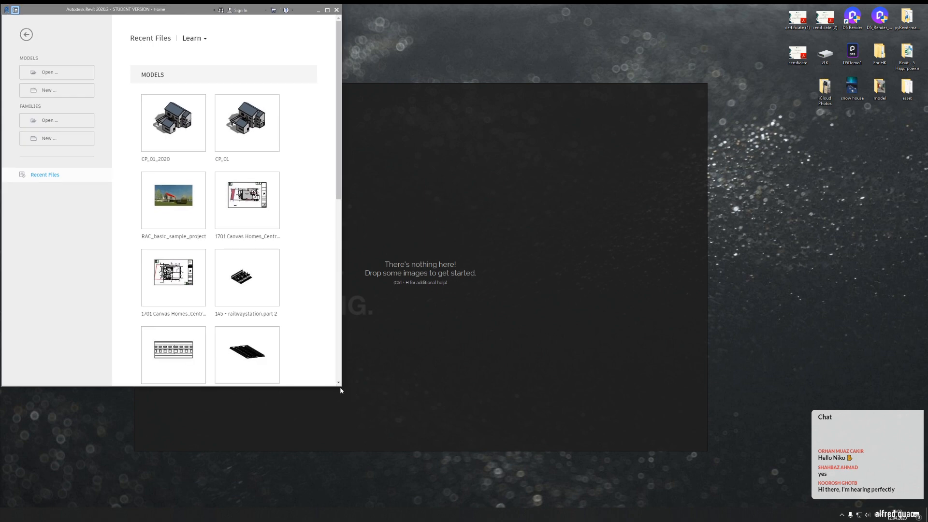
drag(341, 386, 926, 505)
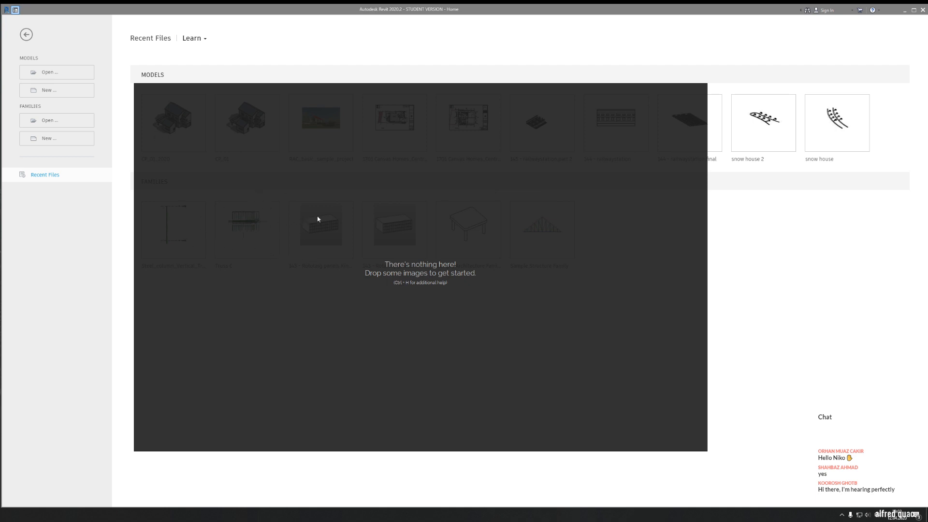
Reposition the PureRef window over Revit and load the recent scene White Nest Housing.pur
right_drag(468, 215, 513, 184)
right_click(513, 183)
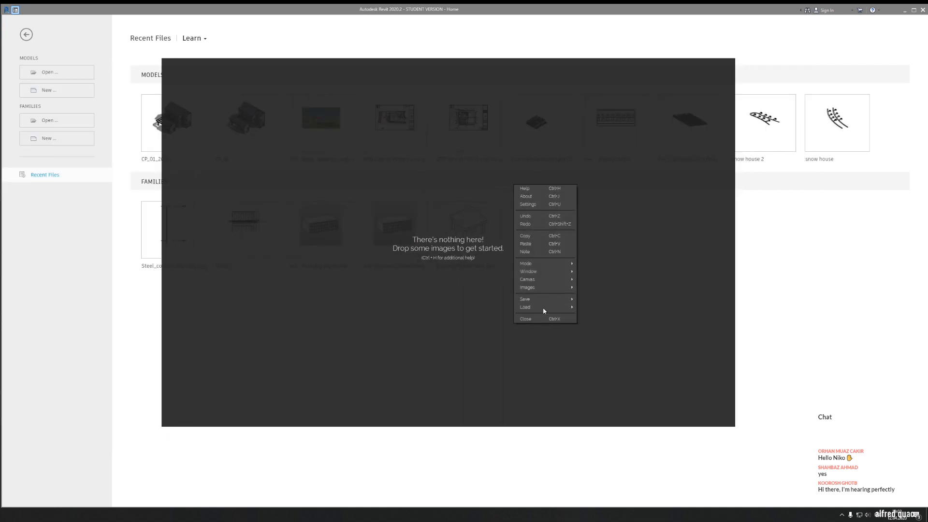
mouse_move(532, 307)
mouse_move(611, 316)
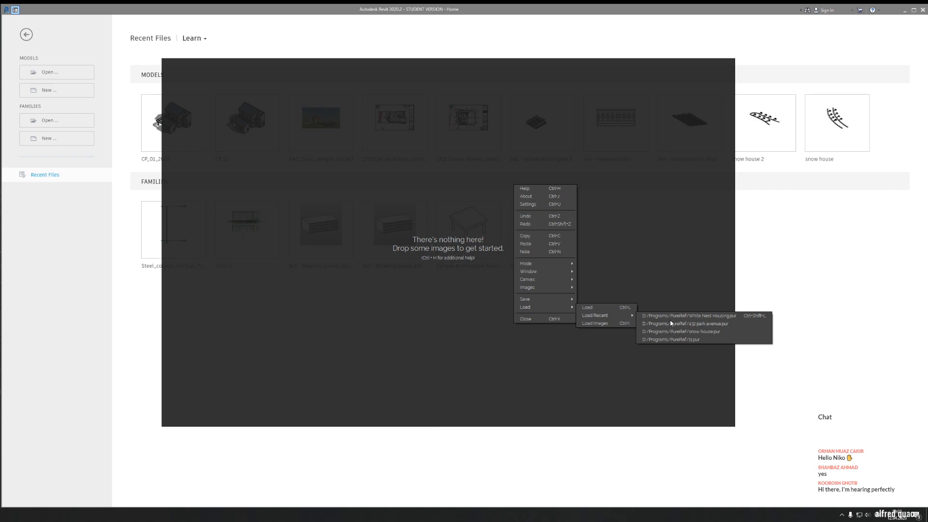
click(721, 317)
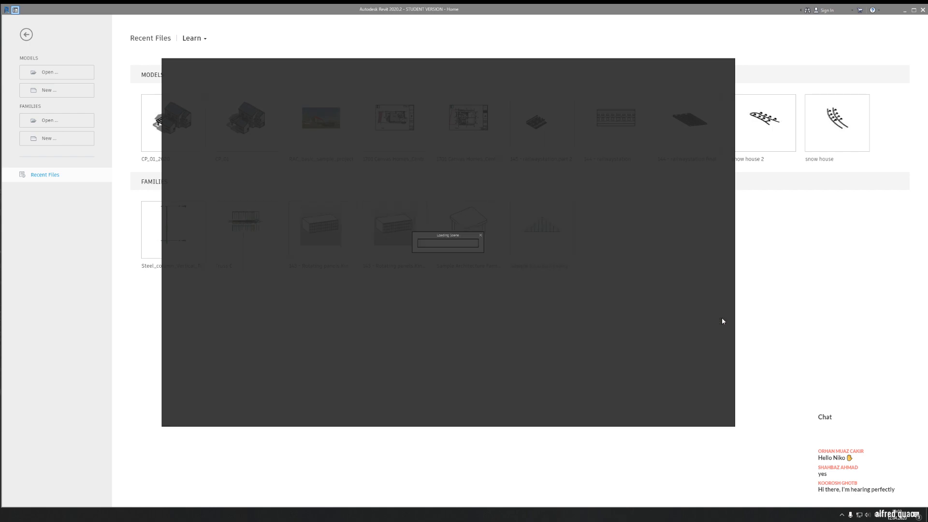
Look over the reference board's external, internal, plan, section and schema image groups
scroll(462, 299, down, 8)
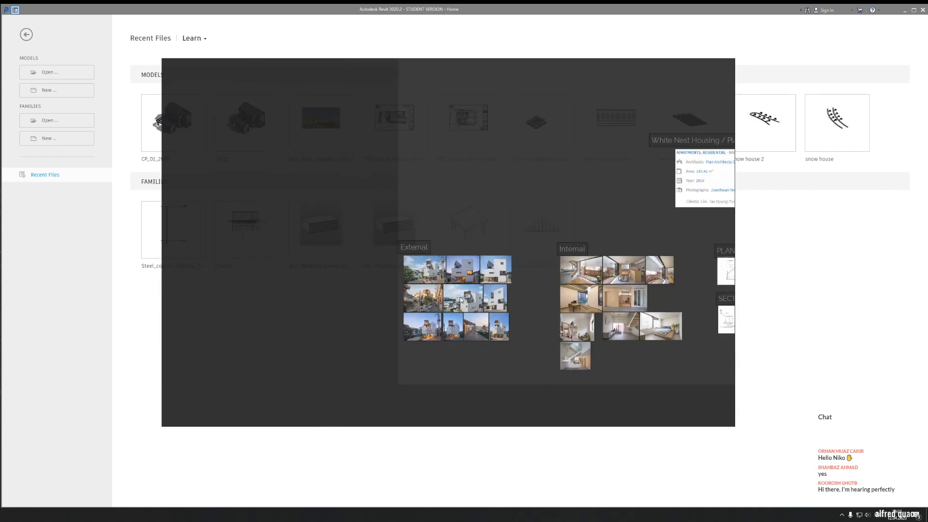
middle_drag(462, 300, 304, 300)
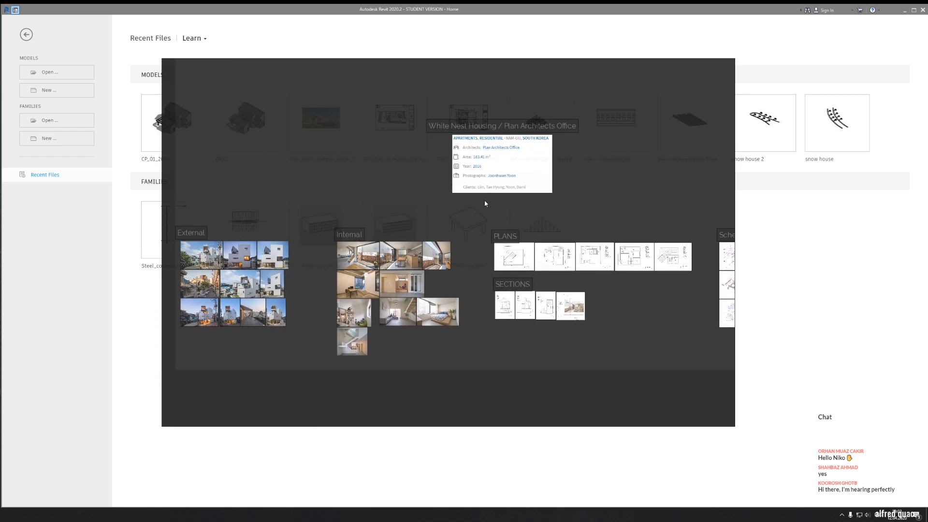
middle_drag(390, 206, 300, 209)
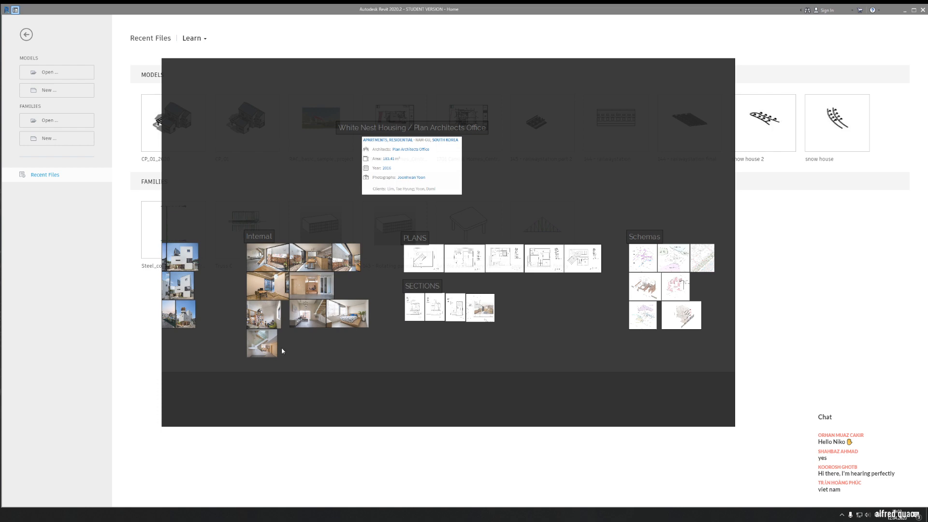
middle_drag(279, 346, 417, 348)
middle_drag(304, 344, 337, 311)
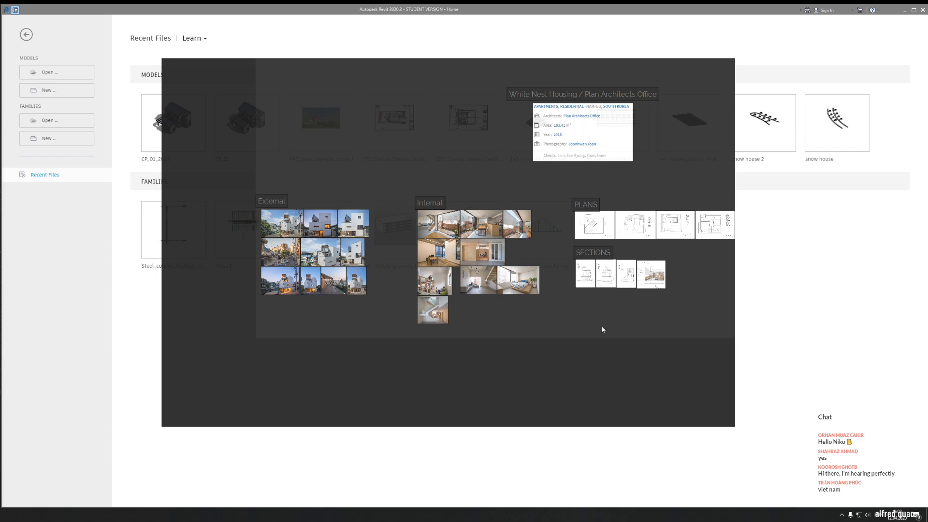
middle_drag(574, 321, 337, 320)
Examine the 1st Floor Plan image closely, including its toilet and sink area, walls, room legend and scale
scroll(332, 187, up, 10)
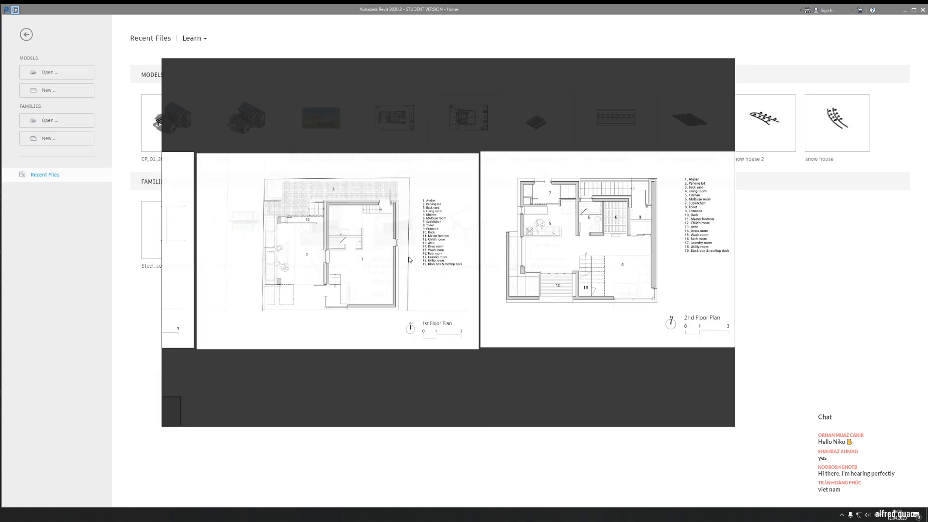
scroll(285, 240, up, 5)
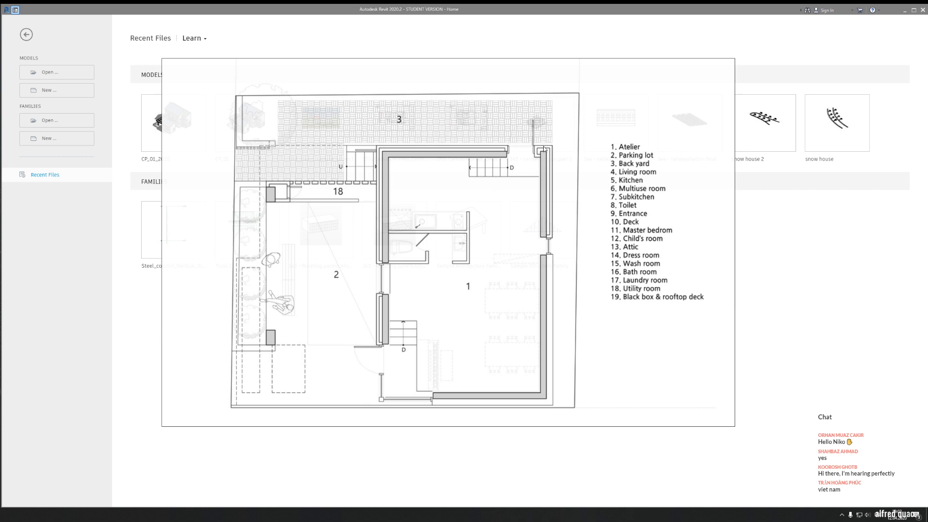
middle_drag(537, 314, 480, 264)
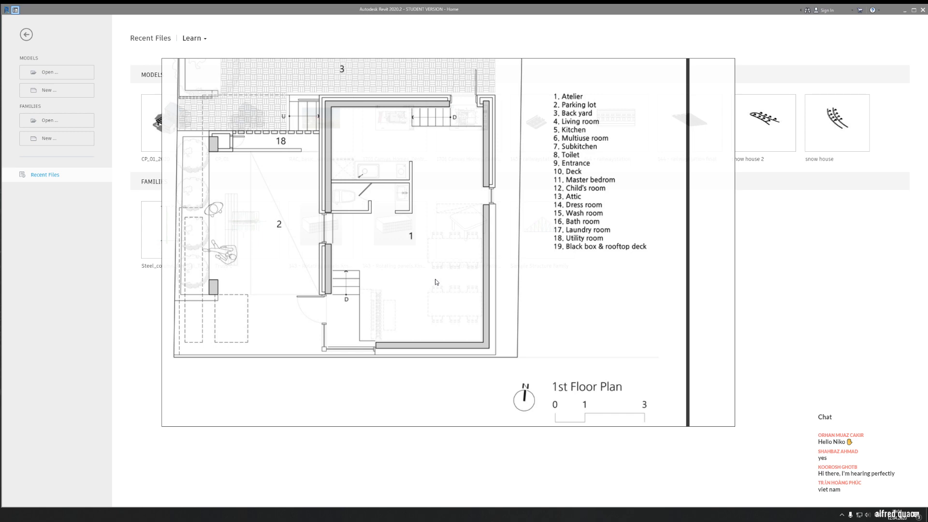
scroll(405, 195, up, 5)
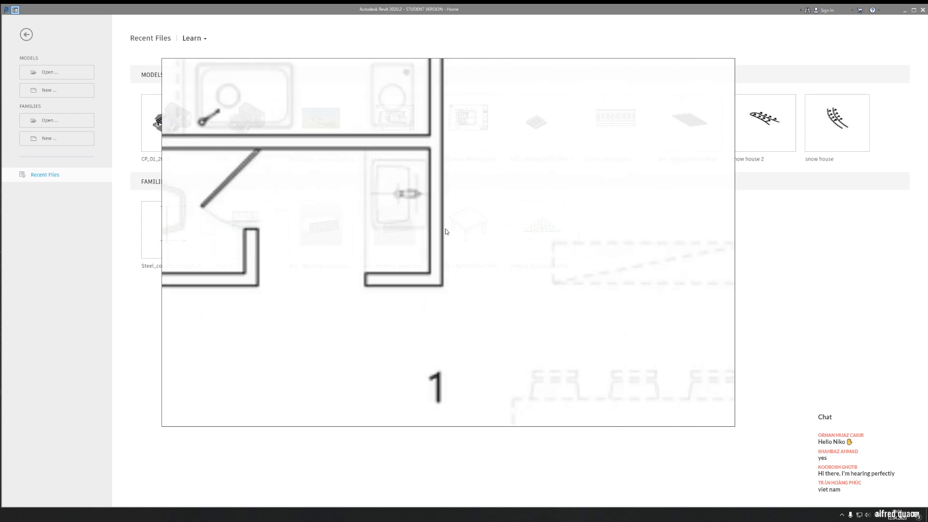
scroll(397, 231, down, 2)
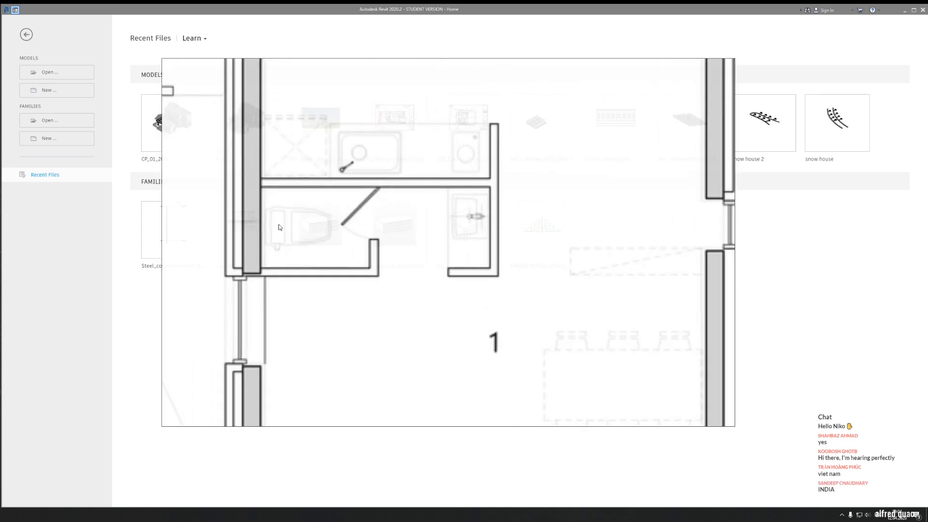
scroll(382, 249, down, 1)
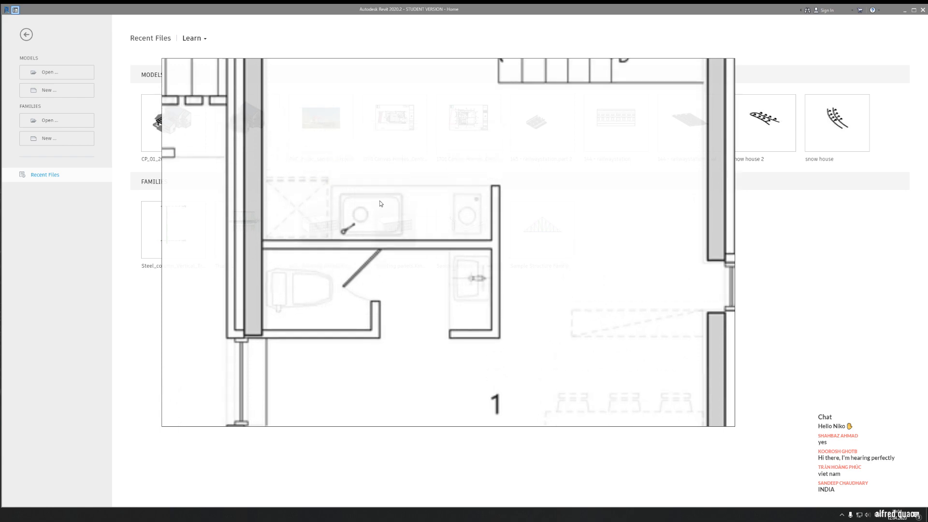
scroll(380, 279, down, 3)
scroll(480, 337, down, 3)
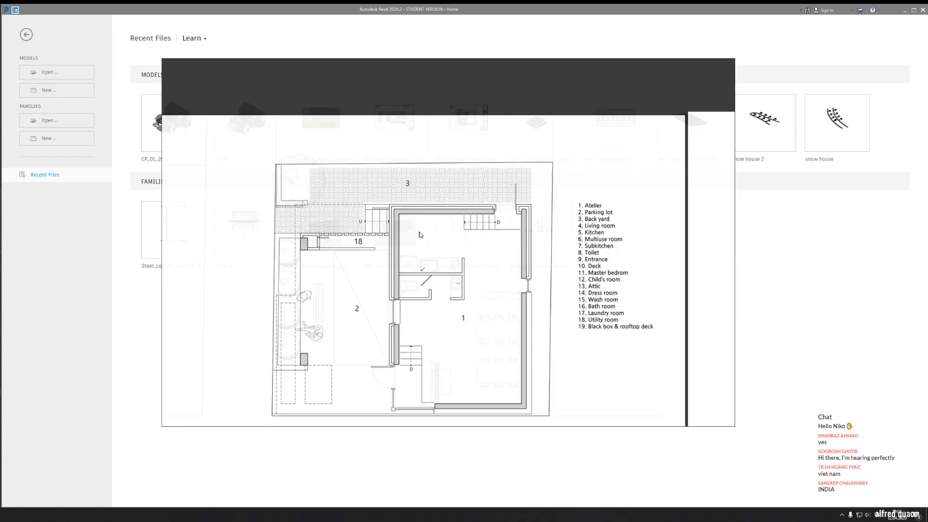
scroll(392, 264, up, 1)
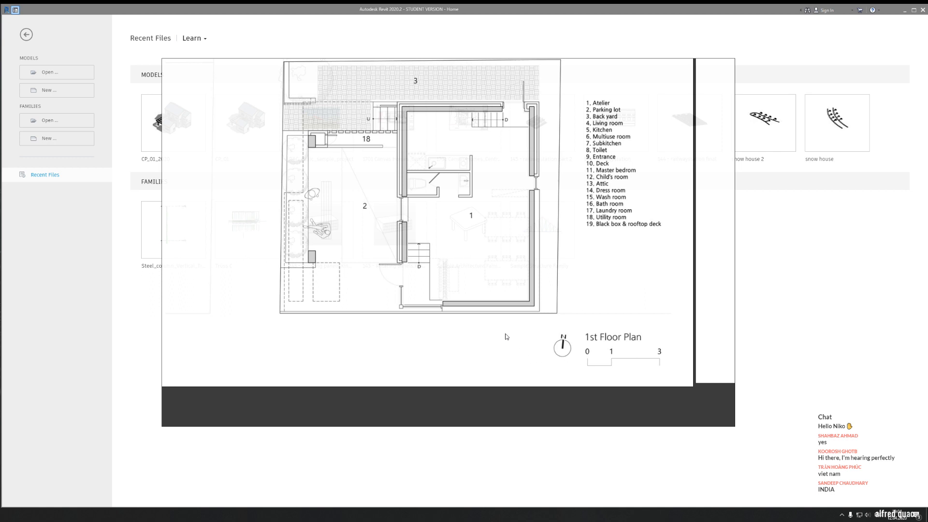
Switch to Revit and browse to the White House folder on the desktop for a model to open
click(782, 336)
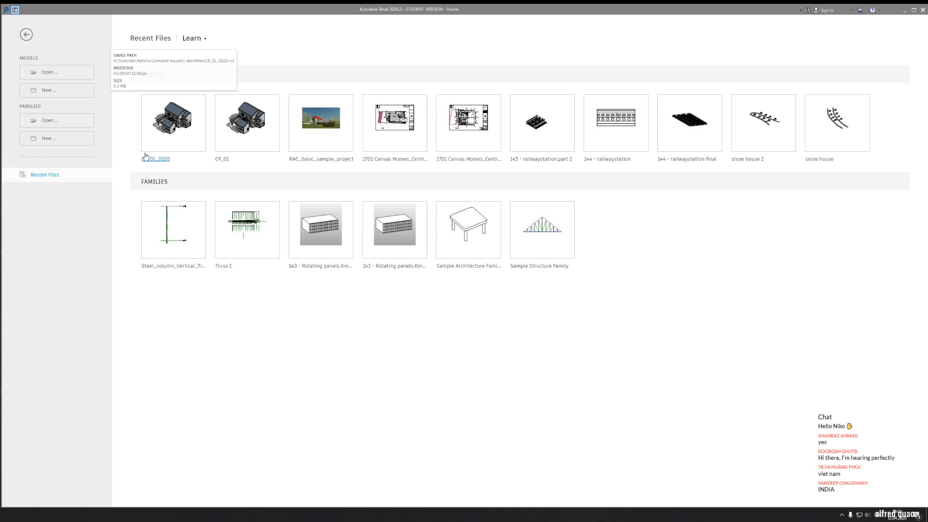
click(50, 73)
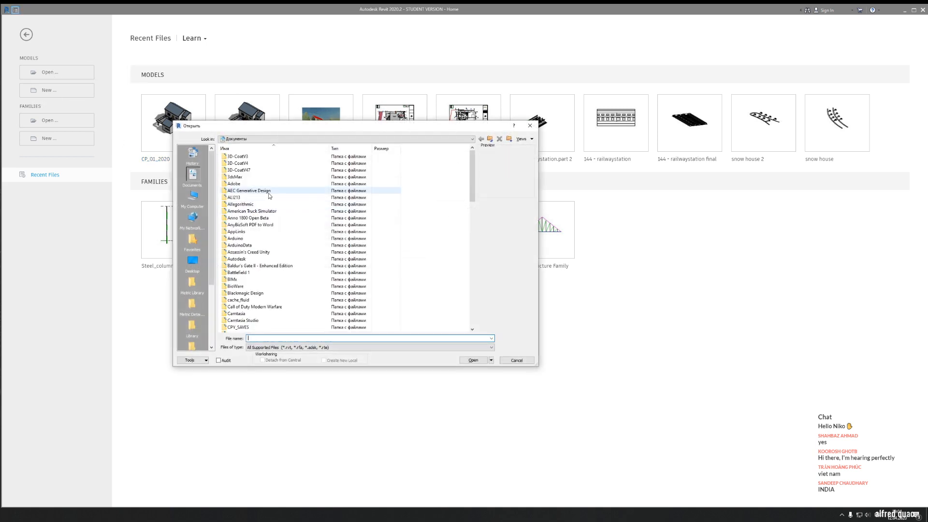
drag(211, 194, 211, 254)
click(193, 177)
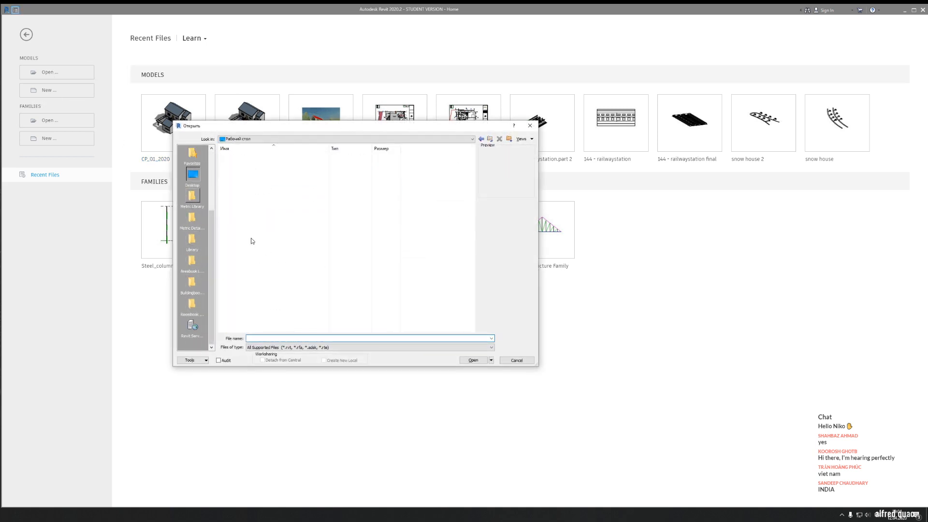
click(246, 273)
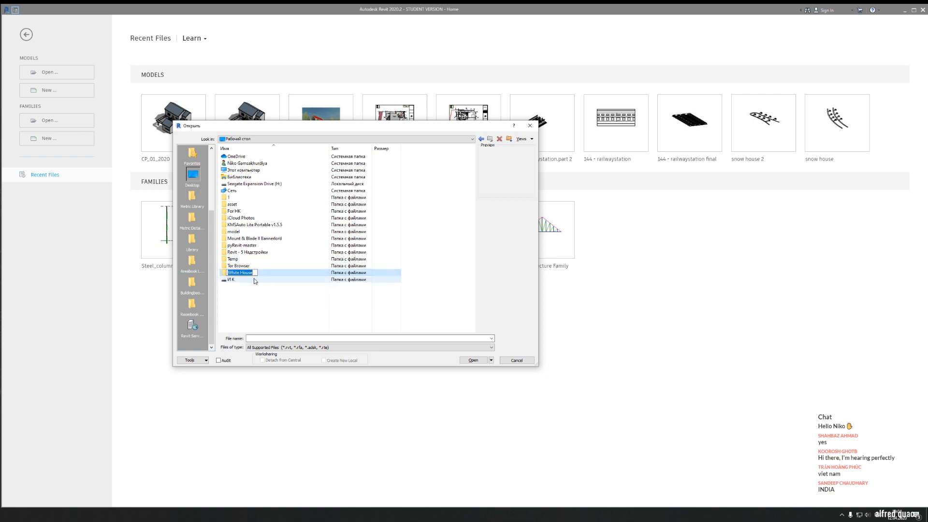
double_click(251, 273)
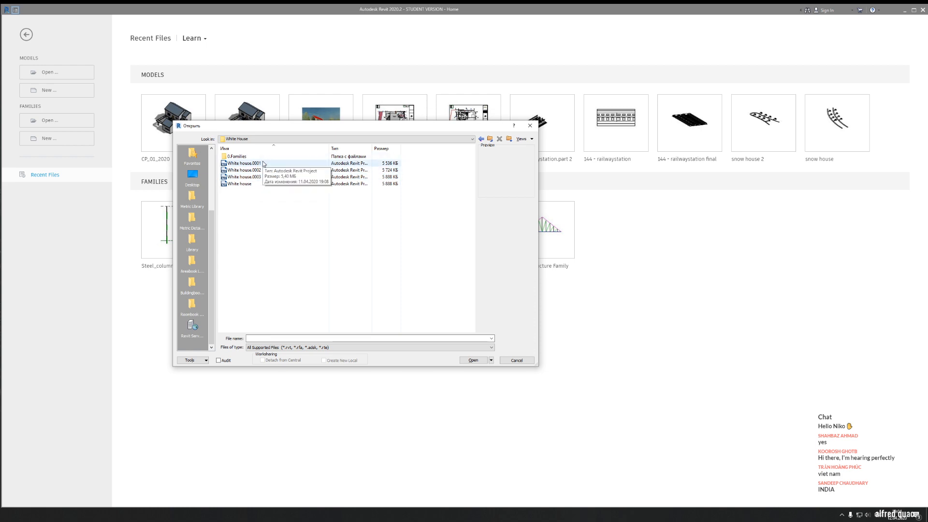
Show the creation date column in the file list and open White house.rvt
right_click(441, 148)
click(470, 193)
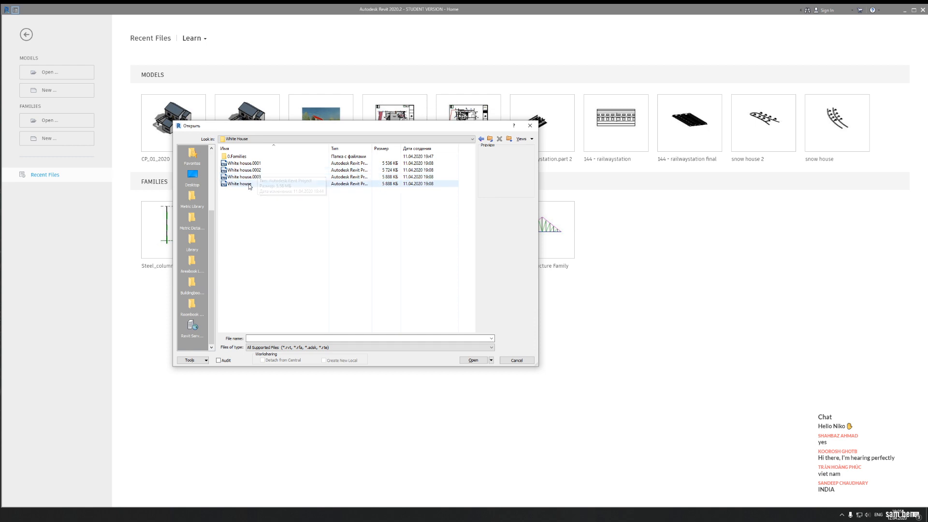
click(256, 183)
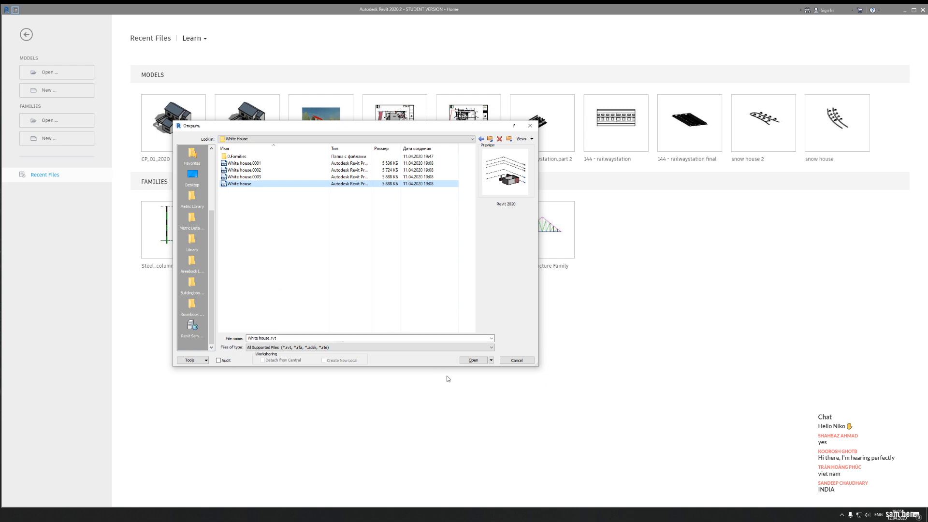
click(476, 360)
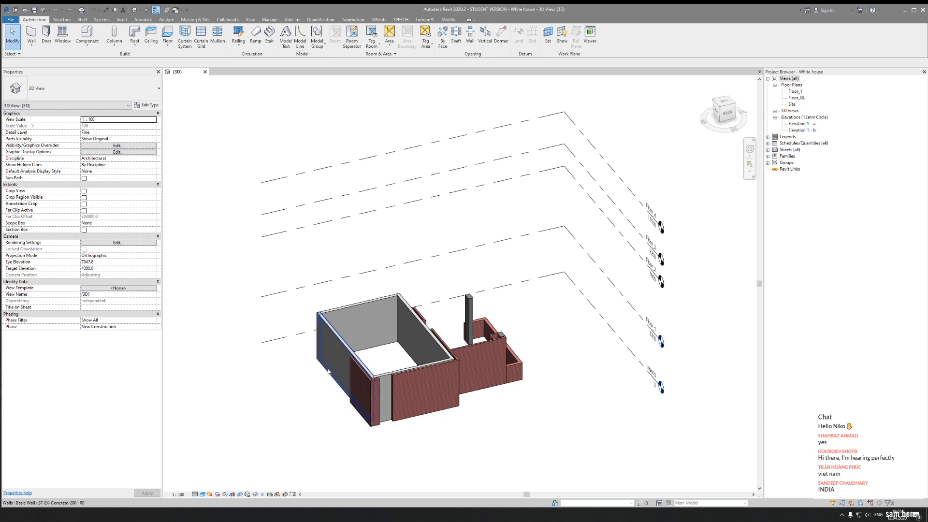
Open the Floor_1 floor plan view, followed by the Floor_GL floor plan view
middle_drag(263, 390, 274, 369)
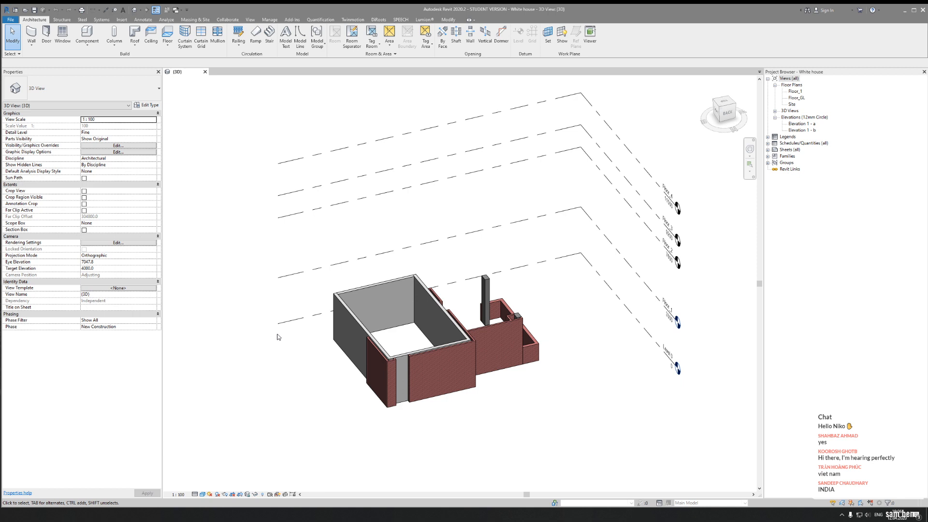
double_click(795, 92)
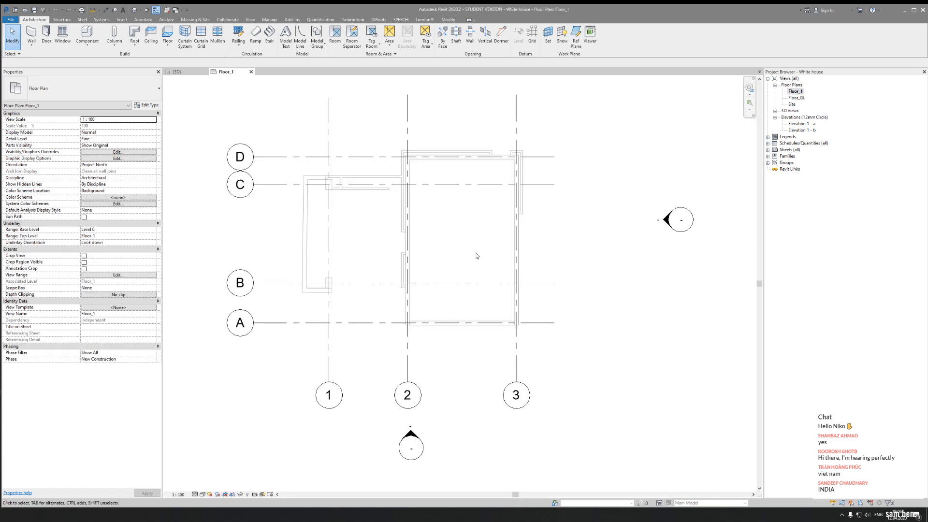
middle_drag(477, 256, 494, 271)
double_click(796, 98)
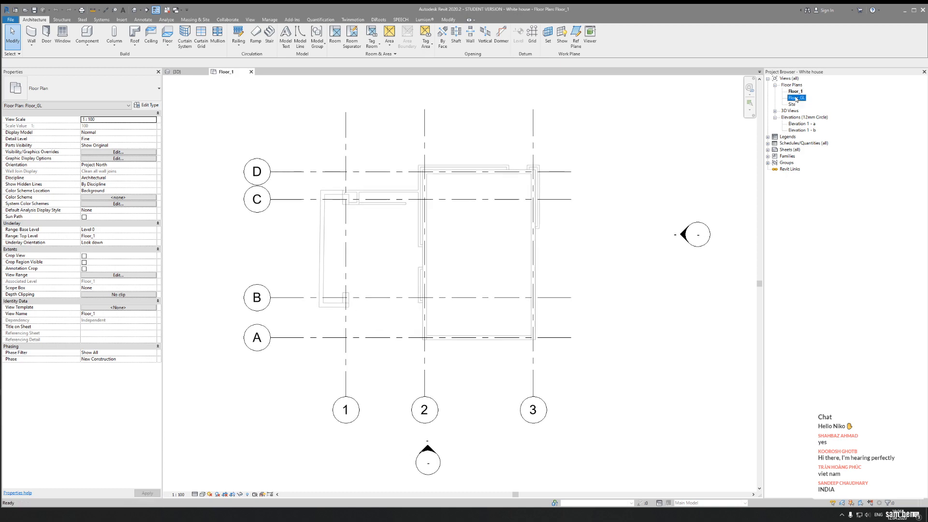
Temporarily hide the east concrete wall to inspect the plan image beneath it, and reset the temporary hiding
scroll(556, 305, up, 5)
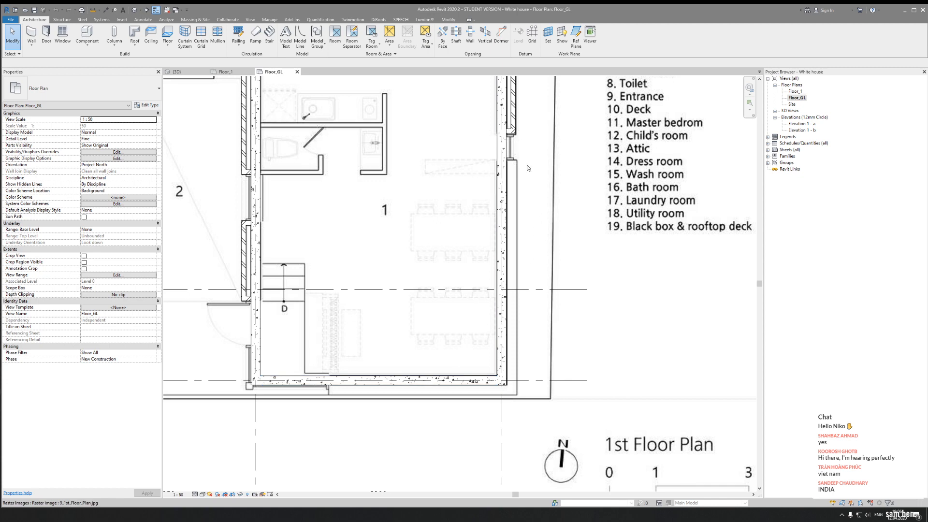
scroll(527, 164, up, 4)
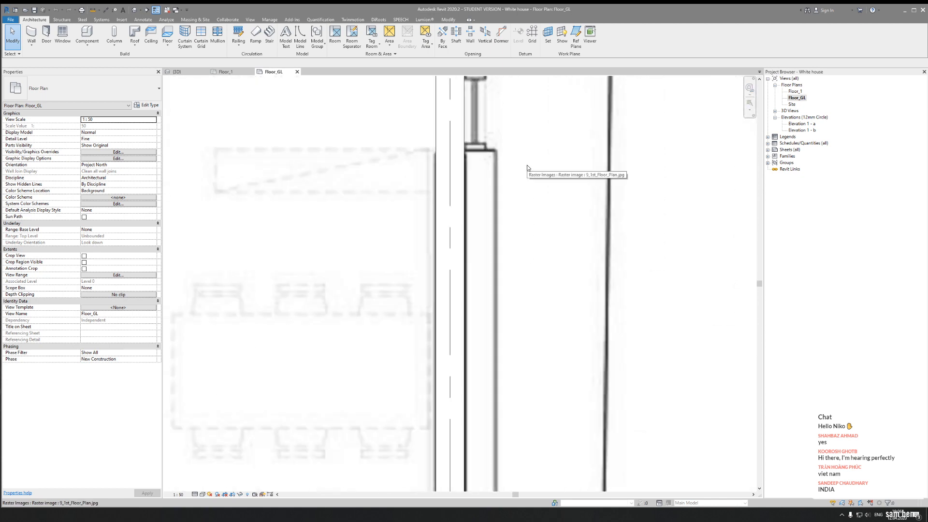
click(458, 222)
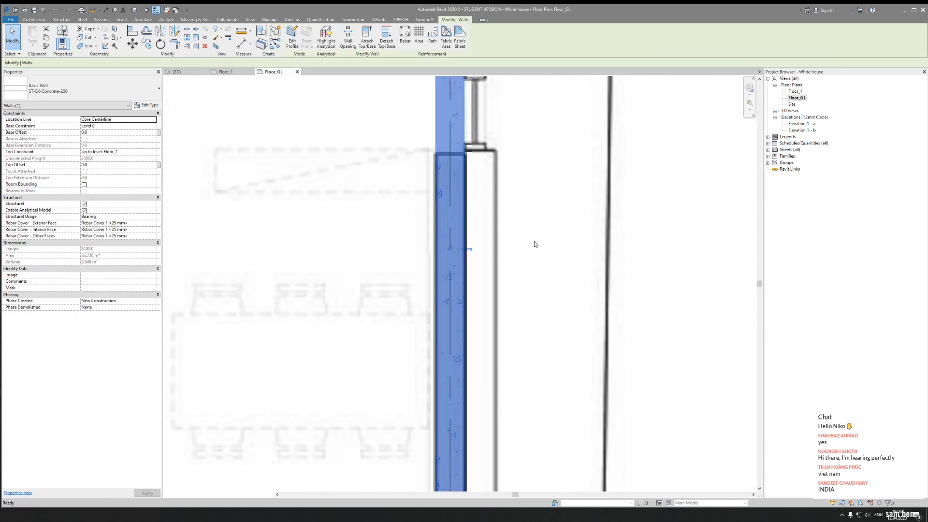
key(h)
key(h)
middle_drag(449, 189, 413, 223)
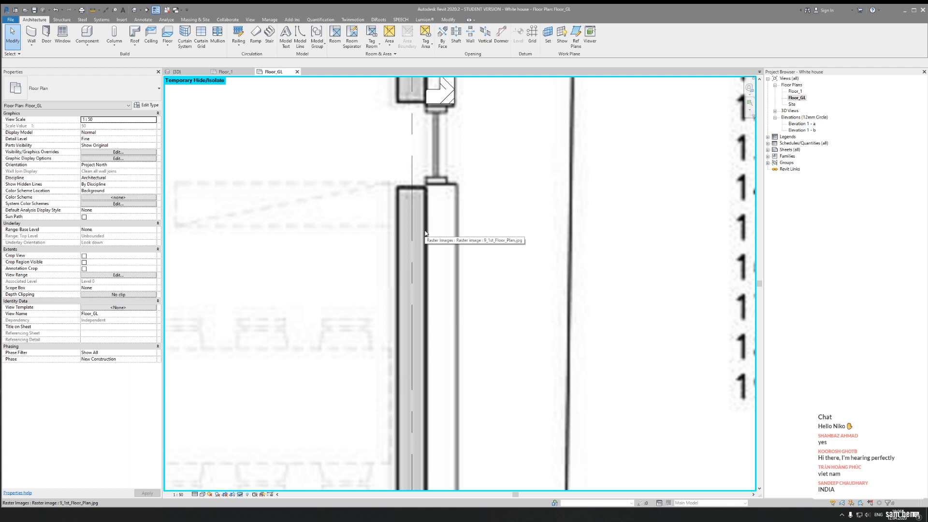
click(240, 494)
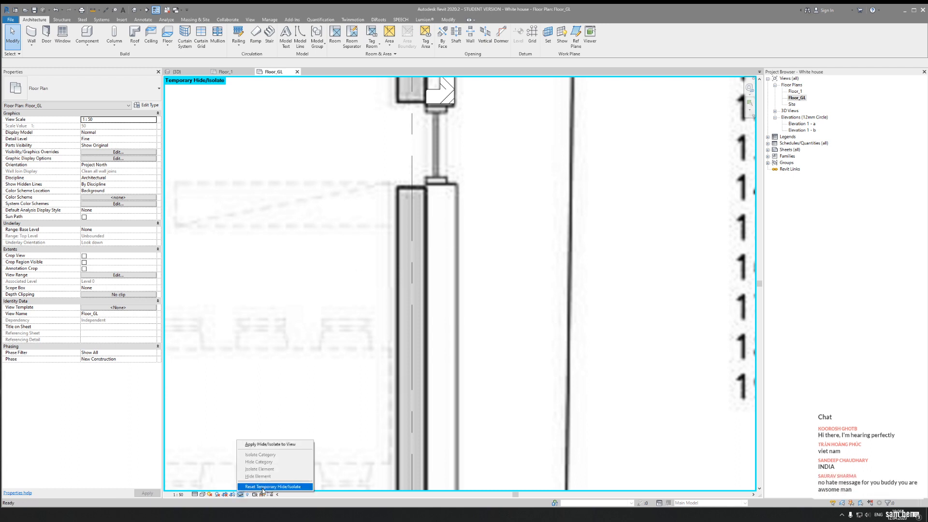
click(264, 486)
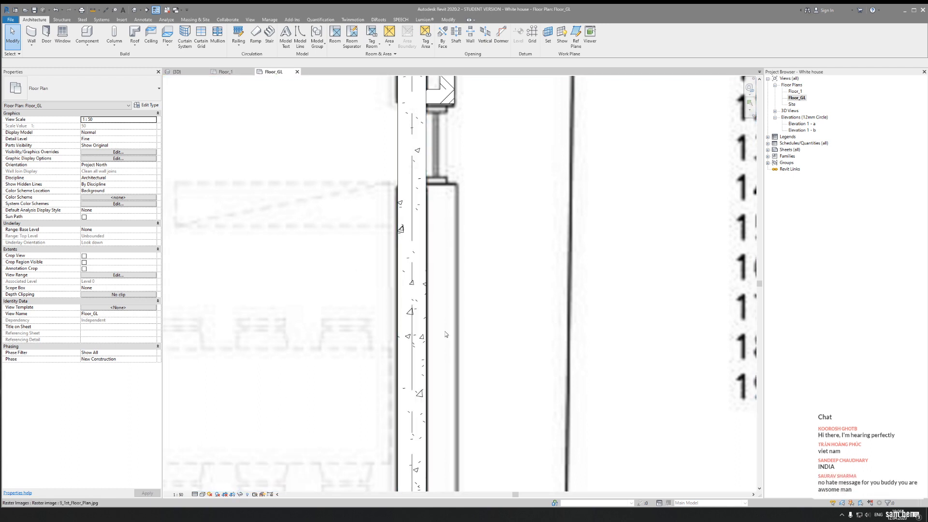
Measure the thickness of the outer layer from the concrete wall's exterior face, just below the east window
scroll(458, 338, down, 5)
scroll(413, 283, up, 6)
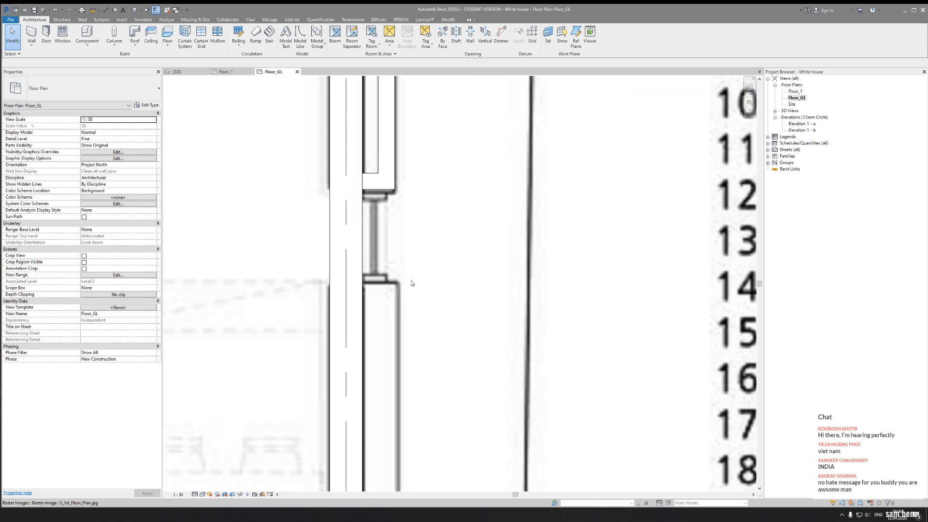
scroll(409, 281, up, 1)
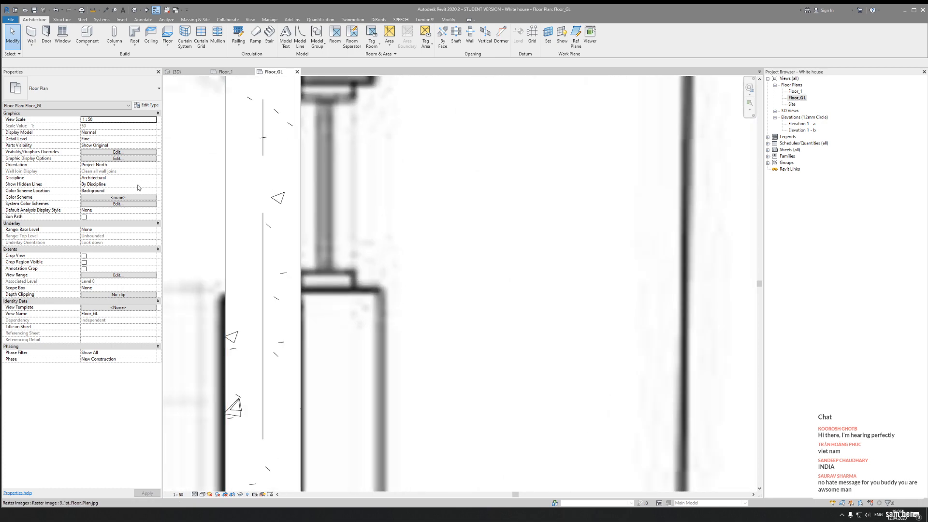
click(92, 10)
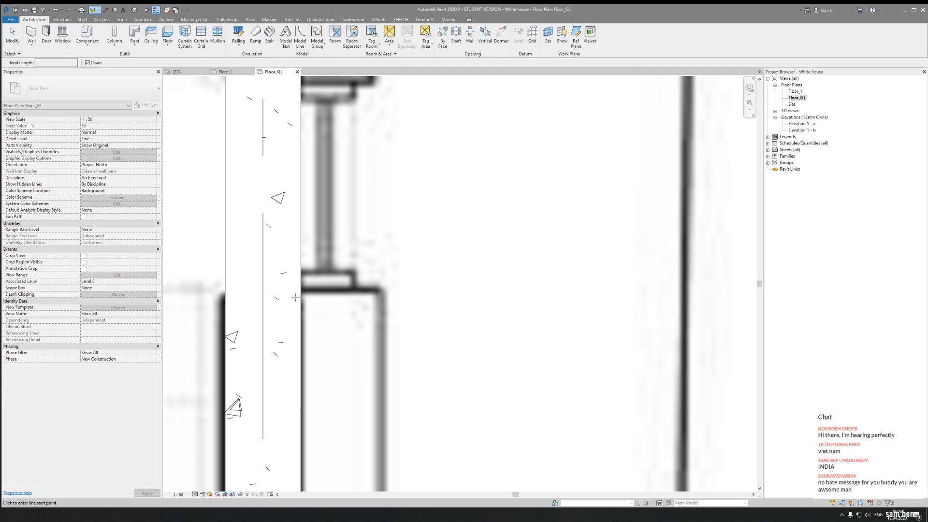
click(301, 291)
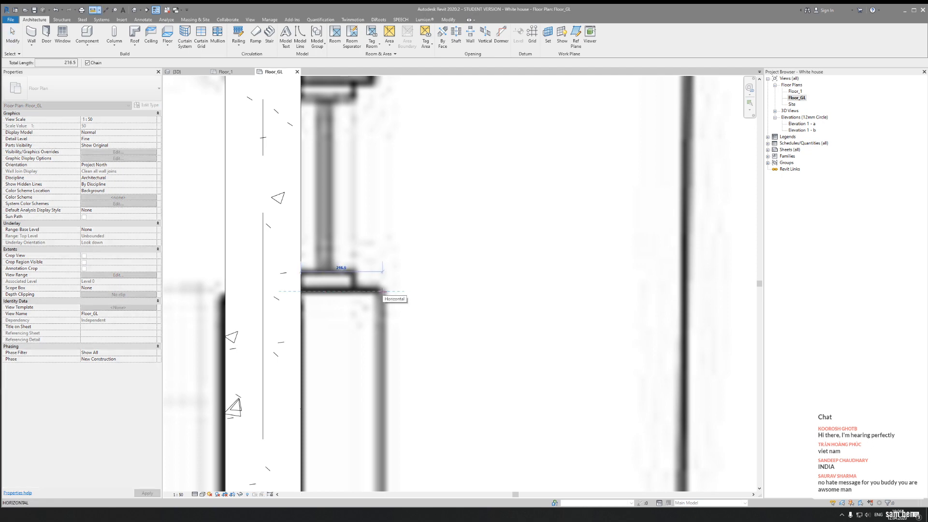
scroll(382, 291, down, 6)
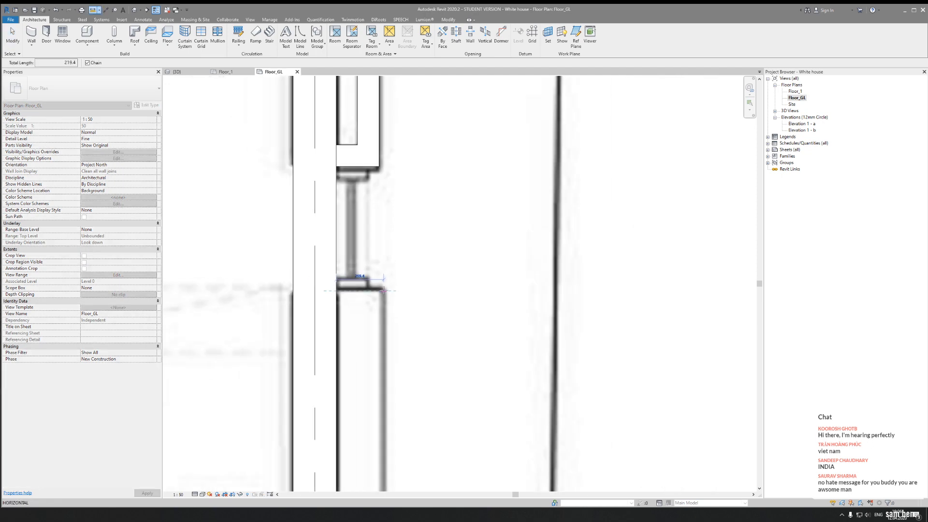
key(Escape)
key(Escape)
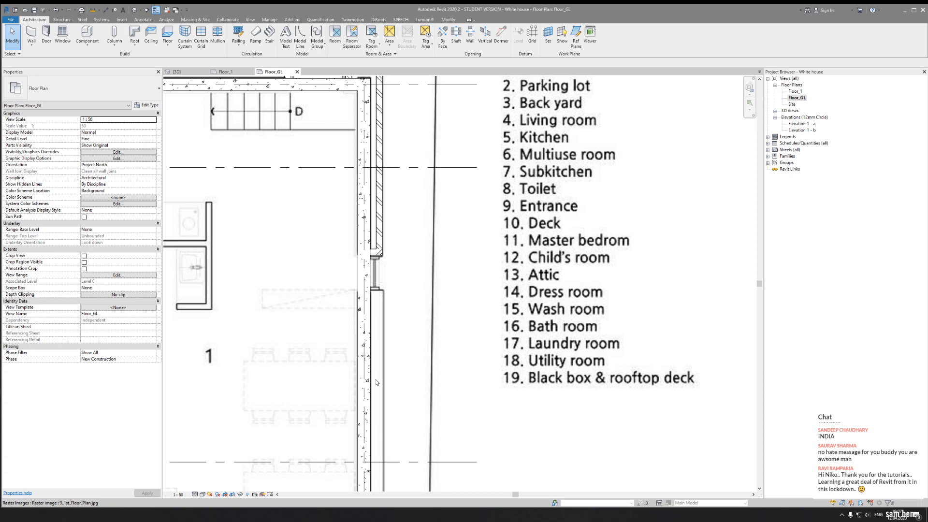
Start a new wall beside the east concrete wall using the ST-EX-Concrete-200 type
middle_drag(405, 337, 376, 338)
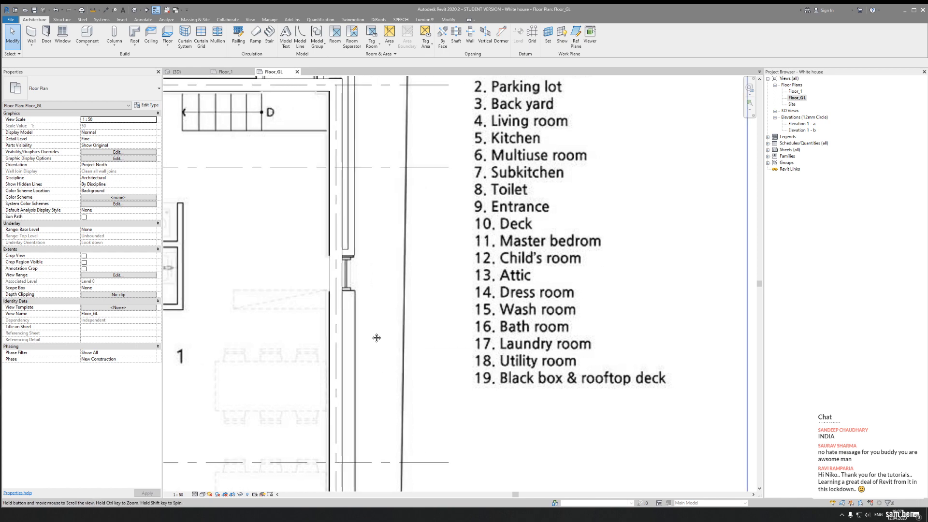
scroll(372, 285, up, 3)
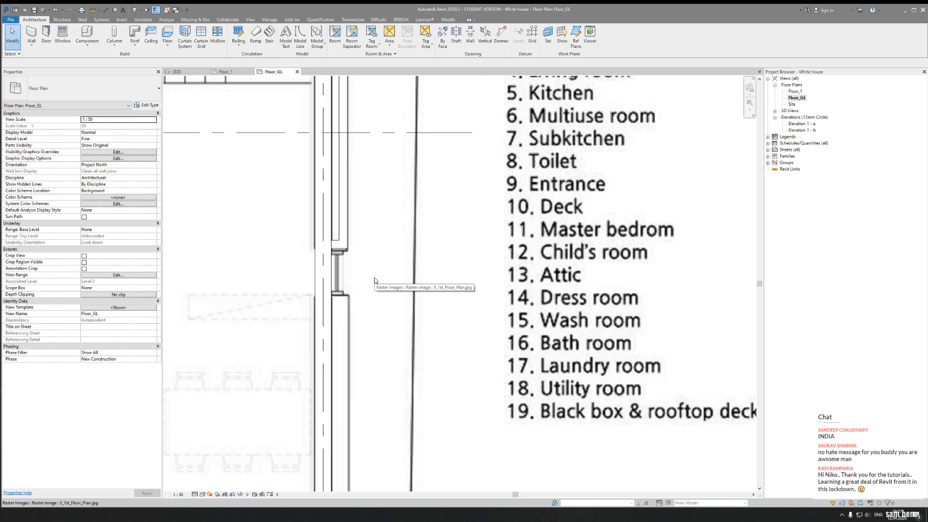
middle_drag(393, 283, 383, 252)
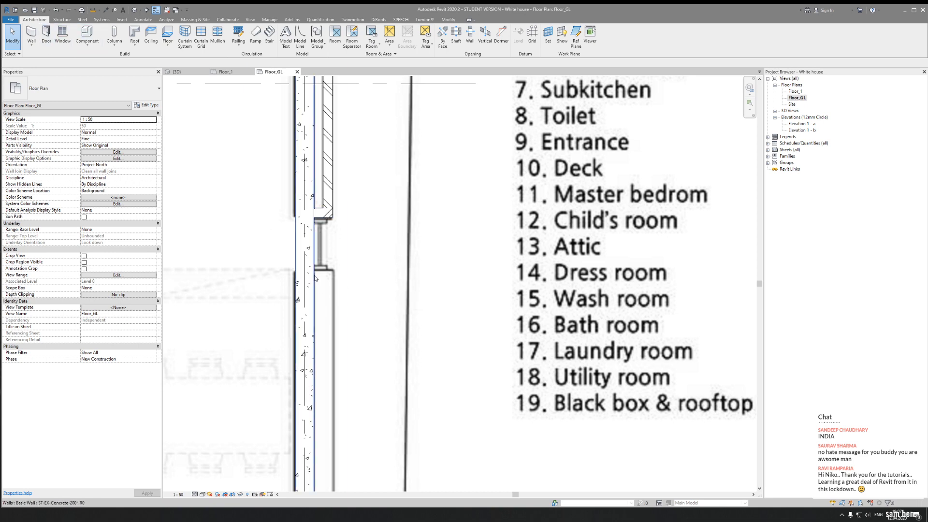
click(30, 33)
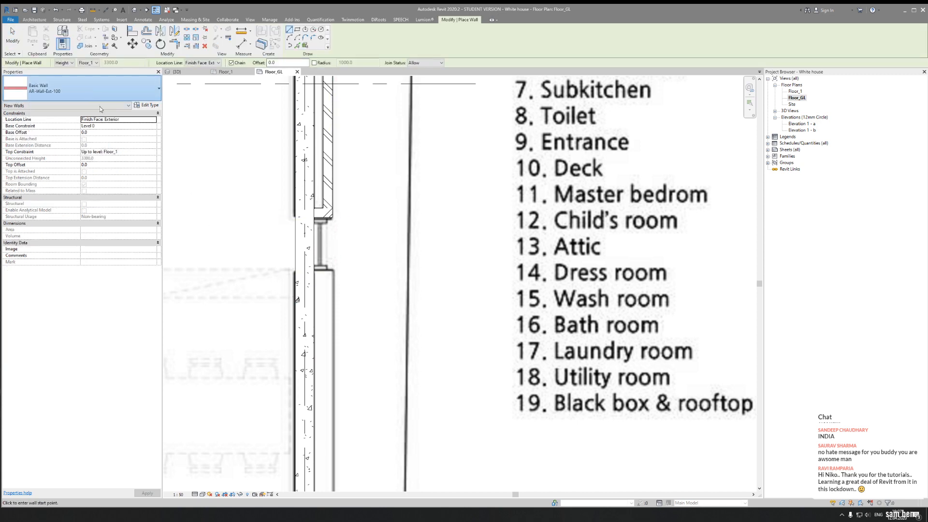
click(97, 91)
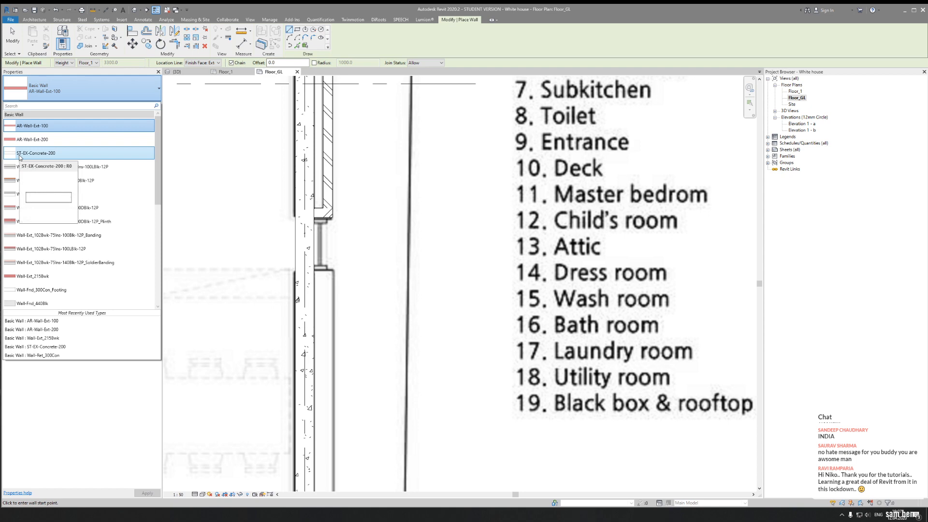
click(60, 153)
Duplicate the ST-EX-Concrete-200 wall type under the name FN-EX-Concrete-200
click(147, 105)
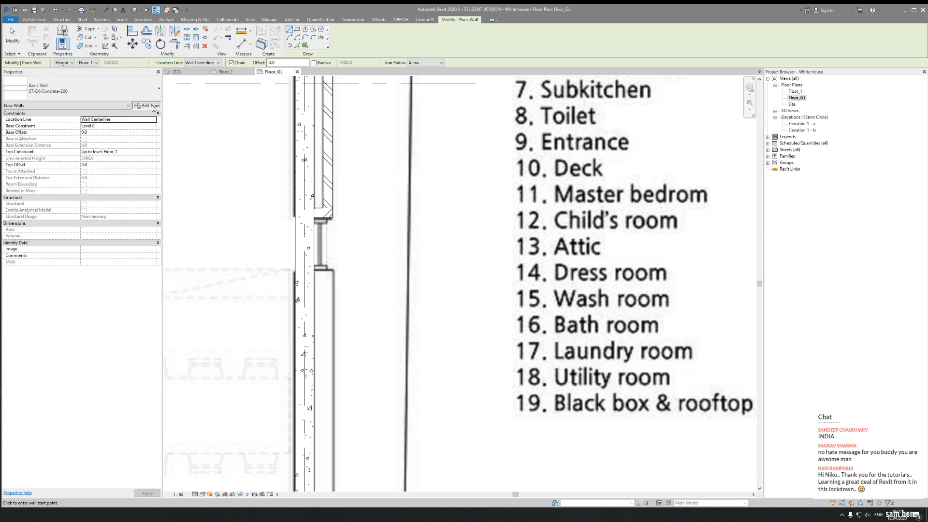
click(459, 147)
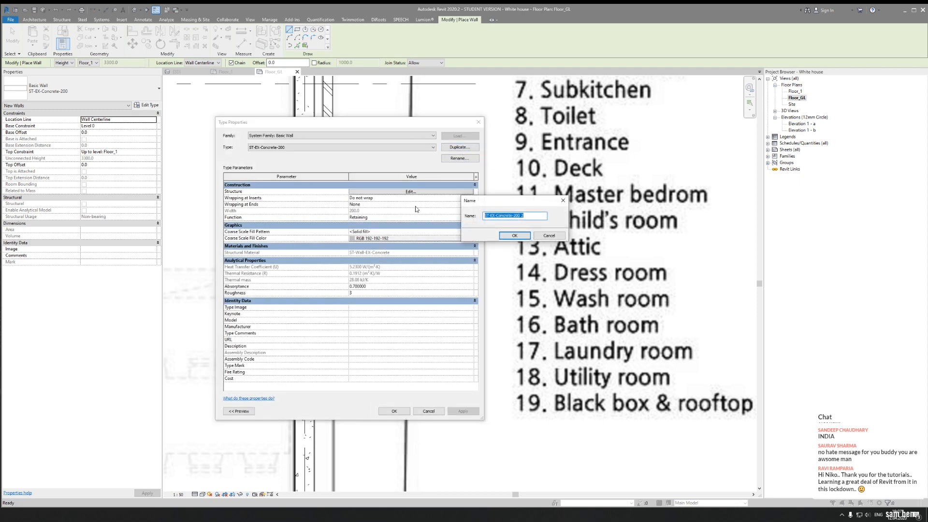
click(535, 216)
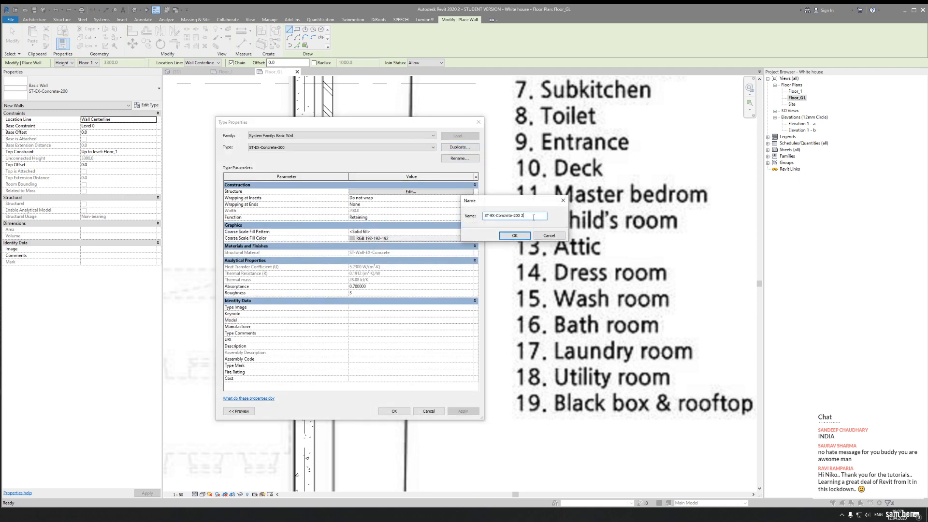
double_click(492, 216)
click(495, 216)
text(FN-)
key(BackSpace)
key(BackSpace)
key(BackSpace)
drag(489, 216, 458, 216)
text(FN)
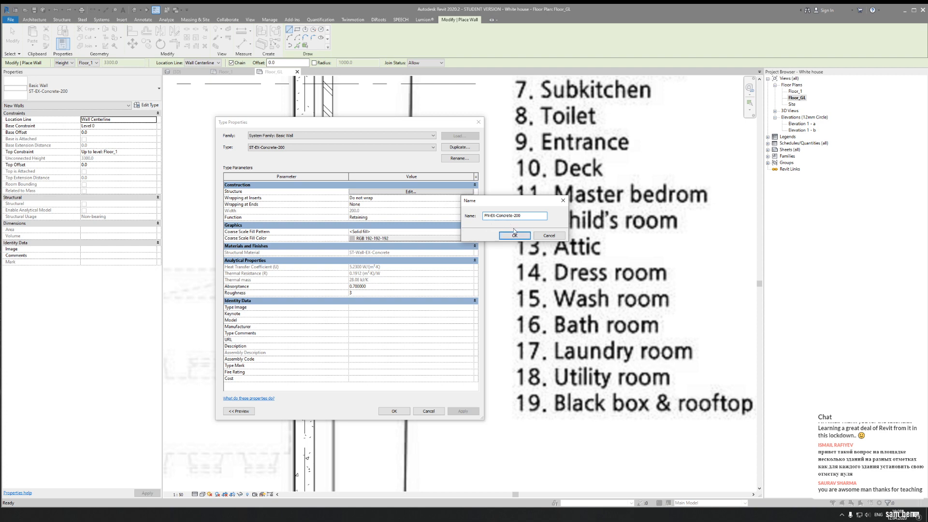
click(522, 240)
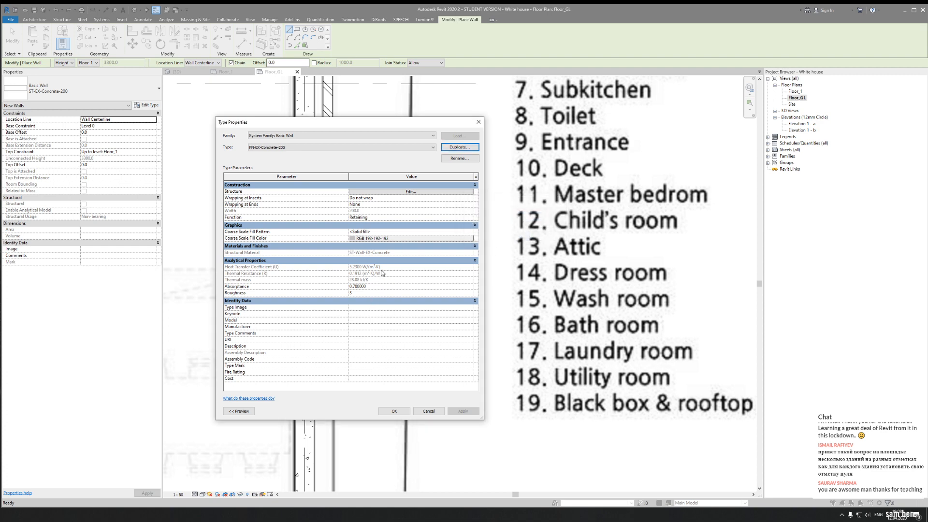
Open the material of the new wall type's structure layer and duplicate ST-Wall-EX-Concrete
click(412, 192)
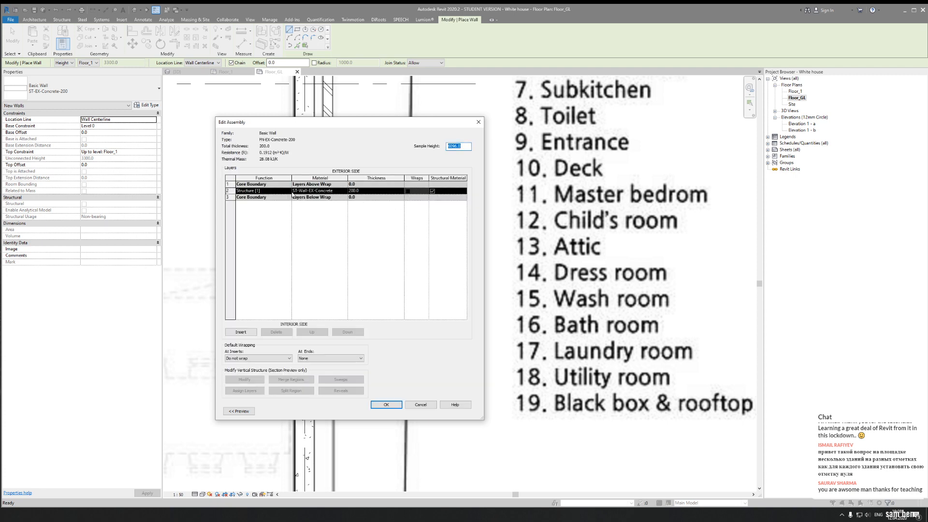
click(345, 192)
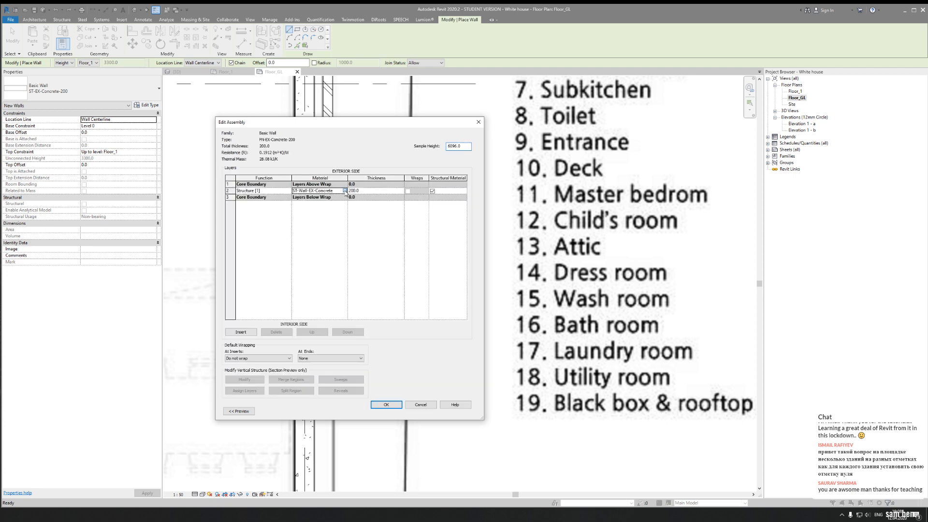
click(345, 191)
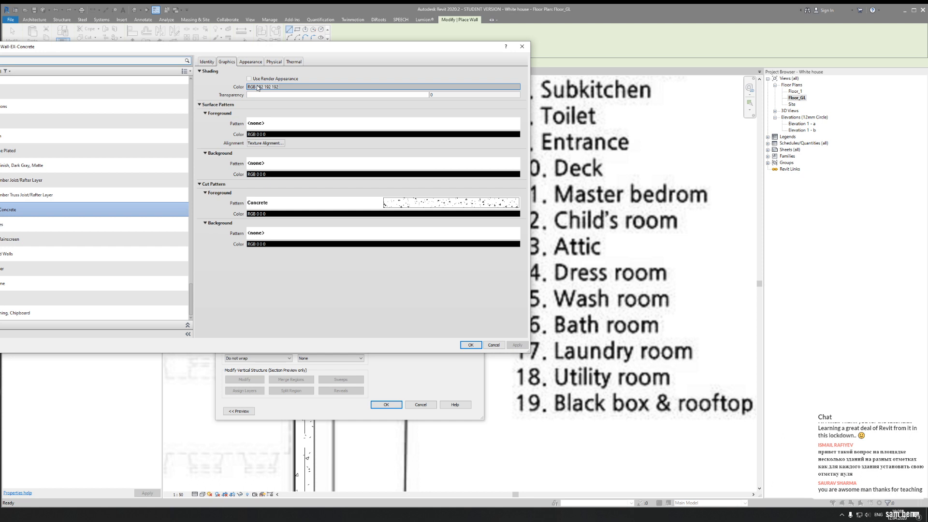
click(207, 61)
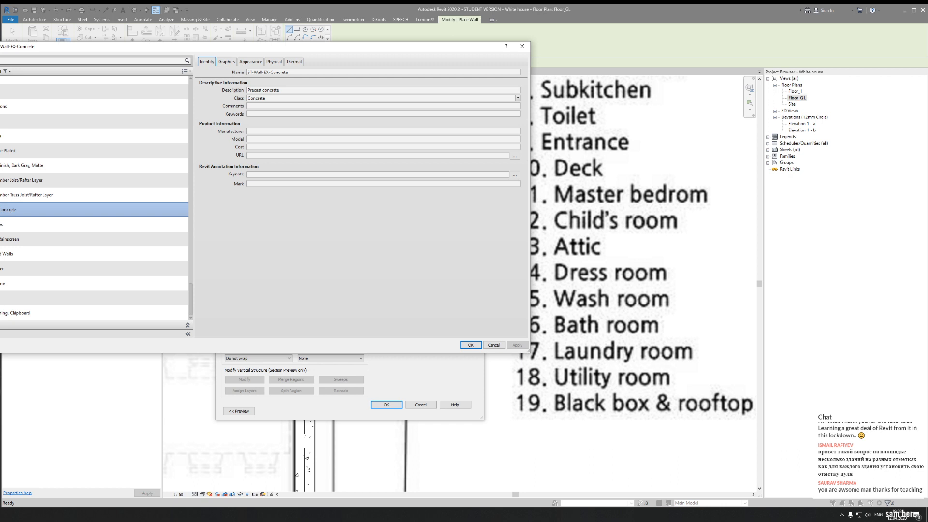
click(0, 334)
click(9, 347)
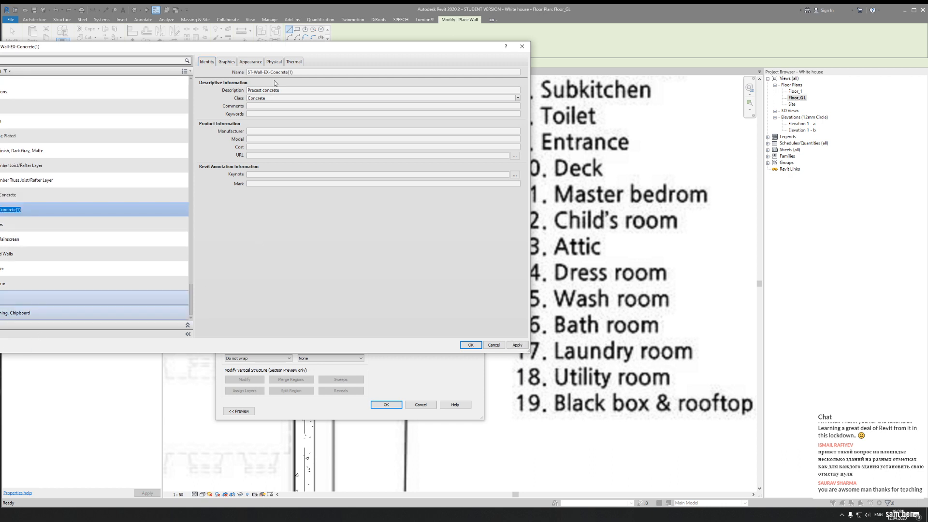
Rename the duplicated material FN-Wall-EX-Concrete and open the fill pattern choices for its cut foreground
click(298, 72)
click(298, 72)
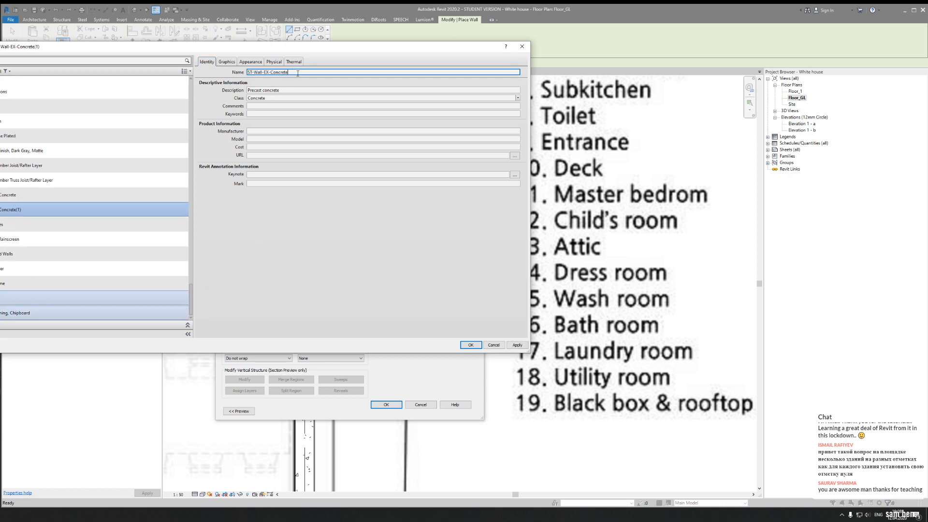
click(392, 114)
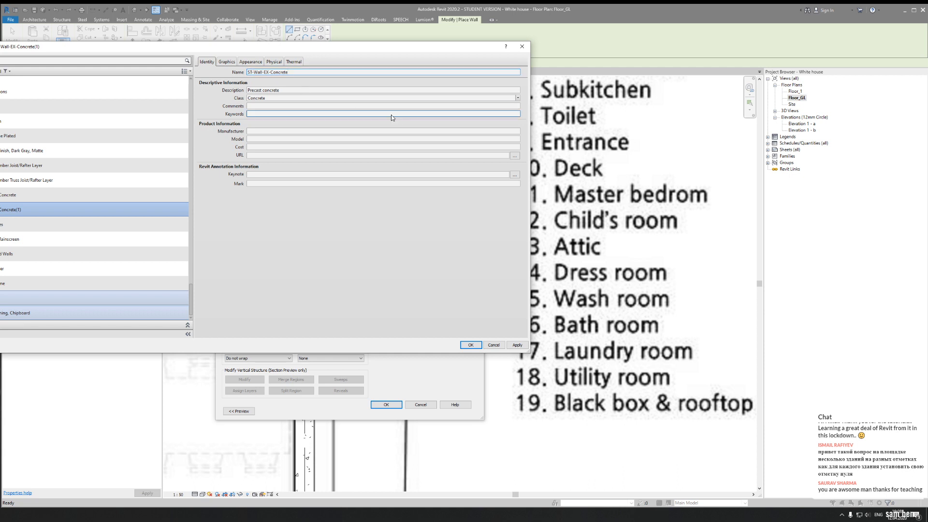
key(BackSpace)
key(BackSpace)
text(FN)
click(230, 62)
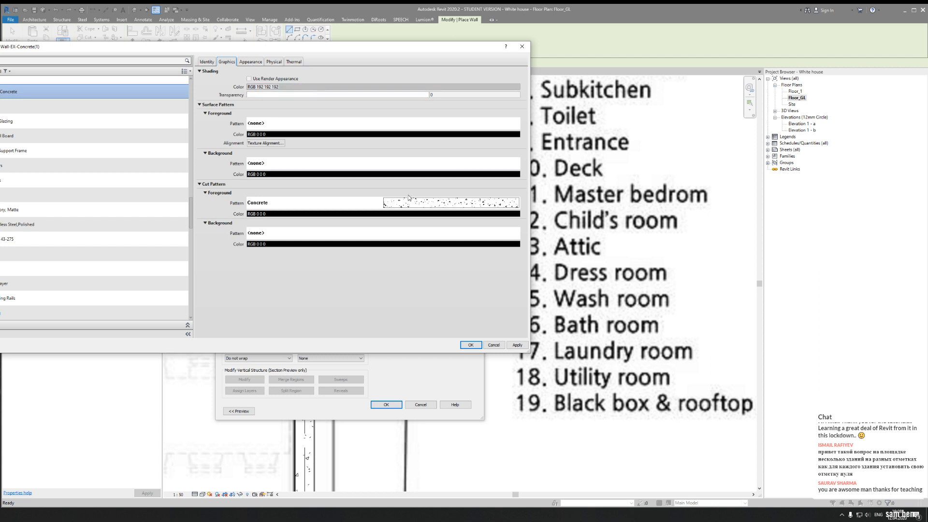
click(421, 204)
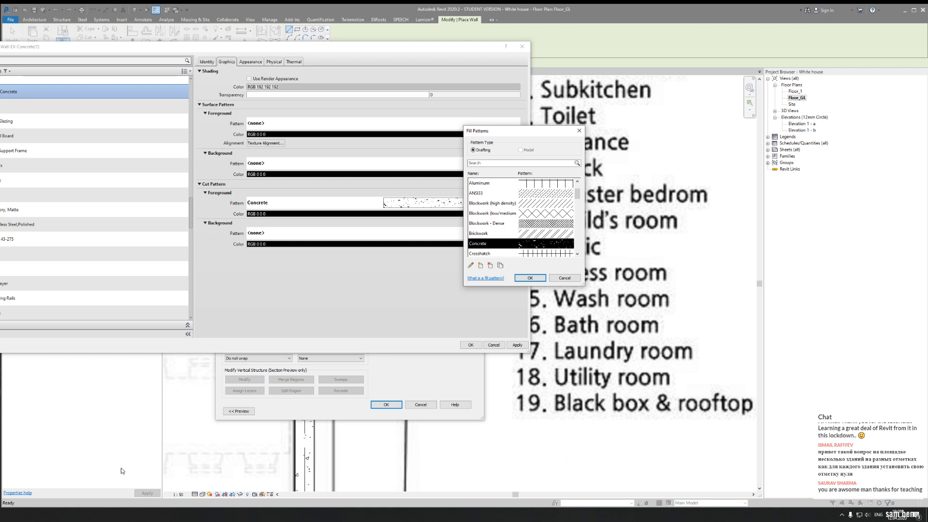
Switch to the reference image board and examine how the walls are drawn on the 1st and 2nd floor plans
click(77, 513)
scroll(425, 242, down, 3)
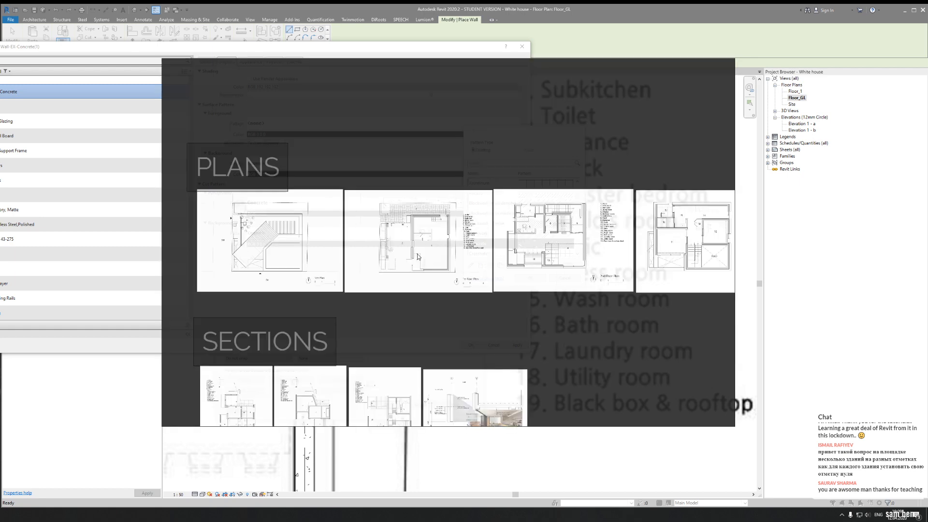
scroll(417, 254, up, 8)
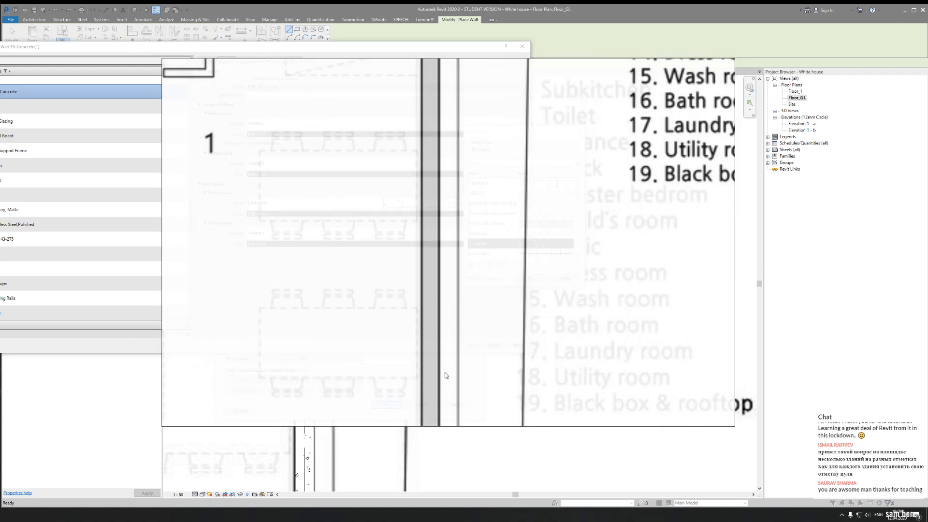
scroll(466, 307, down, 4)
scroll(495, 303, up, 4)
scroll(494, 304, up, 2)
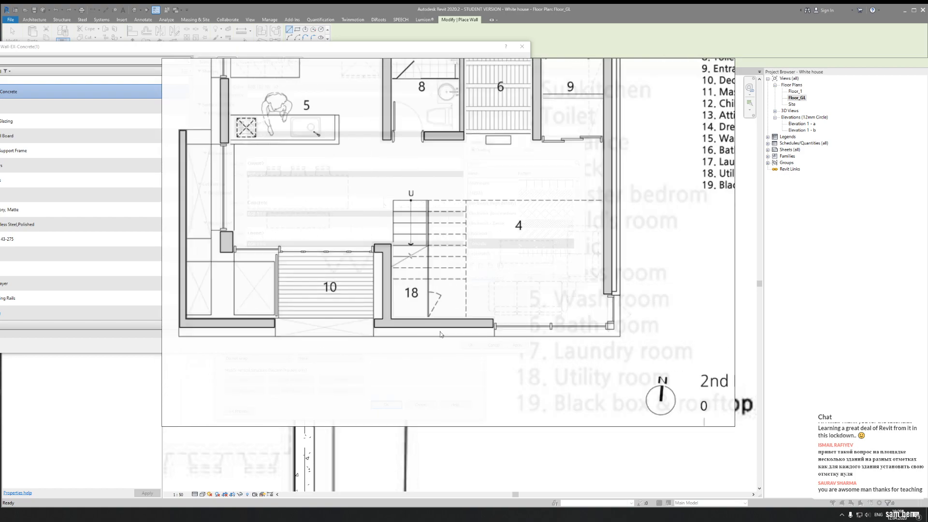
scroll(363, 345, left, 3)
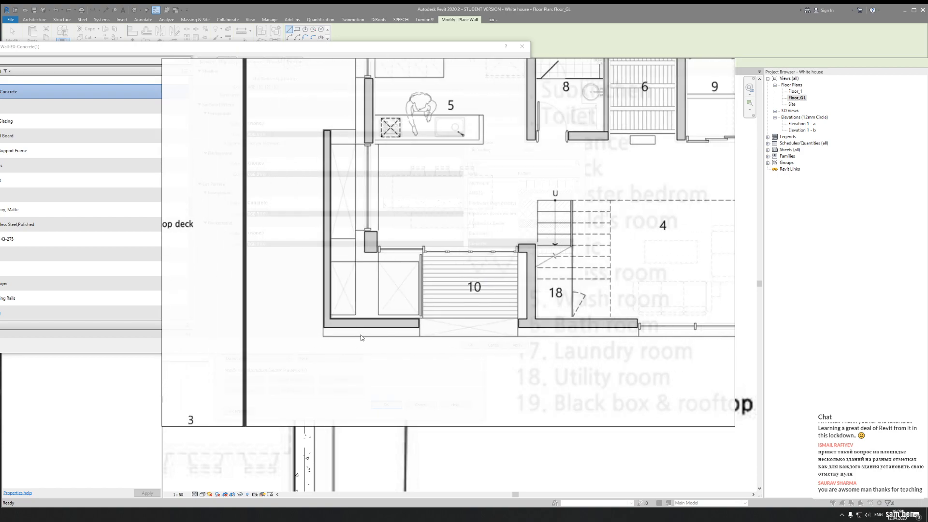
Examine the exterior wall layers on the remaining reference floor plans, and return to Revit's fill pattern choices
scroll(368, 333, down, 5)
scroll(407, 304, up, 5)
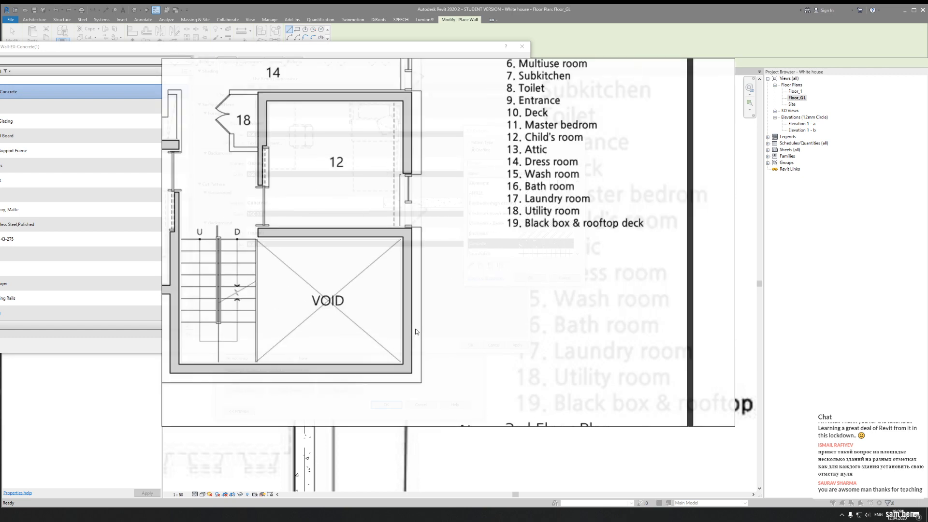
scroll(333, 311, down, 7)
middle_drag(164, 316, 370, 303)
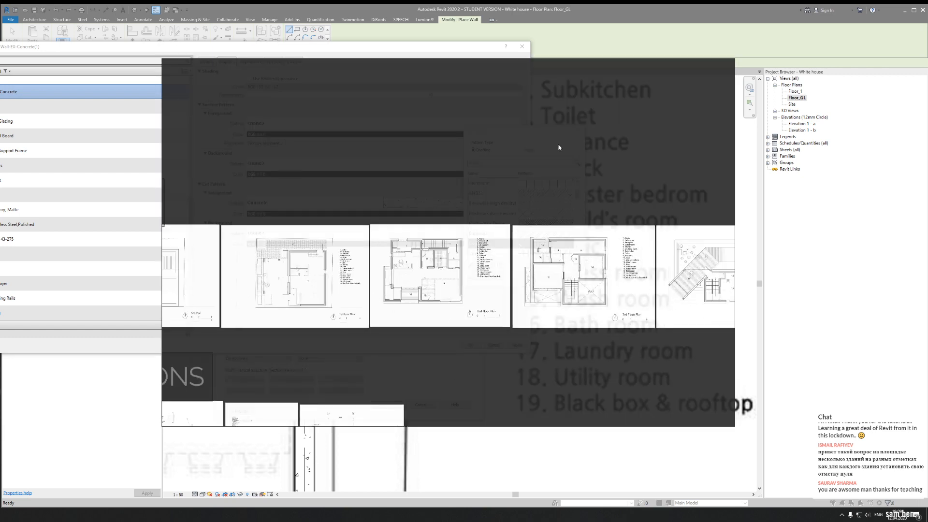
key(alt+Tab)
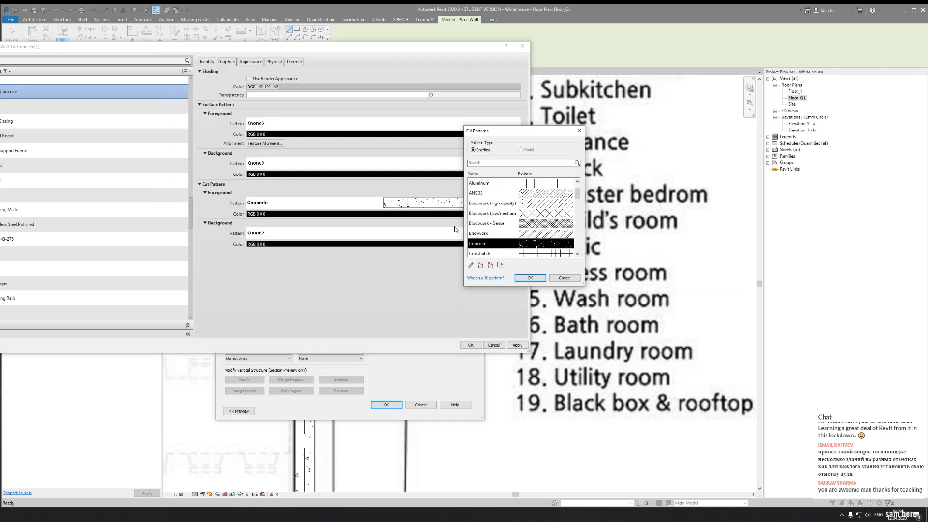
Set the FN-Wall-EX-Concrete cut foreground to a white solid fill, and accept the material, layer structure and wall type
scroll(567, 190, up, 1)
click(556, 192)
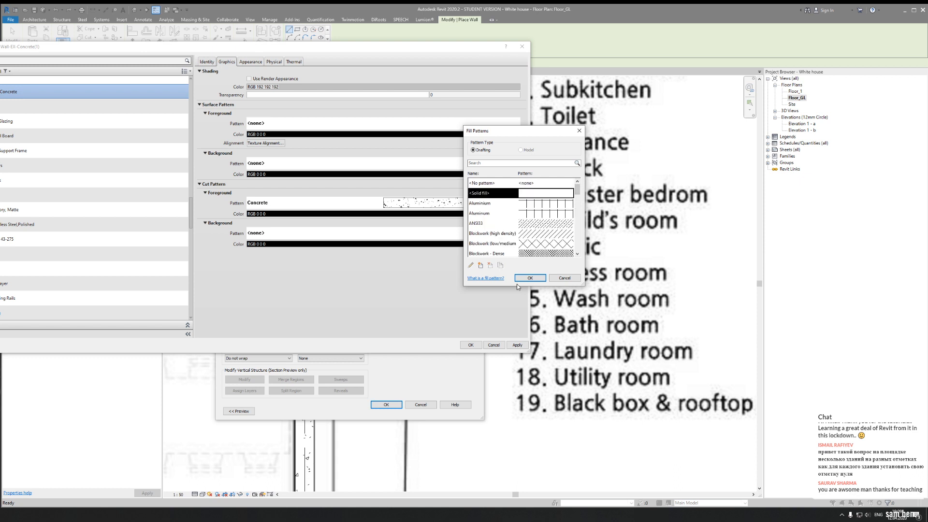
click(530, 278)
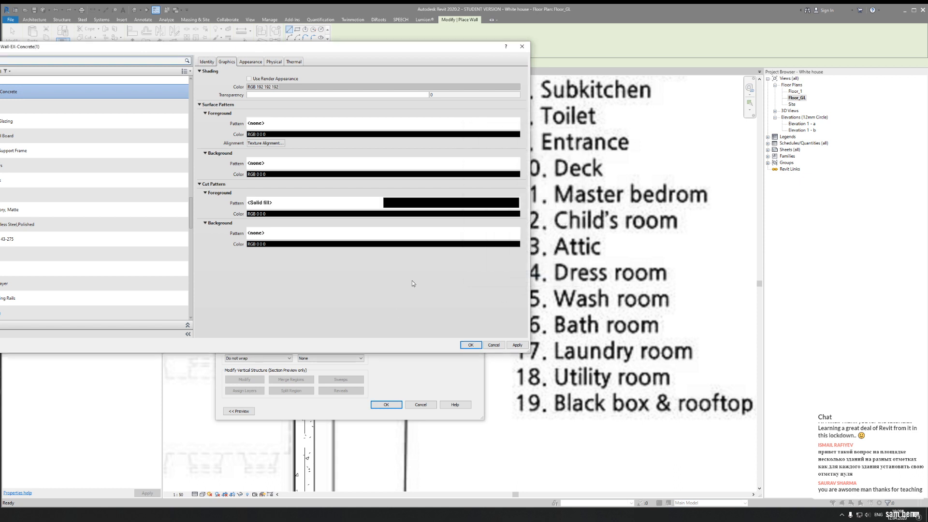
click(282, 213)
click(178, 213)
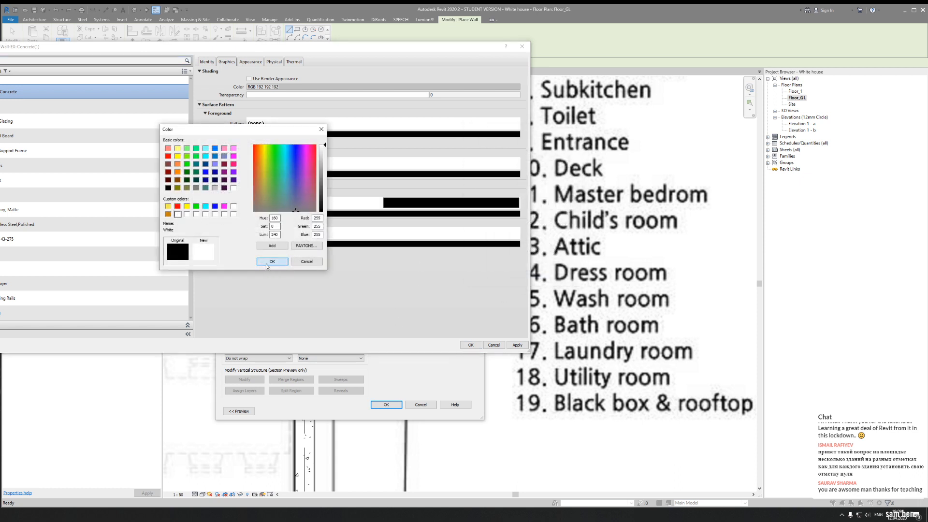
click(272, 261)
click(468, 345)
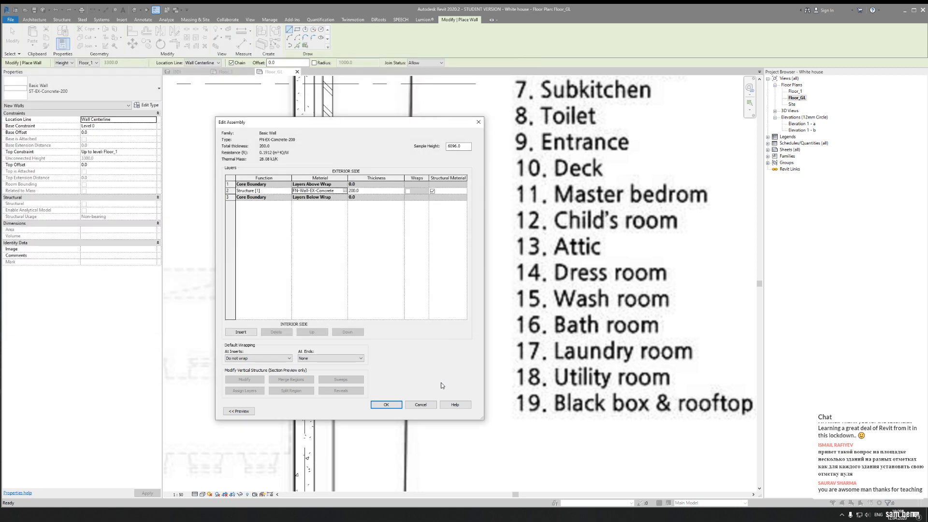
click(387, 405)
click(394, 411)
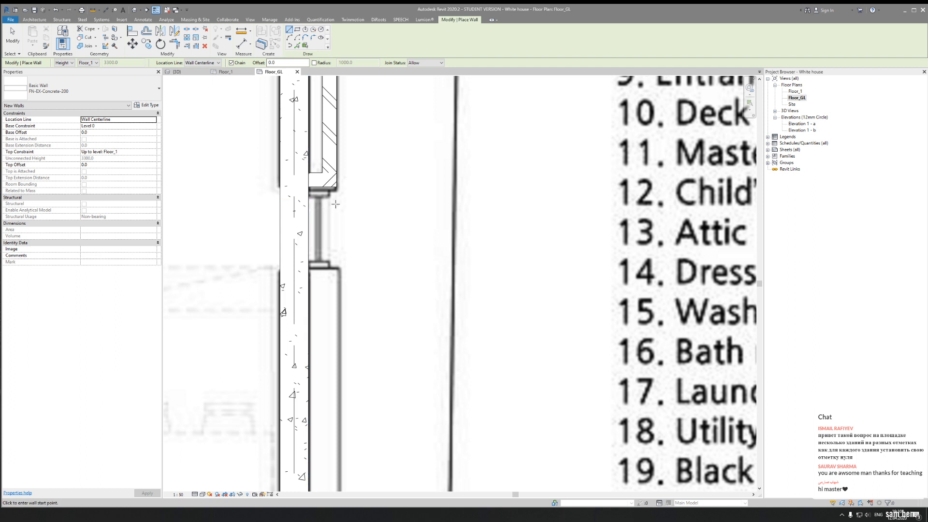
scroll(336, 204, up, 2)
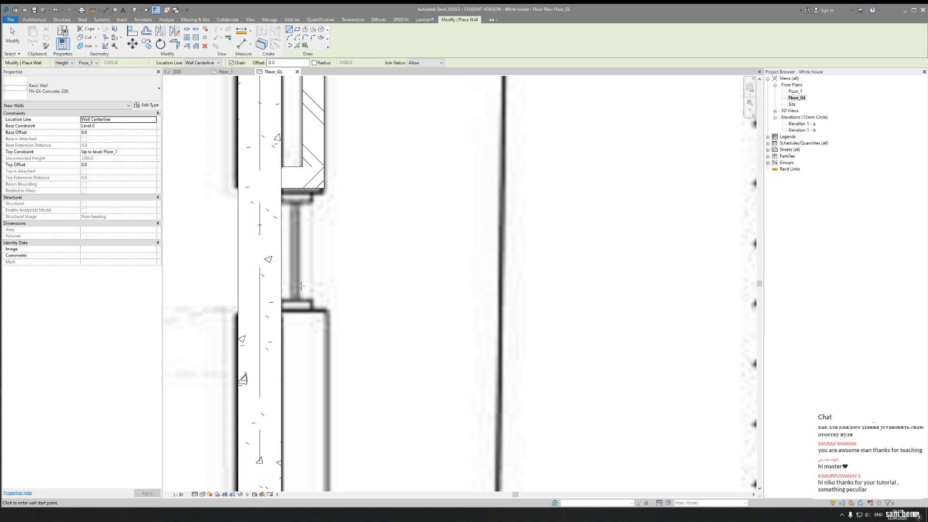
click(282, 188)
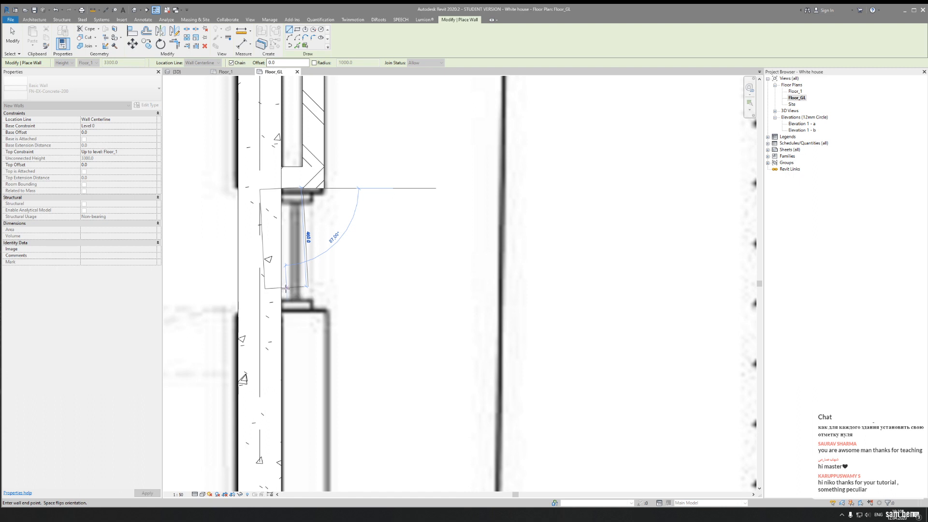
key(Escape)
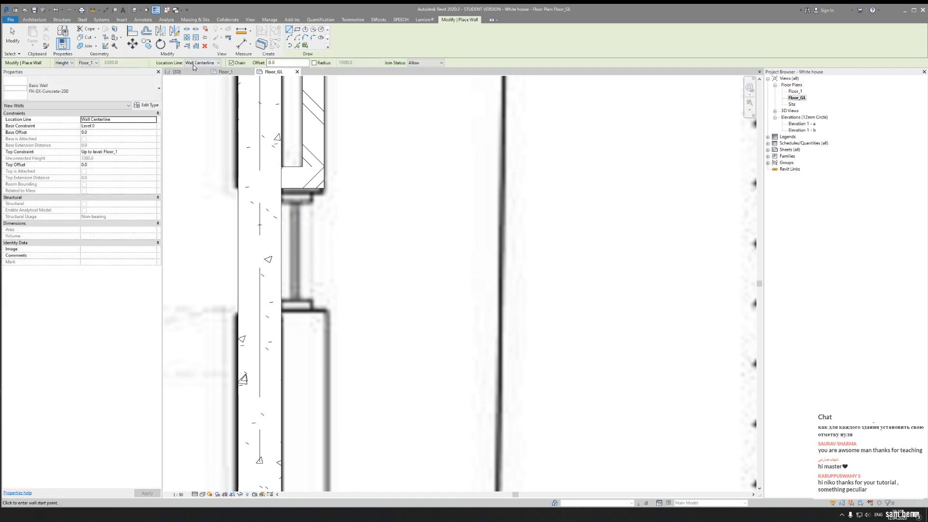
Draw an FN-EX-Concrete-200 wall about 1000 mm down the east structural wall's outer face from the hatched wall's end, using Finish Face: Exterior
click(194, 63)
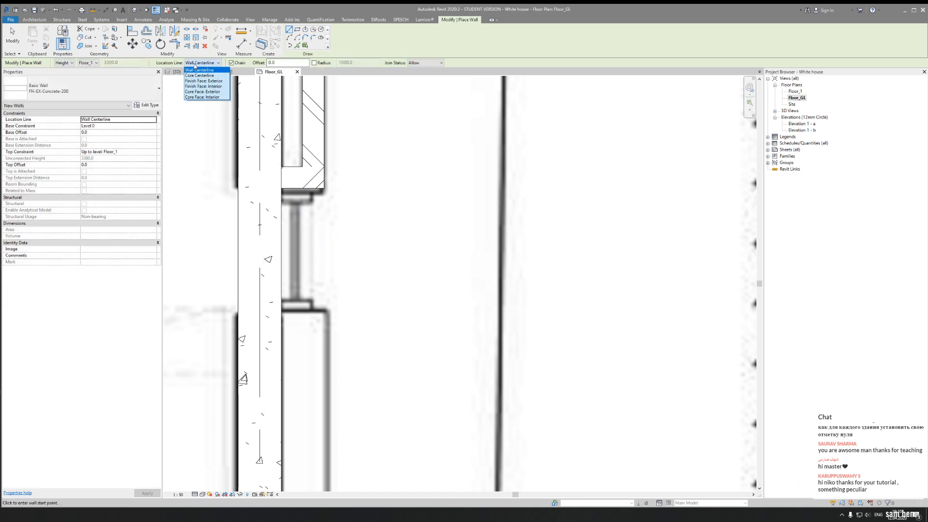
click(213, 81)
click(281, 189)
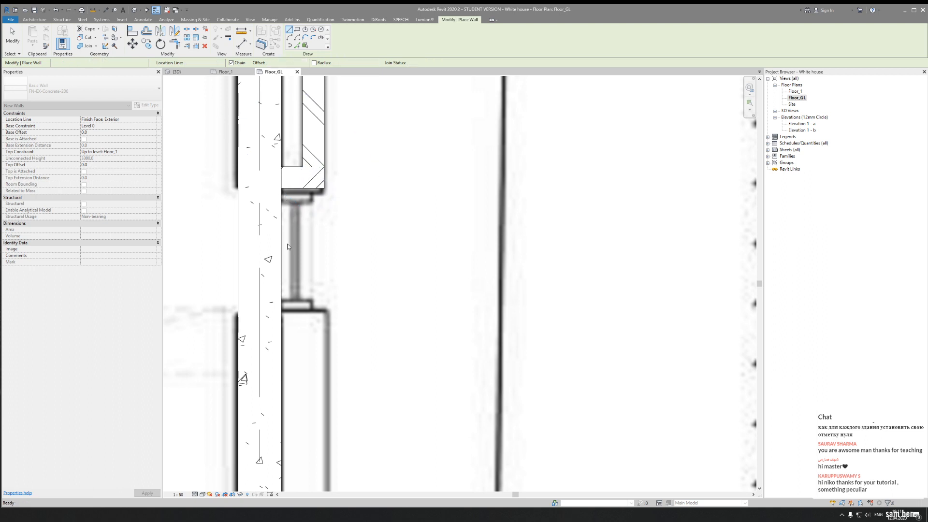
click(281, 404)
key(Escape)
key(Escape)
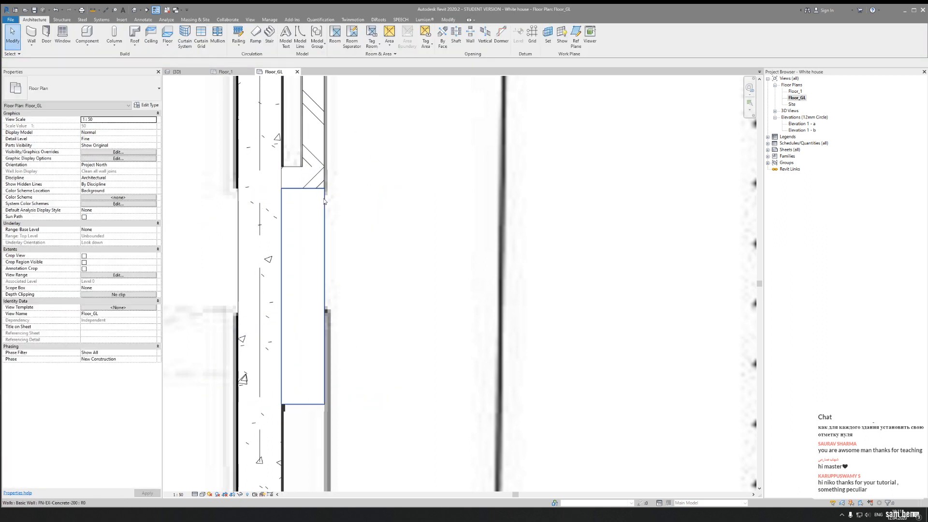
click(307, 232)
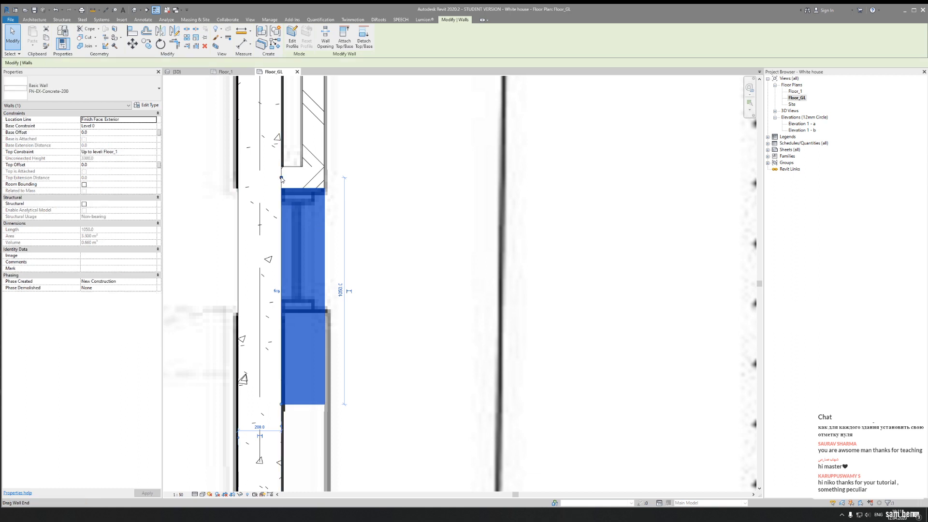
right_click(279, 177)
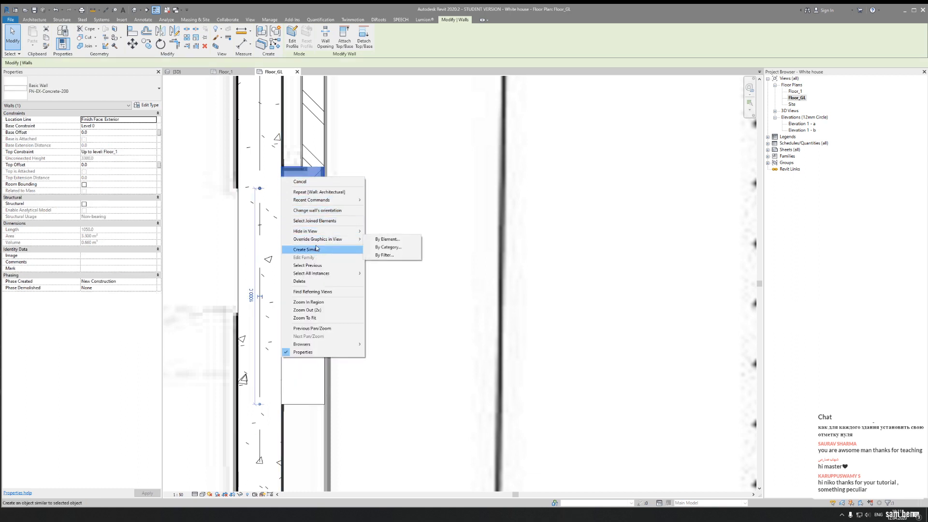
click(300, 181)
click(314, 213)
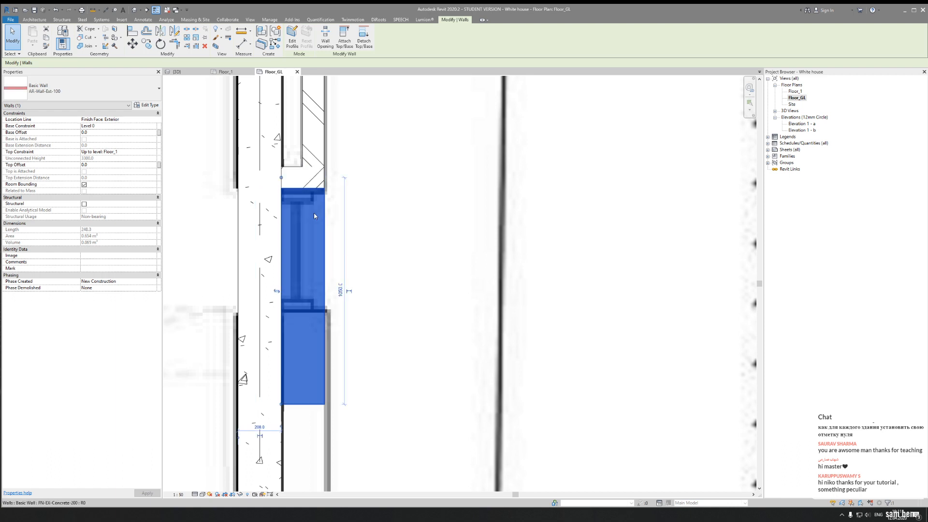
right_click(283, 180)
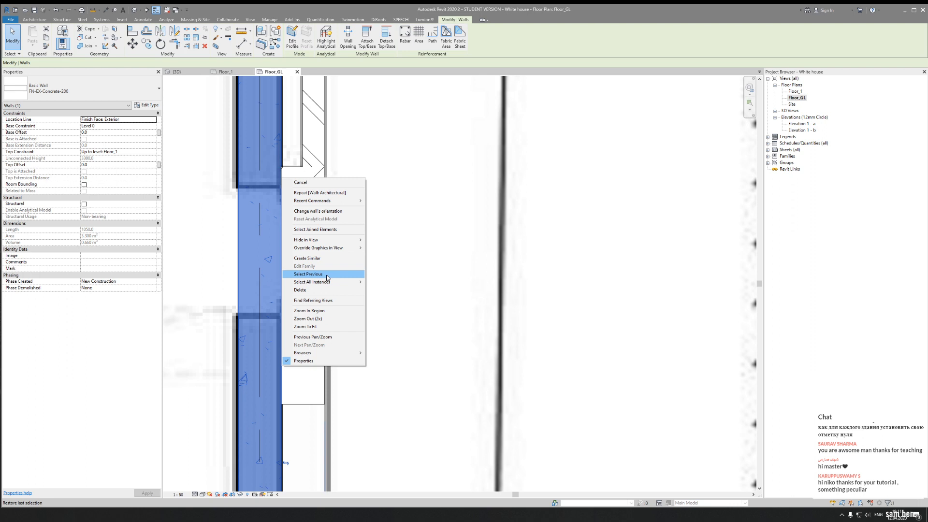
key(Escape)
Pull the finish wall's upper end away, disallow its join, and move it back against the hatched wall's end
click(313, 225)
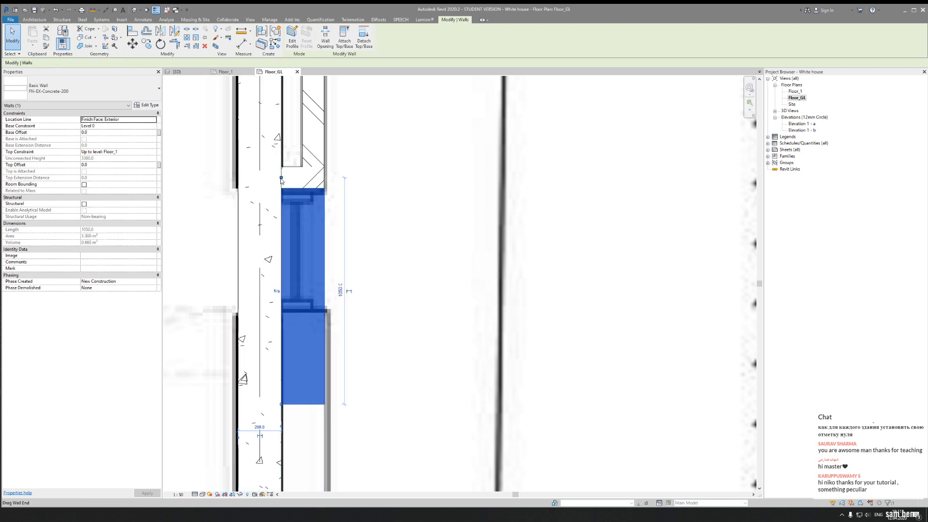
drag(281, 178, 282, 214)
right_click(282, 213)
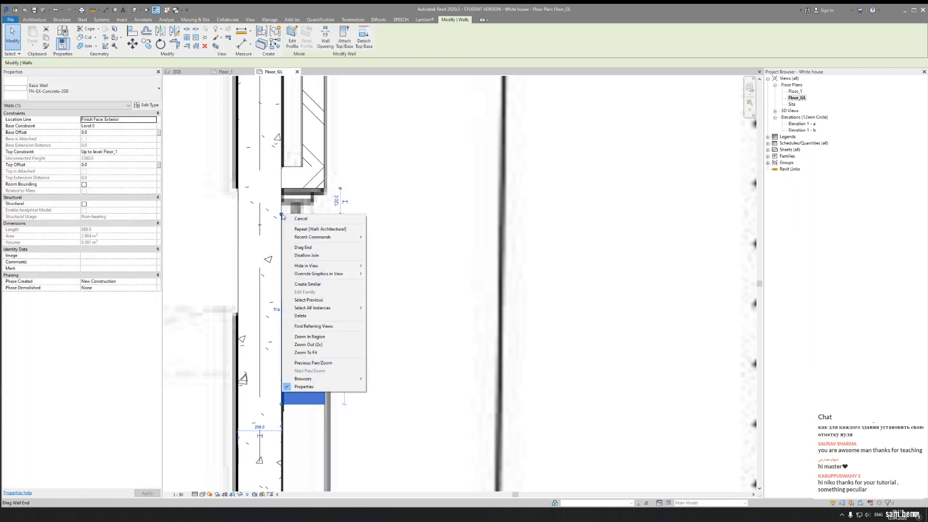
click(319, 256)
drag(282, 215, 281, 188)
click(334, 191)
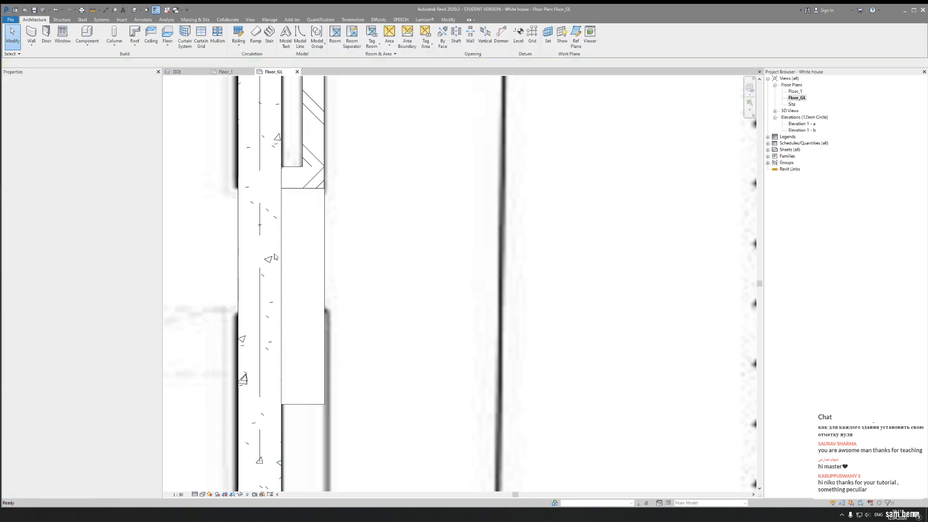
Extend the finish wall's lower end to the outer southeast corner of the structural concrete wall
scroll(324, 288, down, 3)
scroll(324, 285, down, 3)
click(335, 213)
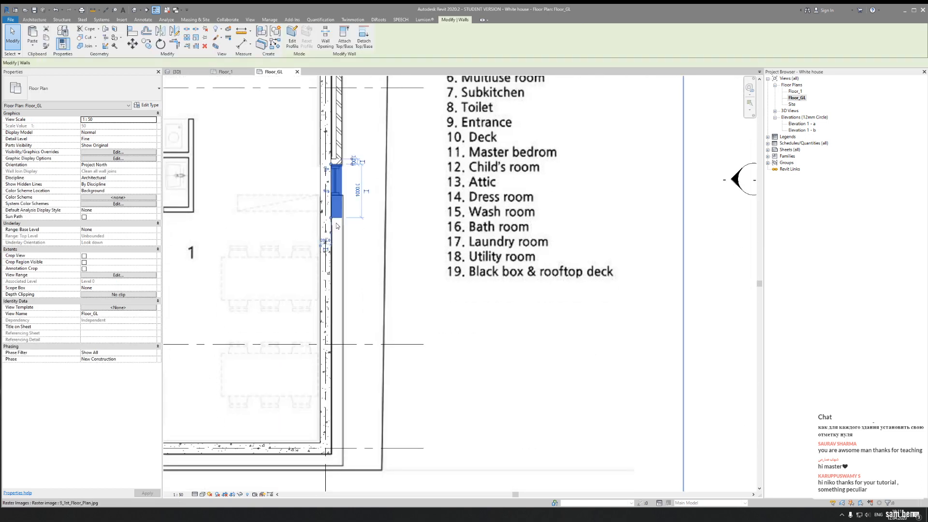
drag(332, 220, 332, 454)
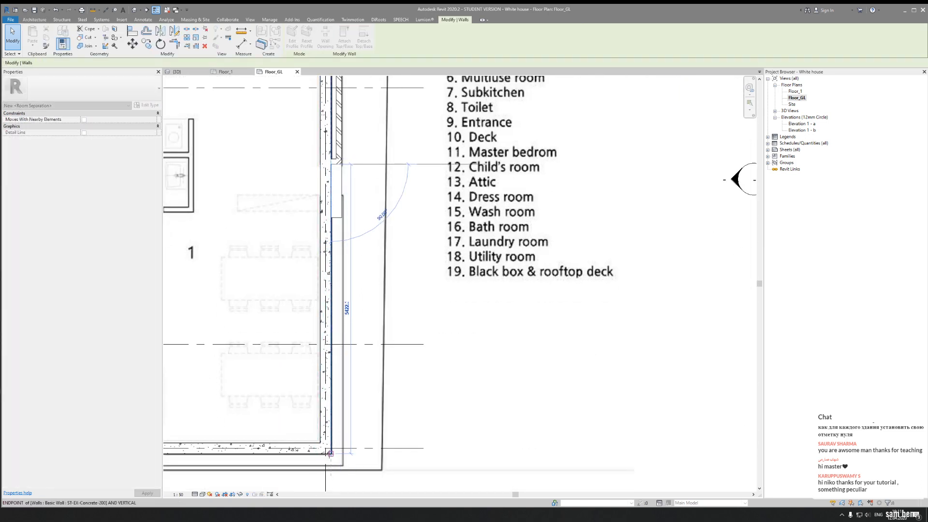
key(Escape)
Align the hatched exterior wall's outer face with the outer face of the concrete finish wall
scroll(351, 173, up, 6)
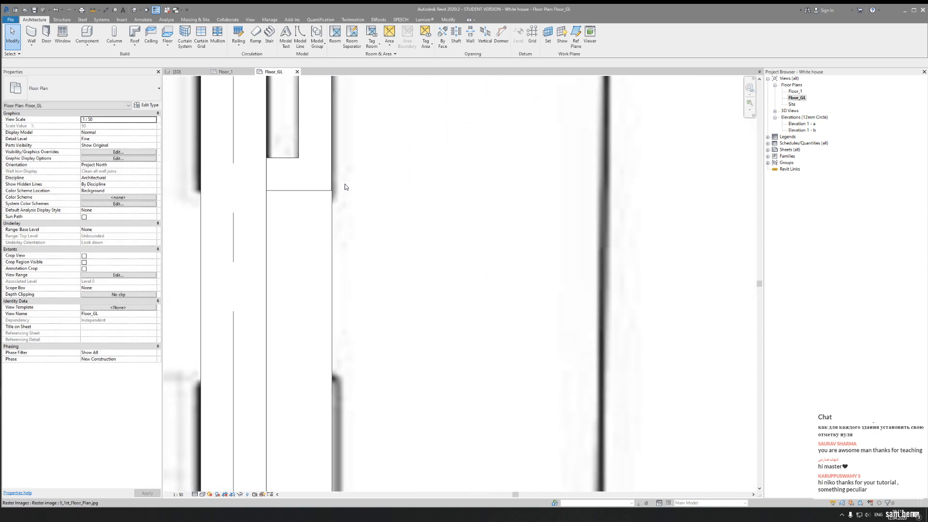
scroll(332, 160, up, 1)
middle_drag(340, 164, 378, 213)
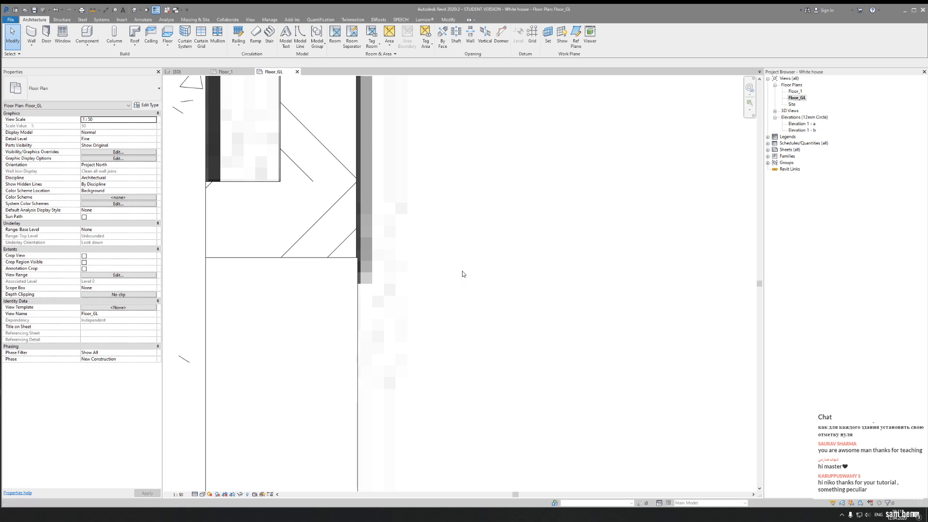
key(a)
key(l)
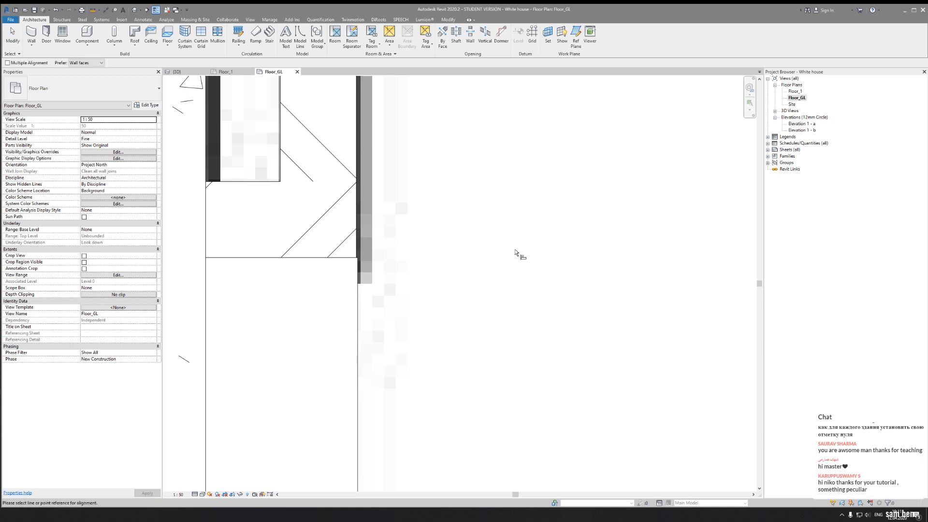
click(358, 335)
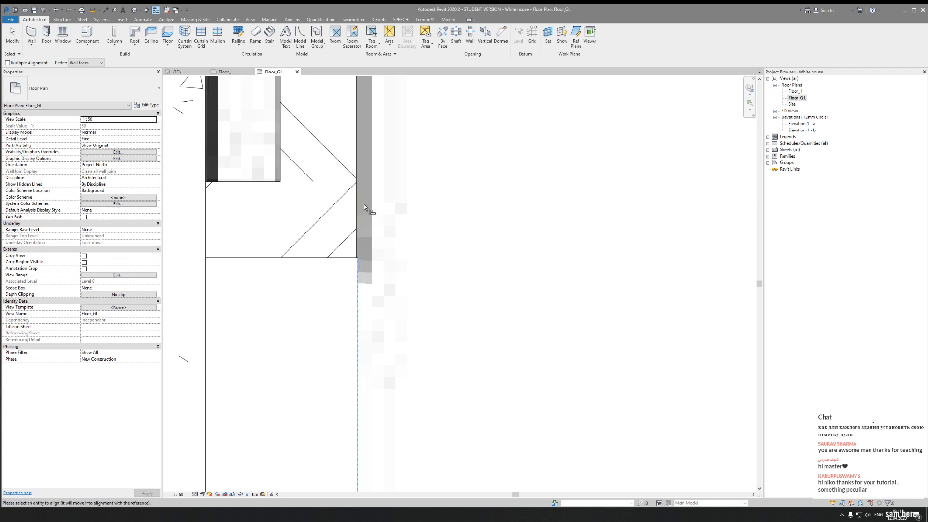
click(356, 115)
key(Escape)
key(Escape)
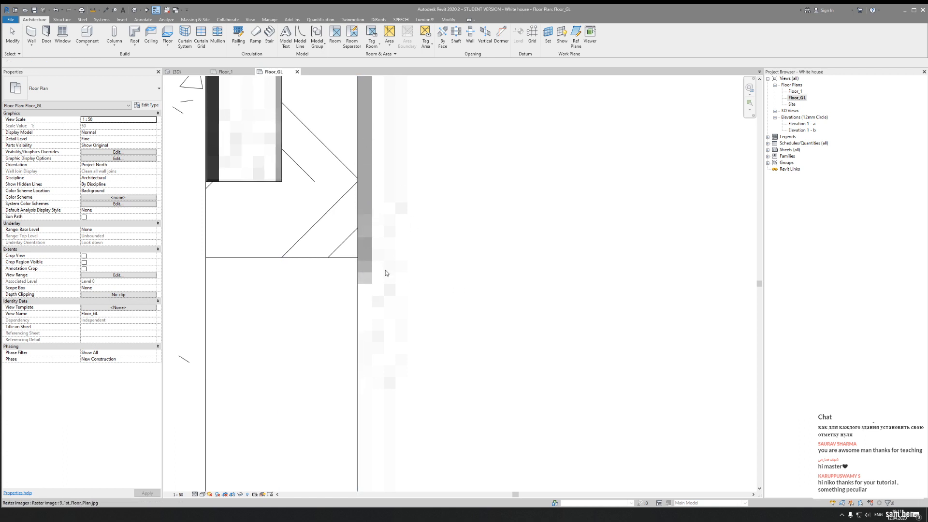
Draw an FN-EX-Concrete-200 wall along part of the south structural wall's outer face, using Finish Face: Exterior
scroll(399, 244, up, 5)
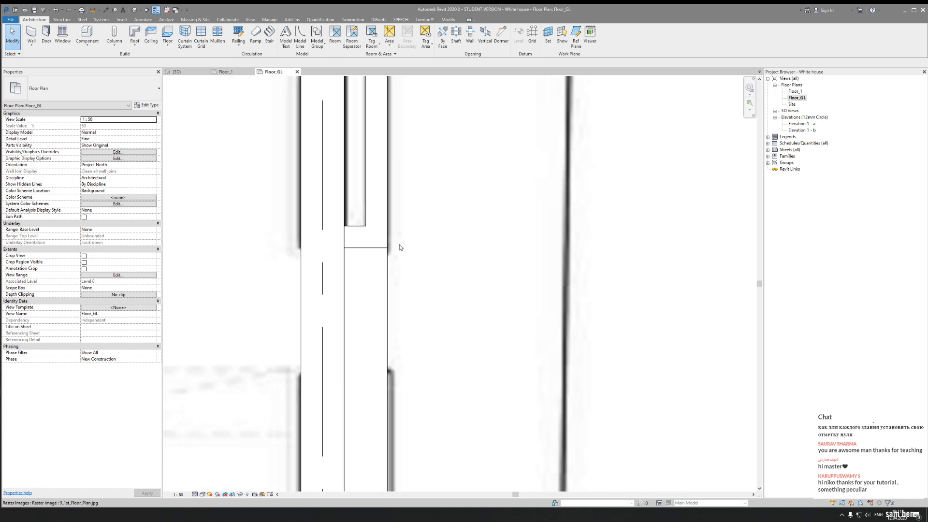
middle_drag(400, 245, 454, 259)
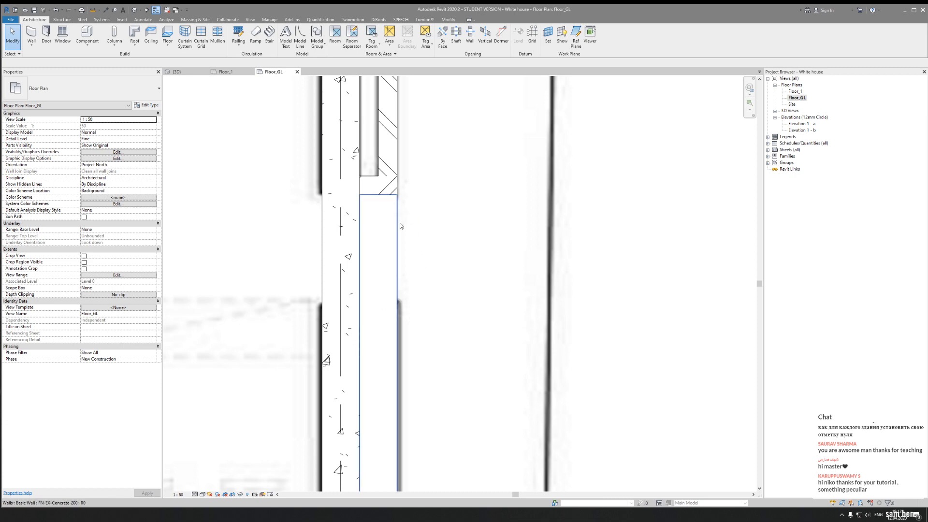
scroll(406, 217, down, 6)
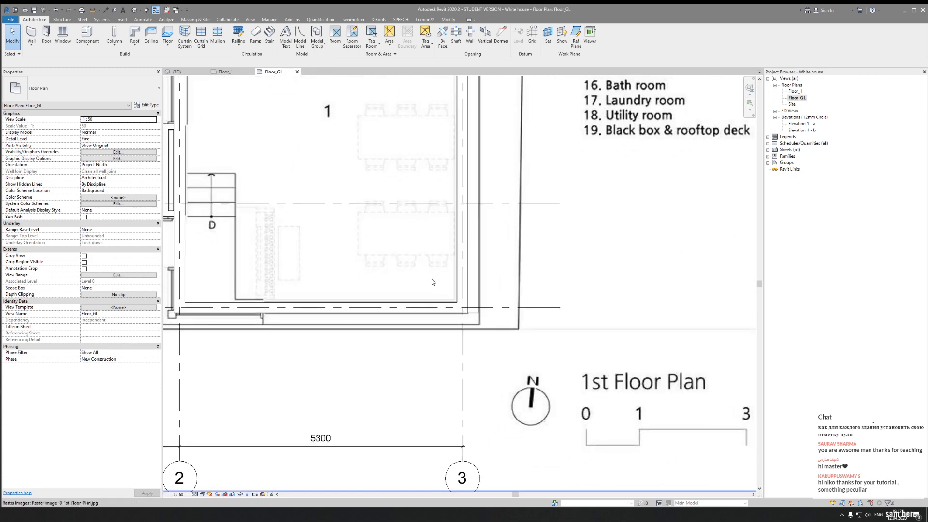
scroll(431, 279, up, 4)
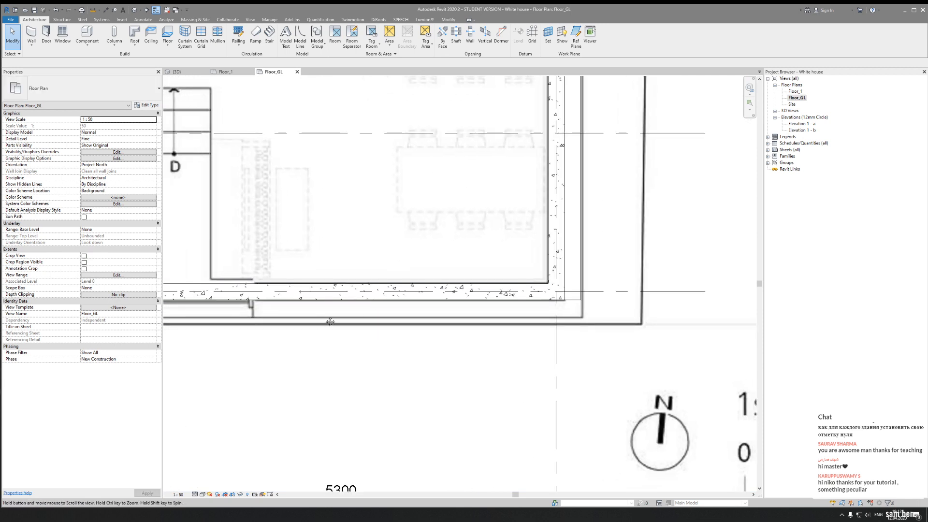
middle_drag(316, 320, 388, 313)
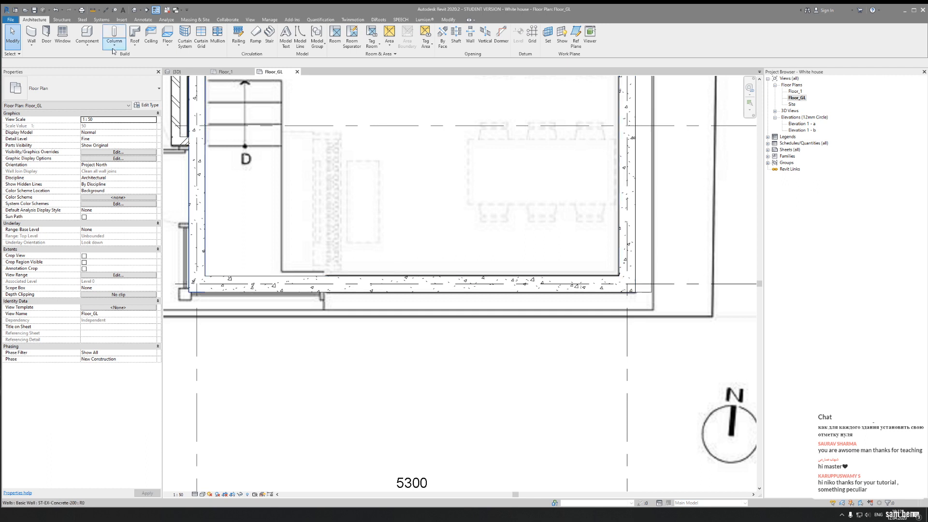
click(31, 35)
middle_drag(397, 287, 306, 271)
scroll(306, 270, up, 2)
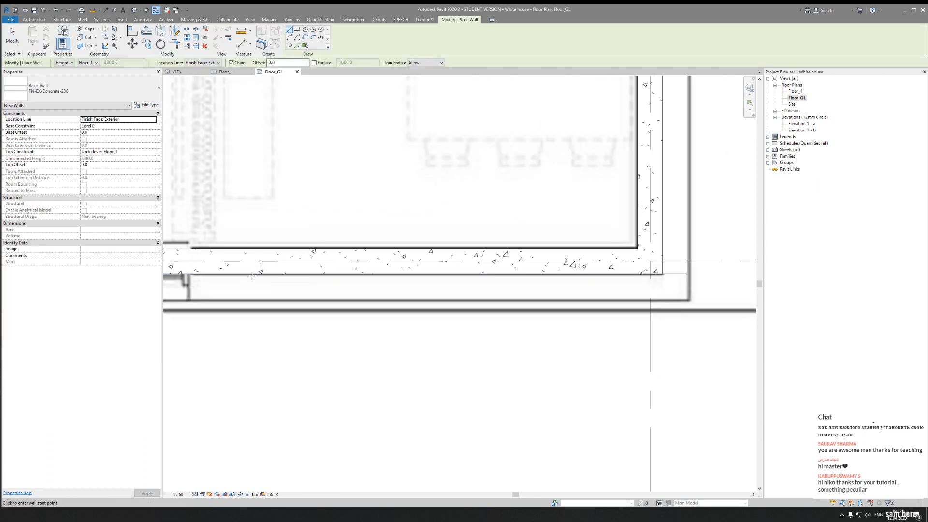
click(252, 274)
click(464, 286)
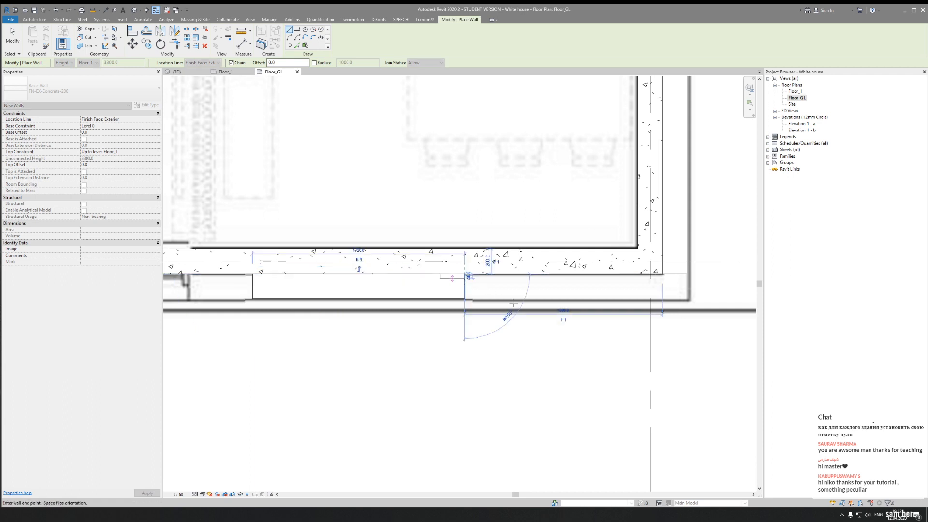
key(Escape)
key(Escape)
Trim/extend the south finish wall to form a corner with the east concrete finish wall
key(t)
key(r)
click(431, 292)
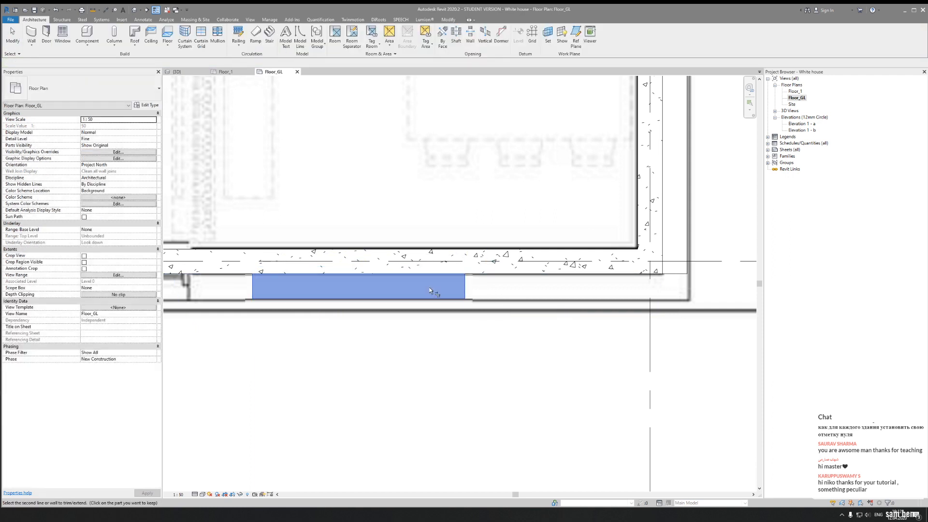
scroll(486, 284, down, 2)
middle_drag(595, 184, 483, 227)
click(471, 240)
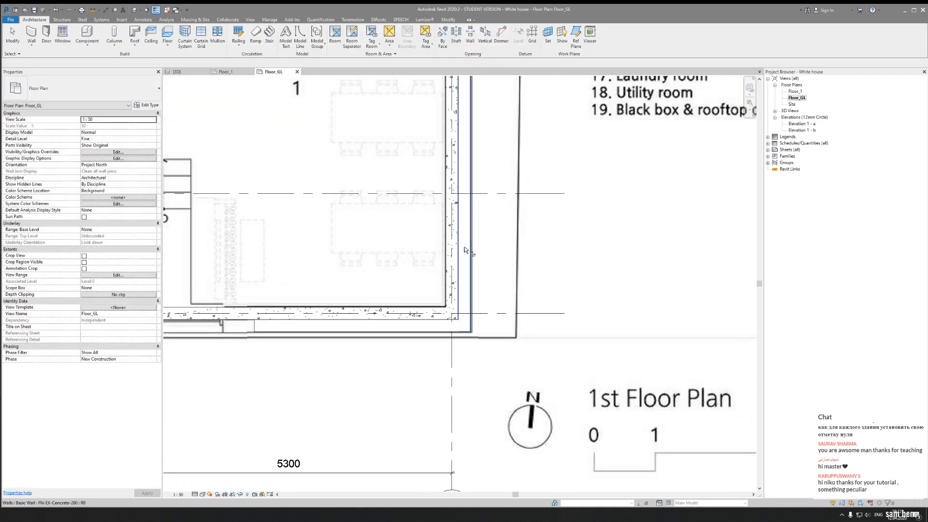
key(Escape)
key(Escape)
Compare the plan's southwest entrance corner with the exterior reference photo to find where the concrete finish wall should end
scroll(332, 296, down, 4)
scroll(332, 296, up, 5)
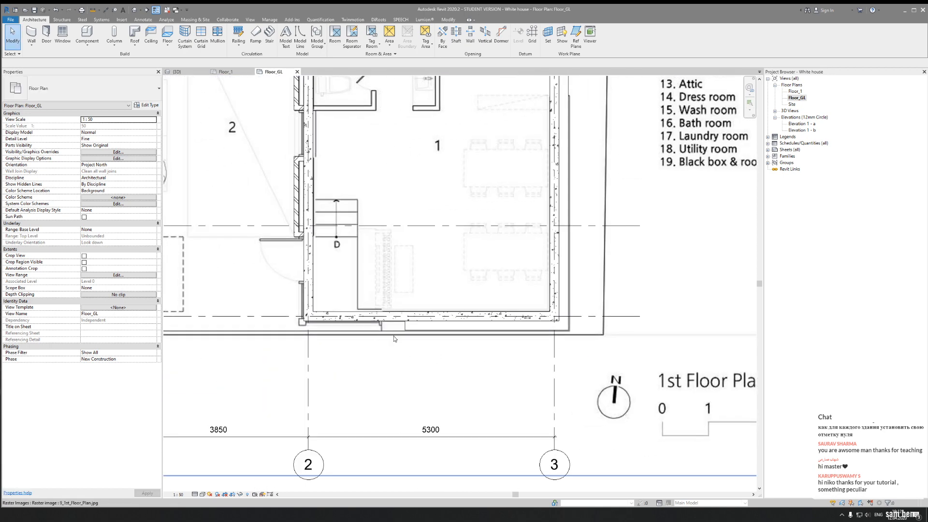
scroll(332, 326, up, 6)
middle_drag(328, 327, 483, 318)
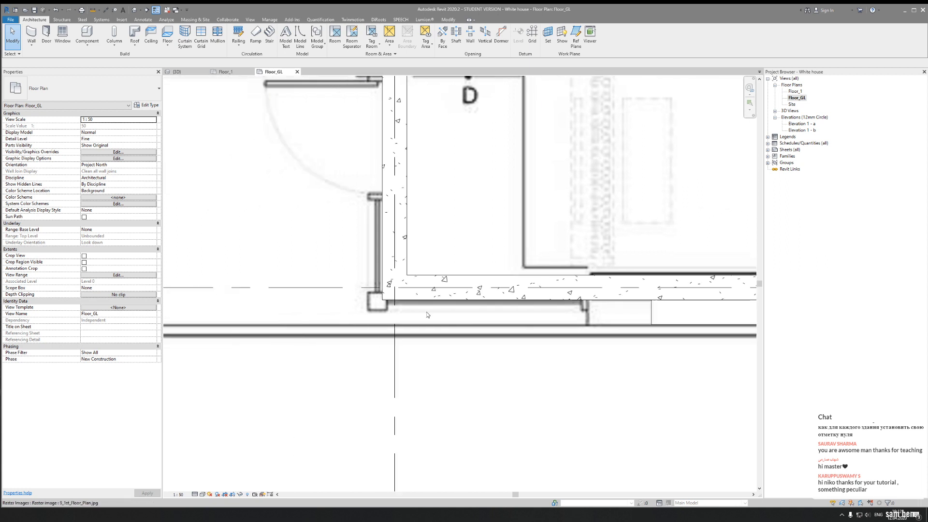
middle_drag(375, 217, 370, 360)
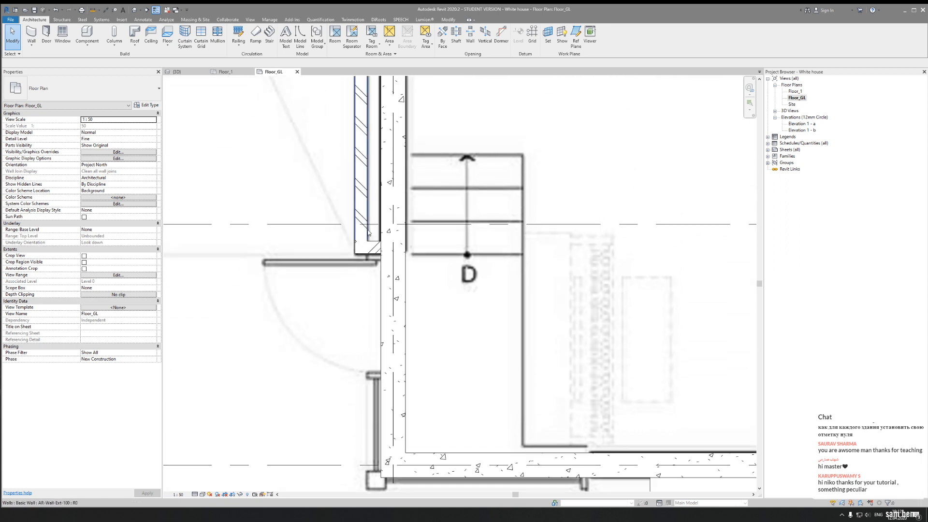
scroll(361, 236, down, 3)
middle_drag(304, 363, 275, 314)
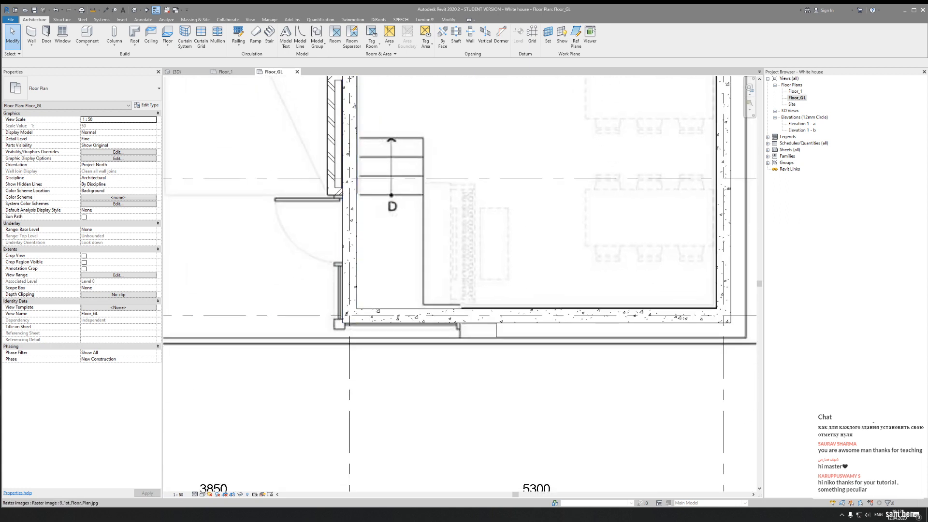
key(alt+Tab)
scroll(309, 338, down, 8)
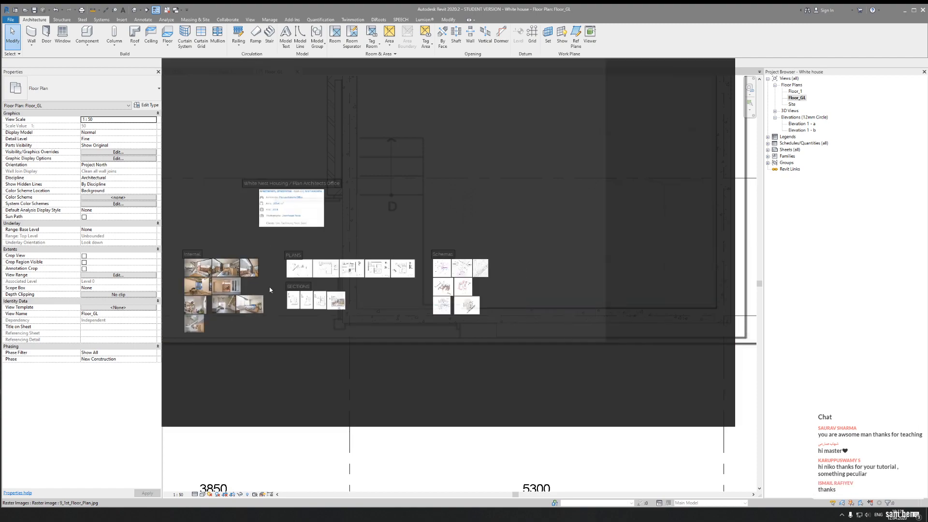
middle_drag(269, 290, 344, 301)
scroll(381, 300, up, 6)
scroll(468, 195, up, 4)
middle_drag(541, 329, 543, 355)
middle_drag(431, 229, 493, 300)
scroll(362, 225, up, 7)
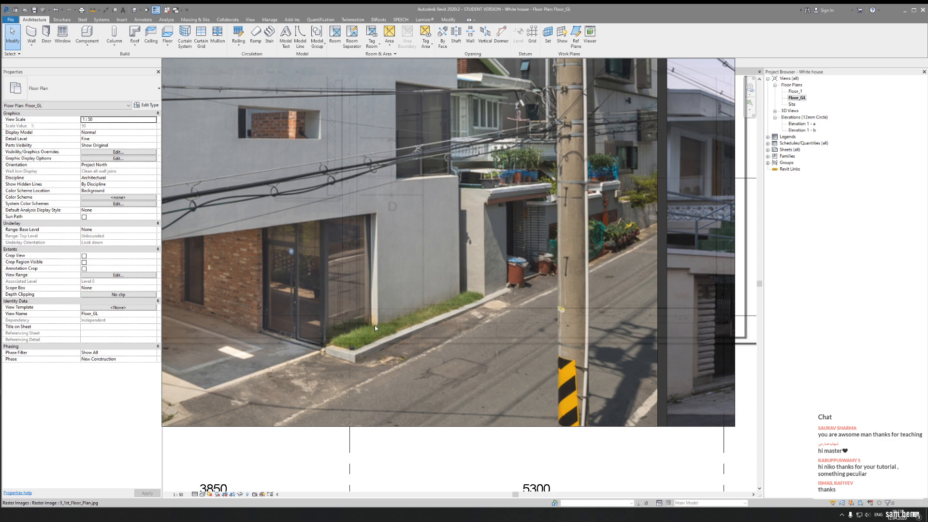
Extend the south finish wall's west end to the wall end shown in the underlay beside the entrance glazing
scroll(448, 320, up, 6)
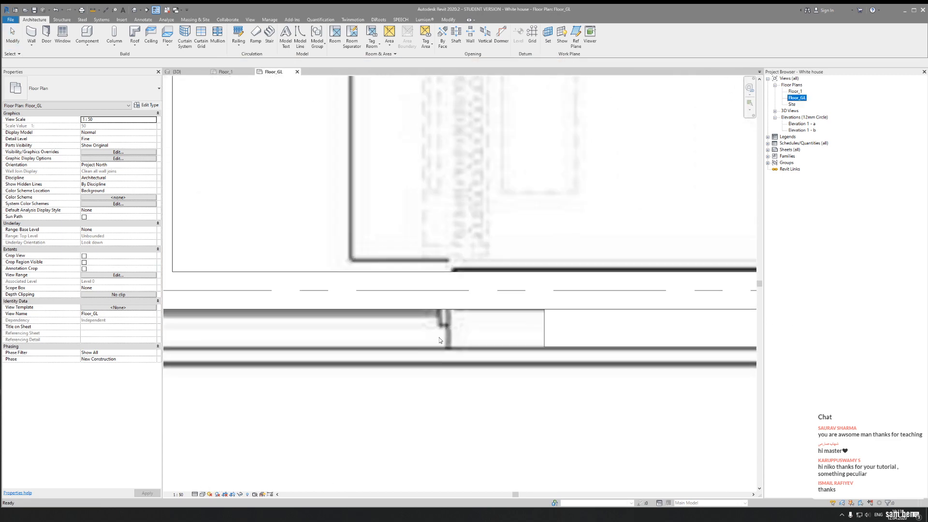
click(581, 312)
drag(579, 303, 445, 301)
key(Escape)
scroll(367, 308, down, 3)
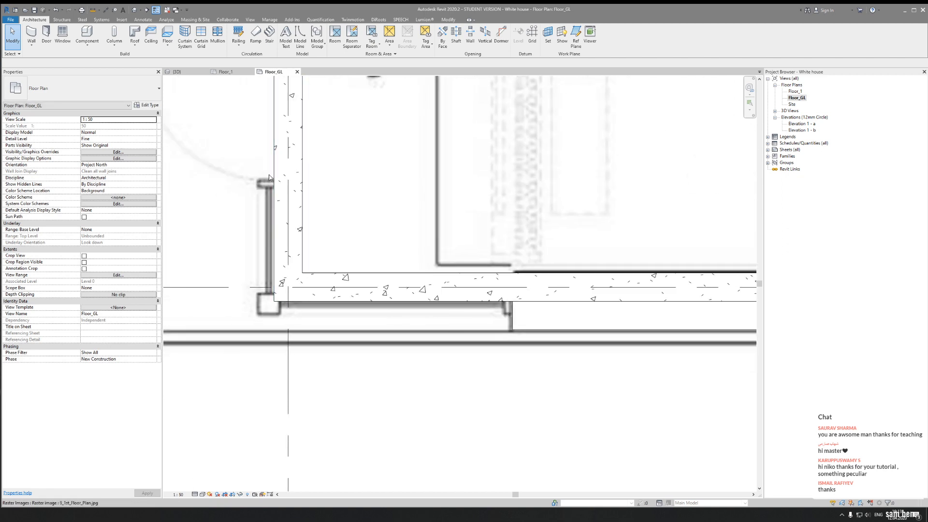
Recheck the entrance in the exterior reference photo and set the Floor_GL plan's visual style to Shaded
scroll(430, 310, down, 1)
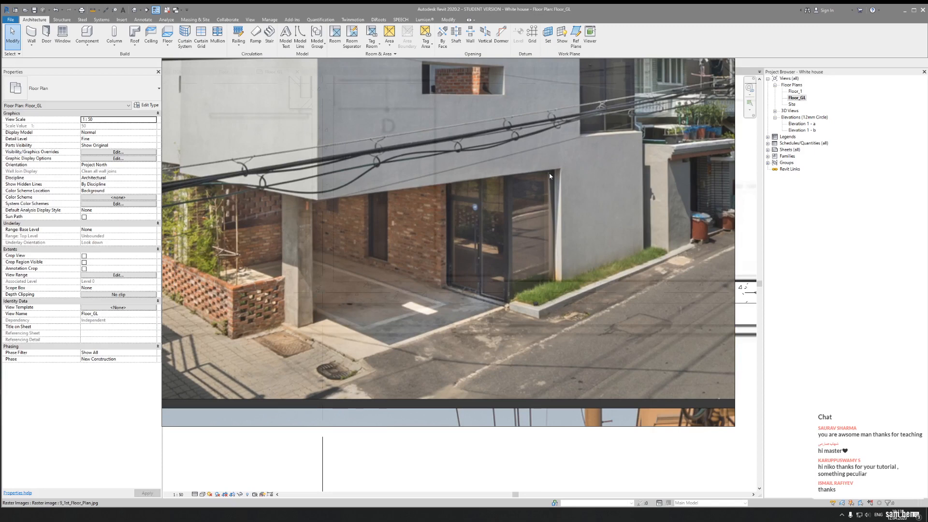
scroll(495, 227, down, 5)
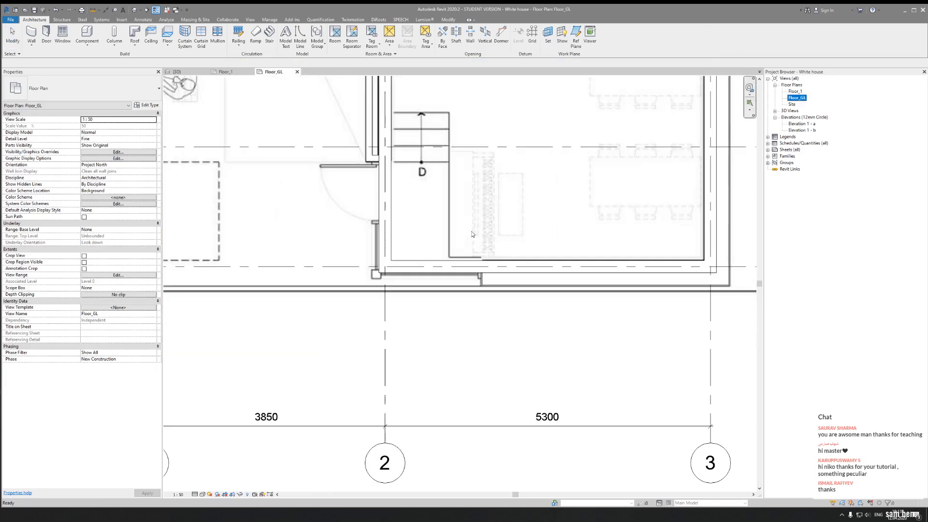
middle_drag(505, 265, 472, 459)
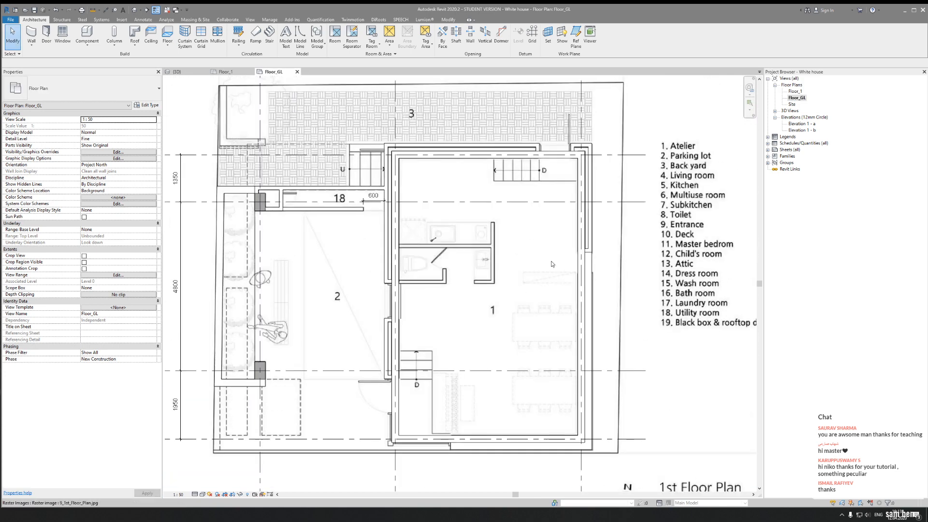
middle_drag(566, 283, 434, 276)
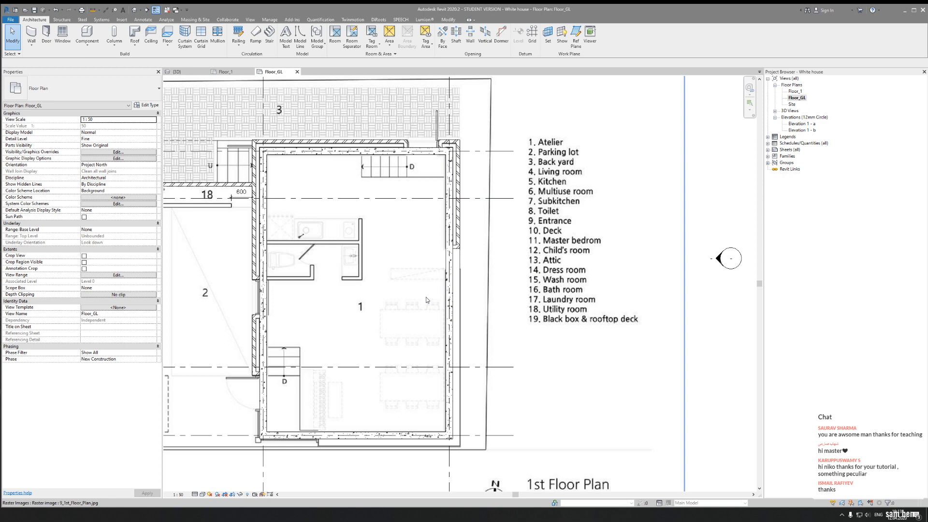
click(202, 495)
click(244, 458)
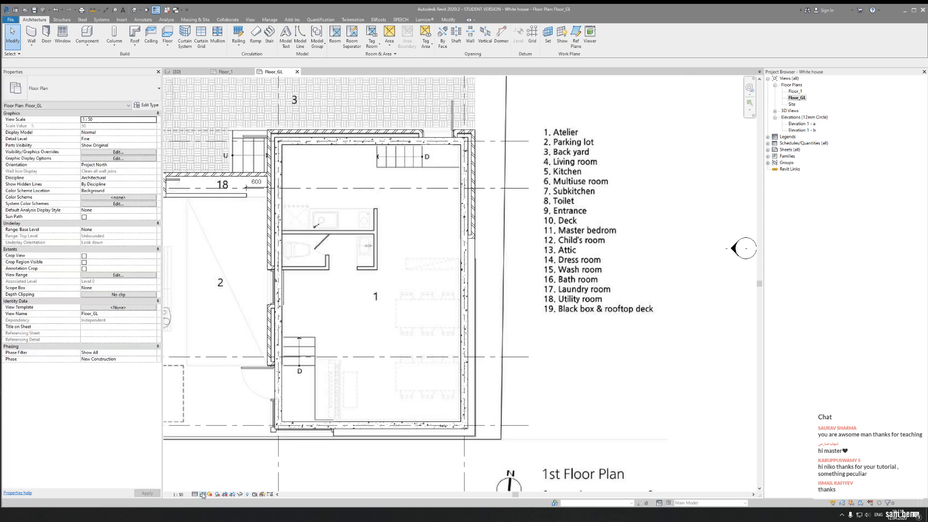
click(202, 495)
click(232, 466)
middle_drag(448, 414, 513, 367)
middle_drag(545, 437, 603, 437)
middle_drag(500, 408, 411, 465)
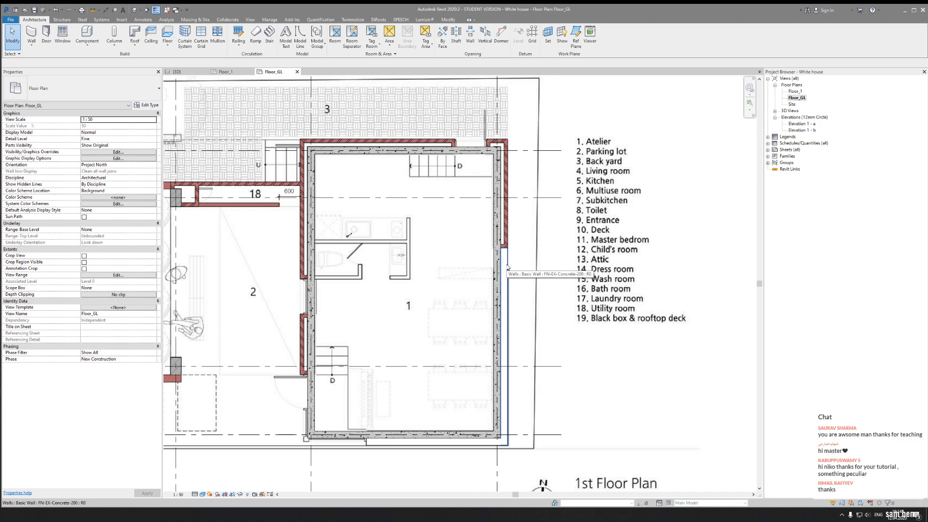
Turn on Cast Shadows and Show Ambient Shadows in the plan's Graphic Display Options and apply them
click(202, 494)
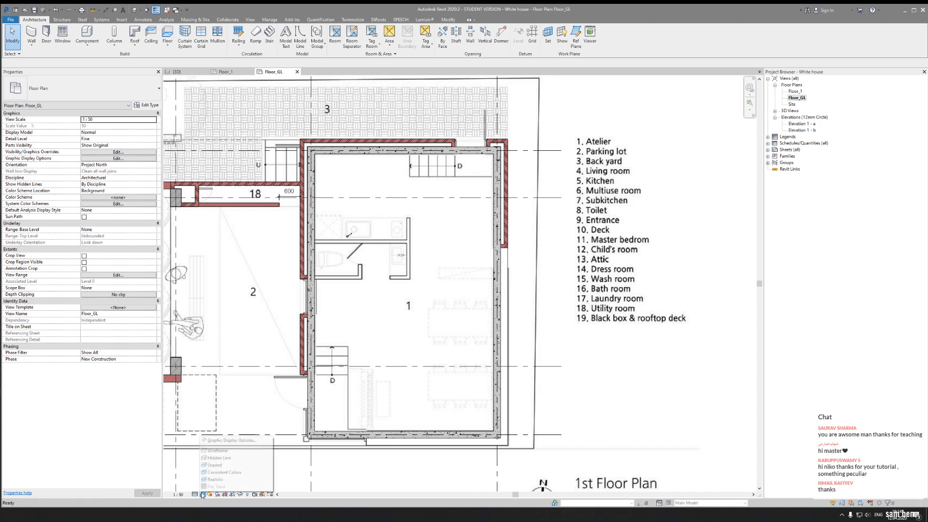
click(226, 442)
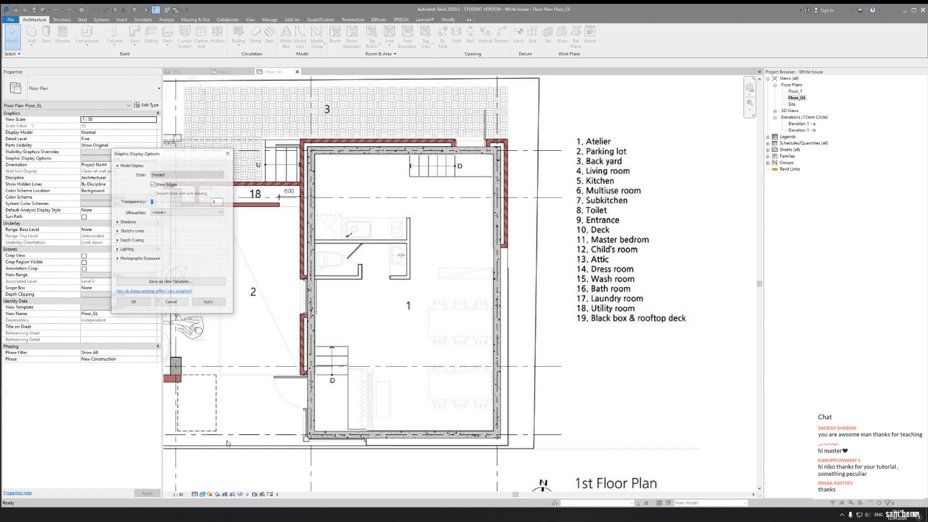
click(117, 222)
click(152, 235)
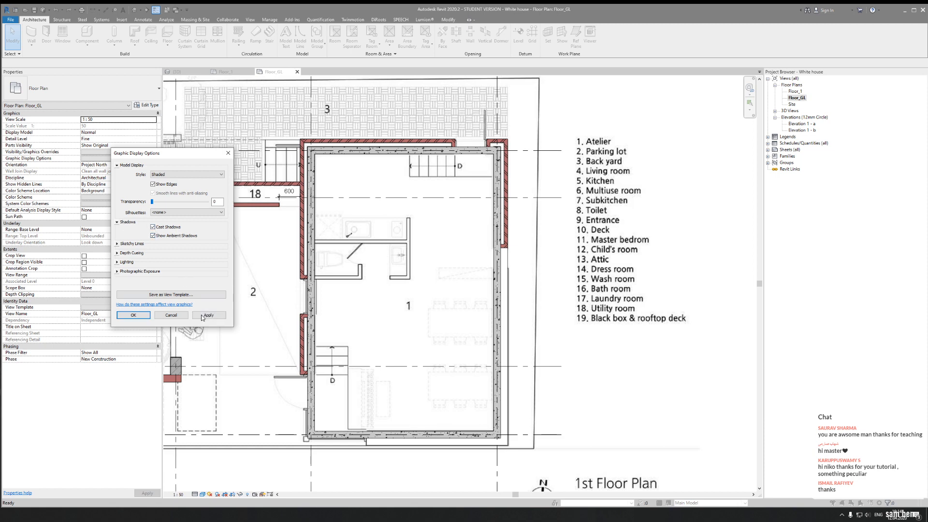
click(209, 315)
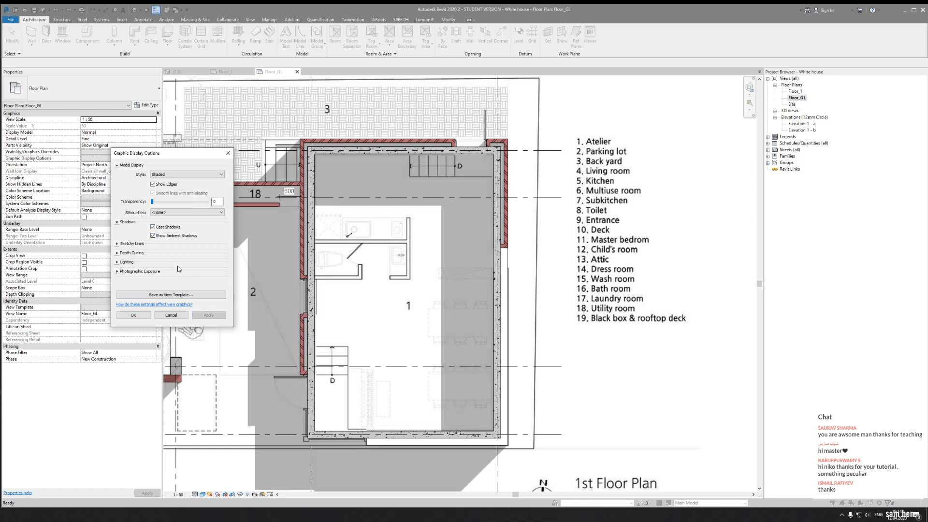
Reduce the shadow intensity in the Lighting settings to 12 and accept the graphic display options
click(118, 262)
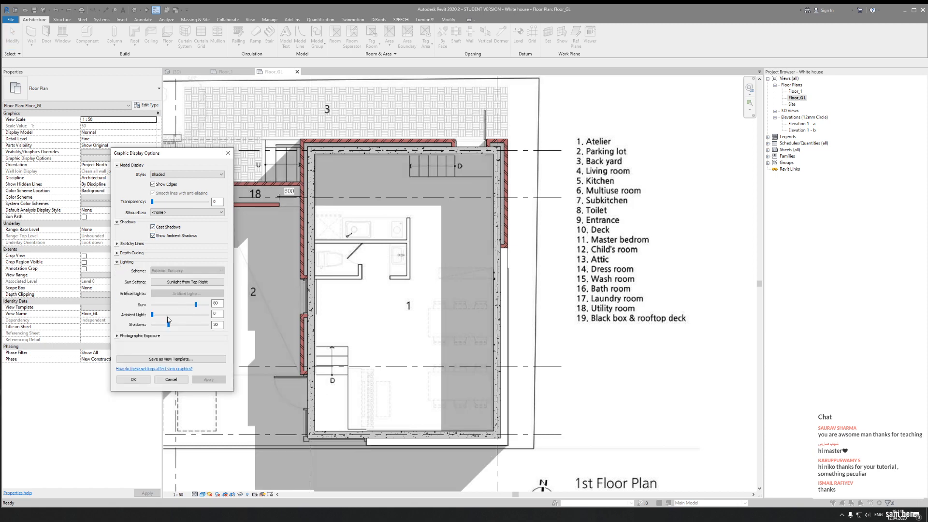
drag(168, 324, 158, 325)
click(208, 380)
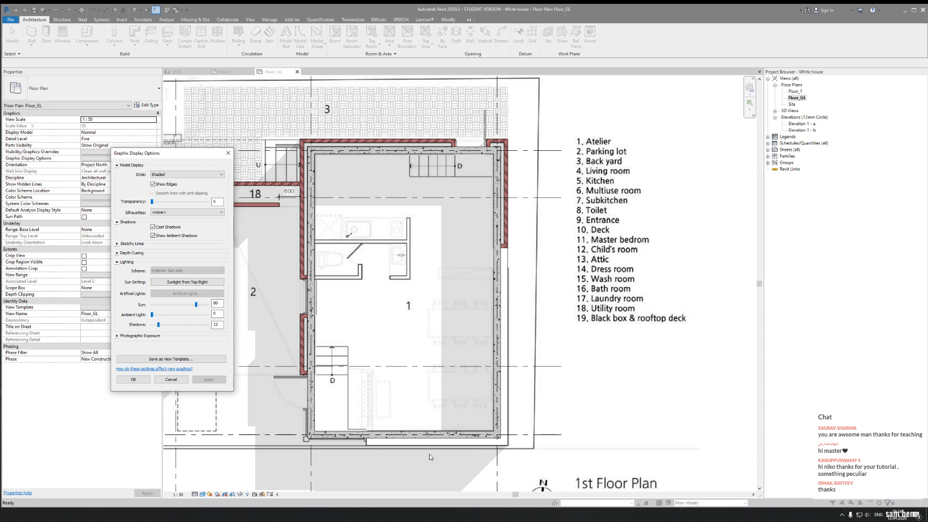
click(133, 379)
Measure the thickness of the partition wall between the kitchen counter and the toilet on the underlay
middle_drag(453, 364, 499, 332)
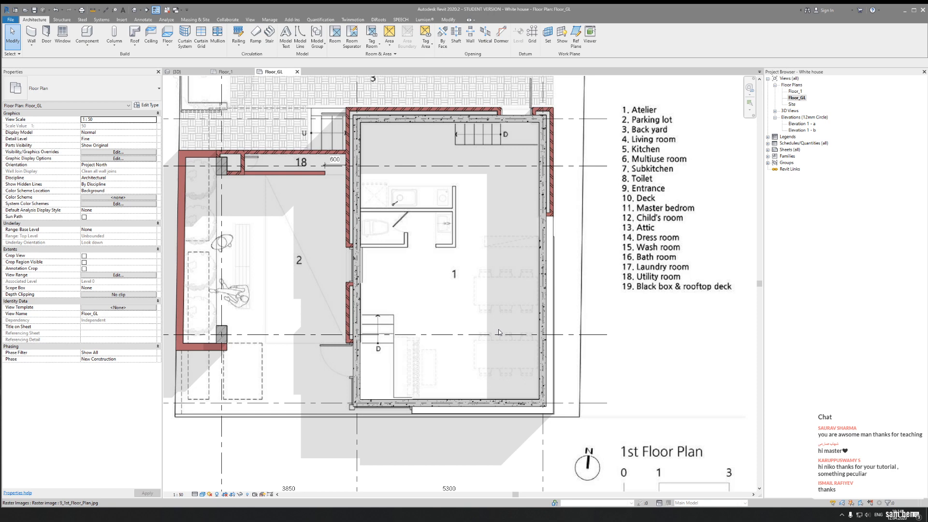
scroll(451, 194, up, 4)
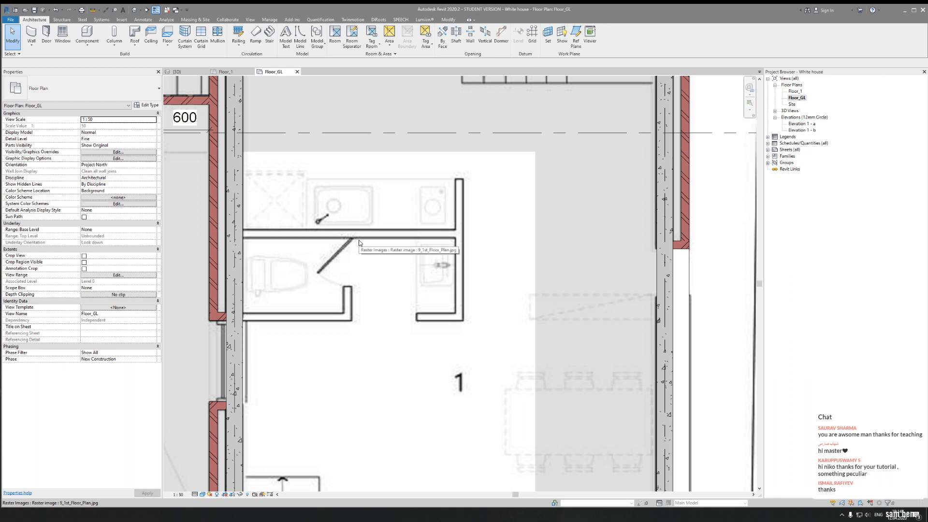
scroll(359, 243, up, 5)
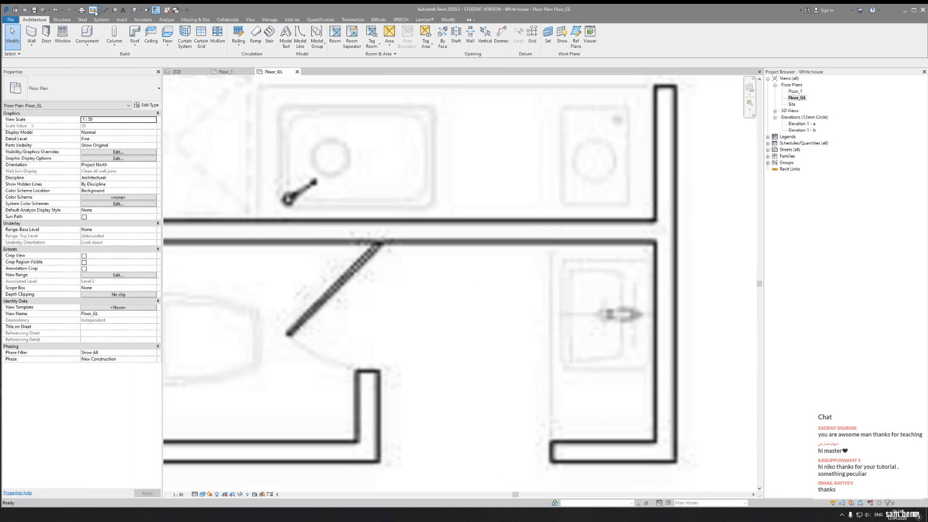
click(93, 11)
click(248, 221)
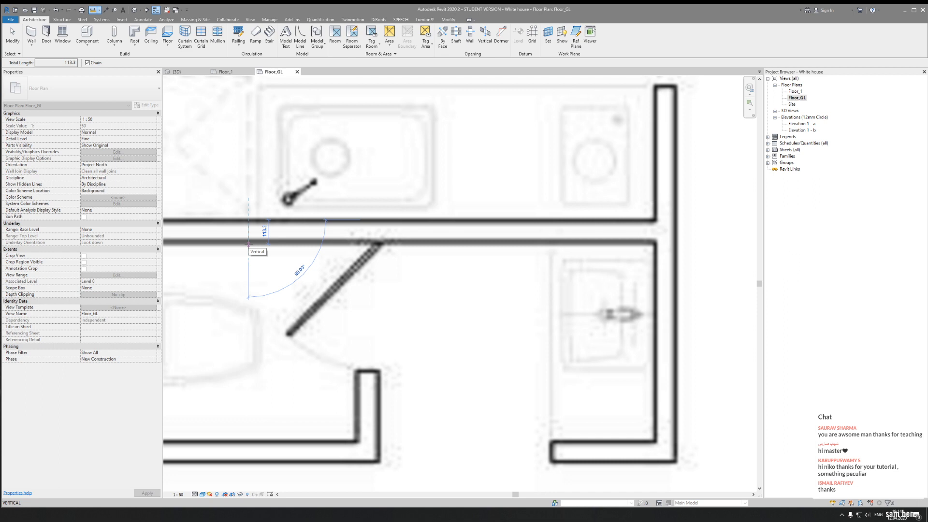
key(Escape)
key(Escape)
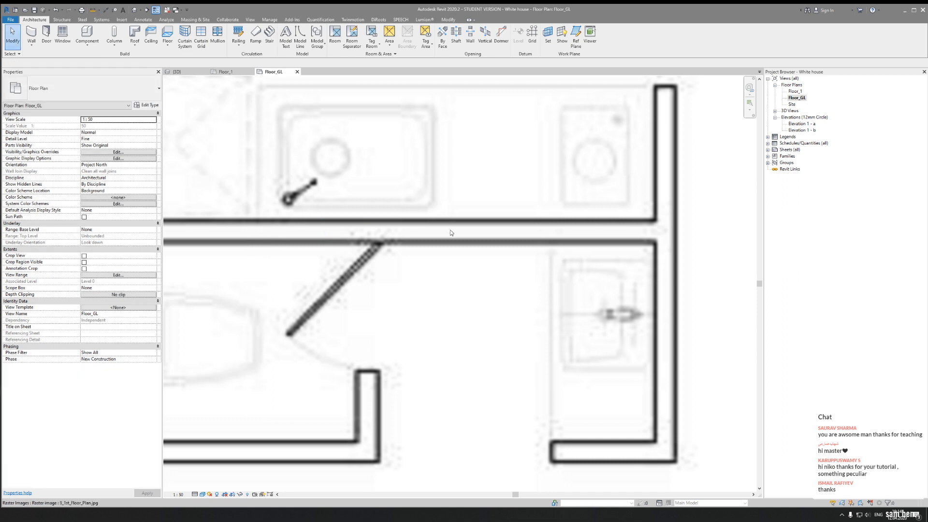
scroll(450, 230, down, 5)
scroll(449, 289, up, 3)
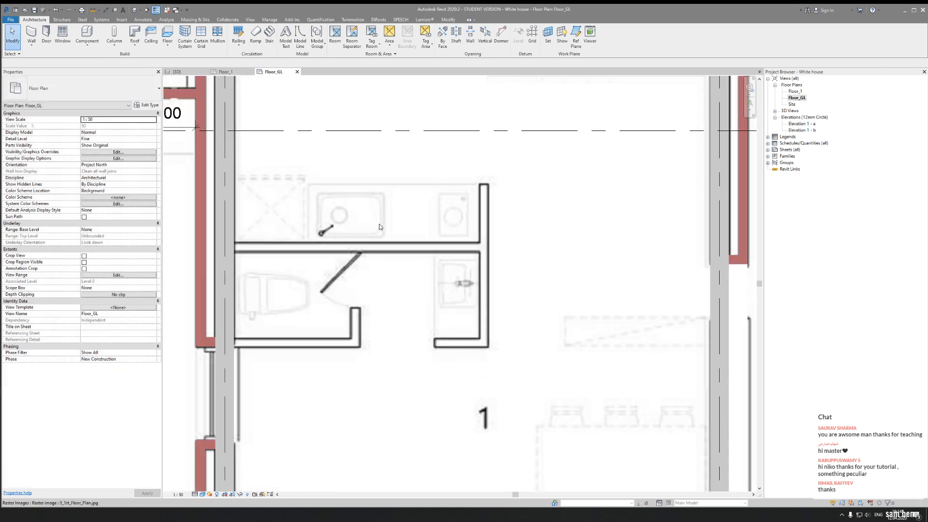
Start a wall and duplicate the FN-EX-Concrete-200 type as FN-IN-Plaster-125
click(32, 33)
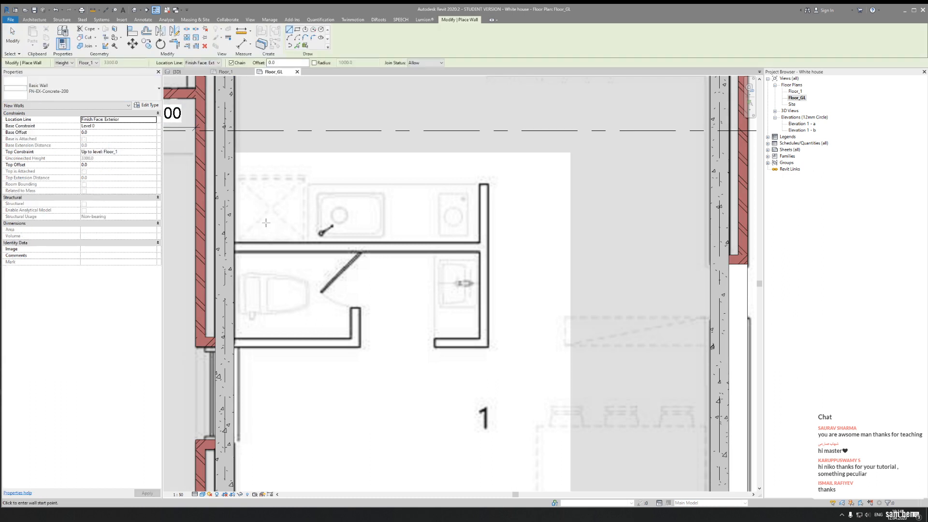
middle_drag(228, 226, 268, 198)
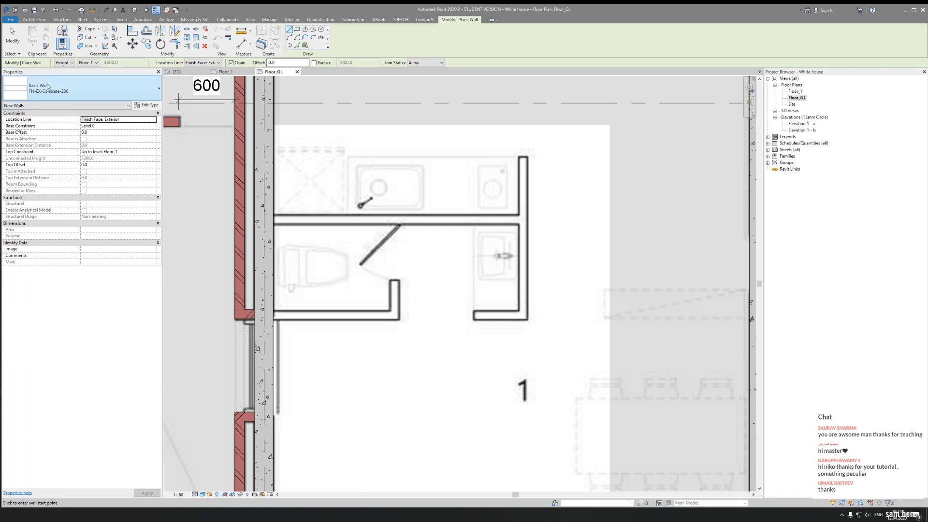
click(143, 105)
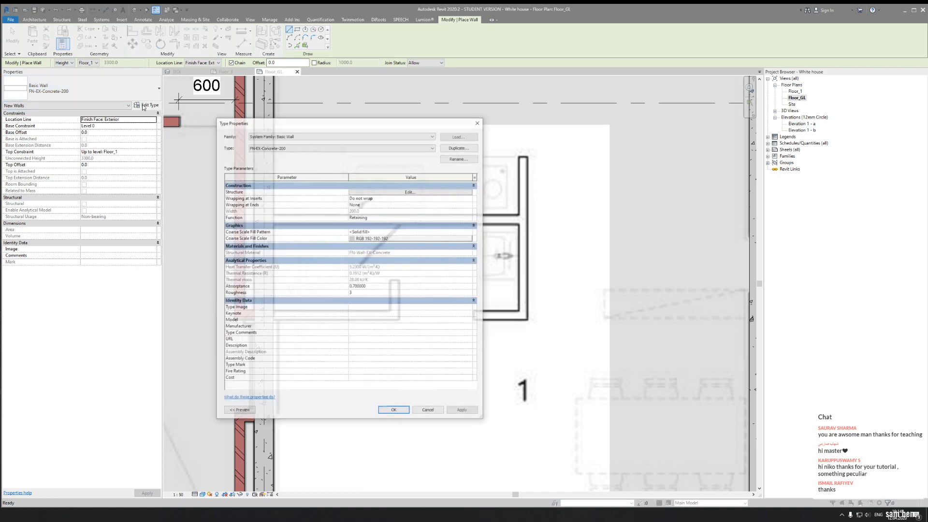
click(459, 147)
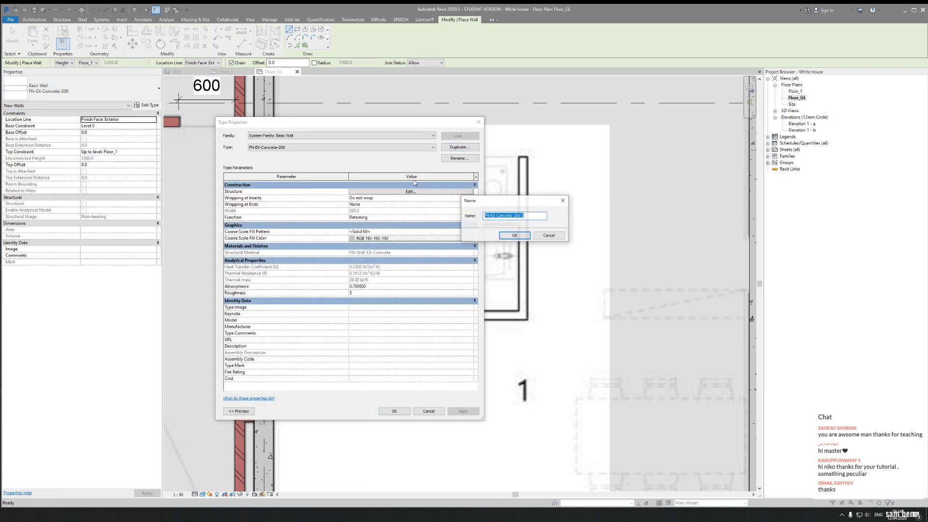
click(521, 215)
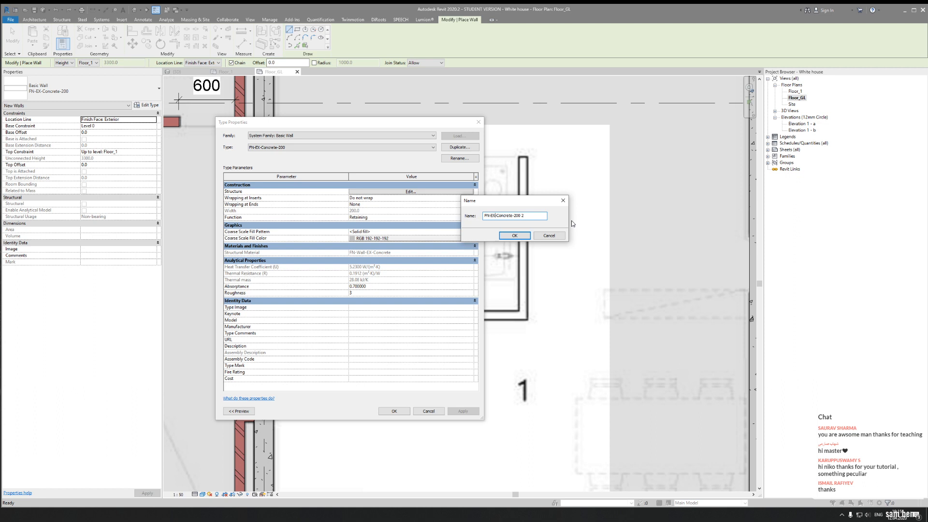
key(BackSpace)
key(BackSpace)
text(IM)
key(BackSpace)
text(N)
click(512, 215)
key(BackSpace)
key(BackSpace)
key(BackSpace)
key(BackSpace)
key(BackSpace)
key(BackSpace)
key(BackSpace)
key(BackSpace)
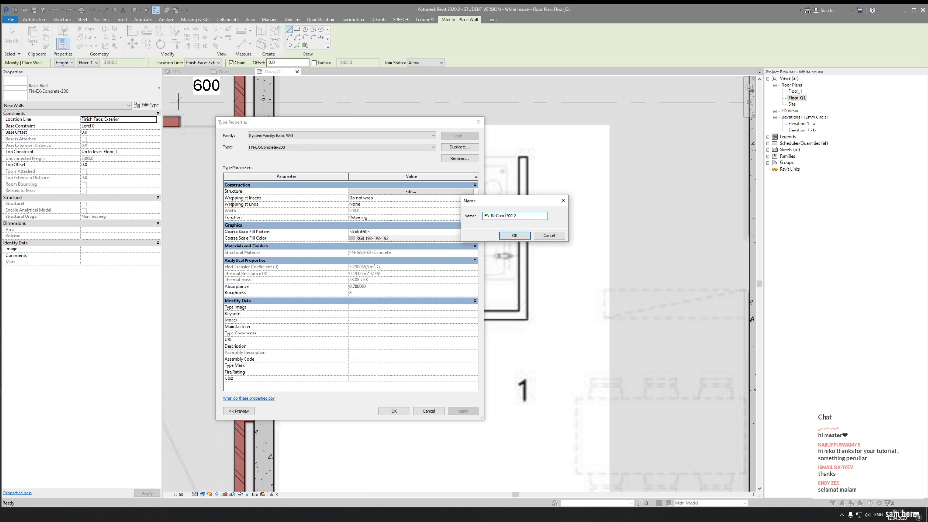
text(Plaster)
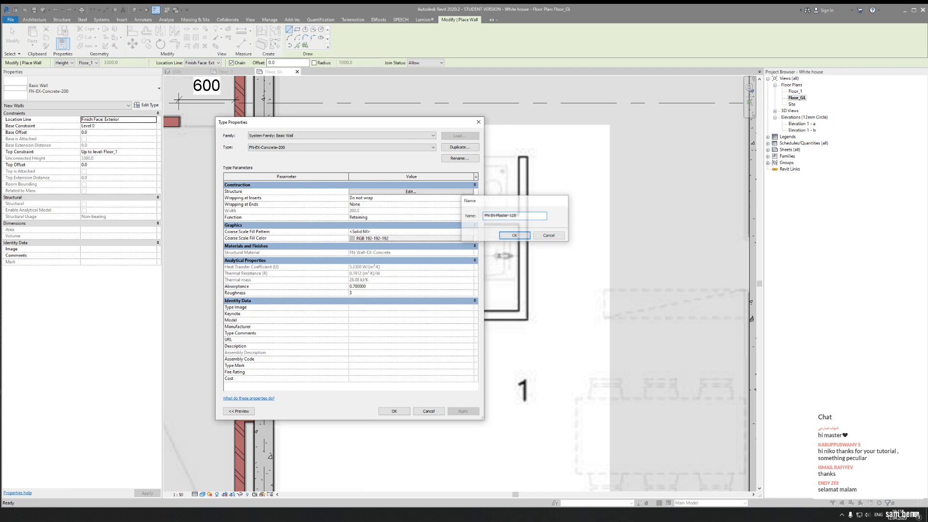
key(Return)
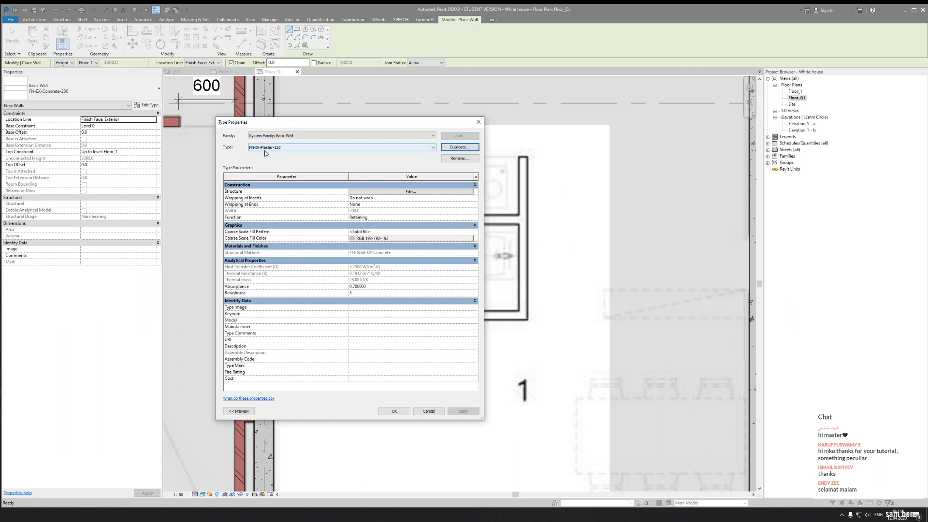
Open the new wall type's structure and choose Gypsum Wall Board as the material of its structural layer
click(406, 193)
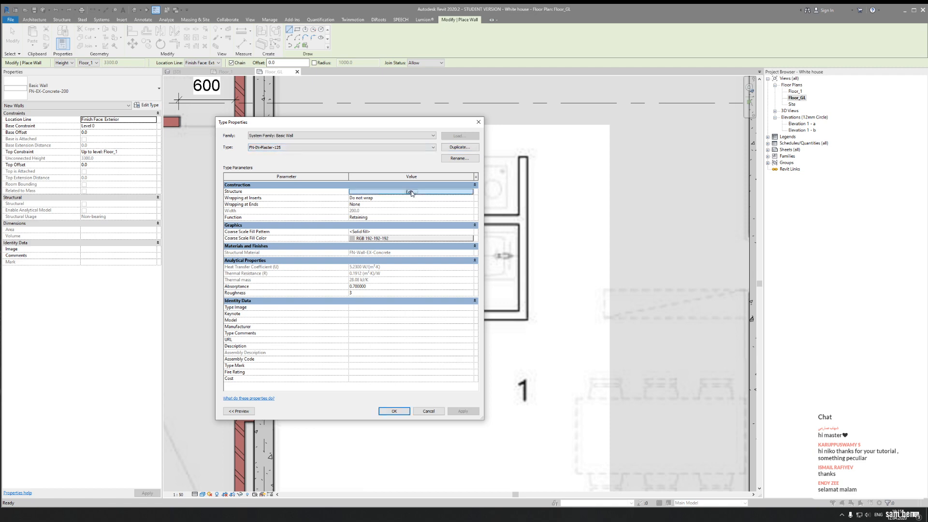
click(328, 190)
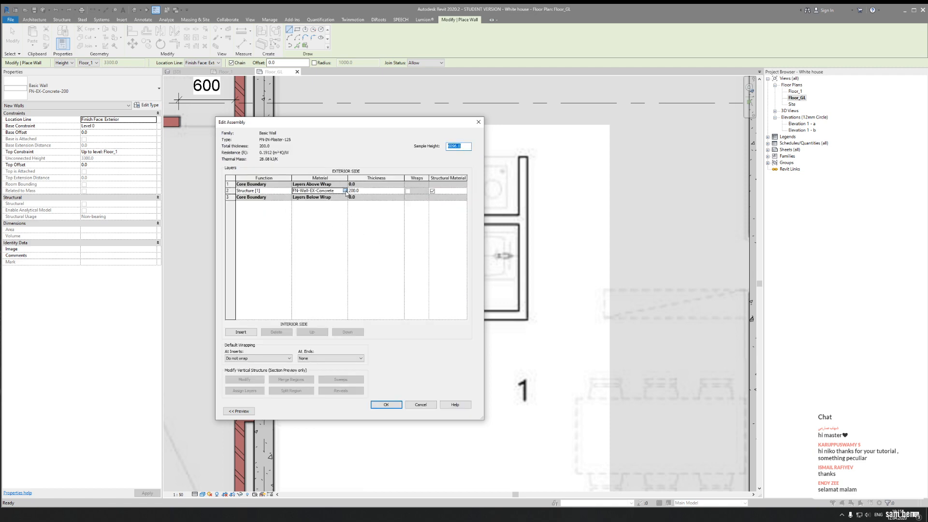
click(342, 191)
drag(140, 51, 302, 109)
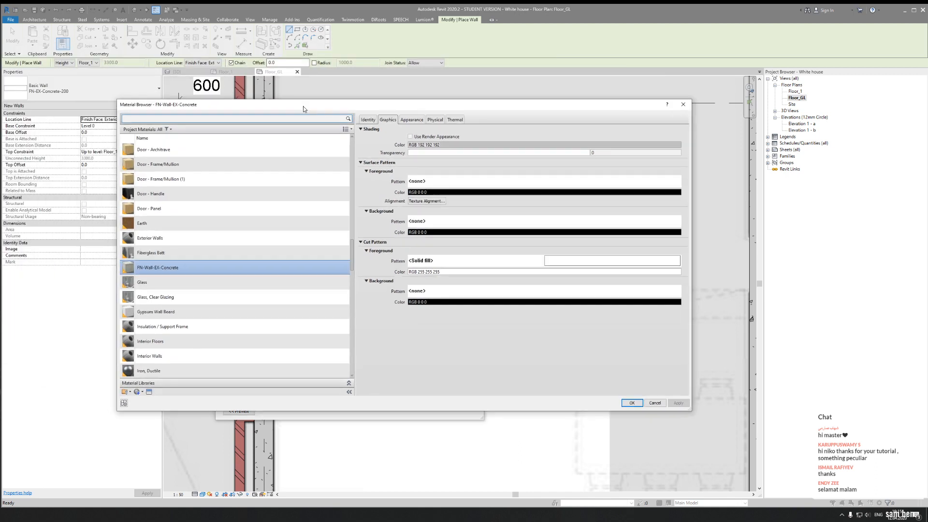
click(159, 315)
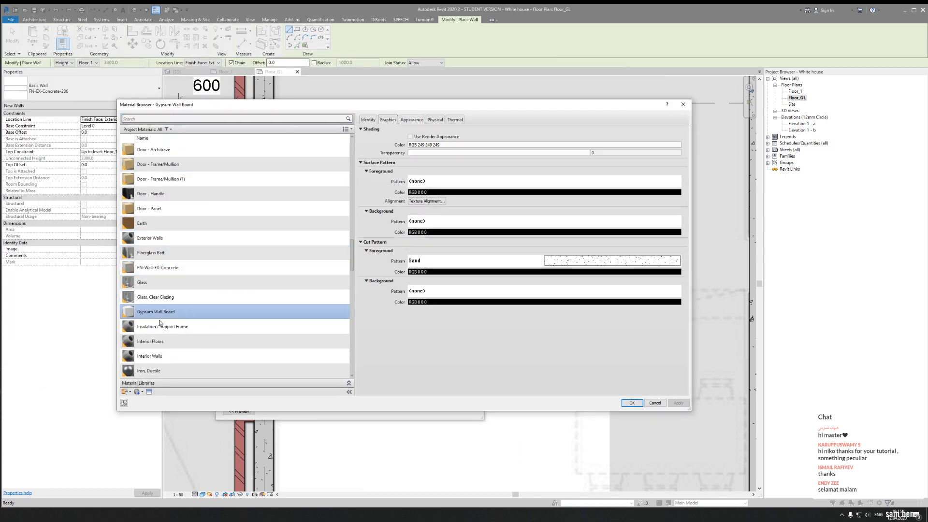
Rename the material IN-Gypsum Wall Board, set its class to Plastic, and accept it for the layer
click(368, 119)
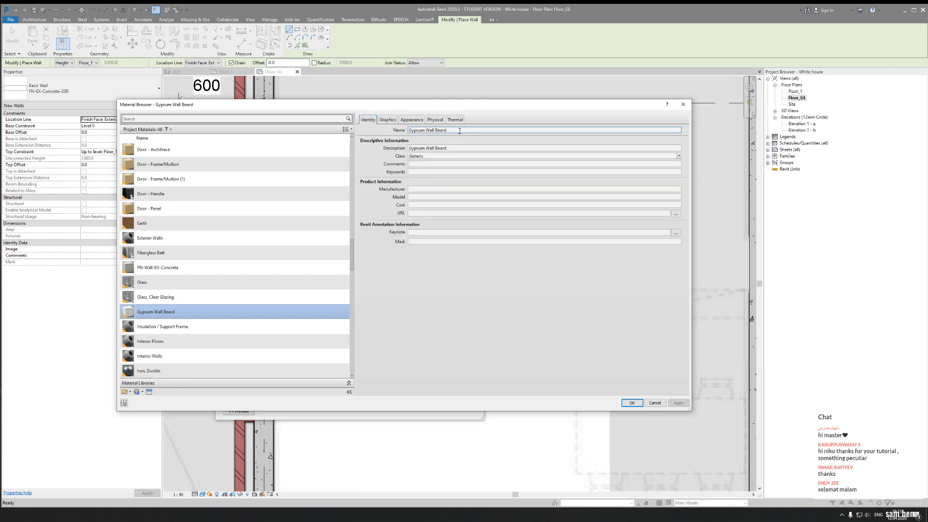
drag(410, 131, 500, 157)
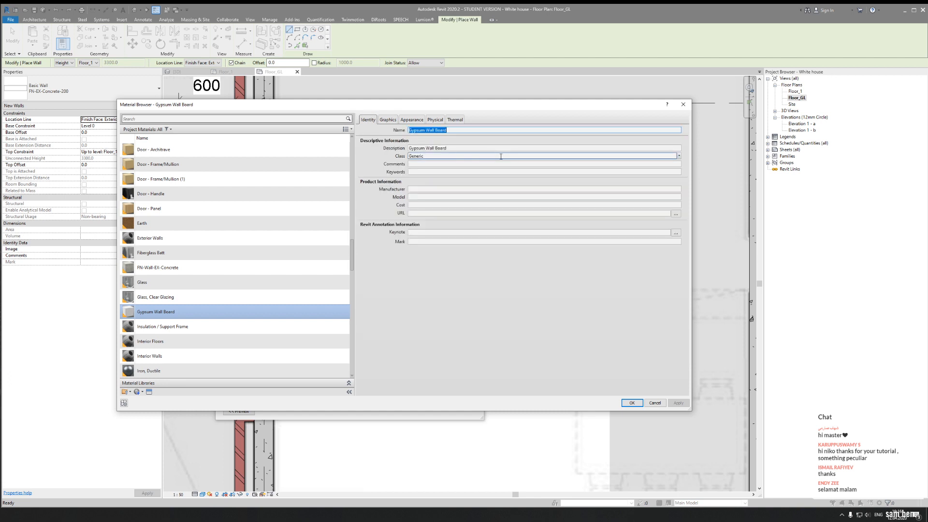
key(Left)
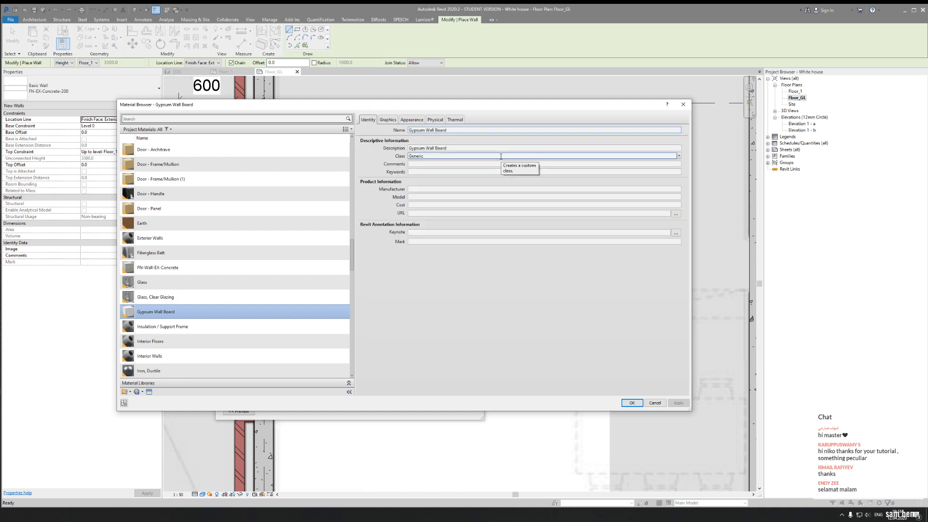
text(IN-)
key(BackSpace)
key(BackSpace)
key(BackSpace)
key(Home)
text(IN-)
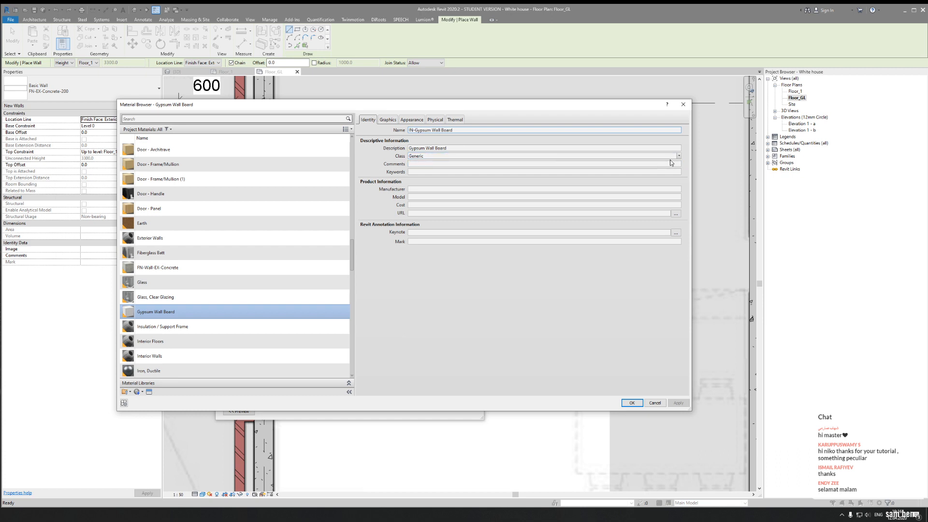
click(678, 155)
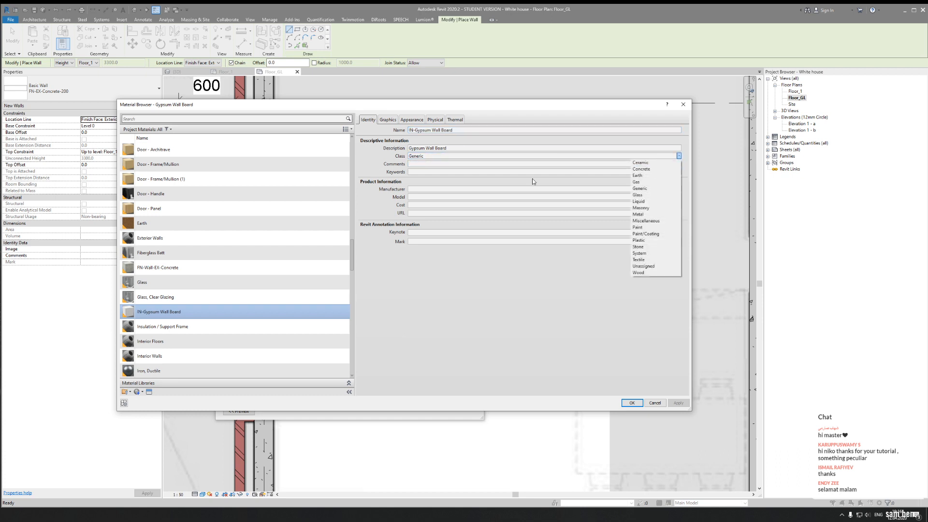
click(638, 241)
click(388, 120)
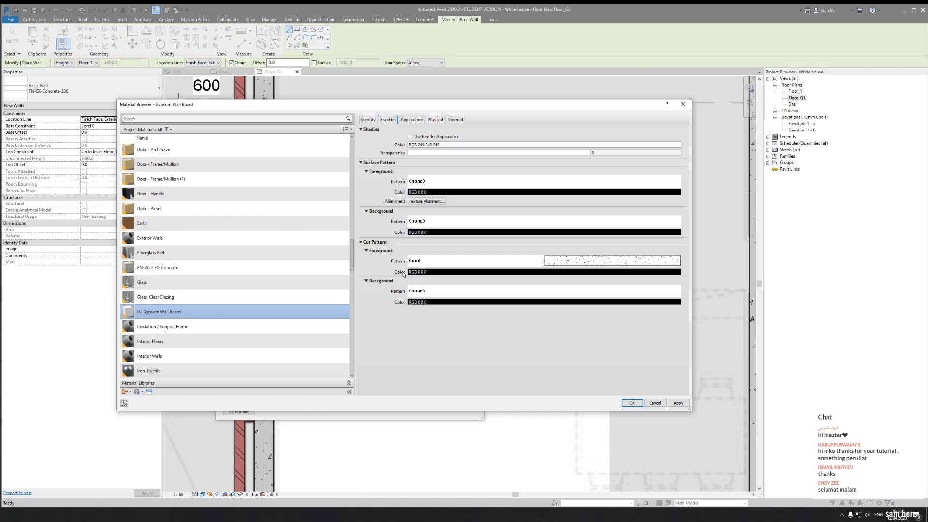
click(632, 403)
Set the structural layer's thickness to 125 and accept the wall type's properties
click(373, 191)
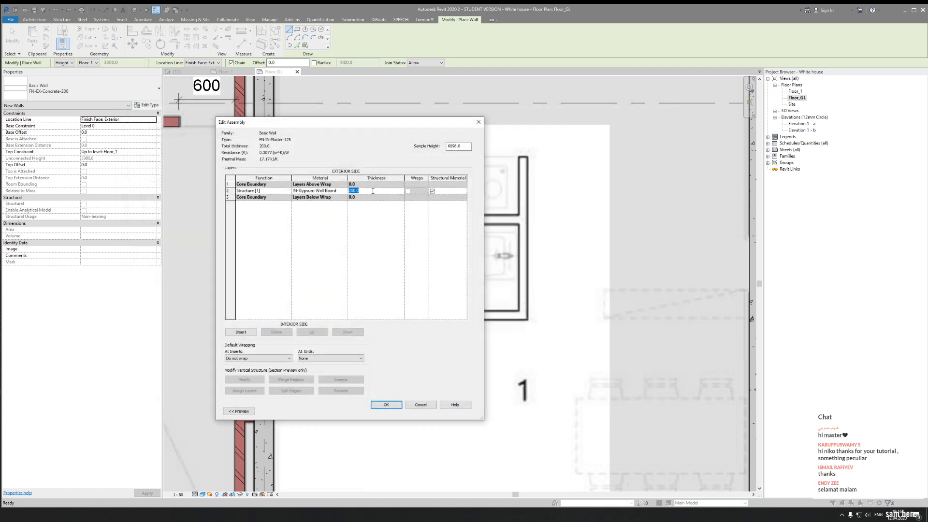
text(125)
click(386, 404)
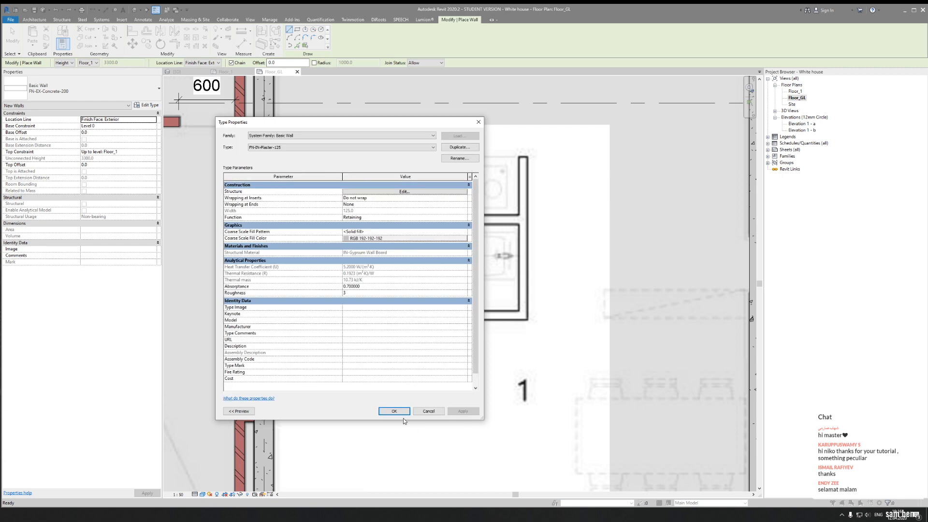
click(394, 411)
Draw a horizontal FN-IN-Plaster-125 wall about 2640 mm long between the kitchen counter and the toilet, starting at the concrete wall
scroll(289, 228, up, 4)
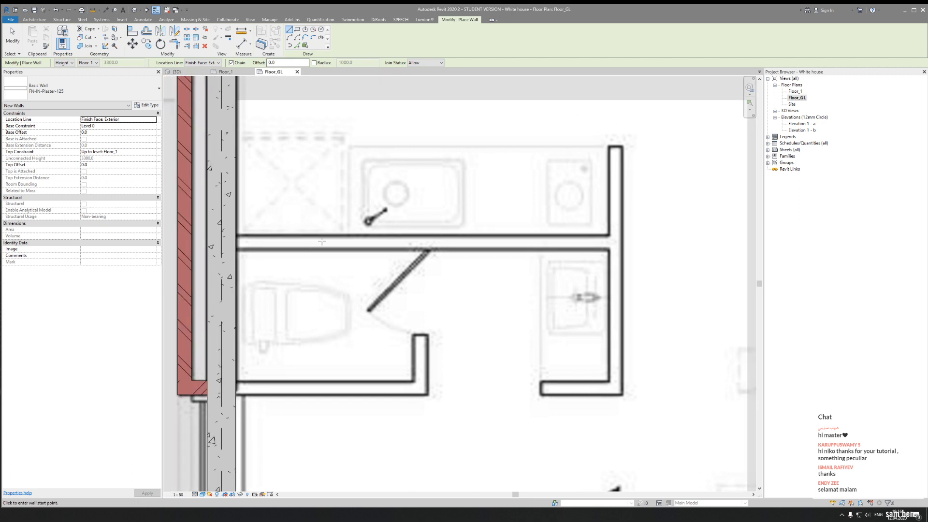
middle_drag(420, 244, 389, 281)
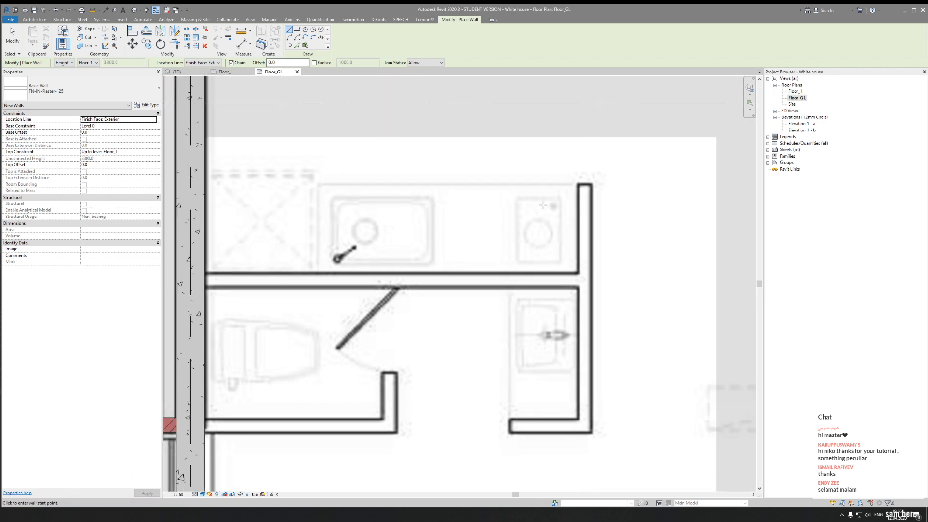
click(209, 272)
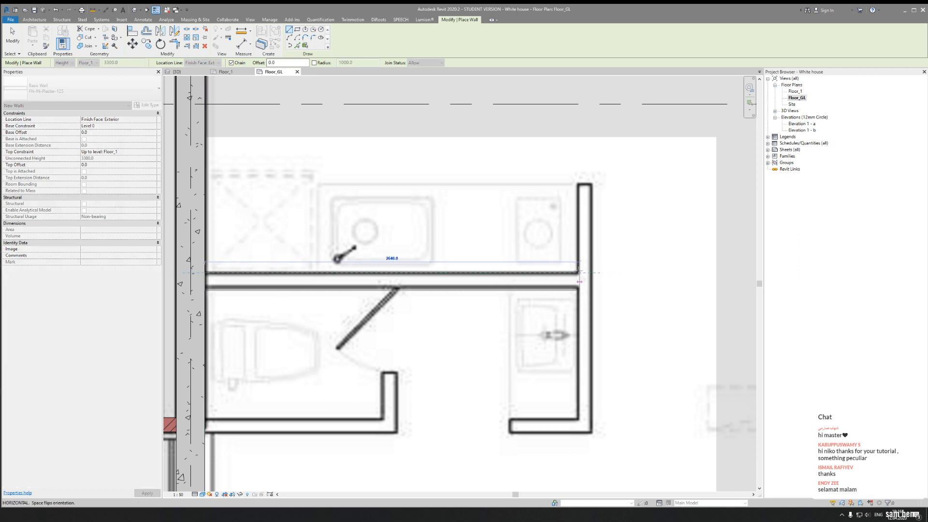
click(578, 273)
key(Escape)
Draw an L-shaped partition just below the toilet's lower wall, from the concrete wall to the door side and up along the short return
middle_drag(430, 360, 485, 264)
scroll(316, 341, up, 1)
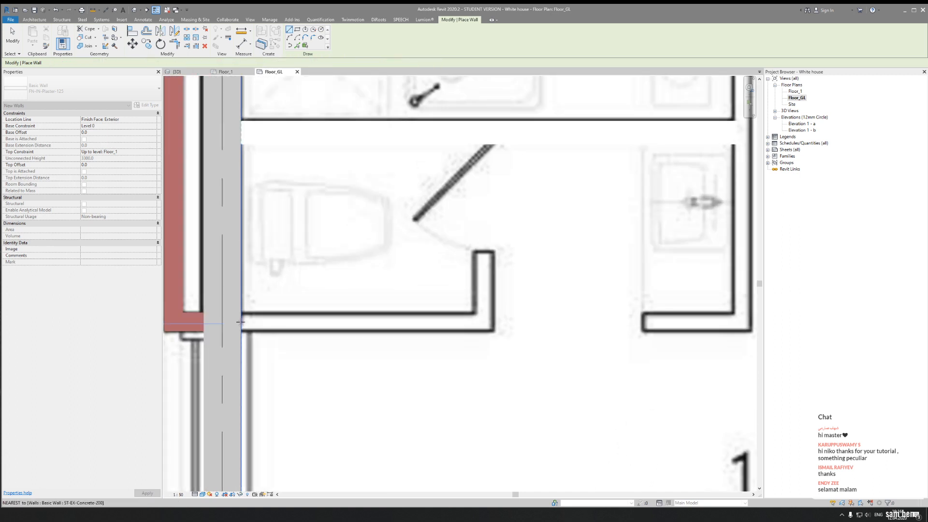
click(242, 354)
click(478, 353)
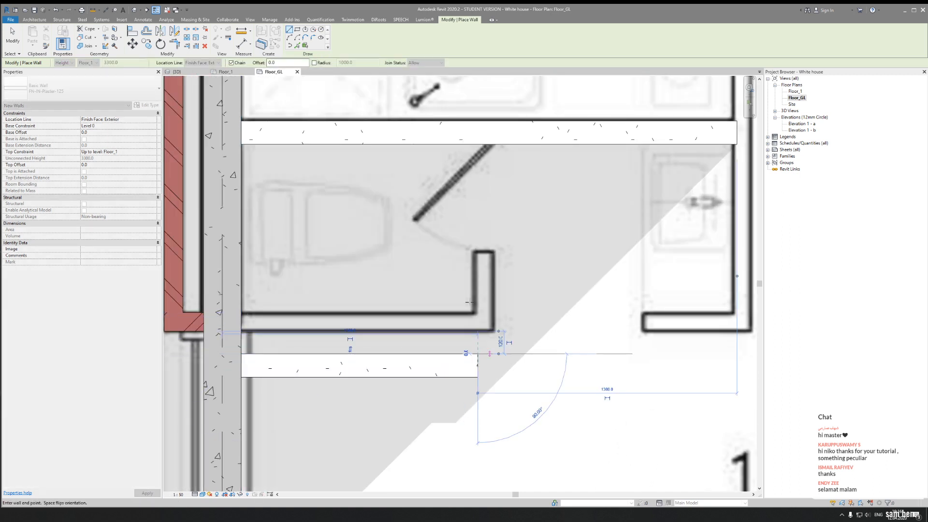
click(477, 275)
key(Escape)
Draw an L-shaped partition just below the washbasin's lower wall, running to its outer corner and partway up the side, and end wall placement
middle_drag(535, 334, 345, 321)
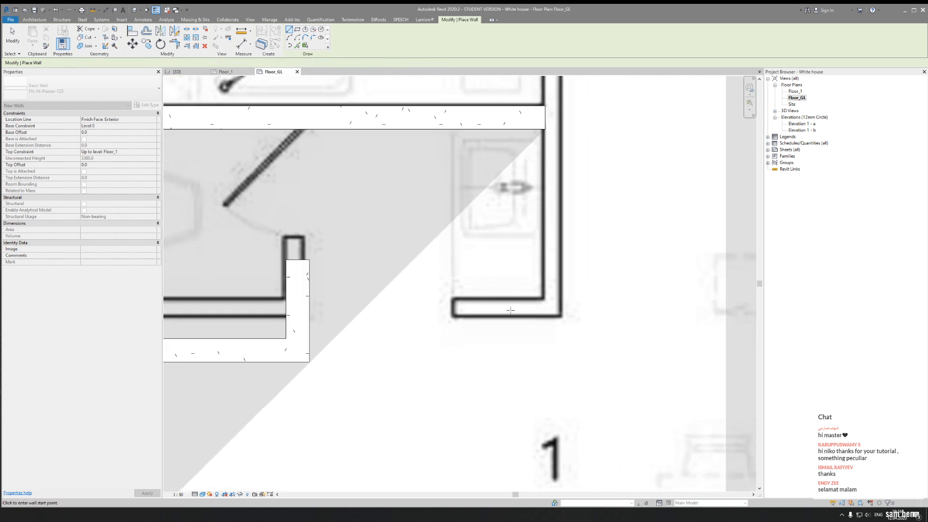
click(451, 363)
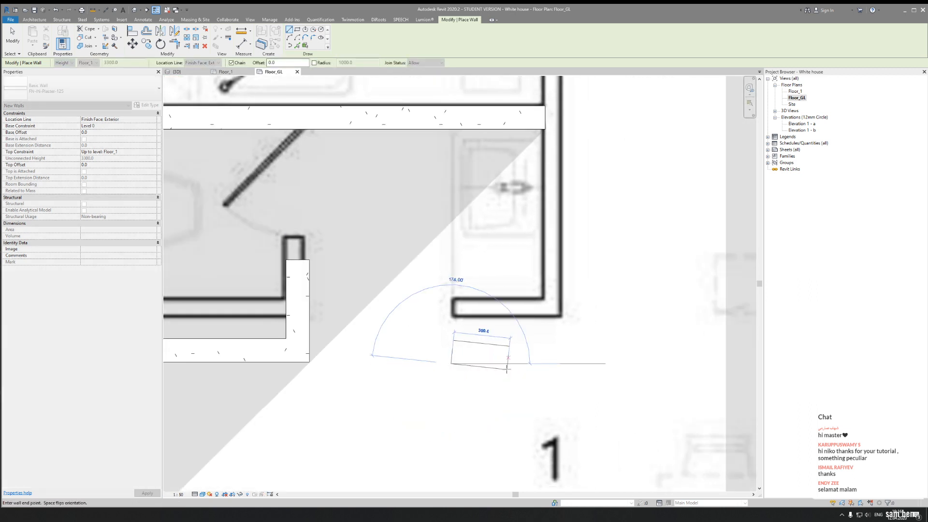
click(564, 363)
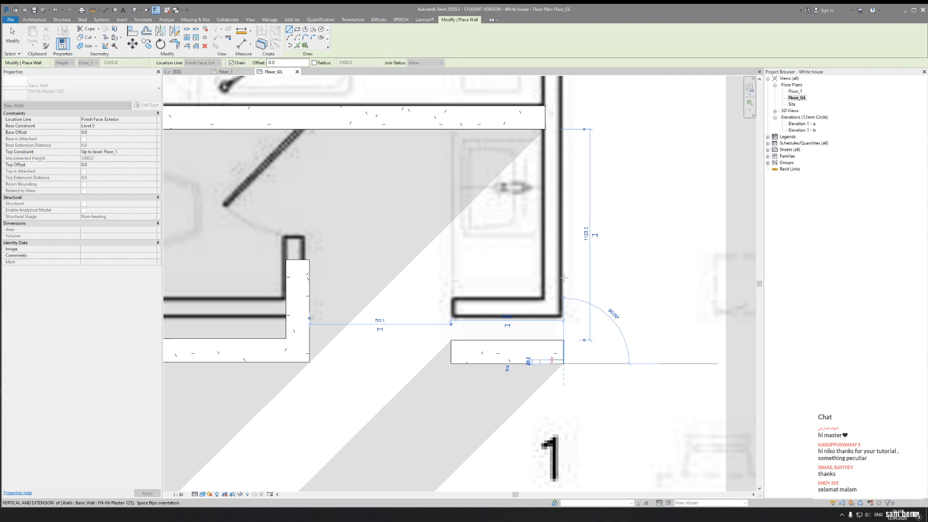
click(564, 235)
key(Escape)
scroll(566, 251, down, 2)
middle_drag(554, 277, 554, 331)
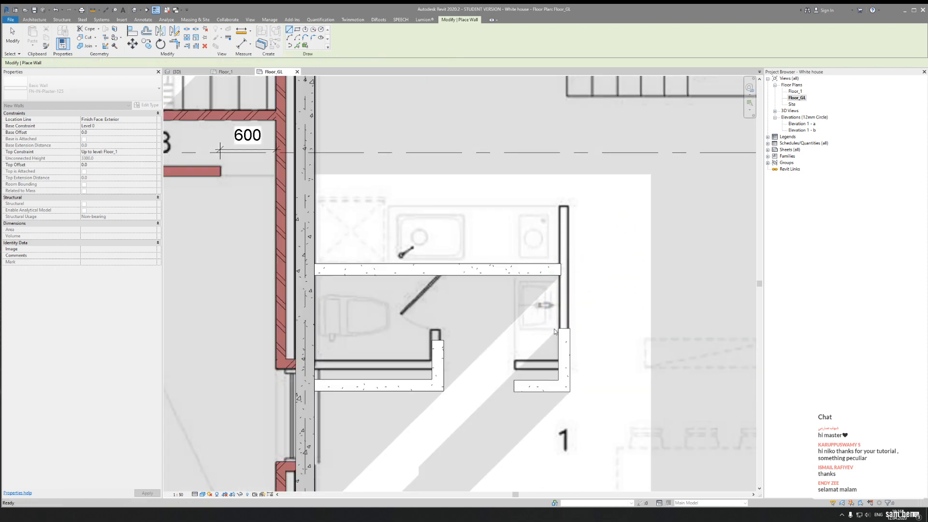
key(Escape)
Align the lower face of the toilet's horizontal partition with the end face of the red exterior finish wall
middle_drag(381, 335, 442, 292)
scroll(445, 288, up, 1)
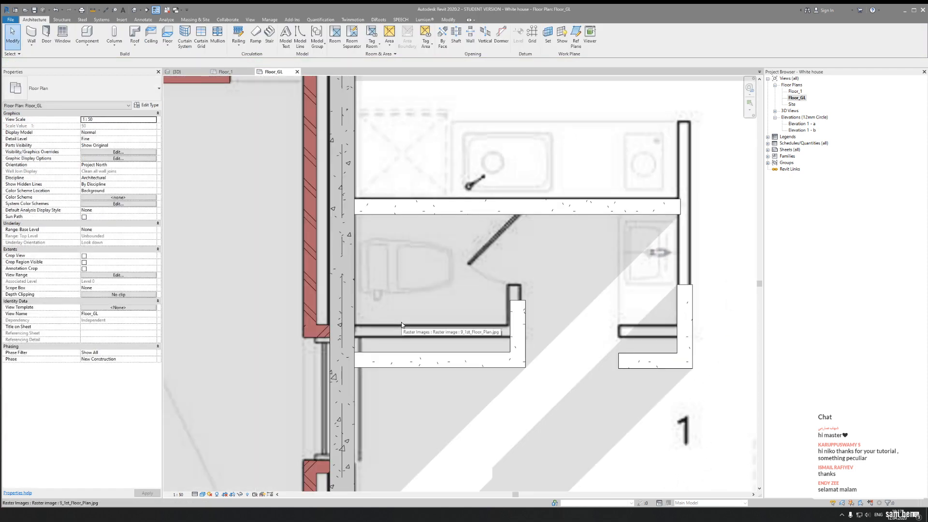
key(a)
key(l)
scroll(395, 331, up, 2)
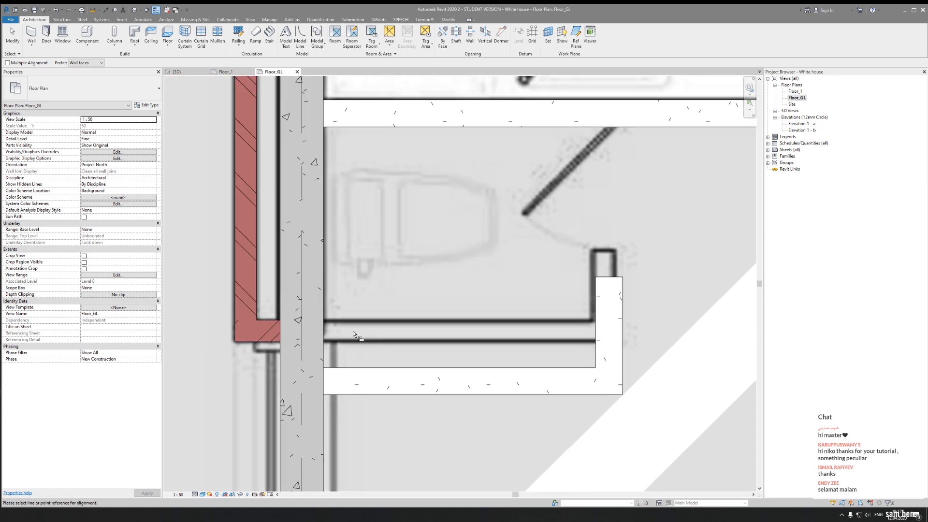
click(263, 341)
click(357, 394)
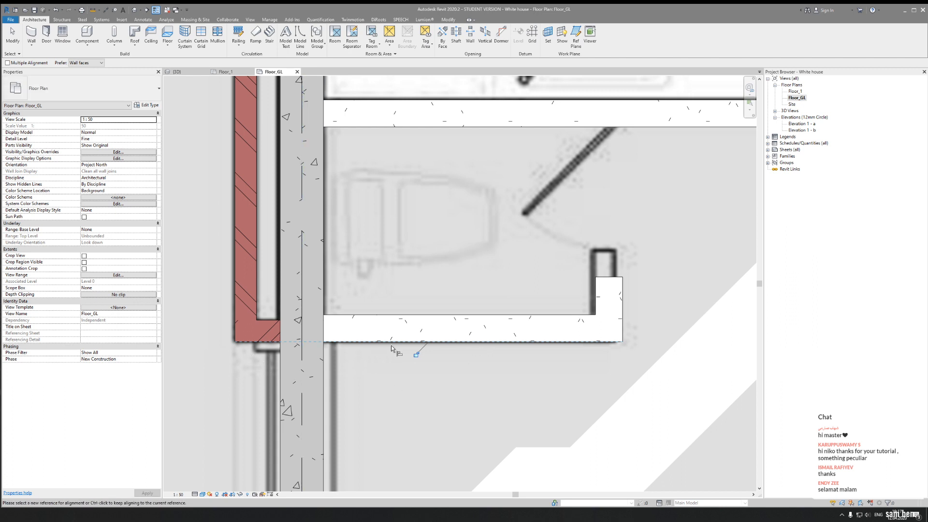
Align the lower face of the washbasin's short horizontal partition with the lower face of the toilet partition
middle_drag(600, 413, 270, 398)
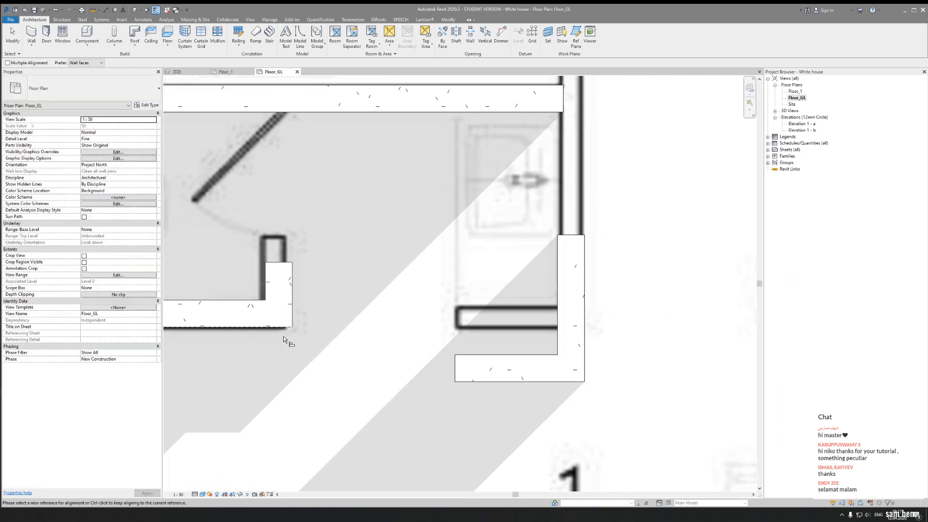
click(276, 326)
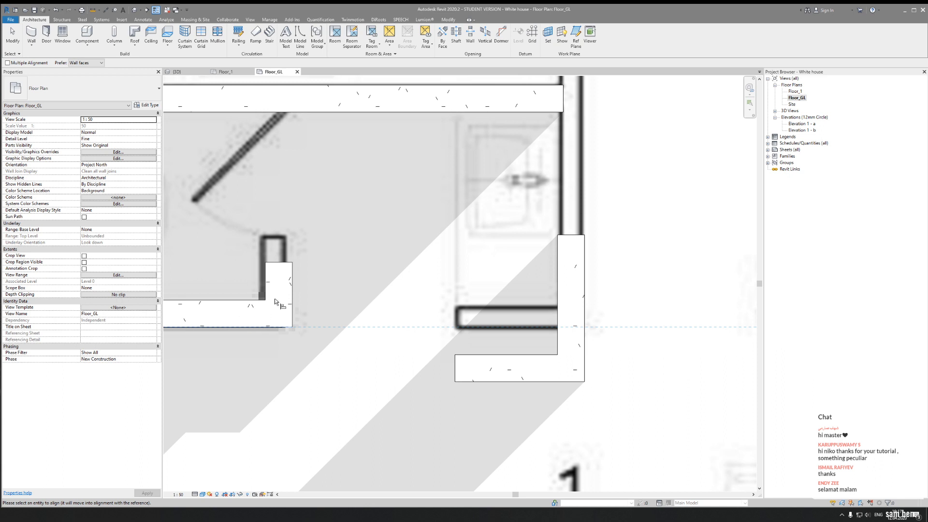
click(497, 381)
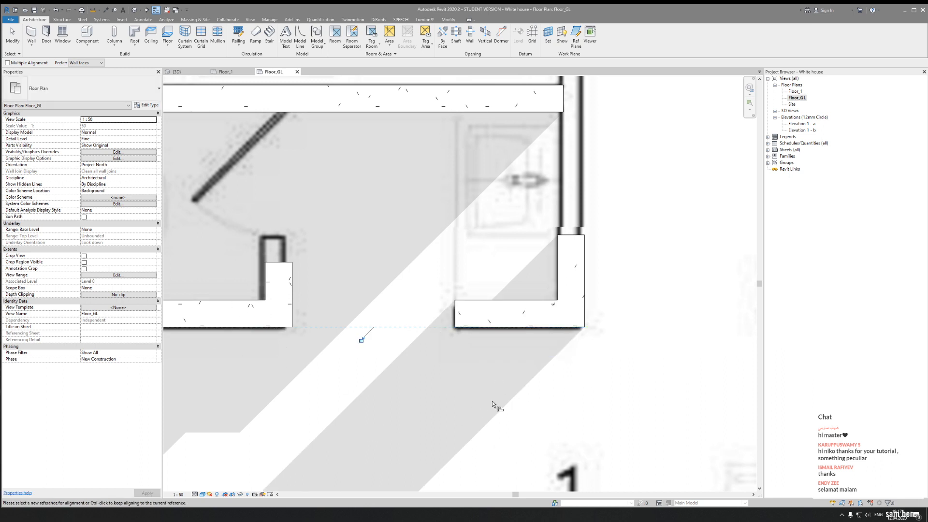
End aligning and stretch the washbasin's outer vertical partition up to the end of the kitchen counter, making it about 1700 mm long
scroll(501, 392, down, 3)
middle_drag(474, 332, 465, 364)
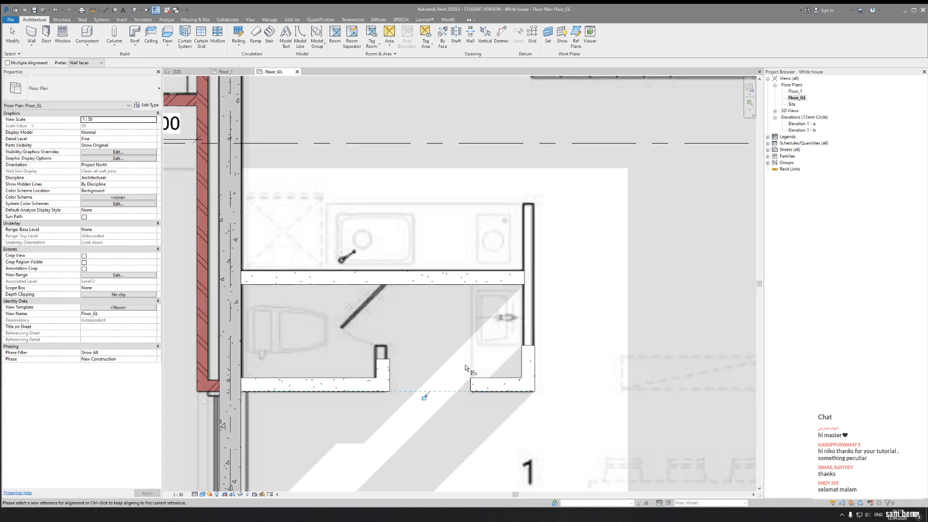
middle_drag(542, 388, 499, 417)
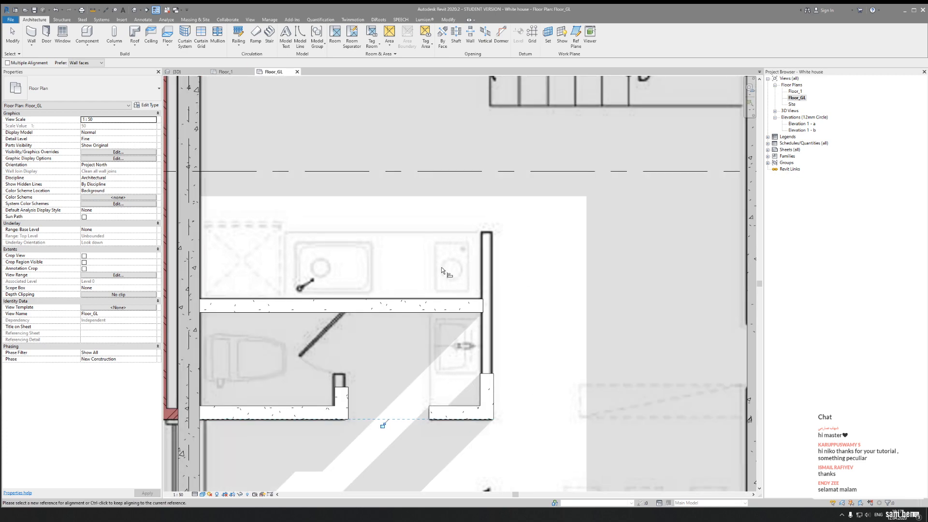
scroll(442, 268, down, 1)
middle_drag(442, 267, 348, 296)
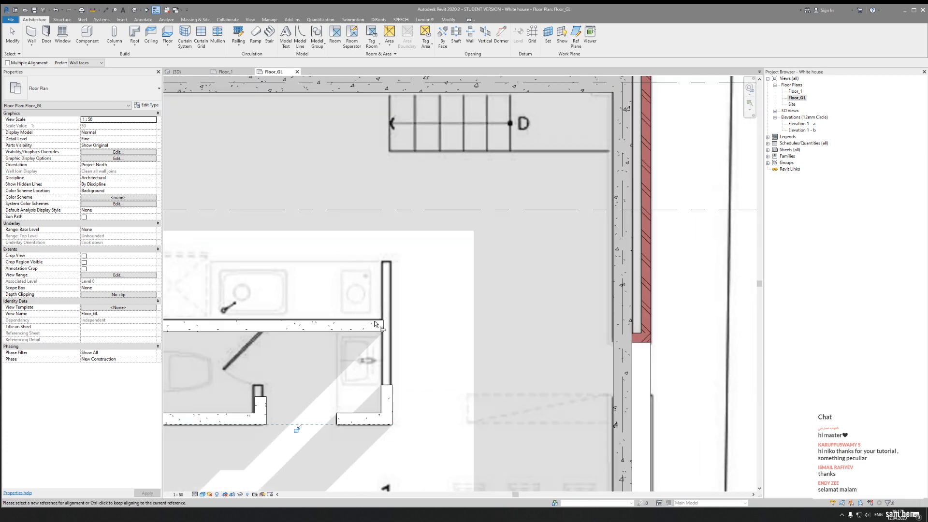
scroll(409, 356, up, 1)
key(Escape)
click(380, 404)
drag(387, 394, 387, 229)
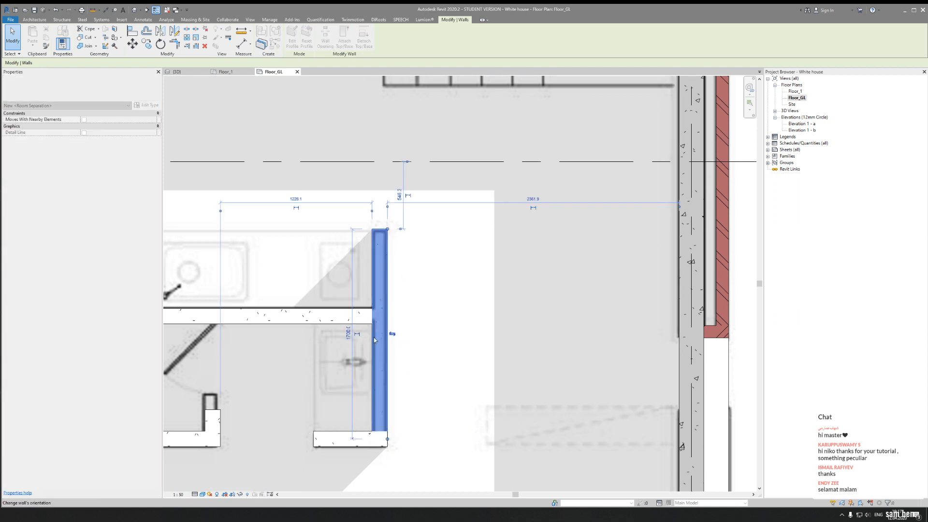
Undo the trial shortening, reference the outer partition's end dimension to the kitchen wall's upper face, and set it to 700, finally 650 mm
drag(387, 439, 371, 307)
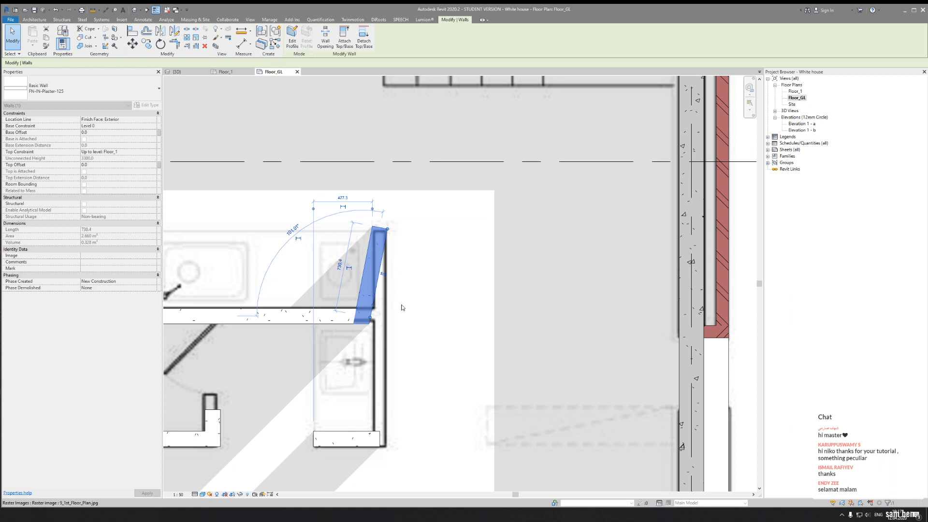
key(ctrl+z)
click(383, 285)
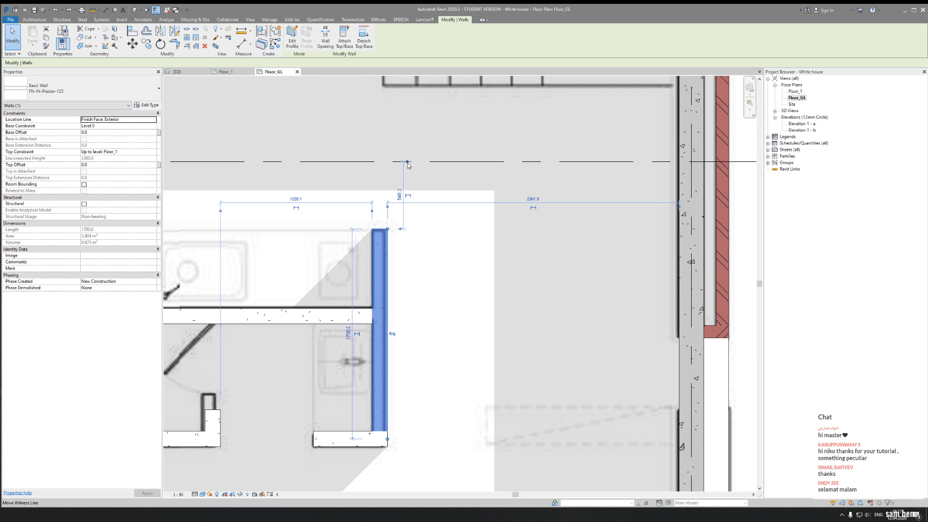
drag(401, 229, 365, 313)
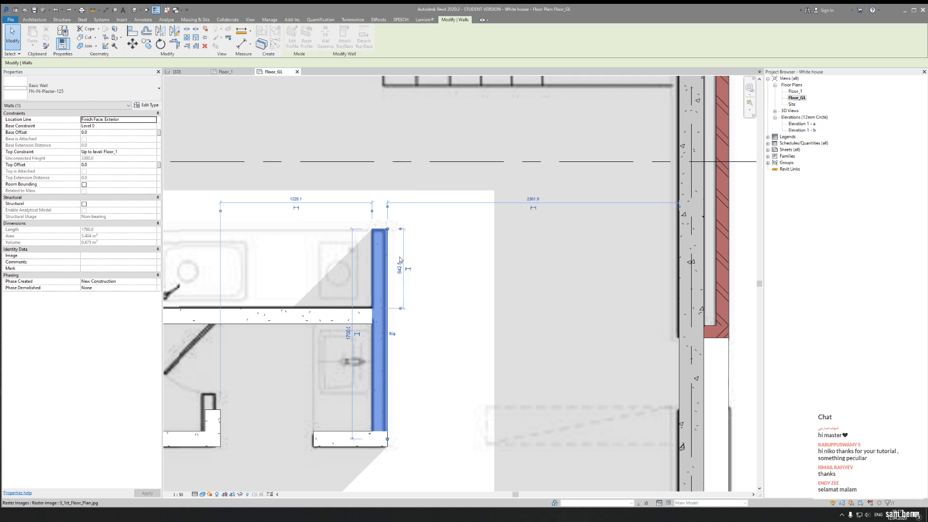
click(399, 267)
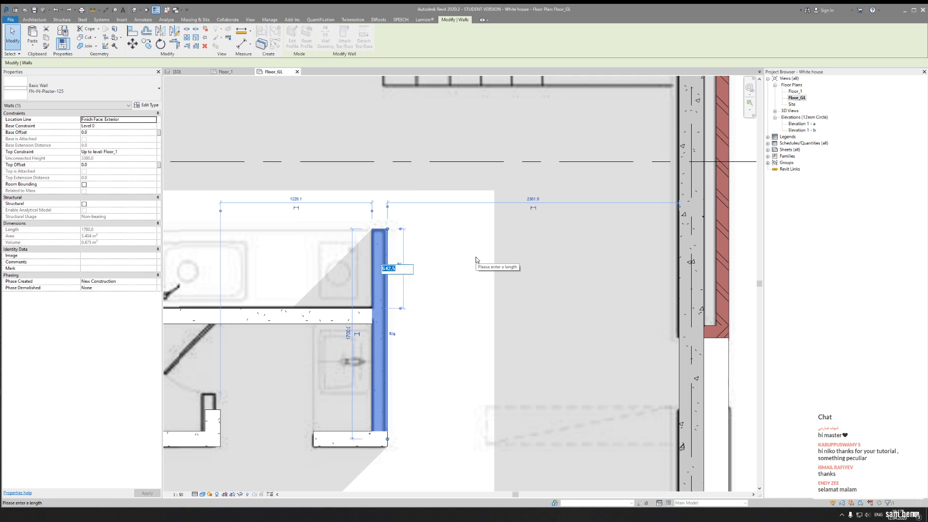
text(700)
key(Return)
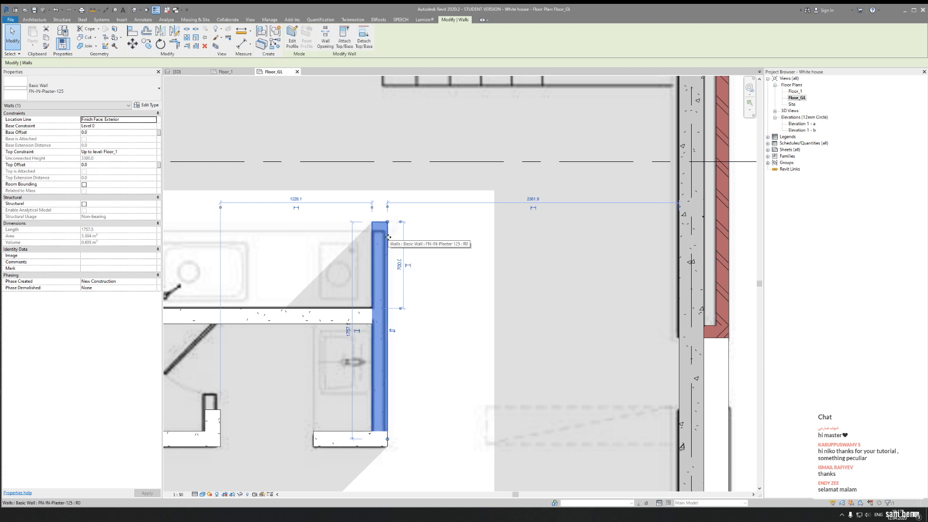
click(400, 269)
text(650)
key(Return)
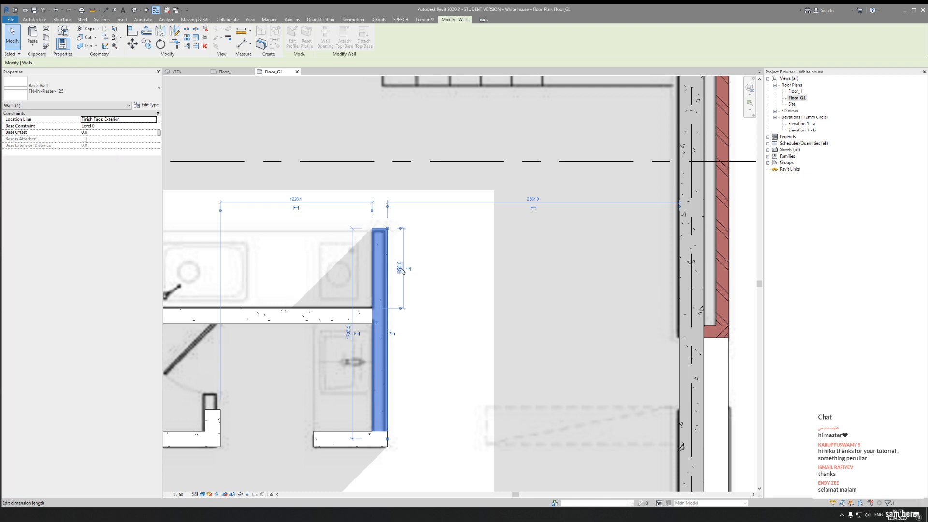
Stretch the short vertical return beside the toilet door to the end of its underlay outline, about 360 mm long
middle_drag(463, 399, 530, 358)
click(415, 397)
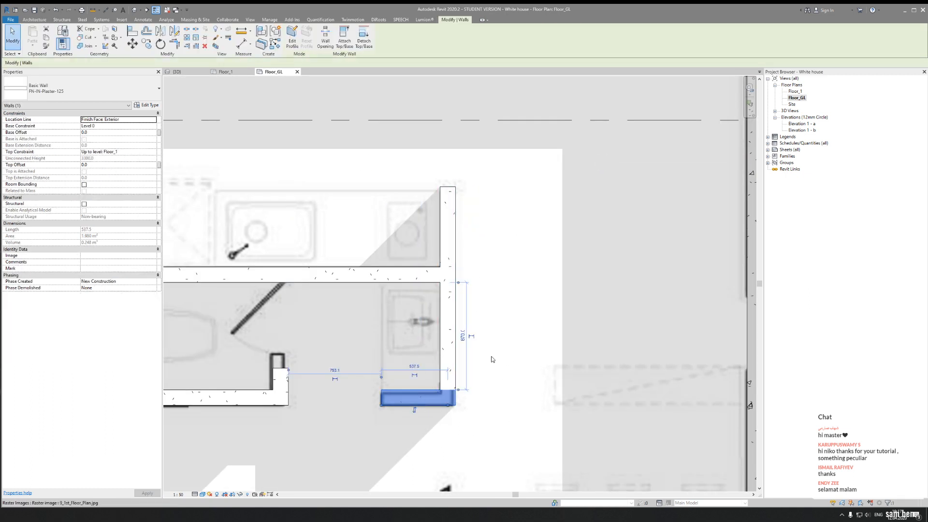
middle_drag(489, 337, 562, 301)
key(Escape)
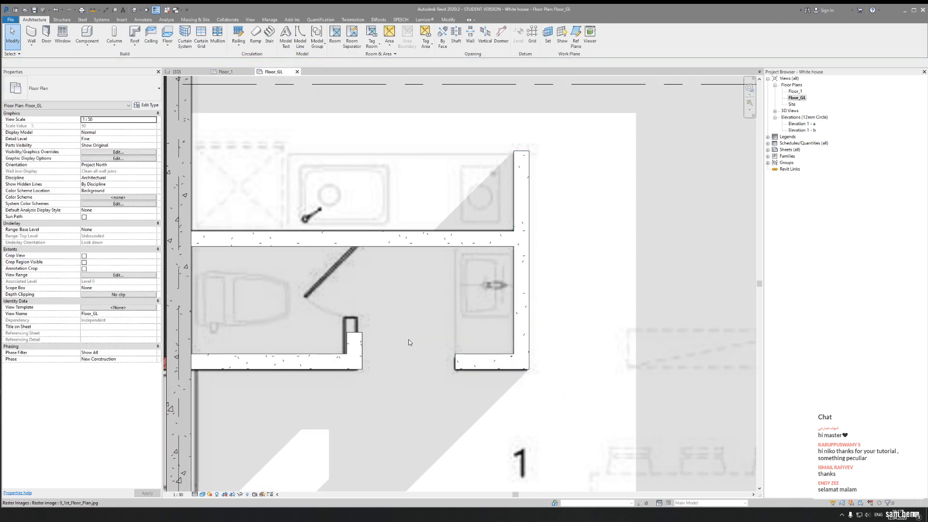
click(356, 342)
scroll(329, 337, up, 4)
mouse_move(372, 326)
mouse_down()
mouse_move(373, 289)
mouse_move(361, 314)
mouse_up()
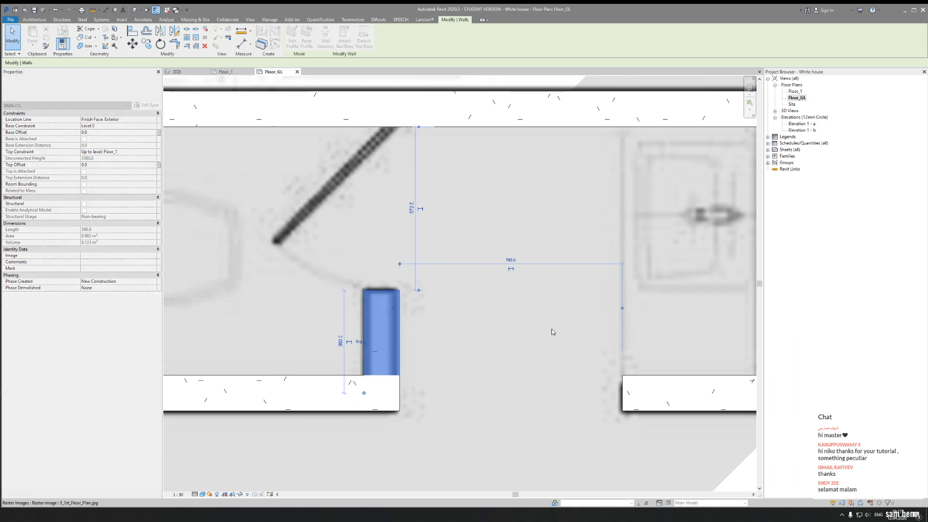
Set the clear opening between the toilet's short return and the washbasin's lower partition to 800 mm
click(512, 260)
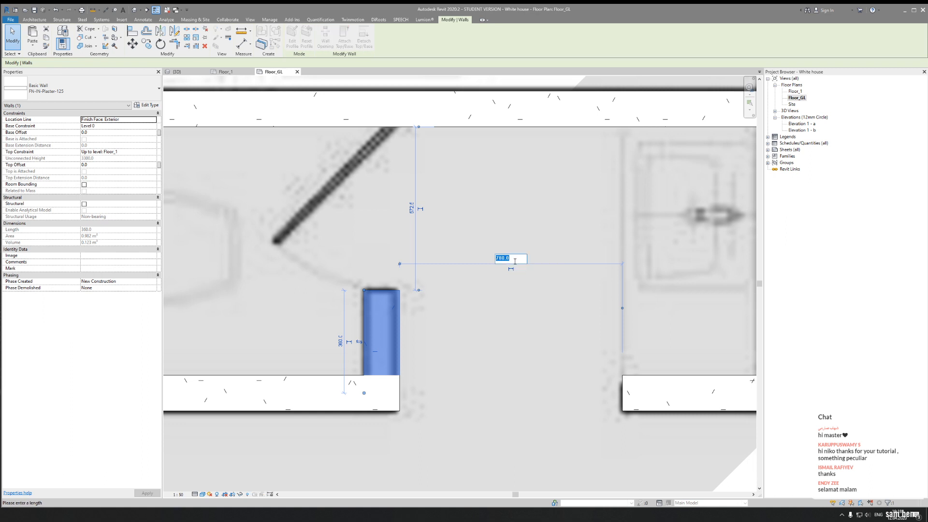
text(80)
key(Return)
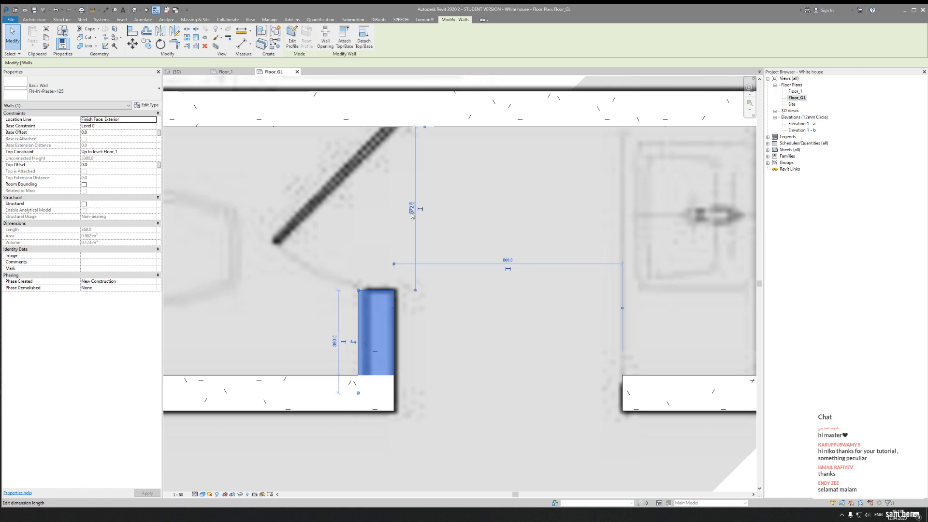
Set the distance from the short return's end to the wall between the kitchen and toilet to 650 mm
scroll(411, 215, down, 2)
middle_drag(412, 215, 461, 228)
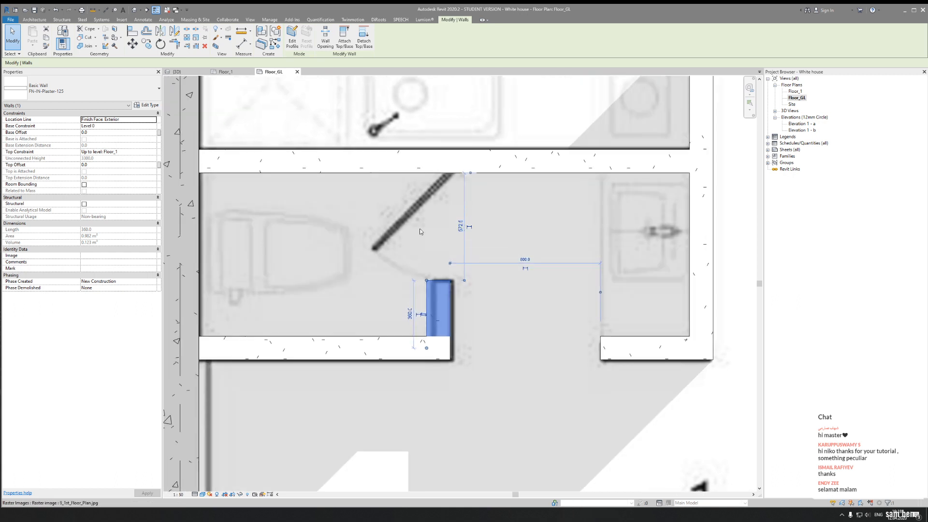
scroll(386, 230, down, 2)
middle_drag(384, 232, 407, 260)
scroll(450, 245, up, 3)
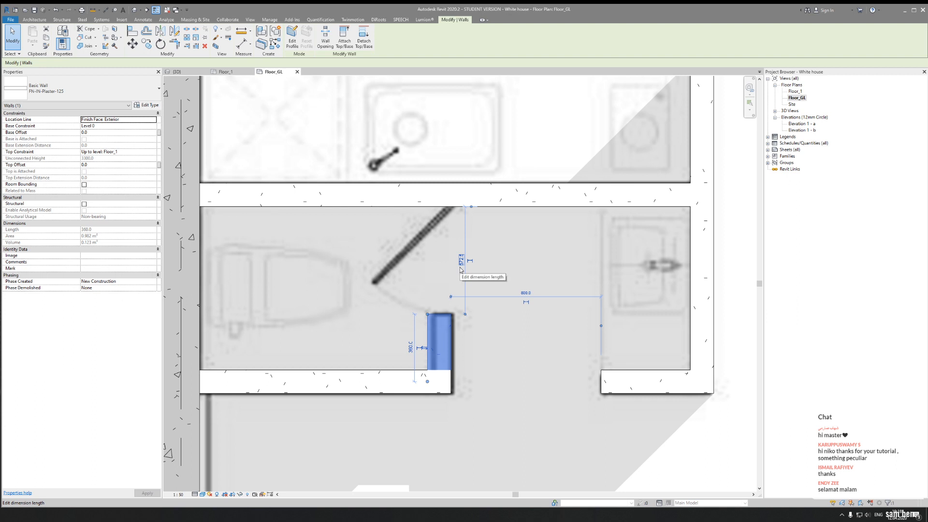
click(461, 264)
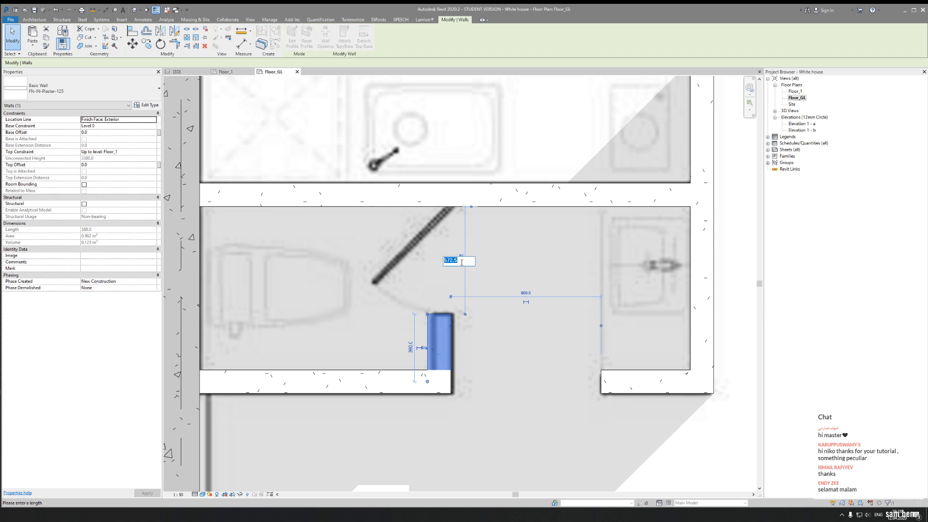
key(Return)
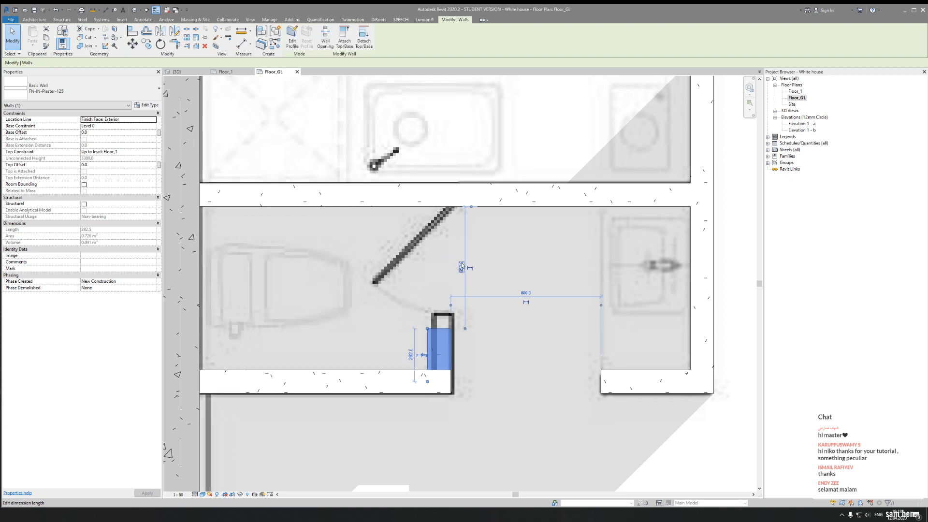
key(Escape)
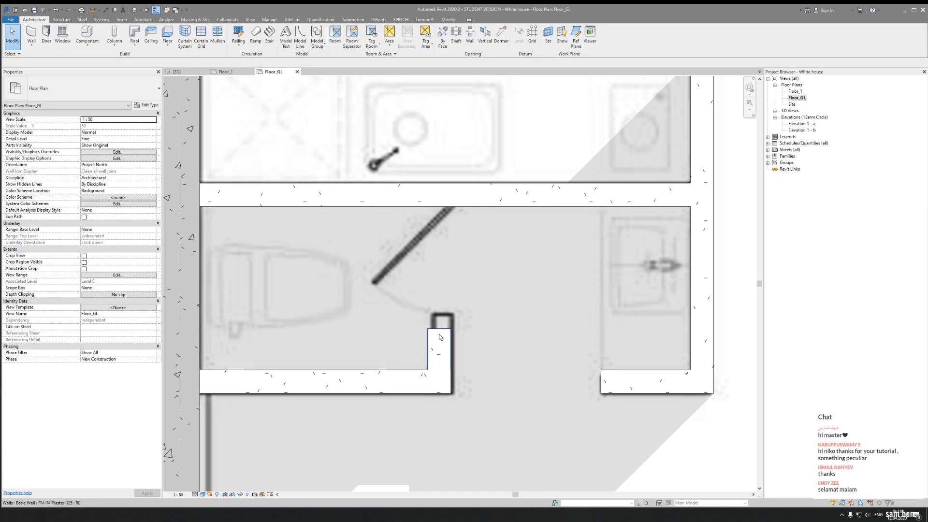
click(439, 334)
key(Escape)
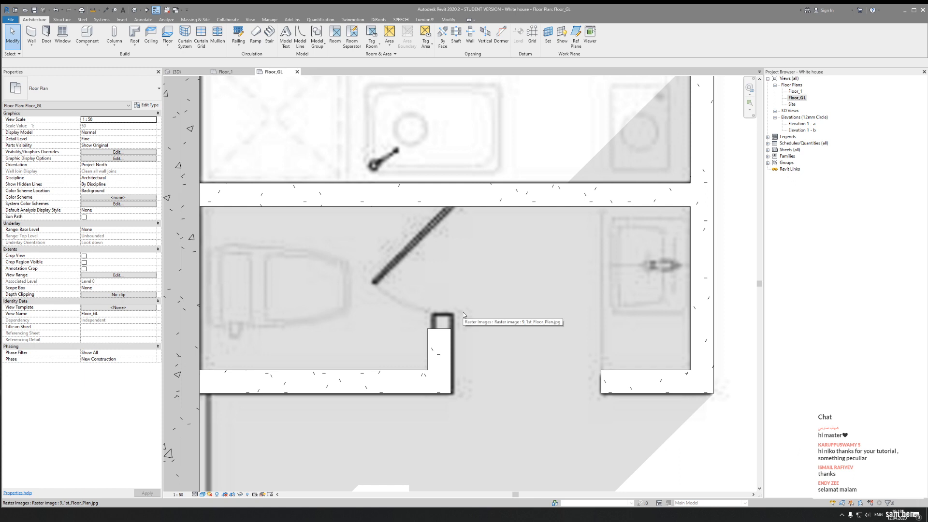
Set the clear distance from the wall between the kitchen and toilet to the lower partition to 950 mm, finally 900 mm
scroll(464, 312, down, 3)
click(438, 251)
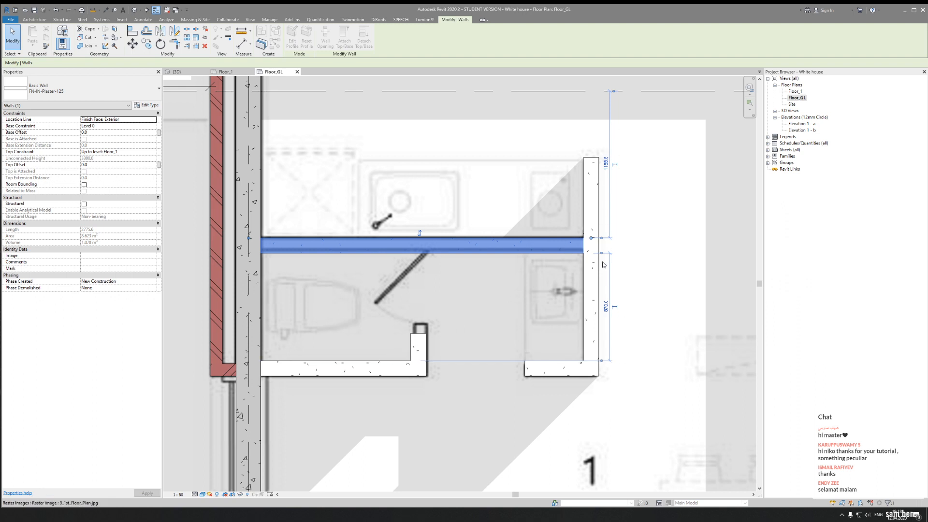
click(606, 307)
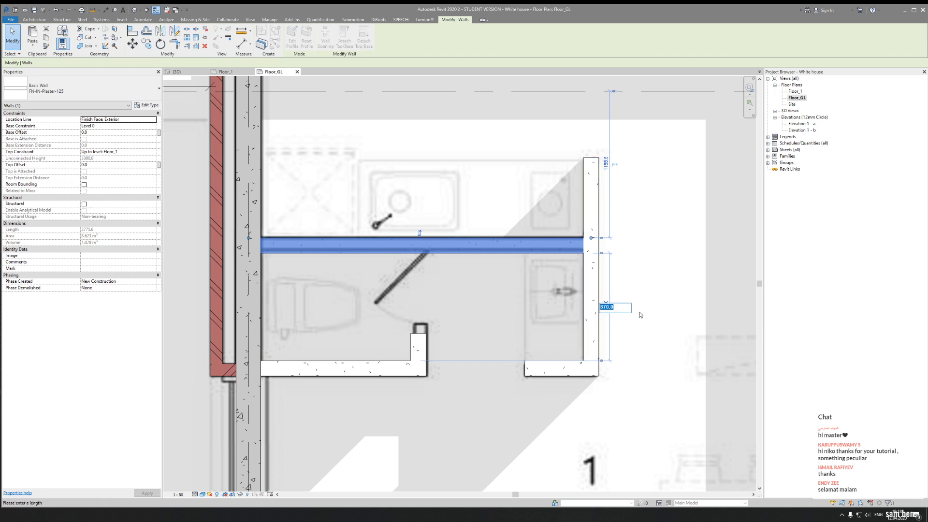
text(950)
key(Return)
click(606, 302)
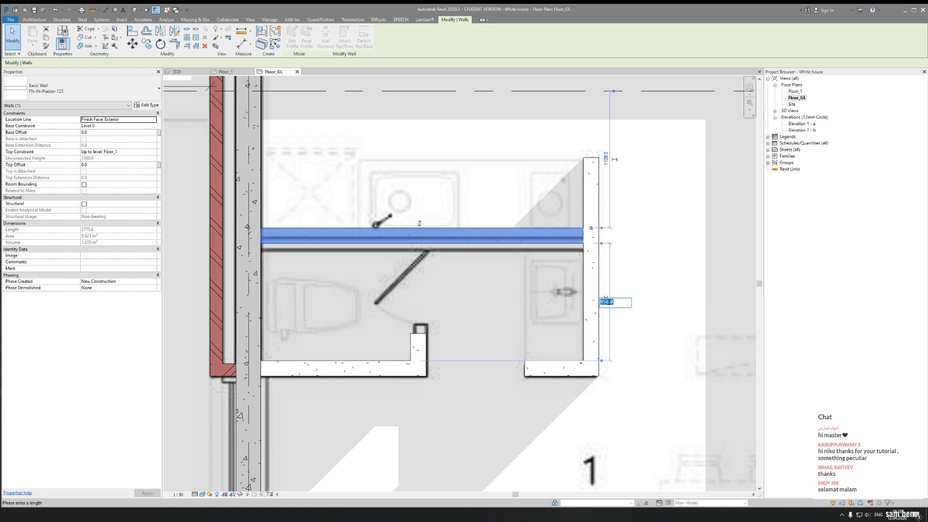
text(900)
key(Return)
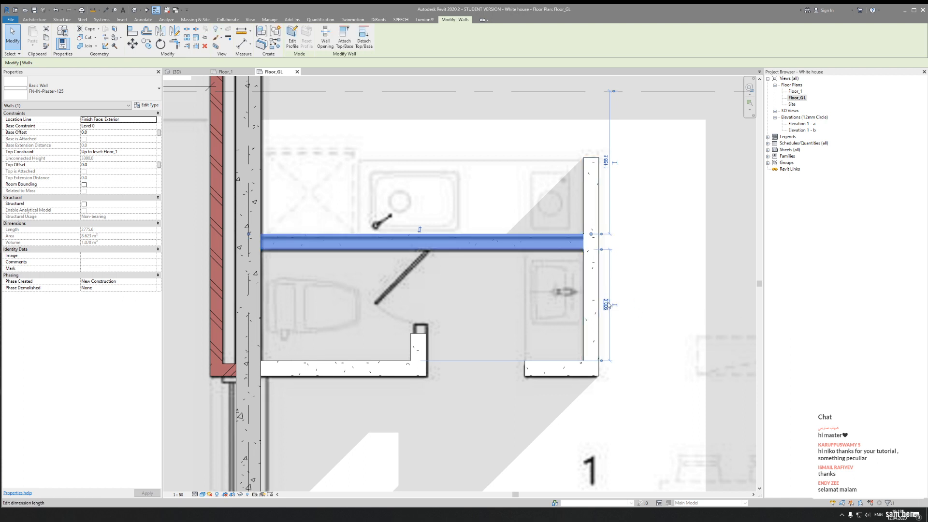
key(Escape)
Set the gap between the short return's end and the kitchen wall's lower face to 600 mm
click(419, 346)
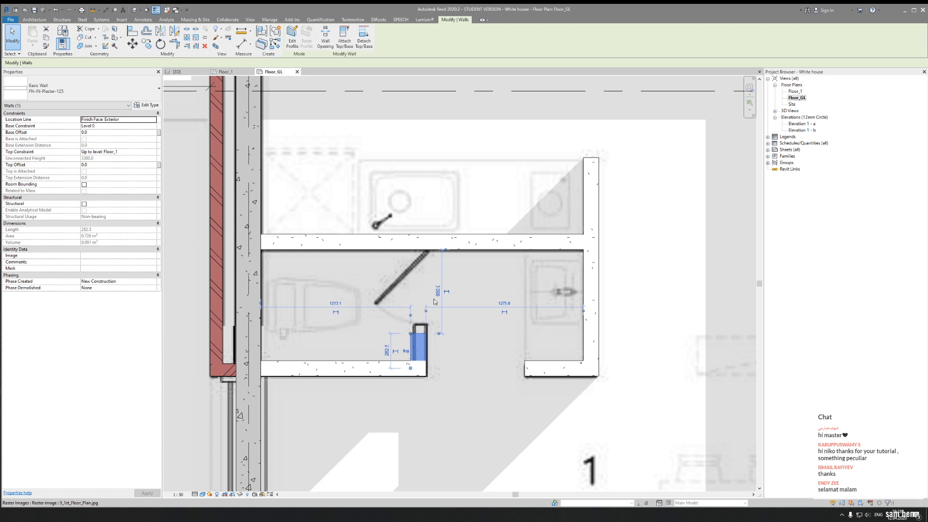
click(438, 292)
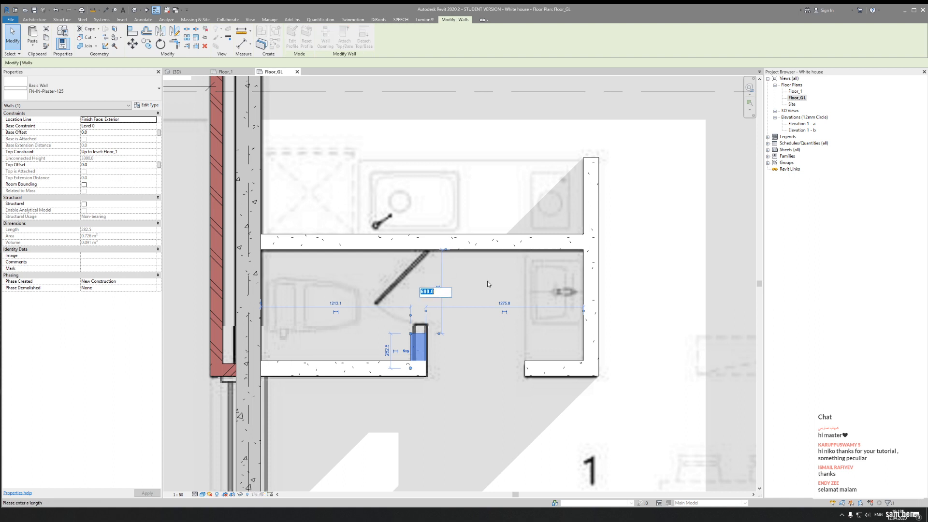
text(600)
key(Return)
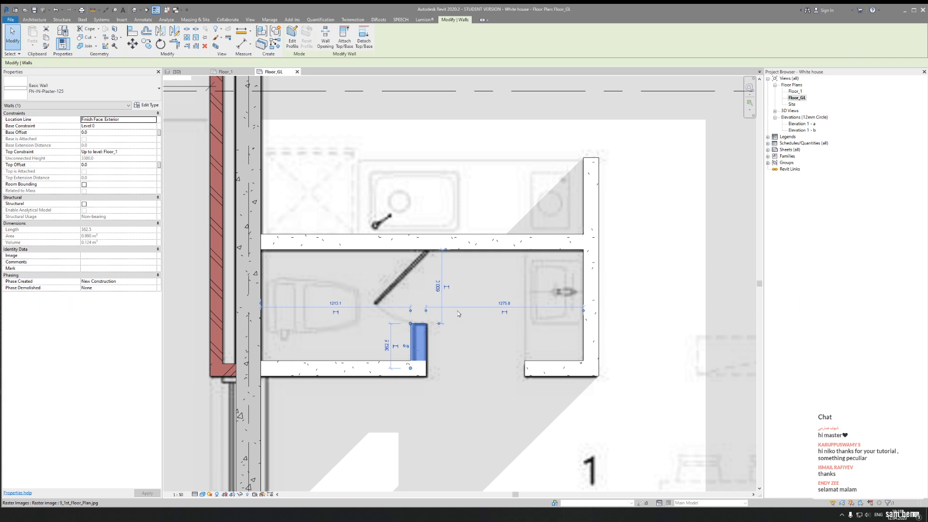
scroll(458, 314, up, 3)
key(Escape)
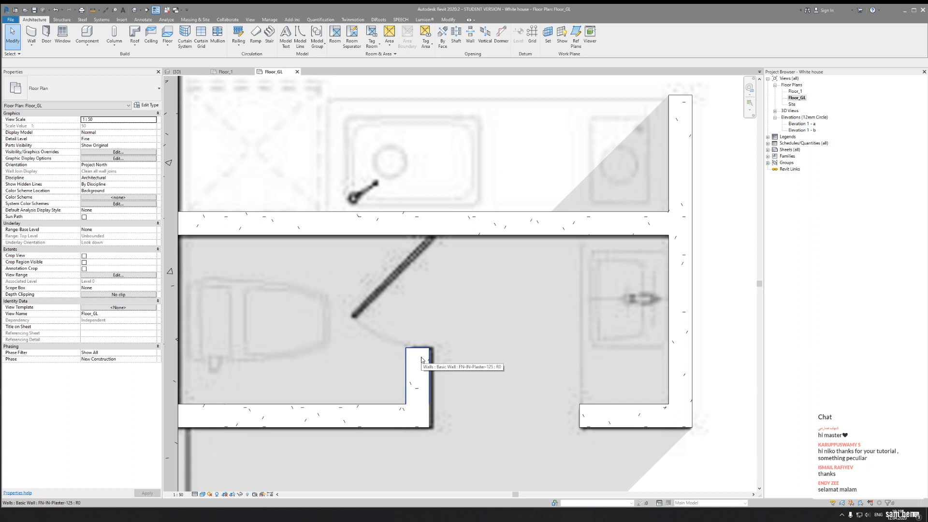
Draw a trial detail line at the window opening's lower jamb, stretch it across the exterior wall, and delete it
scroll(421, 360, down, 5)
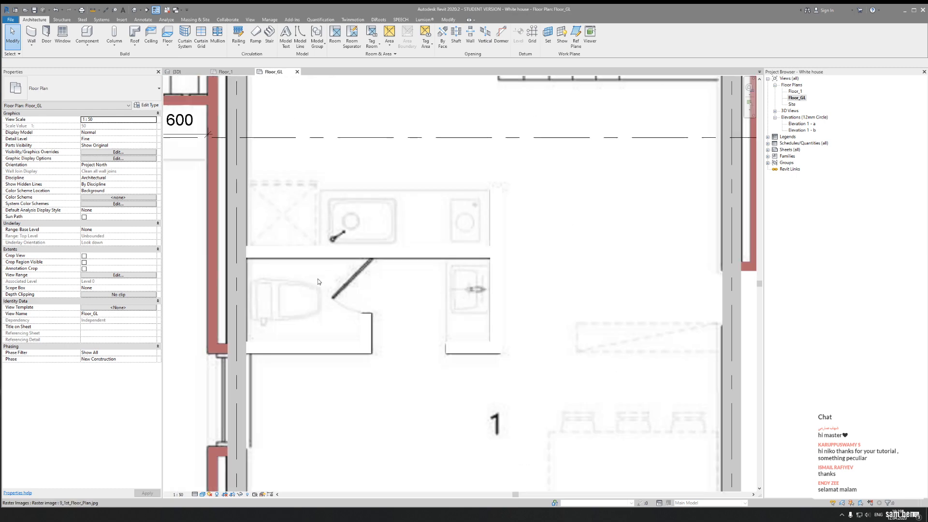
scroll(351, 291, up, 4)
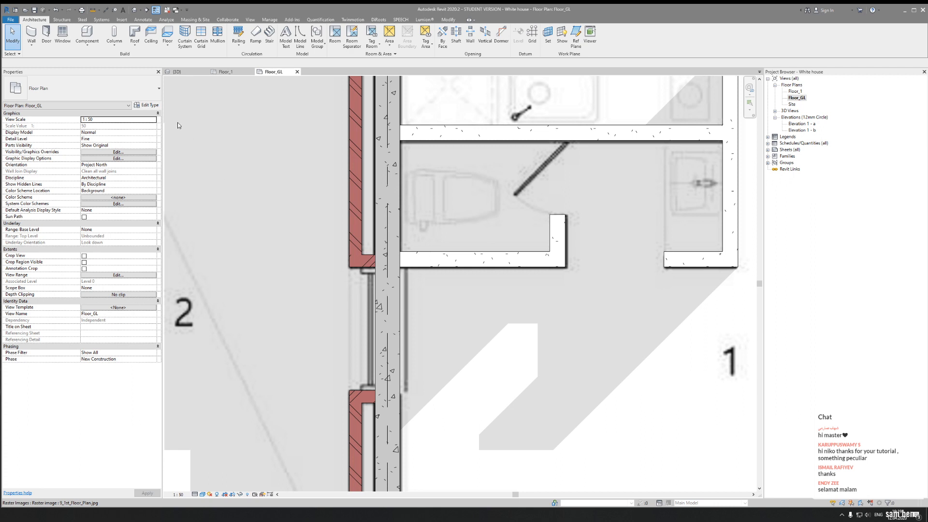
click(142, 20)
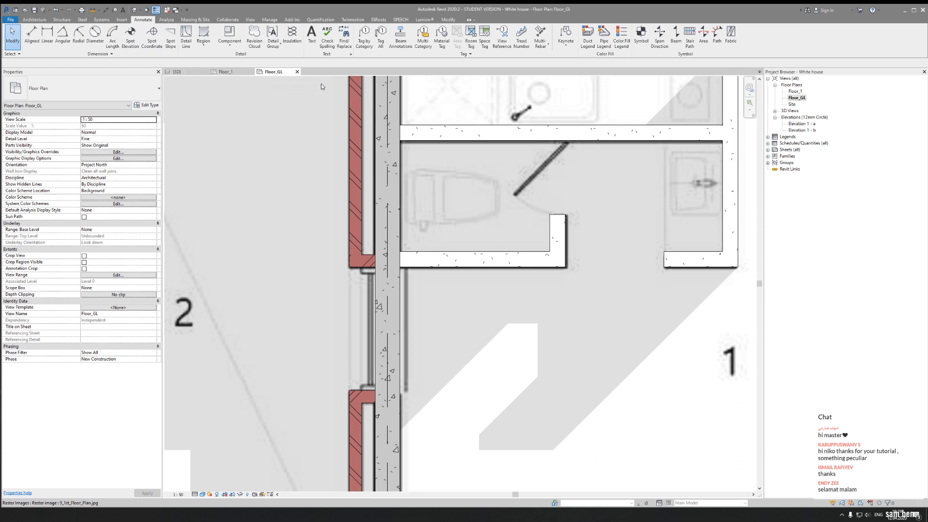
click(186, 37)
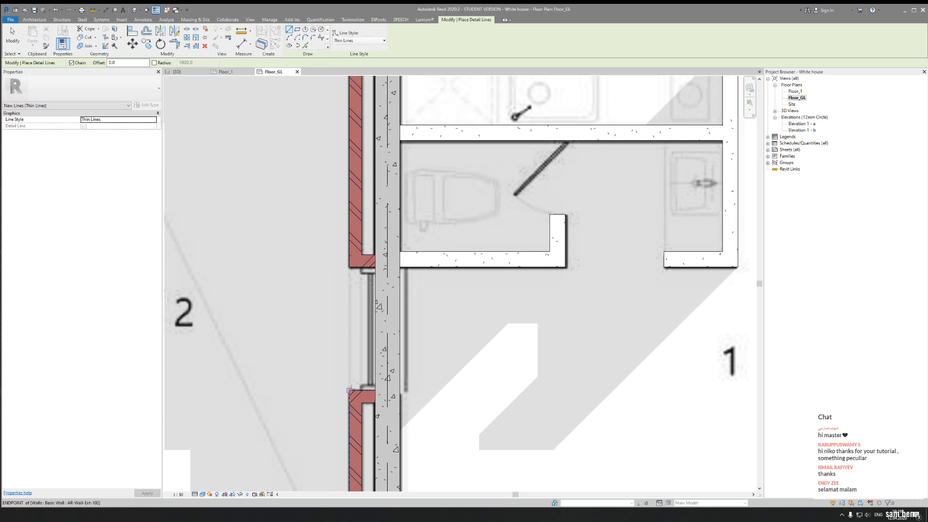
click(348, 390)
click(211, 390)
key(Escape)
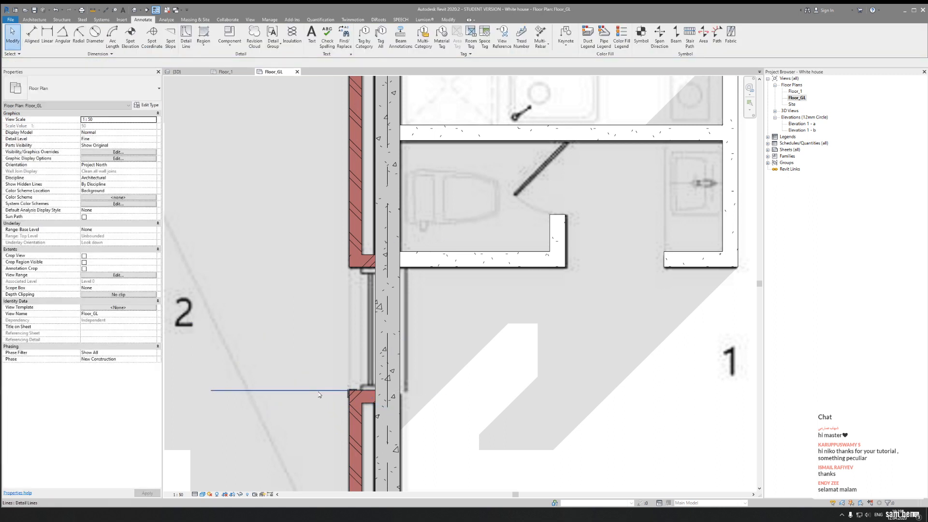
click(320, 390)
drag(348, 390, 524, 390)
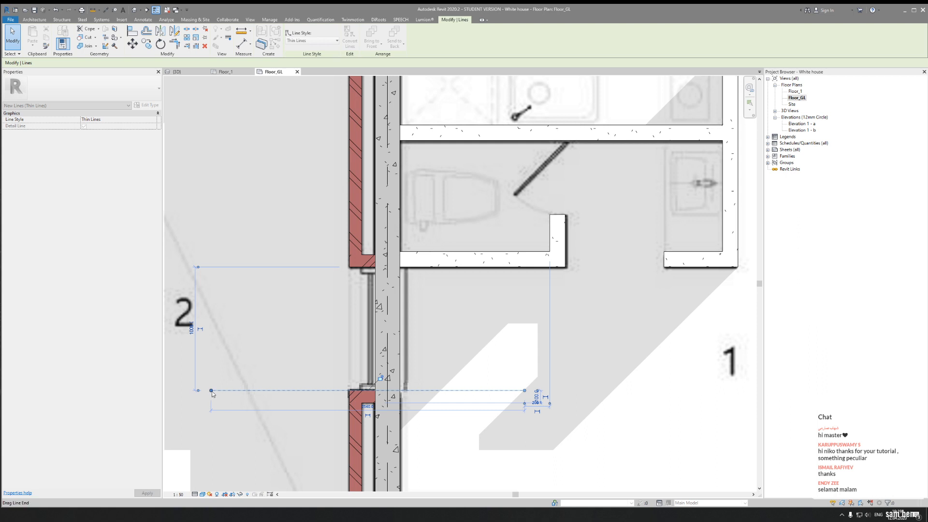
drag(211, 390, 319, 390)
key(Delete)
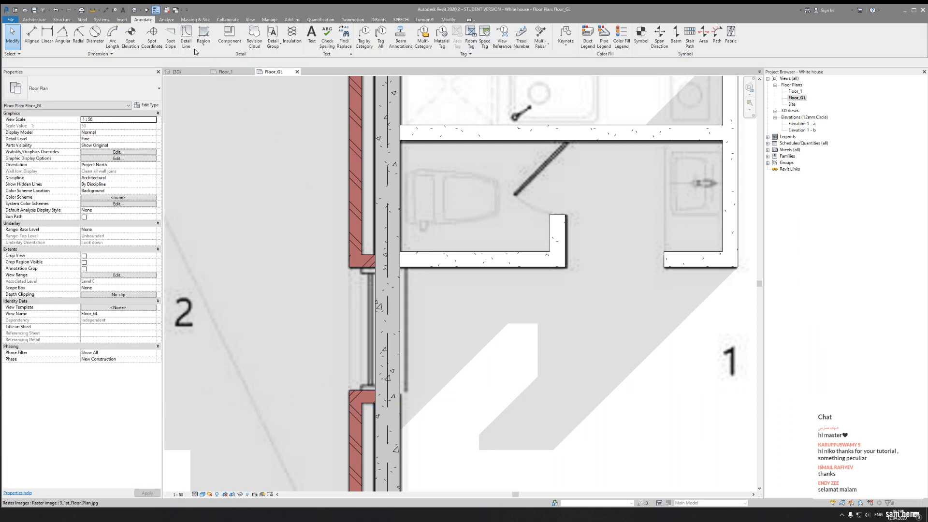
Place a horizontal reference plane at the window opening's lower jamb and extend it through the concrete wall into the room
click(35, 19)
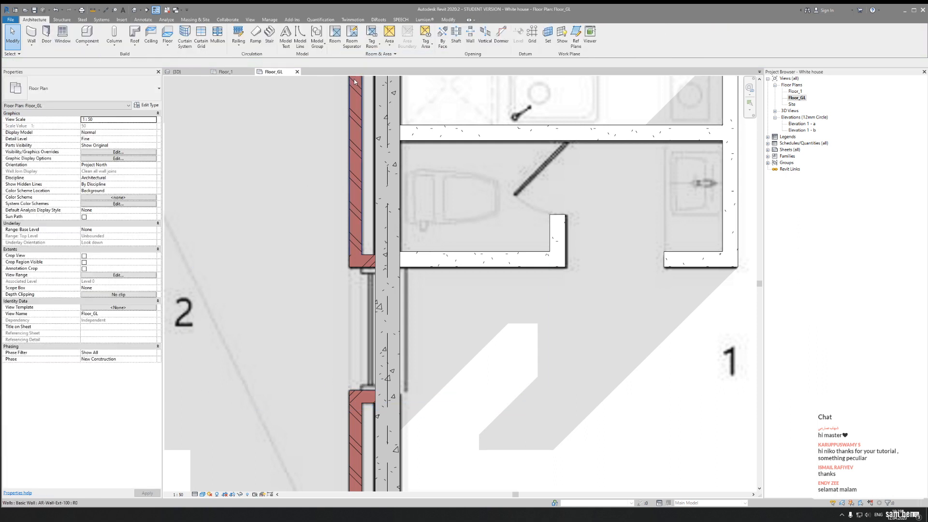
click(575, 34)
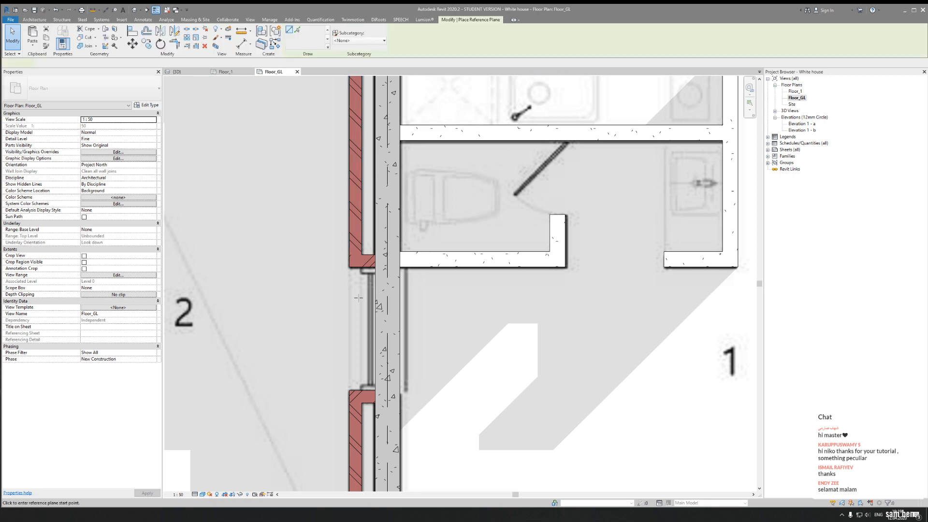
click(351, 389)
click(264, 390)
key(Escape)
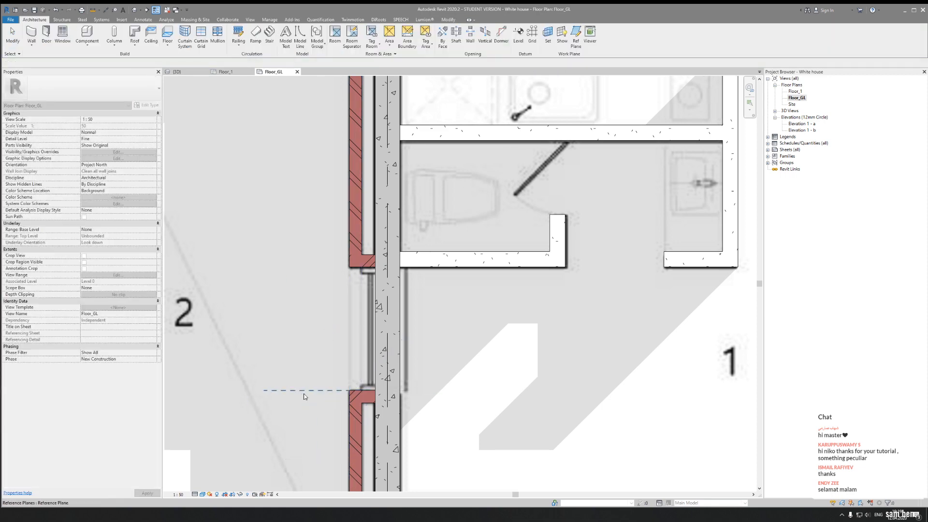
click(350, 391)
drag(350, 391, 500, 390)
key(Escape)
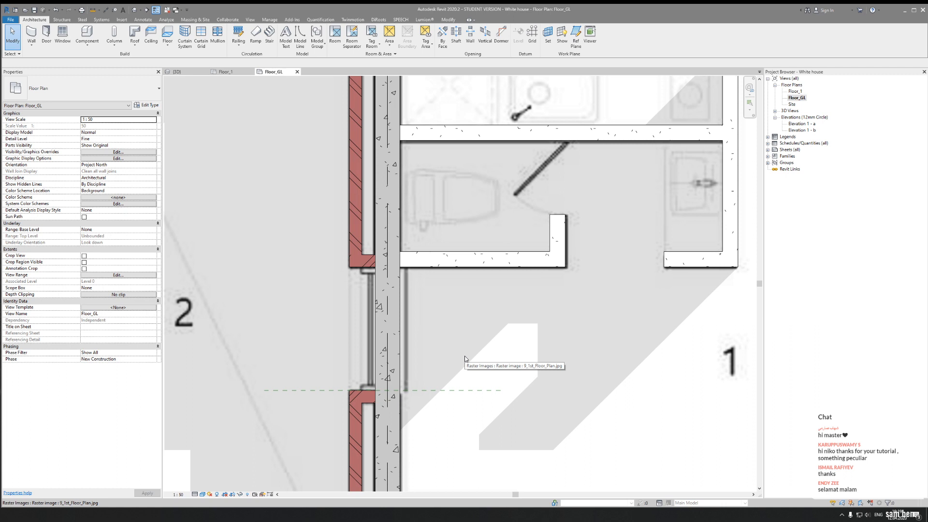
Shorten both ends of the reference plane at the window opening's lower jamb
click(313, 393)
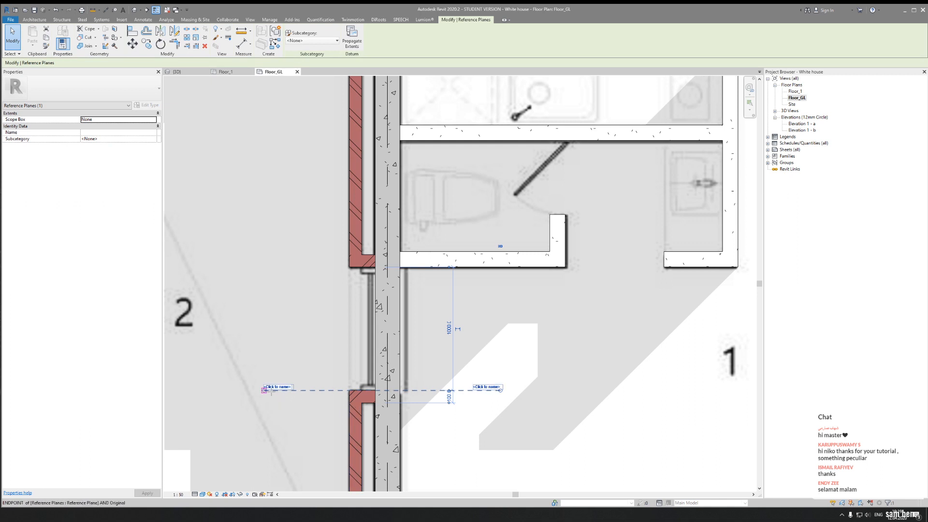
drag(264, 390, 290, 391)
drag(500, 390, 473, 389)
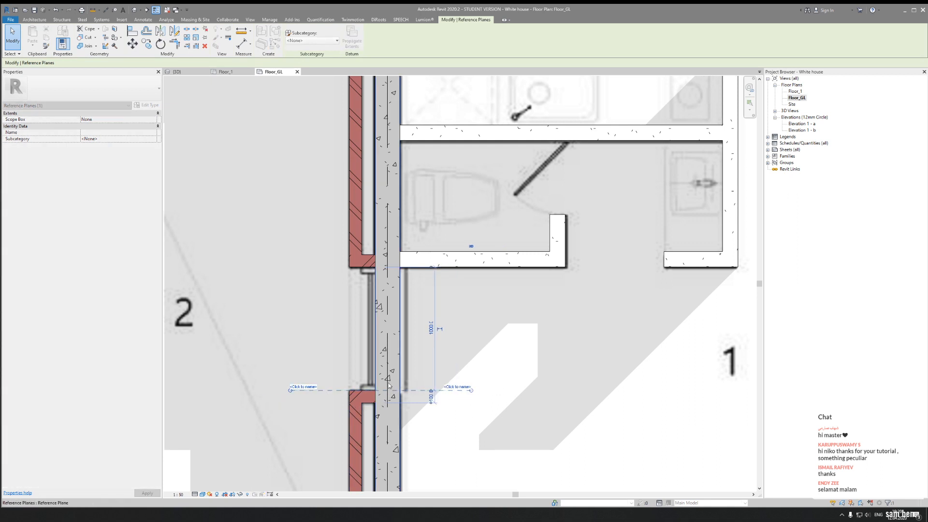
scroll(389, 383, up, 2)
click(342, 369)
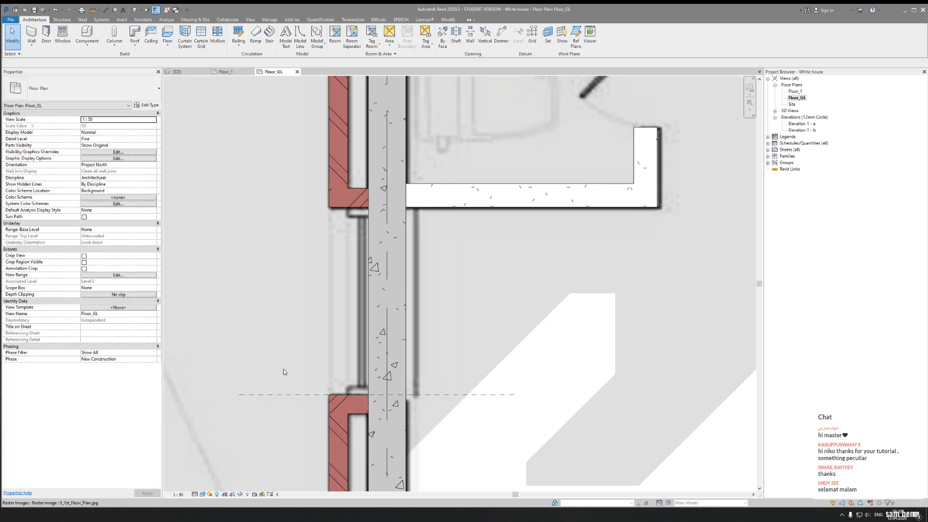
Copy the lower jamb's reference plane to the corner of the upper brick wall to mark the window opening's other edge
click(285, 395)
click(145, 44)
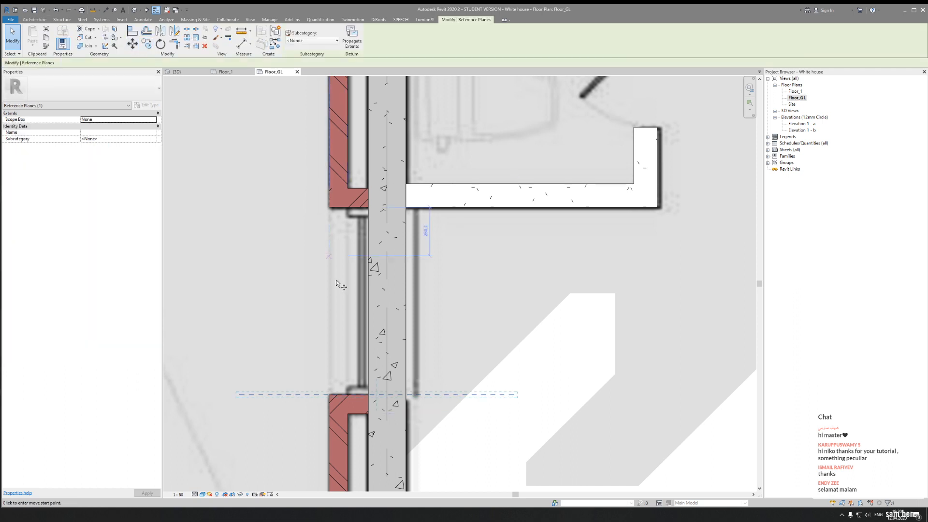
click(330, 394)
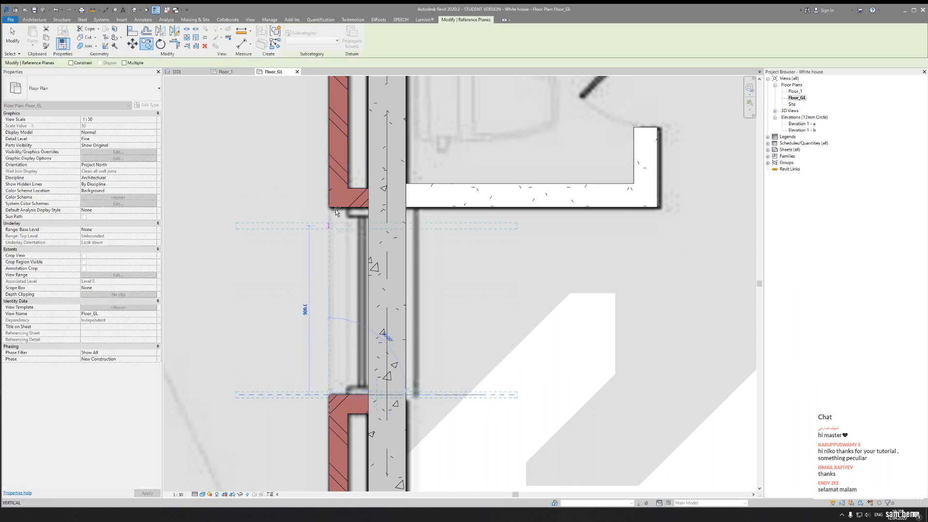
click(329, 207)
key(Escape)
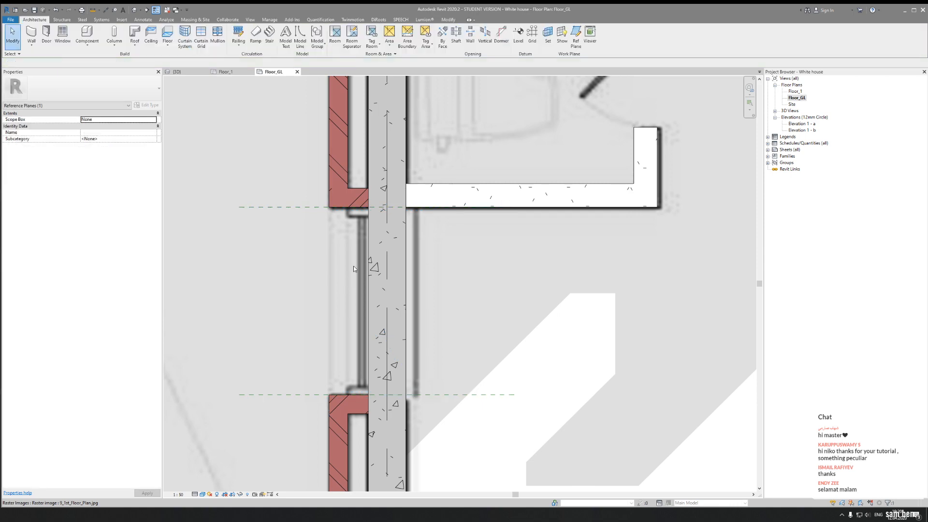
click(292, 207)
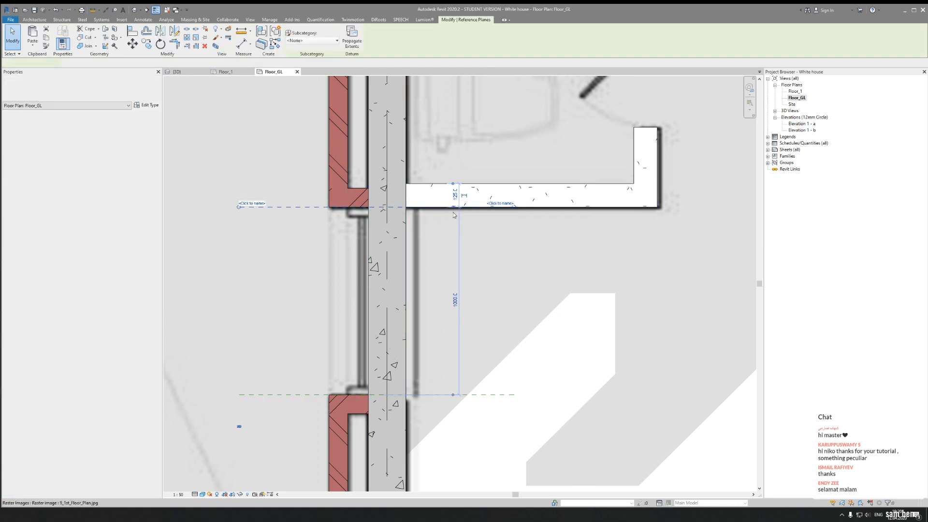
key(Escape)
Place a vertical reference plane through the south concrete wall at the inner end of the corner window
scroll(336, 269, down, 5)
scroll(340, 271, down, 3)
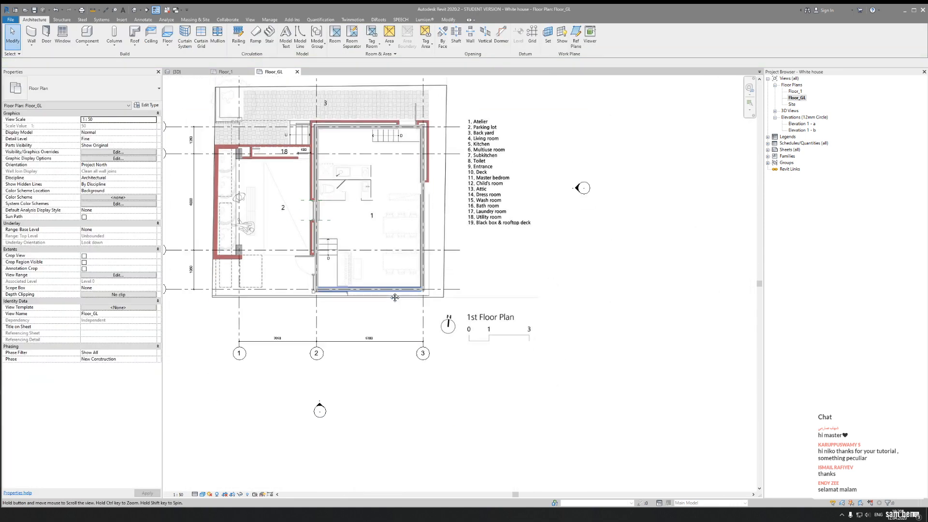
scroll(318, 282, up, 8)
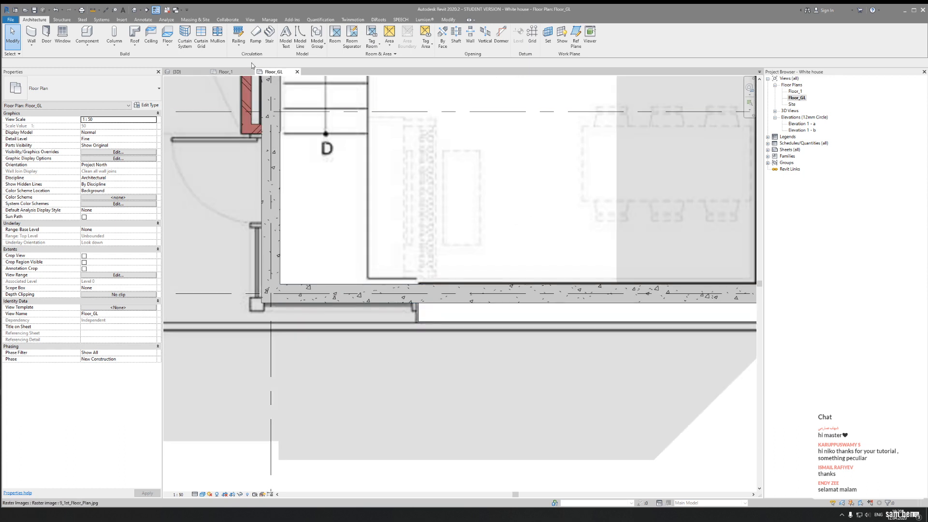
click(576, 35)
scroll(410, 319, up, 3)
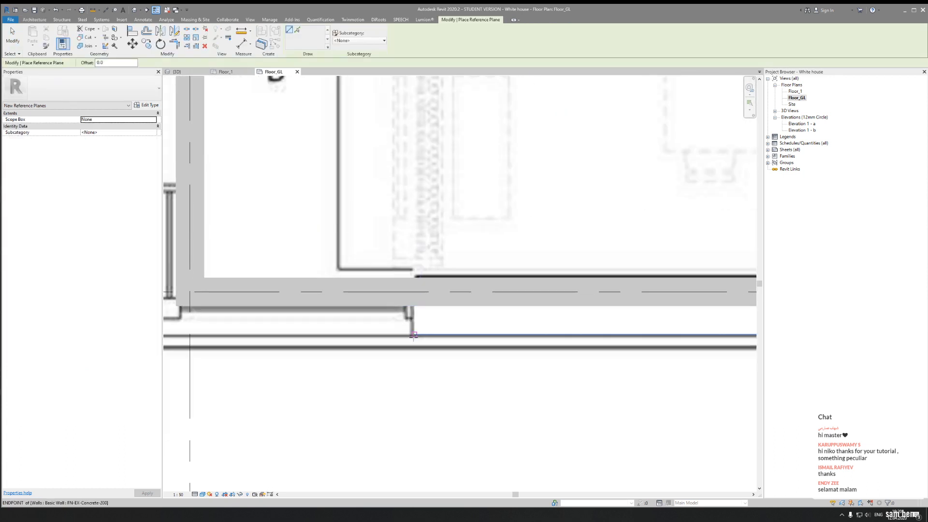
click(415, 335)
click(415, 238)
key(Escape)
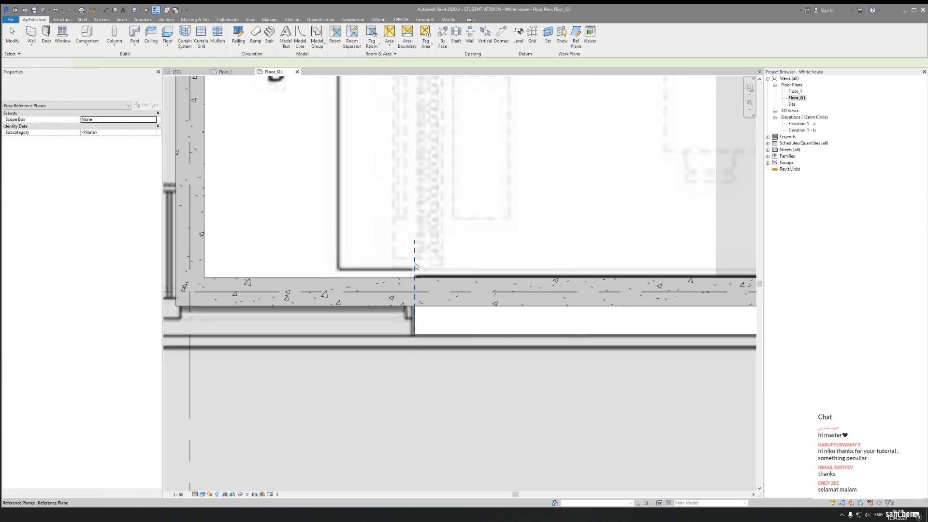
key(Escape)
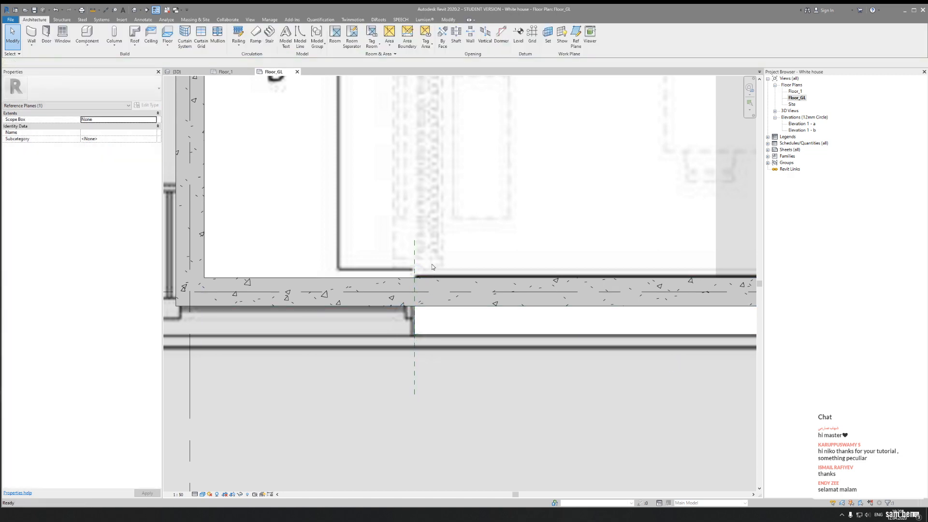
Place a horizontal reference plane at the entrance door's lower jamb and extend it through the concrete wall beside grid 2
scroll(423, 268, down, 2)
scroll(382, 231, up, 4)
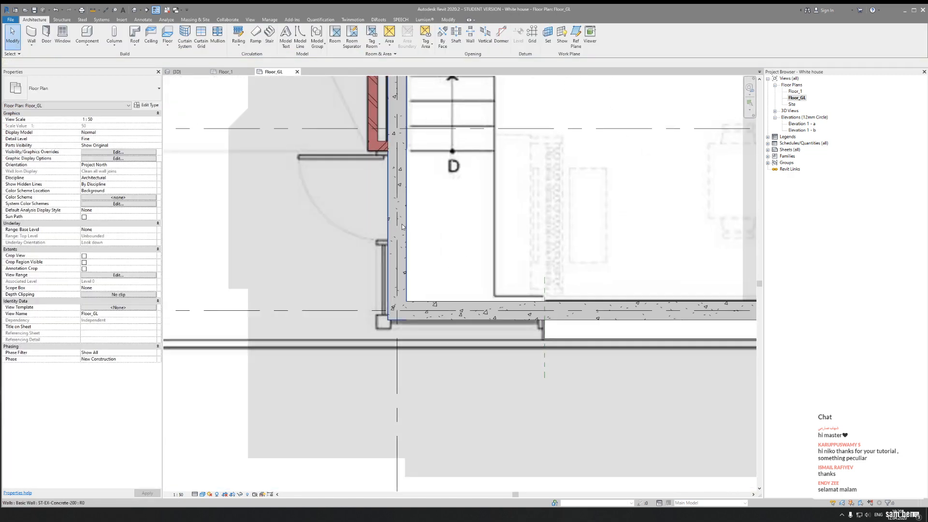
click(575, 36)
click(386, 247)
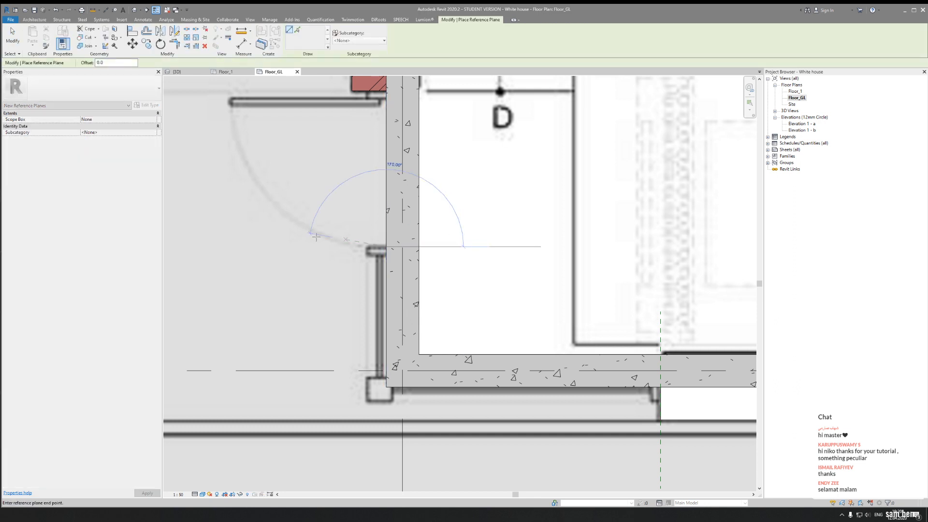
scroll(303, 246, down, 5)
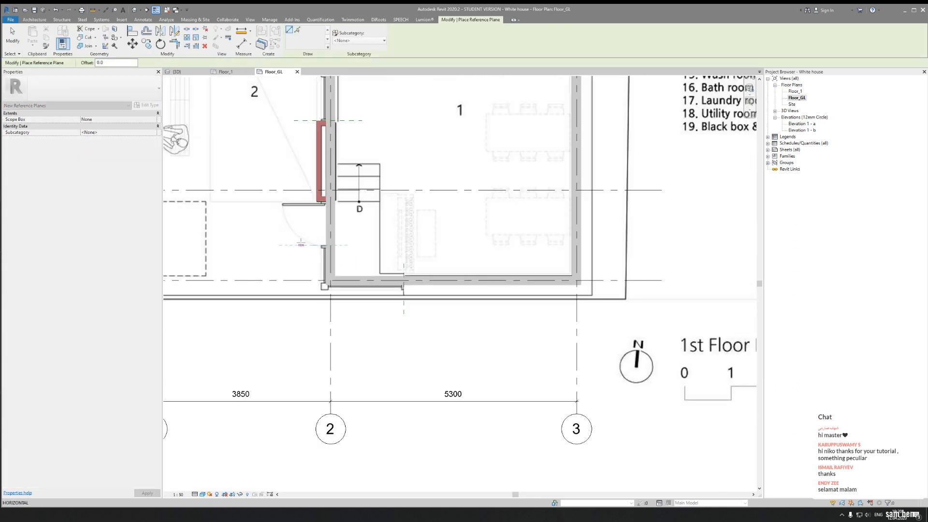
click(302, 299)
key(Escape)
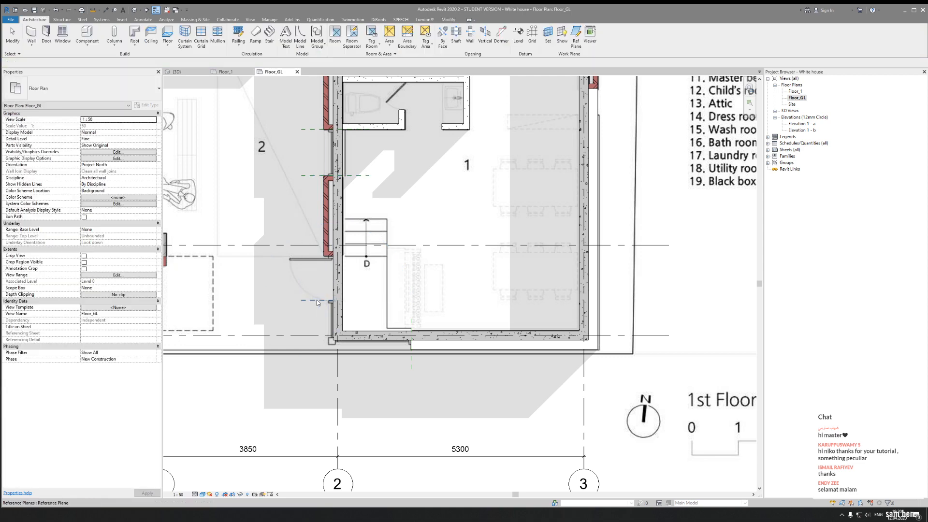
drag(337, 303, 369, 300)
key(Escape)
scroll(342, 295, up, 5)
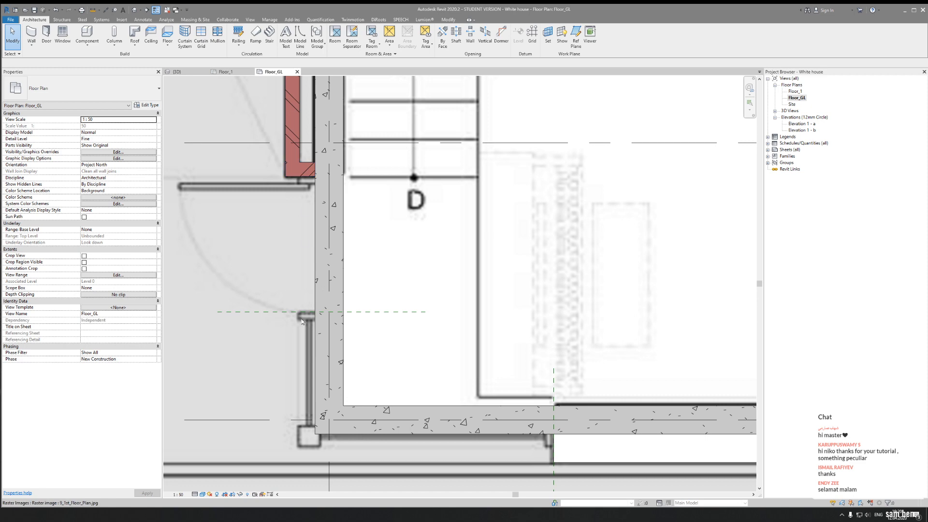
Copy the entrance door's lower reference plane up to the end of the brick wall to mark the upper jamb
click(298, 311)
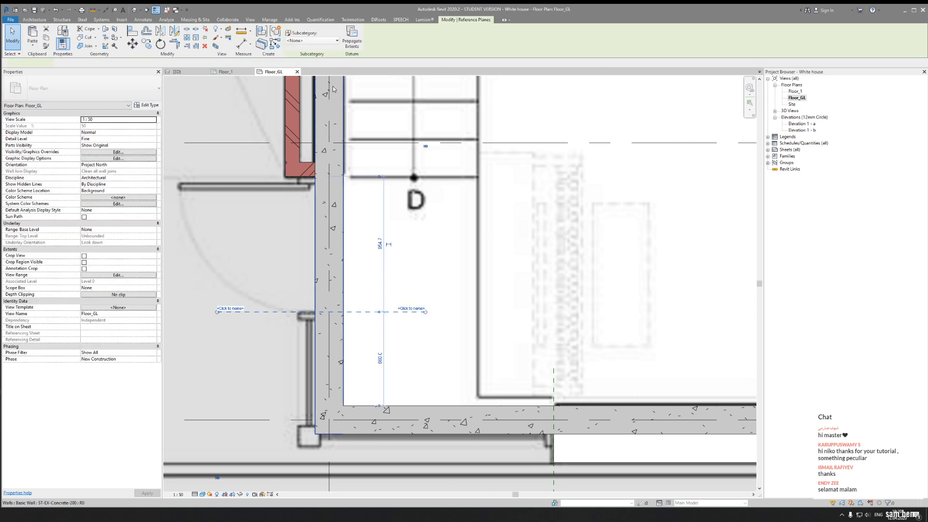
click(145, 43)
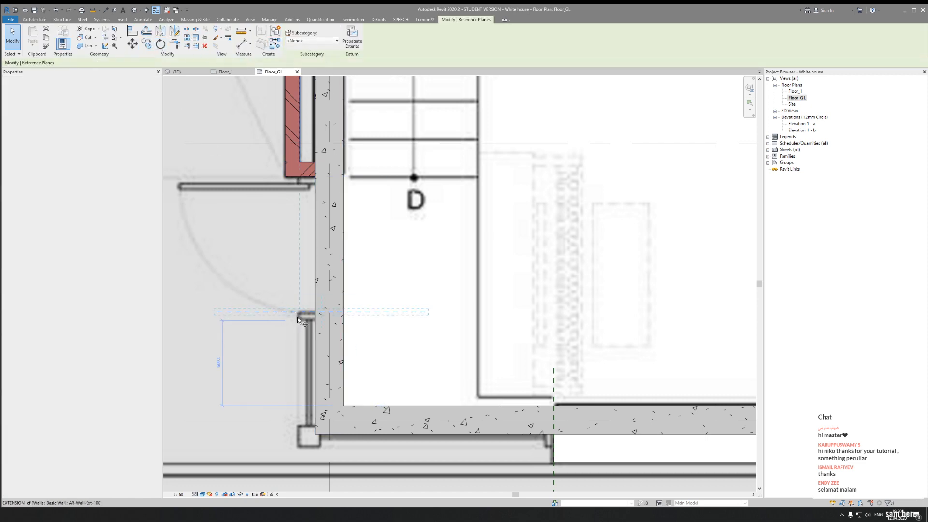
click(298, 312)
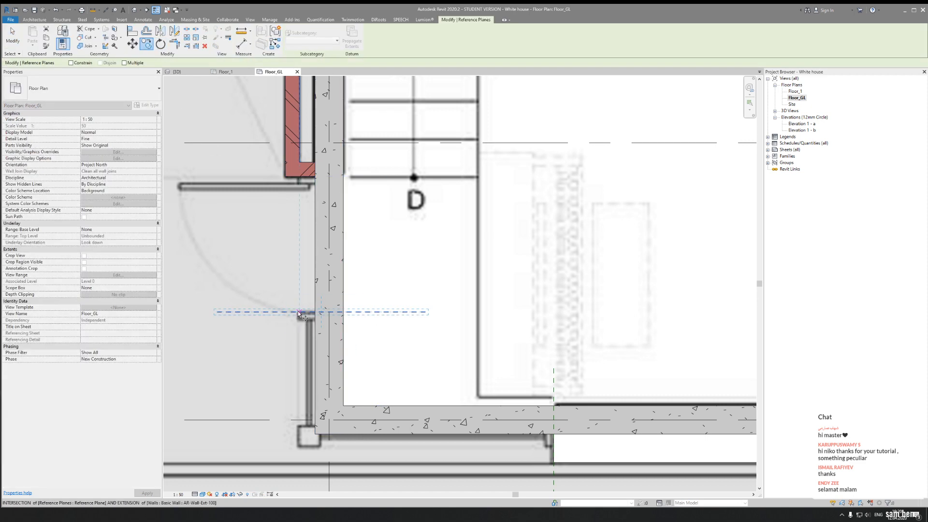
click(298, 180)
key(Escape)
middle_drag(297, 222, 309, 220)
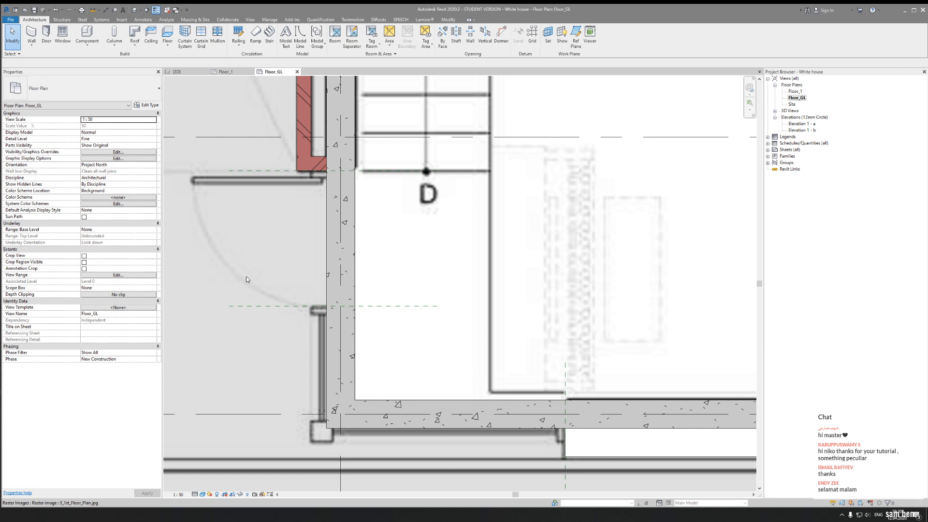
Check the entrance door opening's width with an aligned dimension between its two jamb reference planes, and delete the dimension
middle_drag(252, 274, 306, 272)
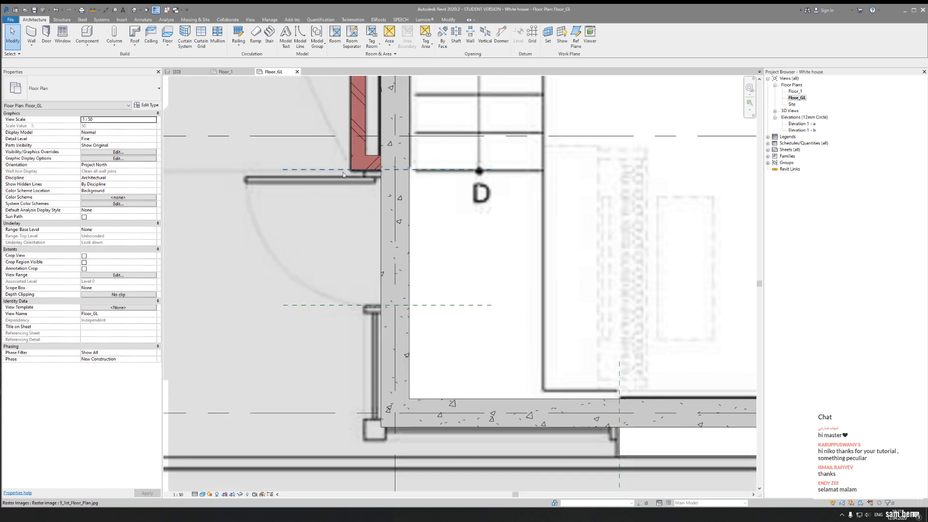
click(328, 170)
scroll(328, 173, up, 5)
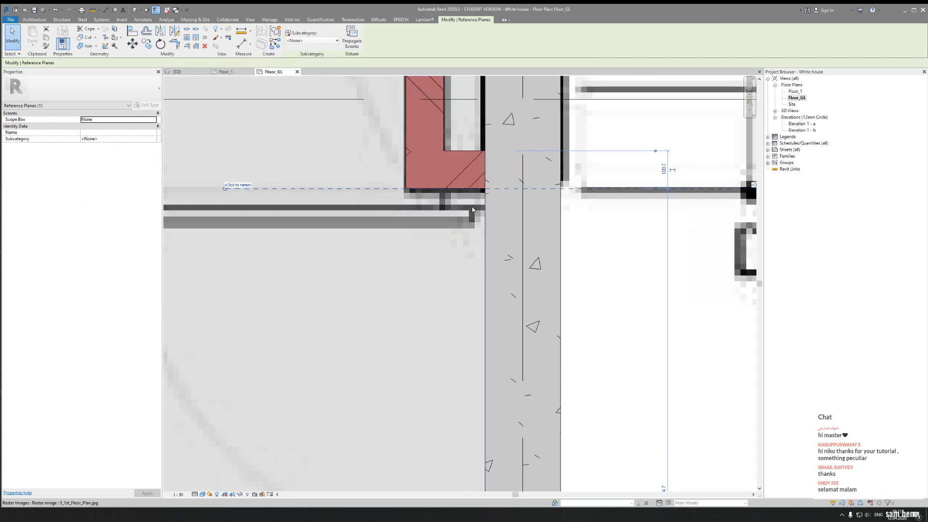
scroll(454, 198, down, 4)
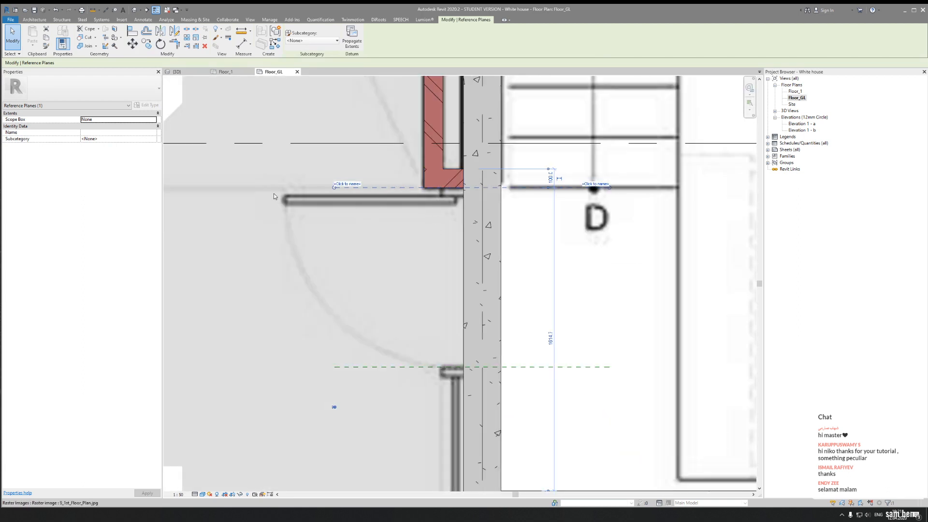
key(d)
key(i)
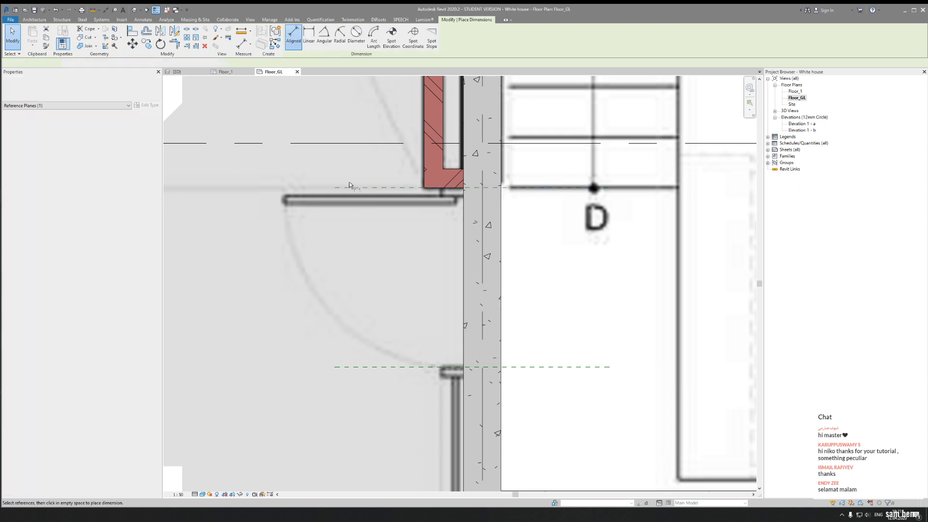
click(394, 188)
click(393, 367)
click(286, 300)
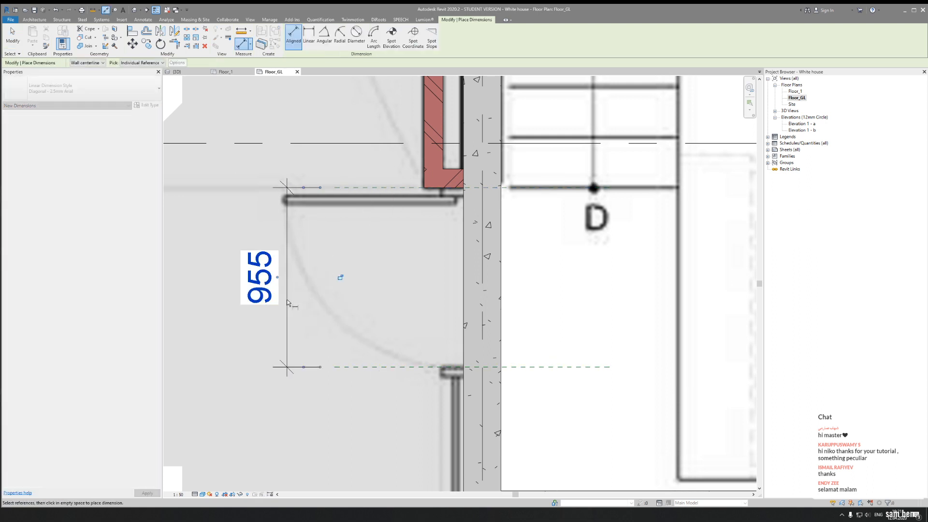
key(Escape)
key(Escape)
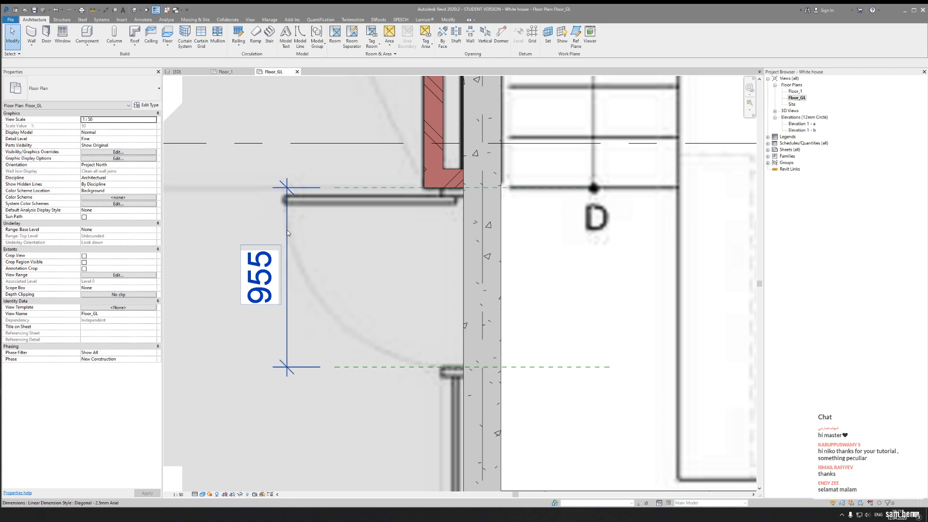
click(287, 233)
key(Delete)
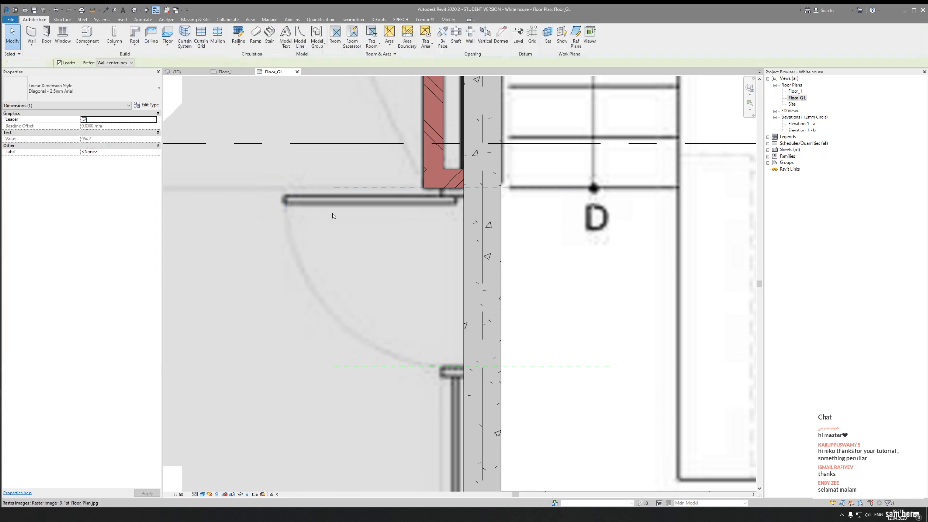
Measure the west wall's window opening between its two reference planes without keeping the dimension
scroll(333, 215, down, 3)
scroll(449, 281, up, 2)
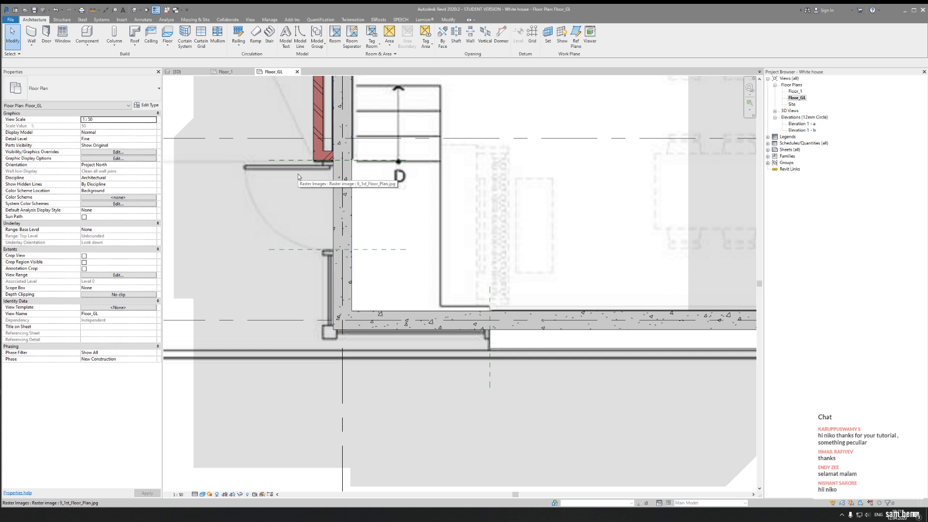
middle_drag(385, 237, 395, 198)
scroll(377, 293, up, 3)
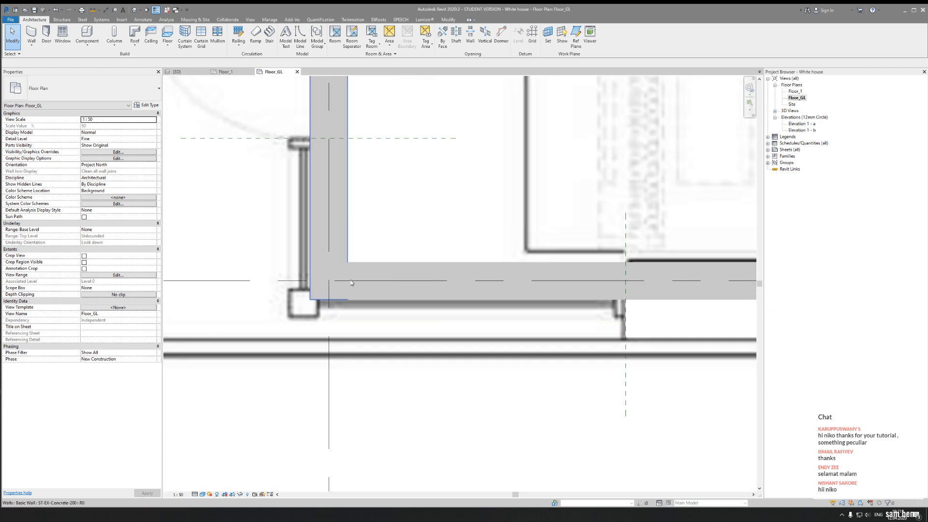
middle_drag(433, 280, 333, 256)
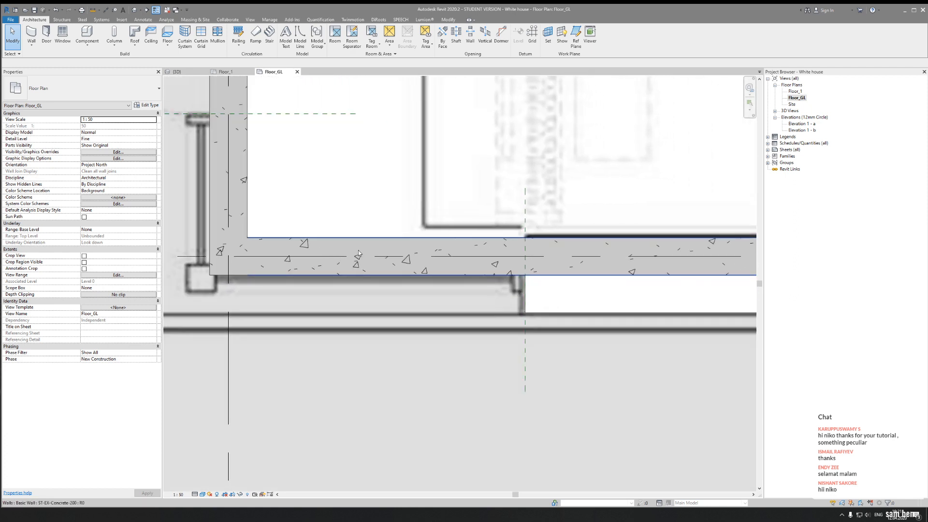
scroll(537, 243, down, 3)
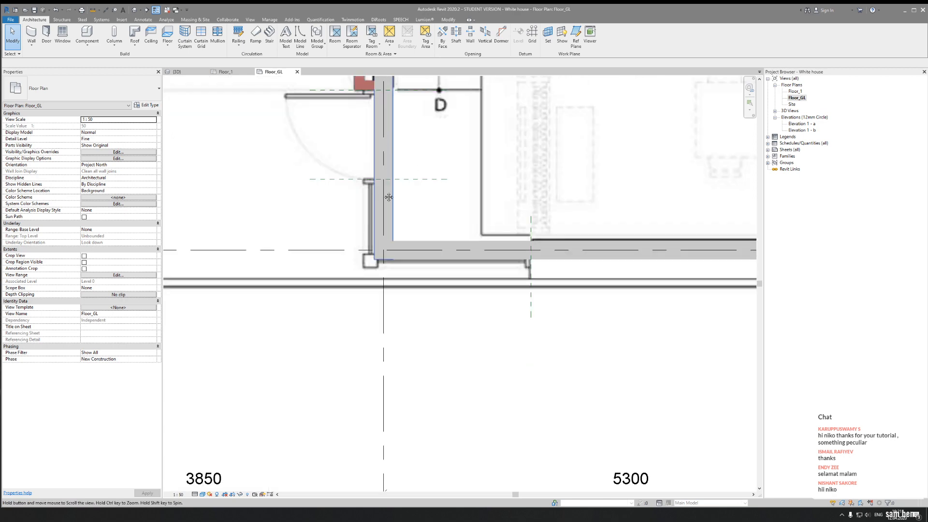
middle_drag(389, 198, 369, 391)
middle_drag(371, 157, 383, 303)
scroll(352, 167, up, 2)
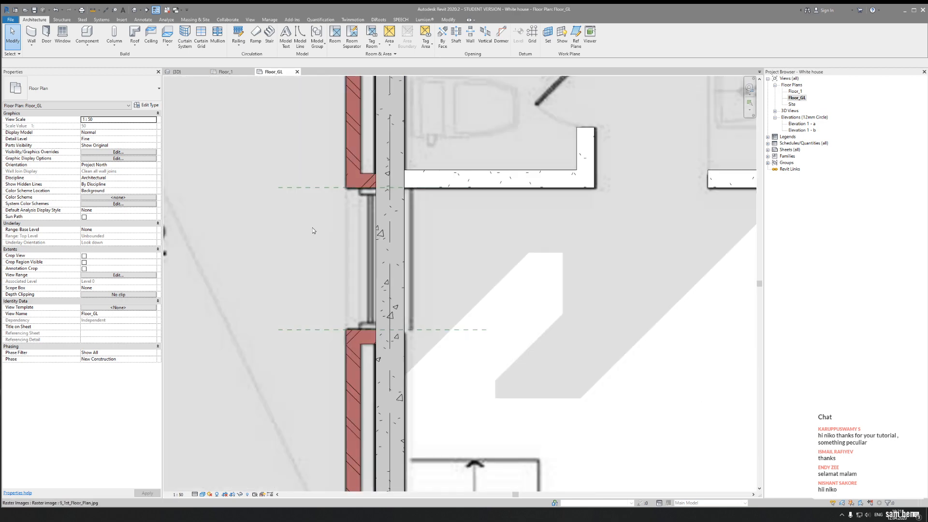
key(i)
click(306, 187)
click(311, 330)
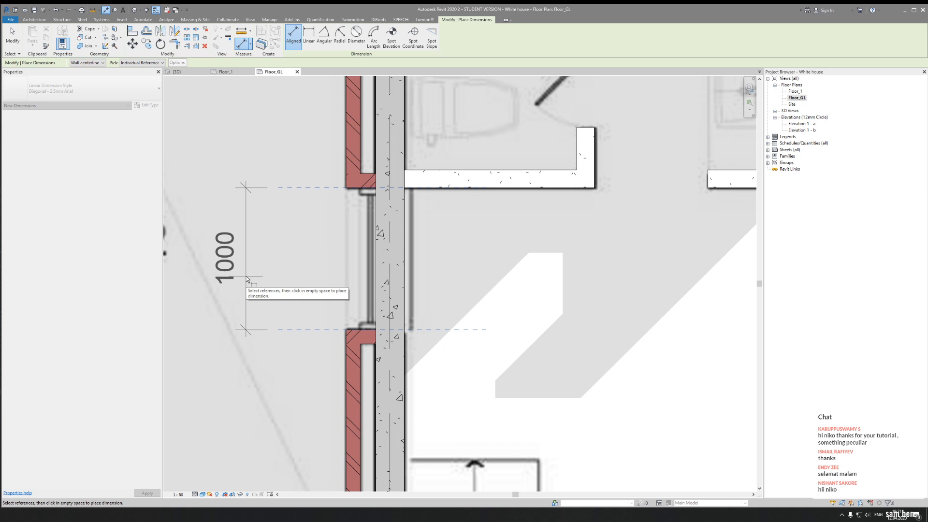
key(Escape)
key(Escape)
Switch the floor plan's visual style to Wireframe so the underlying plan image shows through the east wall
scroll(297, 218, down, 6)
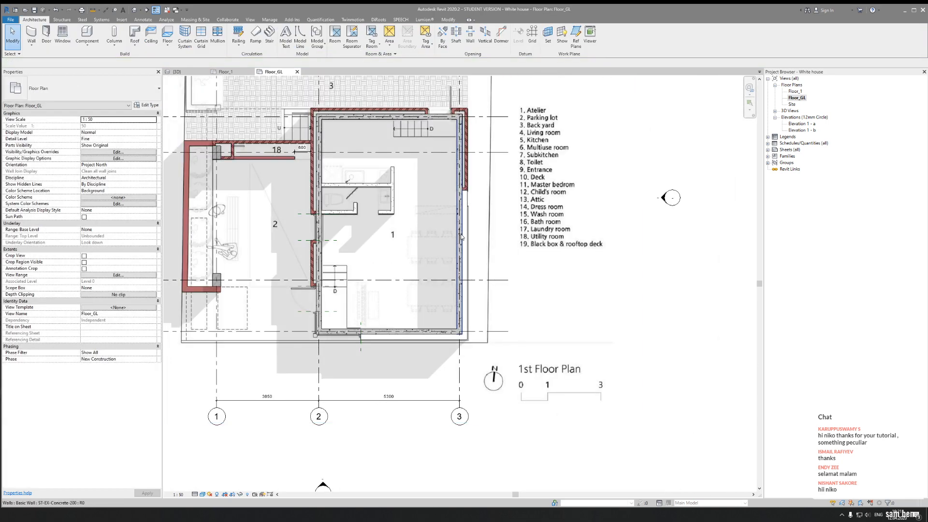
scroll(474, 204, up, 5)
middle_drag(469, 124, 437, 268)
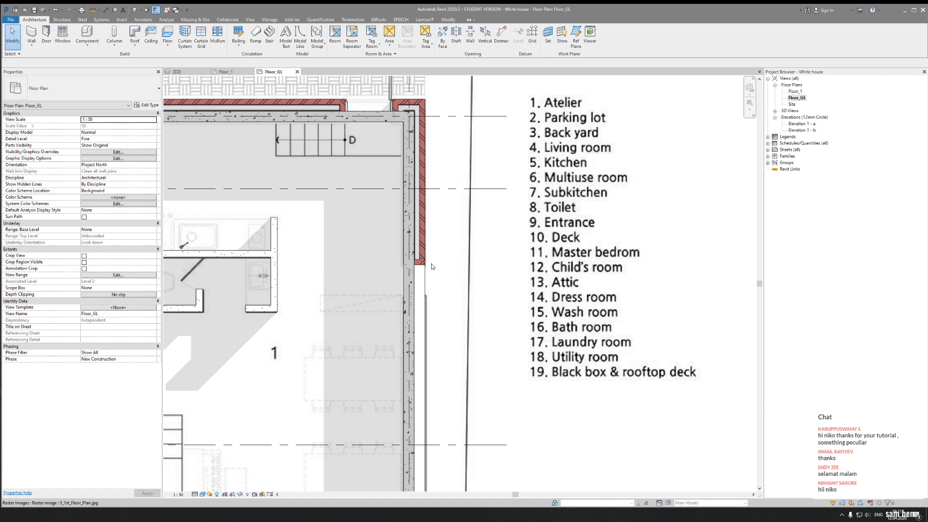
click(202, 494)
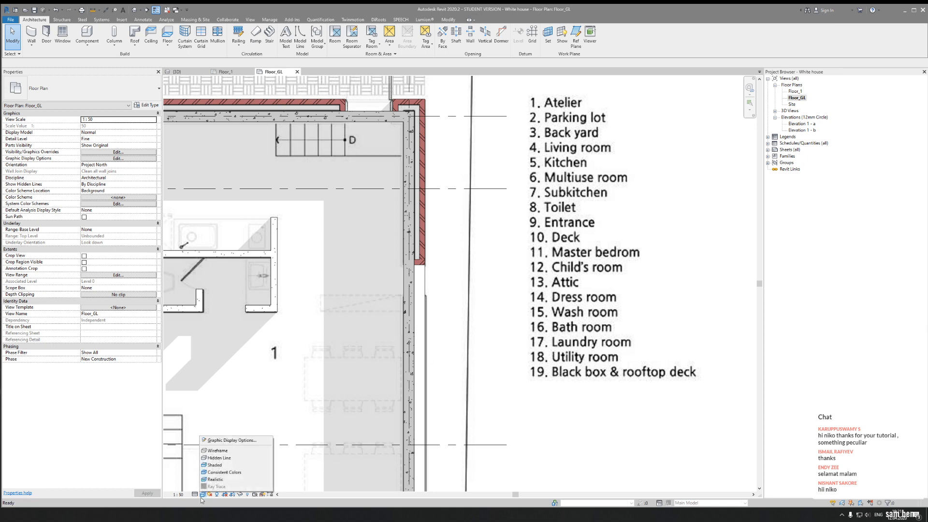
click(220, 455)
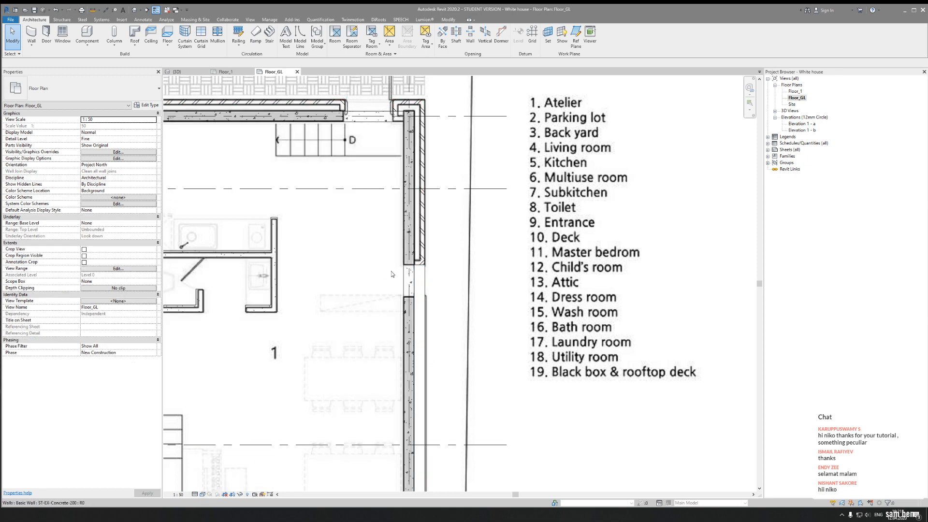
Place a horizontal reference plane through the east wall at the end of the brick wall, marking the opening's upper edge
scroll(417, 275, up, 5)
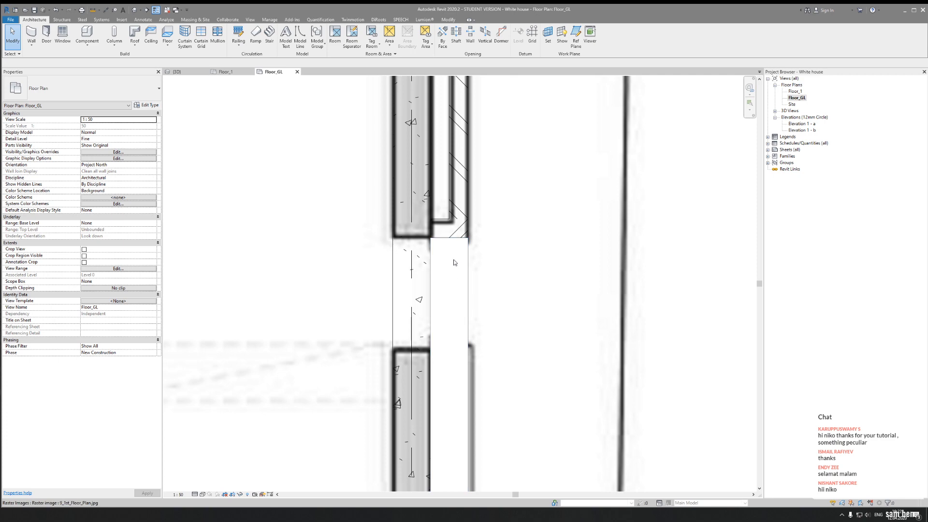
scroll(484, 285, down, 5)
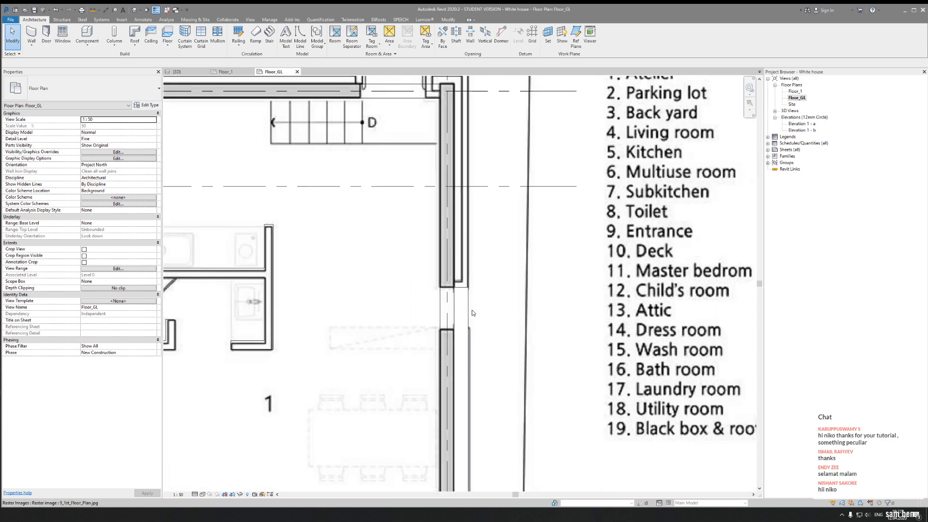
scroll(468, 282, up, 5)
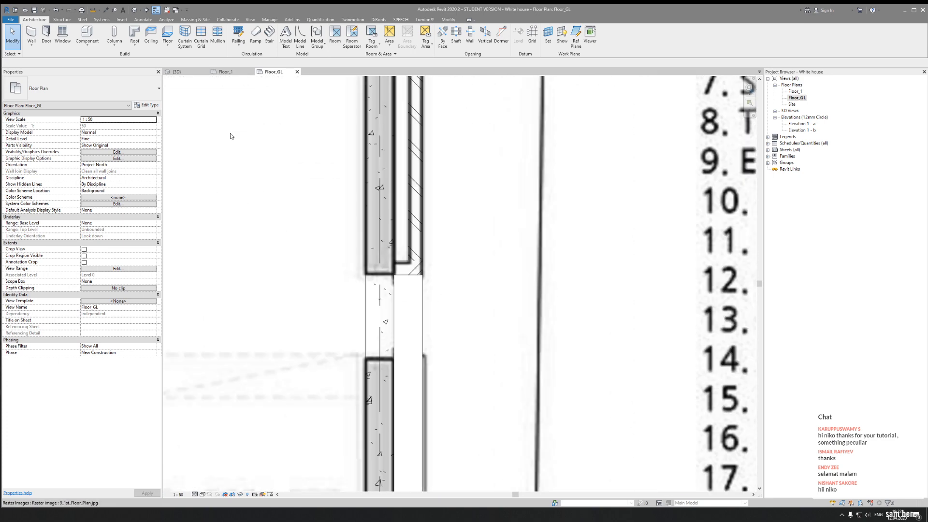
click(575, 37)
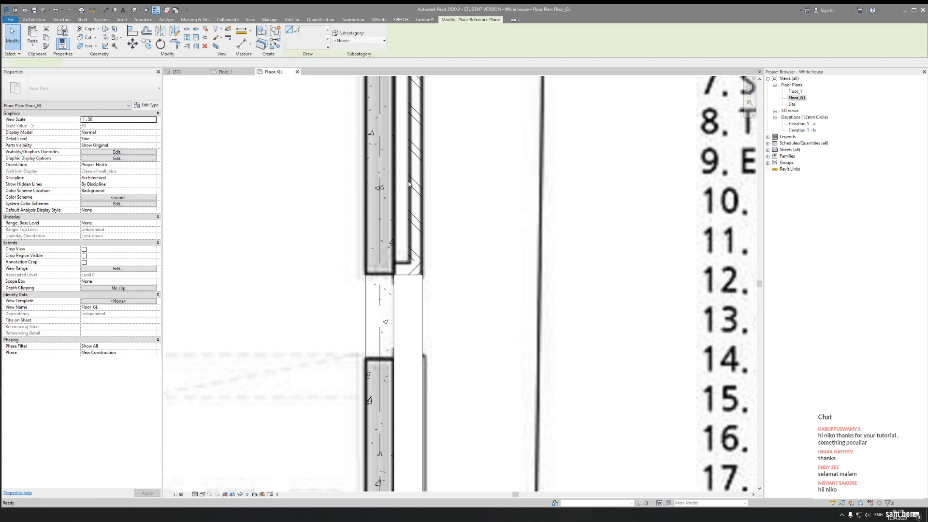
click(394, 279)
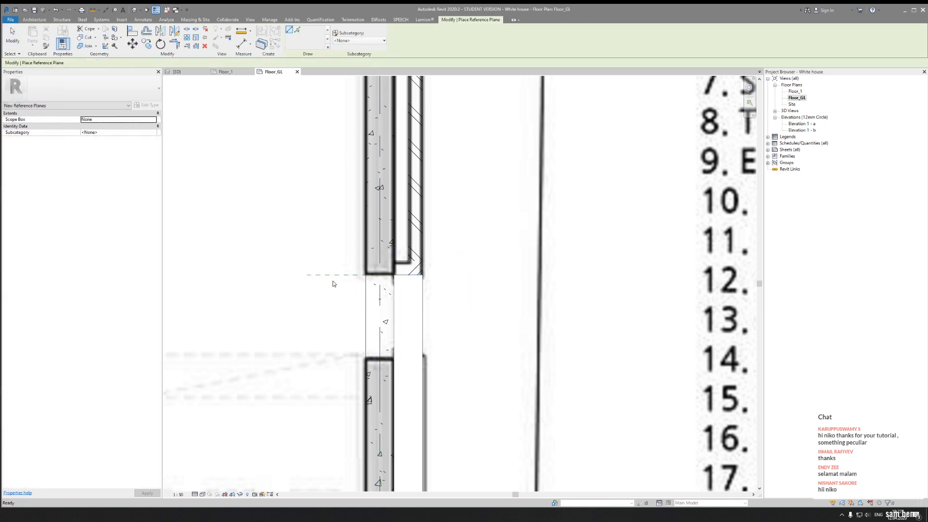
key(Escape)
drag(394, 275, 483, 275)
key(Escape)
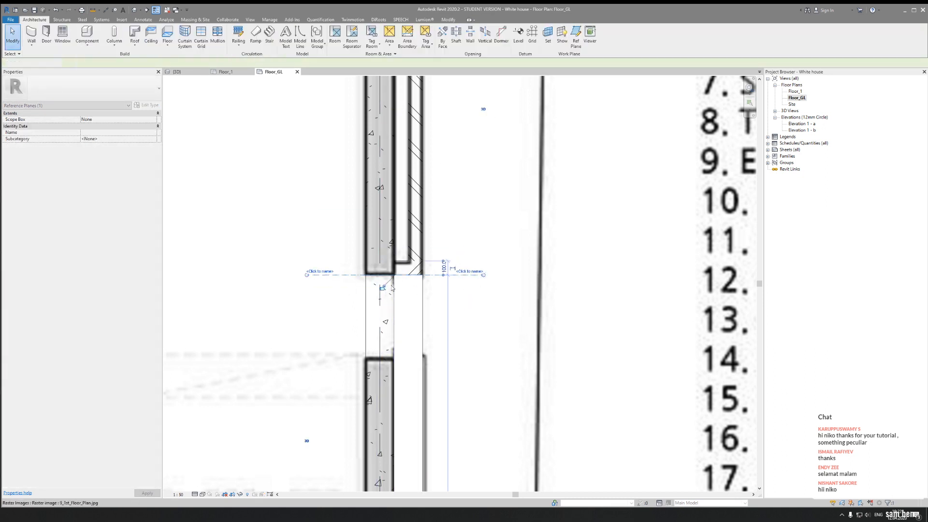
Copy the east opening's upper reference plane down to where the concrete wall resumes in the plan image
click(354, 276)
key(c)
key(o)
click(365, 275)
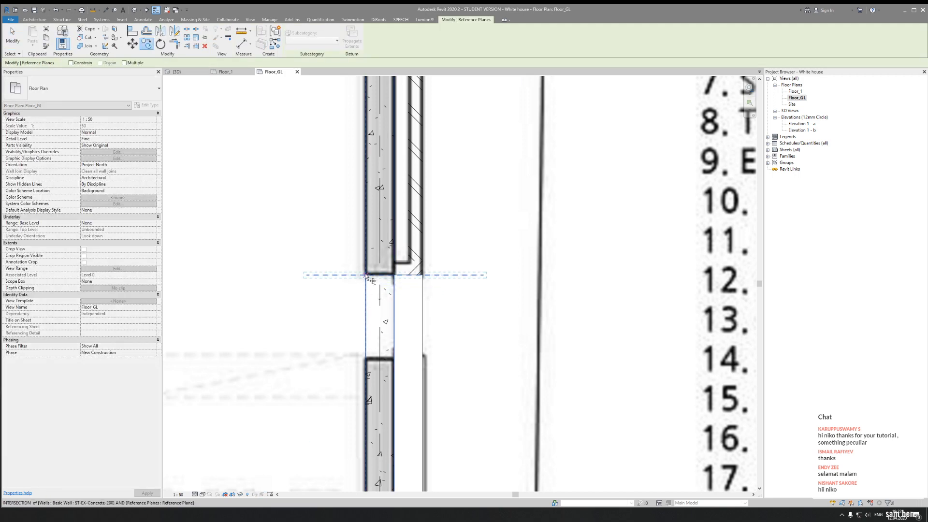
click(365, 360)
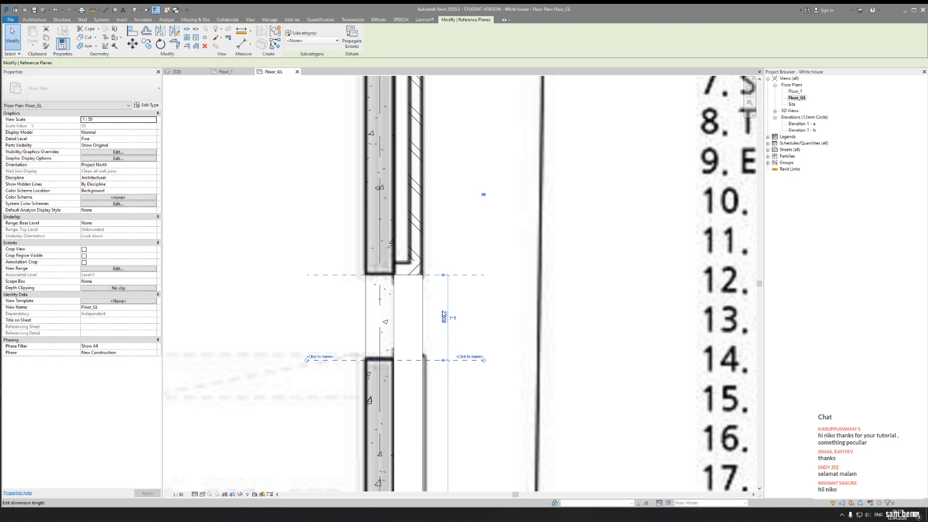
key(Escape)
scroll(435, 338, down, 2)
scroll(424, 349, up, 3)
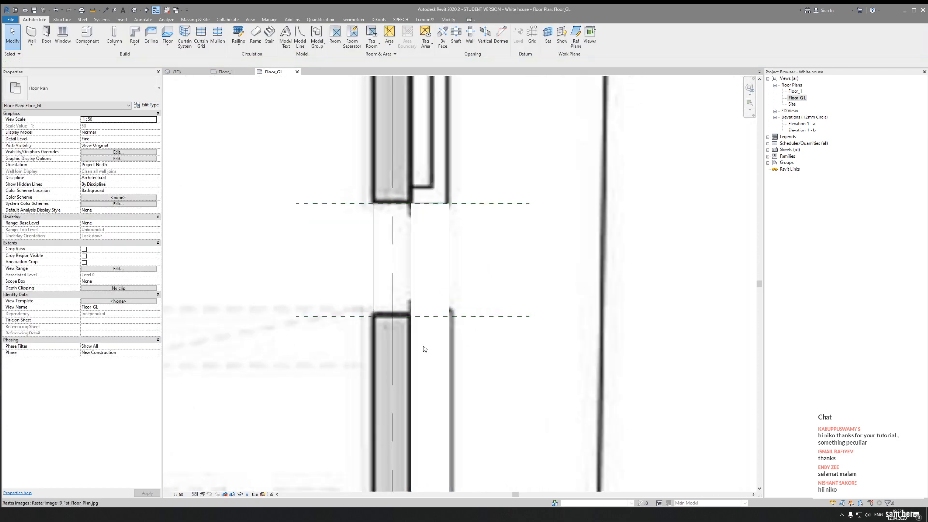
scroll(425, 348, up, 1)
Place a vertical reference plane through the north wall at the end of the concrete wall, on the back yard door's west side
scroll(424, 298, down, 5)
middle_drag(460, 397, 459, 232)
middle_drag(452, 275, 453, 275)
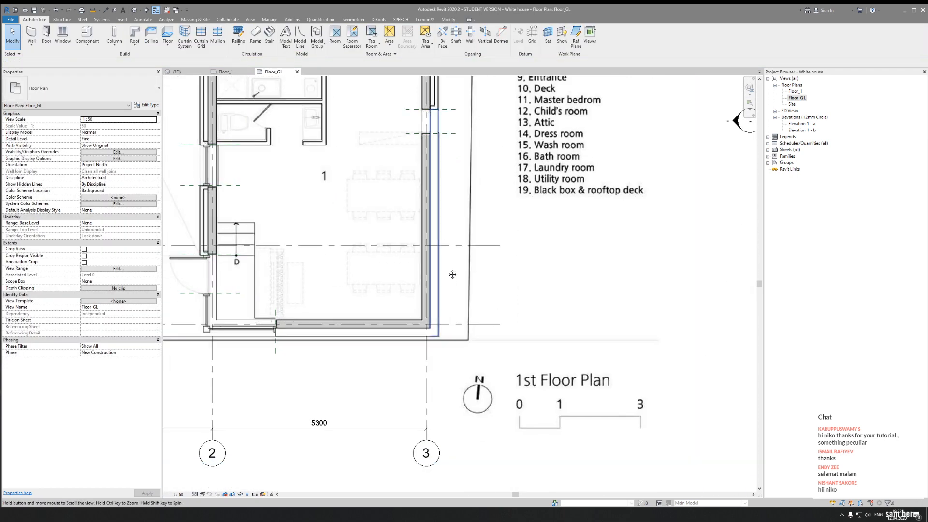
scroll(435, 278, down, 3)
scroll(405, 276, up, 5)
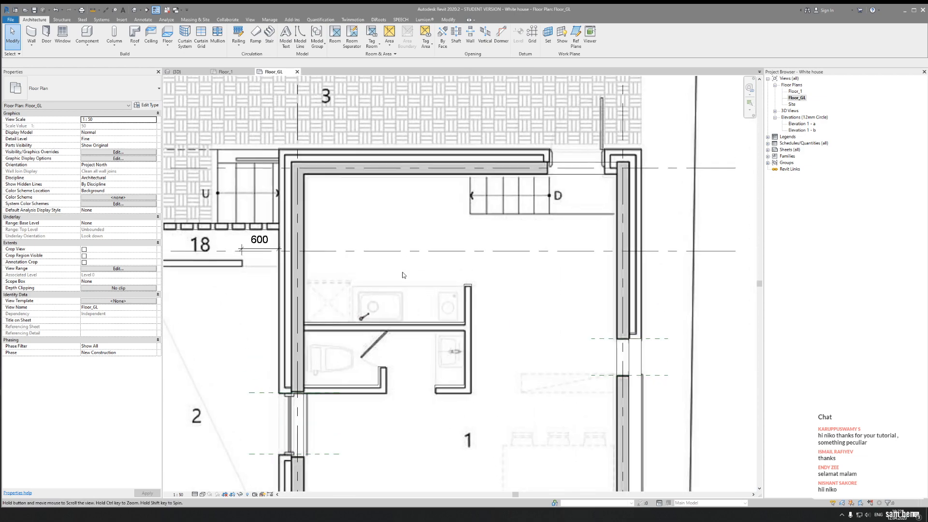
middle_drag(573, 282, 536, 336)
scroll(572, 195, up, 1)
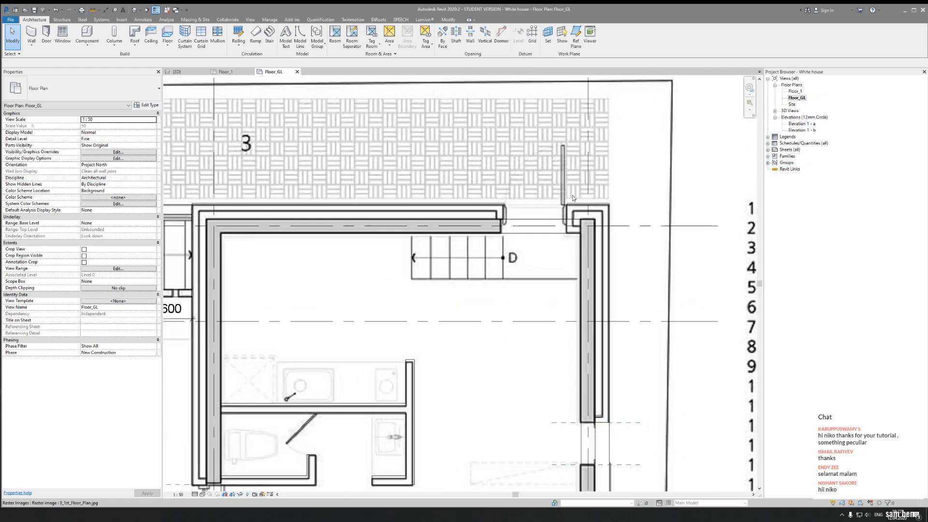
scroll(572, 195, up, 3)
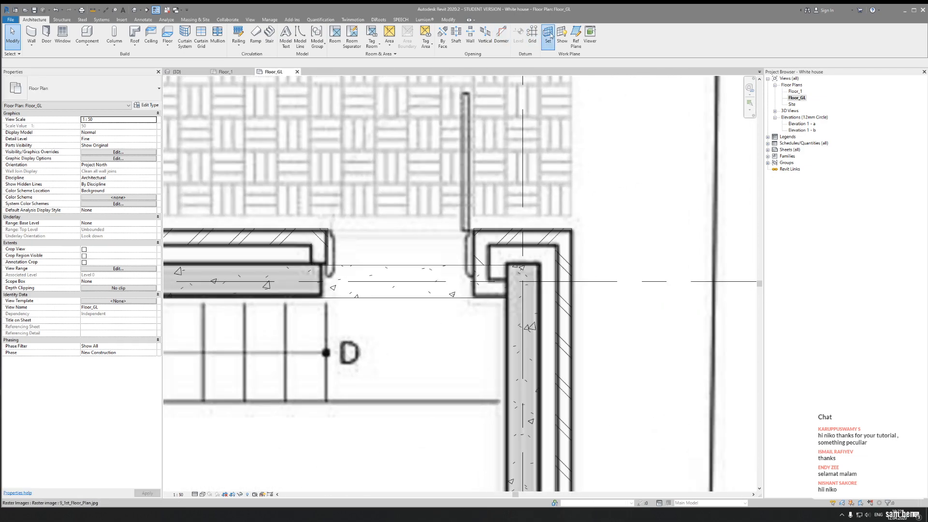
click(548, 36)
key(Escape)
click(575, 36)
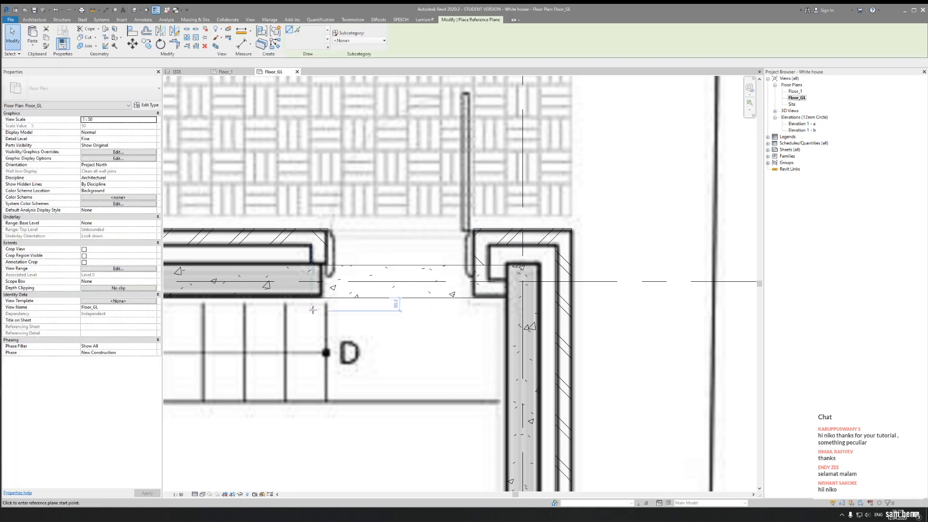
click(322, 297)
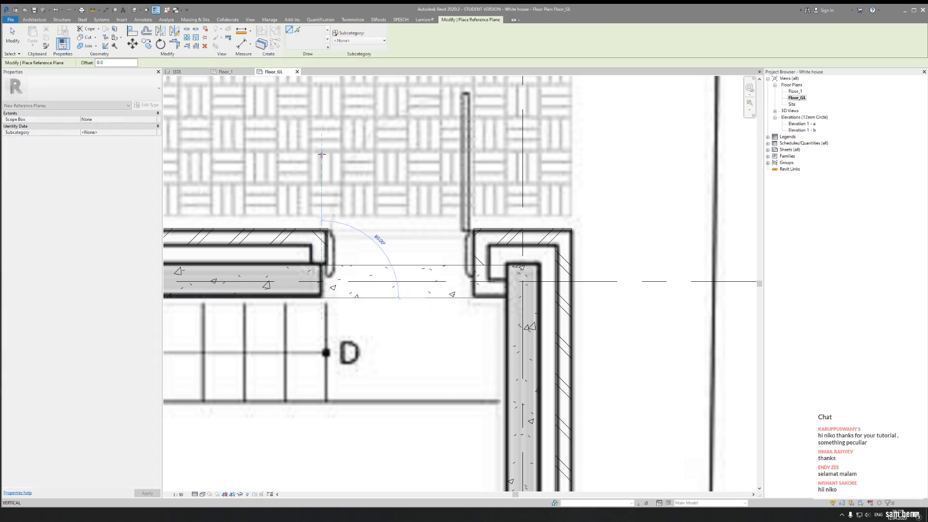
click(321, 155)
scroll(344, 195, up, 5)
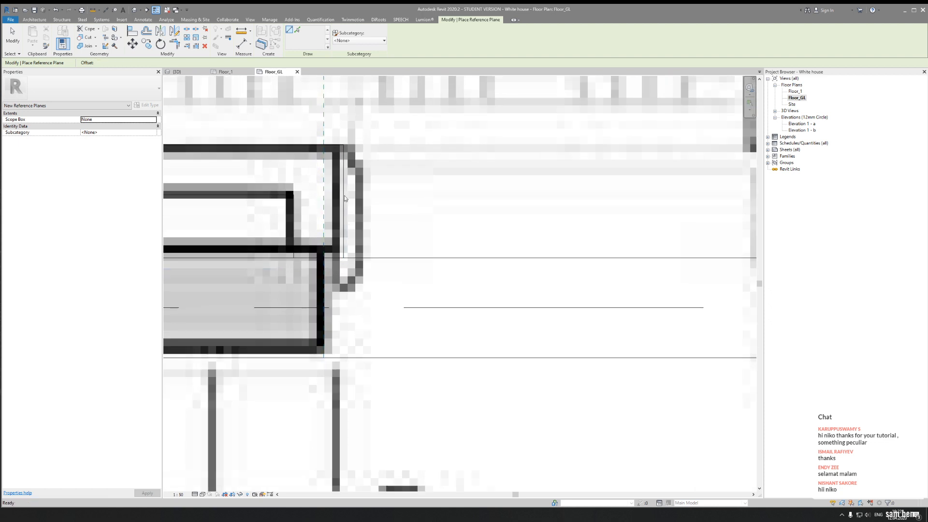
key(Escape)
key(Escape)
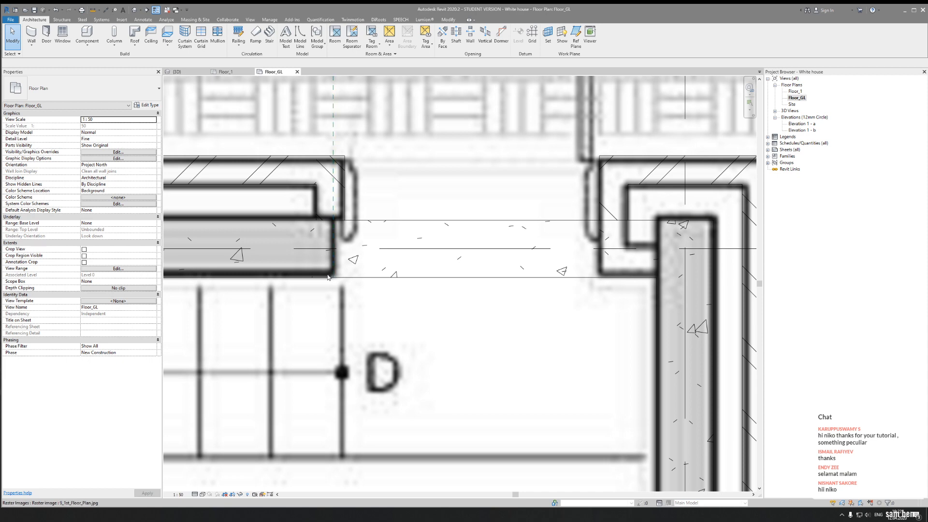
Align the reference plane west of the back yard door with the end face of the brick wall
click(334, 188)
key(Escape)
key(a)
key(l)
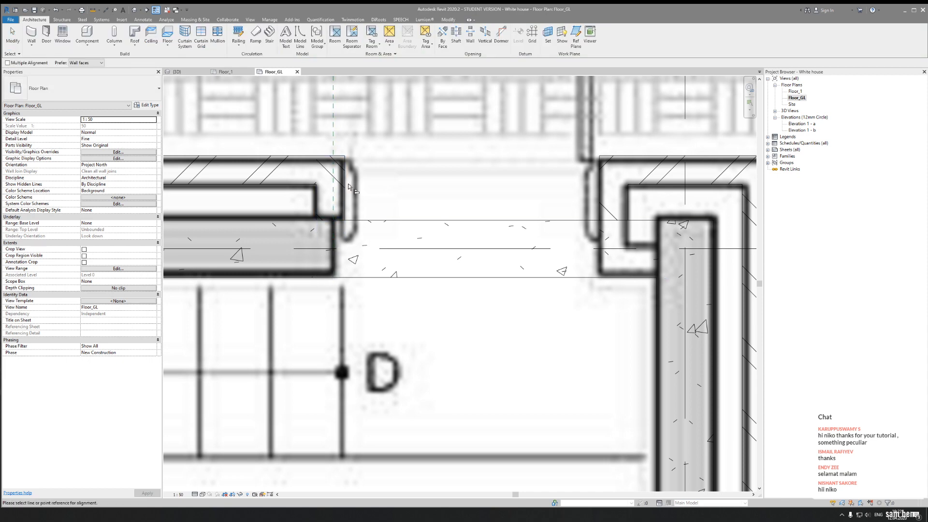
click(336, 191)
scroll(394, 179, down, 2)
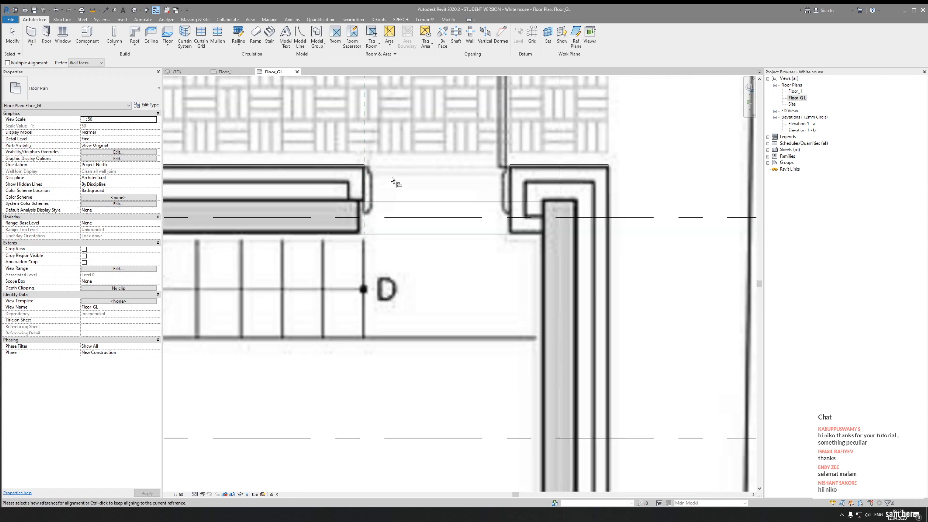
middle_drag(394, 180, 358, 227)
key(Escape)
Extend the west reference plane's lower end through the concrete wall and past its interior face
click(329, 217)
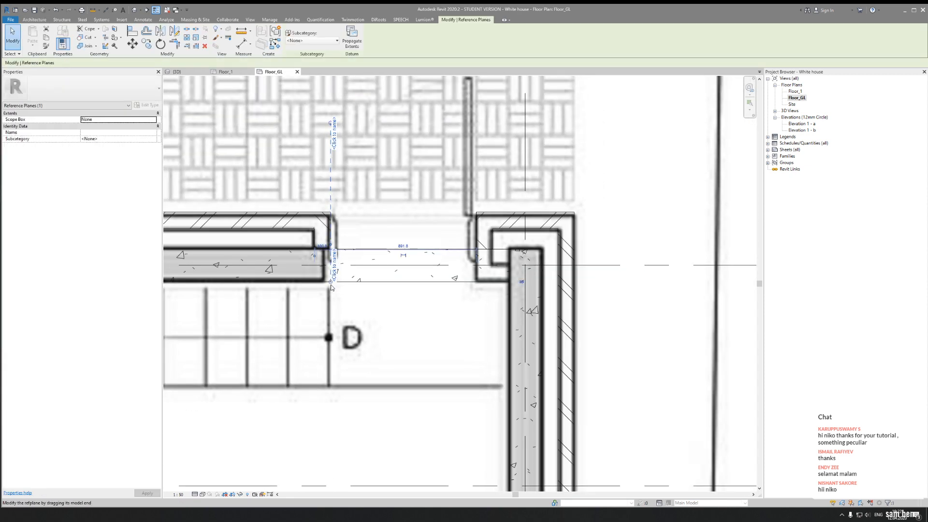
drag(325, 326, 330, 326)
key(Escape)
Copy the west reference plane across the back yard door opening to the end of the short brick return on the east side
middle_drag(423, 234, 389, 264)
click(300, 221)
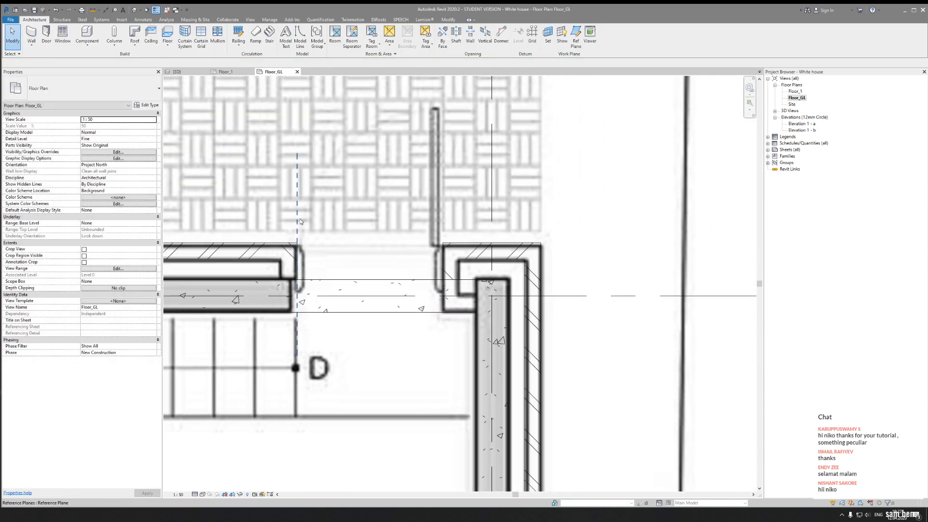
key(c)
key(o)
click(297, 271)
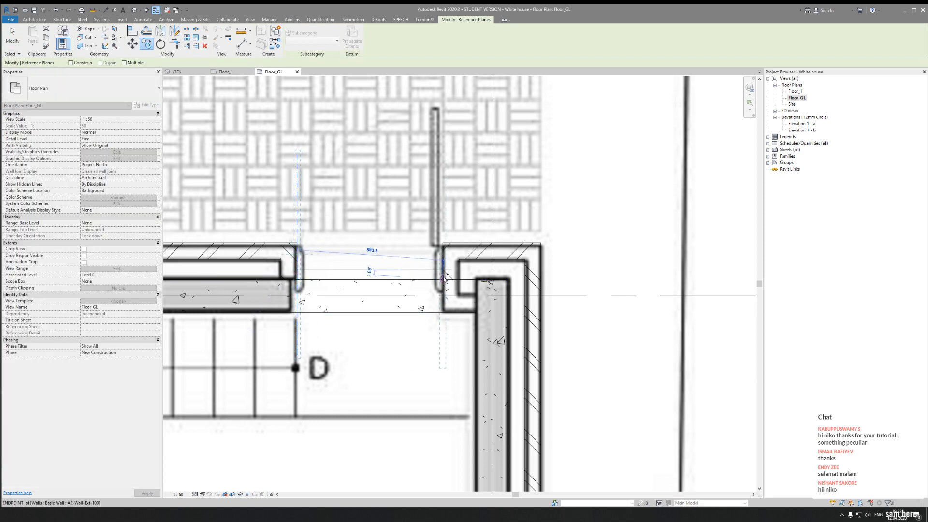
click(444, 276)
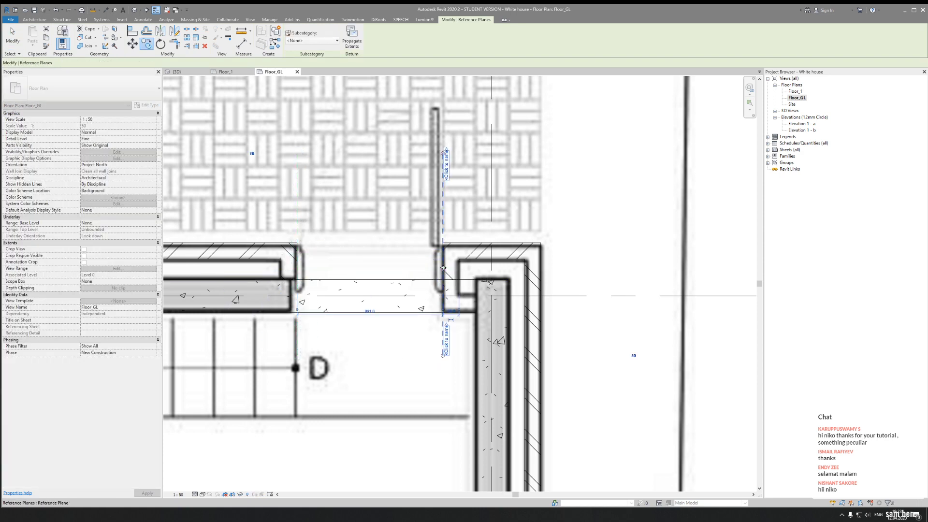
key(Escape)
Set the distance between the back yard door's two reference planes to 900 by moving the east one
click(443, 252)
key(Escape)
click(442, 217)
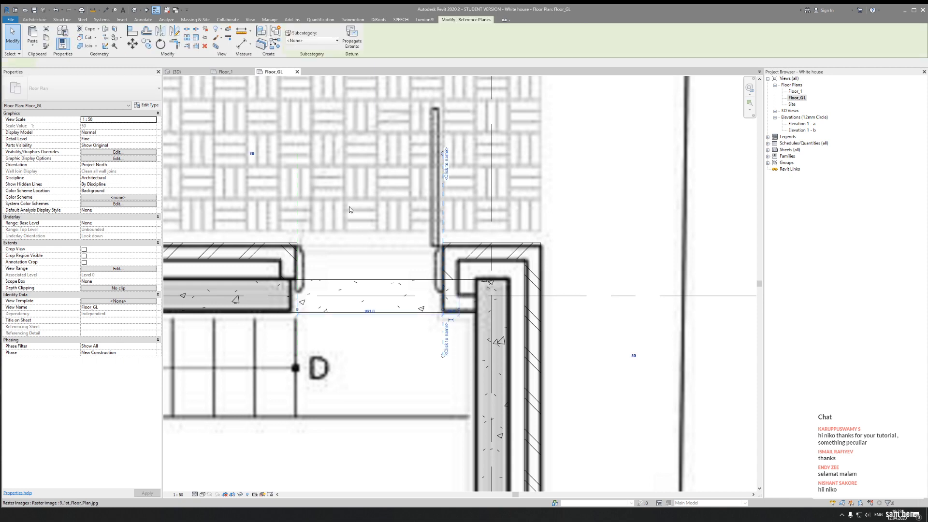
click(369, 312)
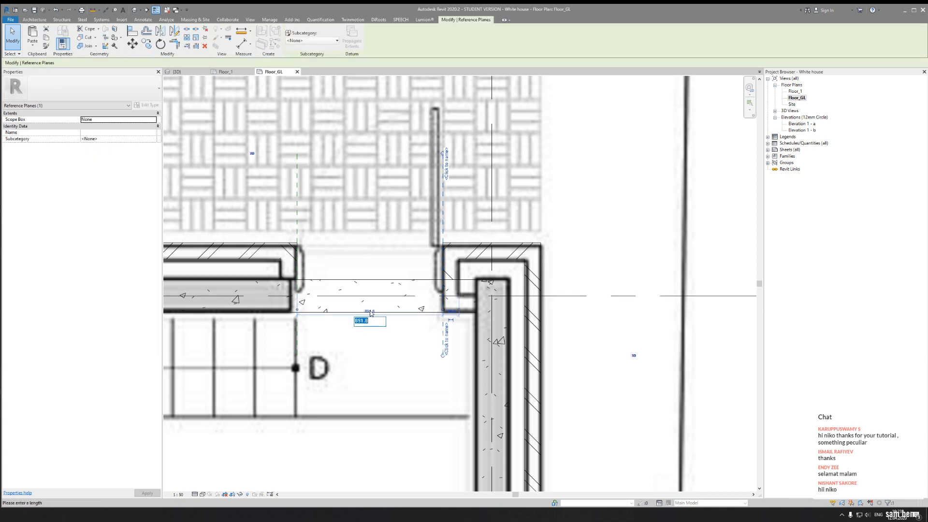
text(900)
key(Return)
key(Escape)
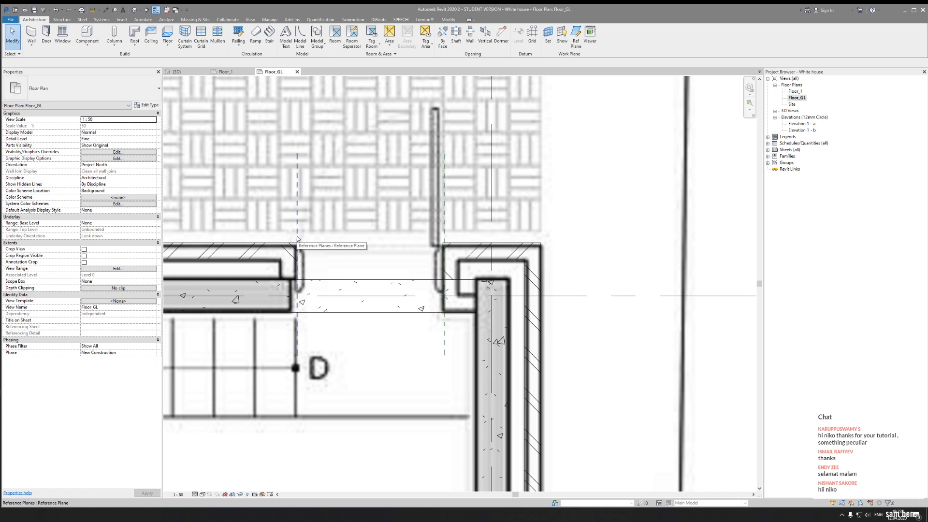
click(444, 226)
scroll(435, 237, up, 2)
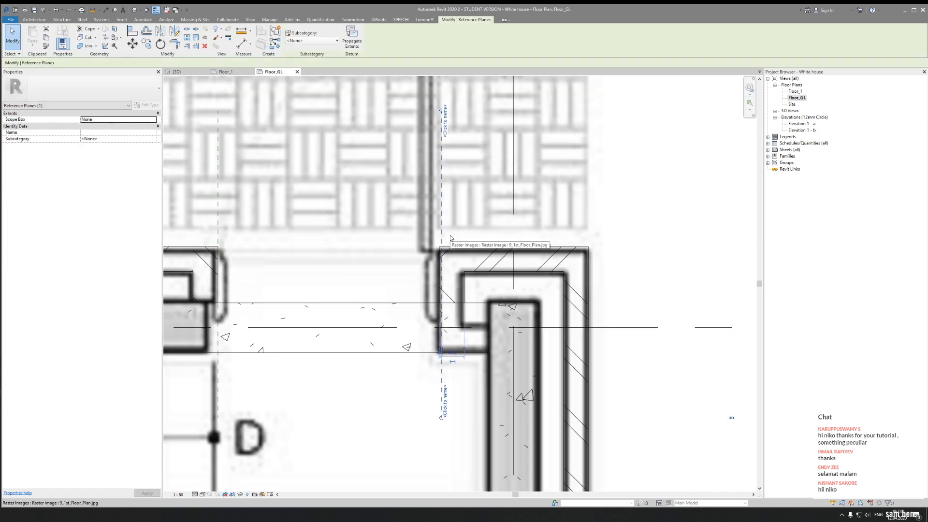
key(Escape)
Switch the Floor_GL plan from Wireframe to a coloured visual style that shows the walls as solid fills
scroll(450, 238, down, 4)
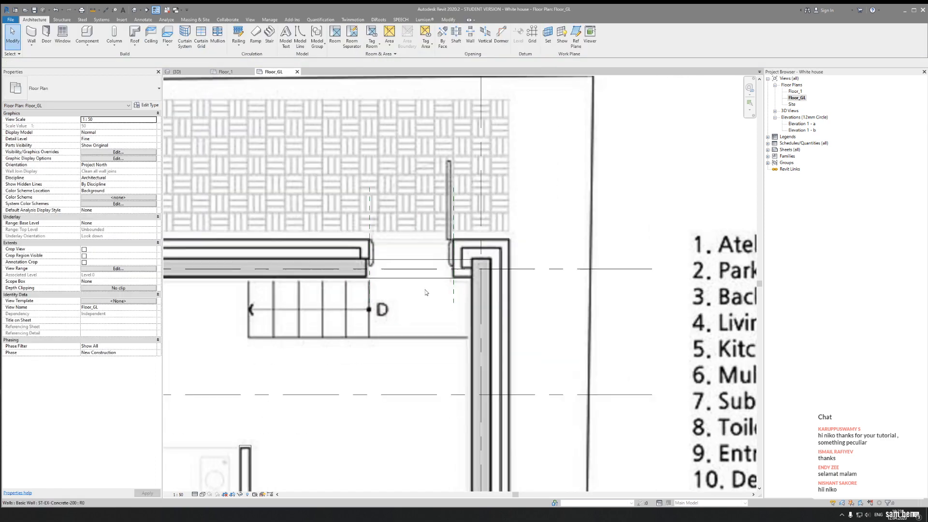
scroll(438, 274, down, 5)
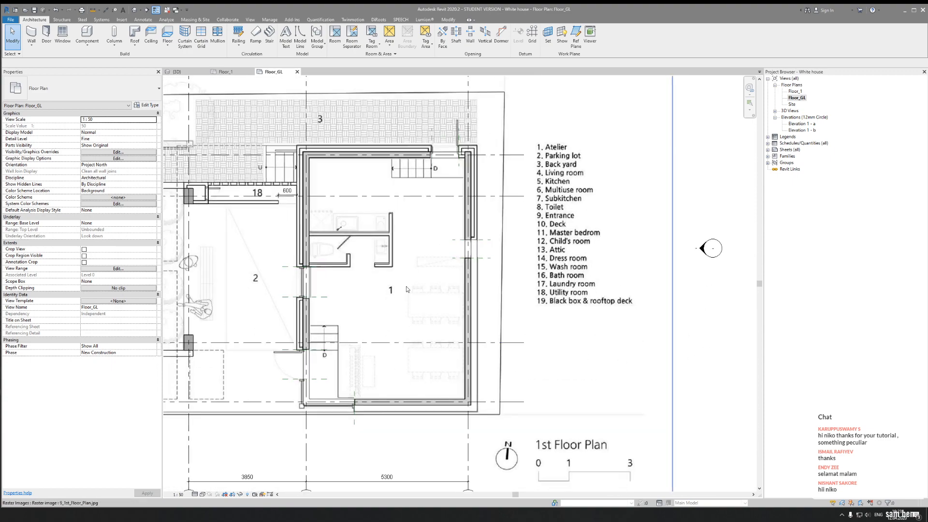
scroll(567, 390, up, 5)
mouse_move(331, 162)
middle_down()
mouse_move(408, 281)
mouse_move(409, 350)
mouse_move(302, 372)
middle_up()
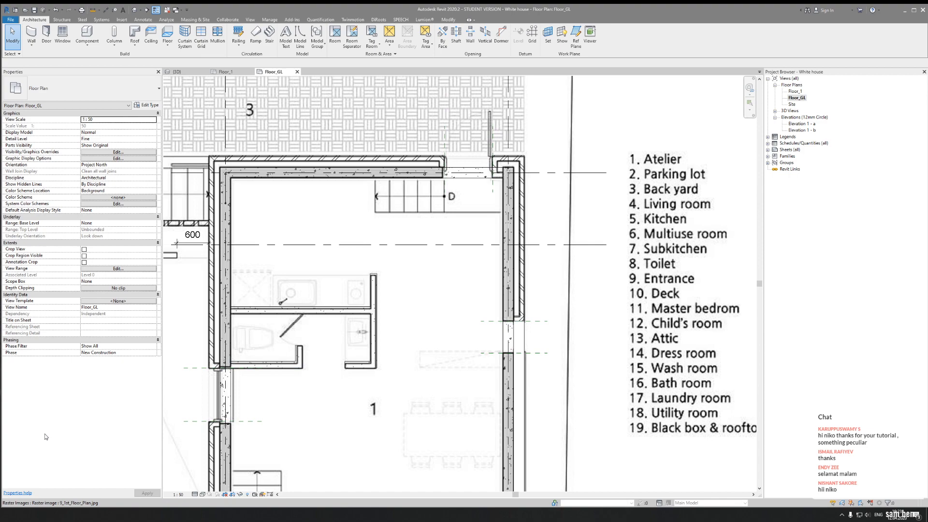
click(202, 494)
click(232, 468)
Try to align the brick return's end east of the back yard door with the reference plane
middle_drag(358, 372, 404, 409)
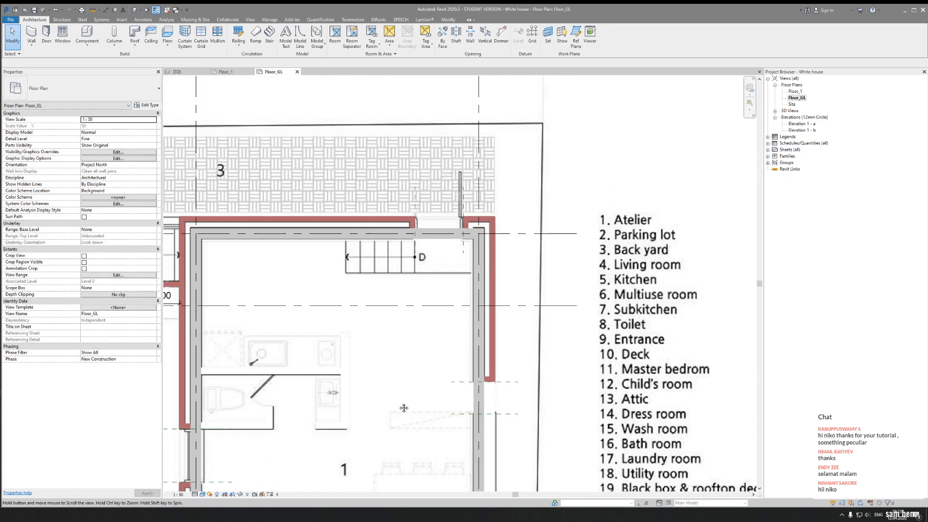
scroll(469, 220, up, 6)
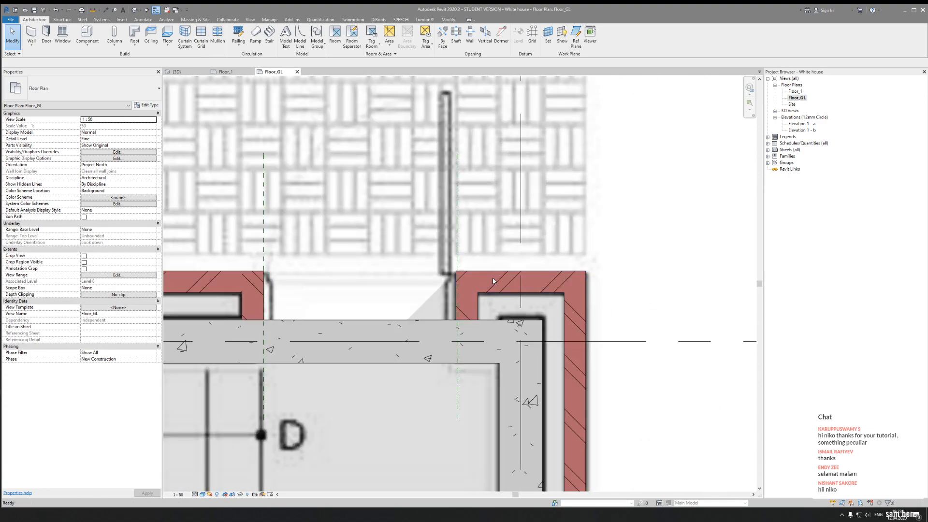
key(a)
key(l)
scroll(478, 286, up, 3)
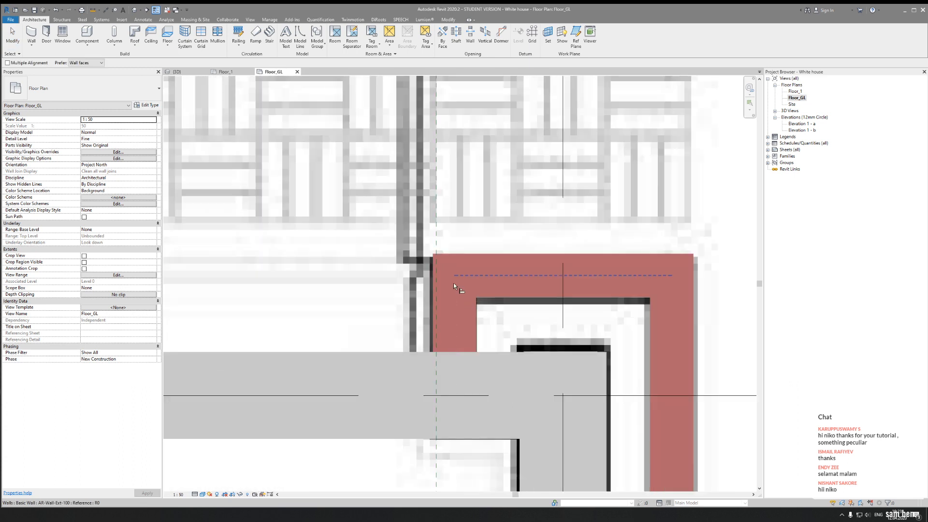
click(438, 240)
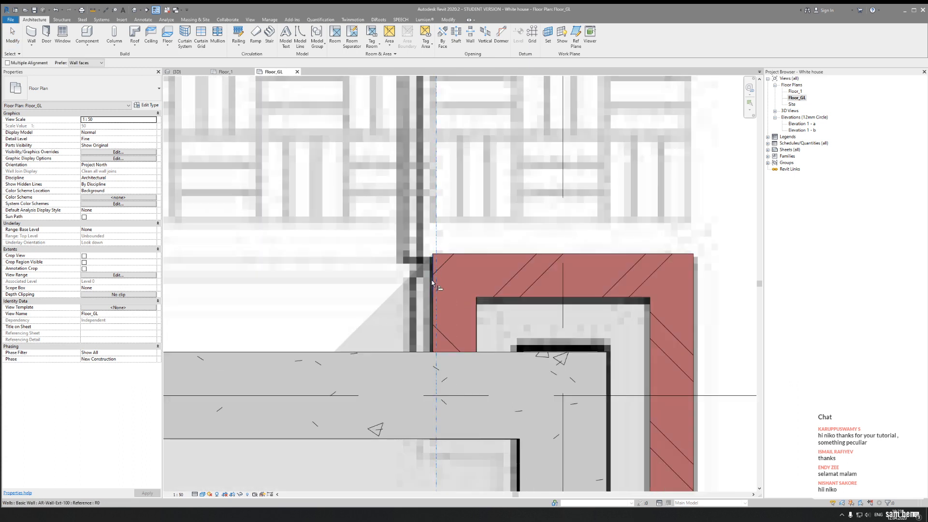
click(431, 280)
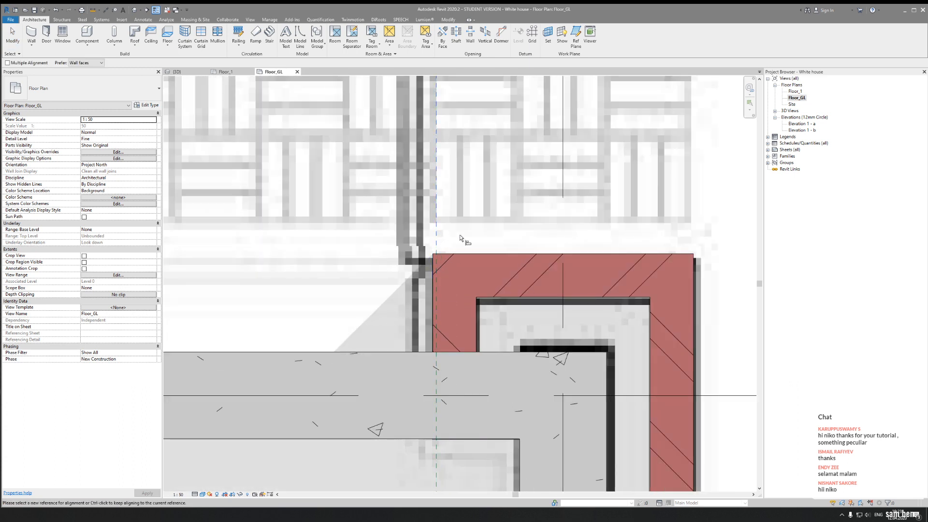
key(Escape)
key(Escape)
Align the end face of the short brick return with the back yard door's east reference plane
key(a)
key(l)
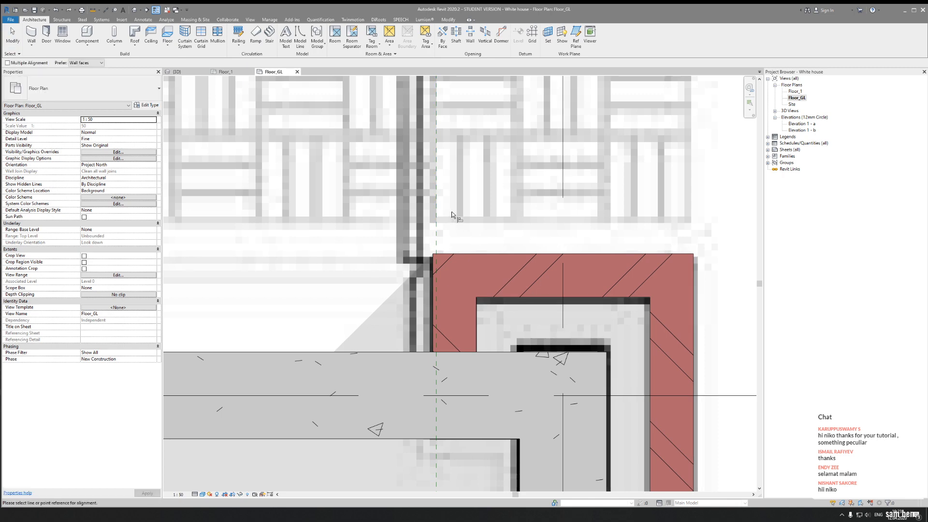
click(435, 247)
click(433, 312)
key(Escape)
key(Escape)
scroll(448, 276, down, 5)
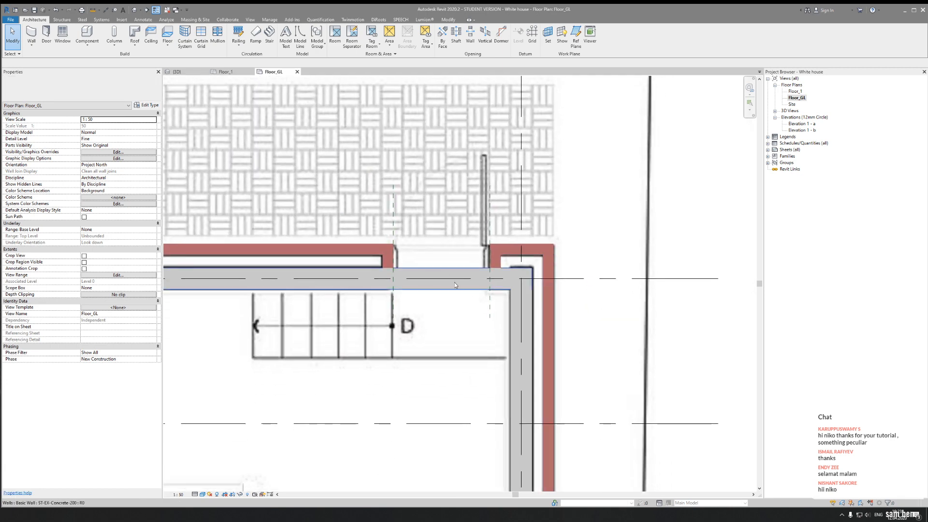
Review the marked openings along the ground floor plan, and inspect the exterior walls from several sides in the 3D view
middle_drag(453, 363, 465, 248)
scroll(465, 303, down, 3)
middle_drag(458, 460, 472, 339)
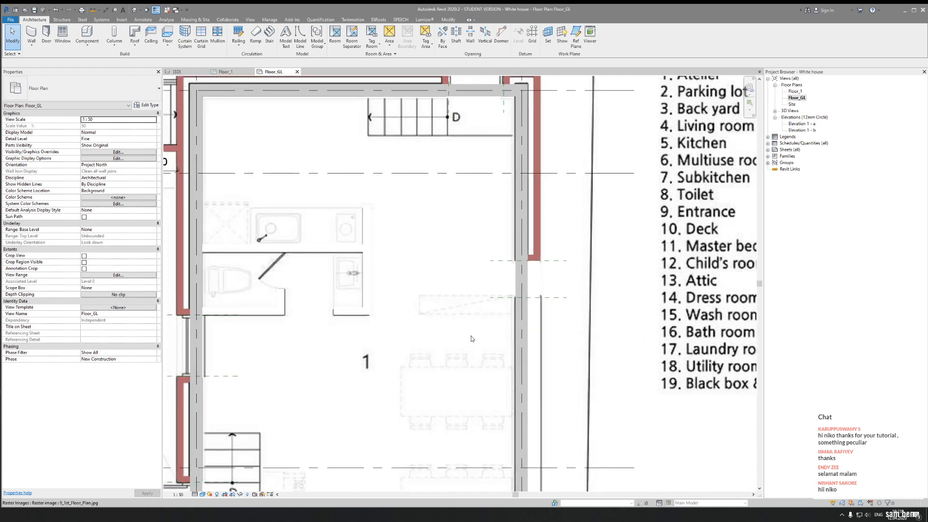
middle_drag(451, 408, 490, 219)
middle_drag(393, 341, 536, 305)
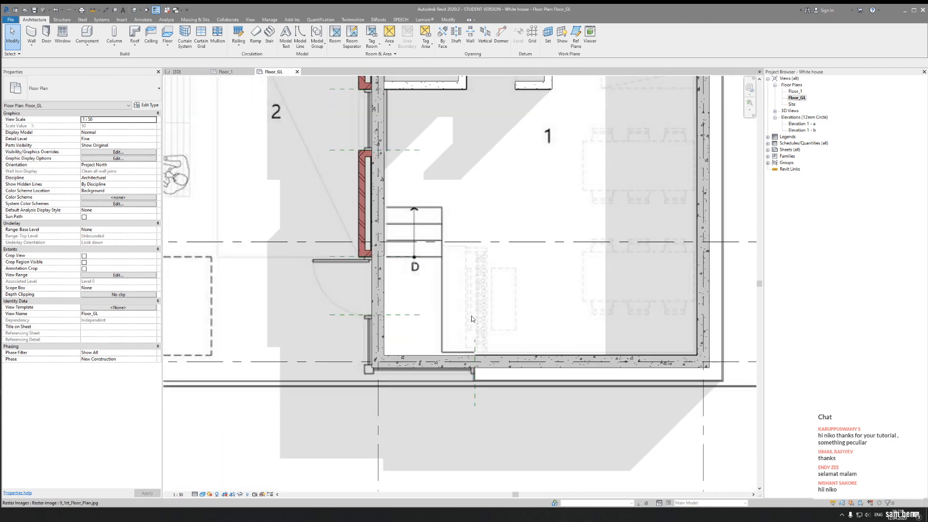
middle_drag(472, 319, 553, 304)
click(181, 72)
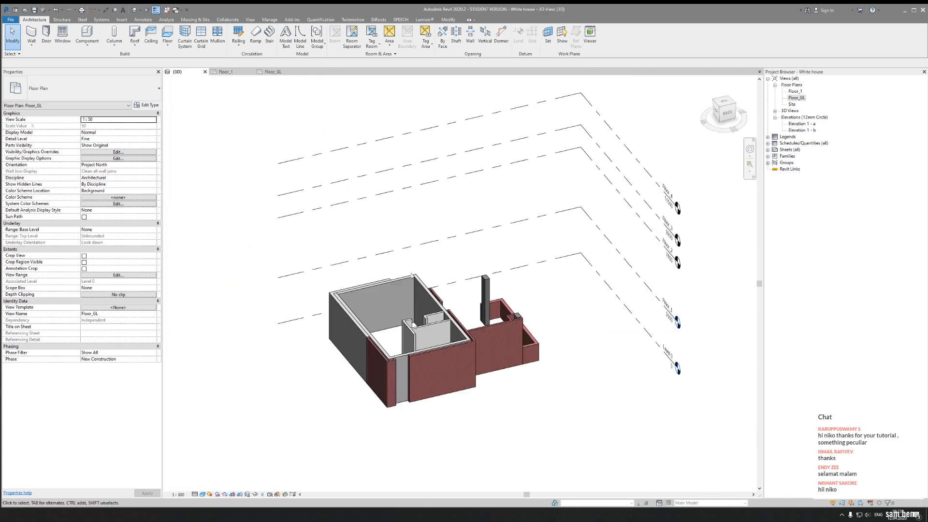
scroll(482, 388, up, 5)
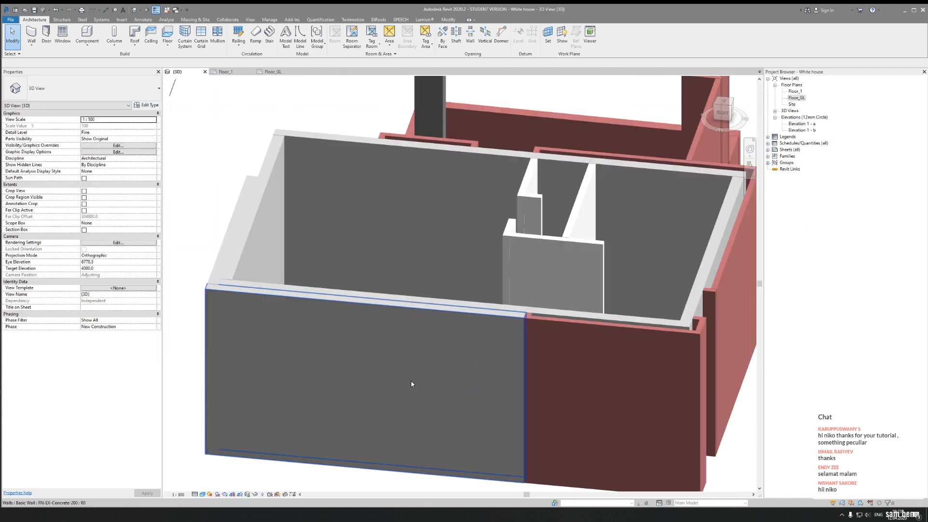
shift+middle_drag(344, 384, 480, 384)
scroll(395, 328, down, 3)
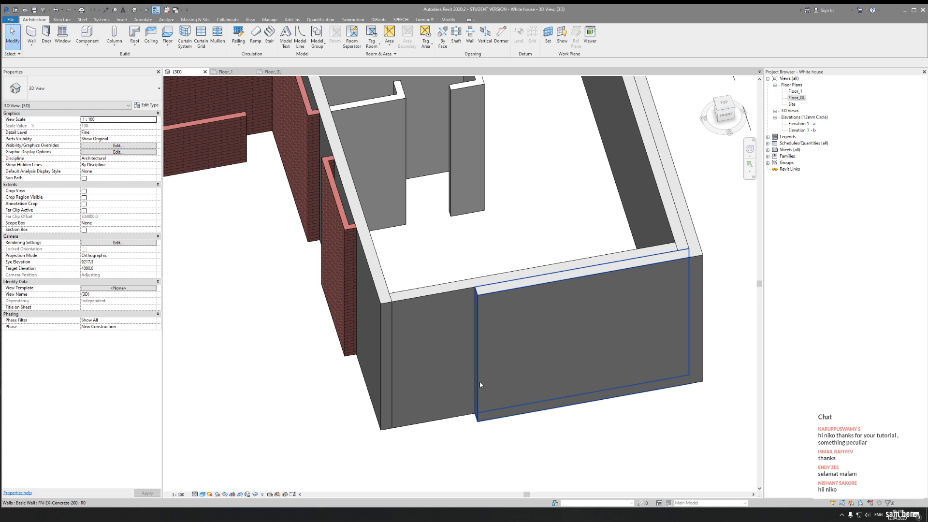
Return to the Floor_GL plan and start a floor boundary sketch for the atelier in room 1
click(226, 72)
click(273, 72)
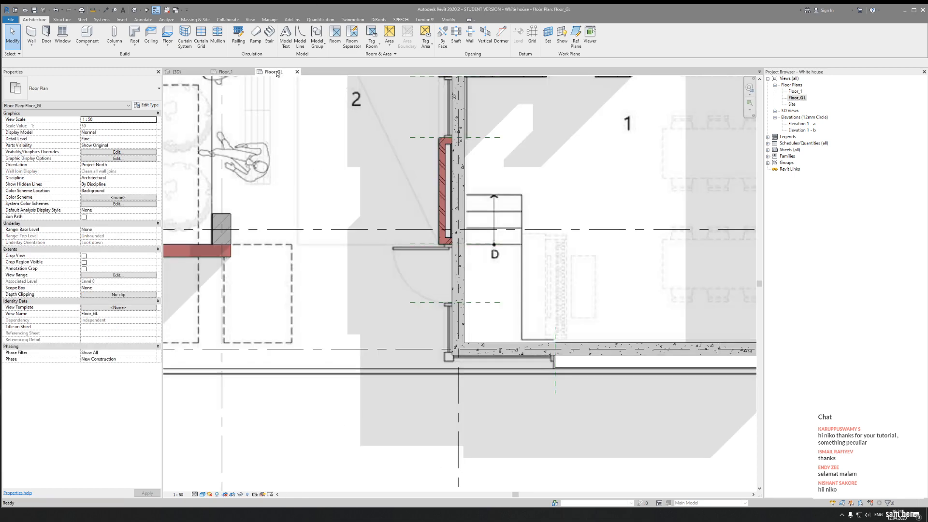
scroll(345, 253, down, 5)
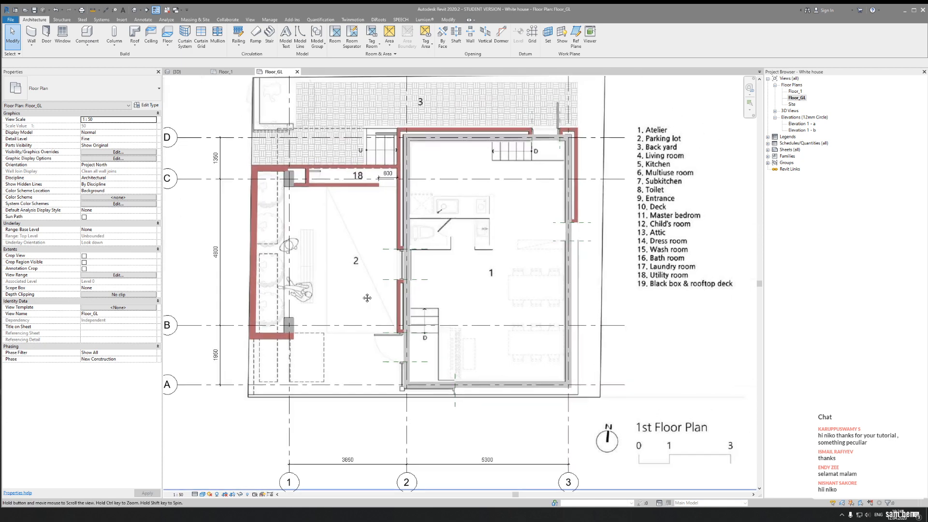
scroll(358, 289, up, 4)
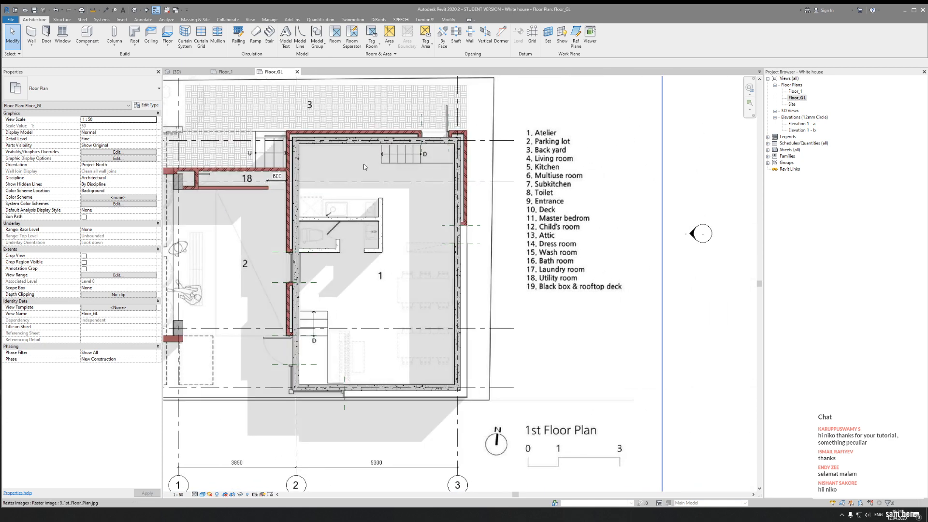
click(168, 33)
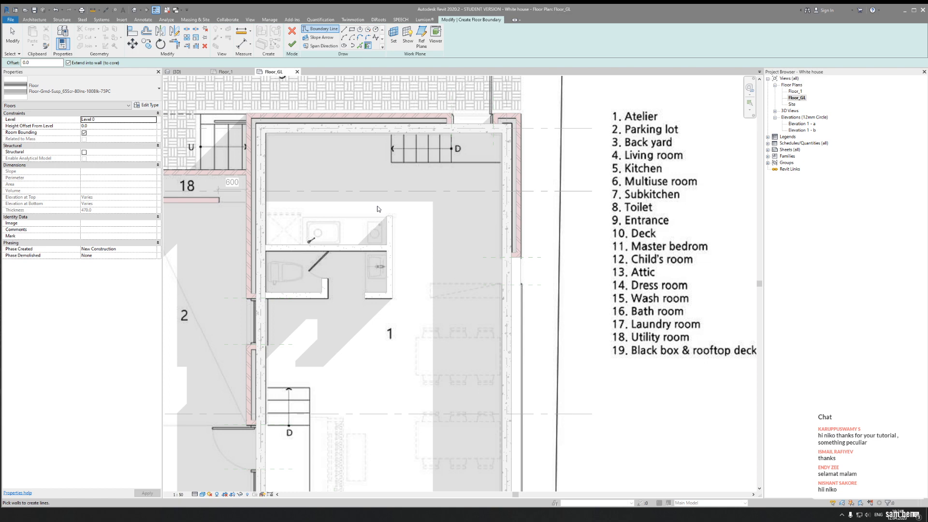
scroll(378, 209, down, 3)
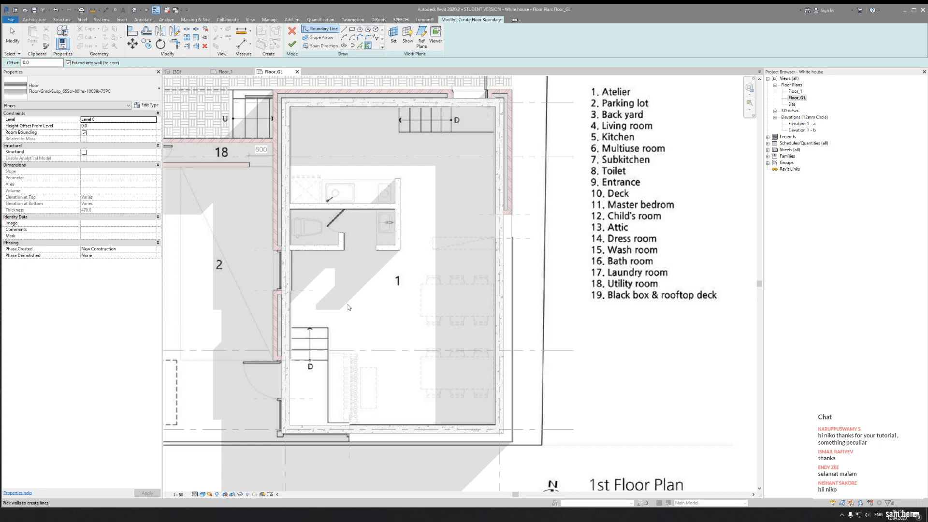
middle_drag(349, 307, 365, 334)
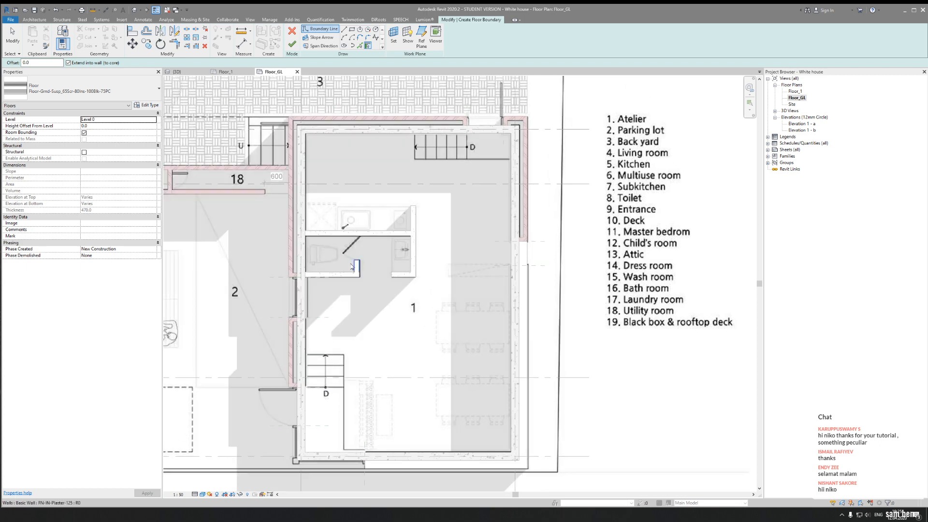
Choose the floor type Floor-Grnd-Bearing_65Scr-90Ins-125Conc-50SBld-150Hcore and duplicate it as ST-IN-Concrete-300
click(76, 95)
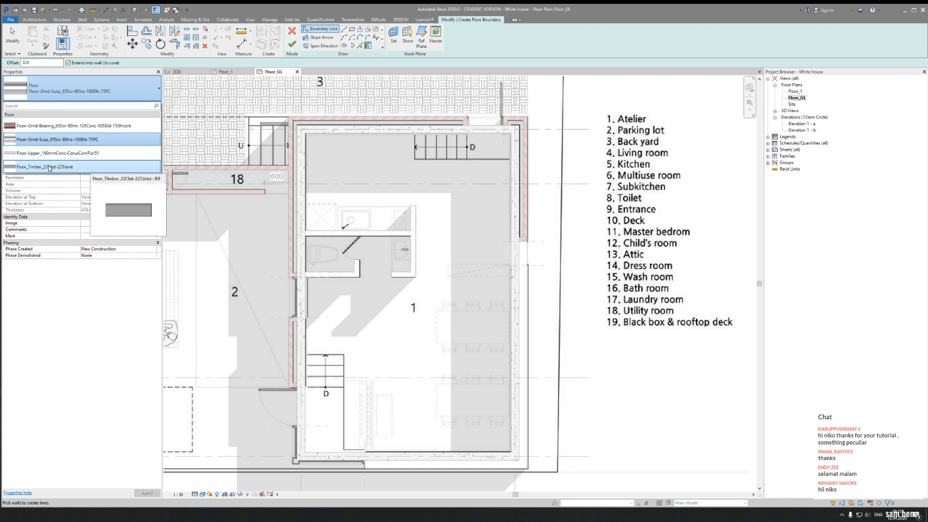
mouse_move(89, 156)
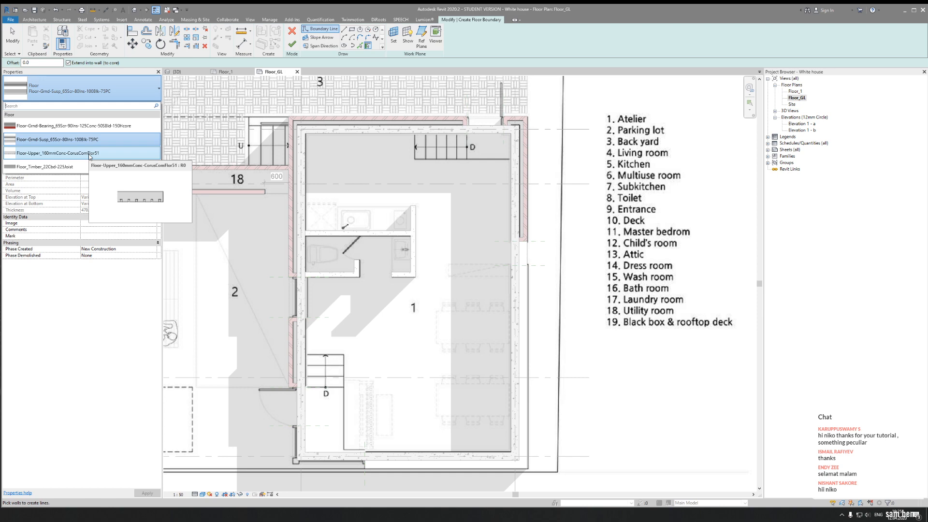
click(69, 127)
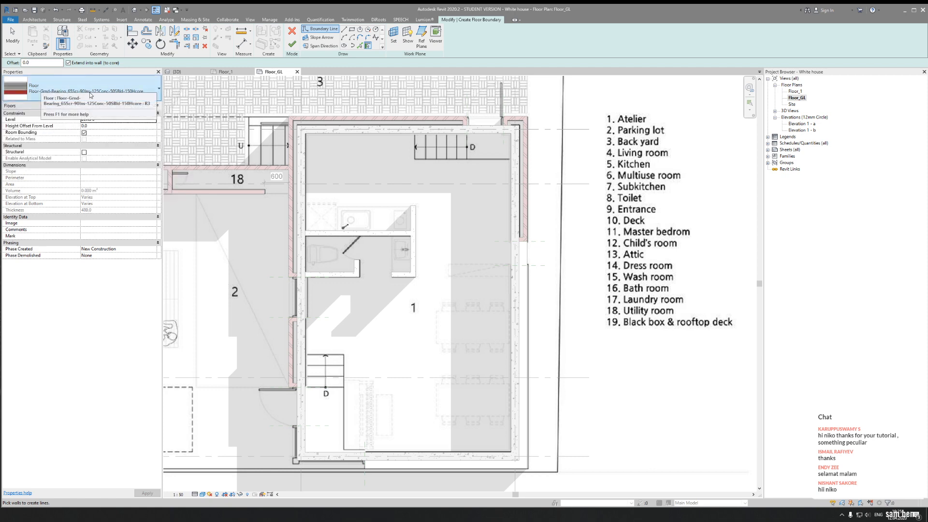
click(149, 105)
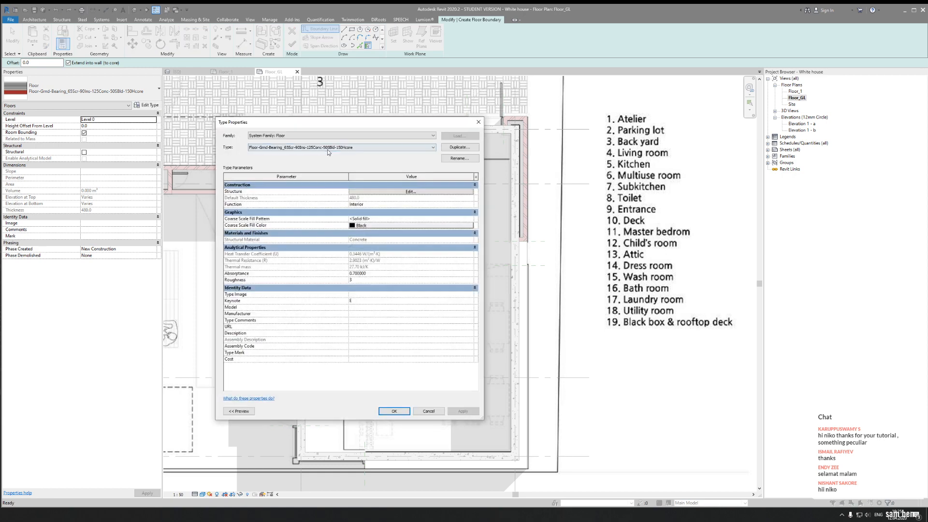
click(459, 147)
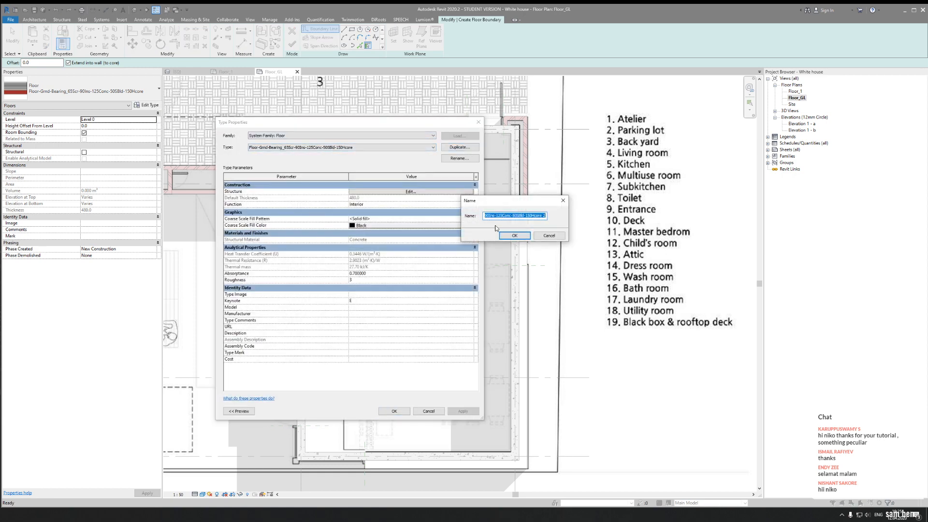
key(BackSpace)
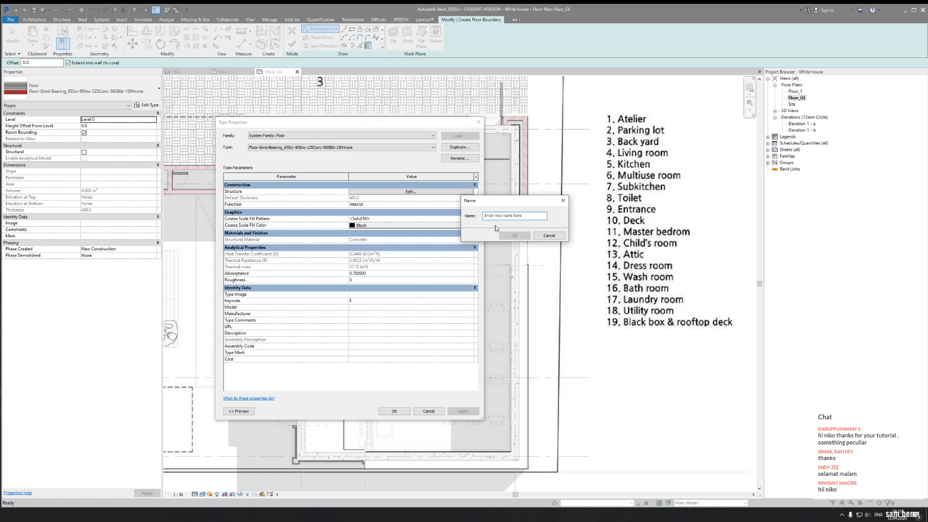
text(ST)
text(Concrete-300)
click(515, 235)
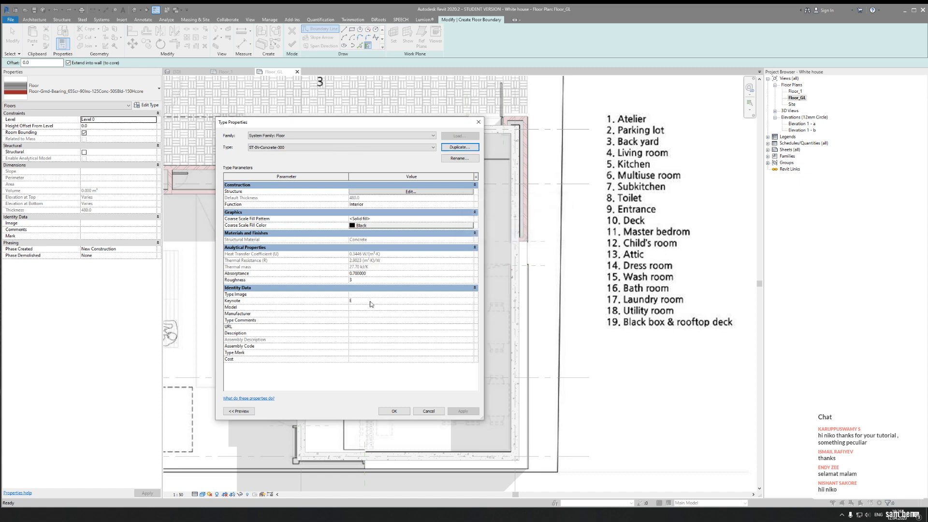
Delete all finish, membrane, insulation and substrate layers from the ST-IN-Concrete-300 assembly, keeping only the concrete structure layer
click(413, 192)
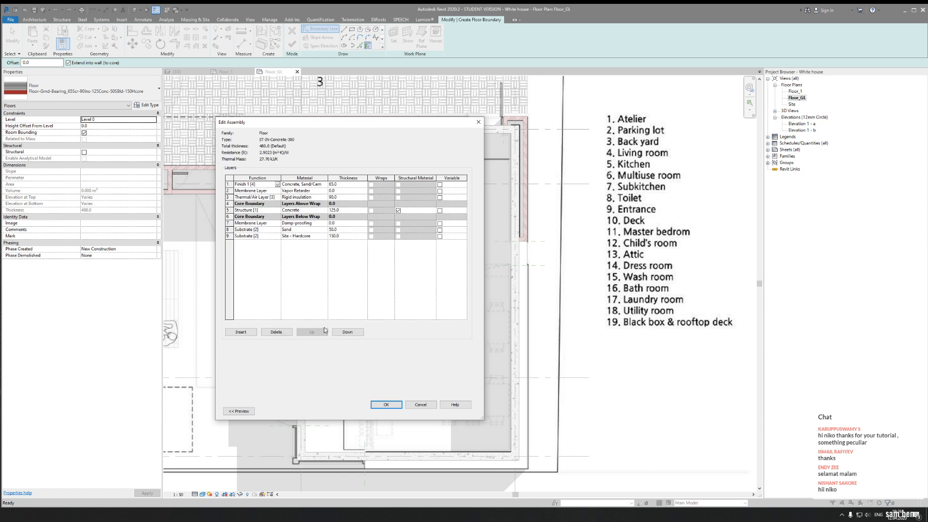
click(276, 332)
click(276, 331)
click(275, 332)
click(259, 204)
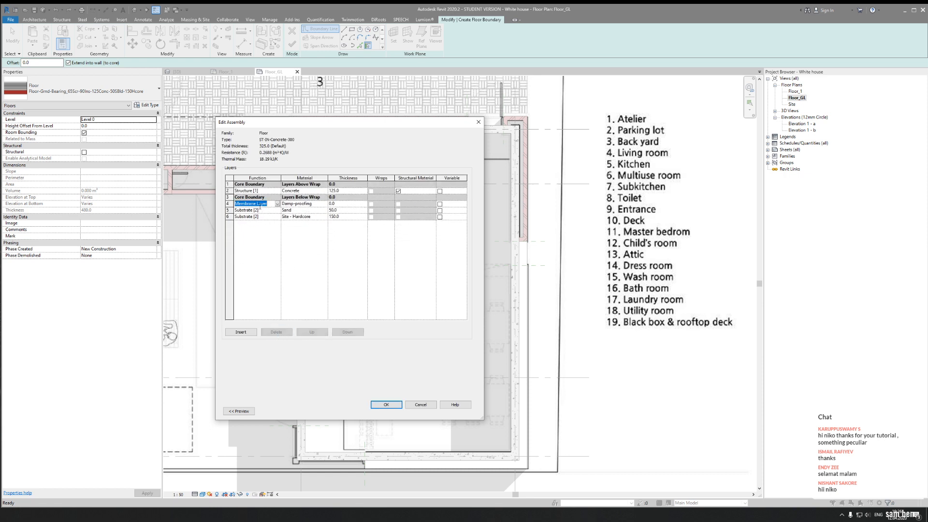
click(274, 333)
click(274, 332)
click(275, 333)
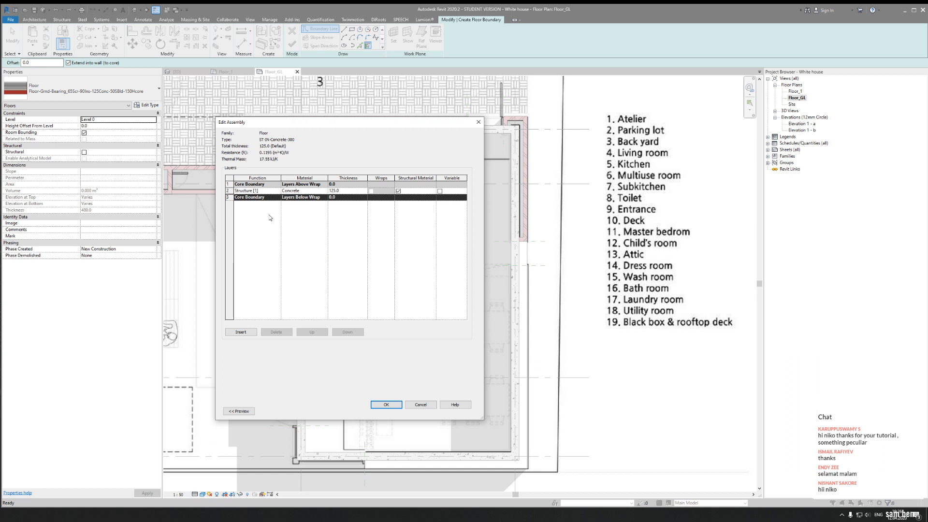
Duplicate the structure layer's Concrete material and rename the copy ST-IN-Floor-Concrete
click(319, 192)
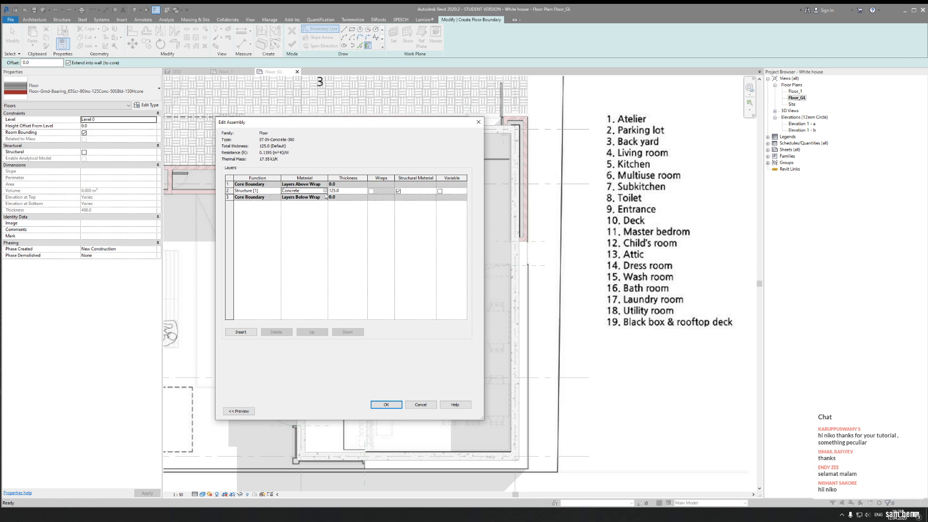
click(324, 192)
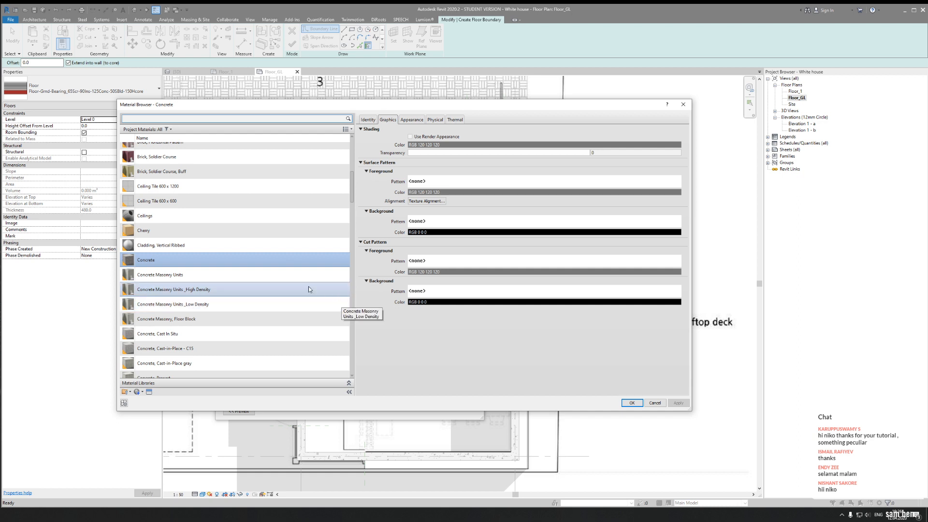
click(129, 392)
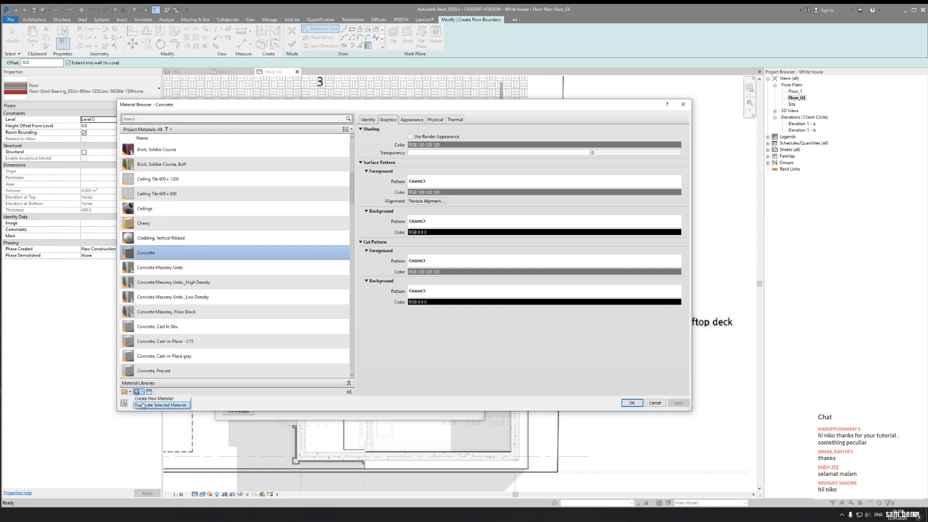
click(159, 406)
click(367, 119)
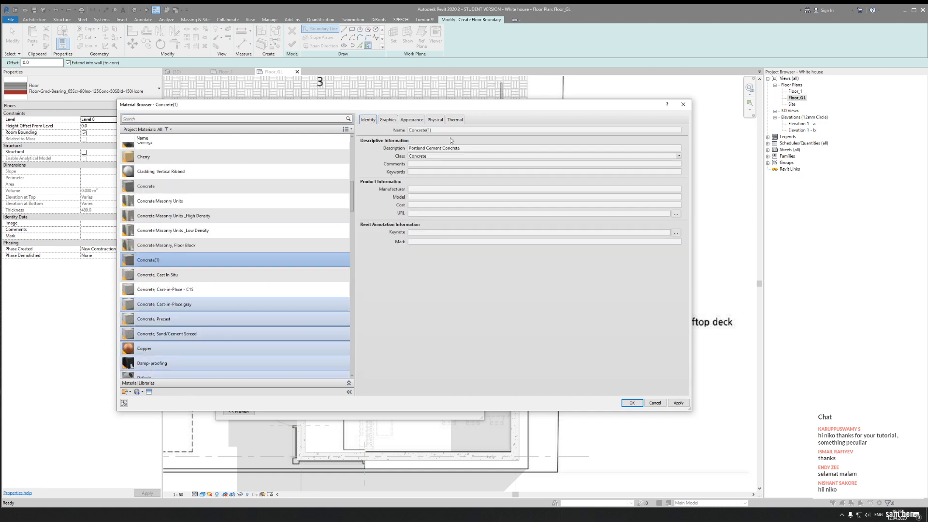
click(451, 131)
key(End)
key(BackSpace)
key(BackSpace)
key(BackSpace)
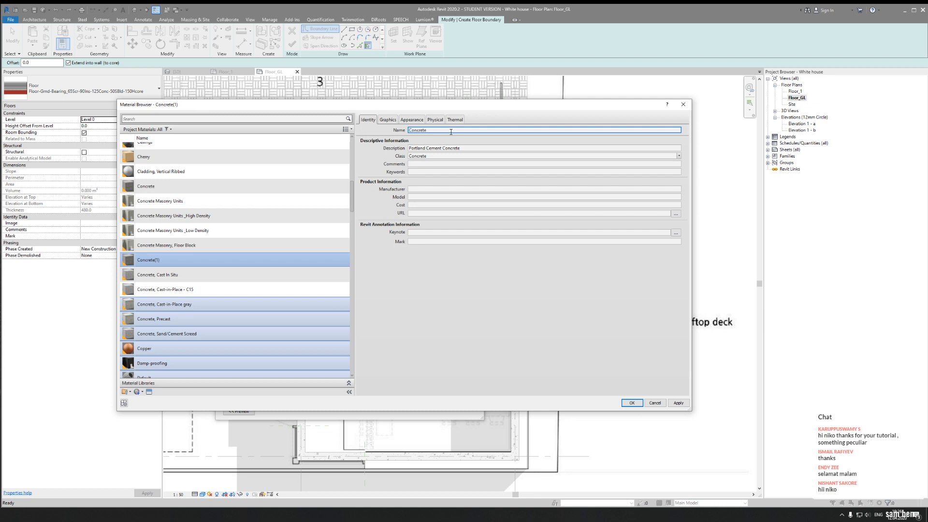
key(Home)
text(ST-IN-Floor-)
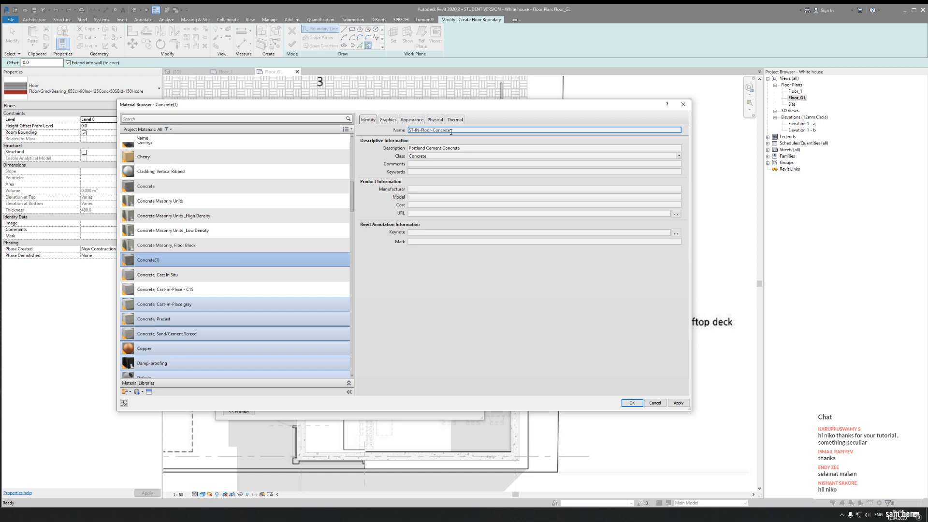
Check the new material's appearance and set its cut foreground pattern to Concrete
click(388, 119)
click(405, 121)
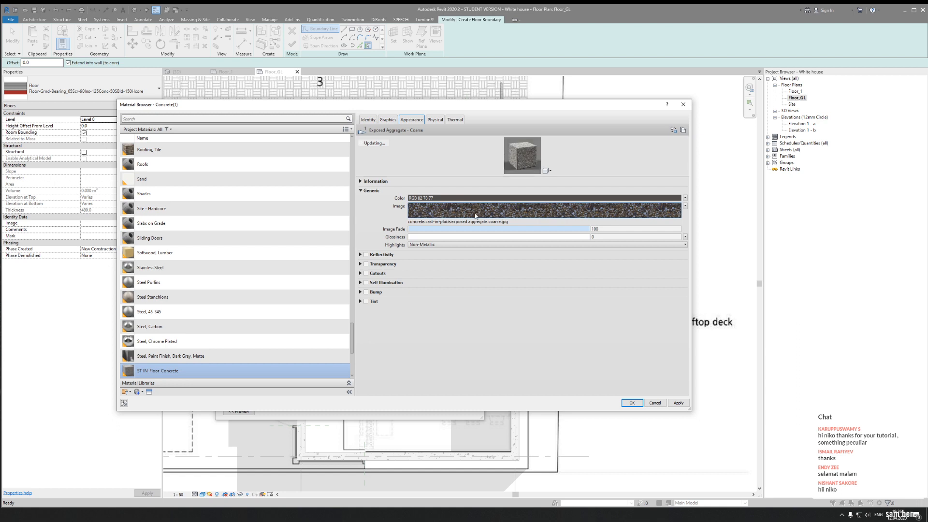
mouse_move(476, 216)
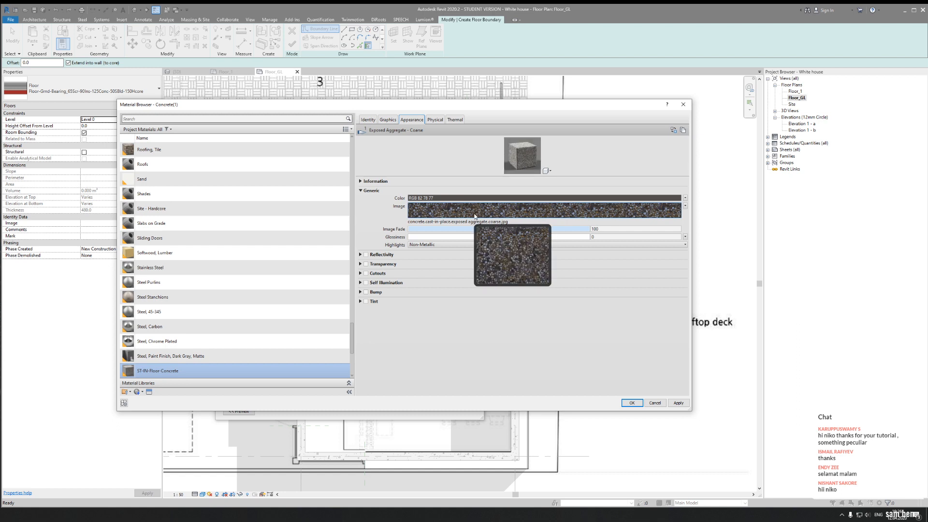
click(388, 121)
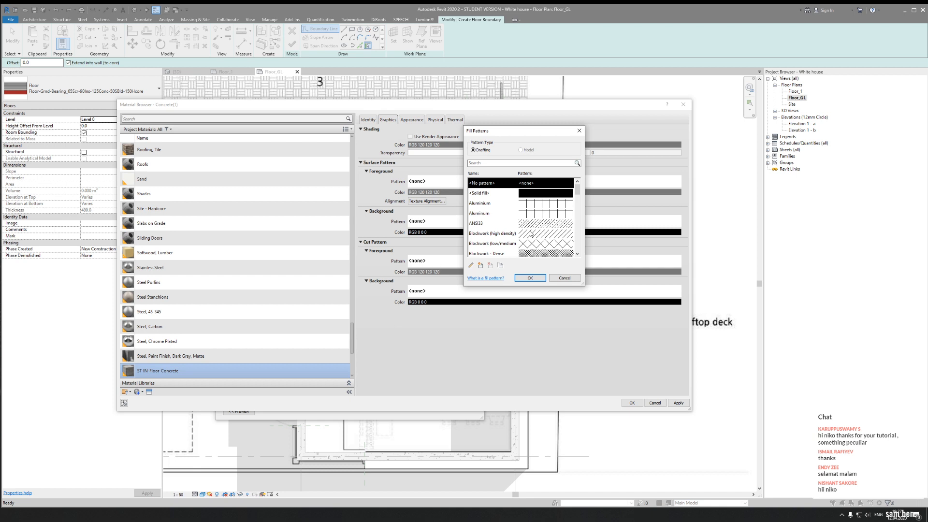
scroll(533, 229, down, 8)
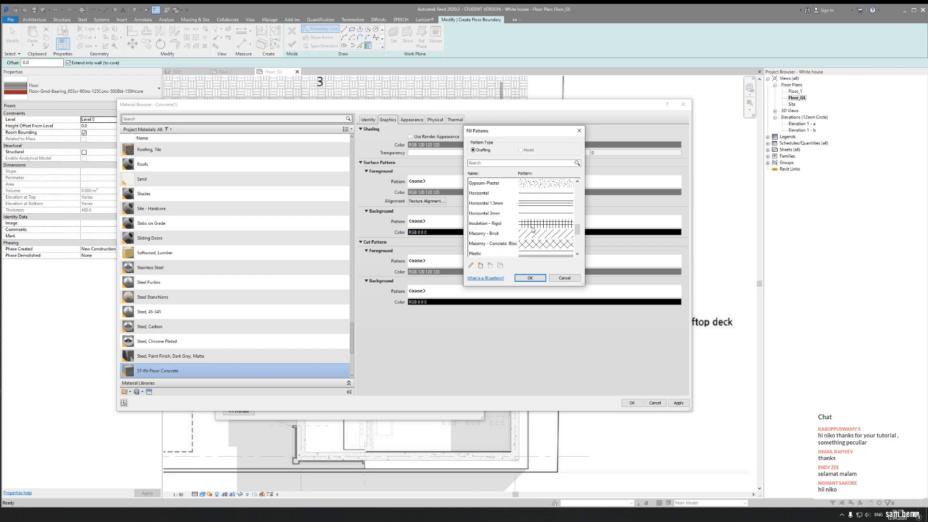
scroll(533, 229, up, 2)
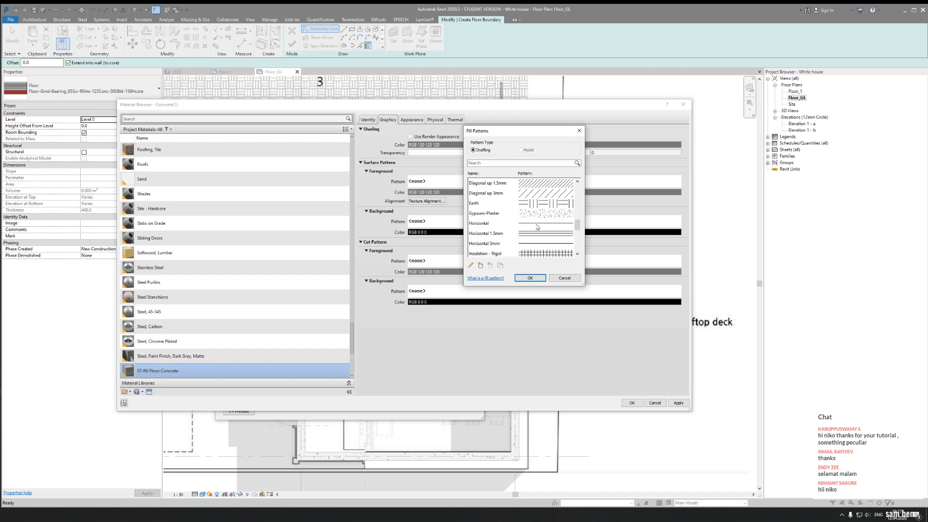
drag(580, 226, 581, 197)
click(529, 225)
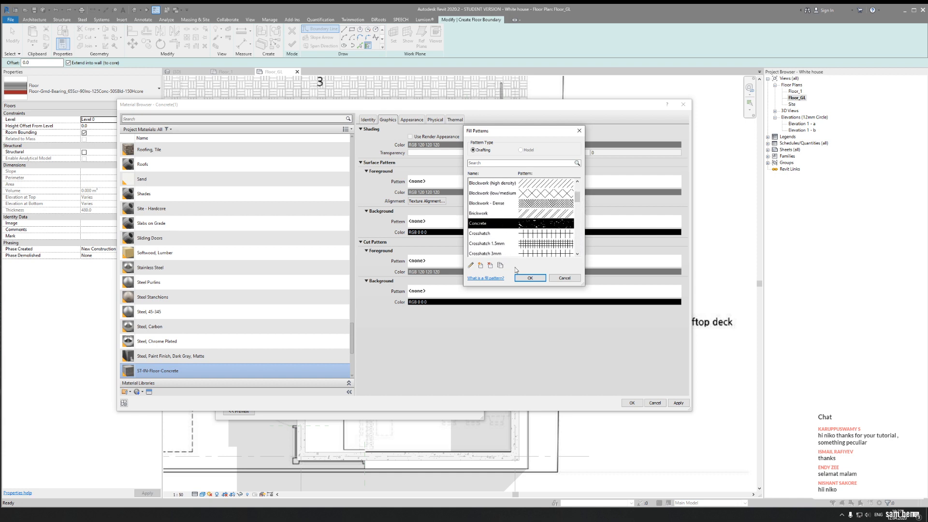
click(530, 278)
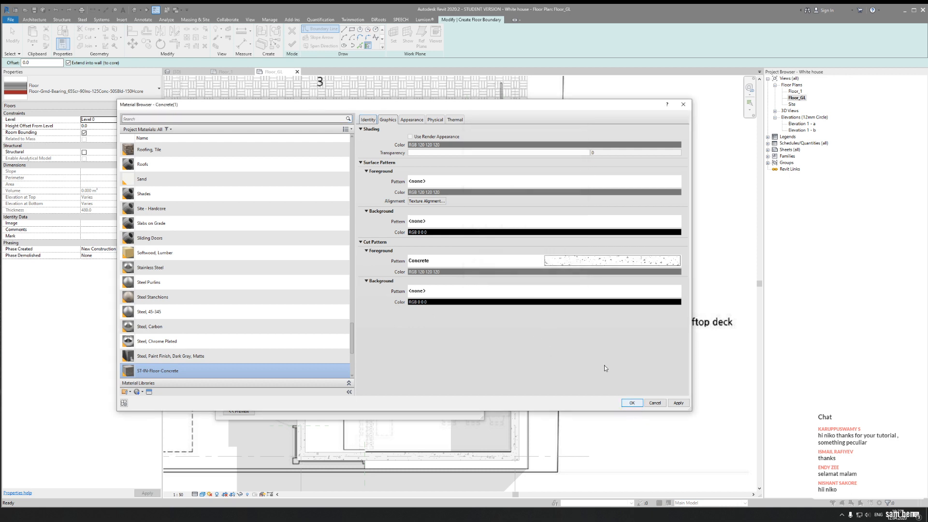
Set the material's cut background to a solid fill in RGB 190 190 190 and accept the floor type changes
click(572, 290)
click(508, 195)
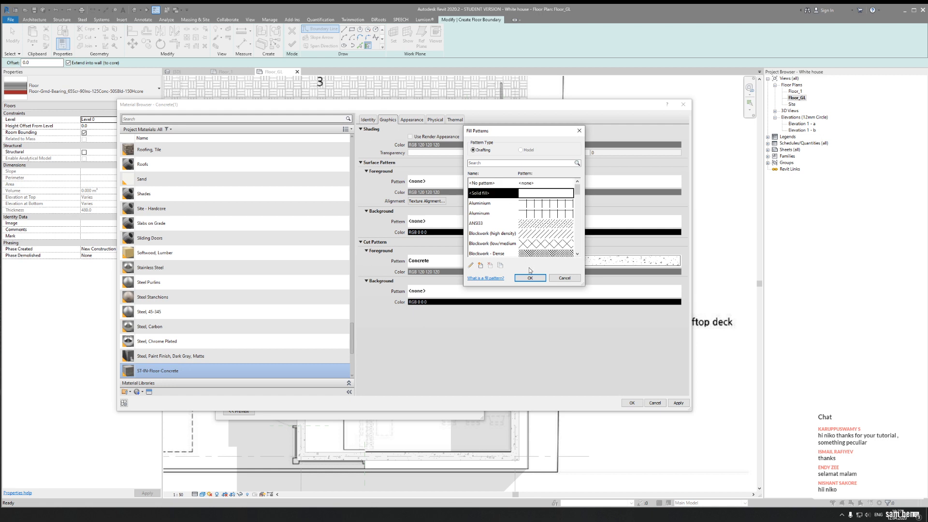
click(530, 277)
click(515, 304)
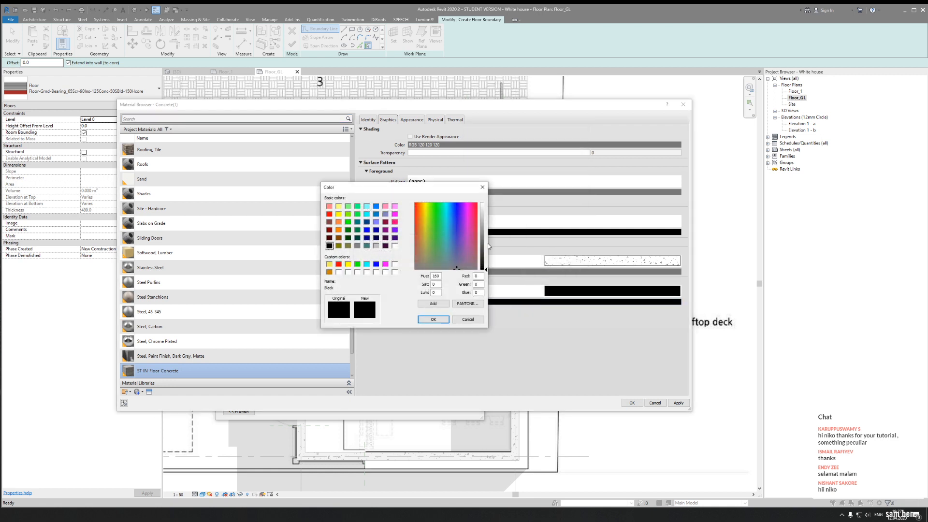
drag(487, 243, 486, 220)
click(435, 320)
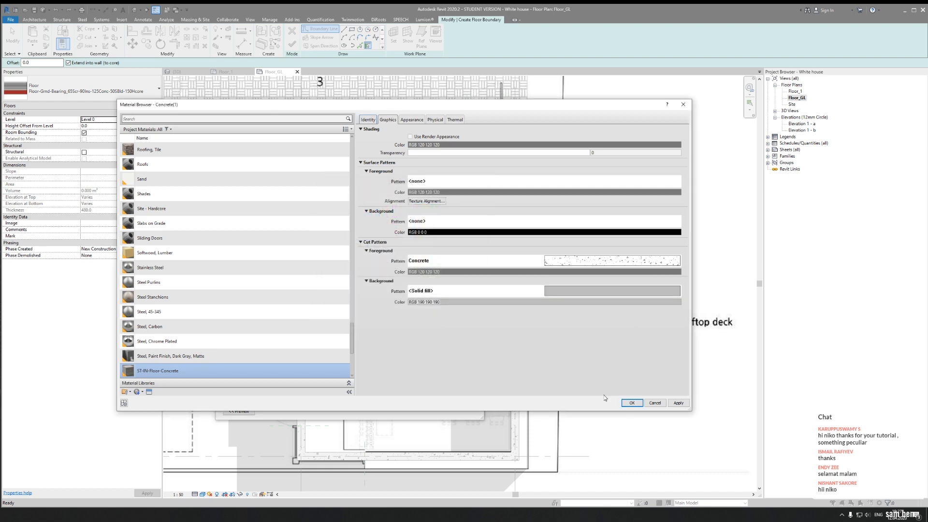
click(631, 403)
click(387, 405)
click(420, 413)
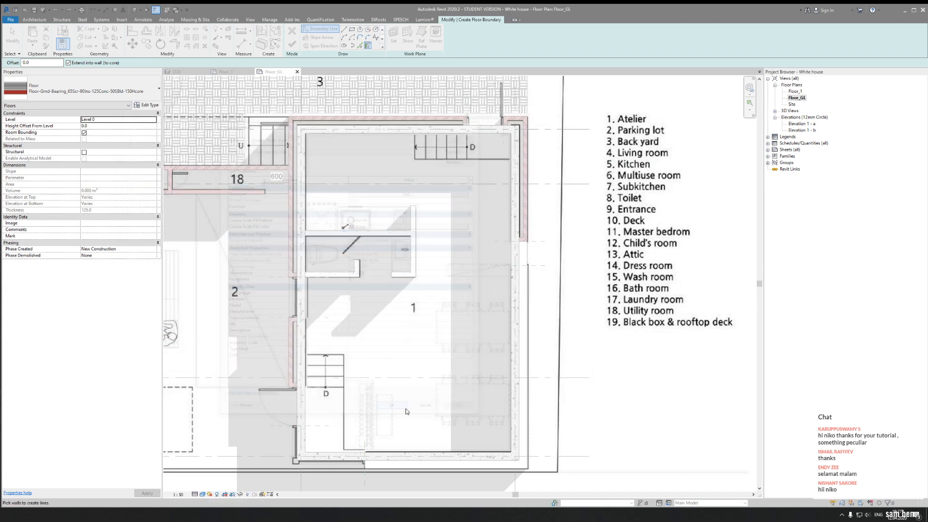
Pick the inner faces of the atelier's west and north concrete walls as floor boundary lines
middle_drag(420, 335, 382, 332)
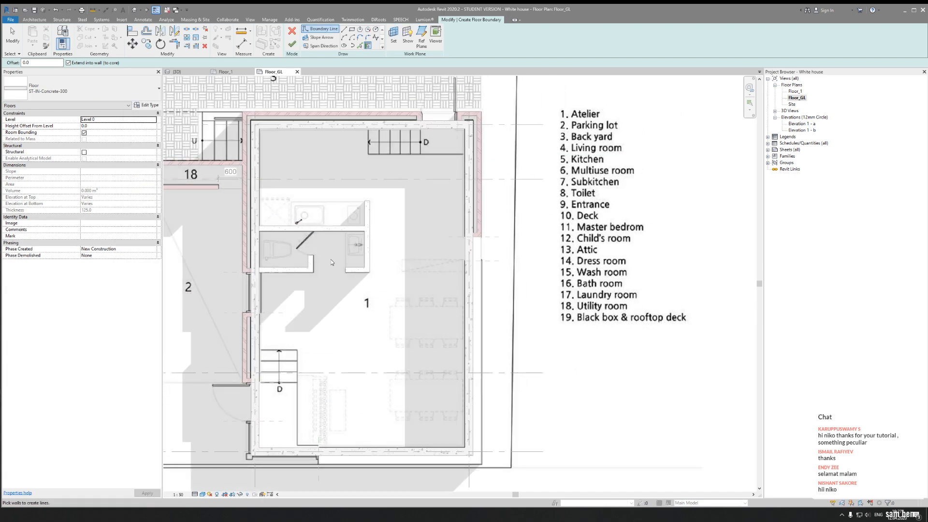
click(360, 46)
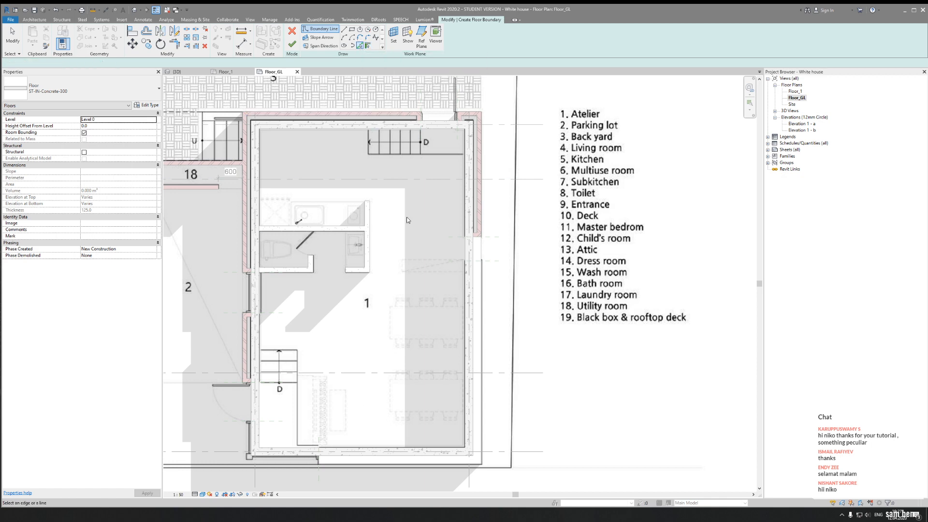
middle_drag(356, 273, 390, 267)
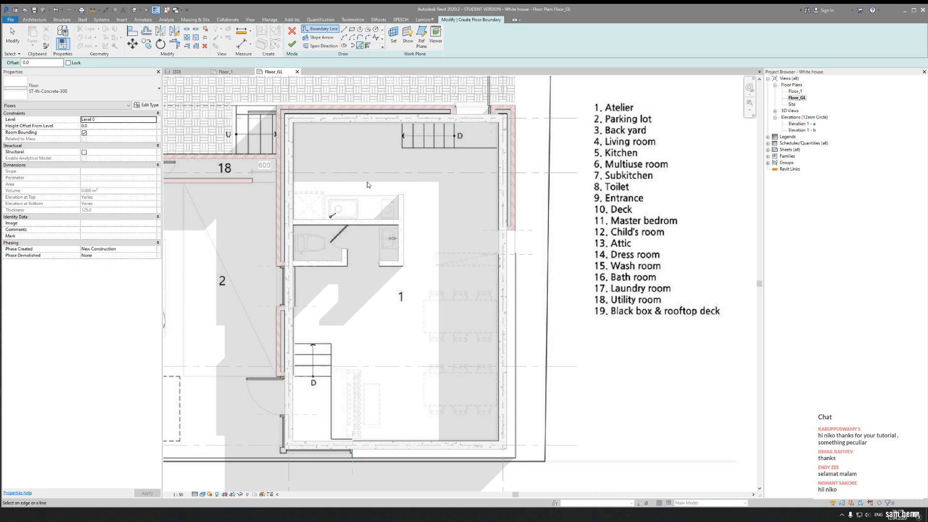
scroll(299, 145, up, 4)
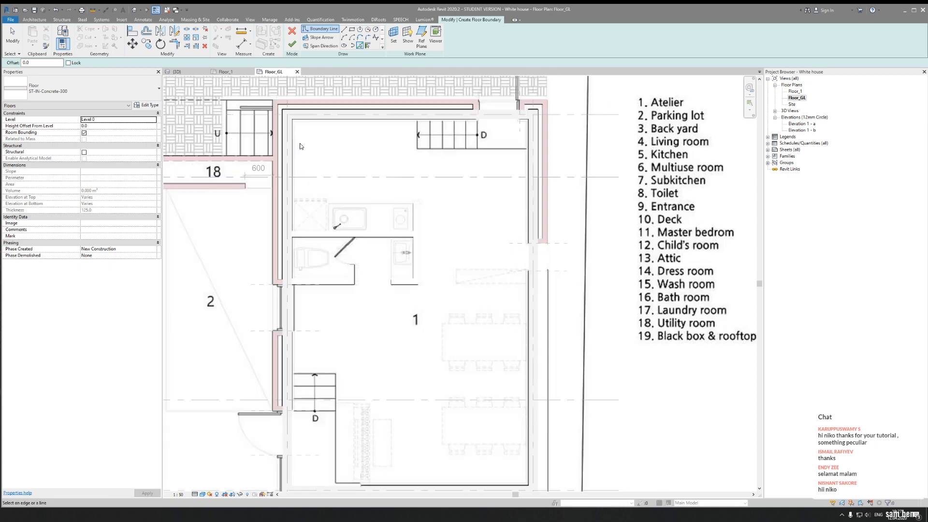
middle_drag(301, 149, 311, 162)
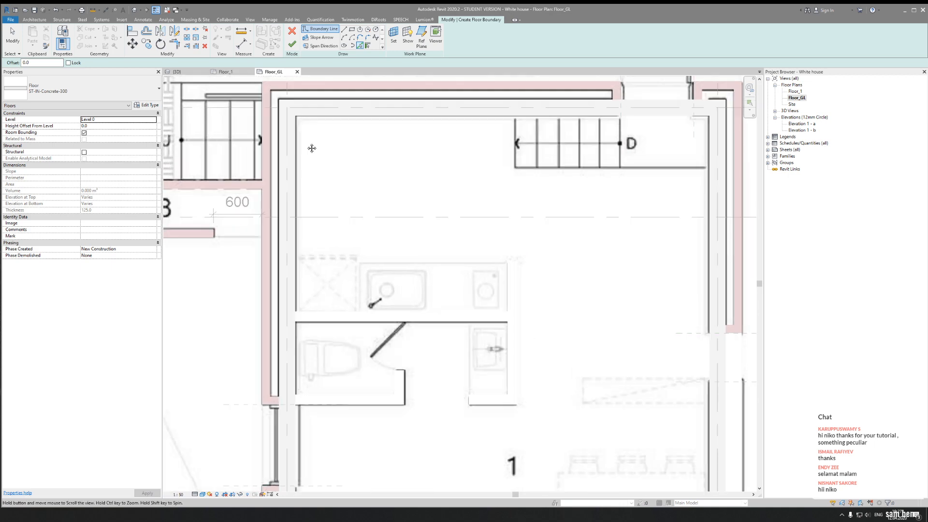
scroll(302, 155, up, 2)
click(295, 166)
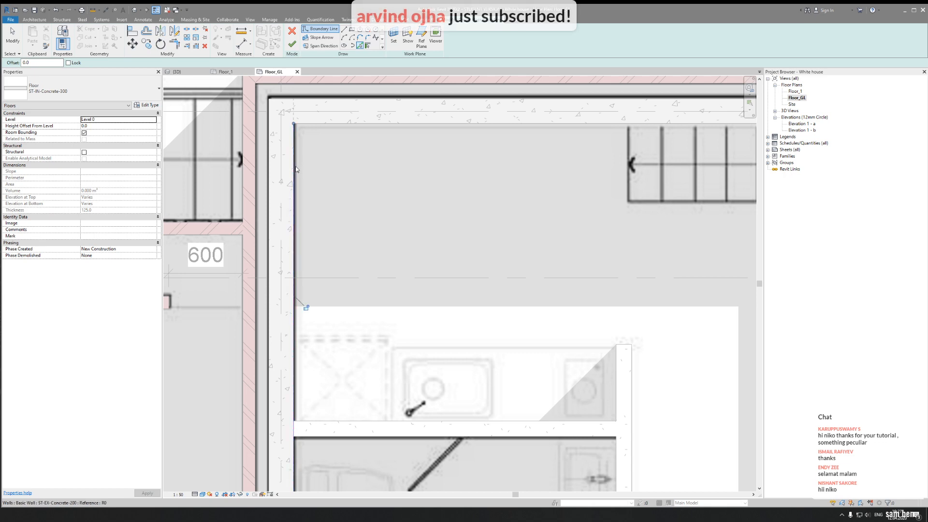
click(341, 124)
Pick the inner faces of the atelier's east and south concrete walls as the remaining floor boundary lines
scroll(341, 123, down, 2)
middle_drag(620, 253, 387, 196)
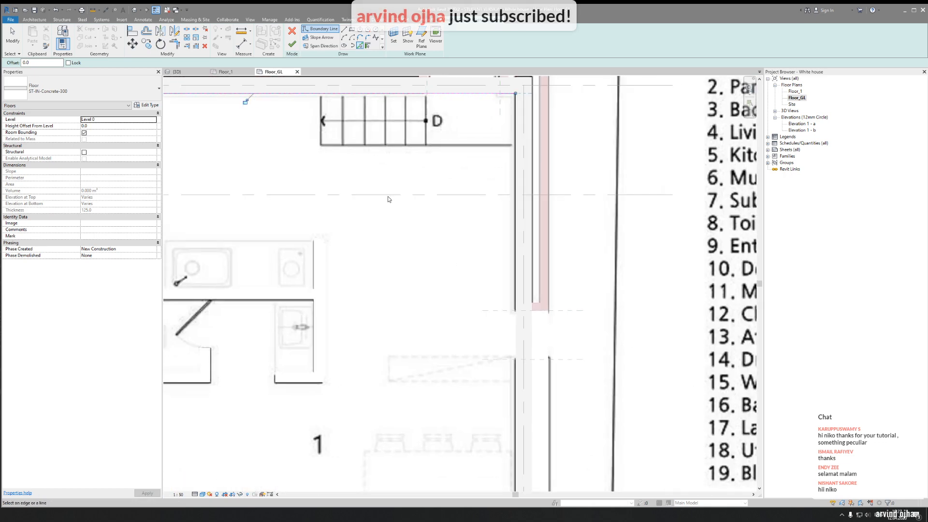
click(513, 164)
middle_drag(522, 304, 530, 129)
middle_drag(495, 314, 502, 169)
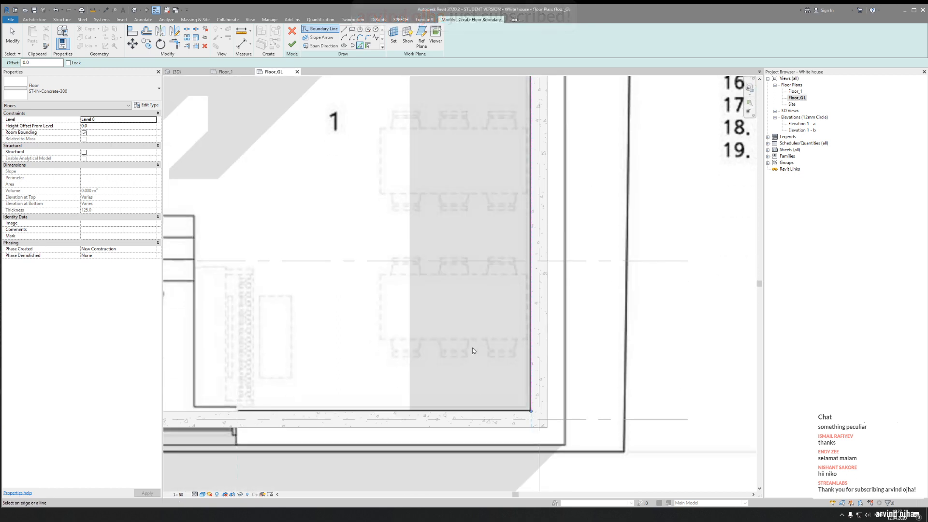
click(476, 411)
middle_drag(319, 320, 485, 312)
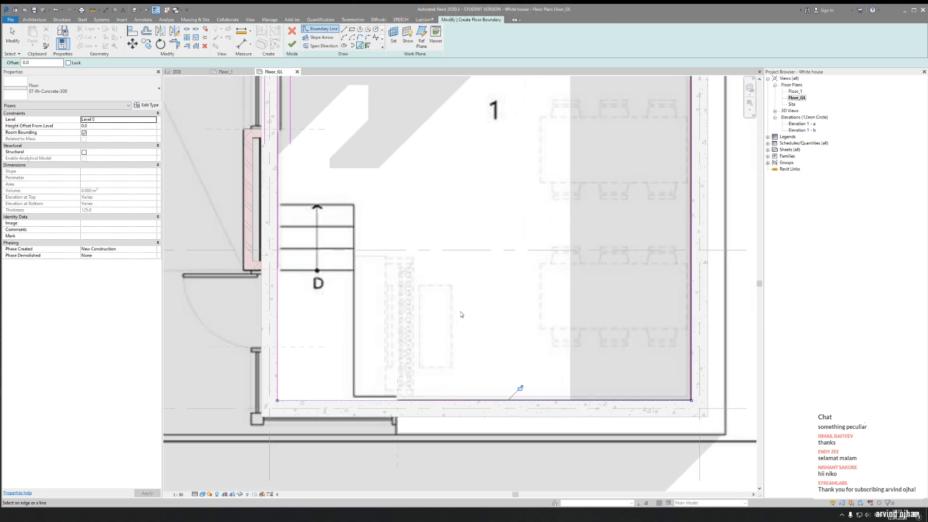
key(Escape)
key(Escape)
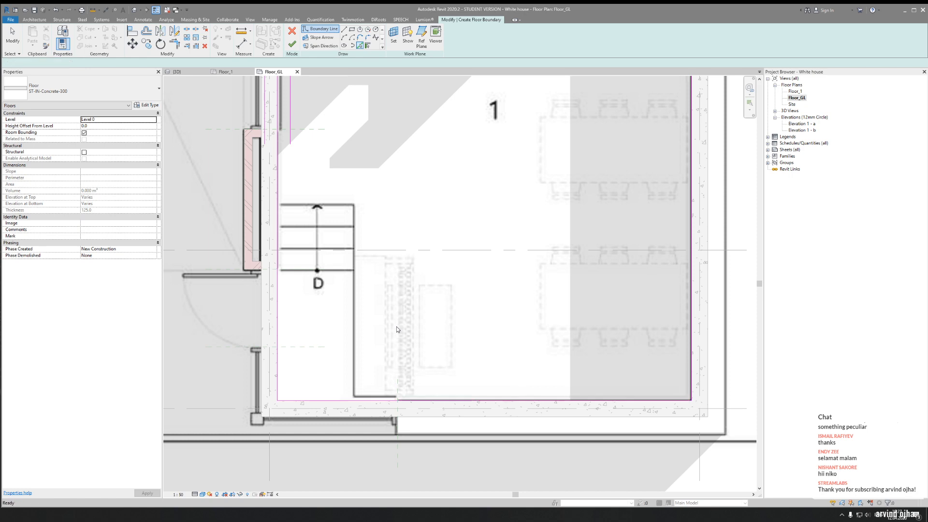
Check the closed boundary loop around the atelier and finish the floor sketch
scroll(397, 329, down, 3)
middle_drag(420, 261, 411, 474)
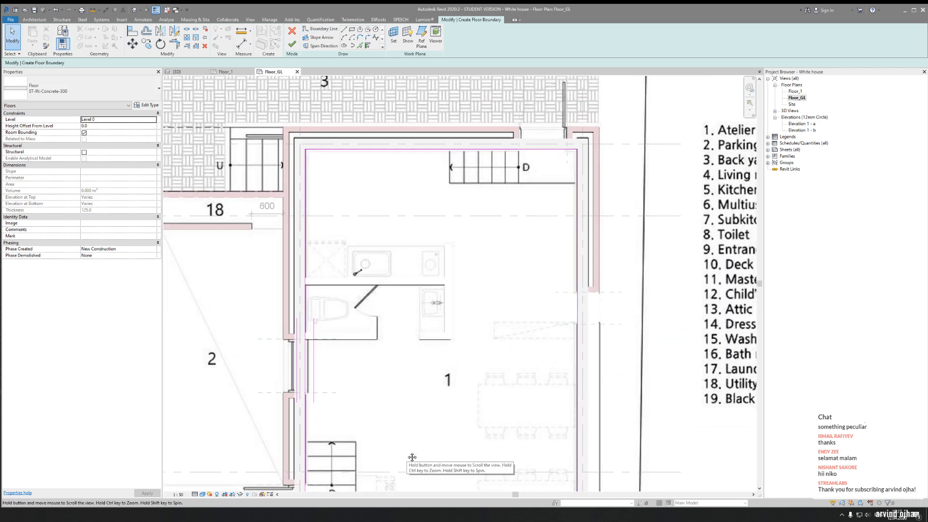
middle_drag(408, 428, 404, 292)
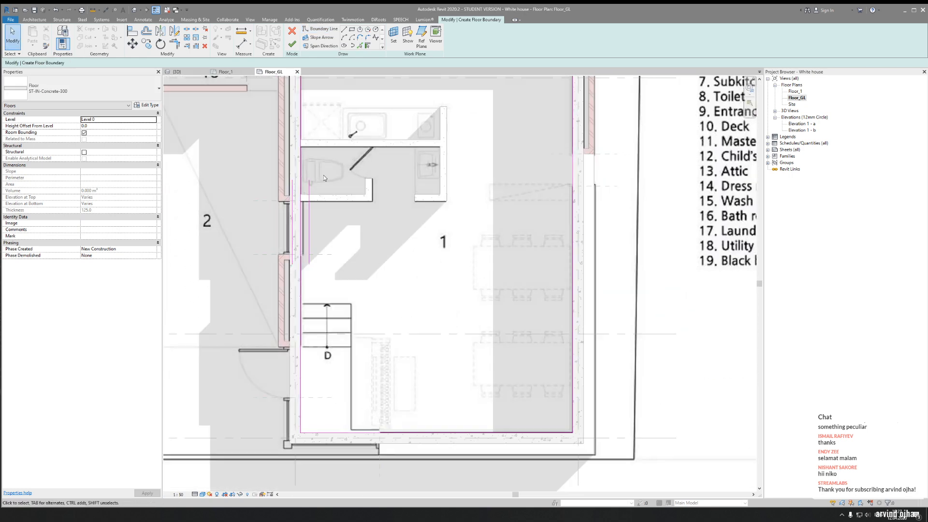
click(293, 48)
click(435, 300)
scroll(445, 320, down, 2)
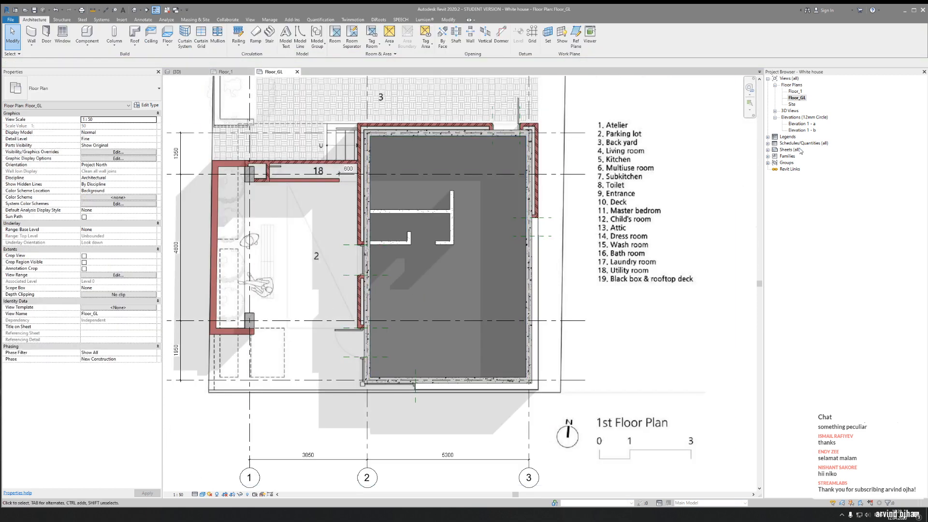
Open the Elevation 1 - b view and measure the thickness of the atelier's ground slab on the Section - 3 image
double_click(806, 130)
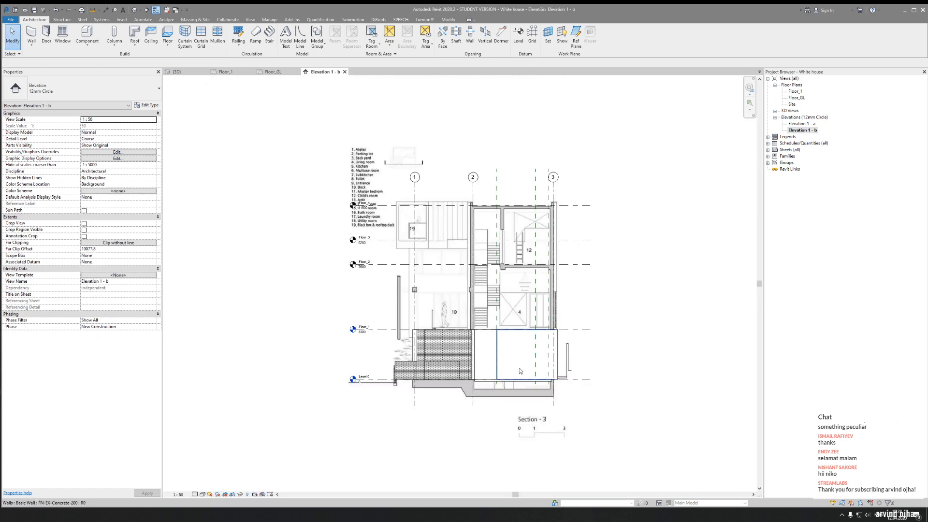
scroll(494, 389, up, 5)
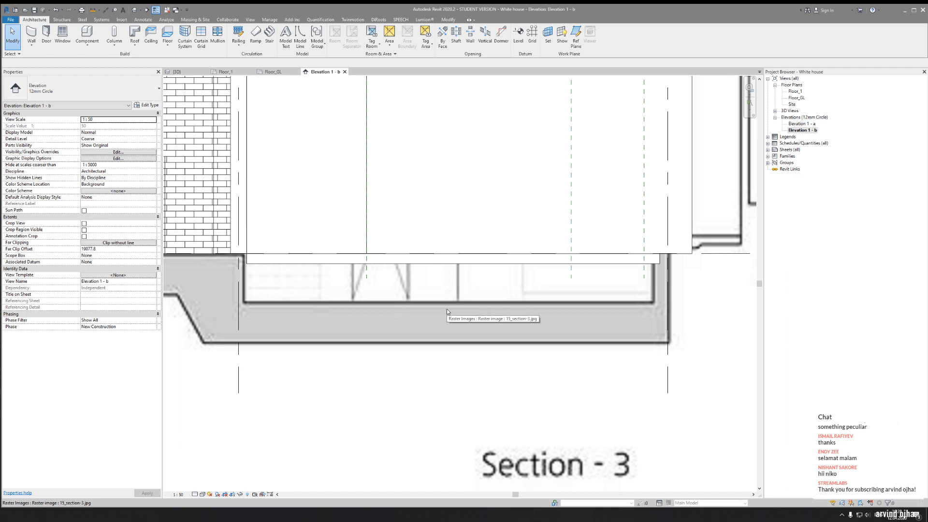
middle_drag(583, 311, 524, 294)
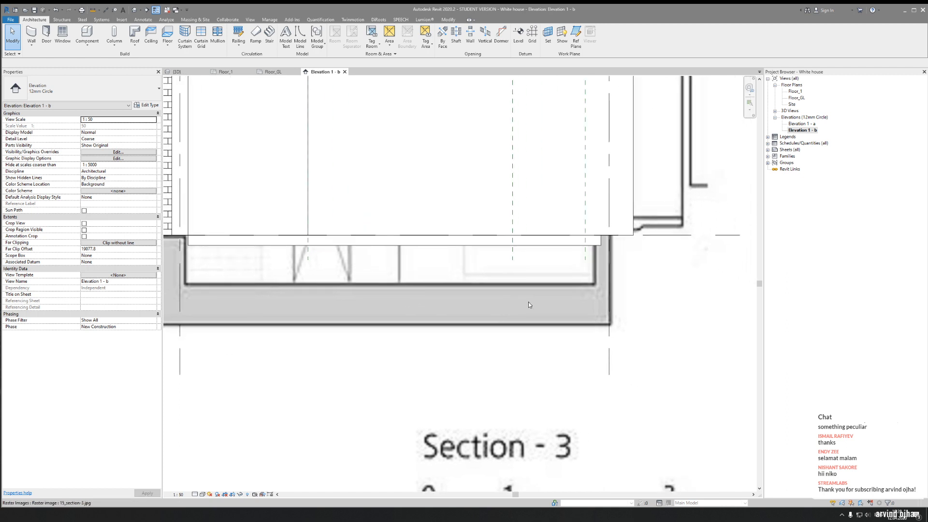
scroll(525, 295, down, 2)
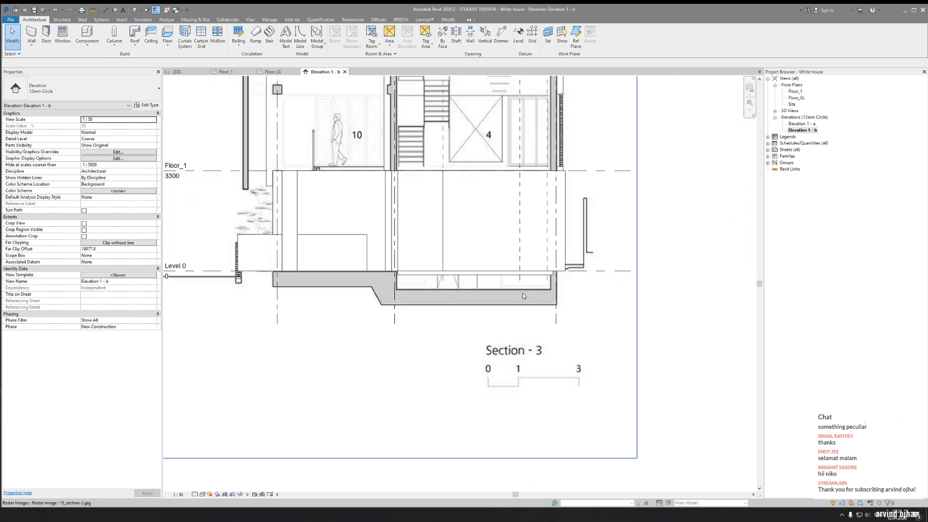
scroll(522, 292, up, 2)
scroll(521, 292, up, 1)
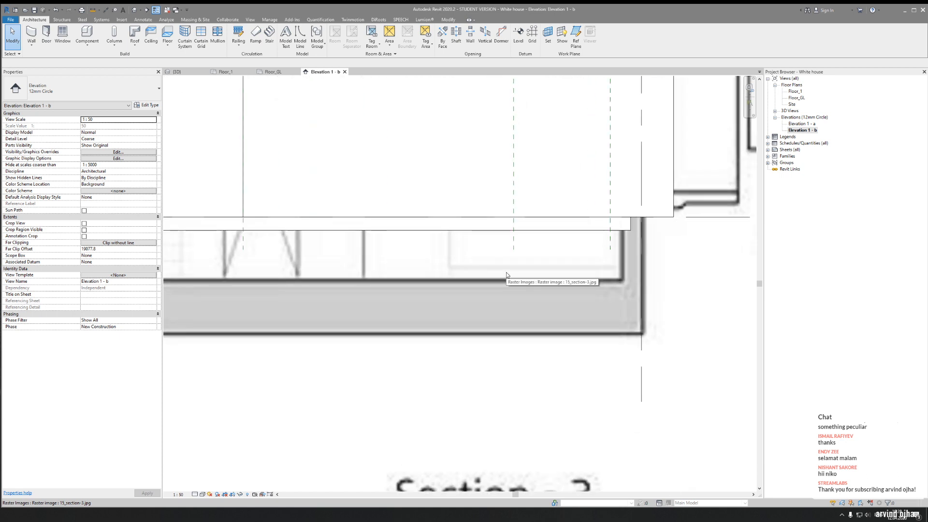
click(93, 10)
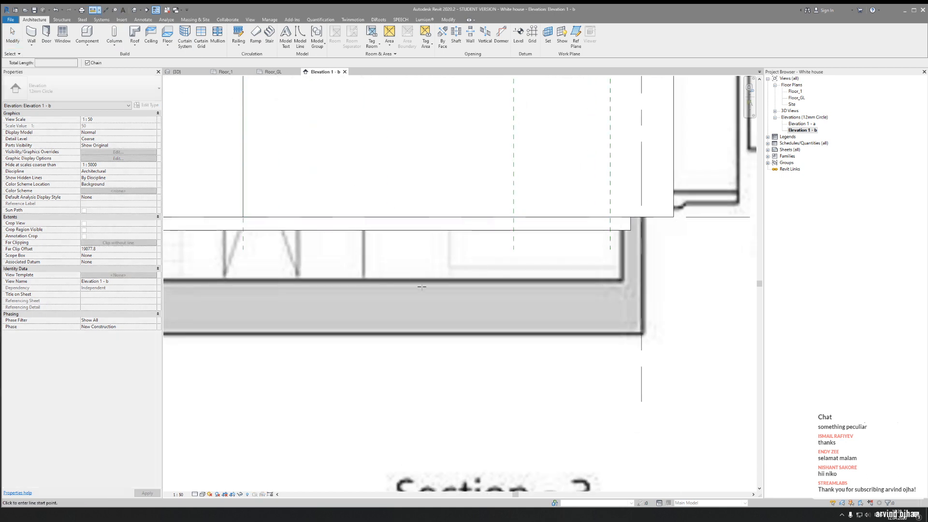
click(421, 281)
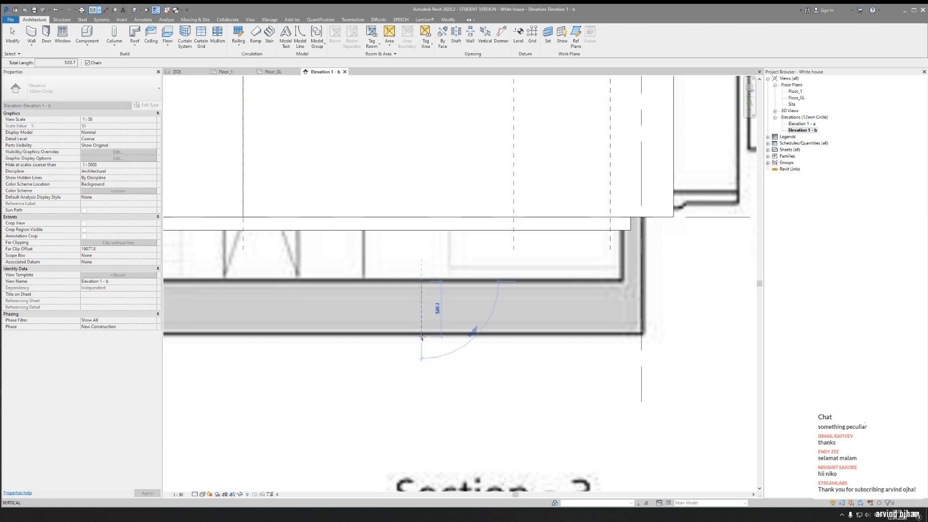
key(Escape)
key(Escape)
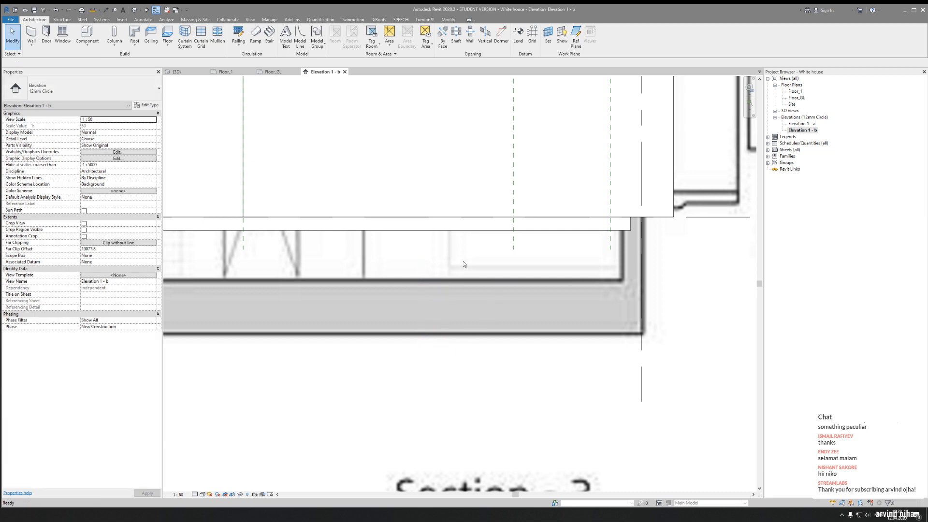
Duplicate the atelier floor's type as ST-IN-Concrete-500 and set its structure layer thickness to 500
scroll(464, 261, down, 3)
click(506, 247)
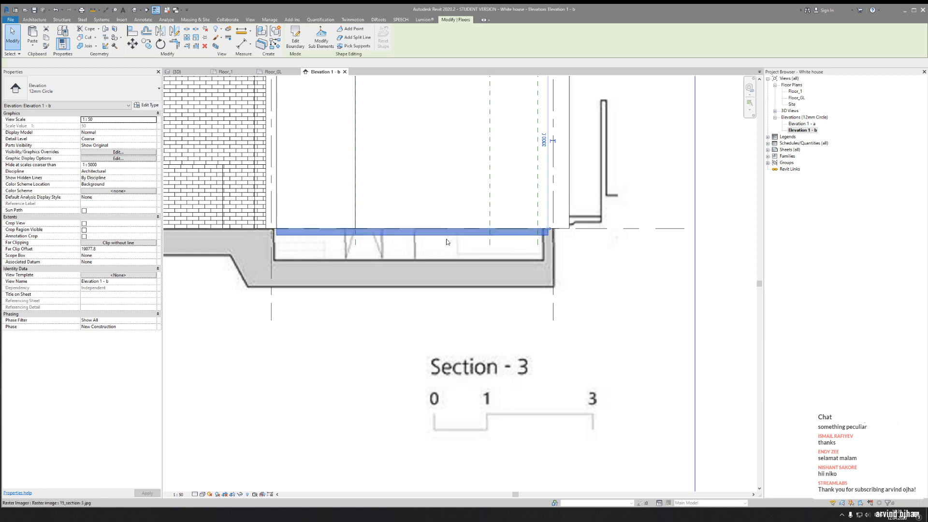
click(148, 105)
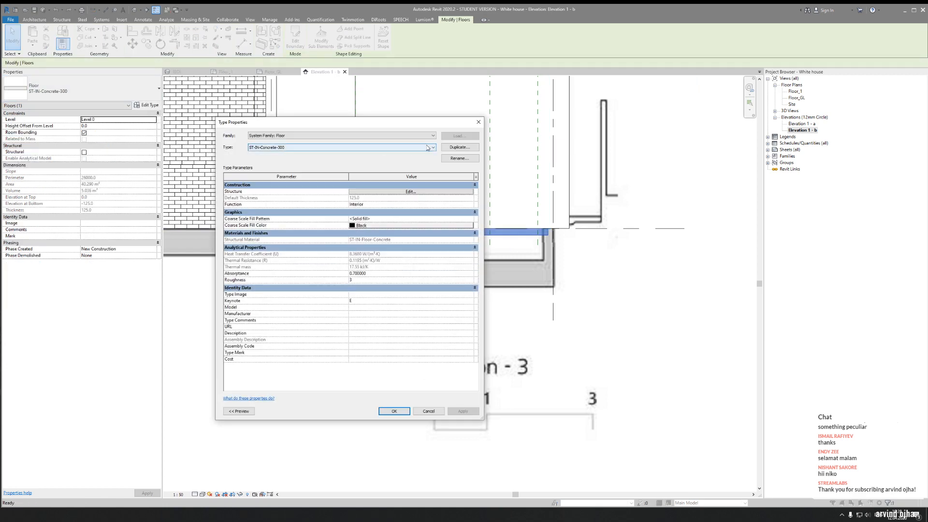
click(455, 148)
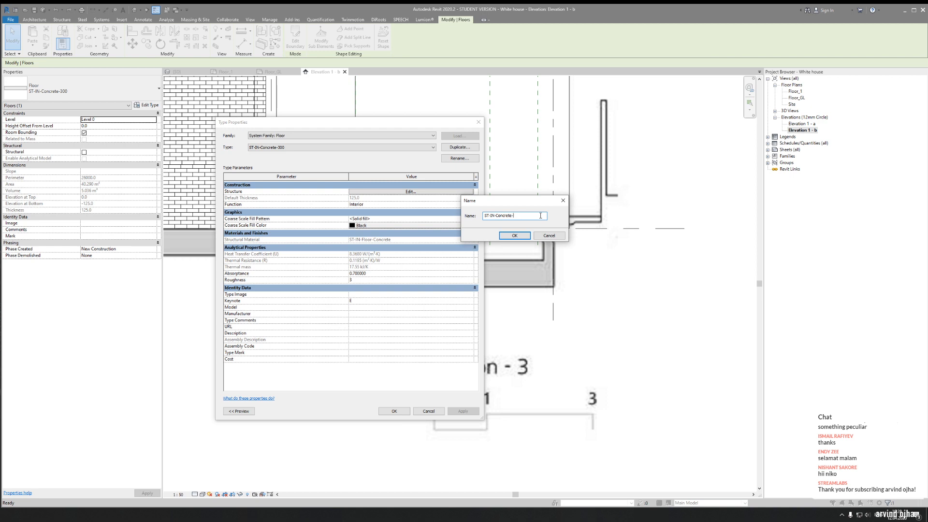
click(519, 234)
click(415, 192)
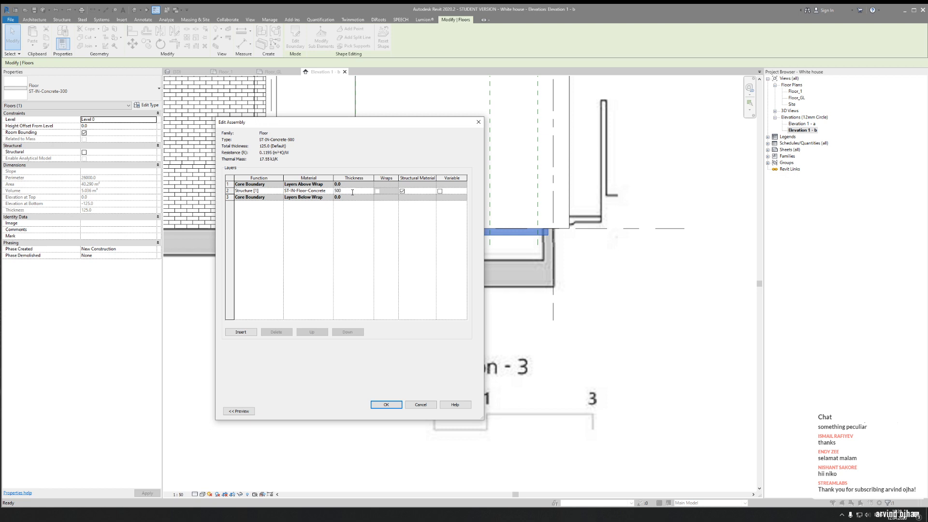
click(392, 406)
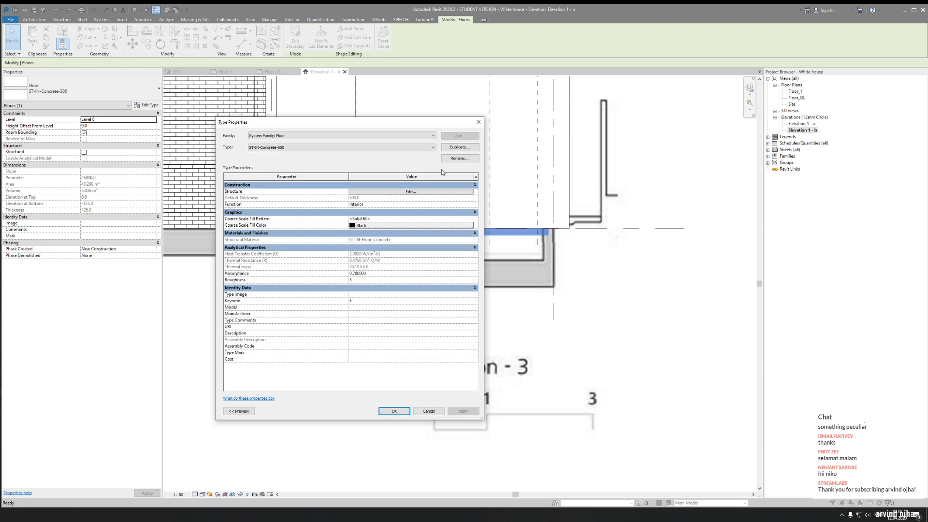
Switch the atelier floor back to ST-IN-Concrete-300, set that type's structure thickness to 300 and accept the changes
click(290, 147)
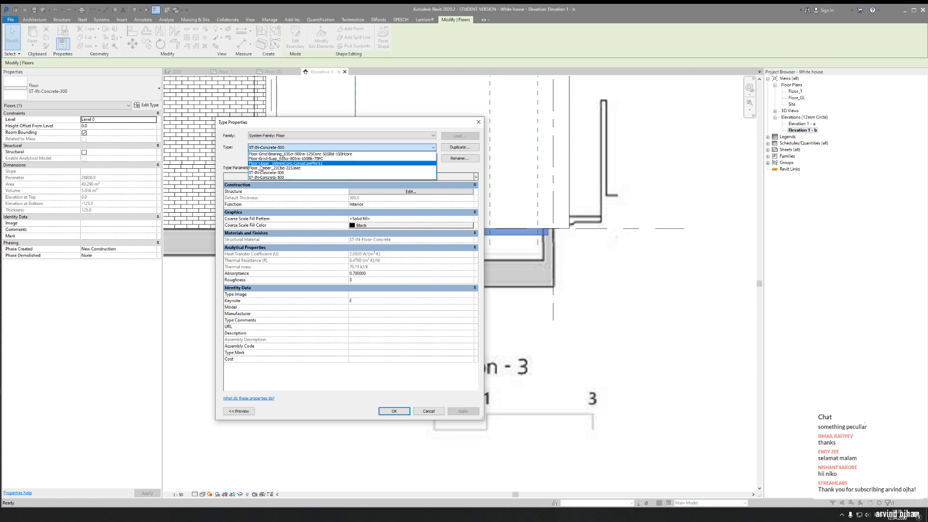
click(272, 173)
click(409, 192)
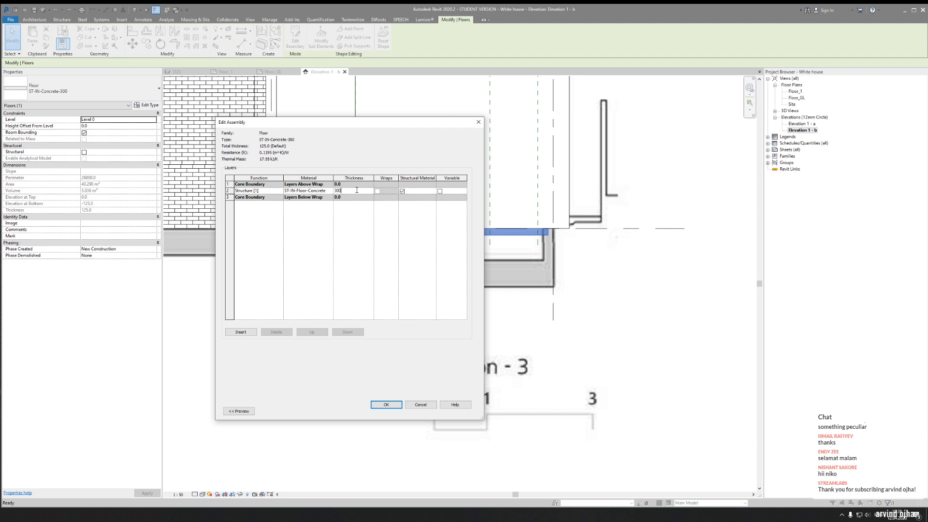
click(386, 405)
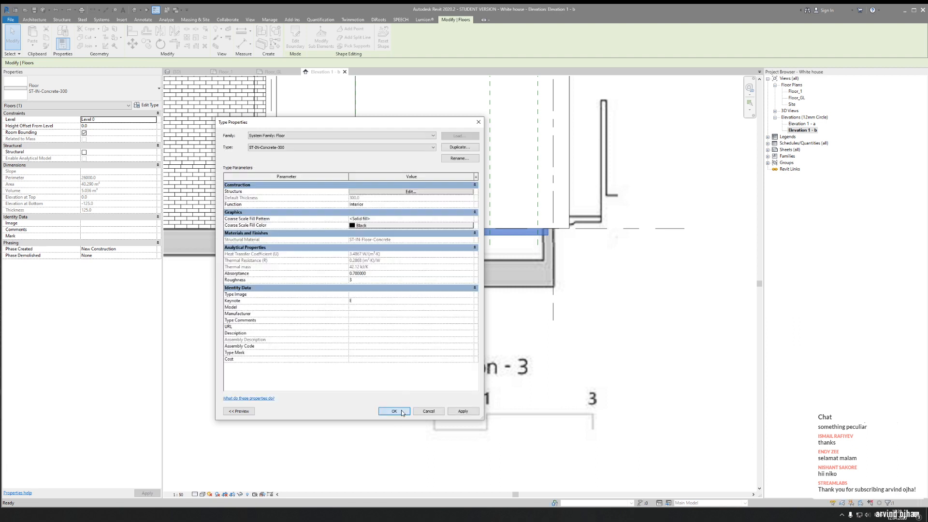
click(394, 412)
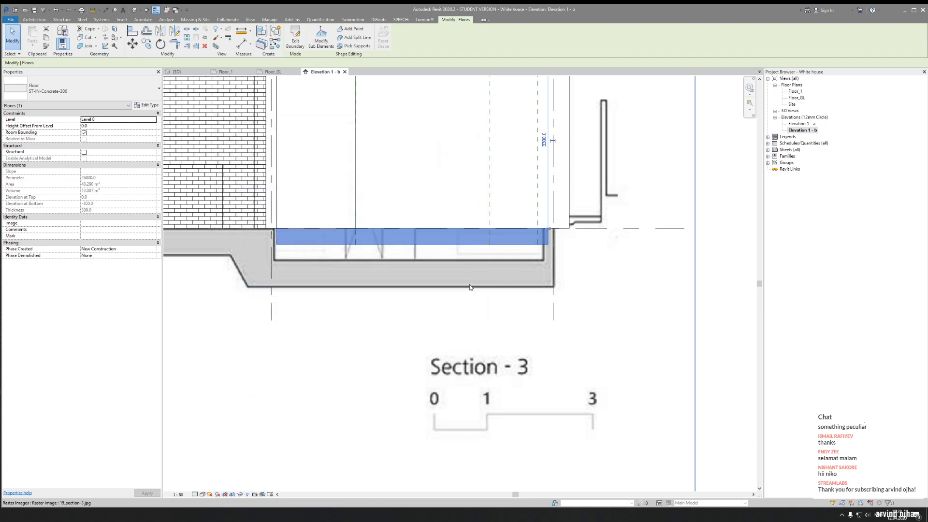
Measure the depth from Level 0 down to the top of the slab drawn on the Section - 3 image
scroll(427, 227, up, 2)
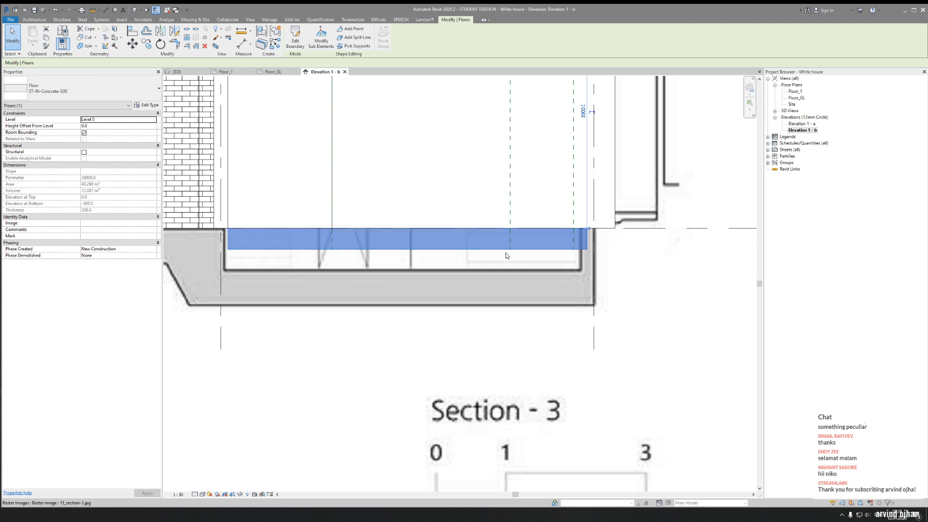
key(Escape)
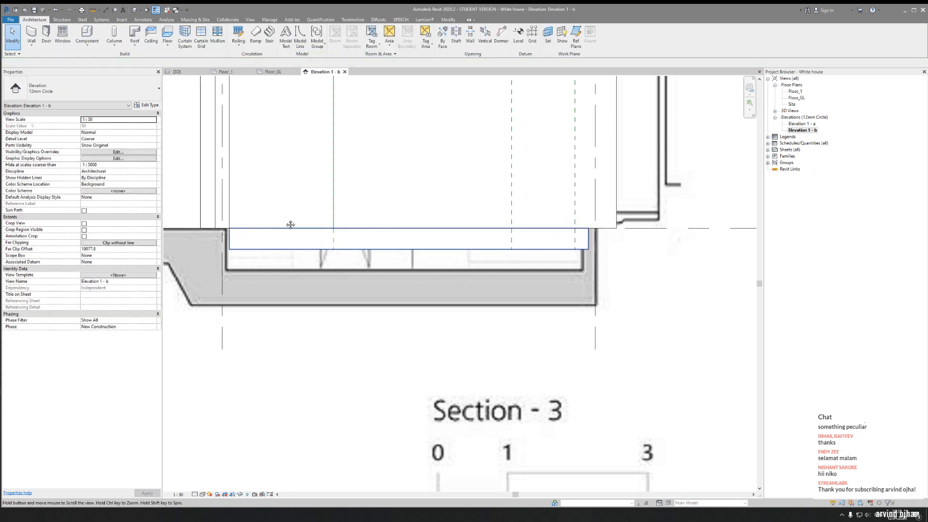
middle_drag(290, 224, 358, 212)
click(319, 214)
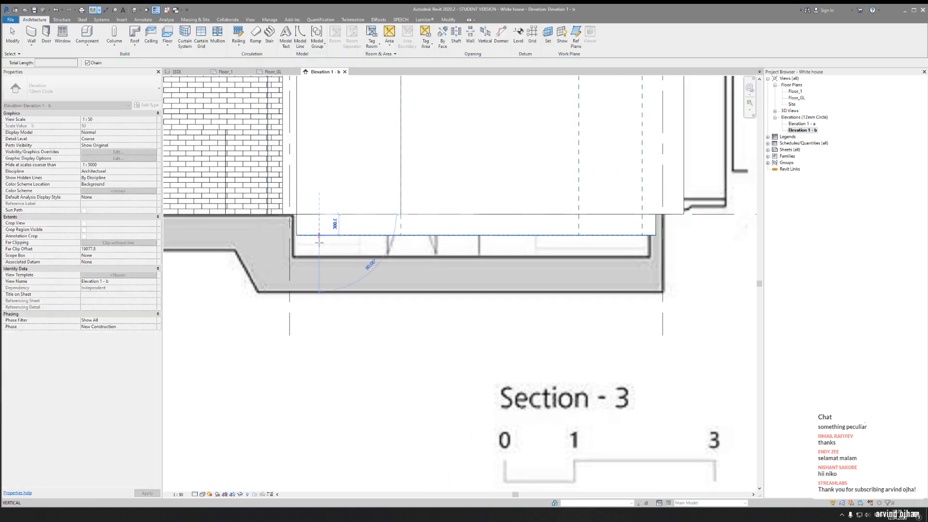
scroll(319, 255, up, 2)
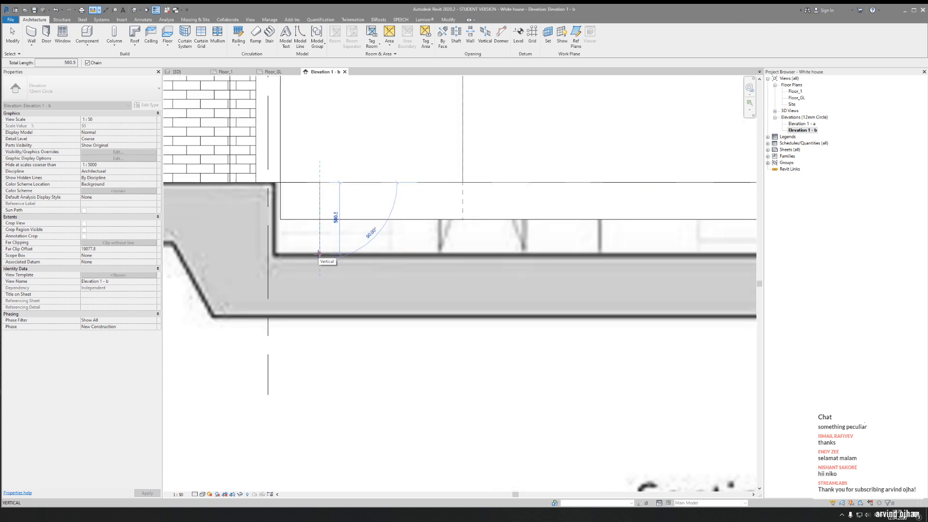
key(Escape)
key(Escape)
Try a height offset of -550 for the atelier floor, and set its final offset from Level 0 to -600
click(331, 213)
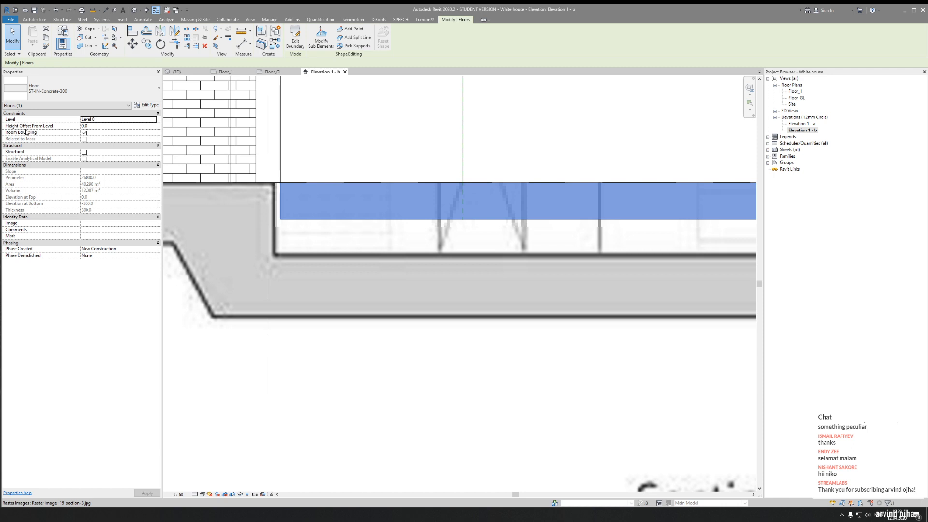
click(106, 128)
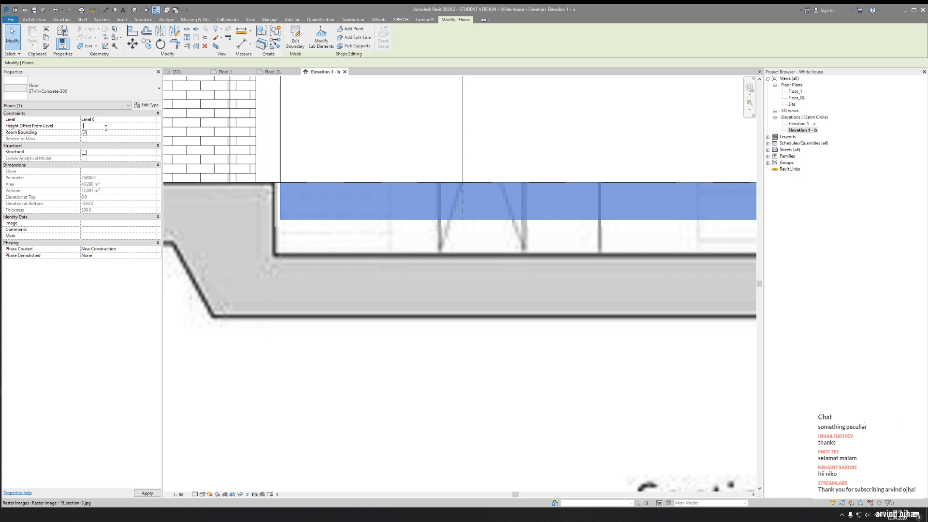
key(Return)
click(104, 127)
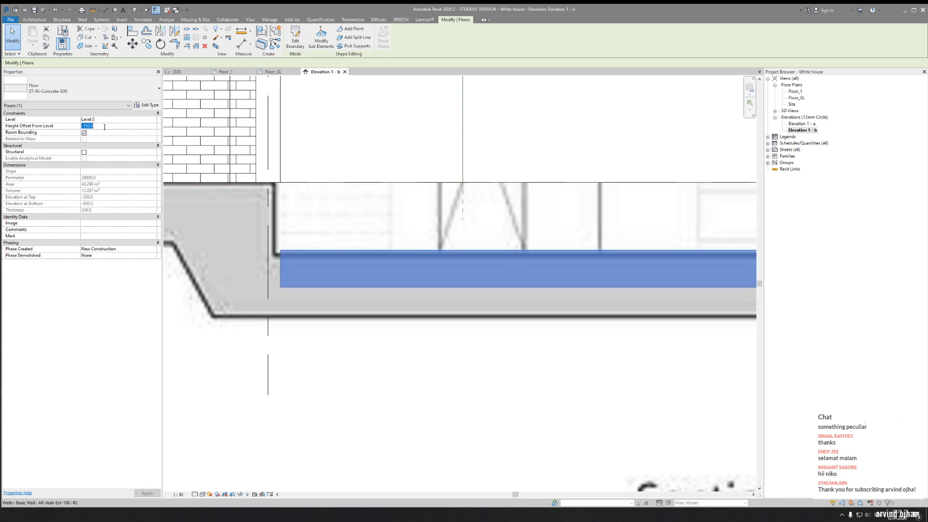
key(Return)
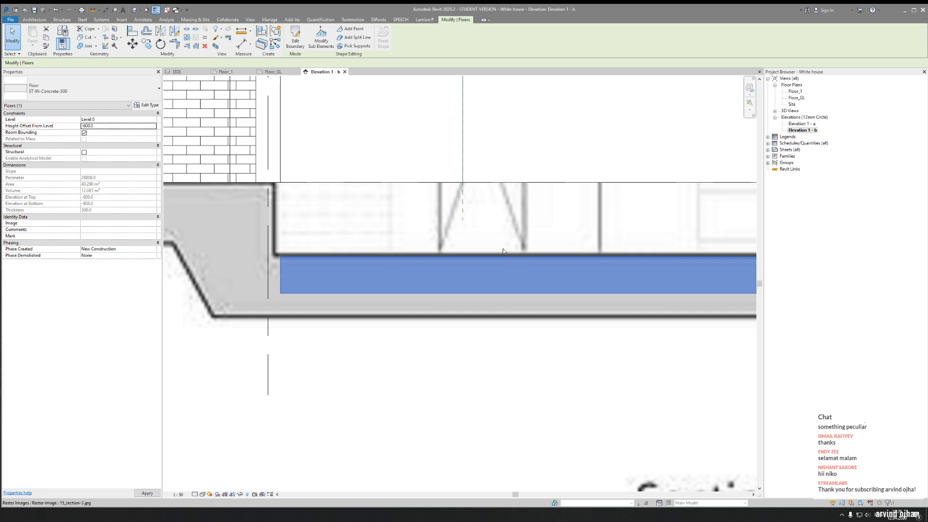
scroll(485, 280, down, 3)
key(Escape)
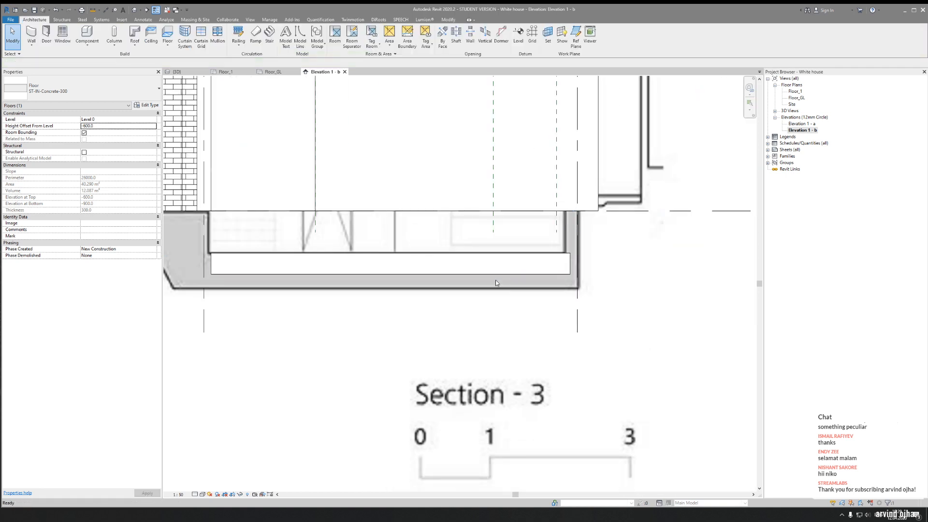
Measure from the lowered floor's top to the underside of the slab drawn on the section image
scroll(206, 268, up, 5)
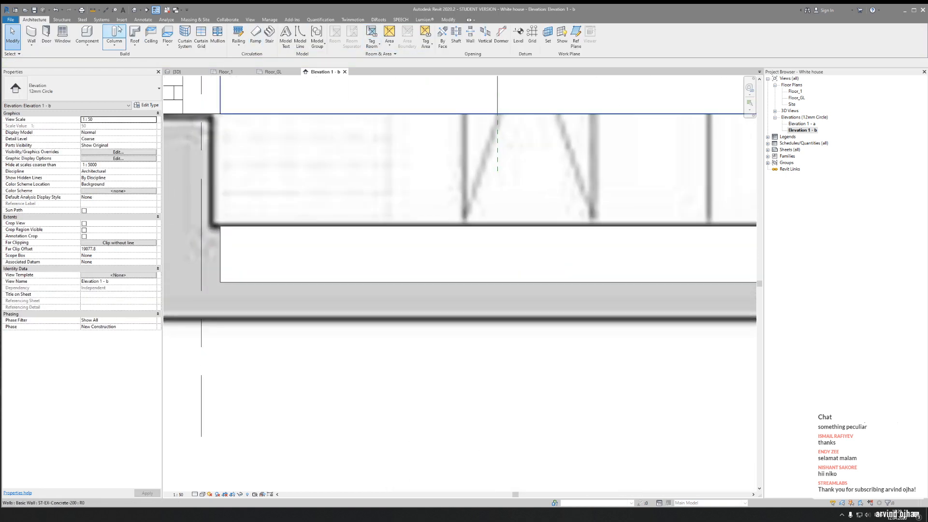
click(92, 10)
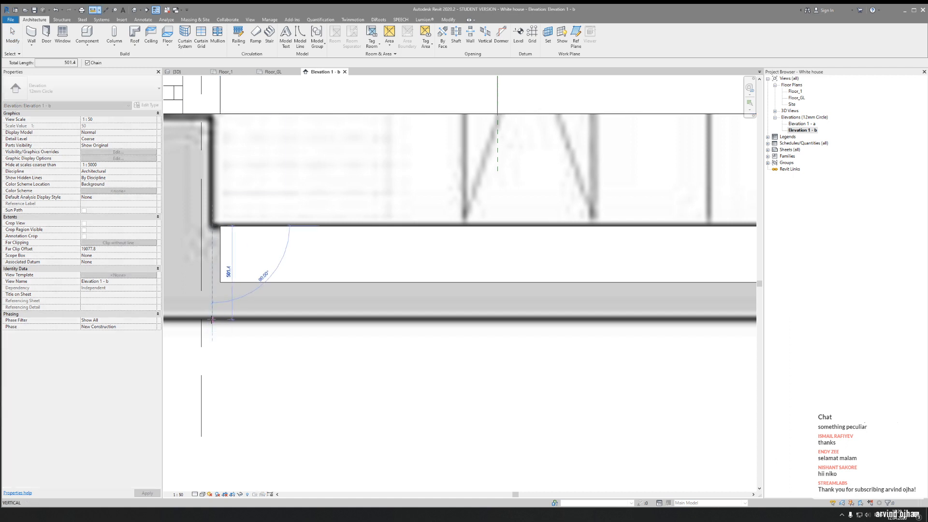
key(Escape)
key(Escape)
Change the atelier floor's type to ST-IN-Concrete-500 and compare its fit with the slab on the section image
click(238, 275)
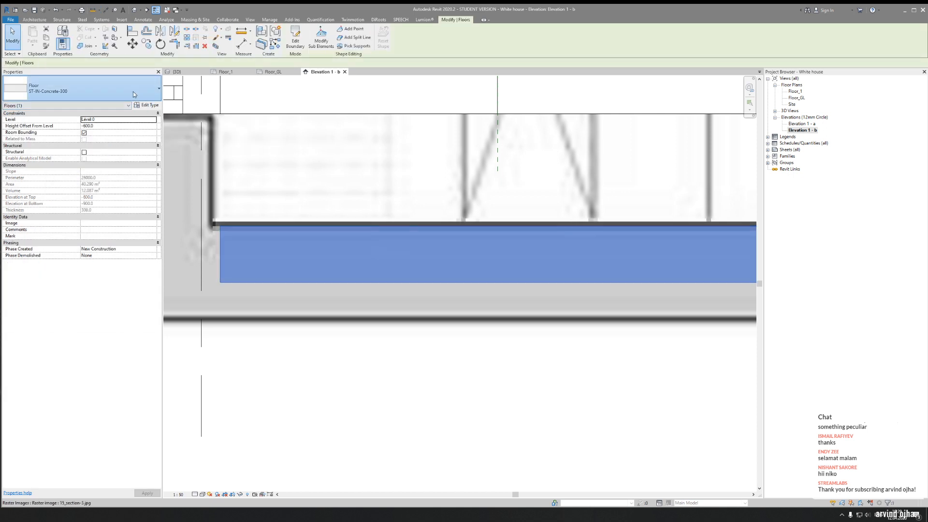
click(92, 90)
click(62, 196)
key(Escape)
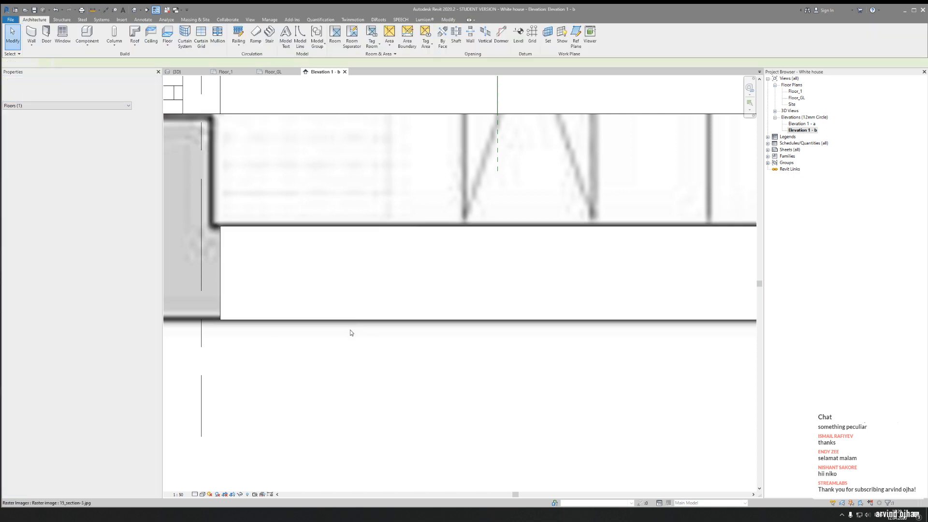
scroll(349, 334, down, 4)
middle_drag(501, 358, 400, 350)
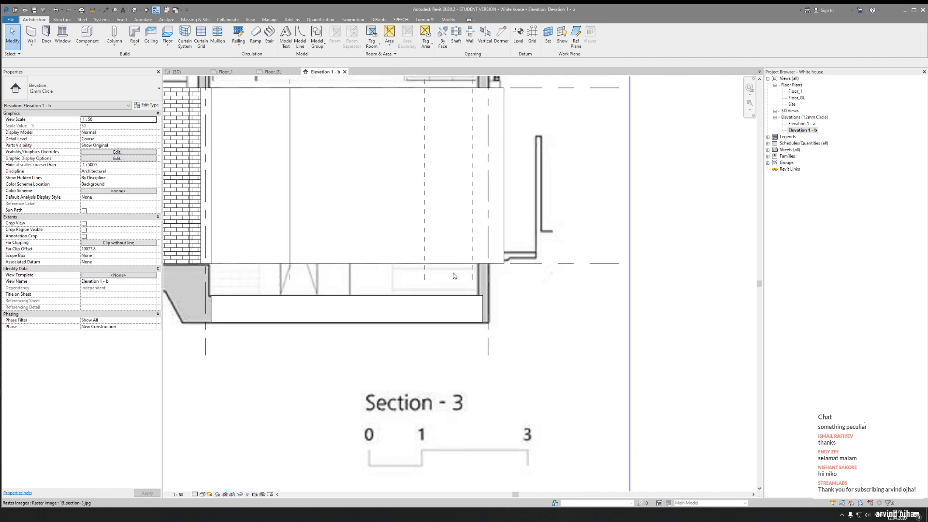
Set the visual style of the Elevation 1 - b view to Wireframe
click(202, 494)
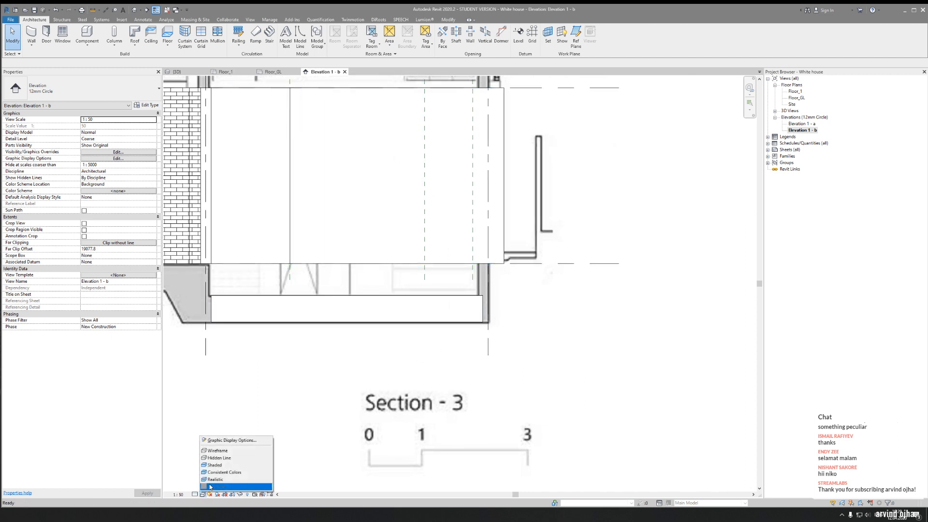
click(221, 458)
scroll(503, 247, up, 3)
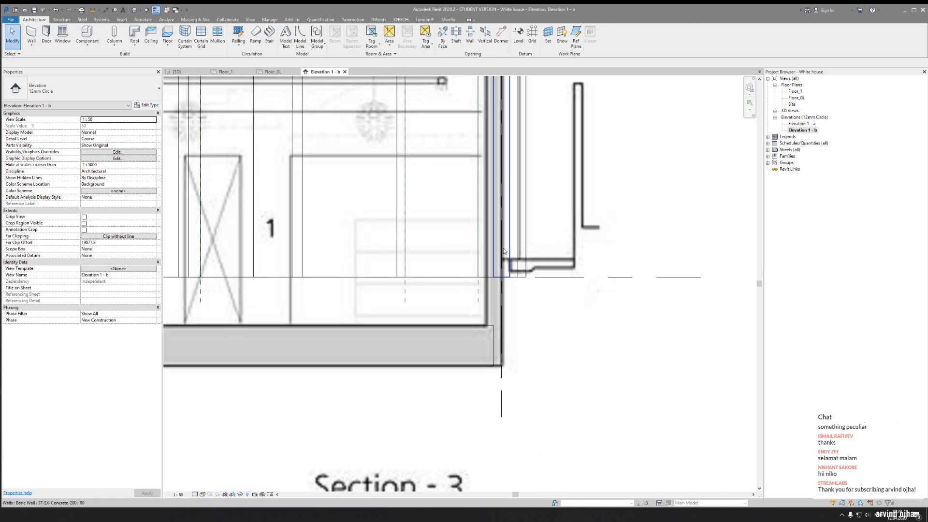
Compare the modelled walls with the Section - 3 underlay around the slab and wall base, and close the elevation view
scroll(503, 247, up, 3)
scroll(503, 248, down, 4)
middle_drag(508, 203, 514, 296)
scroll(495, 161, up, 2)
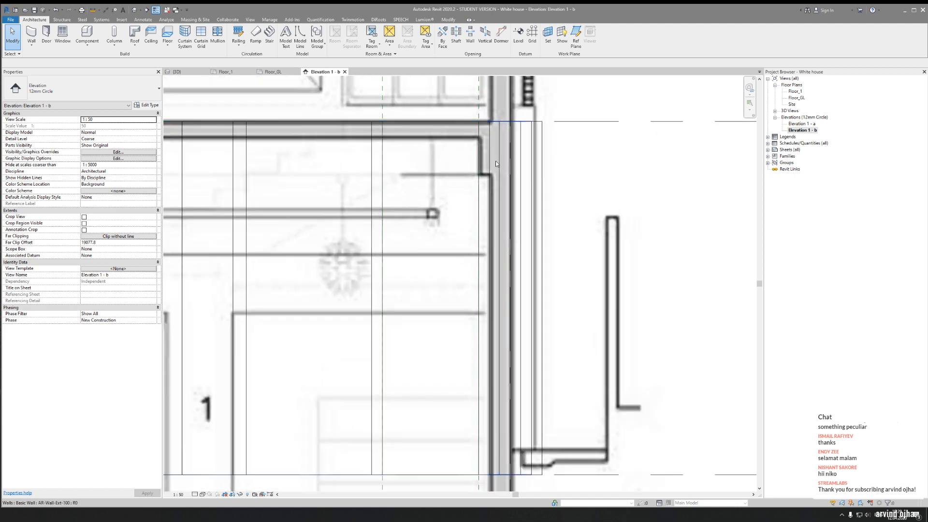
scroll(496, 136, up, 2)
scroll(498, 247, down, 3)
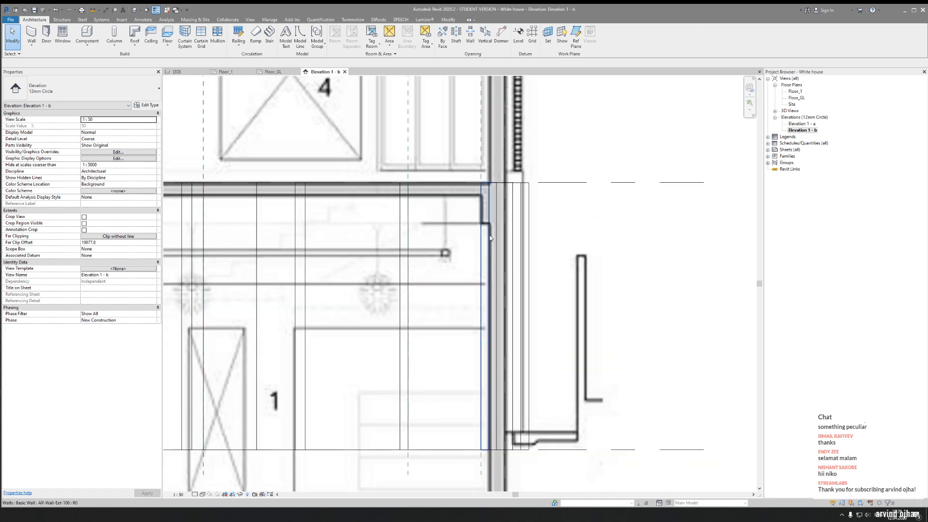
scroll(484, 167, down, 3)
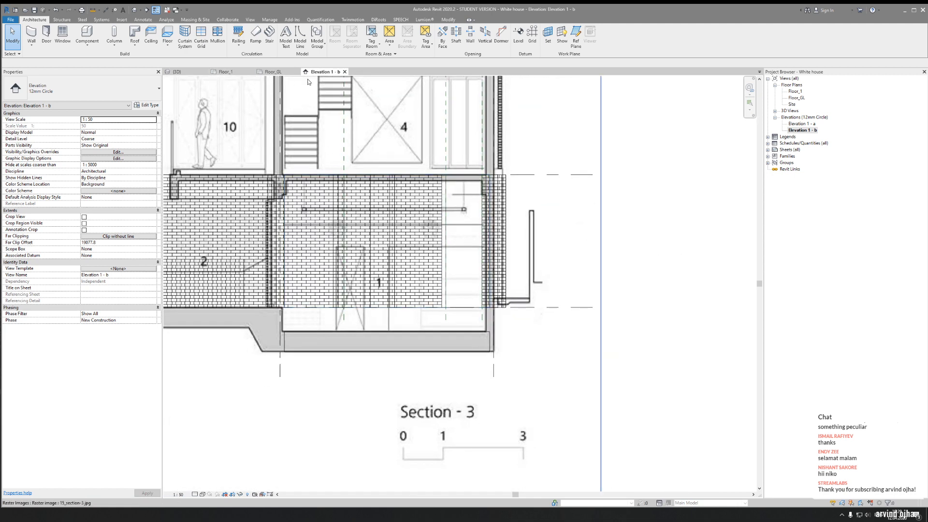
click(344, 72)
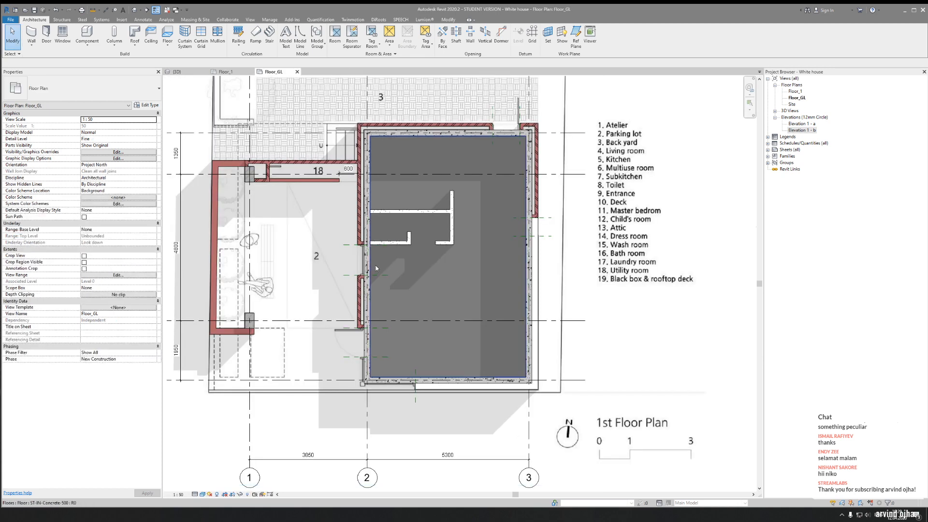
Create a building section running horizontally across the whole Floor_GL plan between grids A and B
scroll(375, 270, down, 3)
middle_drag(418, 296, 440, 282)
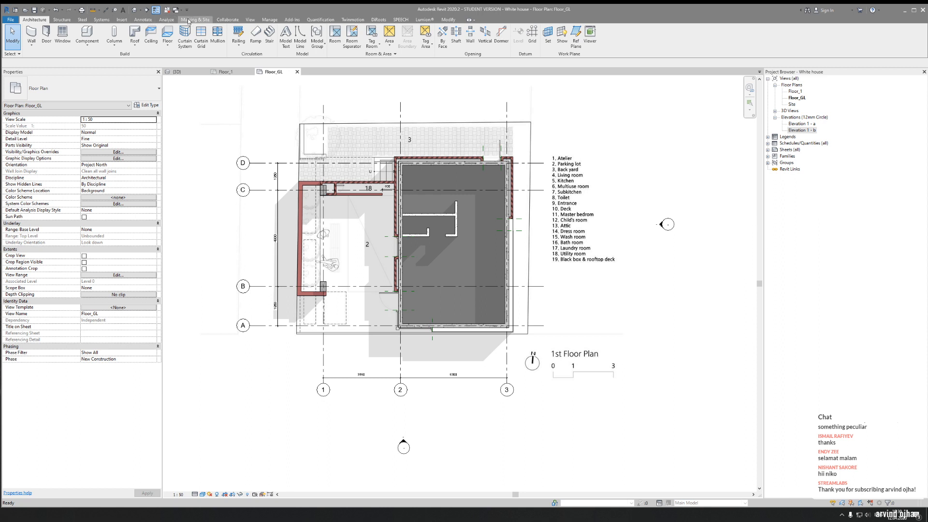
click(250, 19)
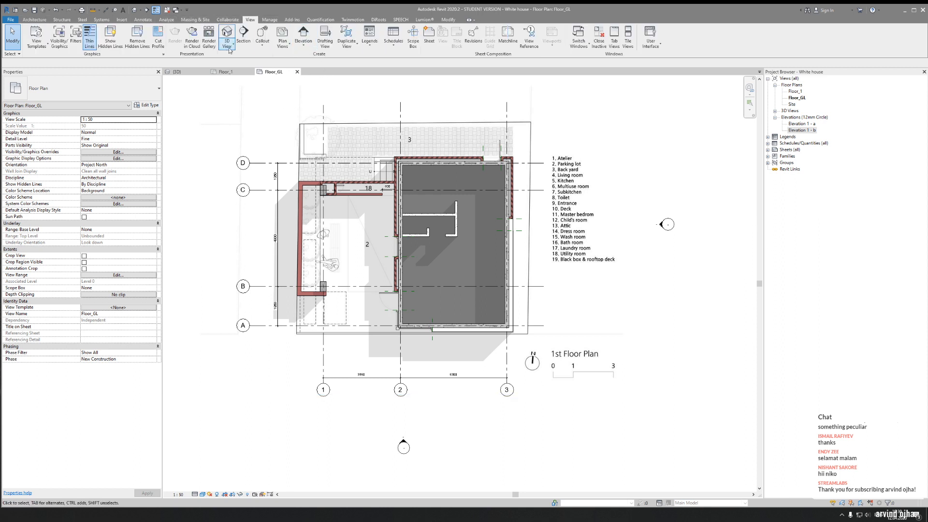
click(244, 31)
click(569, 311)
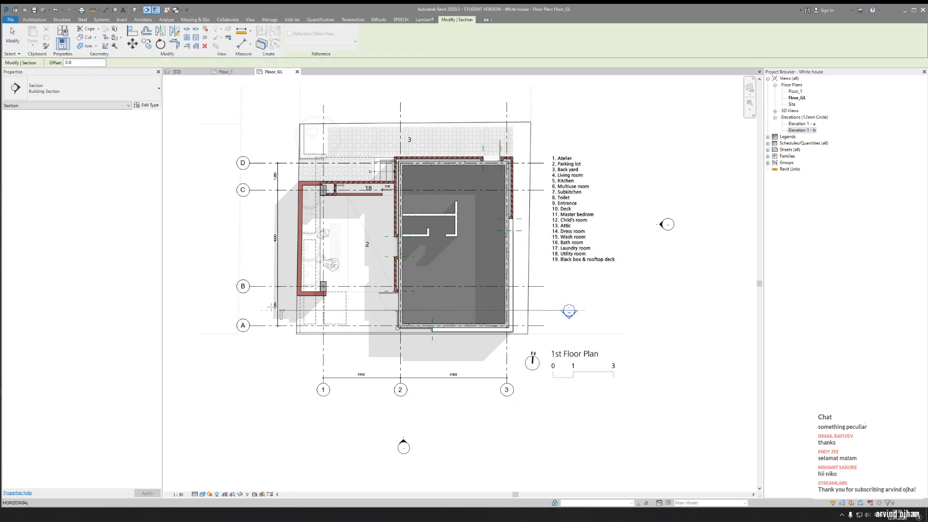
click(245, 310)
key(Escape)
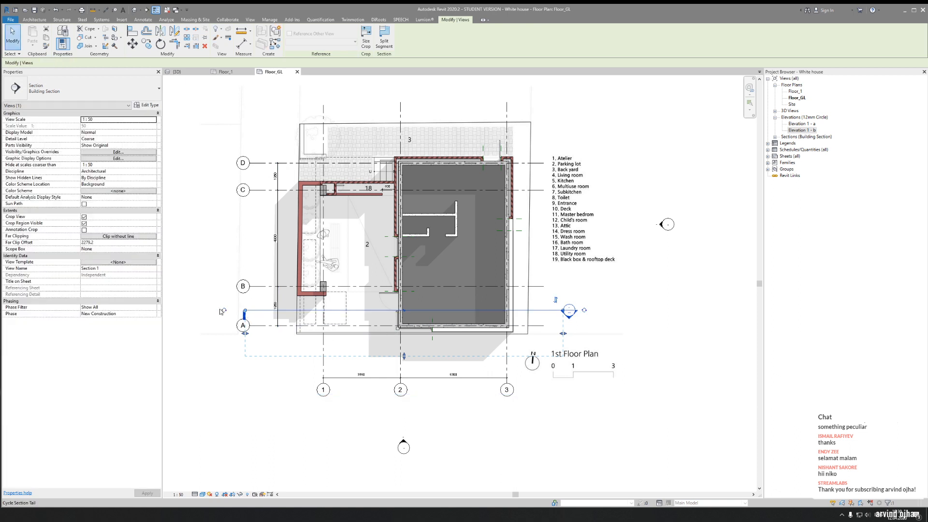
Flip the section to look towards grid B and set its view depth to about 1815, just past that grid
click(556, 300)
mouse_move(403, 264)
mouse_down()
mouse_move(404, 292)
mouse_move(405, 278)
mouse_up()
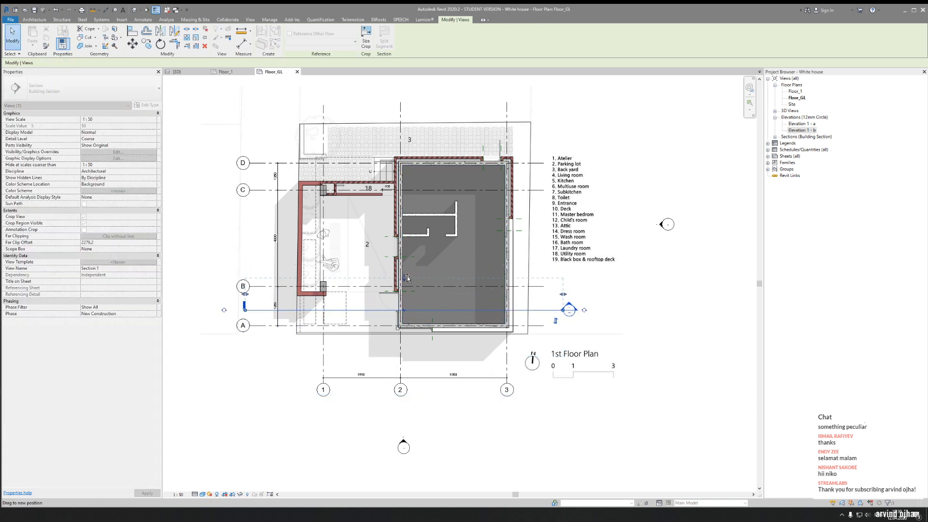
key(Escape)
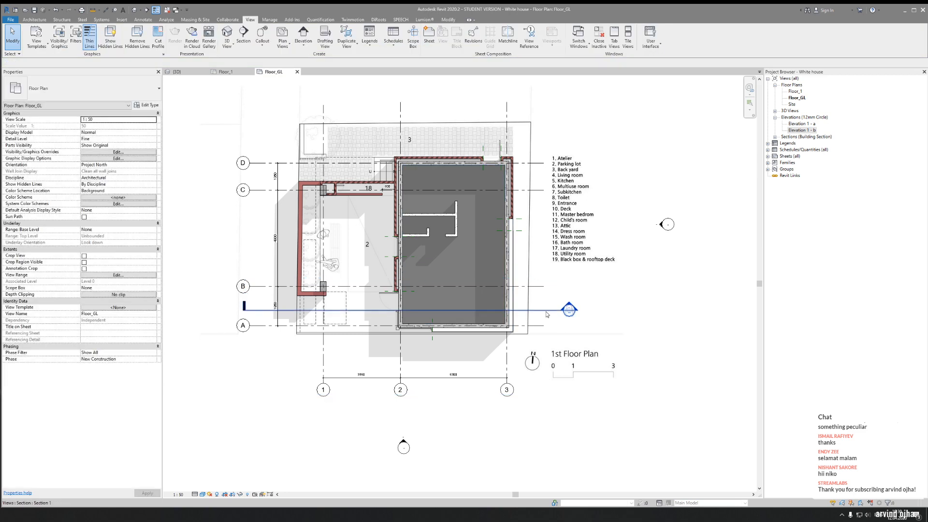
Open the view of the new section from its line in the plan
click(547, 311)
right_click(541, 313)
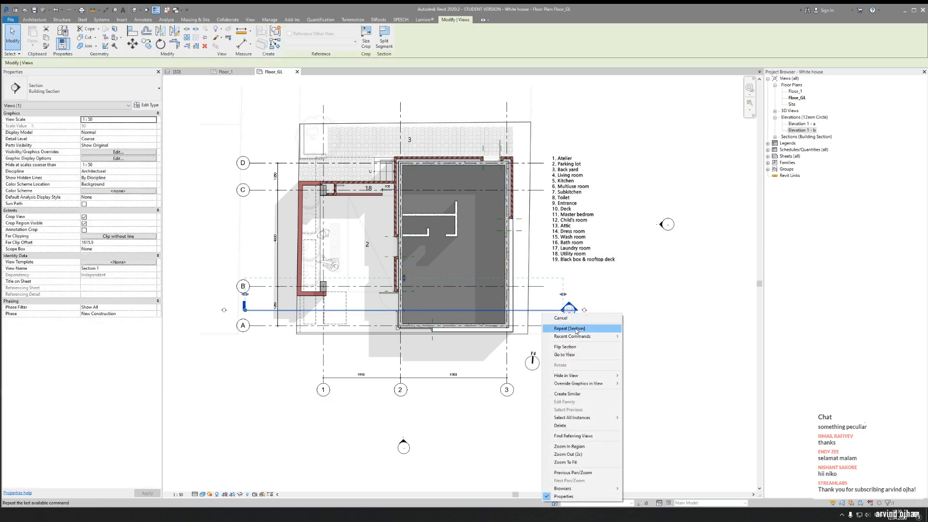
click(579, 356)
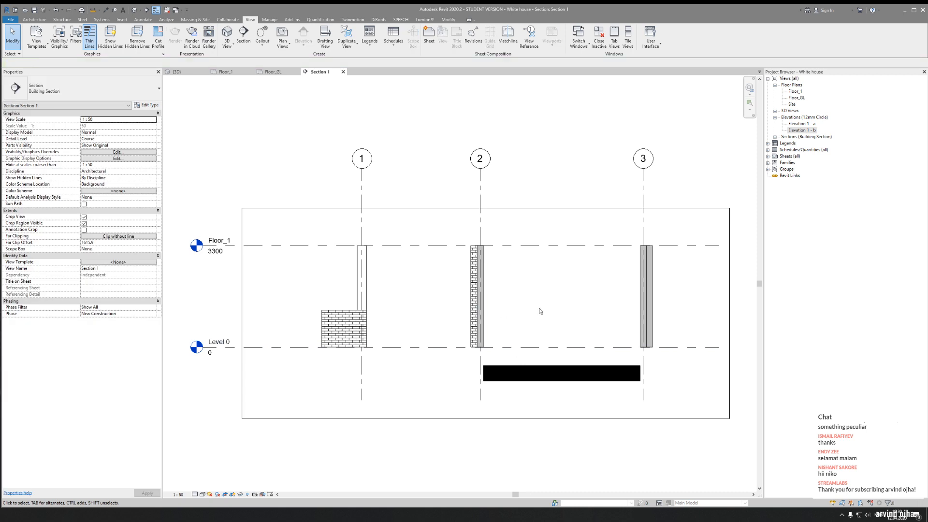
Extend the section's crop region upward until it takes in all levels up to above Floor_4
scroll(433, 300, down, 3)
click(420, 355)
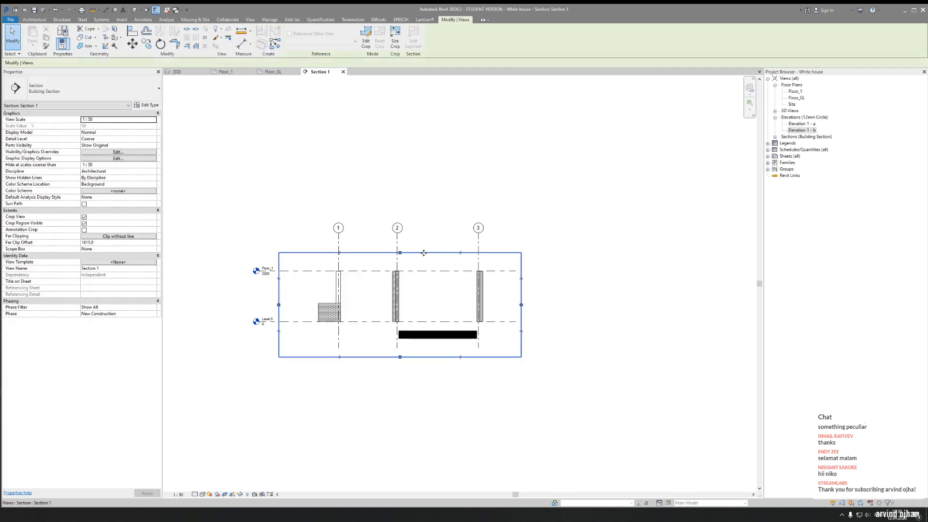
drag(399, 253, 521, 166)
middle_drag(521, 166, 515, 295)
drag(516, 294, 443, 147)
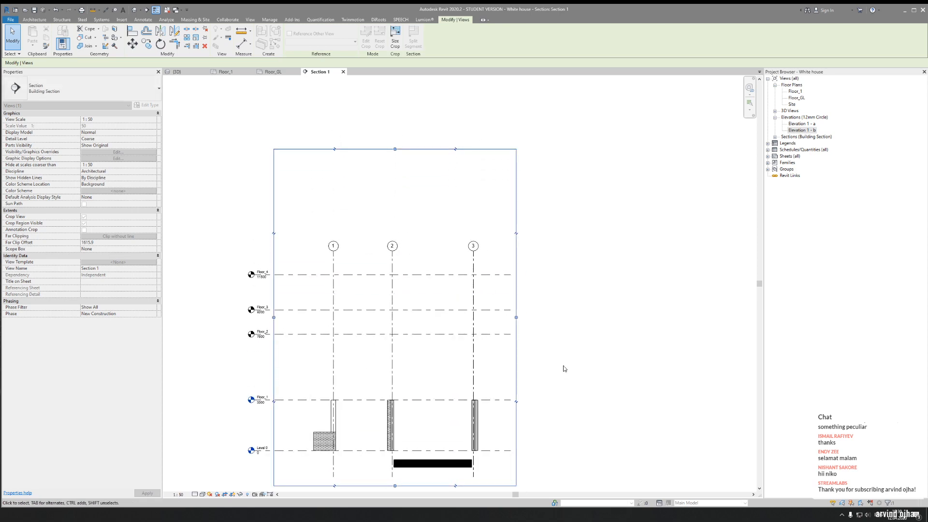
Set the section view's detail level to Fine to show the concrete slab and wall materials
middle_drag(564, 366, 524, 319)
scroll(402, 338, up, 3)
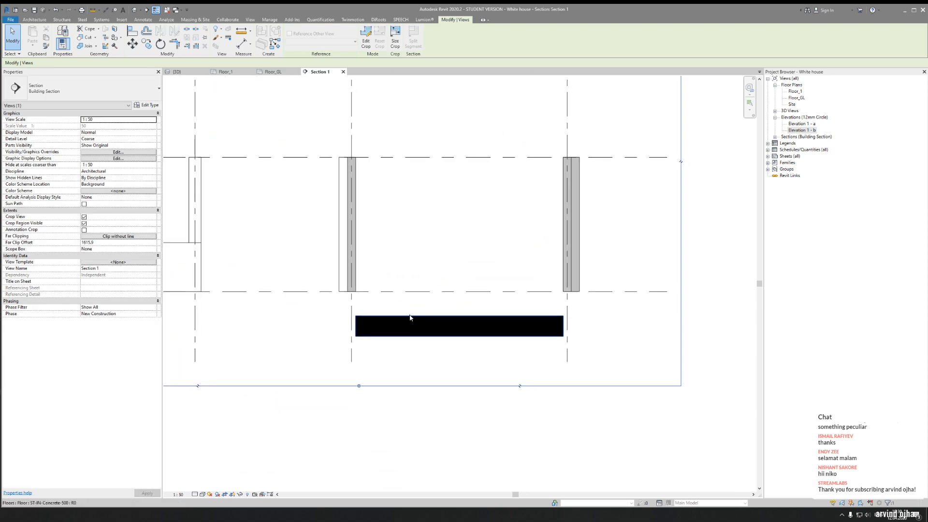
click(394, 335)
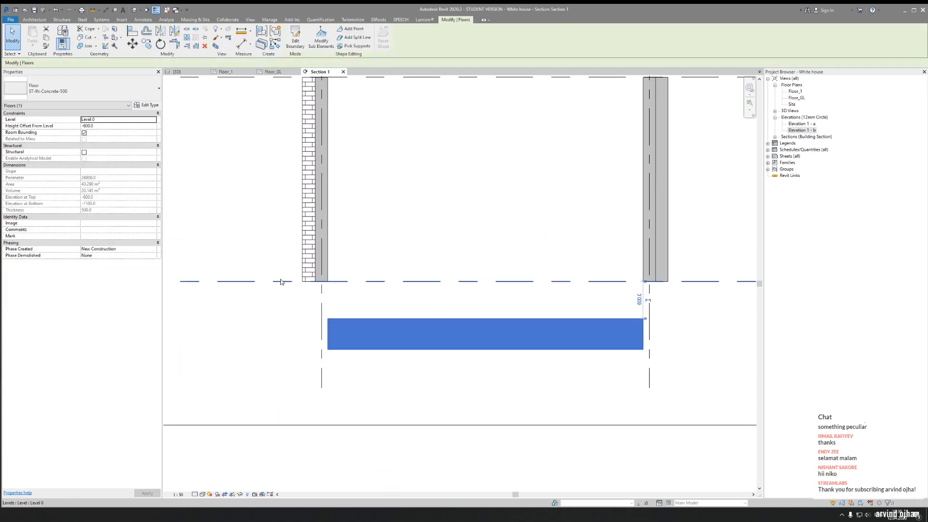
click(202, 493)
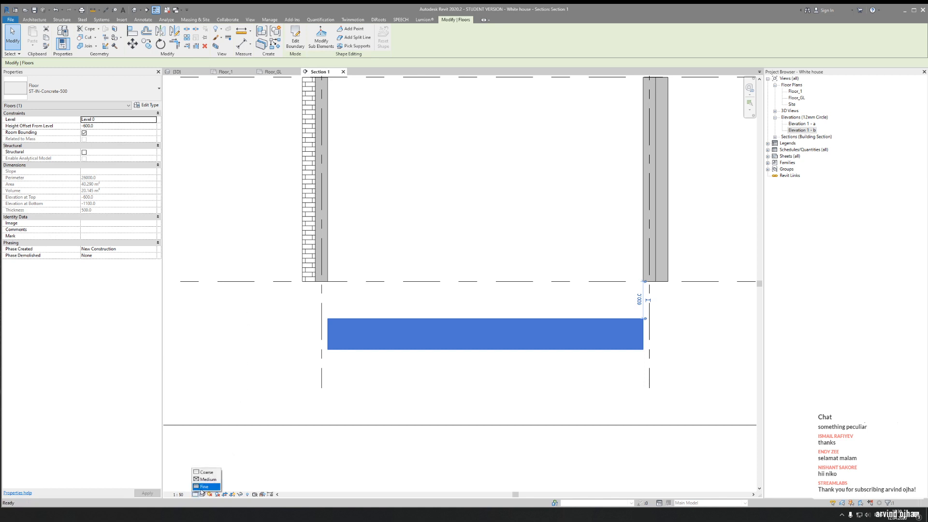
click(206, 485)
click(254, 435)
scroll(292, 279, down, 1)
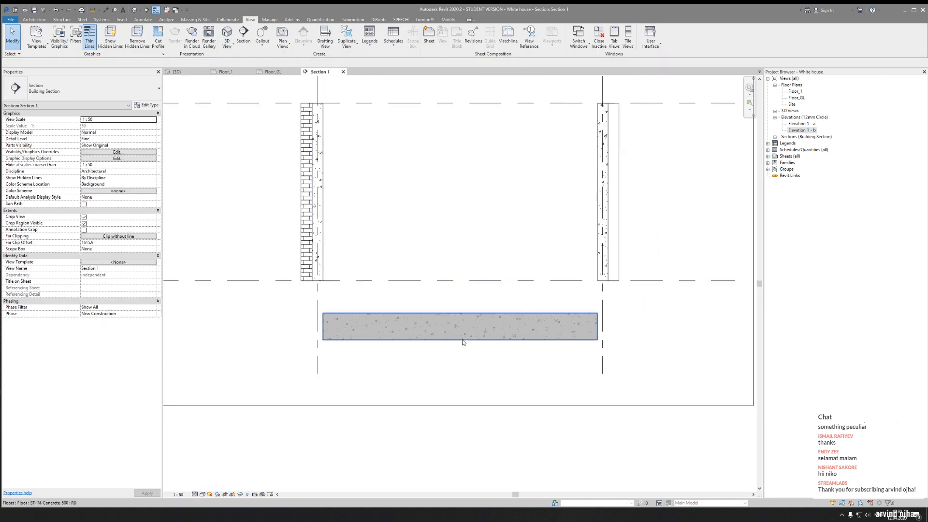
Examine the gap between the concrete slab and the wall bases, and select the exterior concrete wall at grid 3
middle_drag(463, 340, 387, 318)
scroll(541, 248, up, 3)
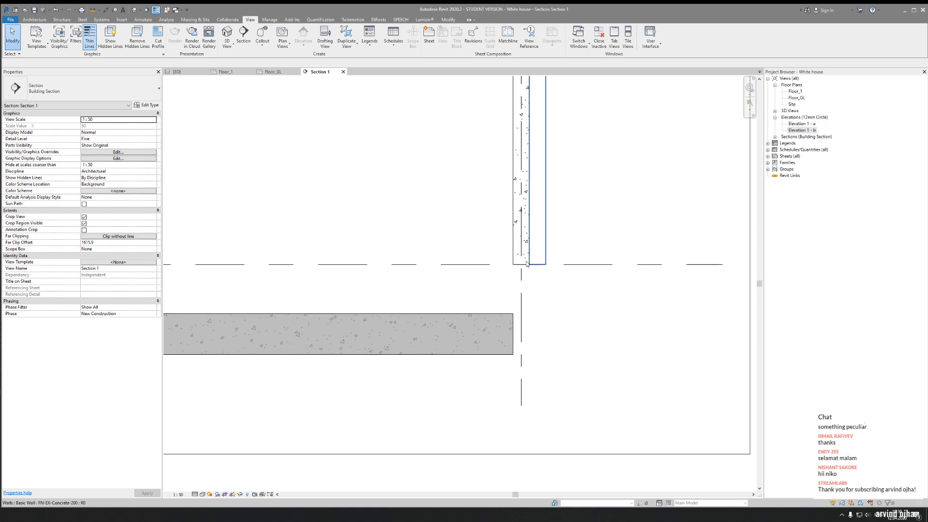
middle_drag(479, 328, 607, 319)
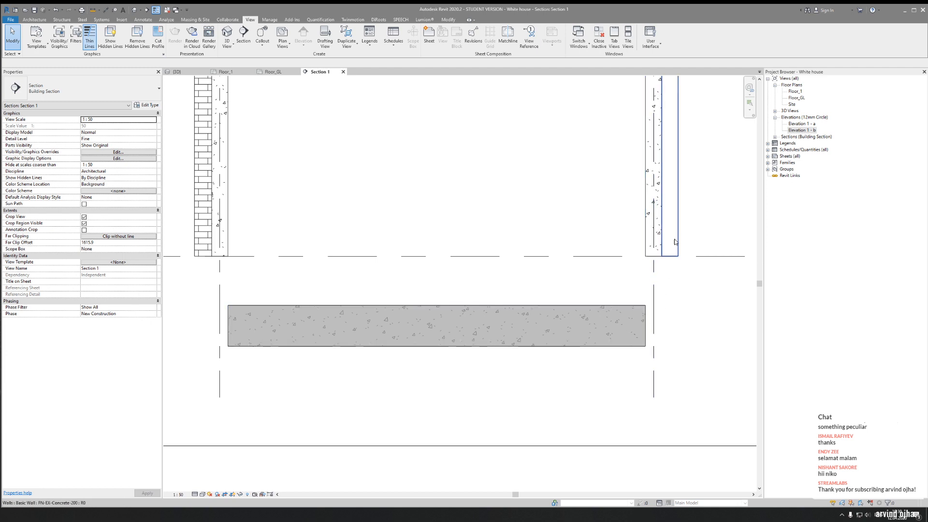
click(653, 254)
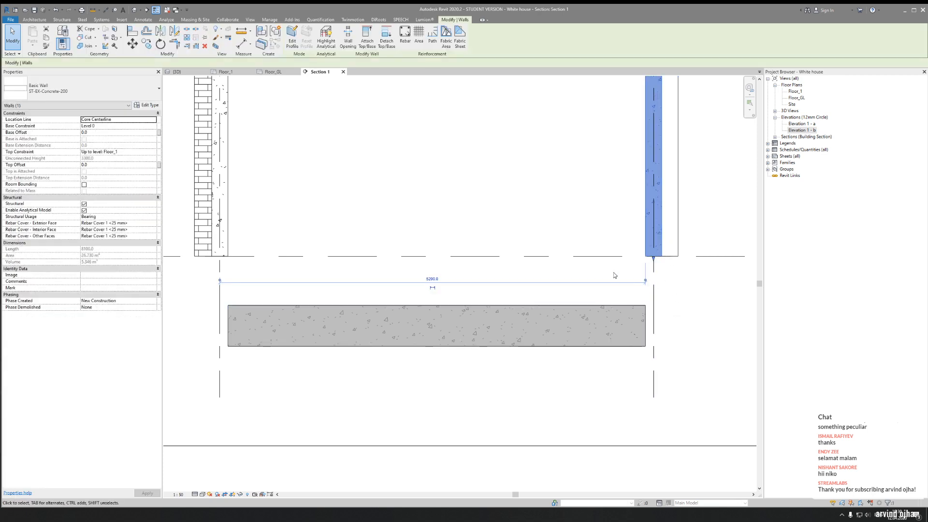
In the 3D view, select the connected chain of ST-EX-Concrete-200 exterior walls and set their base offset to -600
click(177, 72)
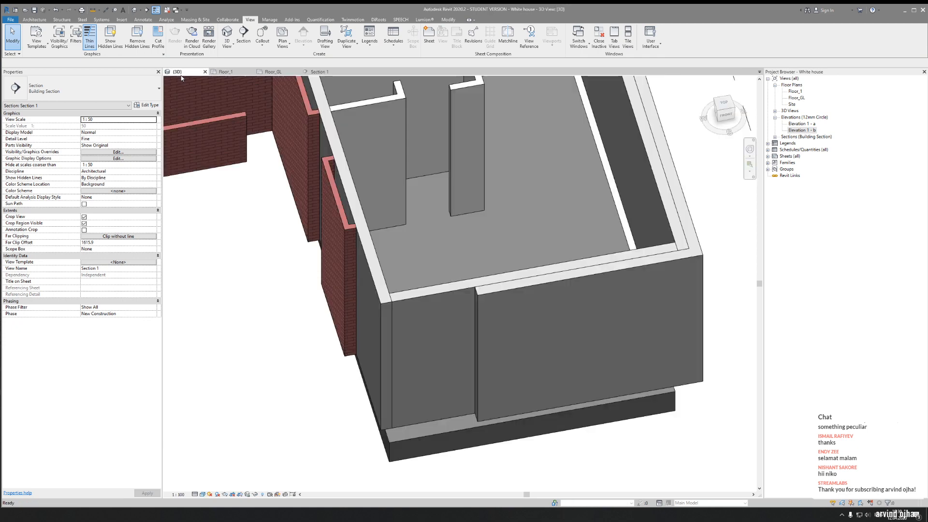
scroll(421, 246, down, 4)
mouse_move(426, 259)
shift+middle_down()
mouse_move(341, 161)
mouse_move(285, 145)
mouse_move(479, 312)
mouse_move(418, 270)
shift+middle_up()
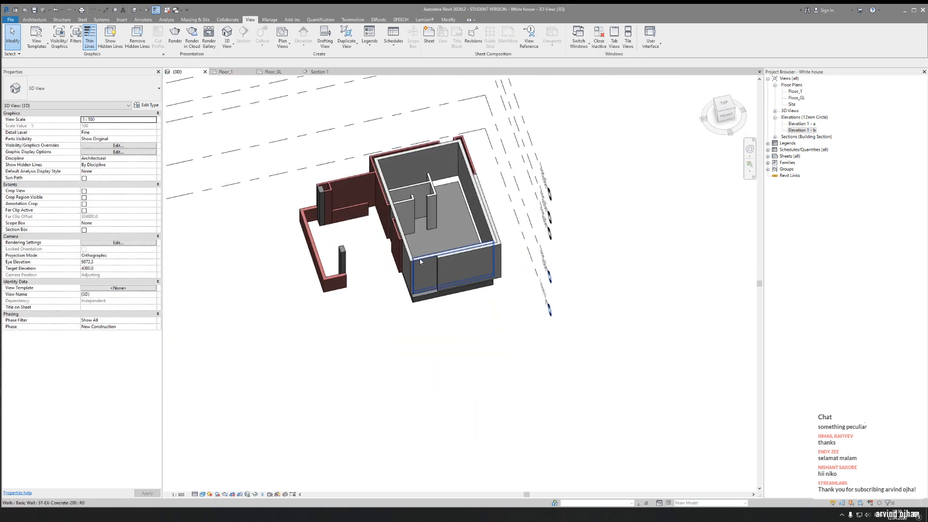
key(Tab)
click(420, 259)
shift+middle_drag(509, 367, 386, 213)
scroll(384, 211, up, 2)
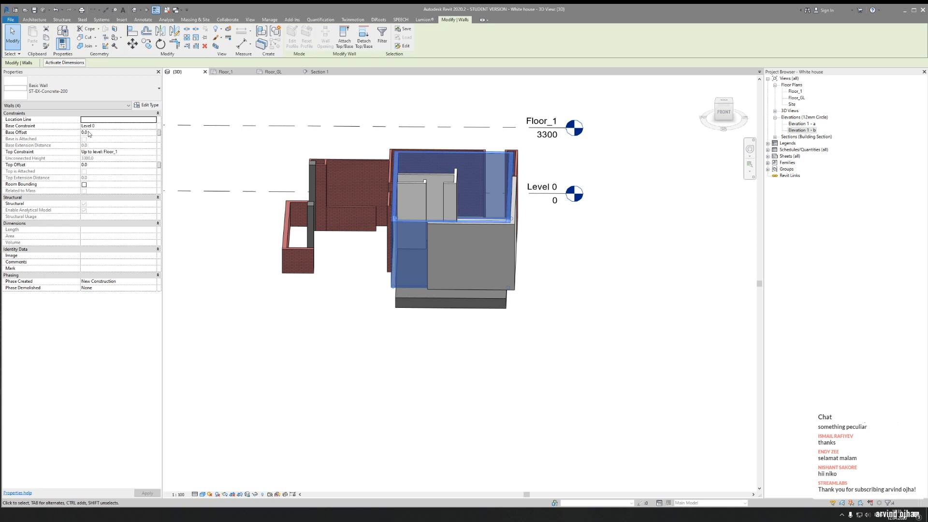
click(107, 131)
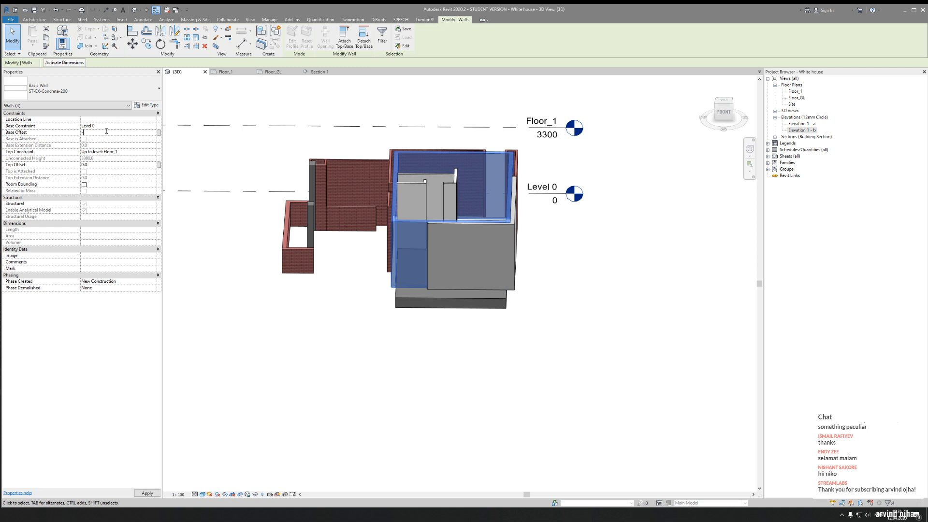
key(Return)
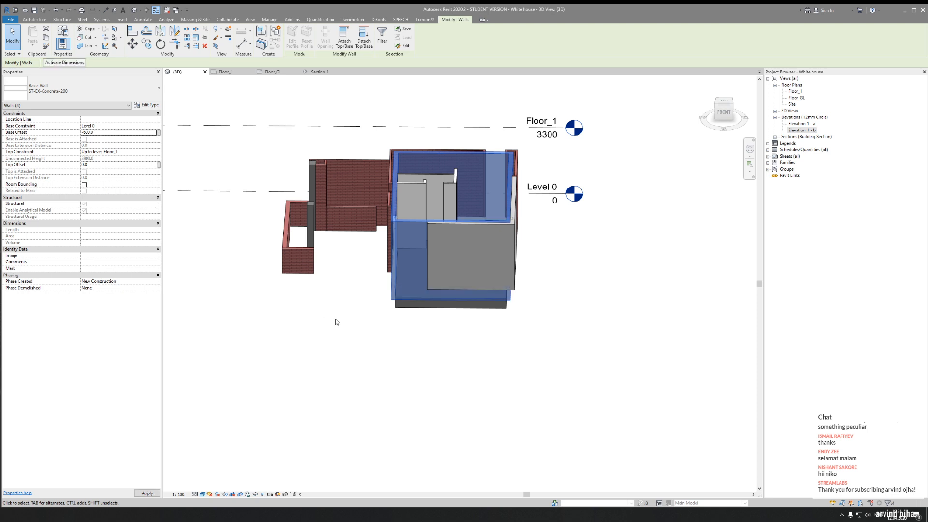
Open the boundary of the ST-IN-Concrete-500 floor below the exterior walls for editing
shift+middle_drag(434, 354, 436, 303)
scroll(418, 260, up, 2)
scroll(418, 261, up, 1)
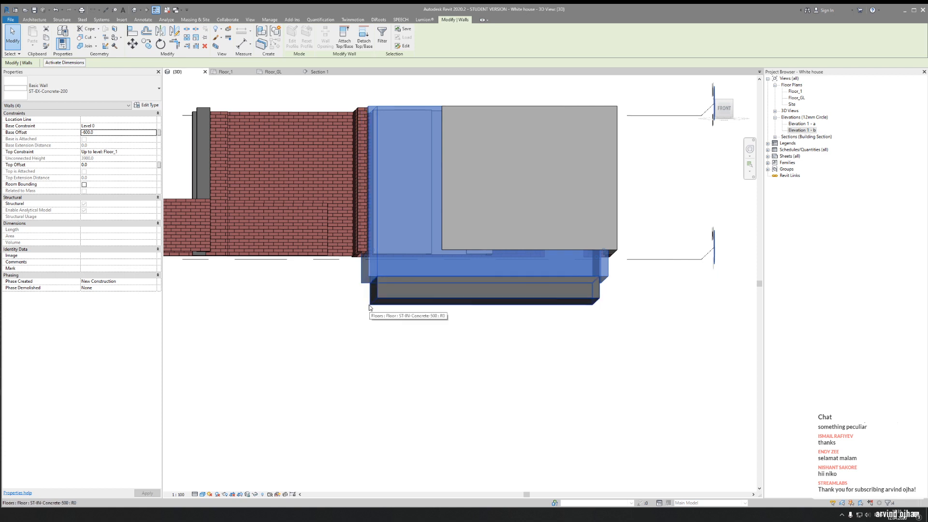
double_click(386, 290)
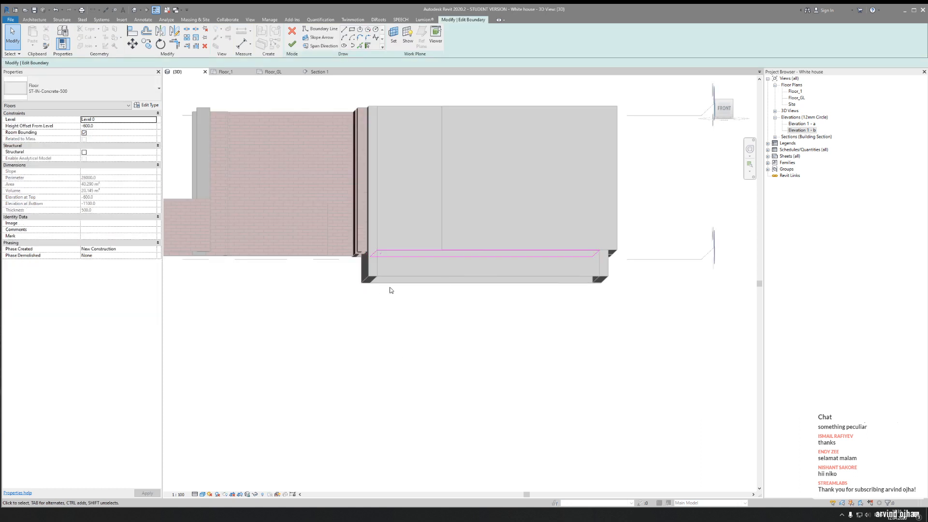
key(l)
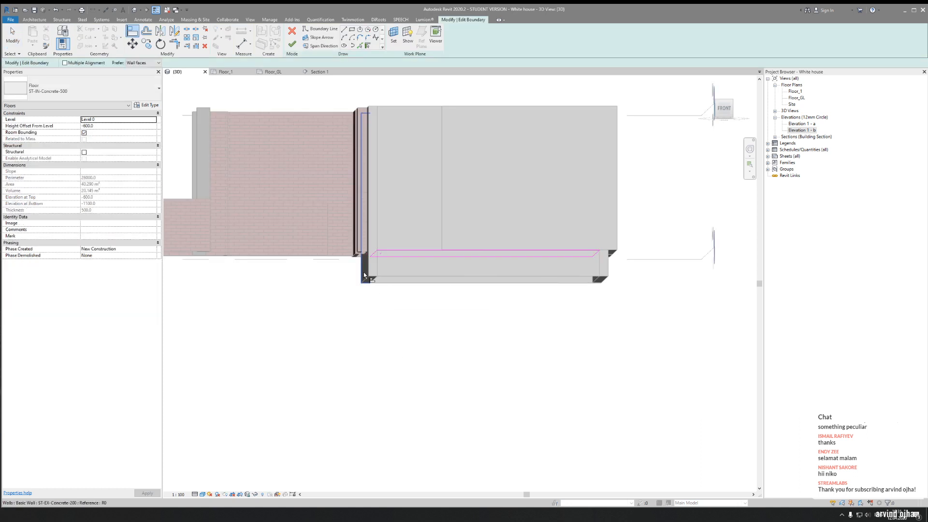
click(373, 252)
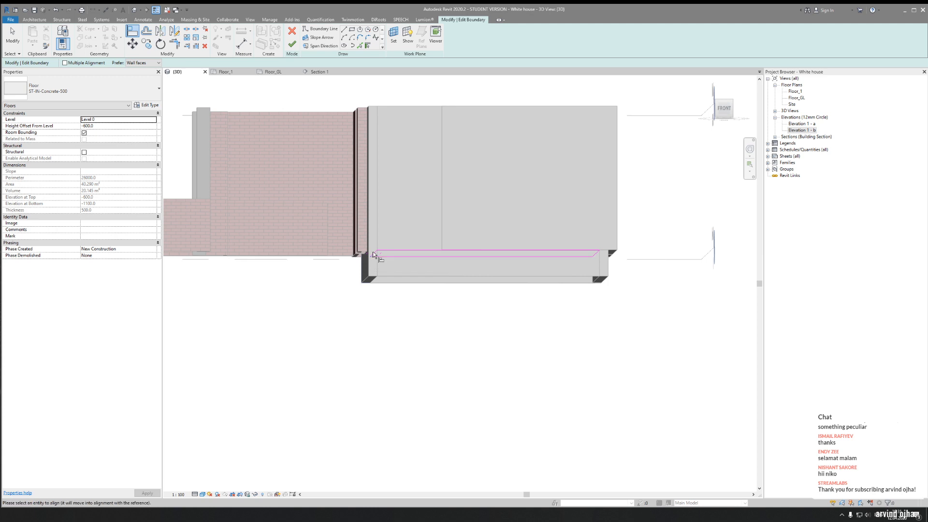
shift+middle_drag(373, 251, 412, 260)
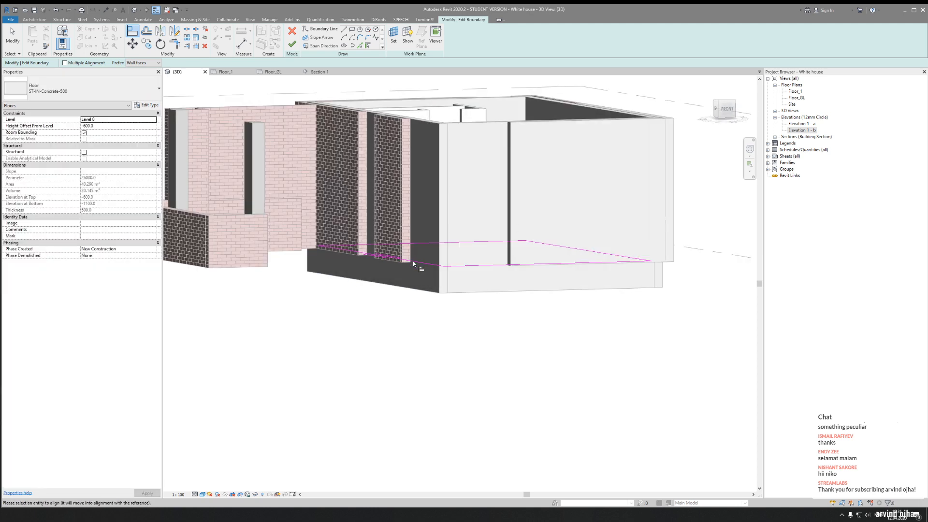
key(Escape)
key(Escape)
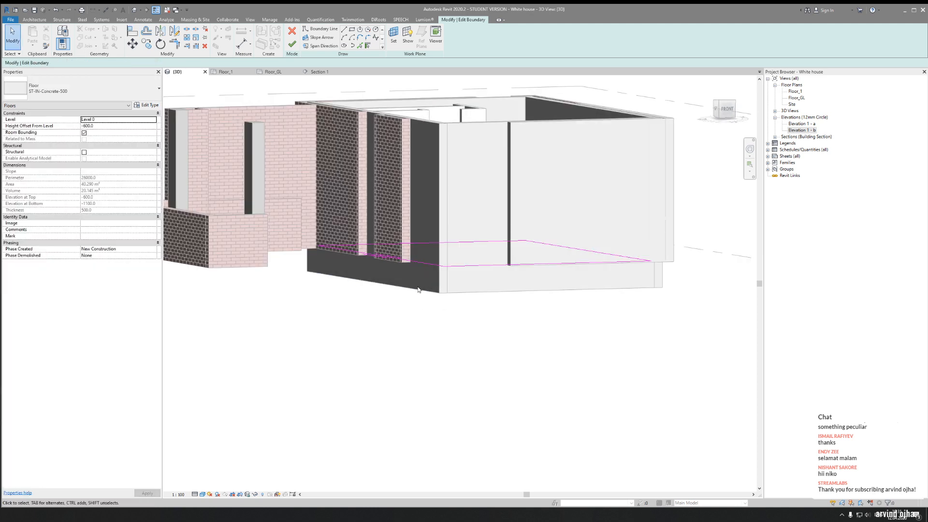
Align the boundary lines of the ST-IN-Concrete-500 floor to the outer faces of the exterior concrete walls and finish the boundary edit
key(a)
key(l)
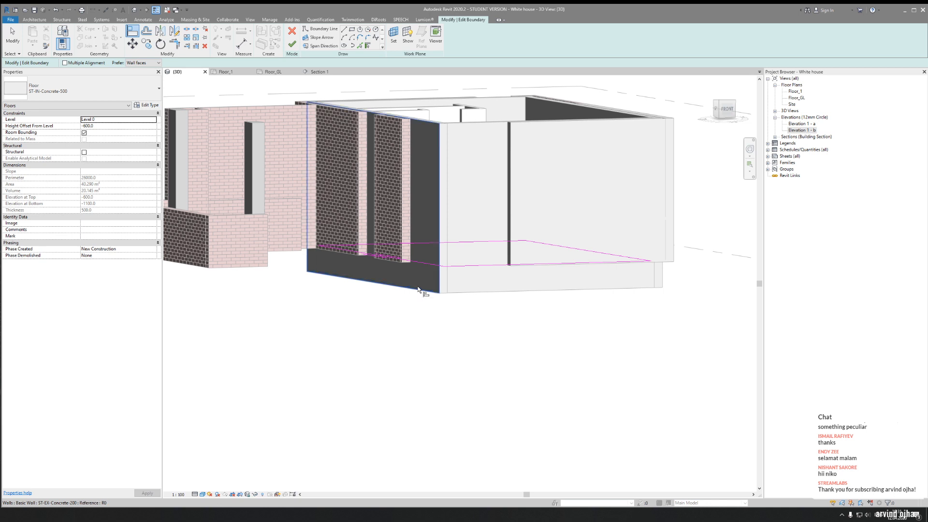
click(418, 287)
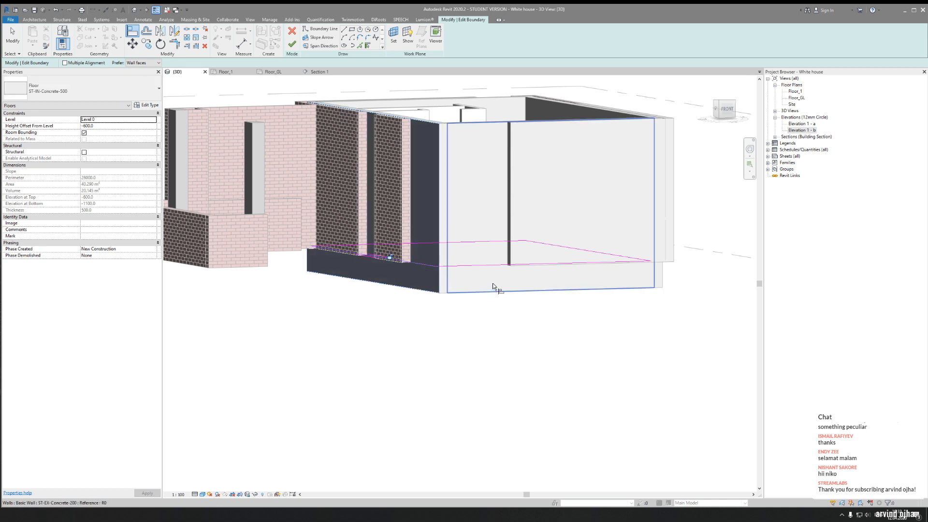
shift+middle_drag(735, 336, 454, 319)
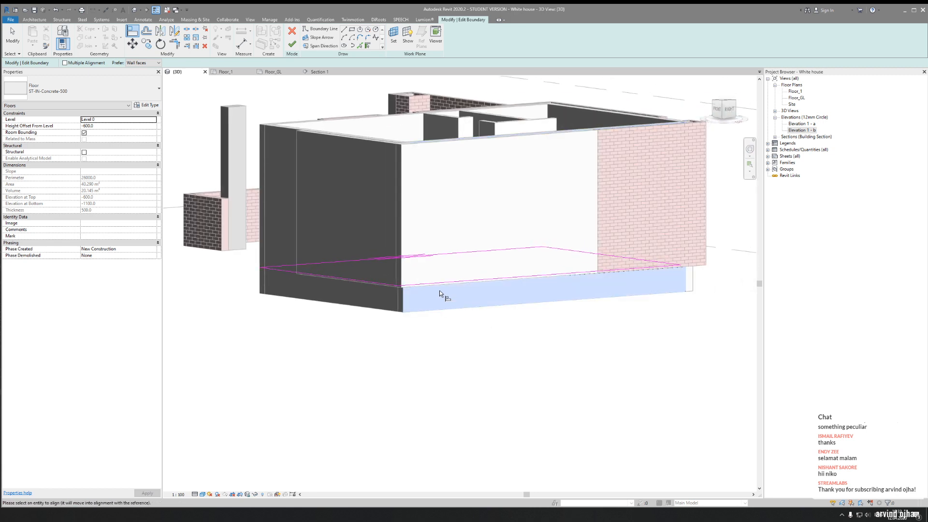
shift+middle_drag(654, 336, 483, 339)
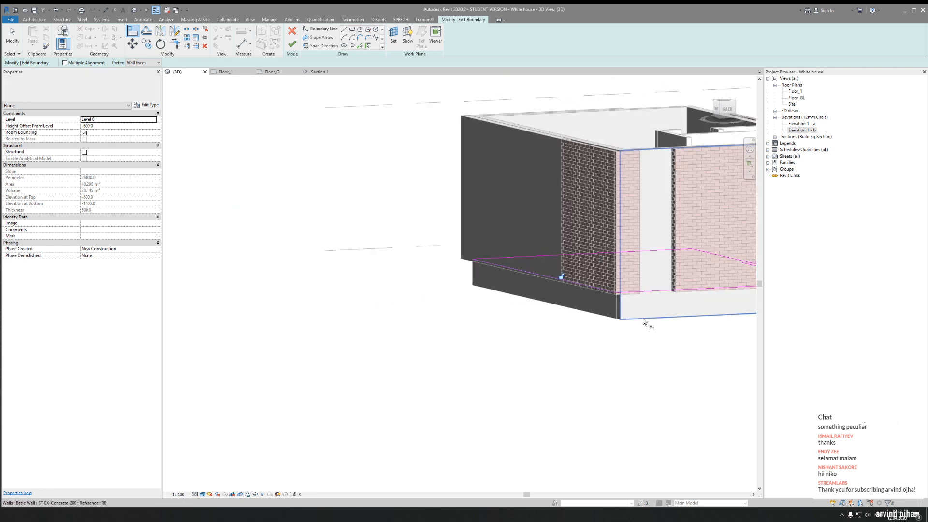
key(Escape)
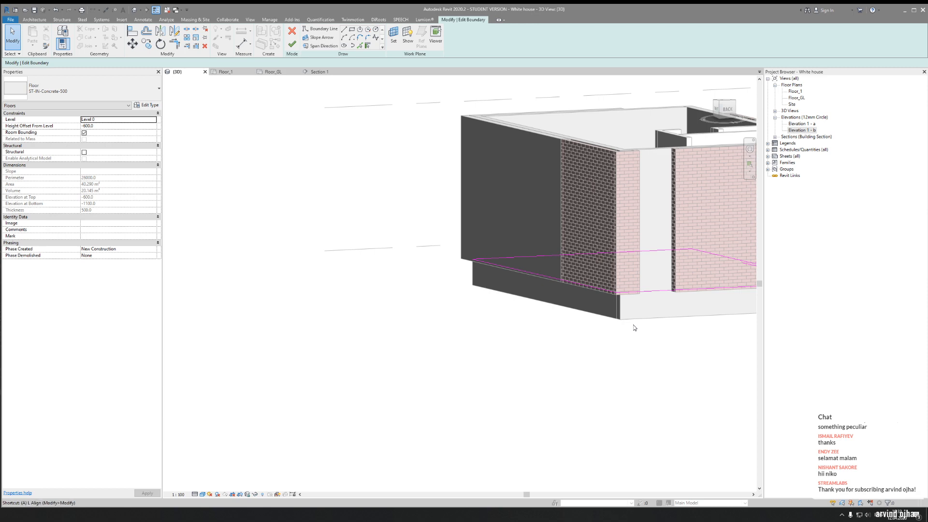
key(l)
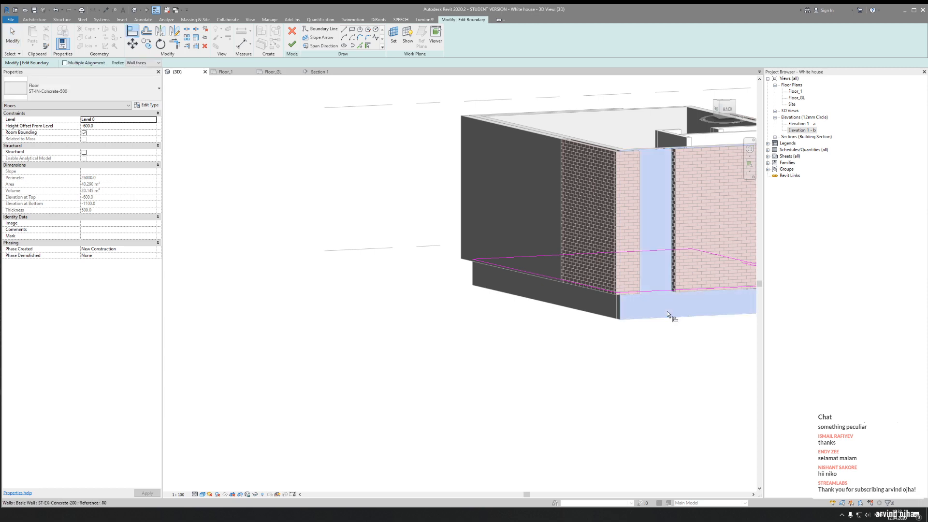
mouse_move(658, 291)
shift+middle_down()
mouse_move(617, 348)
mouse_move(532, 357)
mouse_move(490, 415)
mouse_move(396, 388)
mouse_move(333, 318)
shift+middle_up()
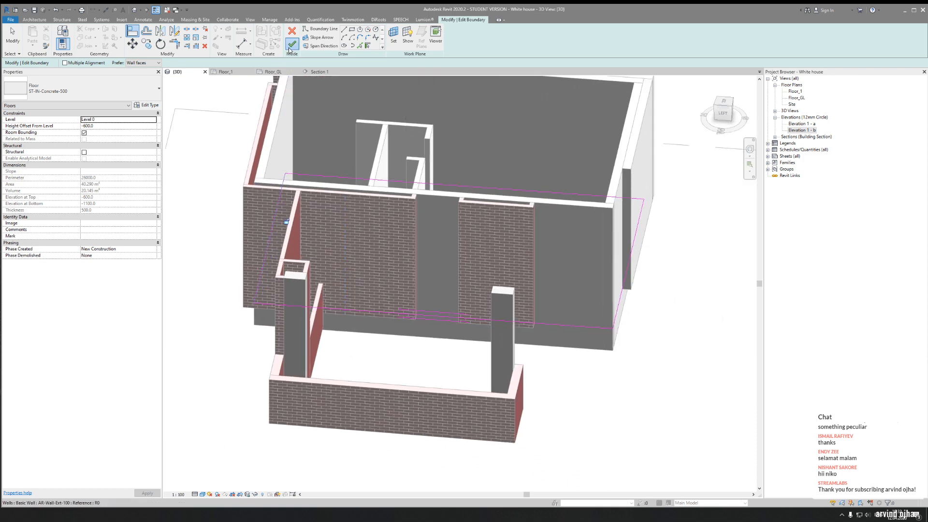
click(292, 44)
Check the edited slab in 3D and Section 1, and compare it with the Section - 3 drawing in Elevation 1 - b
shift+middle_drag(530, 308, 396, 224)
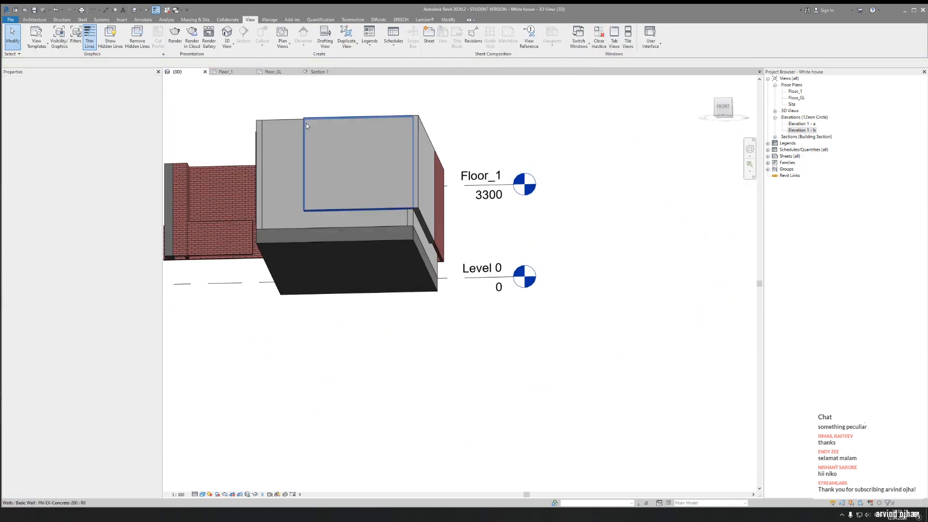
click(306, 123)
click(319, 72)
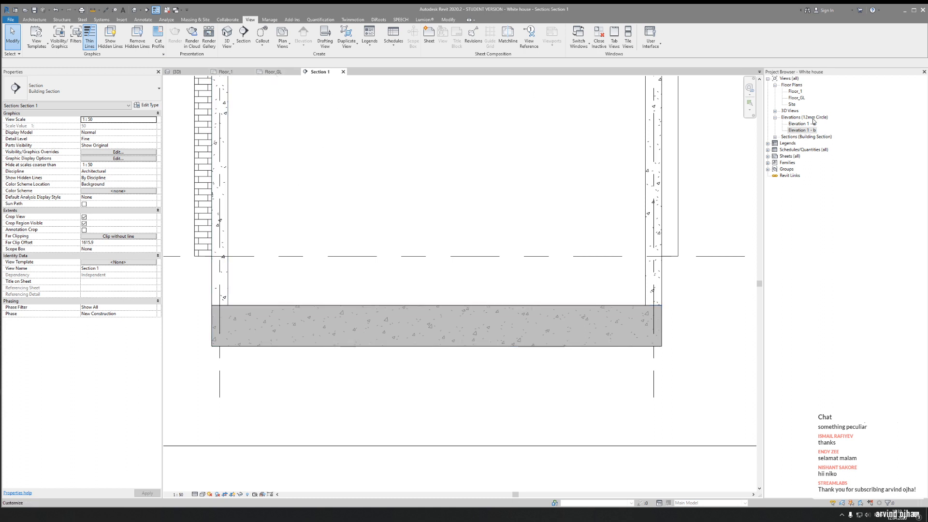
double_click(802, 132)
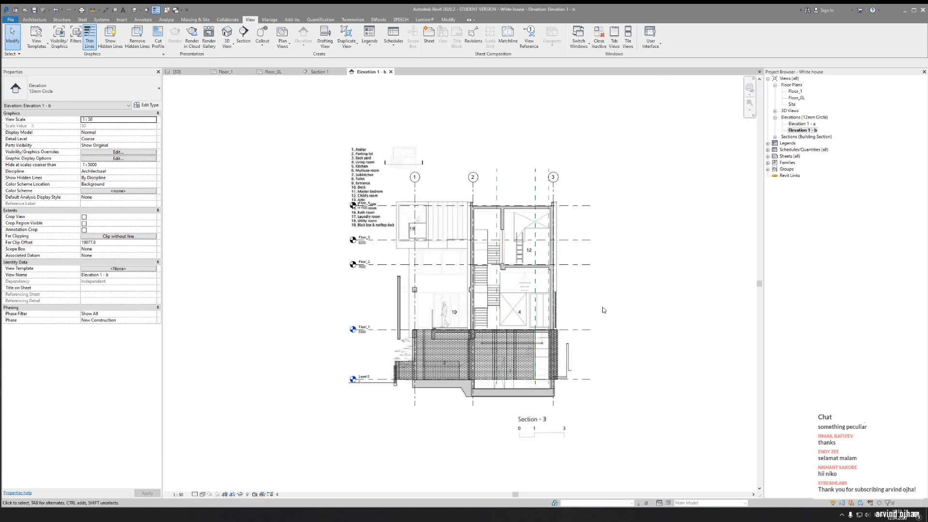
scroll(492, 387, up, 6)
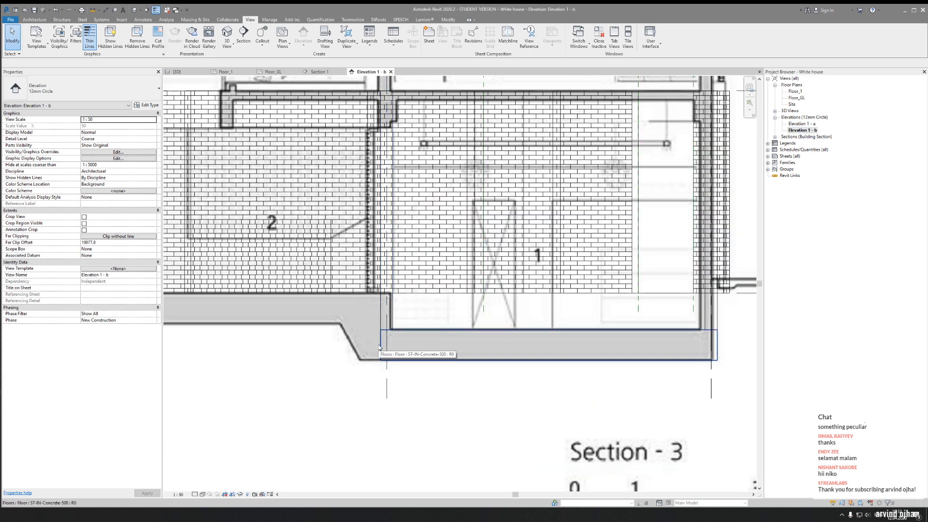
middle_drag(444, 349, 624, 354)
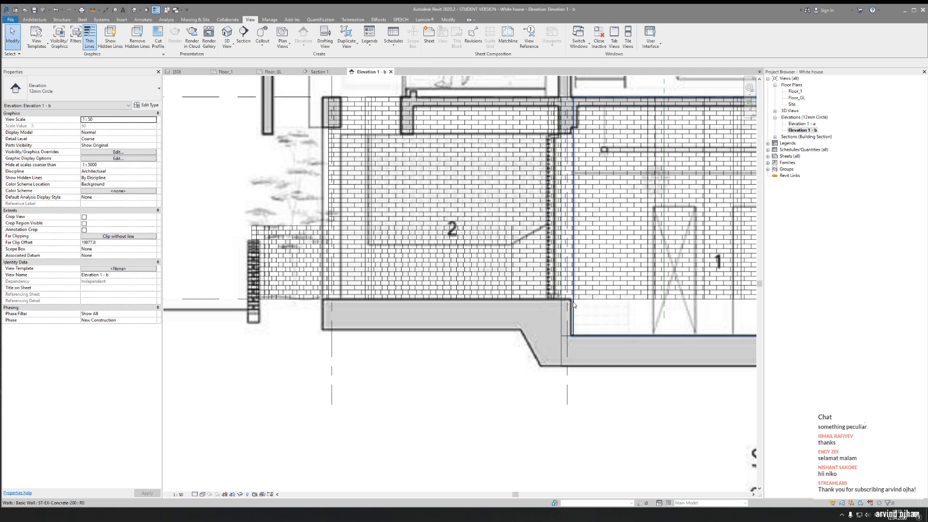
middle_drag(588, 351, 496, 346)
middle_drag(620, 362, 312, 351)
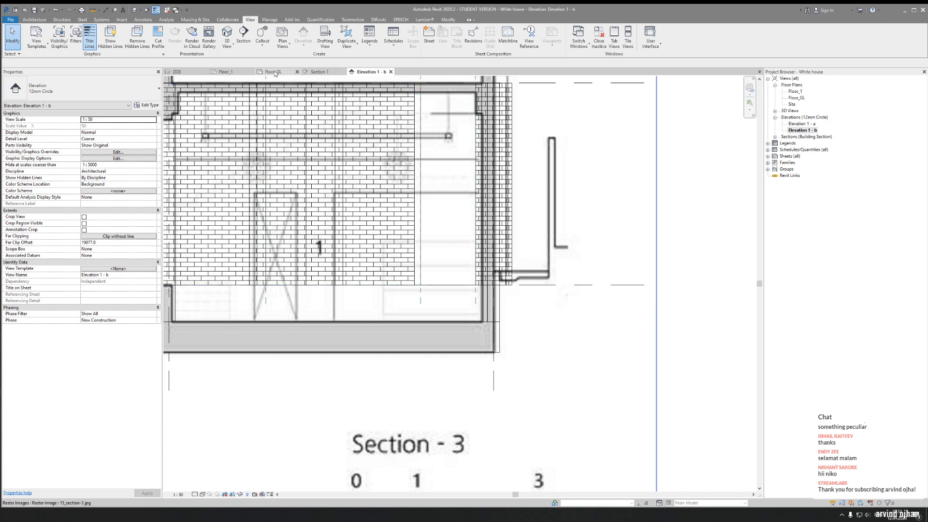
In the Floor_GL plan, start a new ST-IN-Concrete-500 floor like the existing one, with its boundary picked from lines; close Floor_1
click(220, 72)
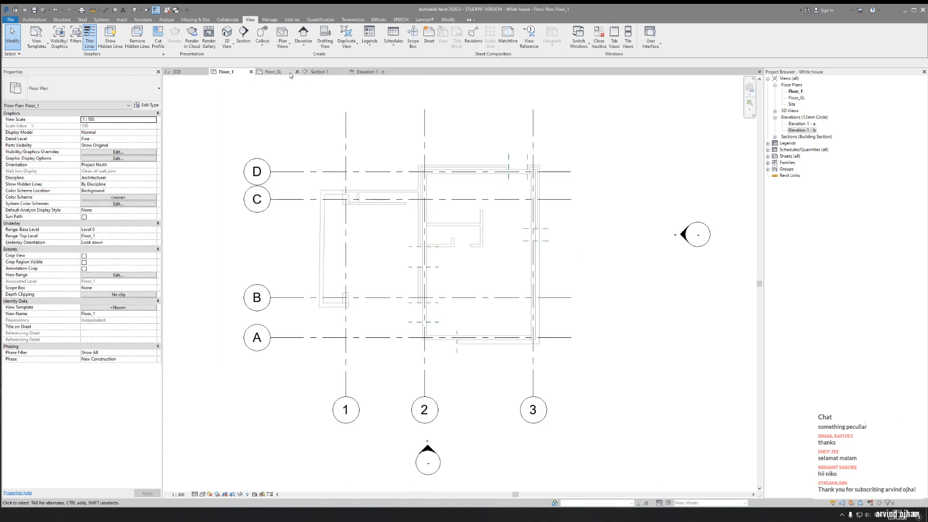
click(266, 72)
click(250, 72)
scroll(420, 200, up, 4)
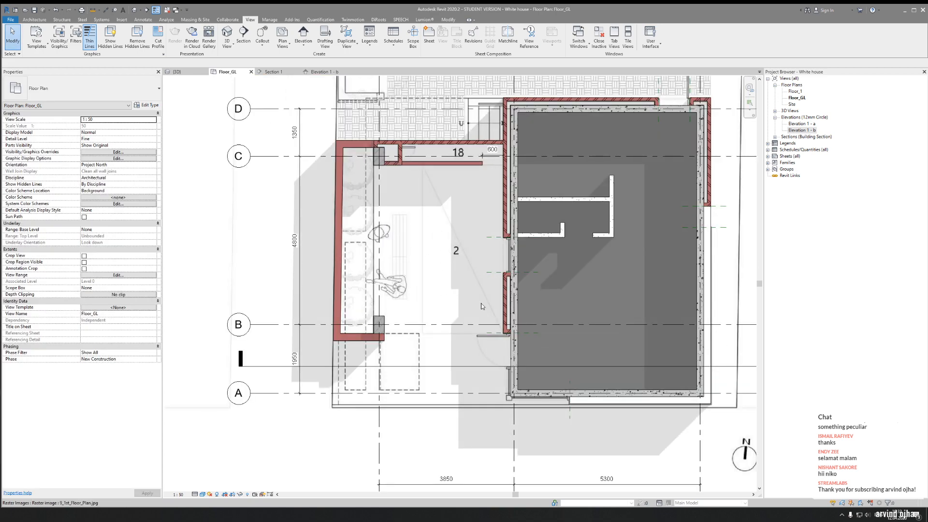
click(565, 316)
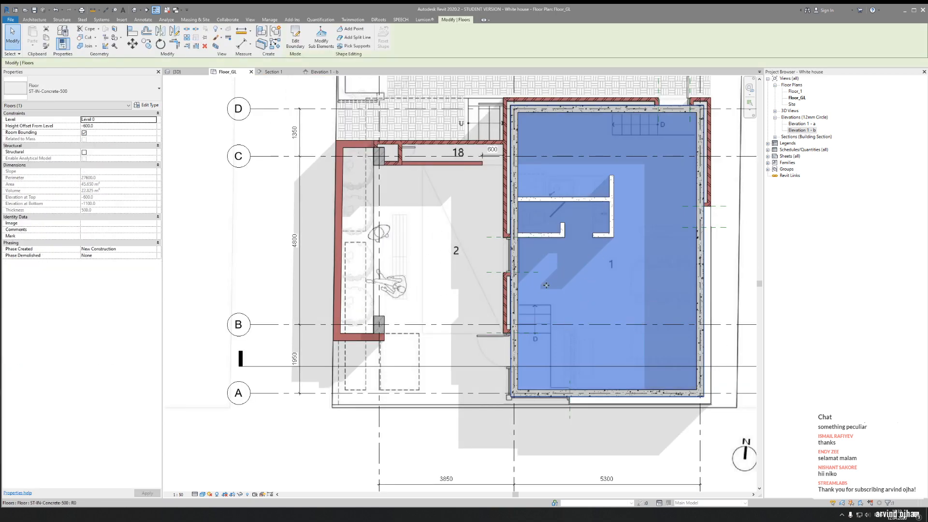
click(295, 37)
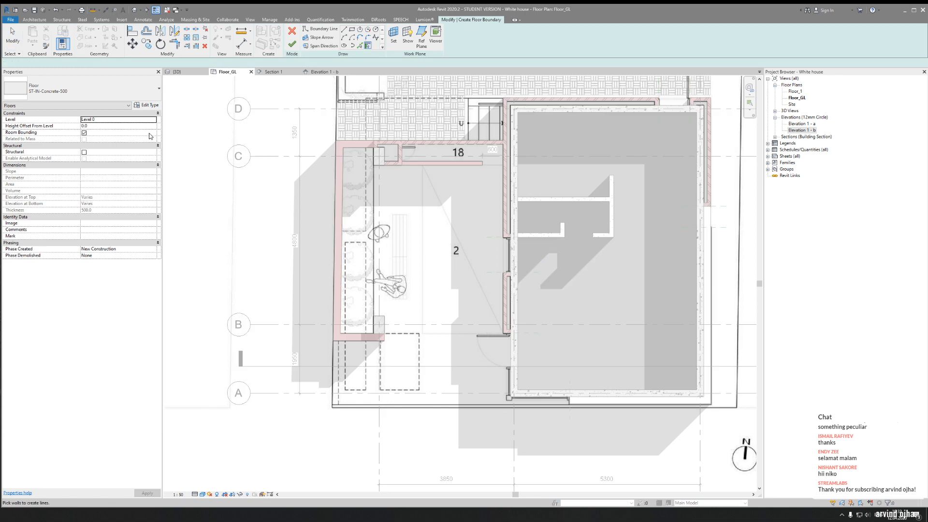
click(359, 46)
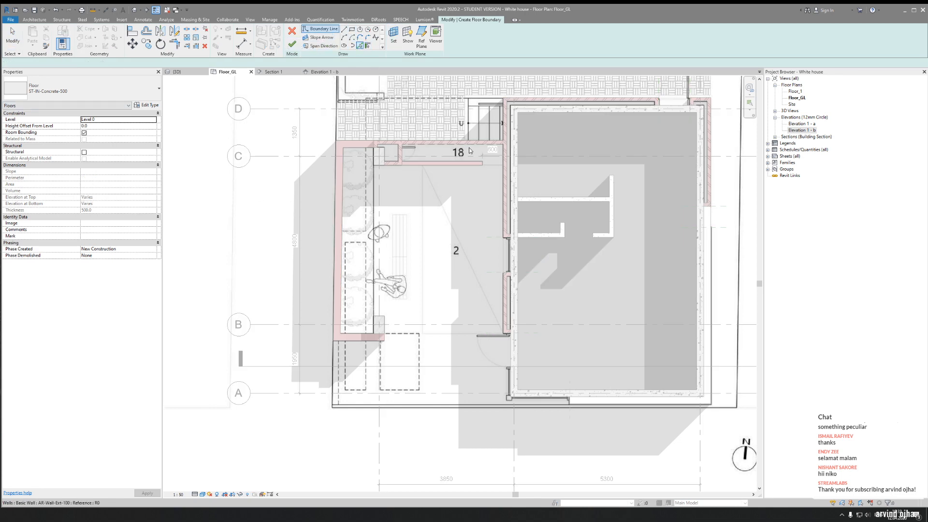
Examine the parking lot, utility room, back yard and atelier edges on the plan for the extent of the new floor
scroll(435, 145, up, 6)
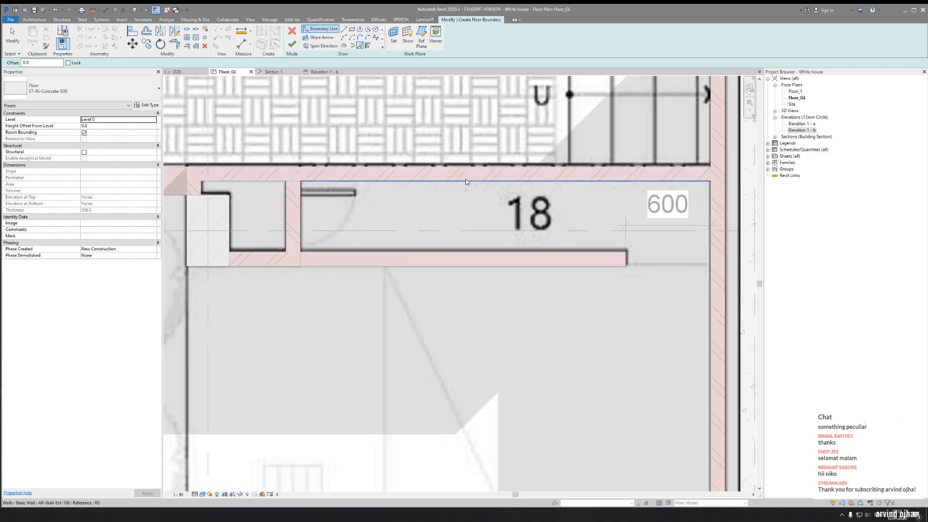
scroll(512, 184, down, 5)
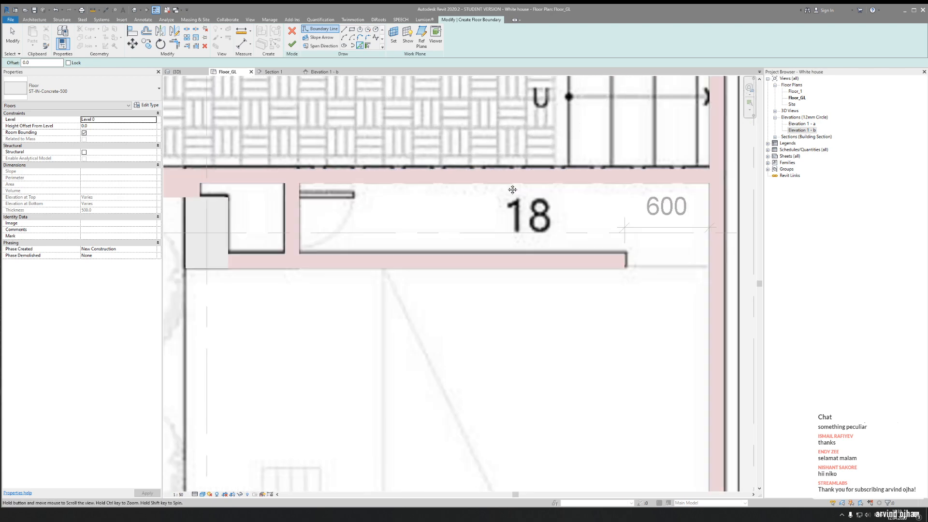
scroll(392, 211, down, 3)
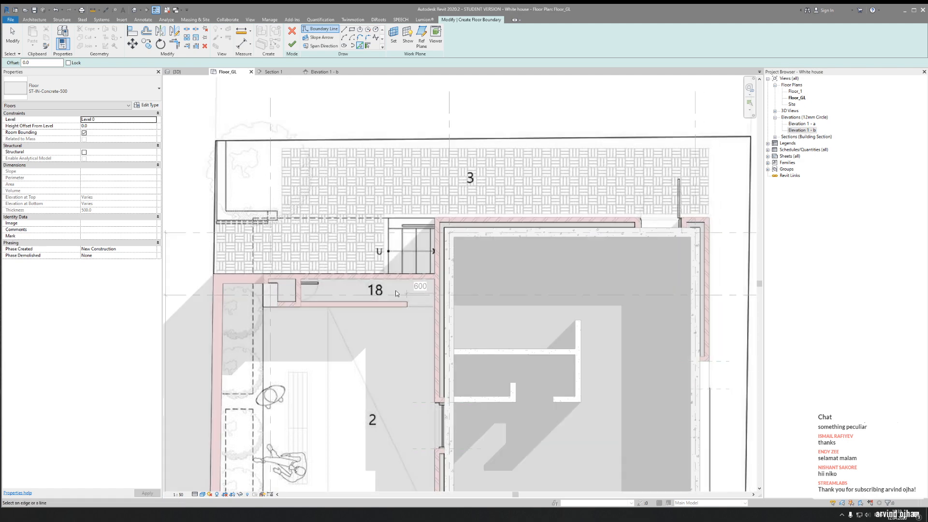
mouse_move(399, 265)
middle_down()
mouse_move(430, 212)
mouse_move(428, 147)
middle_up()
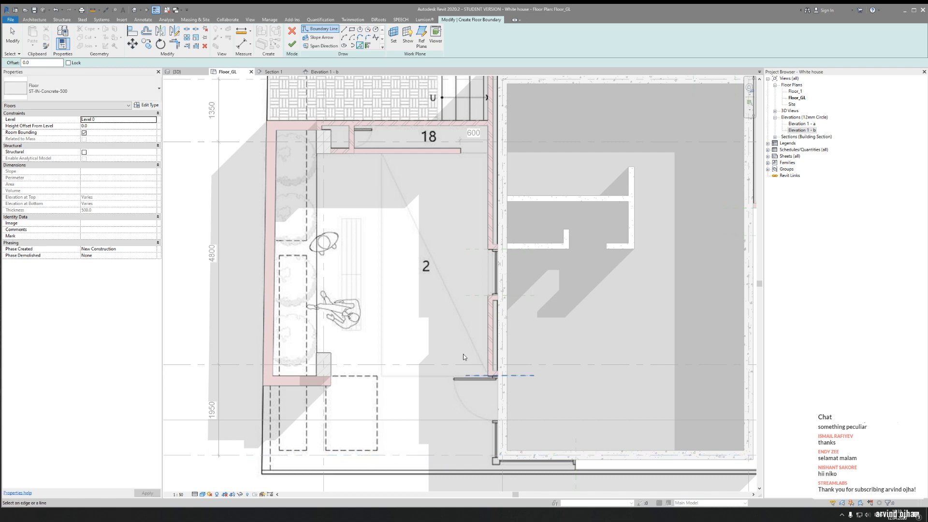
middle_drag(307, 80, 258, 244)
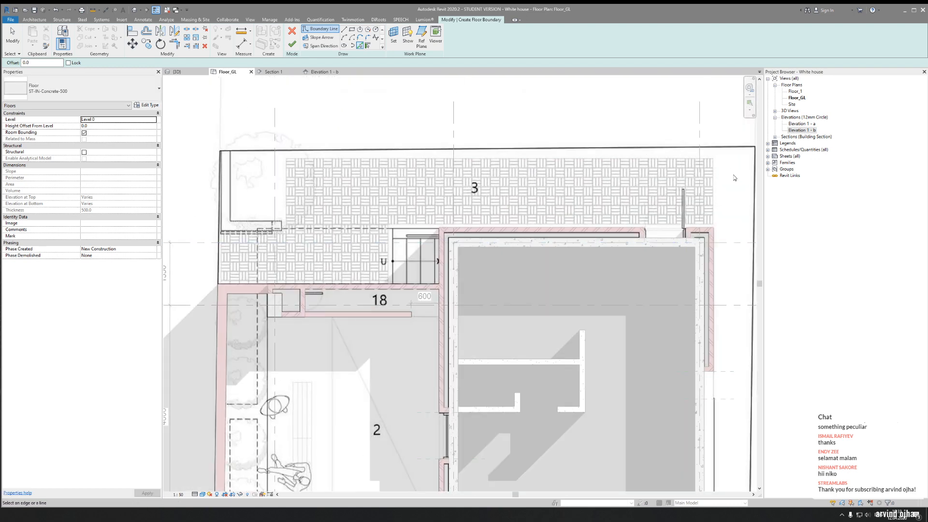
middle_drag(469, 435, 438, 253)
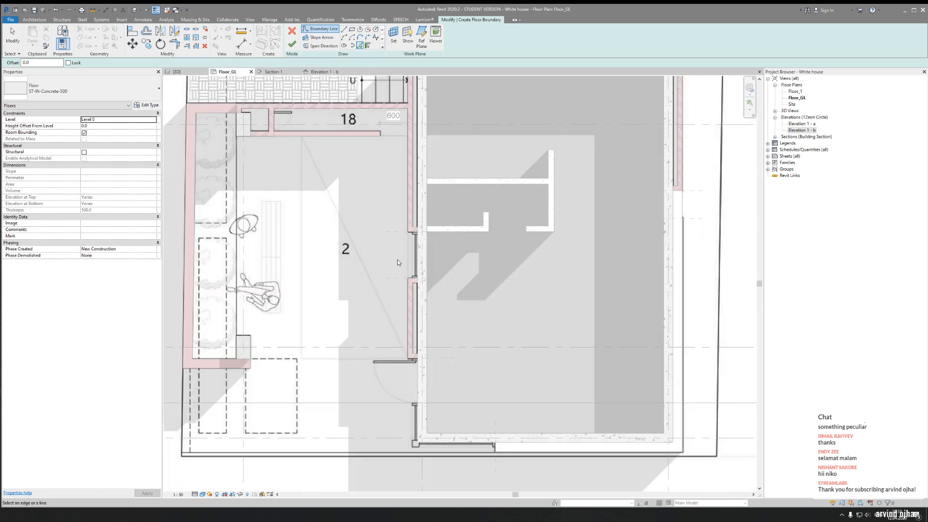
middle_drag(411, 206, 352, 393)
middle_drag(343, 323, 361, 305)
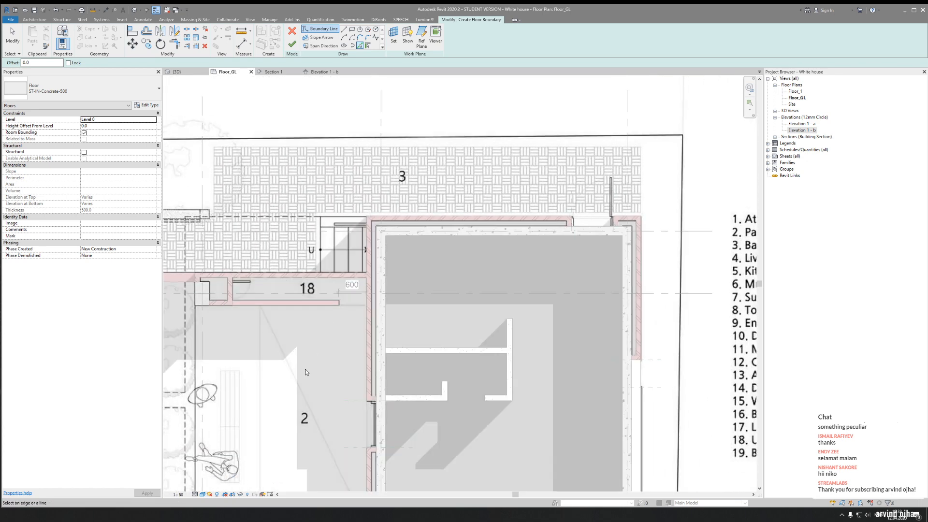
middle_drag(471, 285, 367, 137)
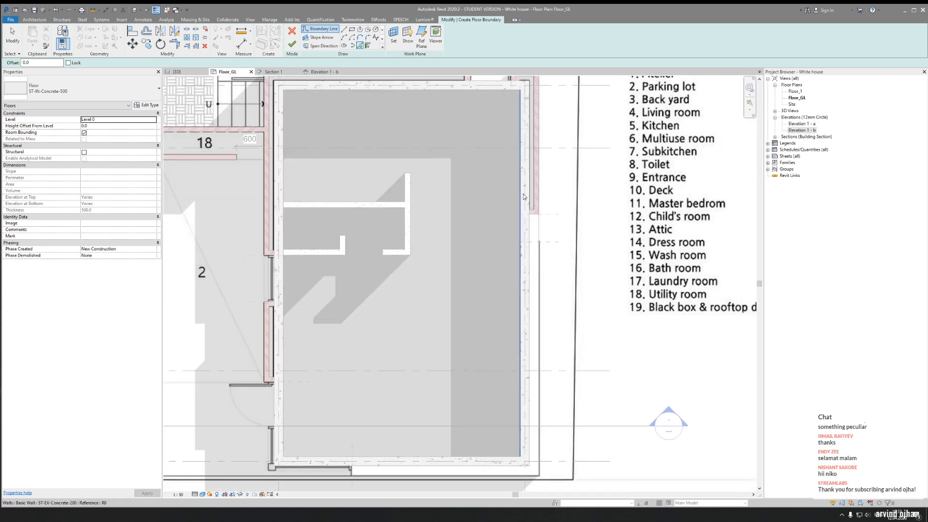
middle_drag(583, 148, 631, 263)
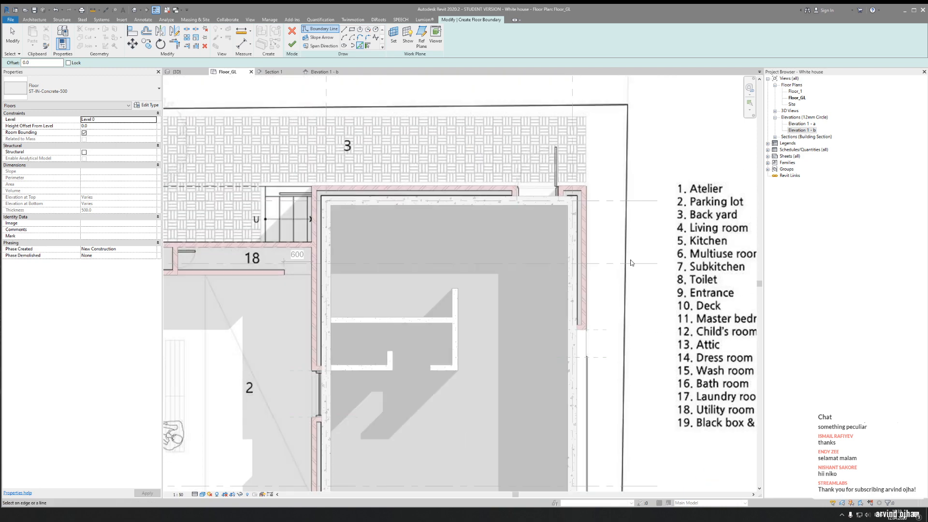
scroll(398, 279, down, 3)
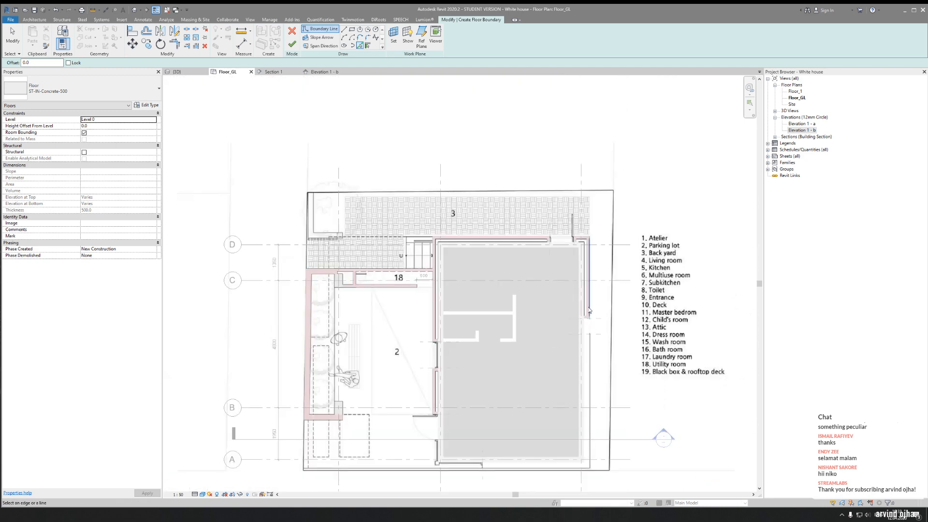
scroll(383, 204, up, 3)
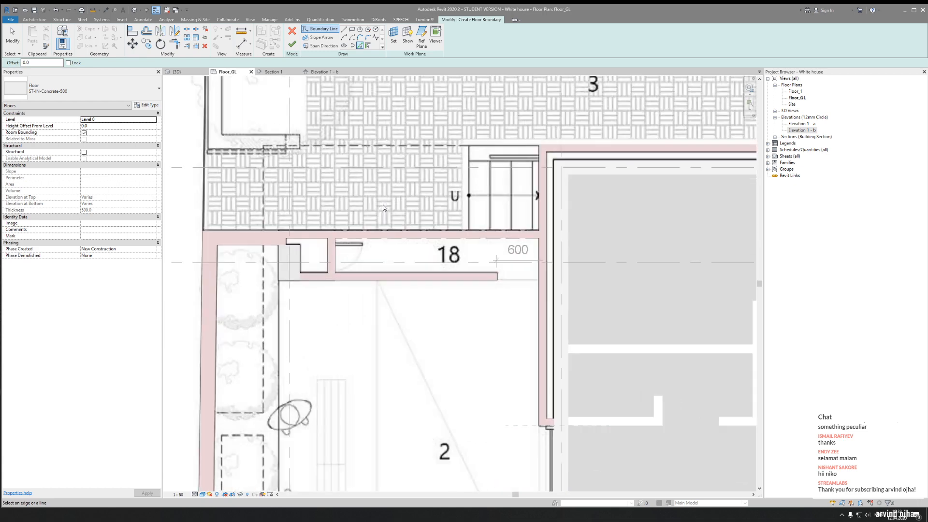
Pick floor boundary lines along the outer faces of the brick walls enclosing the parking lot and the concrete wall at grid 2
click(370, 231)
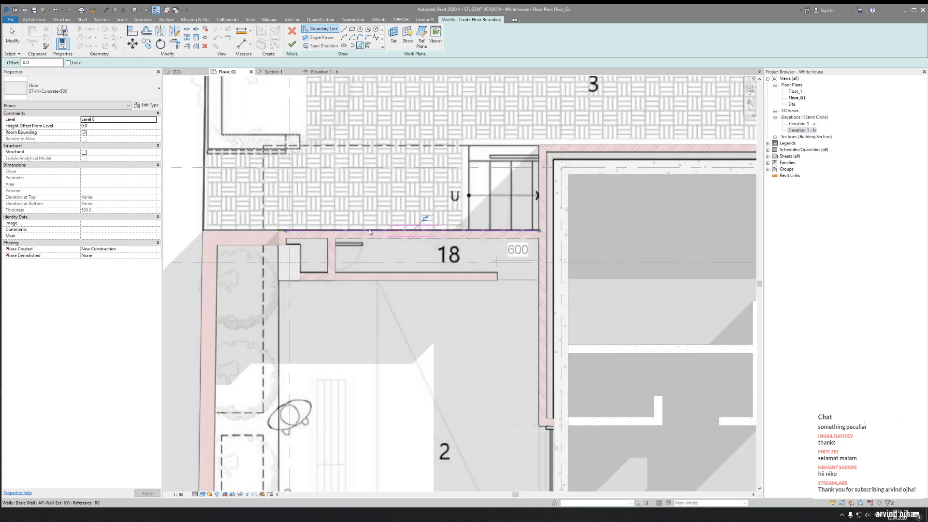
click(199, 322)
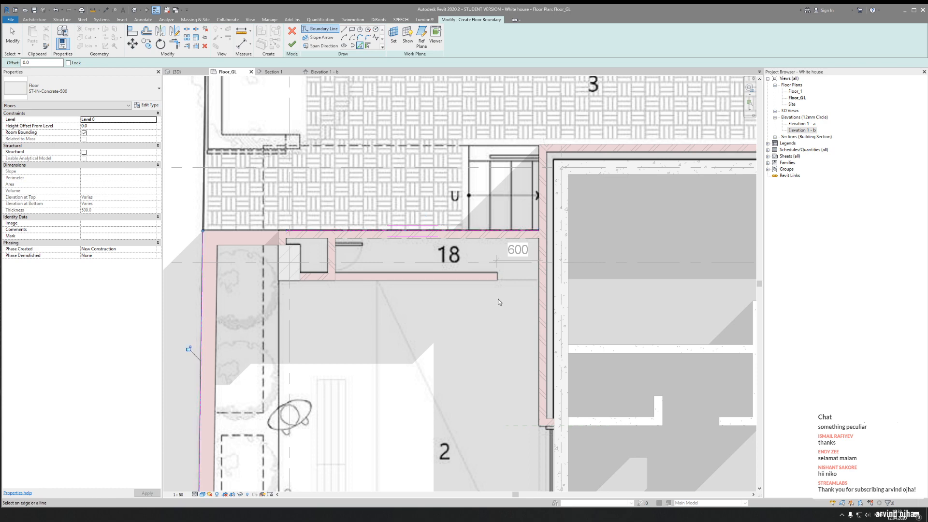
click(554, 300)
Draw boundary lines from the parking lot's brick wall corner to the site corner below grid A, and along the site edge toward grid 2
scroll(534, 255, down, 2)
middle_drag(550, 394, 546, 254)
scroll(516, 303, up, 2)
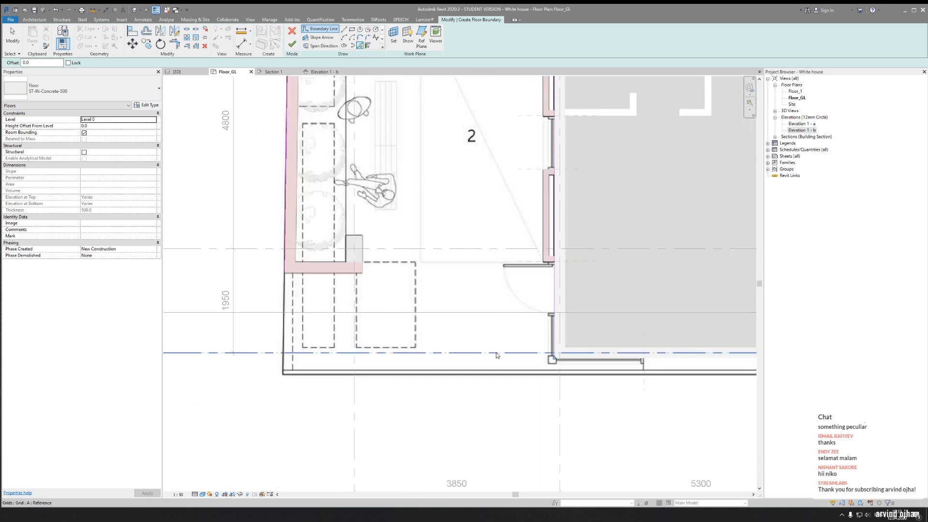
scroll(496, 352, up, 2)
middle_drag(632, 375, 756, 328)
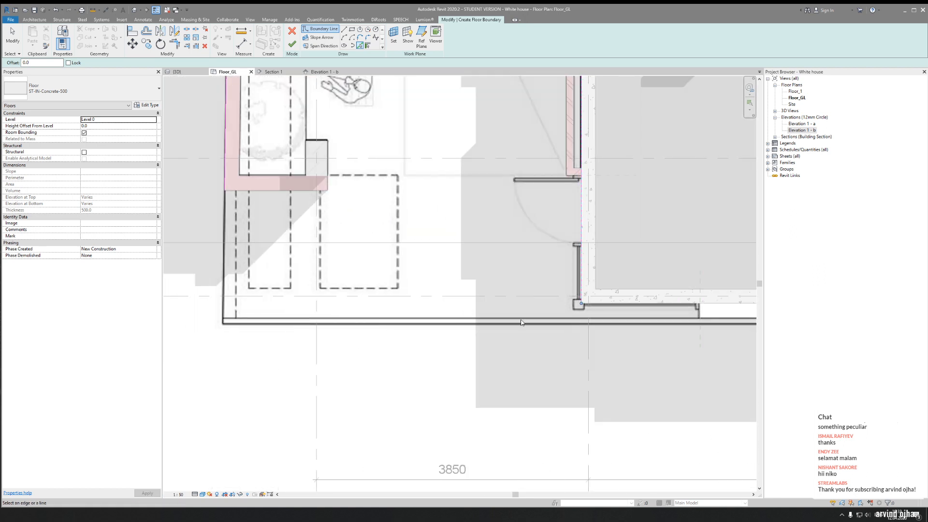
click(343, 29)
click(224, 191)
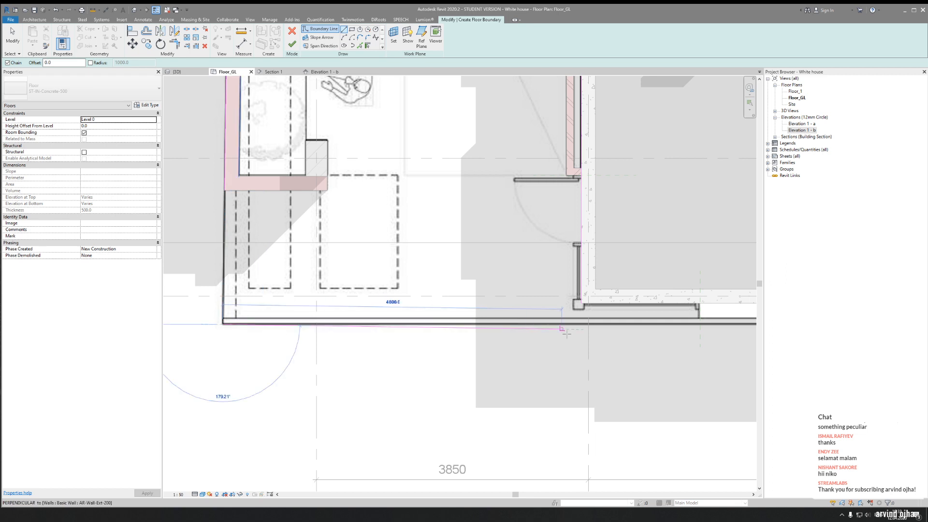
click(579, 323)
key(Escape)
key(Escape)
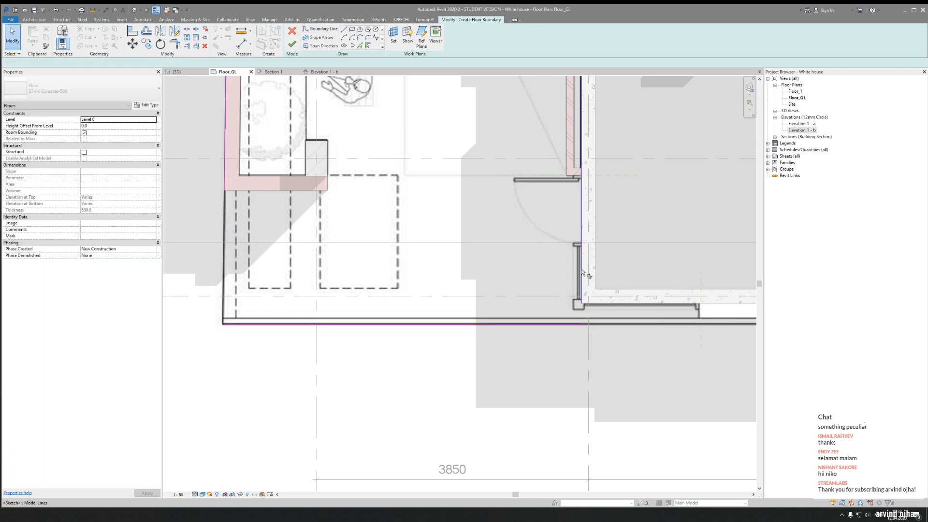
Trim the boundary lines to corners along the utility room's outer wall to close the loop, and finish the parking lot floor
key(t)
key(r)
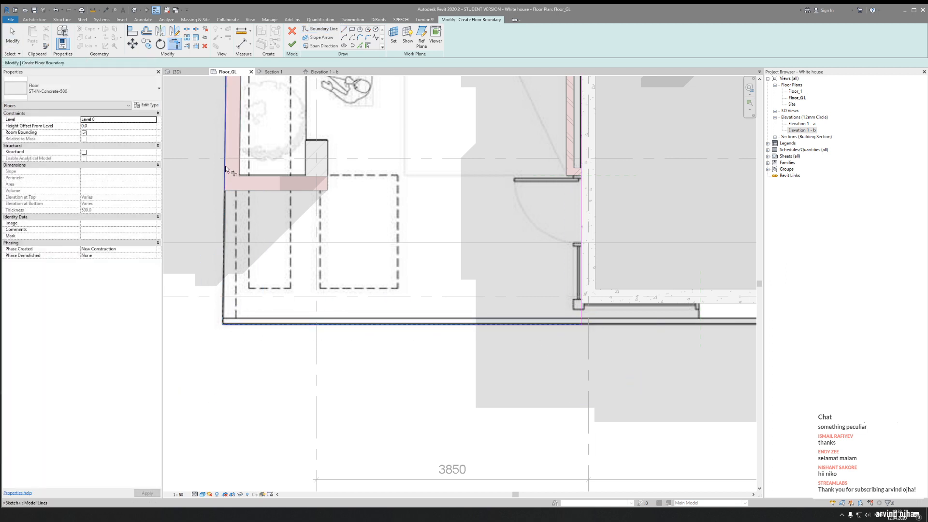
scroll(289, 262, down, 3)
scroll(253, 206, up, 1)
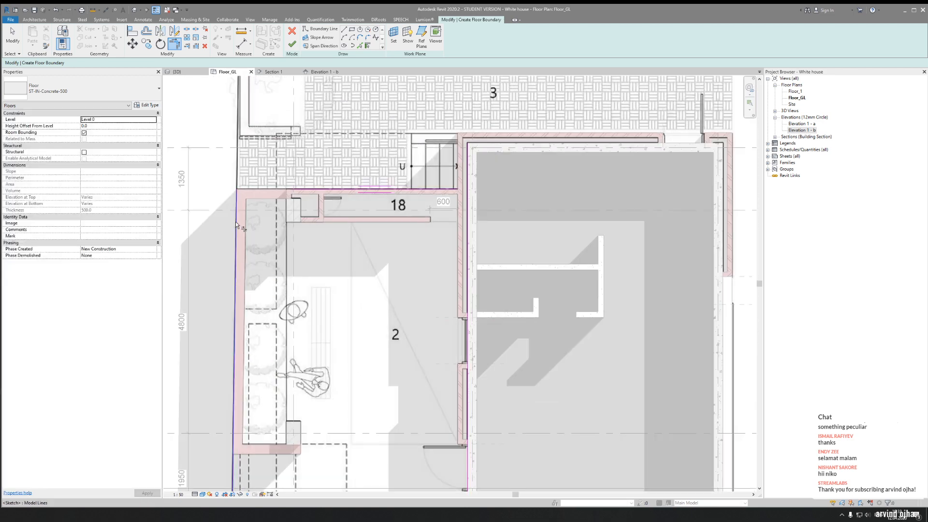
click(293, 190)
scroll(241, 205, up, 2)
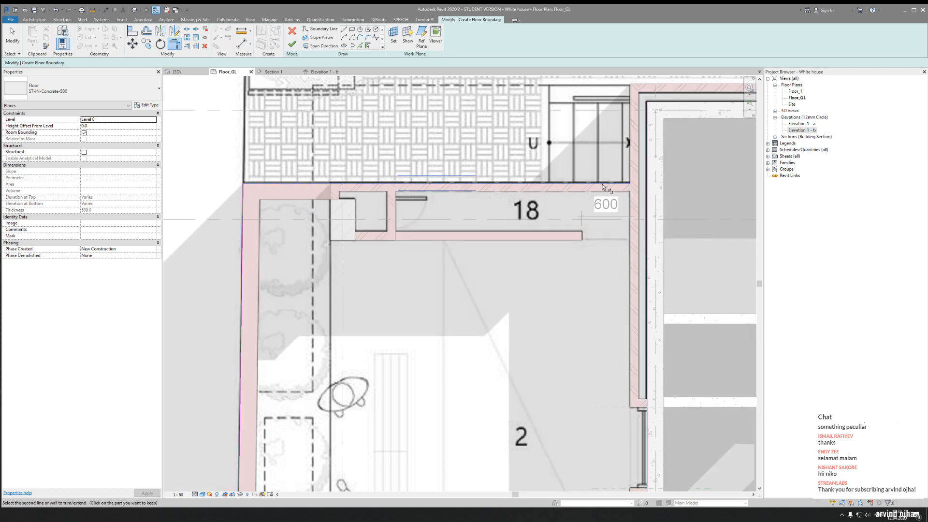
click(646, 214)
middle_drag(631, 234, 509, 325)
scroll(515, 272, down, 1)
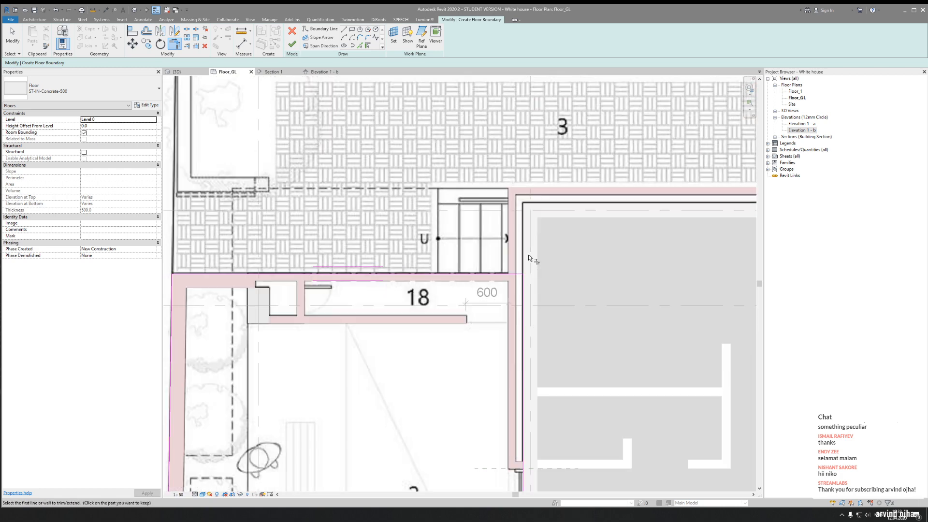
scroll(529, 254, down, 1)
middle_drag(563, 283, 518, 275)
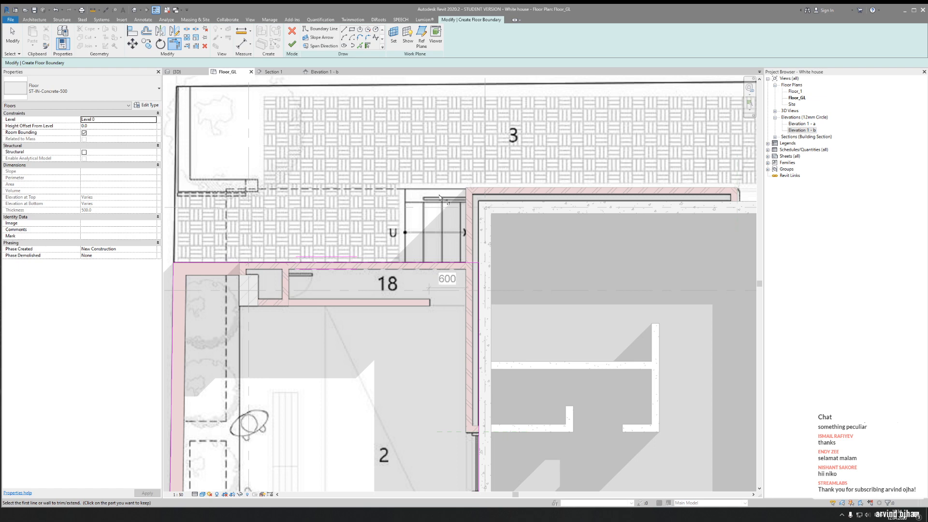
middle_drag(669, 203, 670, 165)
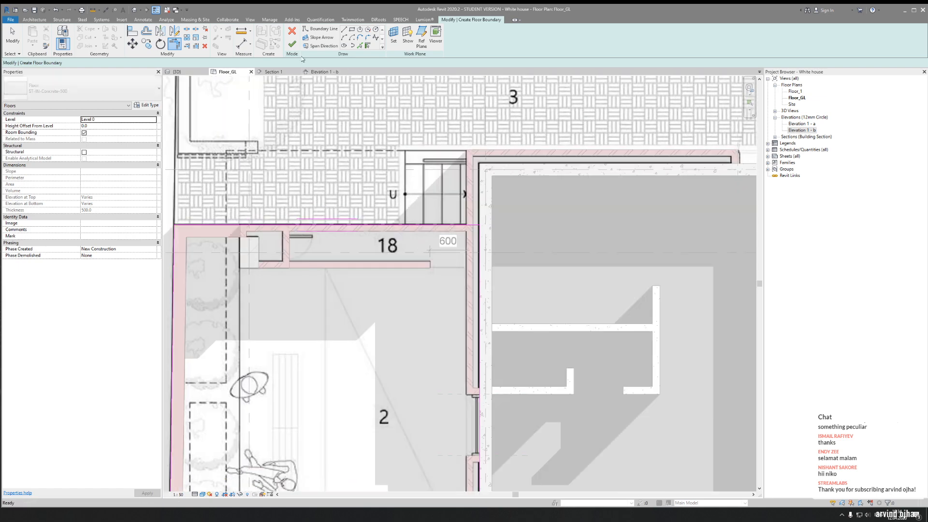
click(292, 45)
key(Escape)
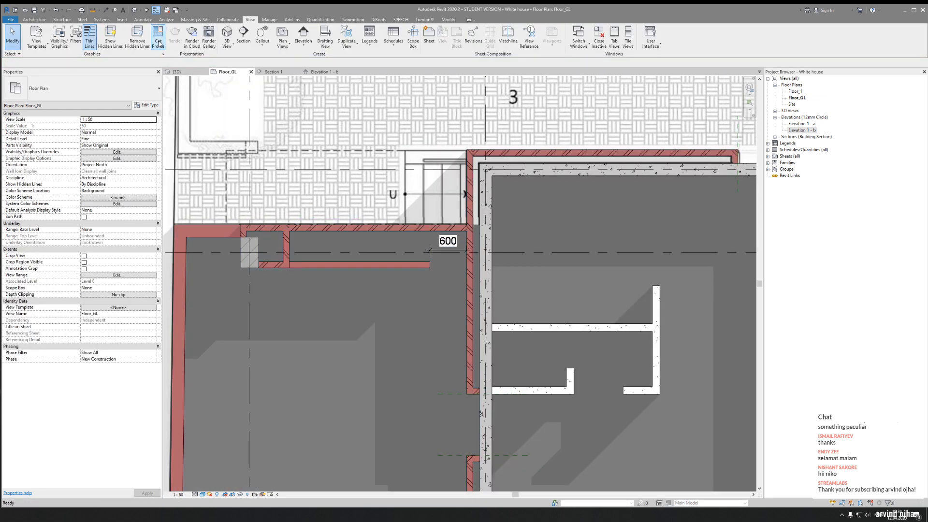
Inspect the new parking lot floor in the 3D view, including its front edge where it meets the lower foundation slab
click(176, 72)
shift+middle_drag(361, 228, 447, 382)
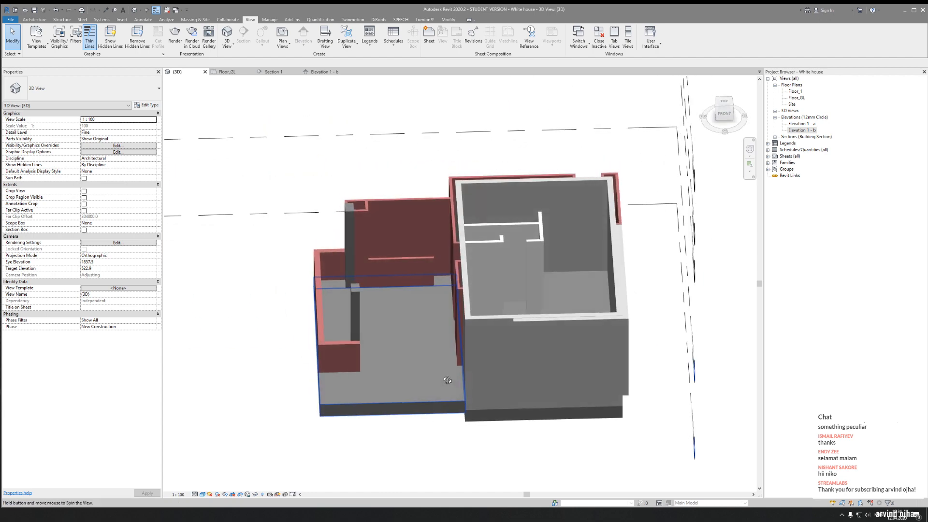
scroll(435, 427, up, 3)
scroll(466, 352, down, 4)
shift+middle_drag(466, 351, 483, 237)
scroll(538, 284, up, 4)
click(470, 194)
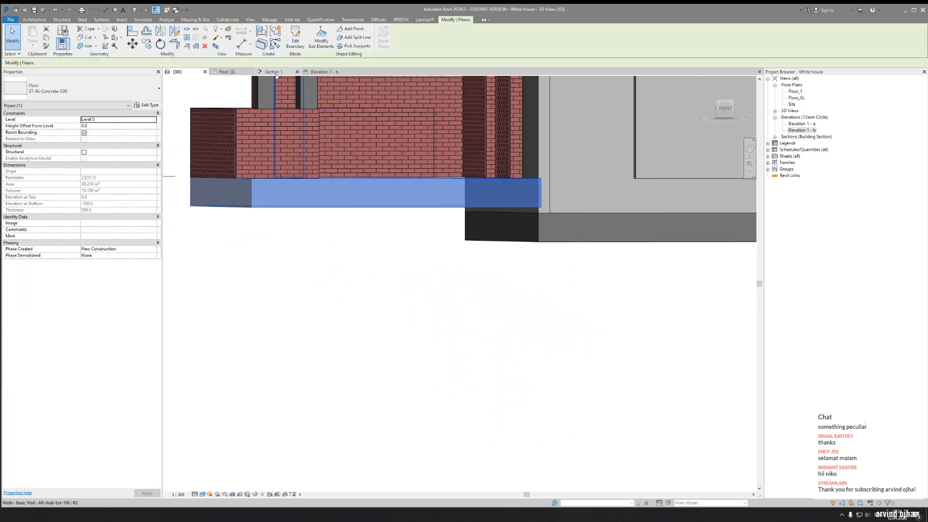
Compare the parking lot floor with the section drawing in Elevation 1 - b, and examine its junction with the foundation slab in Section 1
click(319, 73)
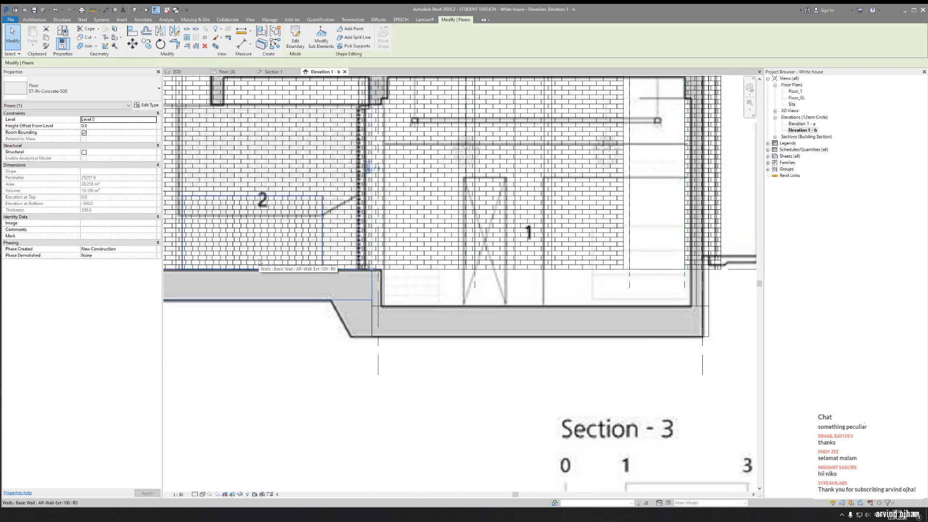
middle_drag(378, 371, 425, 379)
scroll(392, 314, up, 1)
middle_drag(393, 315, 552, 319)
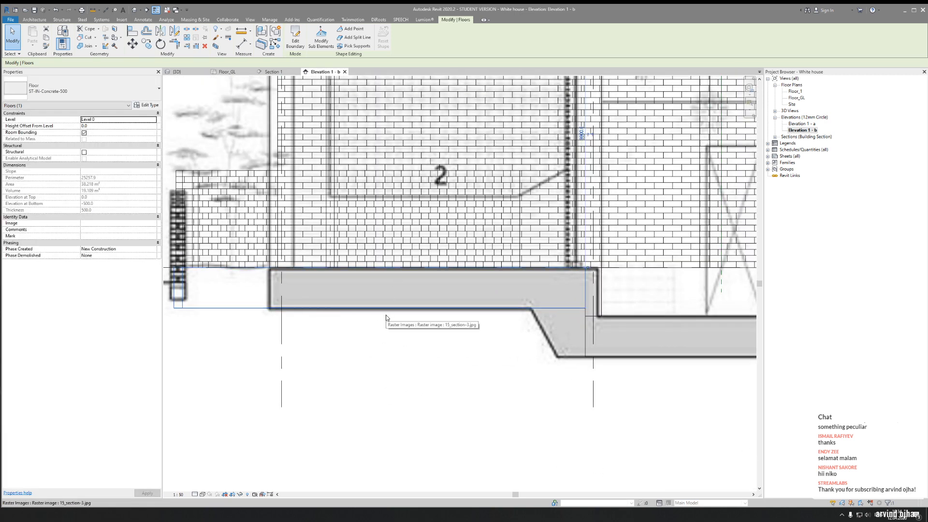
click(487, 369)
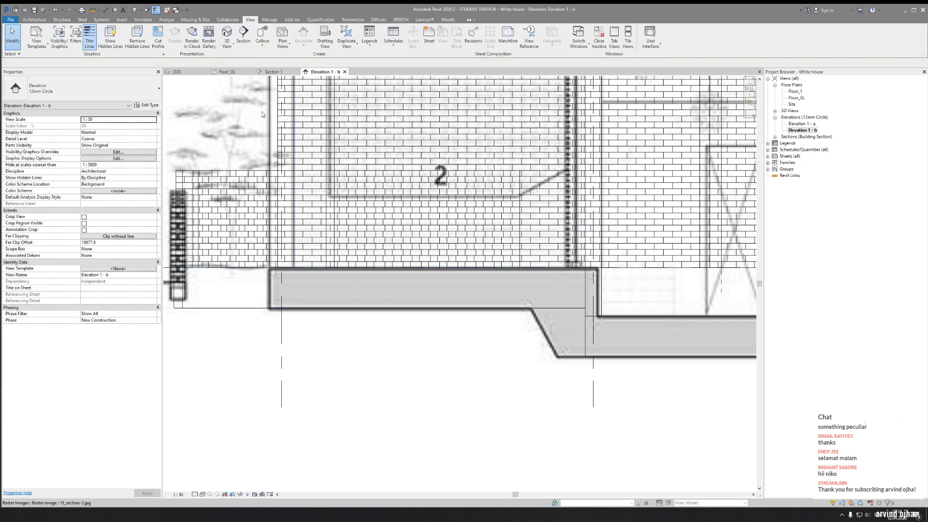
click(273, 72)
scroll(456, 273, down, 4)
middle_drag(292, 298, 416, 302)
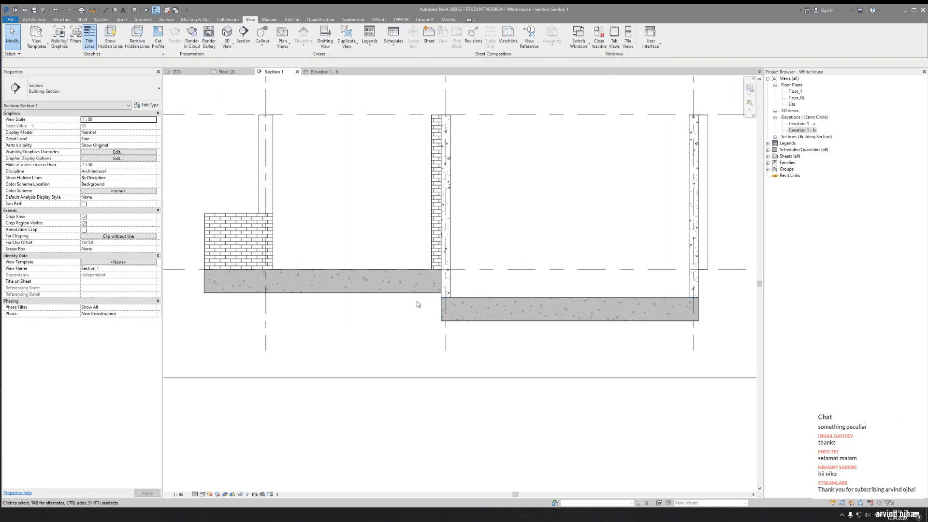
scroll(407, 298, up, 3)
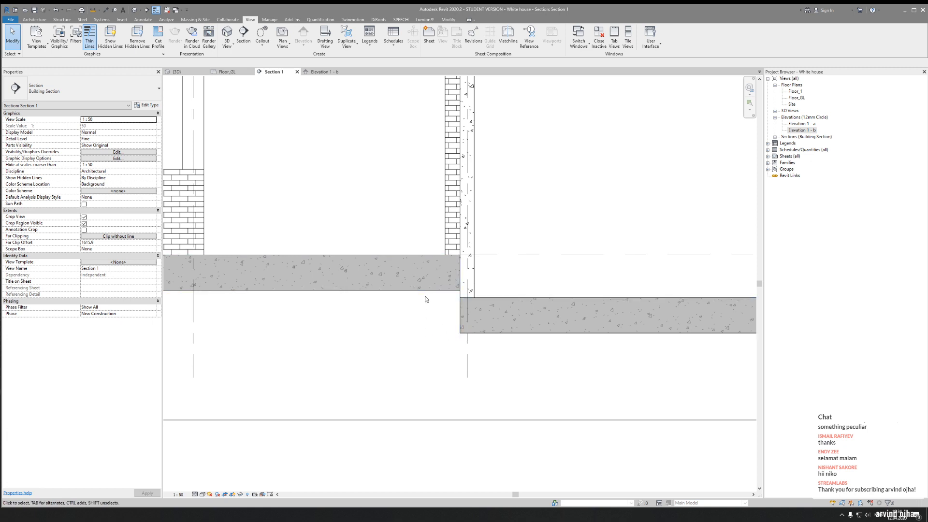
middle_drag(398, 311, 474, 317)
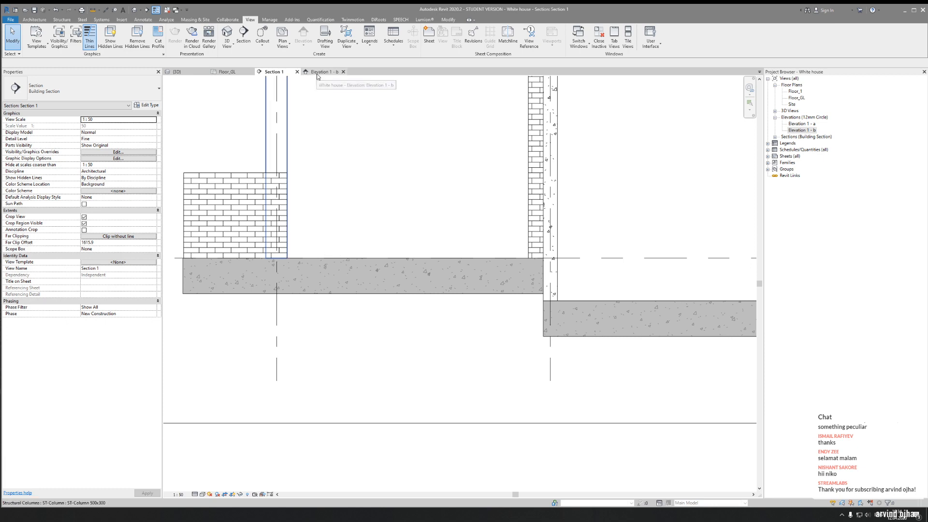
Examine the parking lot floor's extent on the Floor_GL plan against the back yard, atelier and site edges
click(216, 74)
scroll(399, 240, down, 5)
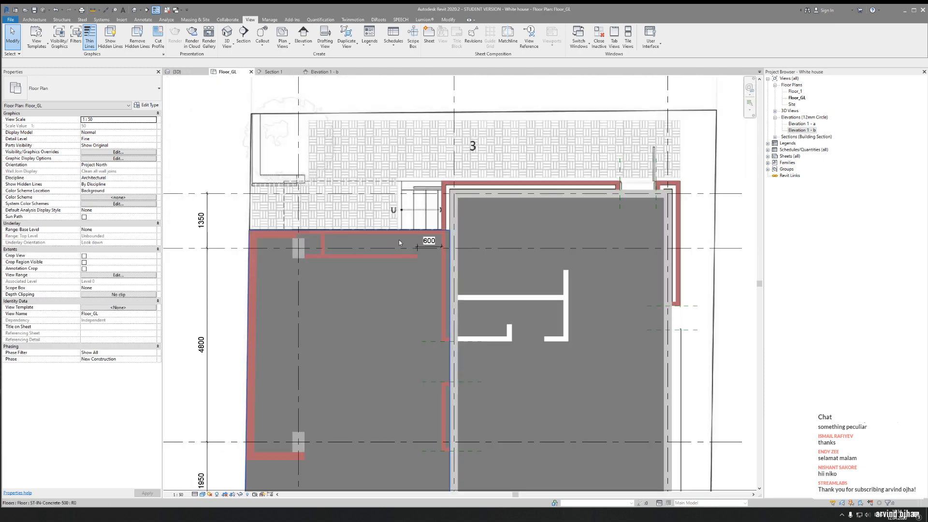
click(383, 254)
scroll(405, 260, up, 5)
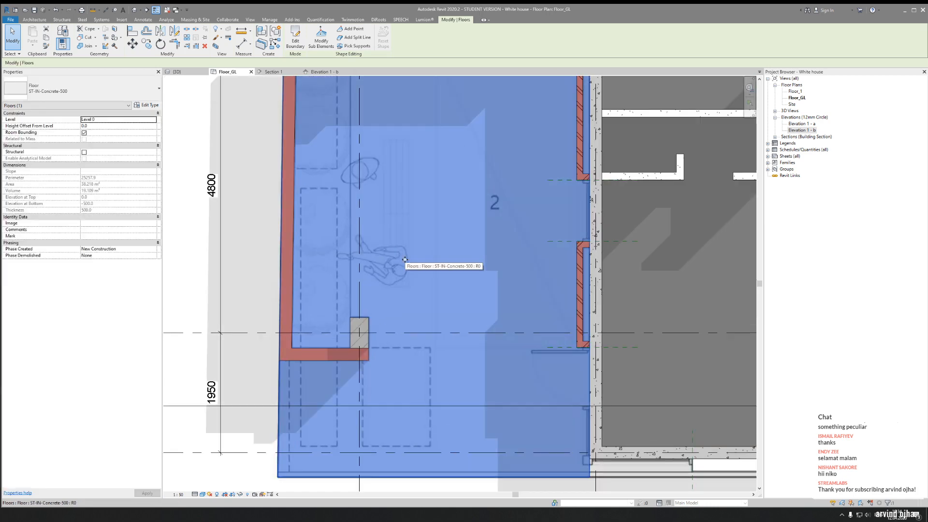
key(Escape)
scroll(370, 240, down, 3)
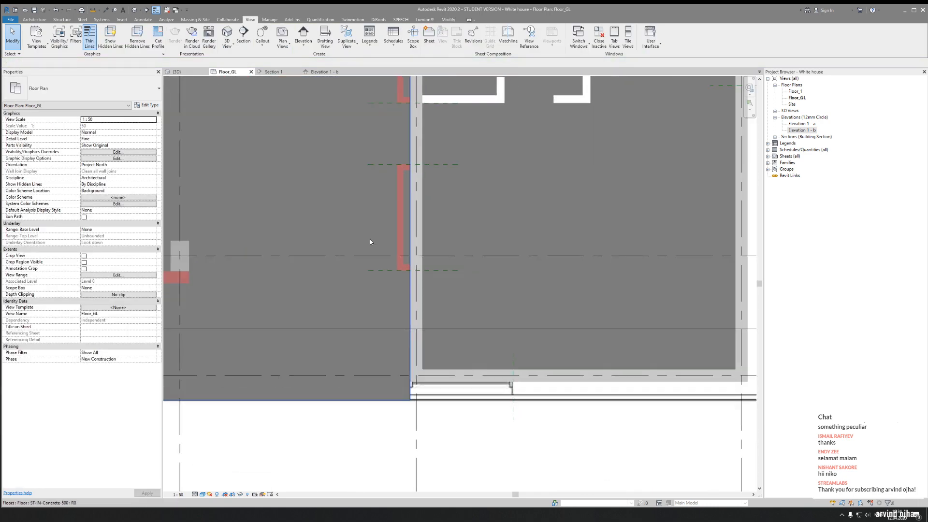
middle_drag(362, 294, 369, 424)
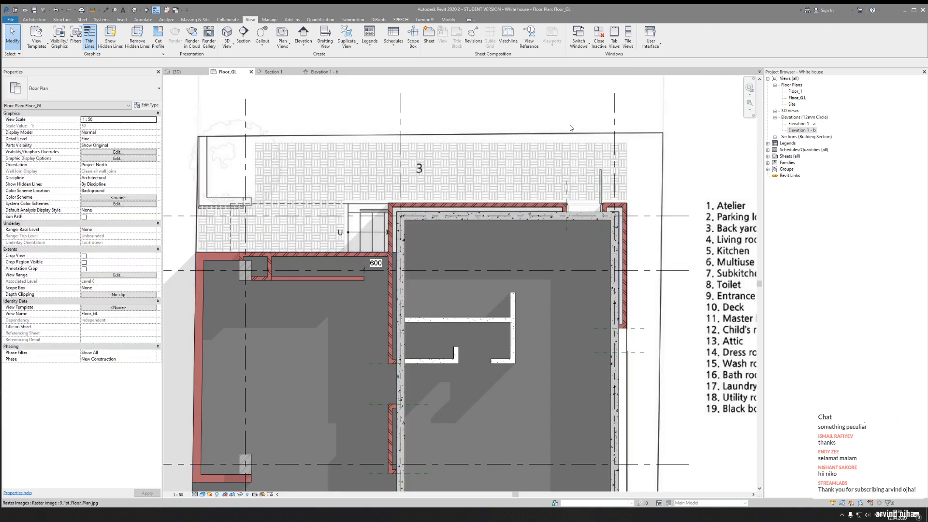
middle_drag(644, 407, 639, 177)
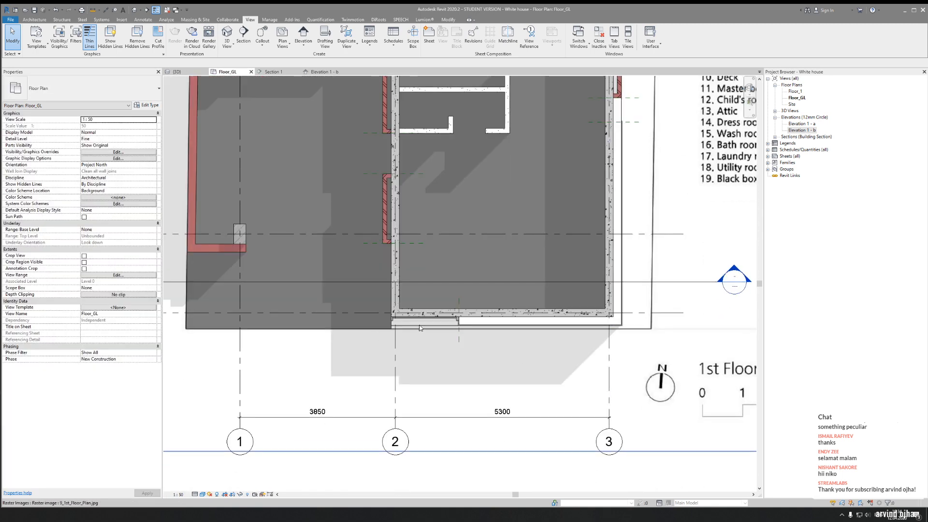
scroll(491, 305, up, 1)
click(270, 255)
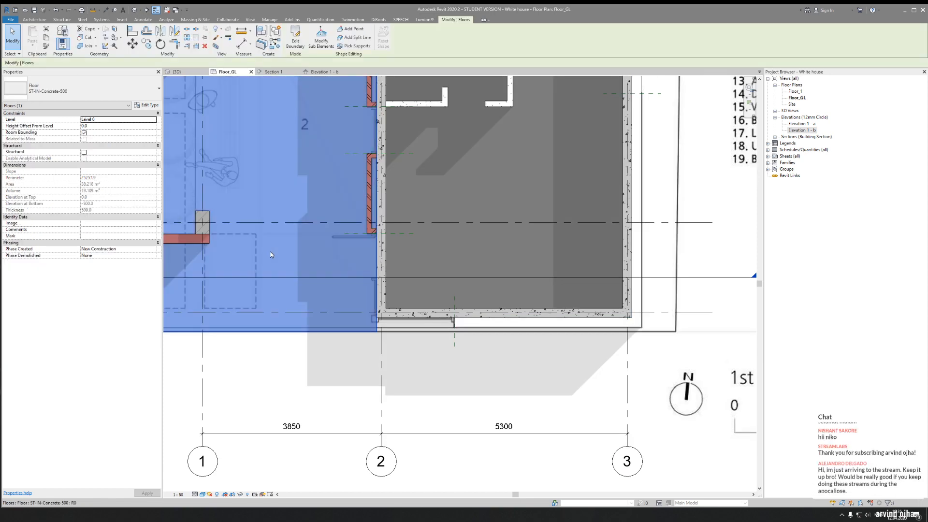
key(c)
key(s)
middle_drag(354, 314, 387, 396)
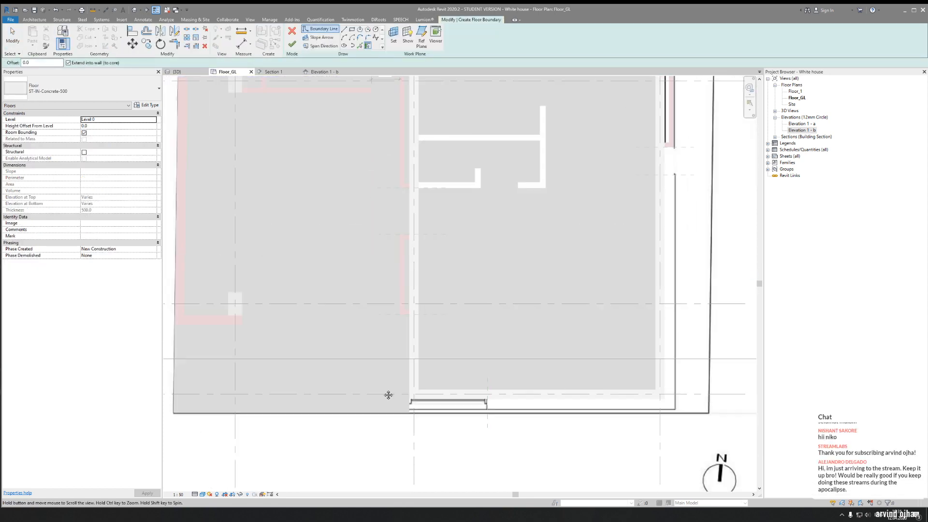
middle_drag(374, 279, 399, 359)
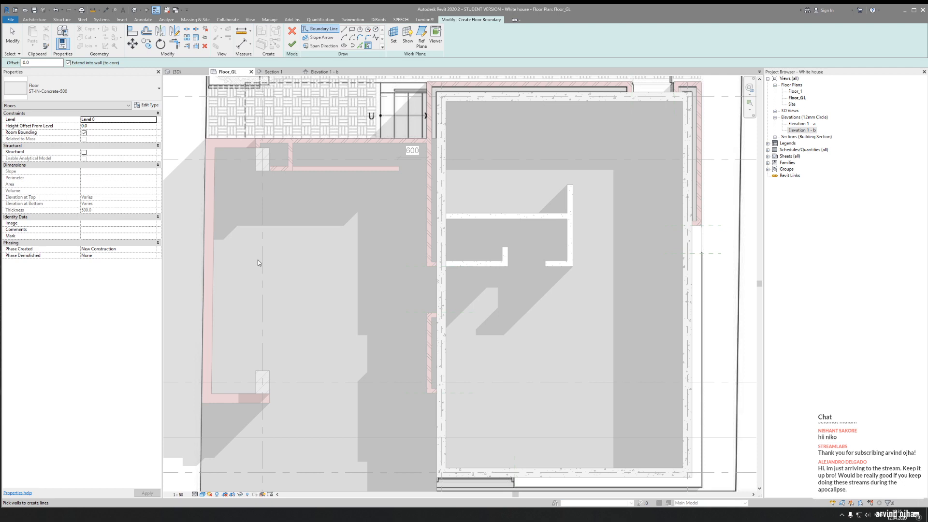
click(291, 31)
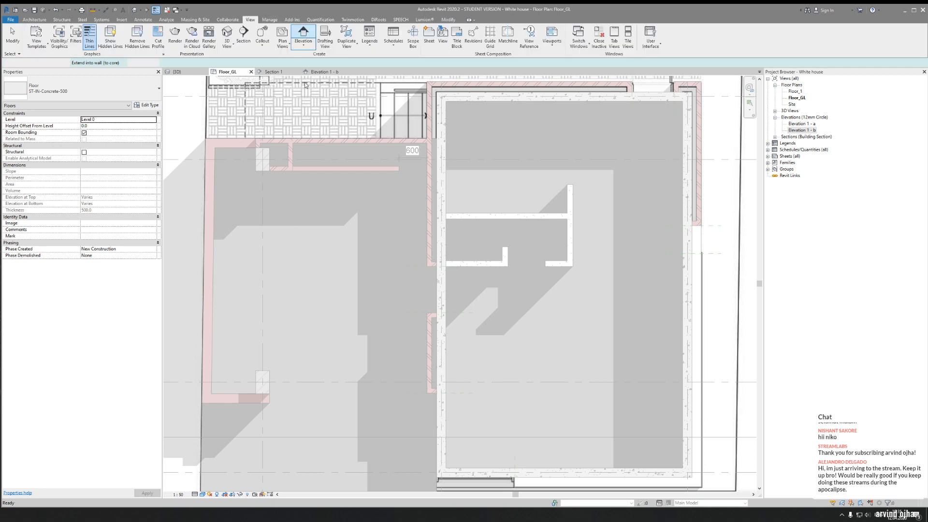
Duplicate the parking lot floor's type as ST-EX-Concrete-500
middle_drag(339, 416, 387, 321)
click(314, 176)
click(147, 105)
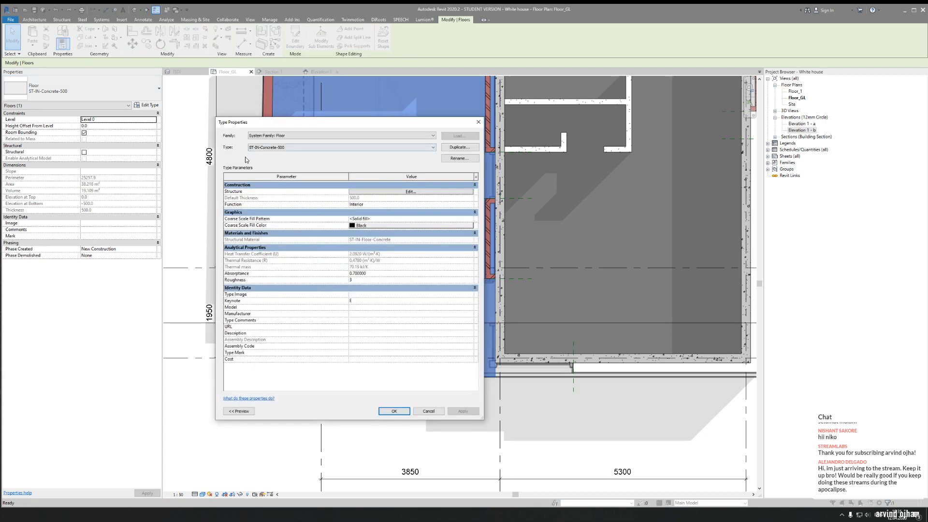
click(459, 147)
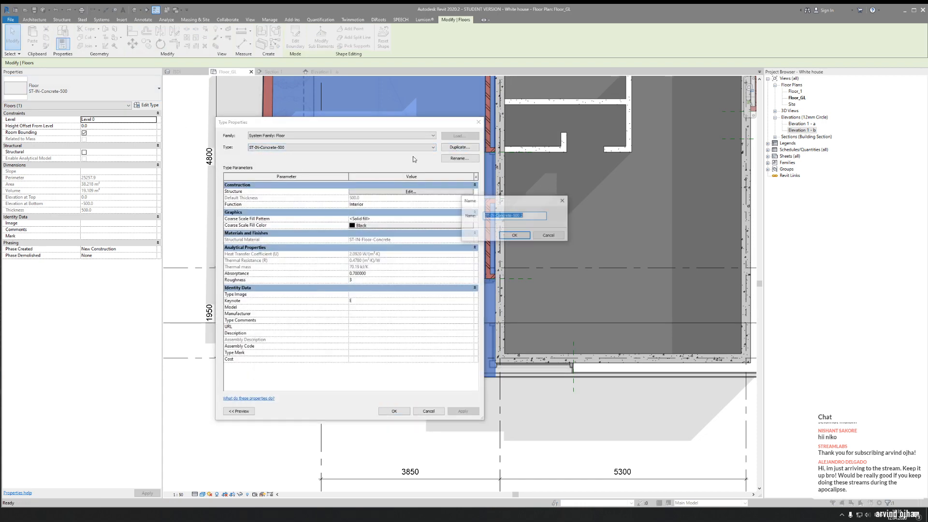
click(495, 216)
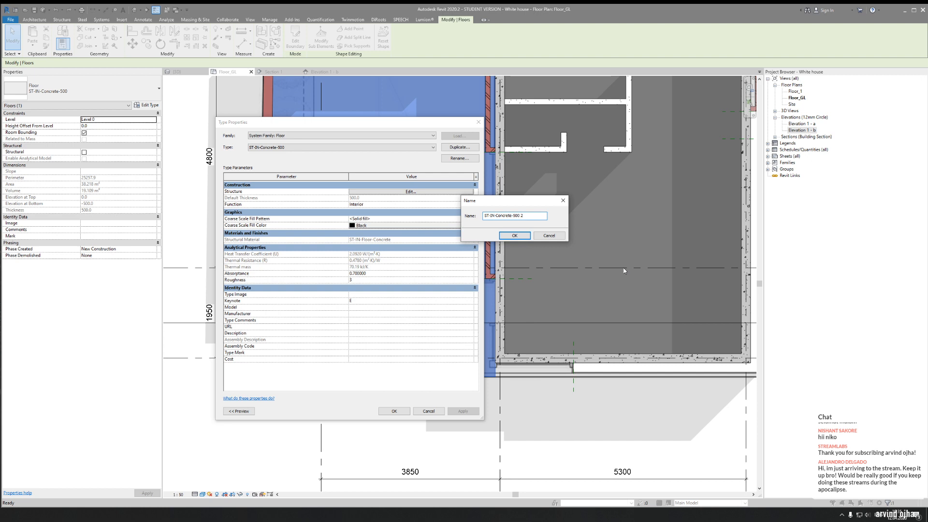
key(BackSpace)
key(BackSpace)
text(EX)
click(515, 236)
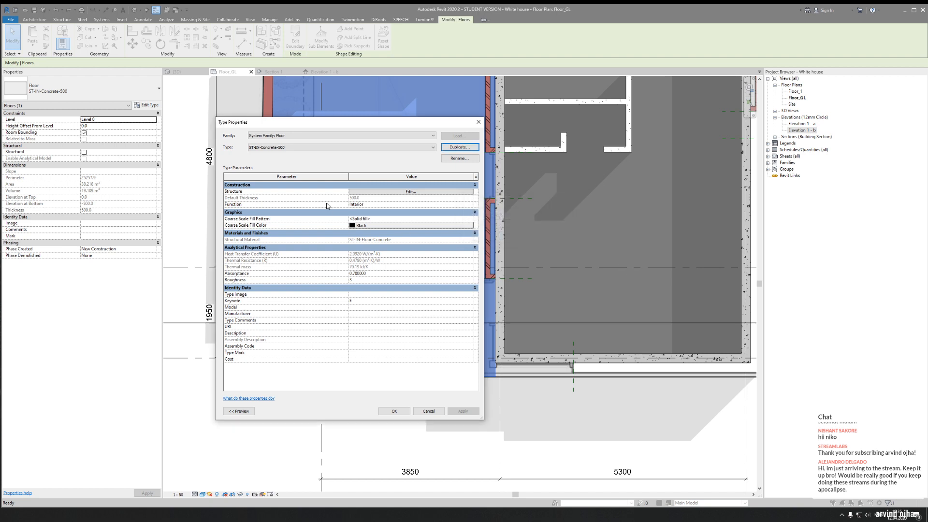
In the ST-EX-Concrete-500 structure, duplicate the concrete layer's material ST-IN-Floor-Concrete
click(393, 193)
click(330, 193)
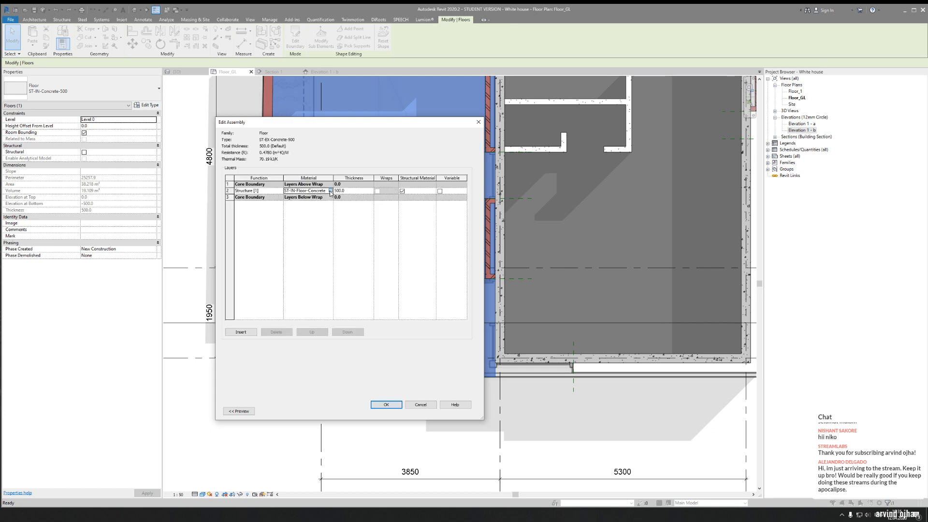
click(329, 191)
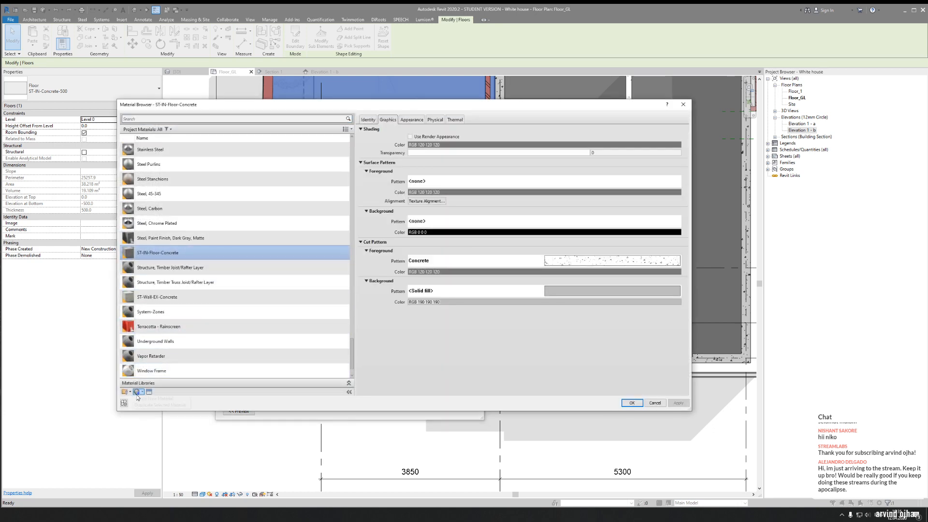
click(129, 391)
click(173, 406)
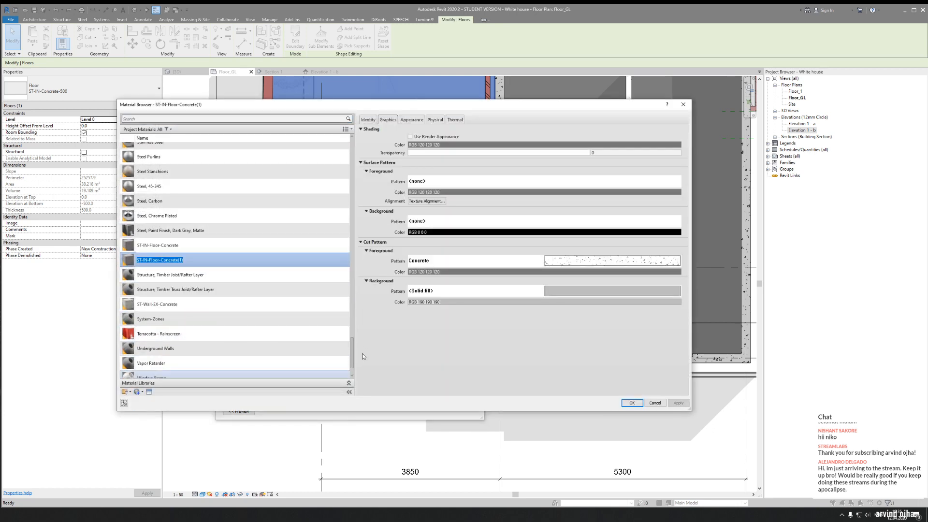
Rename the duplicated material as ST-EX-Floor-Concrete and assign it to the floor's structural layer
click(368, 119)
click(429, 148)
click(419, 130)
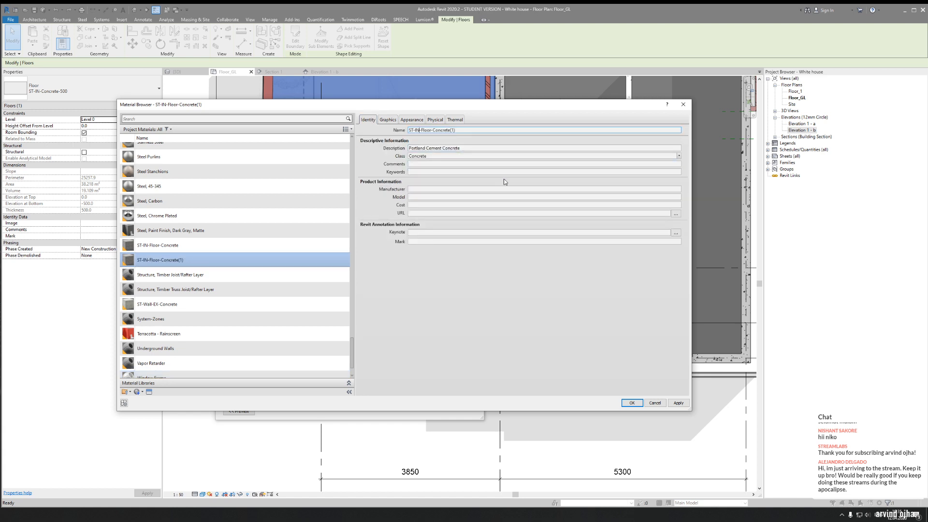
key(BackSpace)
key(BackSpace)
text(EX)
key(BackSpace)
key(BackSpace)
click(631, 403)
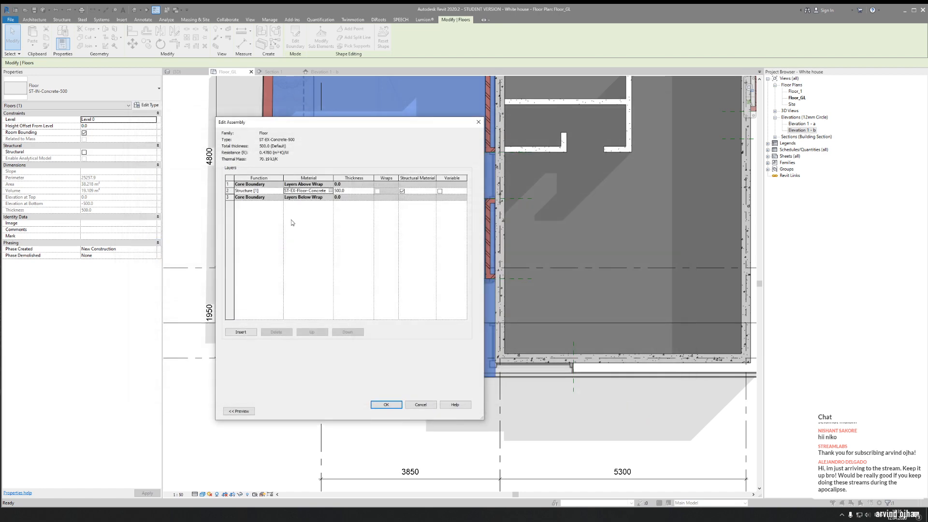
Insert a new layer above the concrete in the ST-EX-Concrete-500 structure and set its function to Finish 2 [5]
click(267, 193)
click(240, 332)
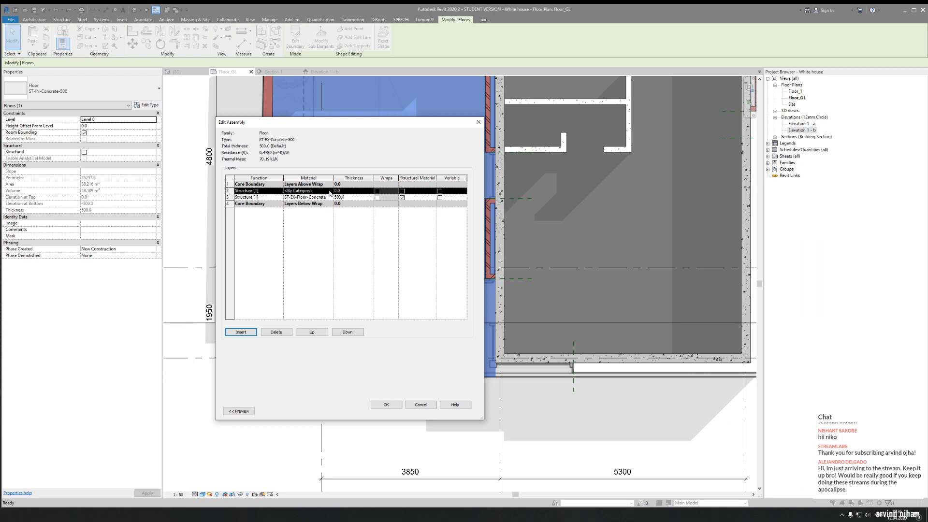
click(263, 192)
click(279, 191)
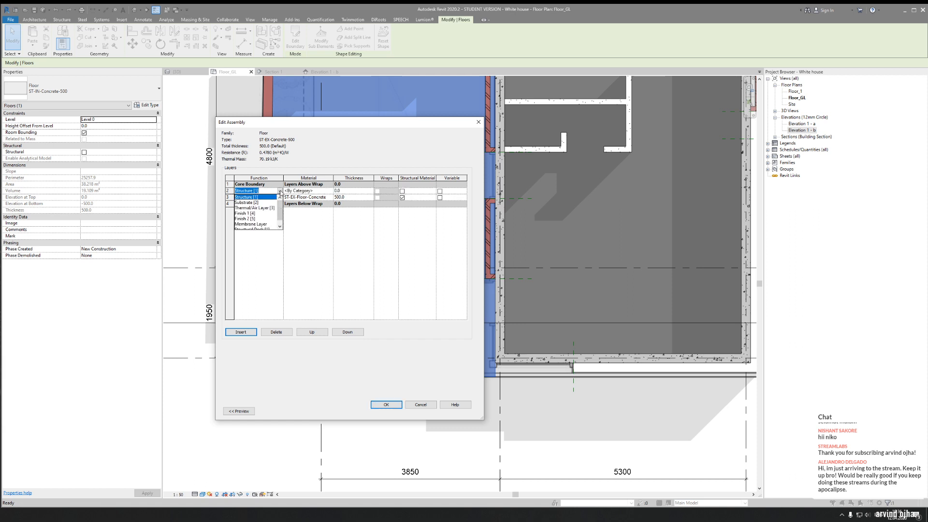
click(248, 219)
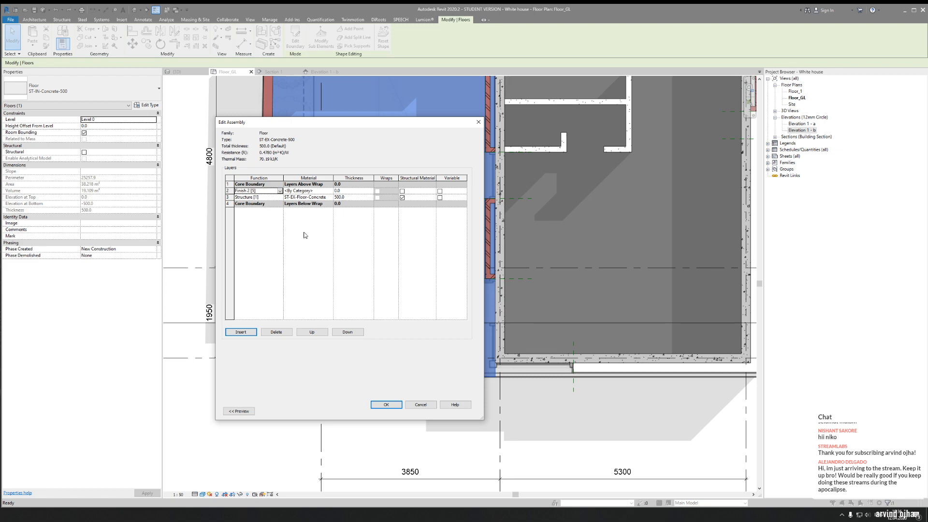
Find Asphalt, Bitumen among the project materials for the new finish layer and duplicate it
click(331, 197)
click(330, 198)
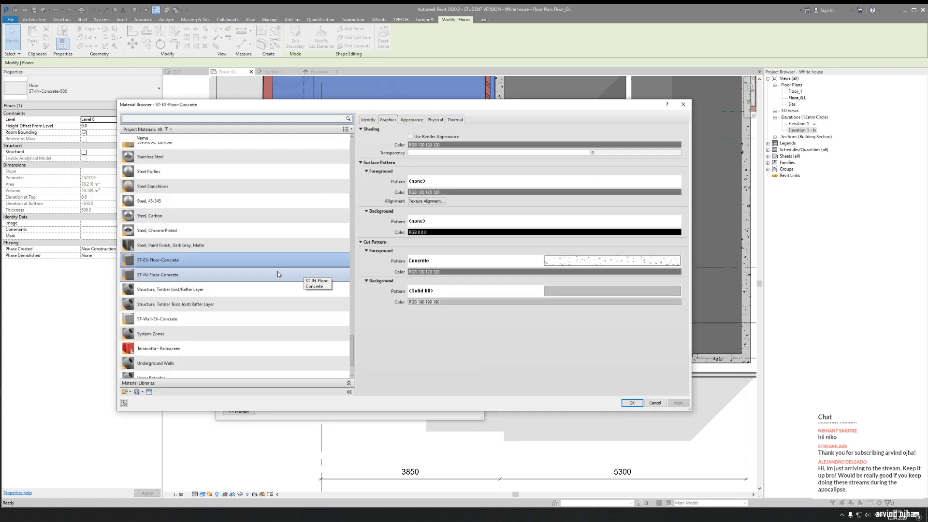
scroll(277, 271, up, 5)
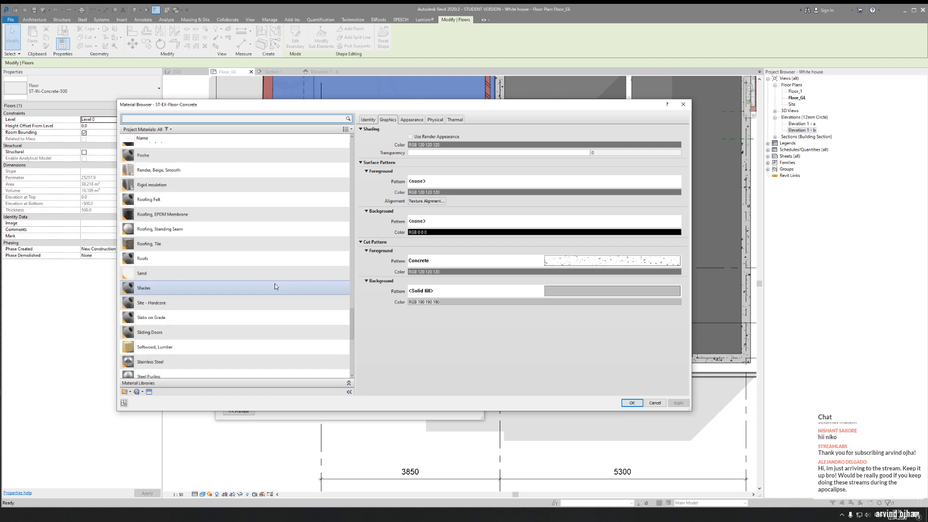
scroll(236, 264, up, 6)
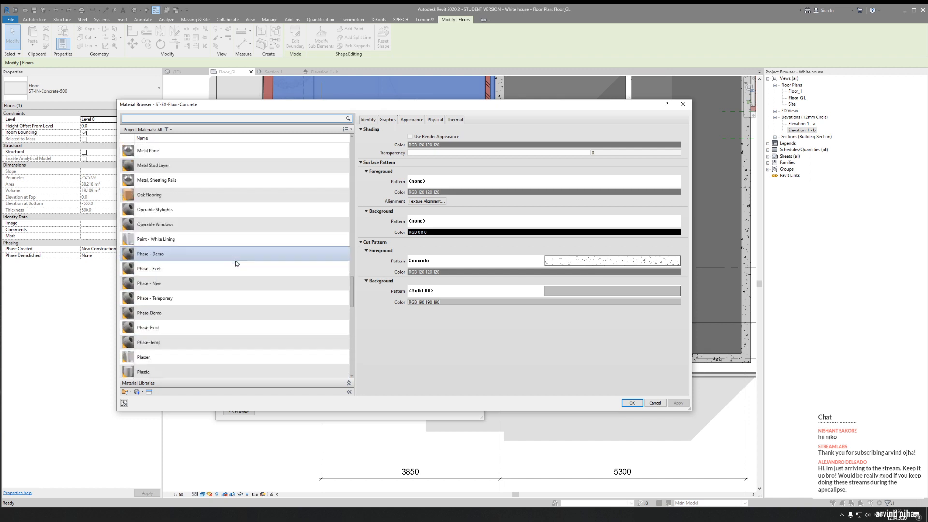
scroll(236, 263, up, 10)
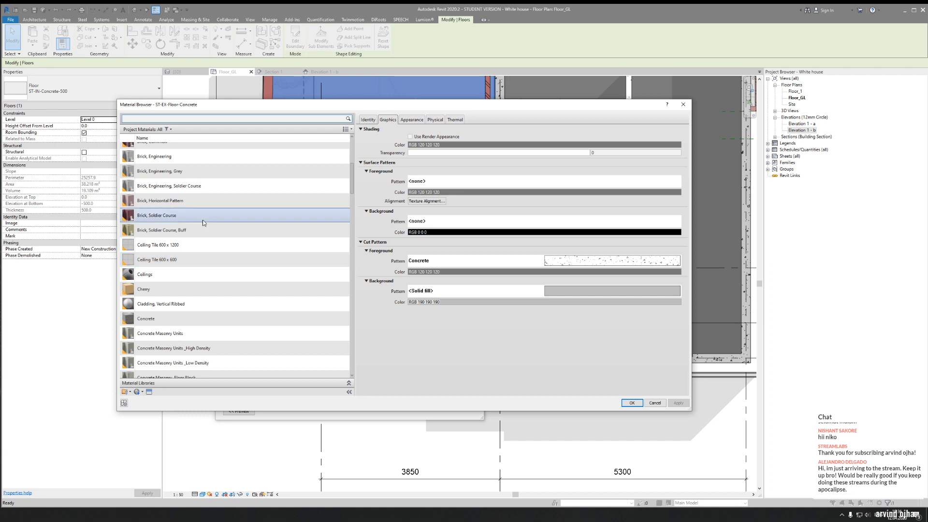
scroll(204, 223, up, 5)
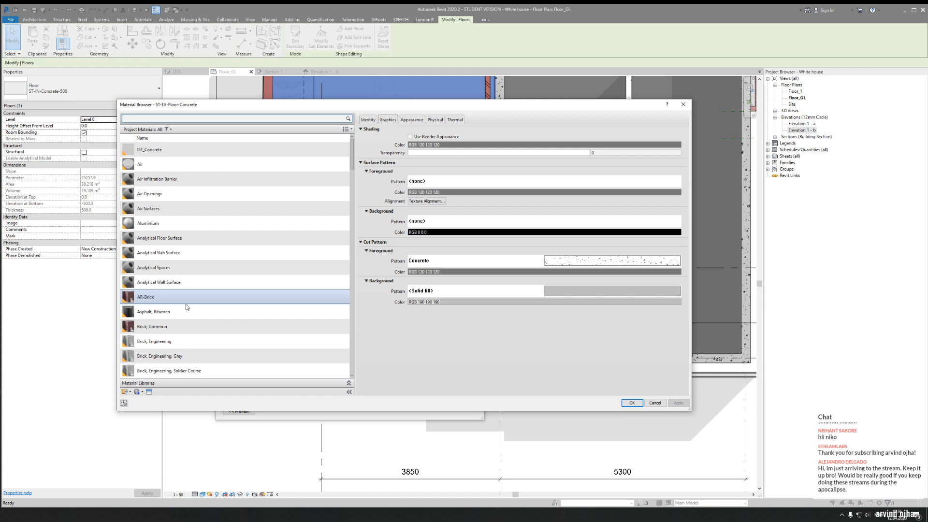
click(186, 305)
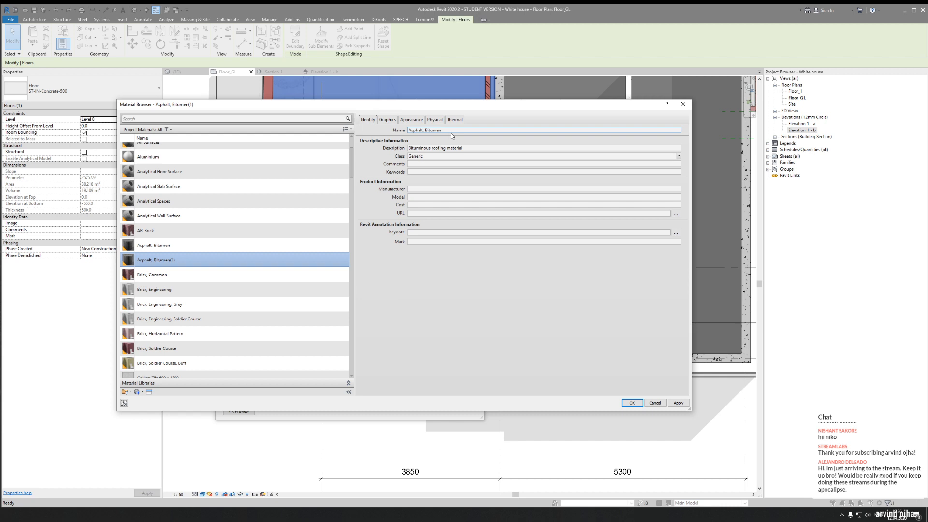
Rename the duplicated material as ST-EX-Asphalt, Bitumen and assign it to the floor's Finish 2 layer
text(E)
key(BackSpace)
text(ST-EX-)
click(393, 119)
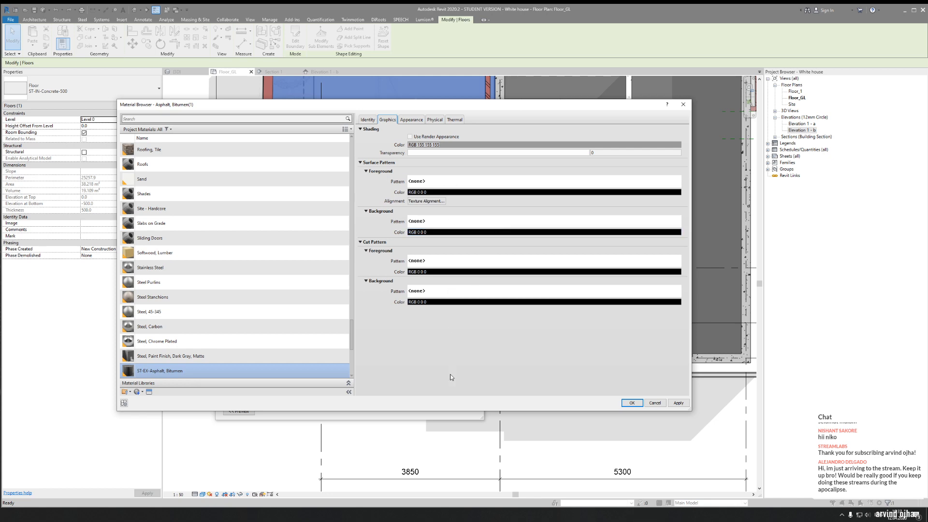
click(412, 120)
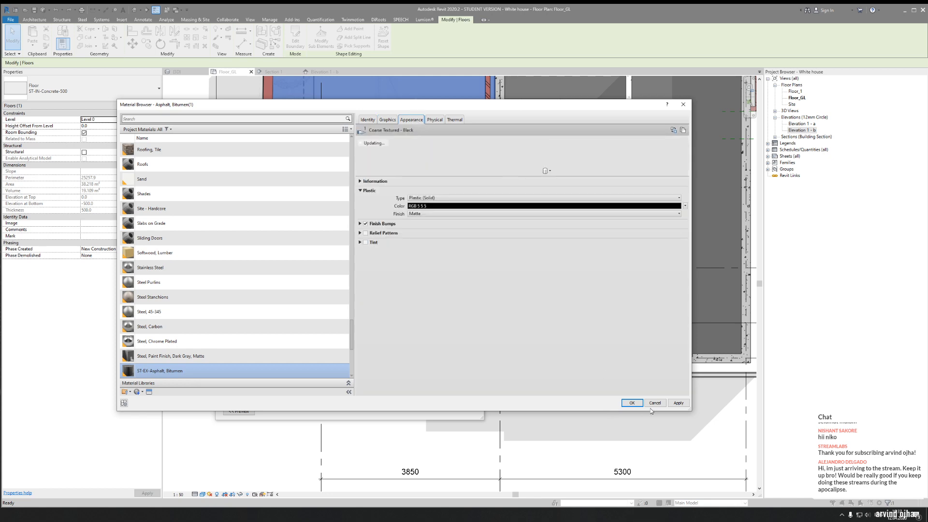
click(633, 403)
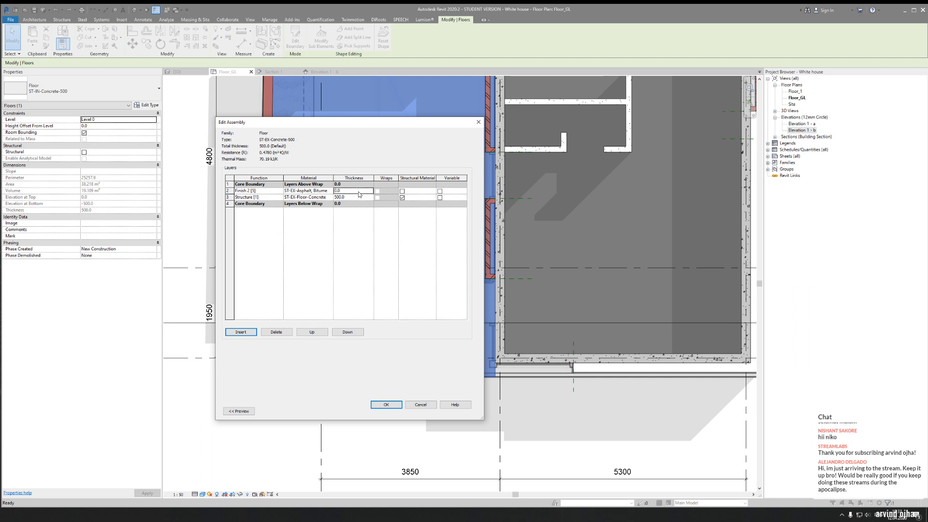
Set the asphalt layer's thickness to 50 mm and rename the floor type as ST-EX-Asphalt-Concrete-50-500
click(358, 192)
click(394, 405)
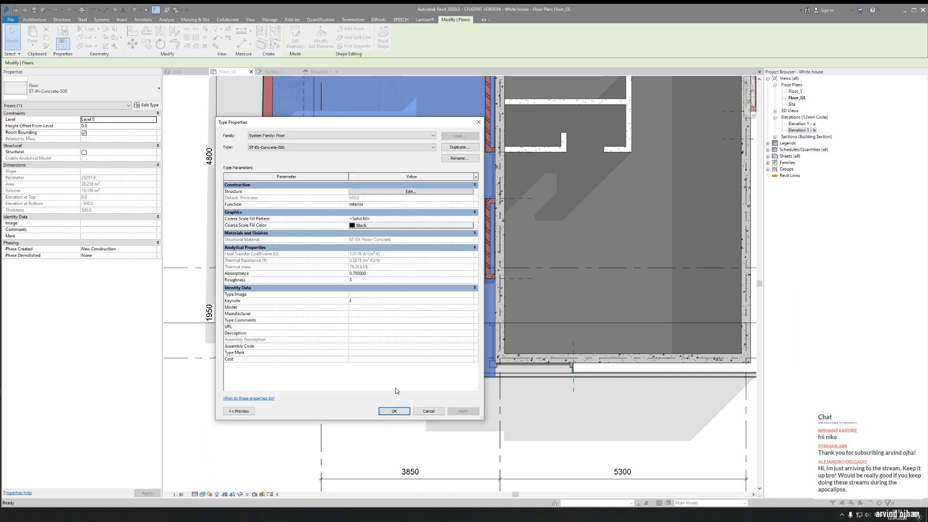
click(459, 146)
key(Escape)
click(453, 159)
click(369, 274)
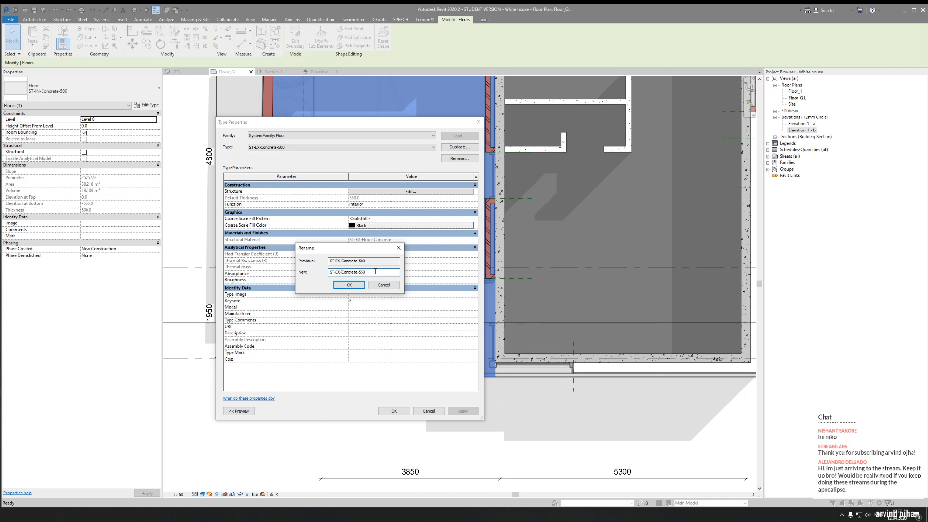
text(Asphalt)
click(349, 285)
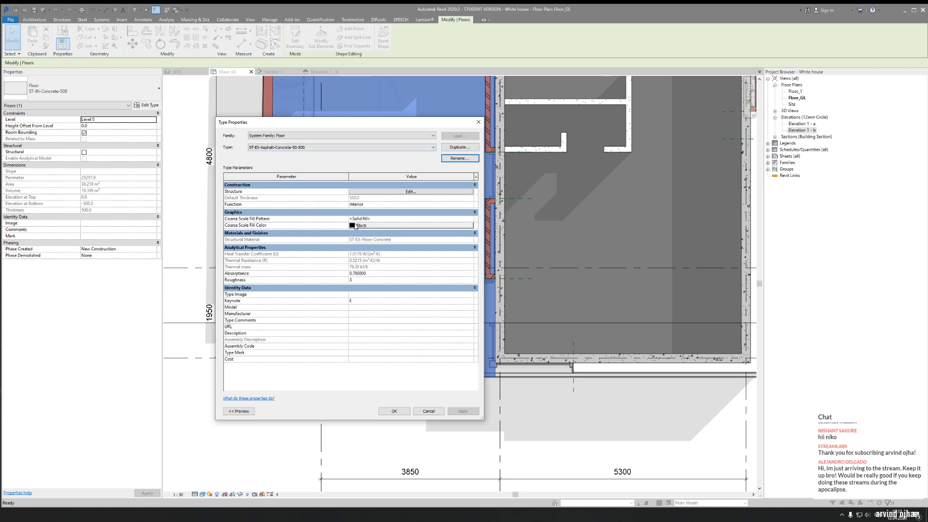
click(399, 412)
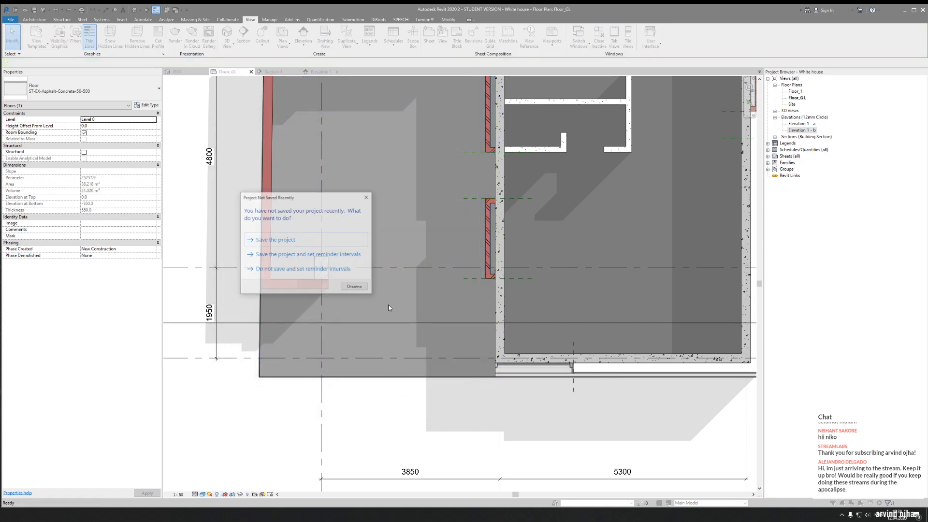
click(354, 286)
Examine the parking lot floor's asphalt and concrete layers in Section 1, including where they meet the walls
click(343, 309)
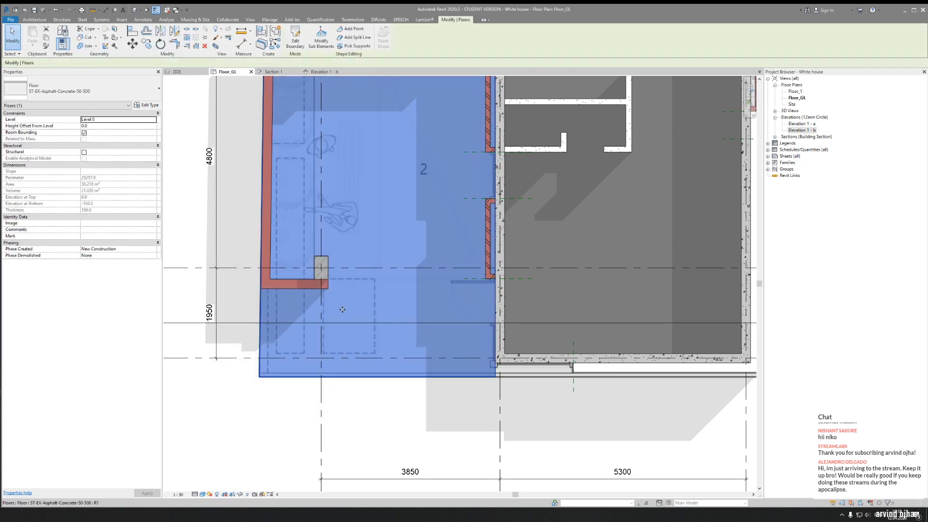
middle_drag(342, 309, 295, 298)
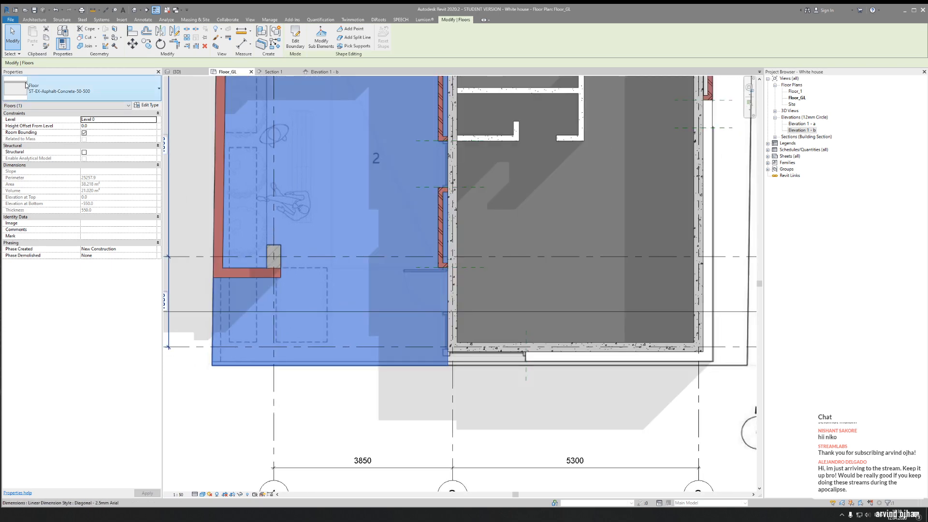
key(Escape)
scroll(376, 284, down, 1)
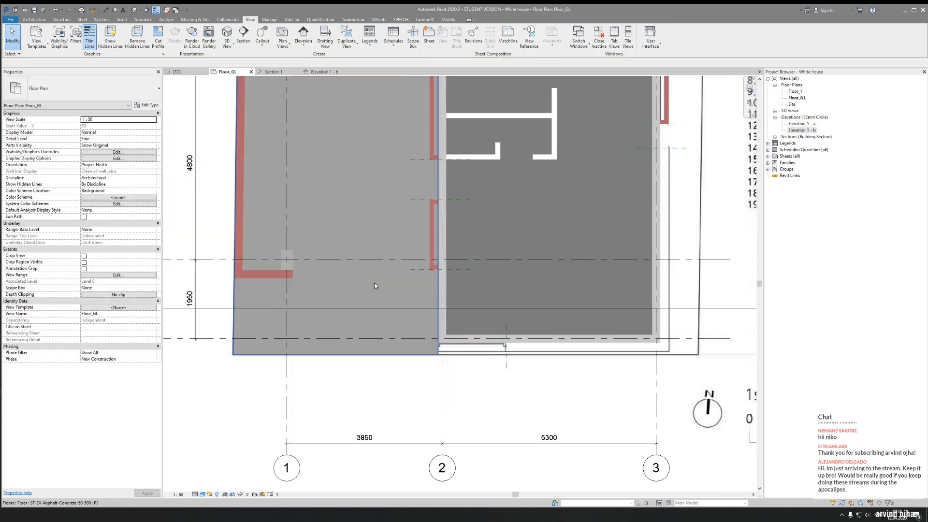
click(274, 72)
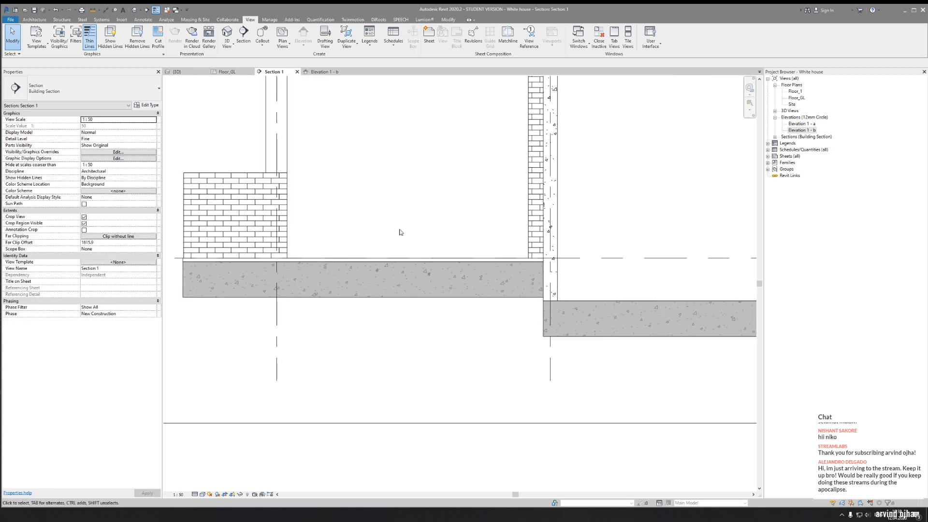
scroll(538, 259, up, 4)
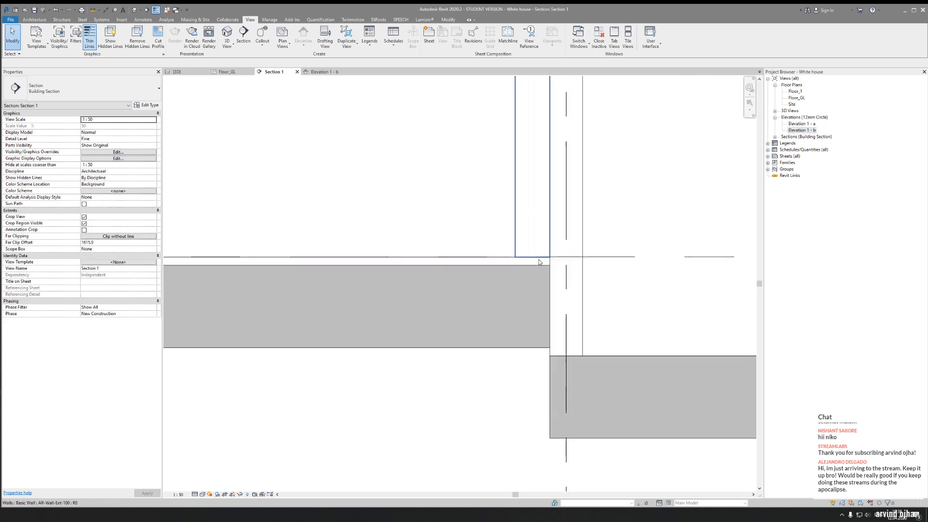
scroll(340, 261, down, 2)
middle_drag(294, 263, 493, 262)
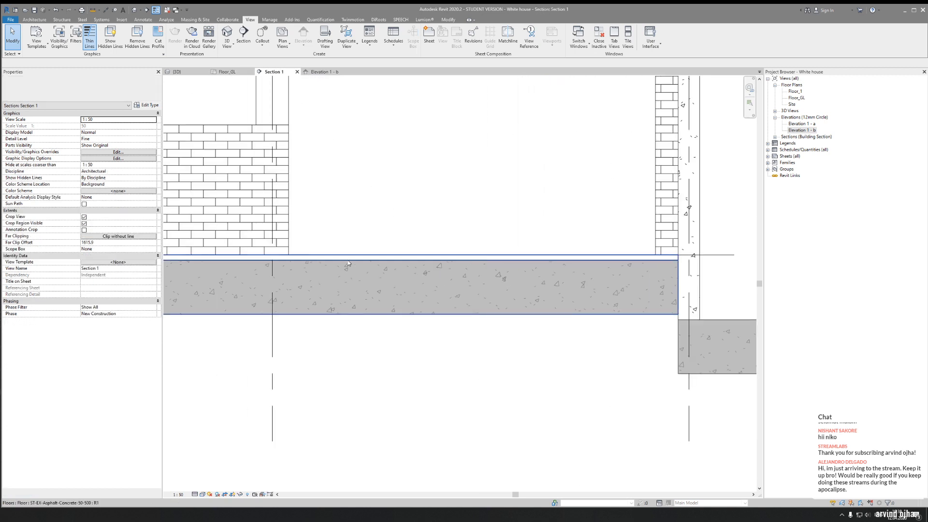
mouse_move(262, 265)
middle_down()
mouse_move(363, 261)
mouse_move(297, 270)
middle_up()
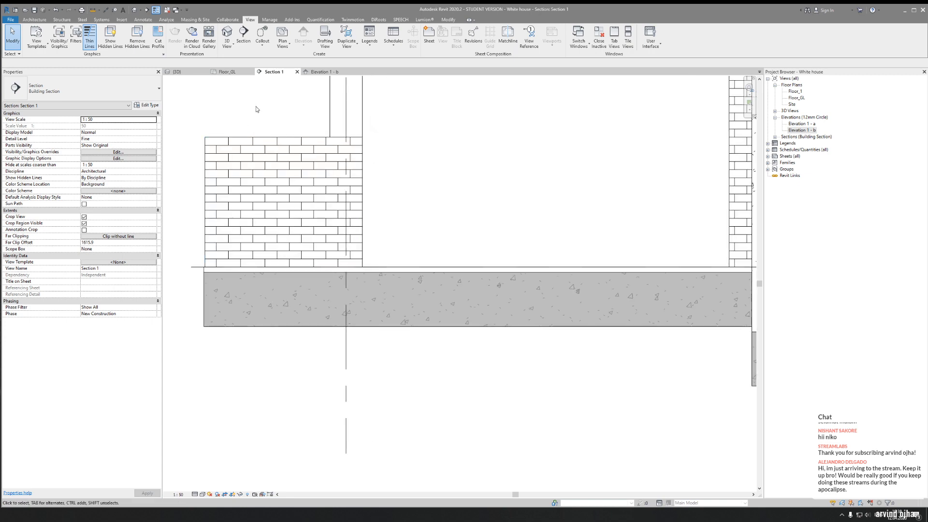
On the Floor_GL plan, edit the parking lot floor's boundary and delete its edge along the back yard
click(227, 72)
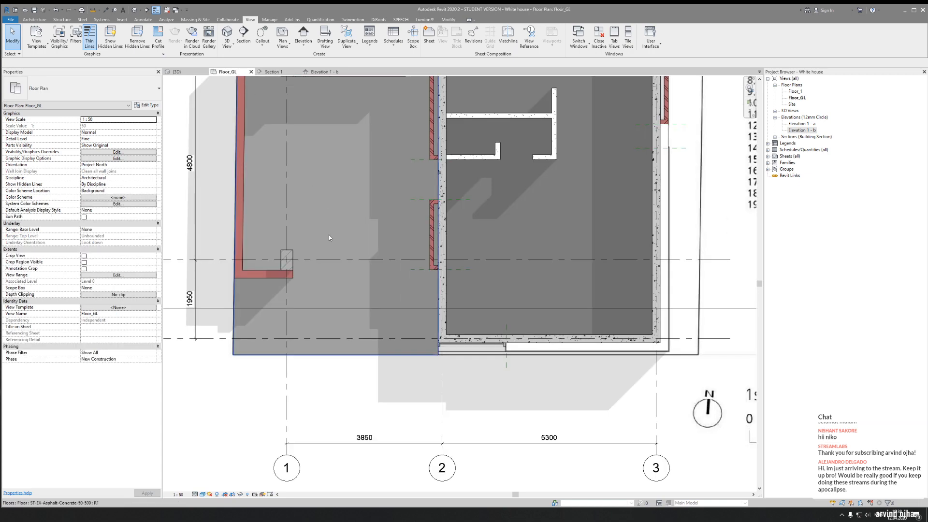
scroll(329, 234, down, 3)
scroll(341, 274, up, 2)
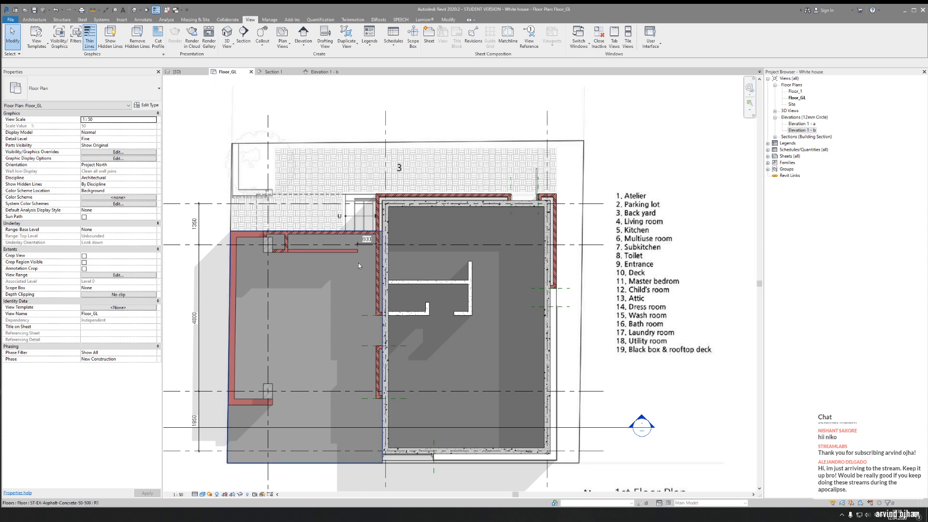
middle_drag(406, 460, 344, 395)
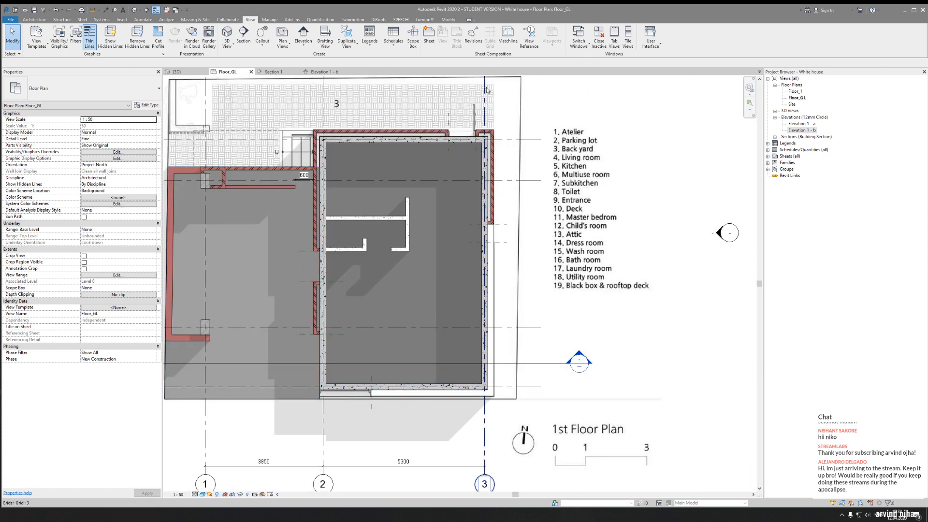
middle_drag(229, 204, 323, 237)
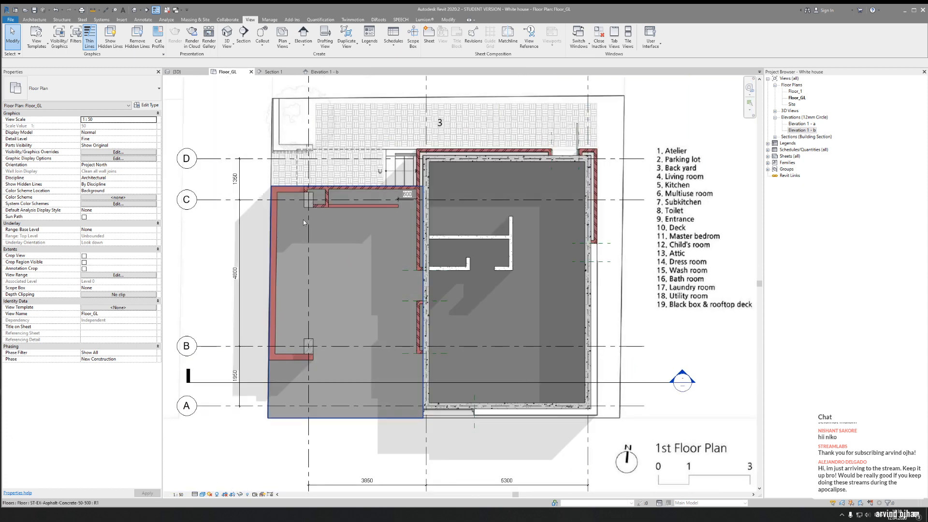
middle_drag(371, 251, 364, 330)
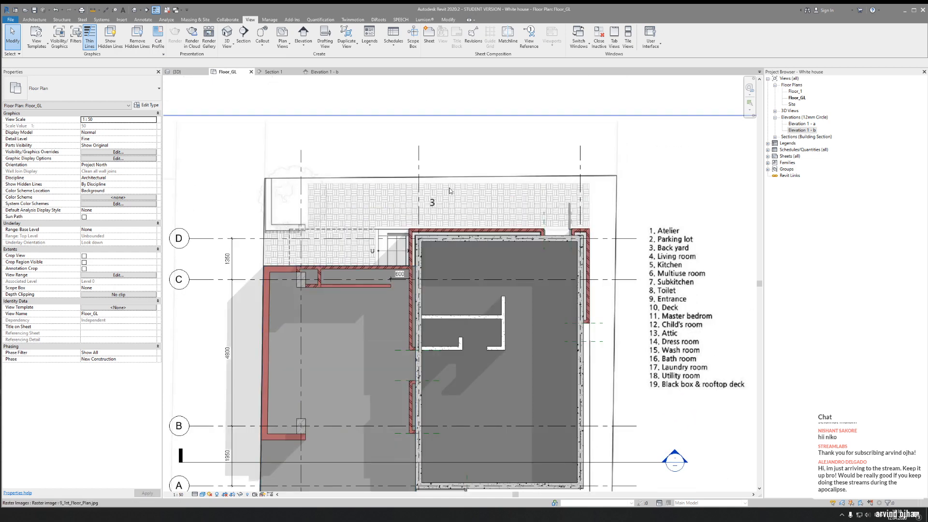
click(370, 329)
scroll(390, 209, up, 2)
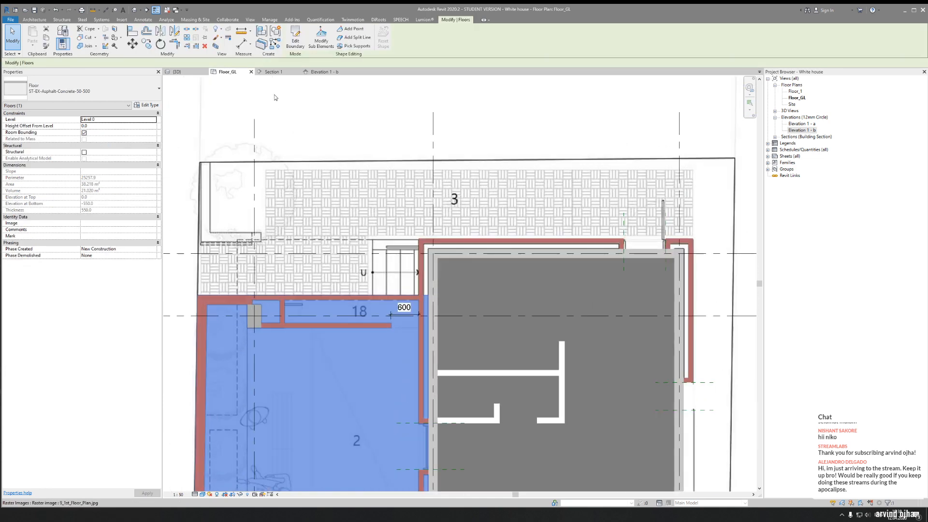
click(295, 36)
click(341, 294)
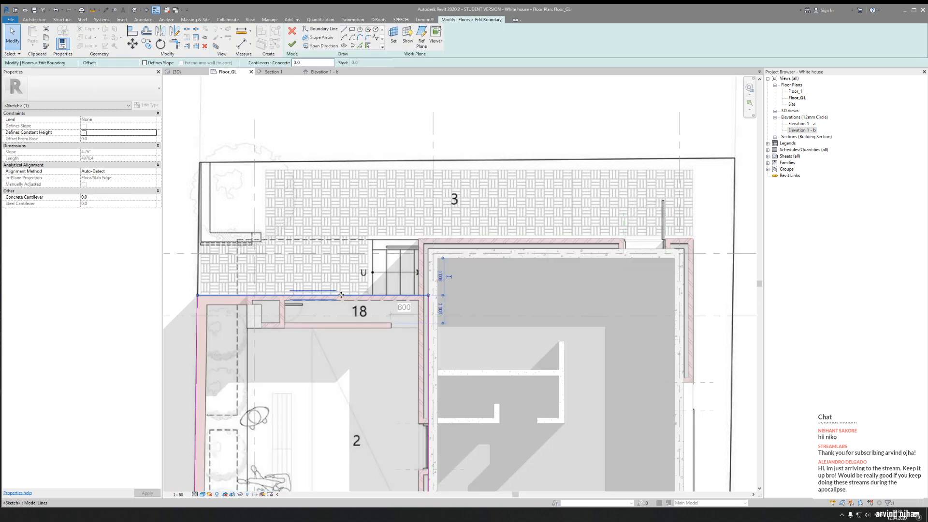
key(Escape)
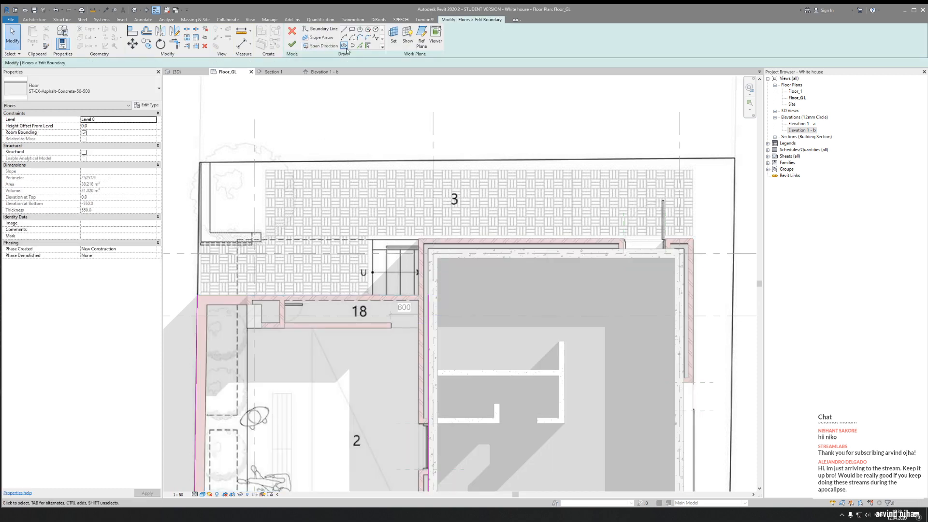
Add floor boundary lines along the outer faces of the atelier's north, east and south walls by picking the walls
click(360, 45)
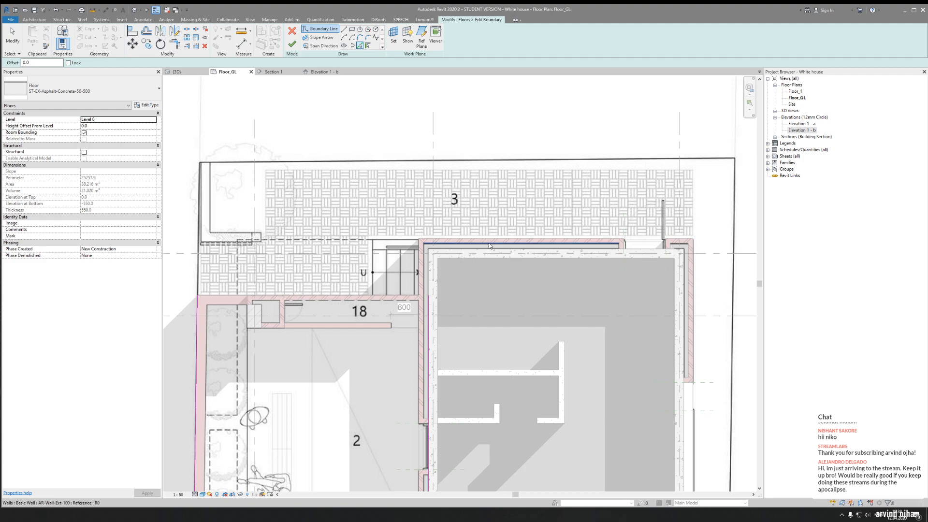
scroll(489, 243, up, 2)
click(480, 252)
scroll(480, 194, down, 1)
middle_drag(708, 291, 527, 229)
scroll(527, 229, up, 2)
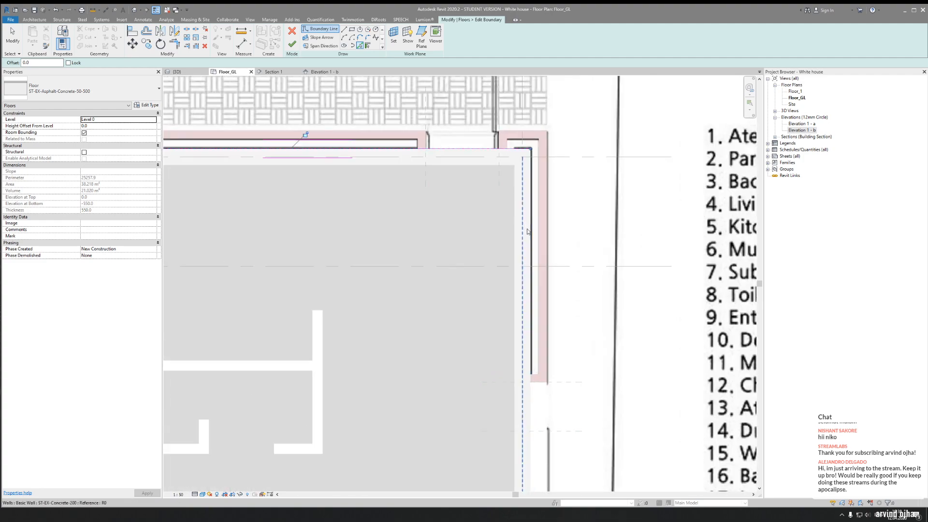
click(527, 231)
scroll(529, 172, down, 3)
middle_drag(499, 186, 533, 97)
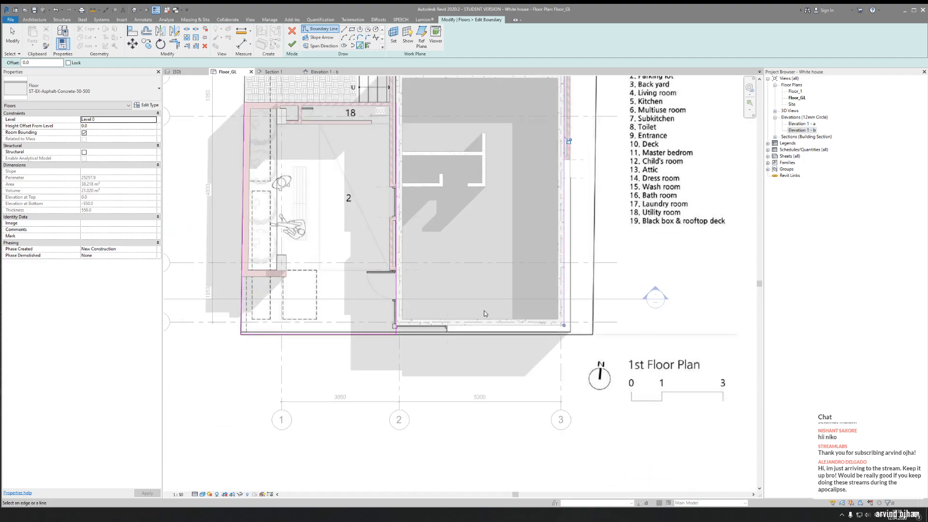
scroll(484, 313, up, 3)
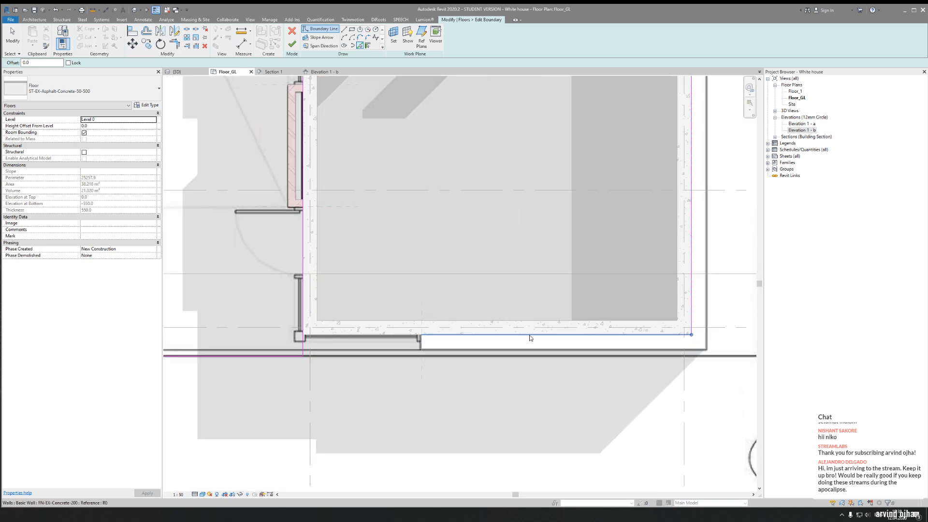
click(530, 334)
key(Escape)
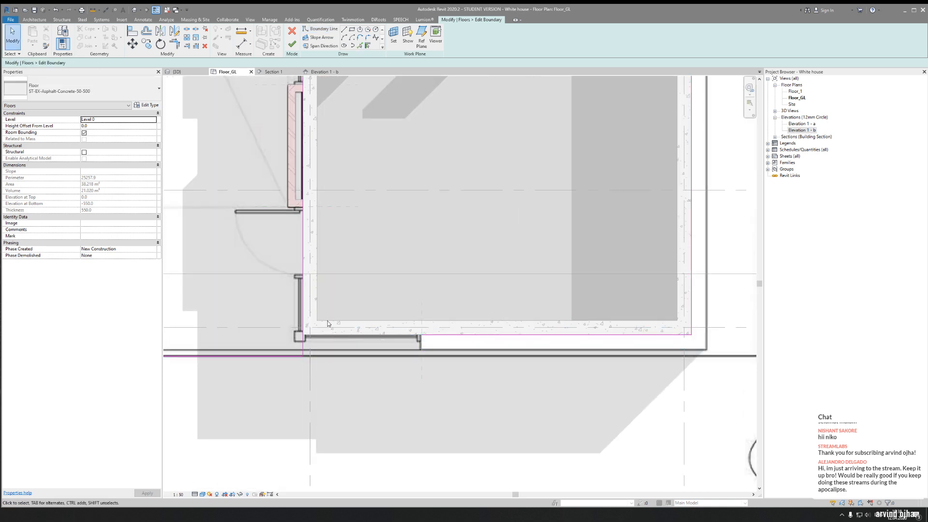
Trim the west and south boundary lines of the atelier to meet at its southwest corner
key(t)
key(r)
click(303, 309)
click(476, 334)
key(Escape)
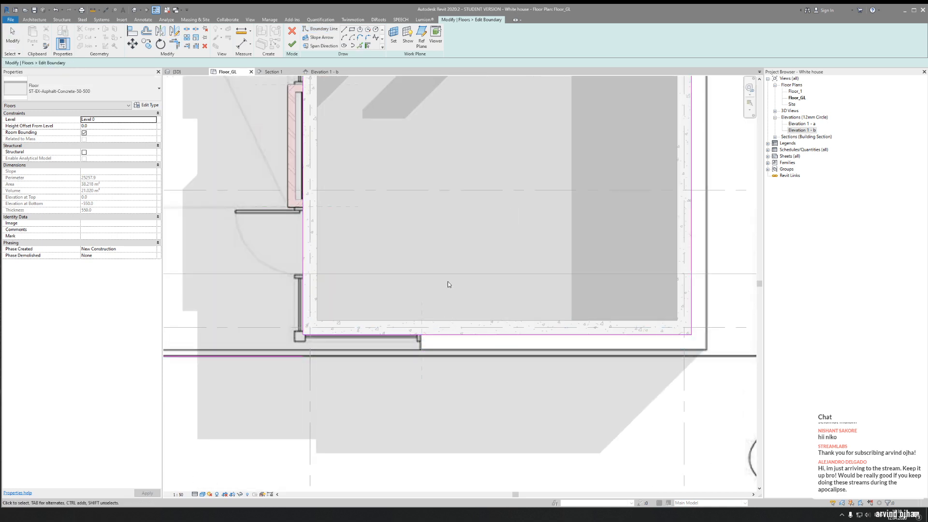
Draw the floor boundary's east edge along the site outline, from the site's southeast corner to its northeast corner
scroll(448, 285, down, 3)
key(l)
key(i)
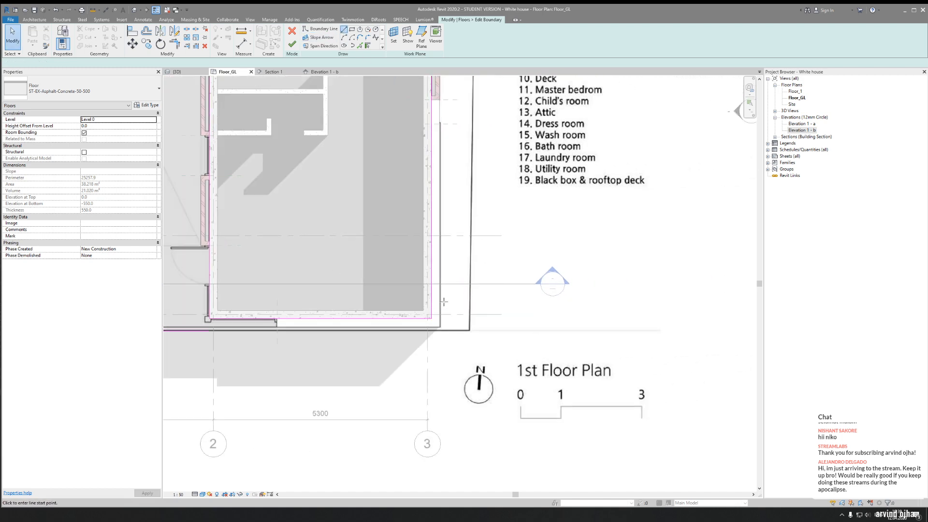
click(470, 329)
scroll(480, 235, down, 3)
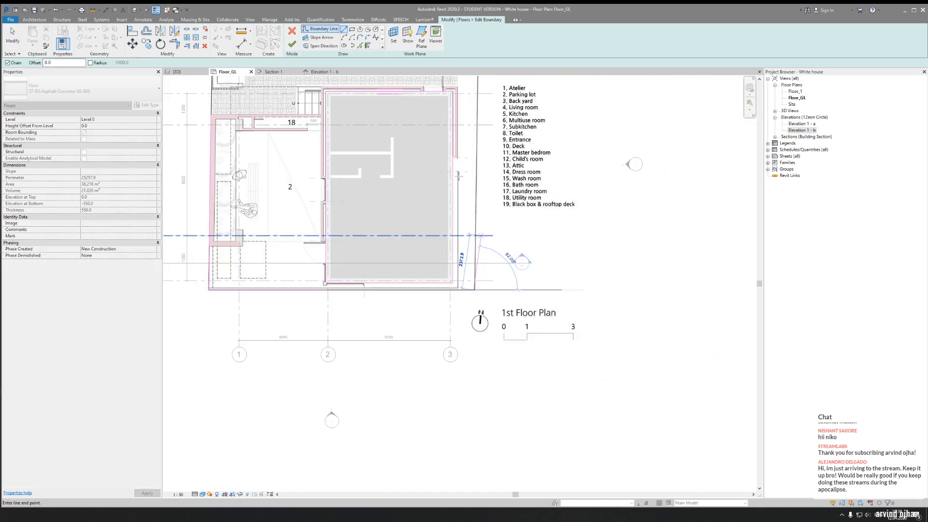
middle_drag(459, 176, 443, 317)
scroll(448, 175, up, 3)
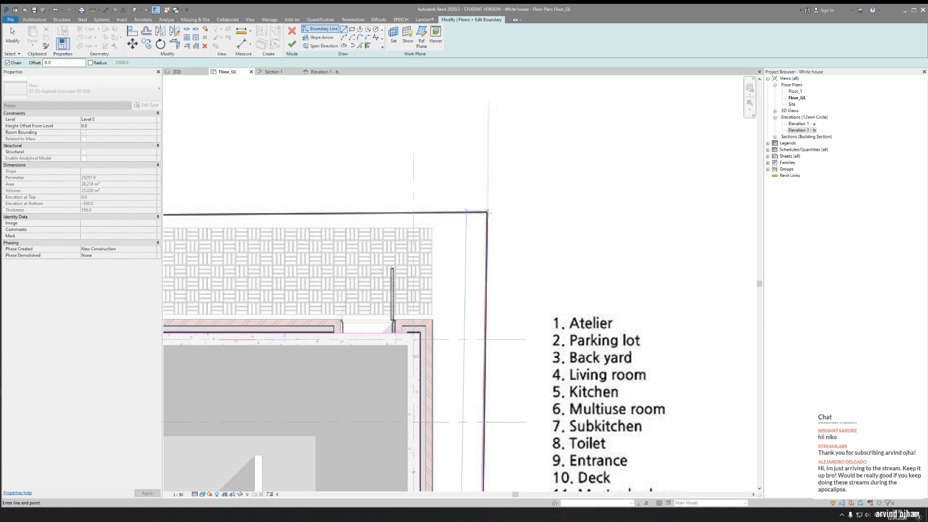
click(487, 212)
Draw the north boundary edge across the back yard and move its west end onto the site outline's northwest corner
scroll(491, 205, down, 5)
middle_drag(333, 198, 445, 201)
scroll(348, 210, up, 5)
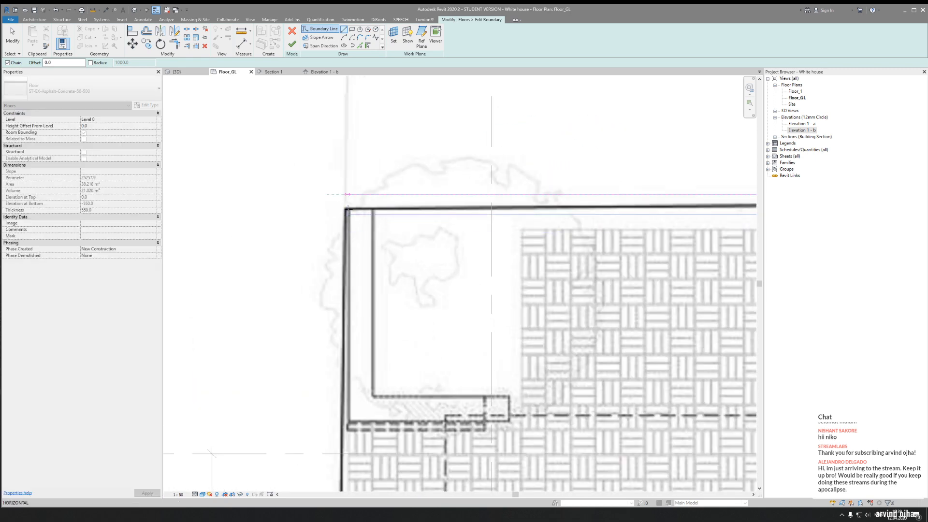
scroll(348, 209, up, 4)
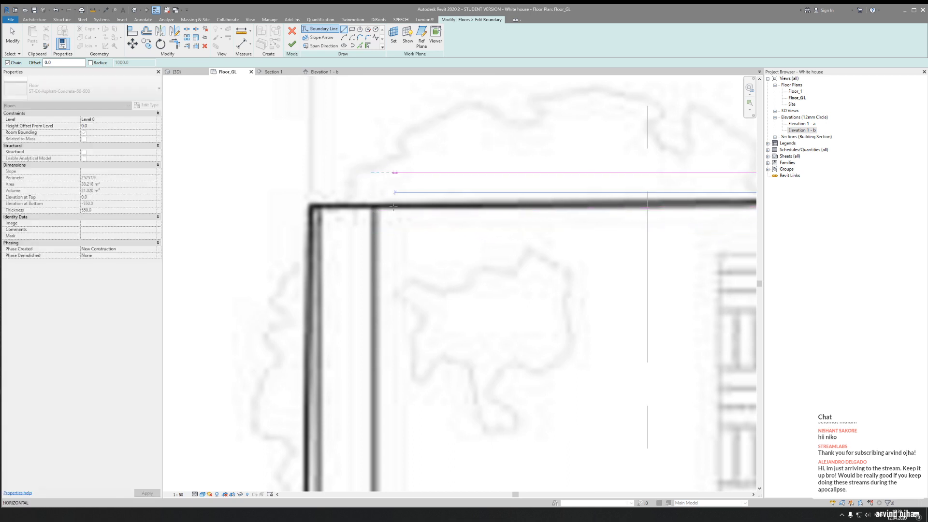
scroll(394, 207, up, 4)
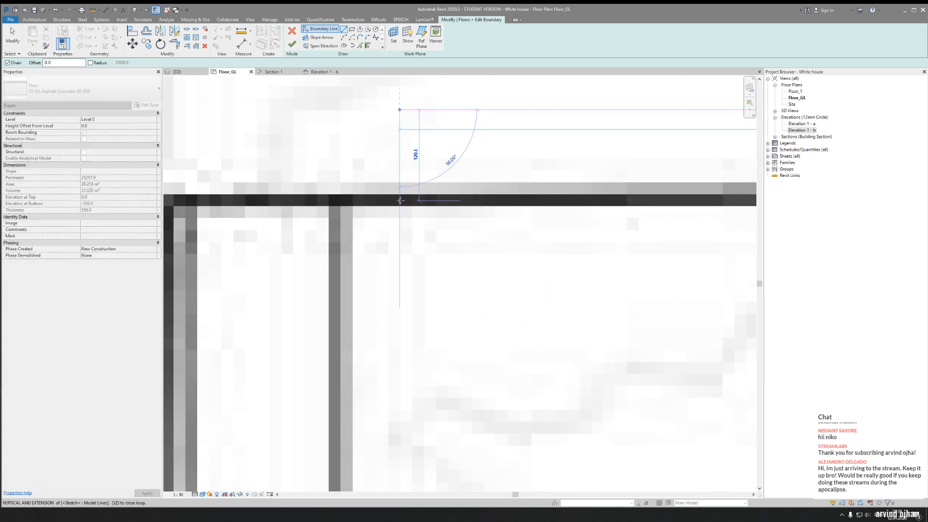
key(Escape)
key(Escape)
click(410, 111)
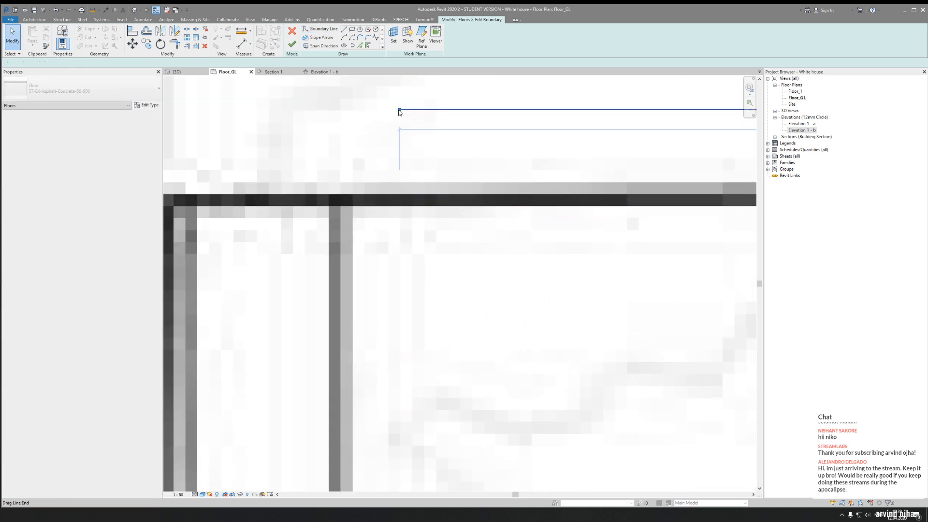
drag(399, 111, 199, 204)
scroll(386, 213, down, 5)
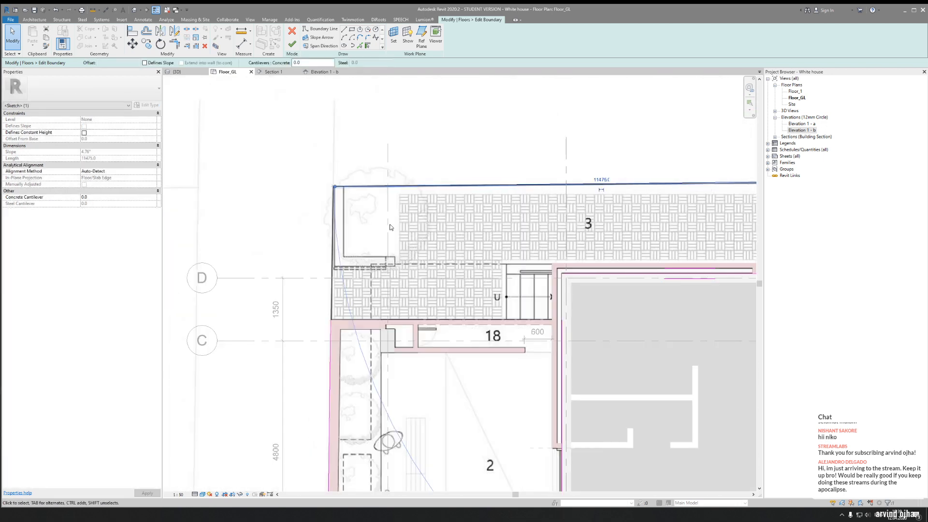
click(391, 227)
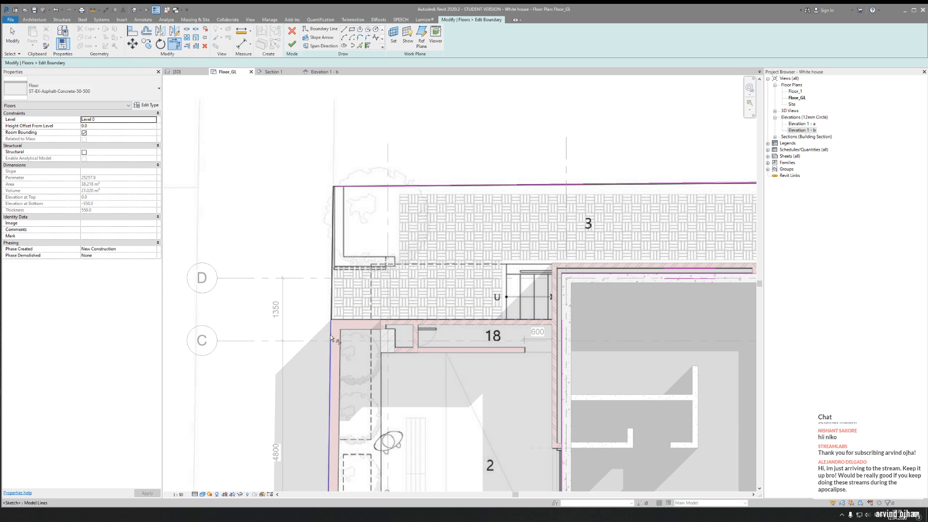
Trim the outer boundary lines together at the site's northwest and southeast corners
key(t)
key(r)
scroll(364, 257, down, 5)
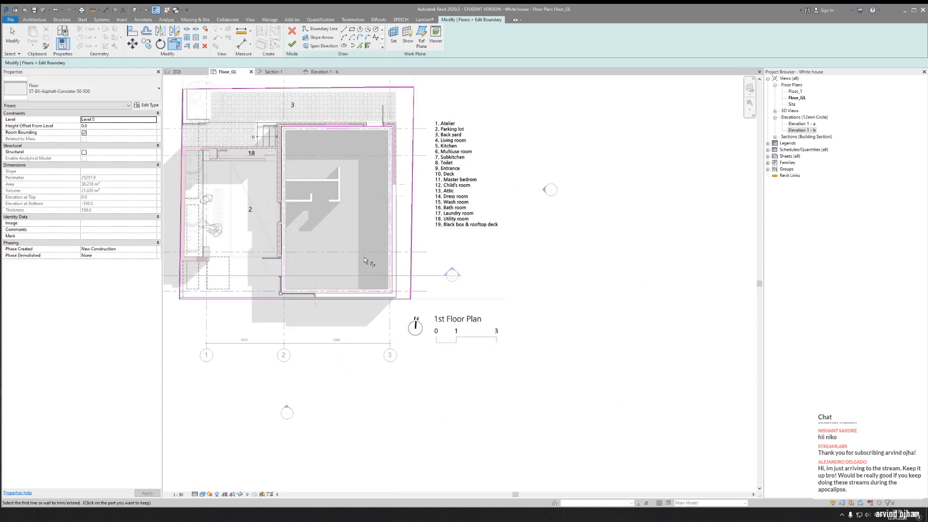
scroll(364, 257, up, 2)
click(207, 331)
click(442, 319)
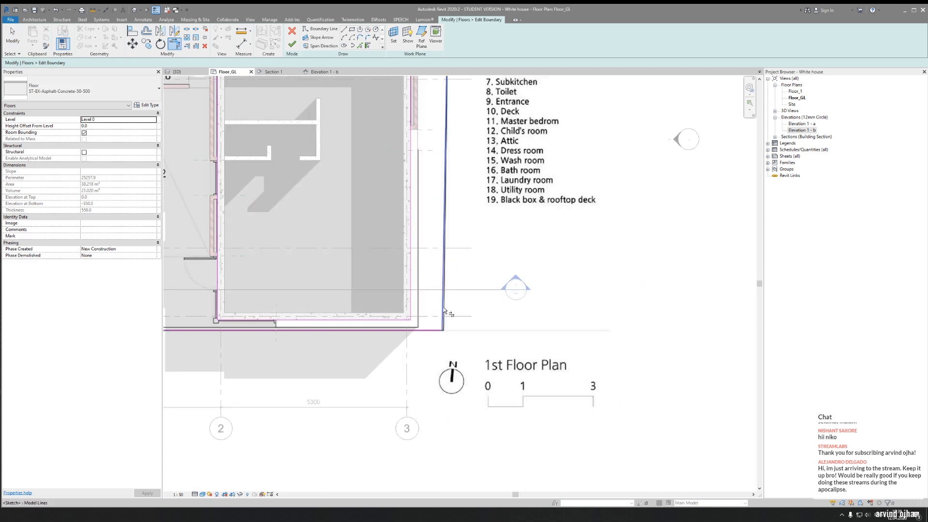
scroll(449, 324, down, 3)
scroll(457, 376, up, 5)
key(Escape)
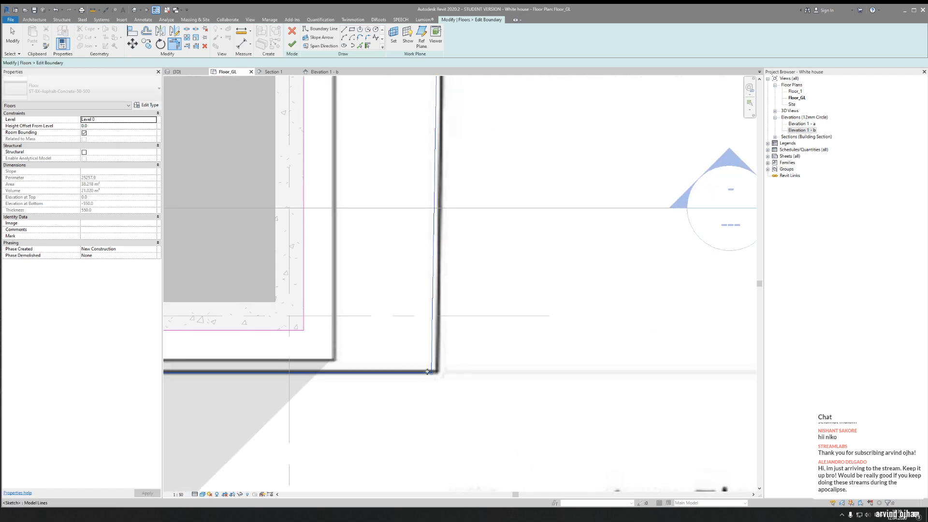
Move the floor boundary's southeast corner onto the matching corner of the site outline
scroll(429, 367, up, 2)
click(433, 368)
drag(433, 377, 445, 377)
click(499, 340)
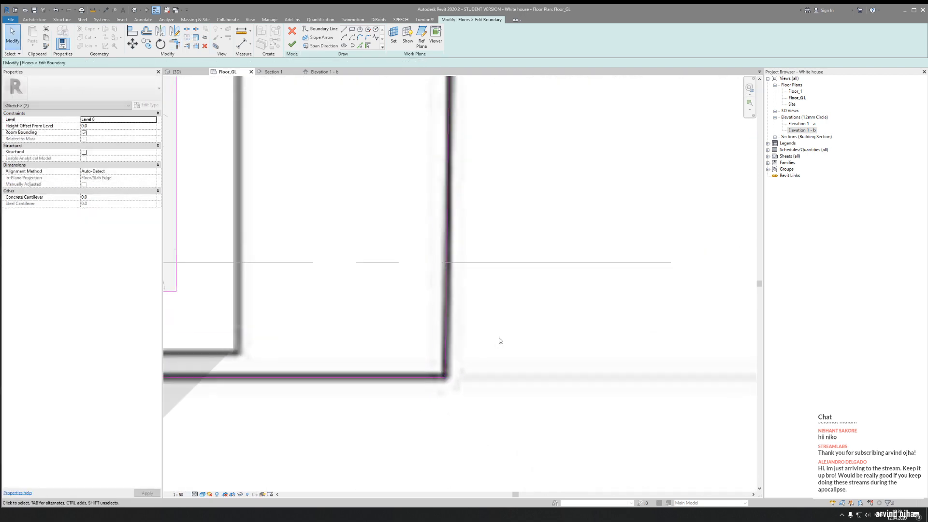
Adjust the floor boundary's northwest corner to line up with the site outline on the reference plan
scroll(501, 334, down, 8)
middle_drag(507, 327, 509, 362)
middle_drag(520, 213, 511, 331)
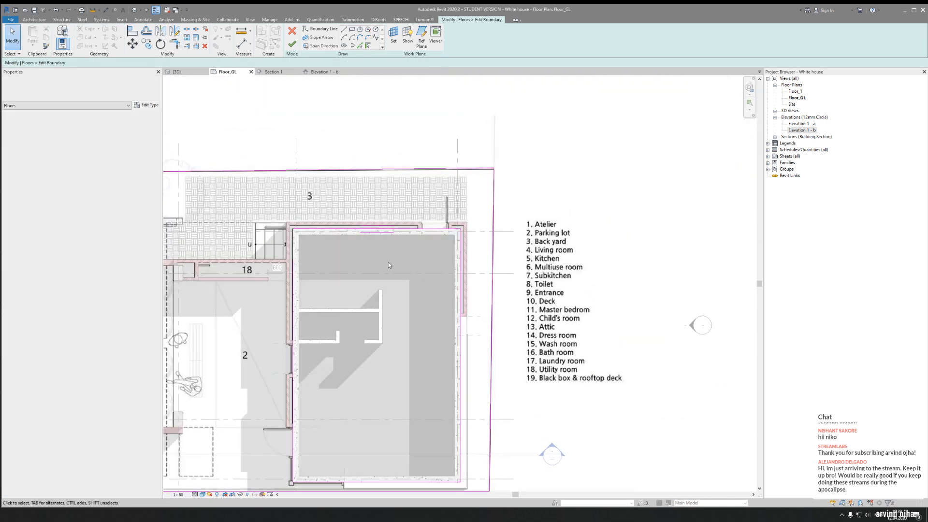
middle_drag(336, 244, 453, 242)
scroll(641, 147, up, 5)
scroll(548, 221, up, 2)
drag(511, 230, 399, 289)
drag(472, 250, 474, 262)
click(502, 227)
scroll(497, 228, down, 6)
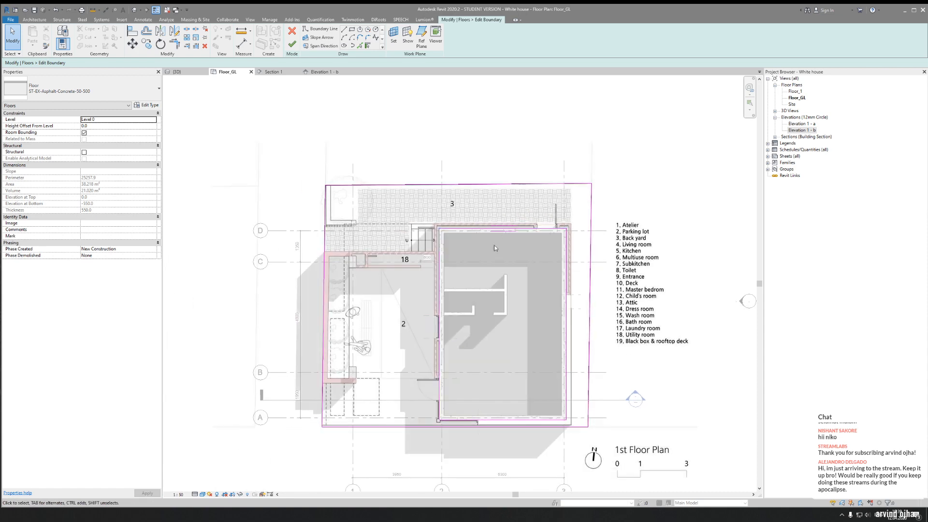
Try to finish the floor boundary sketch and check the loop around the atelier for open corners
scroll(431, 189, up, 3)
middle_drag(258, 198, 341, 103)
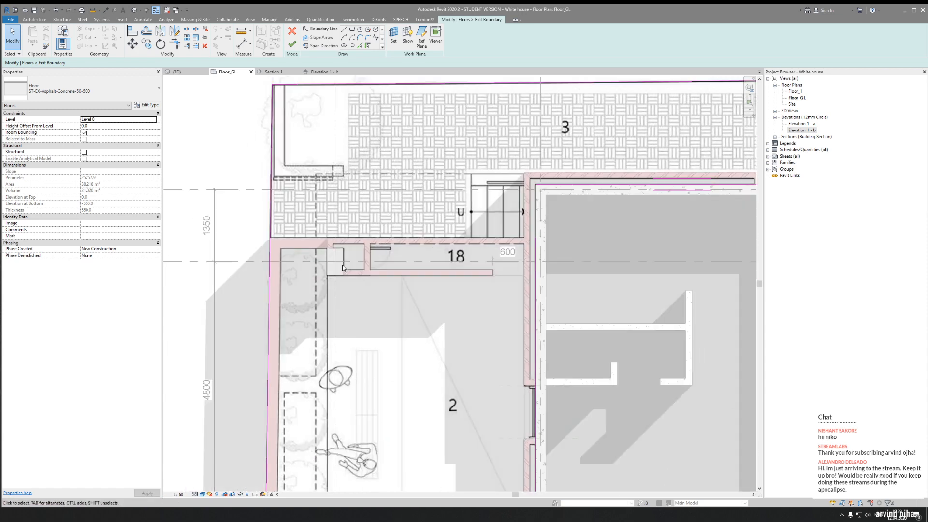
middle_drag(229, 261, 235, 120)
click(292, 44)
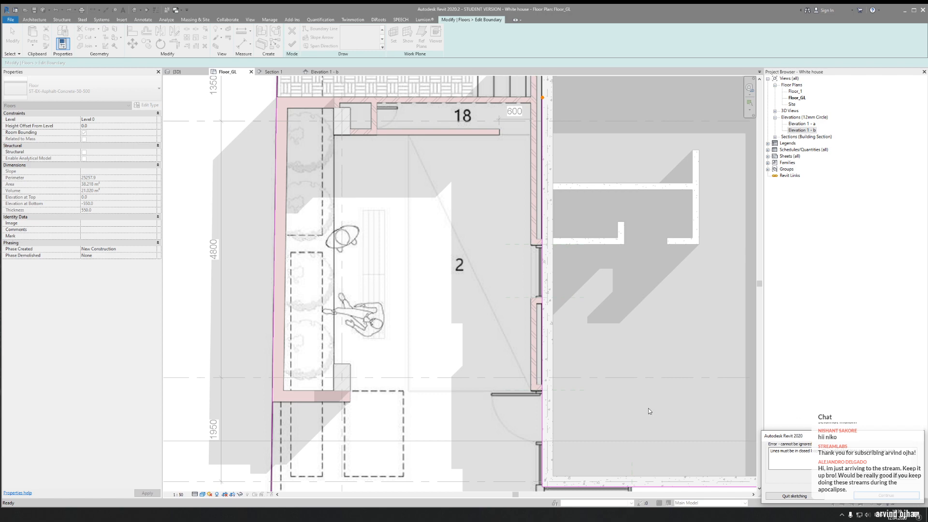
scroll(649, 411, down, 5)
scroll(463, 238, up, 6)
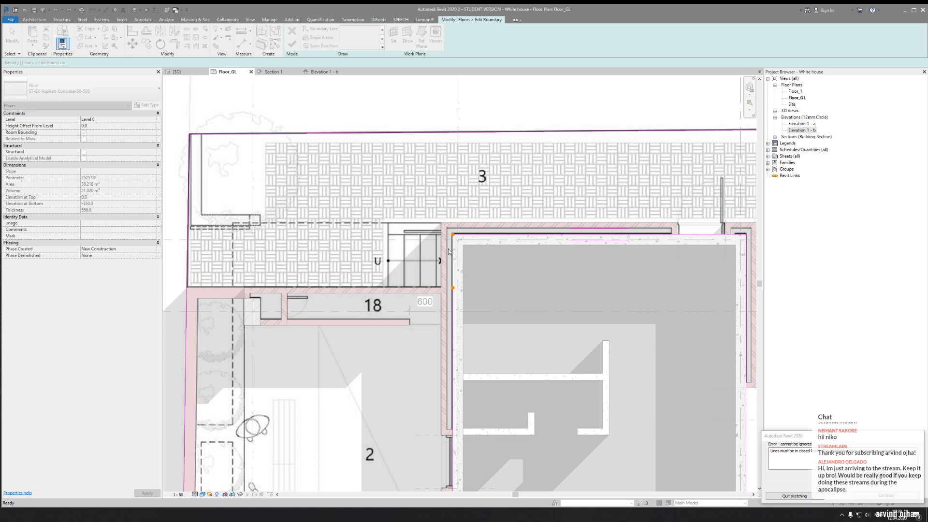
click(864, 497)
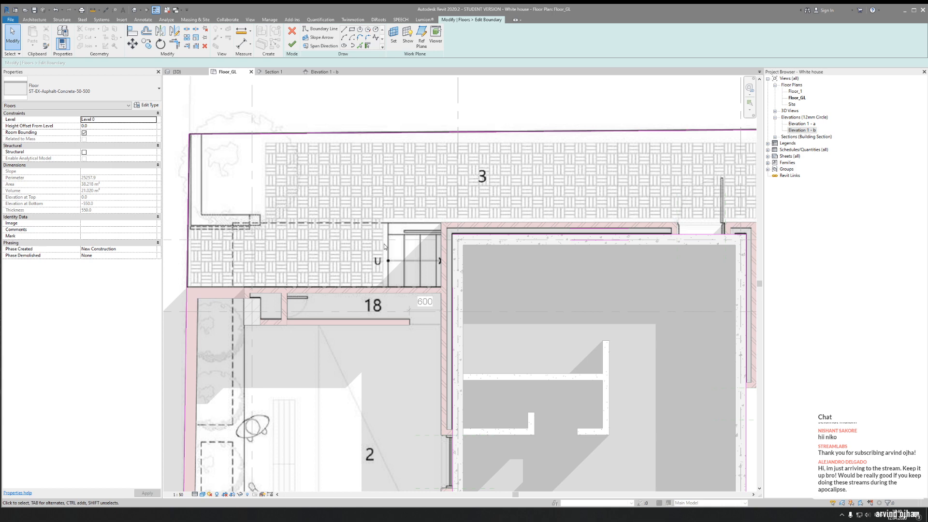
Trim the boundary lines closed at the atelier's northwest corner and finish the floor sketch
key(t)
key(r)
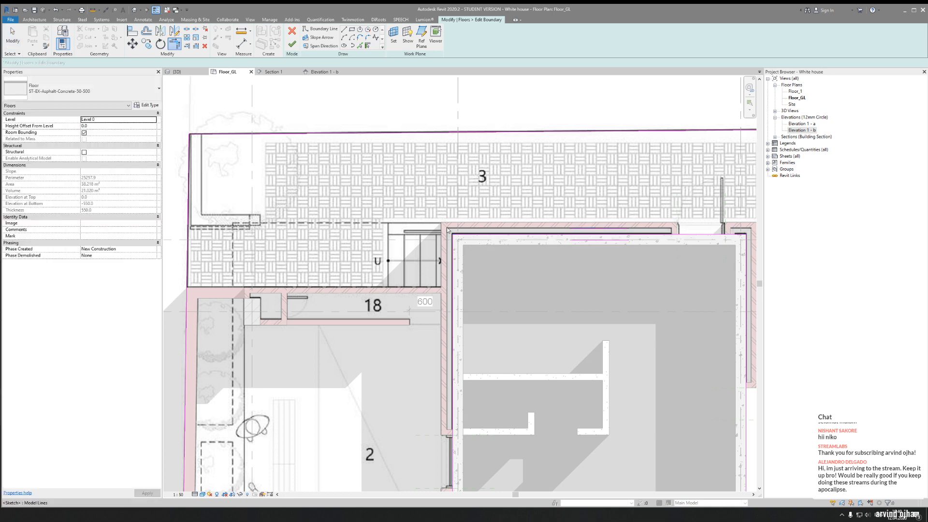
key(Escape)
click(291, 45)
key(Escape)
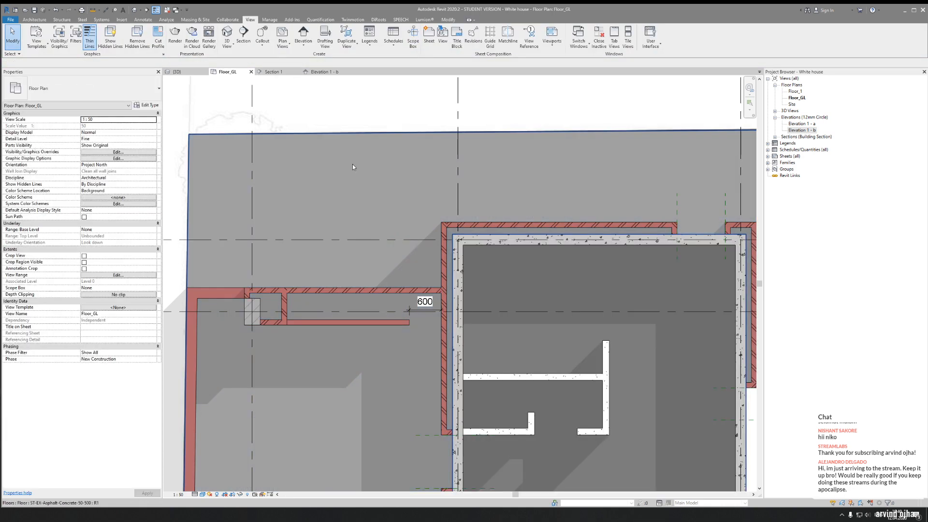
Examine the extended asphalt floor around the atelier and its walls in the 3D view
scroll(352, 165, down, 5)
scroll(430, 202, up, 1)
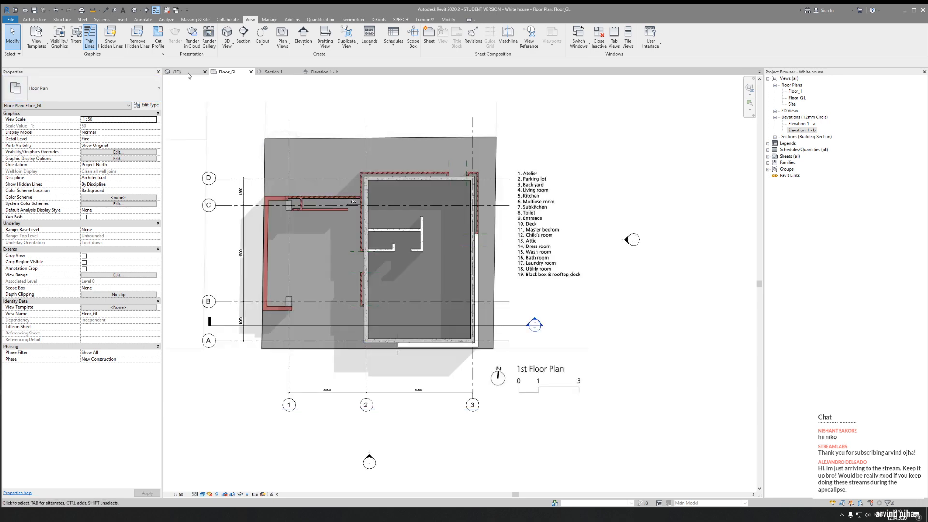
click(188, 74)
scroll(387, 215, down, 4)
shift+middle_drag(379, 232, 529, 324)
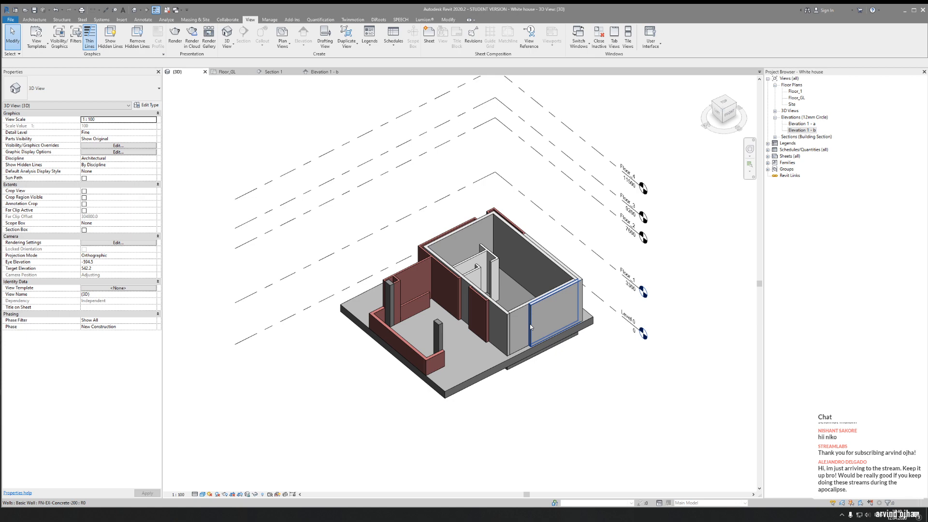
shift+middle_drag(529, 324, 461, 425)
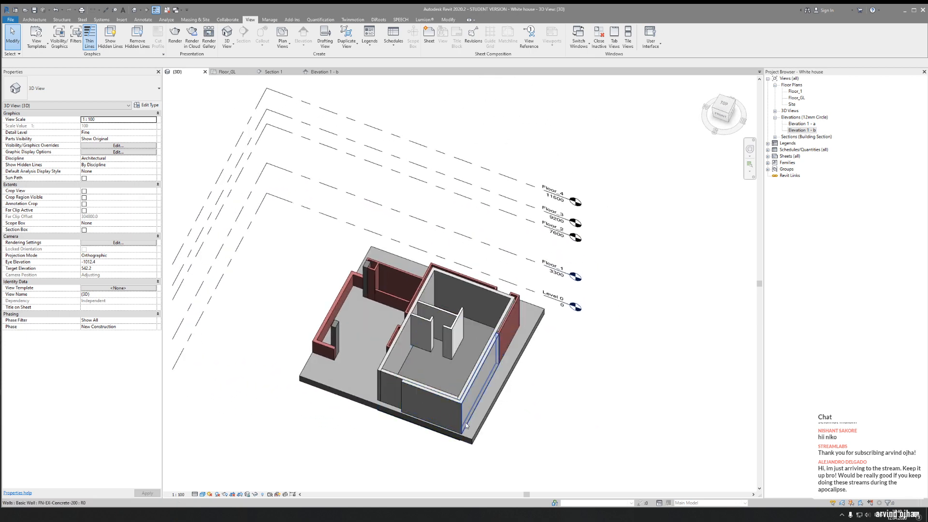
scroll(460, 425, up, 3)
scroll(460, 425, up, 4)
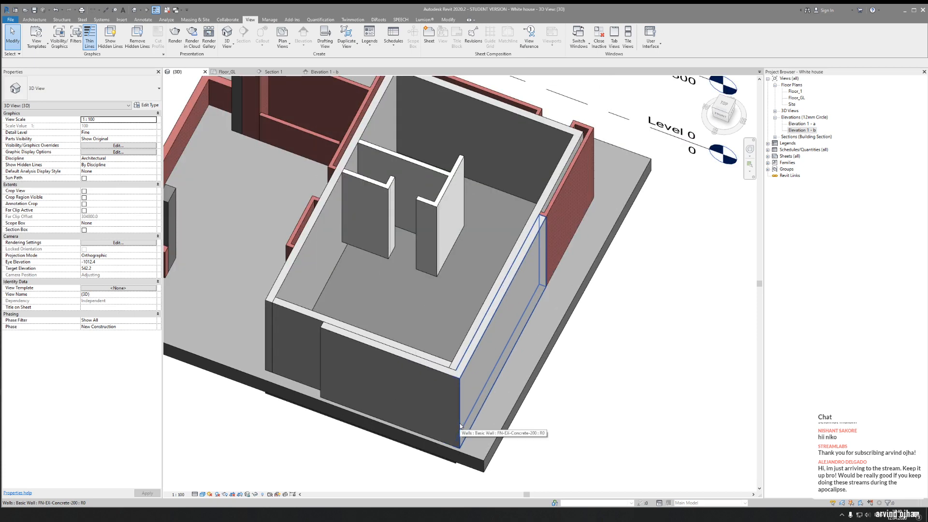
middle_drag(376, 224, 346, 268)
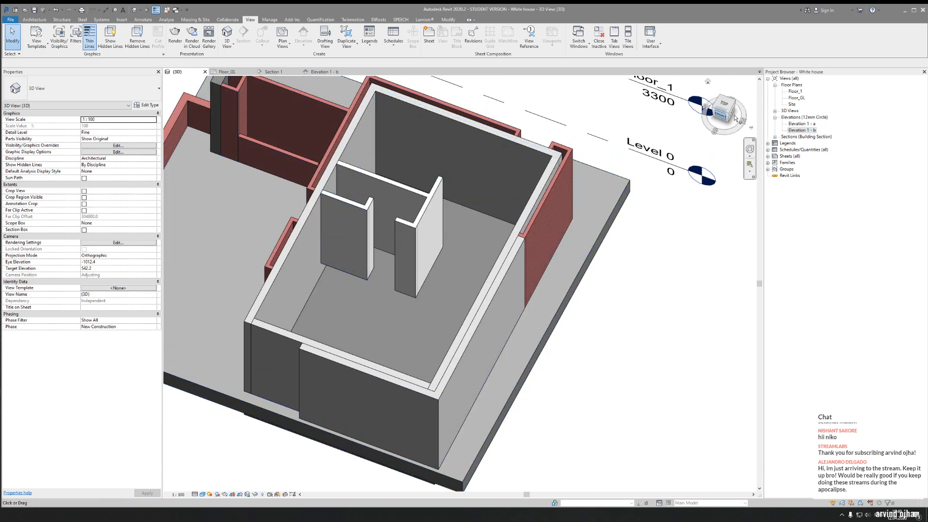
Open the Floor_1 plan view
double_click(795, 91)
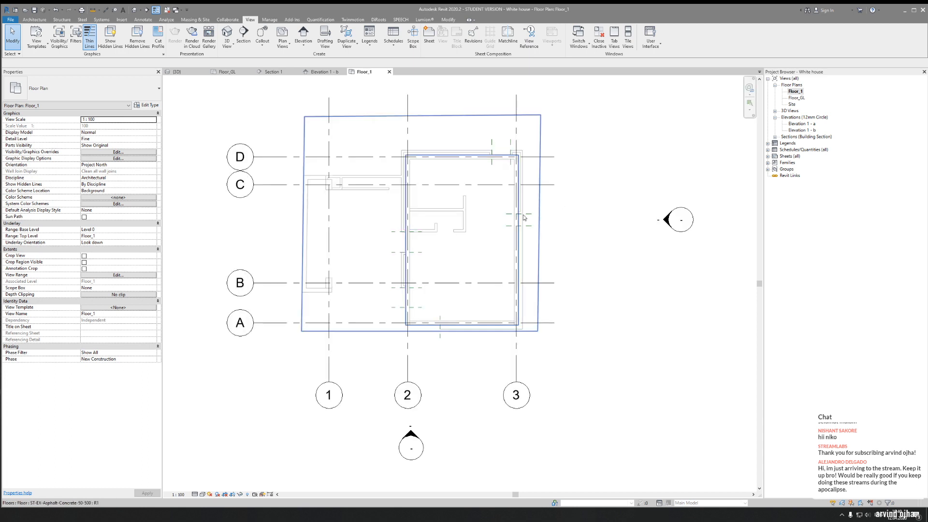
scroll(476, 236, up, 2)
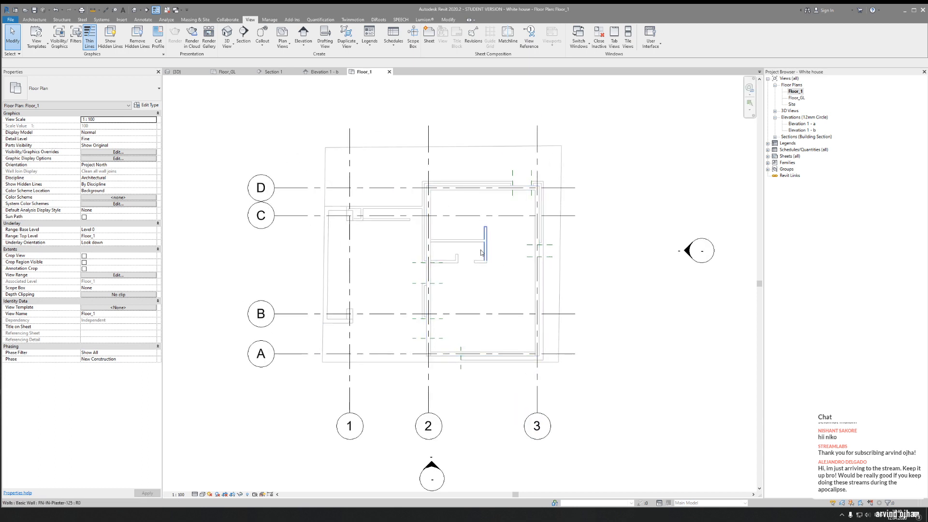
scroll(448, 218, down, 2)
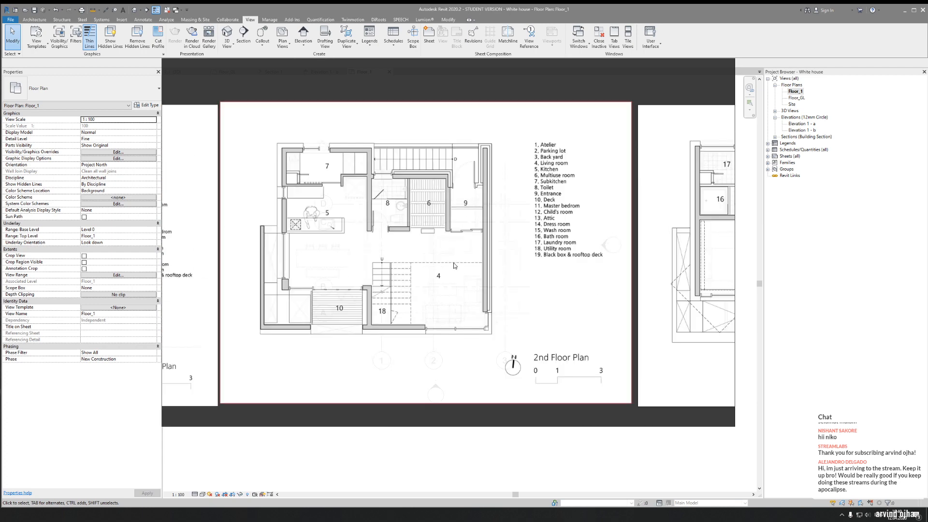
Try to copy the 2nd Floor Plan reference image from PureRef and paste it into the Floor_1 view
right_click(454, 265)
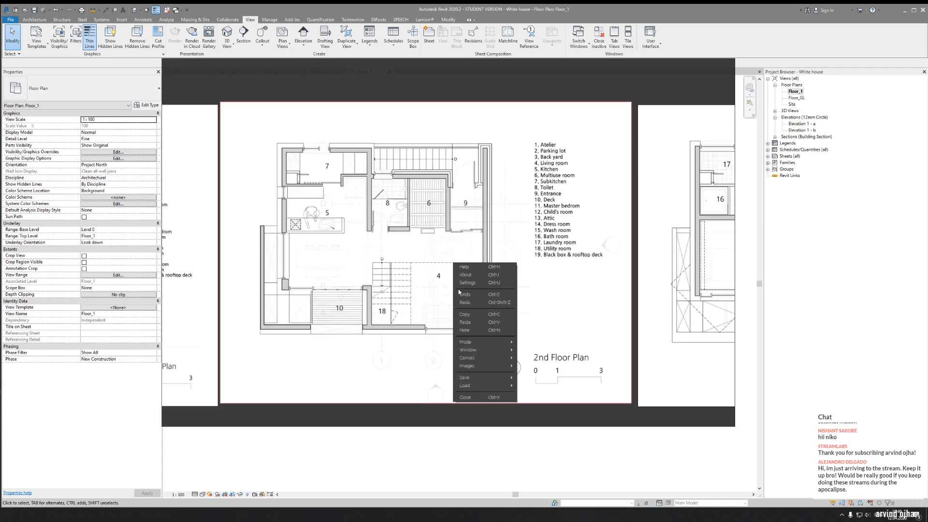
click(470, 315)
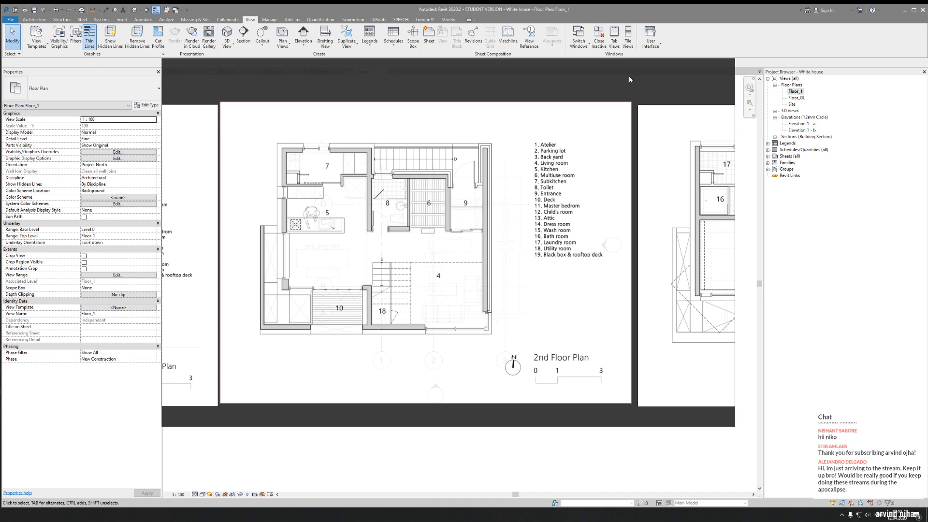
right_drag(629, 79, 237, 108)
click(564, 179)
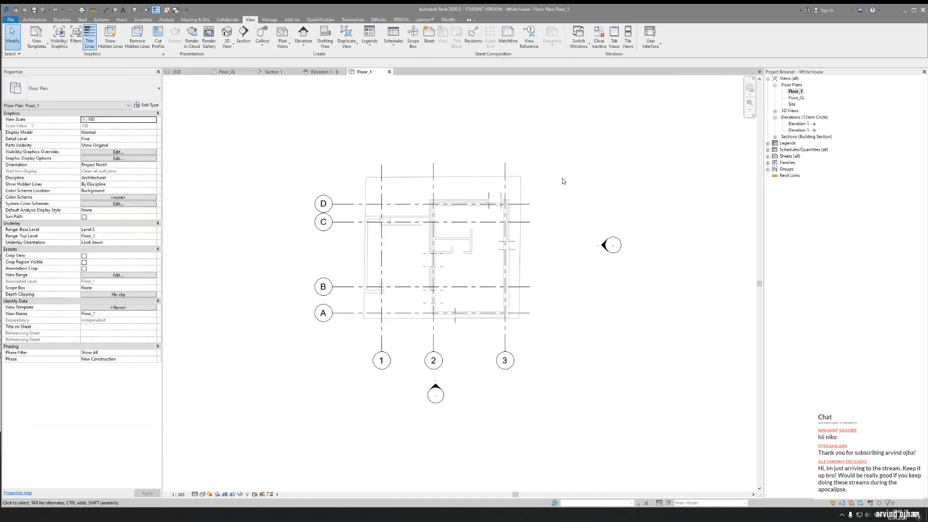
right_click(561, 254)
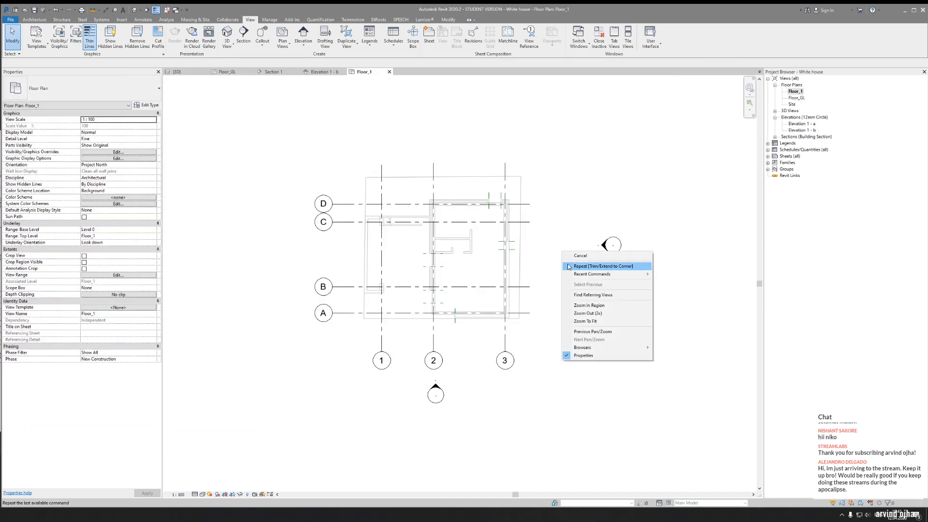
click(564, 230)
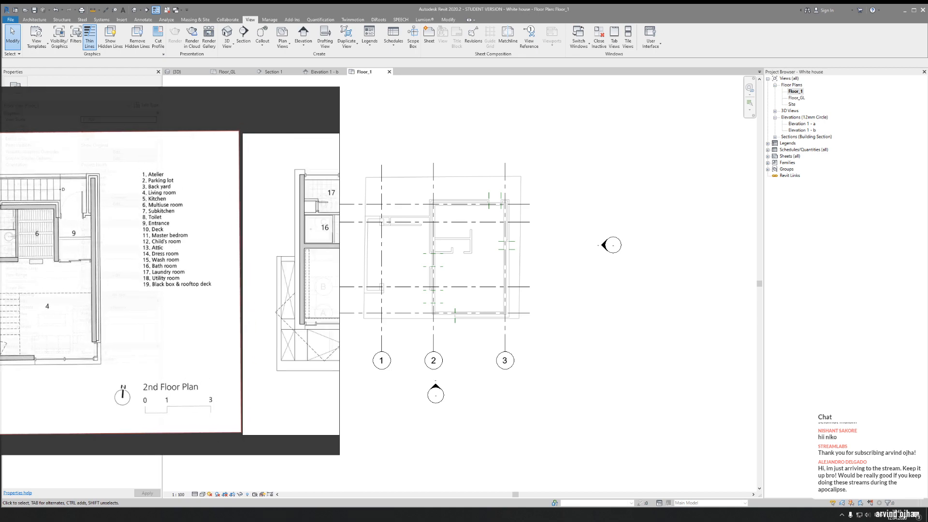
Bring the PureRef board back over the drawing and start exporting its selected 2nd Floor Plan image
drag(55, 106, 385, 109)
right_click(351, 219)
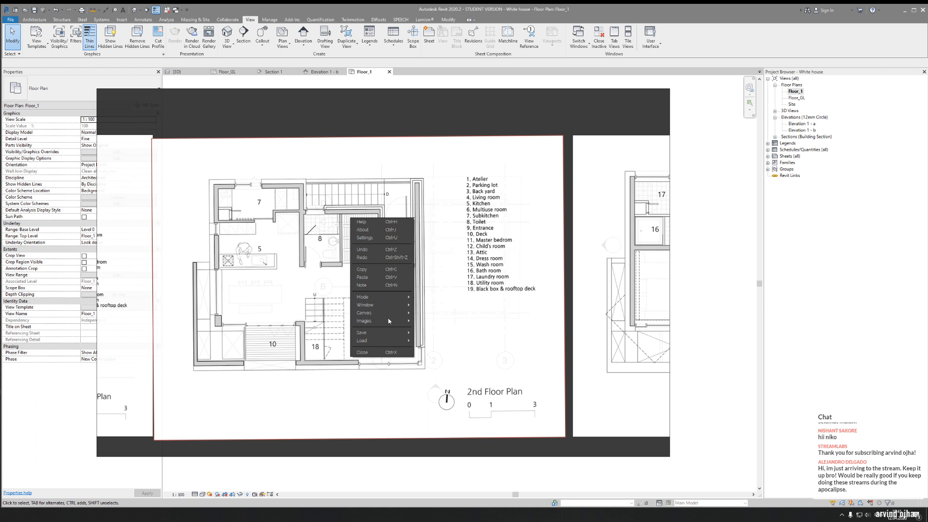
mouse_move(388, 323)
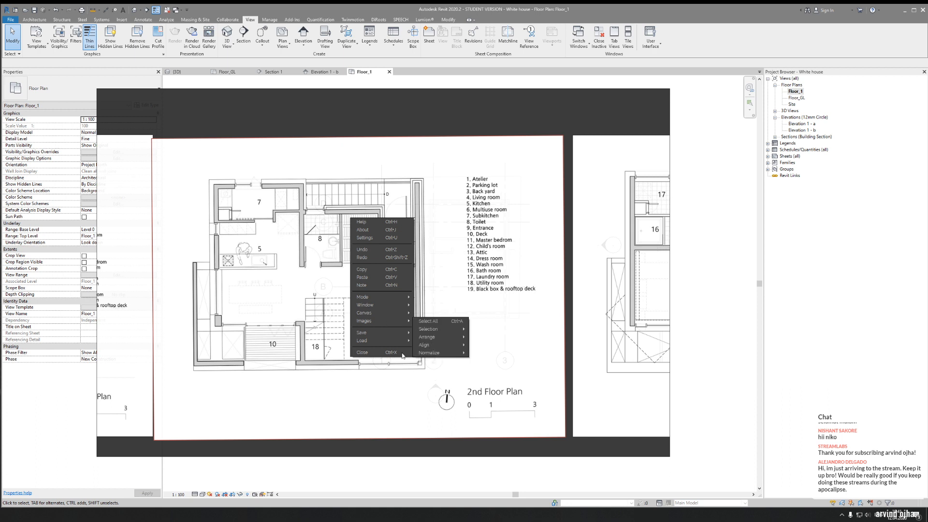
click(301, 237)
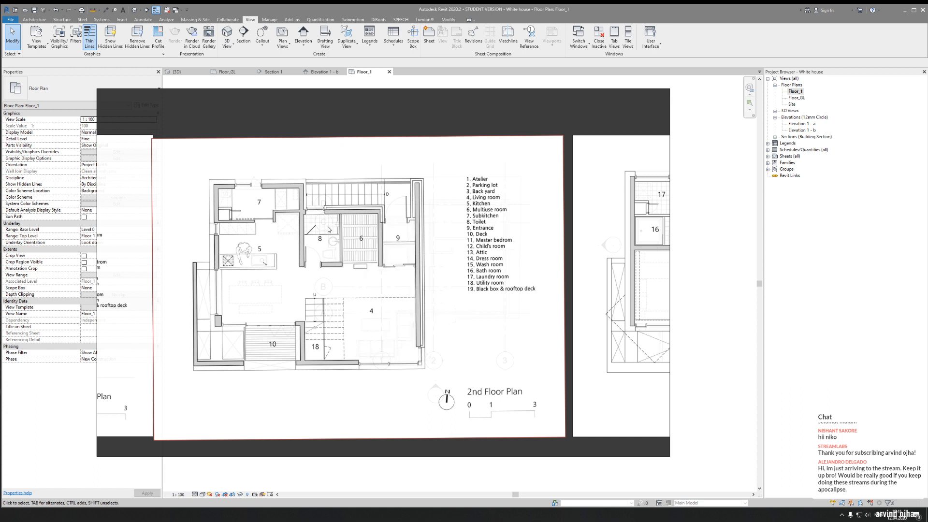
scroll(332, 228, up, 2)
right_click(350, 239)
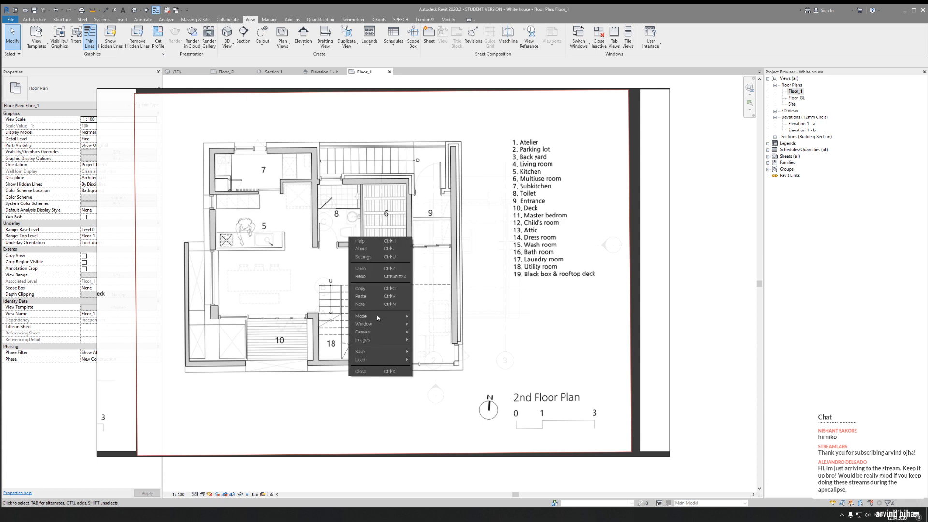
mouse_move(397, 343)
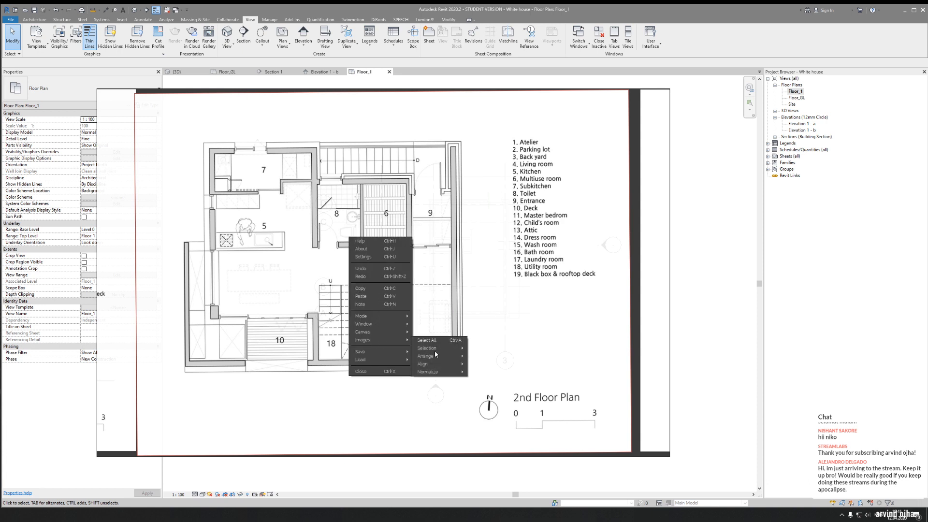
mouse_move(371, 353)
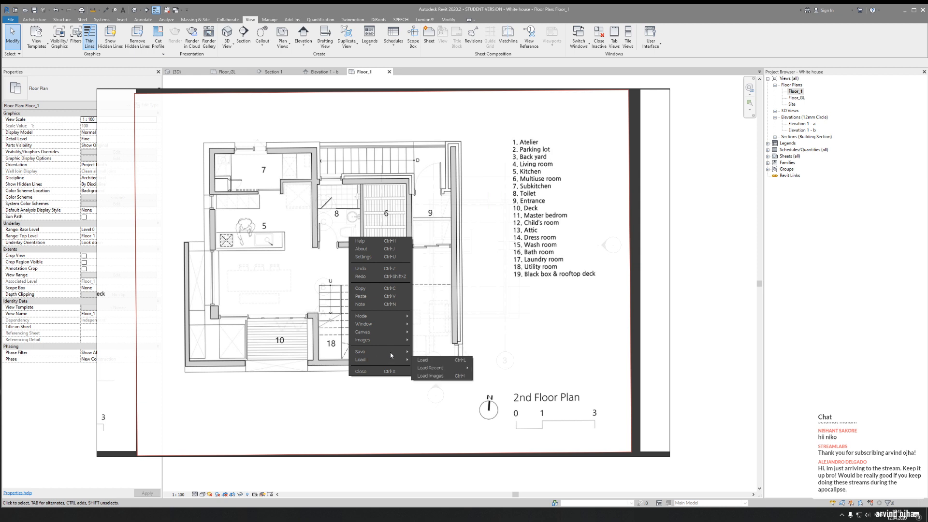
mouse_move(439, 368)
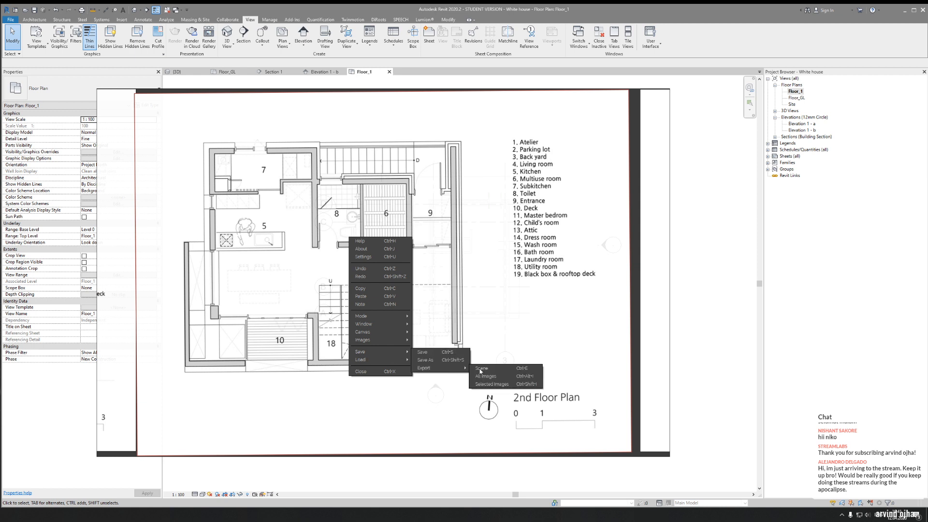
click(494, 384)
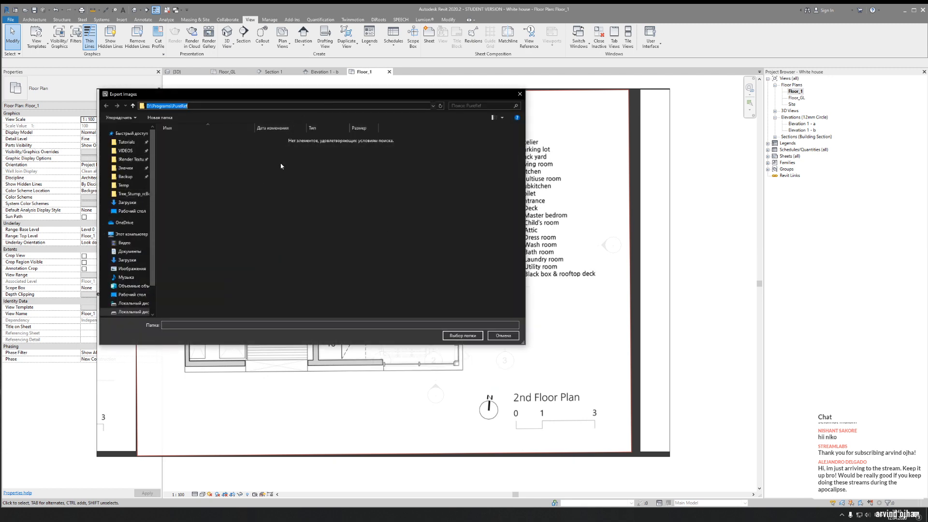
Export the selected plan image as 1 into the D:\Programs\PureRef folder
click(463, 335)
click(363, 262)
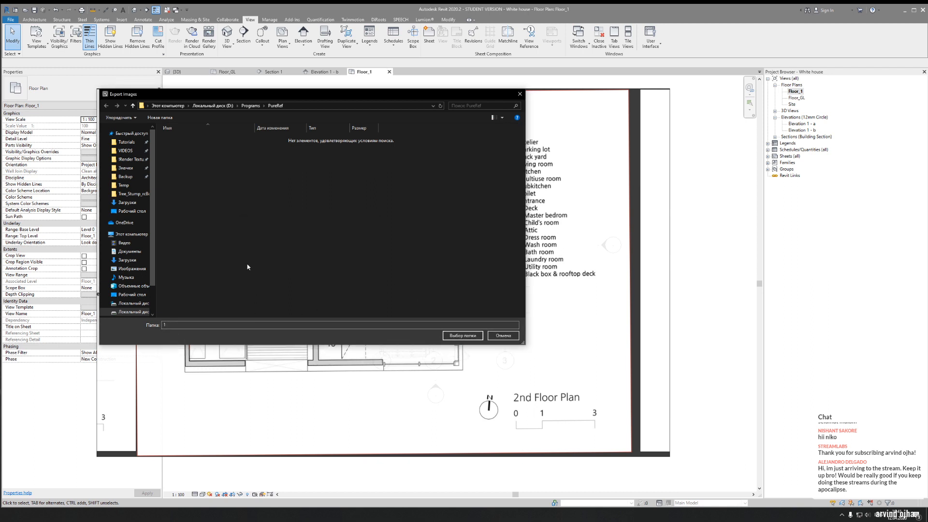
click(250, 106)
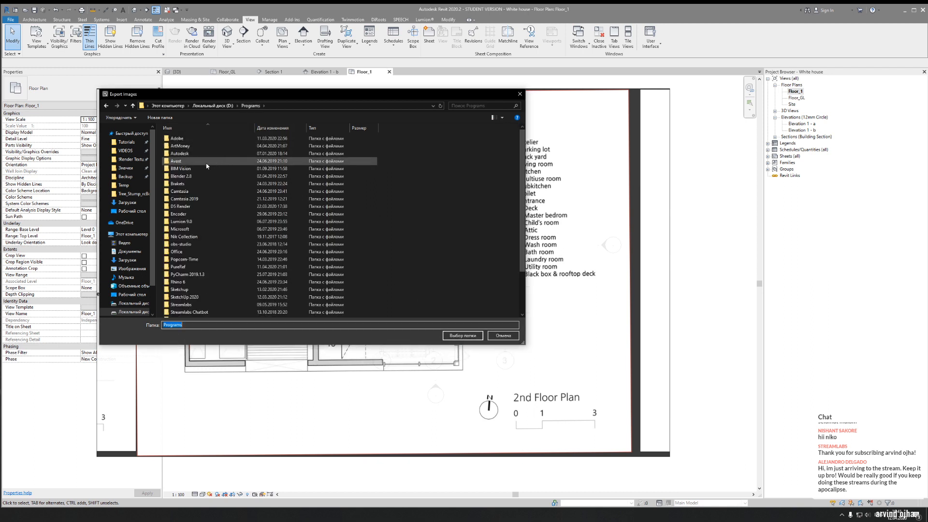
click(106, 105)
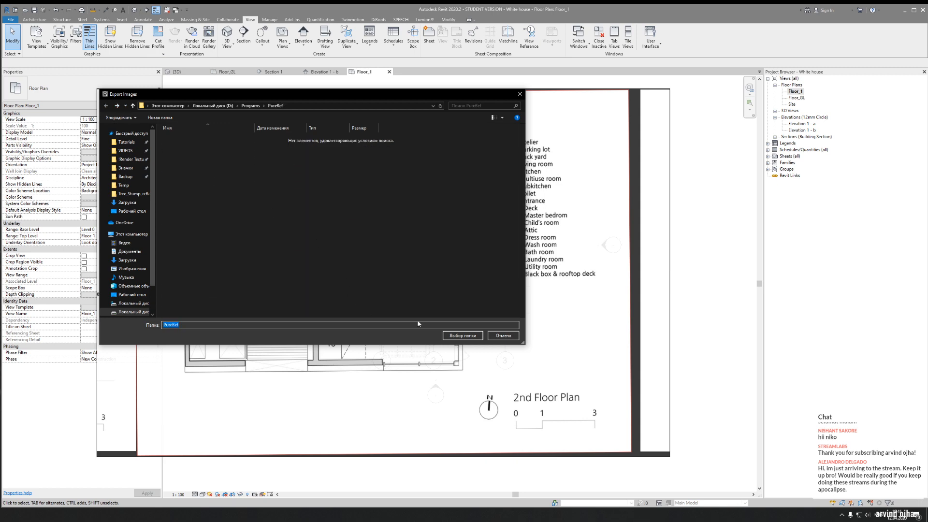
key(Return)
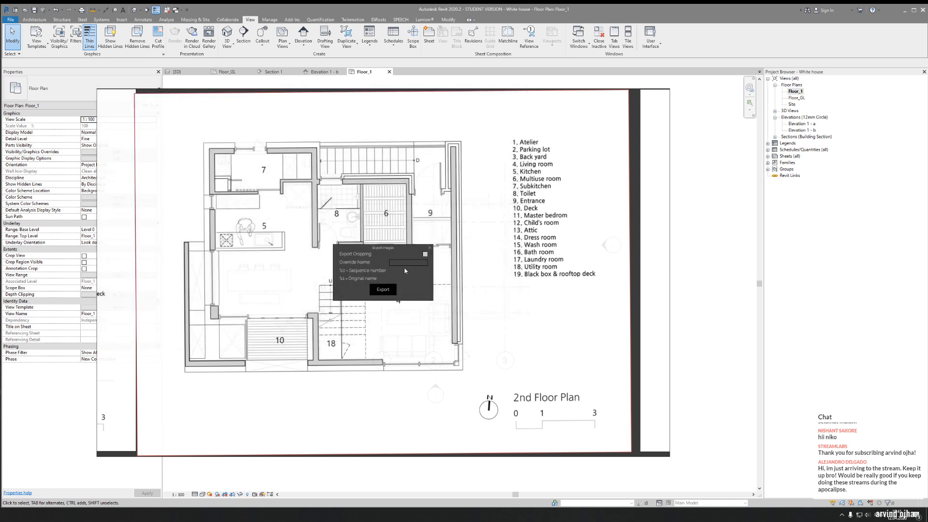
click(385, 289)
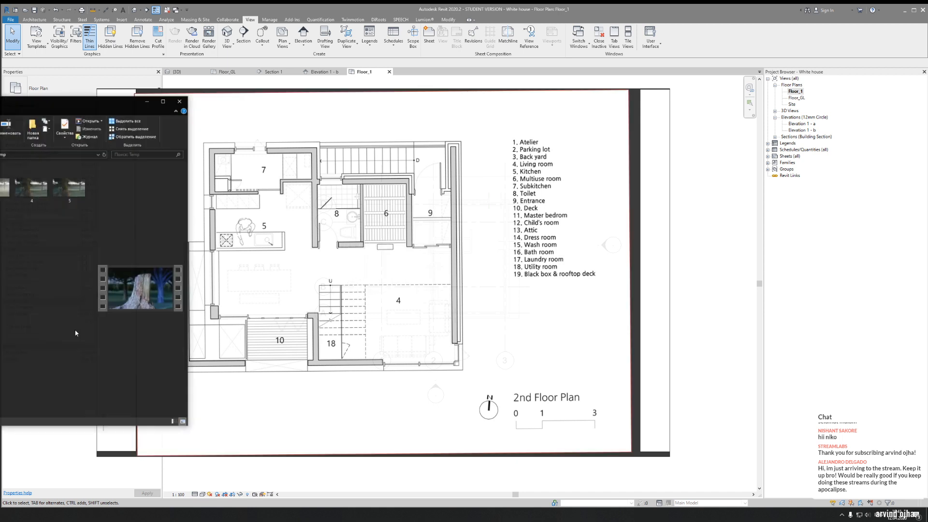
Open the PureRef folder in File Explorer and place its image 1 in the Revit Floor_1 view, southeast of the grids
key(Return)
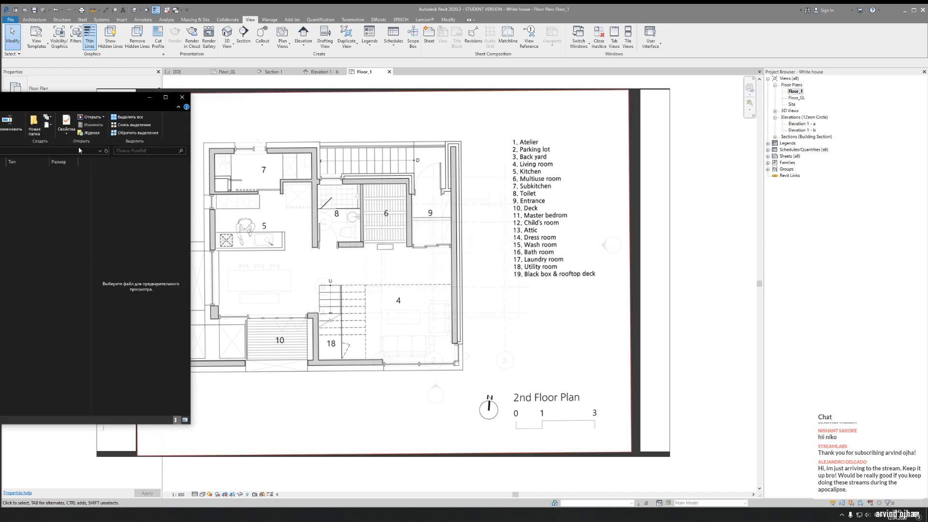
drag(36, 99, 385, 128)
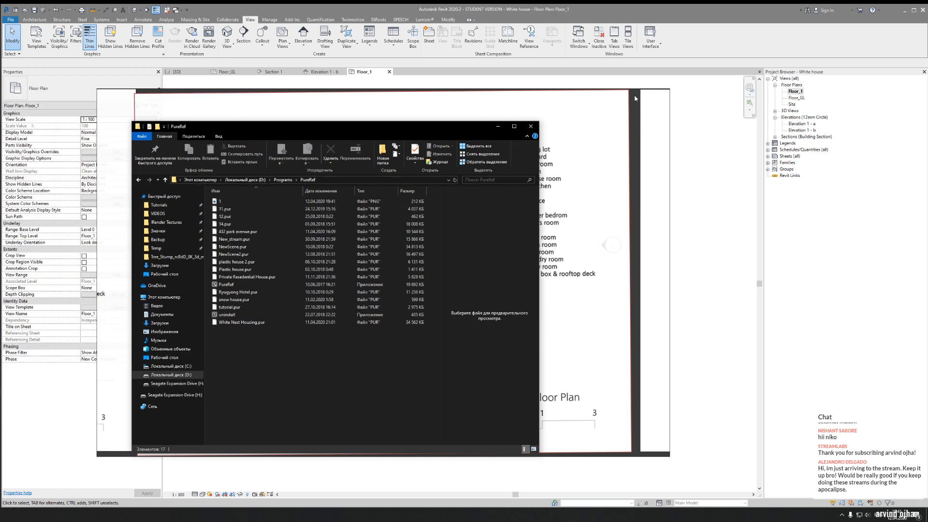
click(631, 4)
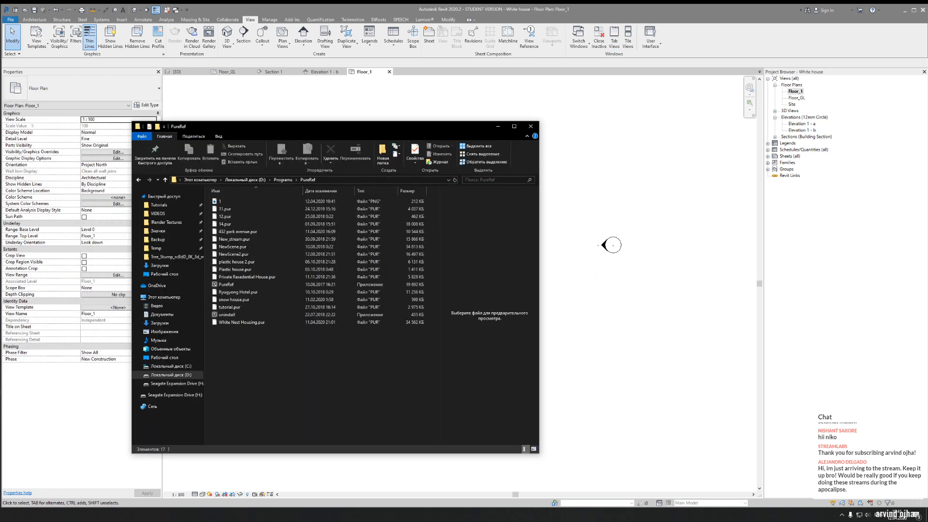
drag(603, 298, 556, 261)
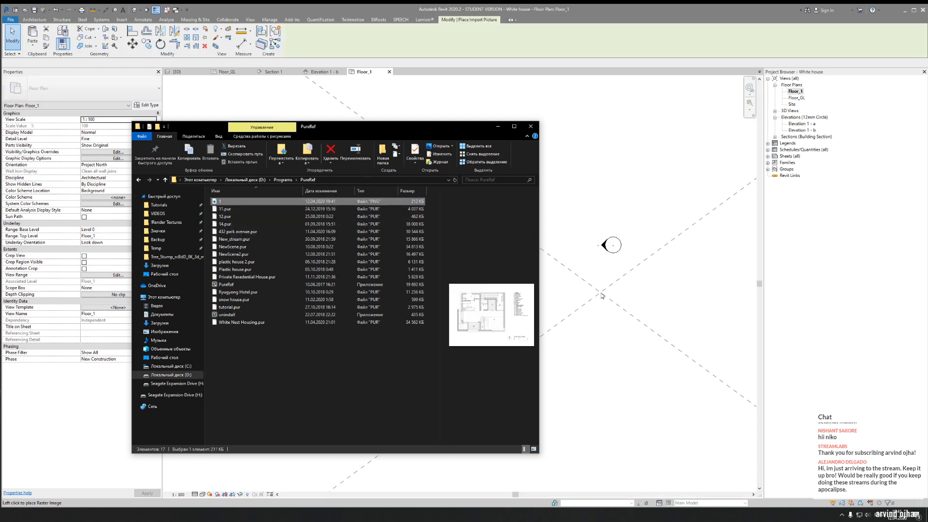
click(513, 275)
scroll(404, 259, down, 4)
middle_drag(468, 281, 384, 286)
scroll(353, 280, up, 3)
drag(361, 275, 356, 237)
scroll(488, 310, up, 5)
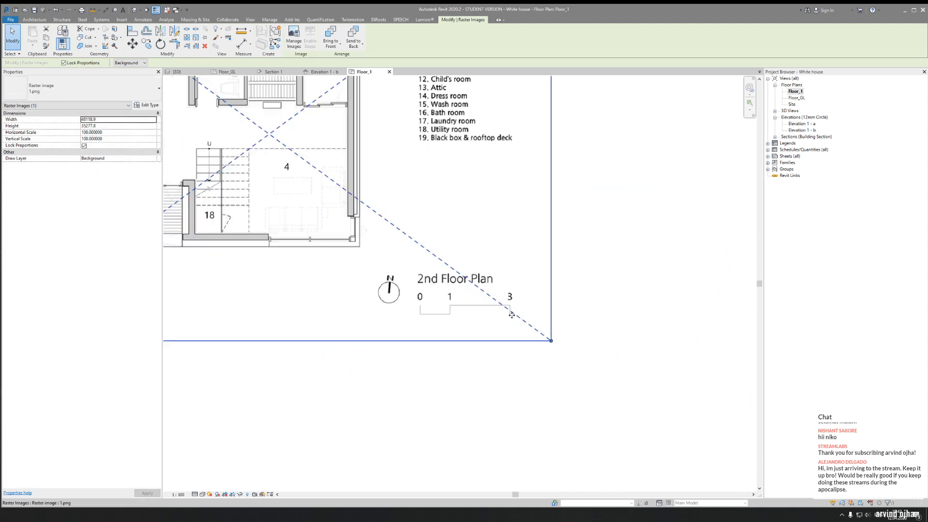
Draw a 3000 mm horizontal detail line from the 0 mark along the plan image's scale bar
key(Escape)
scroll(488, 308, up, 2)
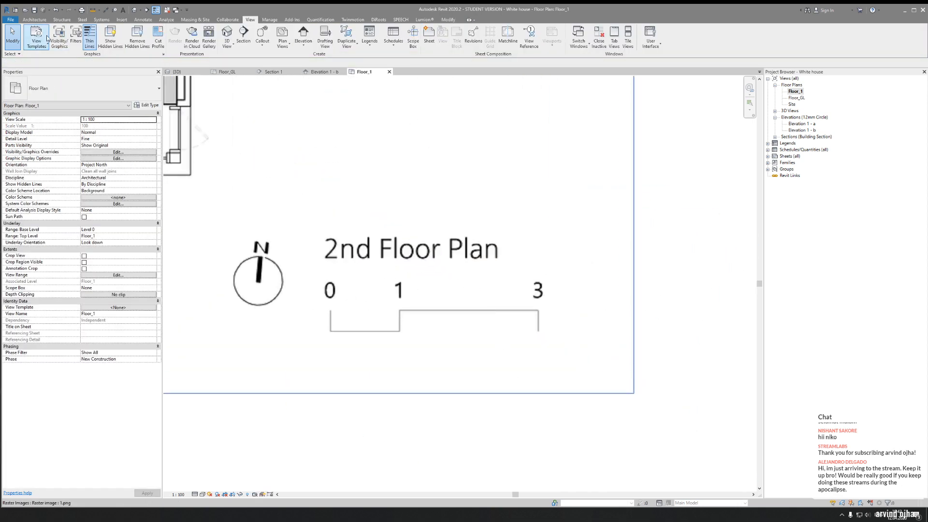
click(143, 19)
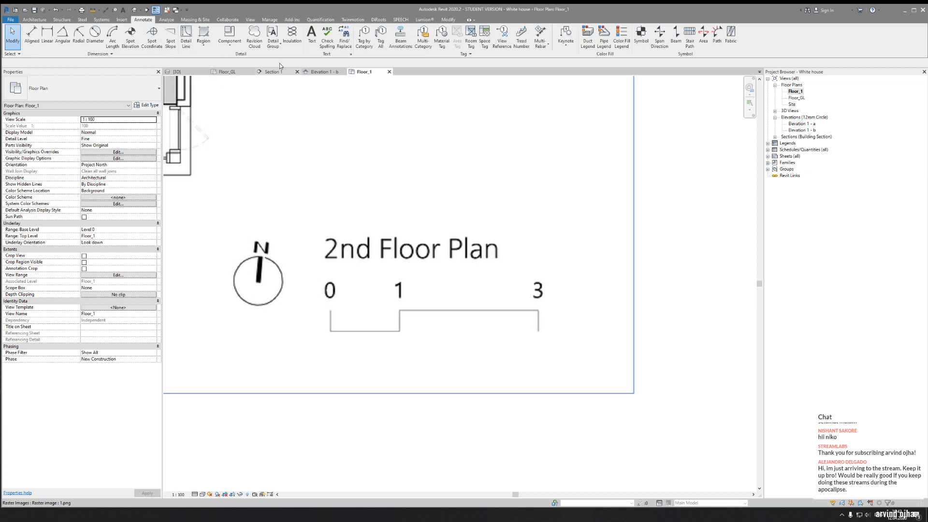
click(186, 33)
click(331, 290)
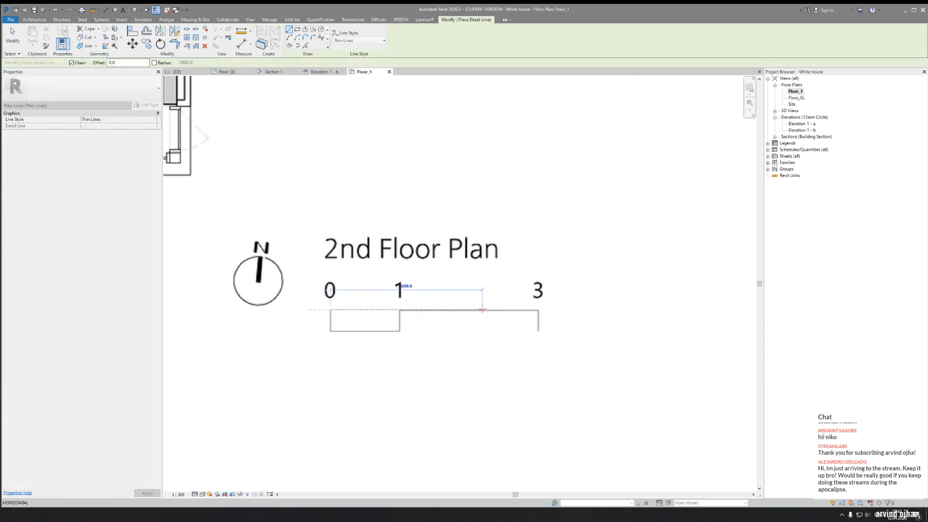
key(Return)
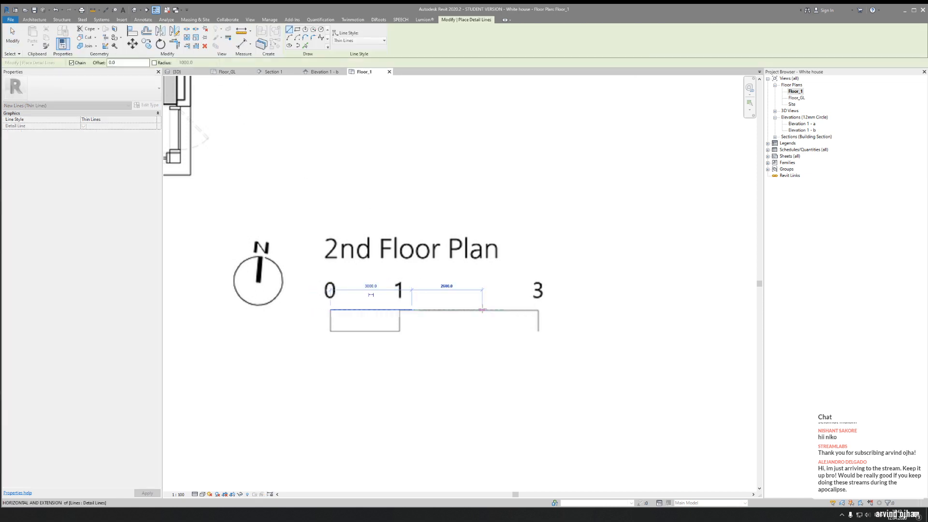
key(Escape)
key(Escape)
Scale the plan image graphically from the 0 mark so its 3 m mark meets the end of the 3000 mm line
click(565, 300)
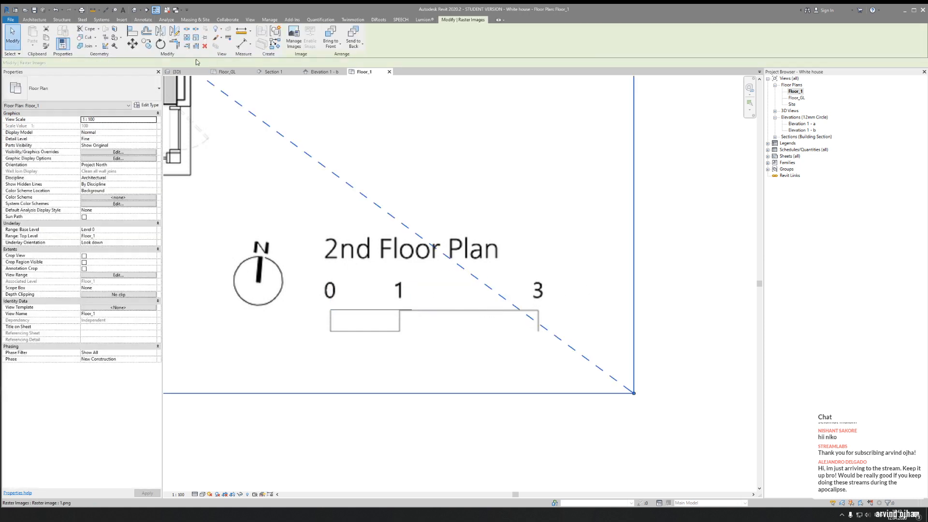
click(196, 39)
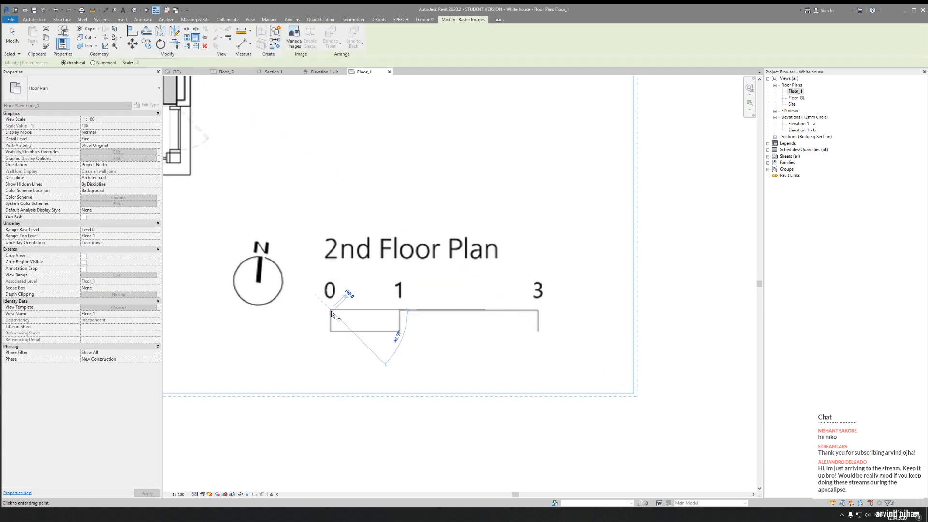
click(331, 312)
click(538, 311)
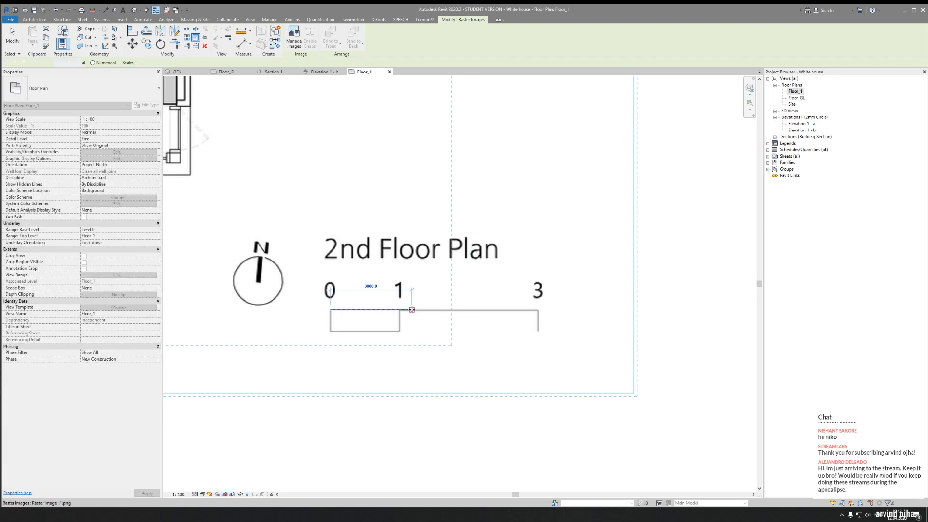
click(411, 309)
Move the scaled plan image onto the building's grids and the ground-floor underlay
scroll(367, 312, down, 5)
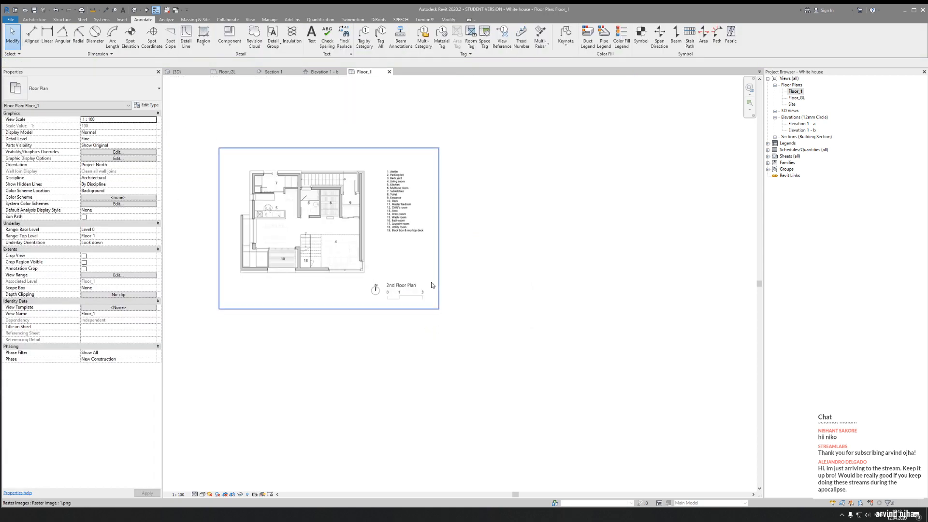
click(465, 283)
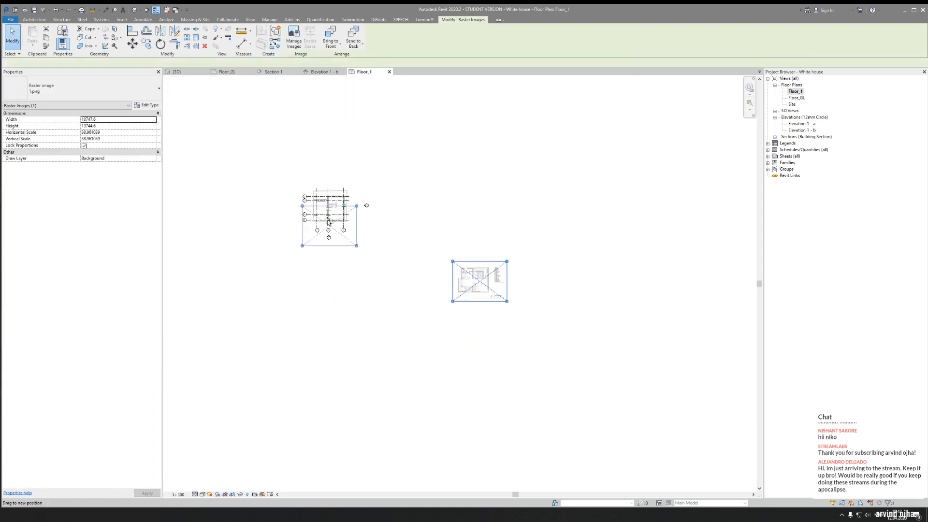
drag(465, 283, 312, 210)
scroll(309, 211, up, 2)
scroll(320, 222, up, 4)
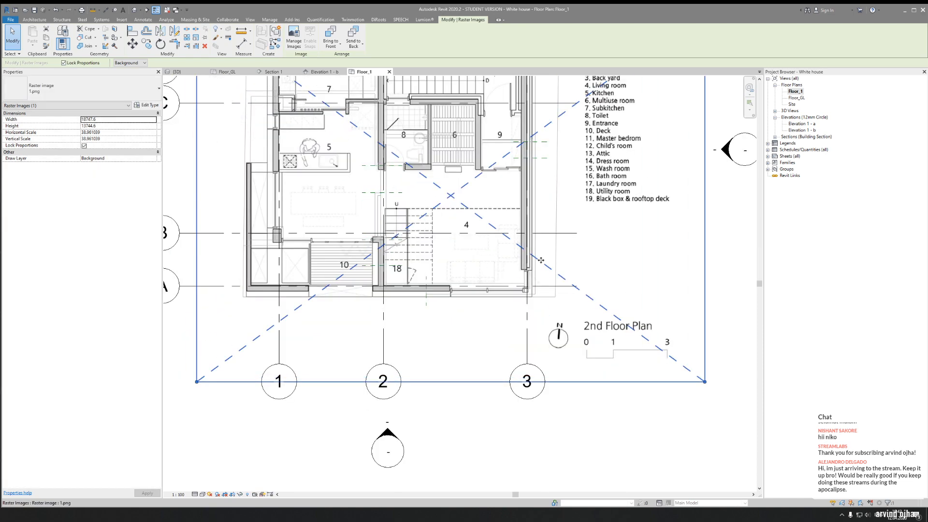
Nudge the plan image horizontally so its east and central walls line up on grids 3 and 2
scroll(541, 260, up, 3)
key(Right)
key(Right)
key(Right)
key(Right)
key(Right)
key(Right)
key(Right)
key(Right)
key(Right)
key(Right)
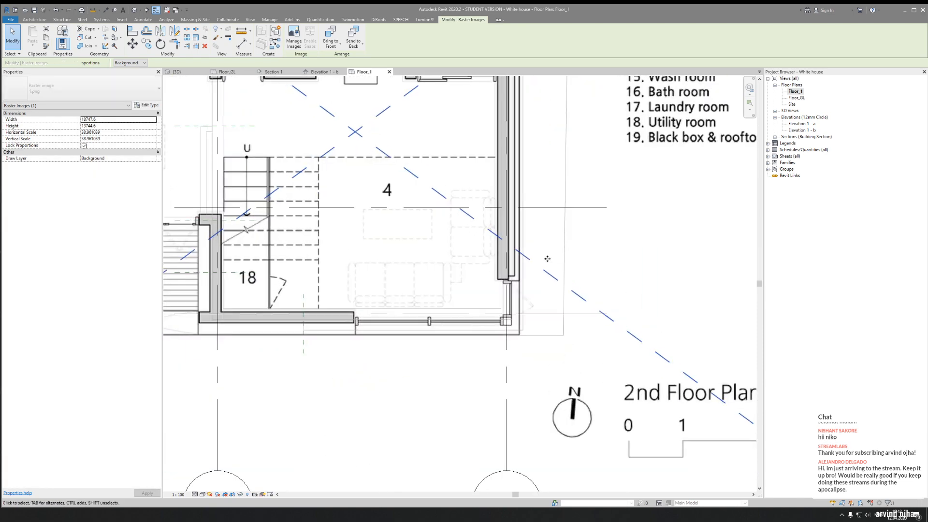
key(Left)
key(Left)
key(Left)
key(Left)
key(Left)
key(Left)
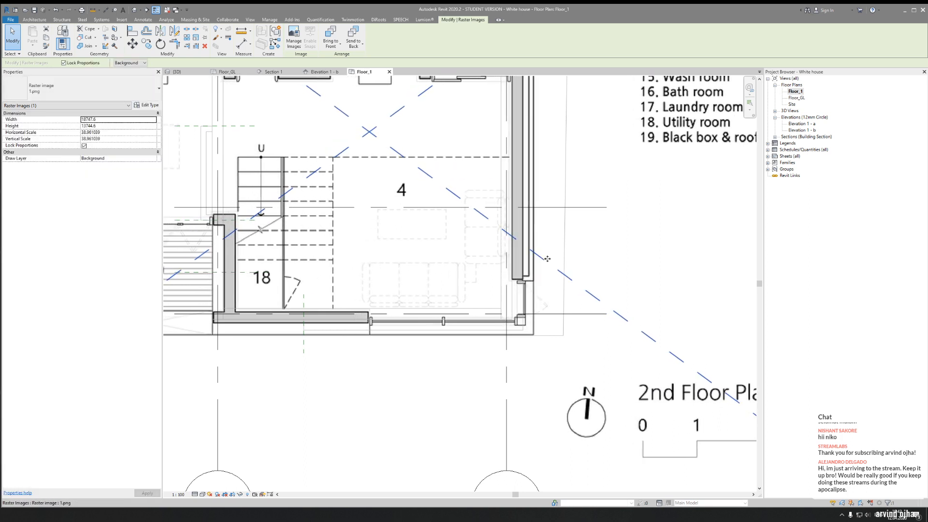
key(Left)
key(Left)
key(Left)
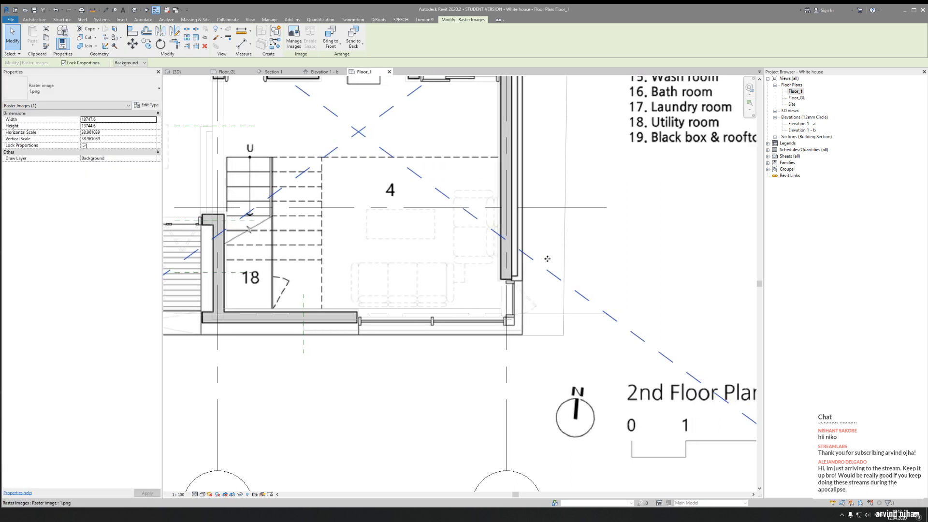
Nudge the plan image vertically so its south wall lines up on grid A, and deselect it
key(Up)
key(Up)
key(Up)
key(Up)
key(Up)
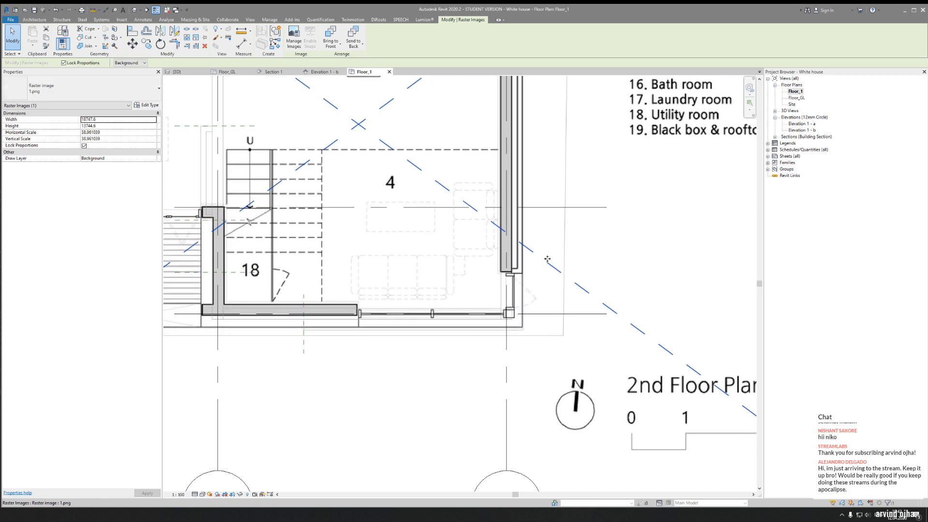
key(Down)
key(Down)
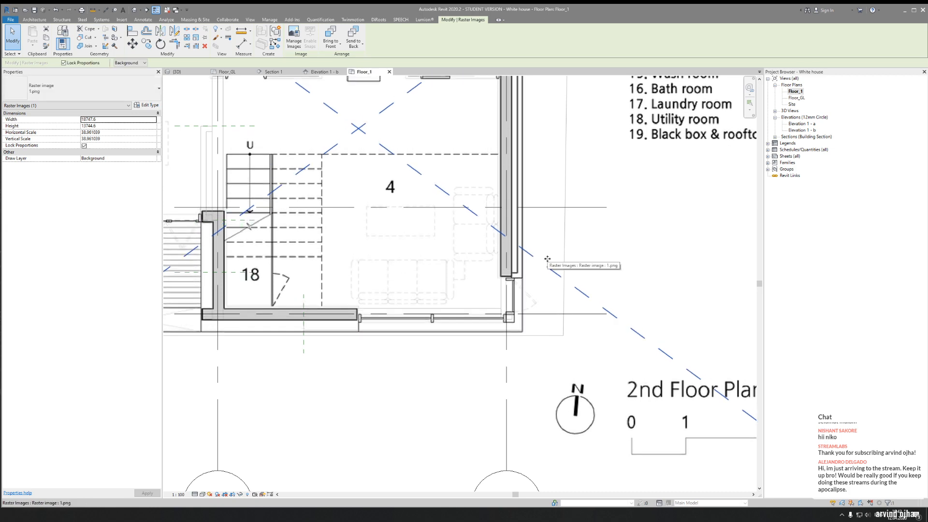
key(Escape)
scroll(541, 358, down, 3)
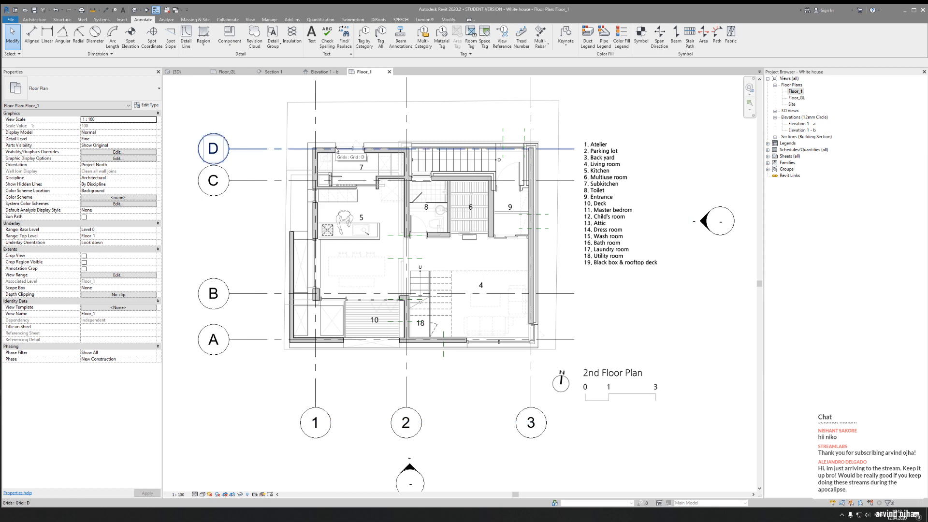
Set the Floor_1 view's underlay base level to None
middle_drag(334, 181, 344, 192)
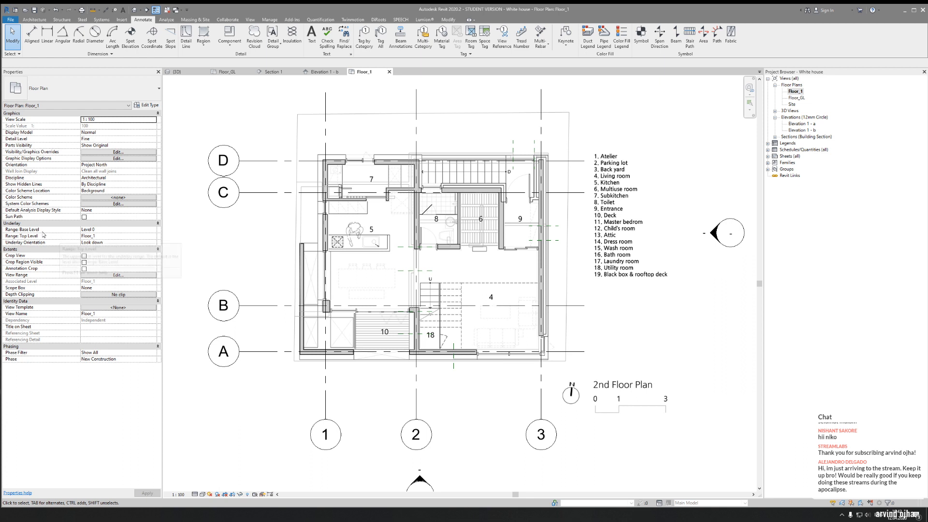
click(153, 230)
click(90, 236)
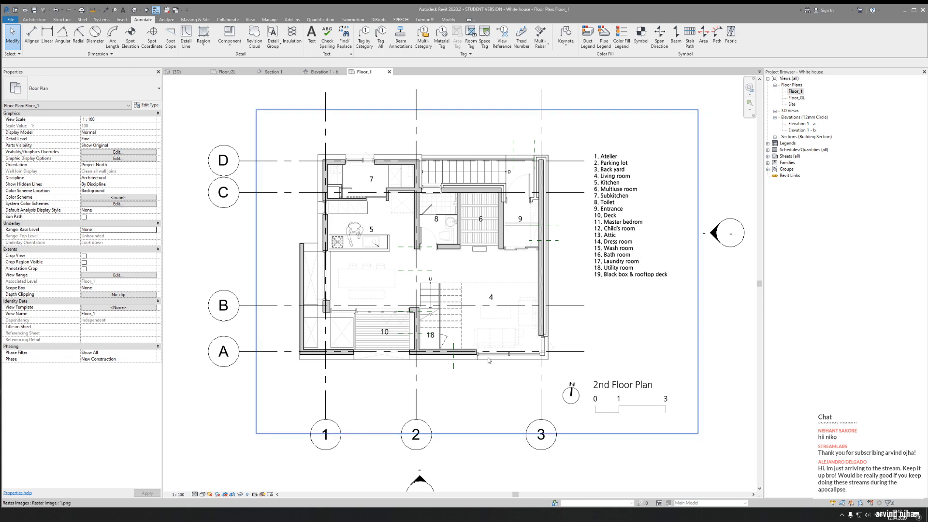
Start a straight wall of type ST-EX-Concrete-200 with its location line set to Core Centerline
middle_drag(547, 227, 459, 259)
scroll(459, 259, up, 5)
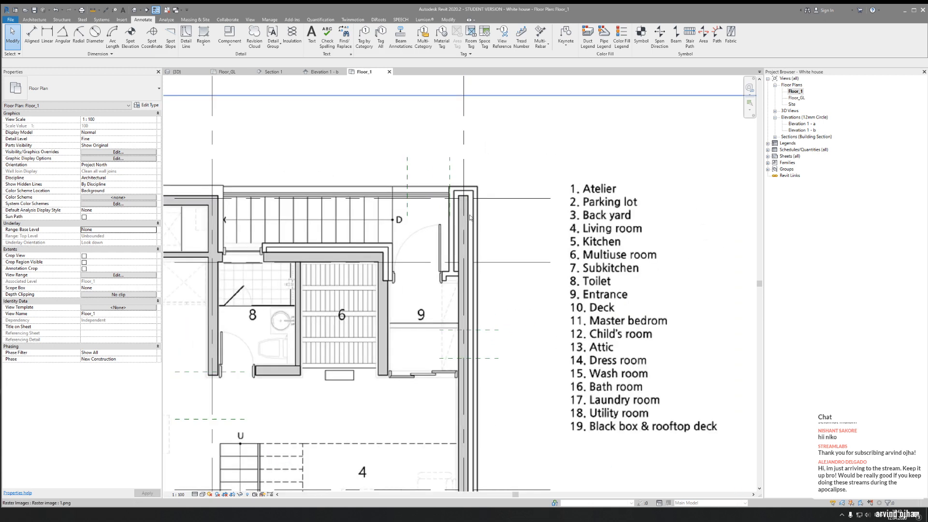
click(33, 20)
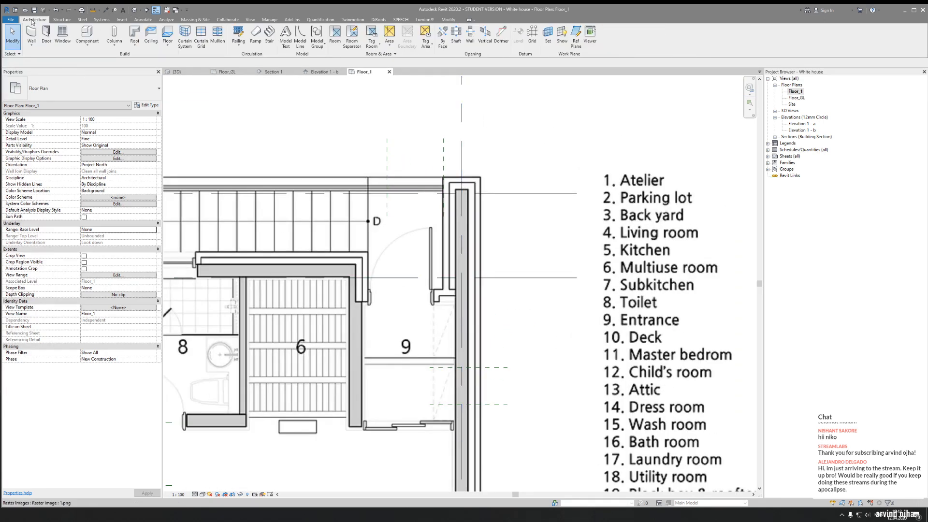
click(32, 34)
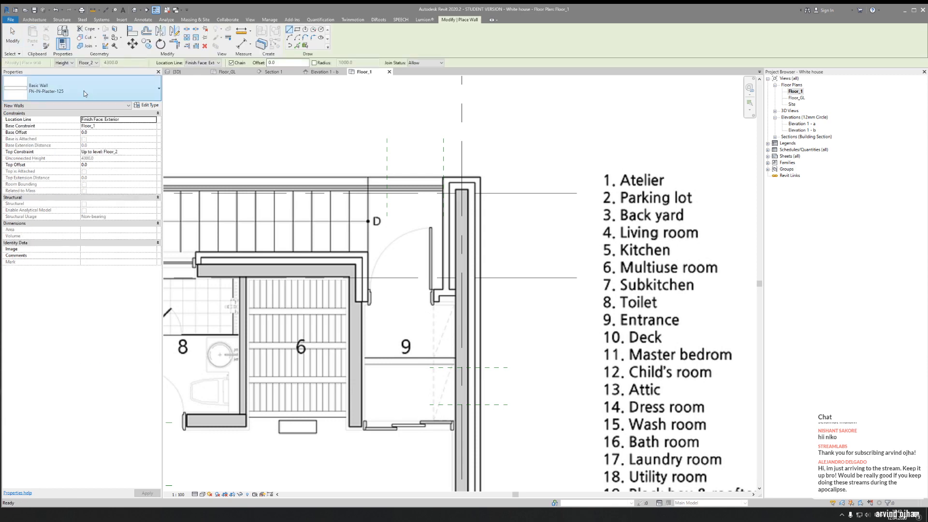
click(83, 90)
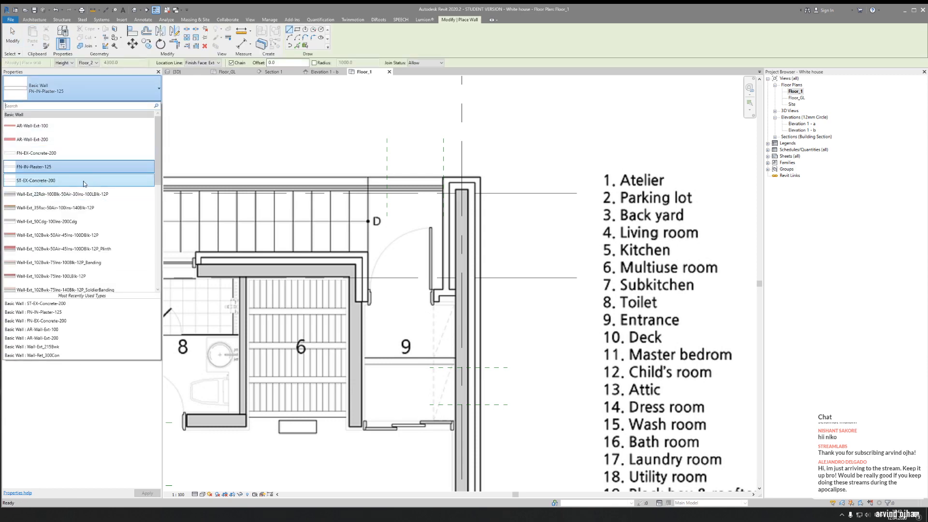
click(56, 182)
scroll(500, 188, up, 2)
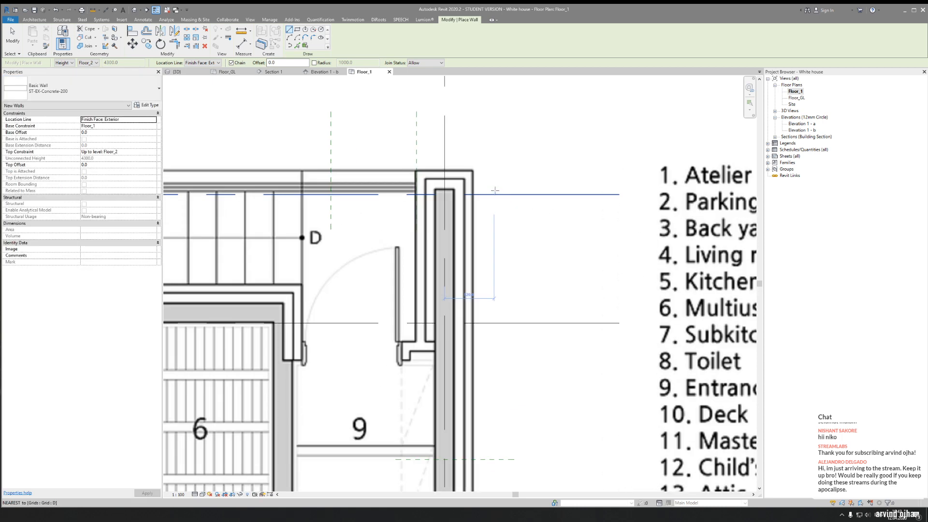
click(209, 64)
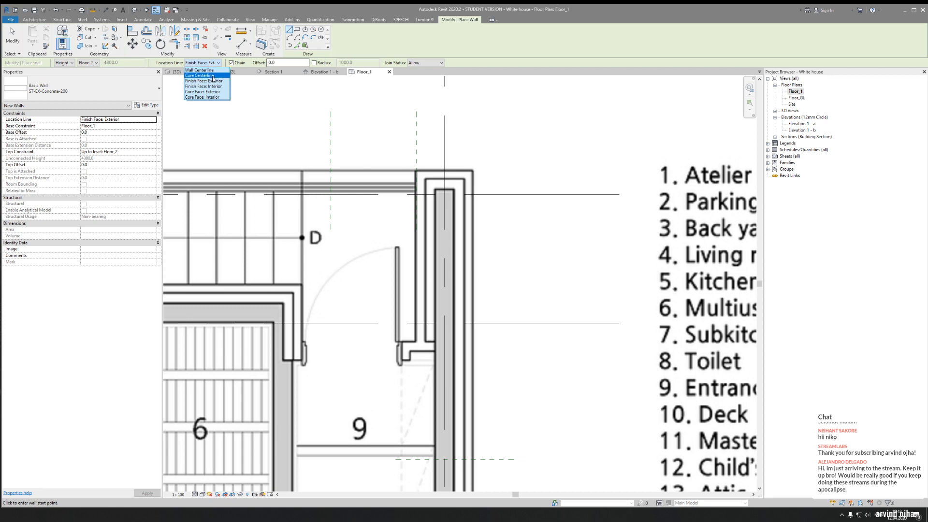
click(213, 76)
Draw the east wall along grid 3 from grid D down to just before the living room's corner window
click(444, 194)
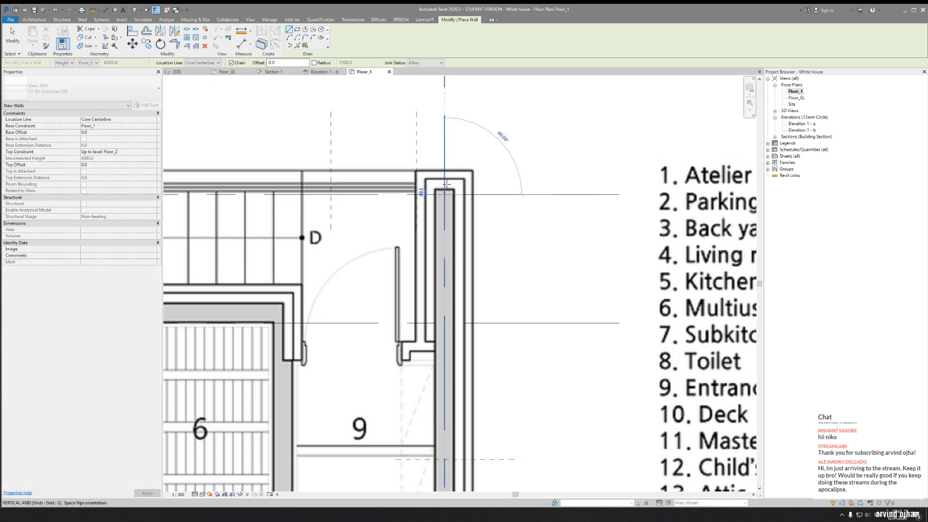
scroll(445, 183, down, 5)
scroll(474, 255, up, 5)
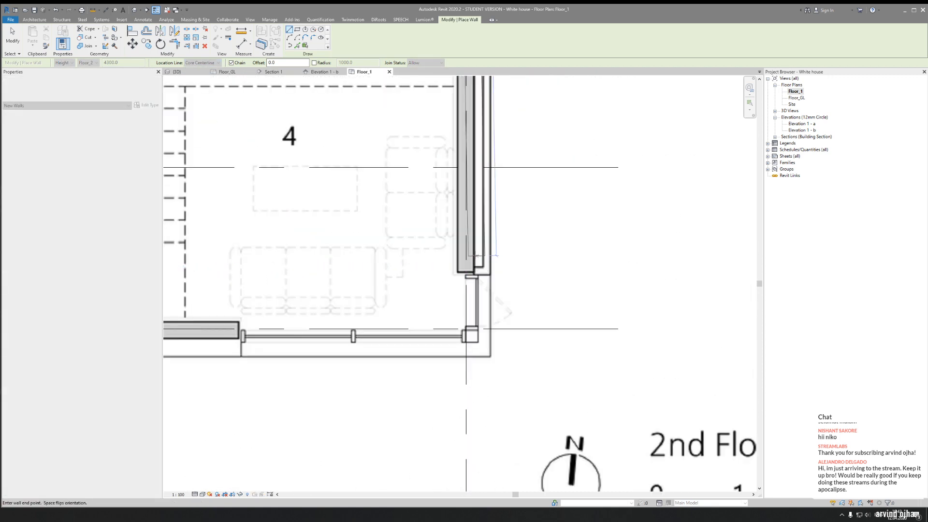
click(475, 256)
Draw short wall segments on grid A south of utility room 18 and on grid 2 along its west side
scroll(514, 218, down, 2)
middle_drag(244, 268, 429, 264)
key(Escape)
scroll(487, 283, up, 2)
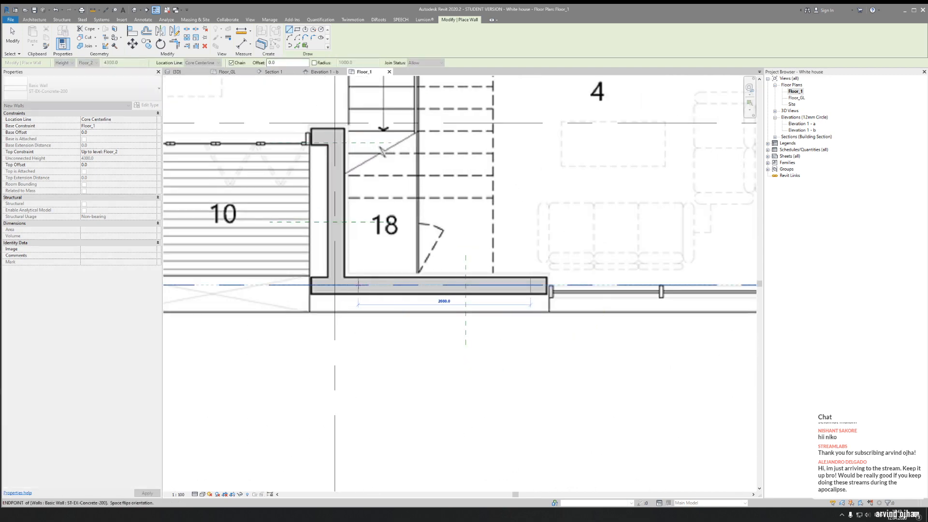
key(Escape)
middle_drag(336, 253, 557, 256)
click(556, 256)
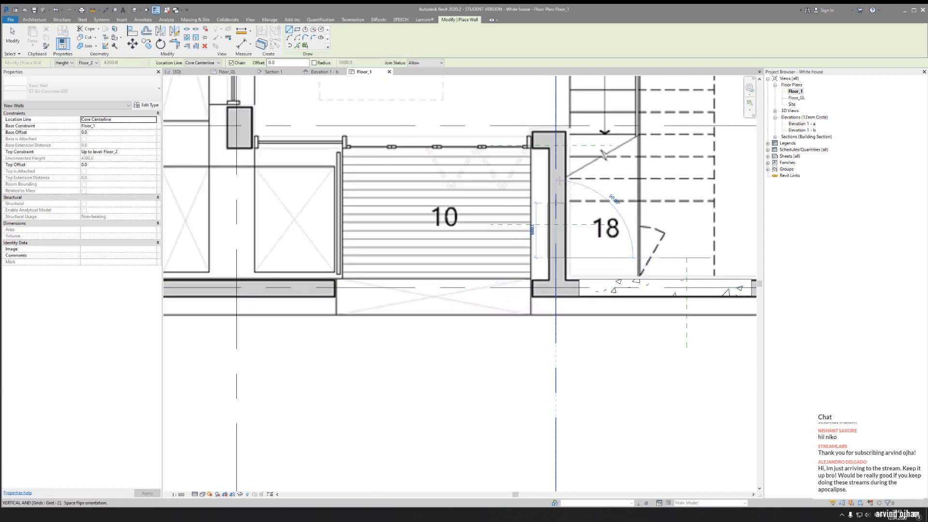
click(556, 155)
scroll(595, 225, down, 2)
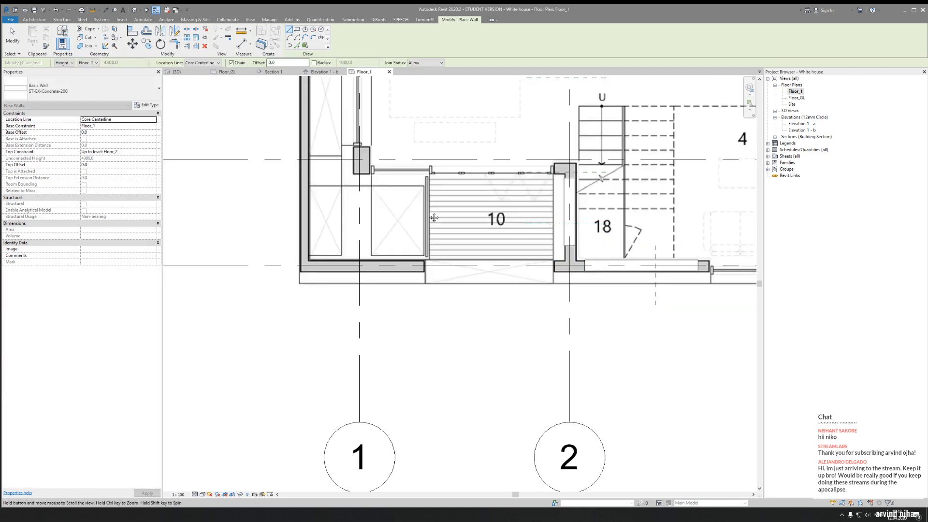
Draw a short wall segment on grid 1 along the west side of kitchen 5
middle_drag(433, 218, 489, 271)
middle_drag(356, 214, 353, 261)
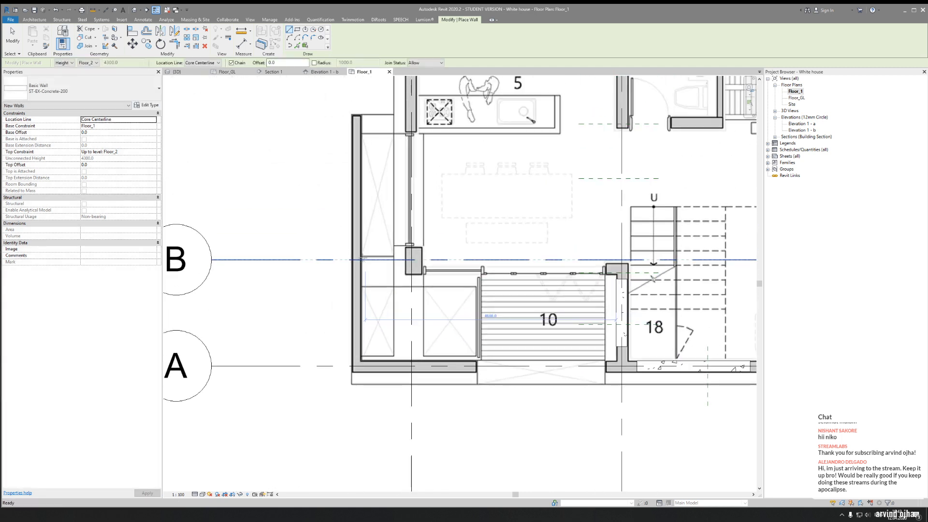
middle_drag(355, 226, 343, 354)
click(400, 246)
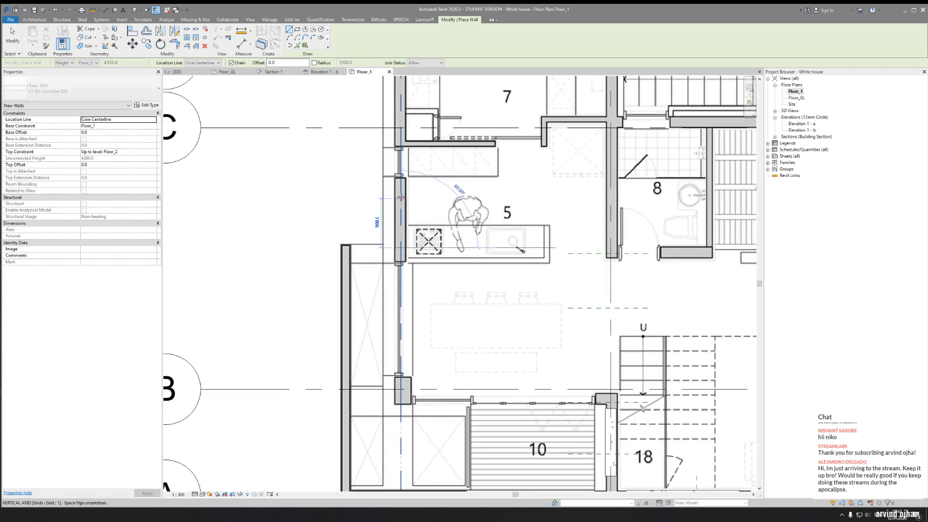
middle_drag(420, 226, 394, 358)
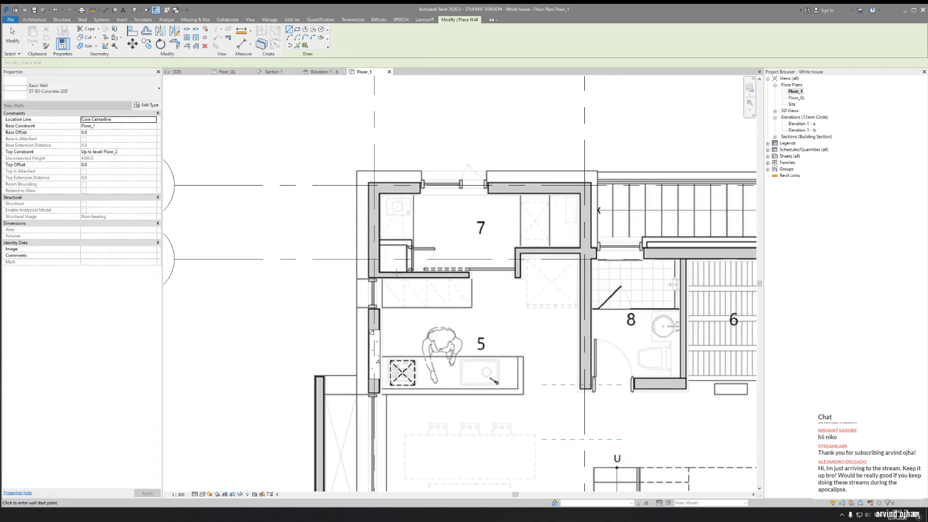
Draw a wall on grid D along the north side of subkitchen 7, spanning across its window
middle_drag(436, 175, 376, 215)
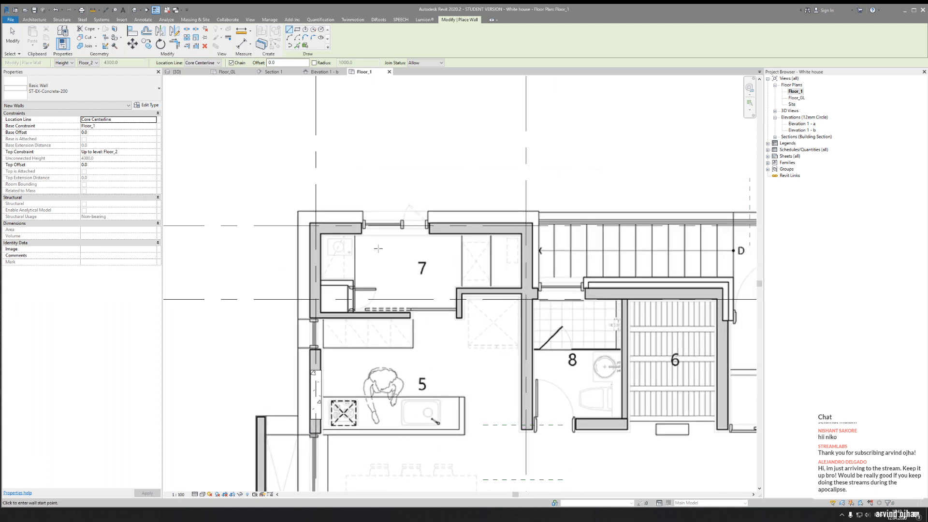
scroll(376, 215, up, 2)
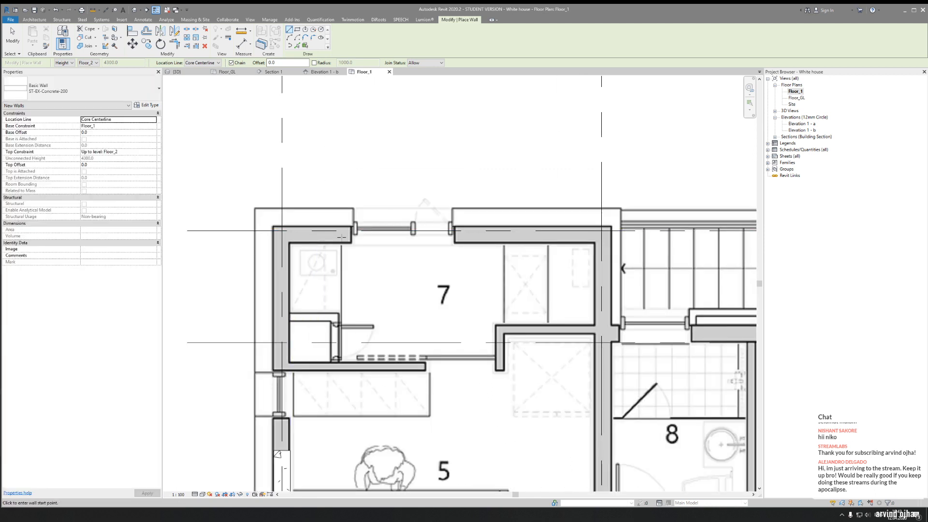
scroll(343, 250, up, 2)
click(304, 223)
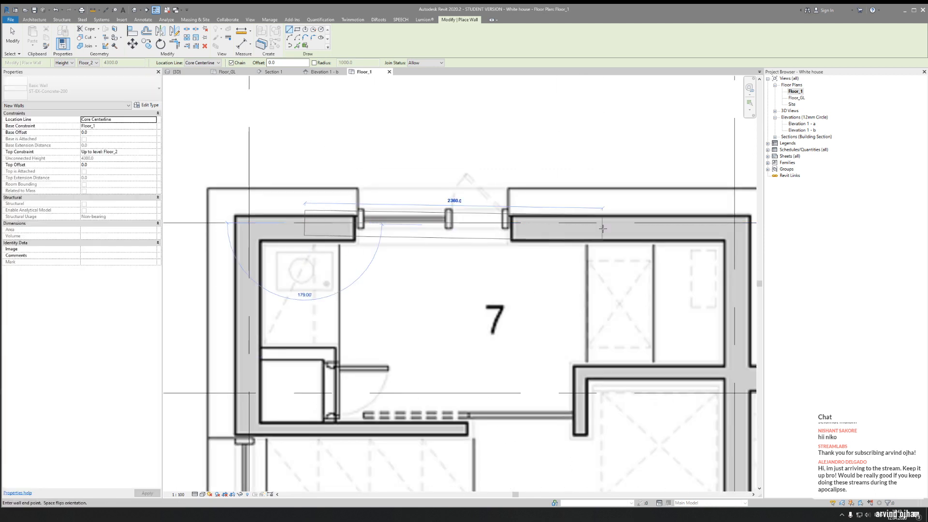
click(615, 223)
middle_drag(615, 223, 428, 210)
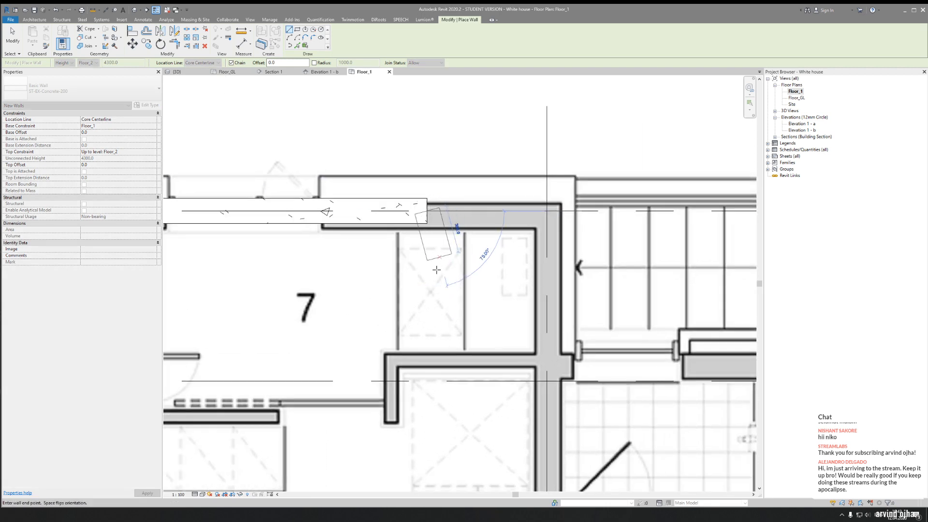
key(Escape)
Draw a wall segment on grid 2 from beside subkitchen 7 down to beside toilet 8
scroll(471, 237, down, 3)
middle_drag(517, 265, 437, 219)
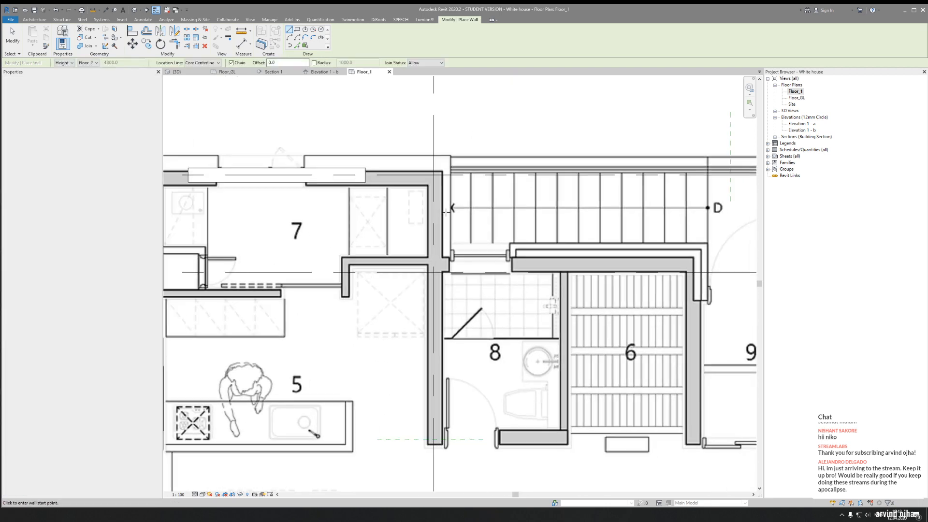
click(433, 229)
click(433, 357)
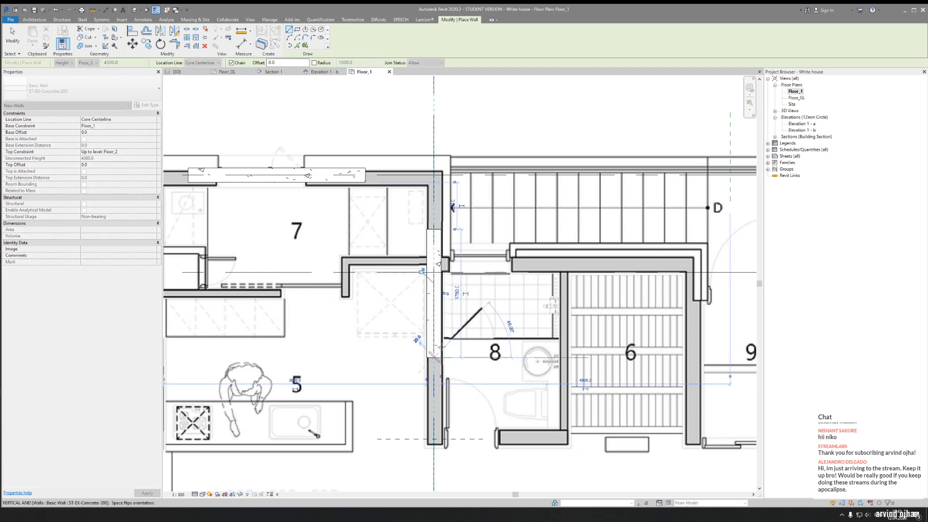
Draw wall segments over the plan's north and east walls of multiuse room 6
middle_drag(504, 322, 325, 311)
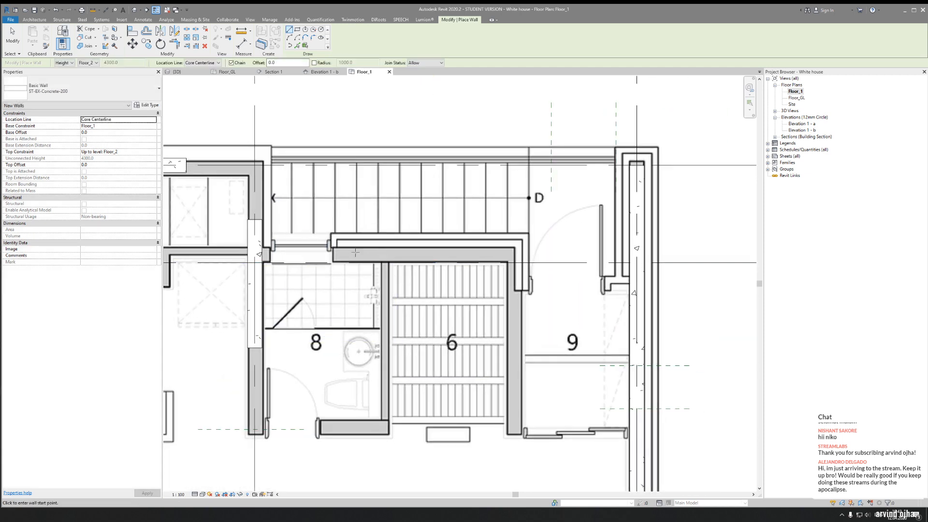
click(487, 254)
key(Escape)
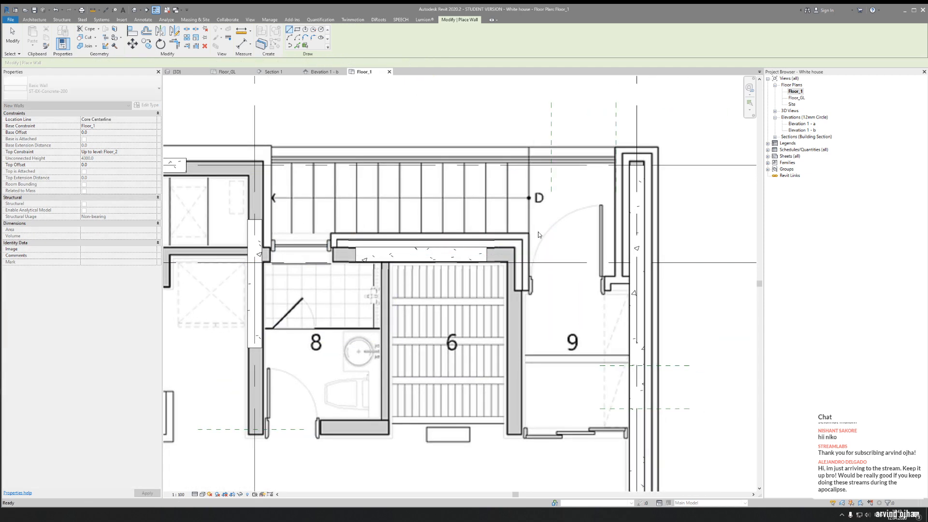
scroll(534, 233, down, 1)
middle_drag(525, 279, 464, 252)
scroll(463, 251, up, 2)
click(452, 269)
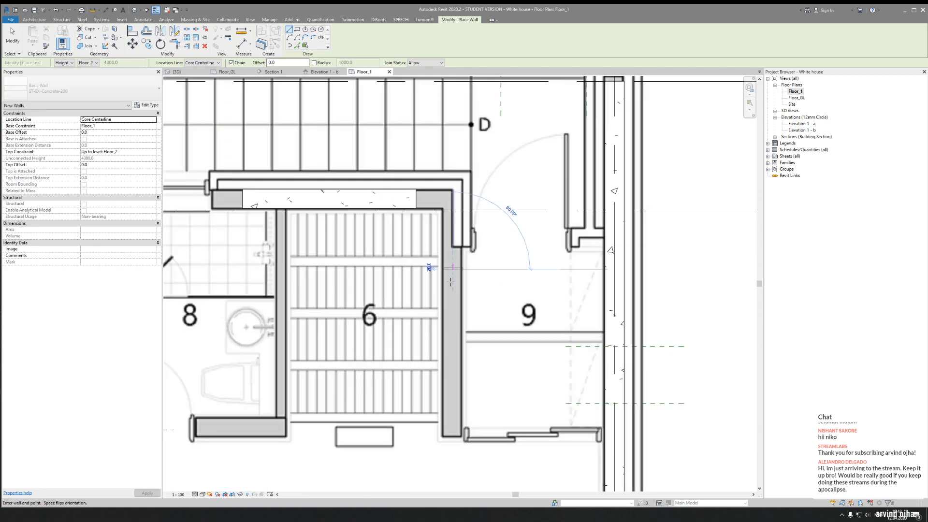
click(452, 364)
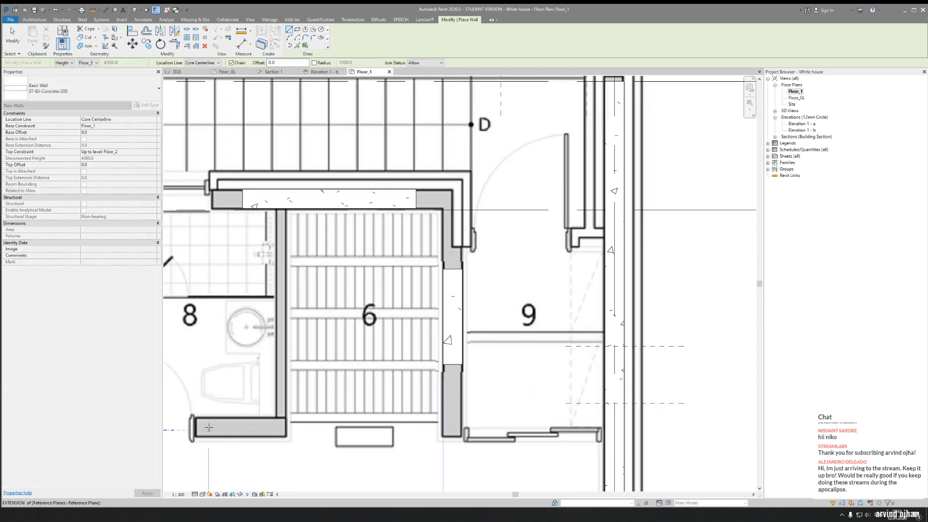
Draw a short wall over the plan's wall south of toilet 8, and end the Wall command
click(208, 430)
click(279, 430)
key(Escape)
scroll(379, 338, down, 5)
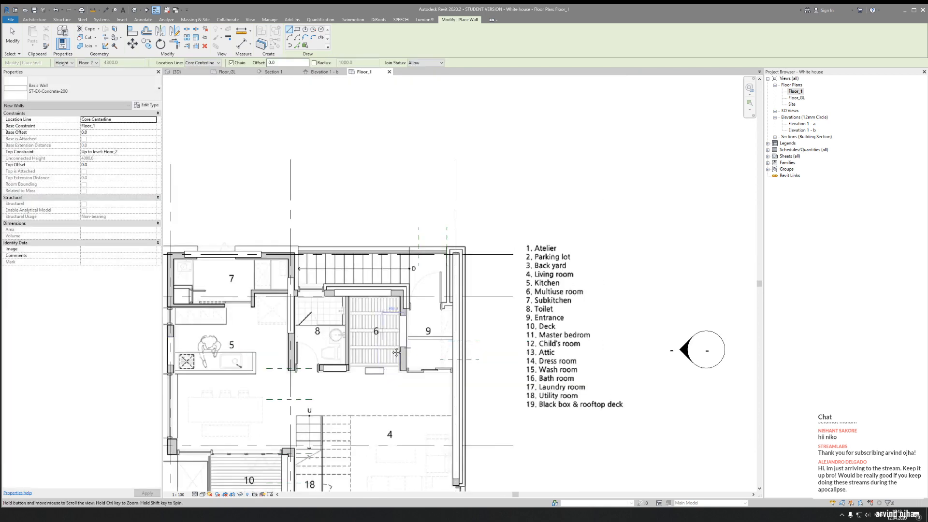
key(Escape)
Set the Floor_1 view's underlay base level to Level 0
scroll(210, 274, up, 5)
scroll(209, 274, up, 3)
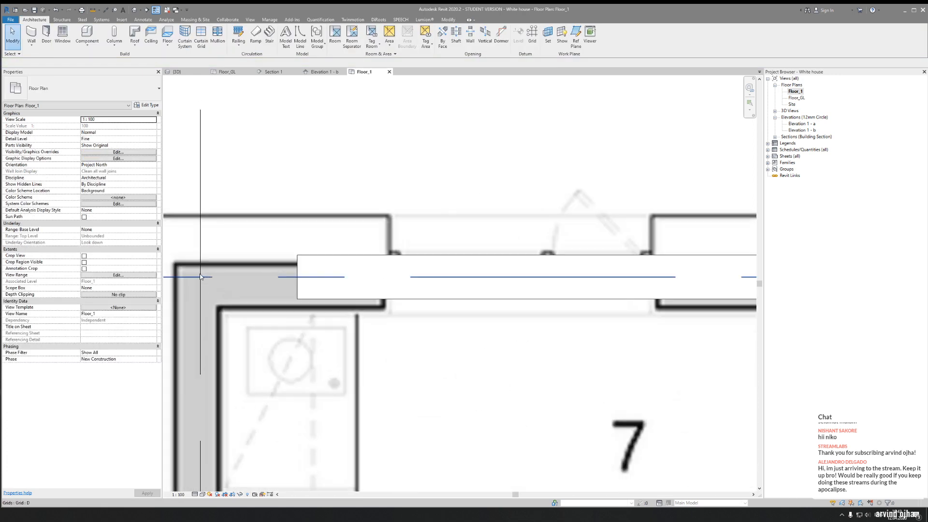
click(147, 231)
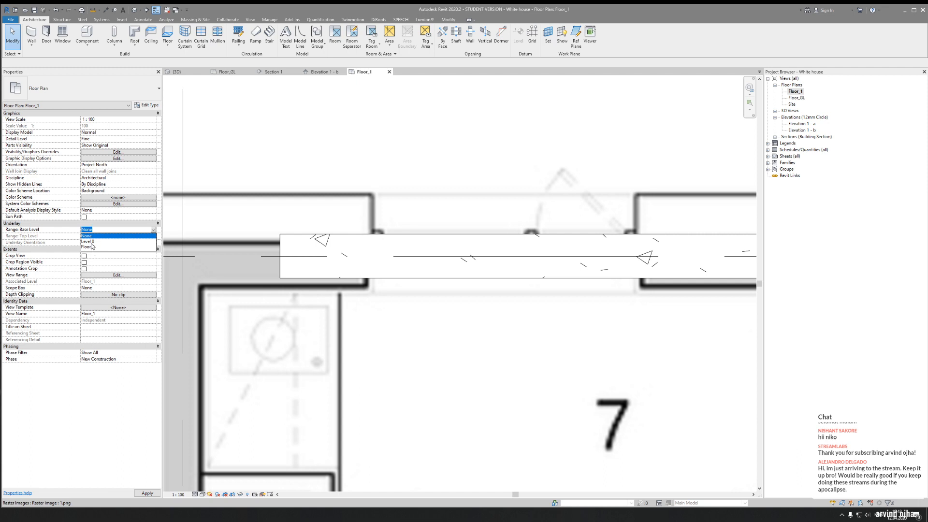
click(90, 241)
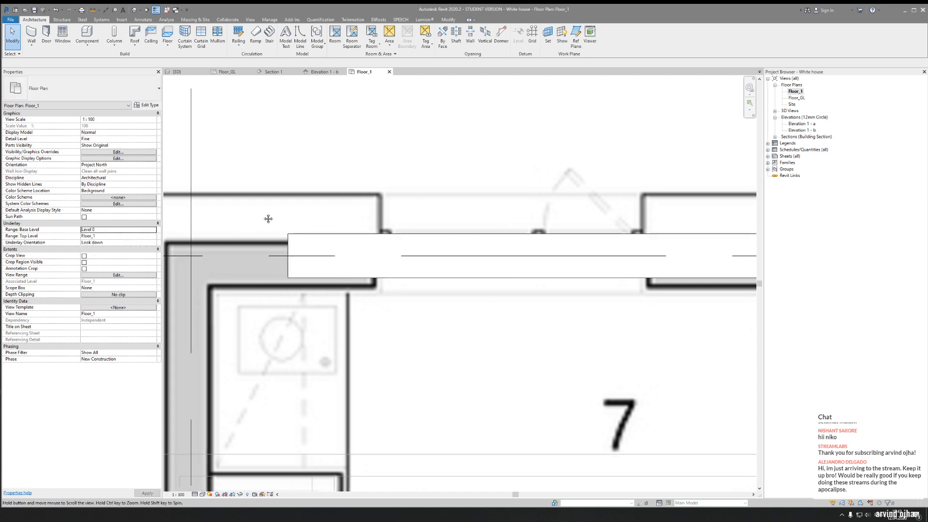
Examine the traced wall north of subkitchen 7 against the plan image and the Level 0 underlay
scroll(290, 217, down, 2)
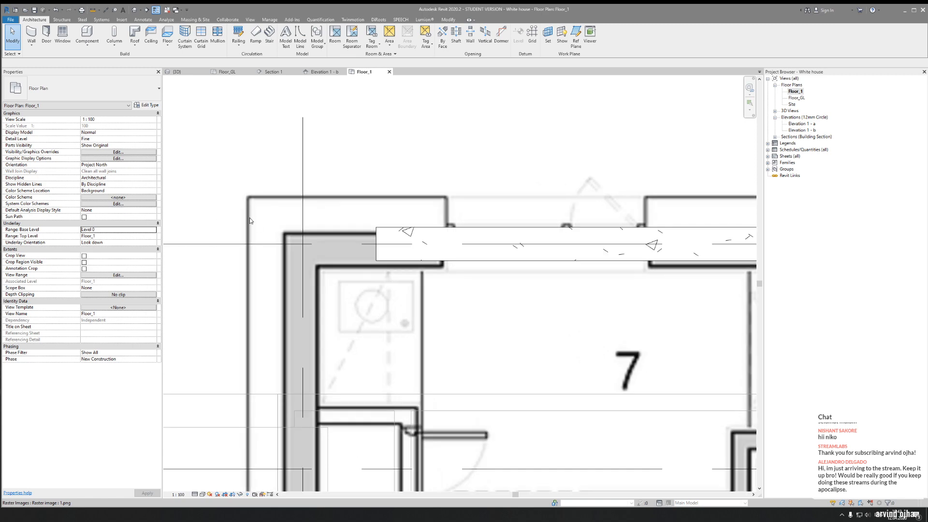
scroll(250, 221, down, 4)
scroll(310, 239, up, 3)
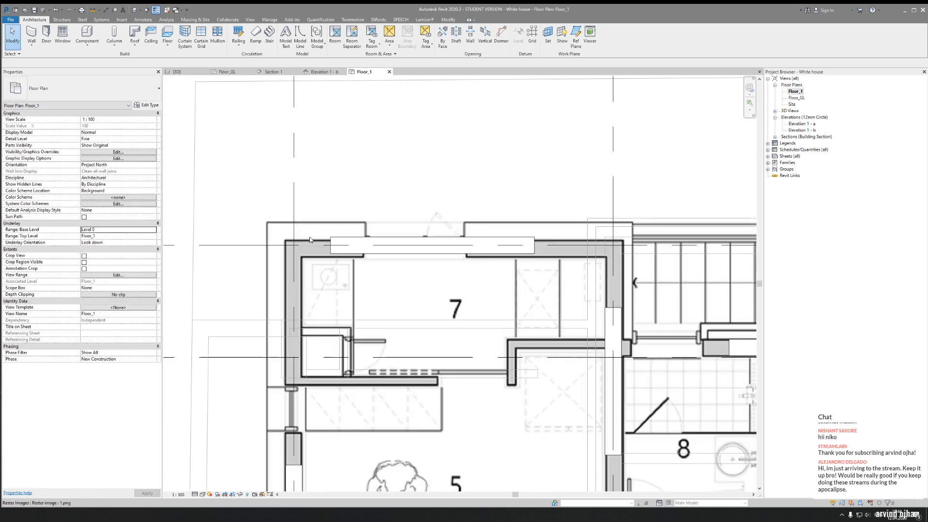
scroll(310, 240, up, 2)
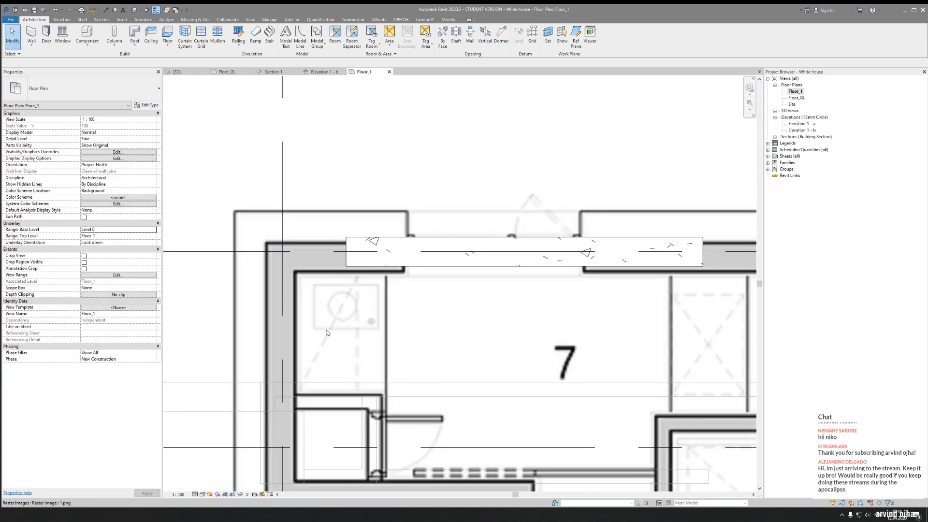
scroll(327, 332, down, 3)
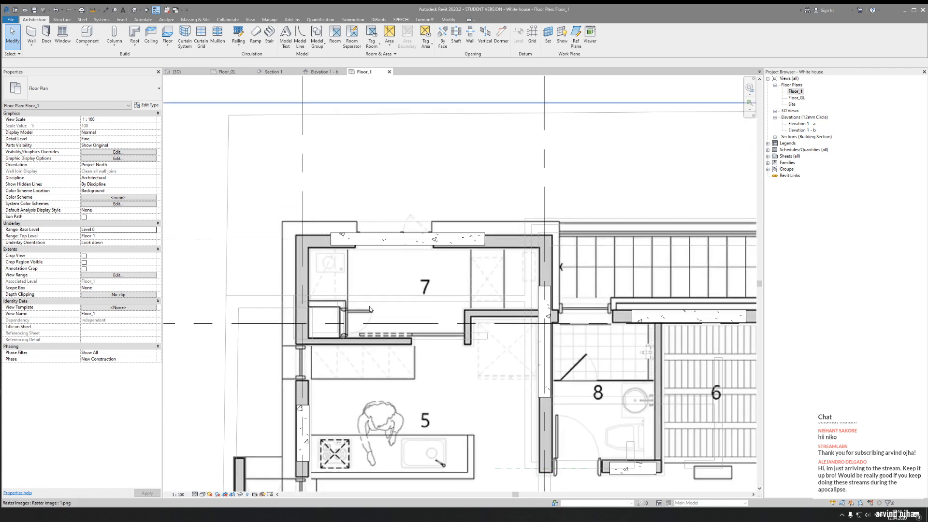
scroll(345, 235, up, 4)
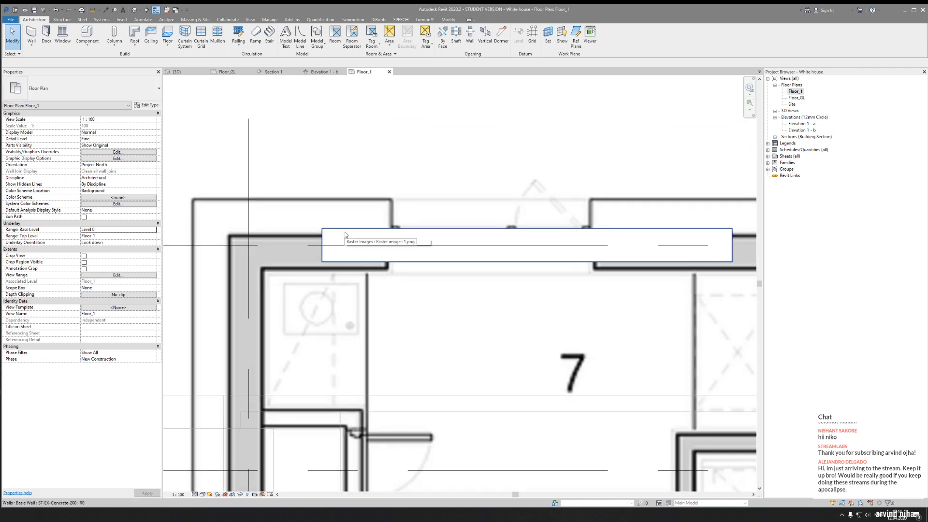
click(345, 234)
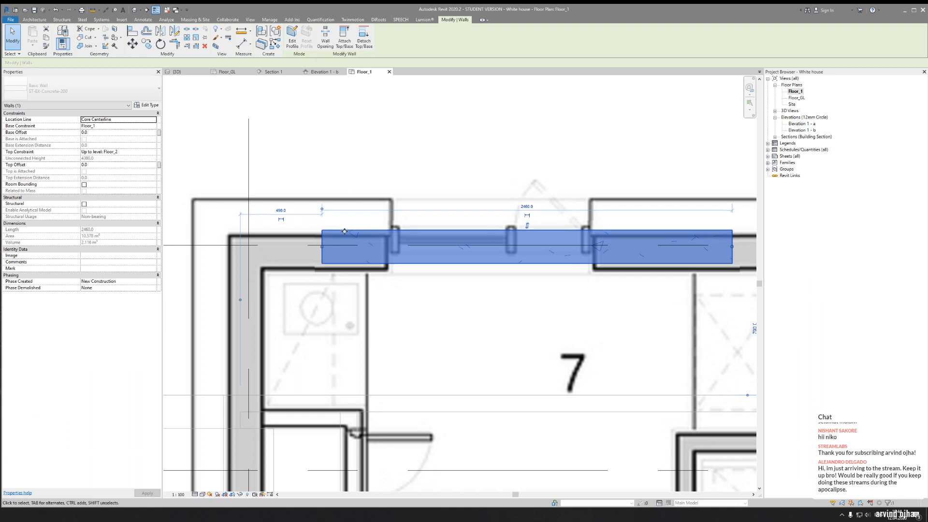
key(Escape)
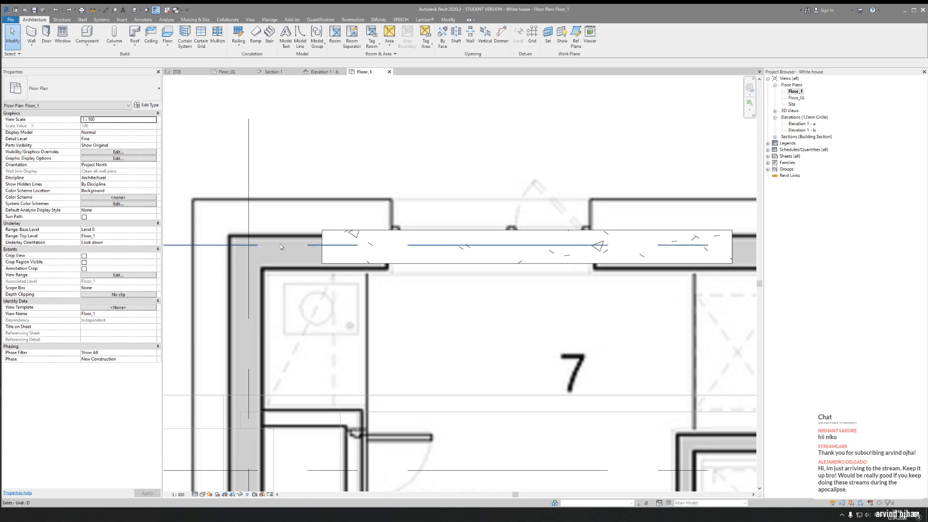
Trim/extend the wall on grid D and the wall on grid 2 into a corner at the northeast of subkitchen 7
scroll(294, 236, down, 3)
middle_drag(339, 251, 294, 237)
scroll(425, 256, up, 4)
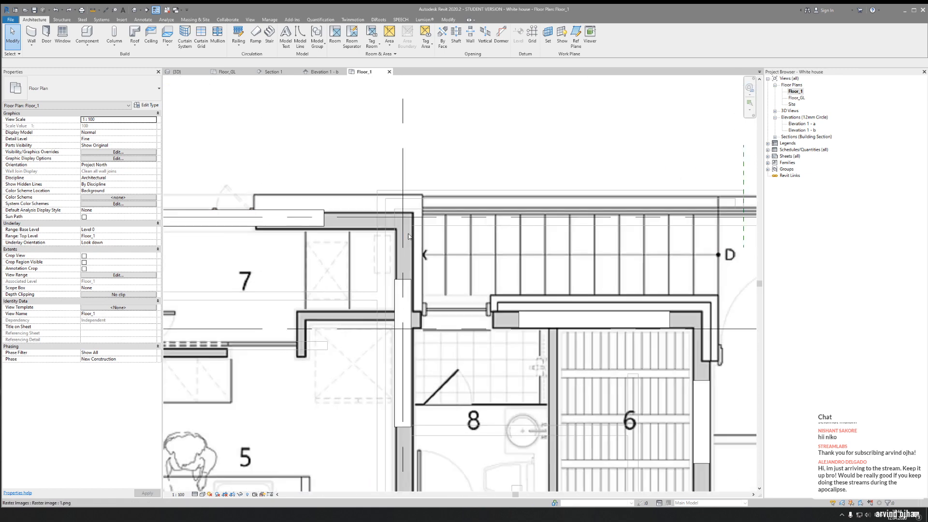
click(402, 317)
key(Delete)
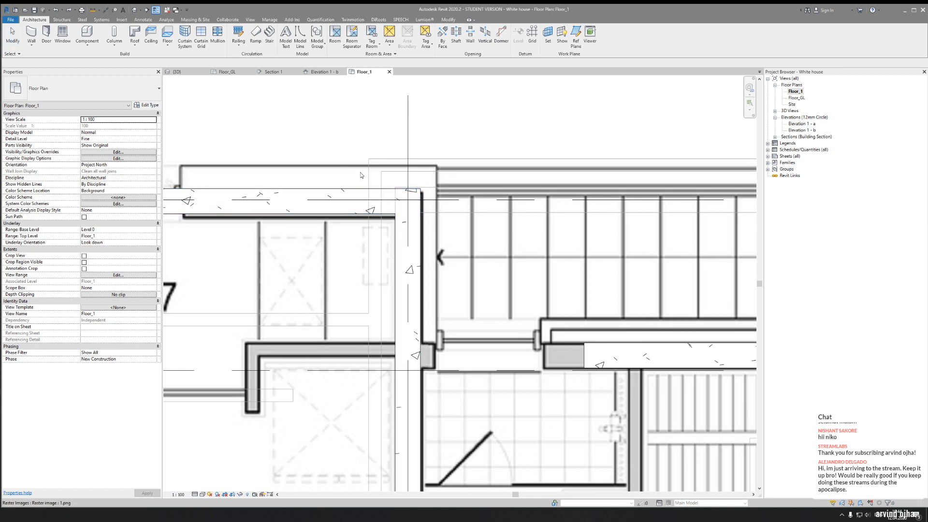
Trim/extend the kitchen 5 west wall and the wall on grid D into a corner at the northwest of subkitchen 7
scroll(361, 175, down, 4)
scroll(473, 245, up, 2)
scroll(272, 331, up, 2)
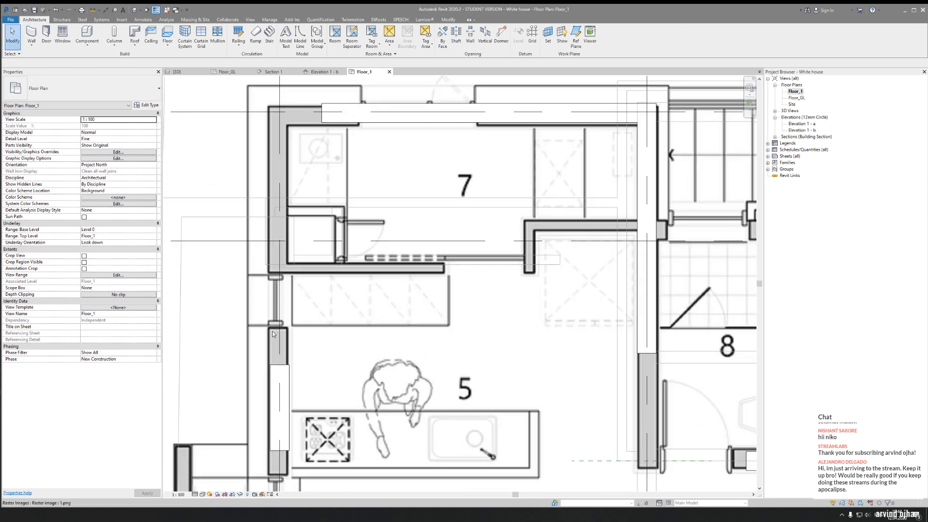
click(278, 386)
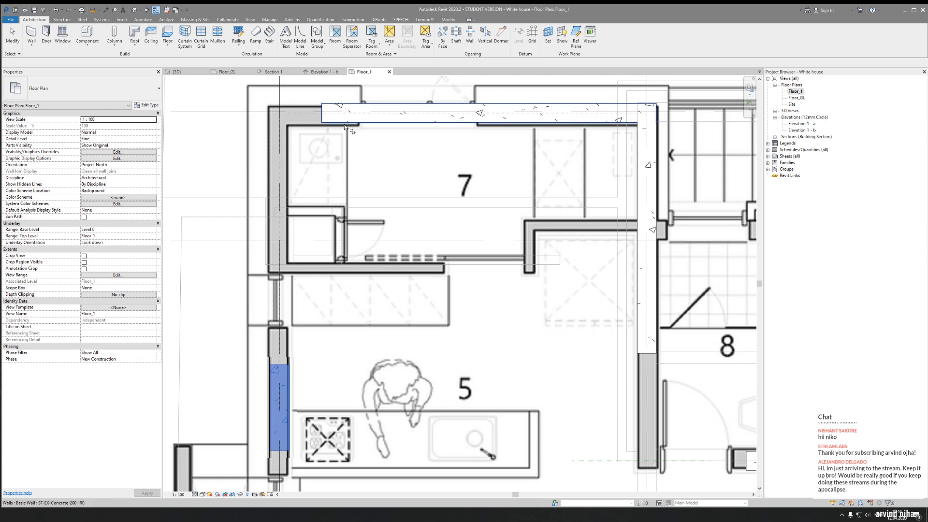
key(Delete)
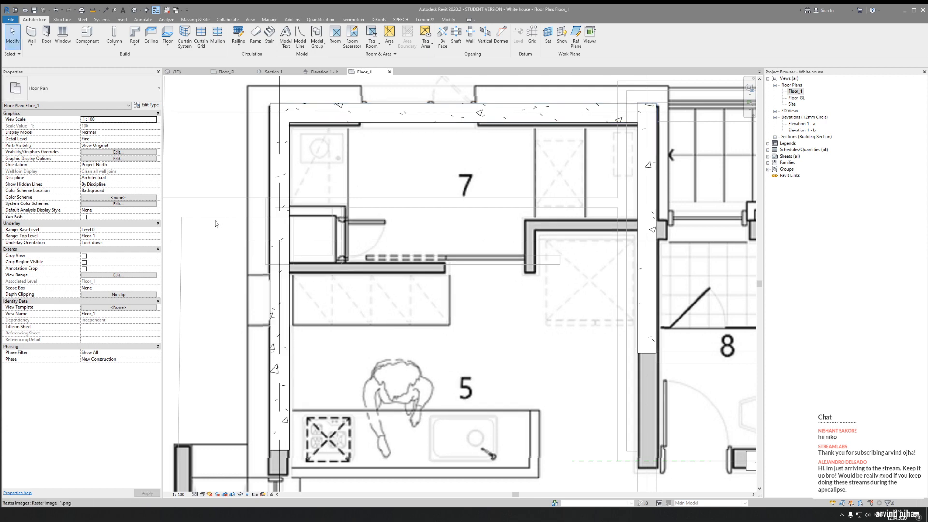
Examine the remaining traced walls around kitchen 5, toilet 8 and multiuse room 6 against the plan image and underlay
scroll(353, 226, down, 4)
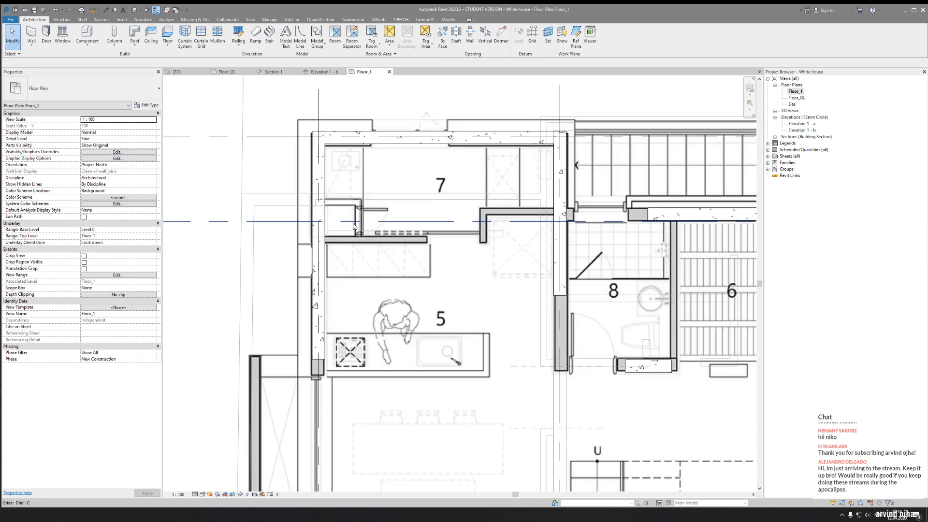
middle_drag(353, 225, 346, 245)
middle_drag(526, 309, 352, 247)
scroll(428, 294, up, 5)
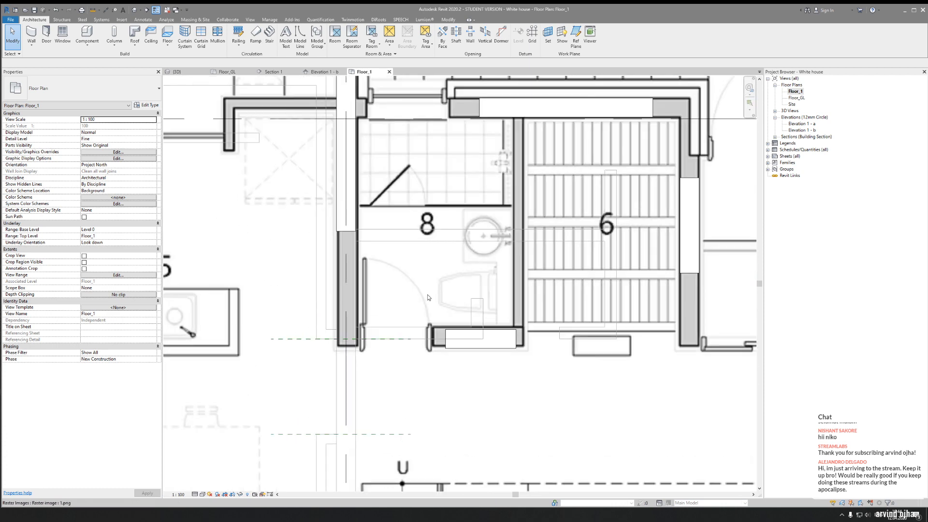
scroll(496, 368, up, 1)
scroll(499, 369, down, 6)
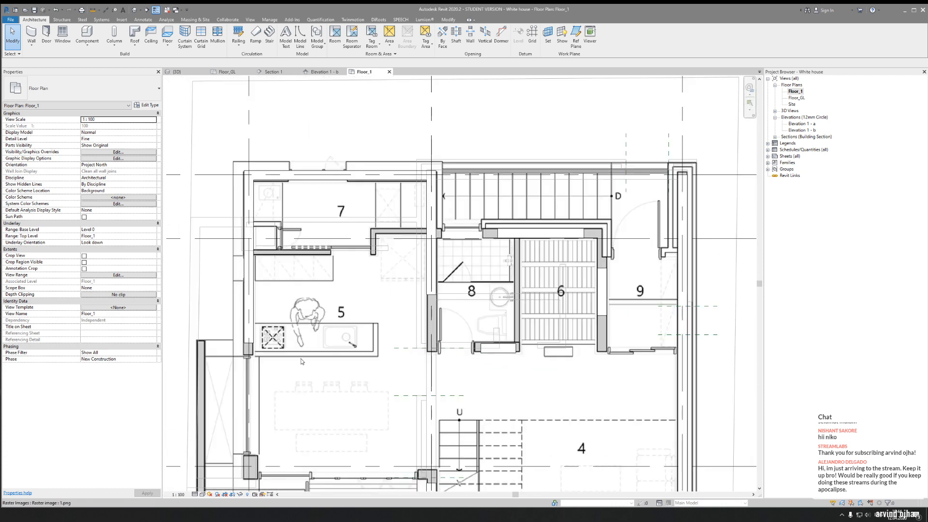
scroll(265, 365, up, 3)
mouse_move(362, 358)
middle_down()
mouse_move(478, 319)
mouse_move(277, 315)
middle_up()
middle_drag(502, 267, 363, 267)
scroll(330, 296, up, 2)
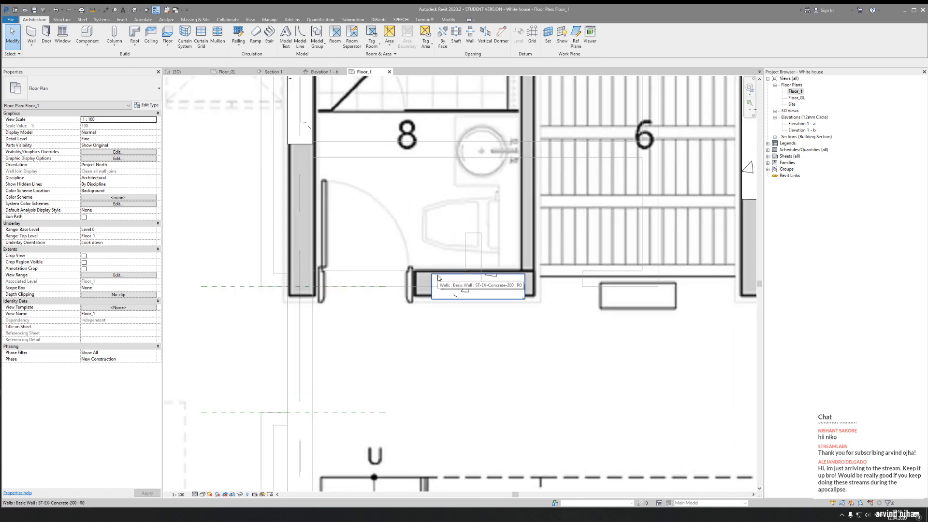
scroll(459, 285, down, 2)
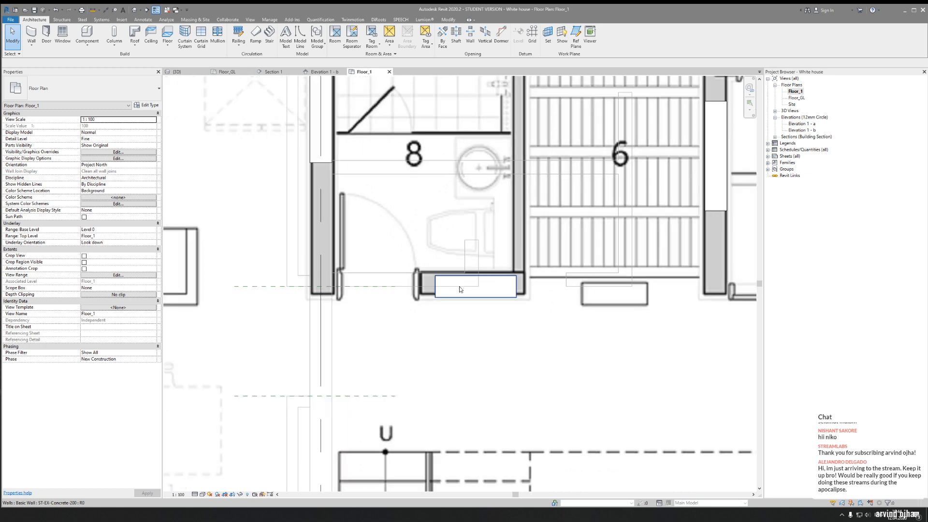
middle_drag(474, 300, 256, 299)
middle_drag(317, 293, 433, 293)
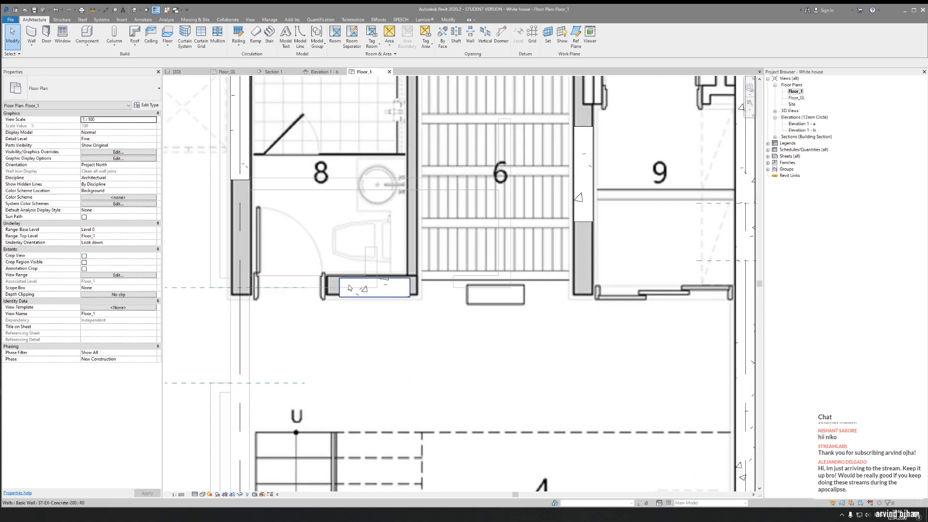
Align the north face of the short wall south of toilet 8 with the face of the underlay's plaster wall
scroll(349, 285, up, 3)
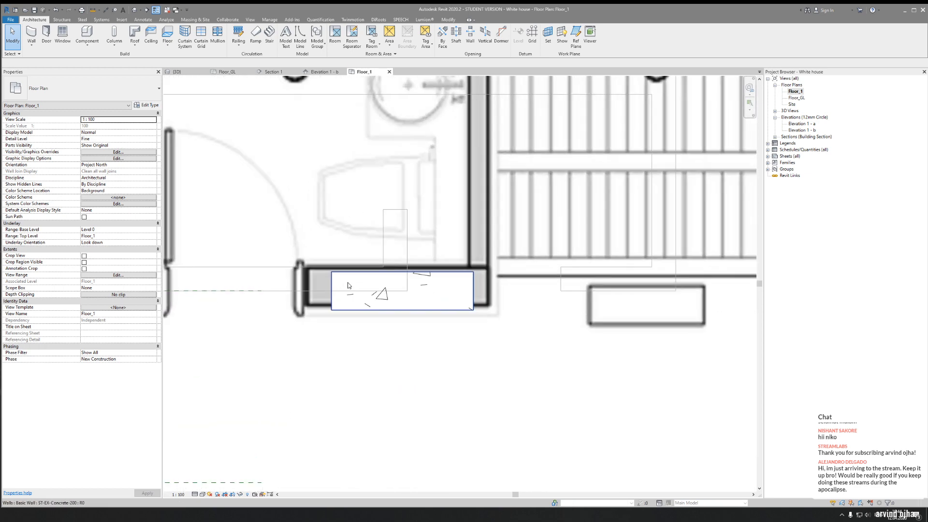
key(a)
key(l)
click(349, 267)
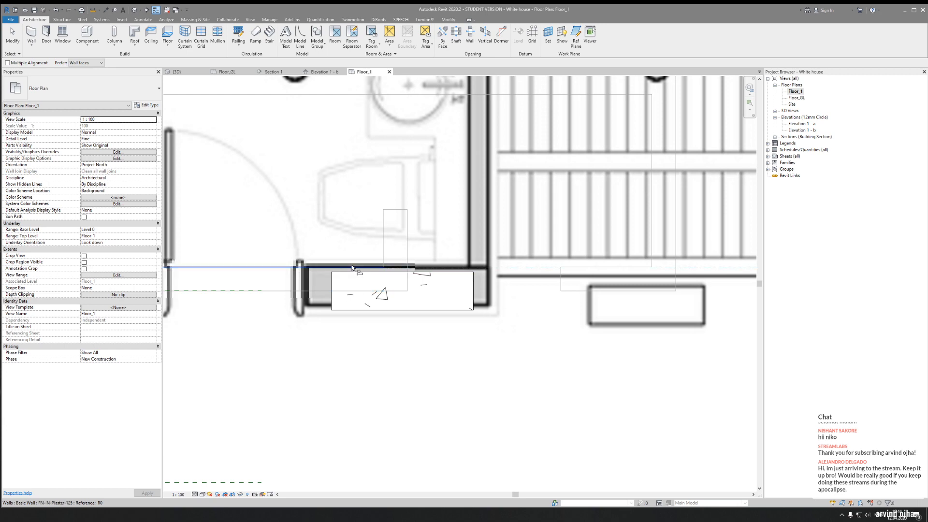
click(352, 277)
key(Escape)
click(364, 297)
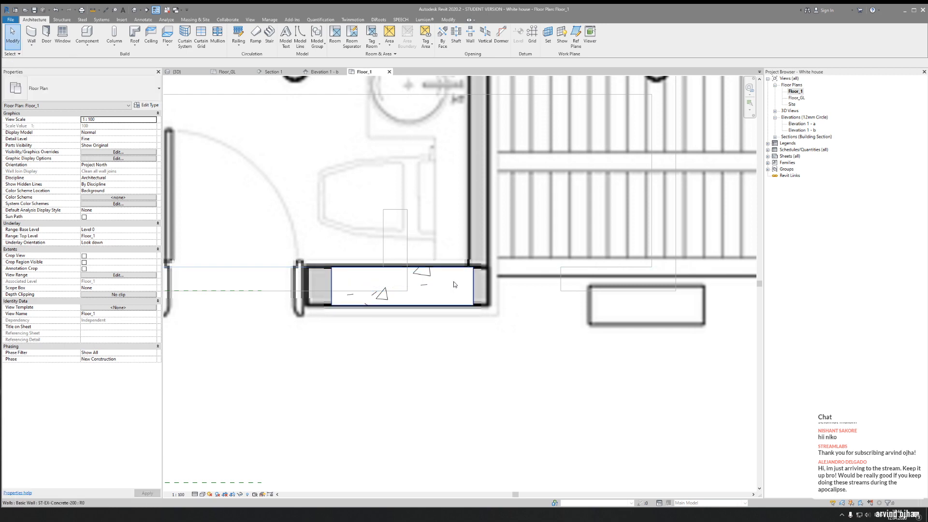
Trim/extend the wall on grid 2 and the short wall south of toilet 8 into a corner at the toilet's southwest
scroll(456, 280, down, 5)
scroll(396, 279, up, 2)
key(Escape)
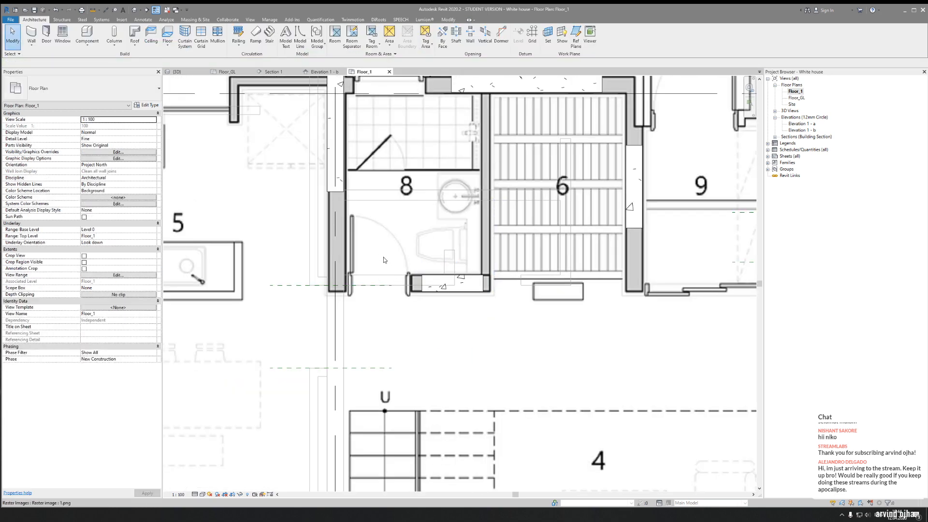
key(t)
key(r)
click(337, 189)
click(427, 289)
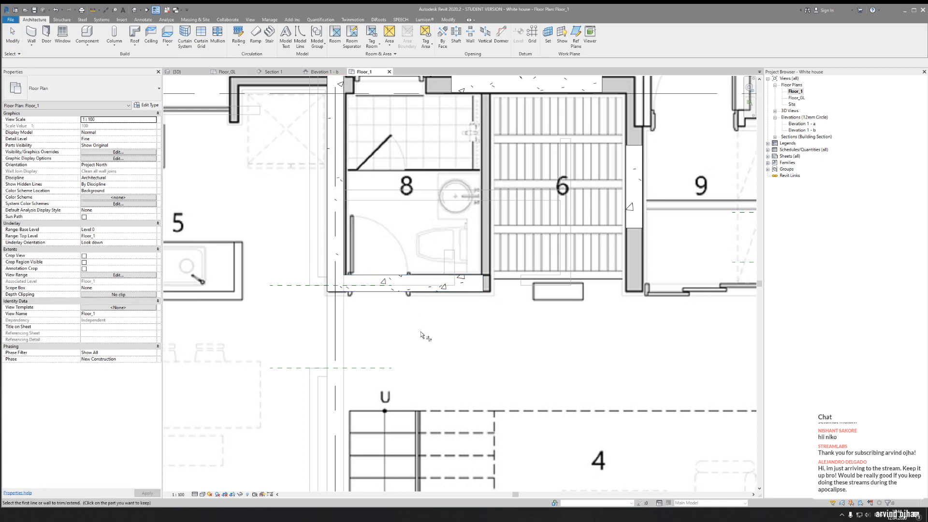
middle_drag(378, 166, 379, 272)
key(Escape)
scroll(344, 131, up, 4)
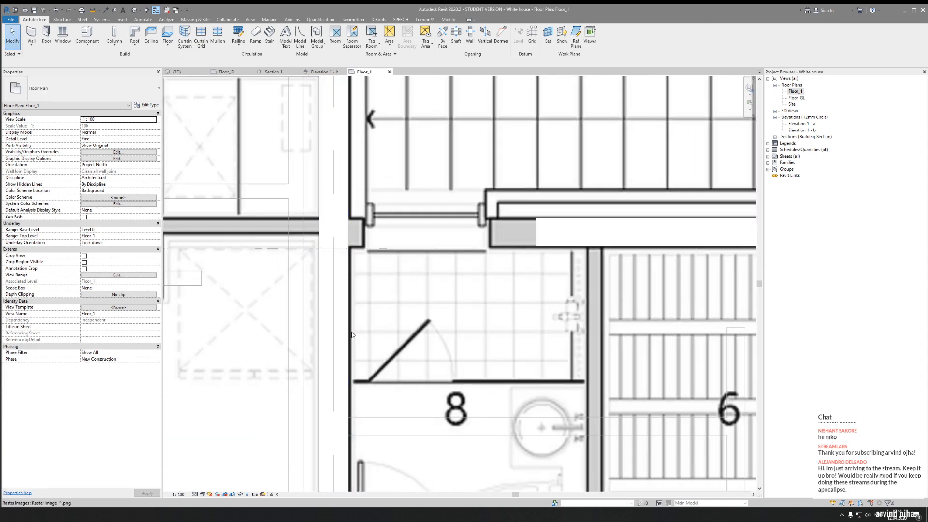
middle_drag(360, 409, 387, 249)
scroll(365, 382, down, 5)
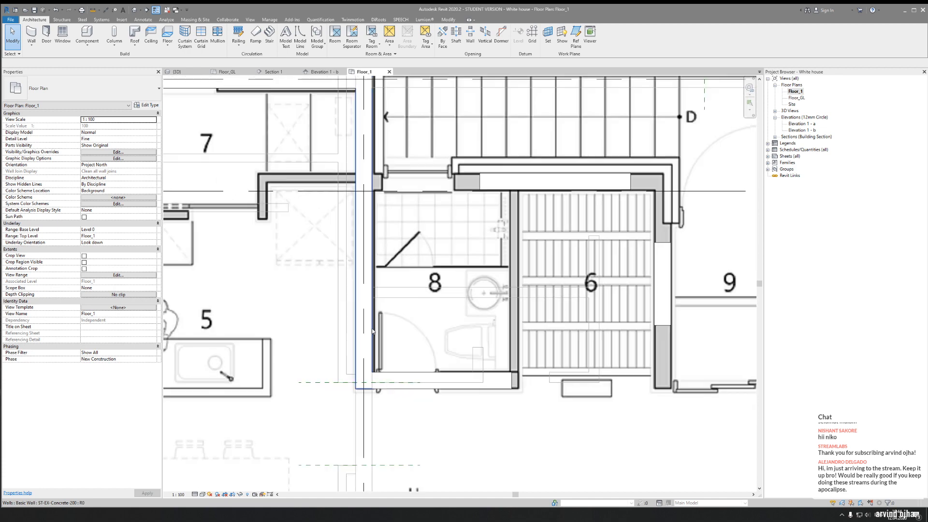
scroll(368, 282, up, 3)
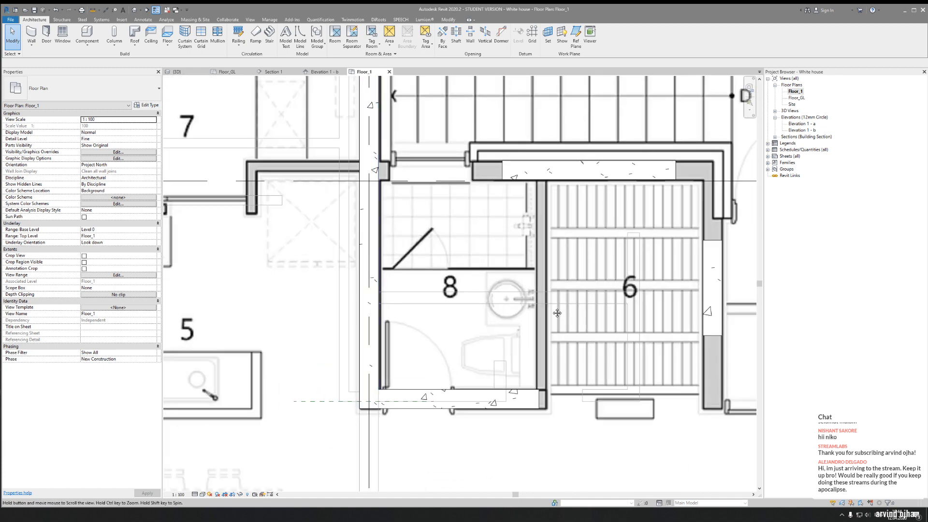
middle_drag(650, 365, 467, 298)
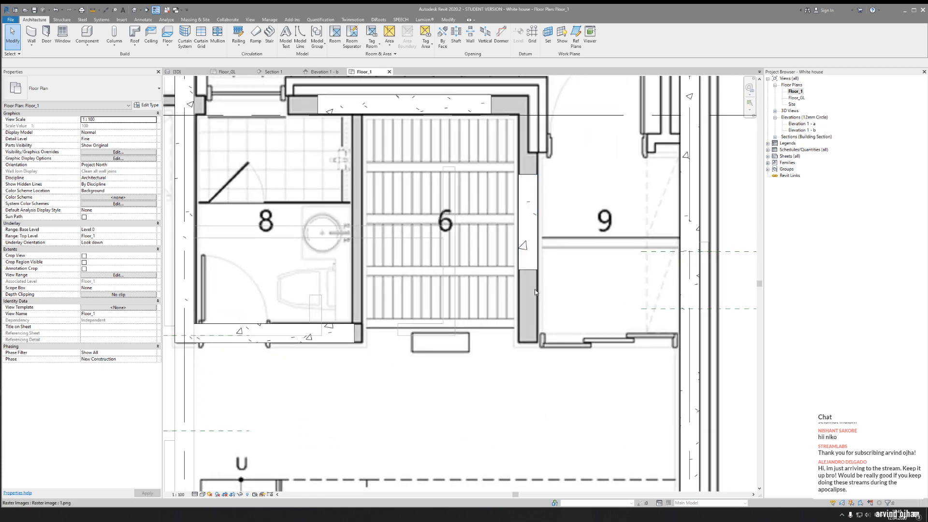
key(t)
key(r)
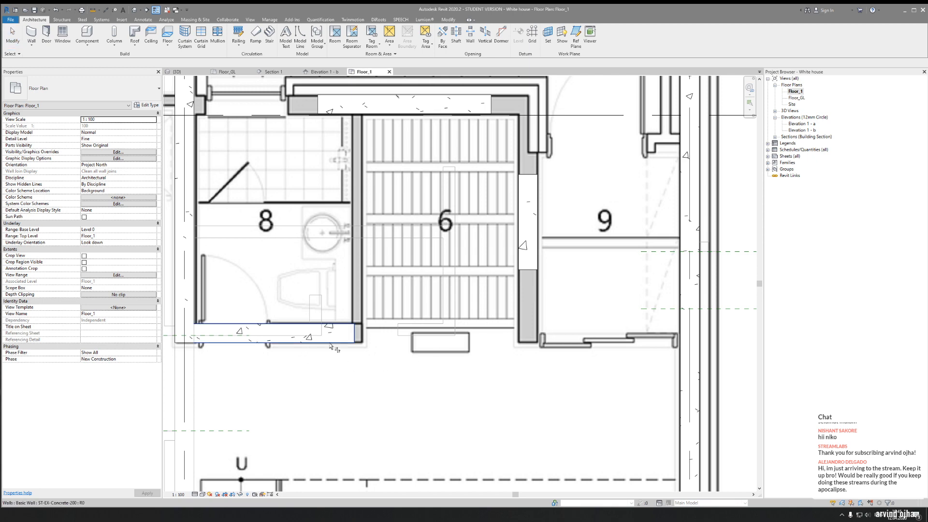
scroll(401, 280, down, 3)
scroll(411, 232, up, 2)
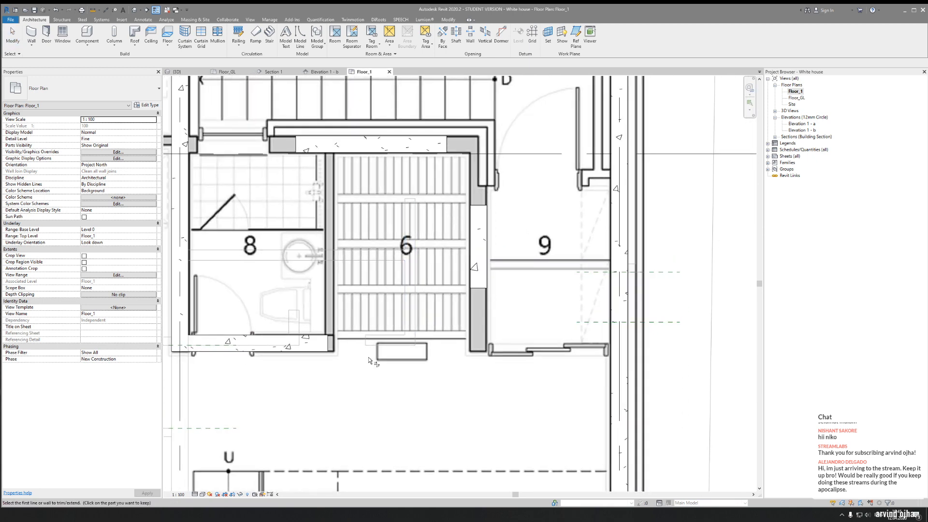
key(Escape)
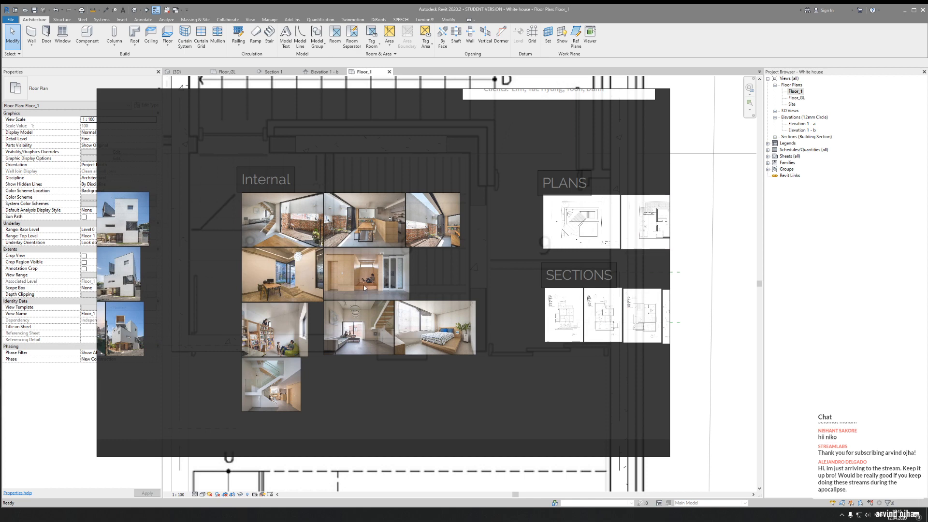
Align the west end of the wall north of toilet 8 with the face of the wall on grid 2
click(364, 285)
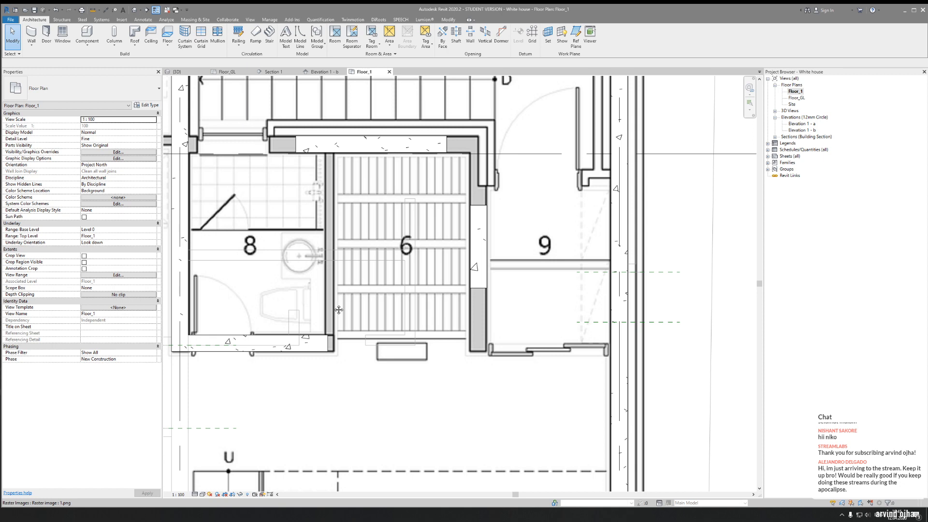
middle_drag(334, 307, 365, 305)
middle_drag(375, 265, 449, 337)
key(a)
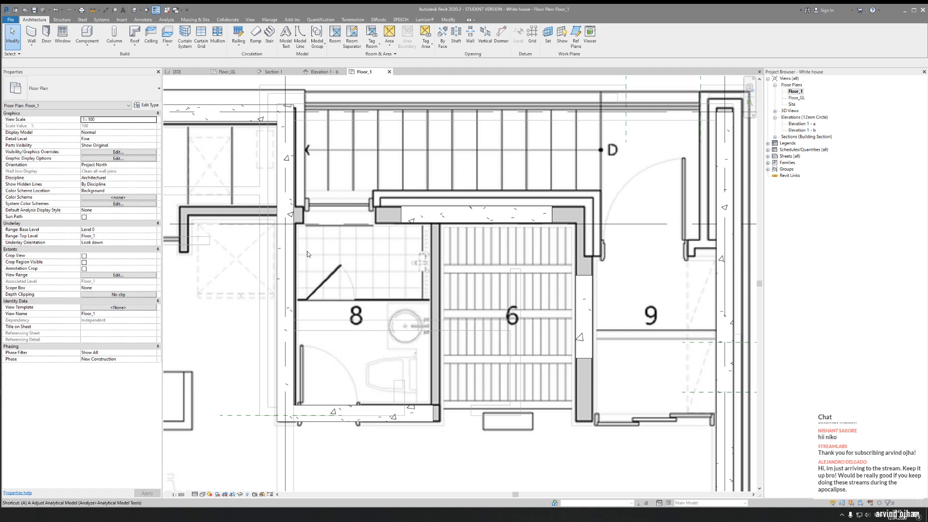
key(l)
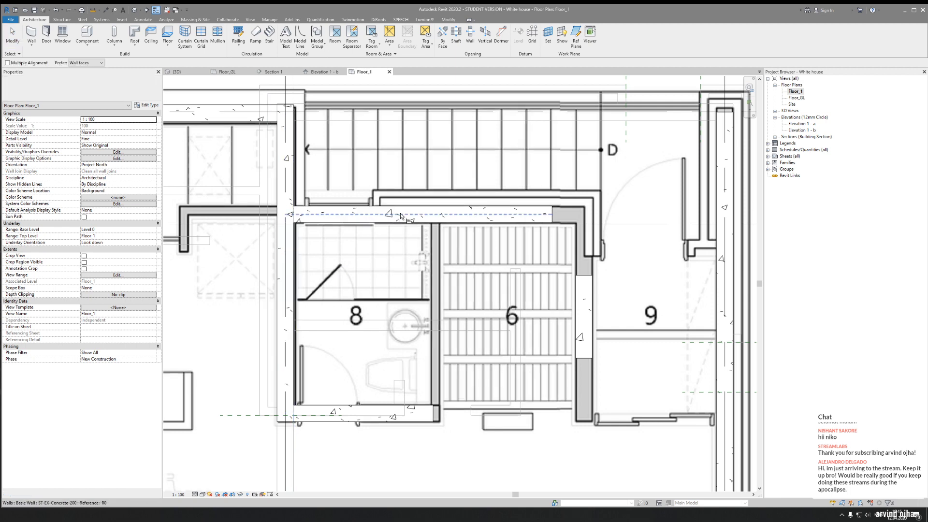
key(Escape)
Trim/extend the walls north and east of multiuse room 6 into a corner at the room's northeast
middle_drag(516, 266, 406, 267)
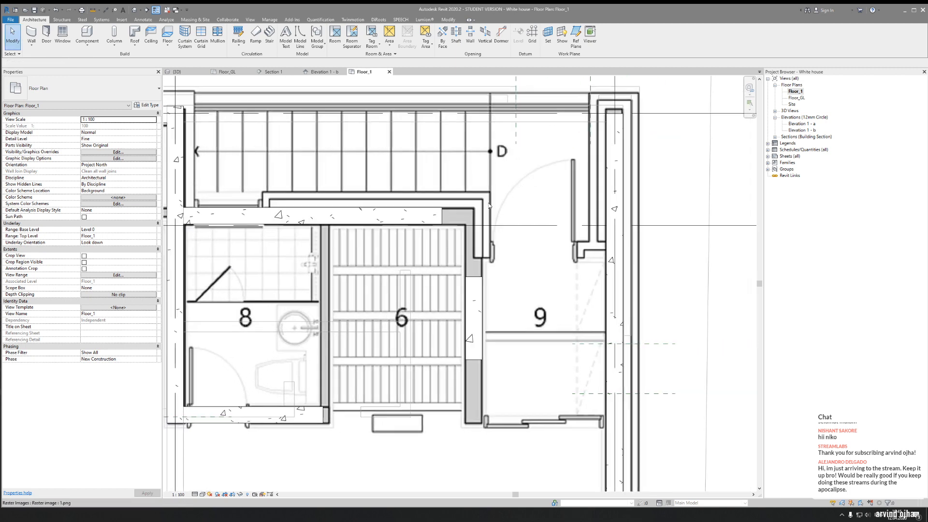
scroll(488, 213, up, 3)
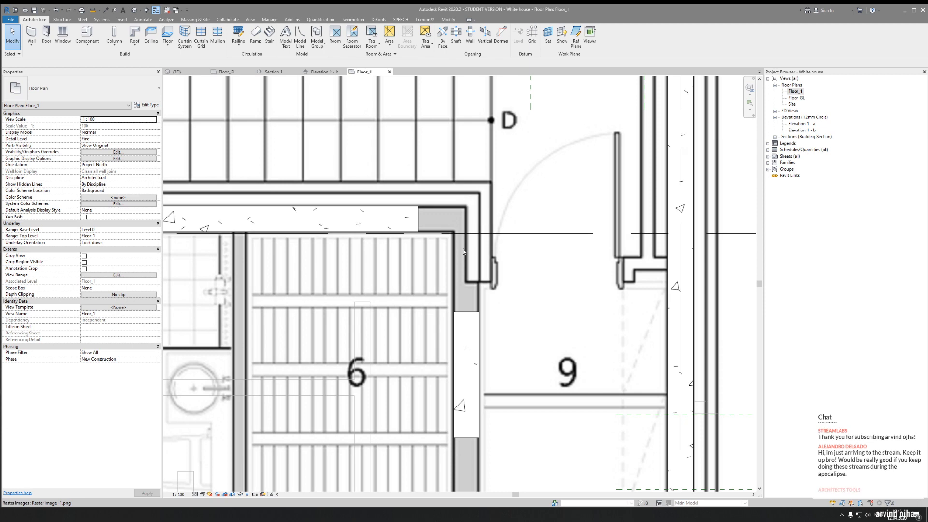
key(t)
key(r)
click(462, 351)
click(400, 234)
key(Escape)
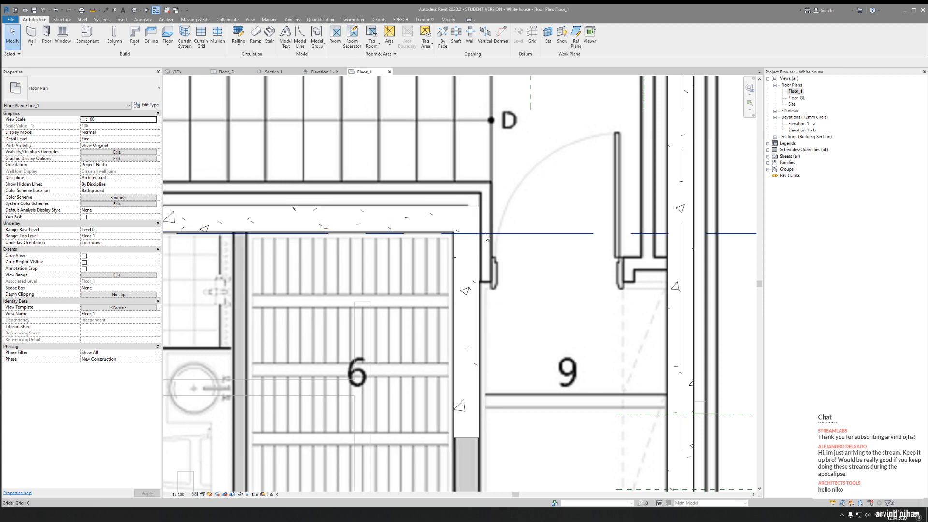
Align the south end of the wall between multiuse room 6 and entrance 9 with the south face of toilet 8's south wall
scroll(411, 252, down, 4)
scroll(443, 280, up, 3)
scroll(443, 280, up, 2)
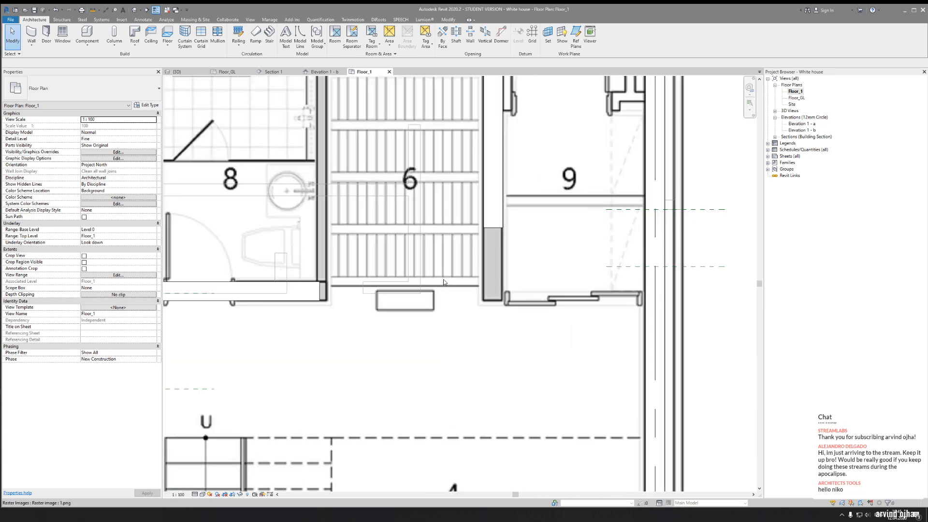
key(a)
key(l)
click(299, 300)
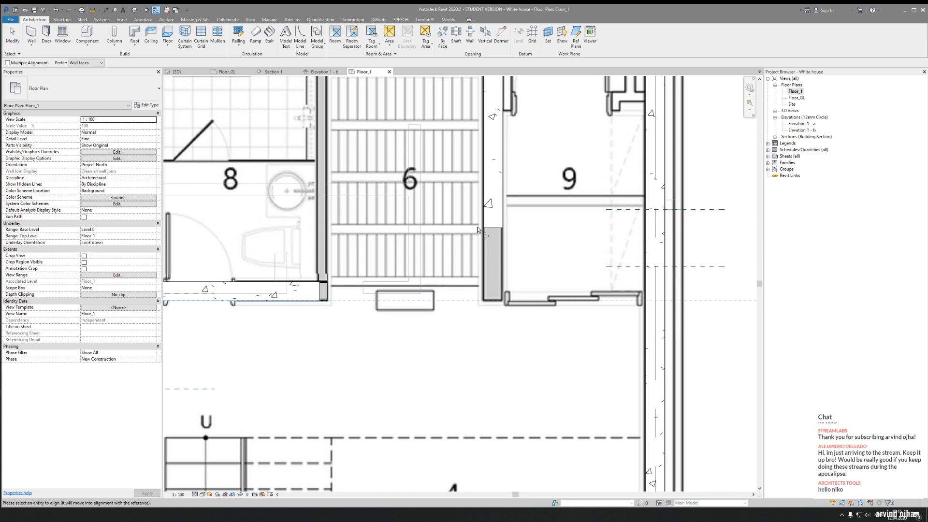
key(Escape)
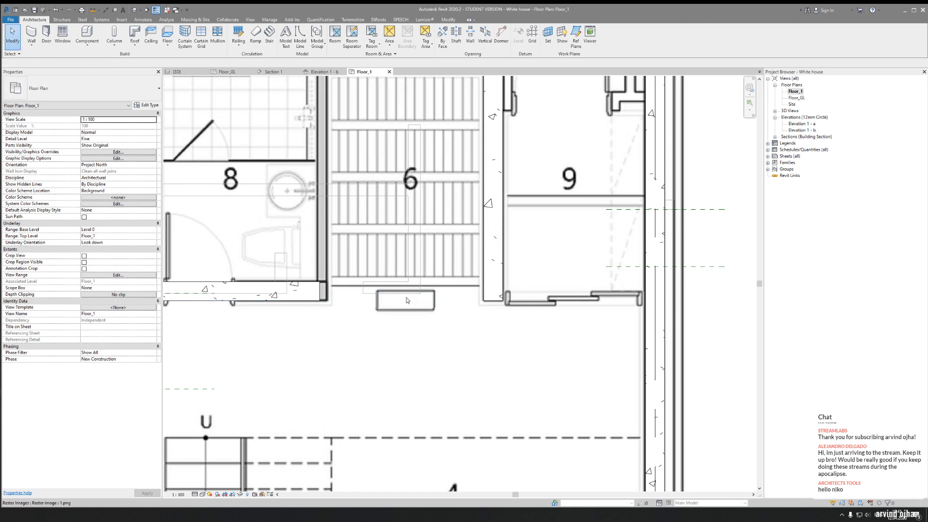
Examine the southeast corner of living room 4 in the plan and compare it with the exterior photos on the reference board
scroll(406, 300, down, 1)
scroll(406, 299, down, 2)
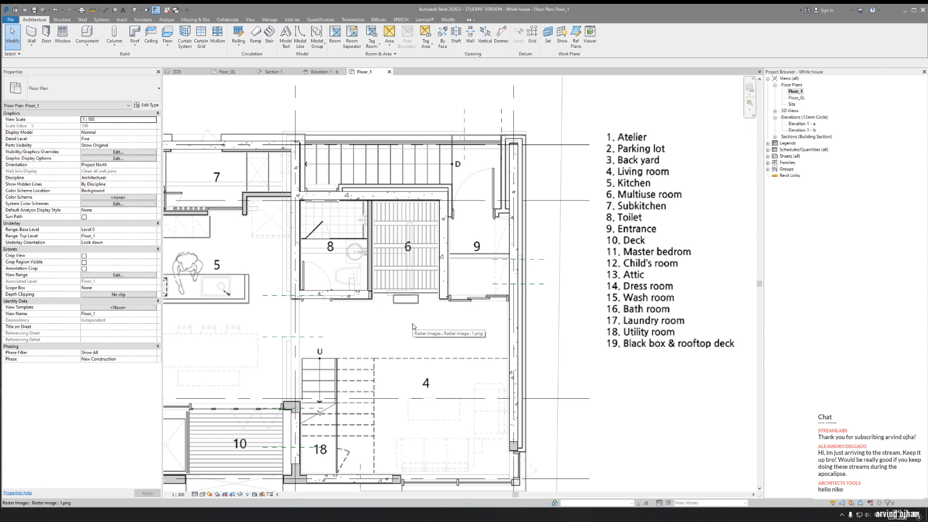
middle_drag(430, 325, 435, 238)
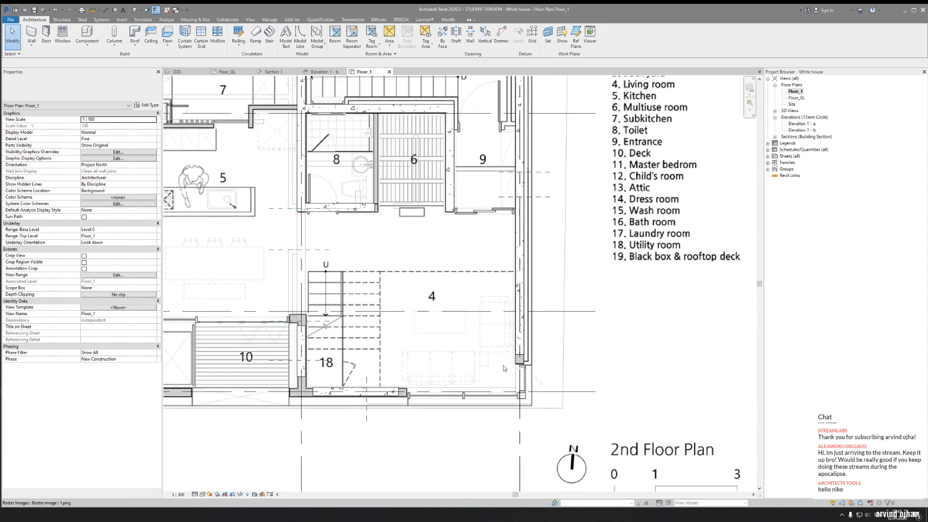
middle_drag(515, 410, 515, 377)
scroll(515, 377, up, 2)
scroll(467, 350, up, 2)
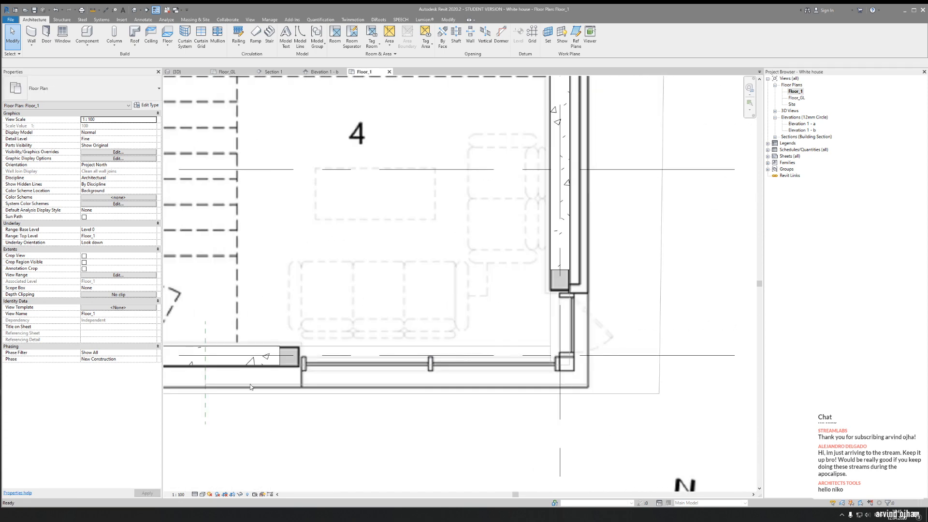
key(alt+Tab)
scroll(362, 311, down, 8)
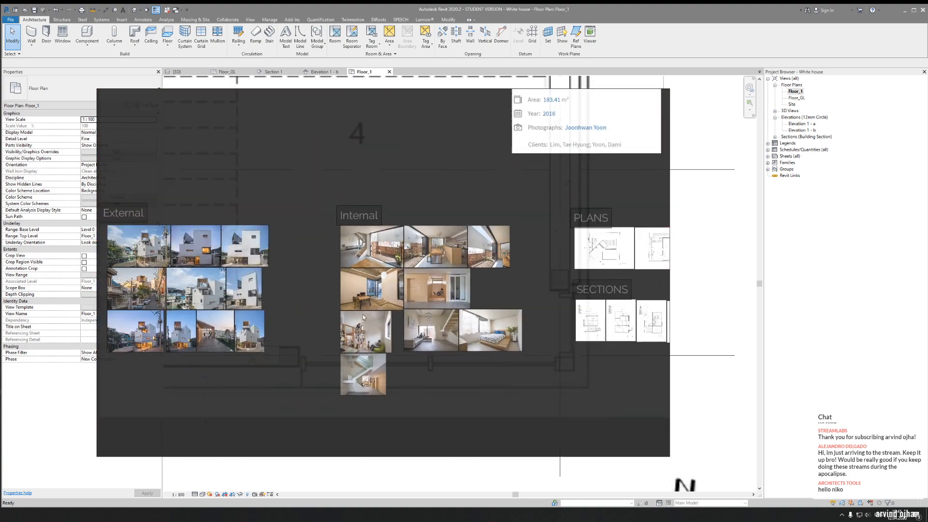
scroll(306, 297, up, 4)
scroll(338, 292, up, 5)
scroll(348, 297, down, 5)
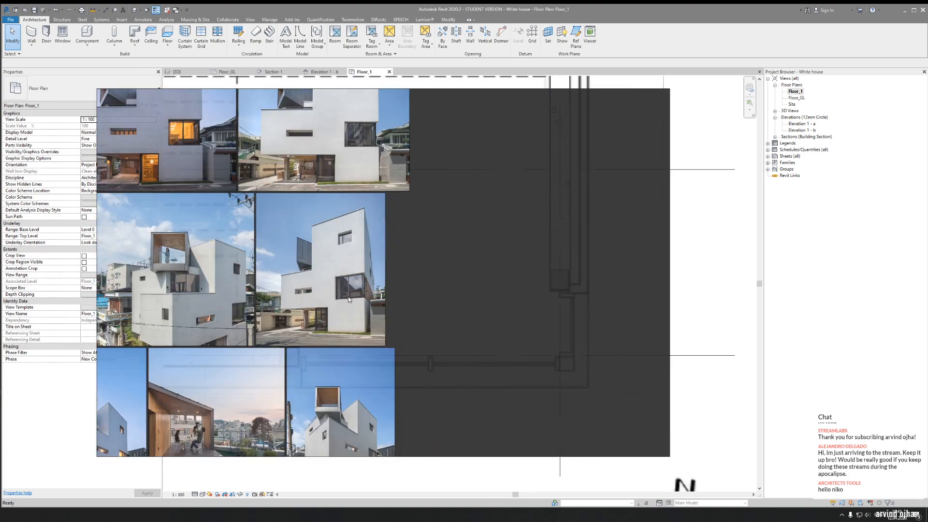
scroll(381, 300, up, 2)
scroll(368, 297, up, 2)
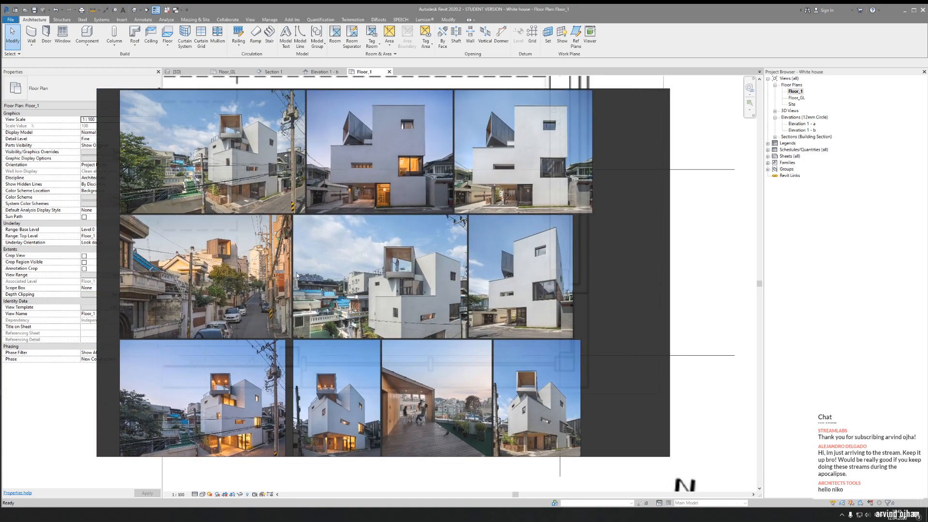
scroll(296, 275, up, 5)
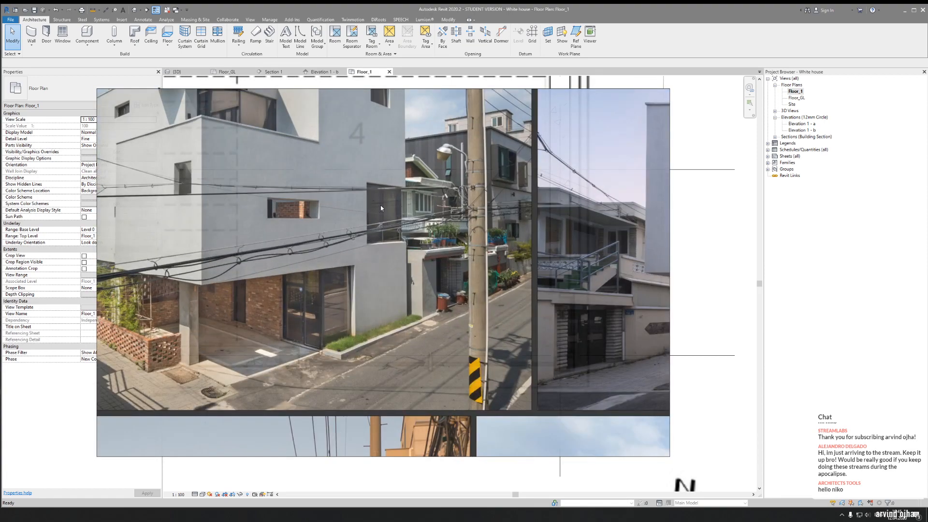
Stretch the east wall of living room 4 south to the end of the grey wall segment beside the corner window
scroll(578, 280, up, 4)
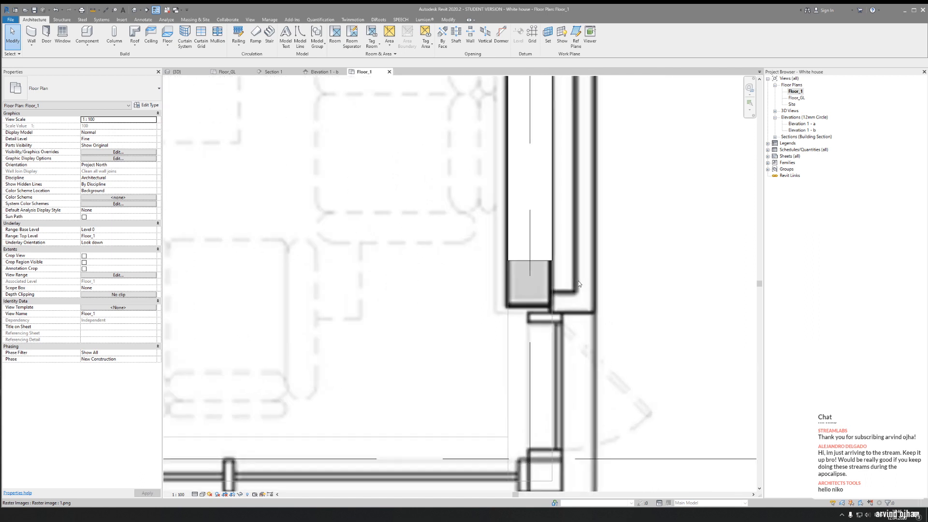
click(534, 251)
drag(523, 257, 523, 313)
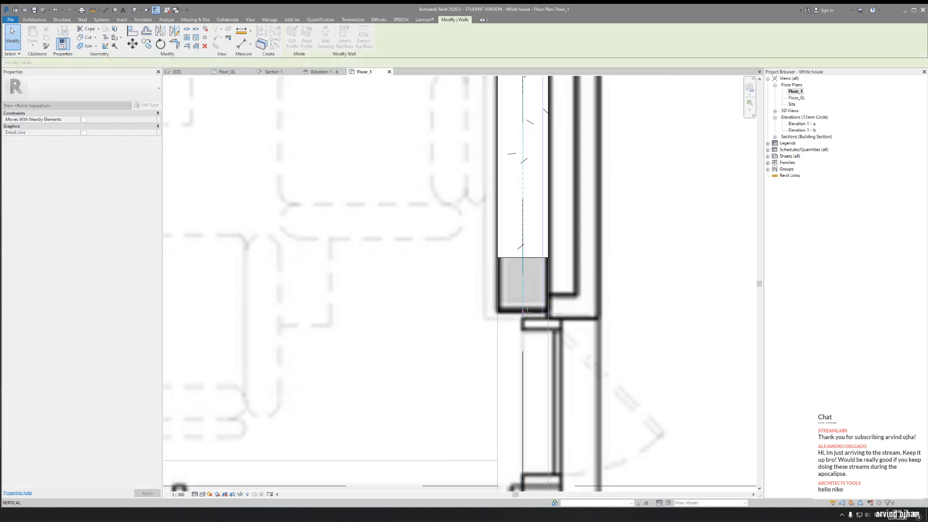
drag(526, 313, 527, 313)
click(602, 272)
scroll(599, 278, down, 4)
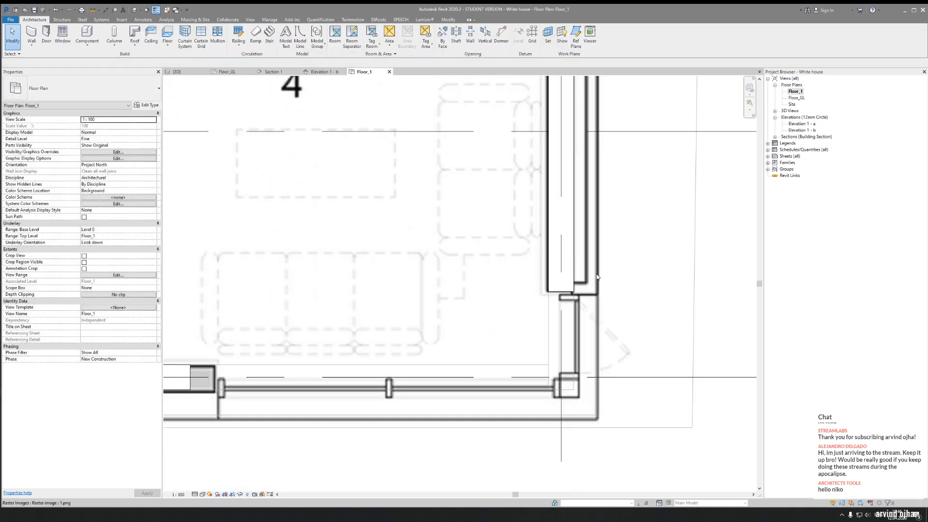
Stretch the south wall below utility room 18 east to the end of the grey segment at the living room window
middle_drag(599, 285, 468, 239)
scroll(491, 266, down, 2)
scroll(419, 283, up, 2)
scroll(419, 285, up, 6)
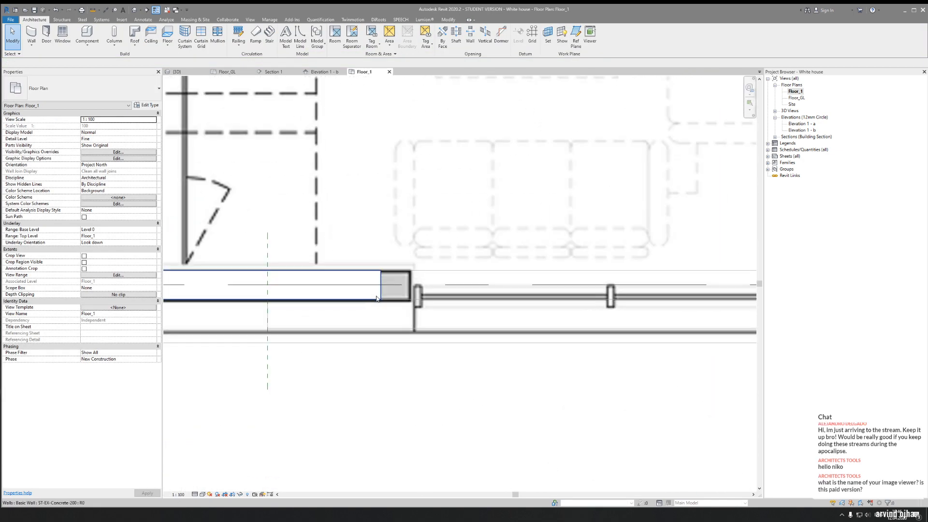
click(371, 262)
drag(377, 278, 454, 278)
click(491, 219)
scroll(490, 265, down, 4)
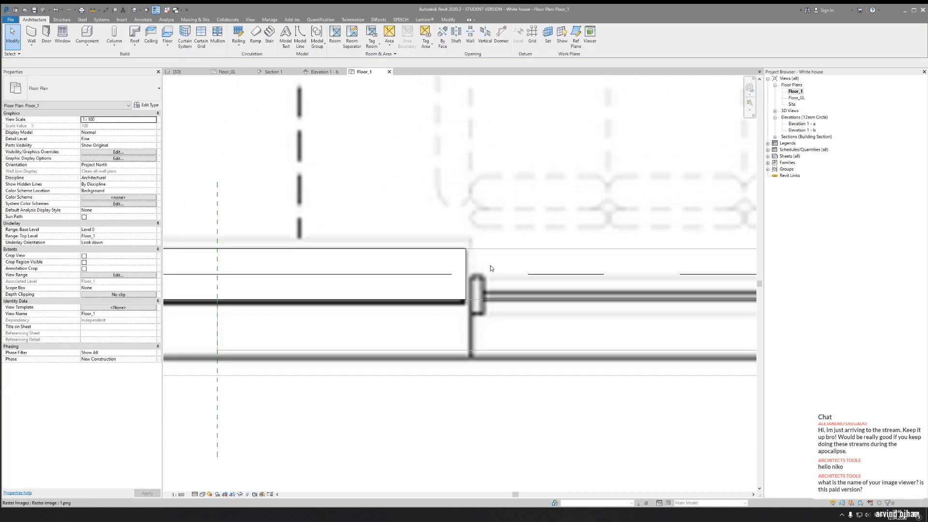
Trim/extend the wall on grid 2 and the south wall on grid A into a corner at the southwest of utility room 18
middle_drag(333, 281, 442, 308)
scroll(300, 267, up, 2)
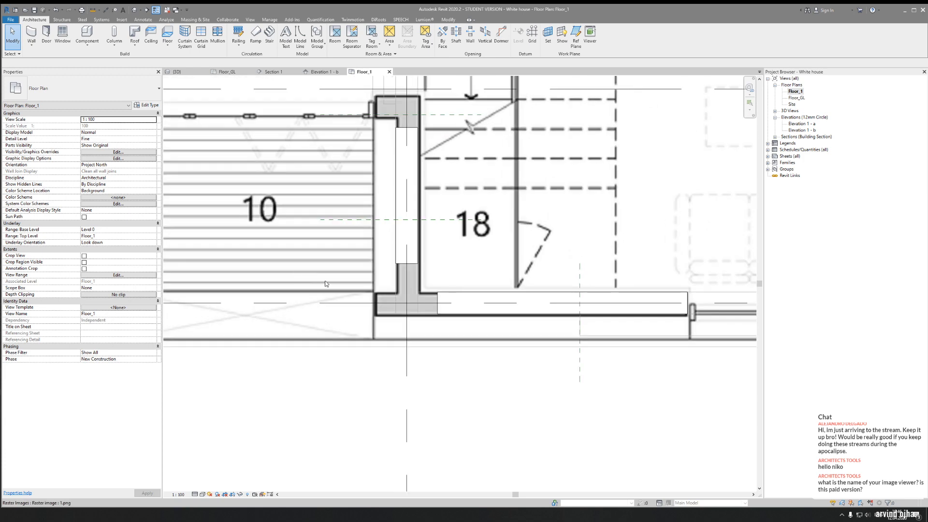
scroll(337, 322, down, 3)
middle_drag(336, 322, 450, 298)
middle_drag(264, 198, 284, 229)
scroll(411, 332, up, 2)
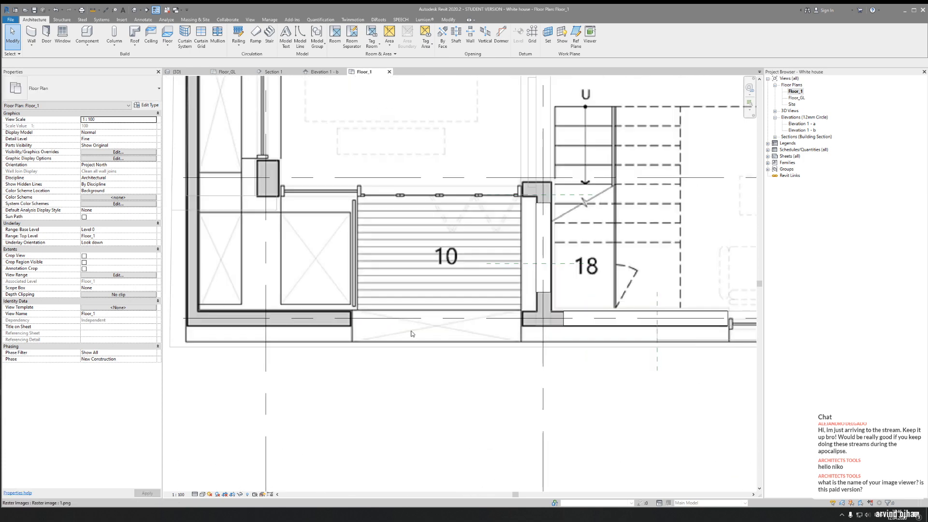
middle_drag(180, 182, 298, 267)
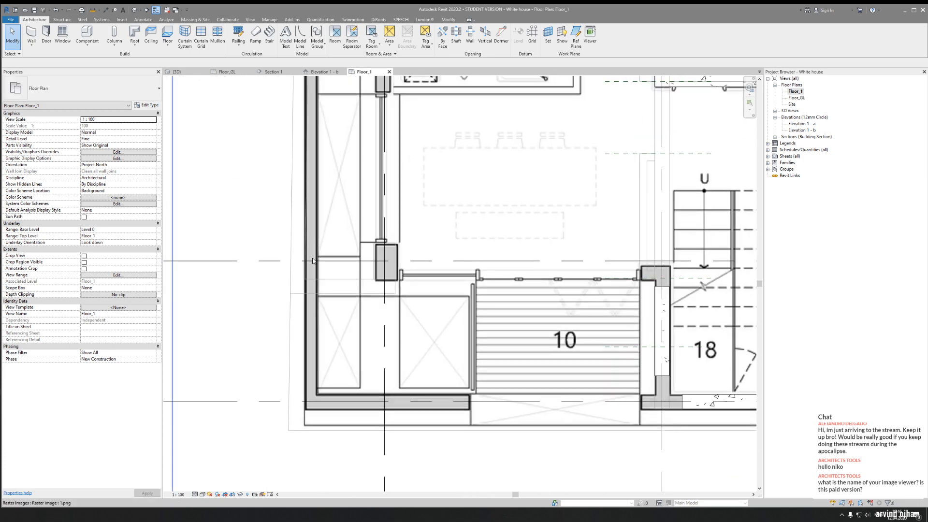
middle_drag(503, 341, 308, 301)
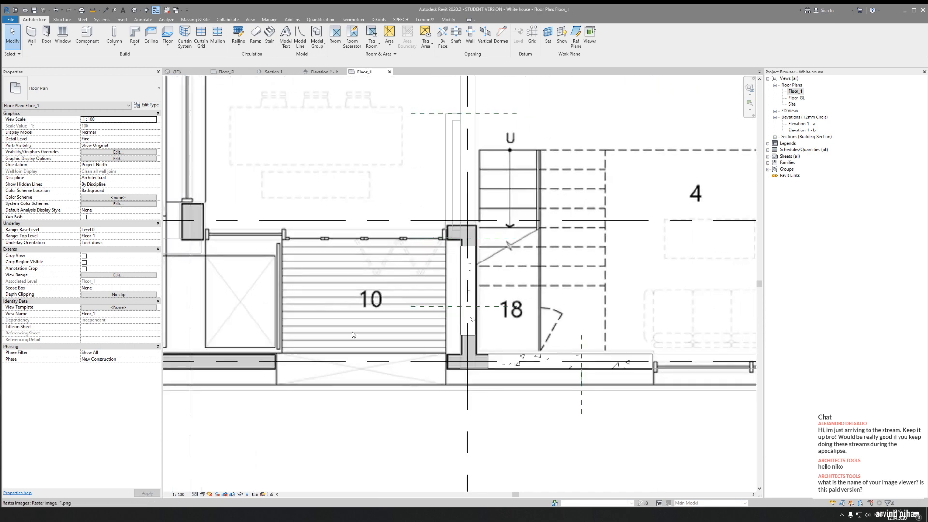
key(r)
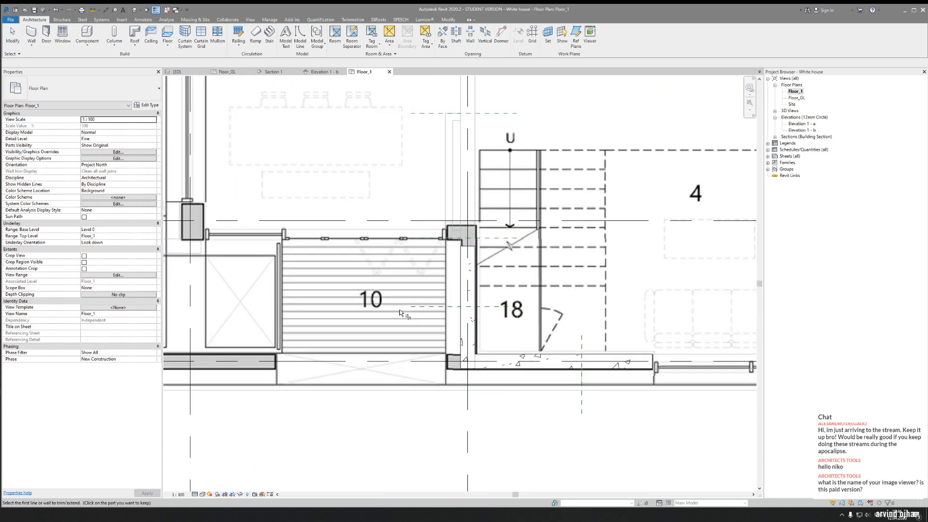
middle_drag(398, 313, 523, 353)
key(Escape)
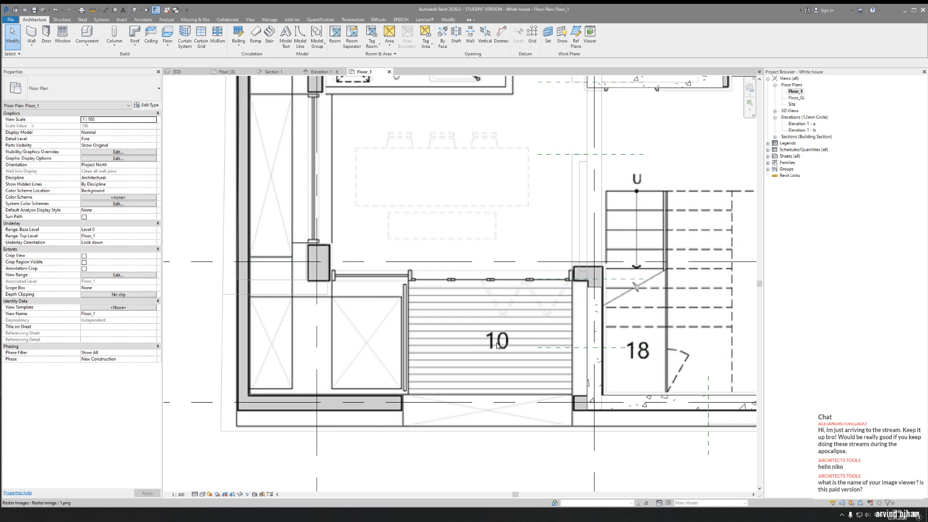
Compare the walls around deck 10 in the plan with the street-corner exterior photo on the reference board
scroll(497, 344, down, 2)
middle_drag(413, 297, 432, 310)
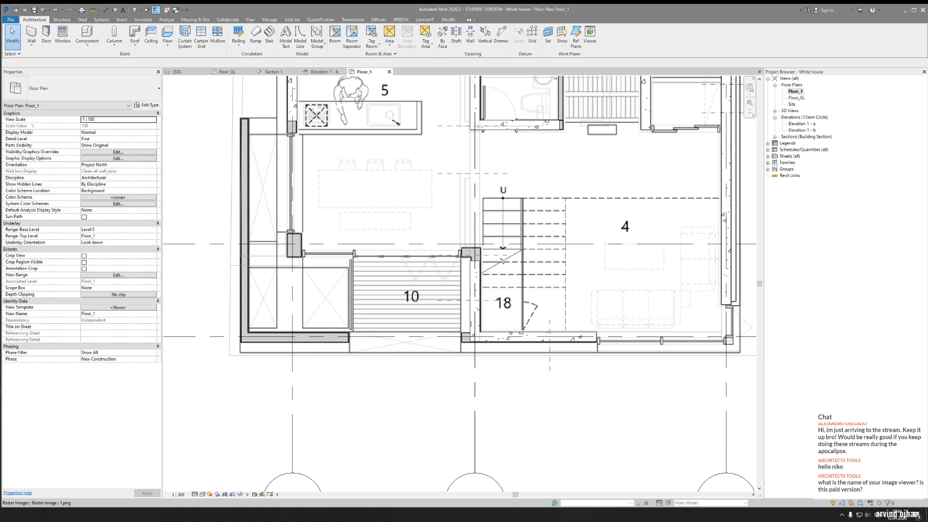
key(alt+Tab)
middle_drag(294, 208, 321, 218)
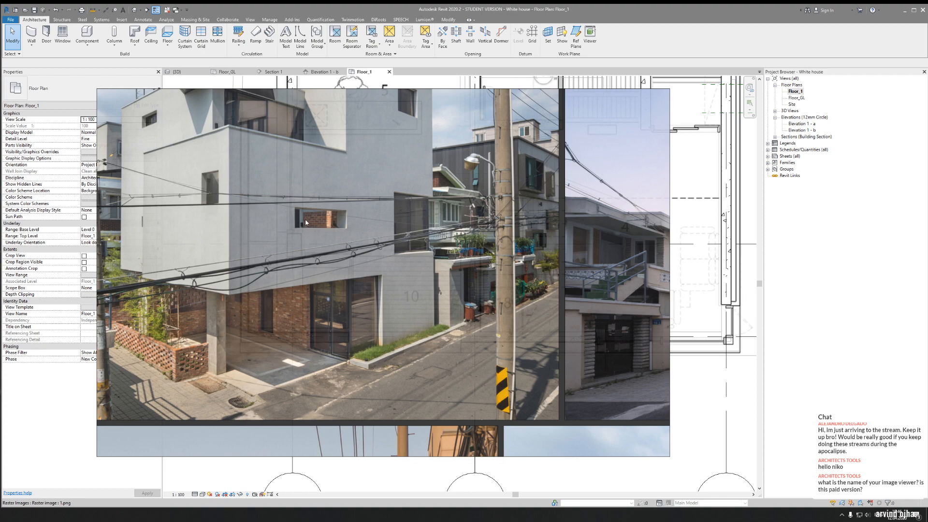
key(alt+Tab)
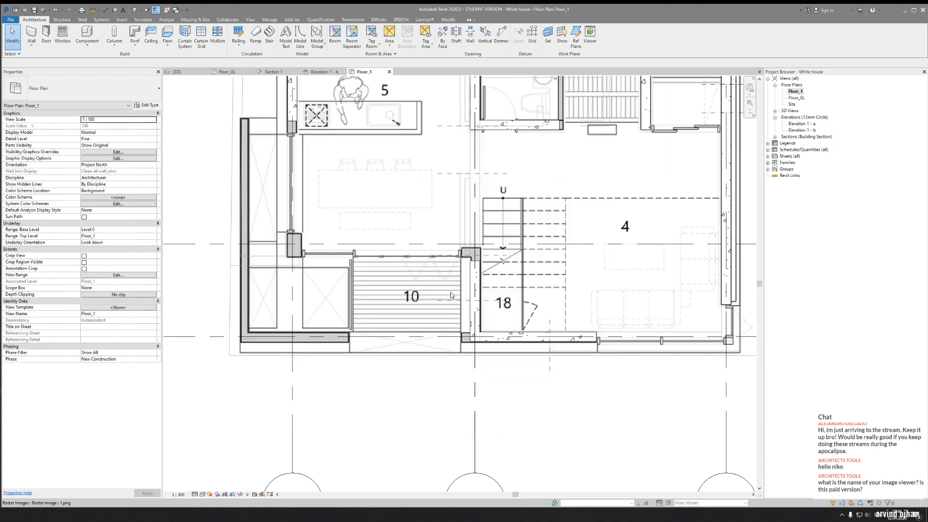
Stretch the south wall on grid A west across deck 10 to near the westernmost grid line, about 6260 mm long in total
scroll(450, 295, up, 2)
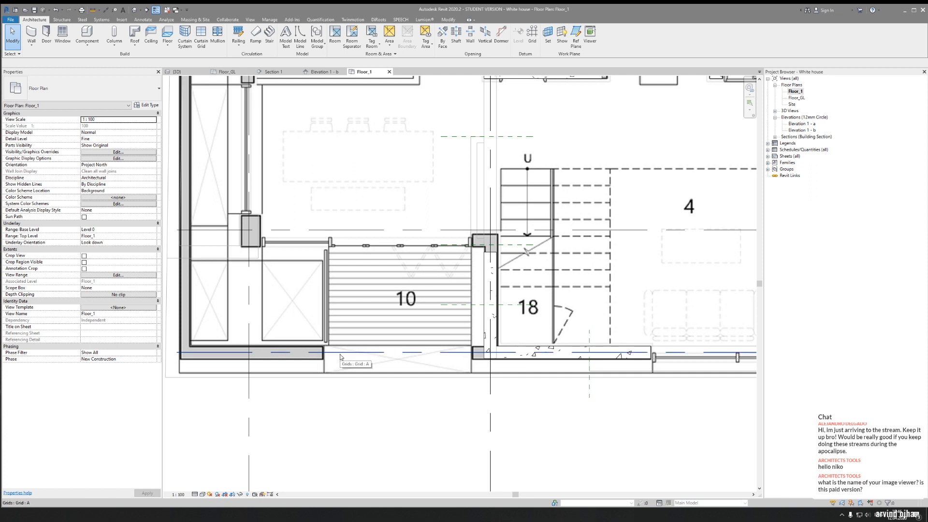
click(520, 357)
drag(475, 352, 257, 353)
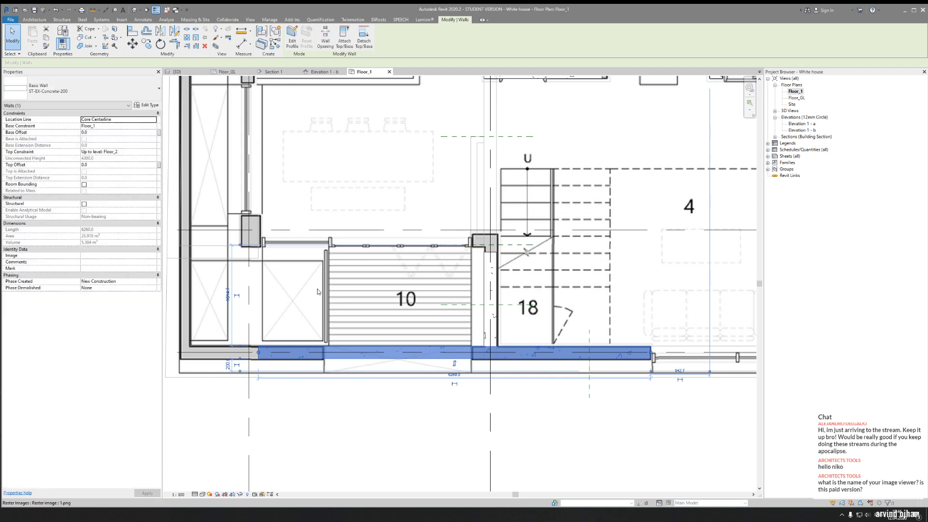
middle_drag(256, 307, 337, 466)
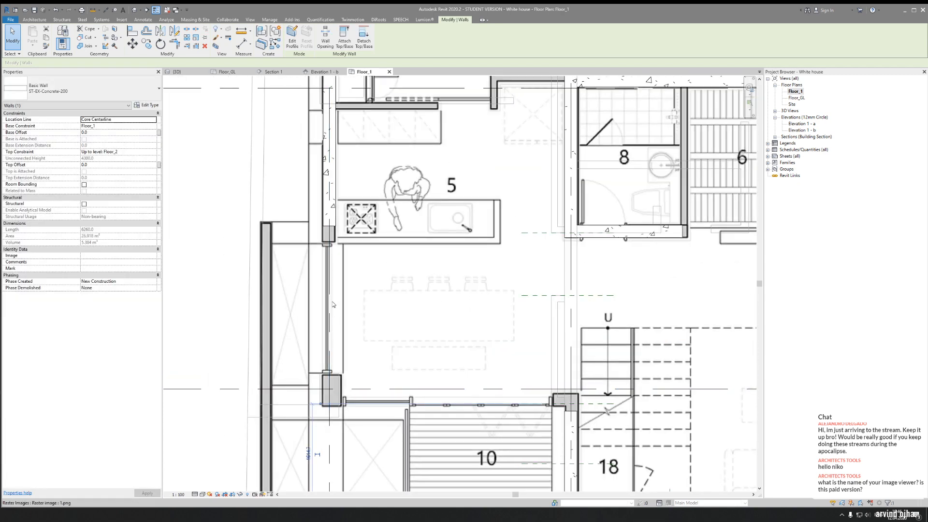
middle_drag(342, 251, 349, 407)
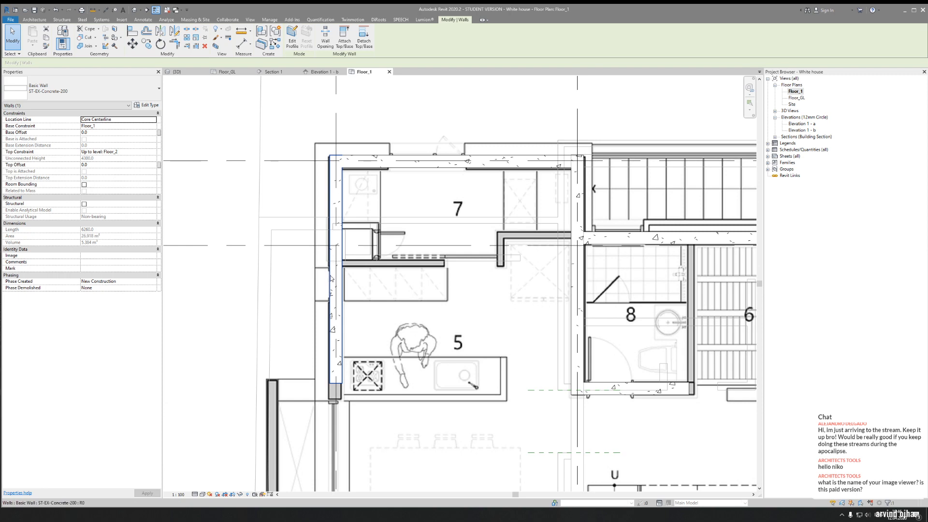
scroll(334, 270, down, 3)
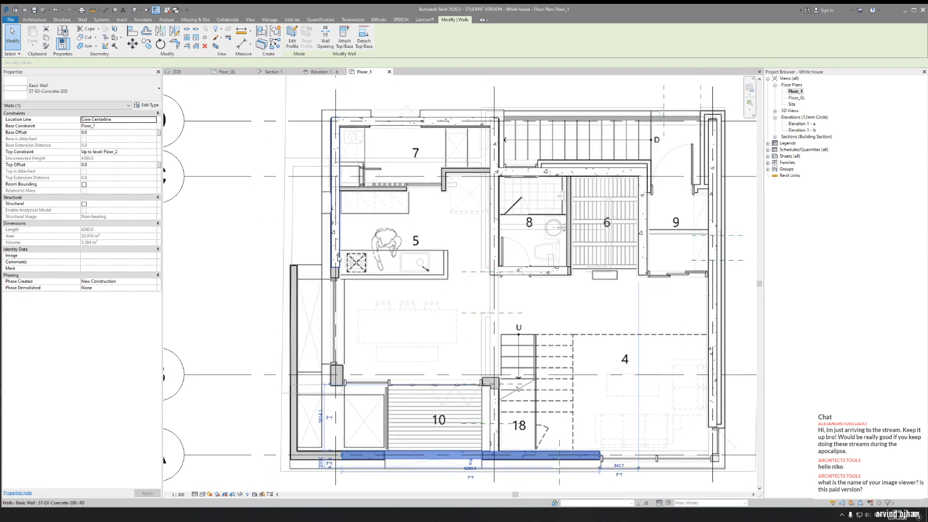
Check the street-corner exterior photo on the reference board against the south wall below deck 10 in the plan
key(alt+Tab)
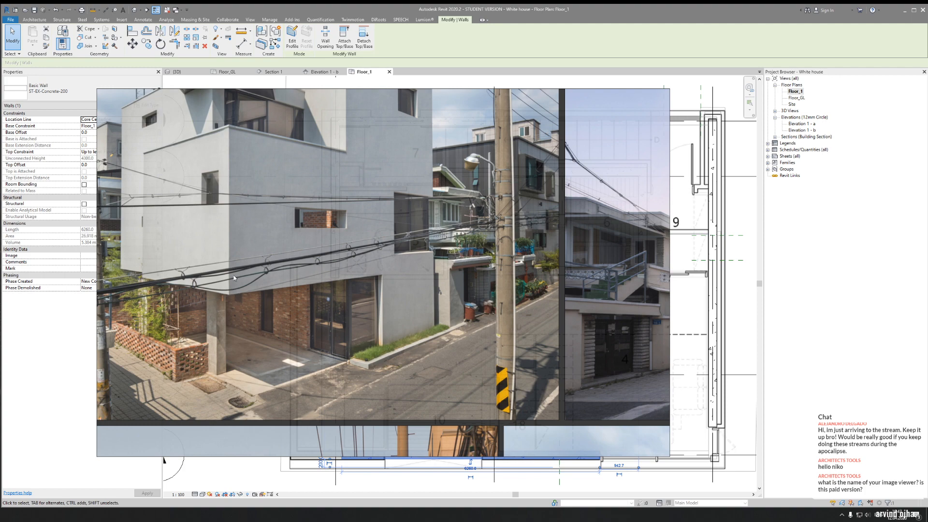
key(alt+Tab)
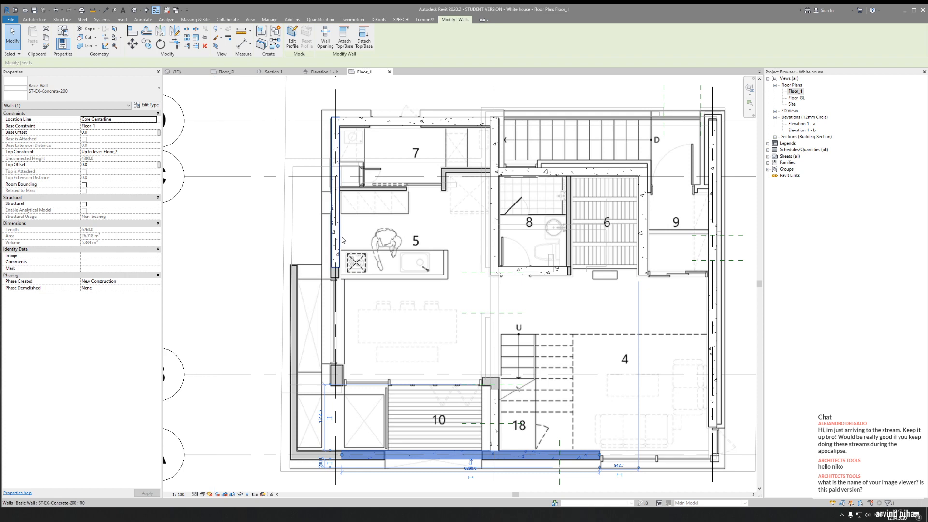
scroll(380, 337, up, 3)
scroll(379, 337, up, 1)
middle_drag(379, 337, 360, 307)
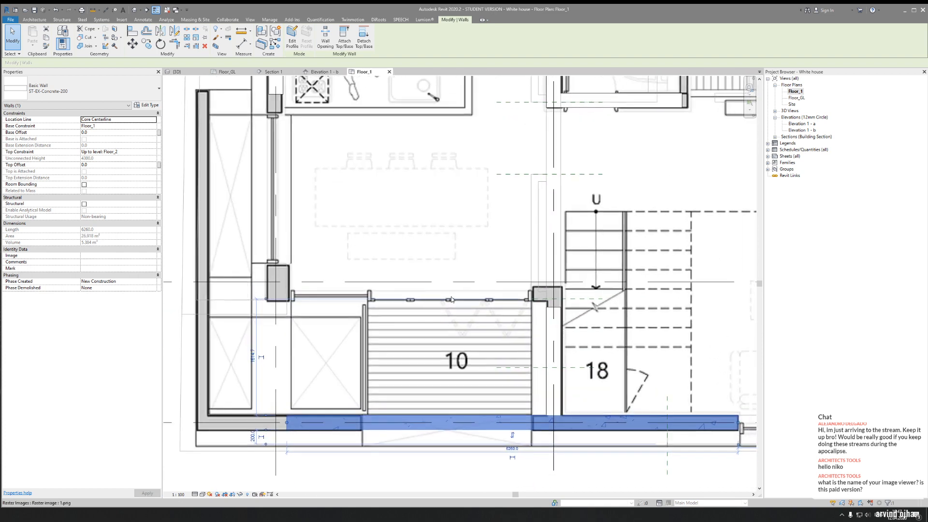
key(Escape)
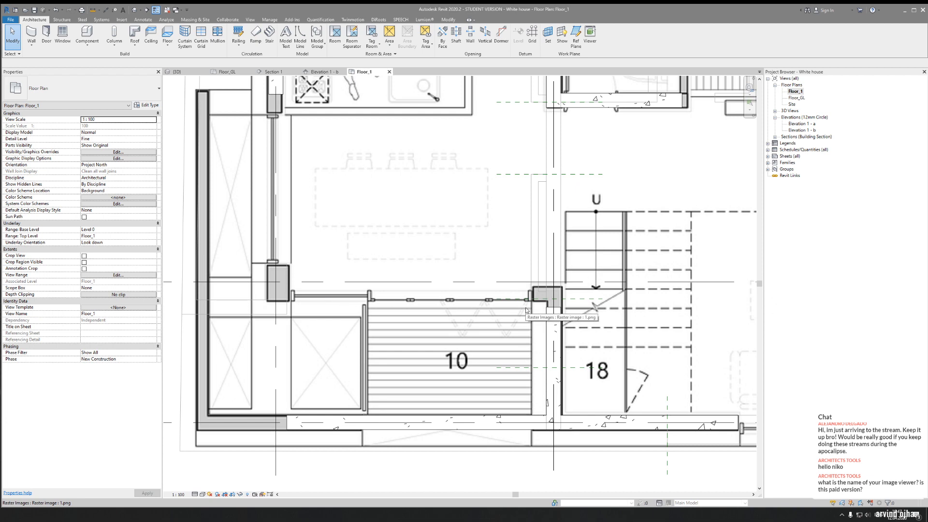
Draw a 200 mm long ST-EX-Concrete-200 wall over the grey pier northeast of deck 10, from its west edge eastward
scroll(527, 310, up, 6)
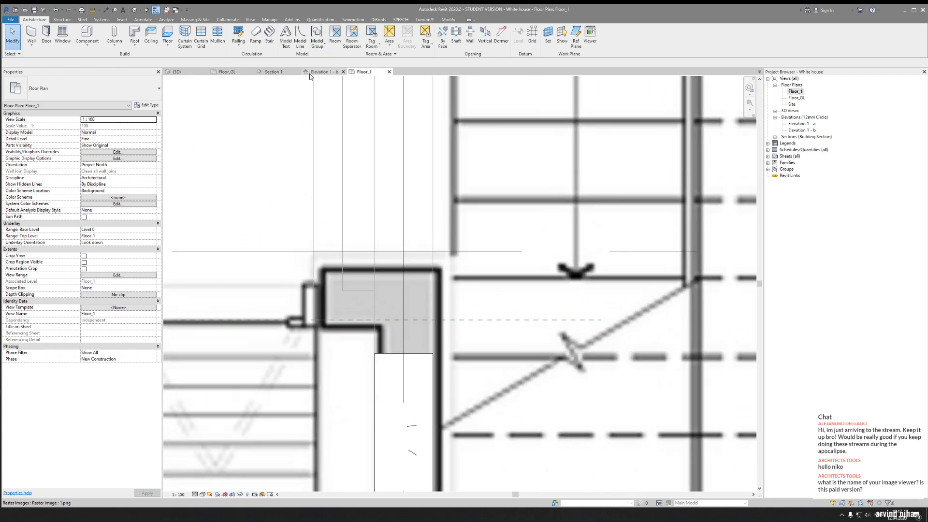
click(31, 33)
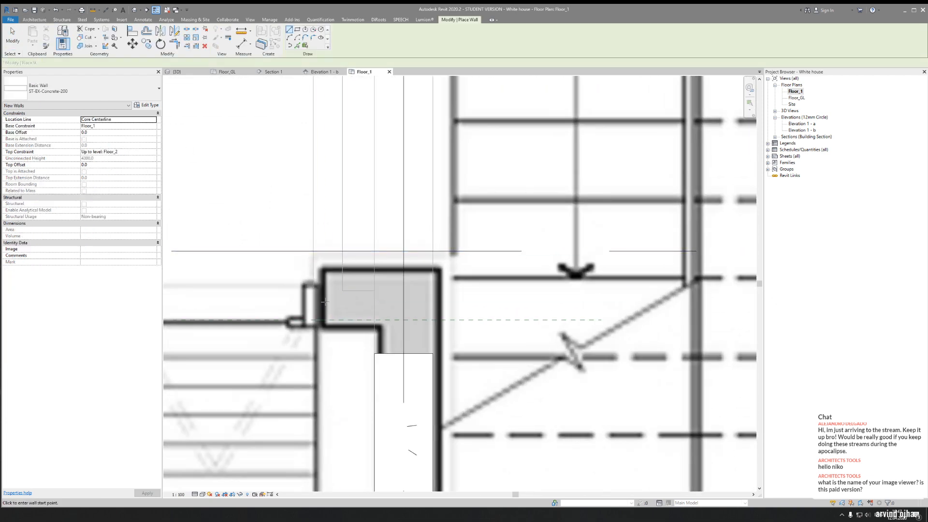
click(386, 303)
key(Escape)
key(Escape)
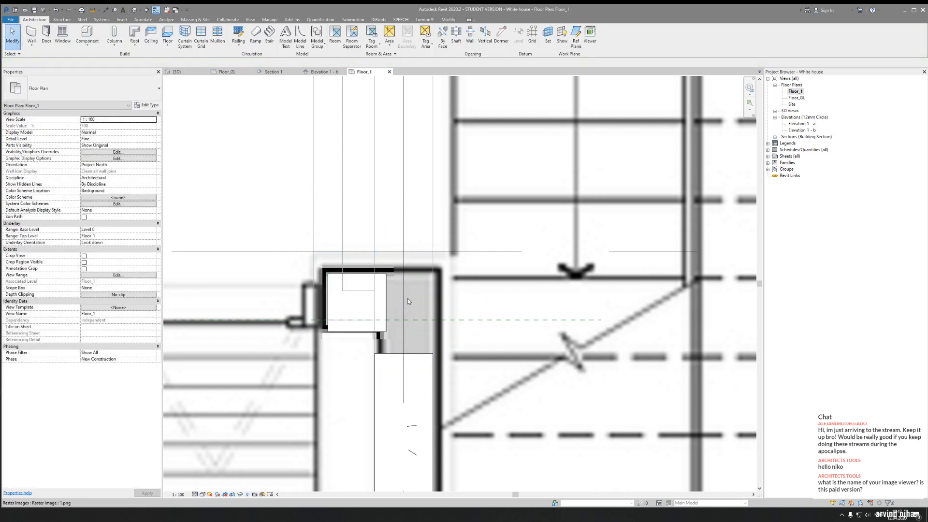
Nudge the short pier wall slightly west and north to fit the grey outline in the plan image
click(351, 308)
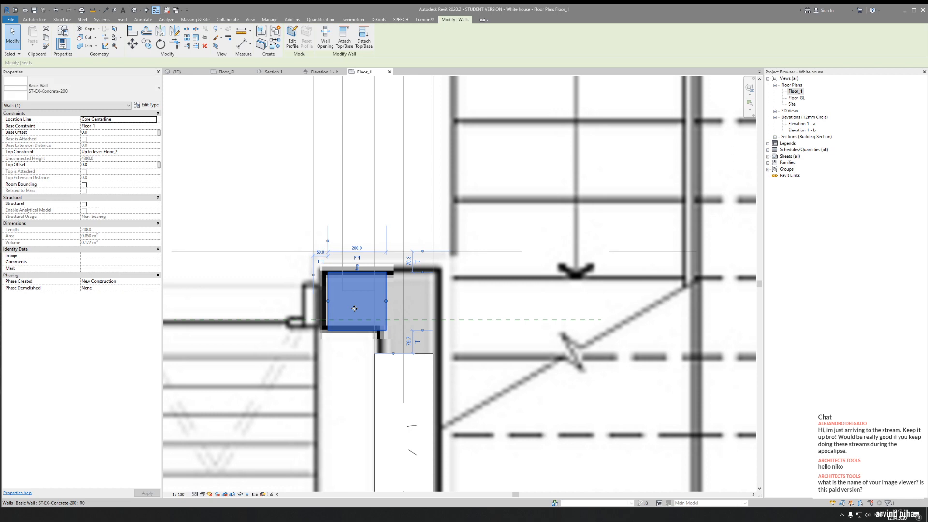
key(Left)
key(Left)
key(Left)
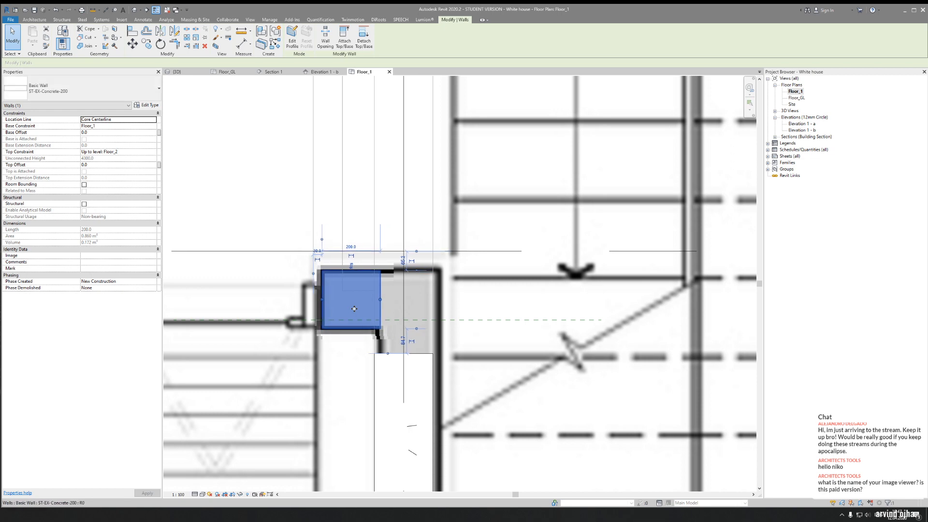
key(Escape)
Examine the plan from deck 10 across to the column on grid 1 and the grey west wall
scroll(312, 340, down, 3)
middle_drag(330, 368, 497, 304)
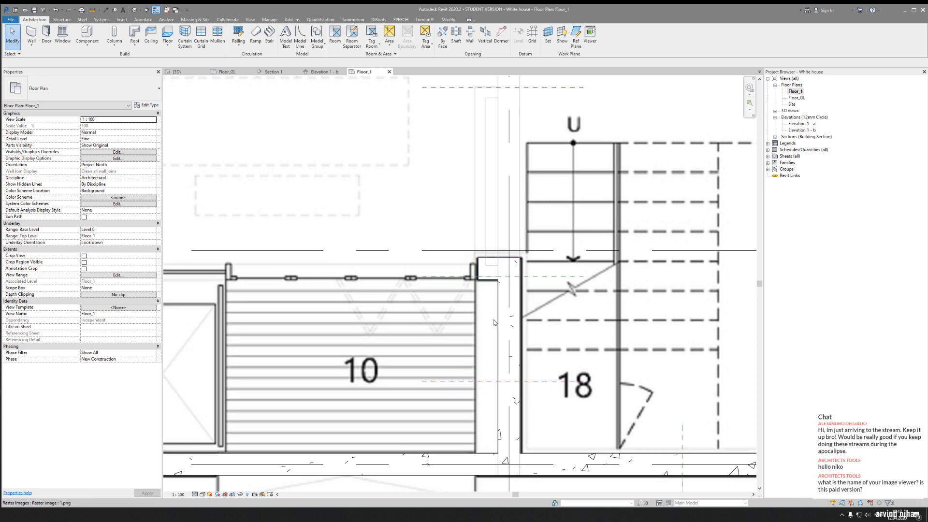
scroll(493, 320, down, 3)
middle_drag(423, 302, 510, 309)
scroll(474, 283, up, 1)
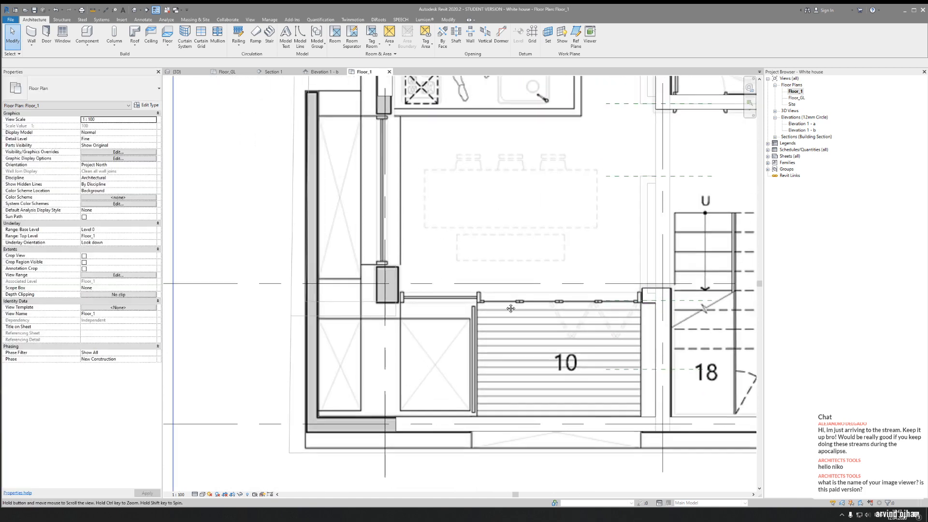
middle_drag(401, 213, 404, 261)
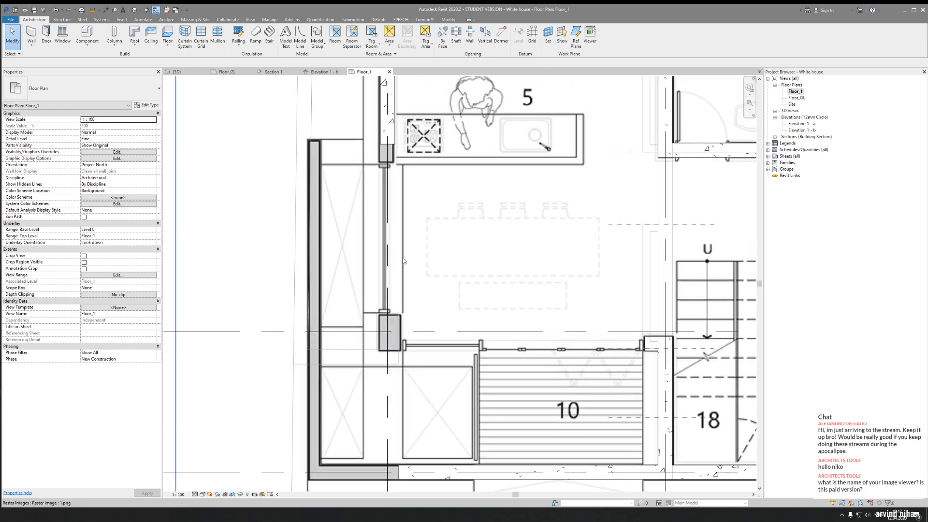
scroll(405, 269, down, 1)
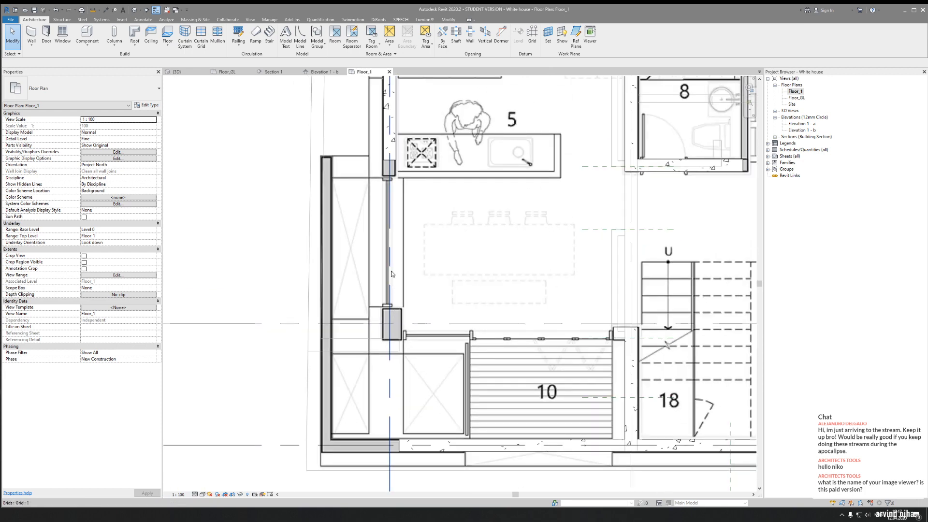
Examine the 1st Floor Plan and external photos on the reference board for the overhanging corner and column above the parking lot
key(alt+Tab)
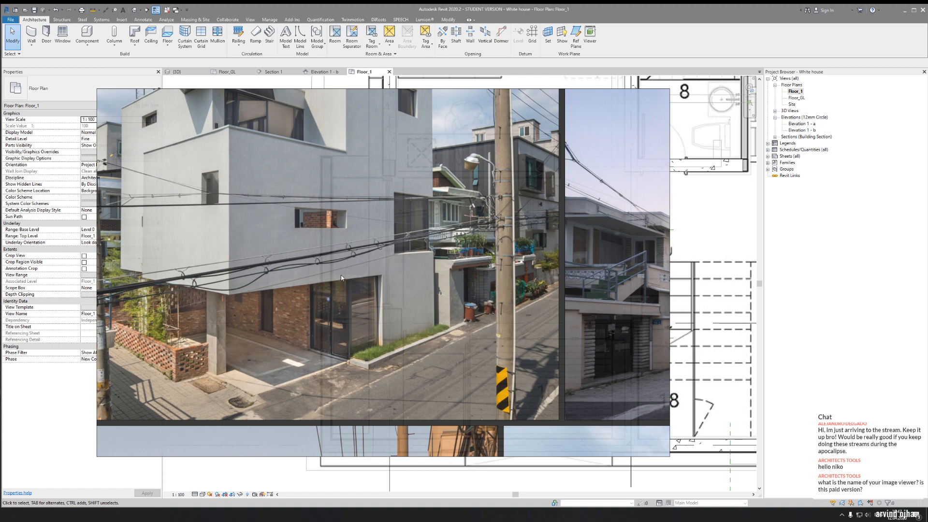
key(Left)
key(Left)
key(Left)
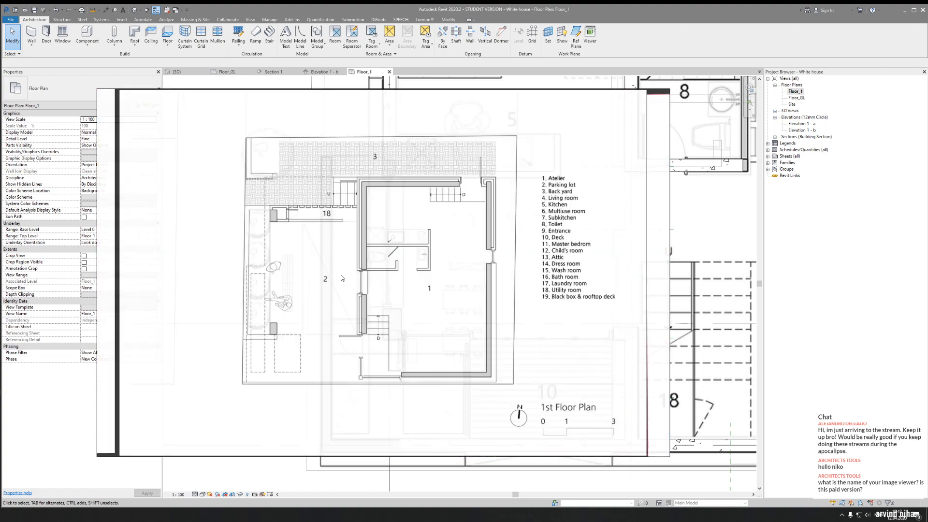
key(Left)
key(Left)
key(Left)
key(Left)
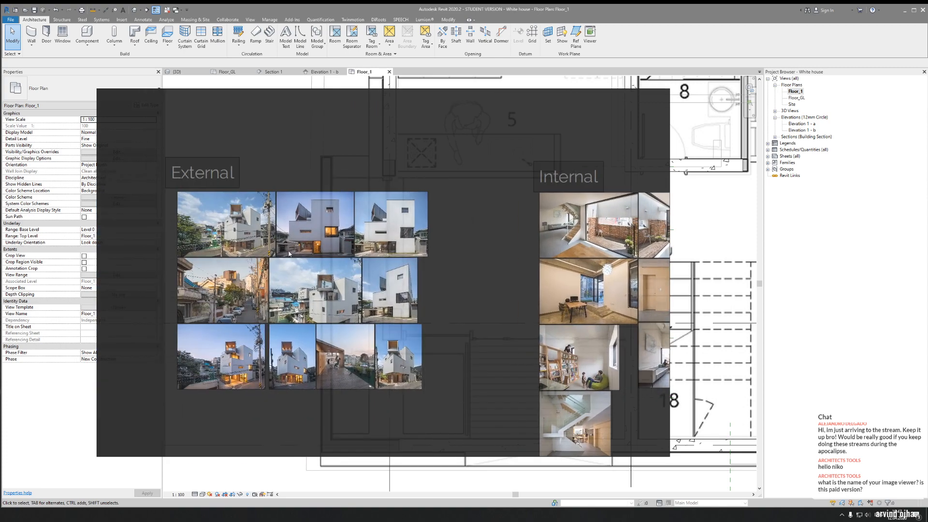
scroll(289, 253, up, 6)
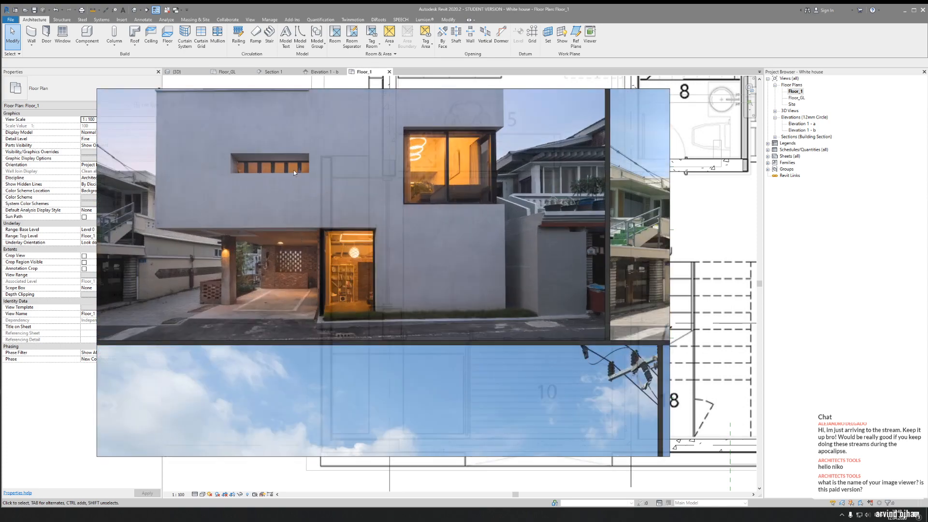
scroll(216, 233, up, 4)
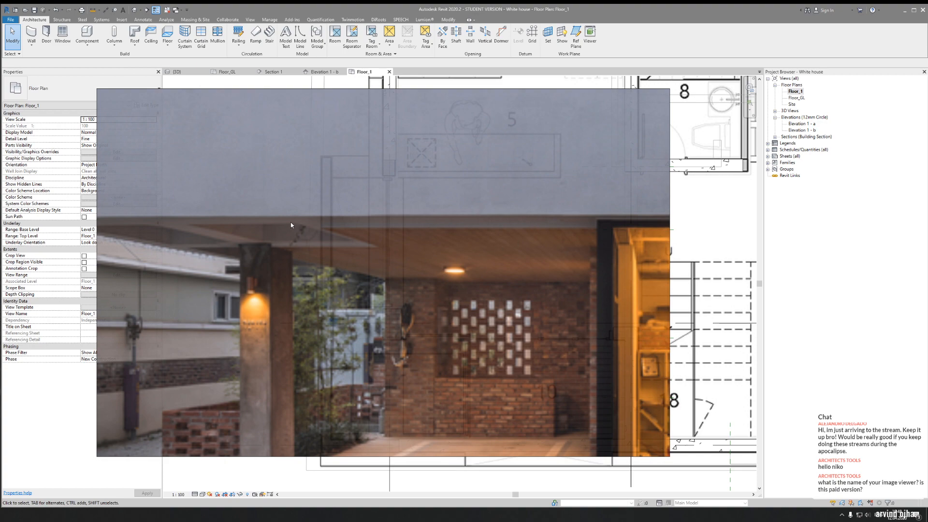
scroll(291, 225, down, 8)
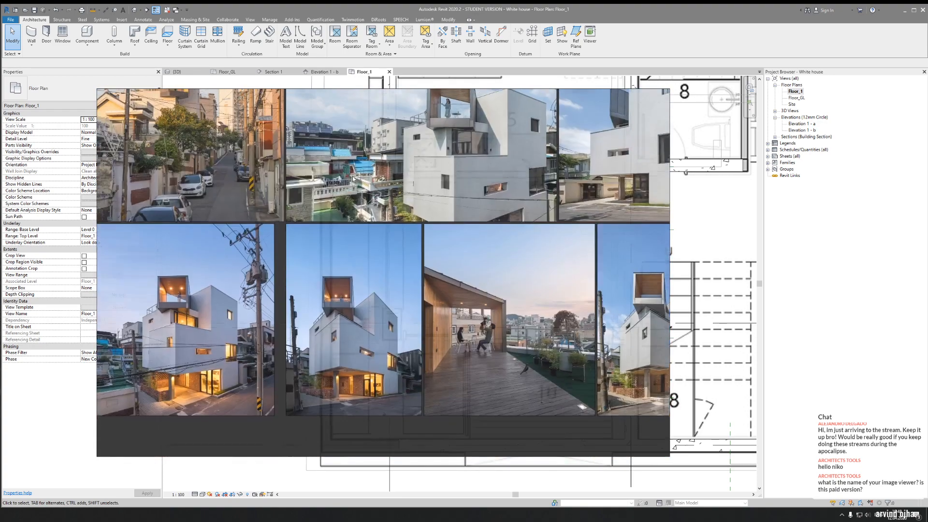
scroll(408, 231, up, 8)
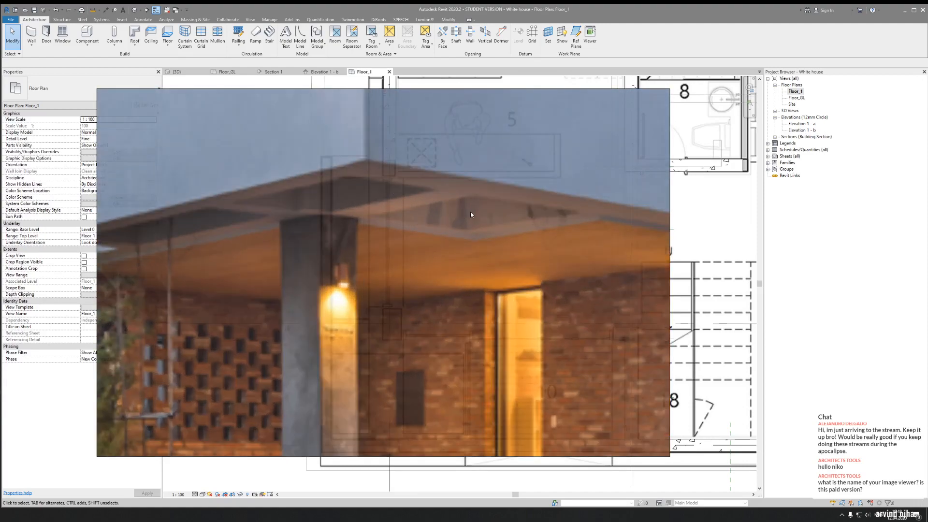
scroll(470, 212, down, 3)
click(439, 5)
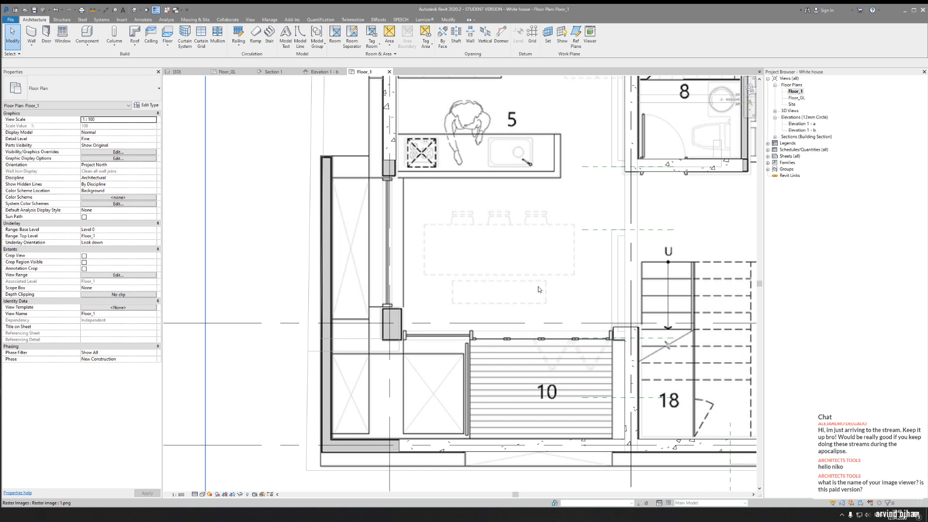
middle_drag(538, 285, 529, 284)
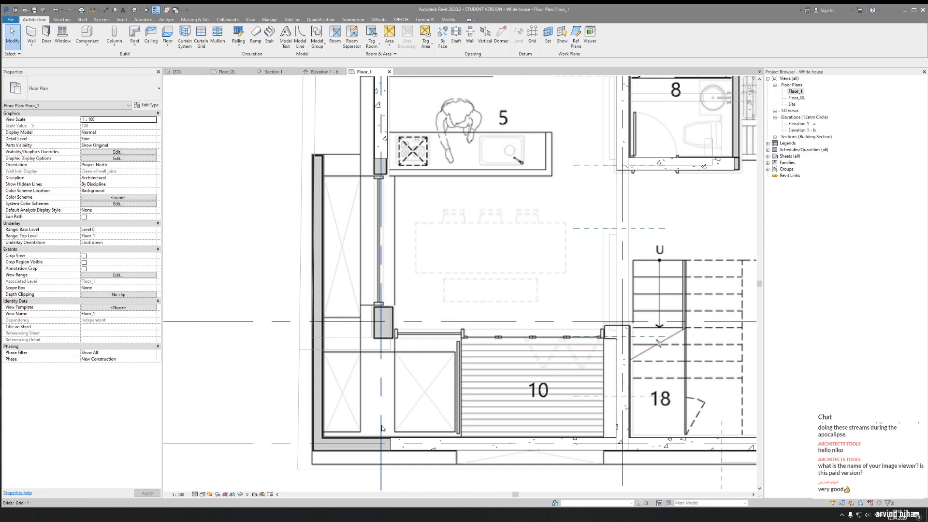
middle_drag(387, 438, 466, 394)
scroll(379, 394, up, 2)
click(375, 401)
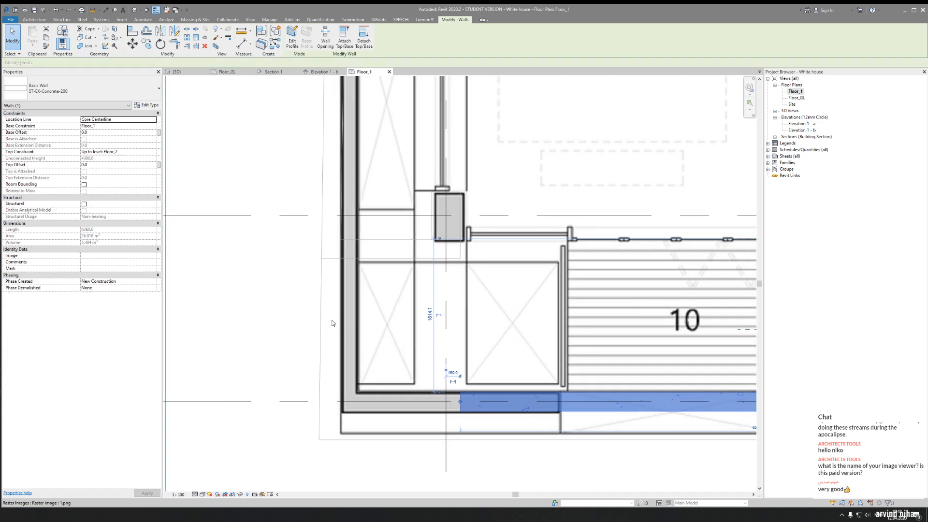
key(Escape)
key(w)
key(a)
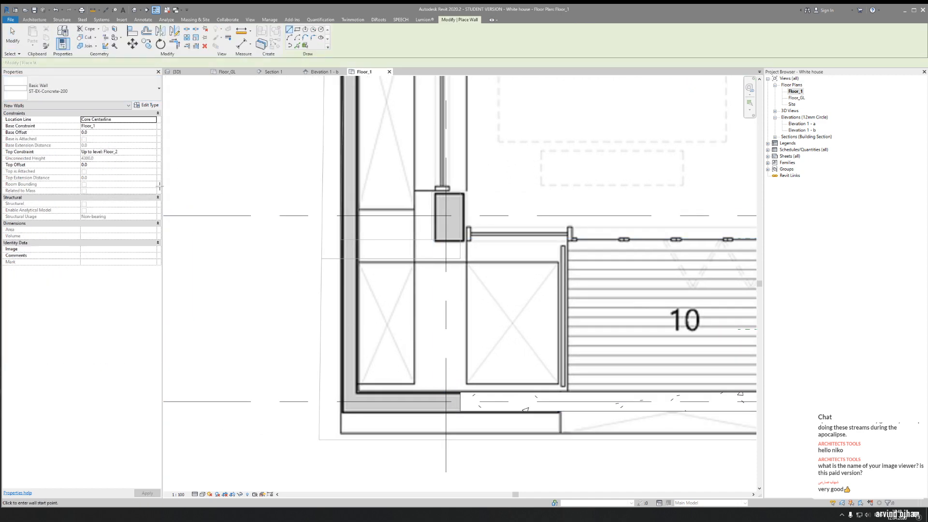
click(147, 105)
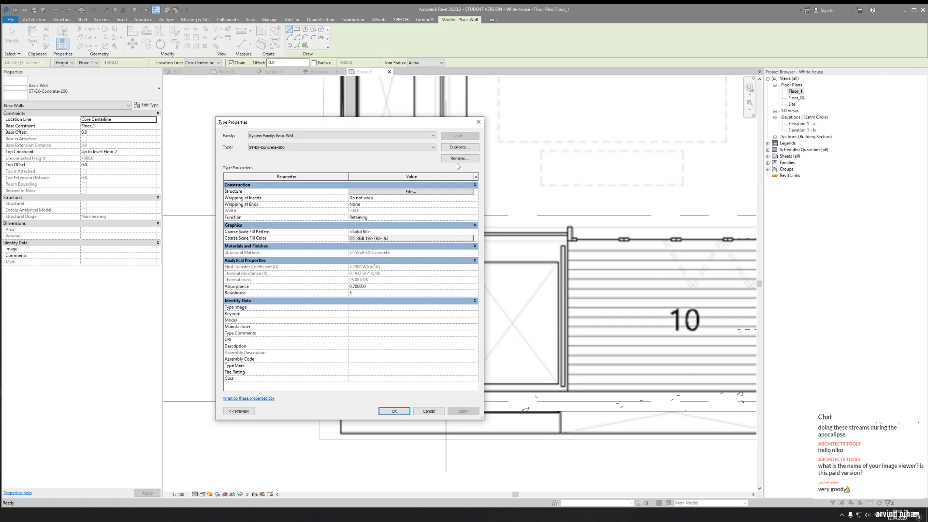
click(475, 125)
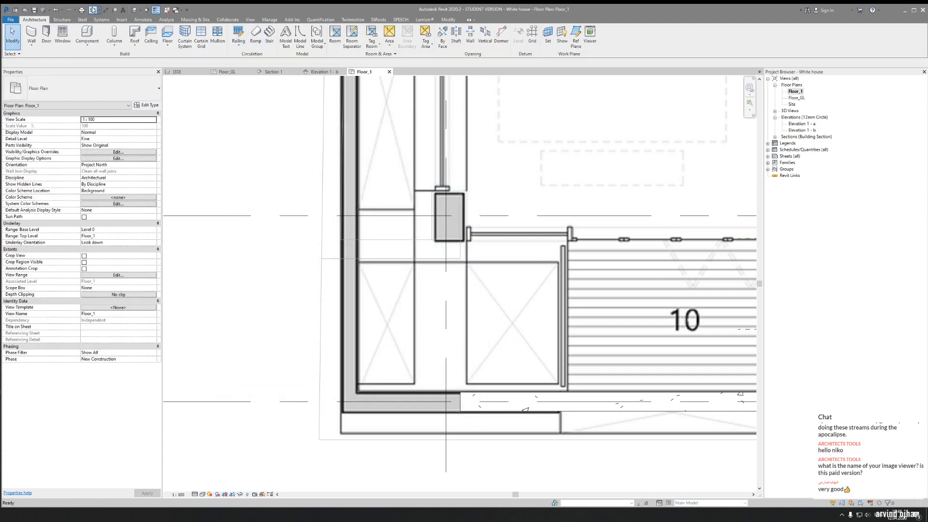
Measure the thickness of the grey west wall in the plan image near the southwest corner
key(Escape)
scroll(346, 363, up, 5)
click(332, 364)
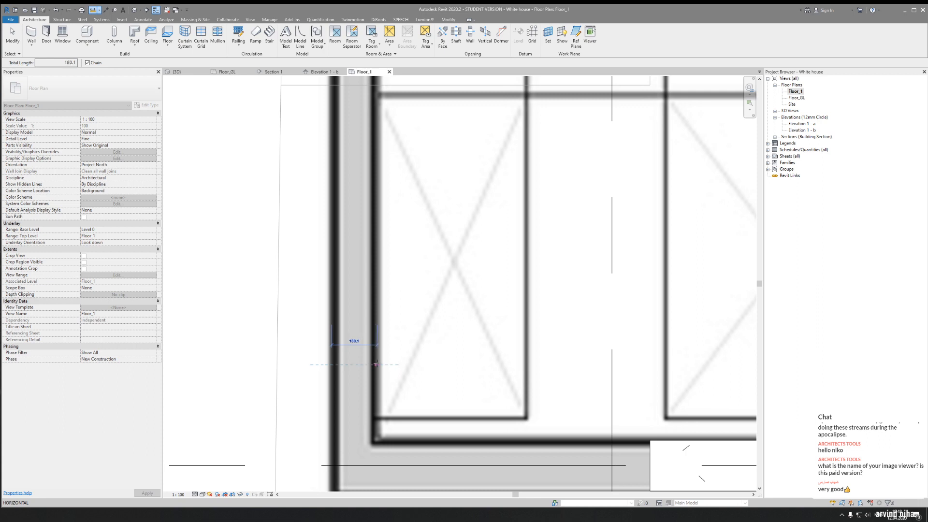
key(Escape)
key(Escape)
Measure the thickness of the grey south wall in the plan image just east of the southwest corner
scroll(379, 340, down, 4)
scroll(380, 338, down, 2)
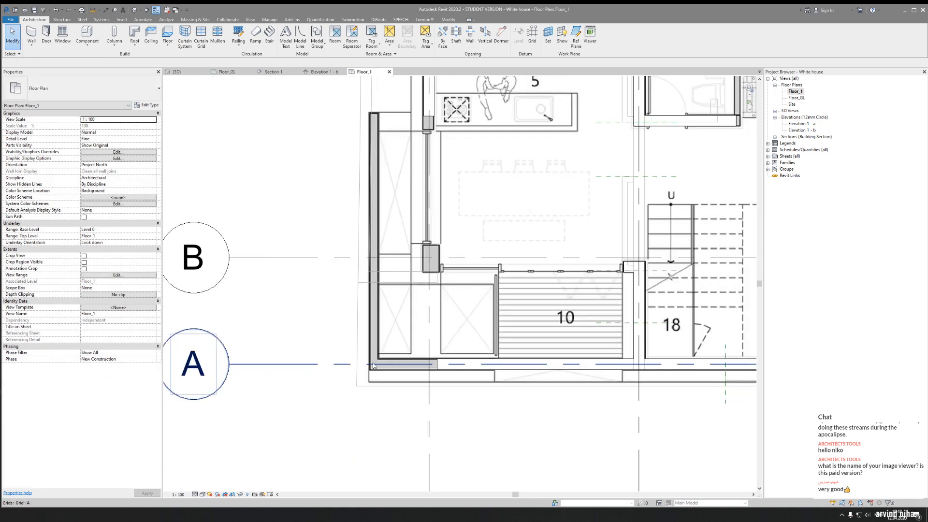
scroll(405, 376, up, 6)
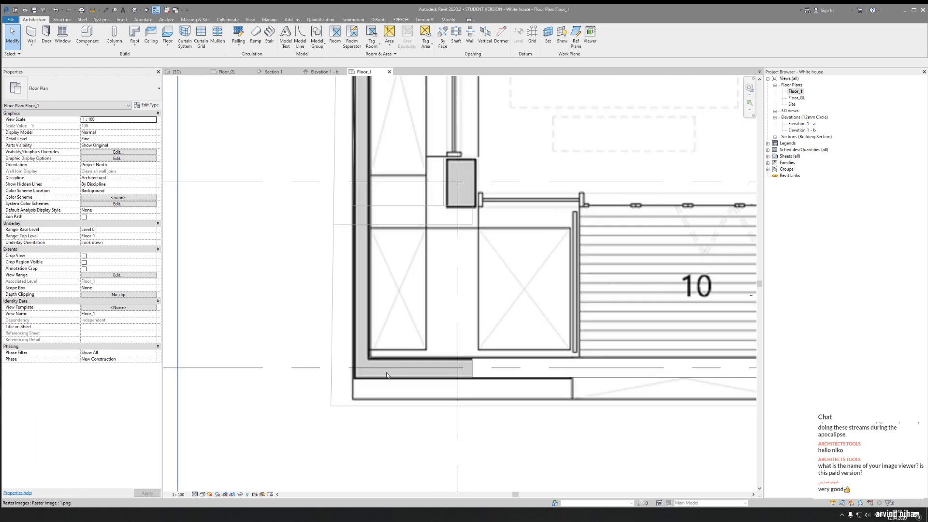
click(98, 12)
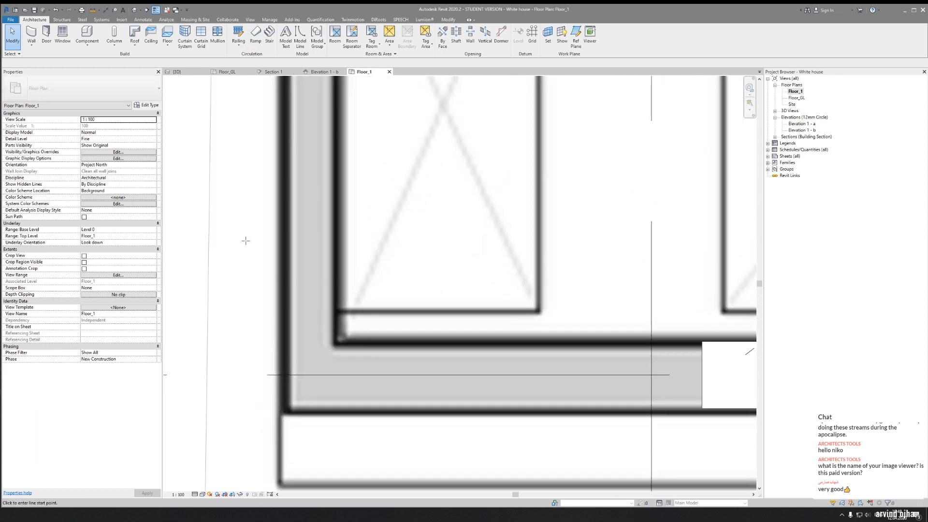
click(367, 341)
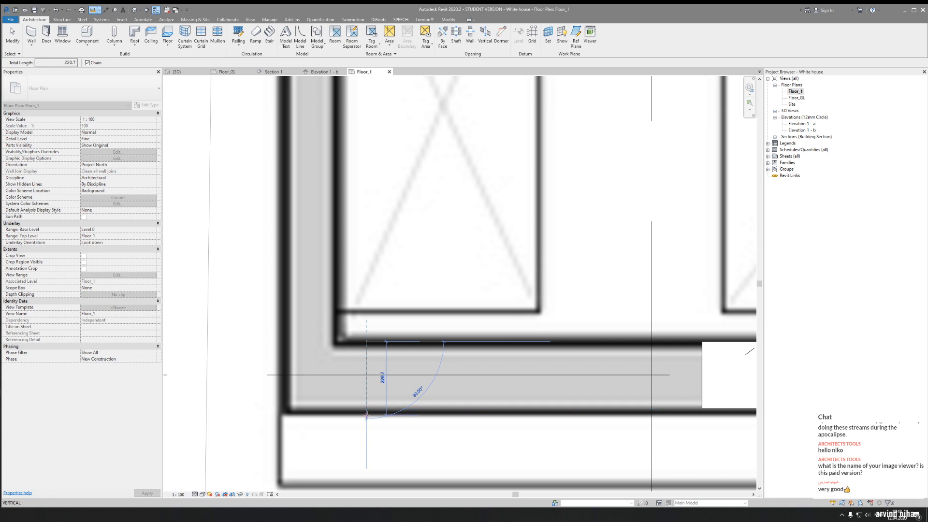
key(Escape)
key(Escape)
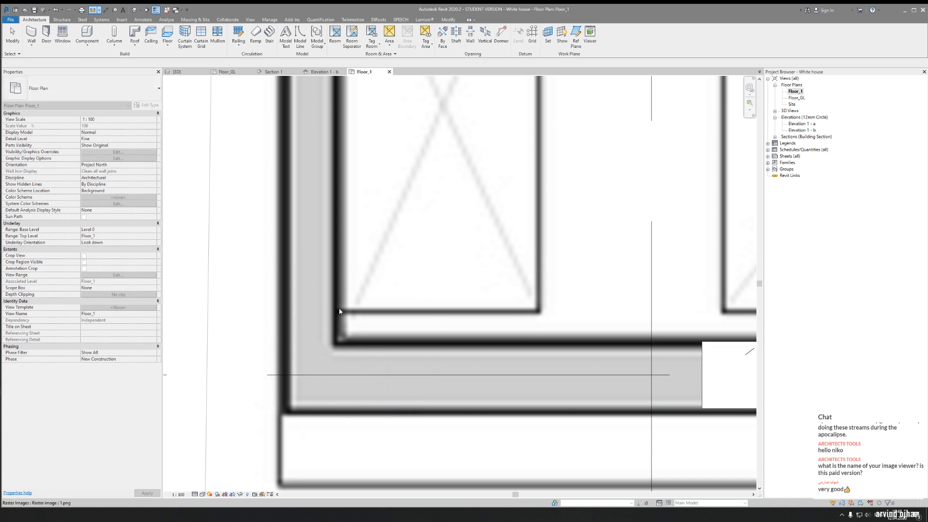
Duplicate the ST-EX-Concrete-200 wall type as ST-EX-Concrete-150 and set its structure layer thickness to 150
scroll(342, 319, down, 3)
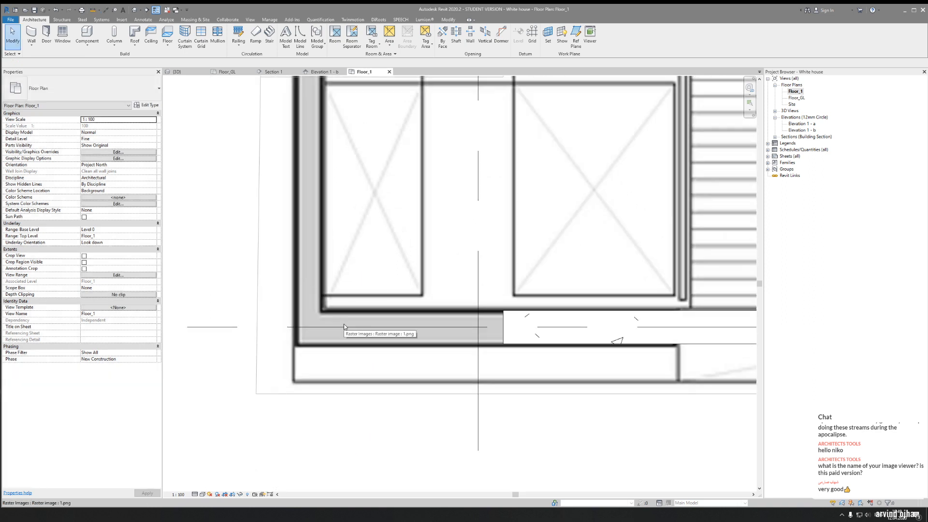
key(w)
key(a)
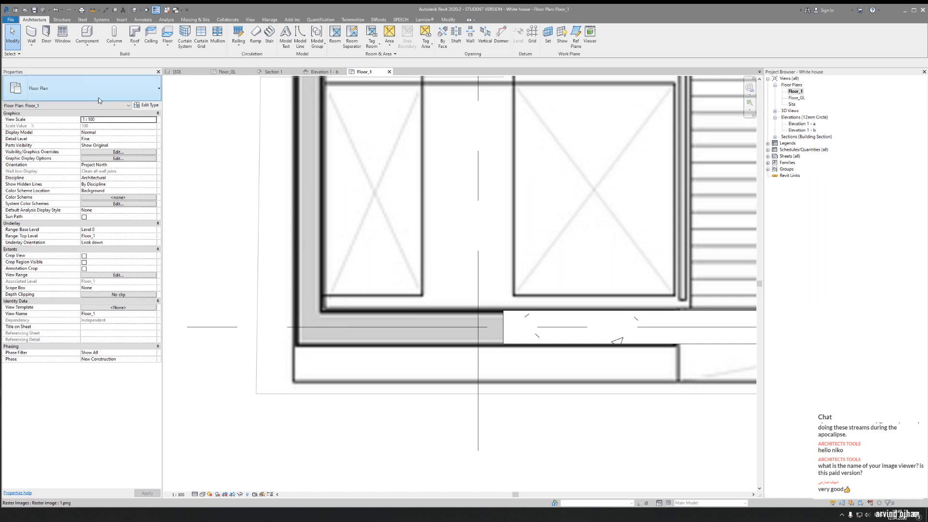
click(148, 105)
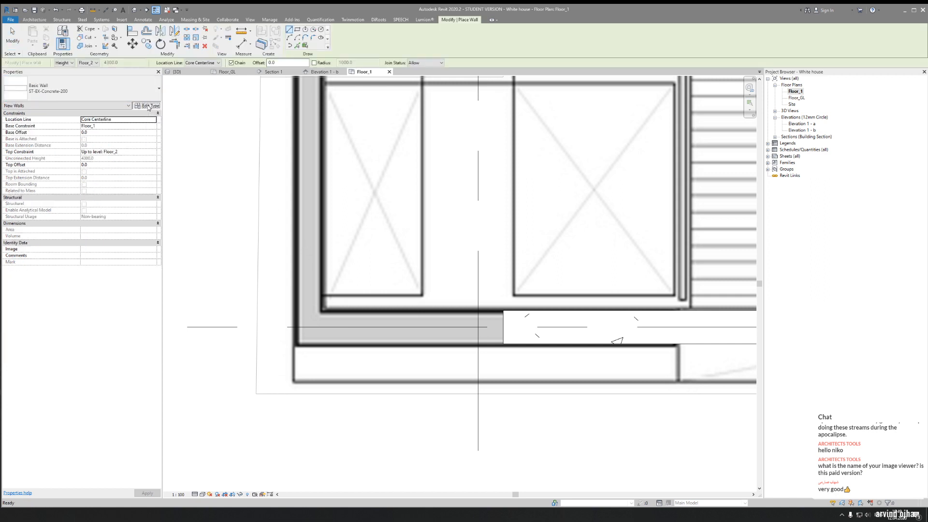
click(458, 147)
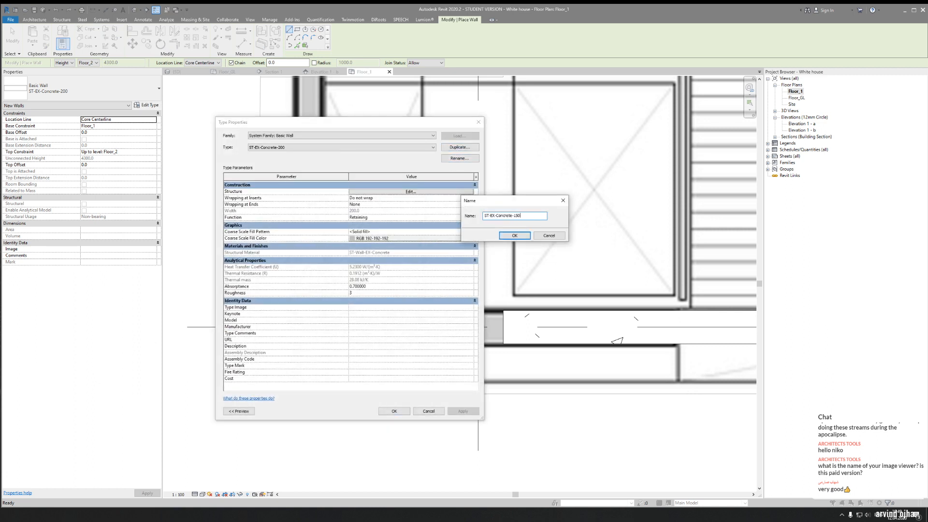
key(Return)
click(410, 192)
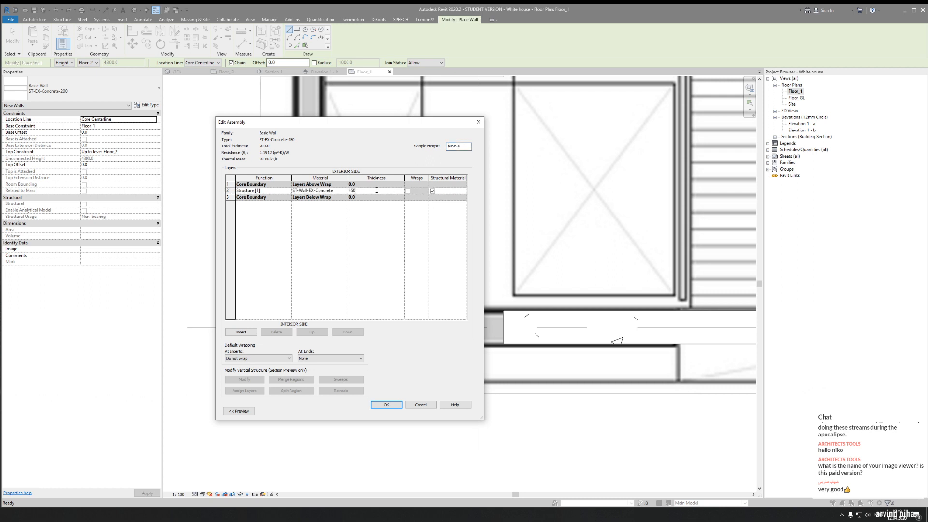
click(386, 404)
click(394, 411)
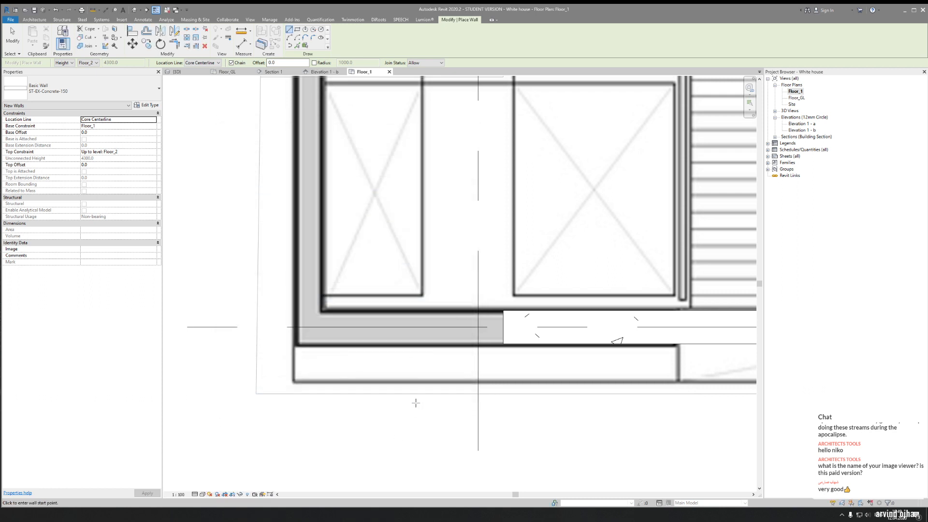
Trace the grey west wall in the plan image with an ST-EX-Concrete-150 wall from near the southwest corner northward
click(306, 296)
scroll(306, 295, down, 2)
middle_drag(319, 200, 298, 362)
key(Escape)
key(Escape)
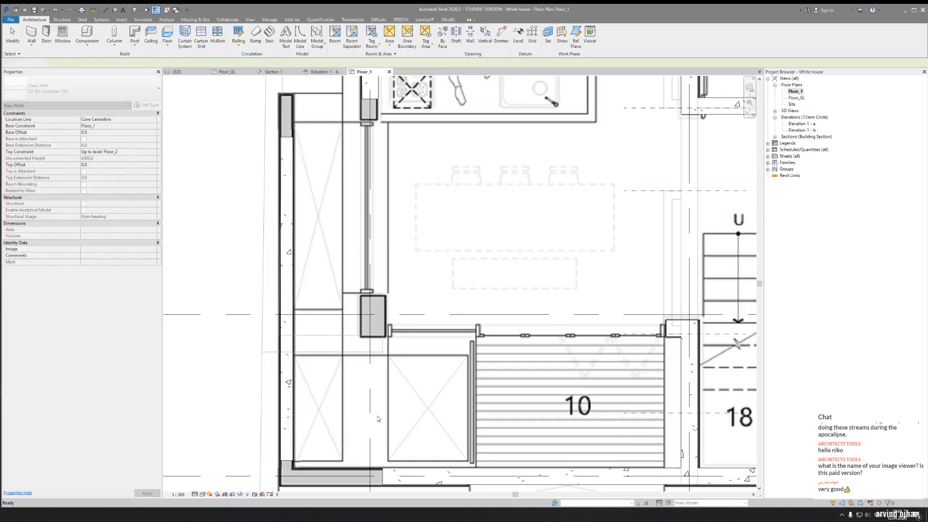
Trim the south wall and the west wall to meet in a corner at the southwest of the plan
middle_drag(322, 462, 333, 313)
scroll(333, 313, up, 4)
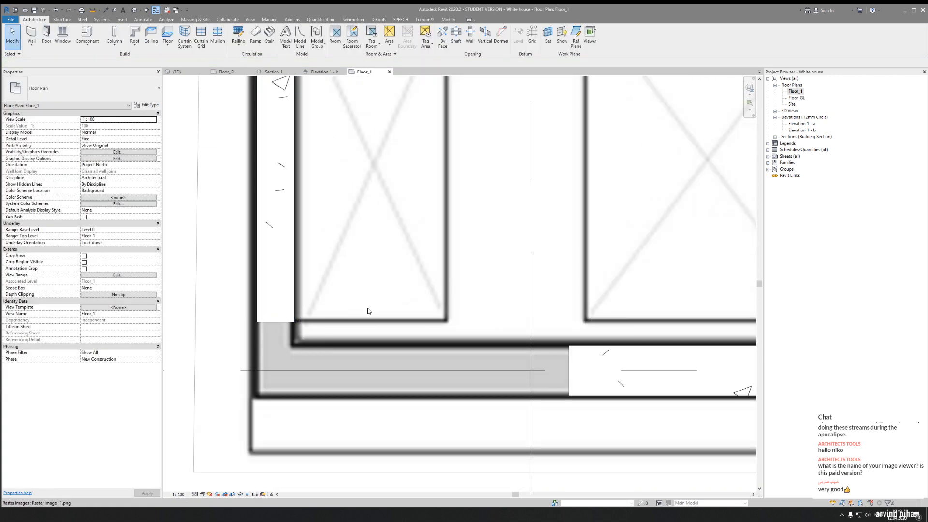
click(603, 356)
click(289, 309)
scroll(435, 320, down, 5)
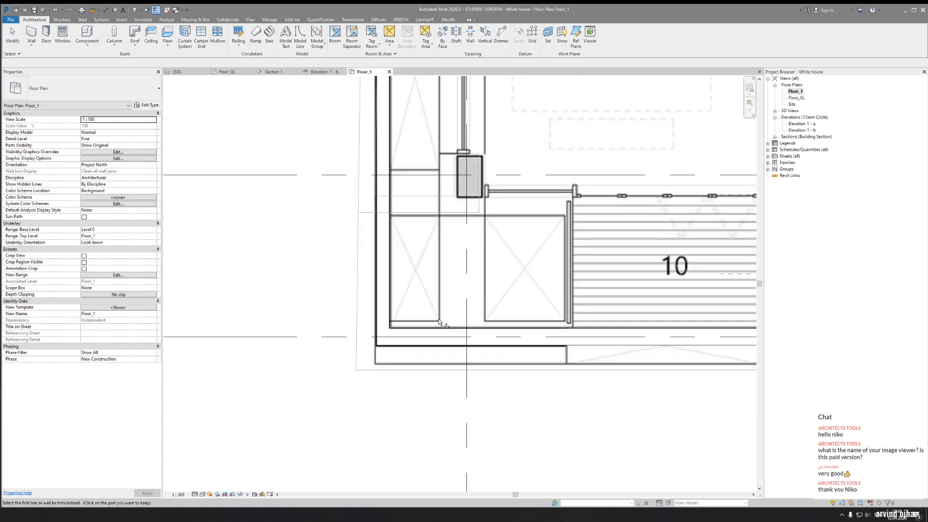
key(Escape)
Stretch the west wall's north end to the end of the grey wall in the plan image
middle_drag(467, 209, 447, 395)
scroll(363, 303, up, 3)
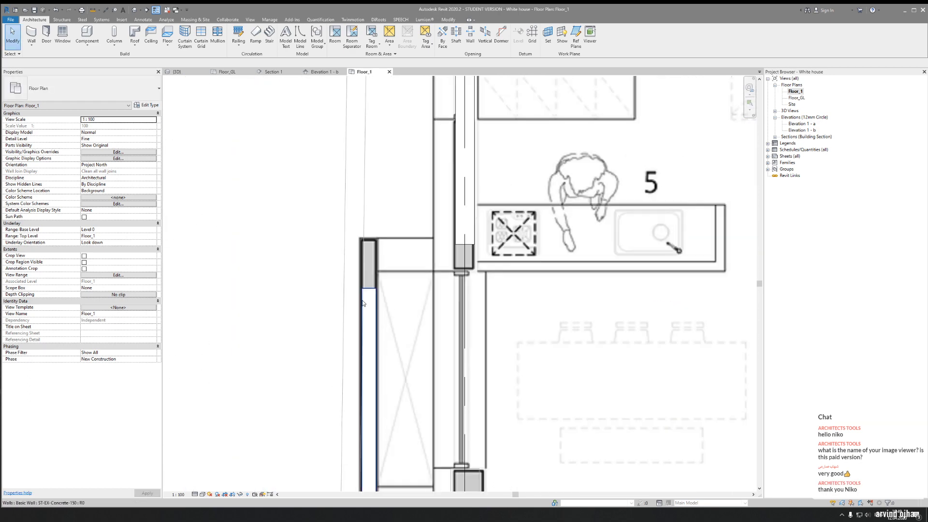
click(370, 280)
scroll(370, 279, up, 2)
drag(367, 300, 367, 212)
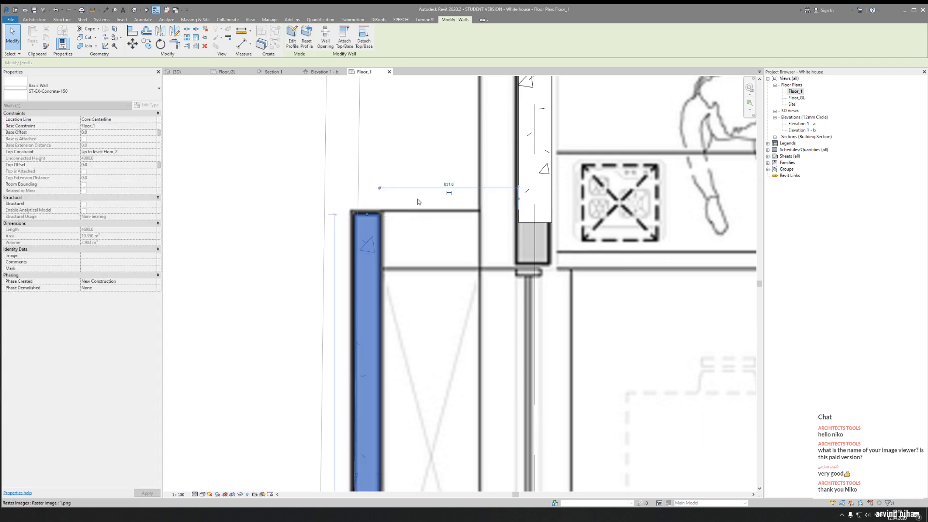
key(Escape)
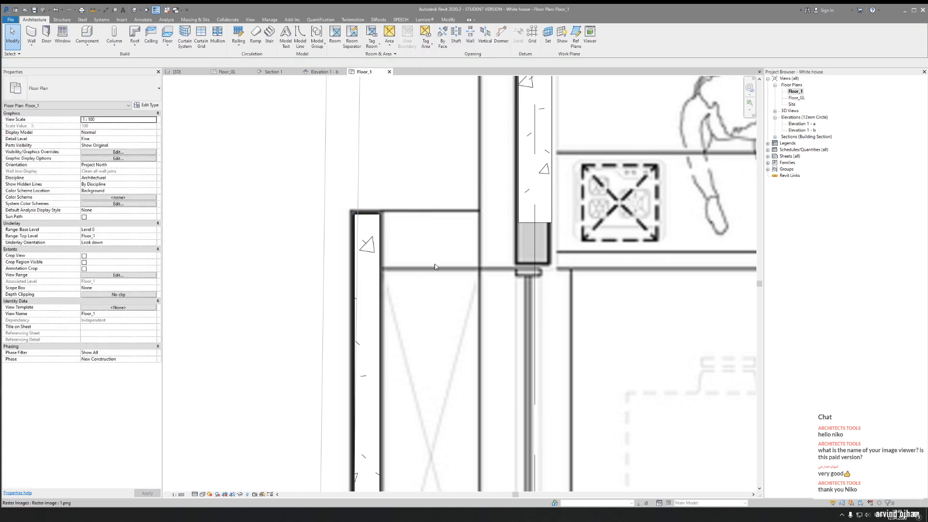
Examine the exterior photos on the reference board for the overhanging volume's corner and its underside above the parking area
scroll(436, 241, down, 3)
key(alt+Tab)
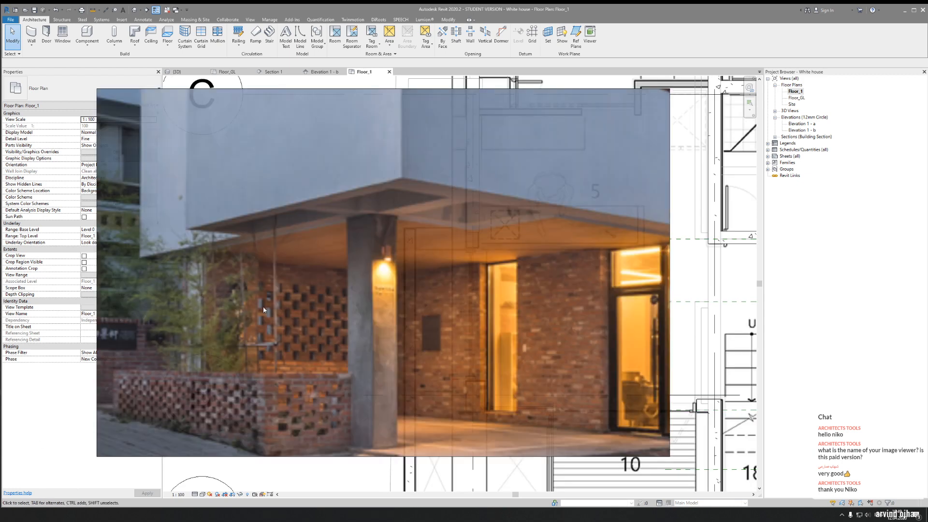
scroll(263, 254, down, 3)
scroll(264, 258, up, 3)
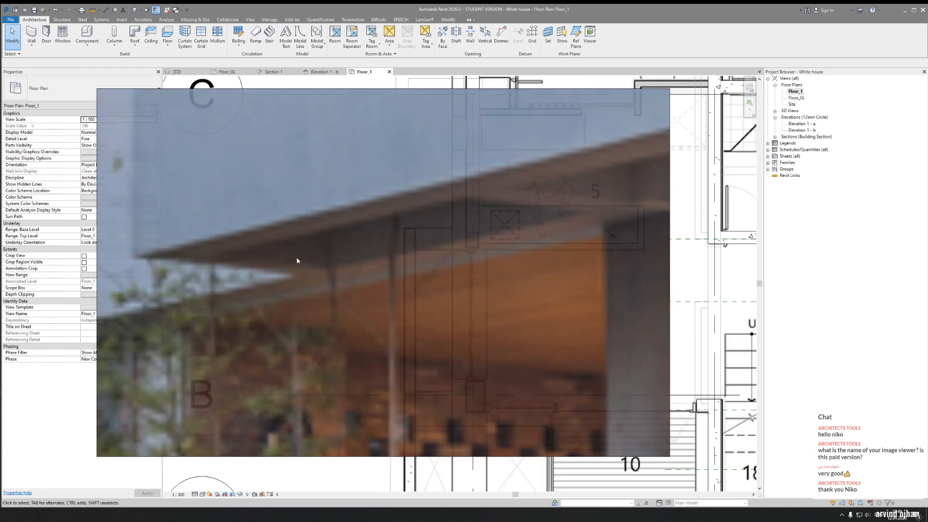
scroll(297, 261, down, 5)
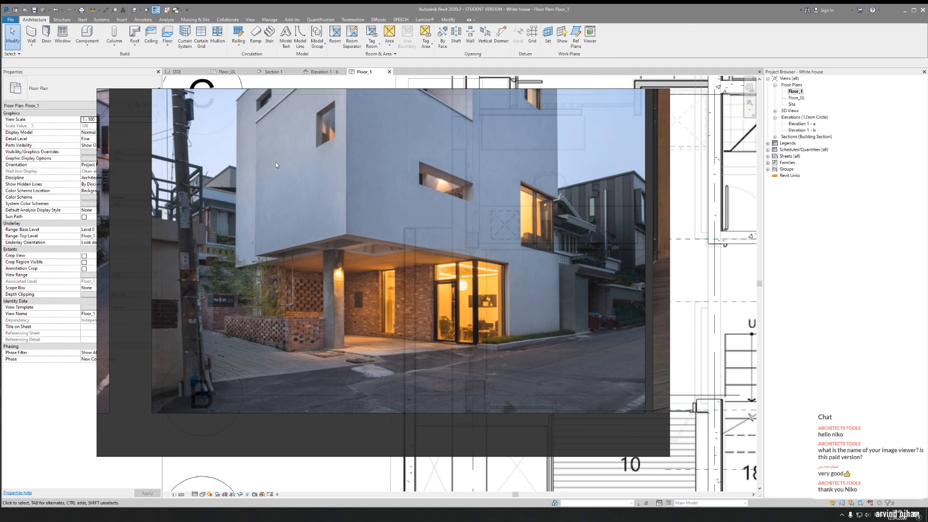
scroll(279, 263, up, 3)
scroll(283, 253, down, 4)
key(Escape)
Draw a short ST-EX-Concrete-150 wall eastward from the west wall's north end to the nearby vertical plan line, using location line Finish Face: Exterior
scroll(484, 252, up, 5)
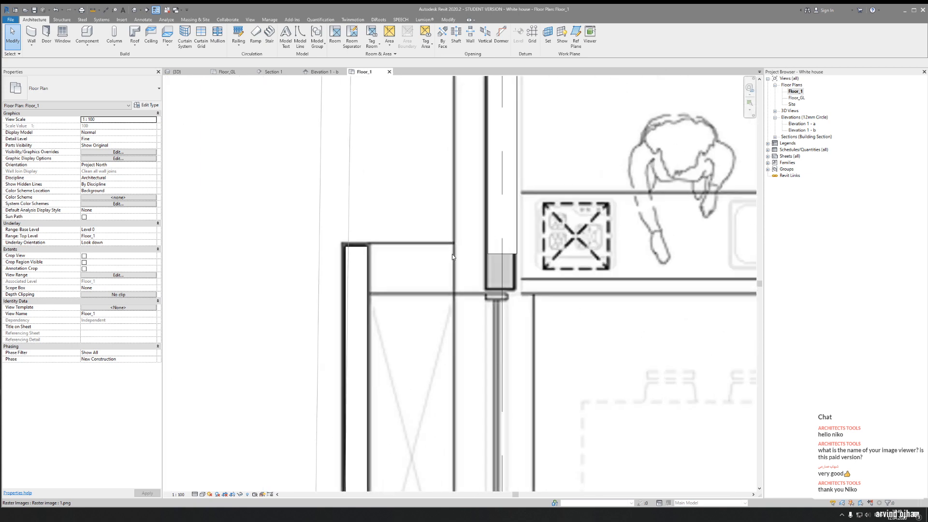
scroll(426, 292, up, 2)
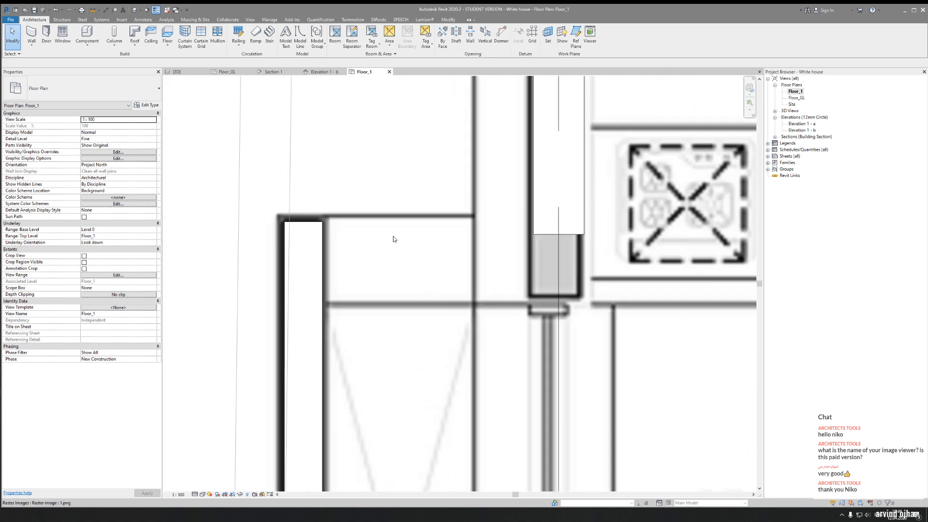
click(31, 34)
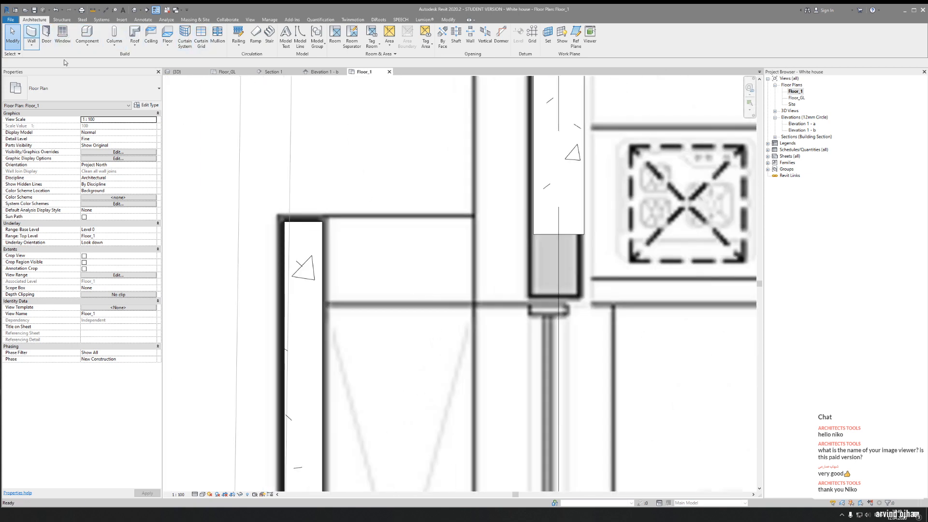
click(322, 222)
key(Escape)
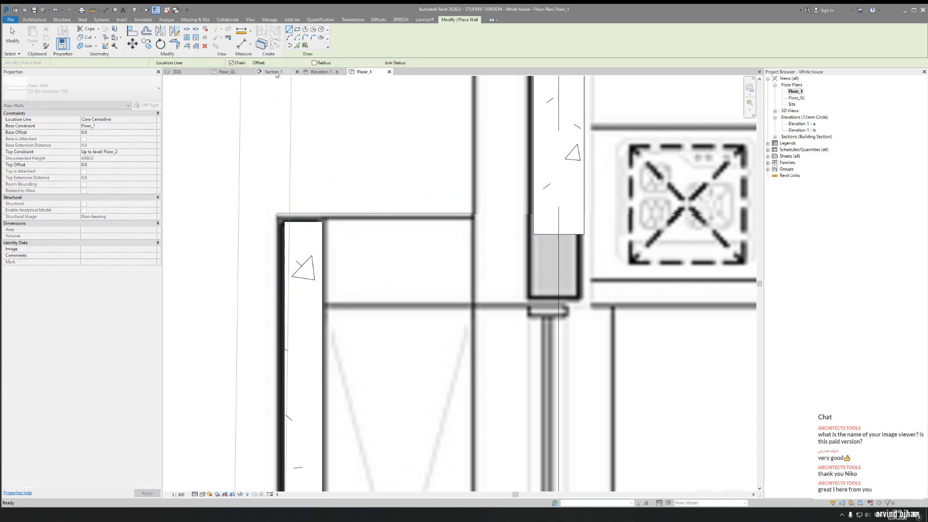
click(206, 62)
click(212, 81)
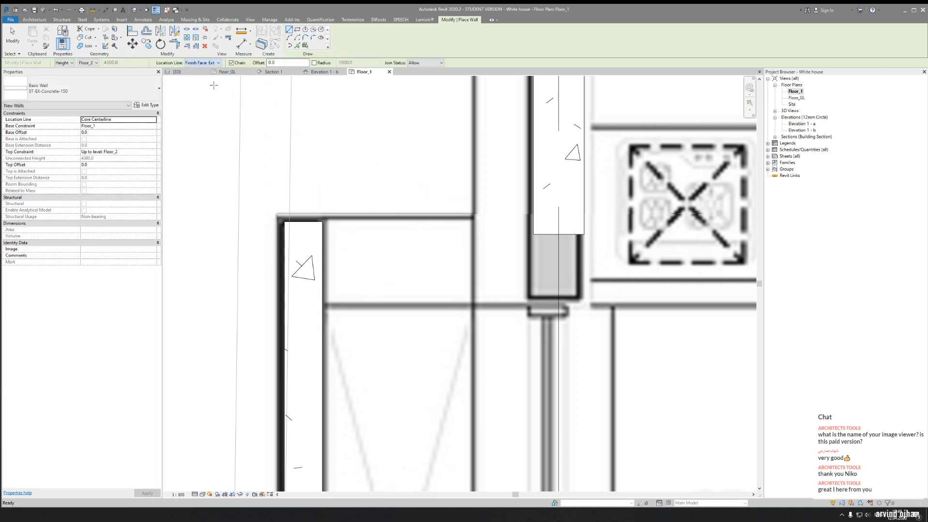
click(323, 223)
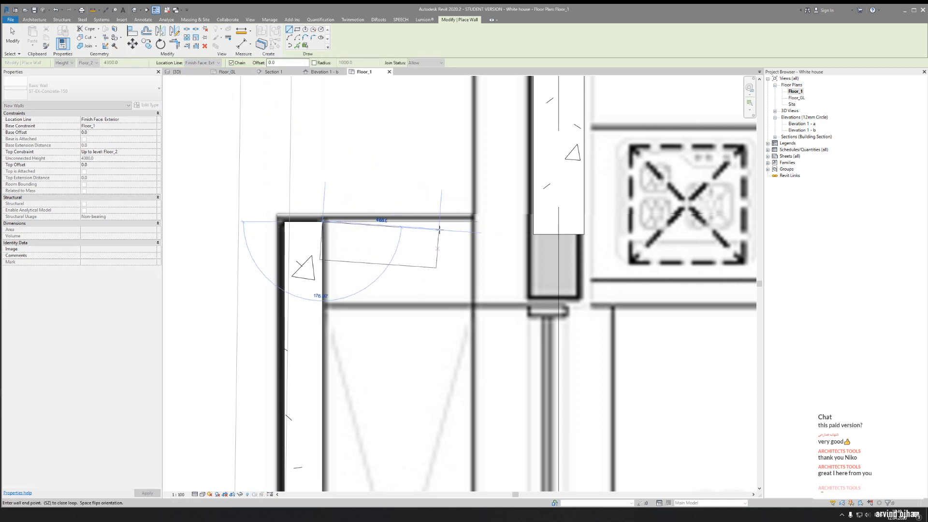
click(475, 222)
key(Escape)
key(Escape)
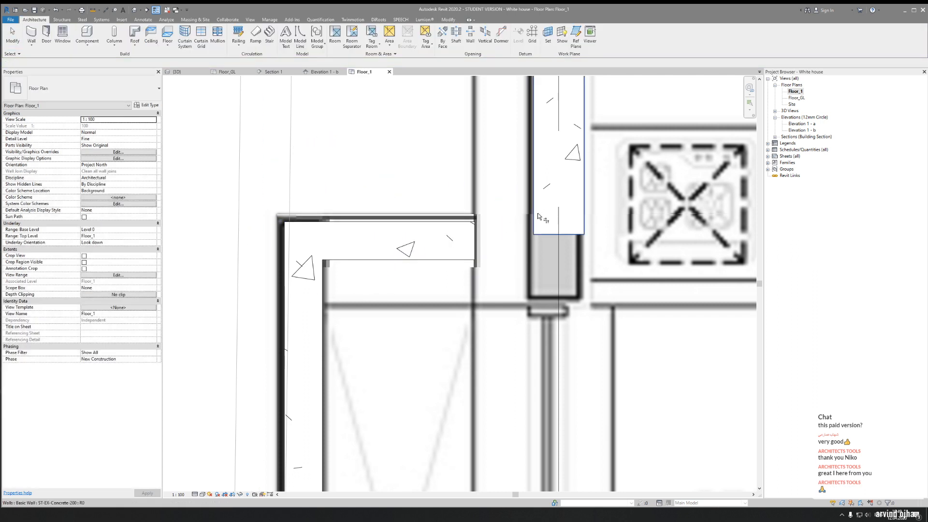
Stretch the south end of the concrete wall on grid 1 to the end of its grey section above the window
click(561, 234)
drag(558, 234, 555, 268)
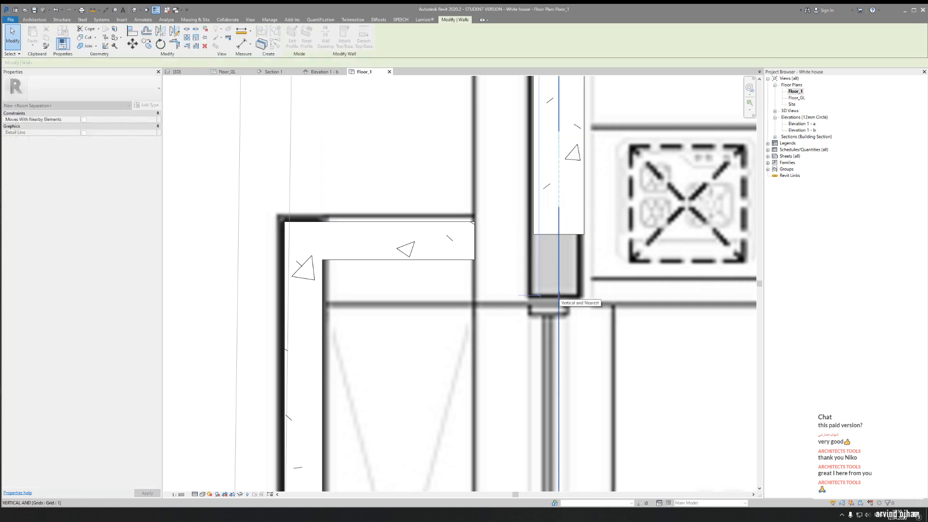
Open the wall type choices for the short wall returning east from the west wall's north end
click(411, 256)
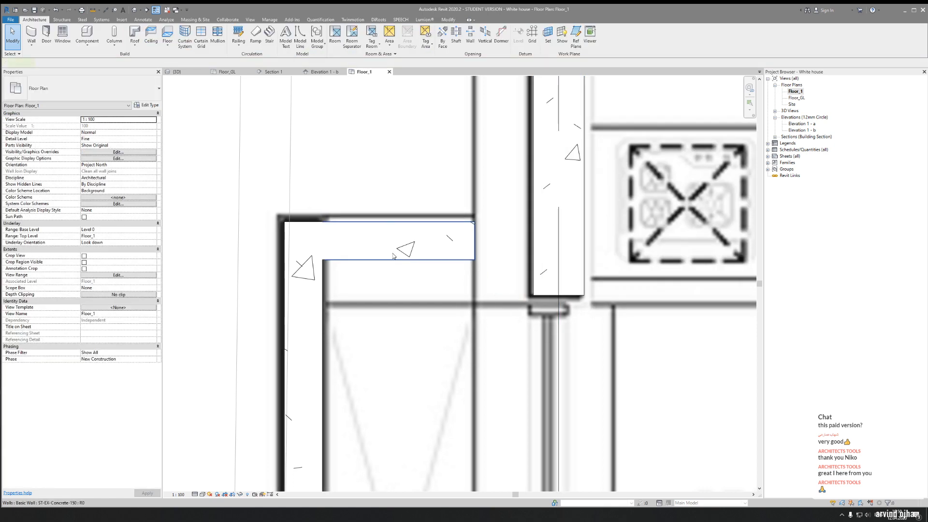
click(82, 88)
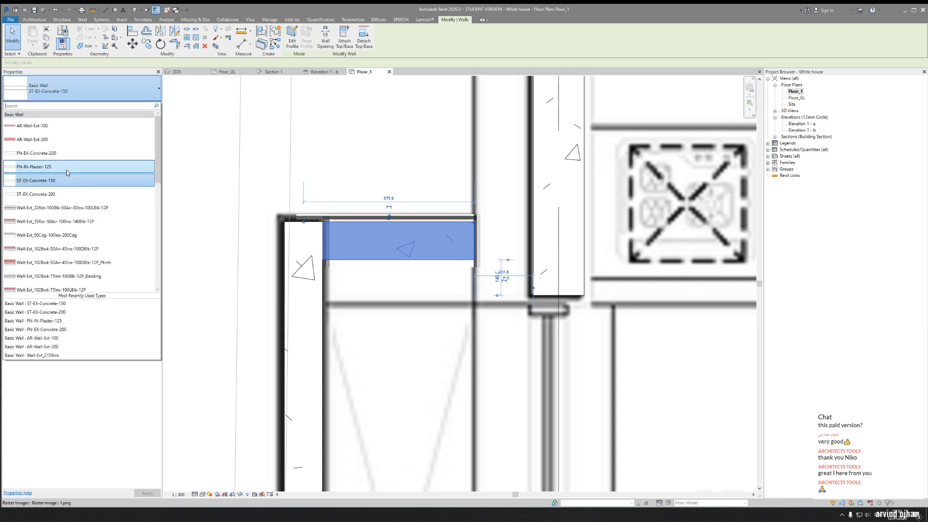
Change the short horizontal wall beside the kitchen to type ST-EX-Concrete-200 and extend its open end to the neighbouring vertical wall
click(58, 190)
key(Escape)
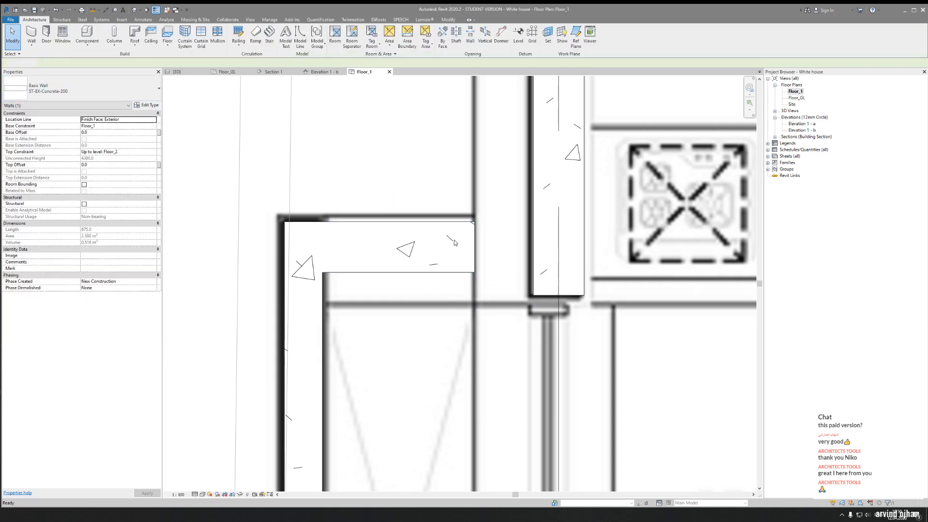
click(456, 236)
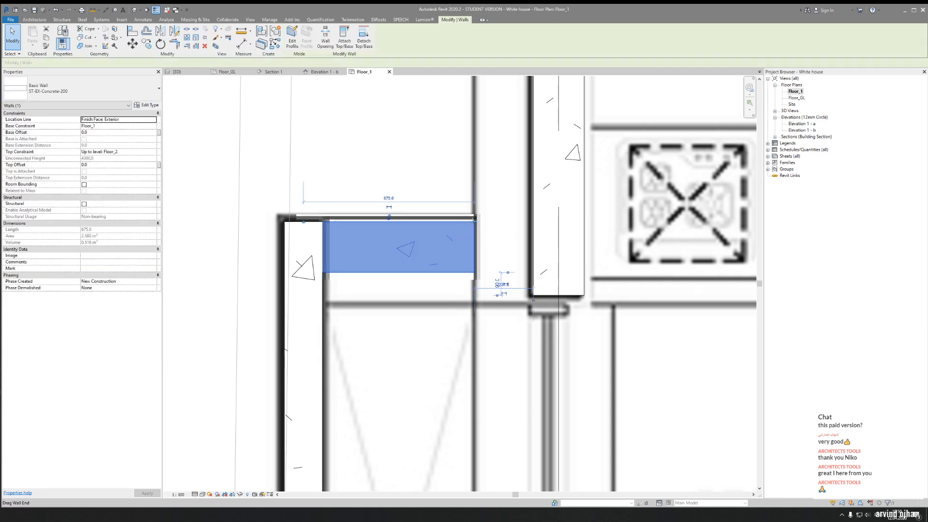
key(r)
key(s)
key(Escape)
key(Escape)
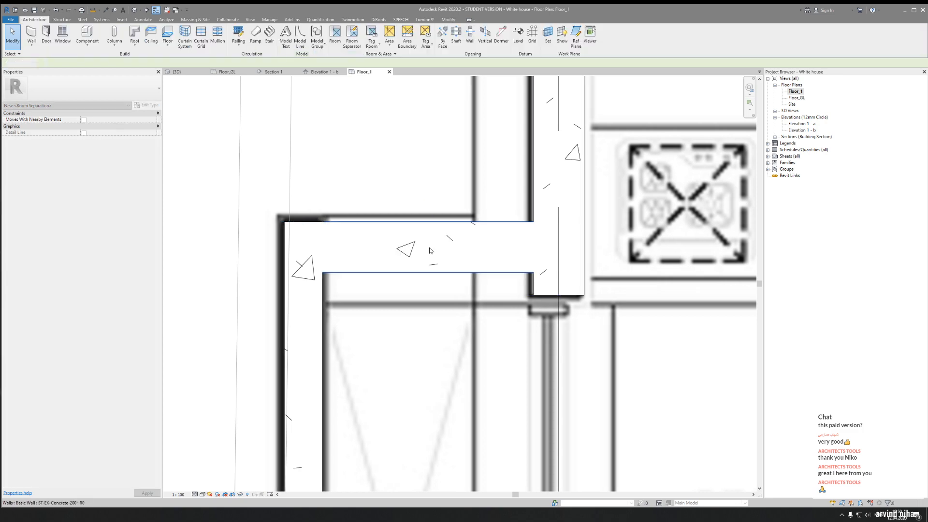
Examine the new wall junction, the vertical wall beside the kitchen and the column near grid B in the Floor_1 plan
scroll(474, 282, down, 5)
middle_drag(475, 281, 434, 245)
scroll(434, 245, up, 3)
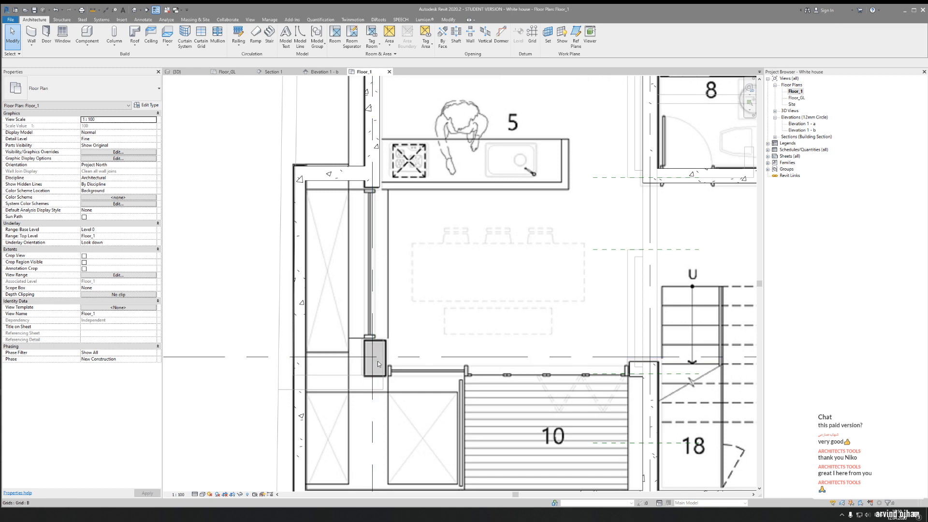
scroll(376, 209, up, 3)
scroll(372, 148, up, 1)
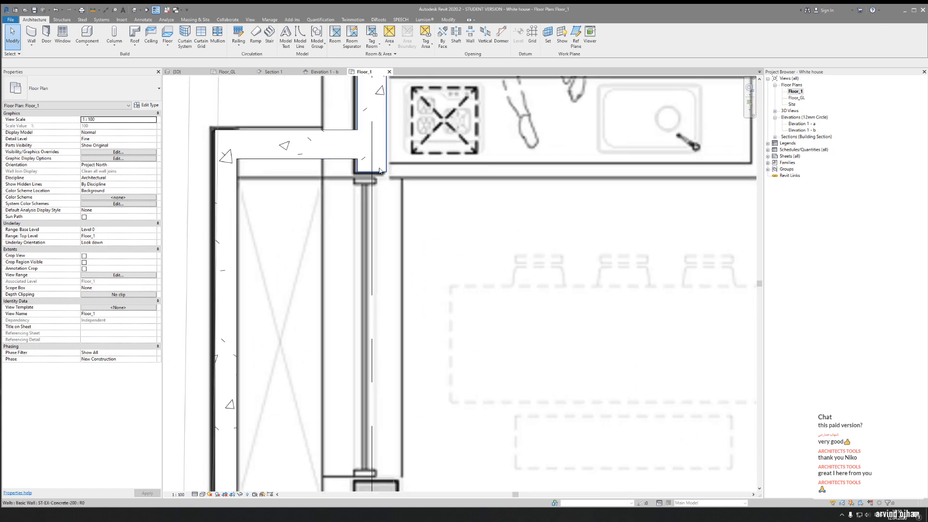
click(382, 168)
scroll(417, 270, down, 5)
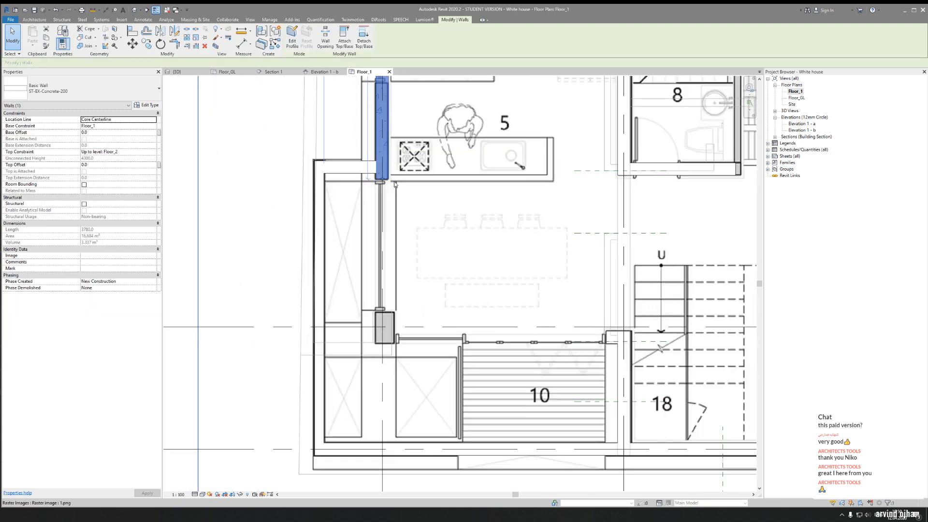
mouse_move(416, 270)
middle_down()
mouse_move(410, 226)
mouse_move(408, 262)
middle_up()
key(Escape)
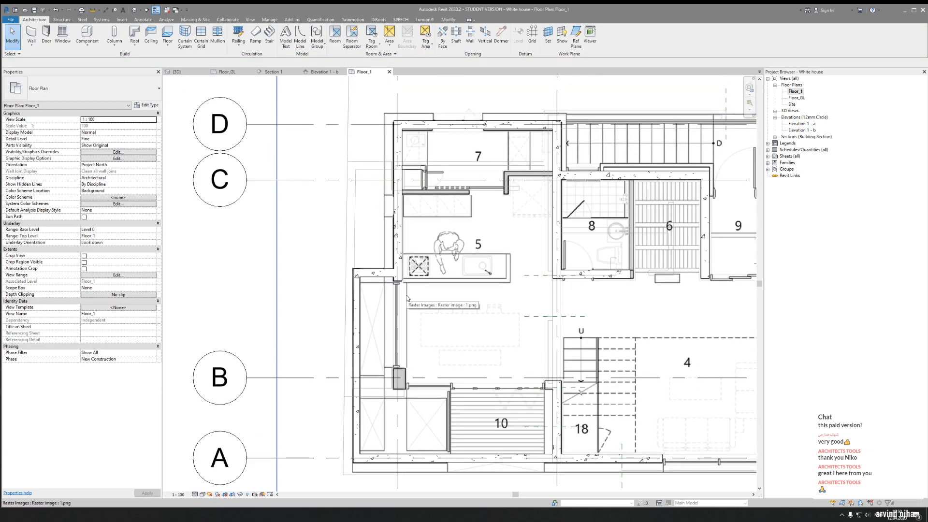
Inspect the overhanging upper-floor walls from above, below and the side in the 3D view, and return to the Floor_1 plan
click(187, 71)
scroll(394, 248, down, 4)
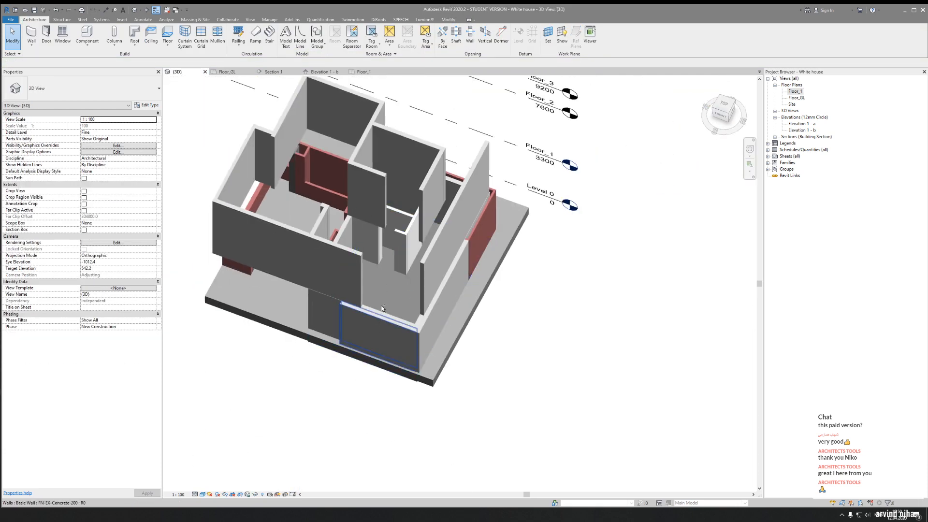
shift+middle_drag(393, 247, 460, 178)
scroll(401, 212, up, 2)
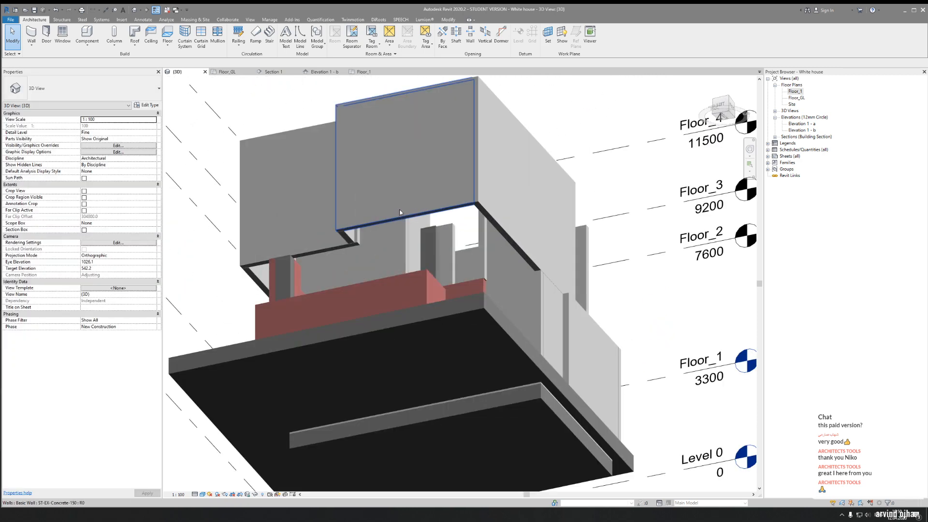
shift+middle_drag(401, 213, 475, 411)
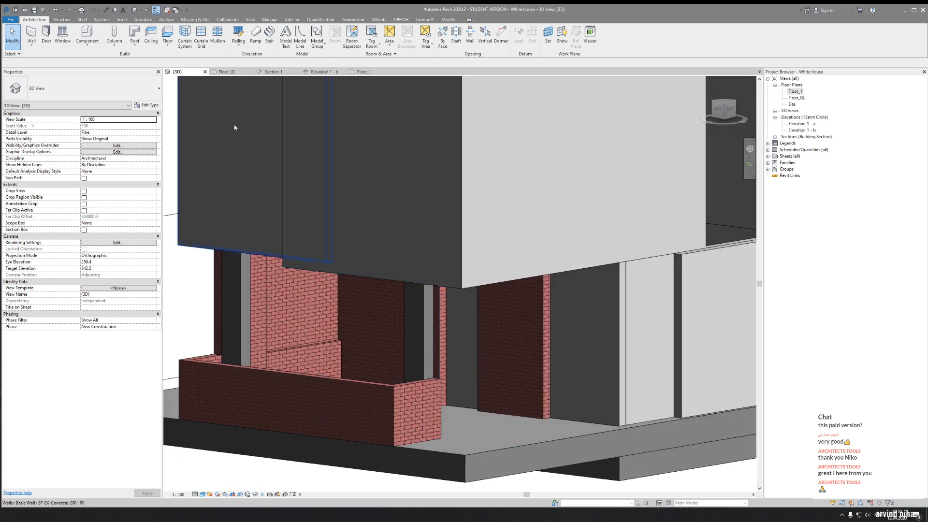
click(228, 72)
click(364, 72)
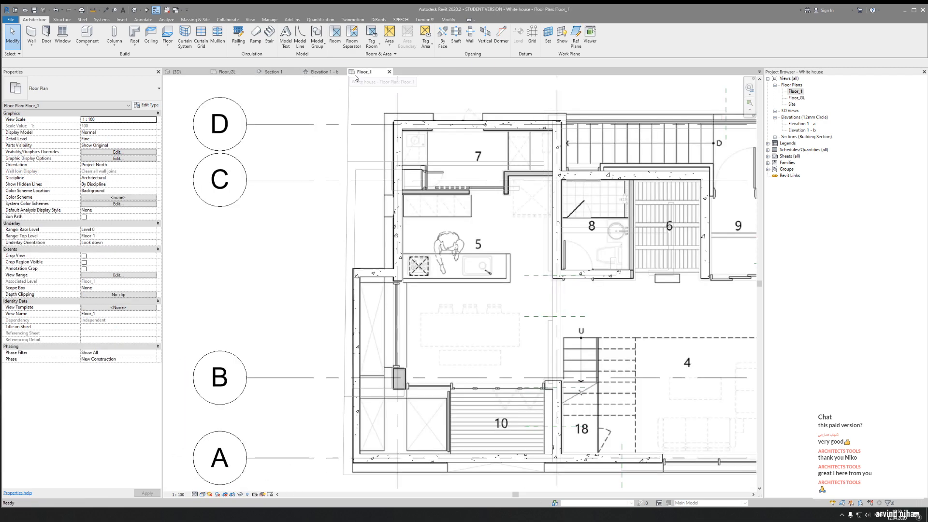
Check which structural beam types are loaded in the project, and leave the Beam command without placing one
scroll(466, 233, up, 4)
middle_drag(410, 256, 395, 229)
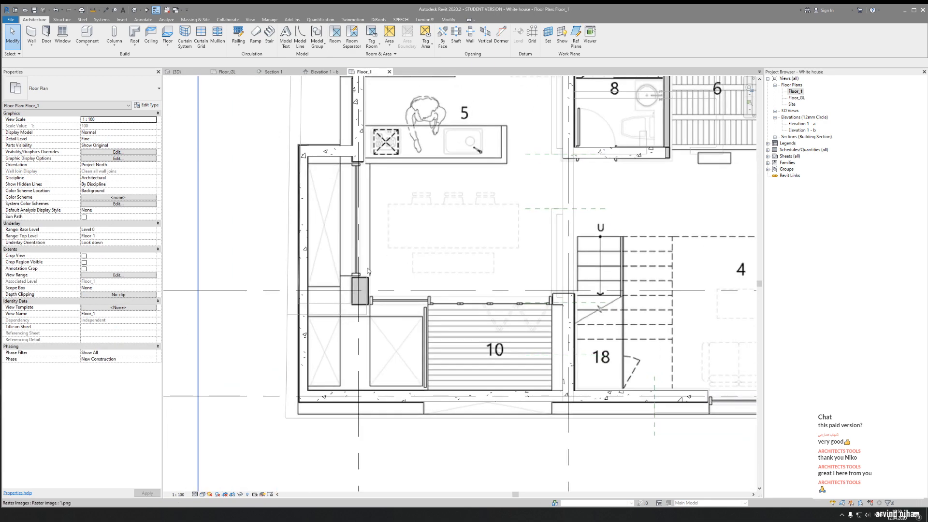
scroll(360, 266, up, 2)
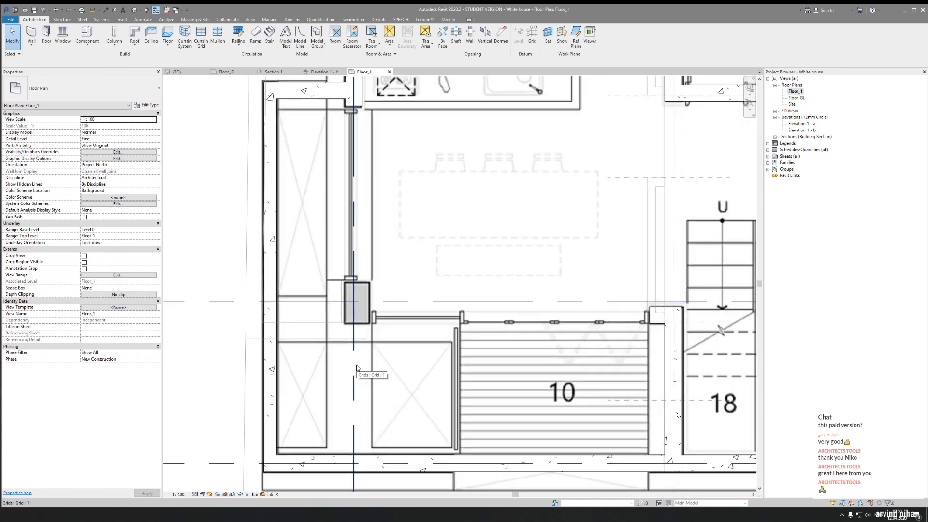
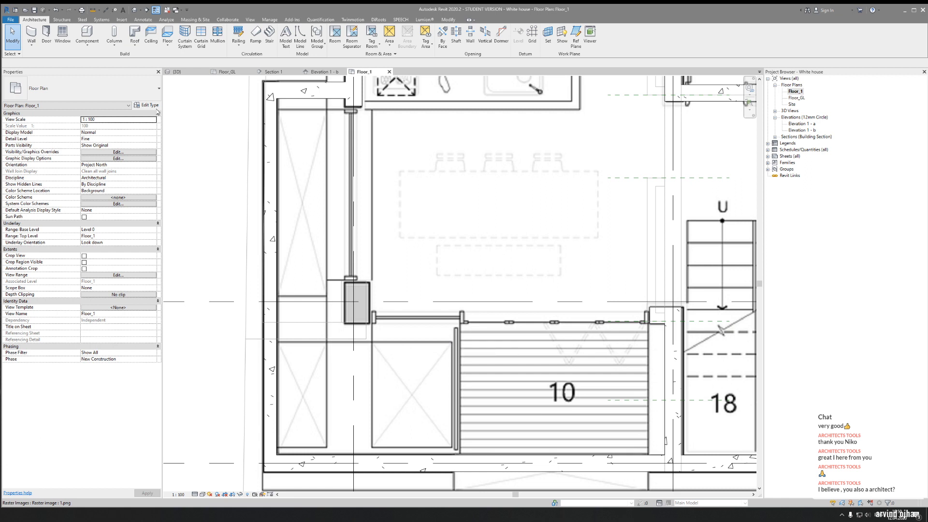
click(62, 19)
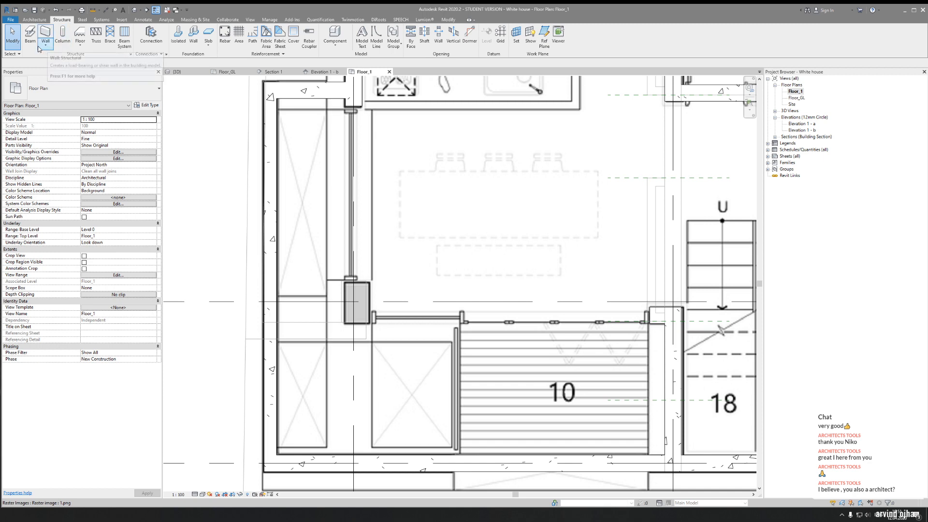
click(30, 35)
click(89, 93)
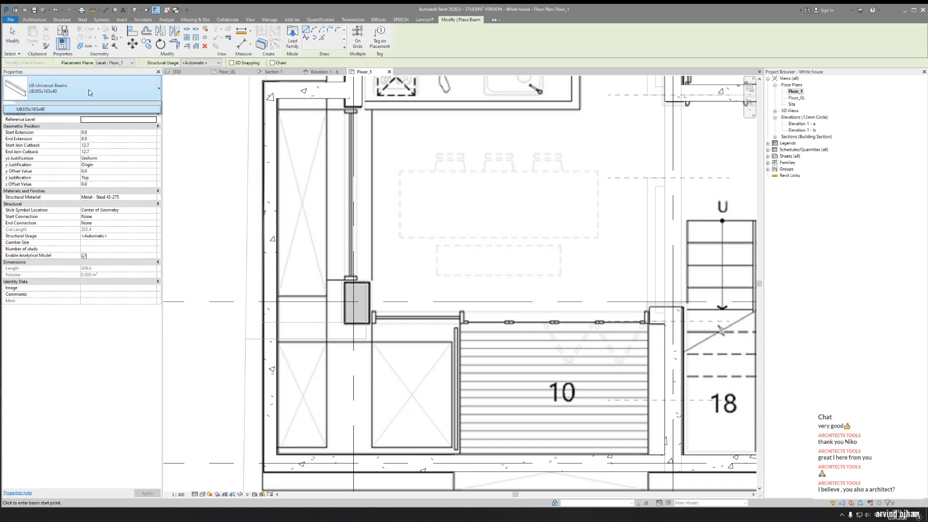
click(93, 92)
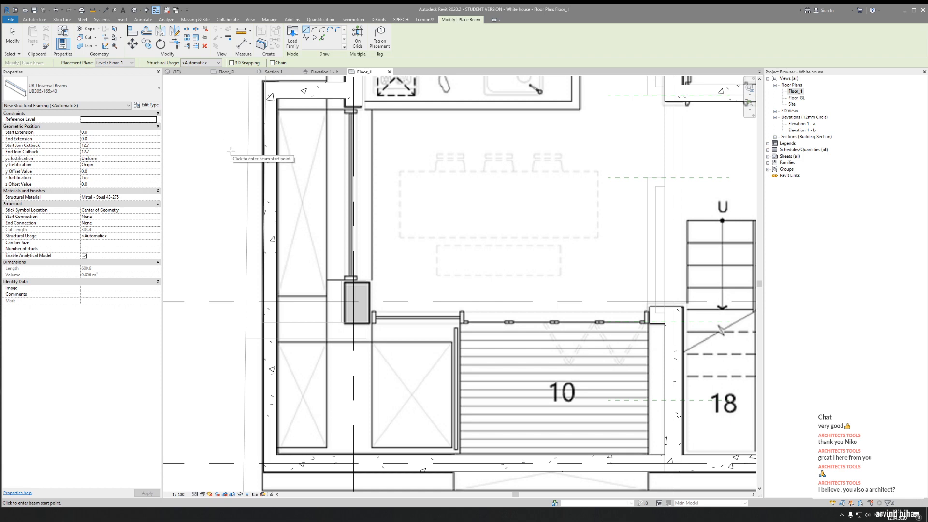
key(Escape)
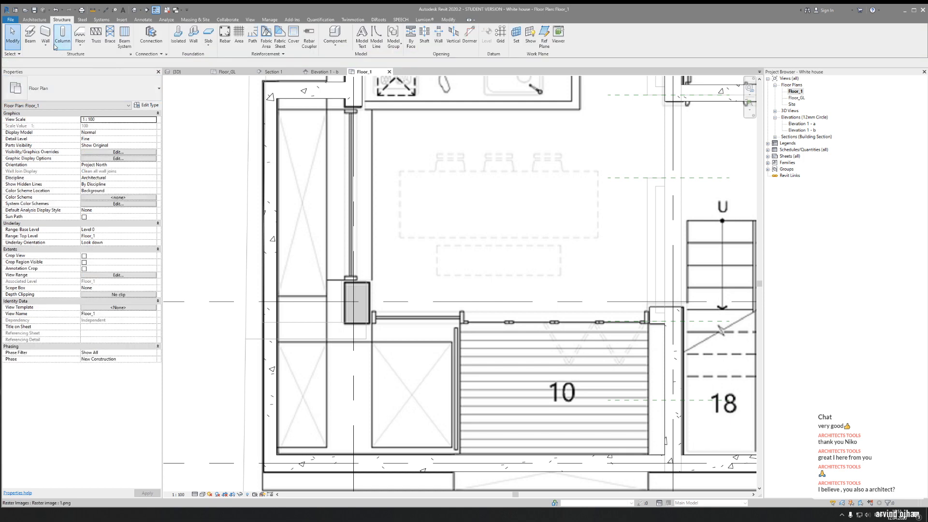
click(33, 20)
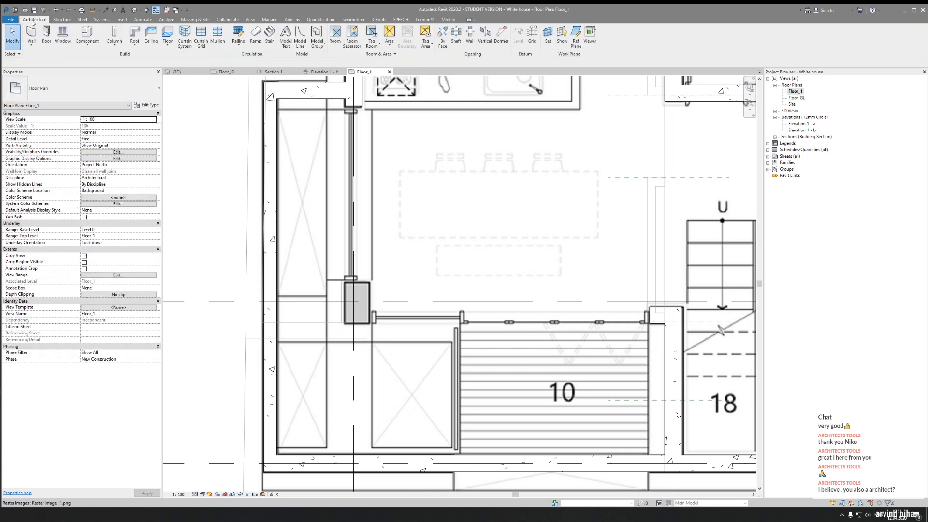
click(113, 48)
click(114, 46)
click(62, 19)
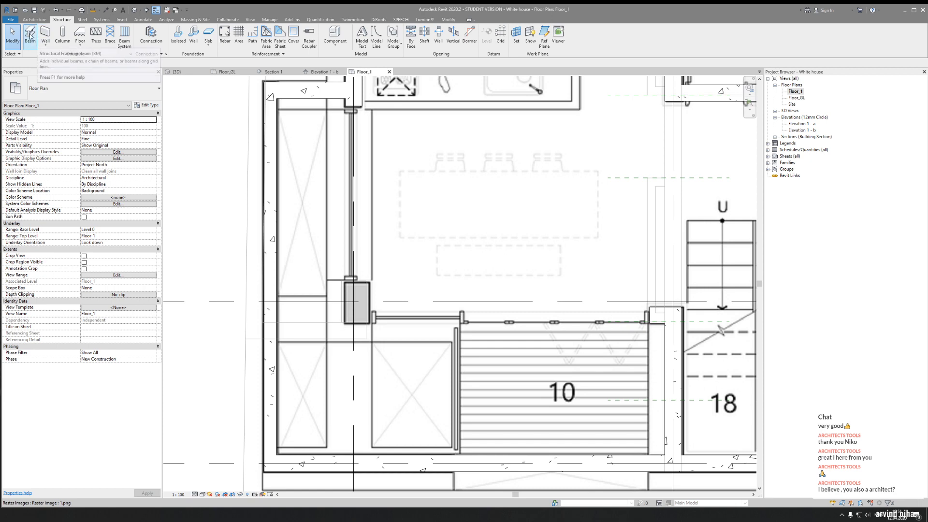
Browse the English metric family templates for a structural beam template, and cancel without creating a family
click(11, 19)
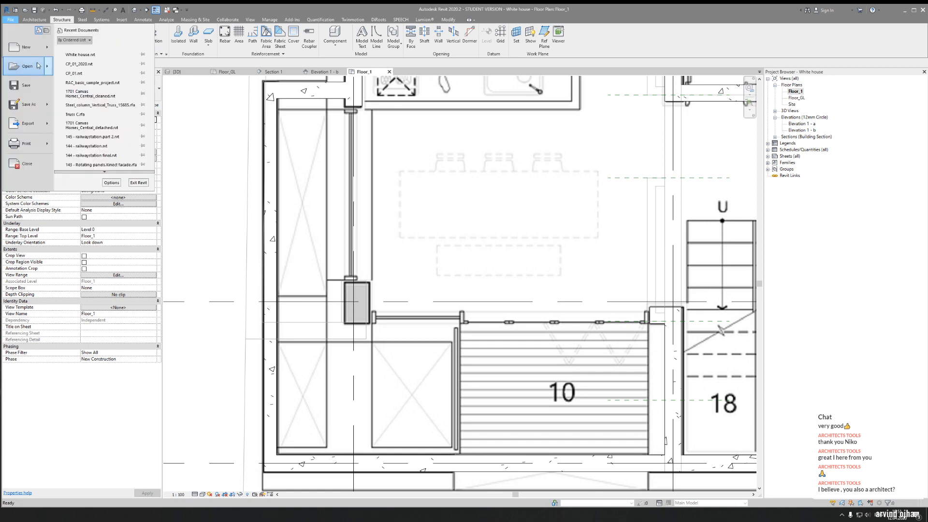
mouse_move(48, 50)
click(83, 68)
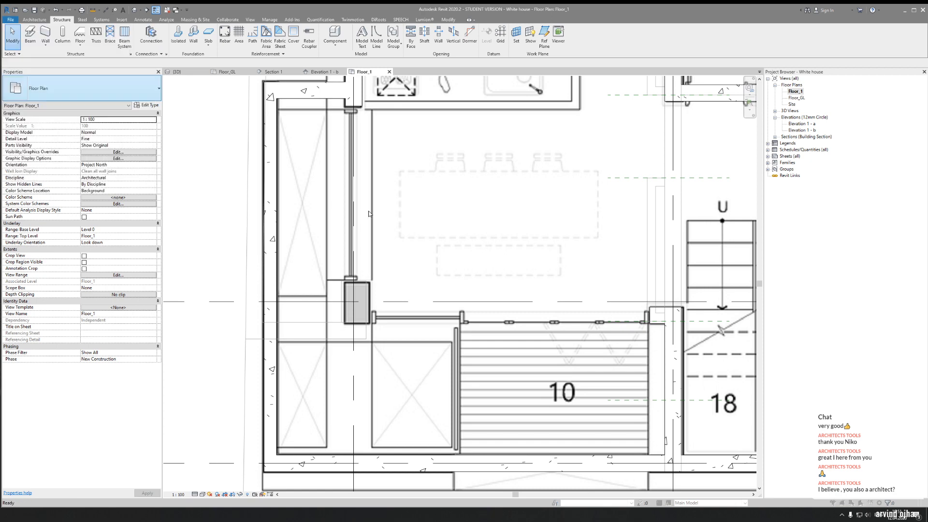
scroll(473, 200, down, 1)
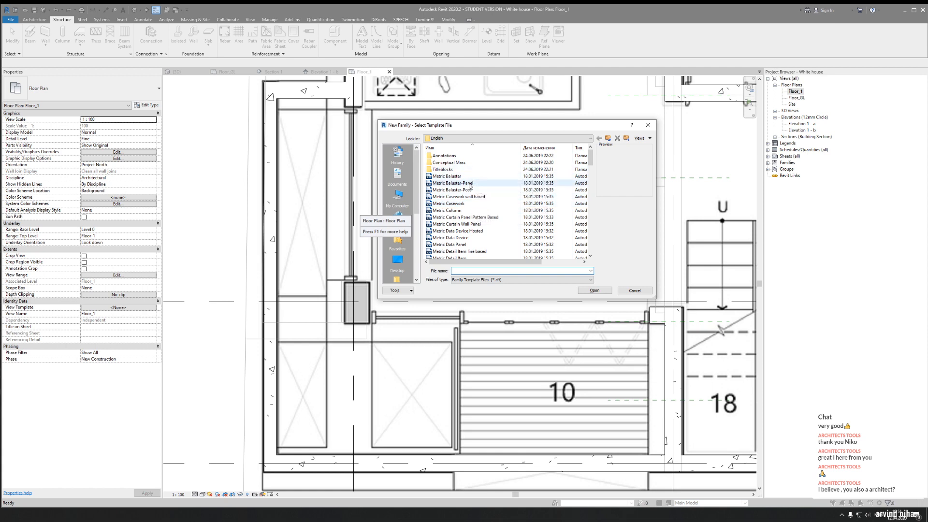
scroll(468, 192, down, 15)
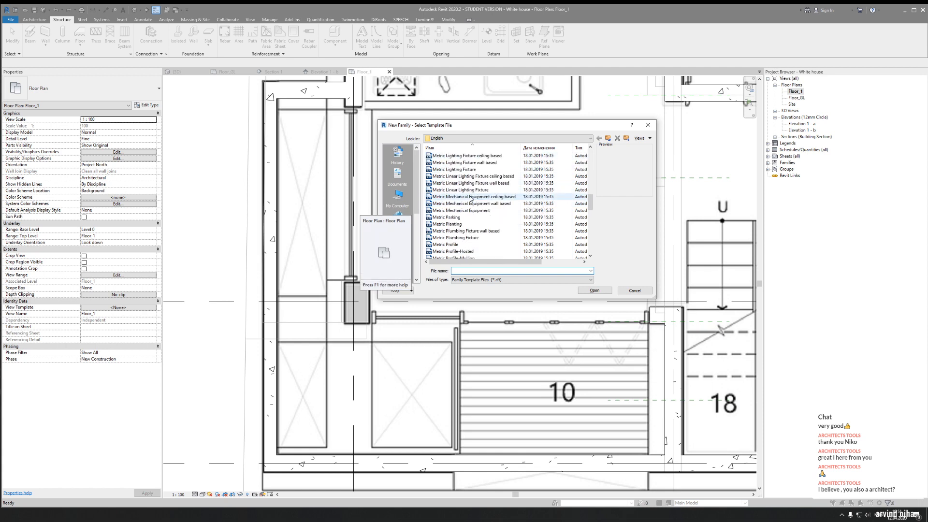
scroll(479, 195, up, 3)
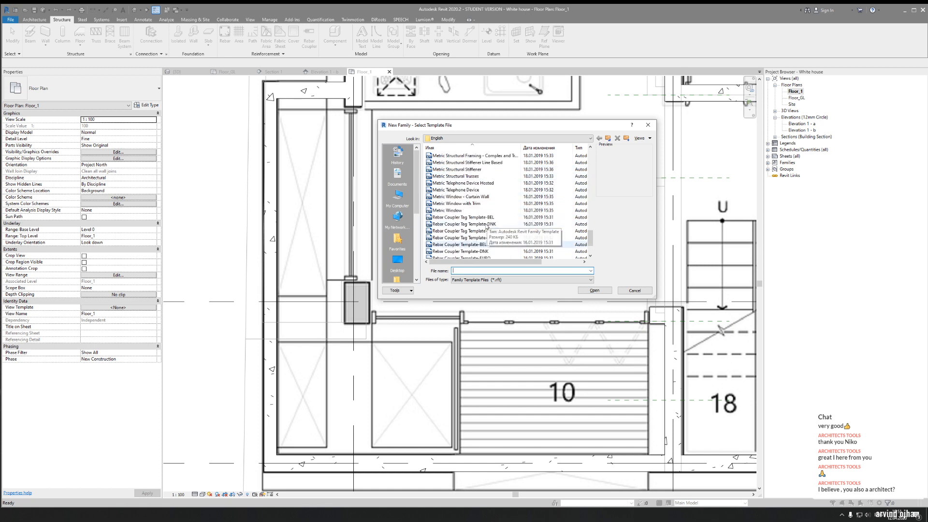
scroll(486, 227, up, 3)
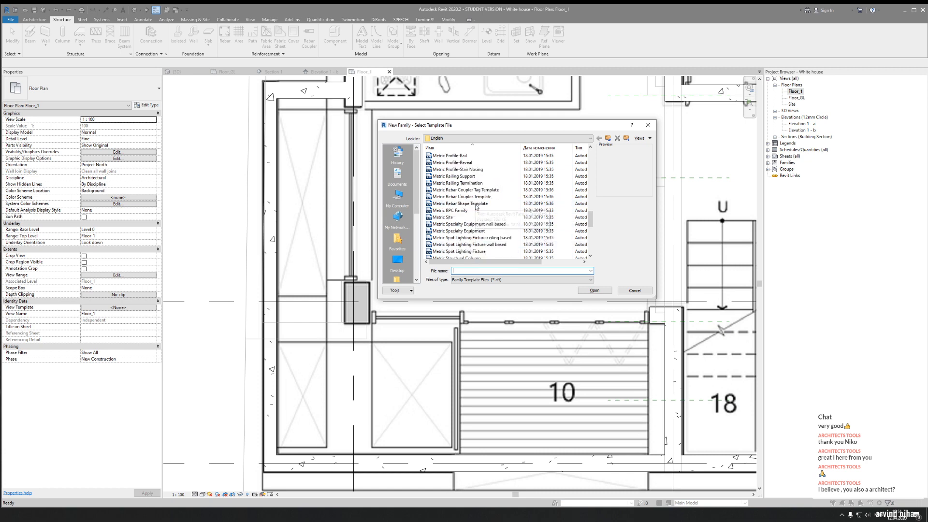
scroll(476, 206, up, 7)
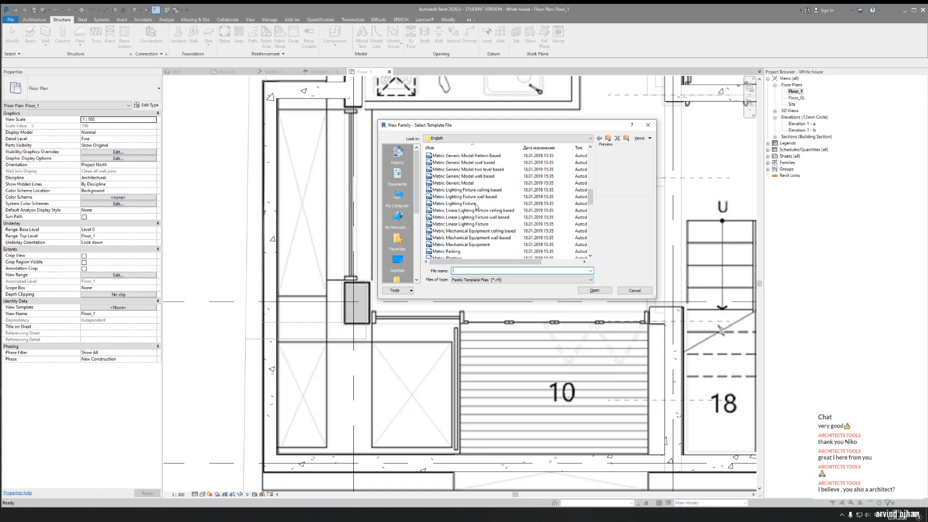
scroll(476, 206, up, 3)
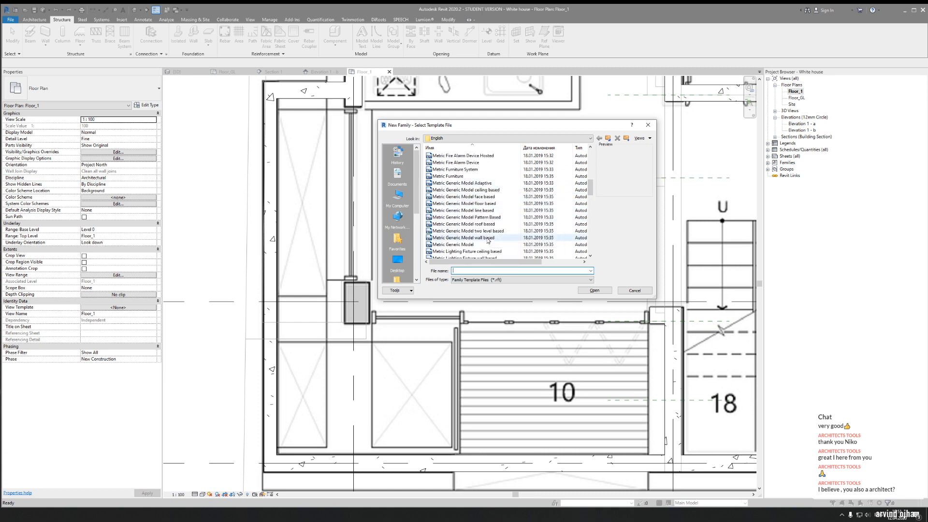
scroll(488, 240, up, 5)
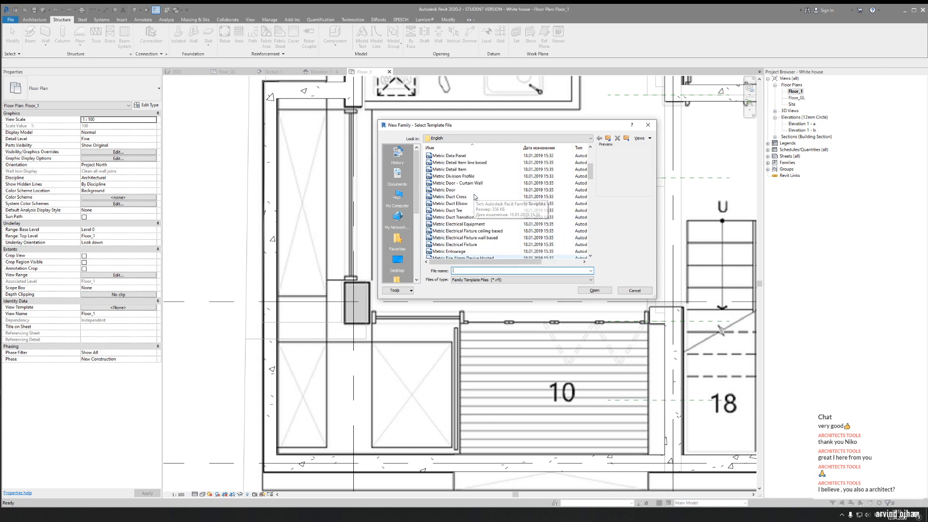
scroll(475, 197, up, 5)
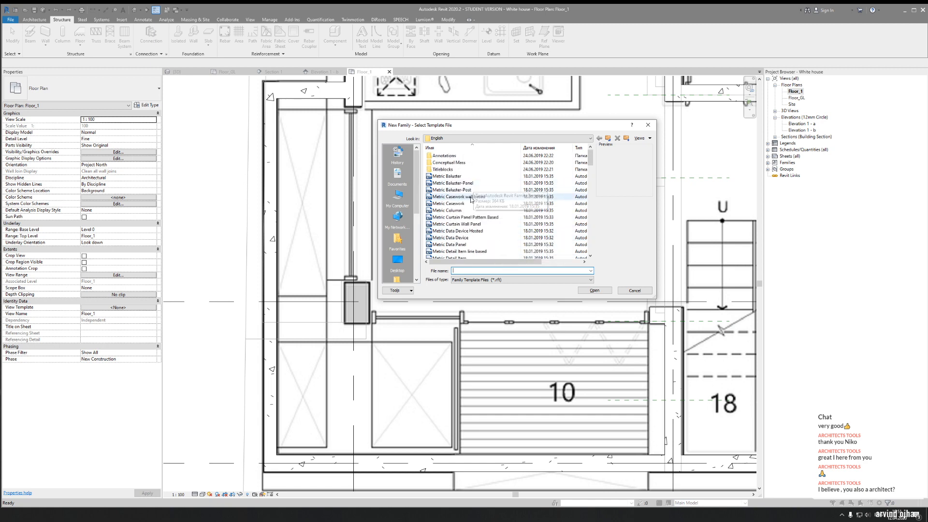
scroll(467, 192, down, 15)
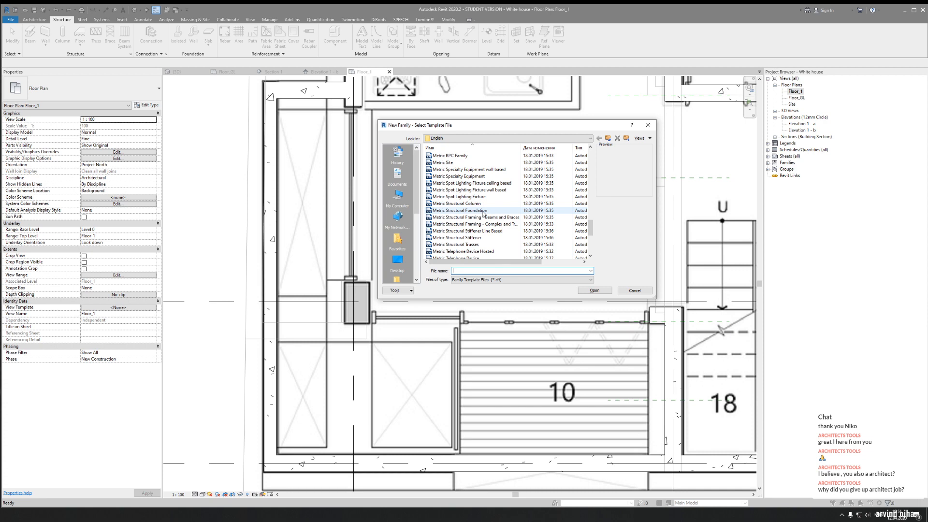
scroll(484, 214, down, 3)
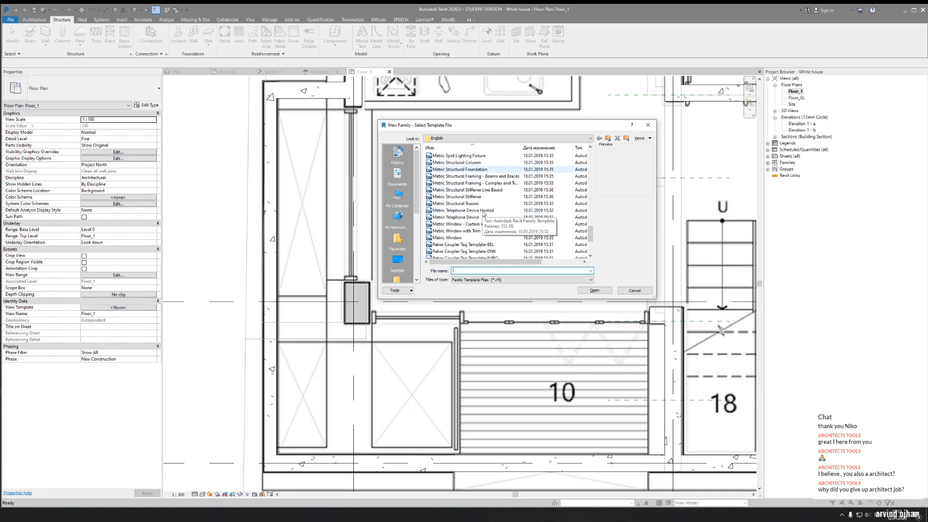
scroll(483, 214, up, 2)
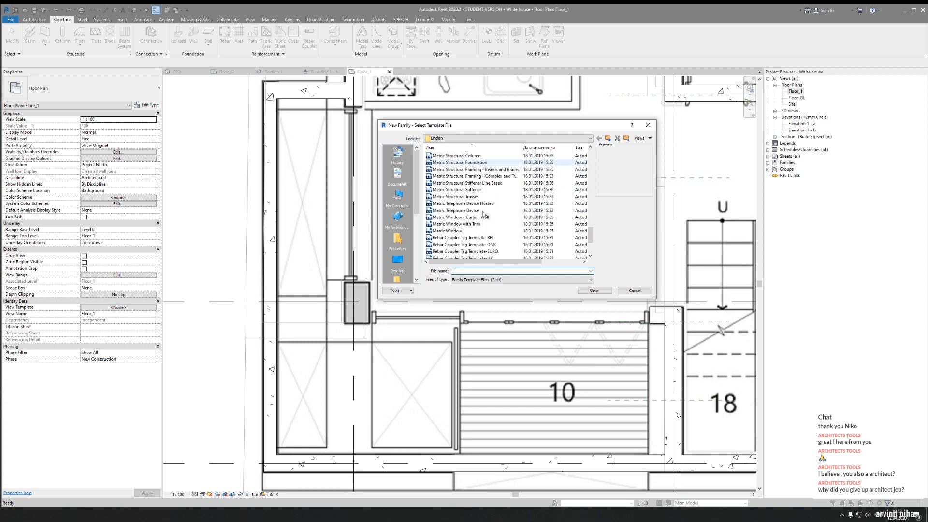
click(630, 290)
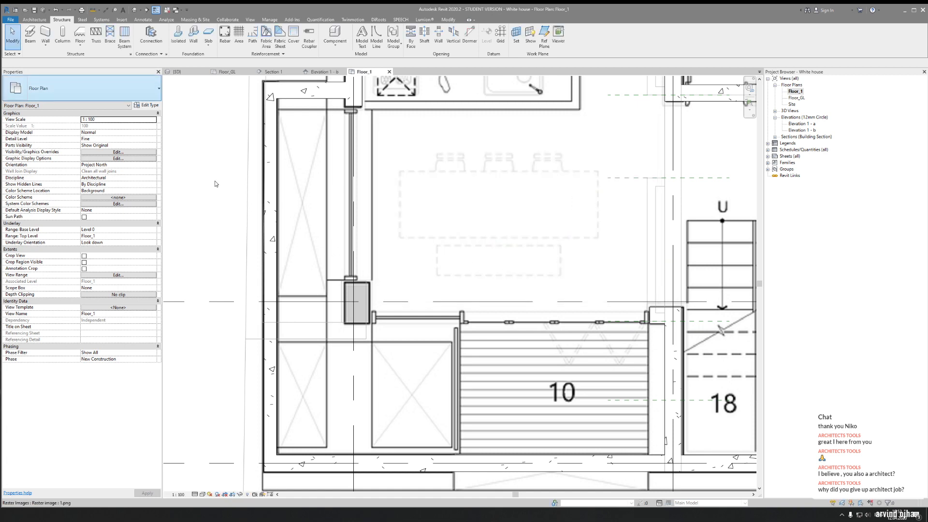
Place a vertical UB305x165x40 beam about 1720 mm long outside the left exterior wall in the Floor_1 plan
click(30, 35)
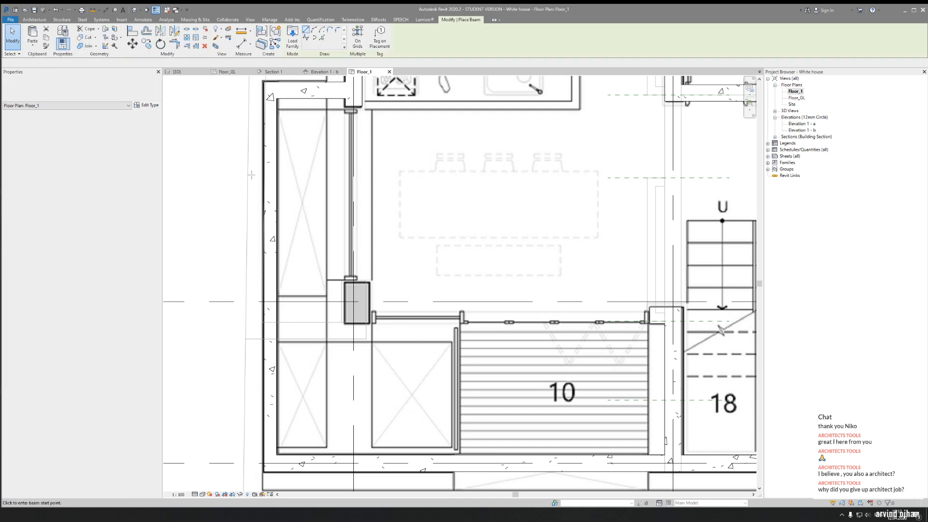
click(217, 380)
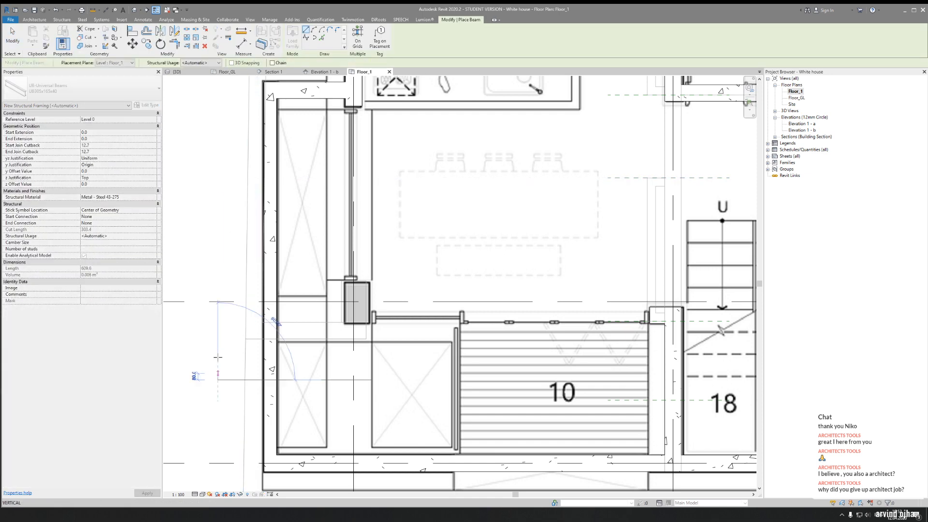
click(219, 238)
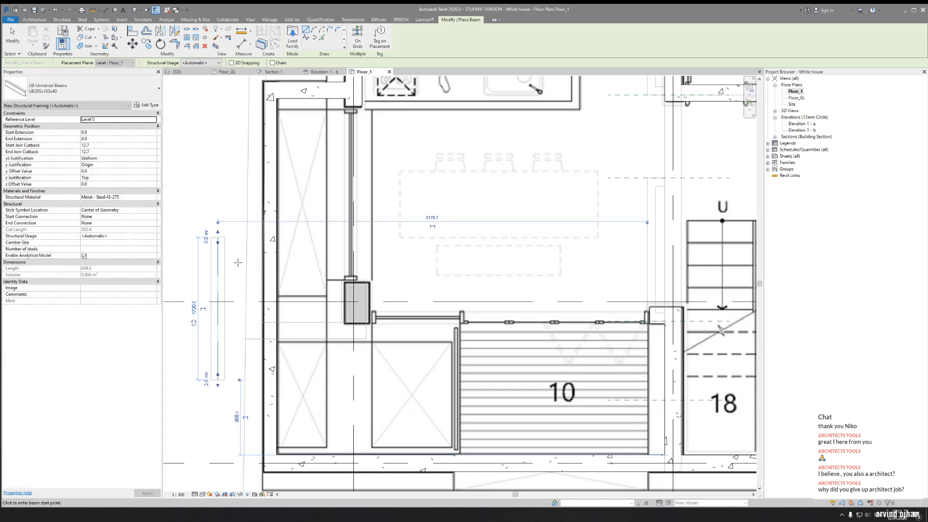
key(Escape)
key(Escape)
click(232, 234)
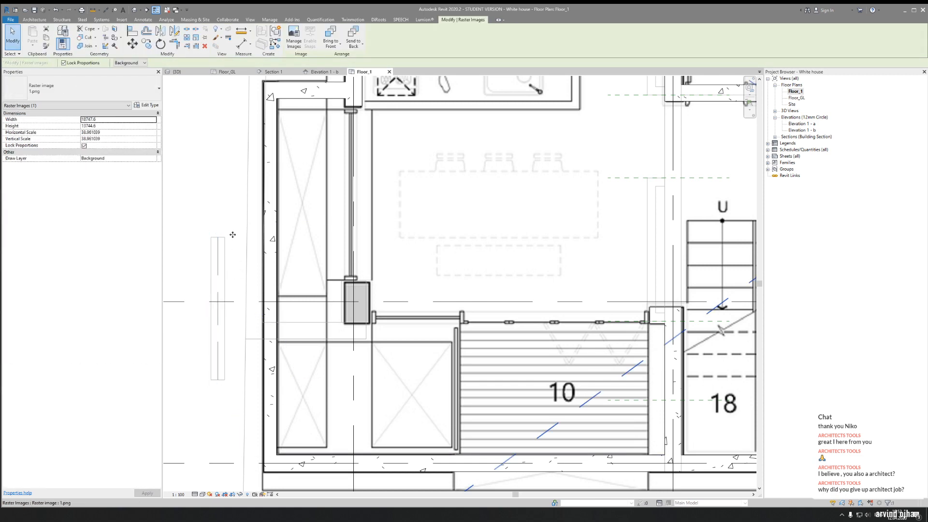
key(Escape)
Select the new steel beam below the overhanging upper floor in the 3D view and open its family for editing
click(176, 72)
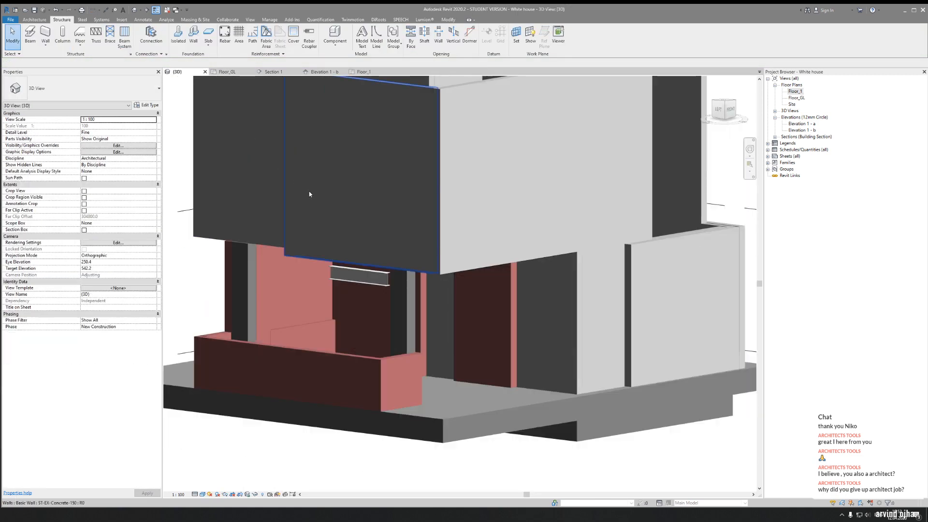
scroll(310, 194, down, 3)
shift+middle_drag(341, 211, 309, 228)
scroll(309, 228, up, 3)
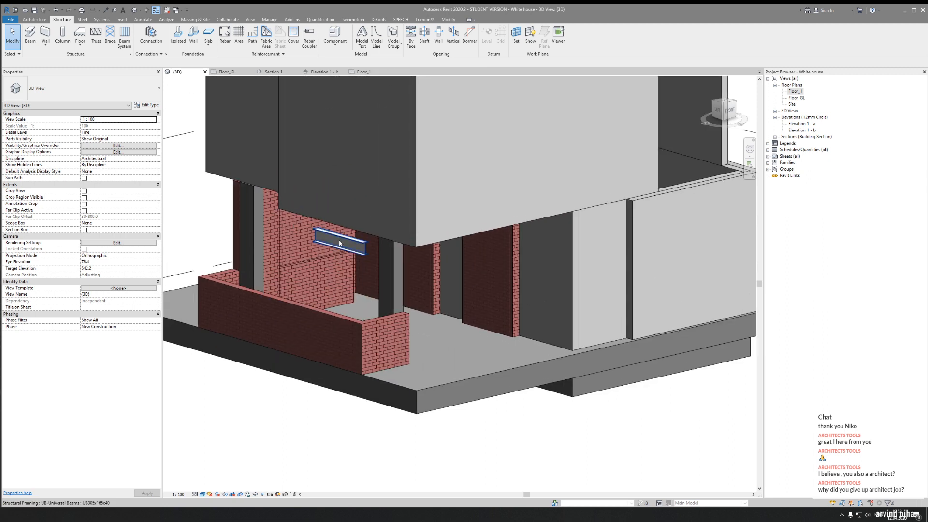
click(340, 243)
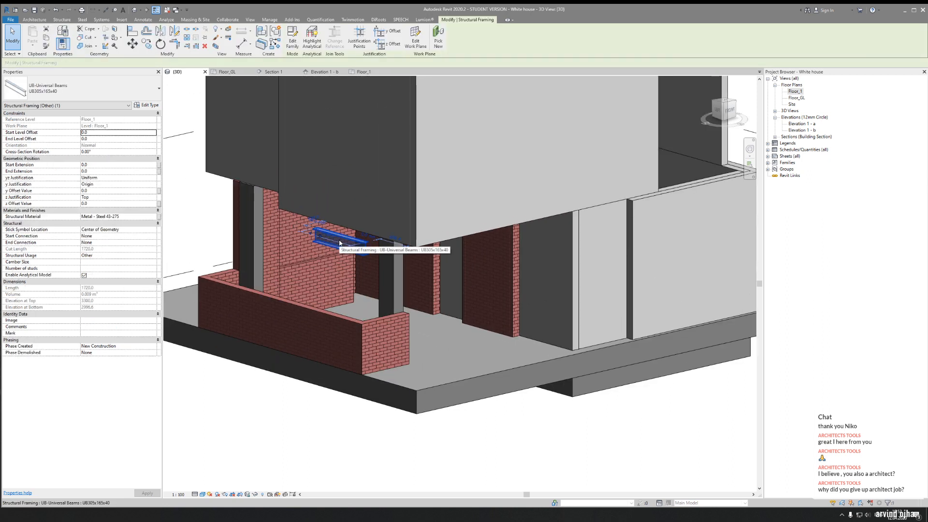
click(291, 39)
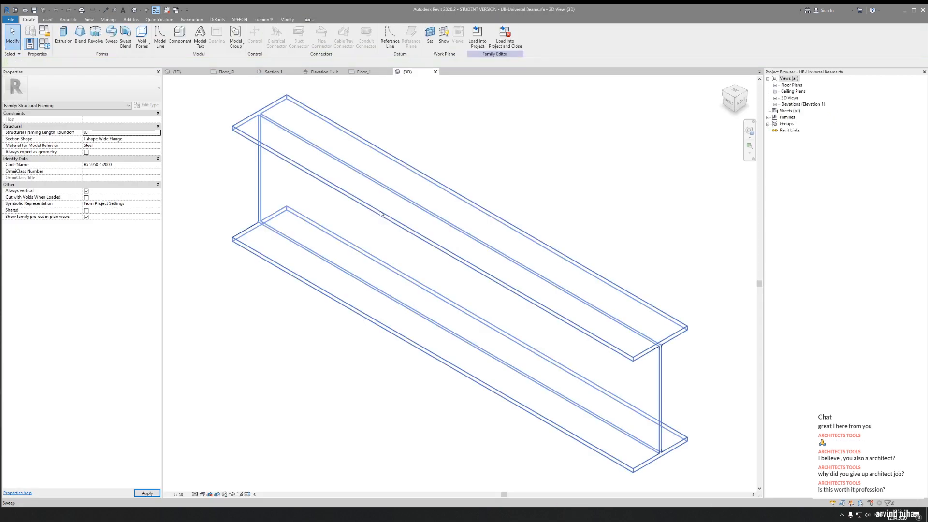
Examine the universal beam family's geometry in its 3D, Back and Front views
scroll(380, 213, down, 5)
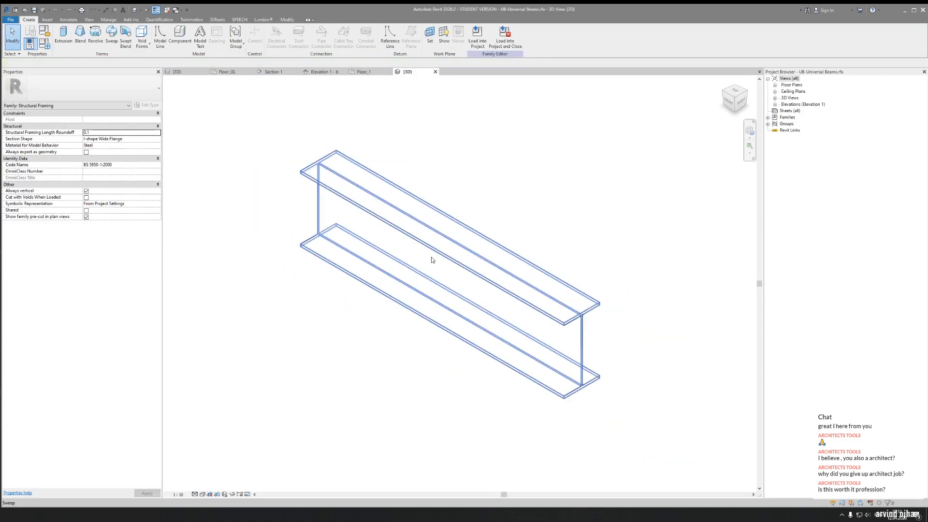
click(474, 241)
click(775, 85)
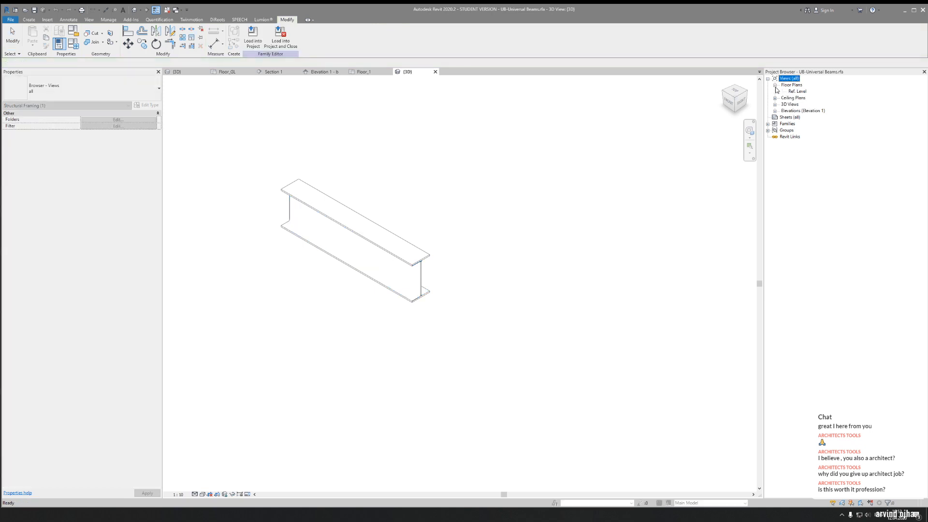
click(787, 91)
click(775, 112)
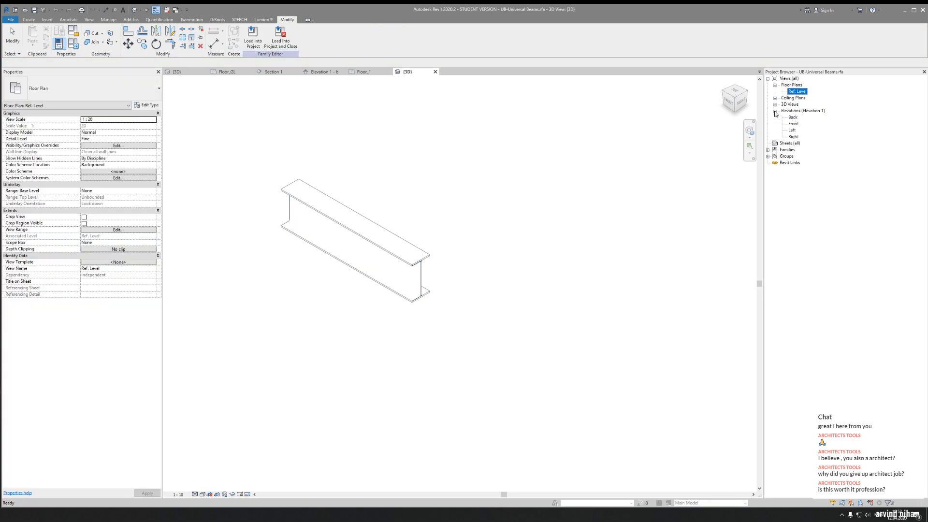
click(775, 111)
click(775, 111)
double_click(793, 118)
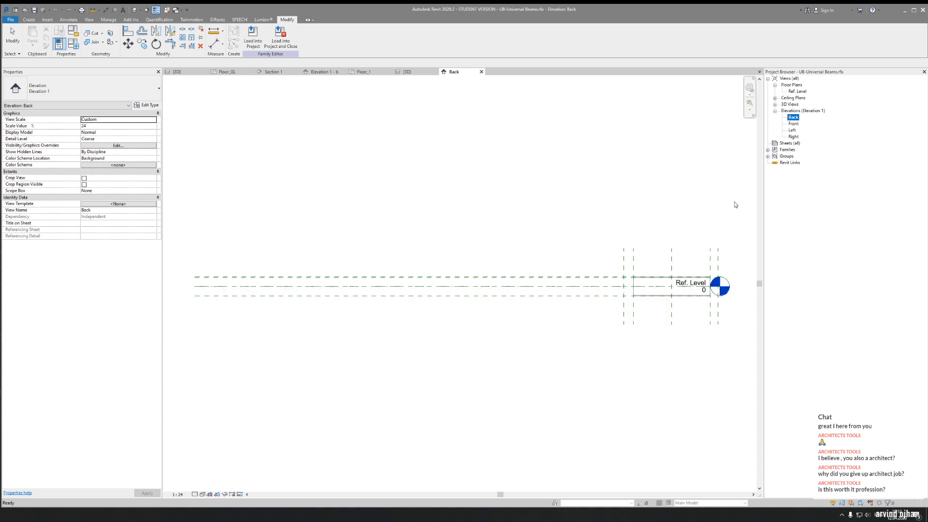
double_click(792, 125)
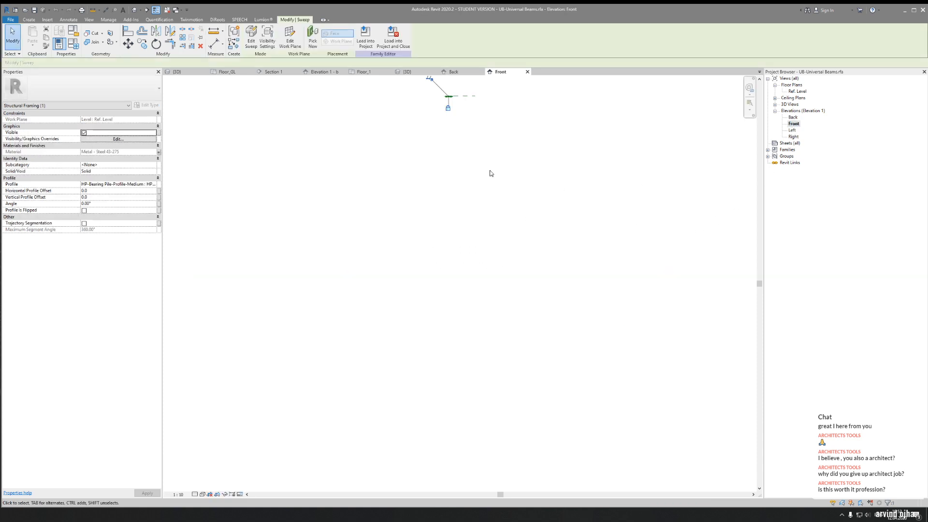
middle_drag(491, 173, 486, 289)
scroll(432, 213, up, 6)
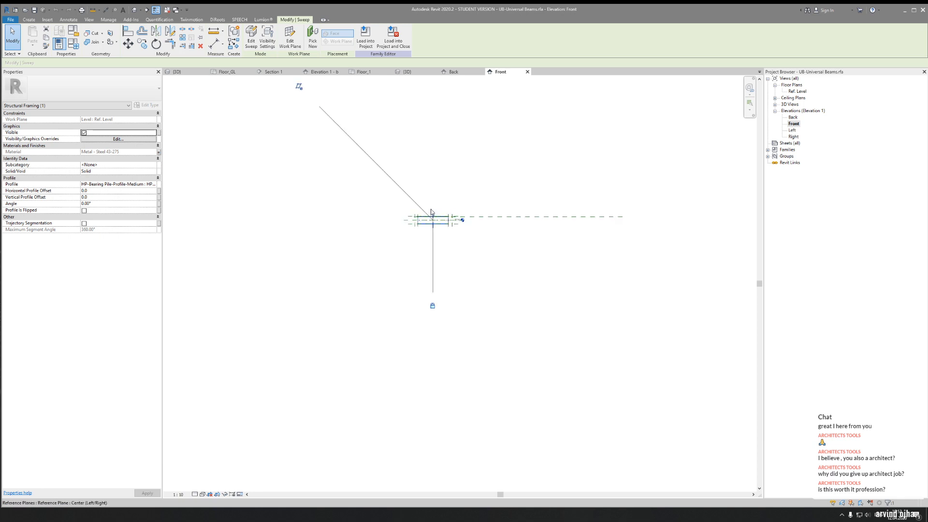
scroll(432, 213, up, 3)
key(Escape)
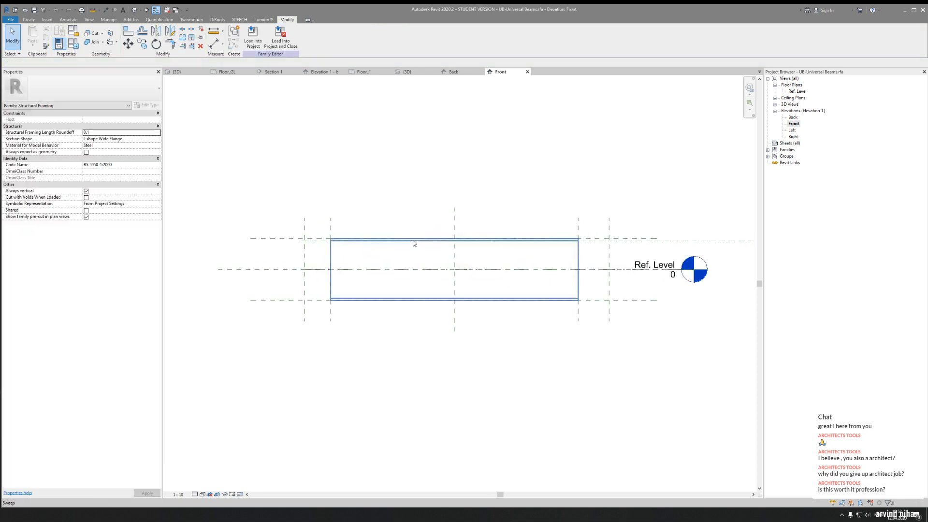
Open the beam's solid sweep for editing in the Front elevation and check its path and profile
click(413, 241)
scroll(413, 244, up, 2)
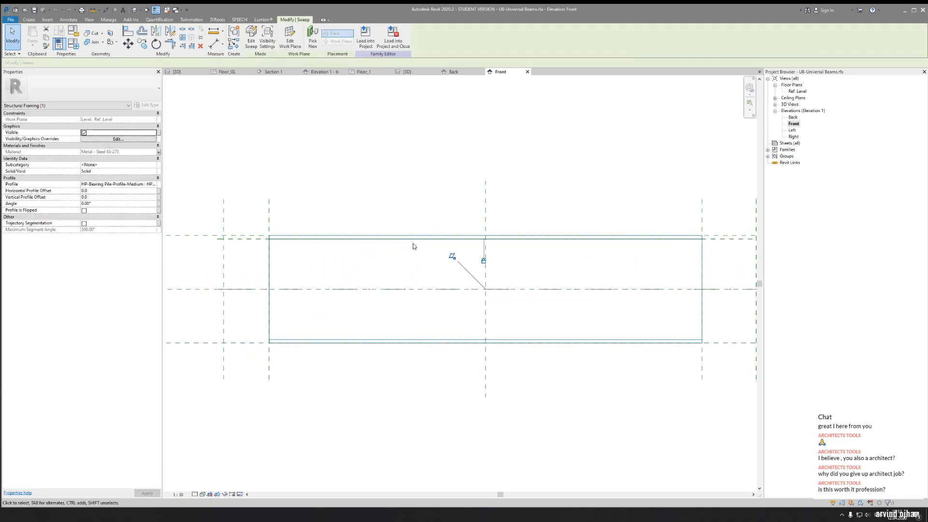
middle_drag(417, 198, 378, 186)
click(249, 41)
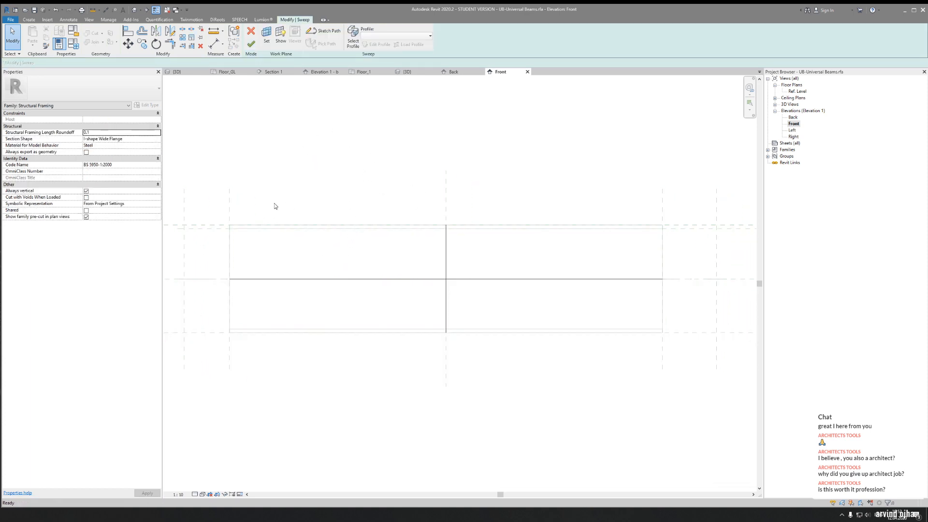
drag(198, 184, 718, 415)
scroll(434, 274, down, 4)
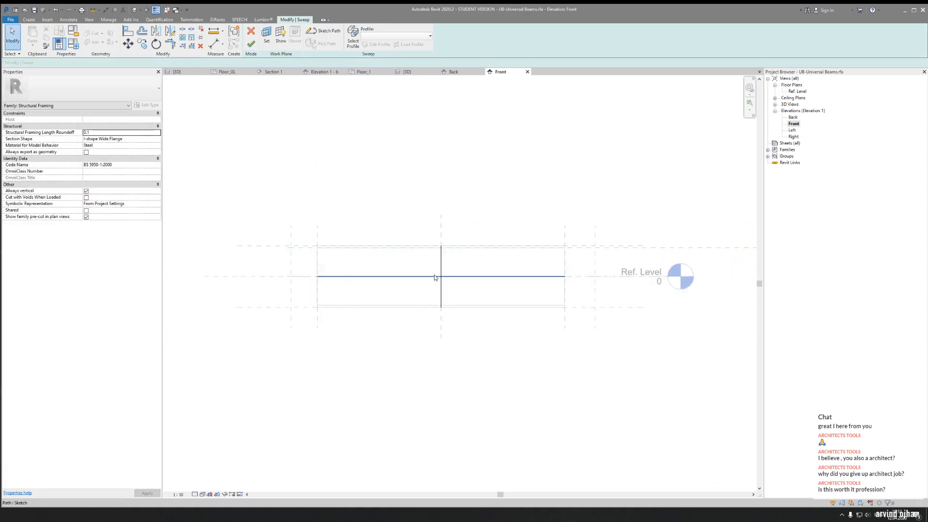
middle_drag(389, 224, 397, 232)
Replace the sweep's bearing pile profile with <By Sketch>, working in the family's 3D view
click(405, 71)
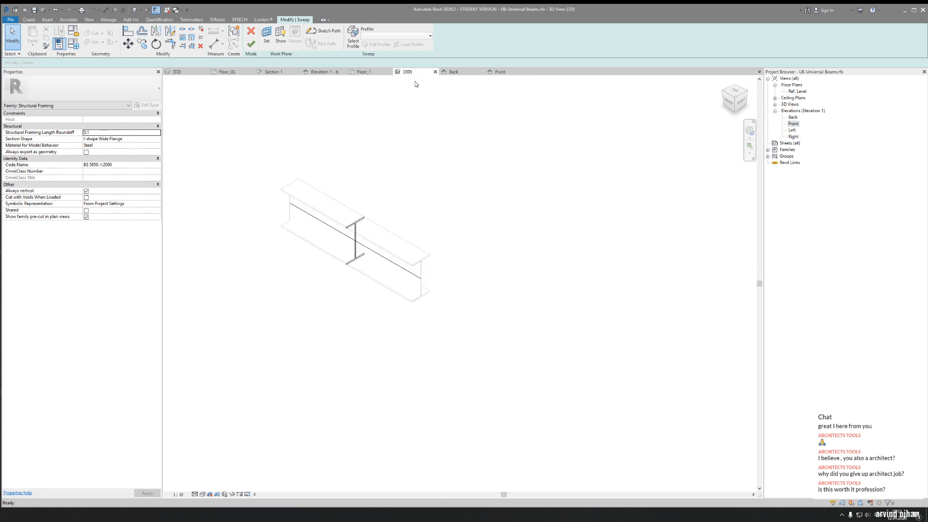
click(352, 262)
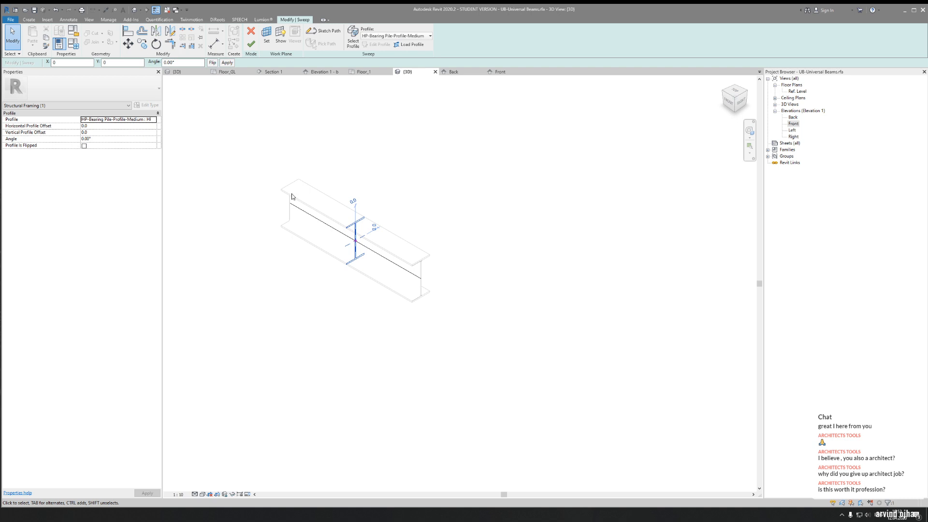
click(152, 121)
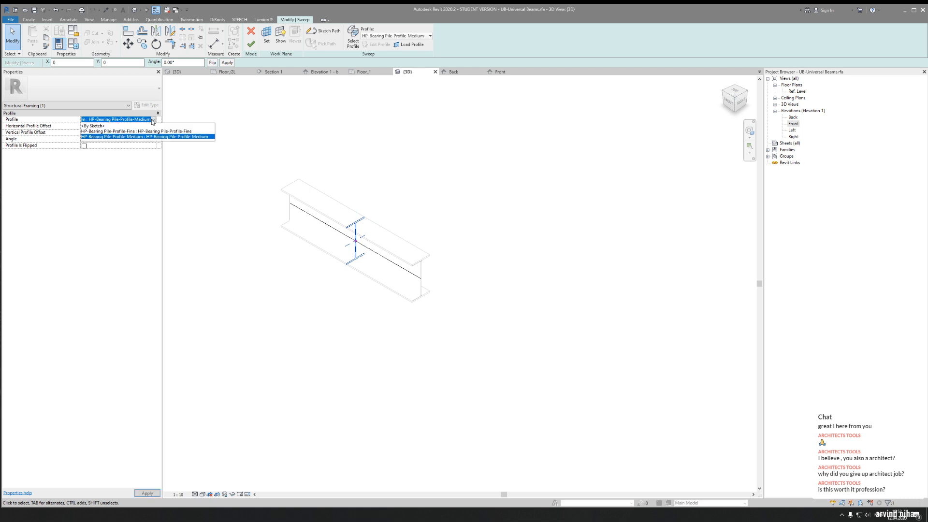
click(103, 131)
click(356, 296)
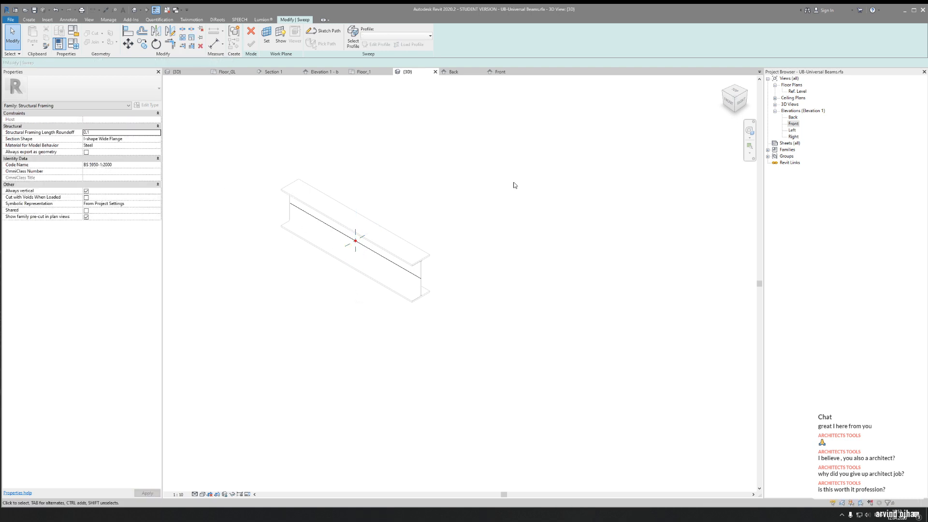
Open the sweep's profile sketch for editing in the Left elevation, leaving the path as it is
click(500, 72)
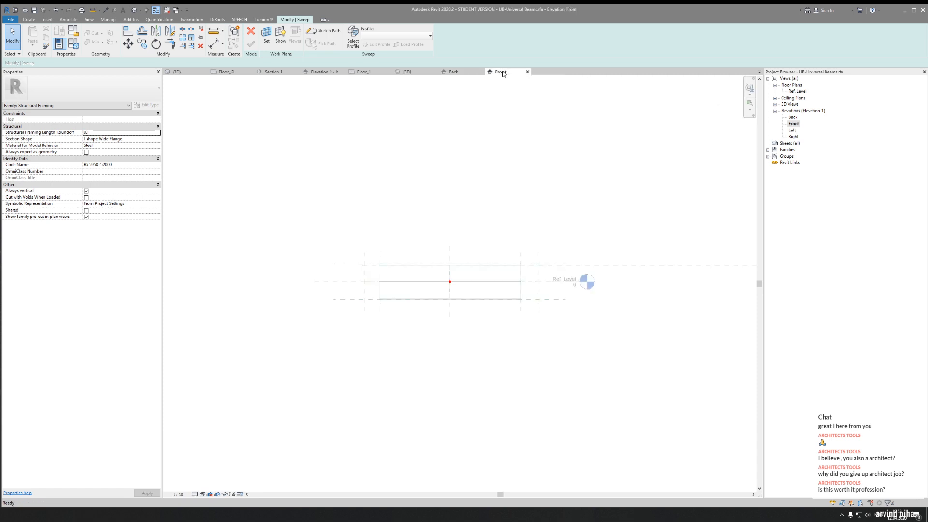
scroll(379, 273, up, 5)
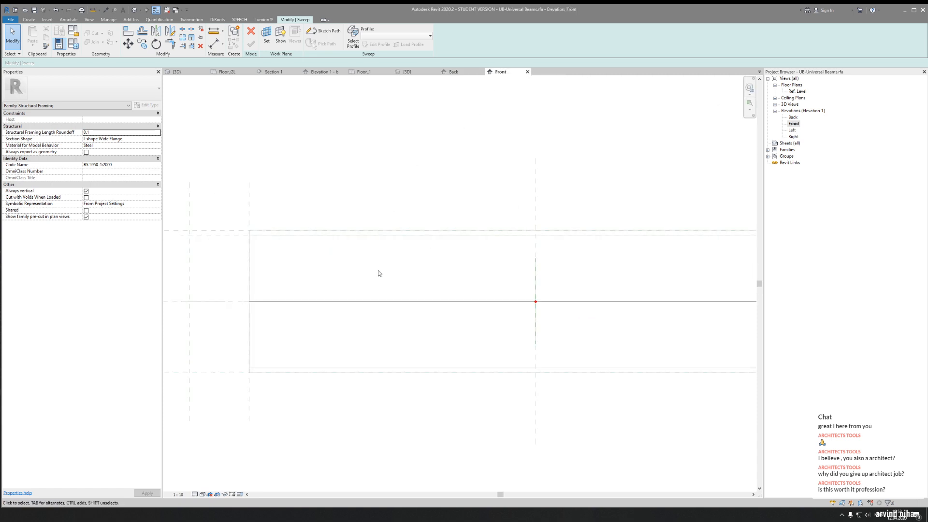
click(322, 31)
click(517, 177)
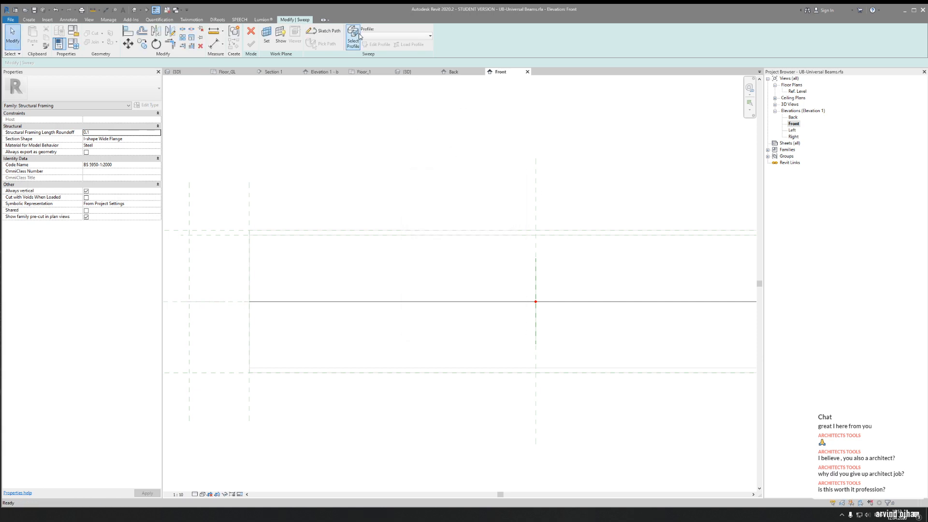
click(353, 38)
click(375, 44)
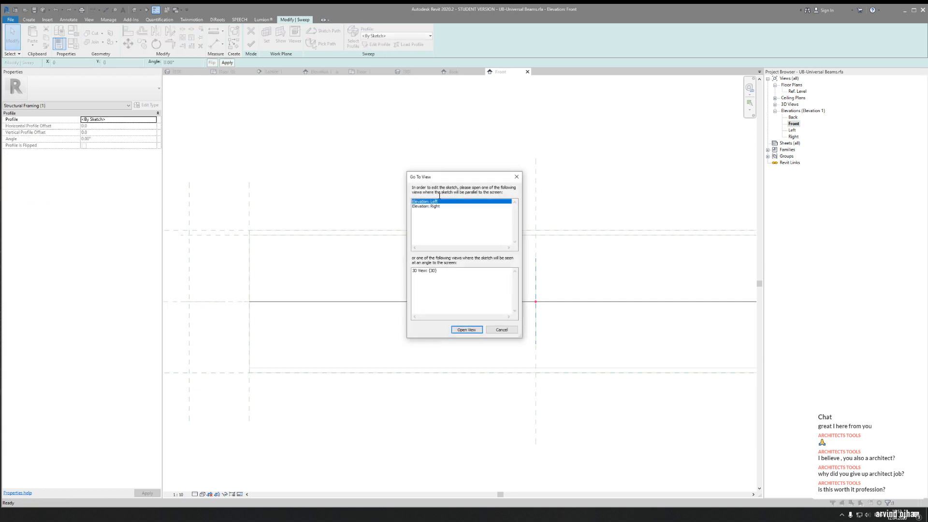
click(465, 330)
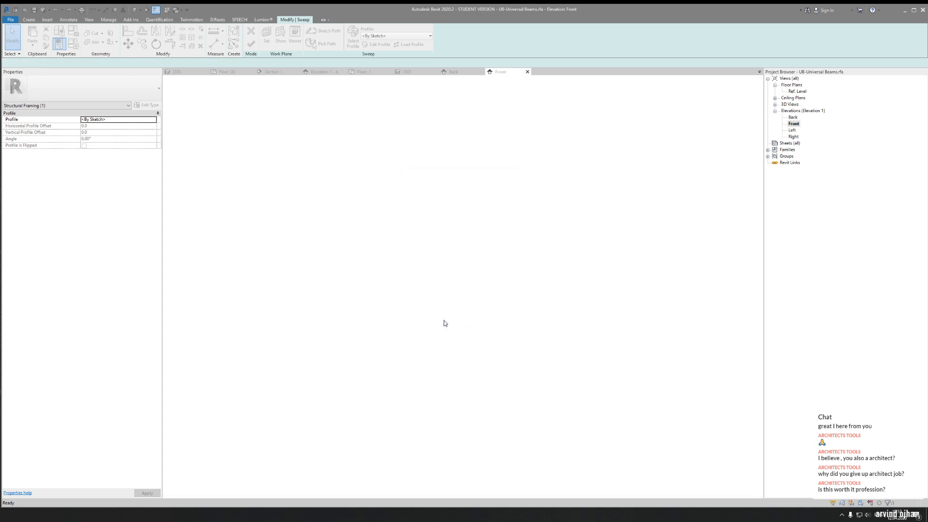
scroll(559, 300, up, 5)
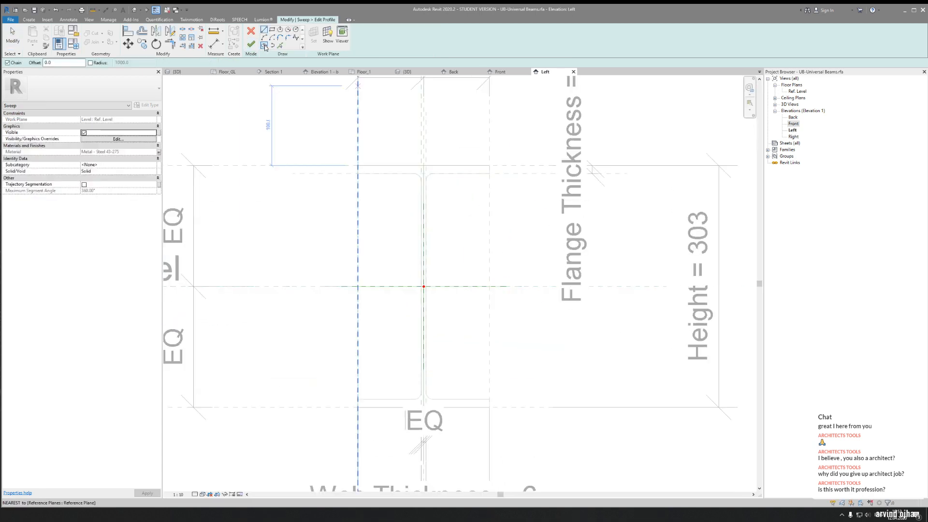
Sketch a rectangle around the sweep's path point, inside the outline of the I-section
click(272, 29)
click(382, 211)
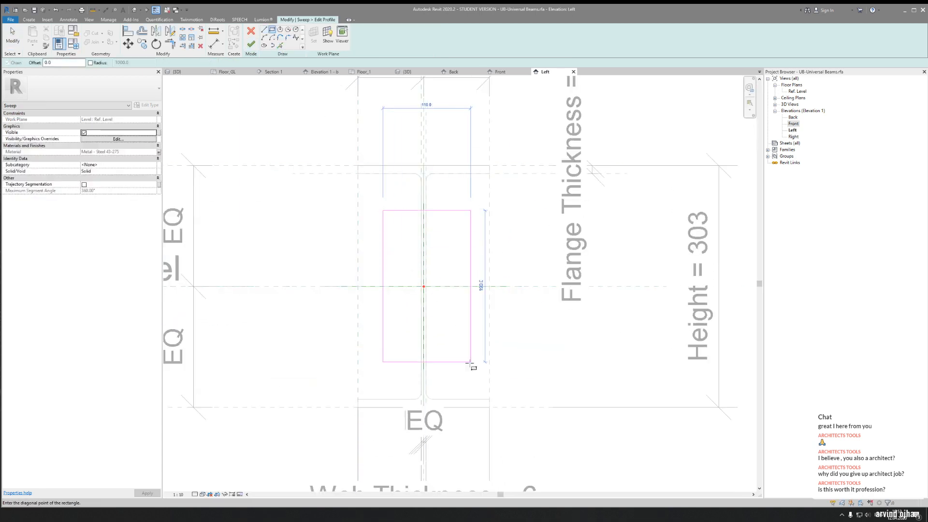
click(459, 354)
key(Escape)
key(Escape)
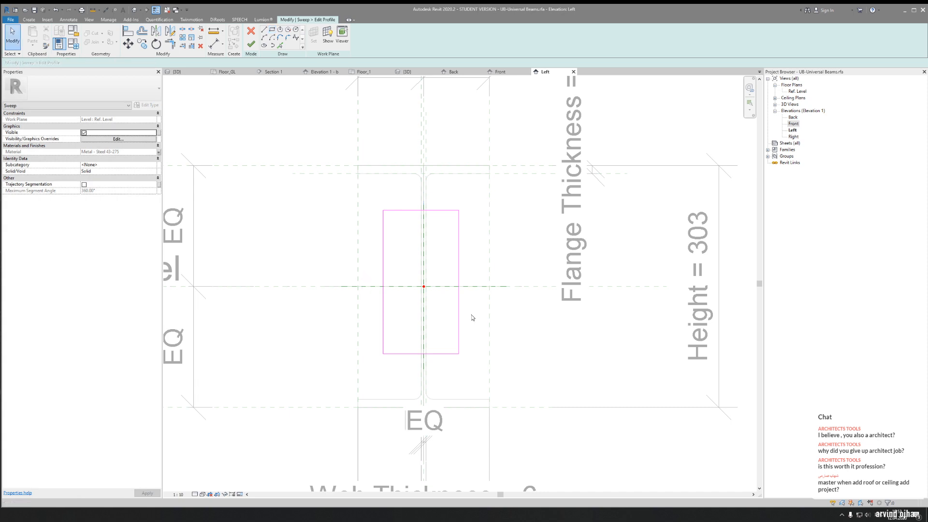
Align the profile rectangle's bottom and right edges to the I-section's lower and right reference planes
key(a)
key(l)
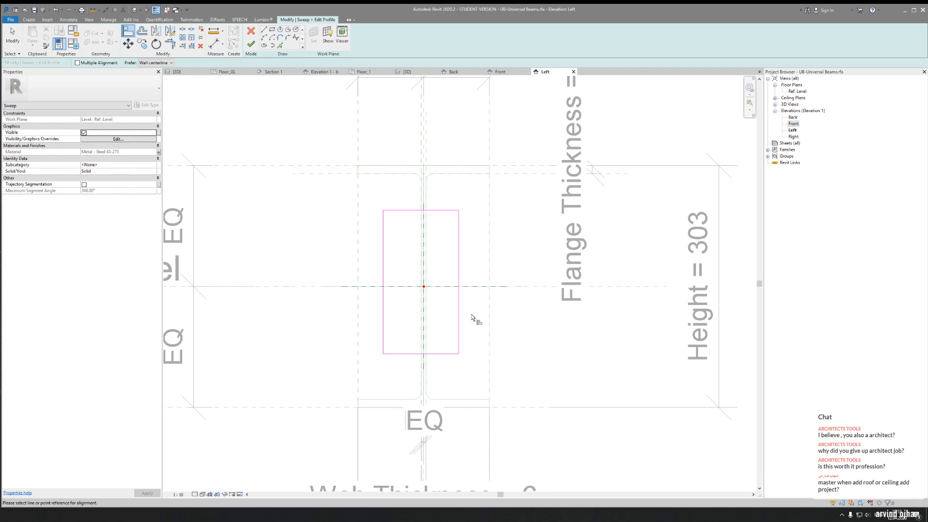
click(514, 407)
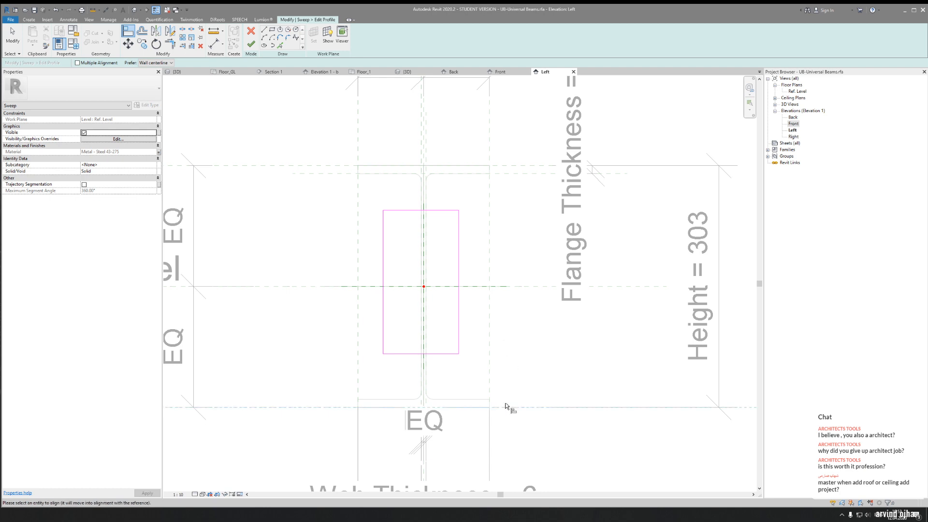
click(440, 354)
click(489, 364)
click(458, 356)
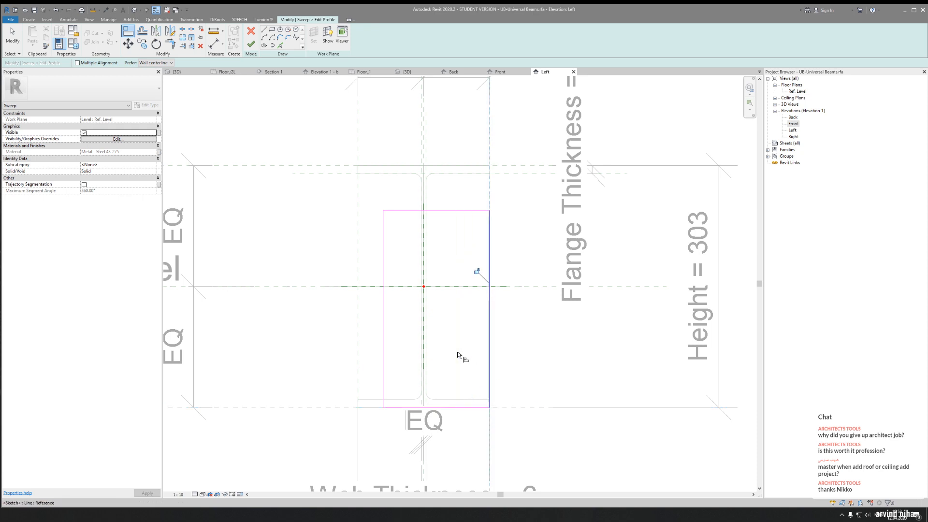
Align the rectangle's left and top edges to the matching reference planes, and lock the alignment
click(357, 330)
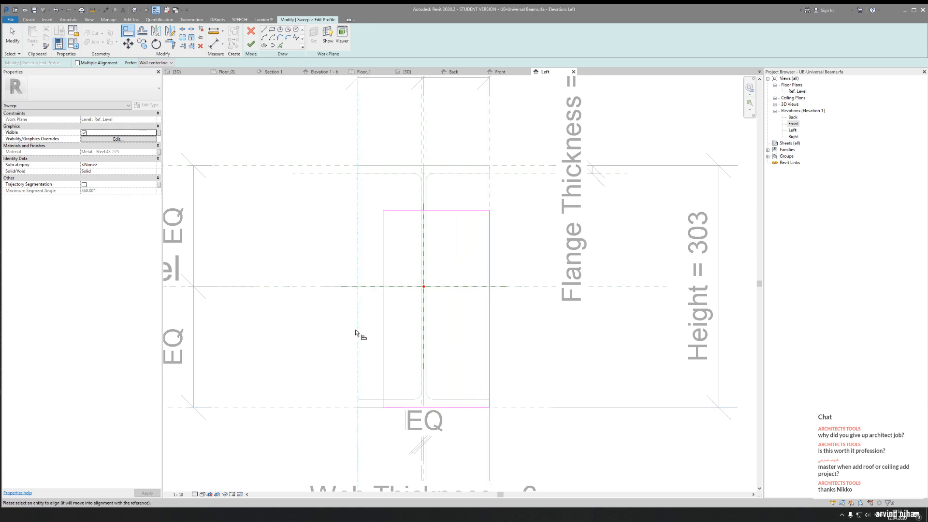
click(383, 329)
middle_drag(371, 190, 350, 259)
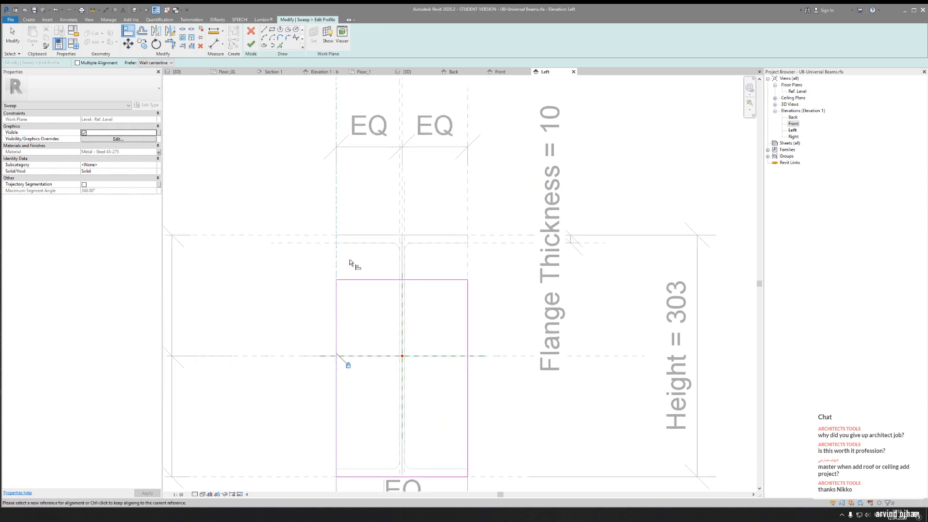
click(317, 234)
click(351, 280)
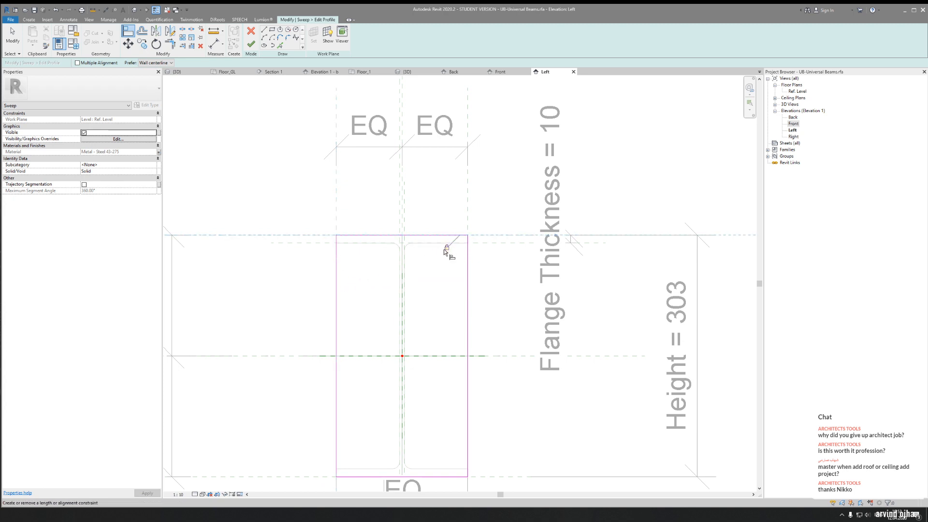
key(Escape)
key(Escape)
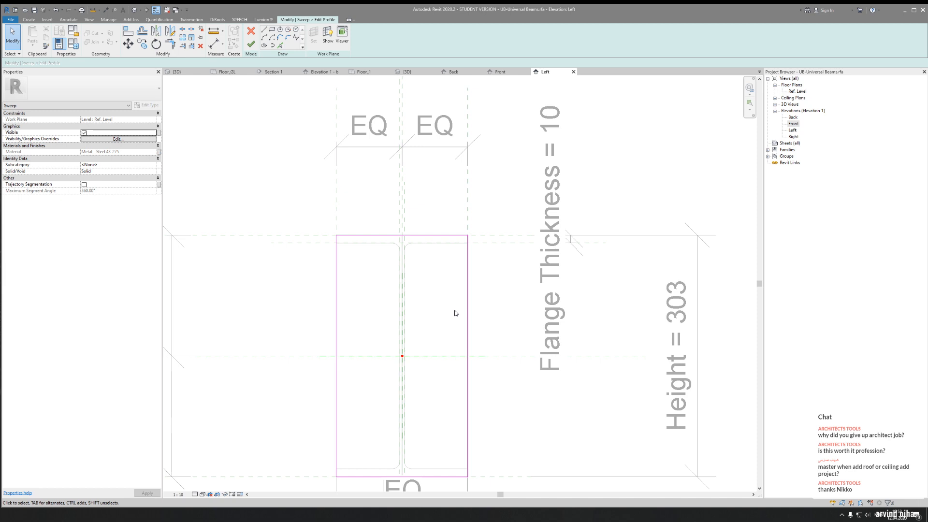
Finish the profile sketch and complete the sweep edit
click(251, 44)
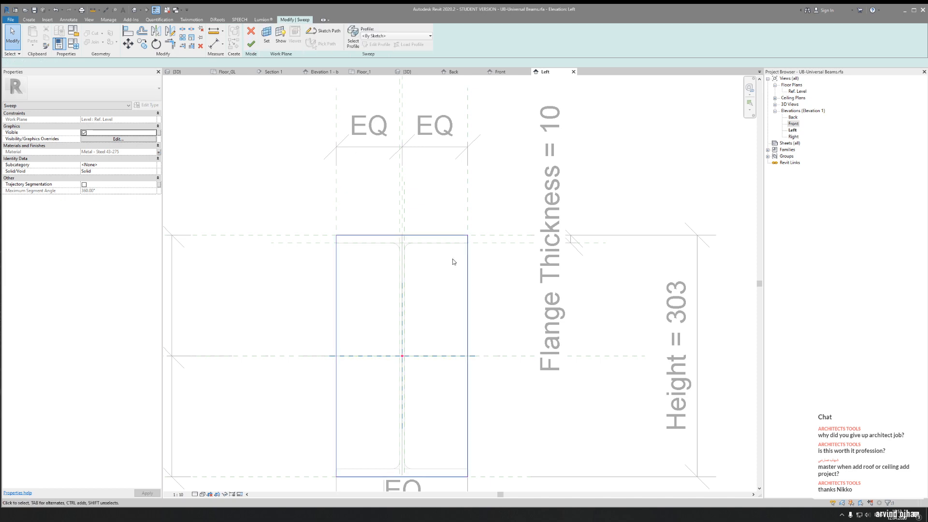
click(251, 44)
click(794, 496)
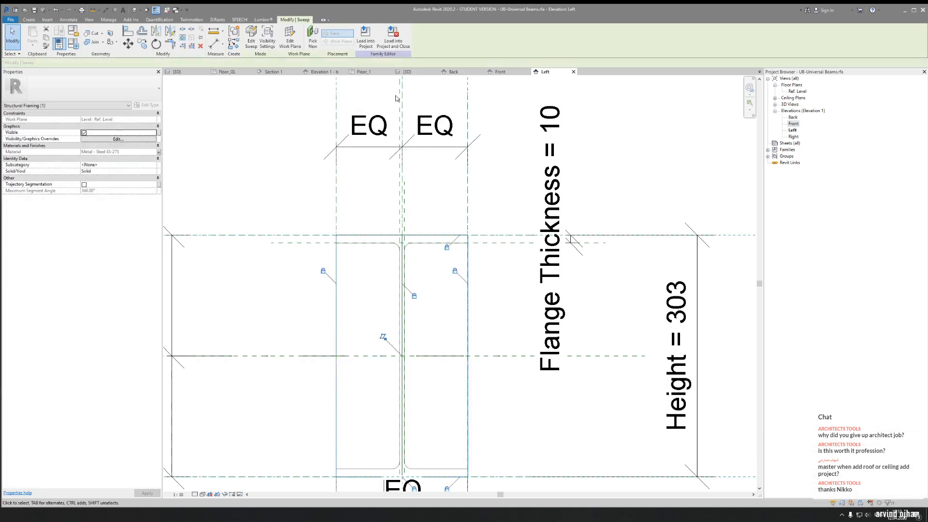
Inspect the rectangular sweep in the Left elevation and in the family's 3D view
click(369, 201)
scroll(368, 202, down, 3)
scroll(380, 209, up, 2)
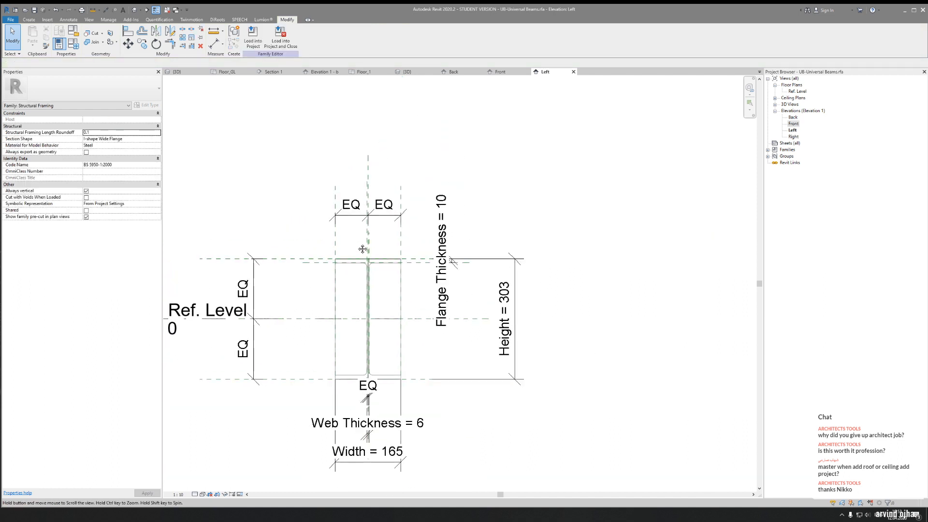
scroll(382, 213, down, 2)
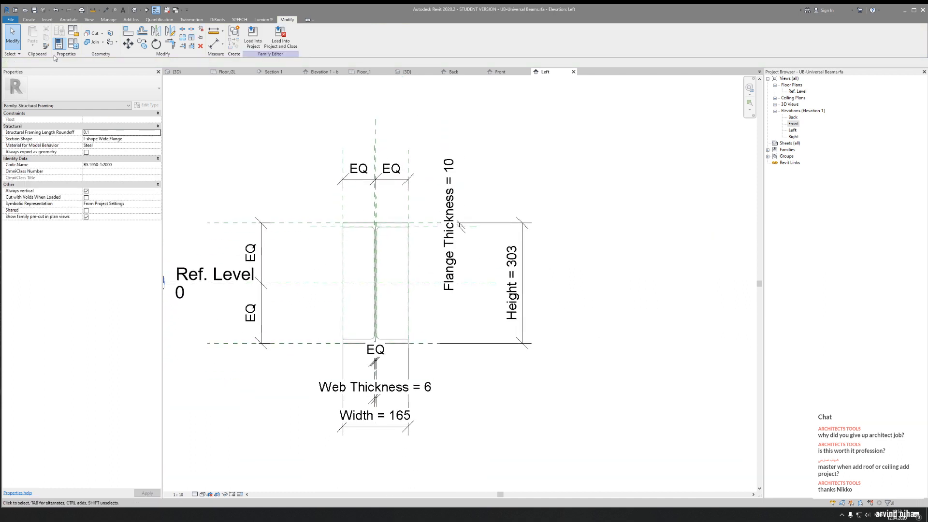
click(411, 71)
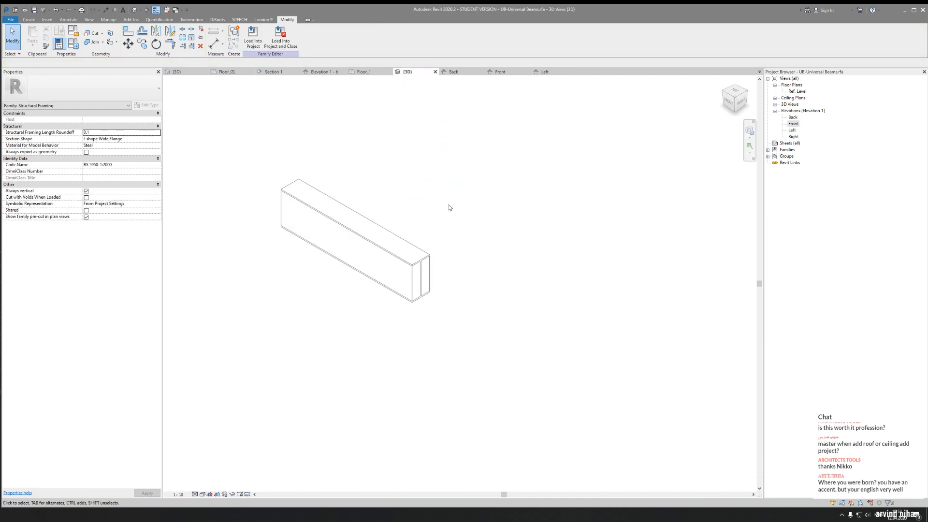
click(430, 288)
click(529, 285)
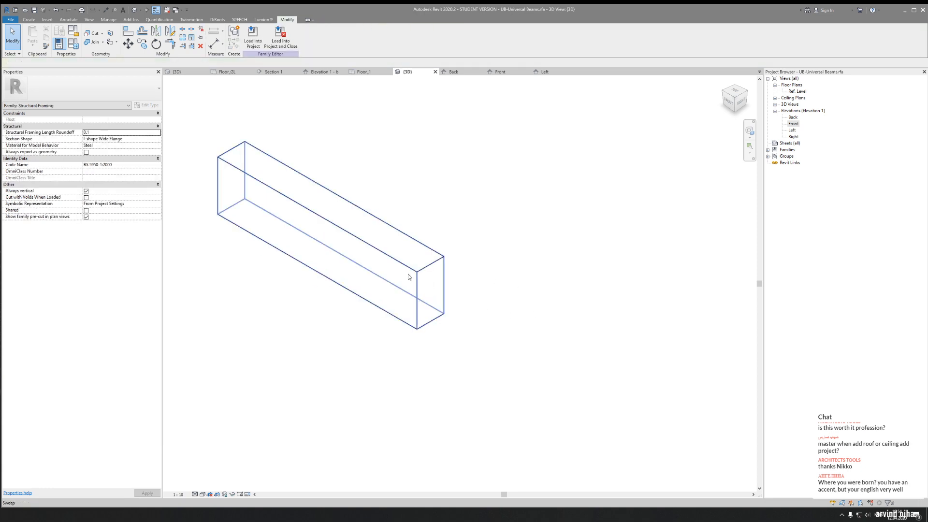
click(413, 268)
click(511, 338)
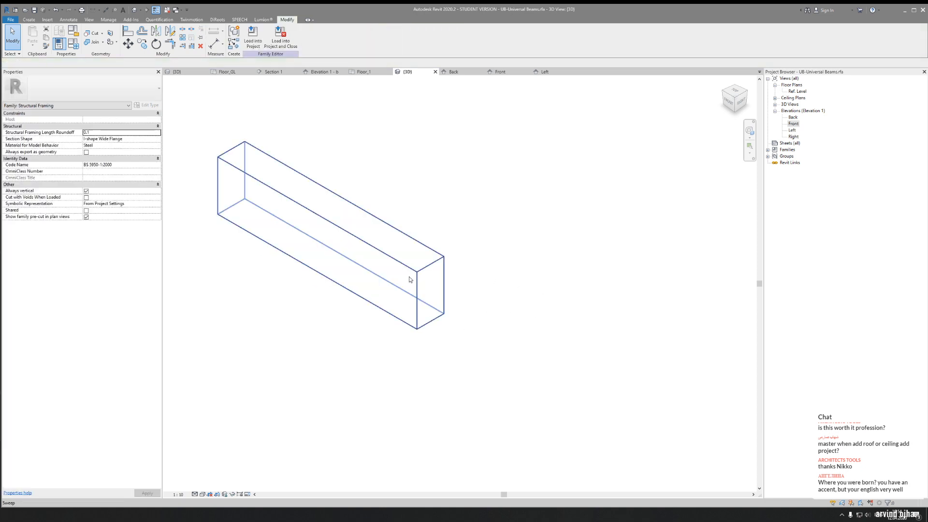
Set the Width parameter of family type UB305x165x40 to 250 mm
click(74, 44)
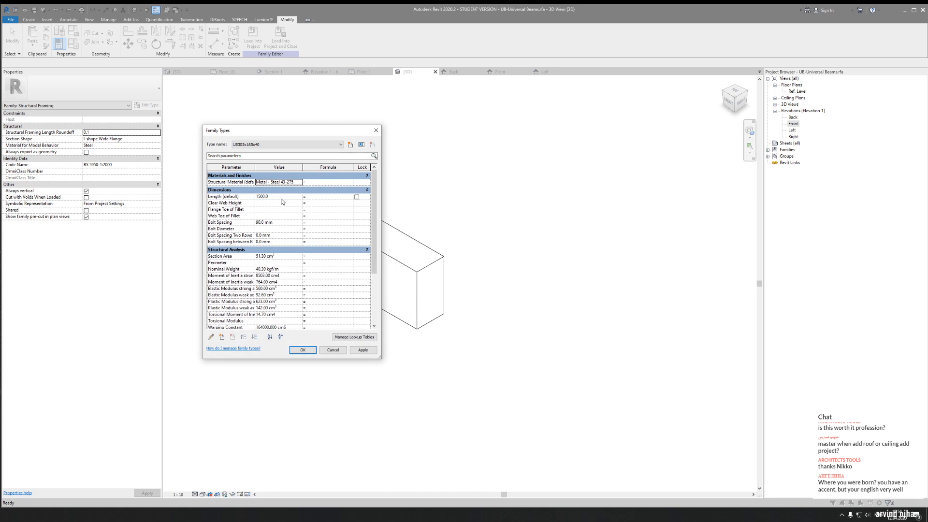
scroll(307, 259, down, 5)
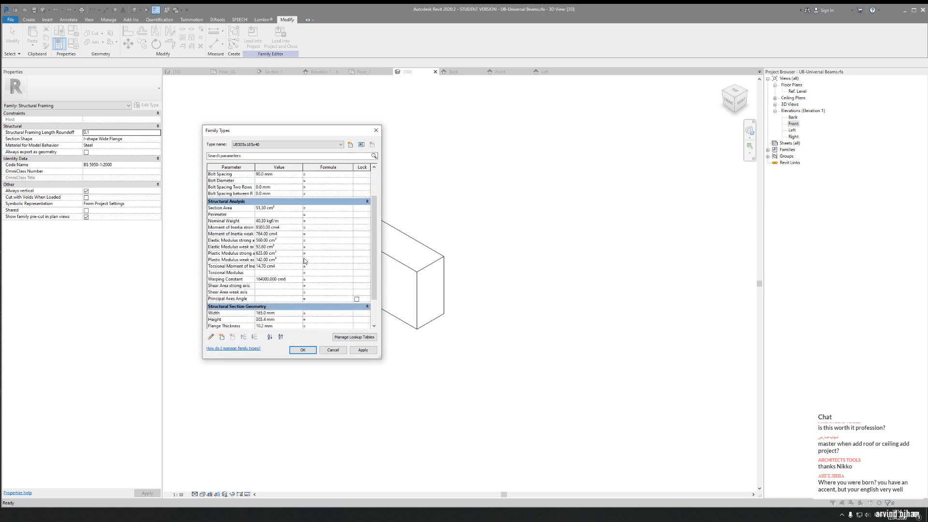
click(293, 266)
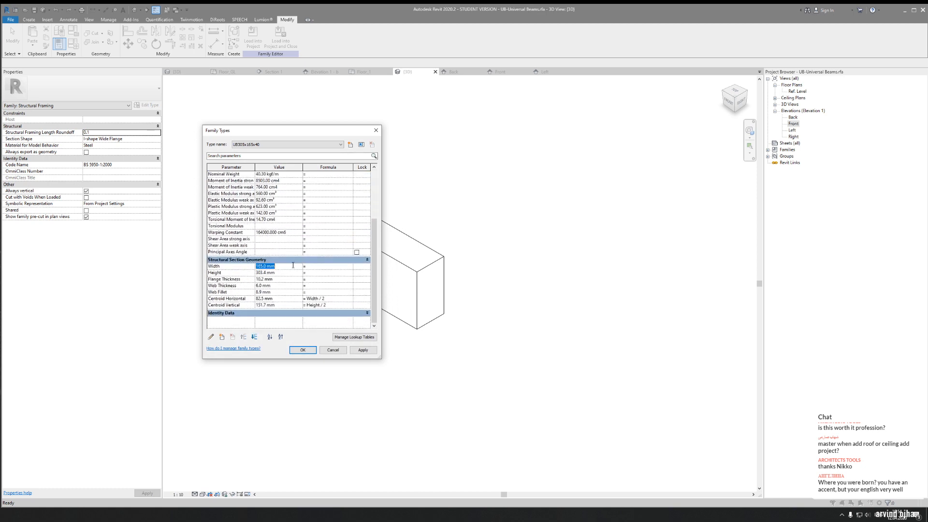
text(250)
click(302, 351)
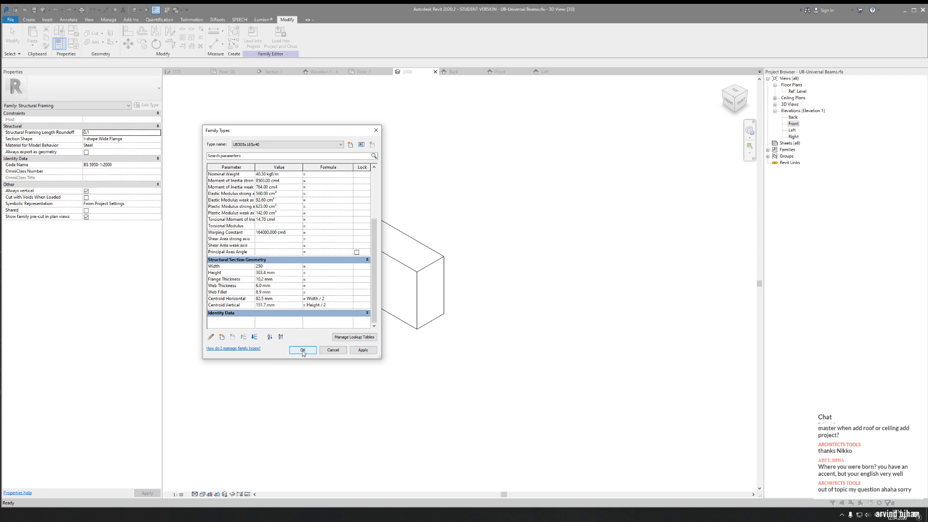
click(303, 351)
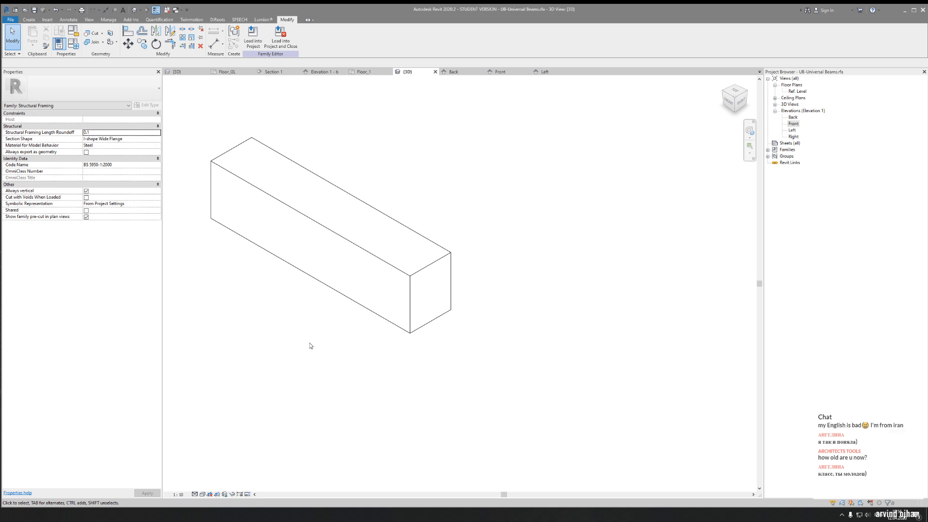
Load the edited beam family into the White house project, overwriting the existing version and its parameter values
click(258, 45)
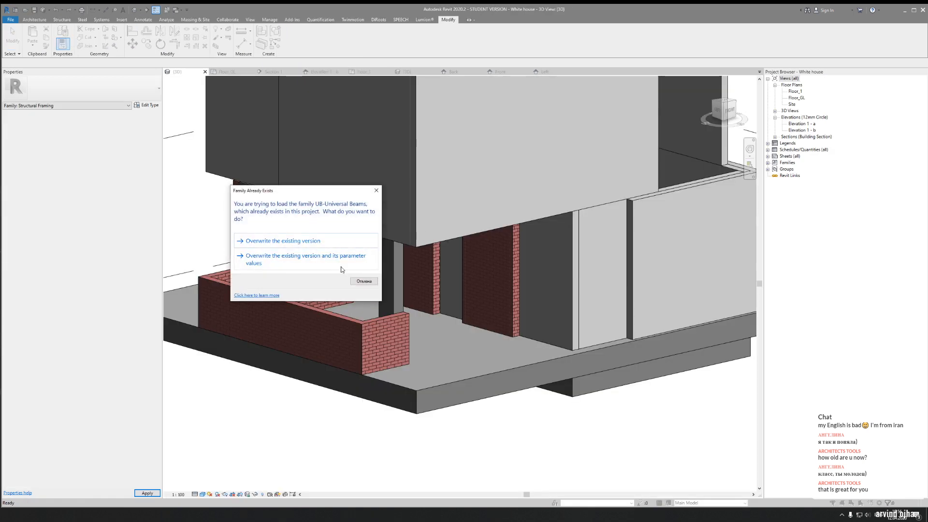
click(323, 264)
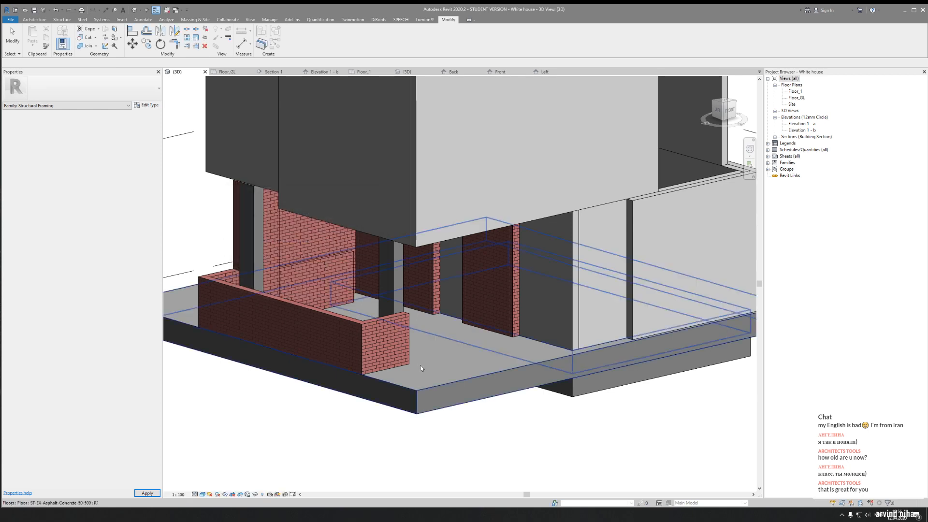
key(Escape)
key(Escape)
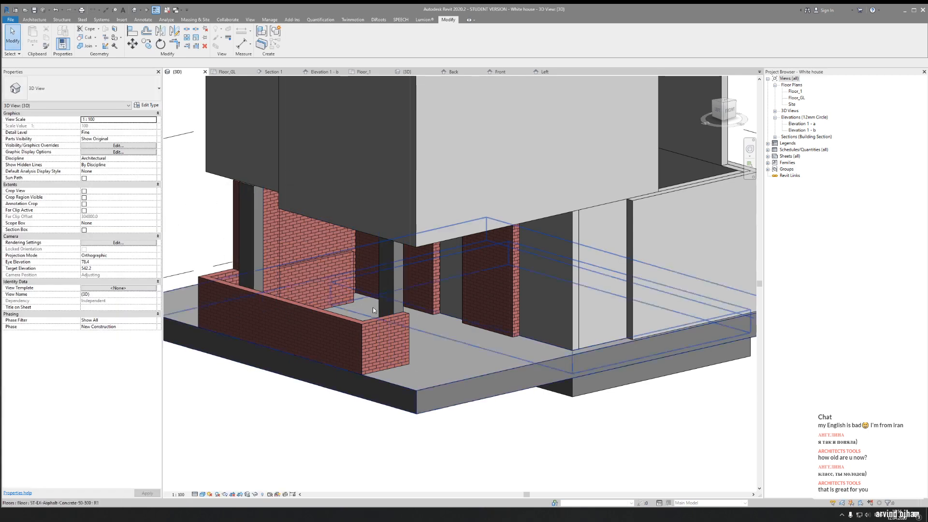
Try placing a UB305x165x40 beam on Level 0 in front of the house in the project's 3D view
click(63, 19)
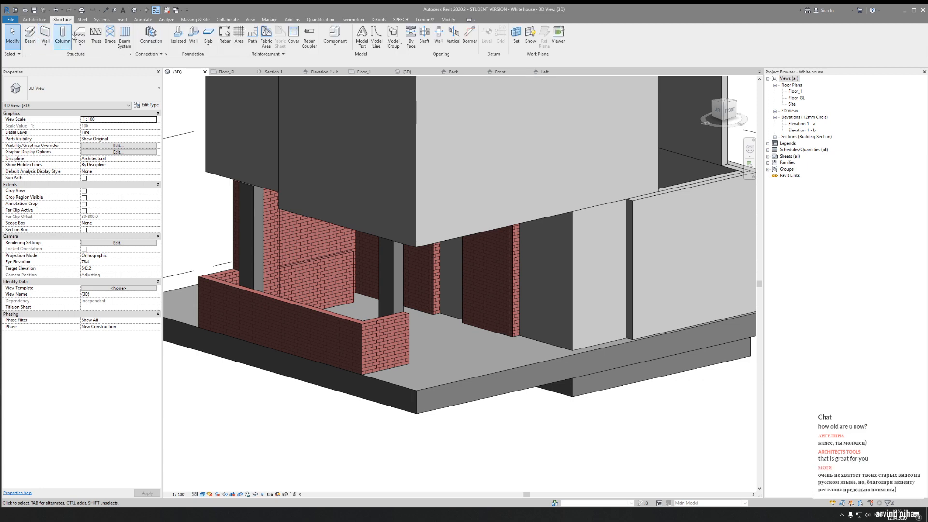
click(30, 34)
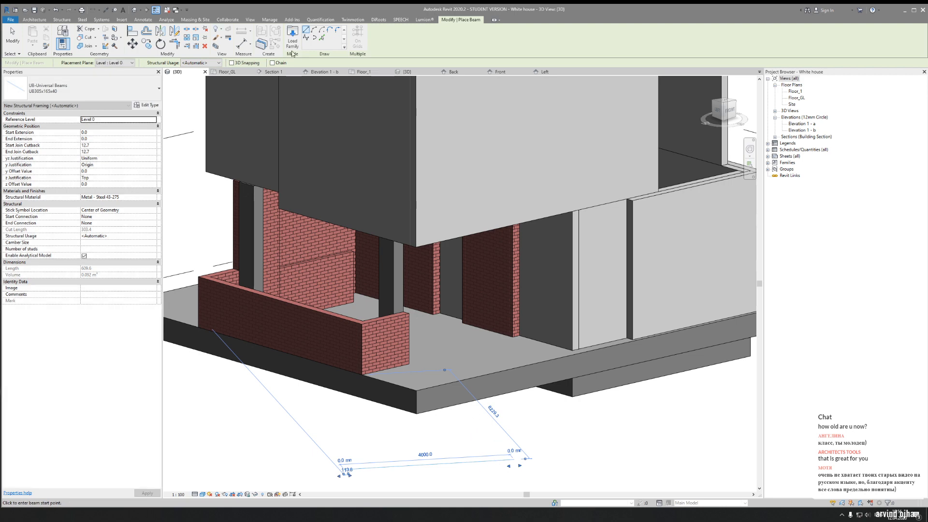
middle_drag(524, 427, 465, 368)
click(335, 419)
click(484, 407)
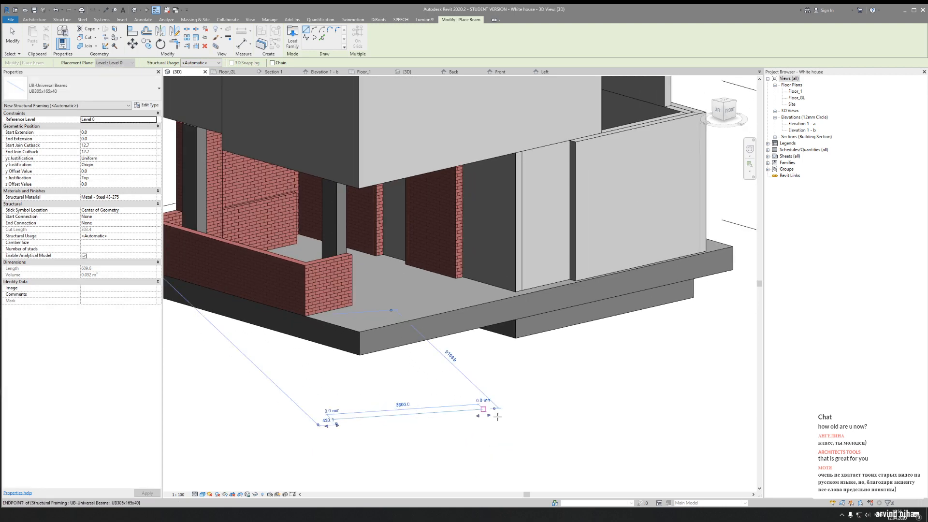
scroll(479, 384, down, 2)
key(Escape)
key(Escape)
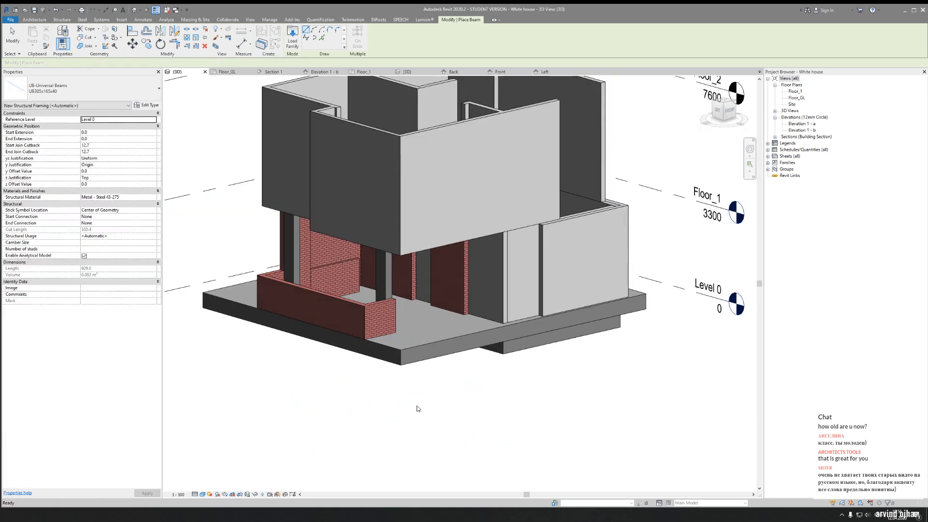
scroll(406, 313, up, 3)
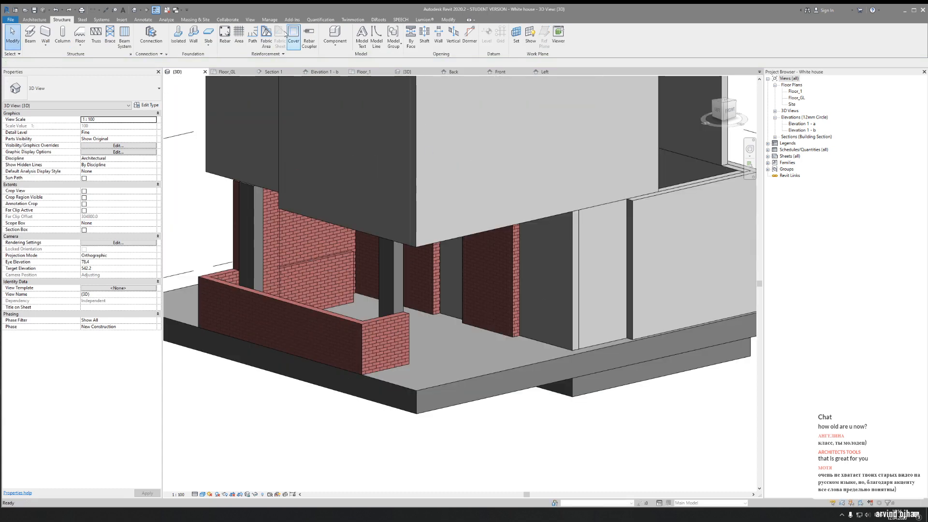
Close the inactive views and check the sweep's properties in the beam family's 3D view
click(168, 10)
click(235, 72)
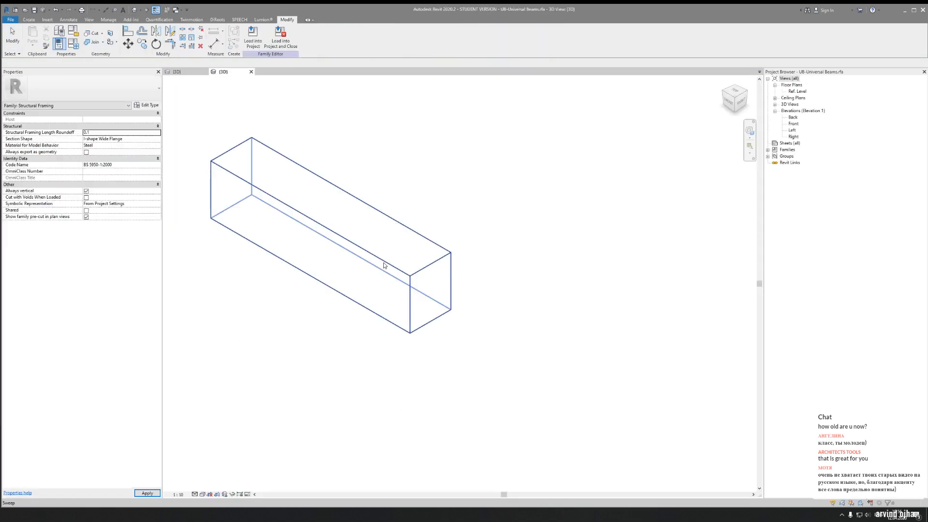
click(384, 263)
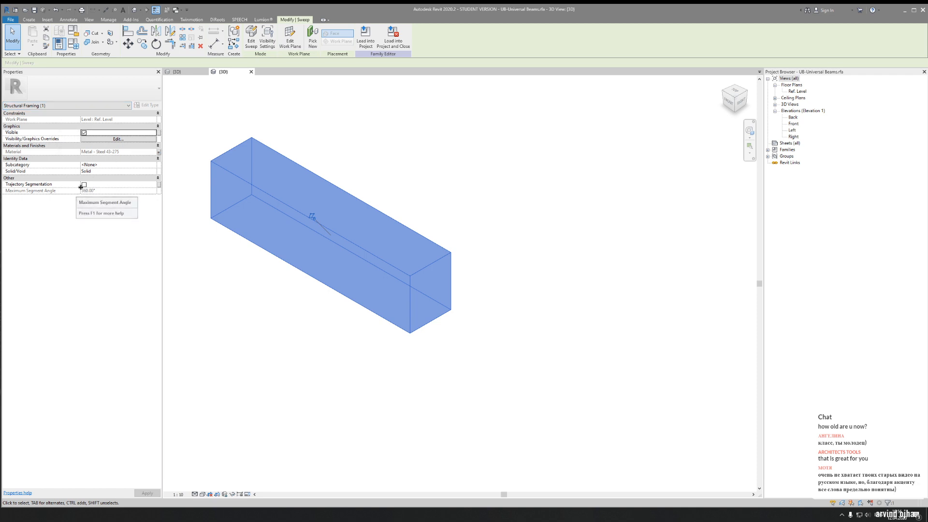
click(251, 262)
Try the Hidden Line and Shaded visual styles on the family's 3D view
click(202, 494)
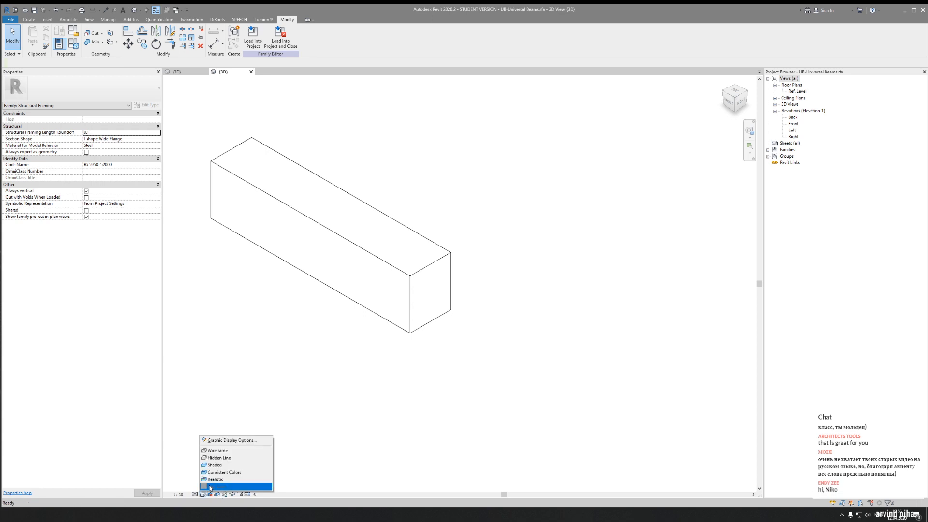
click(218, 458)
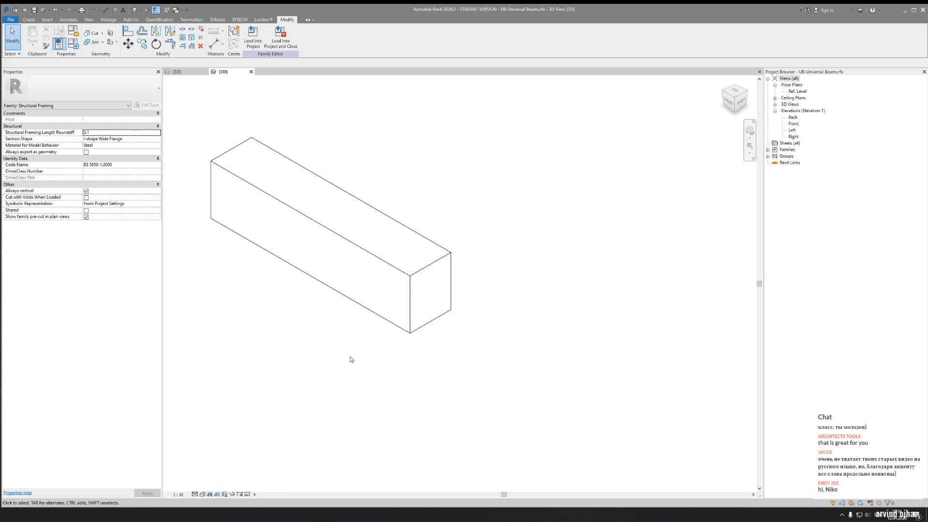
click(202, 494)
click(220, 466)
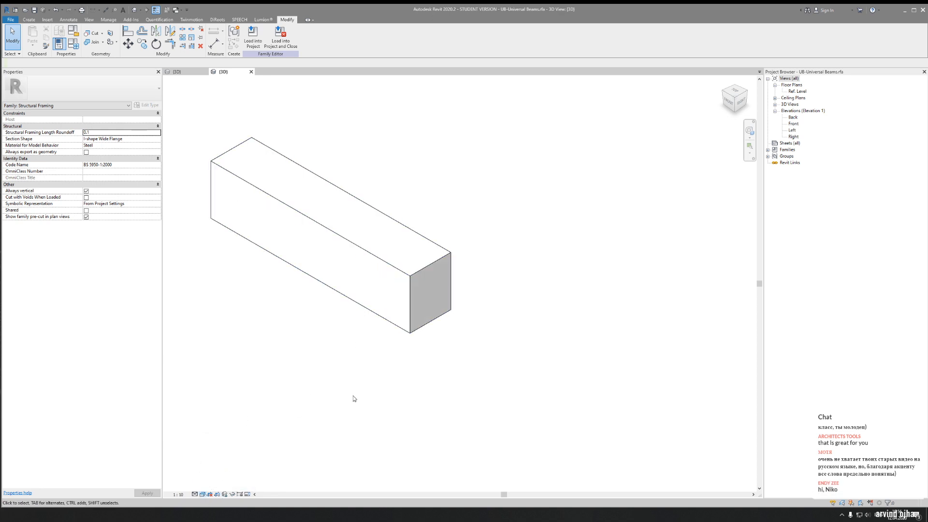
click(422, 269)
shift+middle_drag(423, 268, 301, 317)
click(456, 363)
shift+middle_drag(455, 362, 328, 351)
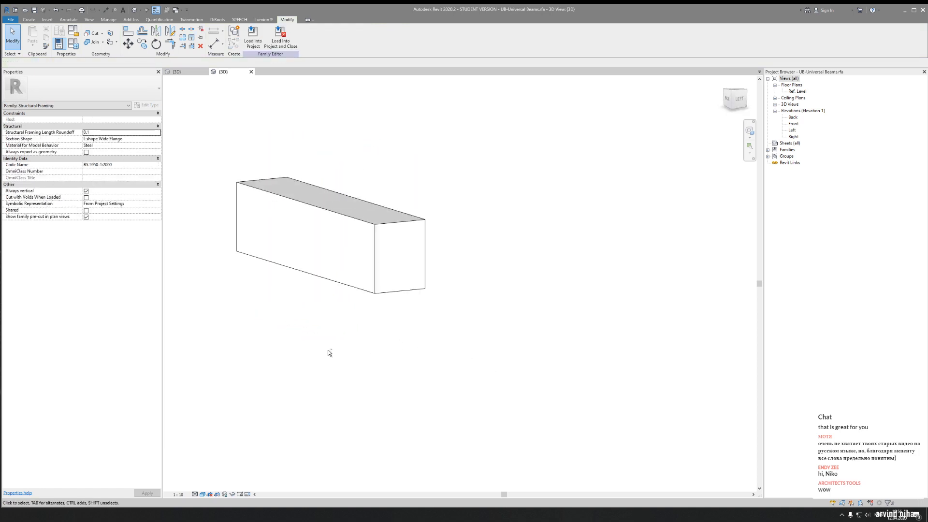
Set the visual style of the family's 3D view to Consistent Colors
click(203, 494)
click(216, 473)
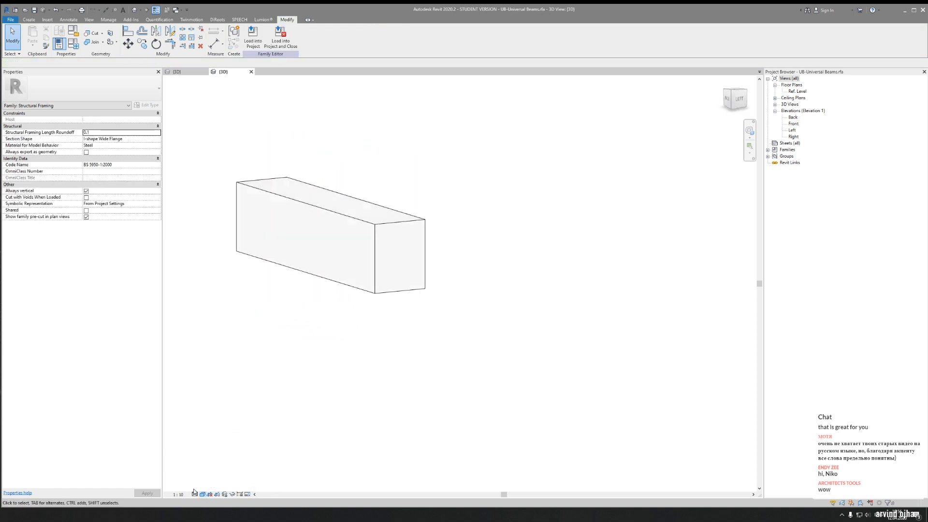
shift+middle_drag(497, 351, 391, 399)
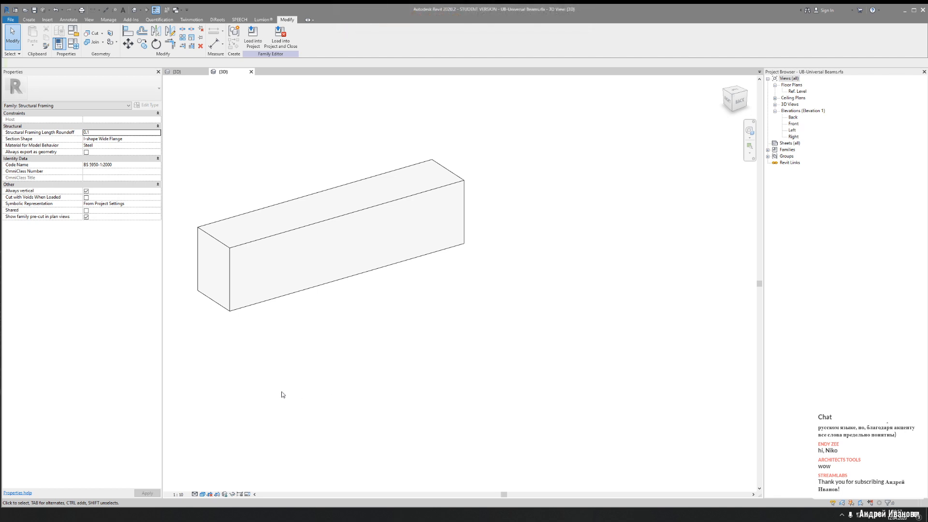
Load the beam family into the White house project, overwriting the existing version and its parameter values
shift+middle_drag(262, 389, 348, 399)
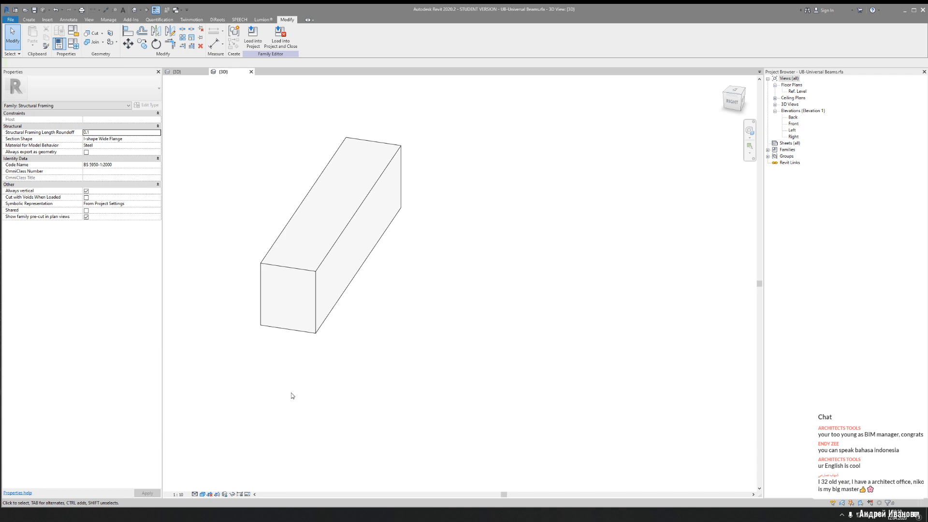
click(253, 36)
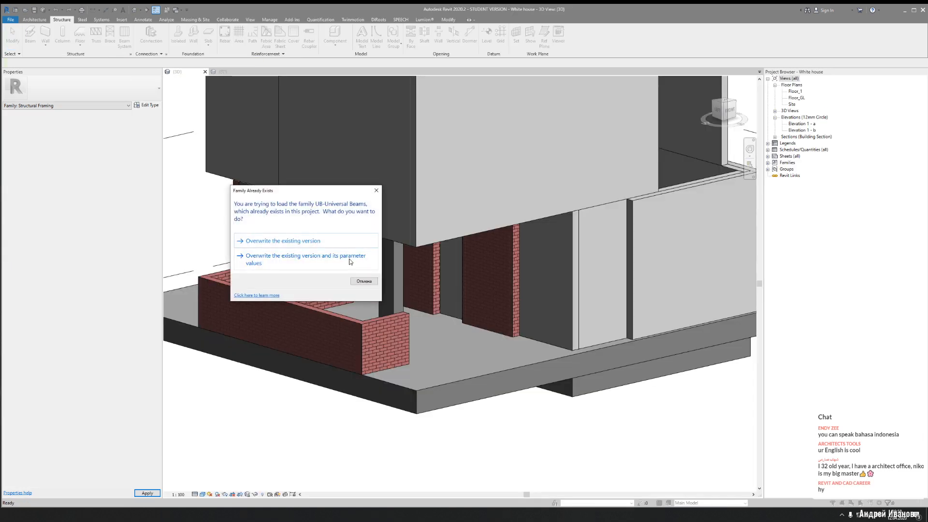
click(351, 262)
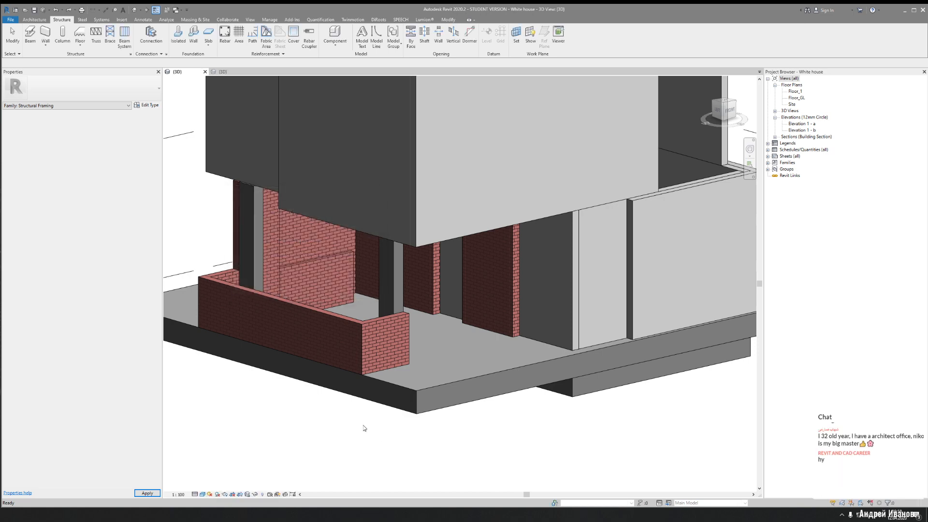
Check the section dimensions in the type properties of the UB305x165x40 beam without changing them
scroll(365, 428, down, 5)
shift+middle_drag(427, 426, 524, 361)
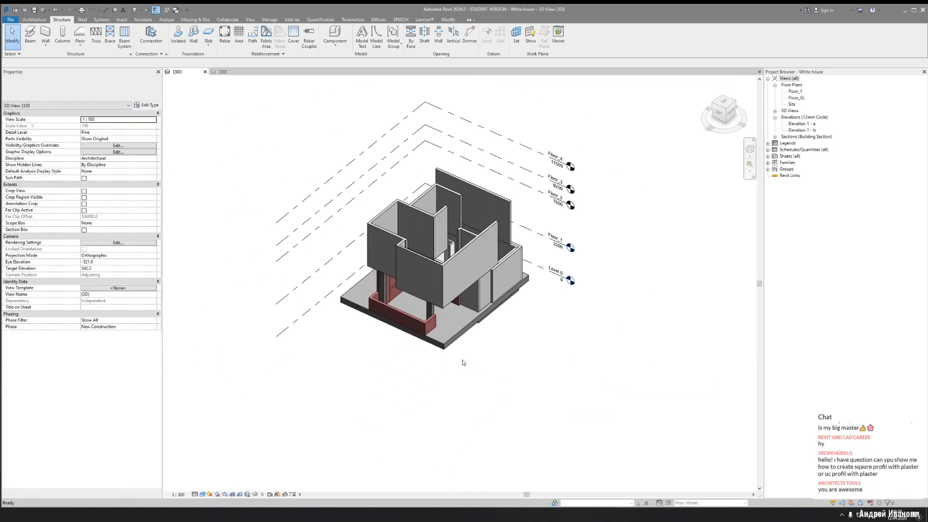
scroll(445, 350, up, 3)
click(30, 36)
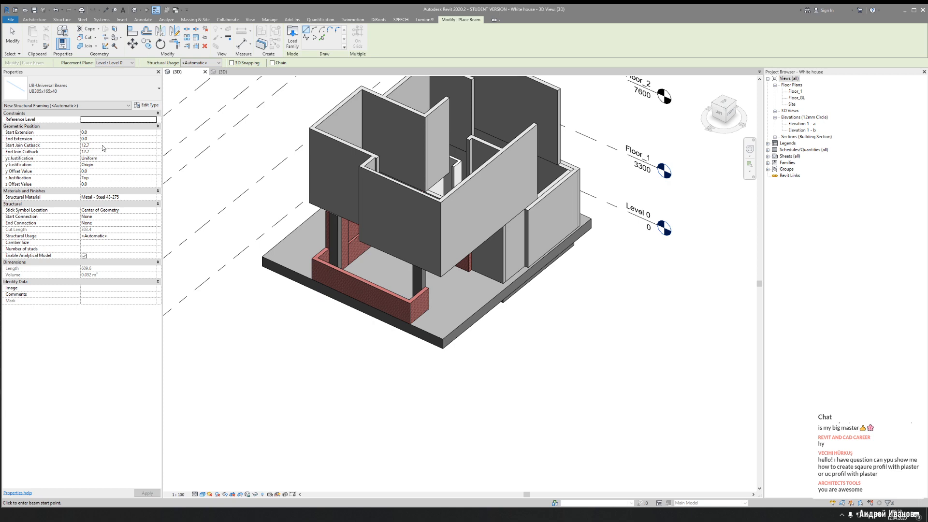
click(147, 105)
scroll(375, 345, down, 5)
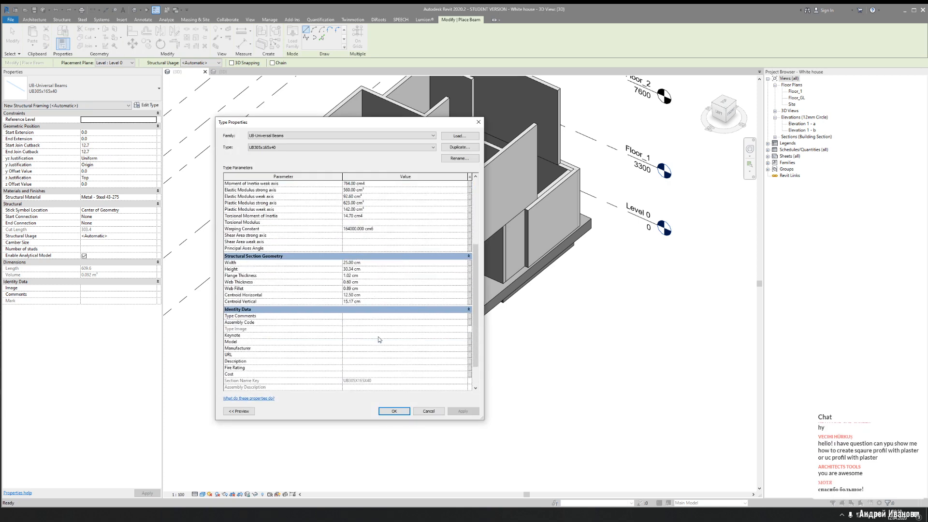
click(380, 263)
click(435, 411)
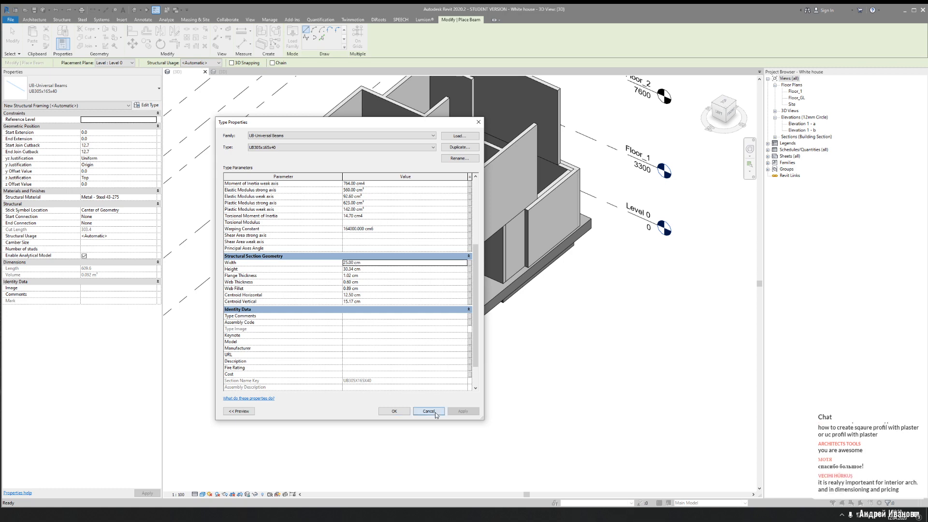
key(Escape)
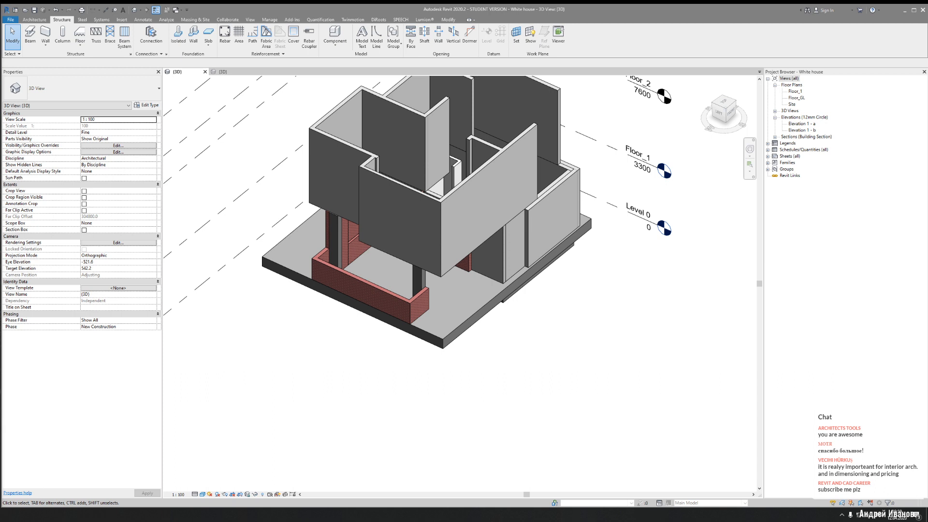
Check the visibility settings of the box-shaped sweep in the beam family
click(222, 72)
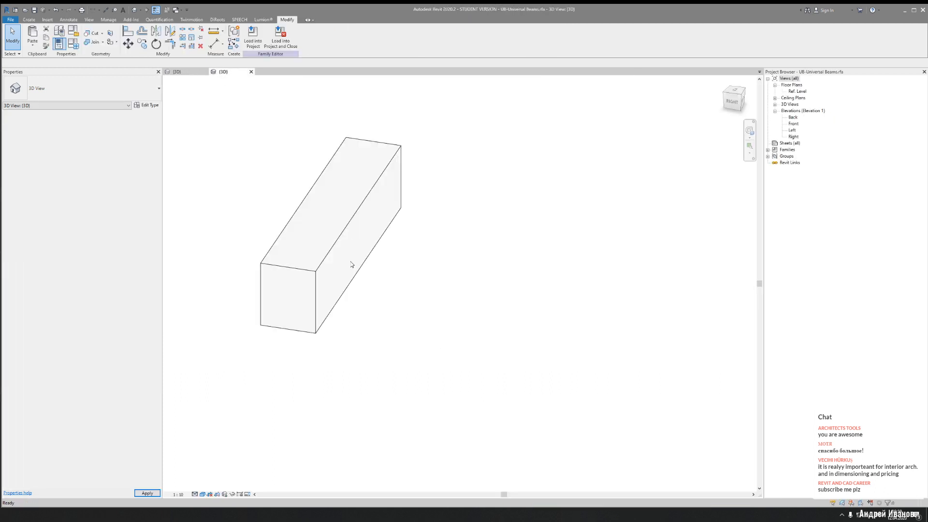
click(352, 264)
mouse_move(356, 343)
shift+middle_down()
mouse_move(445, 356)
mouse_move(345, 332)
shift+middle_up()
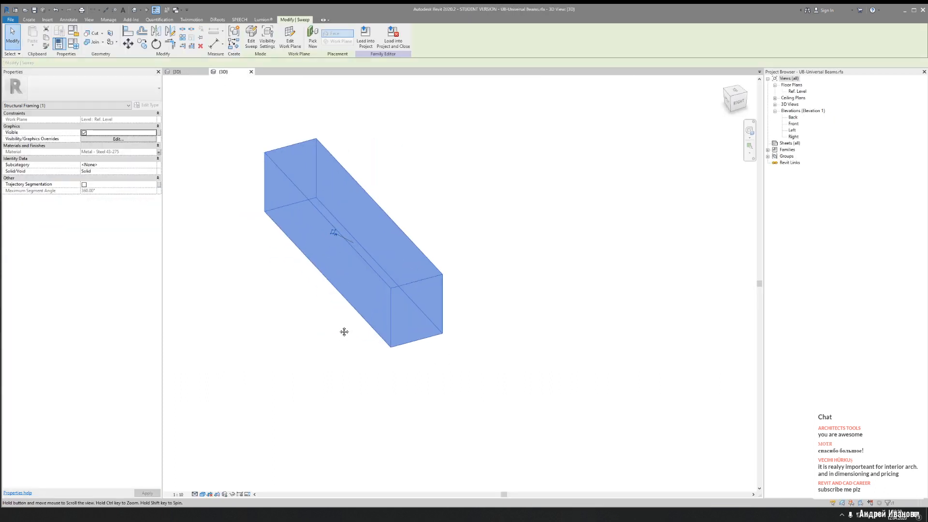
click(121, 139)
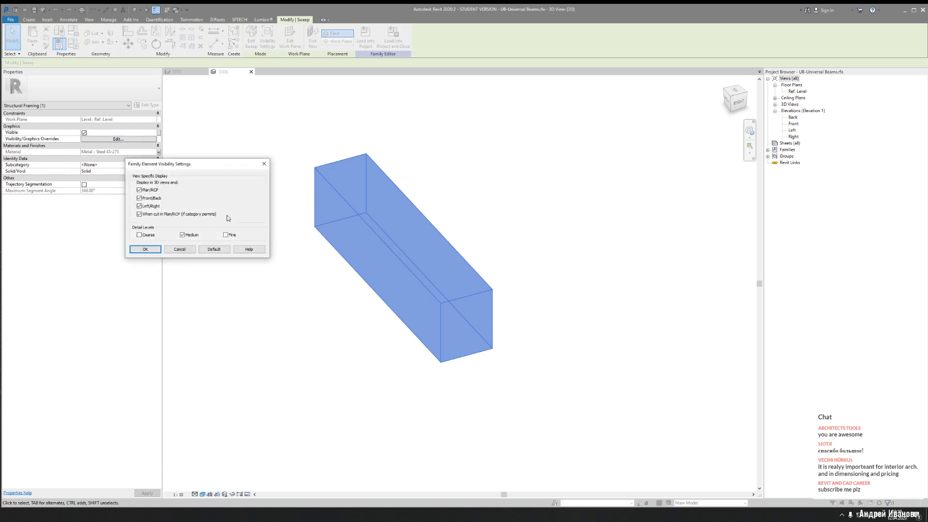
click(146, 249)
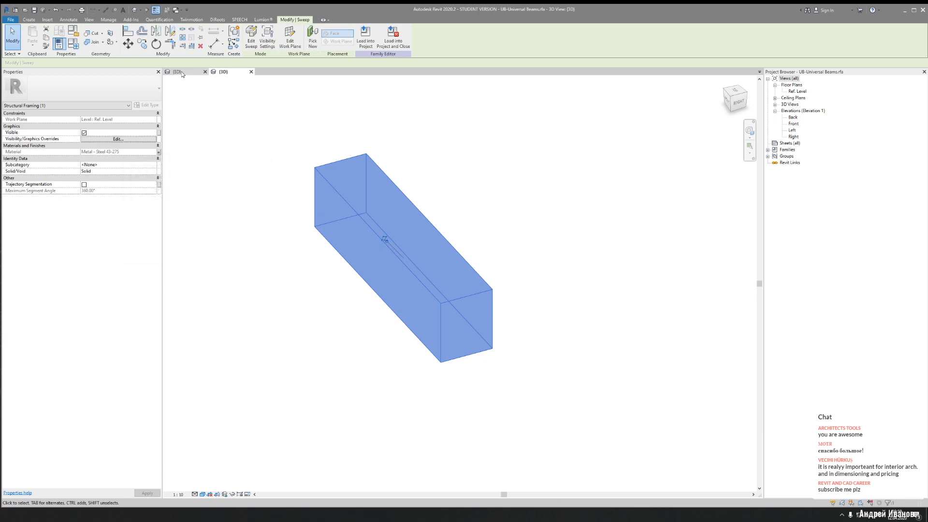
Close the UB-Universal Beams family without saving and return to the project's 3D view
click(182, 72)
click(224, 72)
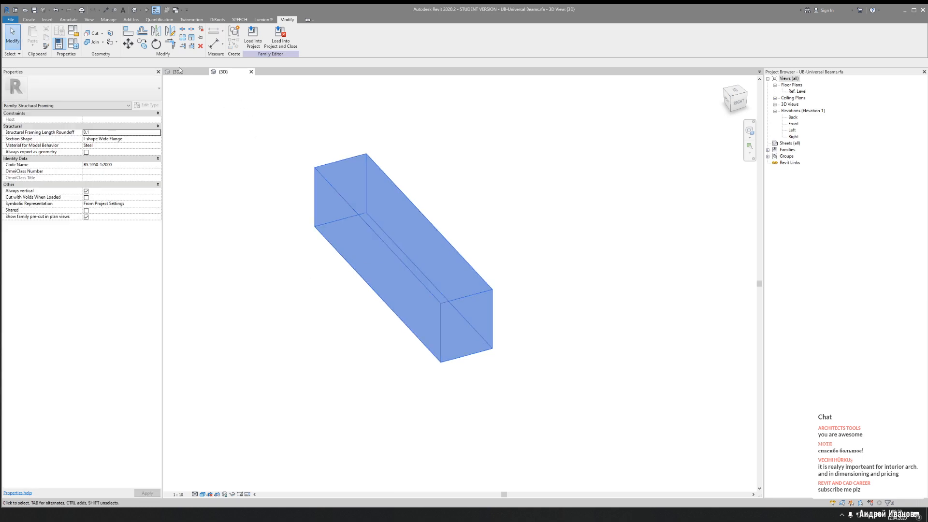
click(251, 71)
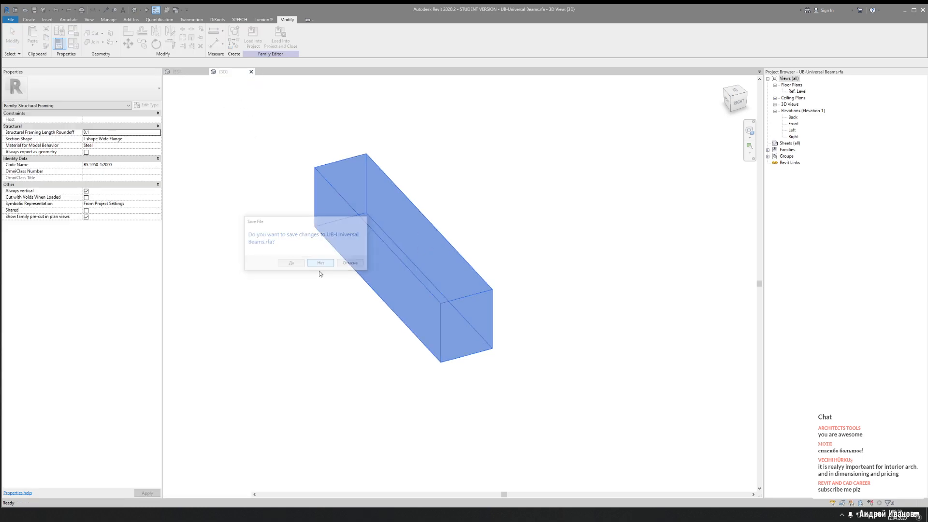
click(321, 262)
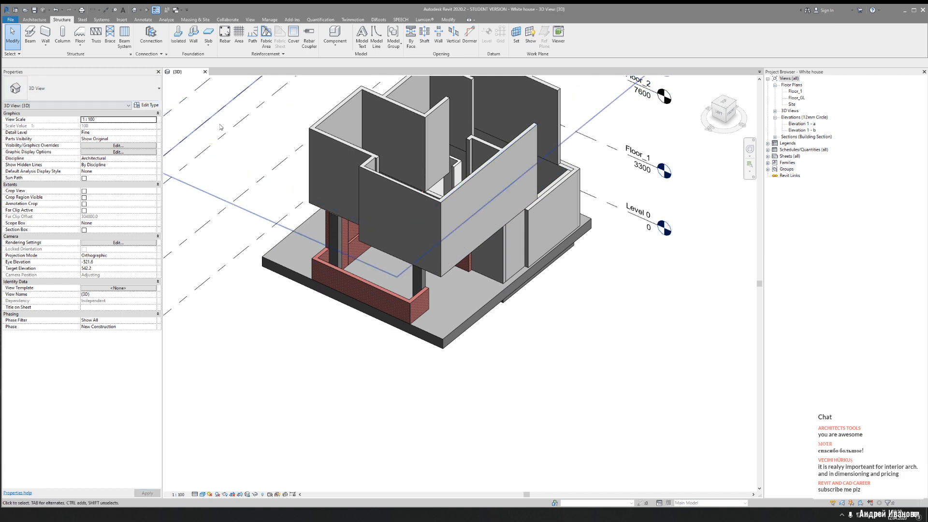
Open the Floor_1 floor plan and bring the column beside deck 10 into view
click(35, 19)
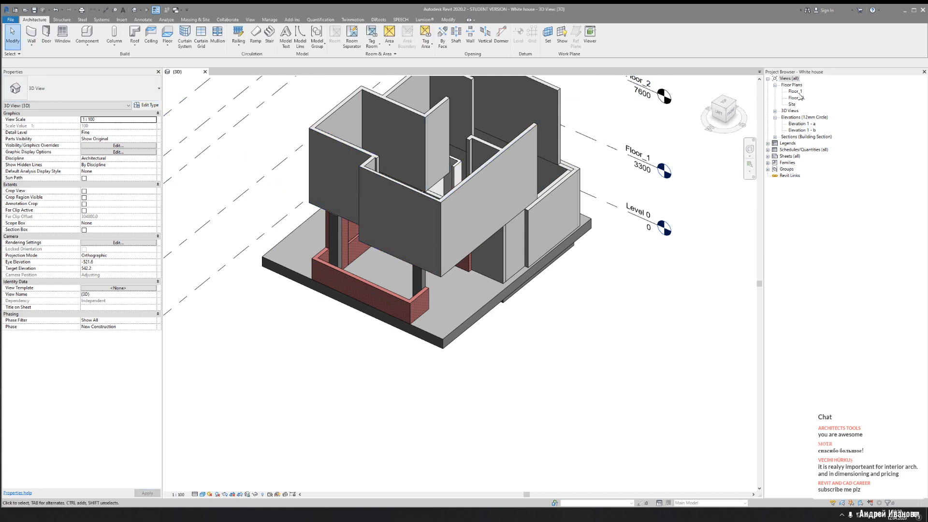
double_click(794, 91)
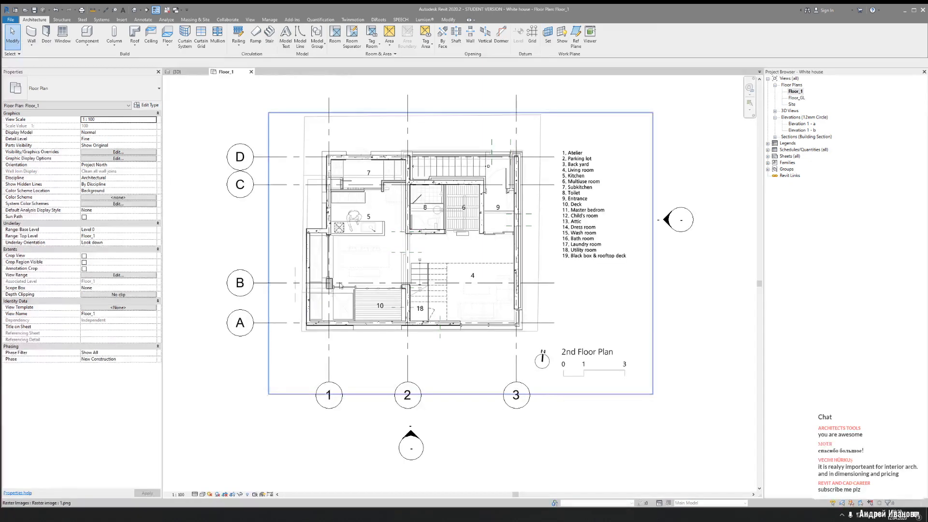
scroll(341, 286, up, 5)
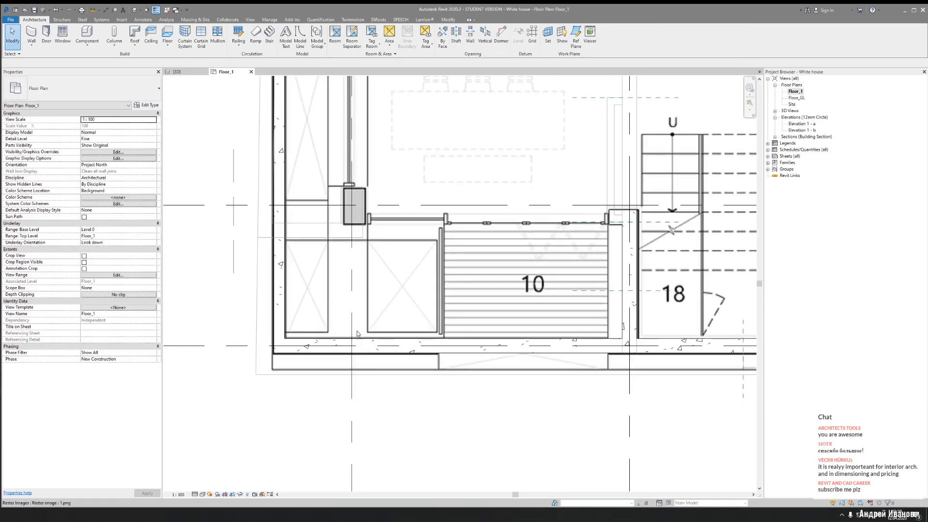
middle_drag(349, 284, 349, 296)
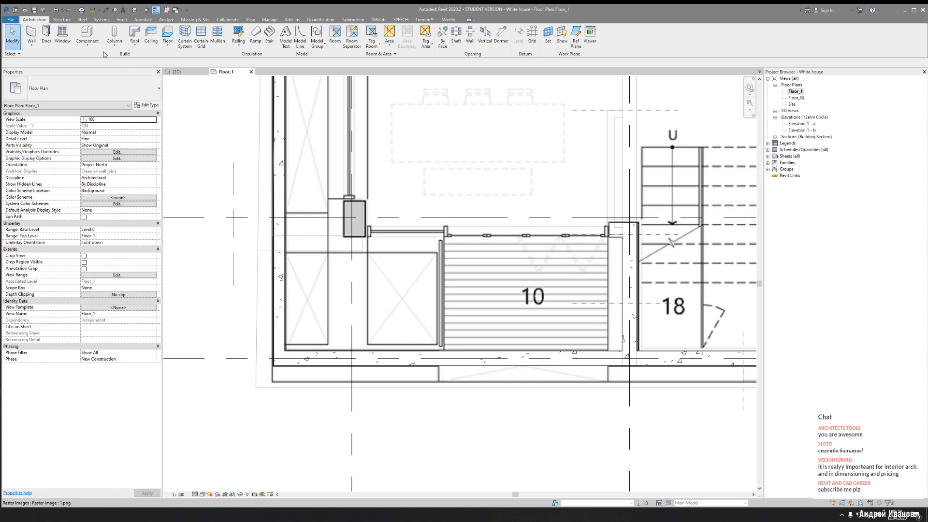
Start a model in-place component and show both Architecture and Structure family categories
click(87, 36)
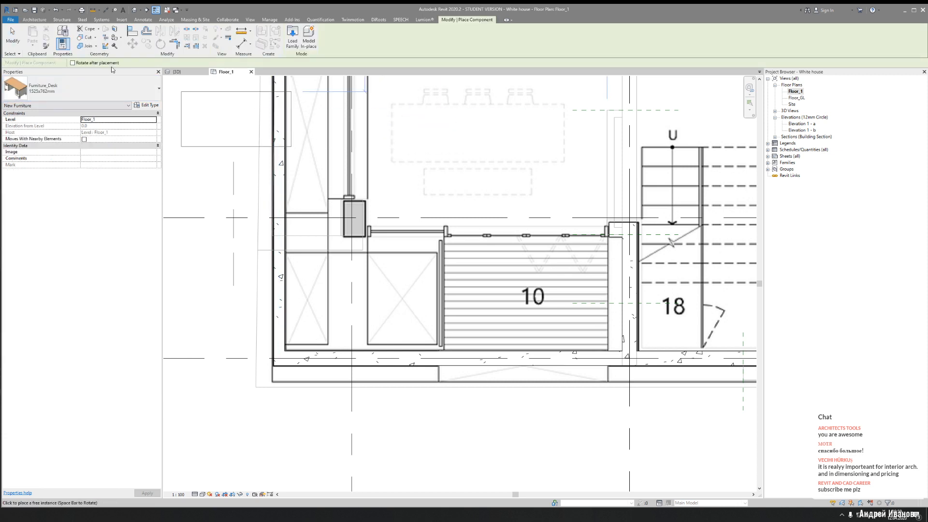
click(302, 46)
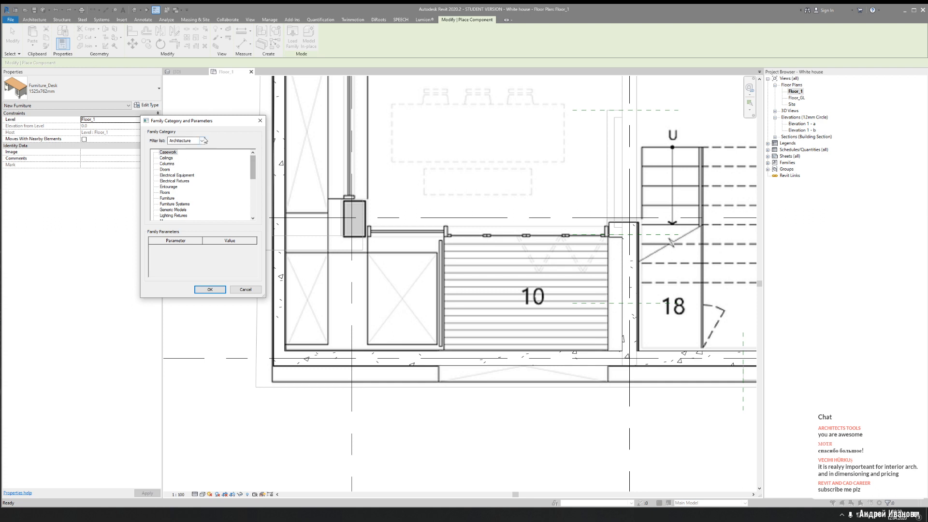
click(176, 140)
click(170, 154)
click(170, 148)
click(227, 165)
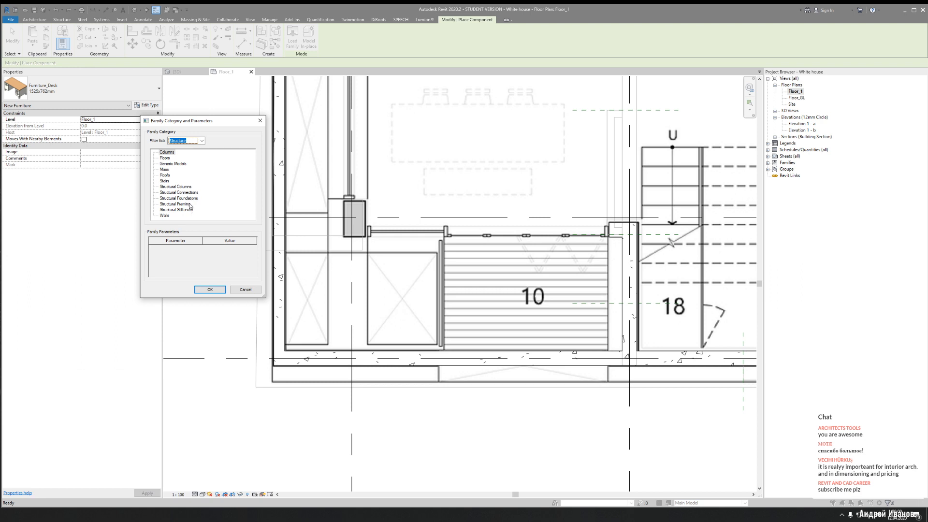
click(202, 141)
click(188, 147)
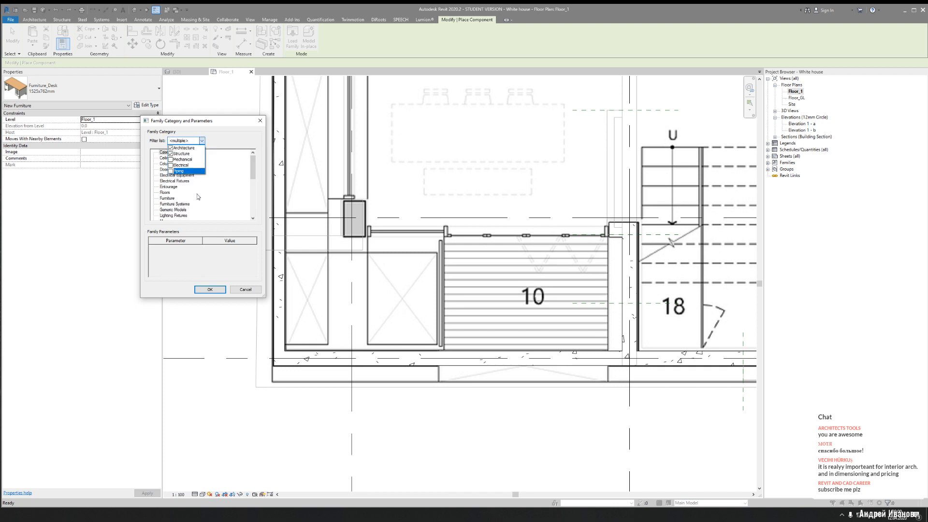
click(197, 140)
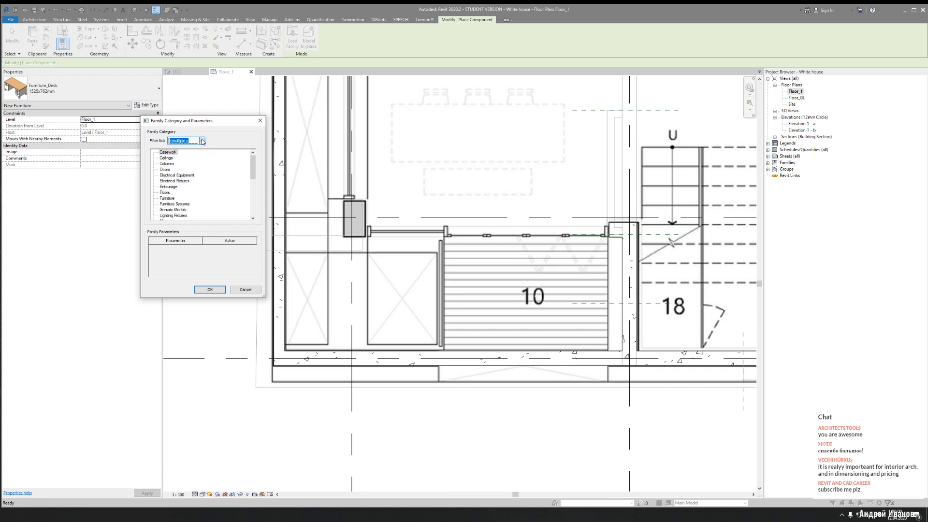
Assign the Floors category to the in-place component and name it Beam
click(164, 193)
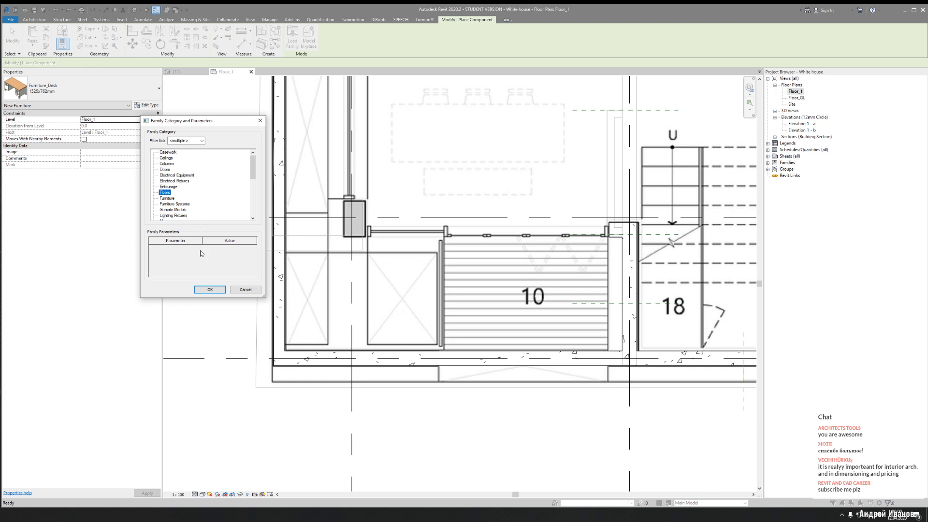
click(210, 290)
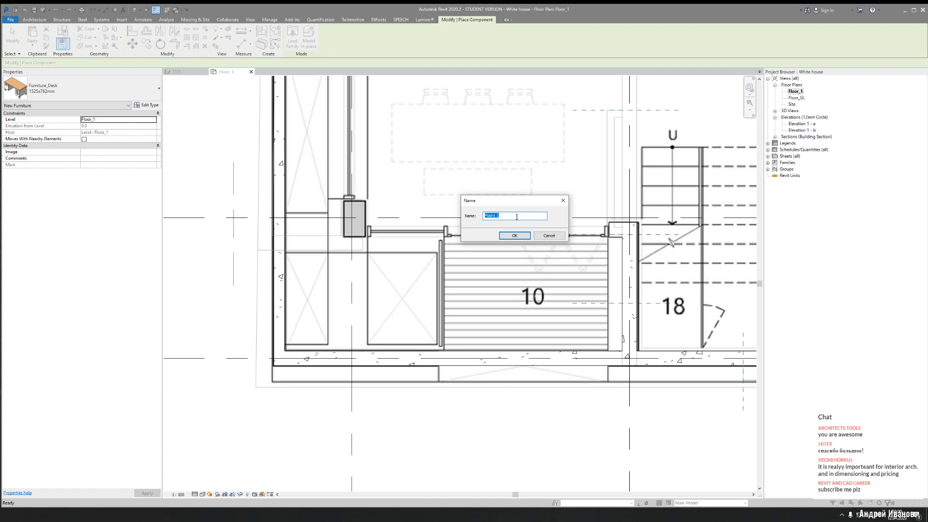
text(Beam)
key(Return)
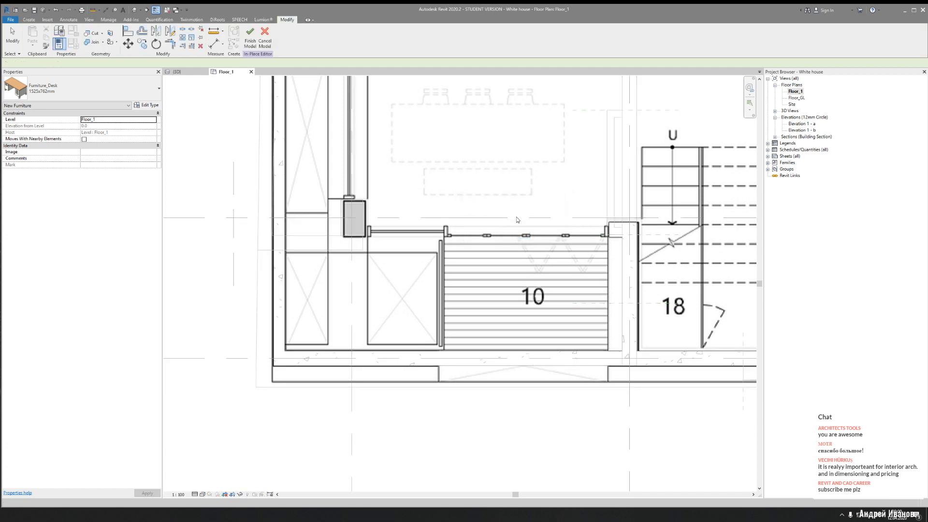
Start an extrusion and sketch a narrow rectangle along grid 1, from the grid A wall up to just below the kitchen counter
middle_drag(274, 206, 233, 251)
click(29, 19)
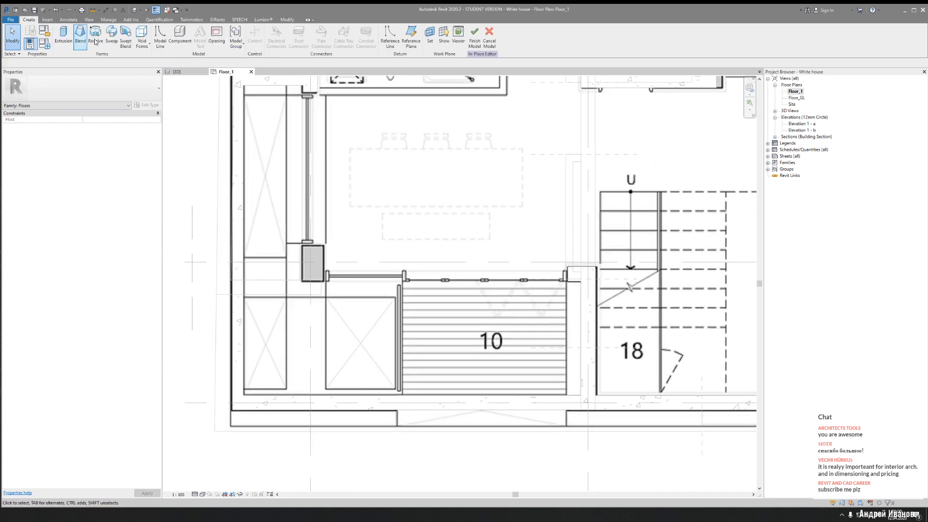
click(64, 35)
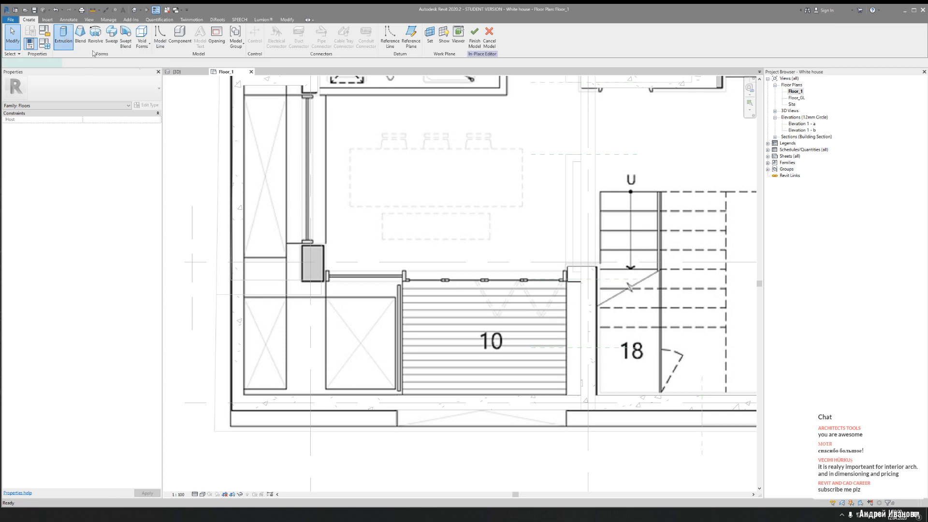
click(286, 394)
middle_drag(331, 193, 318, 405)
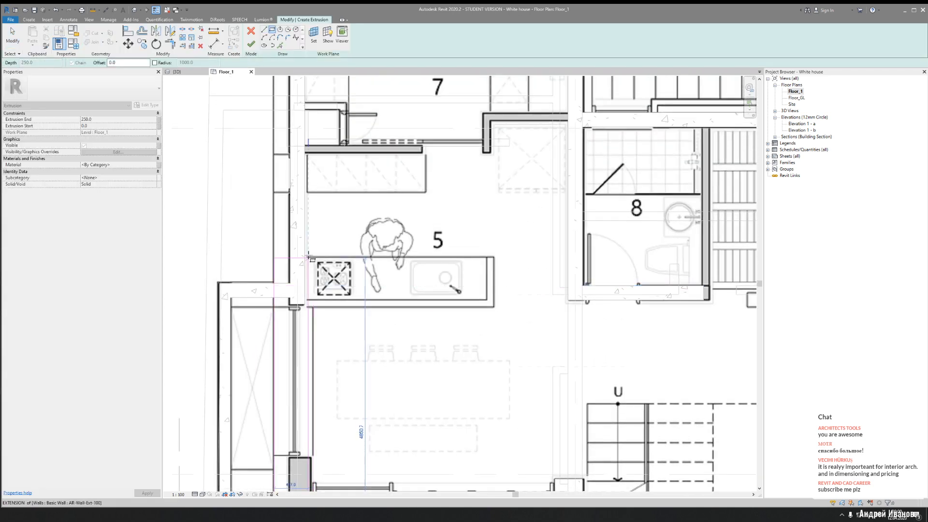
click(313, 319)
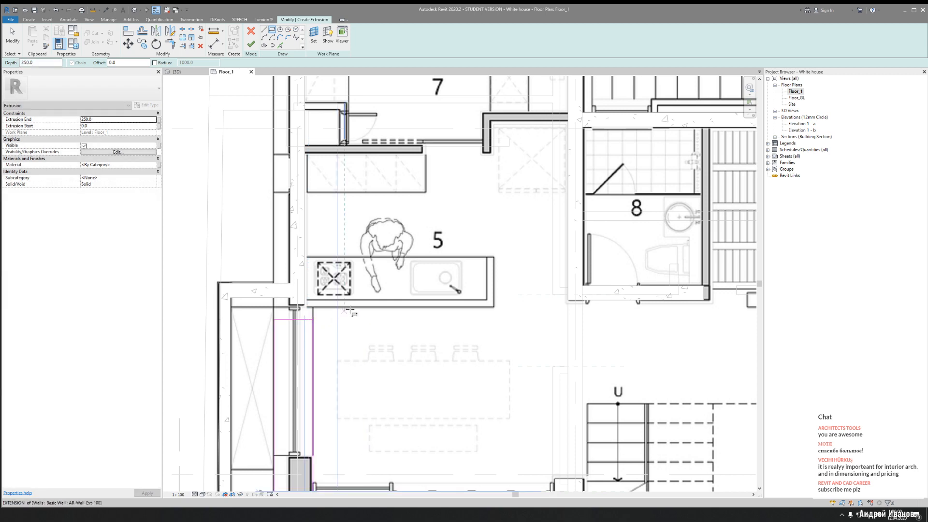
key(Escape)
scroll(304, 276, up, 2)
scroll(305, 277, up, 2)
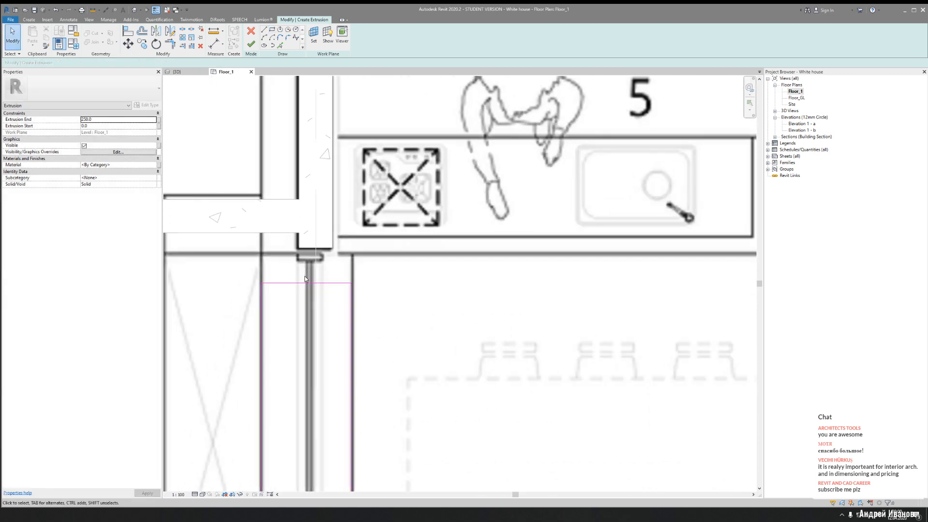
key(a)
key(l)
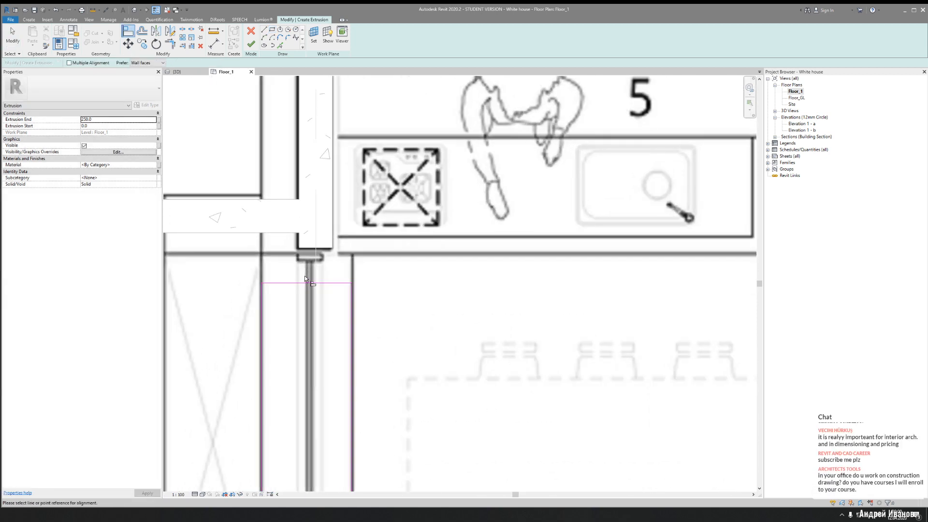
scroll(304, 275, down, 2)
scroll(344, 249, down, 2)
middle_drag(333, 226, 350, 248)
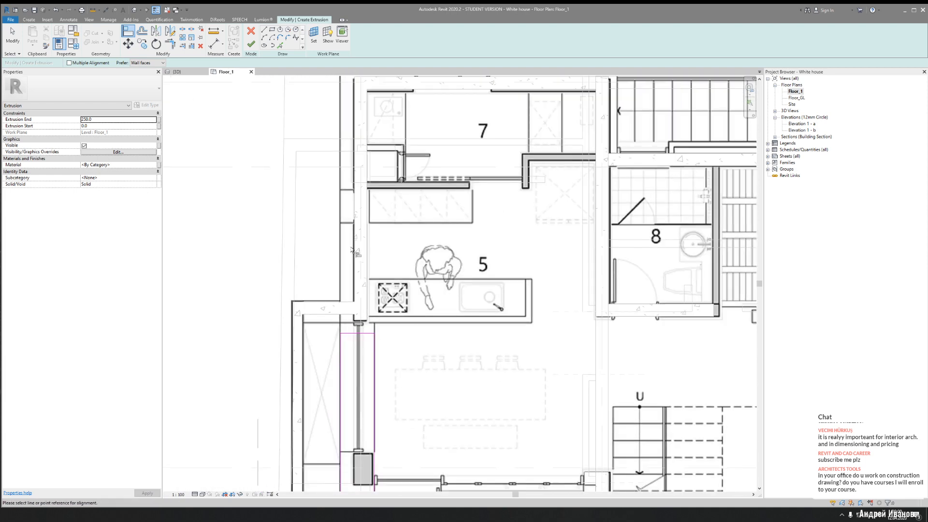
scroll(347, 223, up, 2)
key(Escape)
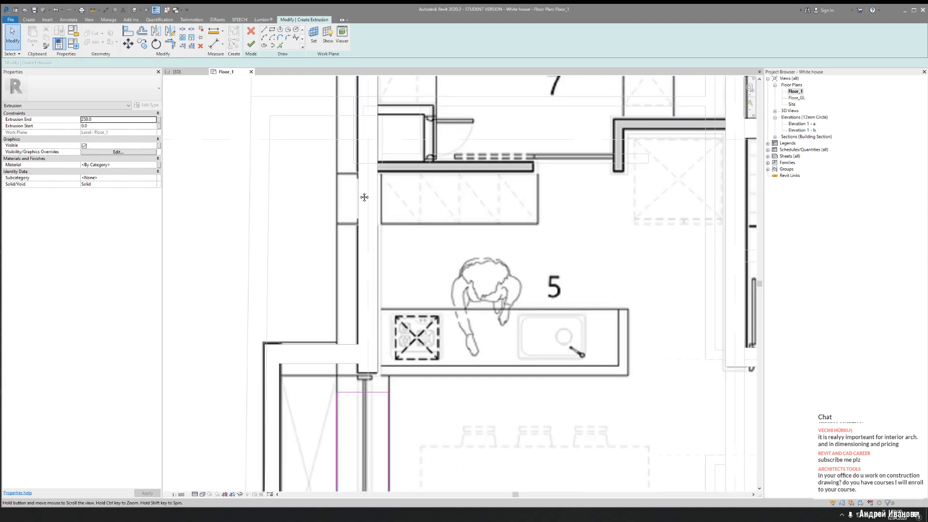
Check the sketched outline against the building in 3D and the reference photo, and return to the Floor_1 plan
scroll(360, 201, up, 4)
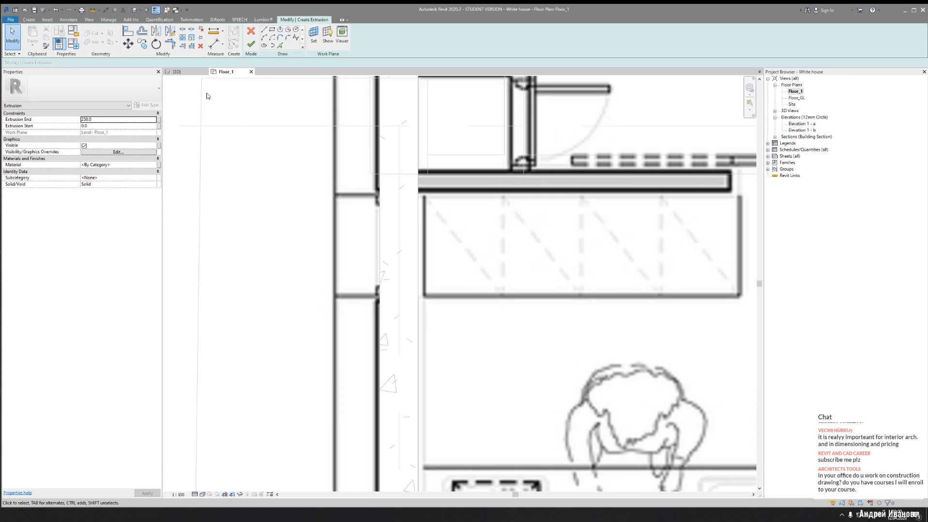
click(177, 73)
scroll(328, 206, up, 3)
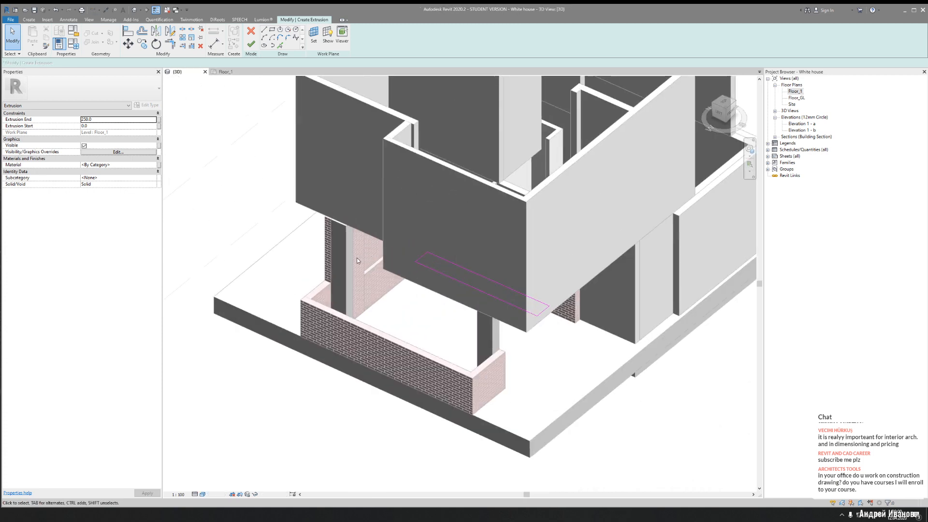
shift+middle_drag(373, 269, 177, 347)
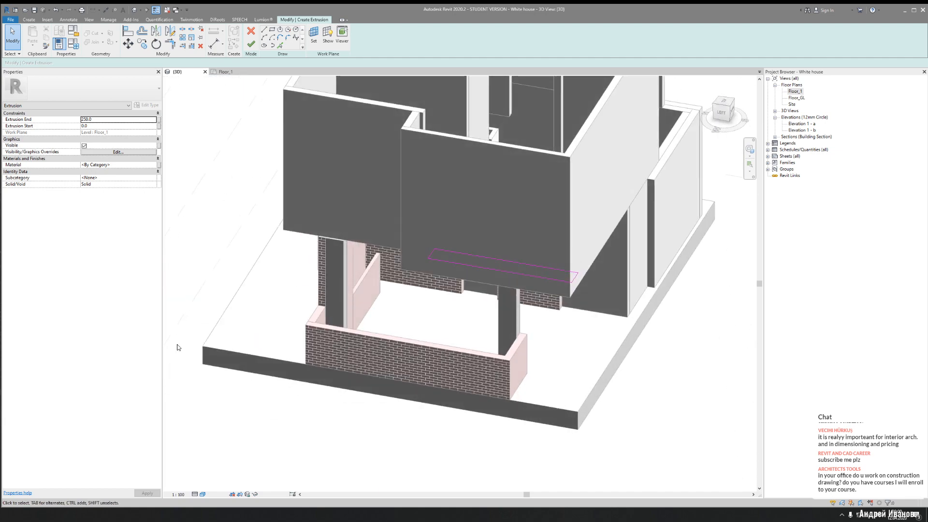
key(alt+Tab)
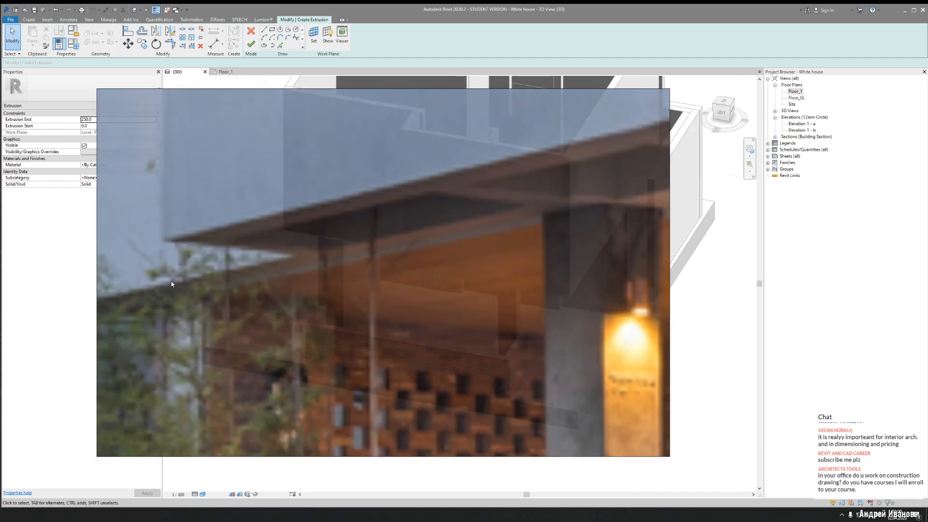
click(230, 72)
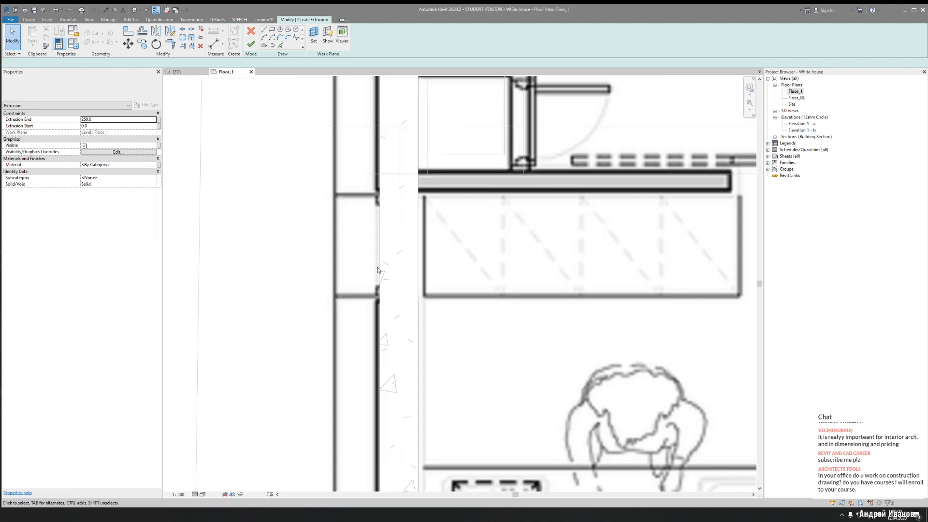
scroll(351, 257, down, 3)
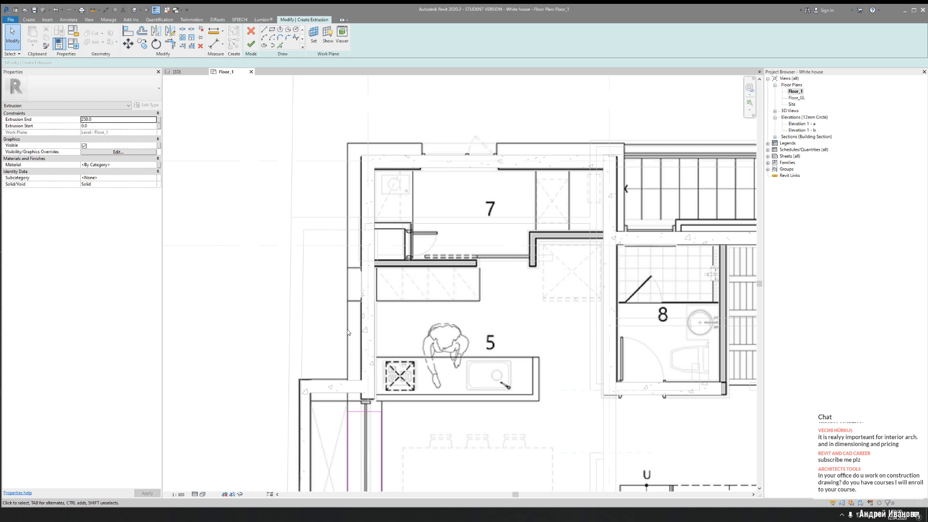
scroll(356, 325, down, 1)
middle_drag(531, 357, 466, 282)
mouse_move(456, 339)
middle_down()
mouse_move(455, 302)
mouse_move(472, 355)
middle_up()
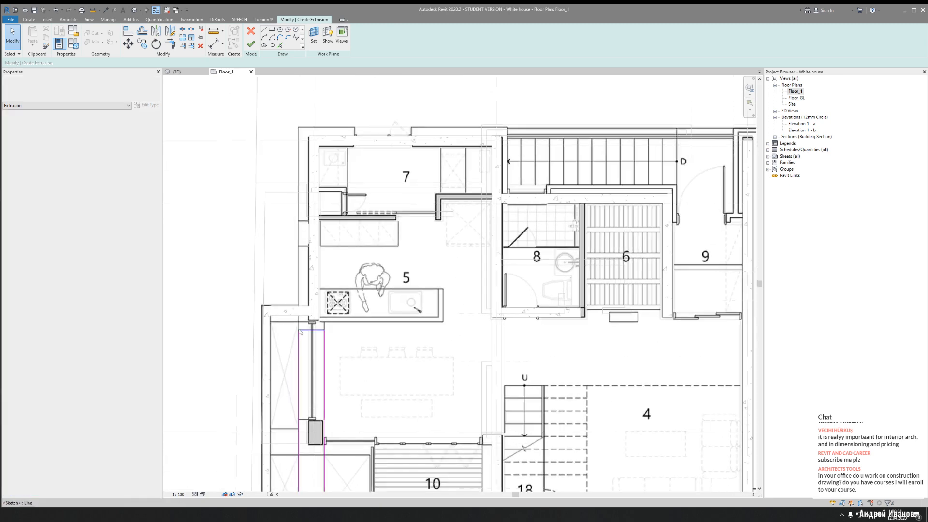
Align the sketch's short edge below the kitchen counter with the lower face of the adjoining concrete wall
scroll(300, 329, up, 4)
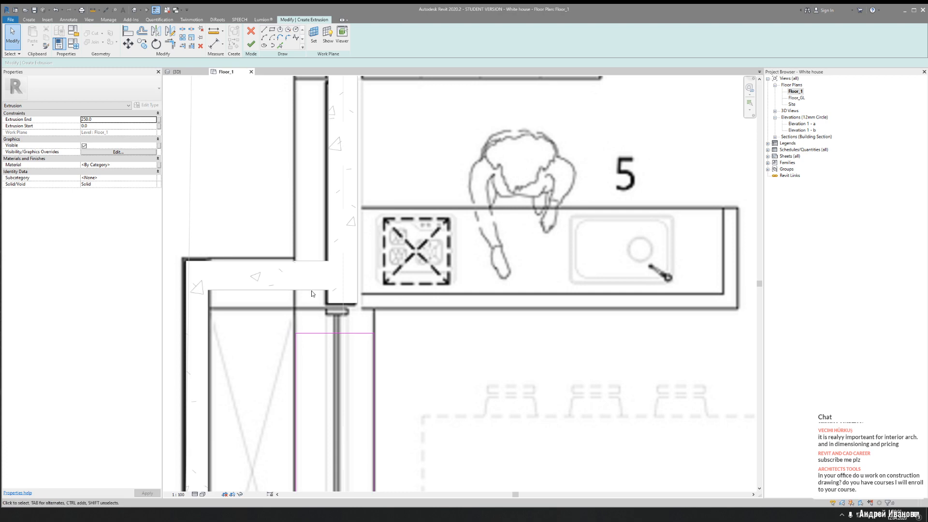
key(l)
click(312, 290)
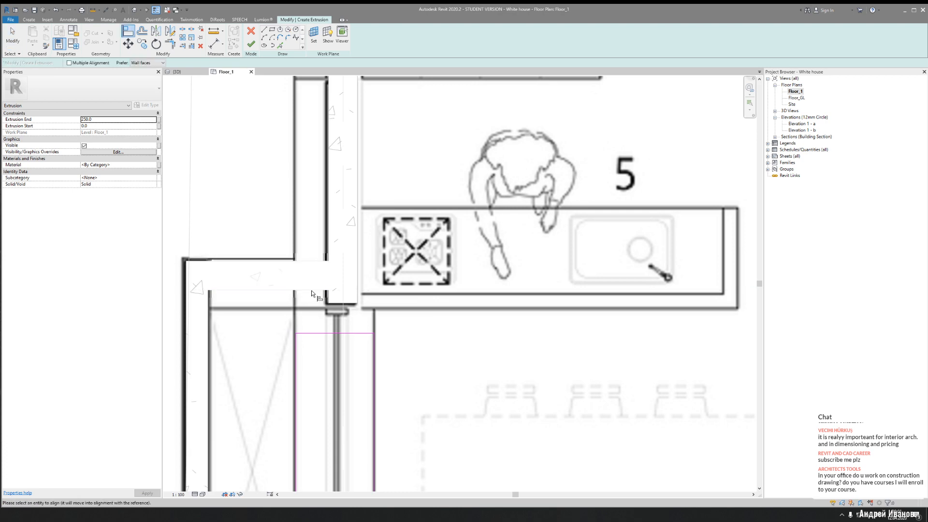
click(315, 332)
key(Escape)
key(Escape)
Sketch two parallel horizontal lines beside the column, from the outer wall's inner face to the beam outline's outer edge
scroll(394, 249, down, 4)
middle_drag(408, 420, 390, 302)
scroll(352, 152, up, 1)
middle_drag(352, 152, 353, 89)
scroll(271, 239, up, 4)
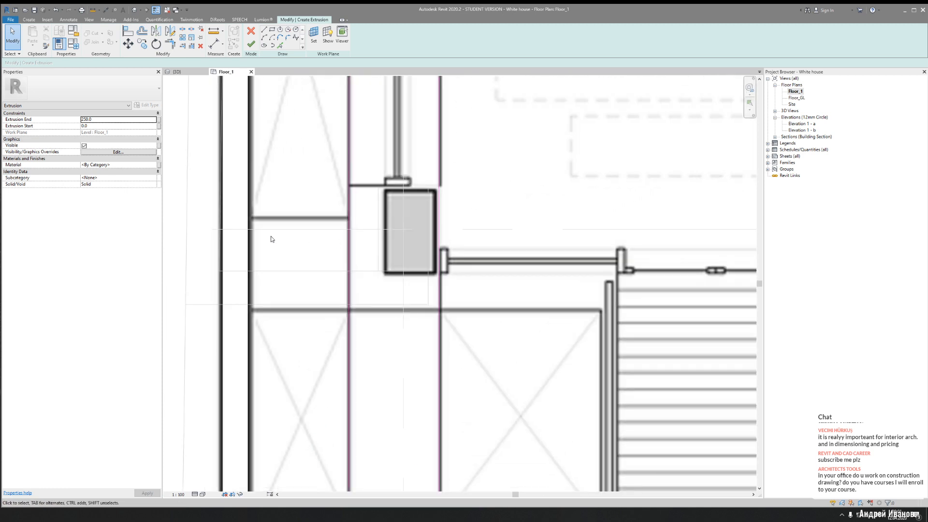
click(248, 218)
click(348, 218)
key(Escape)
click(249, 305)
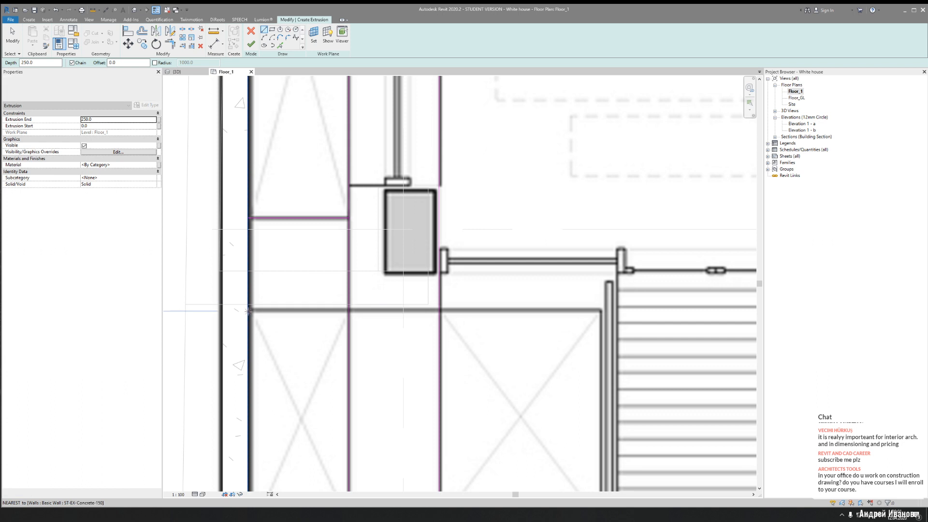
click(340, 303)
key(Escape)
key(Escape)
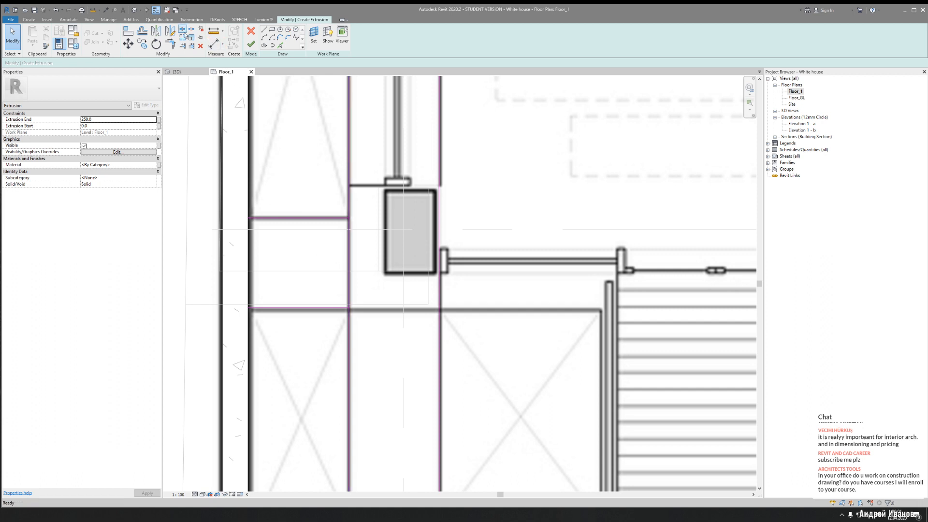
Trim both horizontal lines into corners with the beam outline's outer edge, opening that edge between them
key(t)
key(r)
click(341, 307)
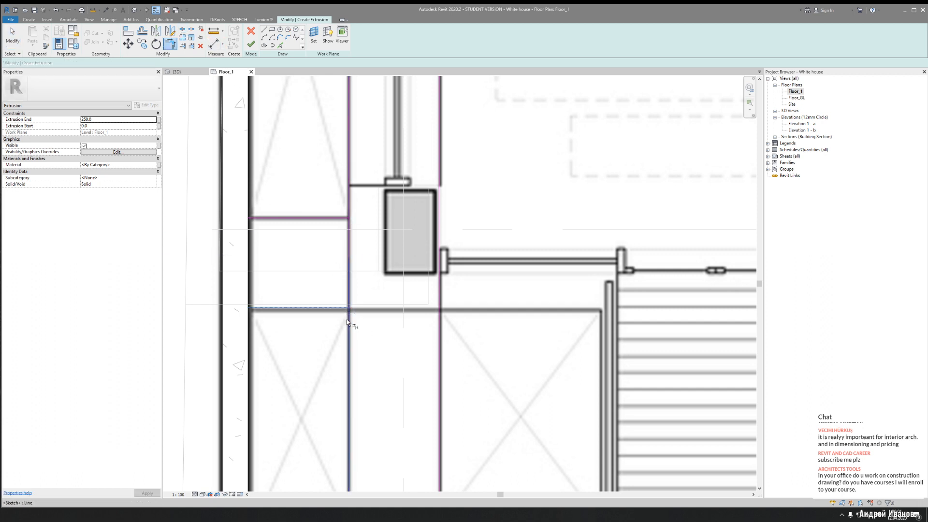
click(348, 319)
click(341, 218)
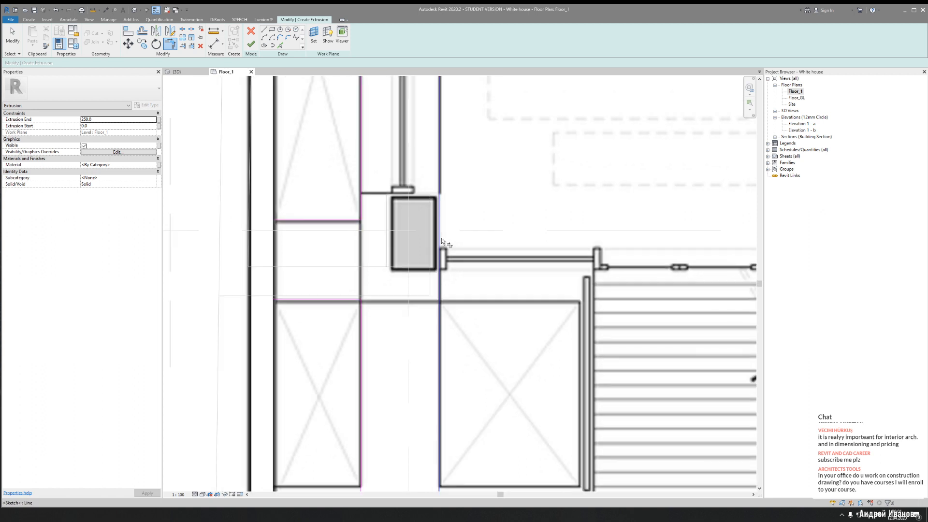
middle_drag(442, 238, 333, 243)
key(Escape)
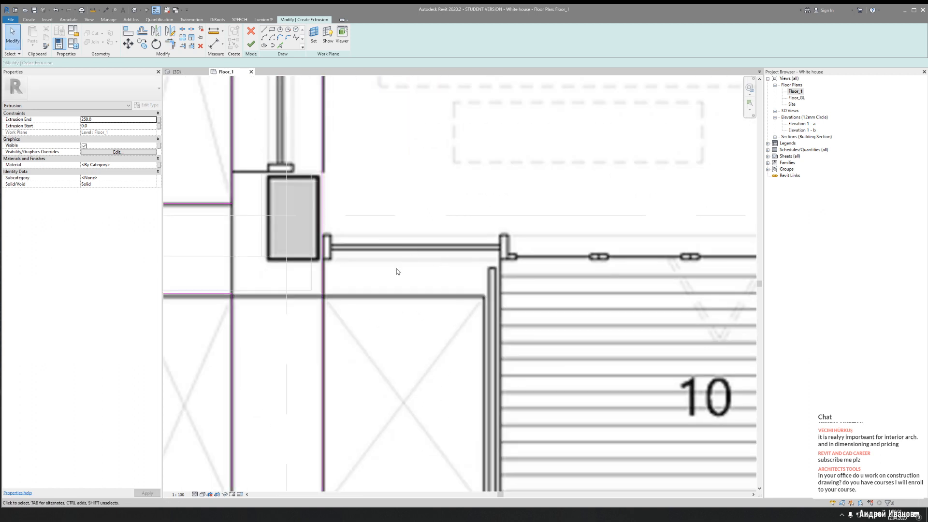
Sketch a horizontal line about 960 mm long from the beam outline's inner edge to the partition corner beside deck 10
scroll(491, 291, down, 2)
middle_drag(491, 298, 435, 270)
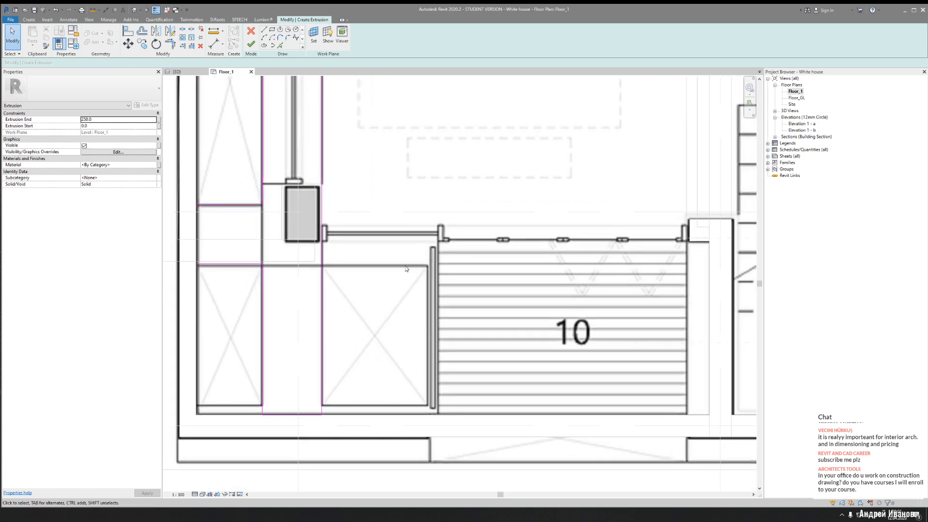
scroll(368, 249, up, 4)
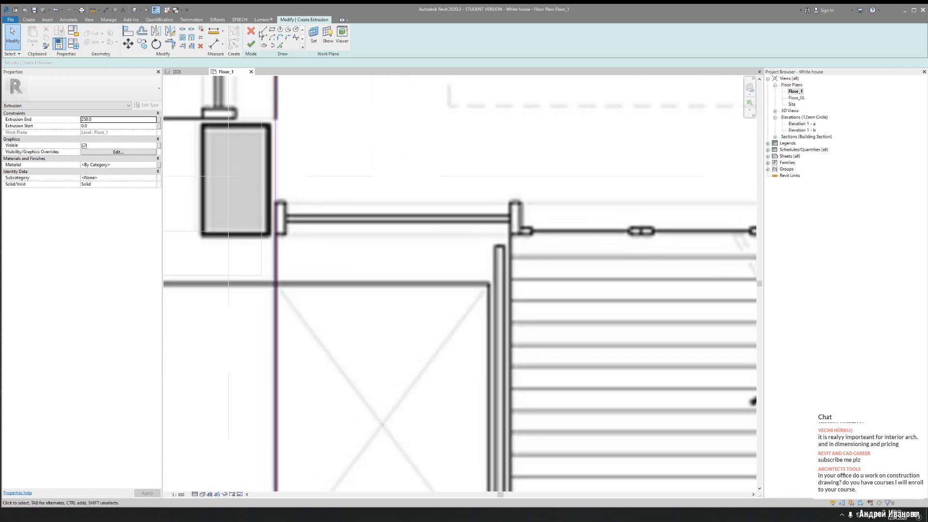
click(263, 31)
click(275, 284)
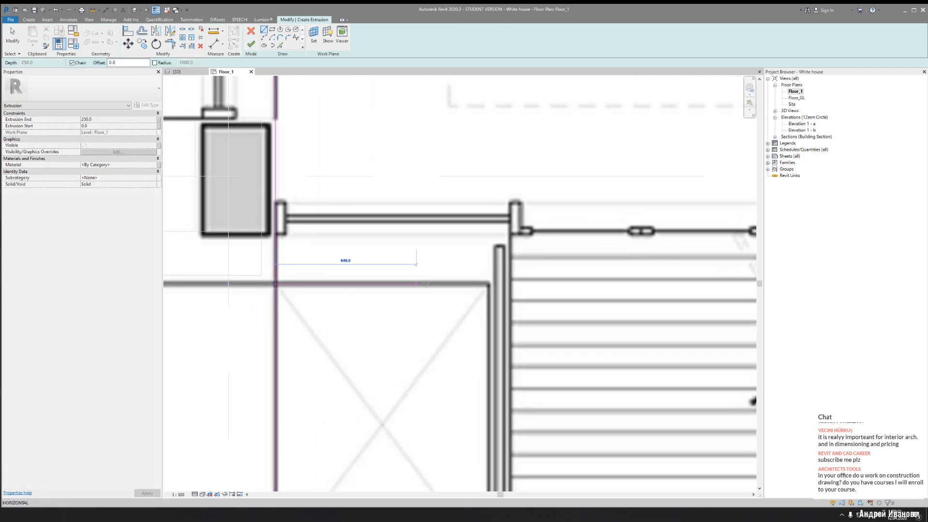
click(488, 285)
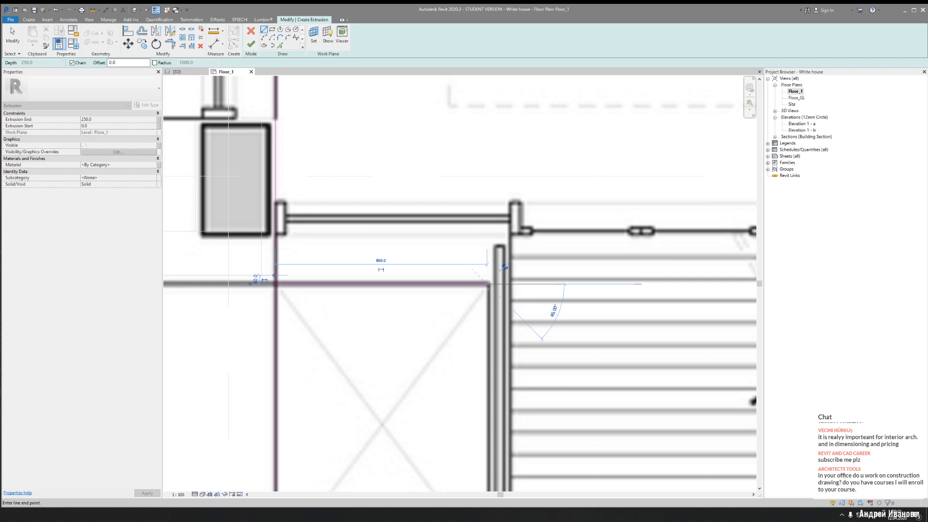
key(Escape)
scroll(435, 261, down, 5)
key(Escape)
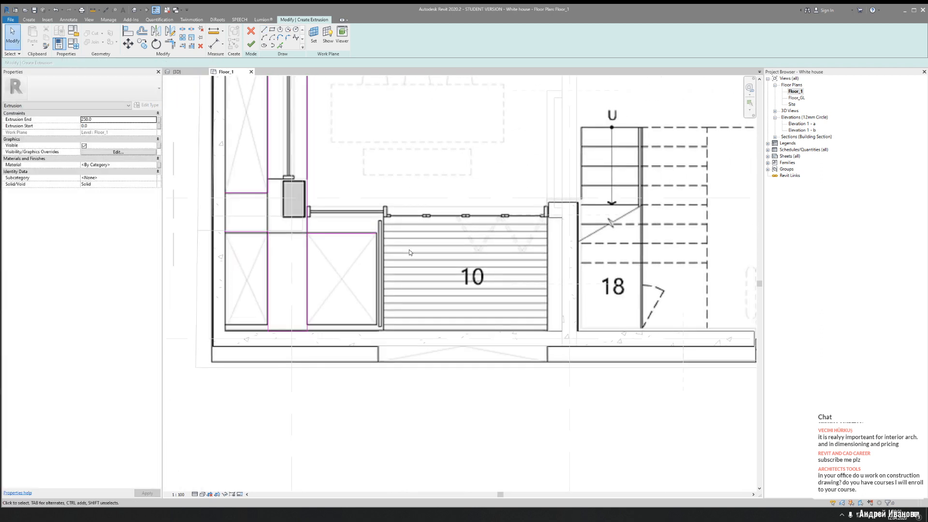
Sketch a second horizontal line from the column's lower edge towards deck 10 and a vertical line from the first line's end
scroll(391, 239, up, 2)
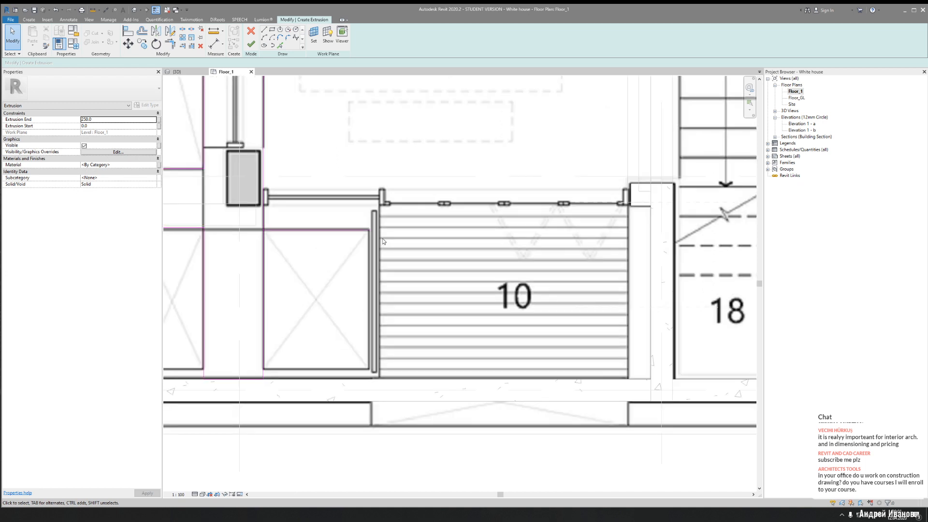
scroll(383, 241, up, 3)
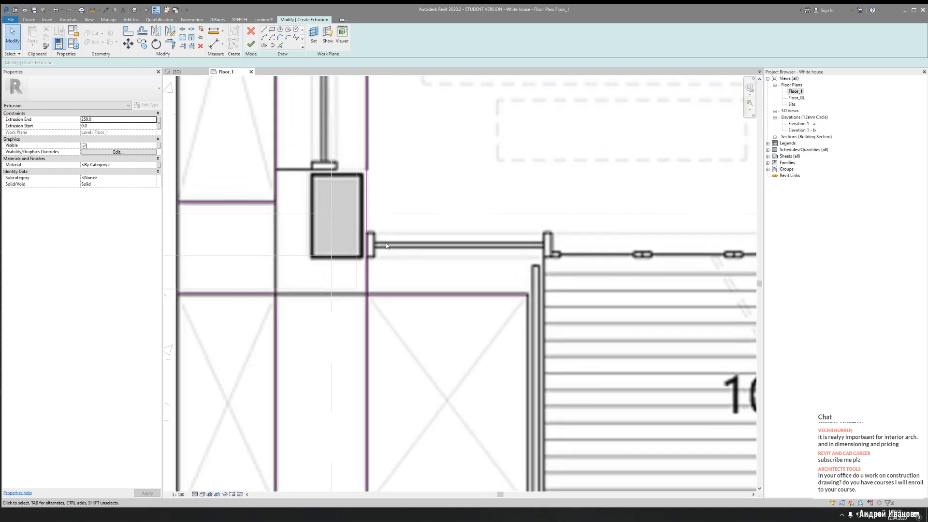
click(264, 30)
click(341, 256)
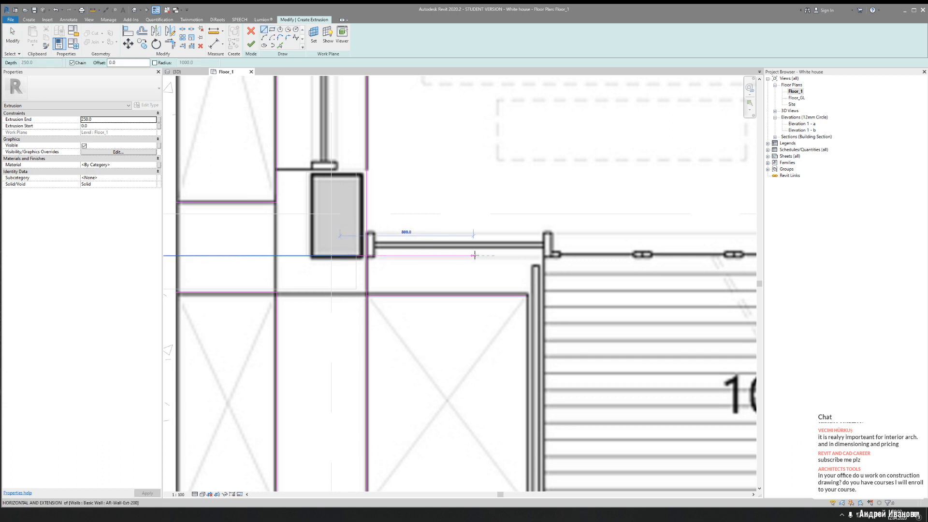
click(493, 256)
key(Escape)
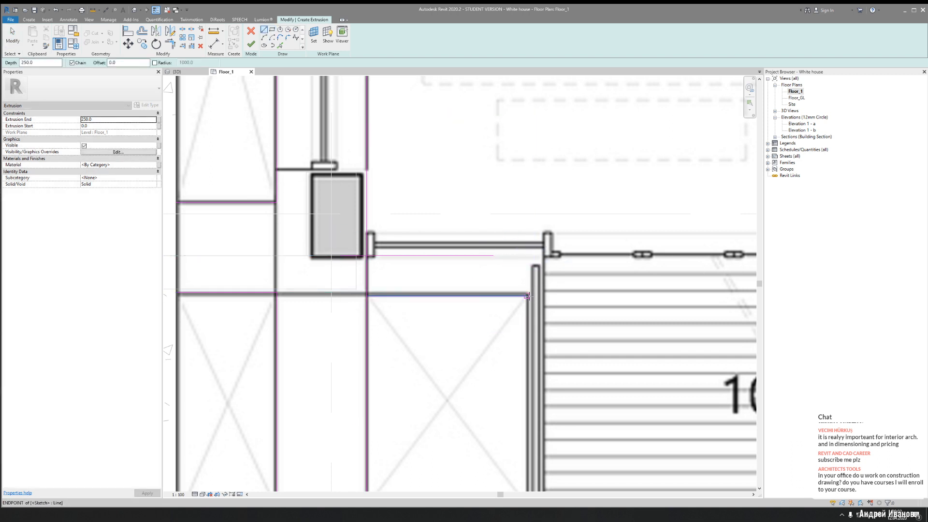
click(527, 295)
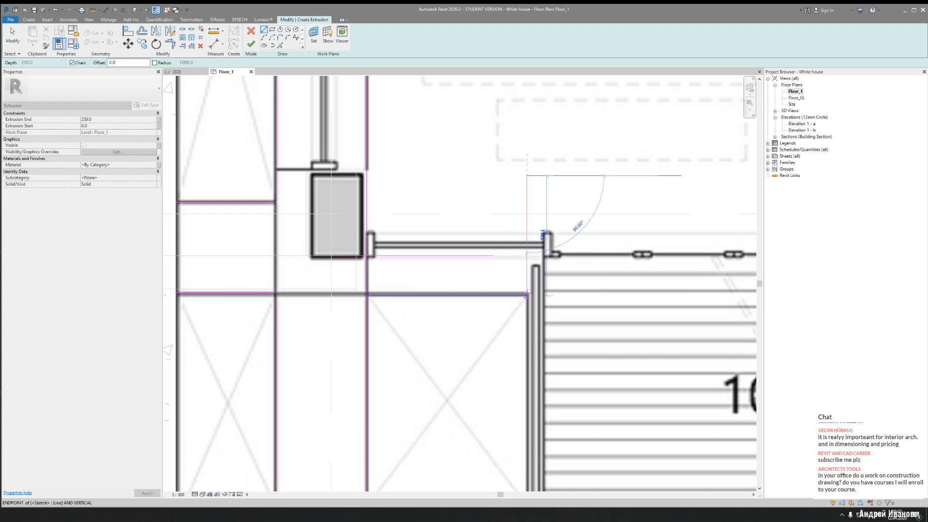
click(528, 293)
key(Escape)
key(Escape)
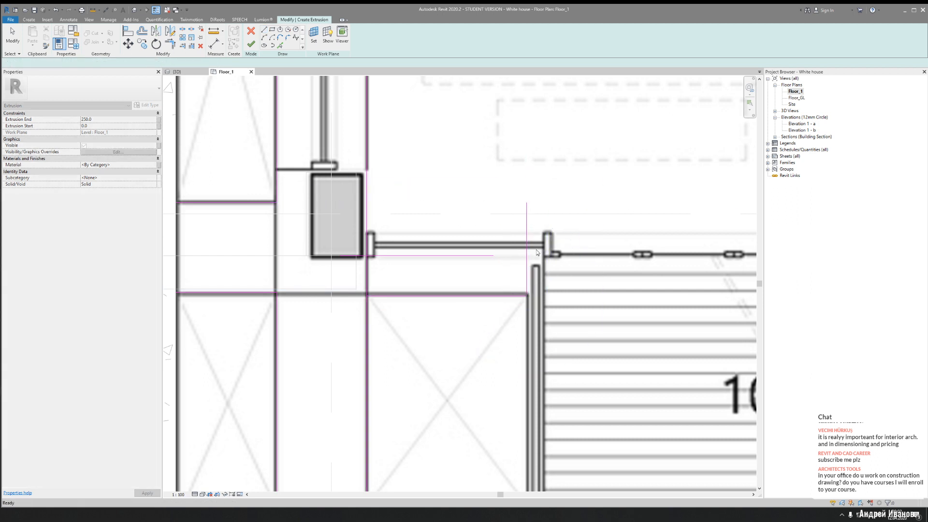
Trim the new horizontal and vertical lines to a corner at the end of the branch beside deck 10
key(t)
key(r)
click(526, 279)
click(495, 256)
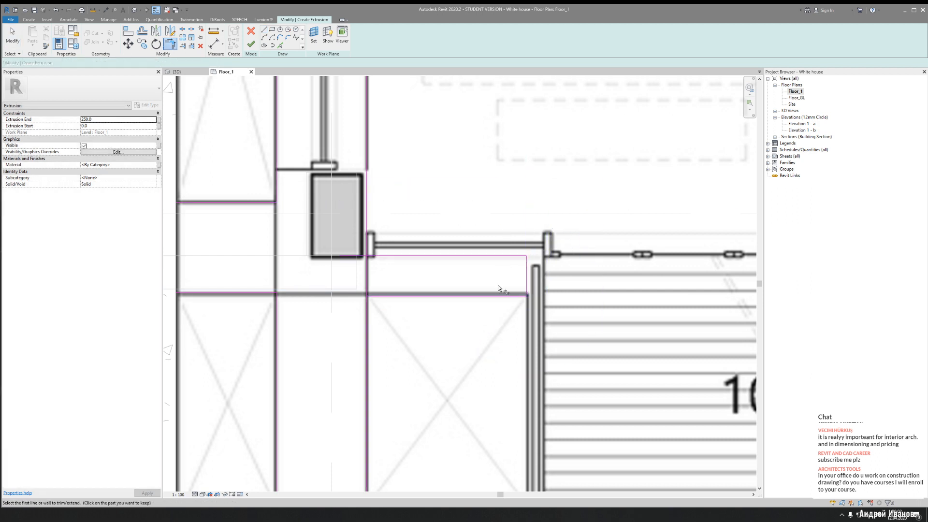
key(Escape)
key(Escape)
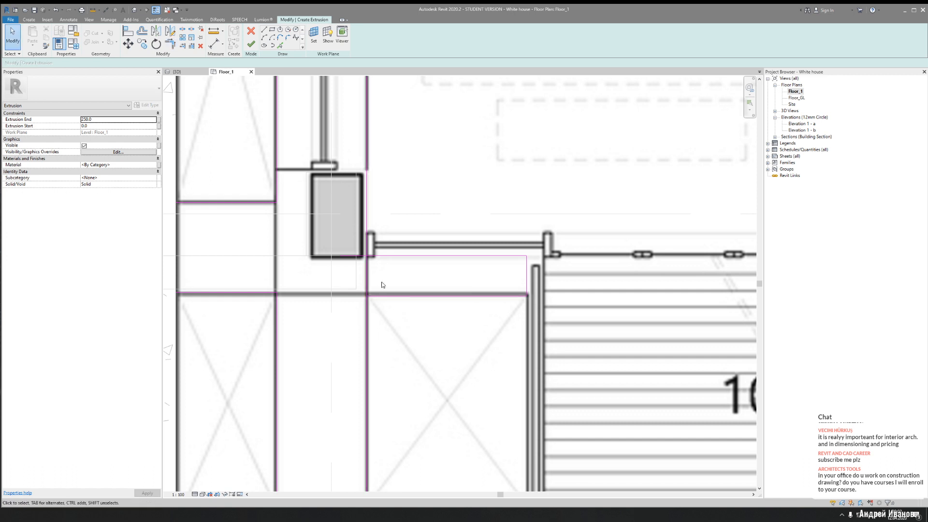
Split the beam outline's inner edge at the branch towards deck 10 and trim it to the branch's horizontal lines
key(l)
click(366, 281)
key(Escape)
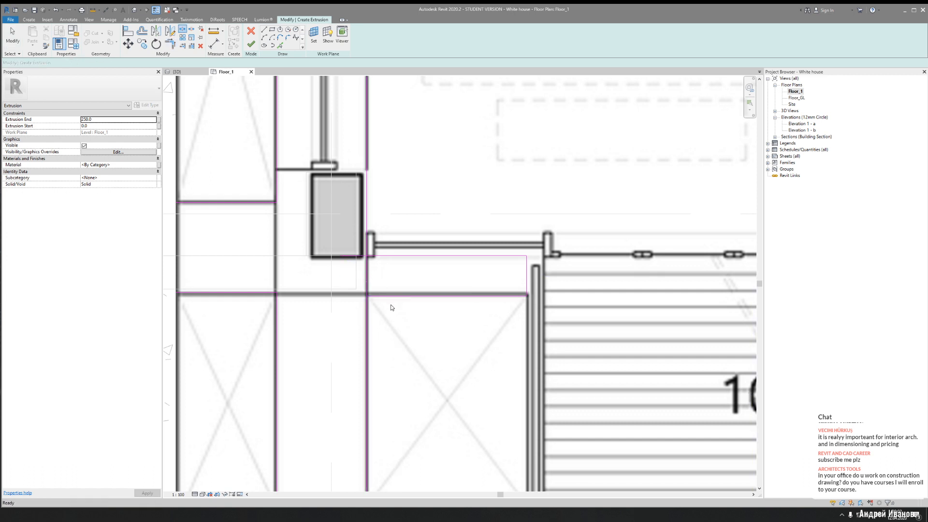
key(t)
key(r)
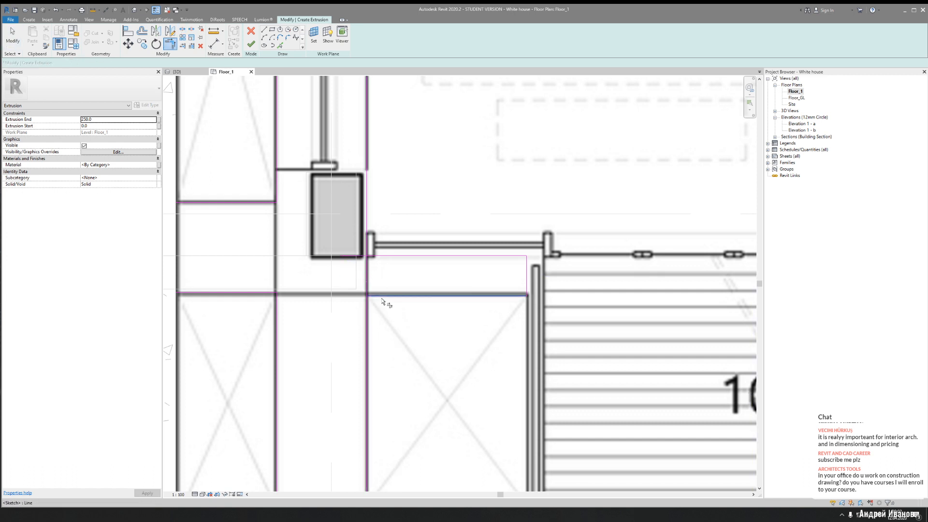
click(384, 256)
scroll(397, 247, down, 5)
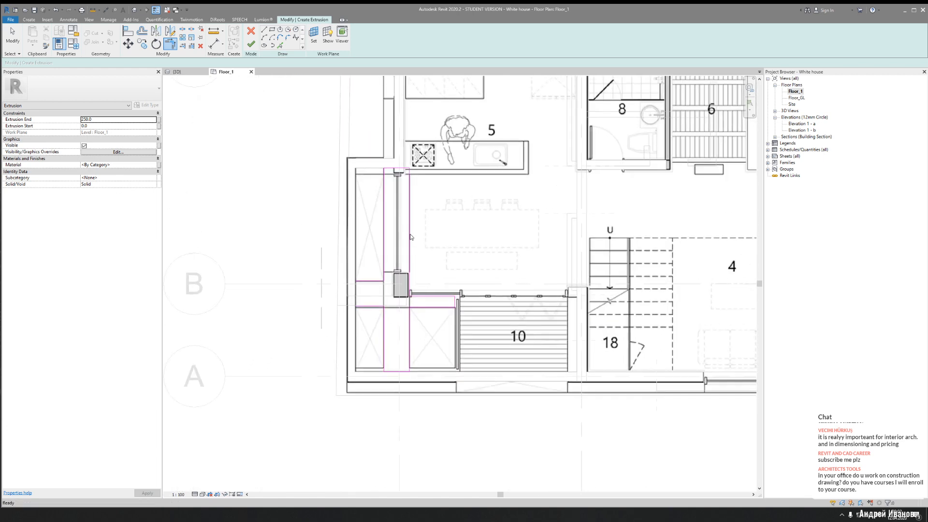
scroll(413, 293, up, 3)
key(Escape)
Try to finish the extrusion sketch, inspect the open ends at the outer wall, and return to editing
middle_drag(387, 201, 399, 317)
click(251, 44)
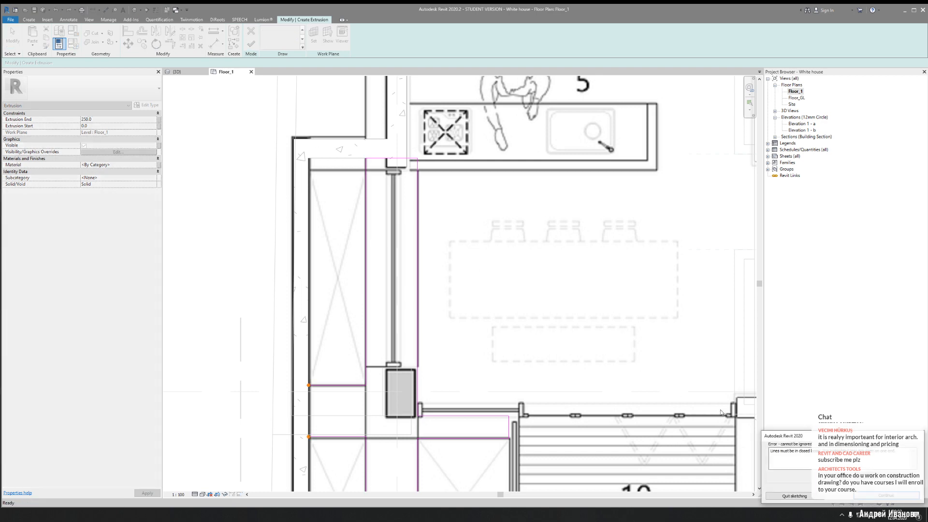
scroll(526, 317, down, 3)
scroll(368, 317, up, 5)
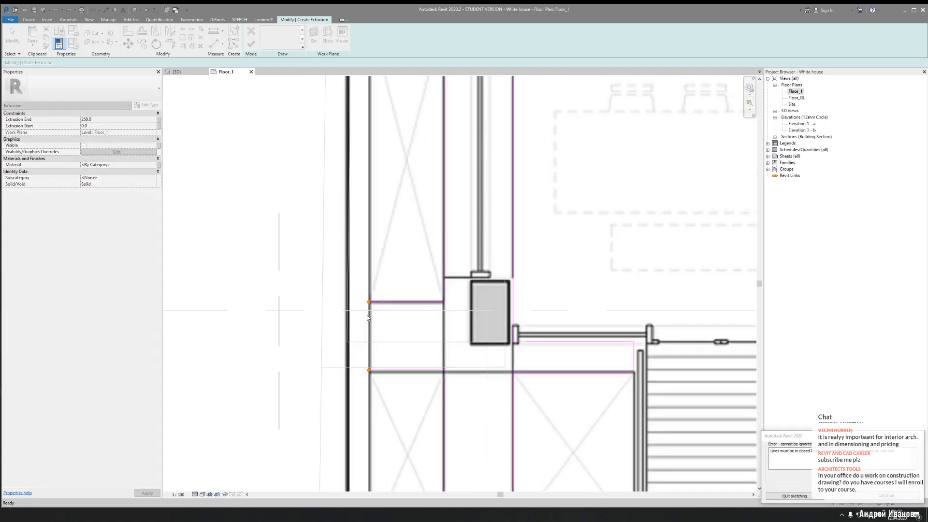
click(885, 495)
Close the beam outline with a vertical line between the two open ends at the outer wall and finish the extrusion sketch
scroll(435, 382, up, 2)
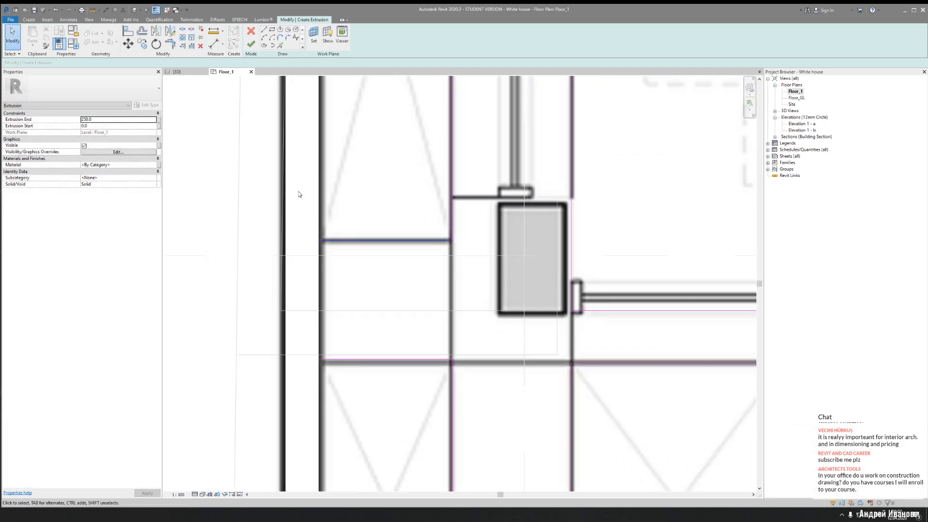
click(265, 32)
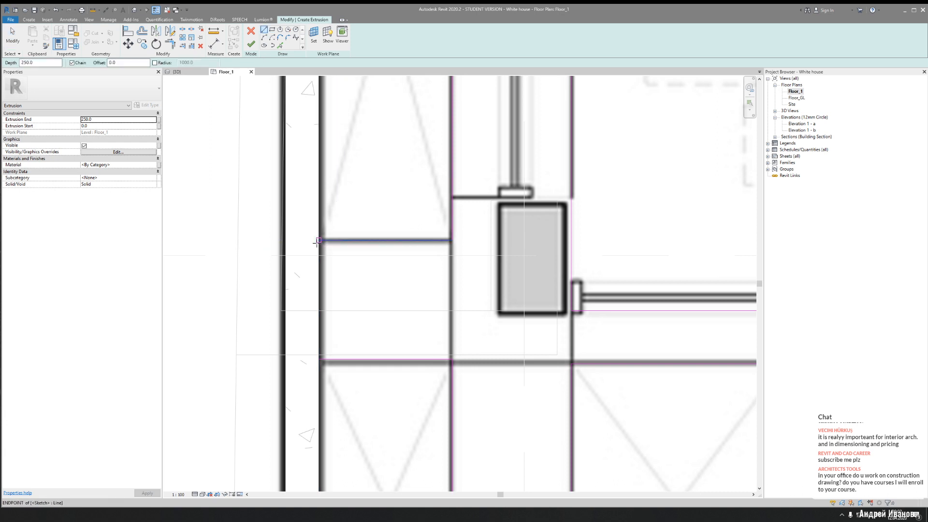
click(319, 240)
click(319, 359)
key(Escape)
key(Escape)
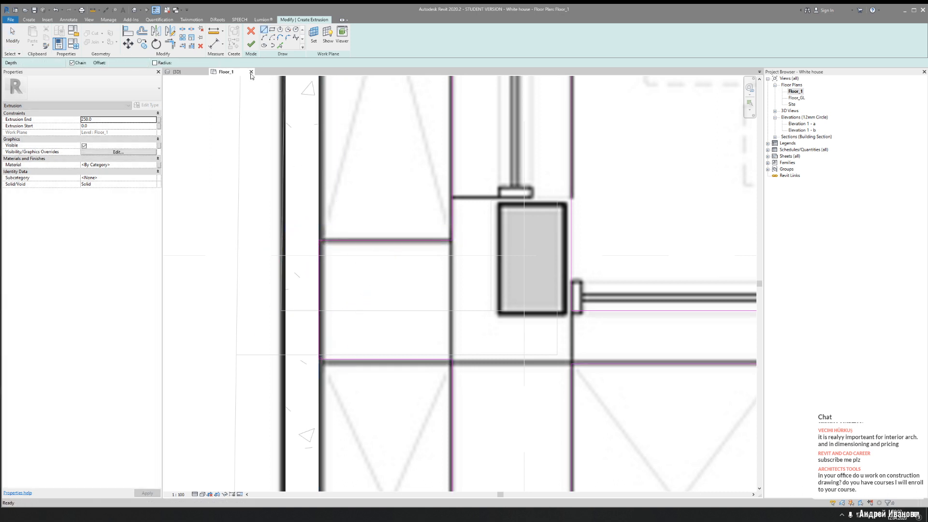
click(251, 44)
key(Escape)
Examine the cross-shaped beam extrusion and its branches around the column in the 3D view
click(182, 71)
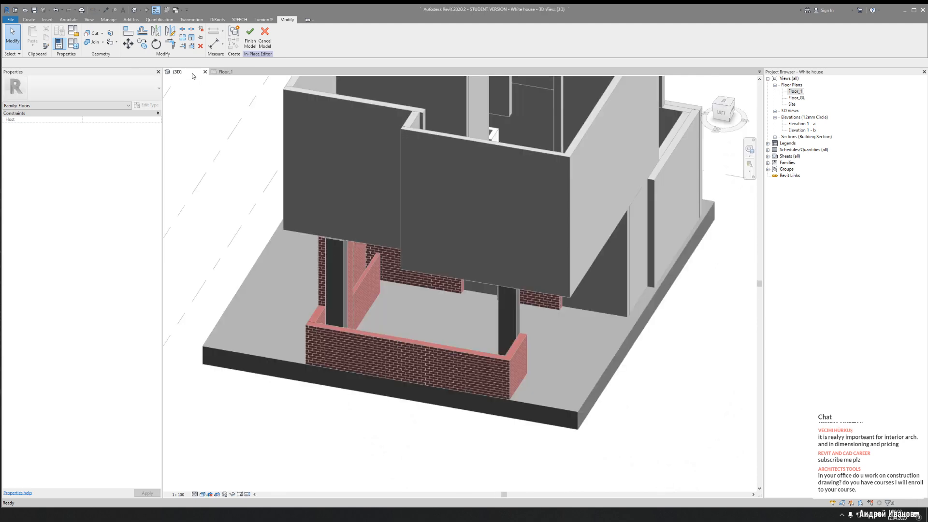
scroll(378, 263, down, 2)
shift+middle_drag(496, 250, 338, 327)
scroll(337, 328, up, 8)
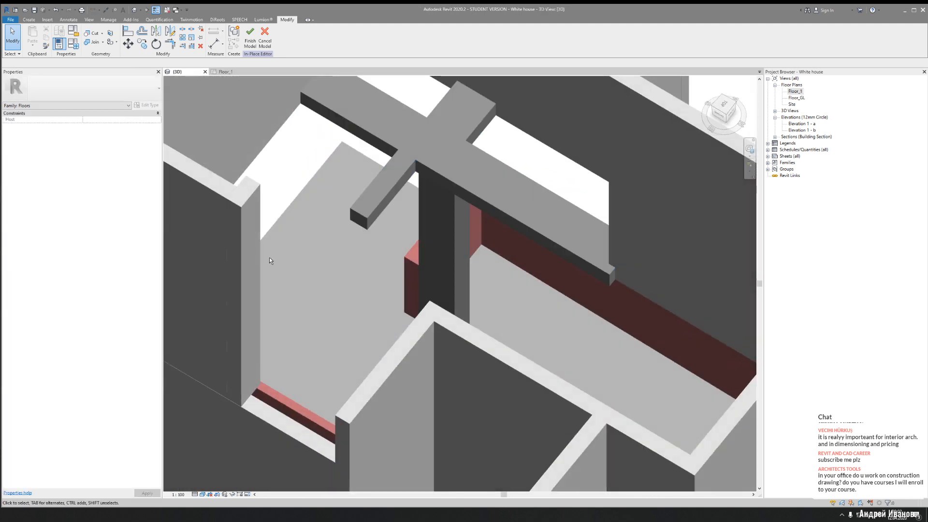
middle_drag(416, 277, 339, 237)
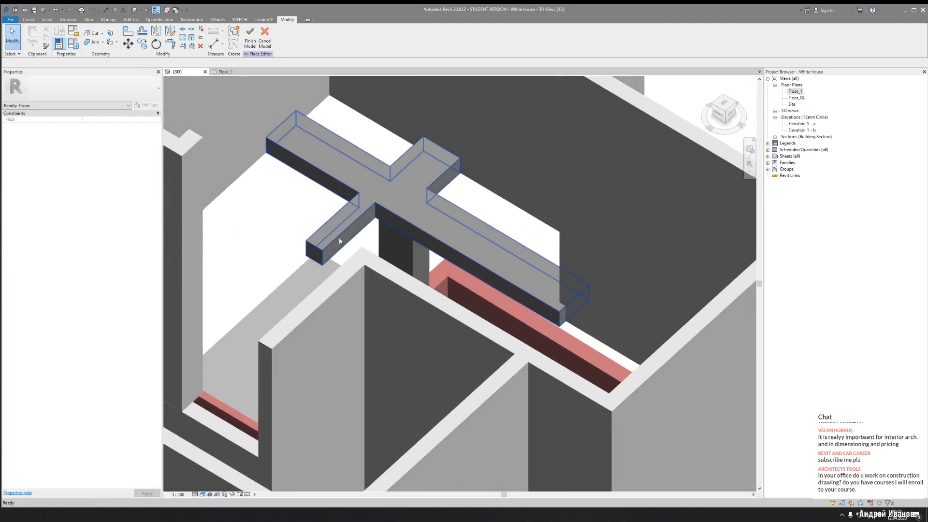
middle_drag(384, 201, 379, 275)
scroll(397, 282, up, 2)
scroll(405, 341, down, 3)
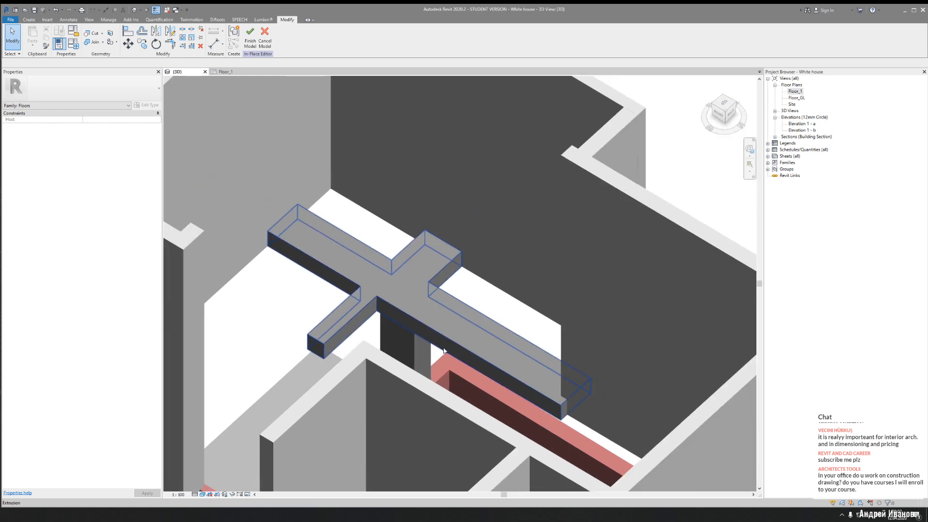
Stretch the long beam arm along the outer wall of rooms 5 and 7 to the wall's far corner
shift+middle_drag(489, 379, 377, 238)
shift+middle_drag(416, 305, 509, 311)
click(513, 303)
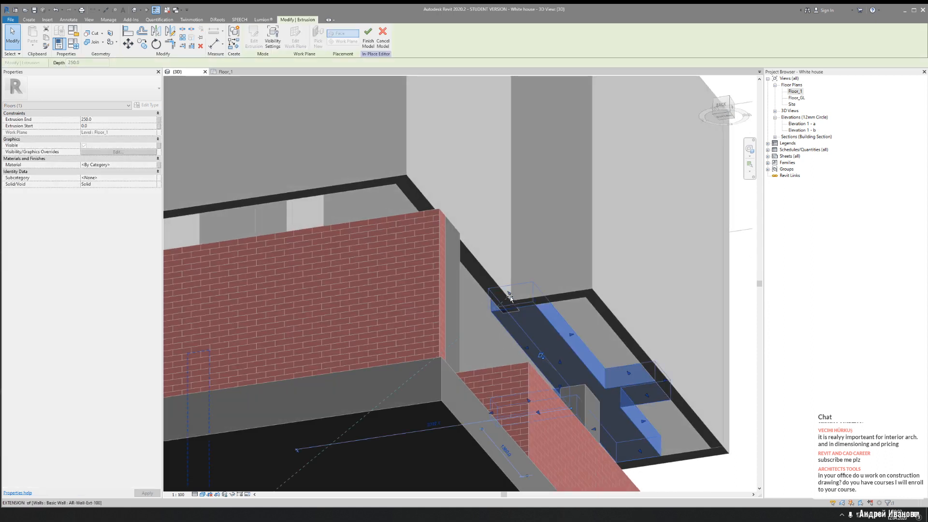
drag(513, 304, 394, 187)
shift+middle_drag(445, 258, 383, 338)
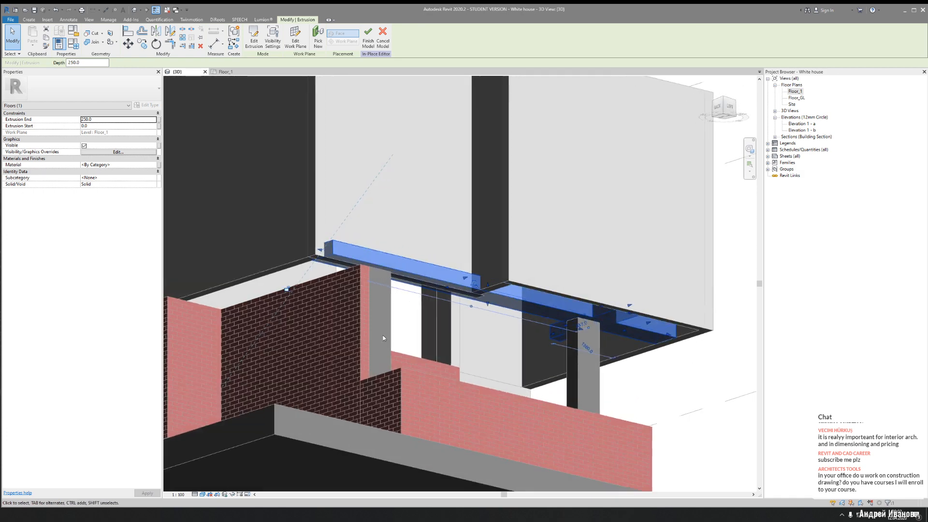
click(351, 188)
Check the stretched beam in 3D and finish the in-place model from the Floor_1 plan
shift+middle_drag(394, 209, 434, 276)
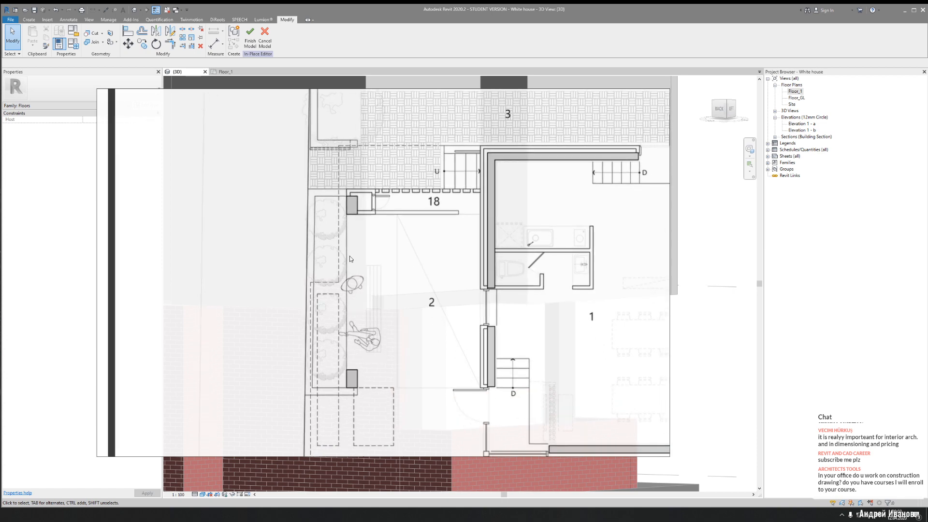
scroll(413, 262, down, 5)
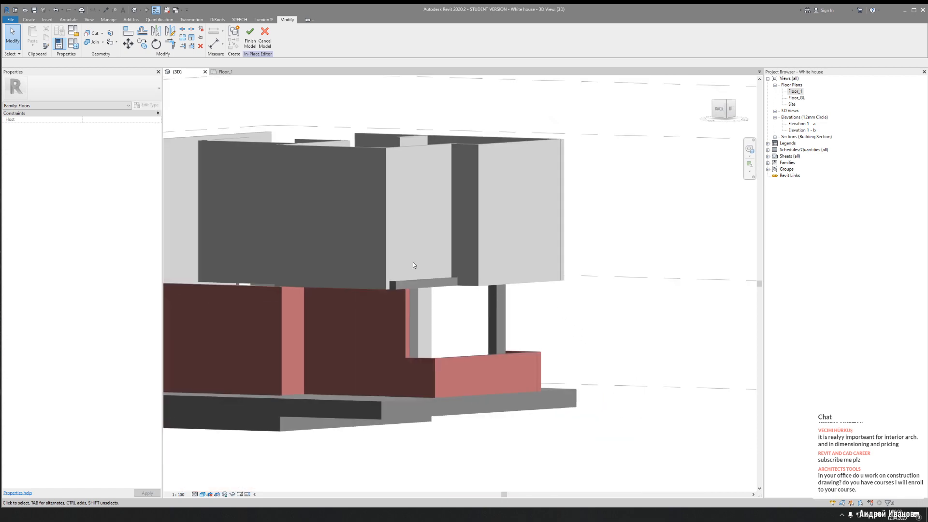
shift+middle_drag(511, 256, 408, 471)
scroll(430, 271, up, 4)
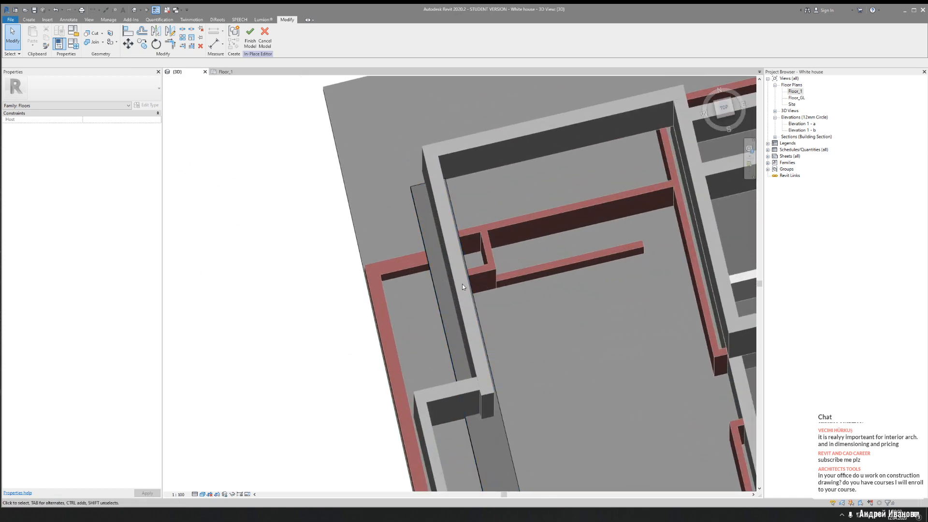
click(225, 72)
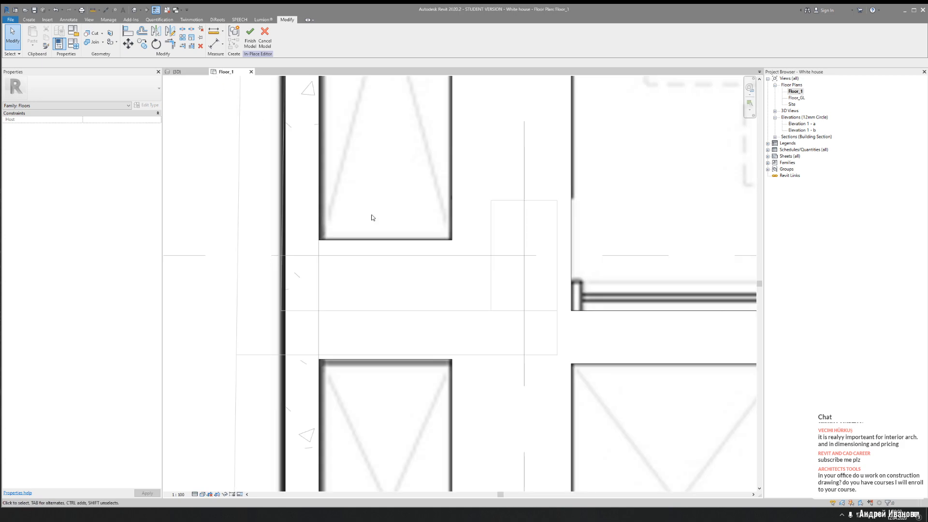
scroll(379, 271, down, 6)
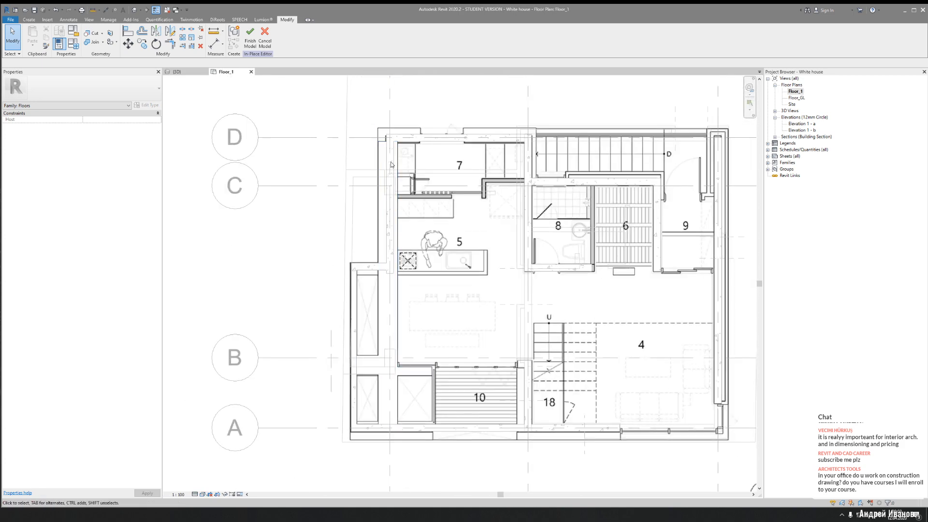
scroll(381, 157, up, 3)
click(249, 35)
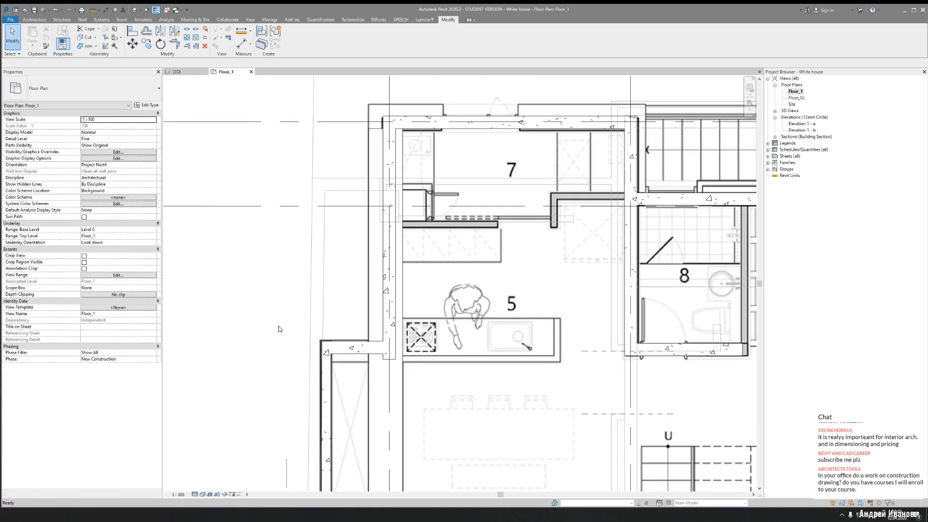
Set the Floor_1 underlay base level to None and the visual style to Wireframe
click(152, 230)
click(87, 236)
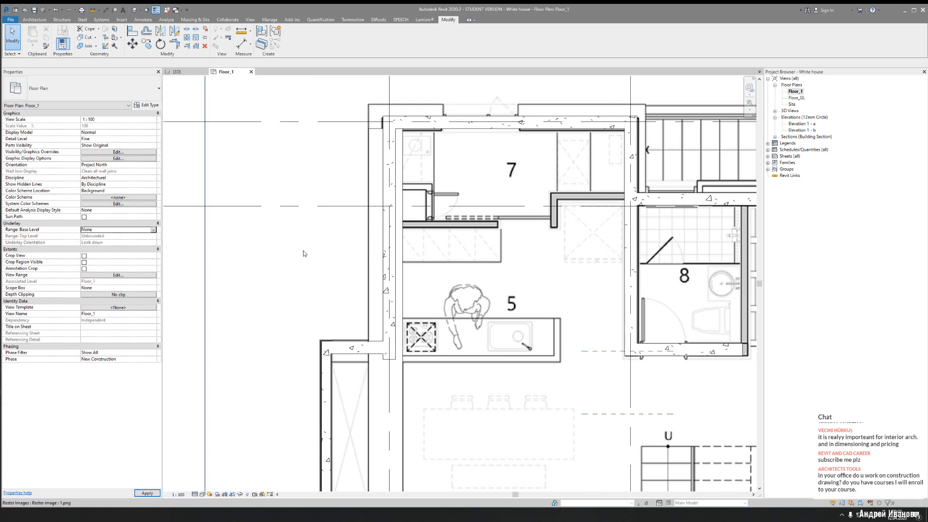
click(202, 494)
click(216, 457)
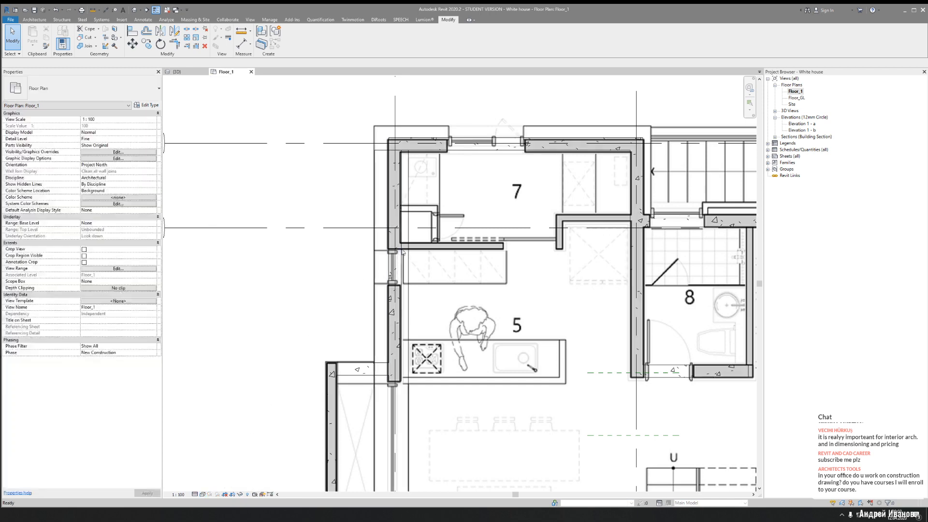
middle_drag(407, 258, 412, 265)
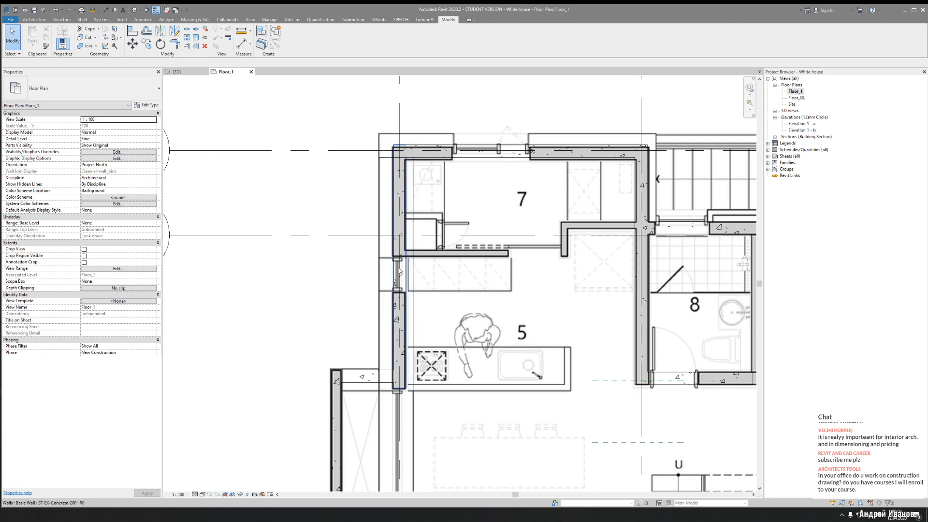
Examine the concrete wall beside kitchen 5 and the surrounding outer walls against the Floor_1 plan image
scroll(399, 271, up, 3)
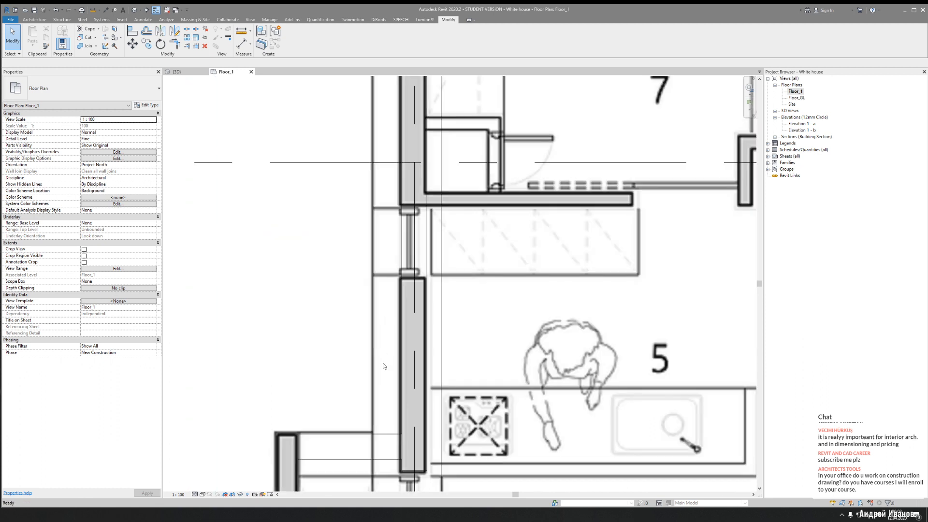
click(429, 306)
key(Escape)
click(424, 243)
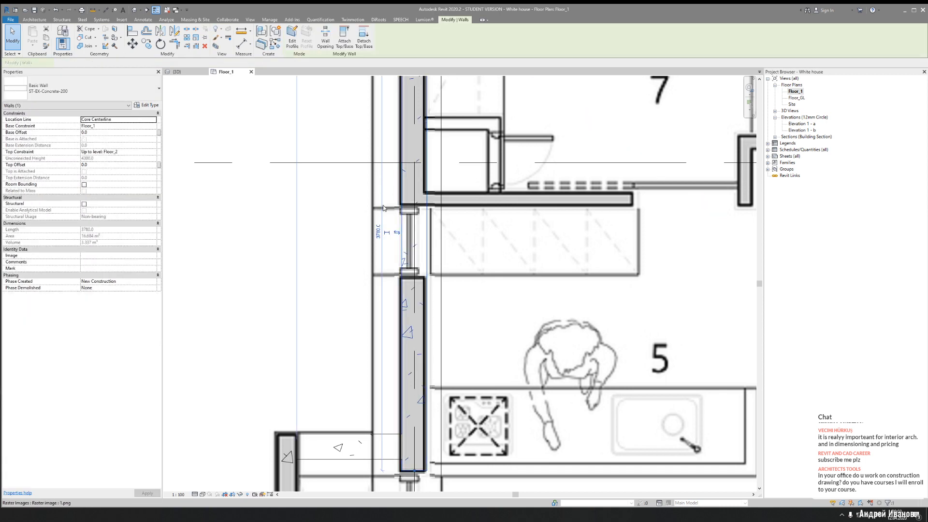
scroll(381, 235, down, 5)
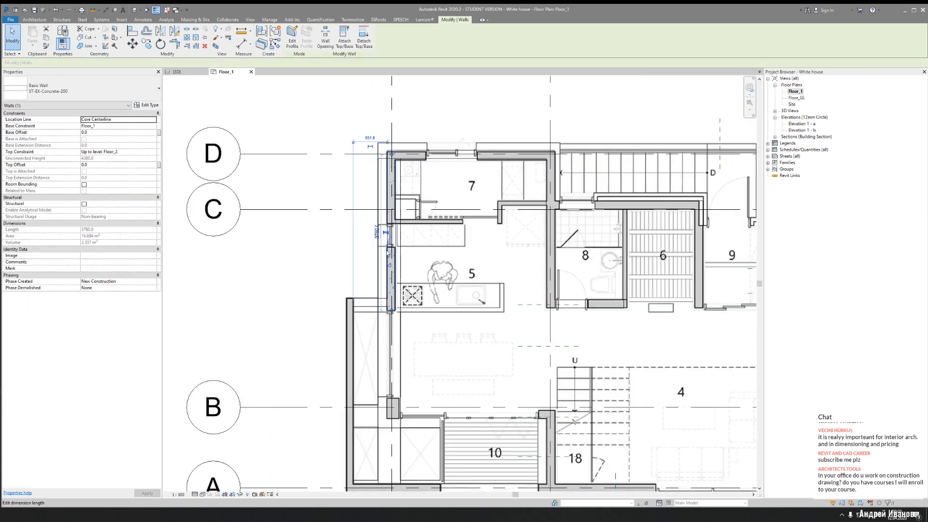
middle_drag(414, 330, 419, 236)
key(Escape)
scroll(380, 311, up, 2)
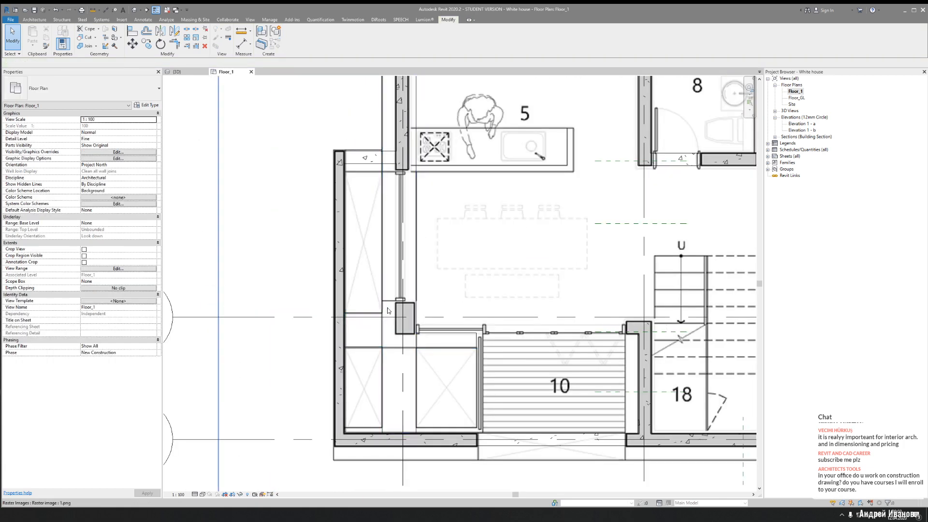
middle_drag(490, 355, 435, 329)
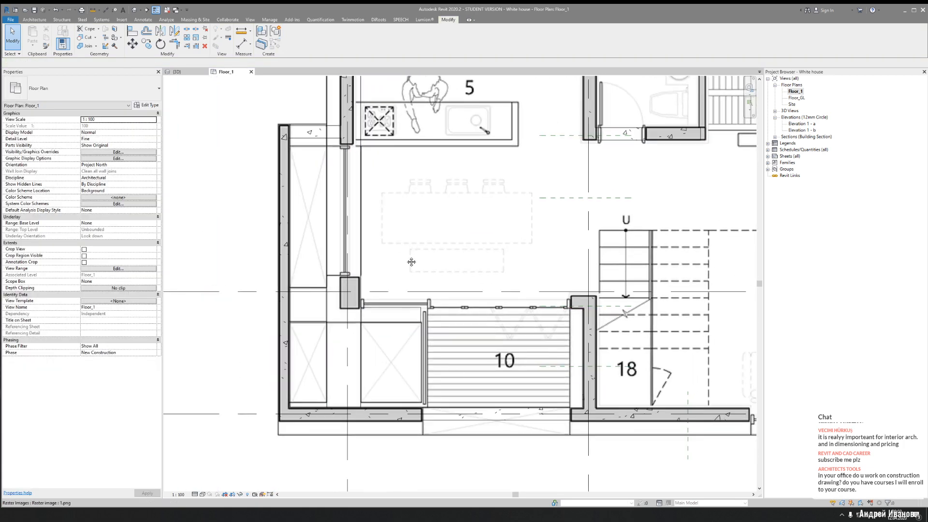
middle_drag(411, 261, 431, 476)
scroll(420, 276, down, 1)
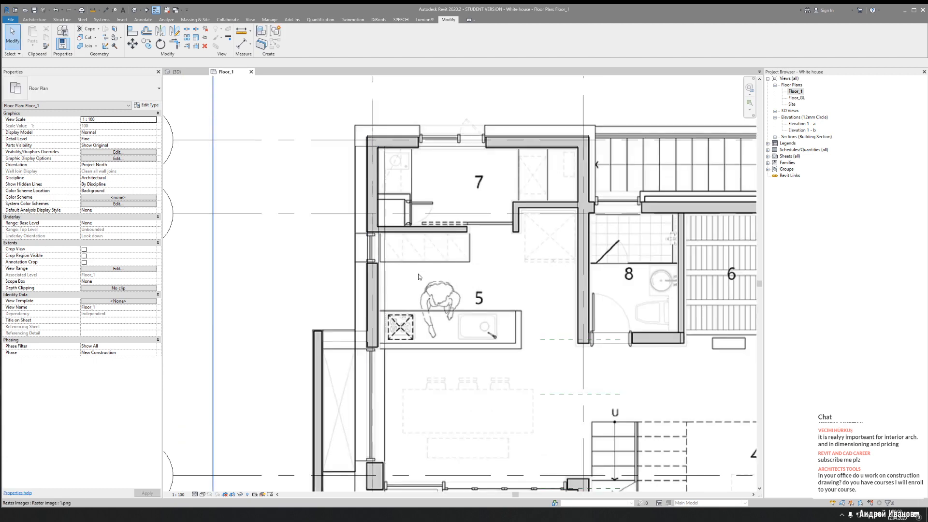
scroll(418, 276, down, 2)
middle_drag(504, 299, 416, 264)
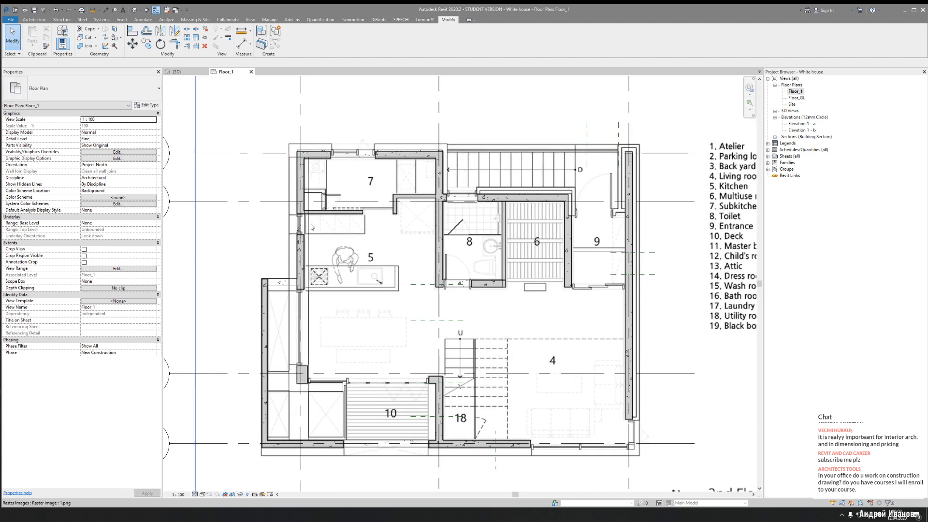
middle_drag(311, 227, 363, 230)
scroll(346, 200, up, 3)
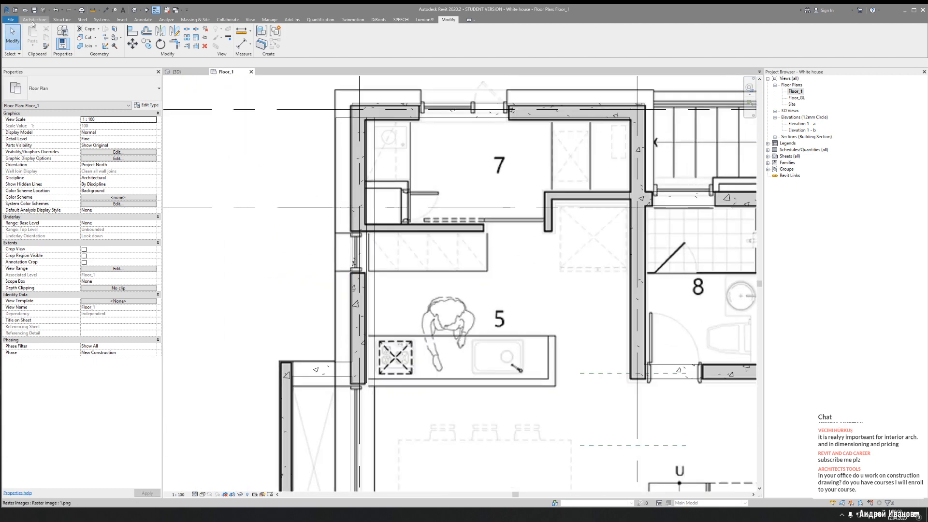
Set the visual style of the Floor_1 plan to Shaded
click(203, 494)
click(227, 464)
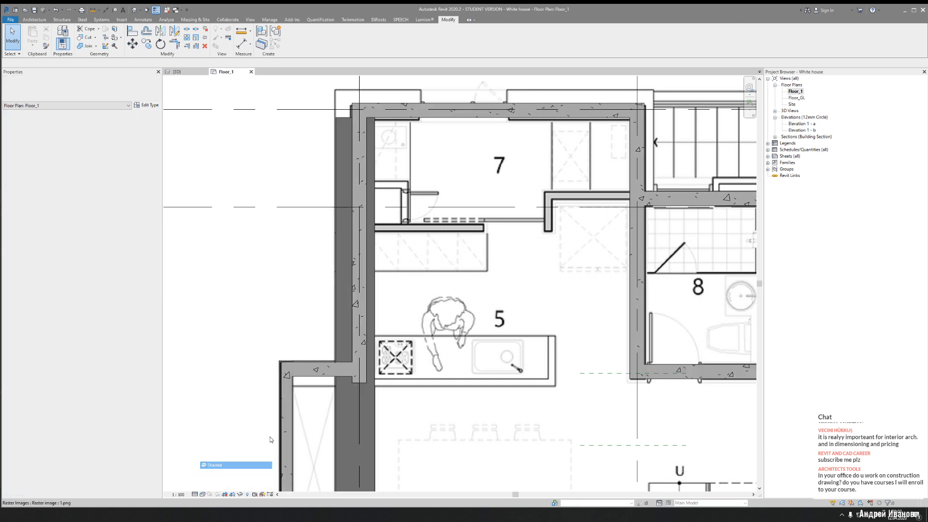
middle_drag(352, 350, 360, 353)
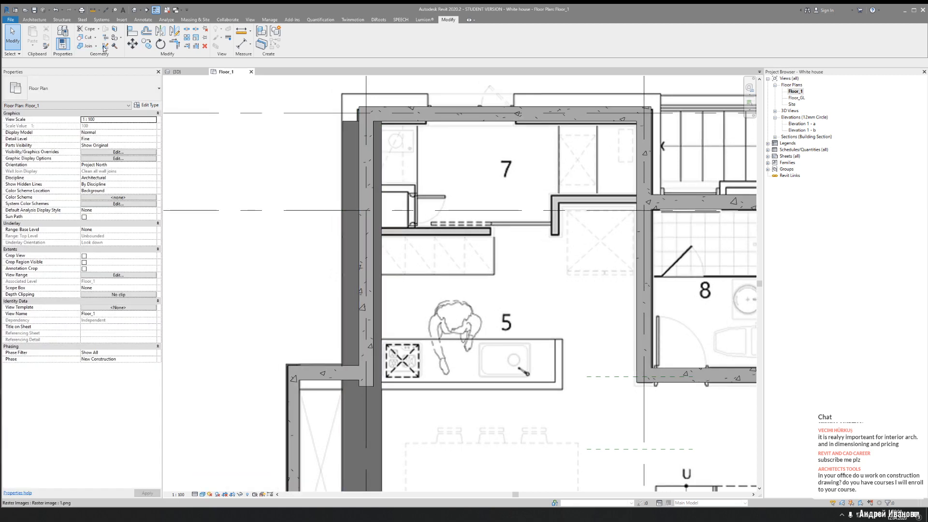
Draw an FN-EX-Concrete-200 wall along the beam's outer edge from the short return wall to the plan's outer corner by room 7
click(22, 20)
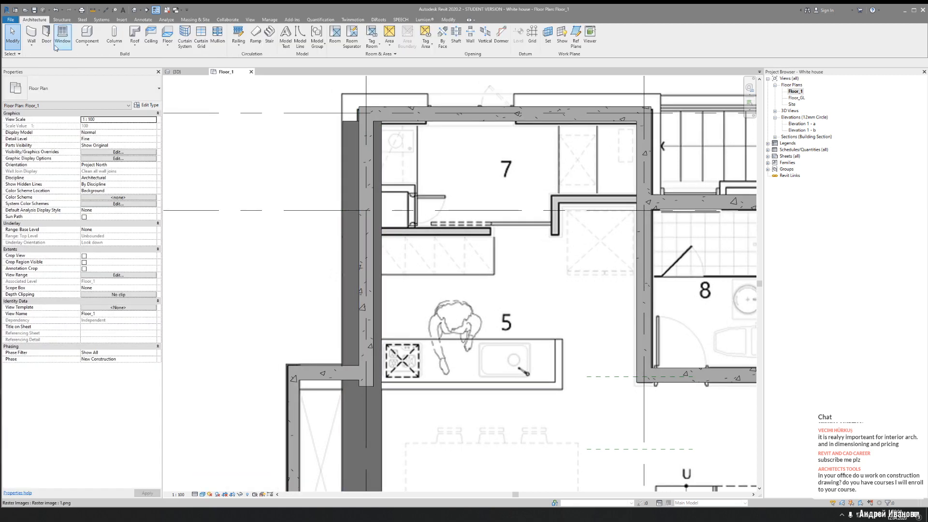
click(31, 33)
click(72, 88)
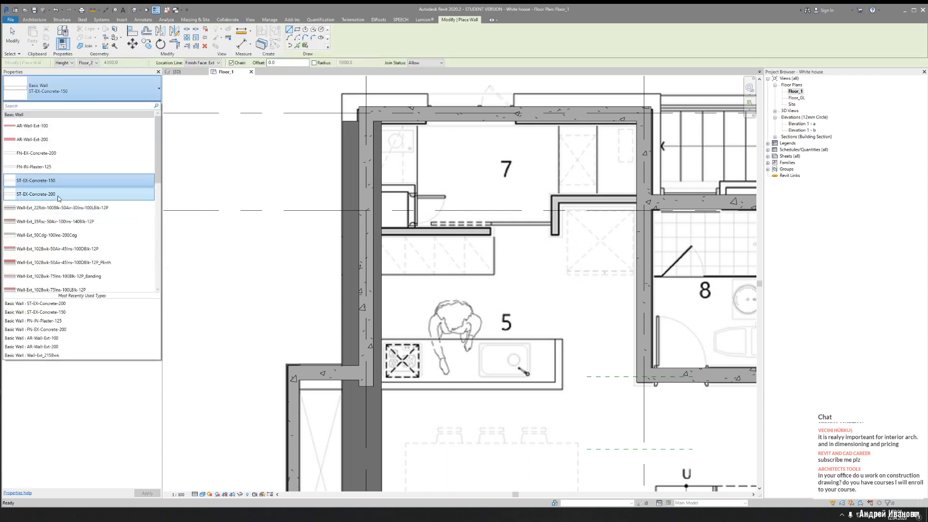
click(54, 153)
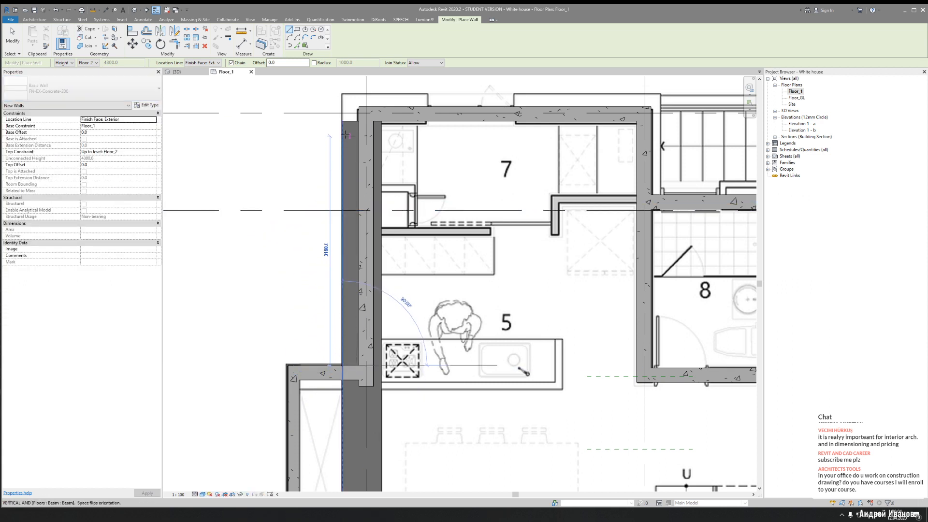
click(343, 95)
key(Escape)
key(Escape)
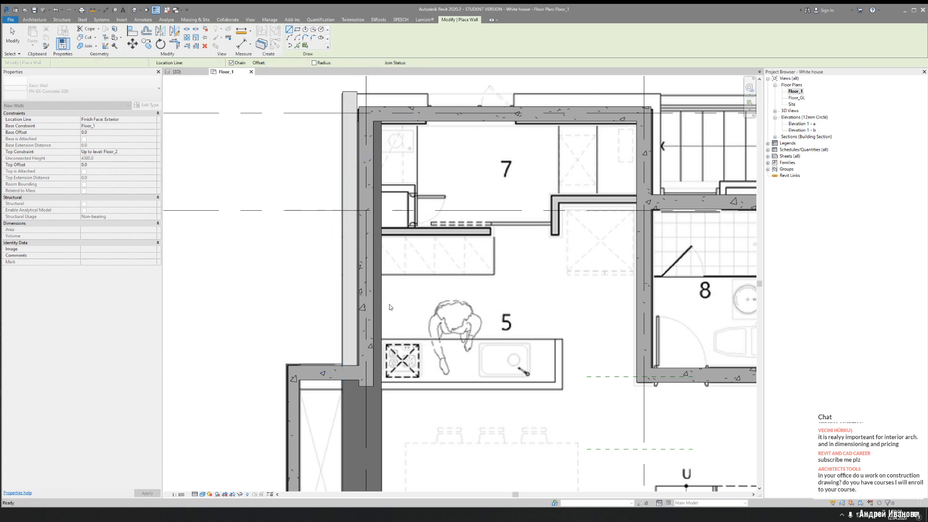
Inspect both ends of the new wall, at the short return wall and at the corner by room 7
middle_drag(419, 325, 436, 269)
scroll(368, 276, up, 5)
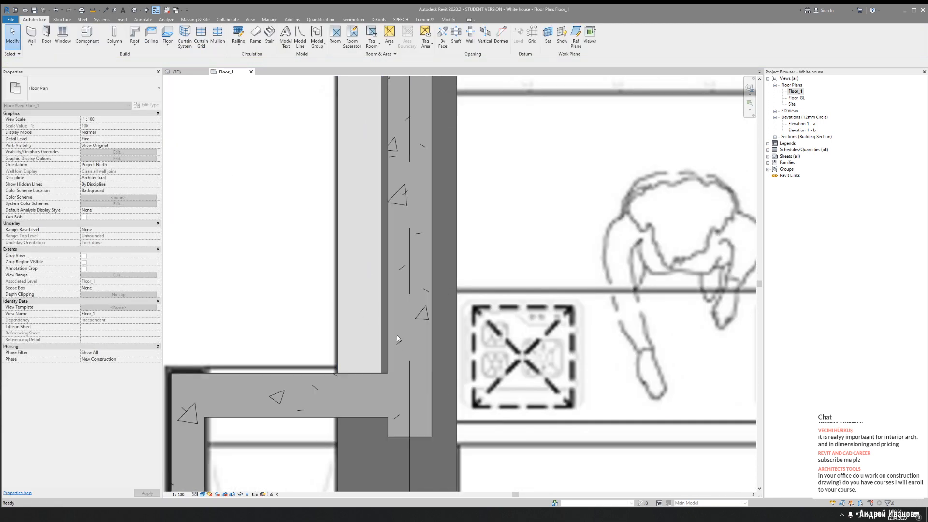
scroll(396, 328, down, 5)
mouse_move(379, 250)
middle_down()
mouse_move(338, 314)
mouse_move(345, 308)
middle_up()
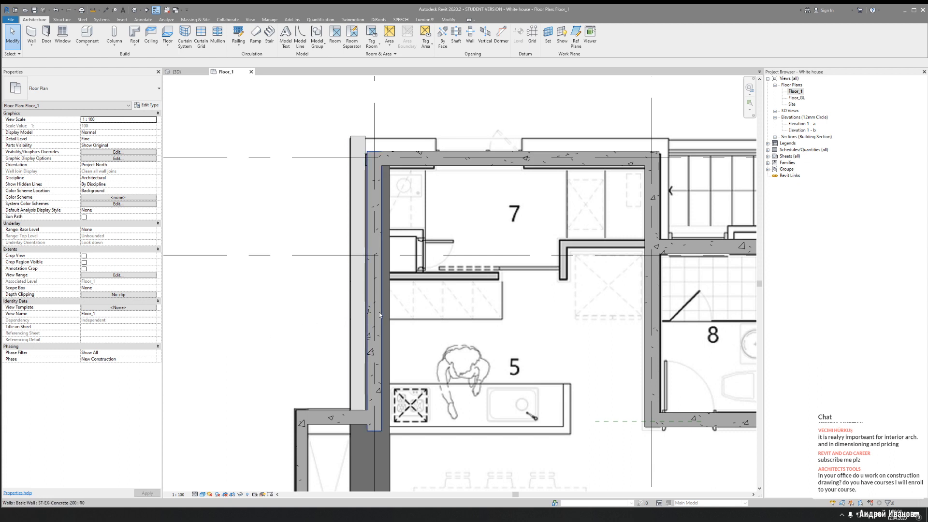
scroll(355, 270, up, 4)
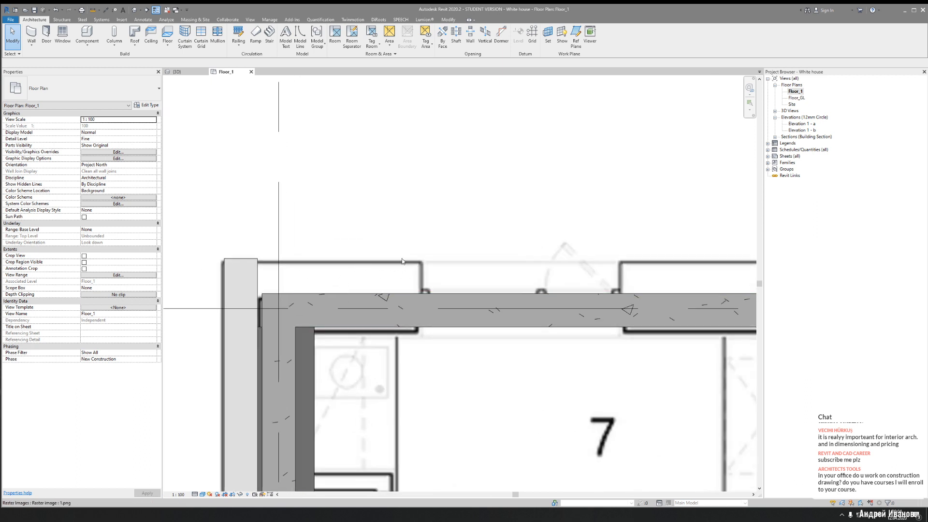
Draw an FN-EX-Concrete-200 wall along the outer face of room 7's structural wall, ending at its corner by the stair
scroll(320, 283, down, 1)
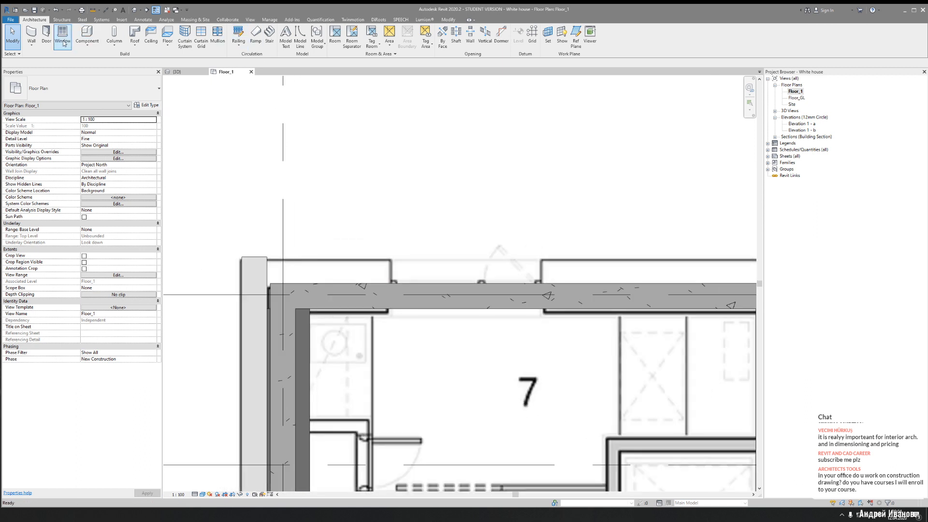
key(w)
key(a)
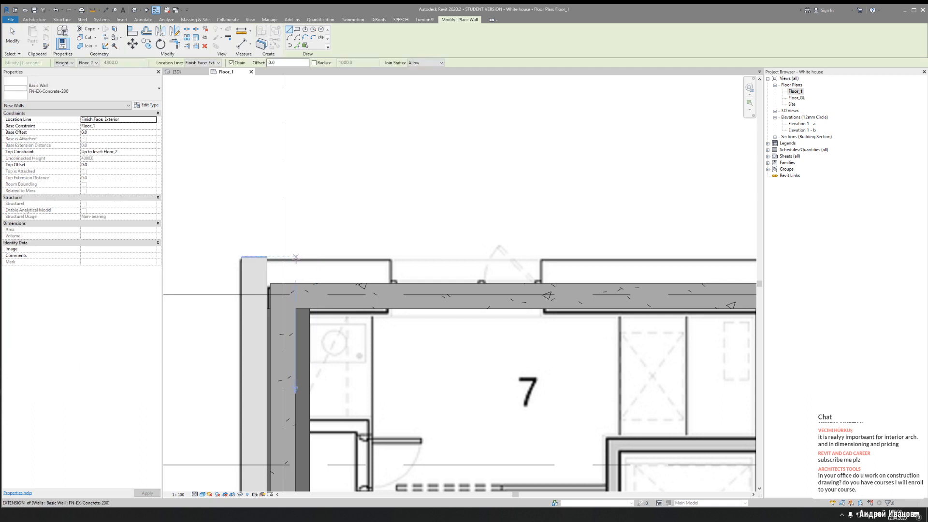
scroll(331, 258, up, 3)
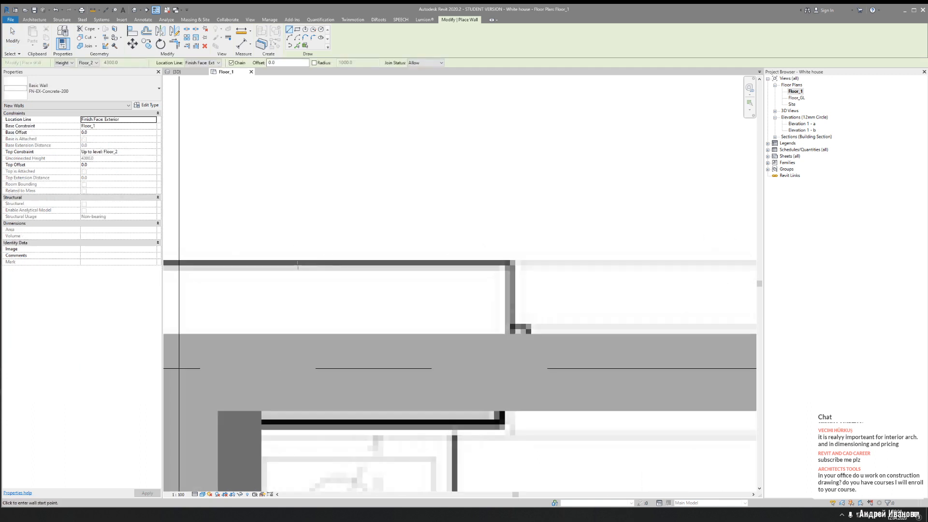
click(295, 263)
scroll(295, 264, down, 4)
key(Escape)
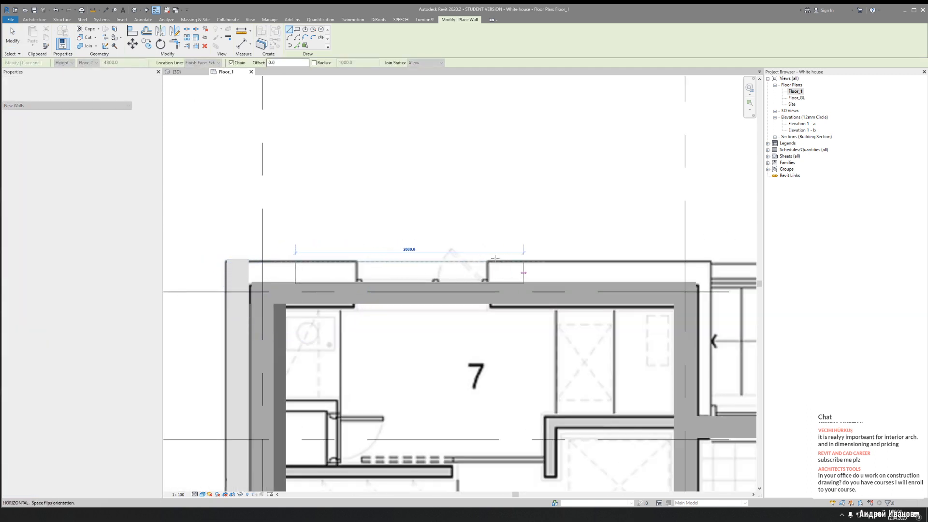
click(300, 282)
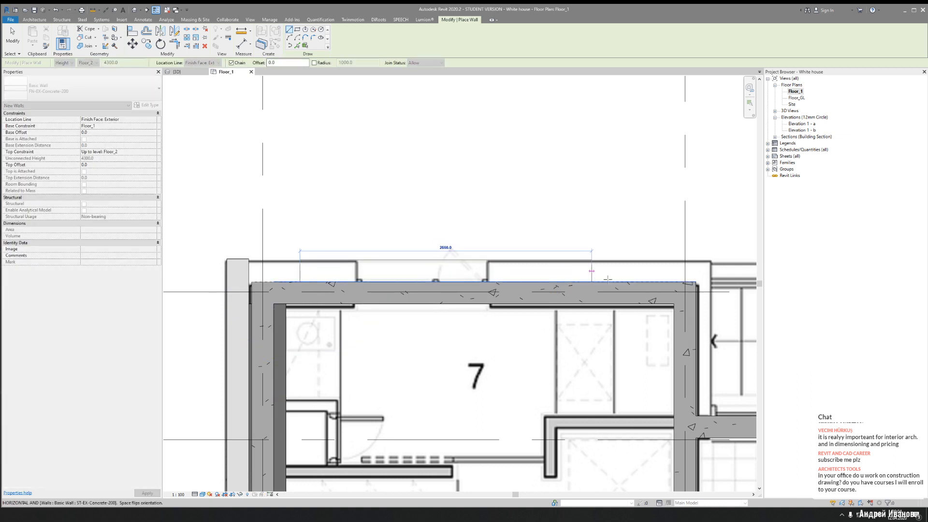
middle_drag(688, 280, 365, 270)
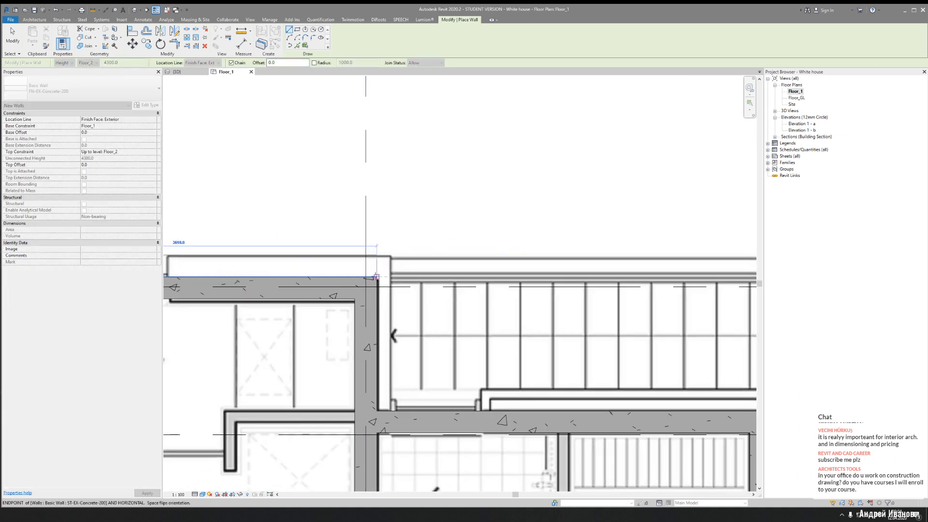
click(377, 277)
key(Escape)
Examine the plan's outer walls around the stair, entrance 9 and living room 4 against the facade photo
middle_drag(603, 415, 499, 377)
scroll(487, 338, down, 3)
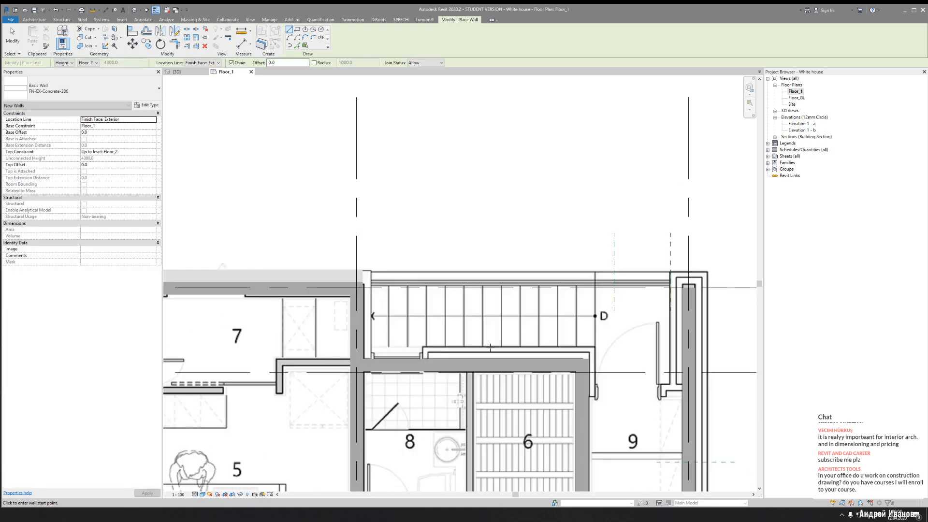
middle_drag(440, 345, 358, 266)
middle_drag(459, 384, 437, 217)
key(Escape)
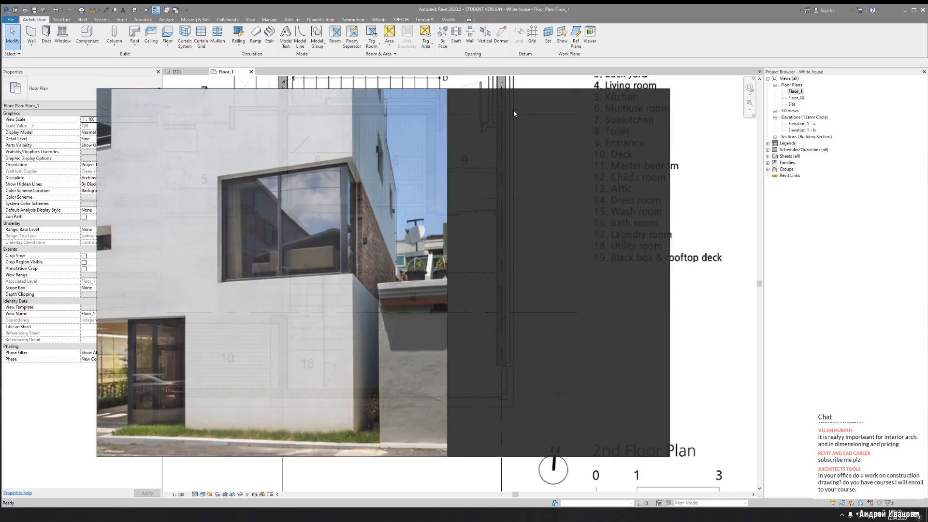
scroll(483, 120, down, 4)
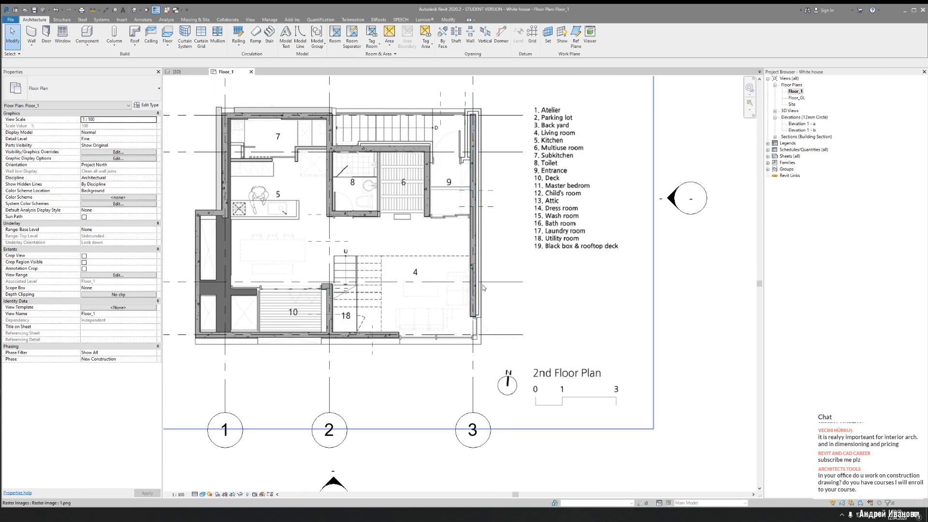
scroll(366, 132, up, 3)
scroll(313, 166, up, 6)
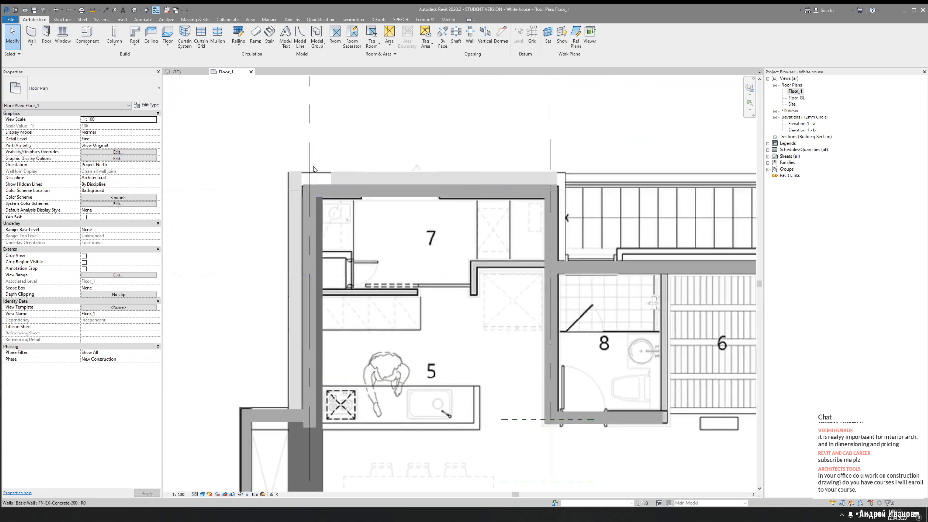
Align the structural wall beside room 7 with the inner face of the adjoining finish wall
scroll(280, 189, up, 1)
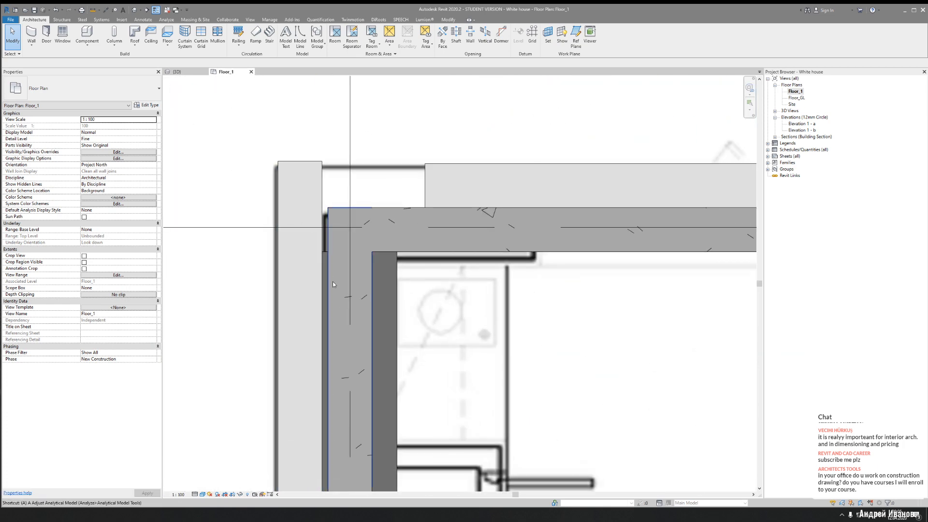
key(l)
click(322, 258)
click(328, 242)
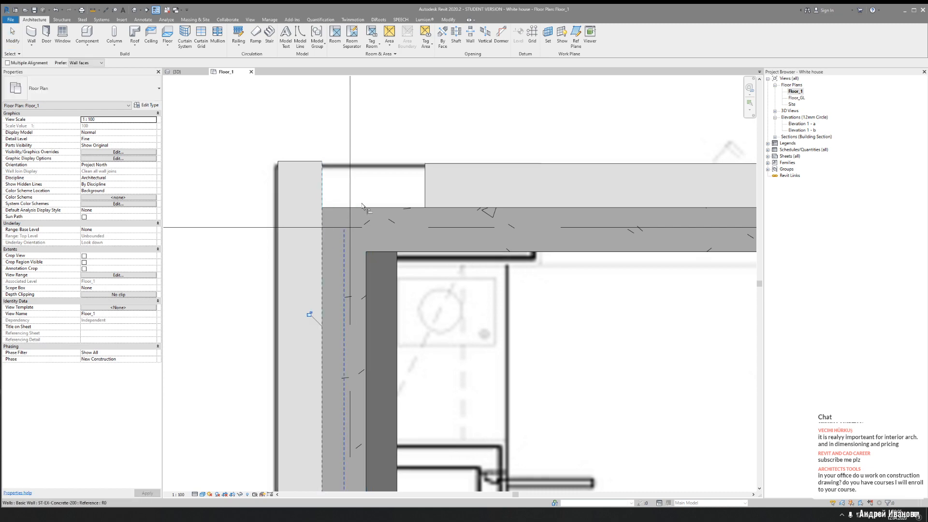
key(Escape)
Trim the two FN-EX-Concrete-200 walls to each other so they form the outer corner by room 7
middle_drag(360, 196, 376, 212)
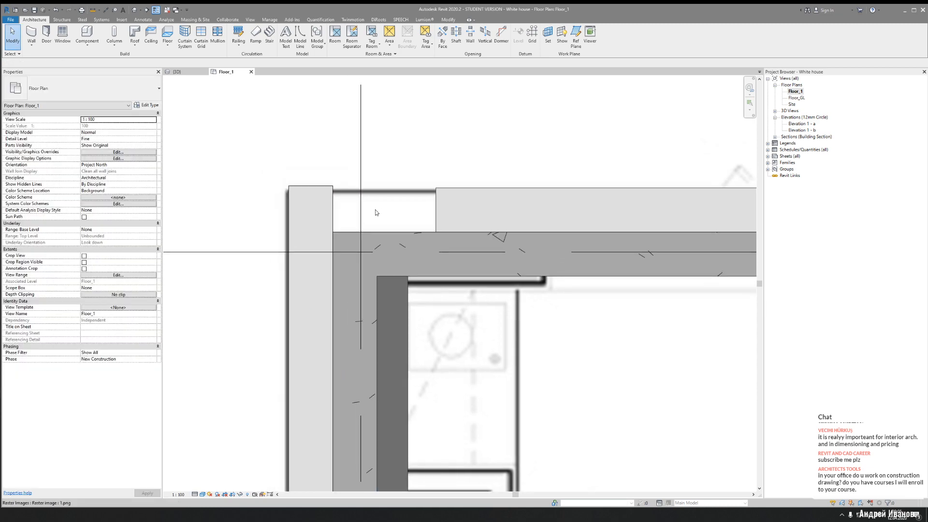
key(a)
key(l)
click(462, 203)
click(309, 274)
scroll(308, 273, down, 4)
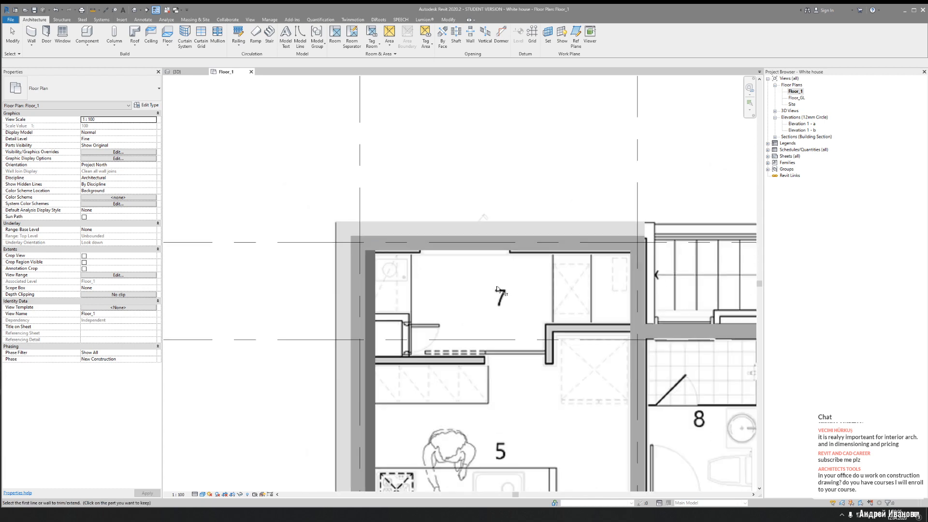
middle_drag(685, 297, 418, 260)
key(Escape)
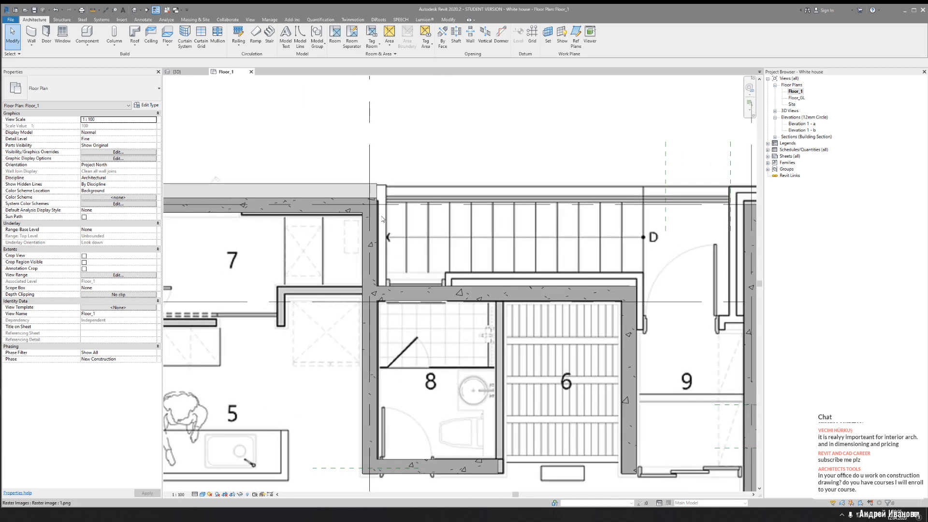
Examine the outer walls around entrance 9, living room 4 and deck 10 on the Floor_1 plan
middle_drag(426, 311, 131, 289)
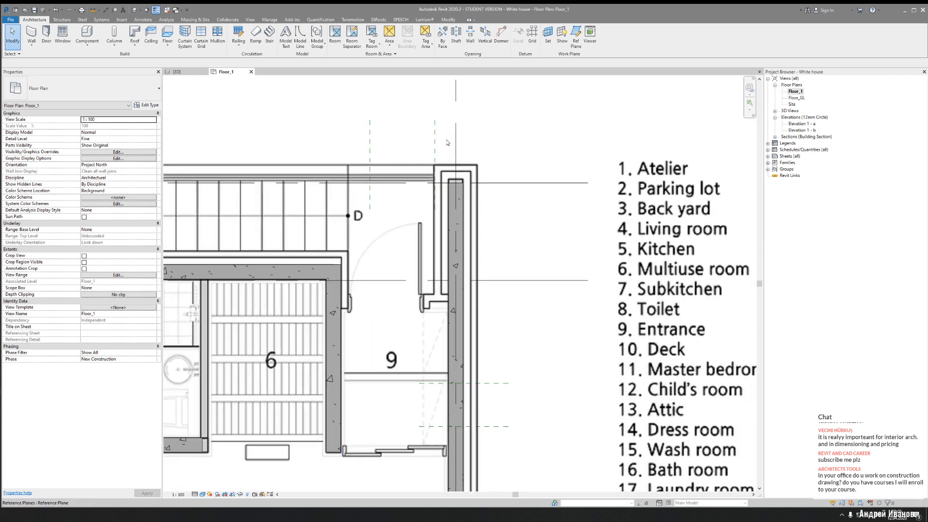
scroll(466, 360, down, 2)
middle_drag(448, 376, 443, 240)
middle_drag(449, 400, 446, 315)
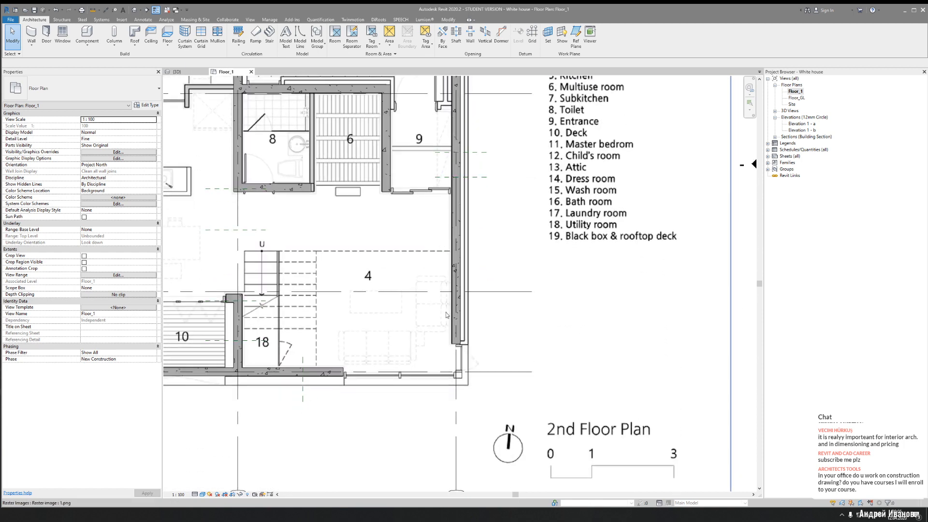
scroll(448, 355, up, 2)
middle_drag(339, 387, 489, 299)
middle_drag(323, 334, 441, 312)
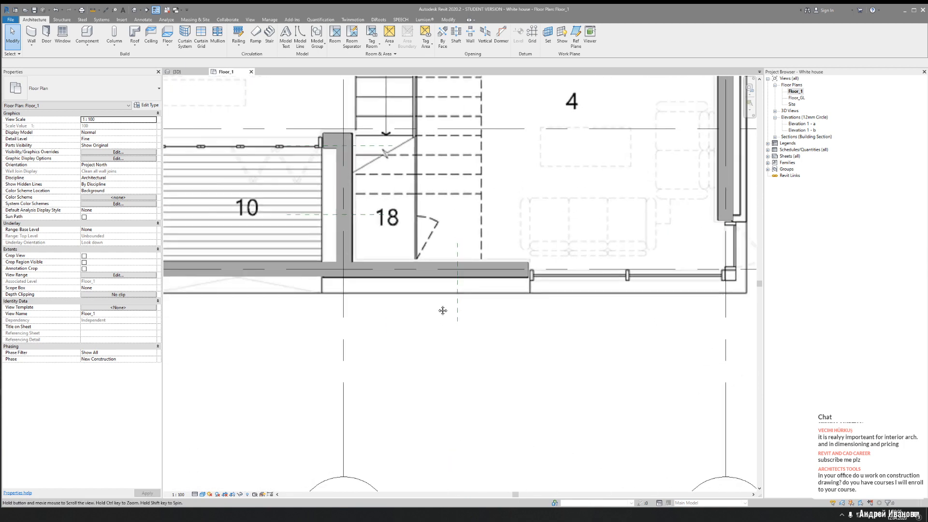
Draw an FN-EX-Concrete-200 wall along the grid A structural wall's outer face, from the corner near grid 1 to its end by living room 4
middle_drag(342, 279, 636, 306)
scroll(419, 296, down, 1)
scroll(375, 288, up, 3)
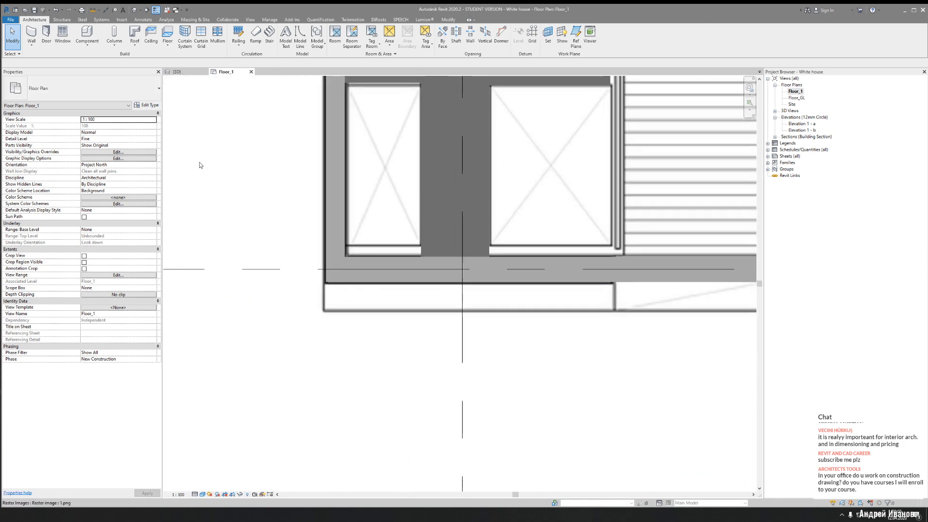
click(32, 34)
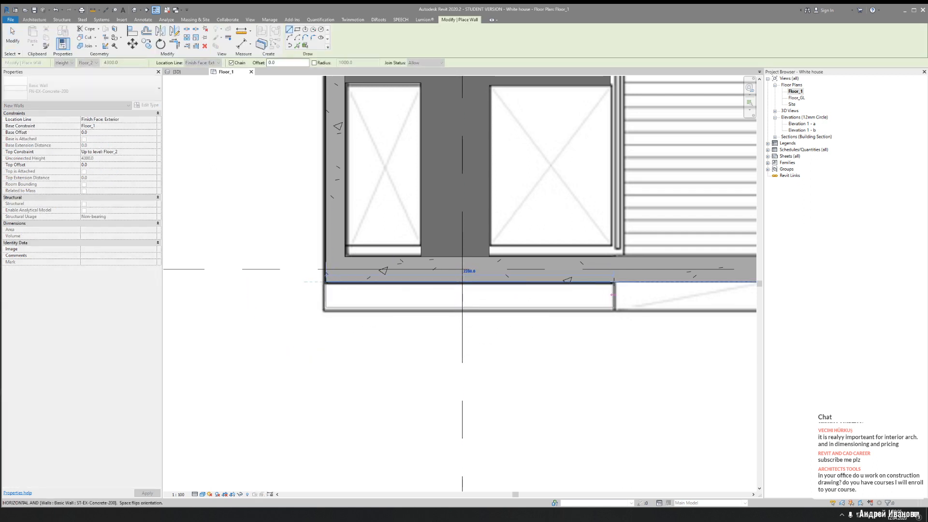
scroll(638, 294, down, 1)
middle_drag(640, 292, 259, 262)
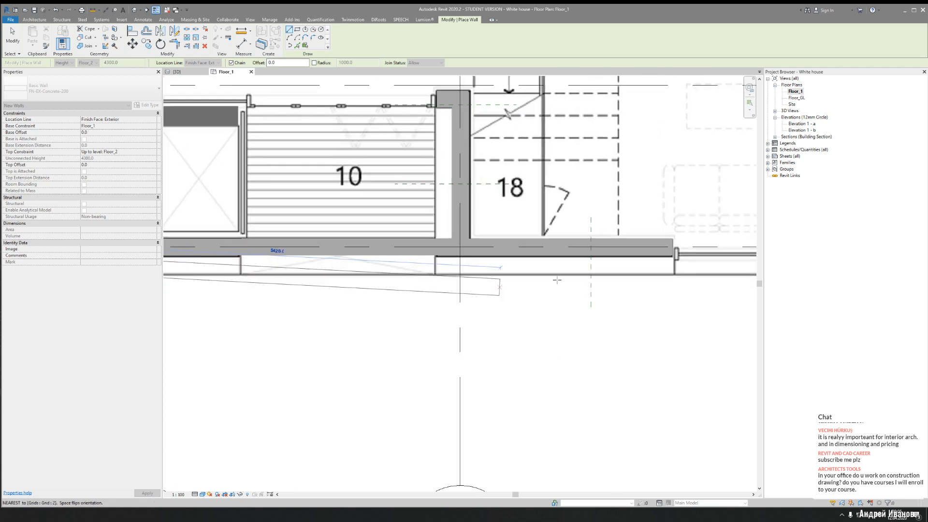
middle_drag(582, 271, 337, 278)
scroll(440, 271, up, 4)
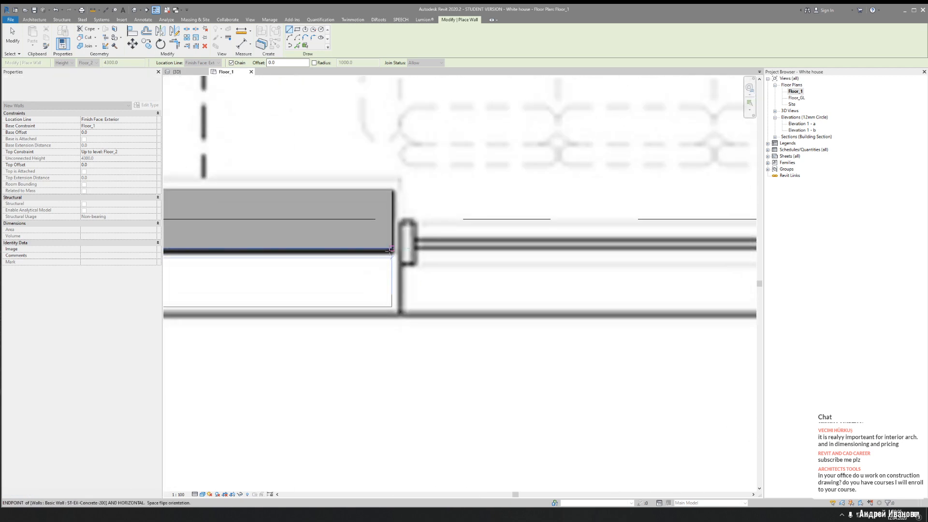
key(Escape)
key(Escape)
scroll(456, 310, down, 6)
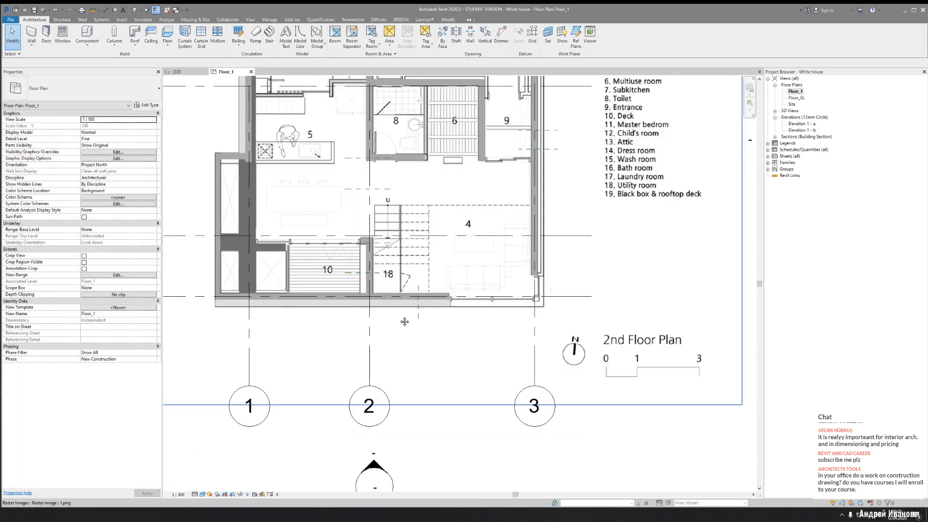
Open the 3D view and inspect the finish walls and beams from below, where the wall meets the concrete beam
middle_drag(346, 324, 492, 310)
middle_drag(690, 264, 447, 275)
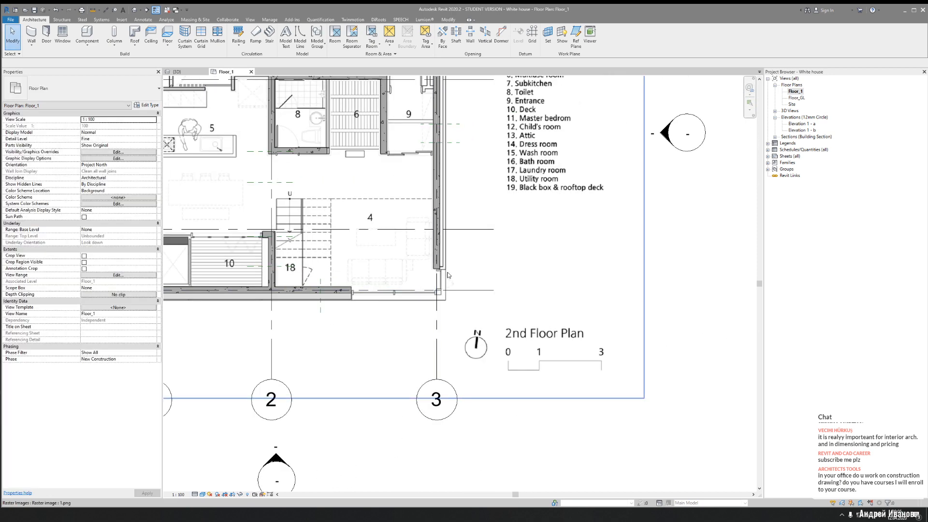
scroll(448, 166, down, 5)
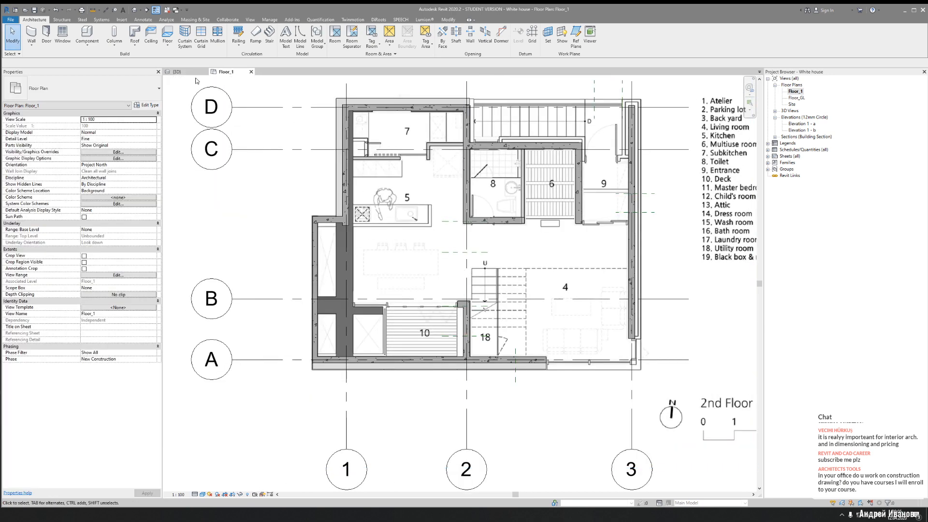
click(180, 71)
scroll(419, 245, down, 6)
shift+middle_drag(419, 246, 572, 205)
scroll(470, 269, up, 5)
scroll(555, 300, up, 4)
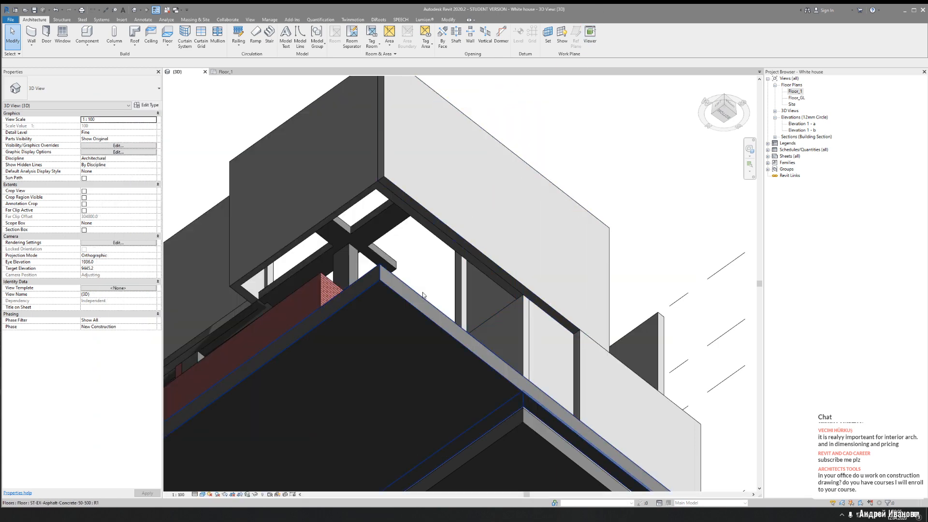
shift+middle_drag(387, 271, 503, 260)
shift+middle_drag(338, 271, 389, 304)
scroll(384, 263, up, 3)
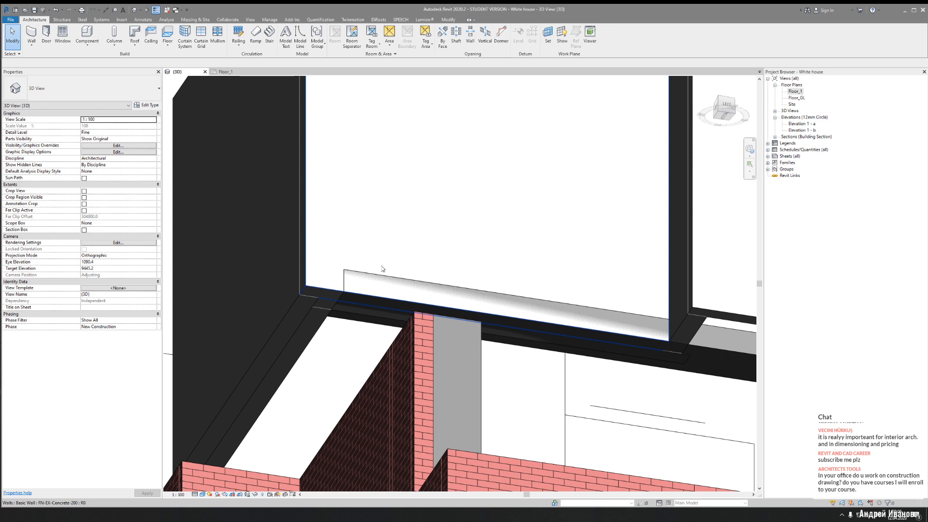
Join the geometry of the FN-EX-Concrete-200 wall with the concrete beam along its lower edge
shift+middle_drag(383, 269, 368, 296)
click(368, 297)
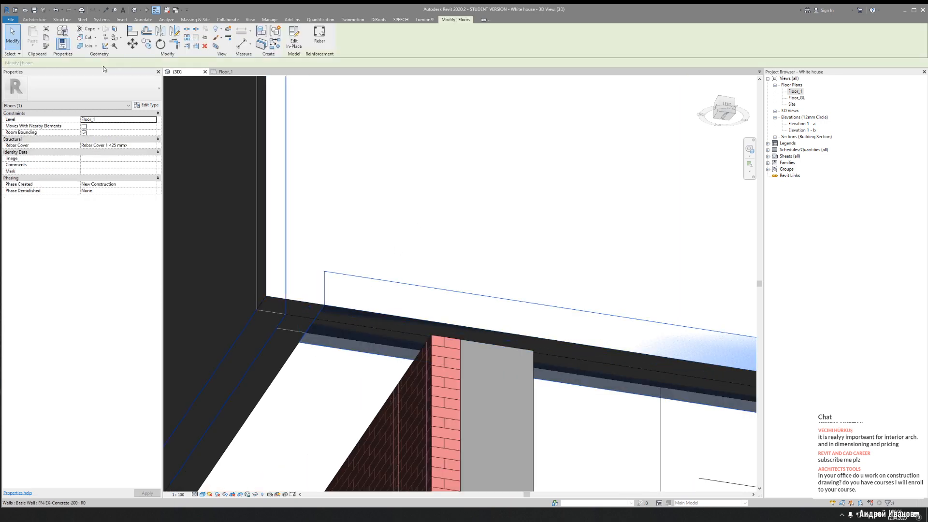
click(87, 47)
click(382, 224)
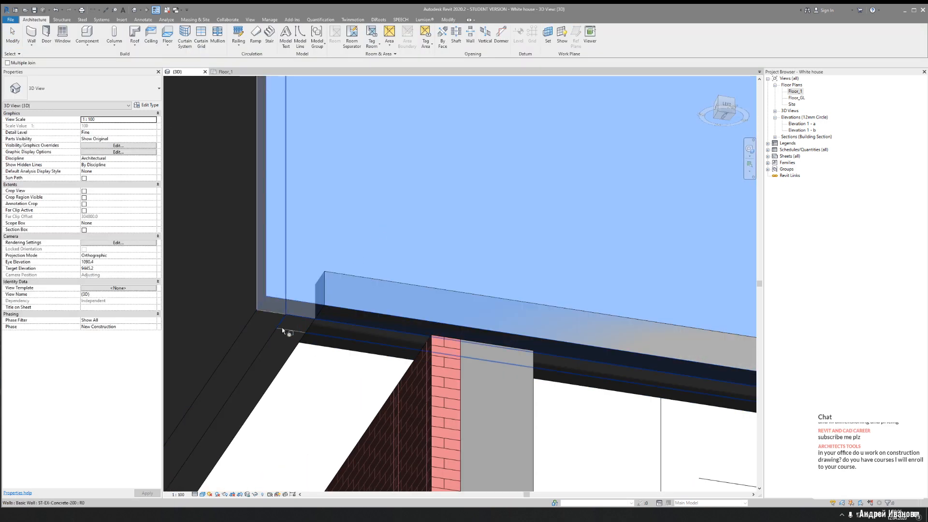
click(321, 343)
key(Escape)
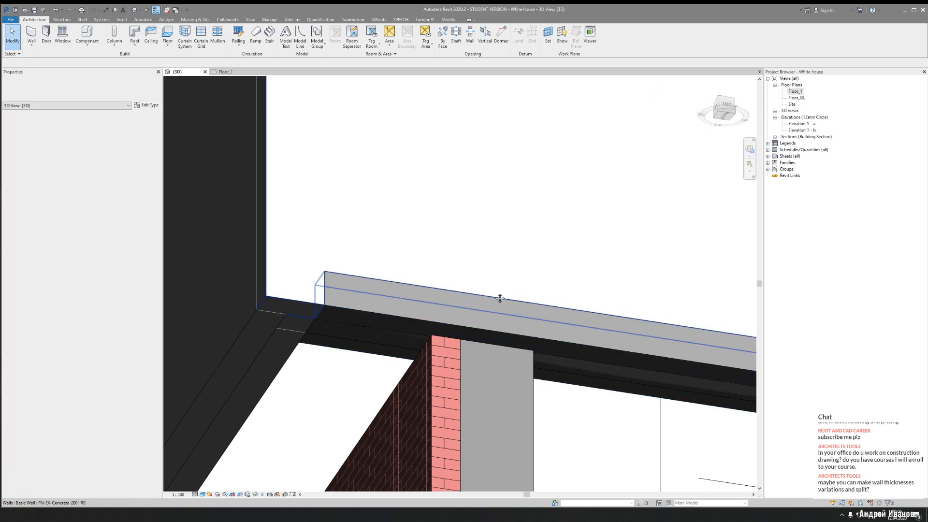
Switch the join order between the FN-EX-Concrete-200 wall and the concrete beam
middle_drag(465, 288, 356, 253)
scroll(357, 254, down, 2)
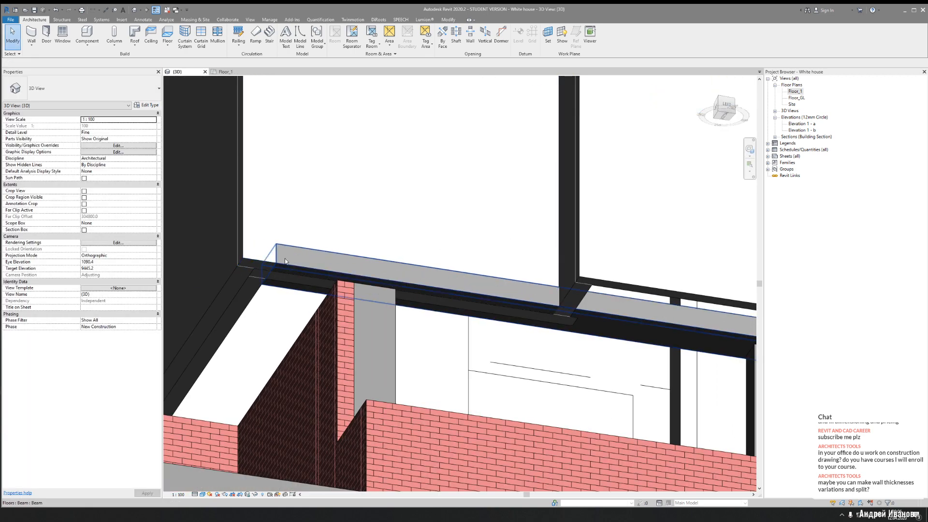
click(443, 20)
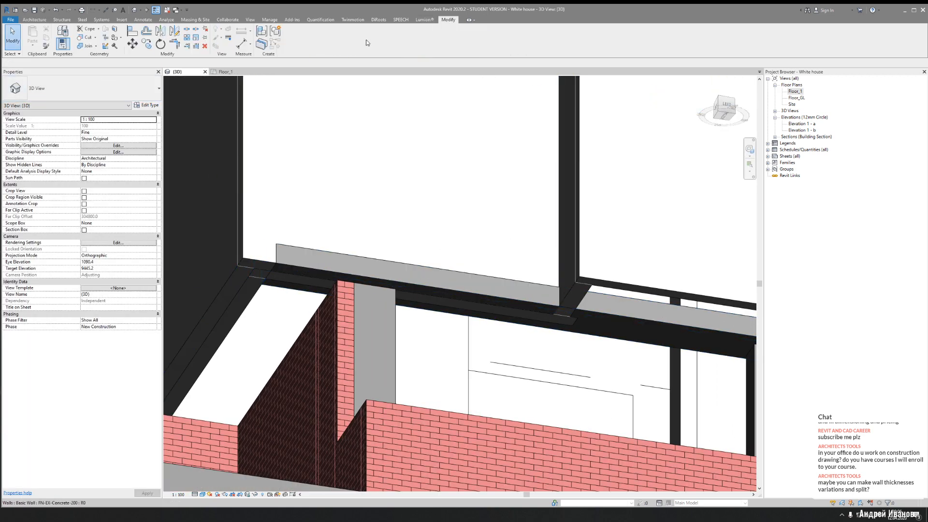
click(97, 47)
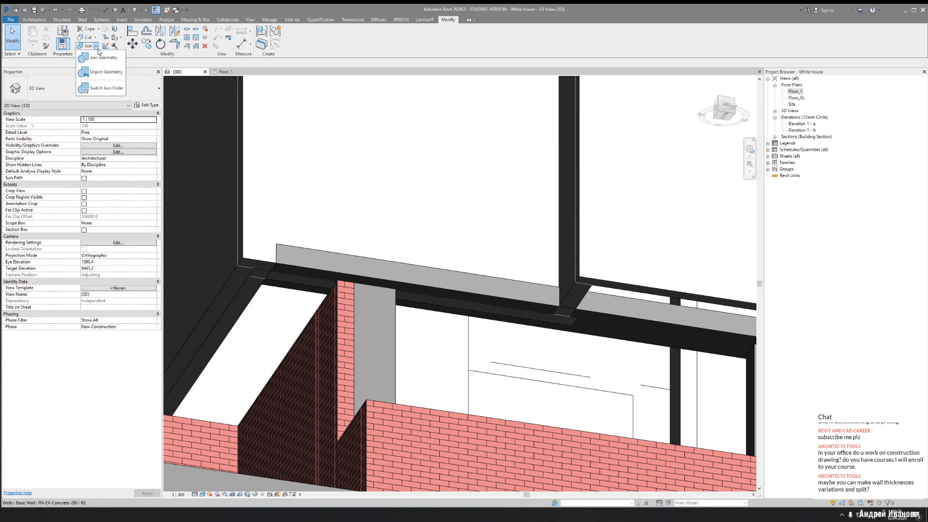
click(99, 90)
click(387, 190)
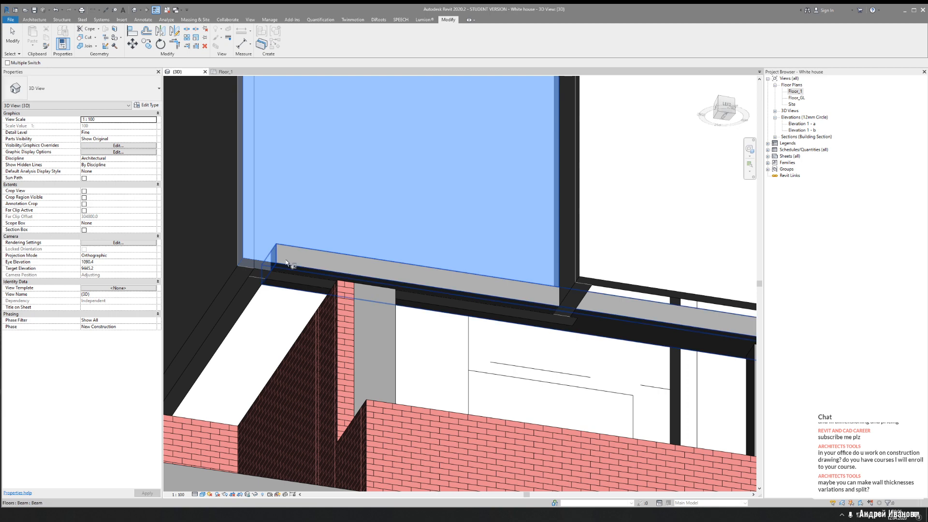
click(291, 264)
key(Escape)
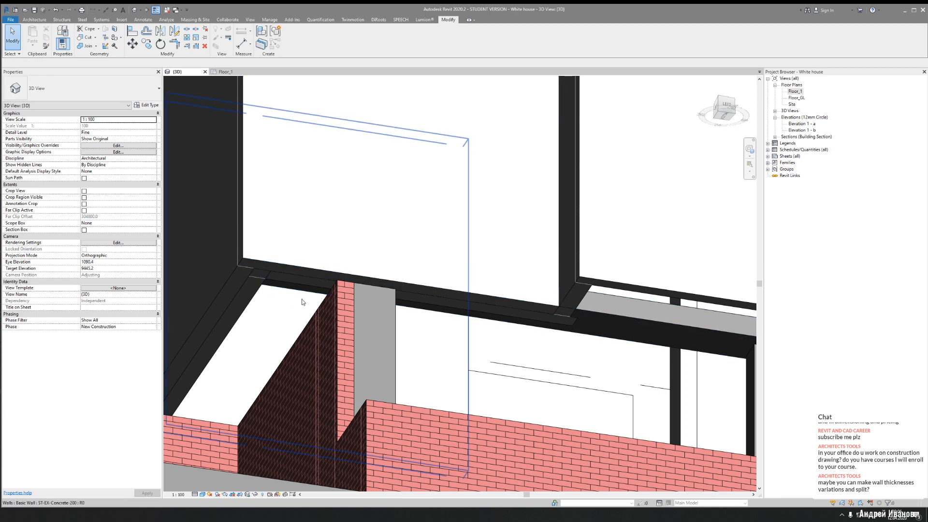
Join the concrete beam's geometry with the two structural concrete walls meeting it at the lower corner
shift+middle_drag(430, 296, 430, 277)
scroll(430, 277, up, 1)
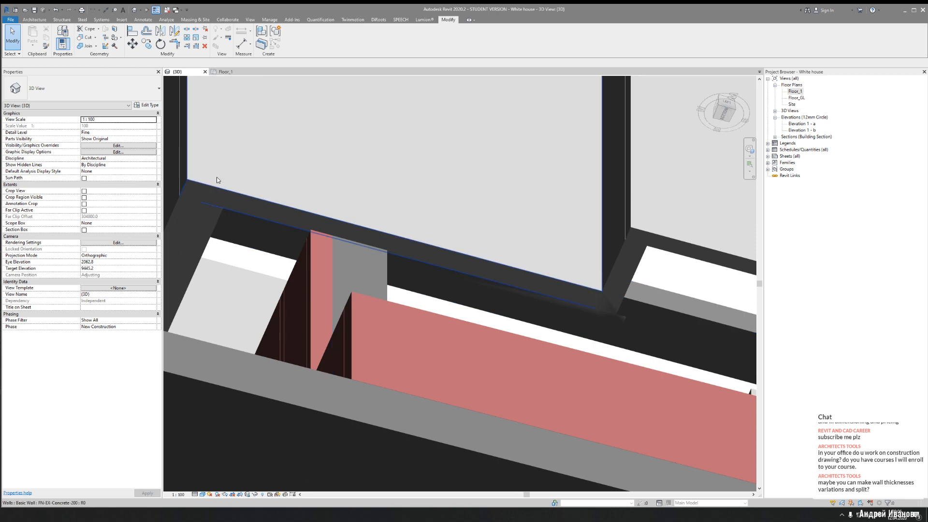
click(88, 47)
click(250, 228)
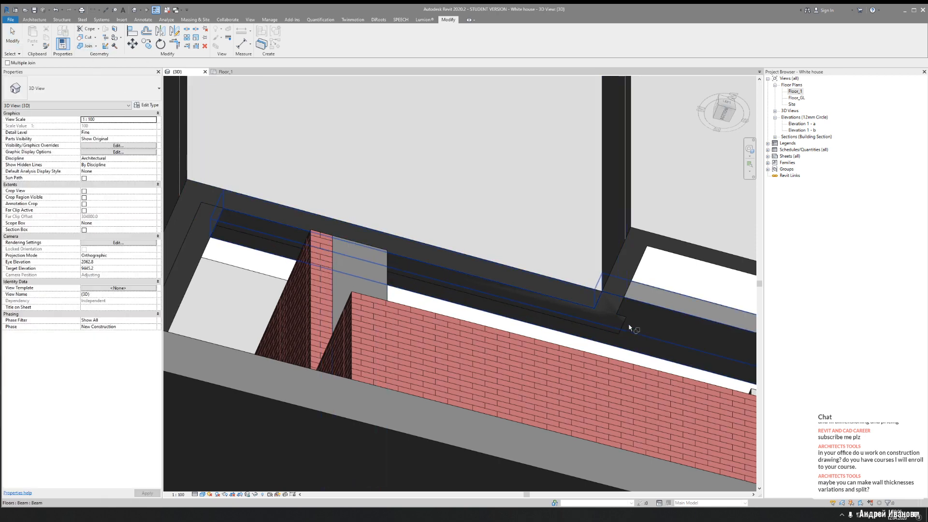
click(605, 309)
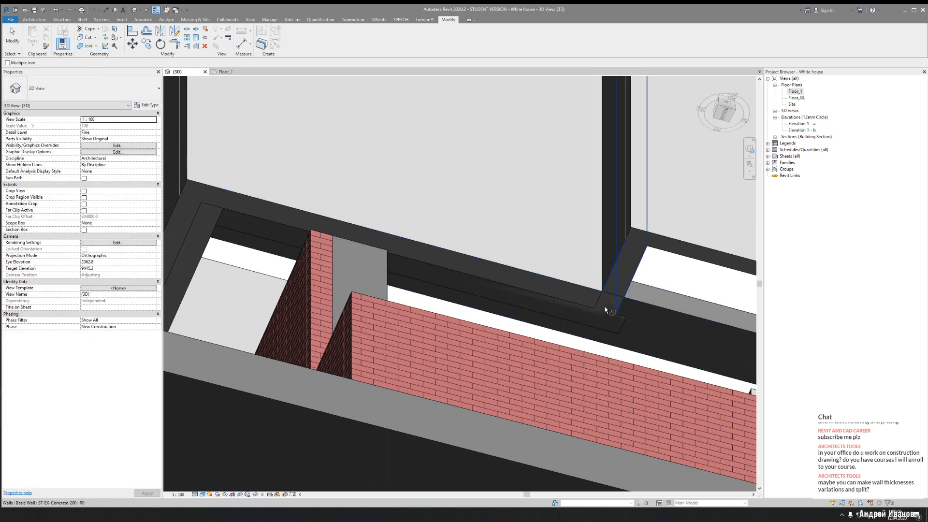
click(656, 315)
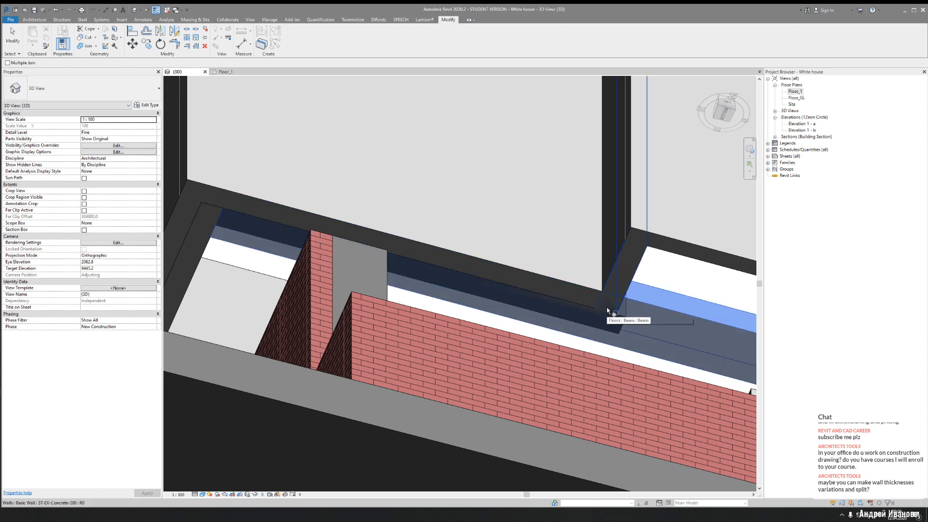
click(617, 323)
click(610, 328)
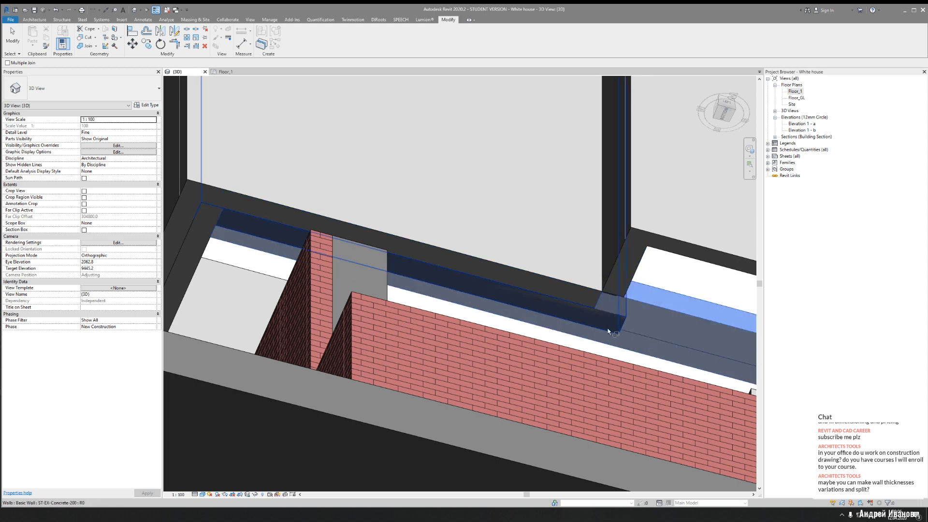
click(609, 331)
key(Escape)
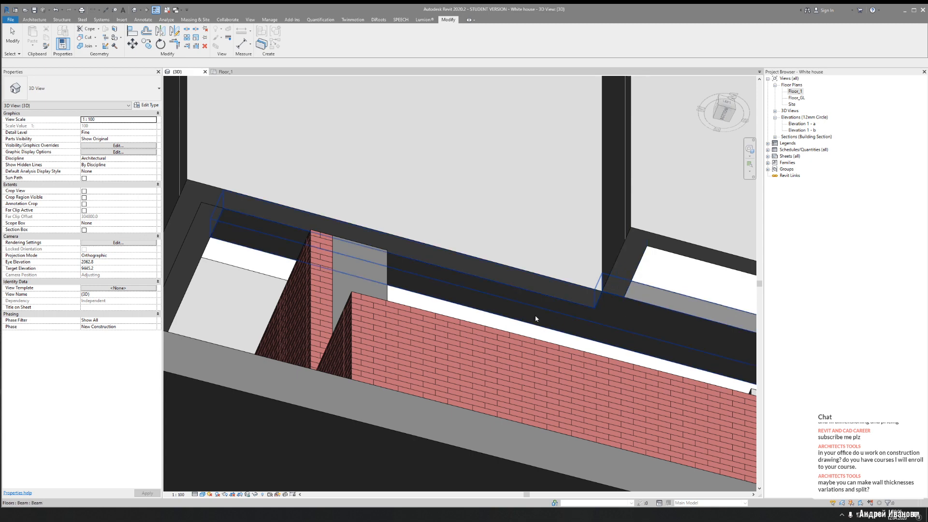
Switch the join order between the concrete beam and the perpendicular ST-EX-Concrete-200 wall at that corner
click(97, 46)
click(102, 88)
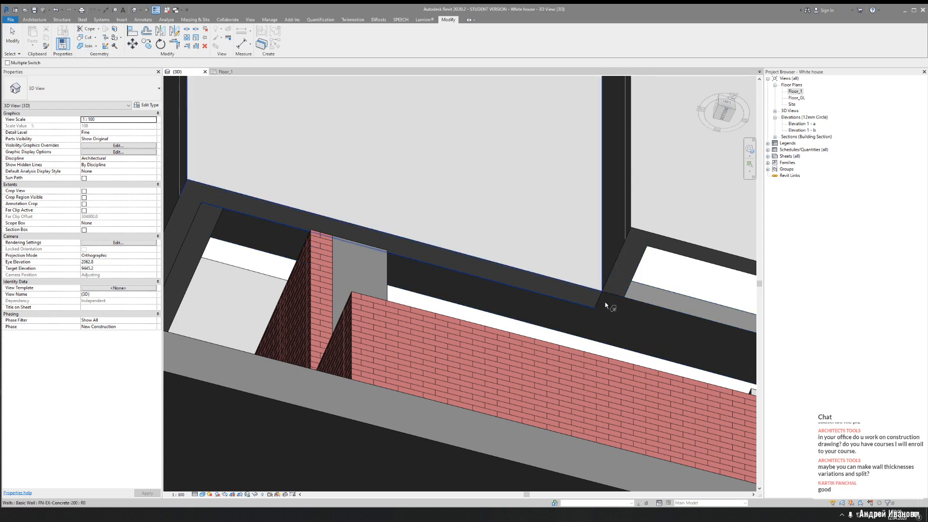
click(660, 319)
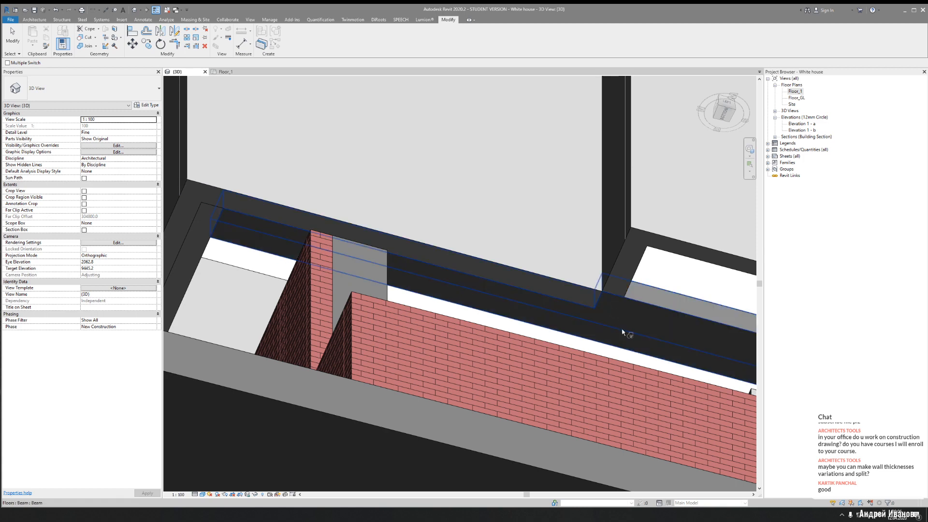
click(646, 308)
key(Escape)
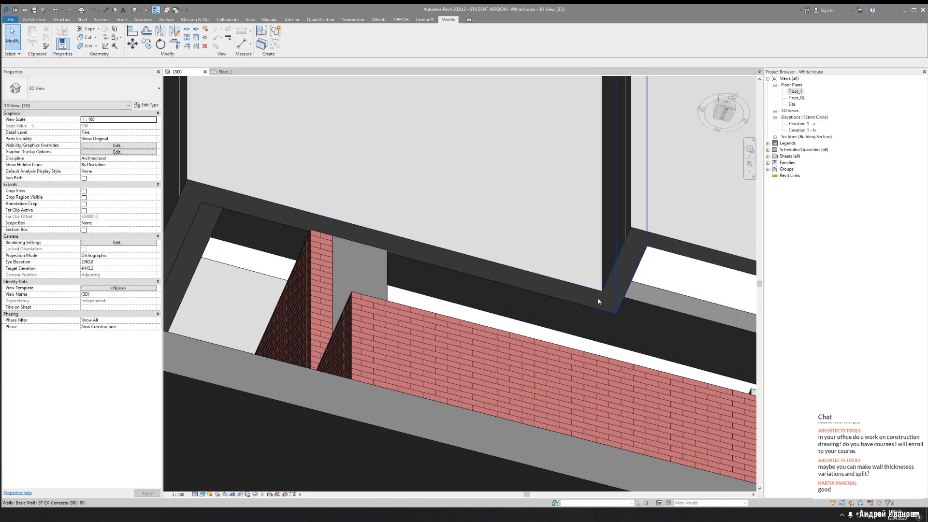
Inspect the joined beam and walls in 3D from below and above, and check the beams around grid 1 on the Floor_1 plan
shift+middle_drag(430, 196, 452, 203)
scroll(363, 128, up, 4)
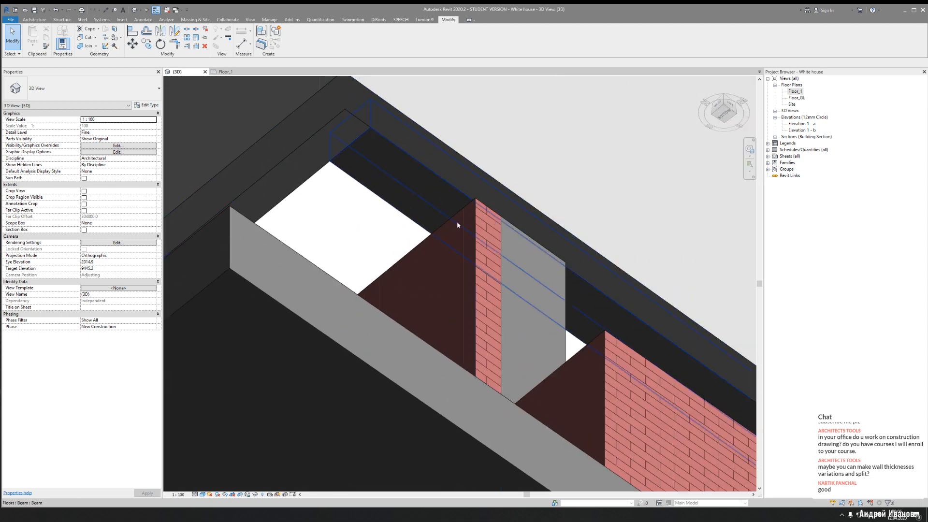
shift+middle_drag(457, 225, 429, 215)
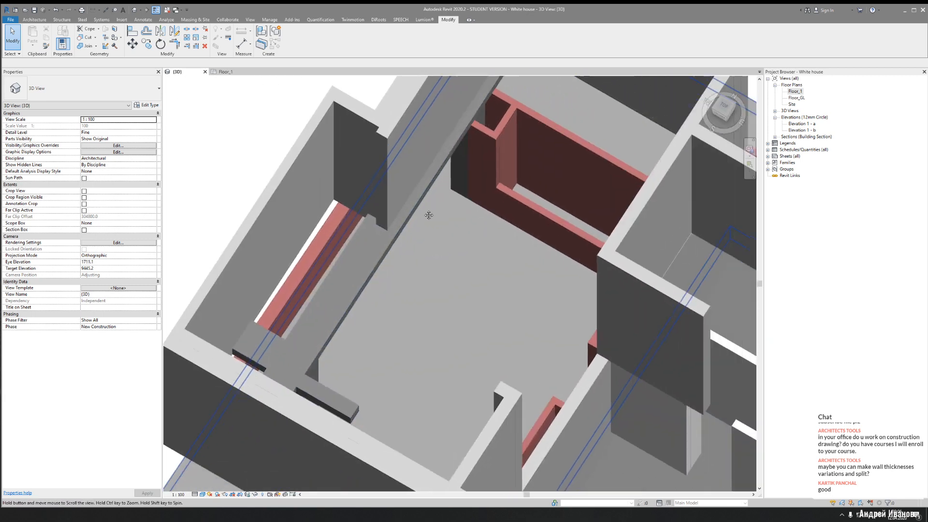
click(225, 71)
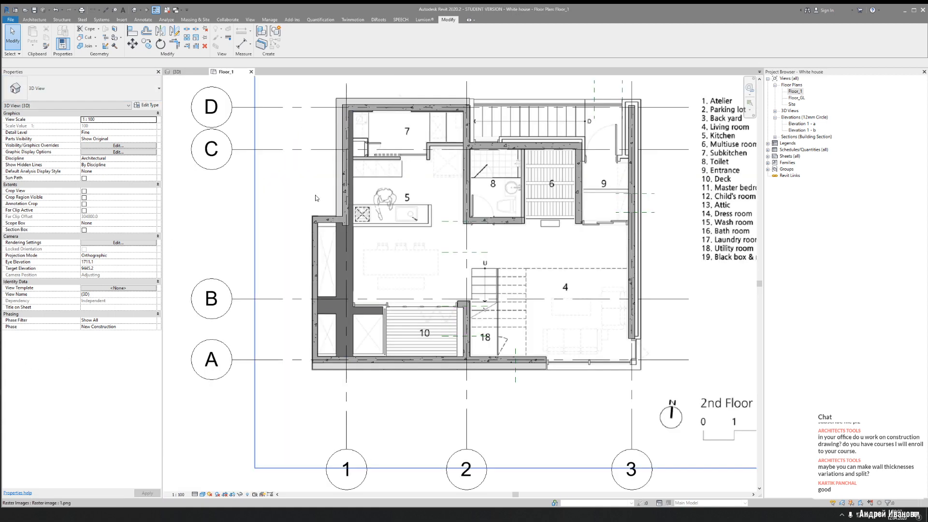
scroll(340, 292, up, 4)
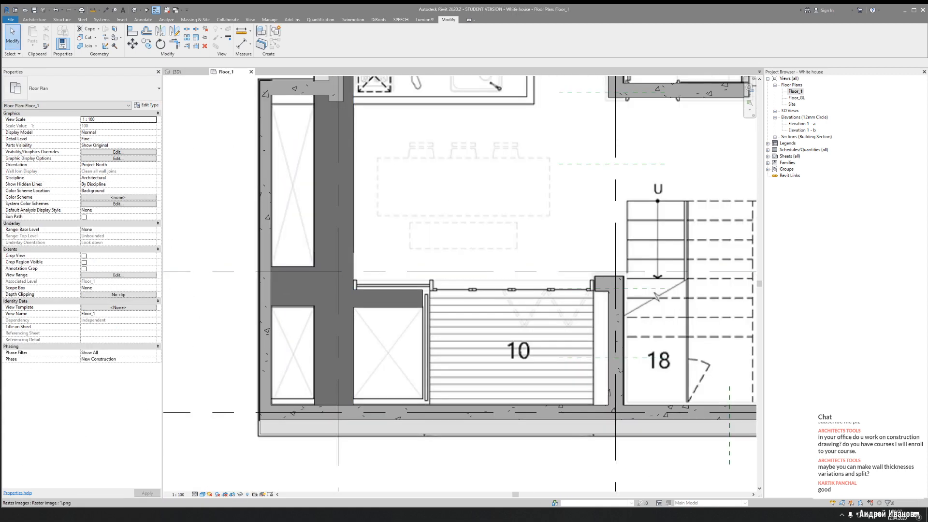
right_click(319, 289)
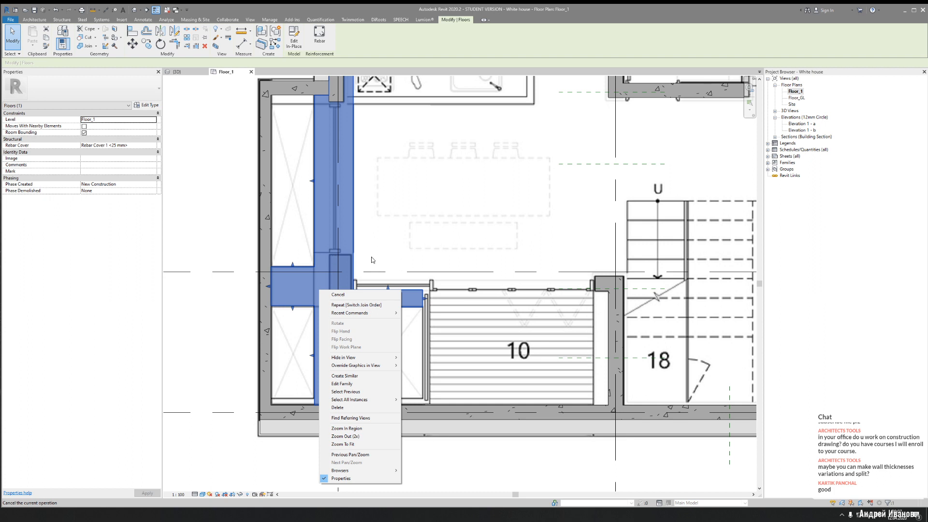
click(313, 267)
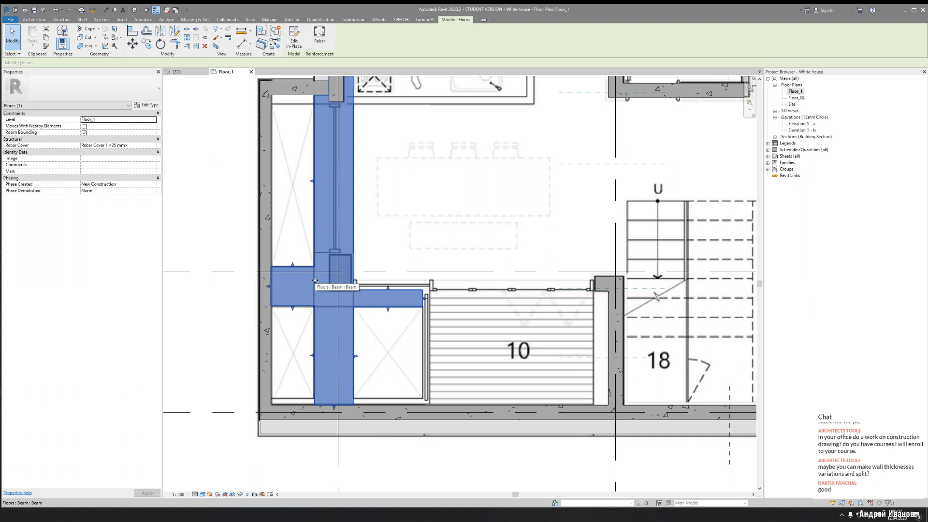
key(Escape)
Switch to the reference image board and examine the third-floor plan around room 11 and its outer corner
key(alt+Tab)
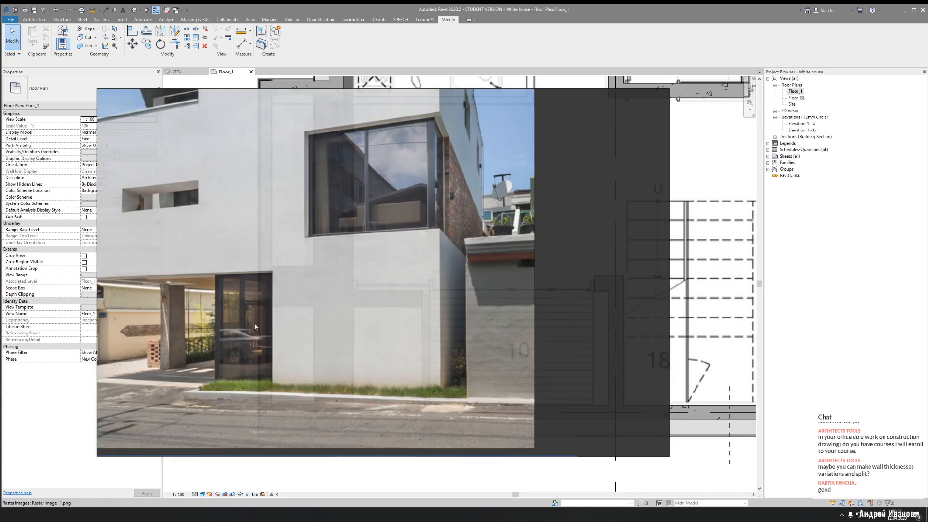
scroll(255, 327, down, 10)
middle_drag(552, 249, 280, 259)
scroll(182, 242, up, 10)
scroll(281, 260, up, 4)
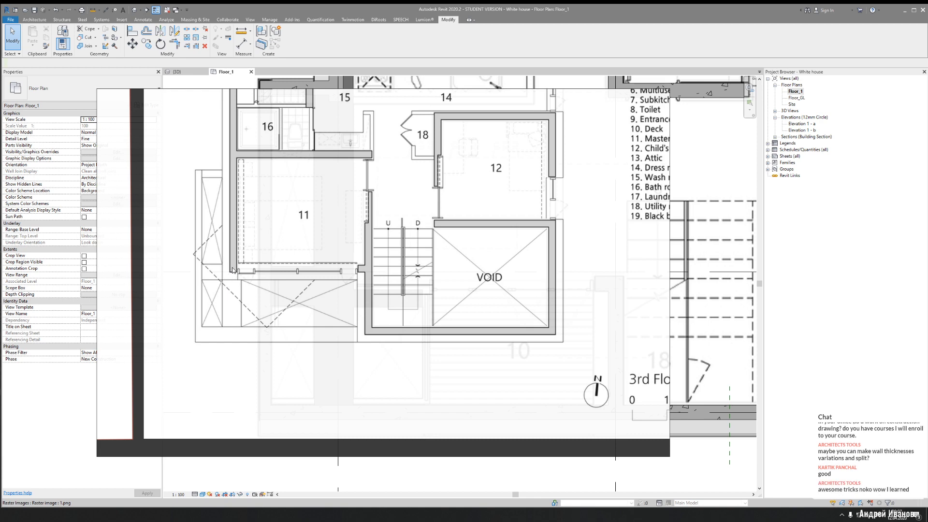
scroll(233, 270, down, 1)
click(611, 37)
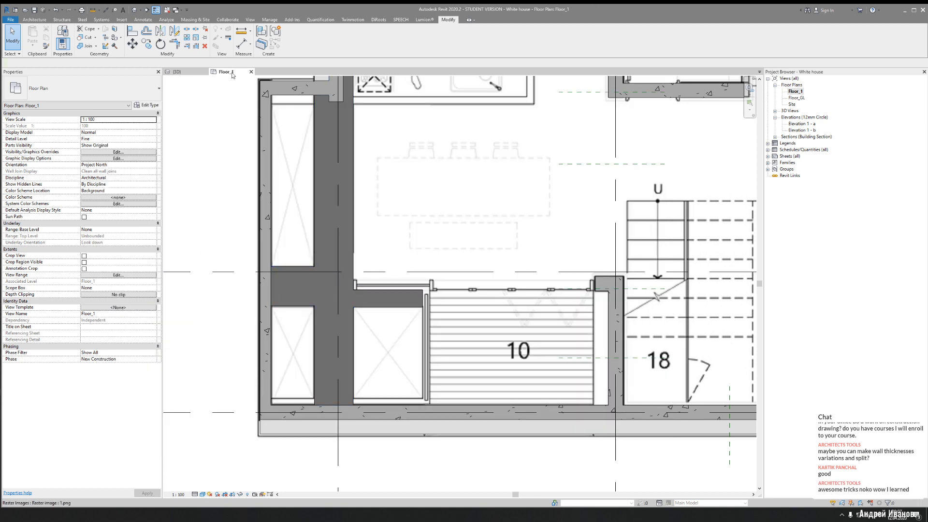
Set the top level of the ST-Column 500x300 below the crossing beams to Floor_2 in the 3D view
click(189, 73)
shift+middle_drag(433, 312, 402, 273)
click(403, 274)
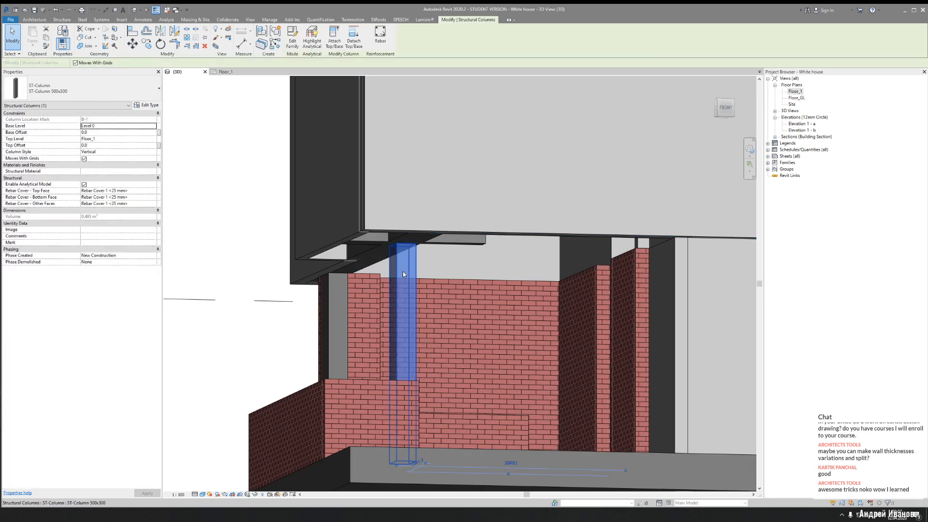
click(152, 139)
click(94, 156)
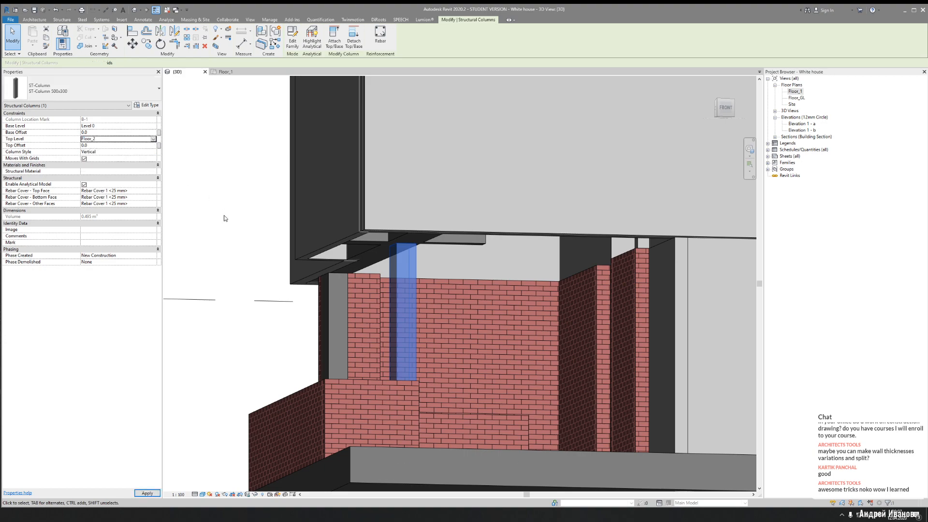
shift+middle_drag(333, 328, 427, 271)
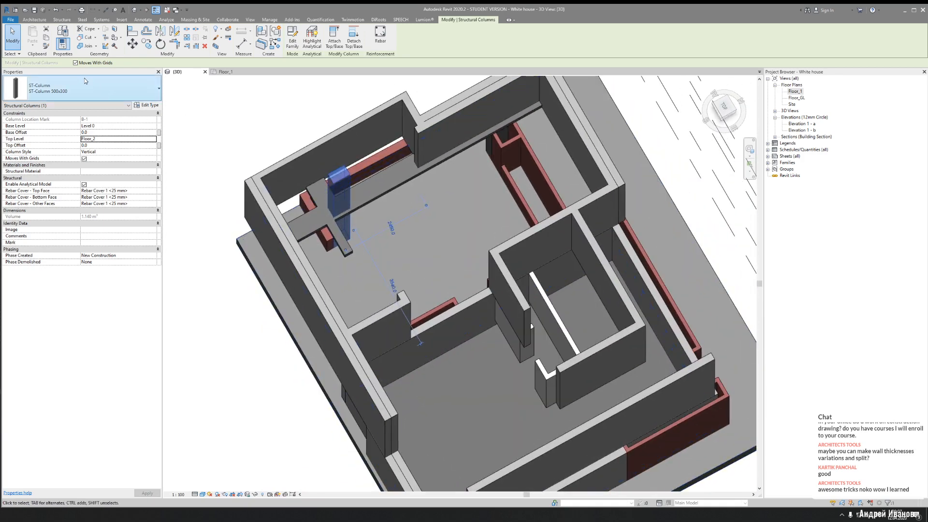
Open the Floor_1 plan and compare the column at grids 1 and B with the image underlay beneath the beams
click(225, 71)
key(Escape)
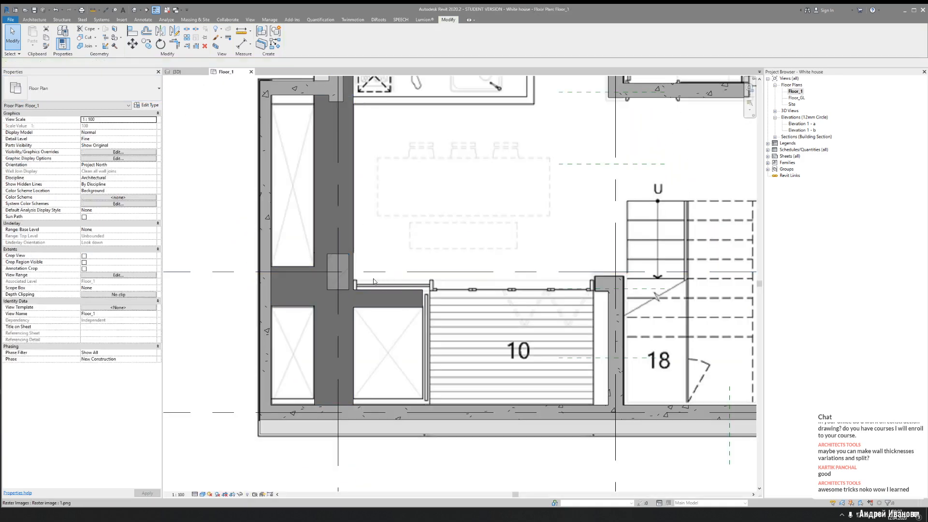
click(354, 323)
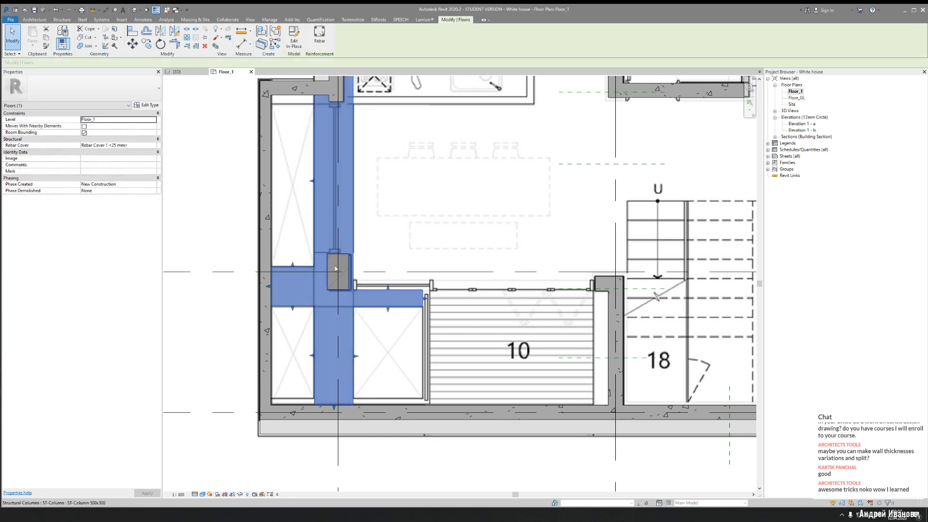
scroll(336, 271, up, 4)
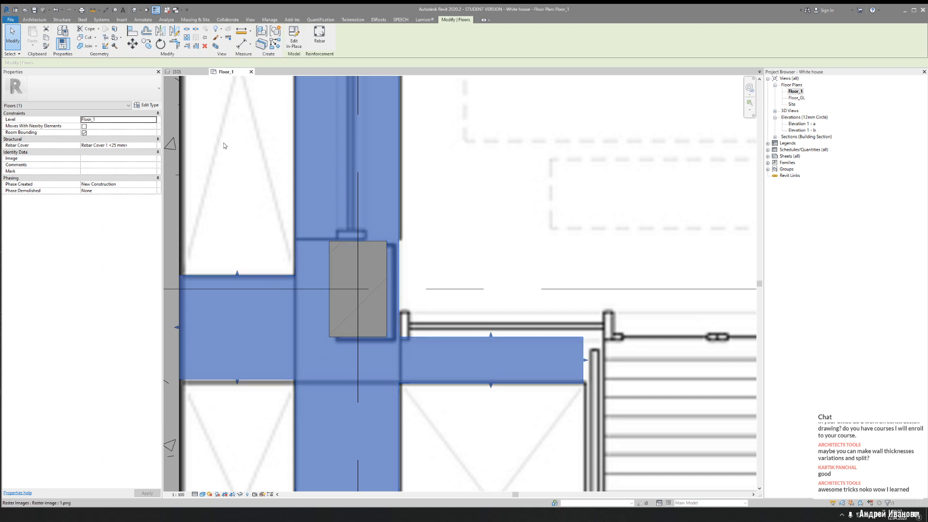
key(Escape)
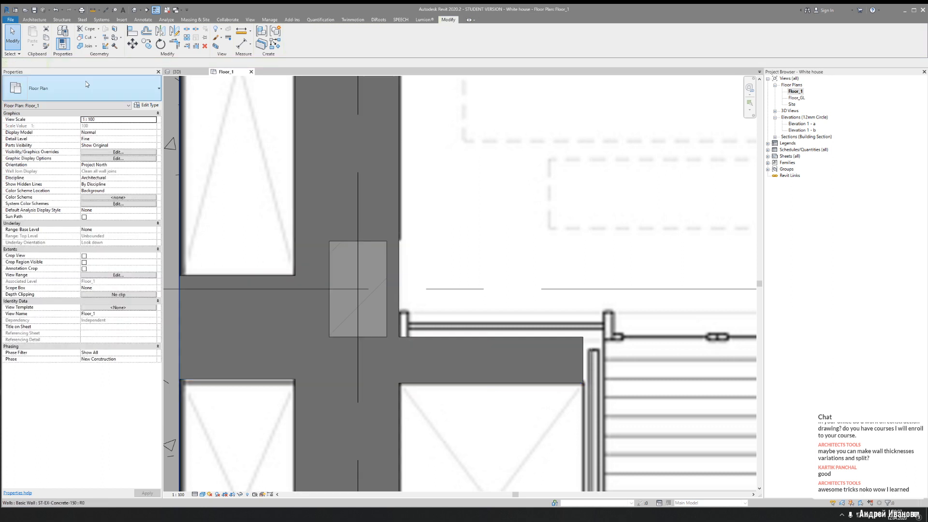
Draw two chained FN-EX-Concrete-200 walls from Floor_1 up to Floor_2 along the column's left and lower faces, and dismiss the save reminder
click(30, 20)
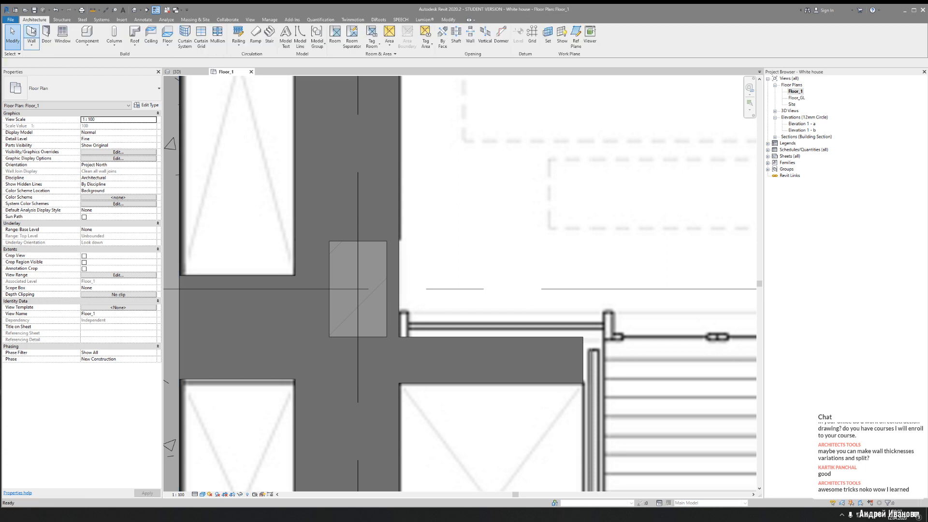
click(31, 35)
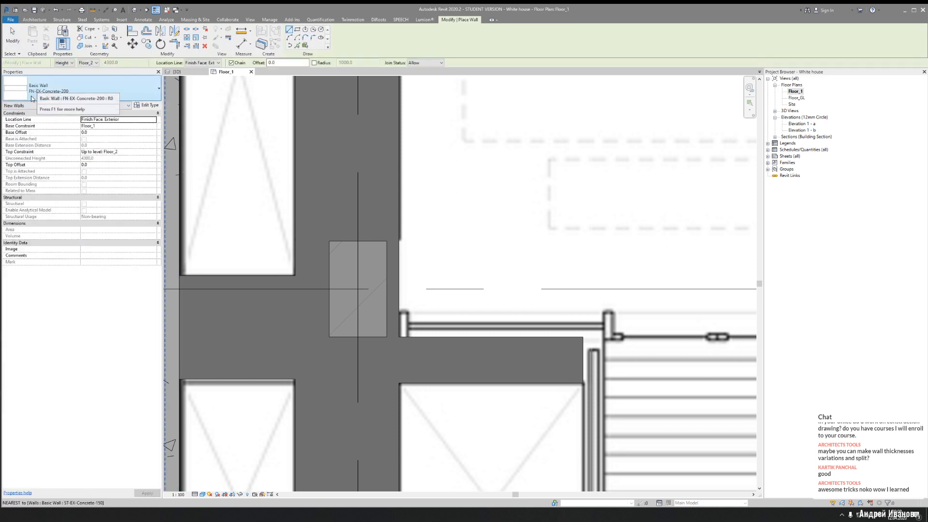
click(328, 240)
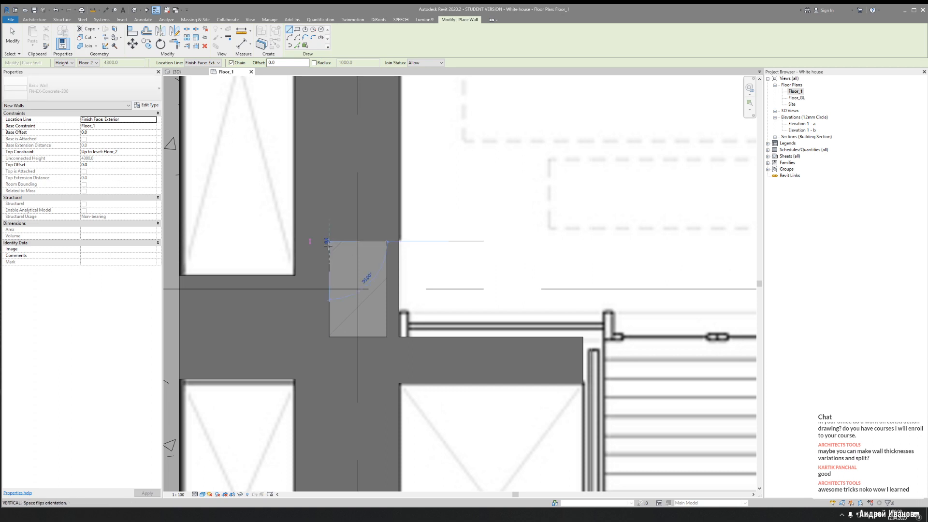
click(329, 337)
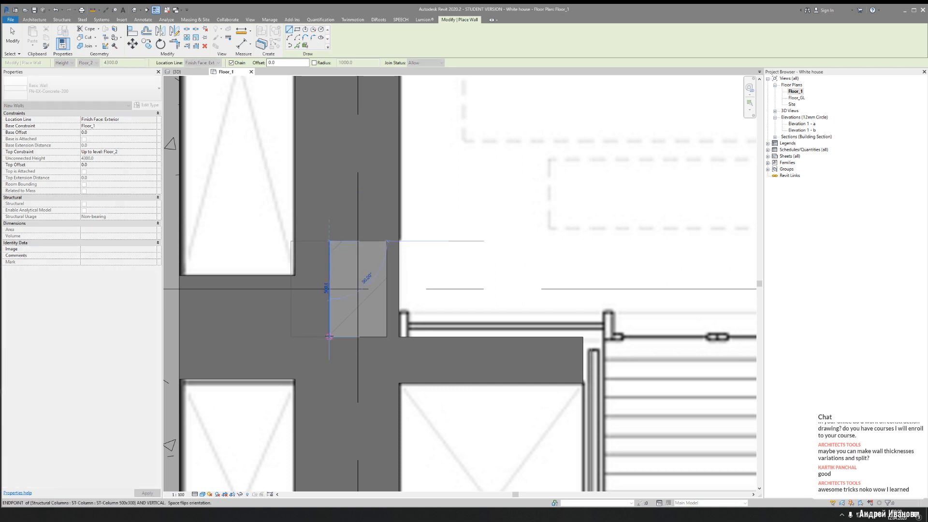
click(386, 336)
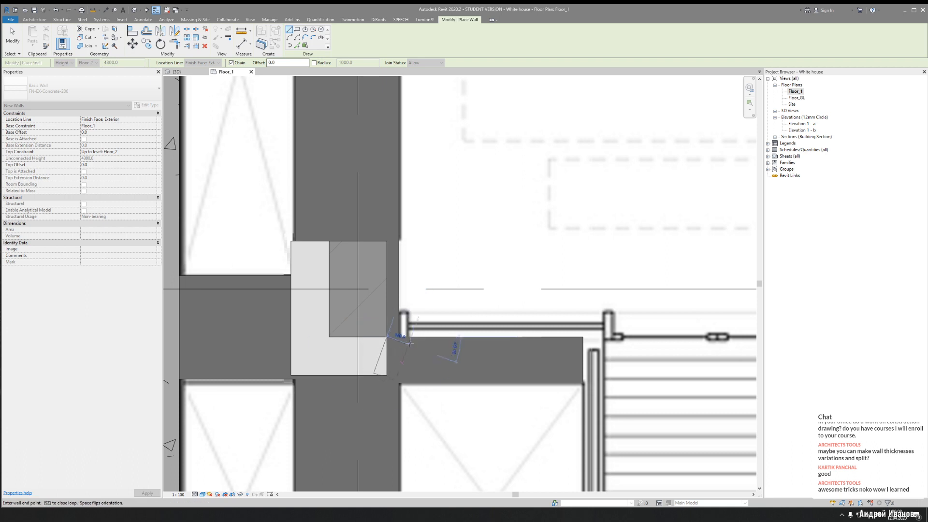
key(Escape)
key(Escape)
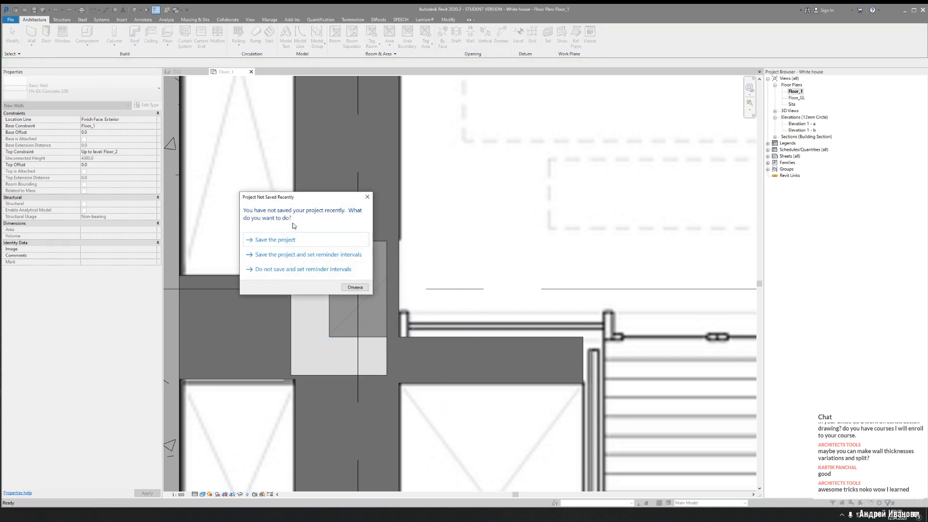
click(354, 288)
scroll(303, 254, up, 2)
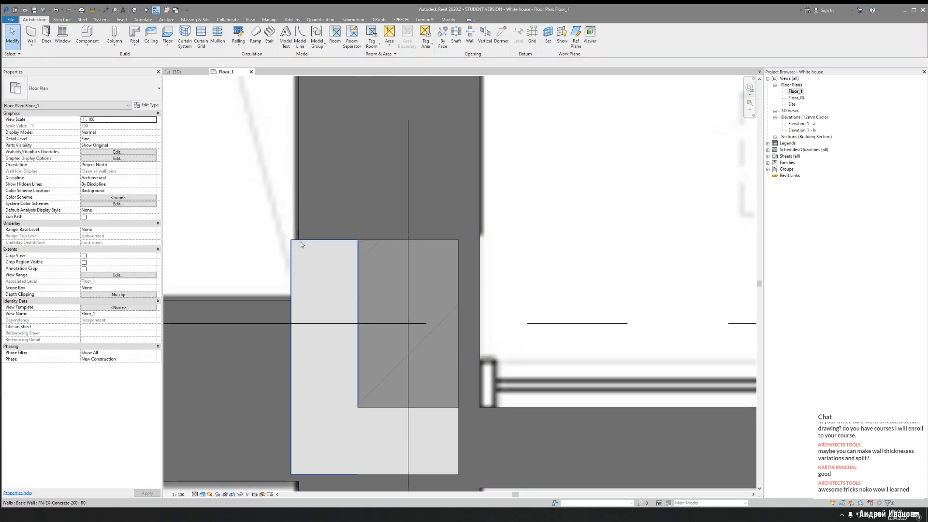
click(309, 250)
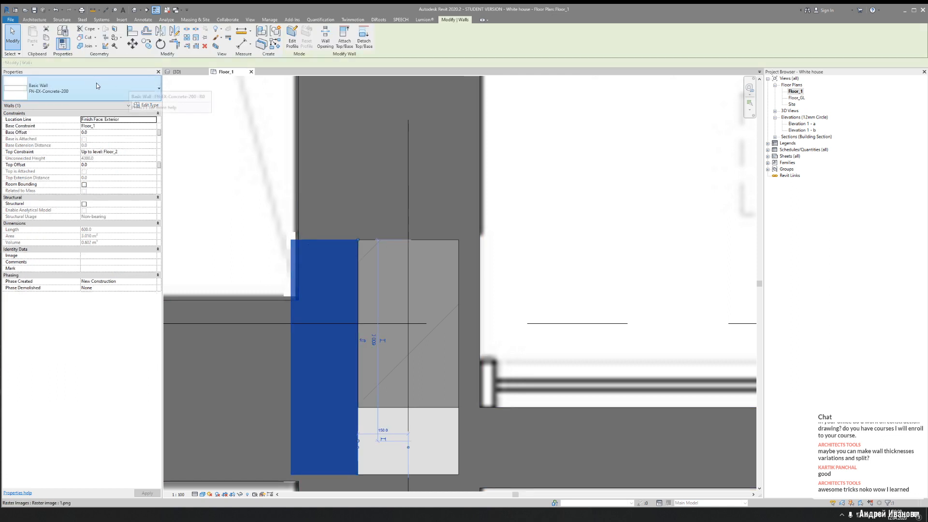
click(97, 83)
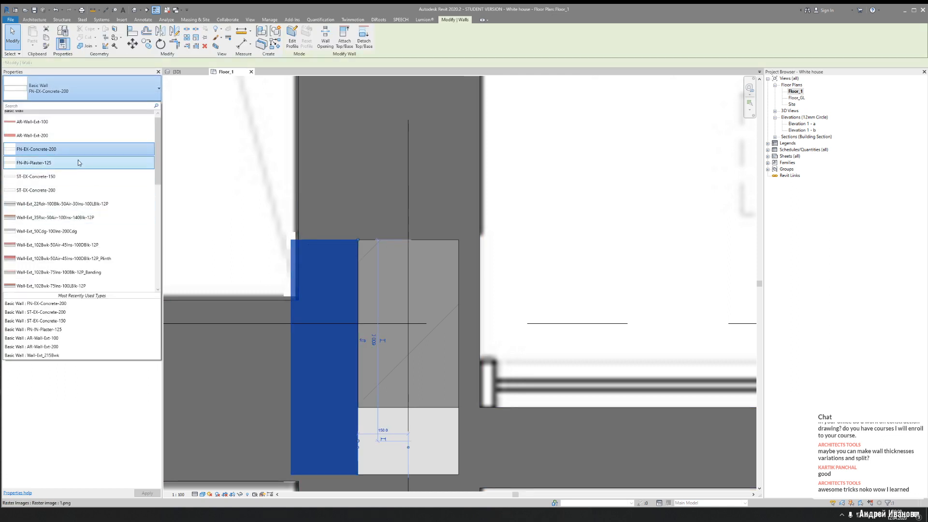
scroll(56, 160, up, 1)
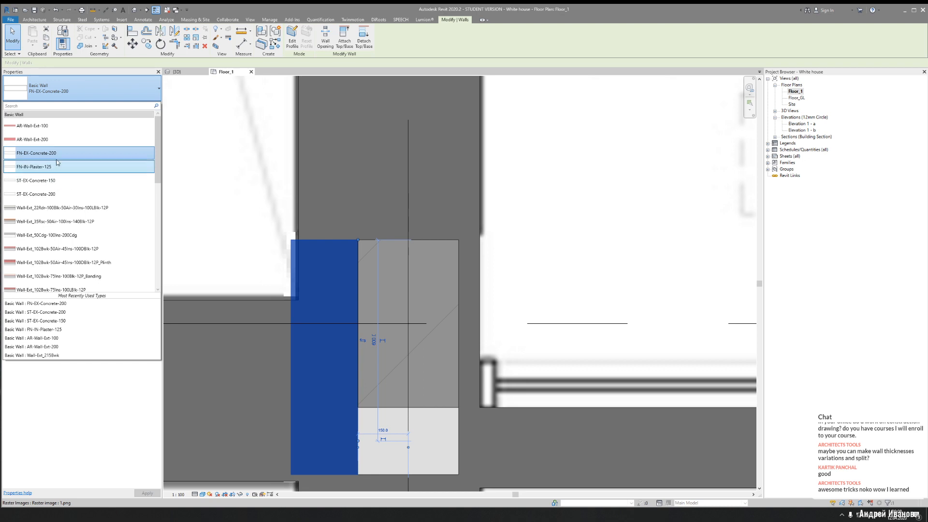
key(Escape)
key(Escape)
Examine how the column's finish walls line up with the vertical beam on the Floor_1 plan, up to the kitchen wall junction
scroll(307, 255, down, 5)
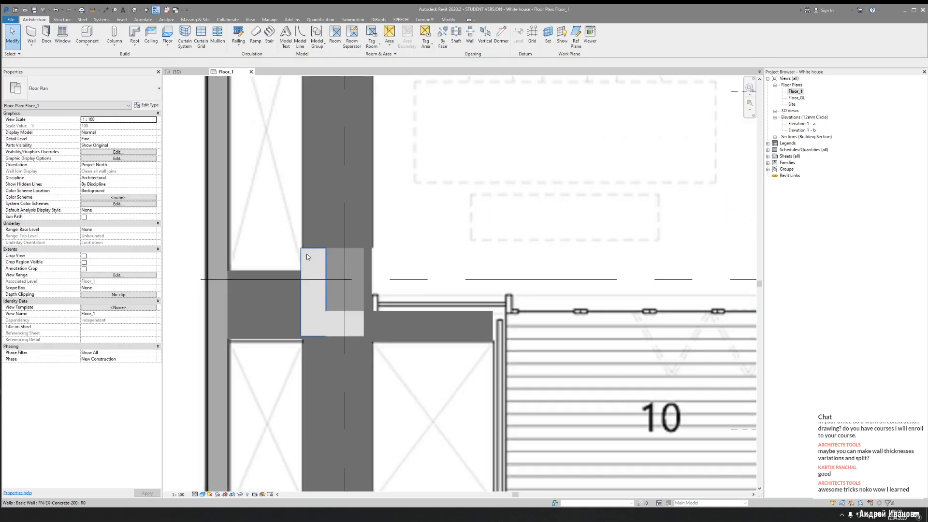
scroll(307, 255, up, 1)
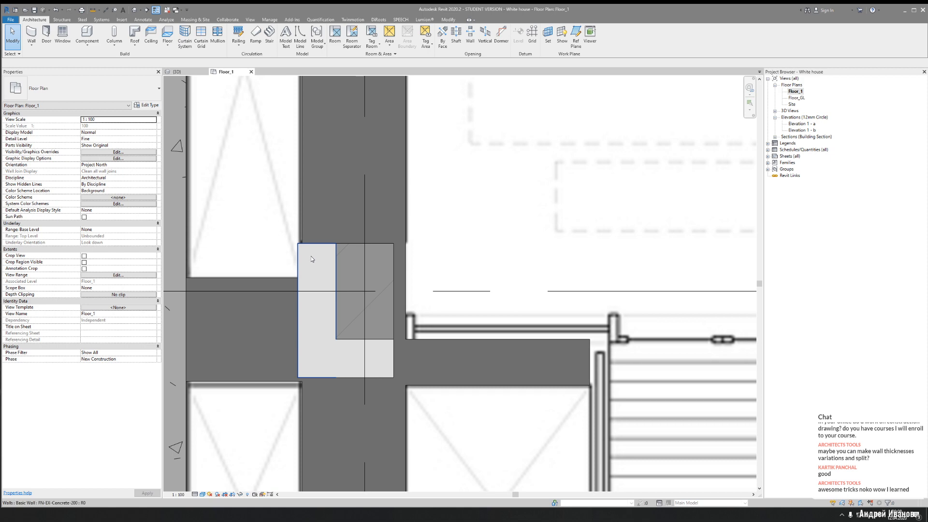
scroll(309, 248, down, 1)
scroll(310, 245, down, 1)
middle_drag(310, 245, 325, 274)
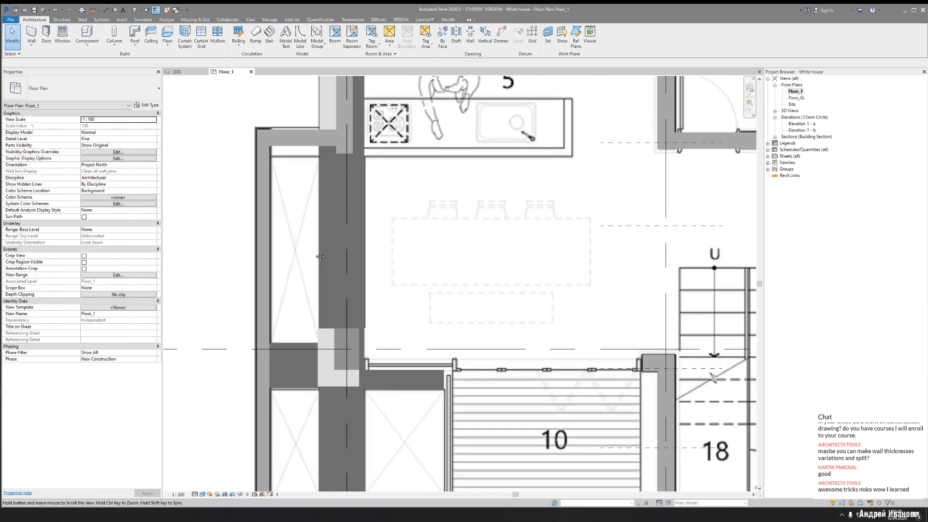
scroll(305, 314, up, 3)
scroll(335, 315, down, 2)
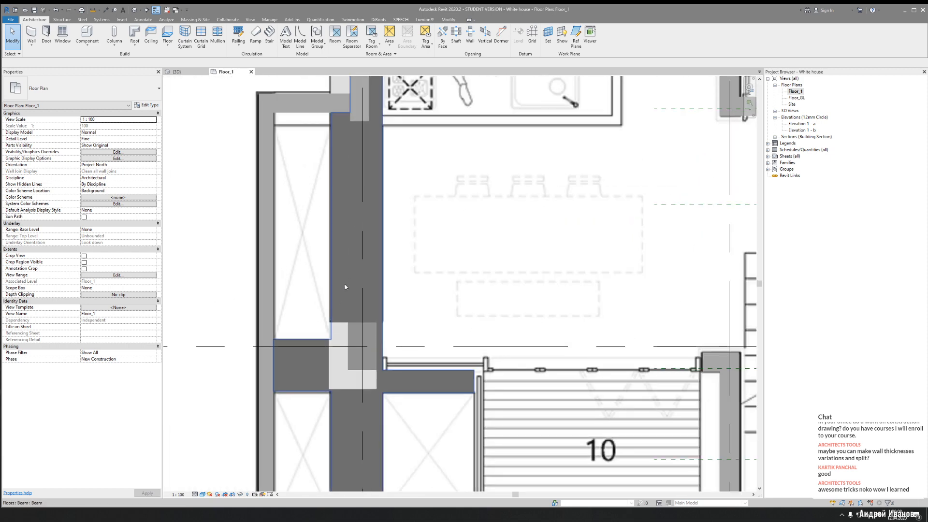
middle_drag(333, 108, 329, 222)
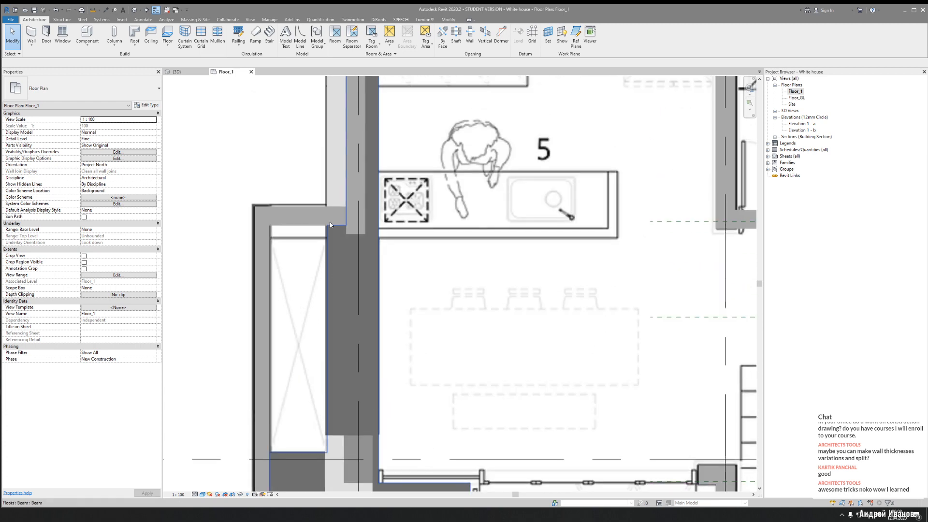
scroll(319, 186, up, 2)
scroll(322, 195, up, 1)
scroll(354, 309, down, 3)
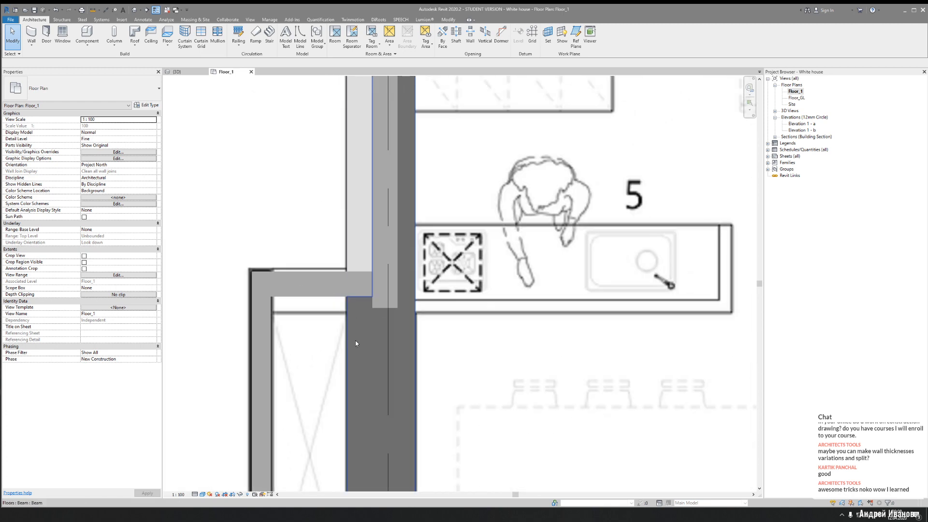
Measure the offset between the finish wall's upper outer corner and the beam's left edge at the column
middle_drag(333, 489, 323, 335)
scroll(323, 335, up, 5)
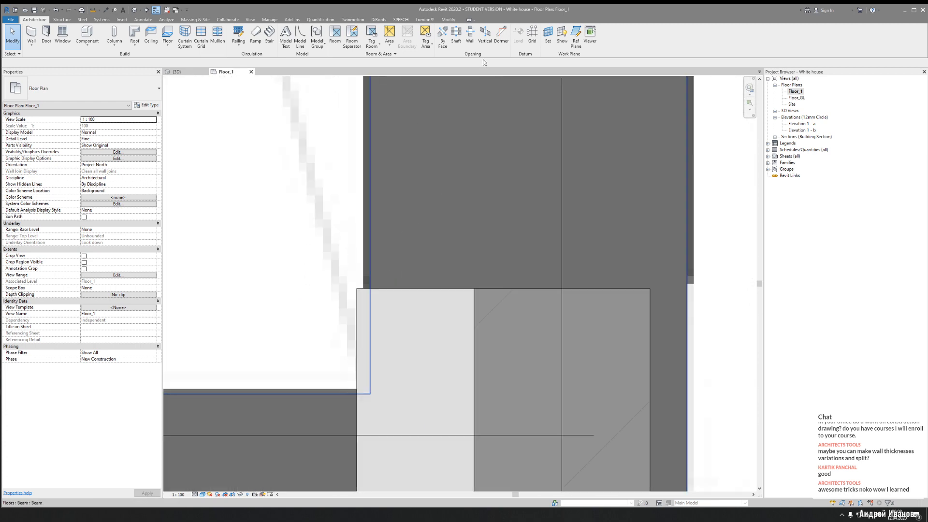
click(93, 10)
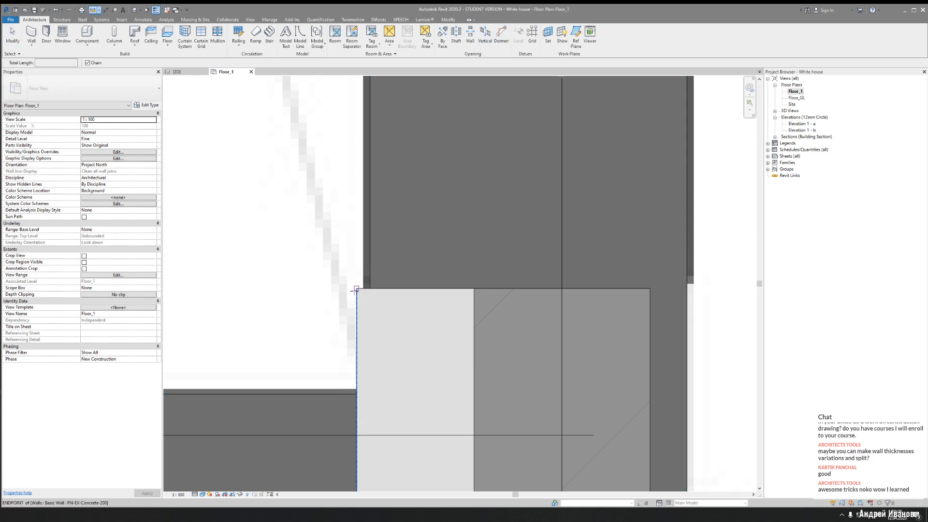
click(357, 288)
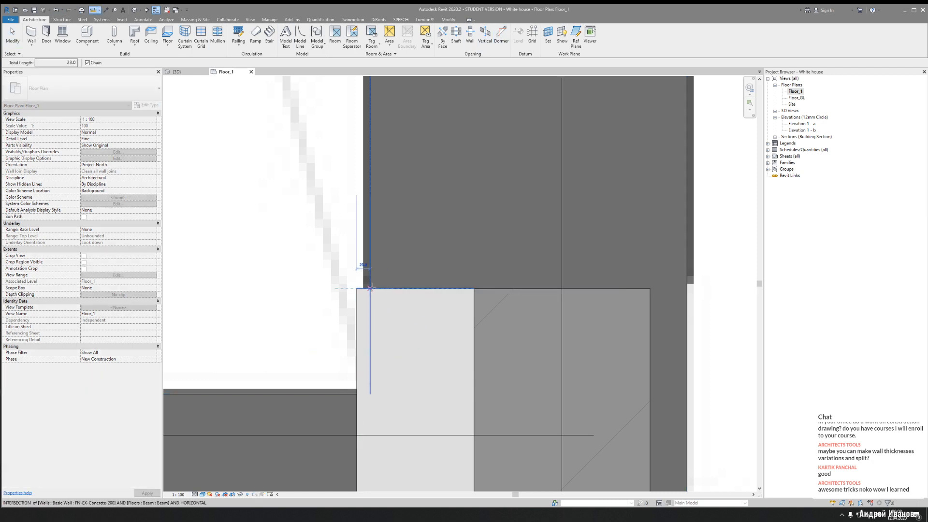
scroll(368, 285, down, 4)
key(Escape)
key(Escape)
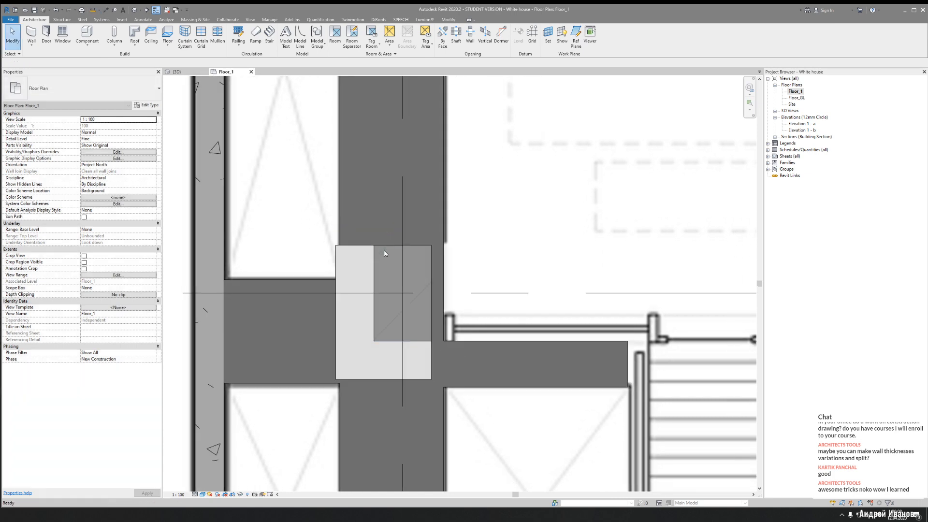
Duplicate the type of the column's left finish wall as FN-EX-Concrete-175 and set its structure layer thickness to 175
click(347, 276)
click(147, 105)
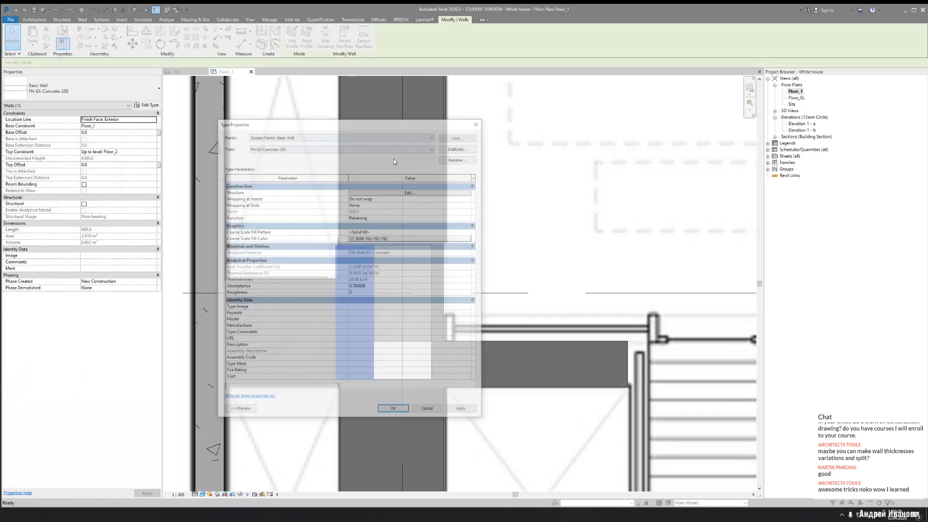
click(460, 147)
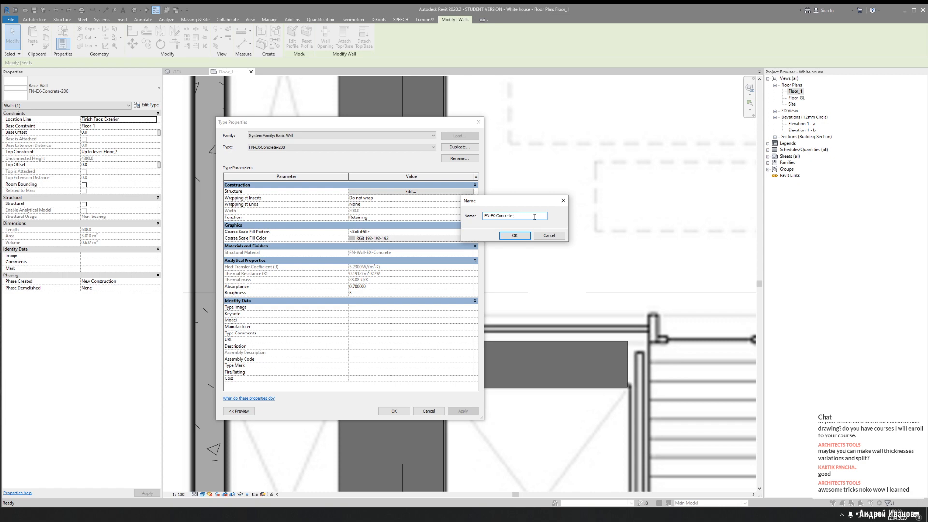
click(515, 235)
click(410, 192)
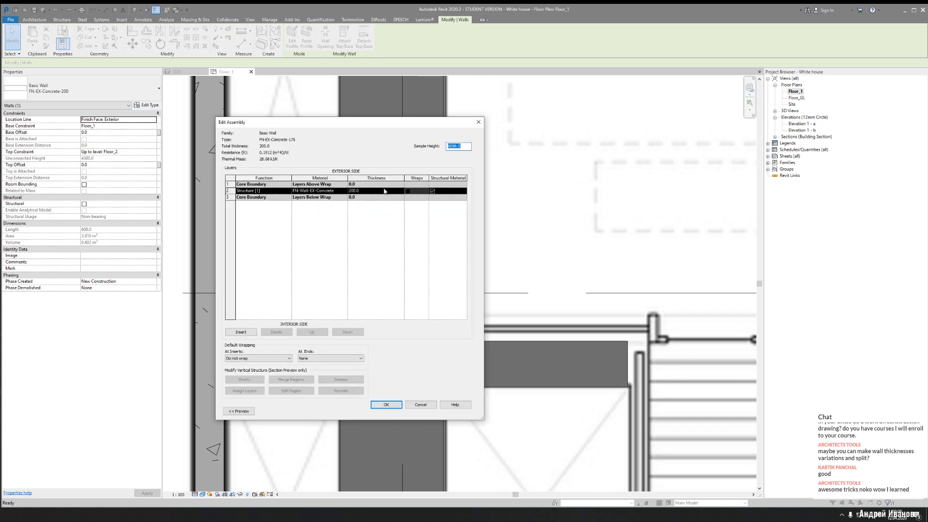
click(385, 191)
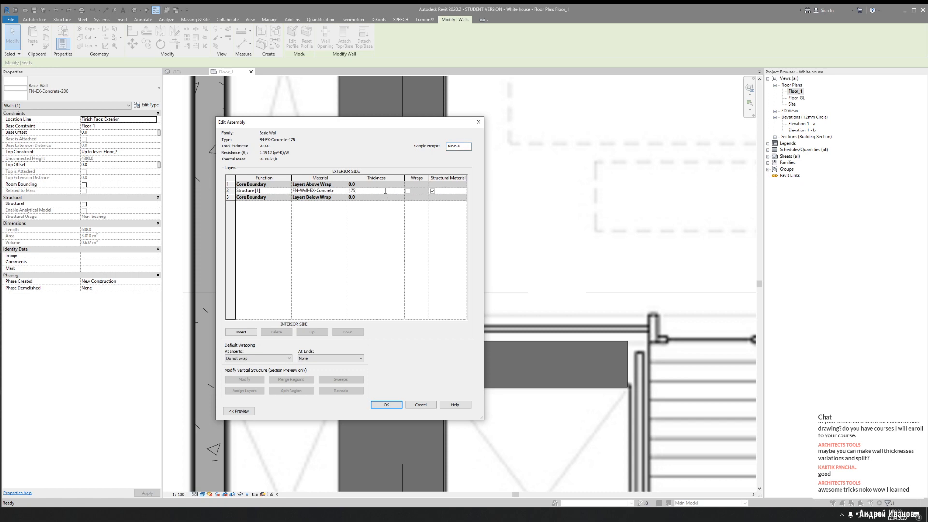
click(386, 406)
click(389, 413)
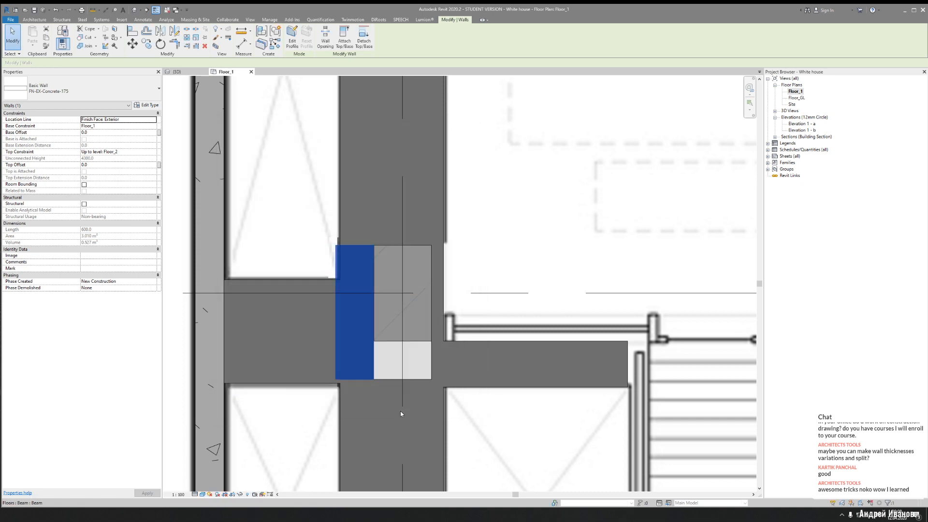
key(Escape)
Open the 3D view and inspect the column with its finish walls, the crossing beams and the adjacent outer wall from several sides
scroll(296, 174, down, 3)
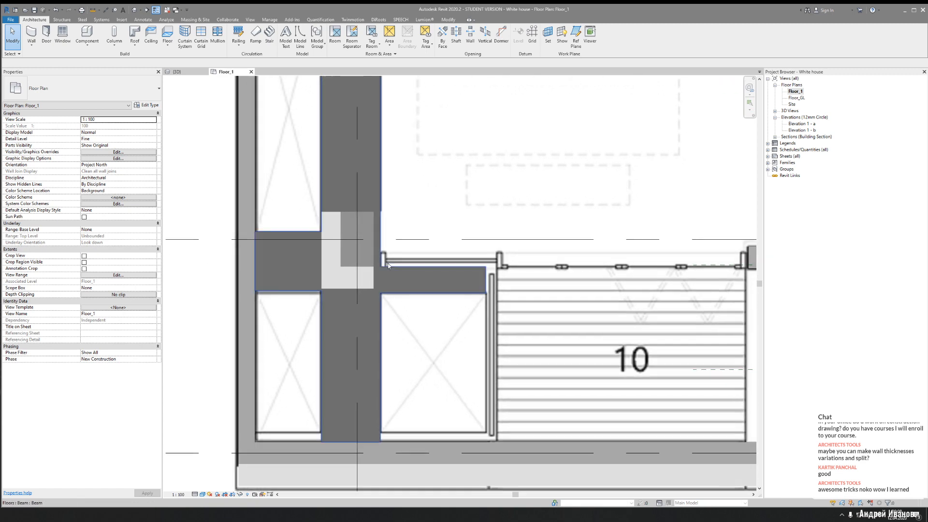
click(134, 9)
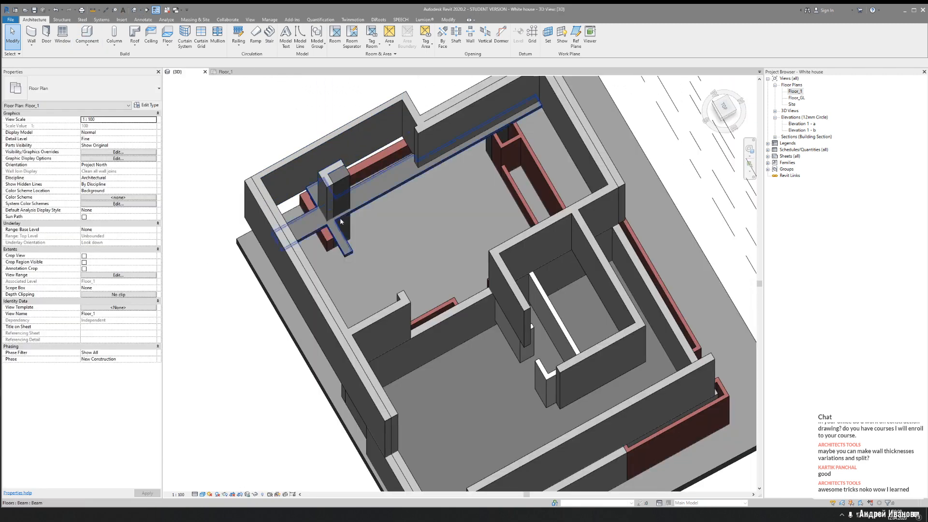
shift+middle_drag(306, 216, 461, 179)
shift+middle_drag(348, 188, 556, 198)
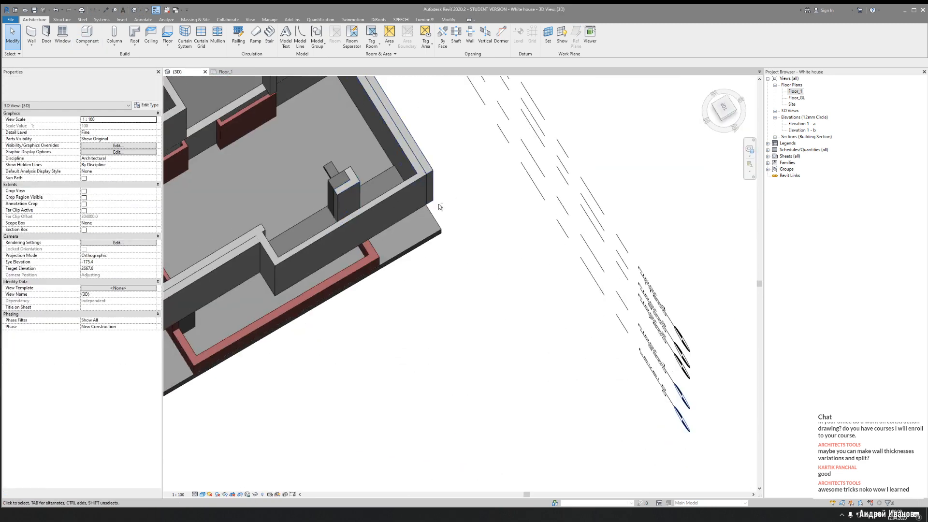
scroll(277, 195, up, 2)
shift+middle_drag(278, 198, 433, 213)
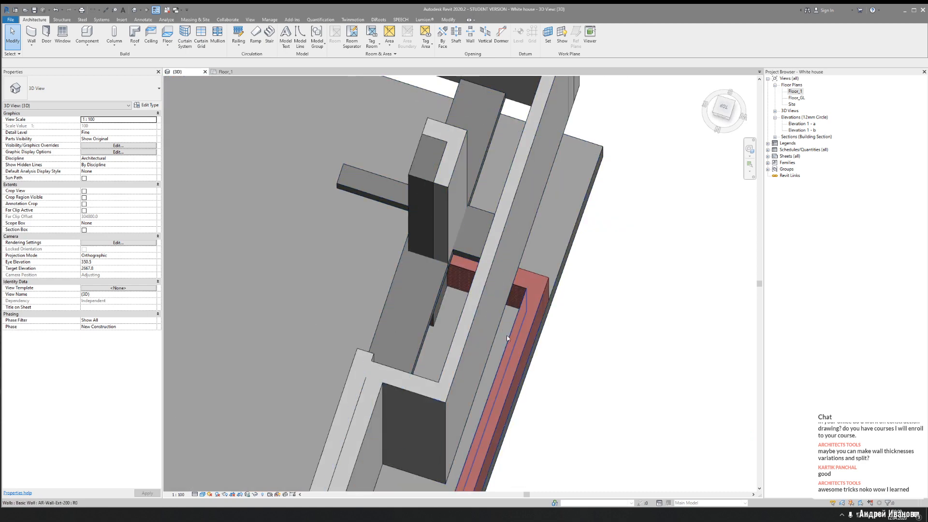
shift+middle_drag(507, 335, 373, 229)
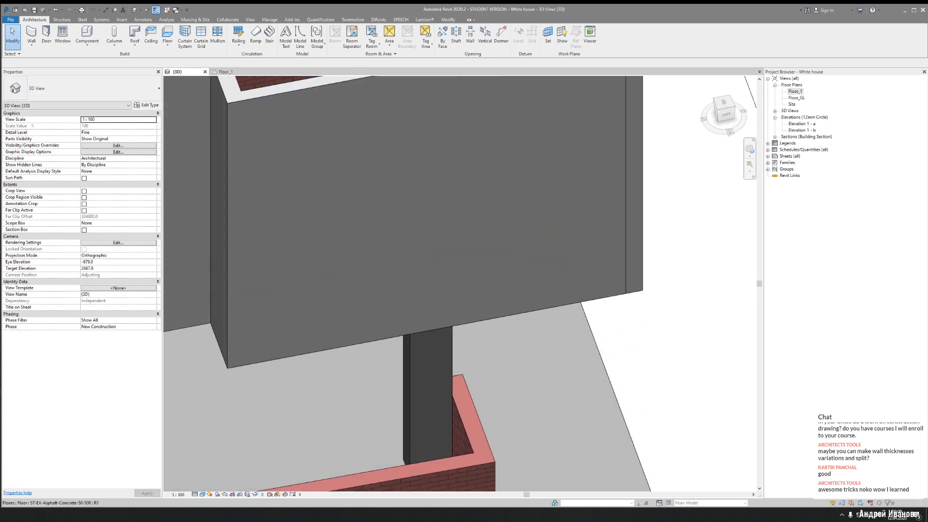
Switch to the reference image board and examine the exterior photos around the house's ground-floor corner column
key(alt+Tab)
scroll(383, 296, down, 3)
middle_drag(383, 296, 818, 241)
scroll(265, 236, up, 6)
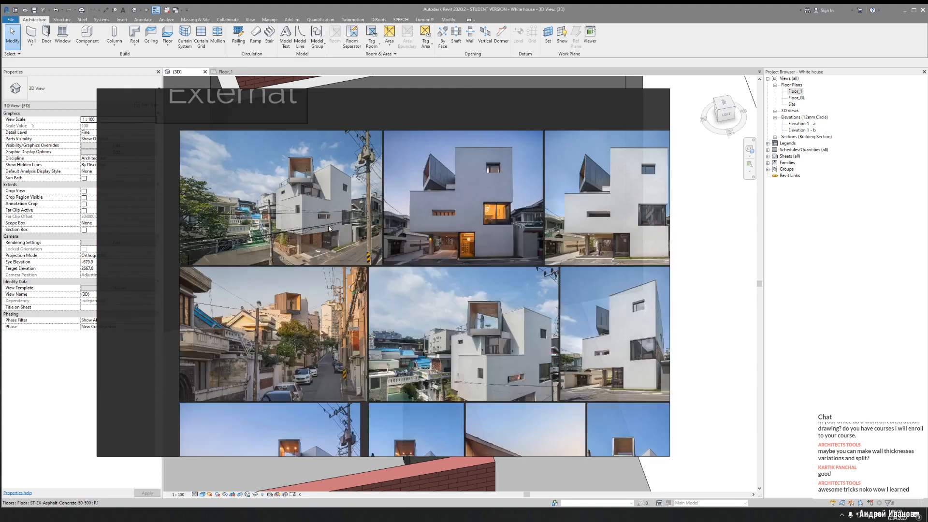
scroll(489, 364, up, 3)
middle_drag(490, 363, 318, 245)
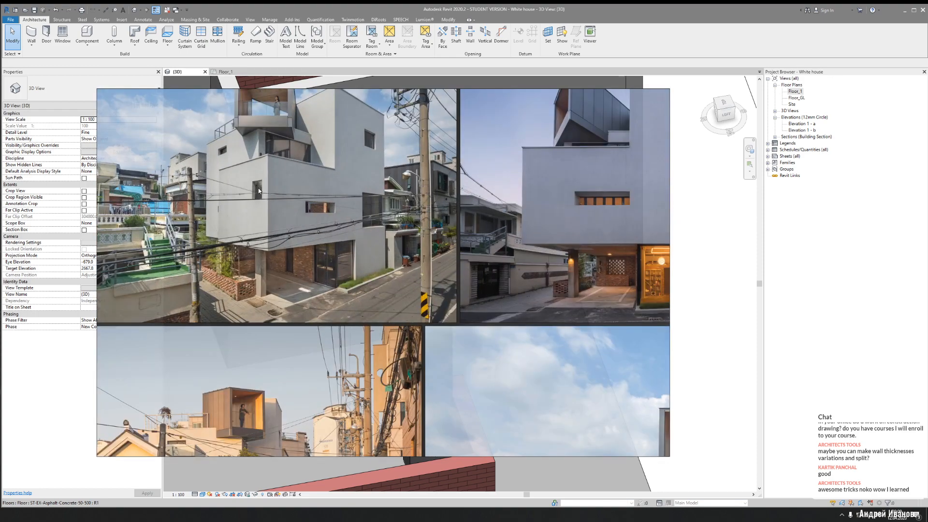
middle_drag(490, 249, 352, 214)
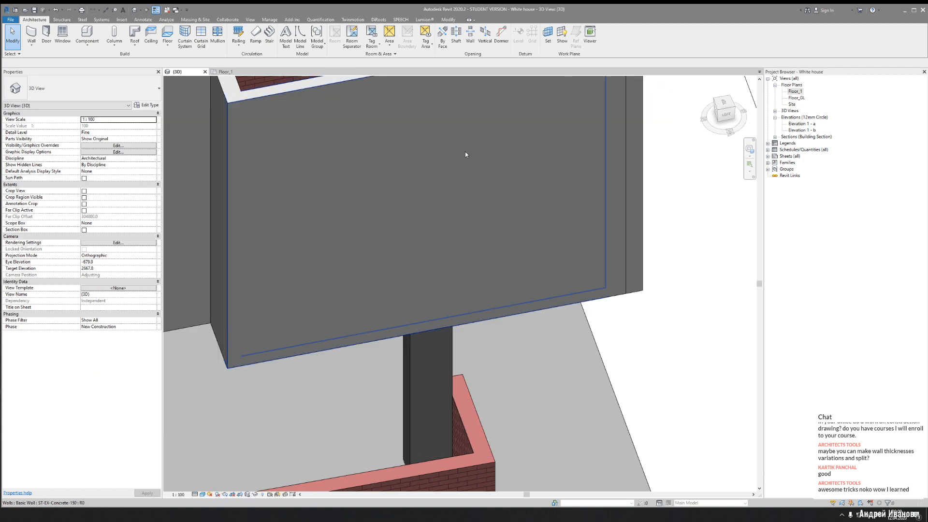
On the Floor_1 plan, draw an FN-EX-Concrete-200 wall up to Floor_2 along the room 10 side of the wall between rooms 10 and 18
scroll(449, 169, down, 4)
shift+middle_drag(446, 178, 394, 316)
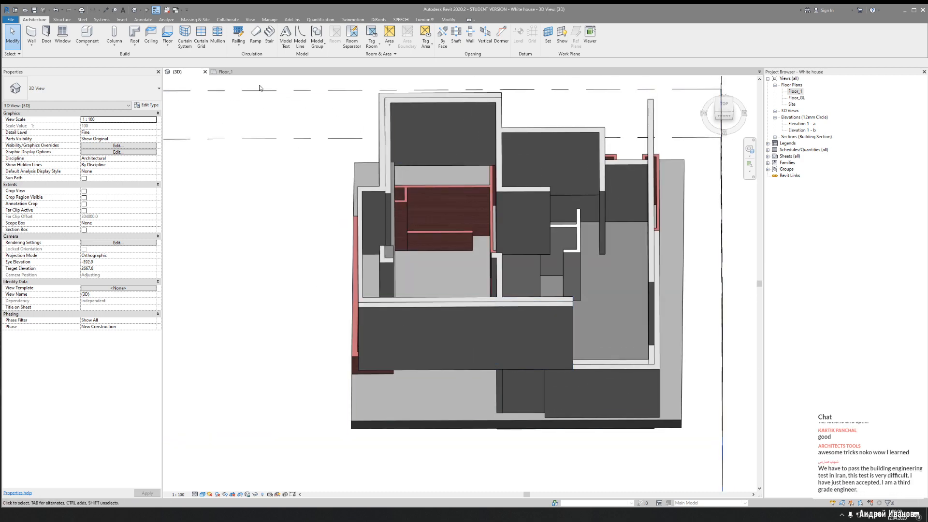
click(228, 73)
scroll(479, 232, down, 5)
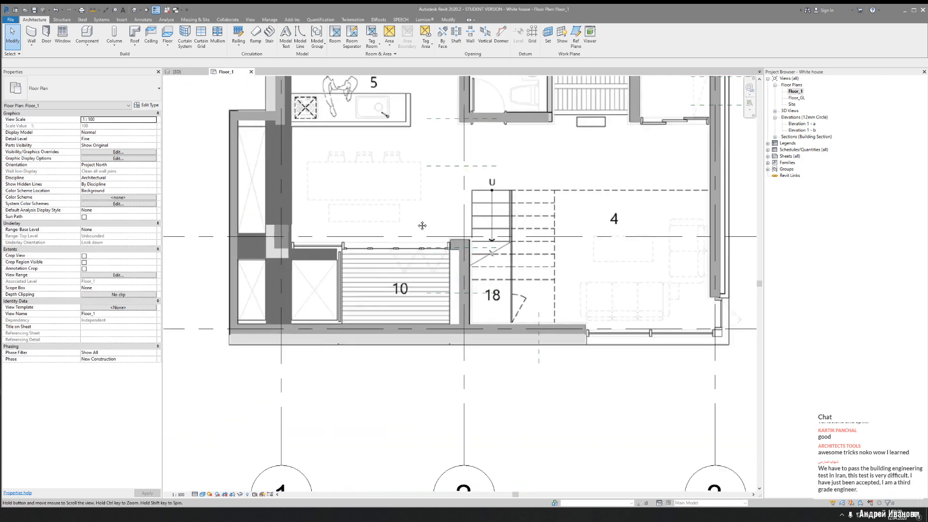
scroll(447, 277, up, 4)
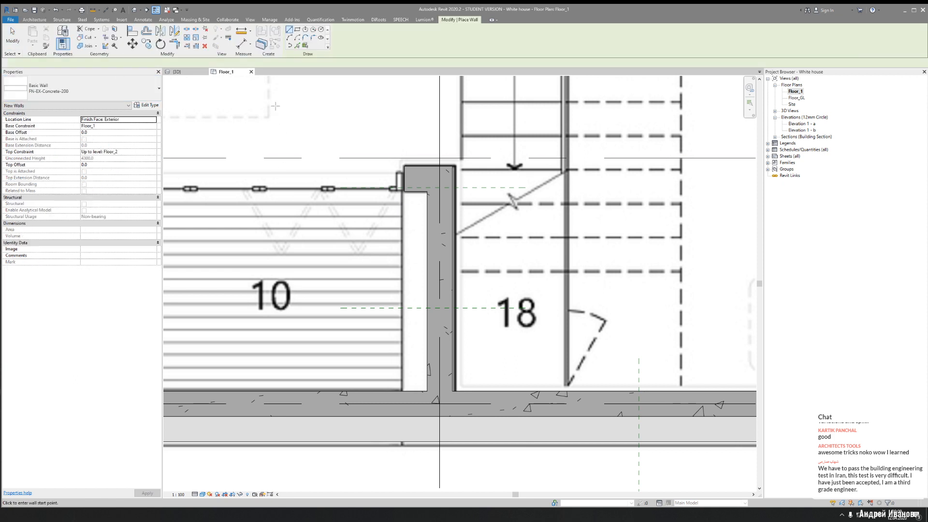
click(427, 390)
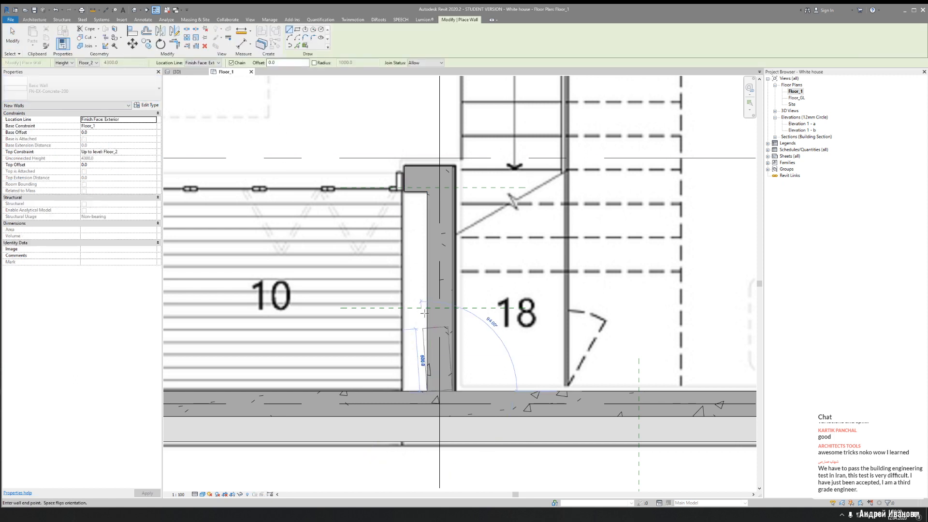
click(427, 193)
key(Escape)
key(Escape)
click(407, 256)
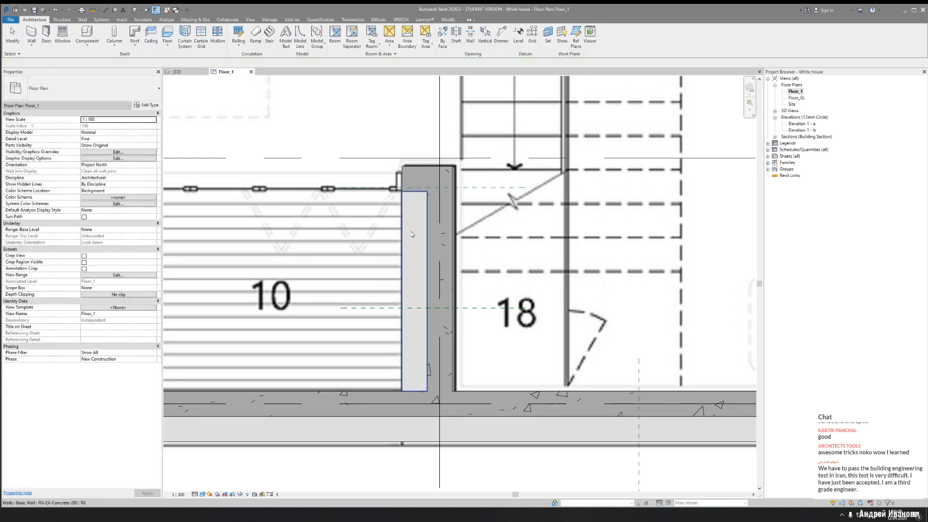
Open the 3D view and inspect the new finish wall beside room 10 and its connections from several sides
scroll(371, 254, down, 5)
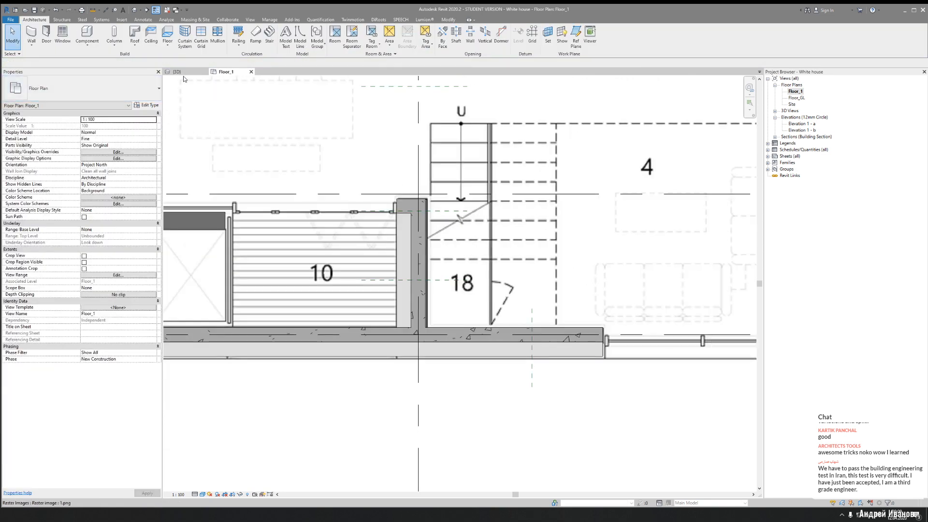
click(175, 71)
shift+middle_drag(504, 296, 509, 269)
scroll(367, 300, up, 5)
middle_drag(372, 186, 430, 281)
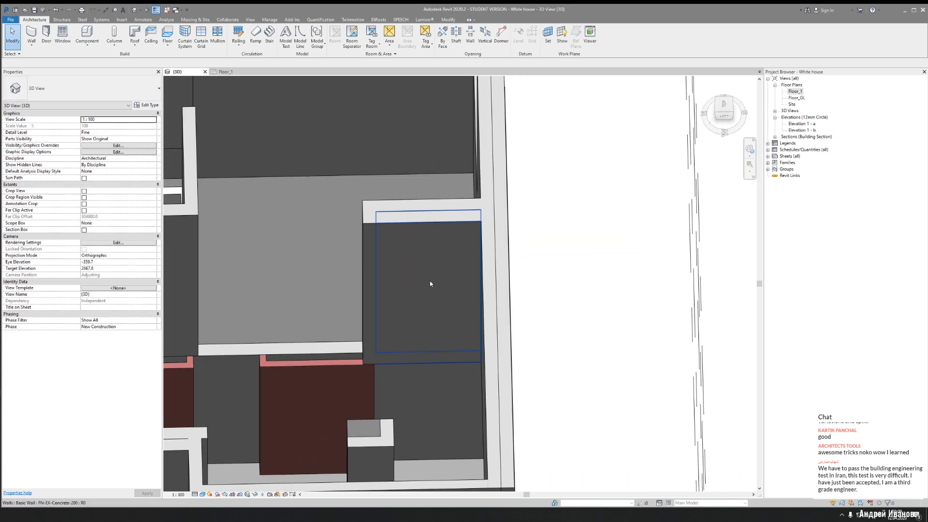
scroll(402, 188, up, 3)
click(448, 19)
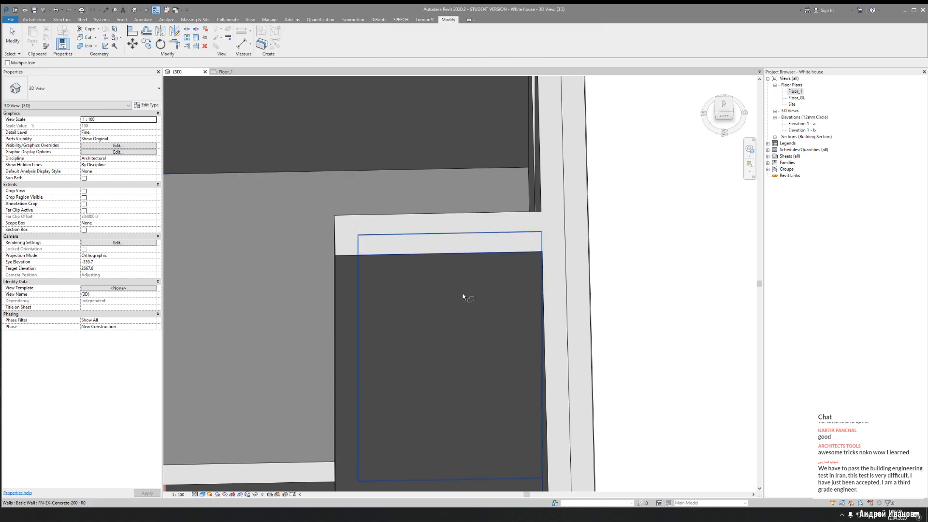
scroll(513, 231, down, 2)
shift+middle_drag(531, 249, 380, 150)
middle_drag(418, 364, 357, 167)
Return to the Floor_1 plan and examine the walls, beams and column around rooms 10 and 18
click(225, 72)
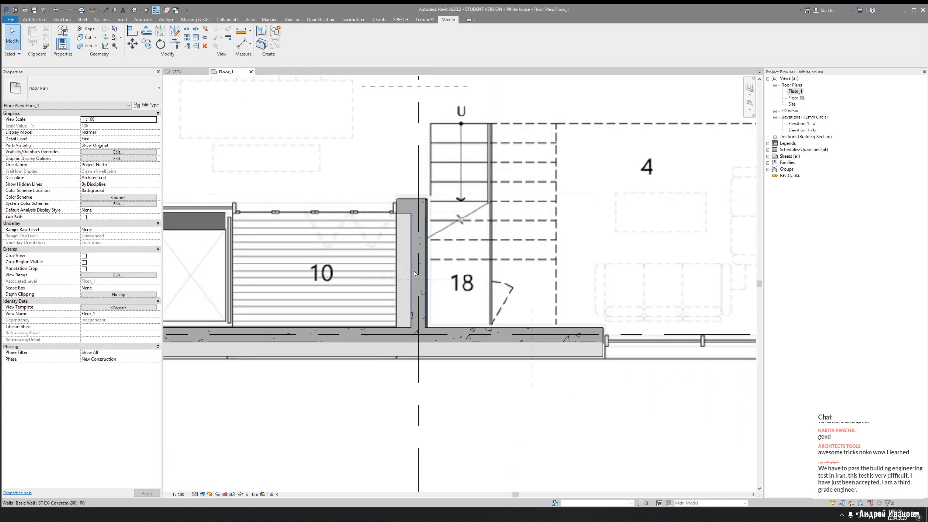
scroll(415, 273, up, 2)
scroll(406, 281, down, 4)
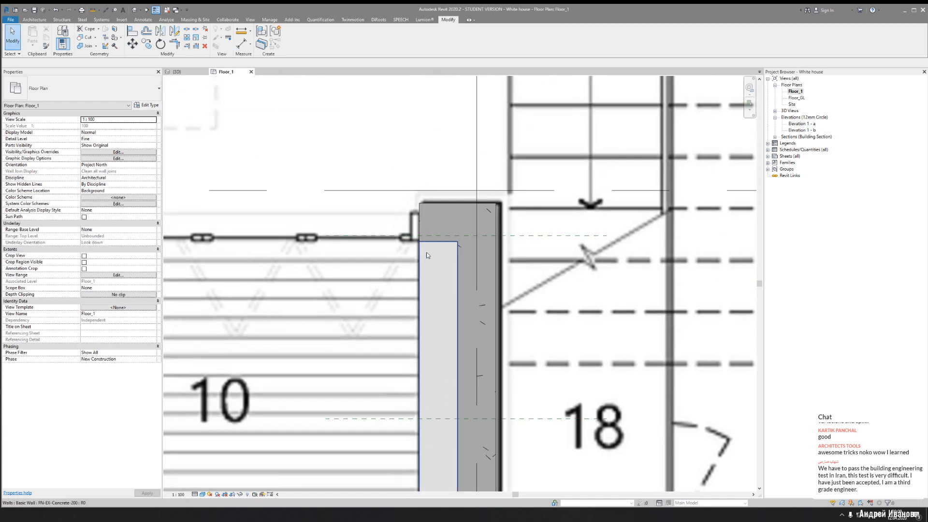
scroll(328, 241, up, 2)
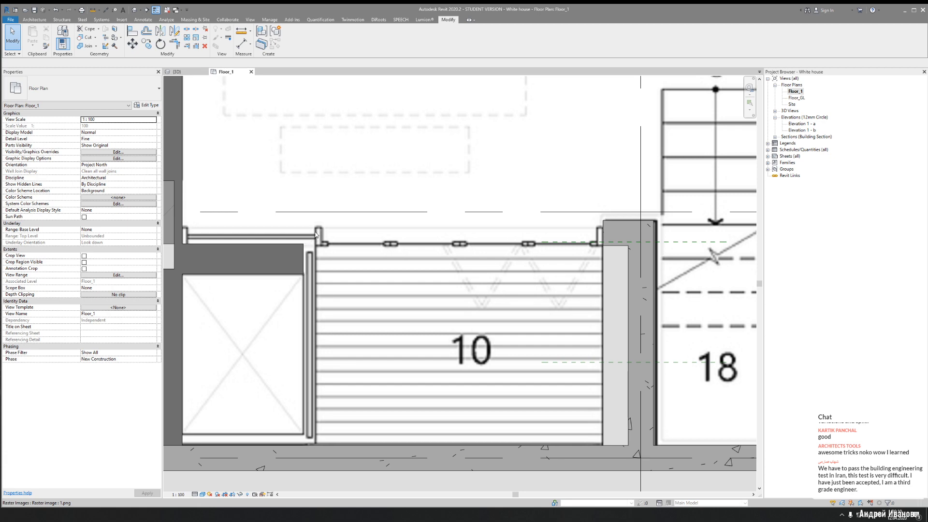
middle_drag(363, 247, 460, 237)
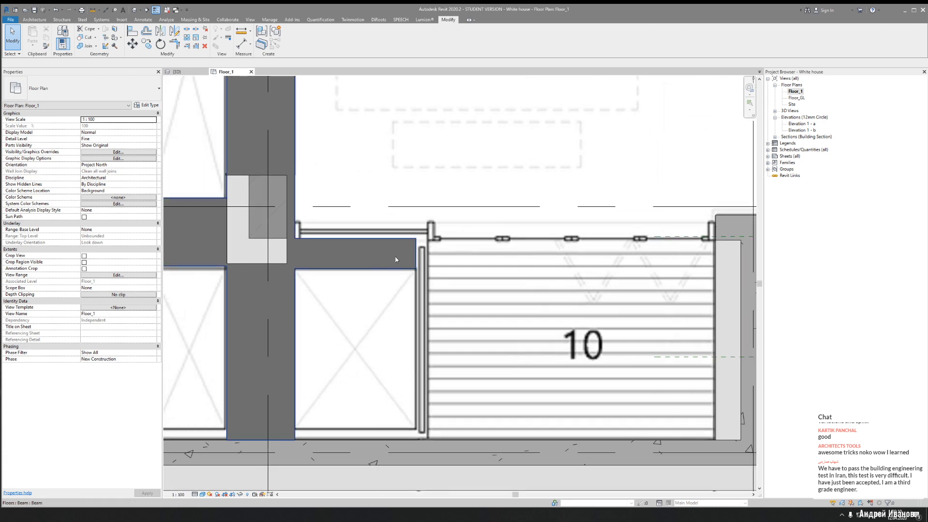
middle_drag(404, 373, 359, 302)
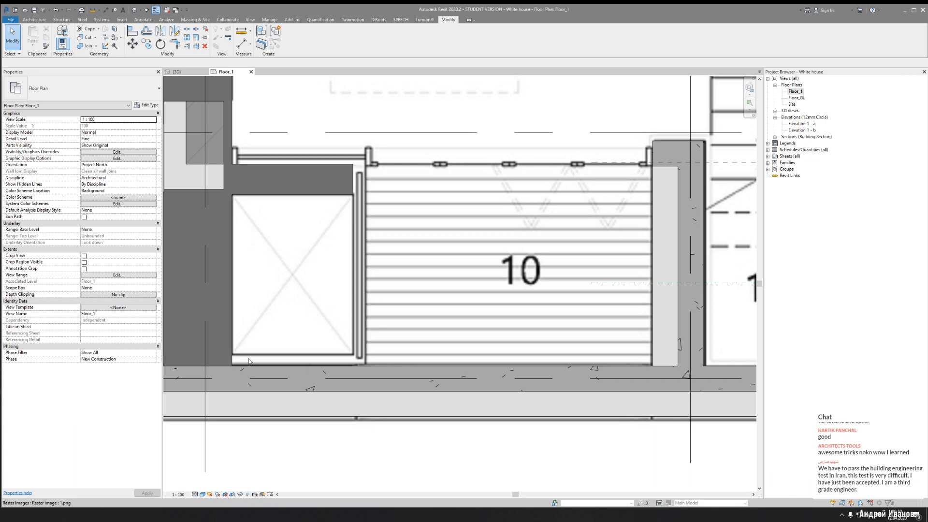
middle_drag(259, 349, 357, 349)
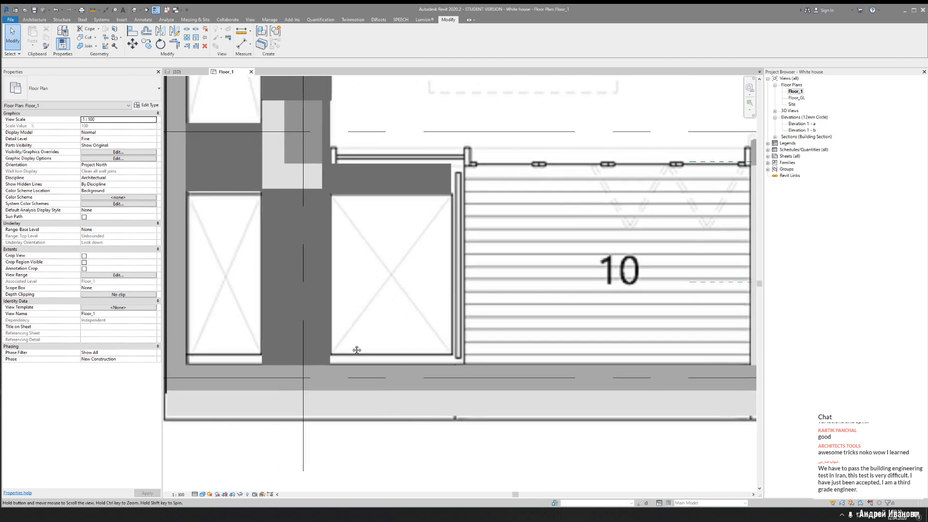
scroll(356, 350, down, 2)
middle_drag(419, 269, 313, 321)
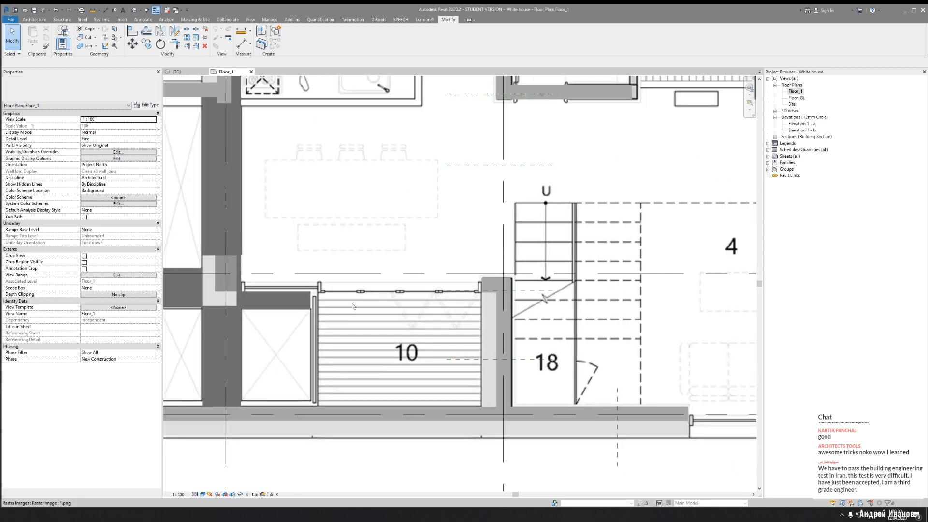
middle_drag(451, 245, 369, 291)
scroll(373, 263, down, 2)
scroll(387, 265, down, 2)
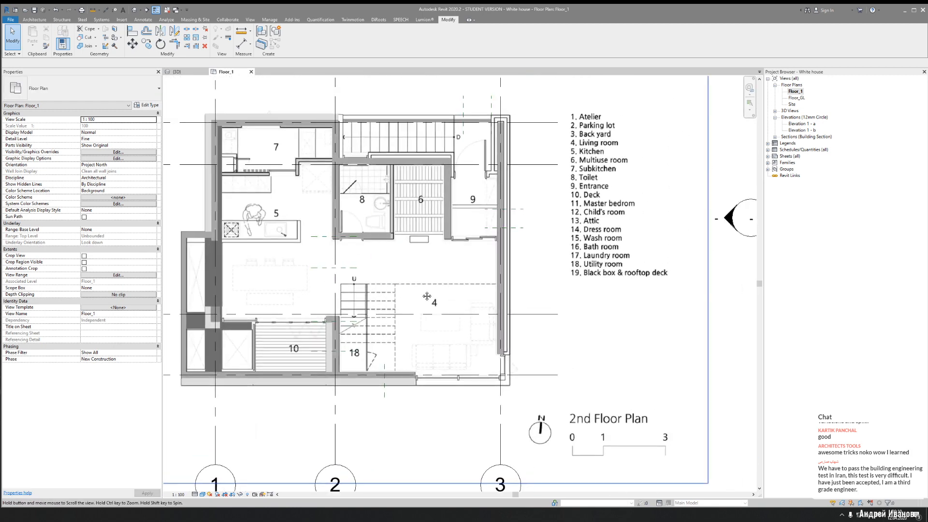
Draw an AR-Wall-Ext-100 wall about 580 mm long, up to Floor_2, at the stair's west end beside the subkitchen wall
scroll(452, 108, up, 3)
scroll(308, 116, up, 4)
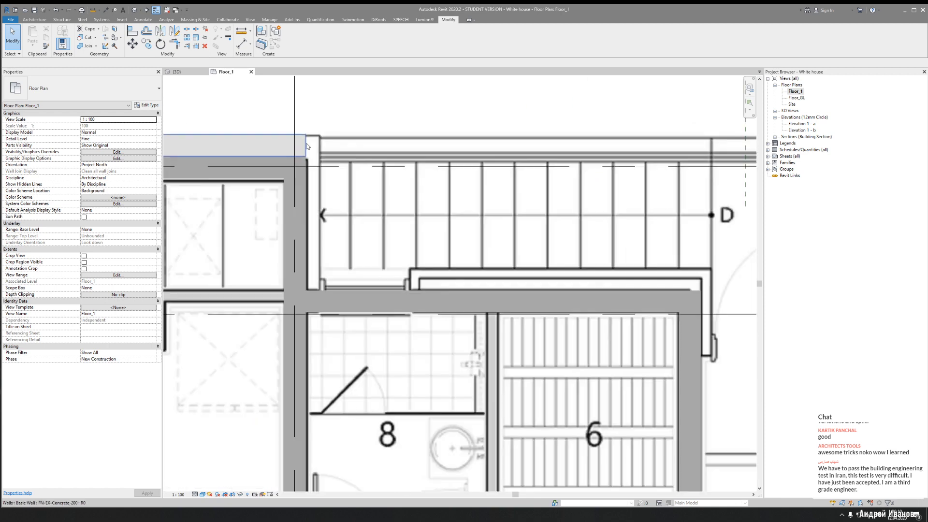
click(303, 148)
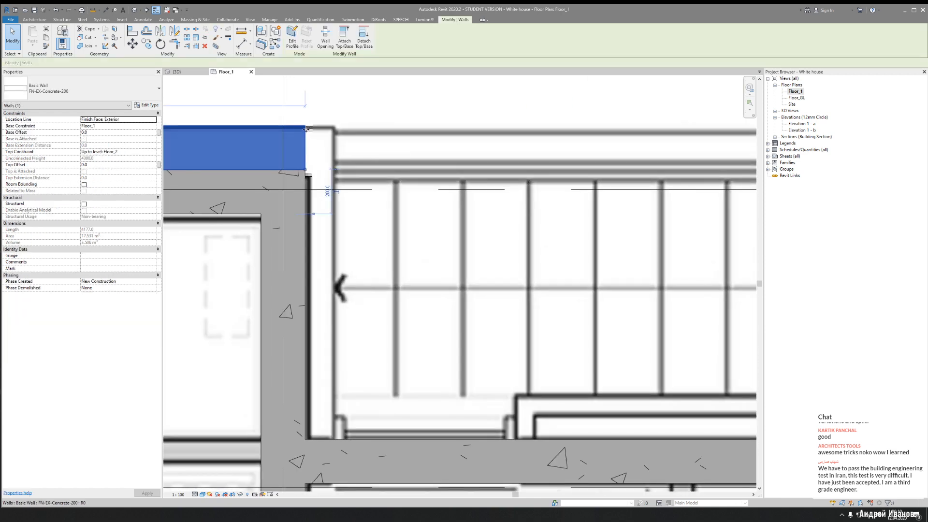
key(Escape)
click(22, 19)
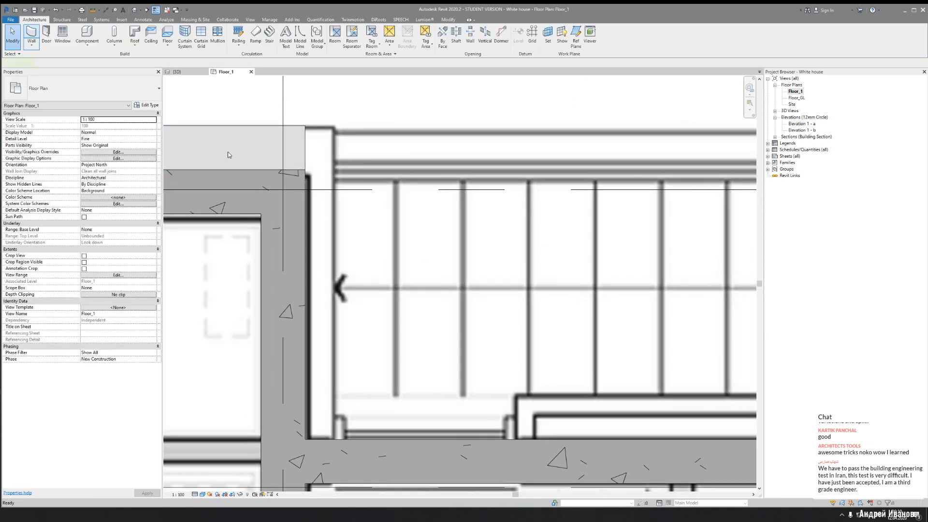
click(82, 89)
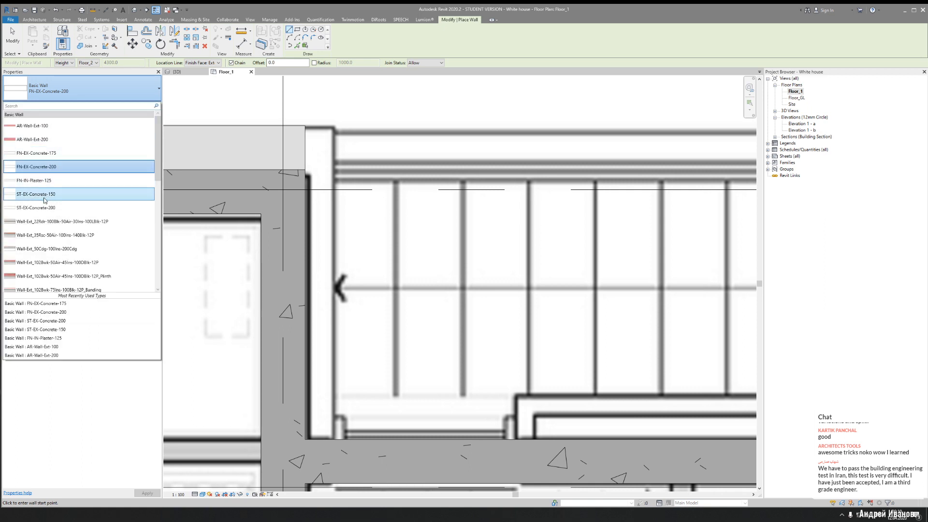
click(58, 128)
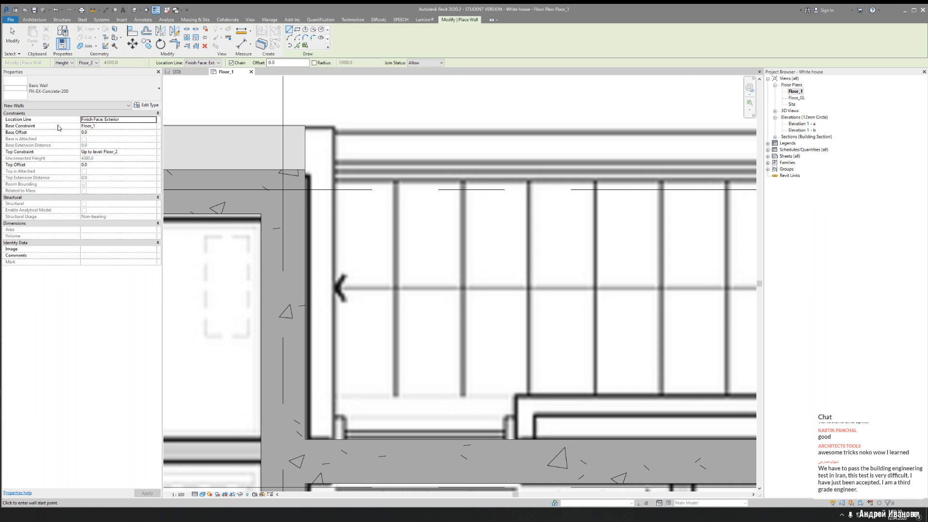
click(334, 185)
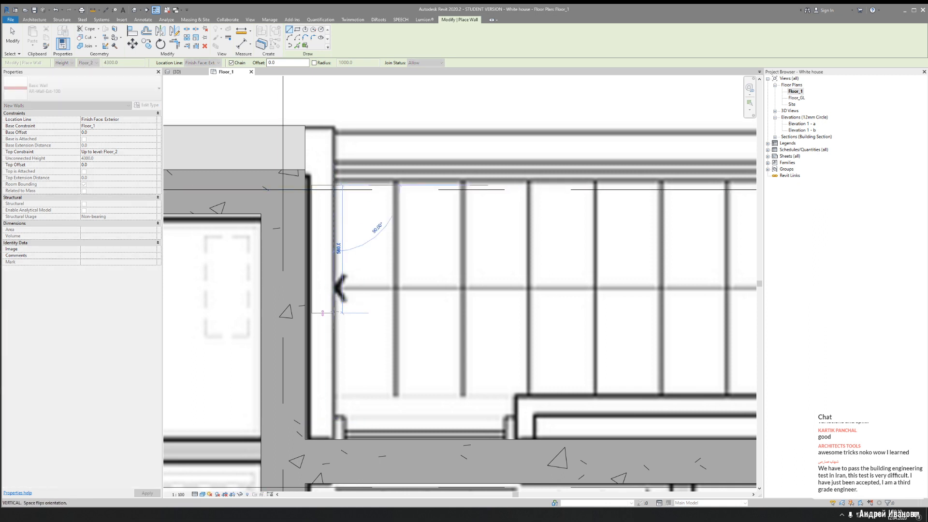
click(337, 319)
key(Escape)
key(Escape)
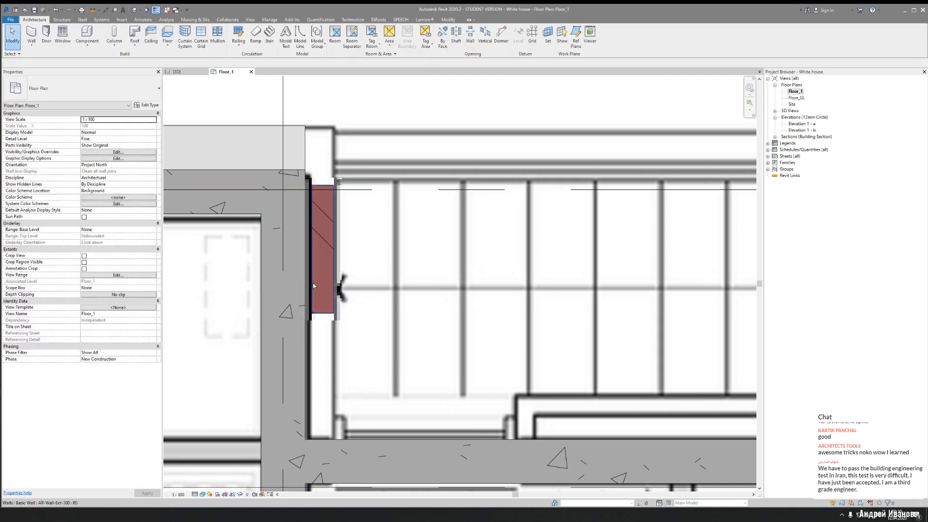
Trim the short AR-Wall-Ext-100 wall to a corner with the FN-EX-Concrete-200 wall above the subkitchen
middle_drag(326, 232, 345, 276)
key(t)
key(r)
click(340, 270)
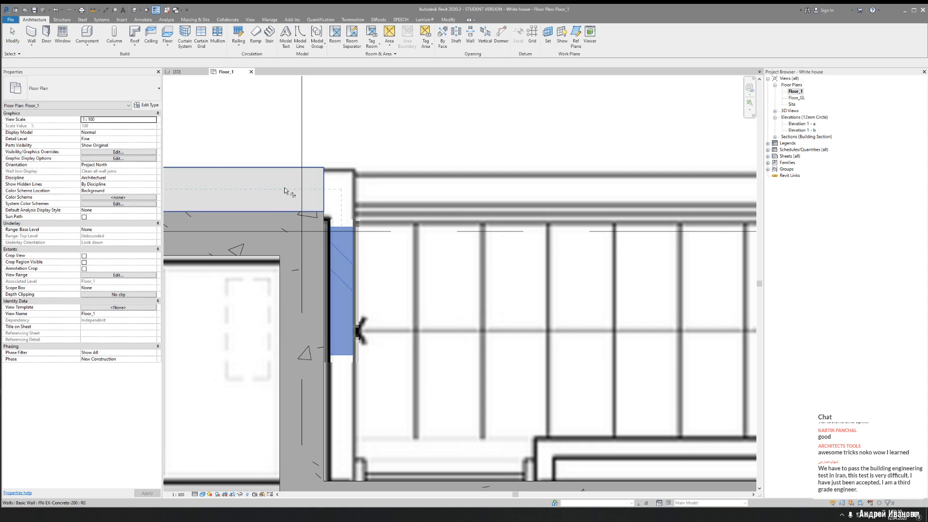
click(289, 192)
Extend the free end of the AR-Wall-Ext-100 wall to the concrete wall between the stair and the toilet
middle_drag(422, 302, 390, 225)
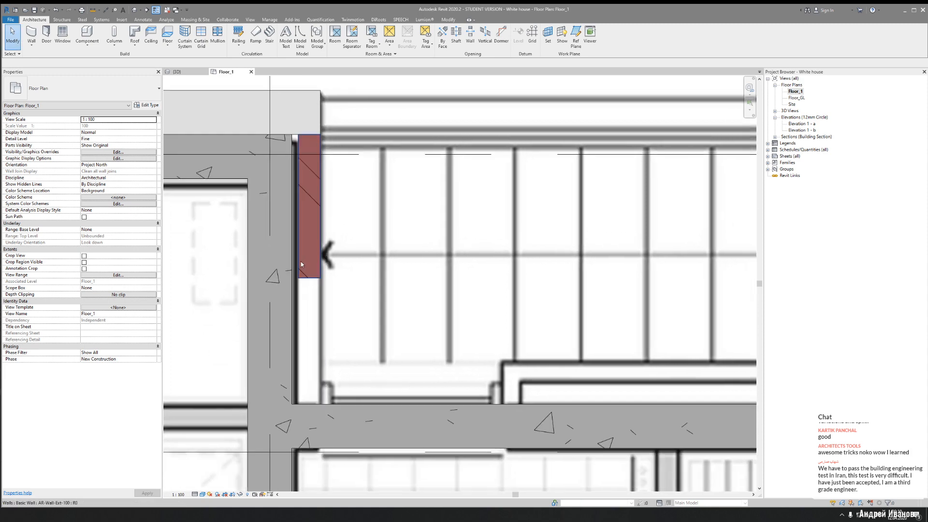
click(301, 262)
drag(321, 279, 324, 403)
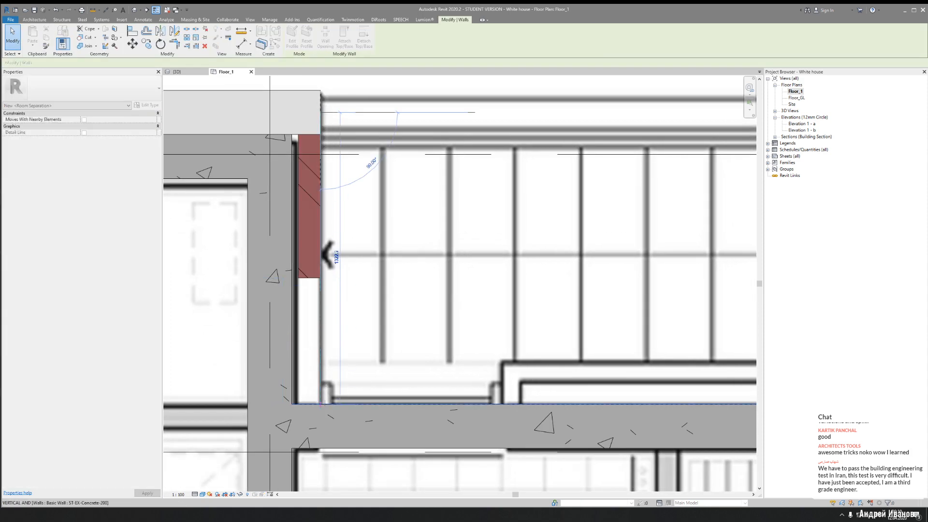
key(Escape)
Draw a short AR-Wall-Ext-100 return from the concrete wall above the toilet to the underlay wall's corner beside the stair
scroll(373, 251, down, 2)
middle_drag(367, 264, 211, 236)
middle_drag(193, 285, 245, 277)
scroll(351, 309, up, 2)
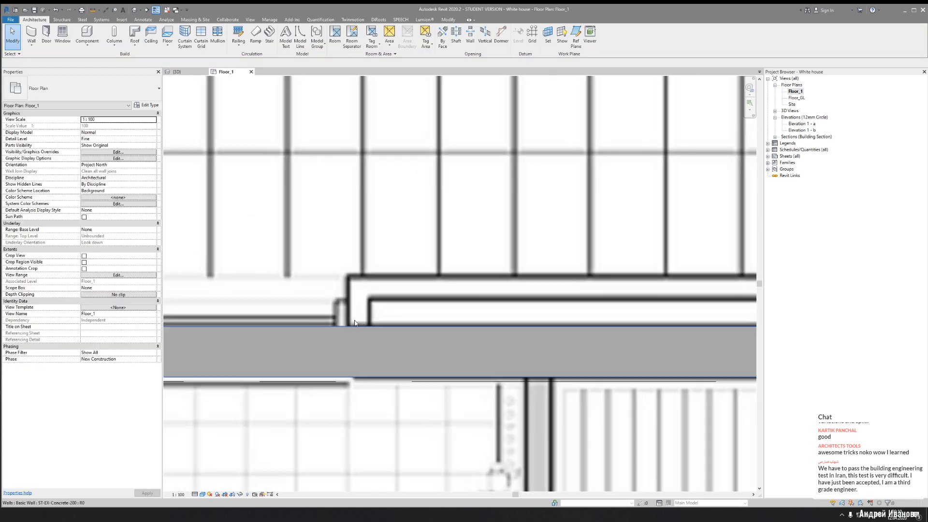
scroll(305, 265, up, 2)
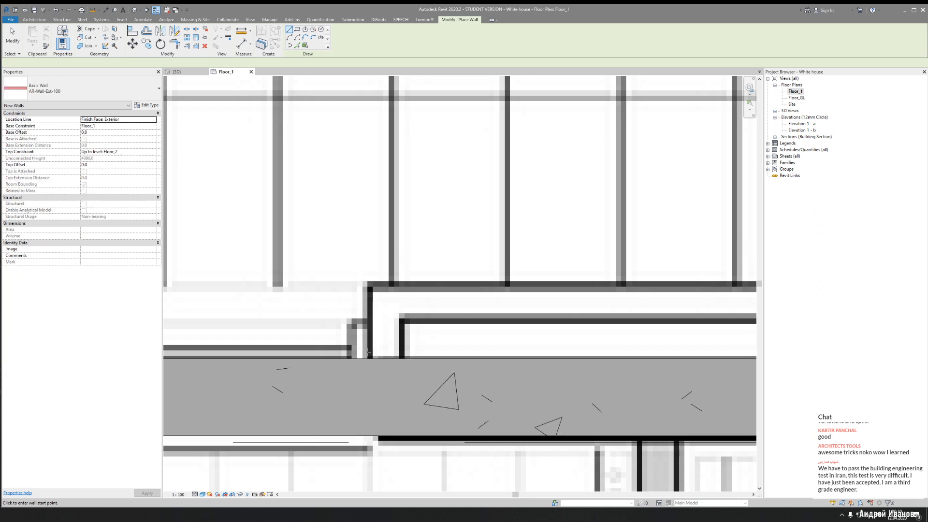
click(370, 357)
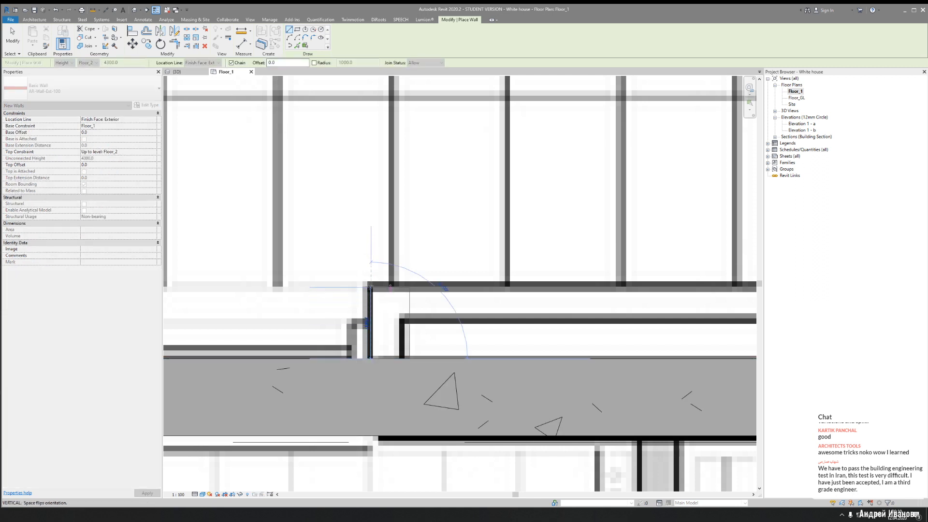
click(370, 287)
Continue the AR-Wall-Ext-100 wall along the stair's south side and down beside the entrance to the door frame
scroll(370, 286, down, 2)
scroll(456, 284, down, 2)
middle_drag(545, 281, 298, 280)
scroll(485, 288, up, 3)
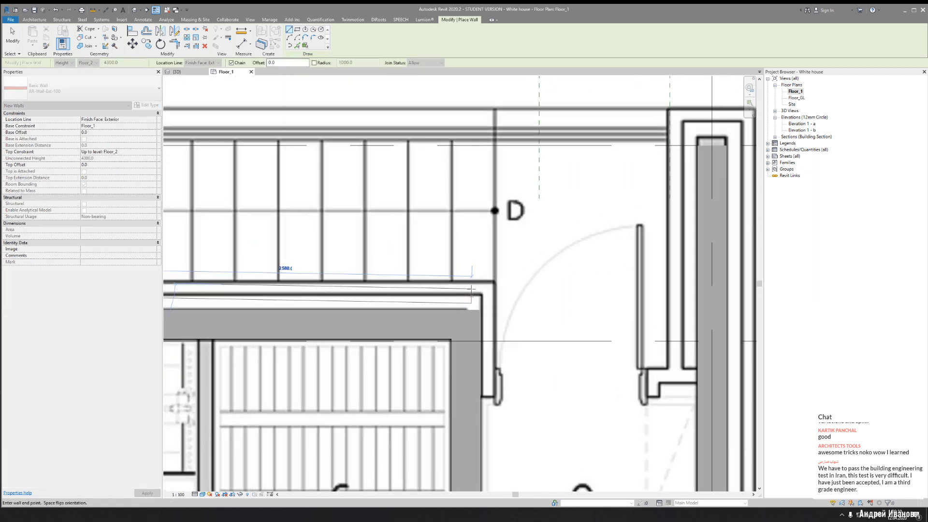
click(508, 275)
middle_drag(510, 387, 451, 230)
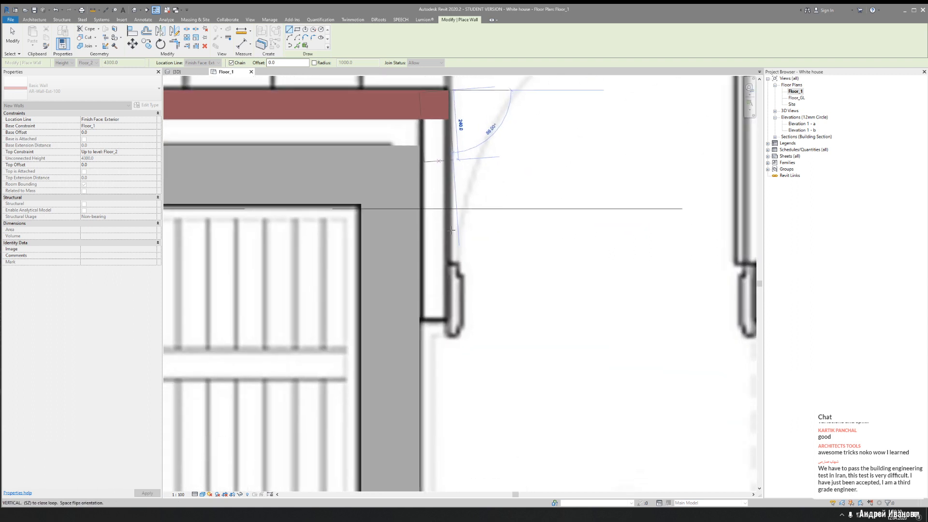
click(448, 319)
key(Escape)
key(Escape)
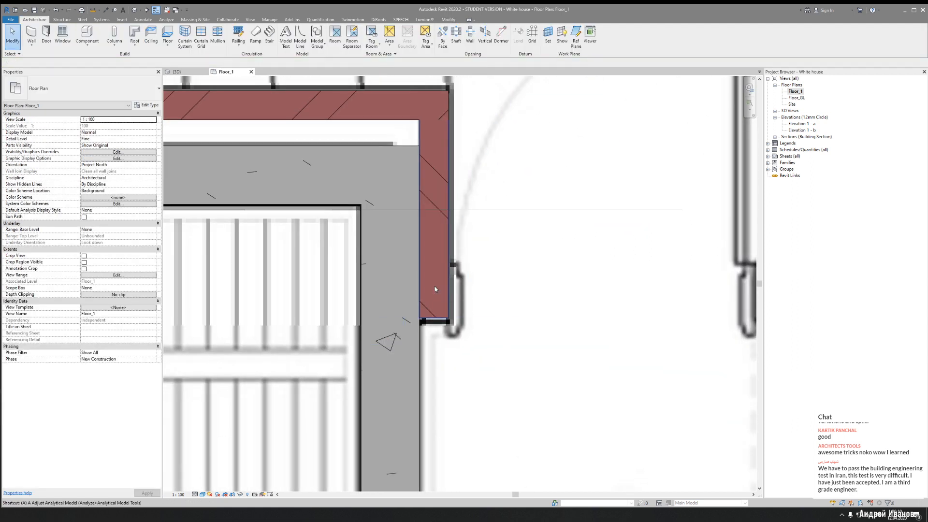
key(l)
click(419, 339)
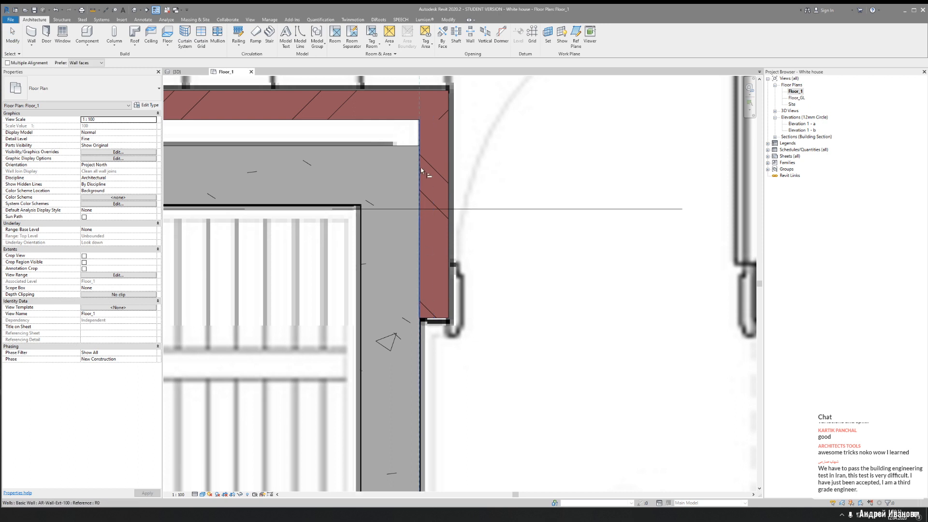
key(Escape)
key(Escape)
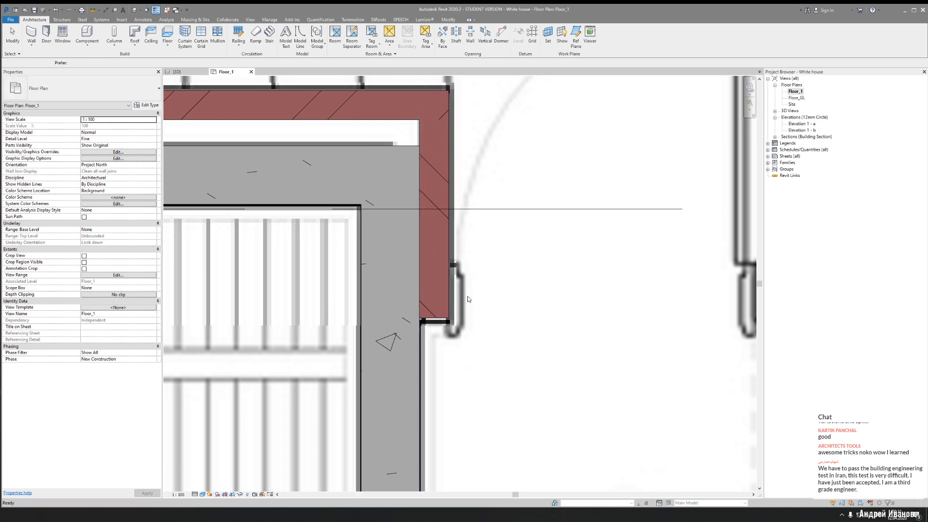
Draw stepped AR-Wall-Ext-100 walls across the room 9 door opening to the outer concrete wall and flip the last segment to its other side
scroll(479, 290, down, 2)
scroll(480, 289, down, 2)
scroll(446, 256, up, 3)
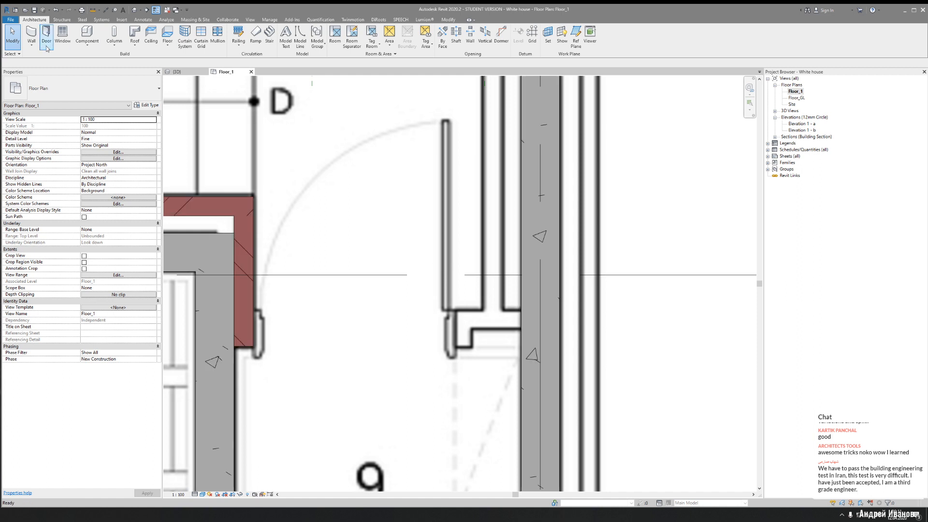
key(w)
key(a)
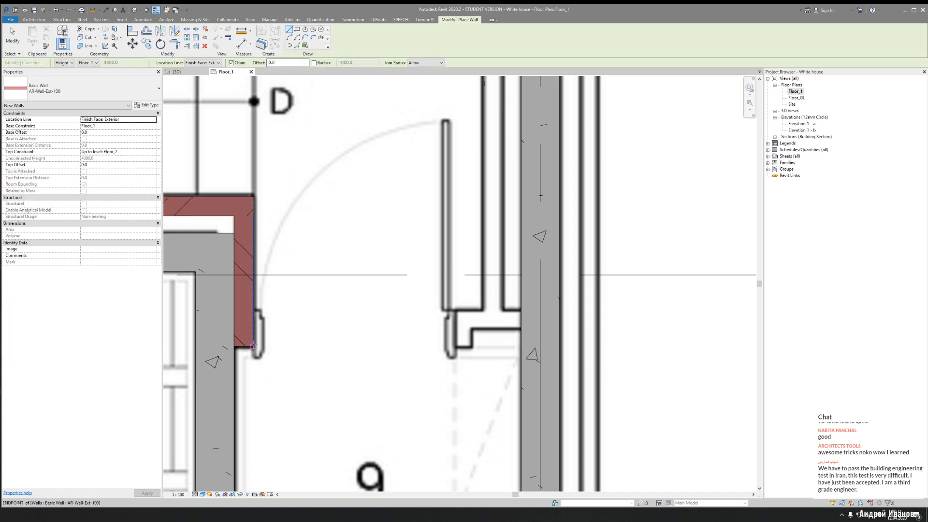
click(253, 346)
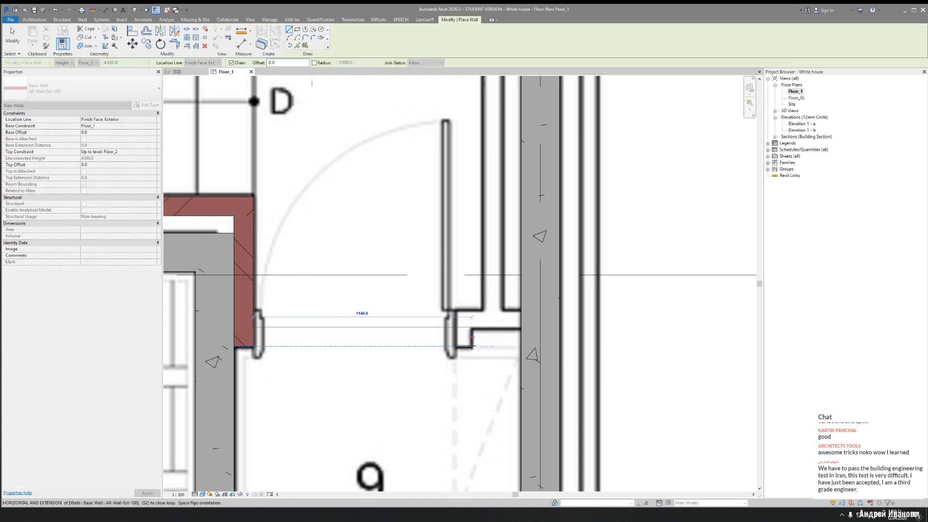
click(472, 346)
click(472, 311)
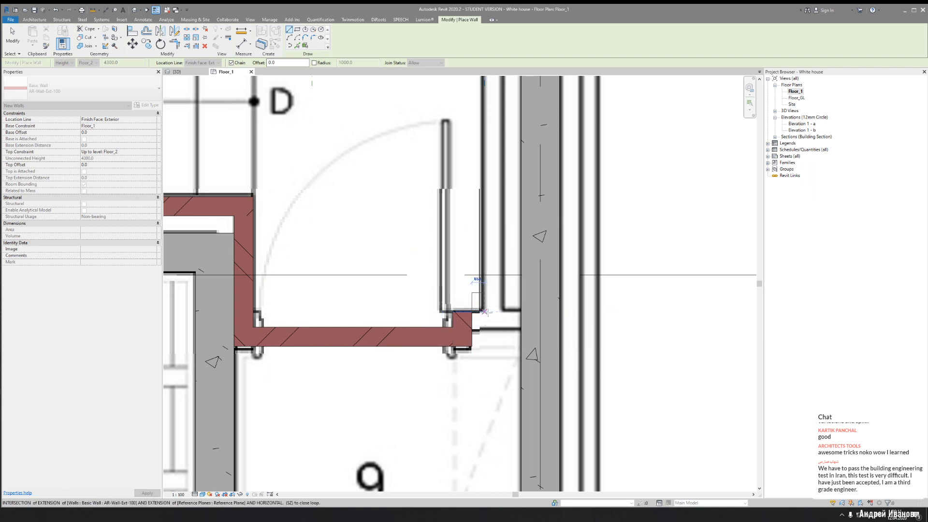
click(520, 312)
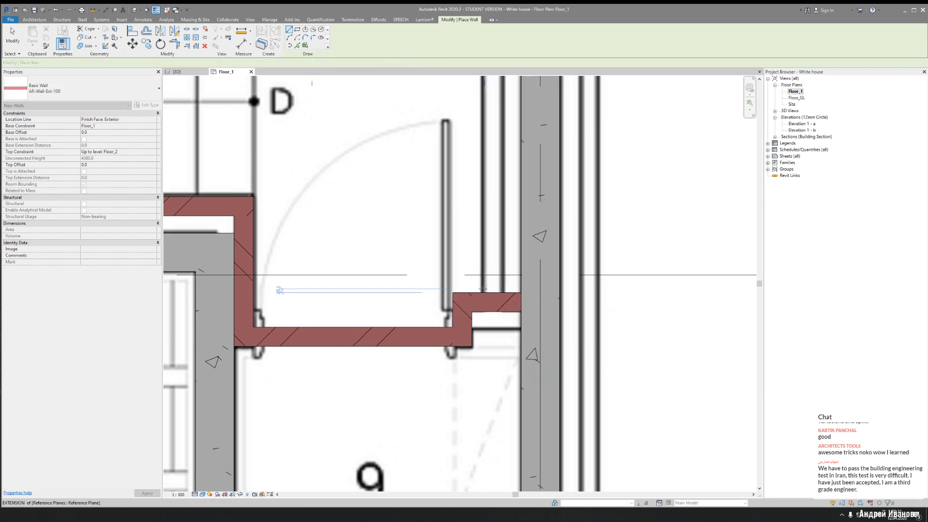
key(Escape)
key(Escape)
click(491, 300)
key(space)
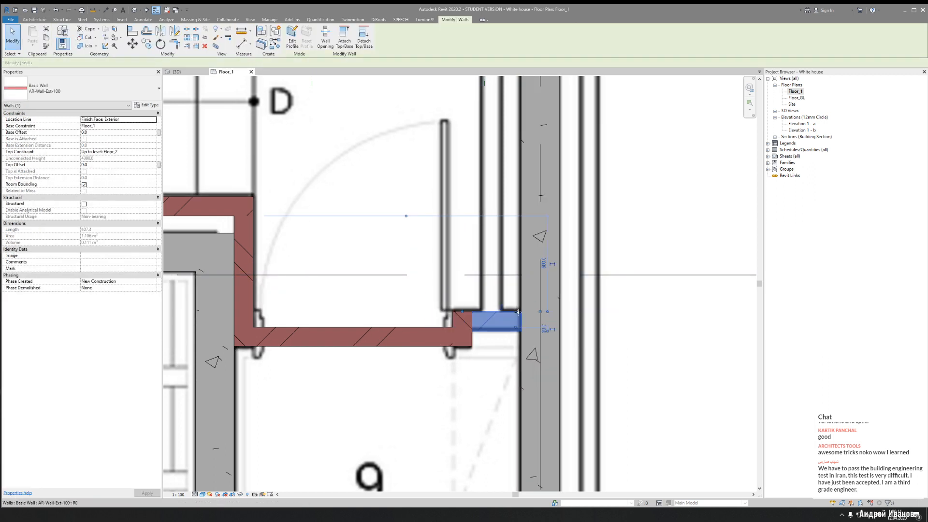
Draw an AR-Wall-Ext-100 wall from the short wall beside the room 9 door up to the underlay's outer line at the stair landing
click(434, 315)
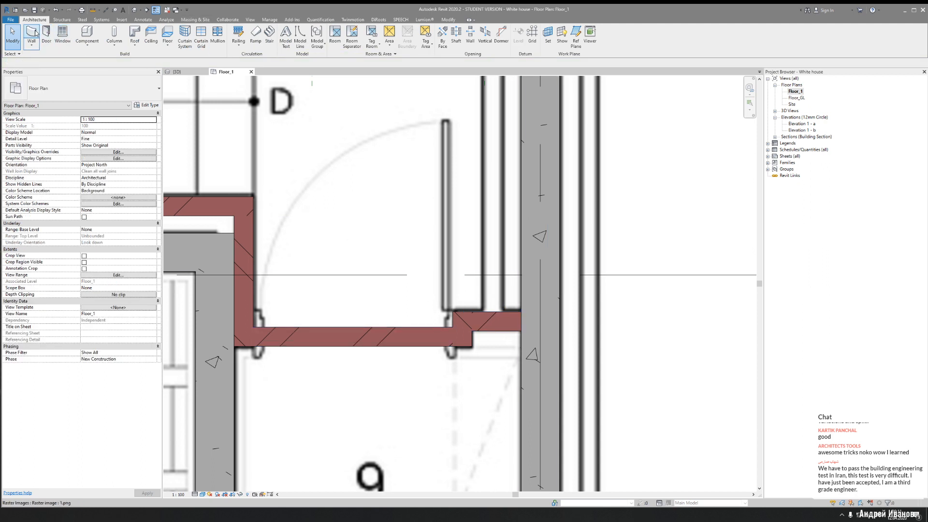
click(32, 33)
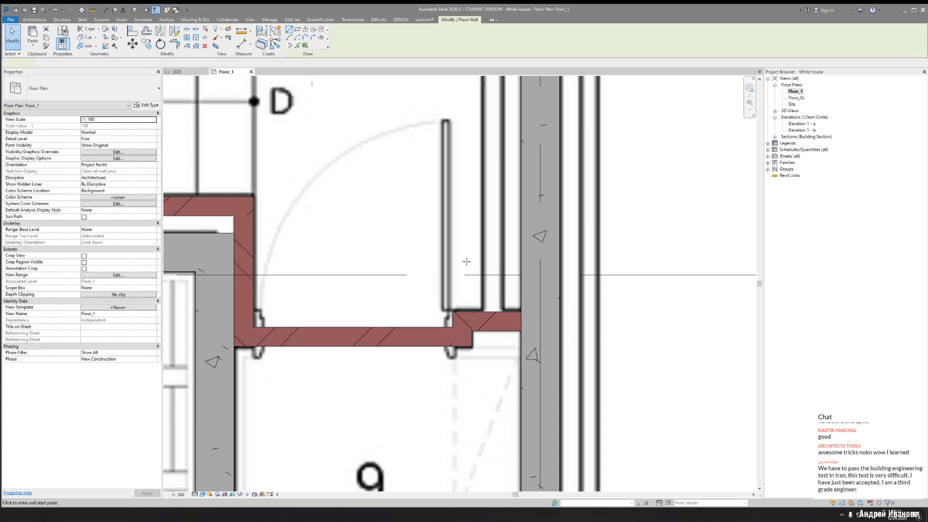
click(484, 310)
scroll(476, 271, down, 5)
scroll(478, 177, up, 5)
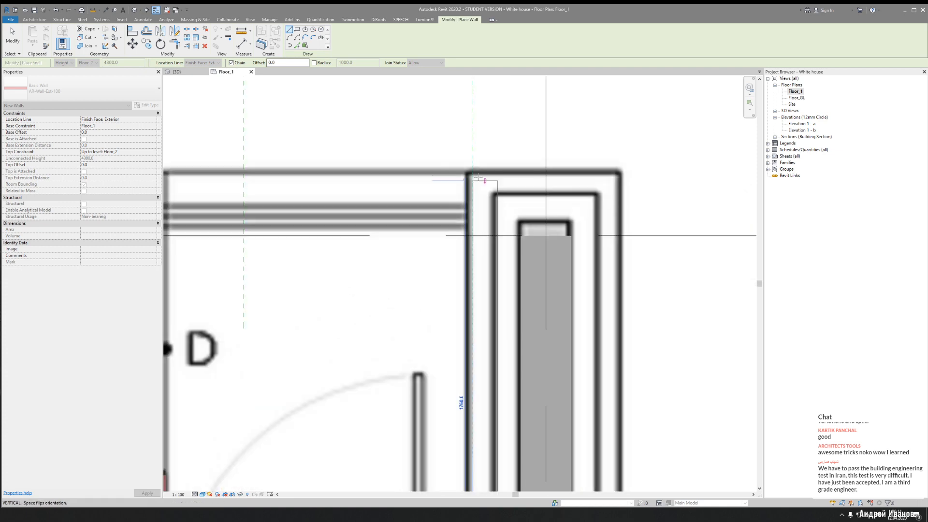
click(477, 177)
scroll(489, 174, down, 6)
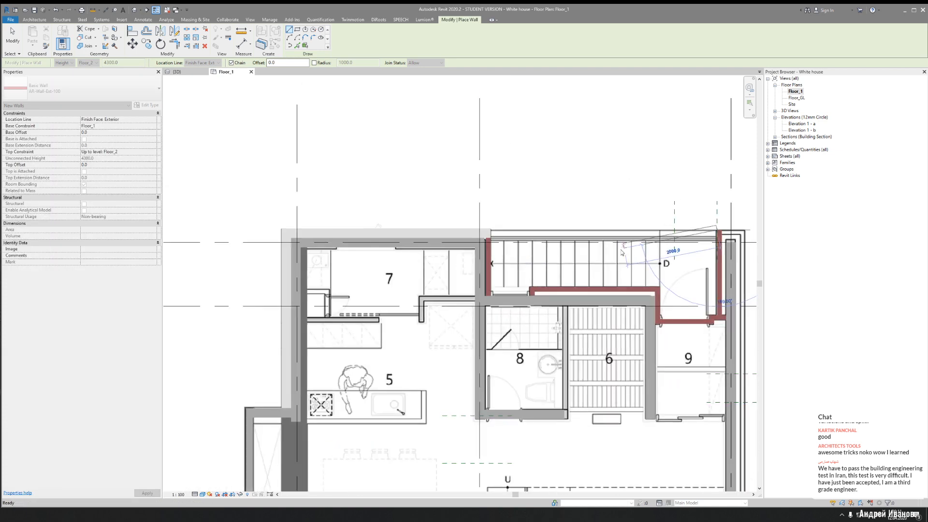
key(Escape)
scroll(507, 222, up, 2)
key(Escape)
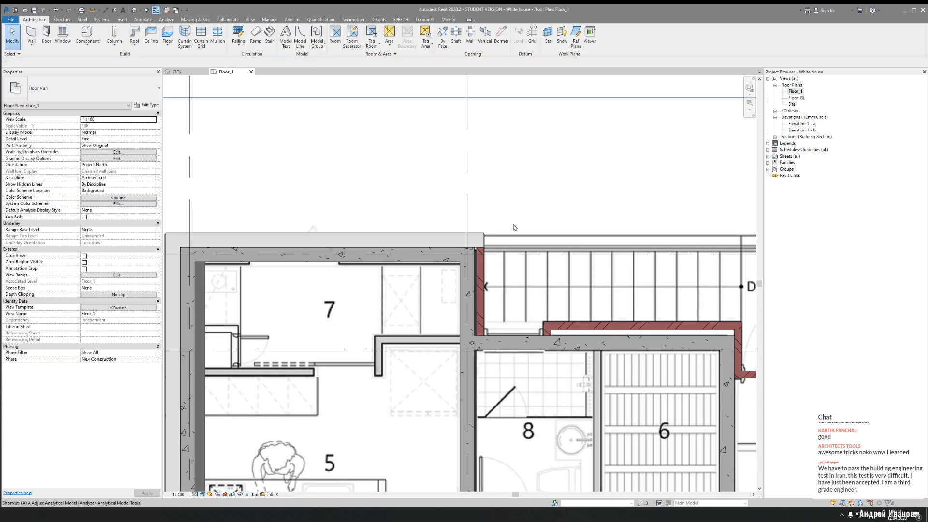
Align the upper end of the new landing wall with the outer face of the concrete finish wall above room 7
key(a)
key(l)
middle_drag(685, 246, 480, 230)
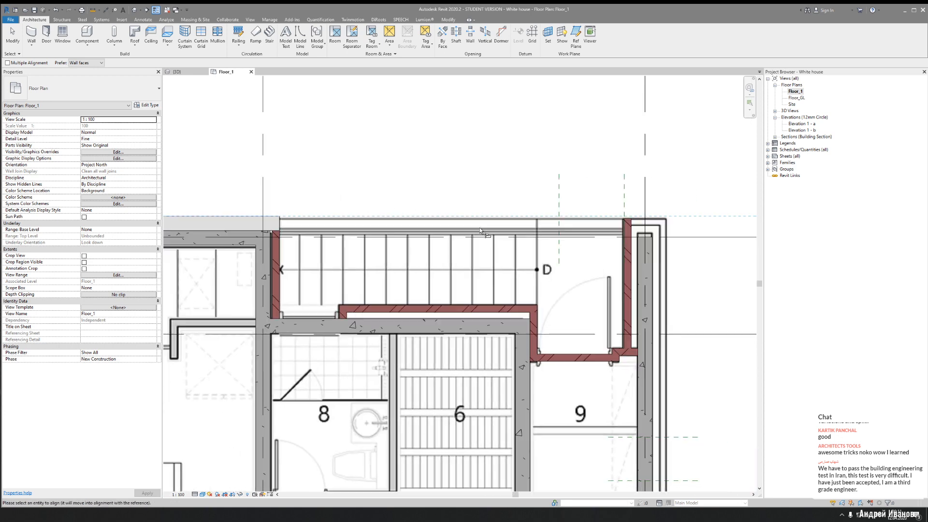
click(628, 221)
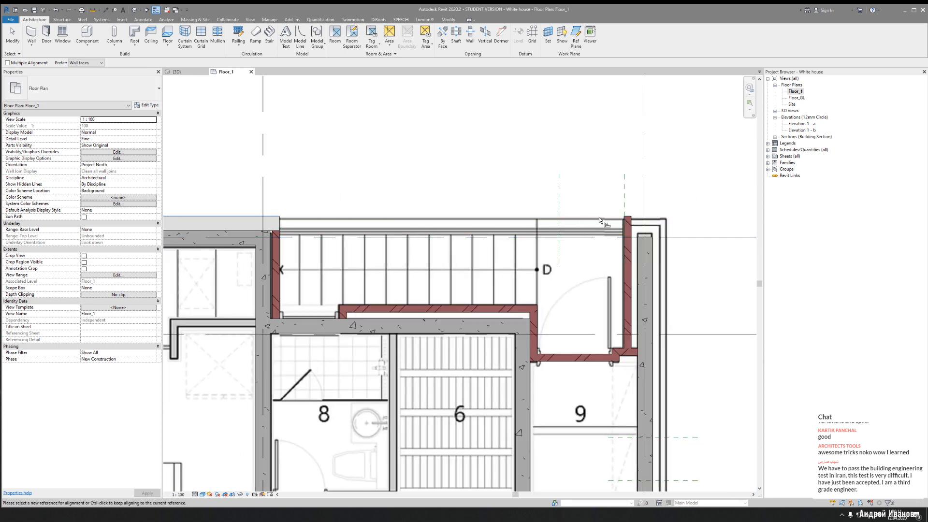
key(Escape)
key(Escape)
Draw an AR-Wall-Ext-100 wall about 600 mm long from the landing wall's upper end across to the underlay's outer corner
middle_drag(577, 222, 372, 210)
scroll(471, 196, up, 4)
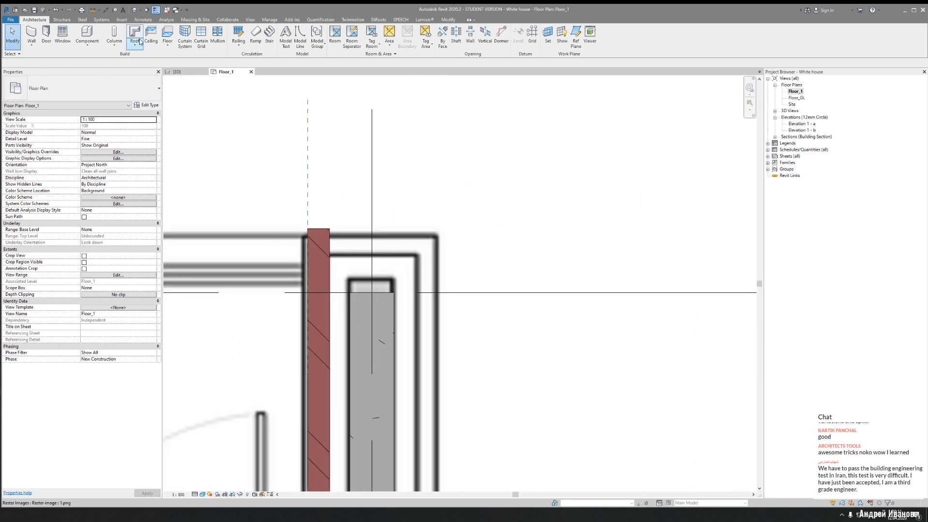
click(31, 34)
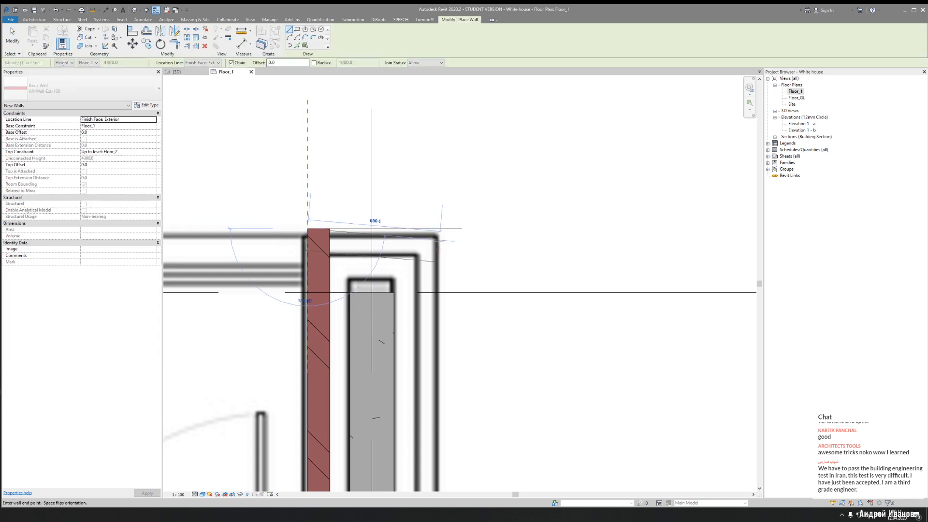
click(307, 229)
click(440, 228)
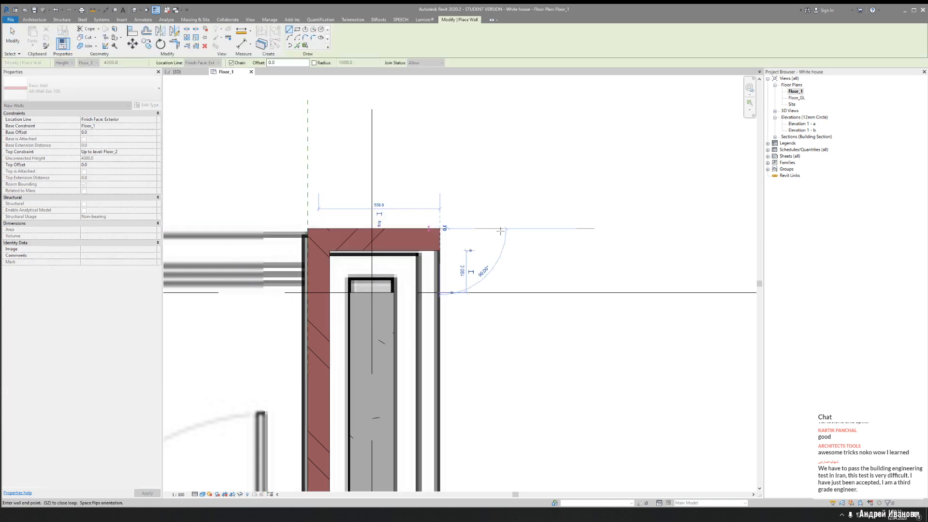
Continue the AR-Wall-Ext-100 wall down outside the long concrete wall to its lower end beside room 4 and return it to the concrete's inner face
scroll(445, 225, down, 5)
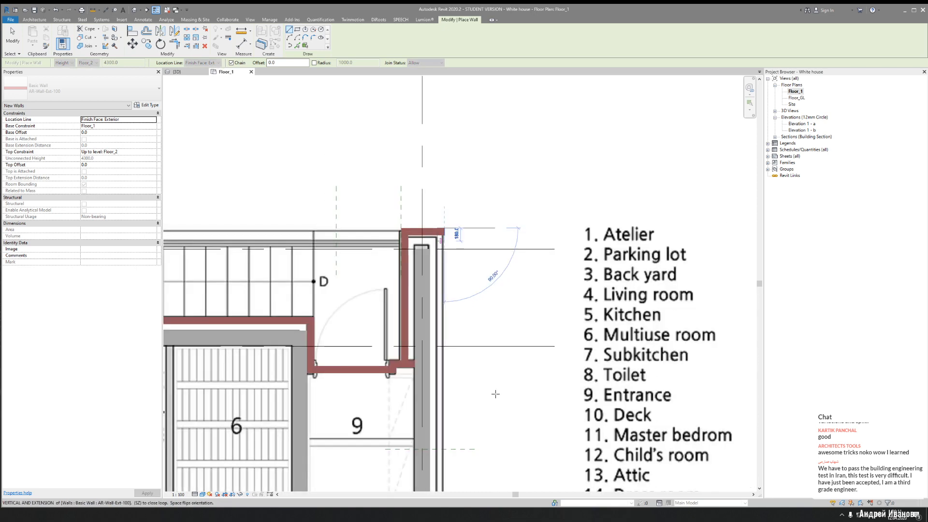
middle_drag(495, 394, 472, 173)
middle_drag(441, 412, 451, 311)
scroll(449, 321, up, 2)
middle_drag(454, 365, 460, 296)
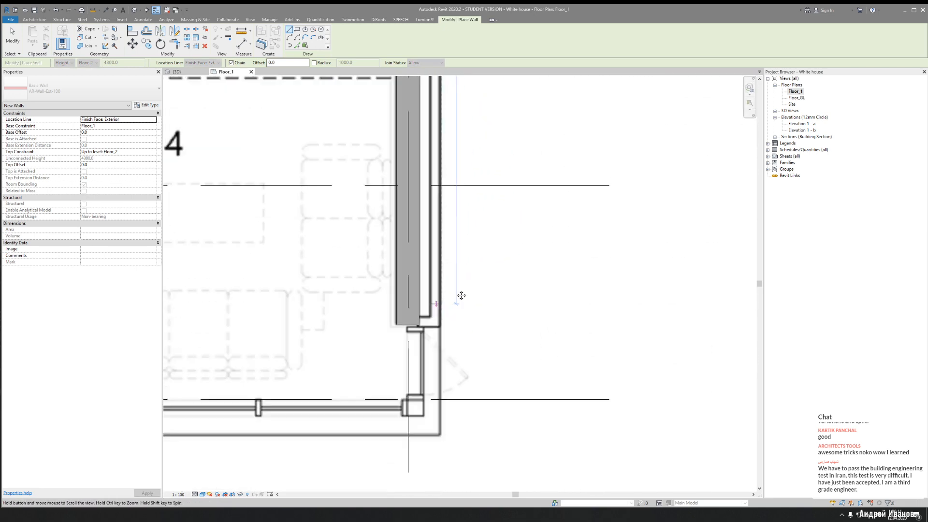
scroll(440, 317, up, 4)
click(446, 316)
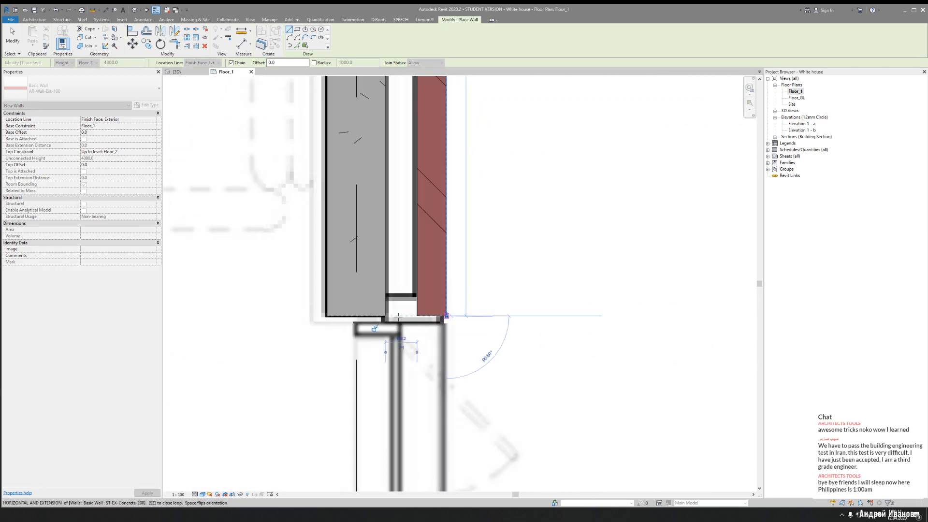
key(Escape)
key(Escape)
scroll(488, 315, down, 4)
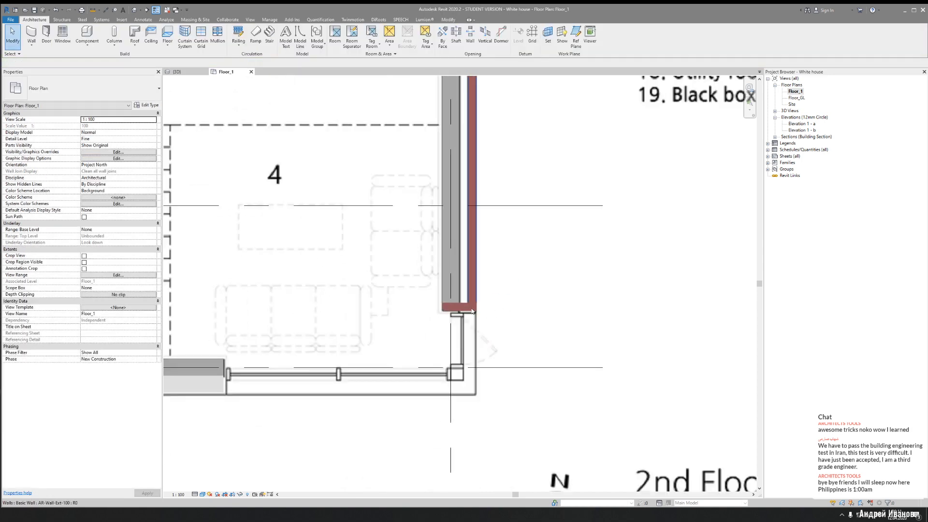
Stretch the lower end of the ST-EX-Concrete-200 wall beside room 4 to the outer face of the return wall
scroll(457, 312, up, 4)
click(437, 286)
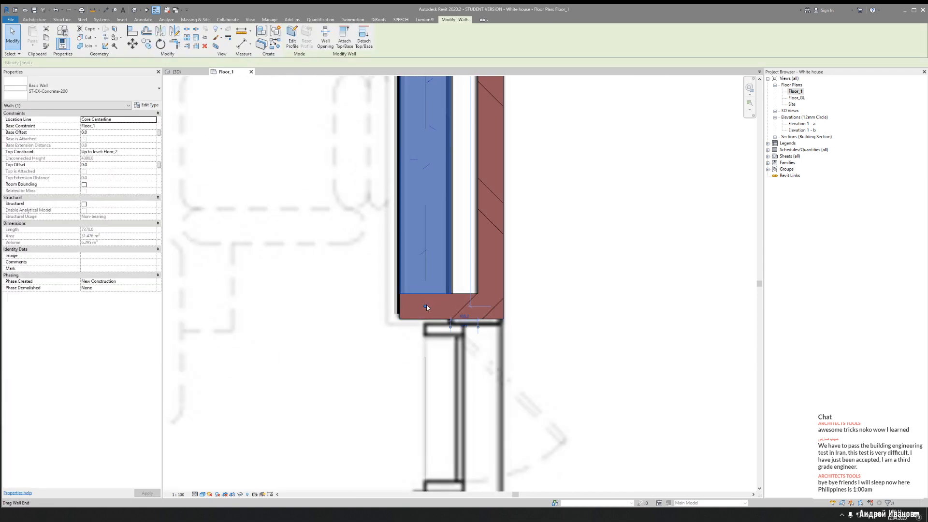
drag(426, 304, 425, 319)
key(Escape)
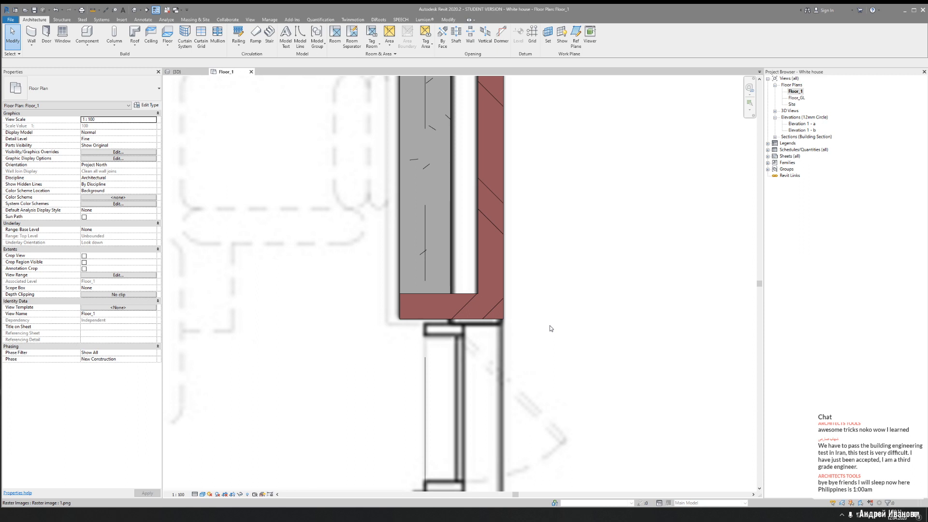
Try other Wall Joins configurations where the return wall meets the lower end of the concrete wall
click(449, 20)
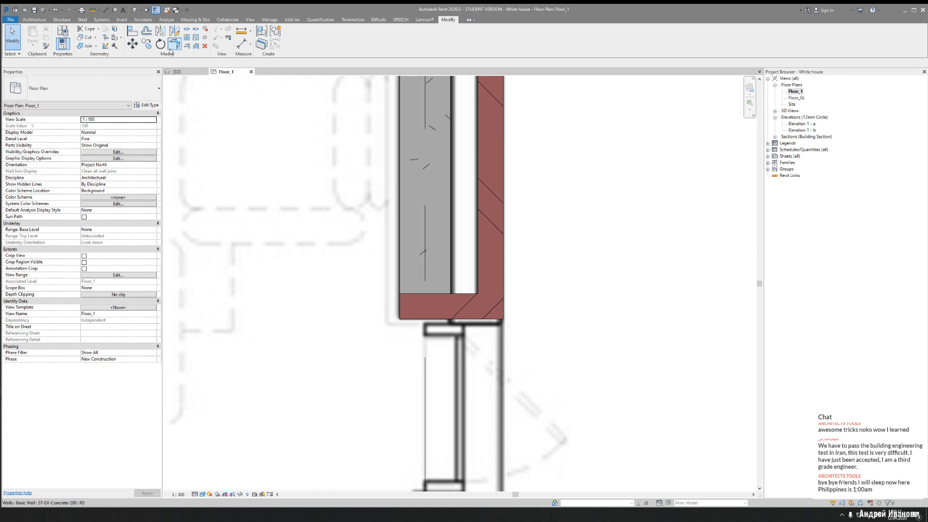
click(106, 46)
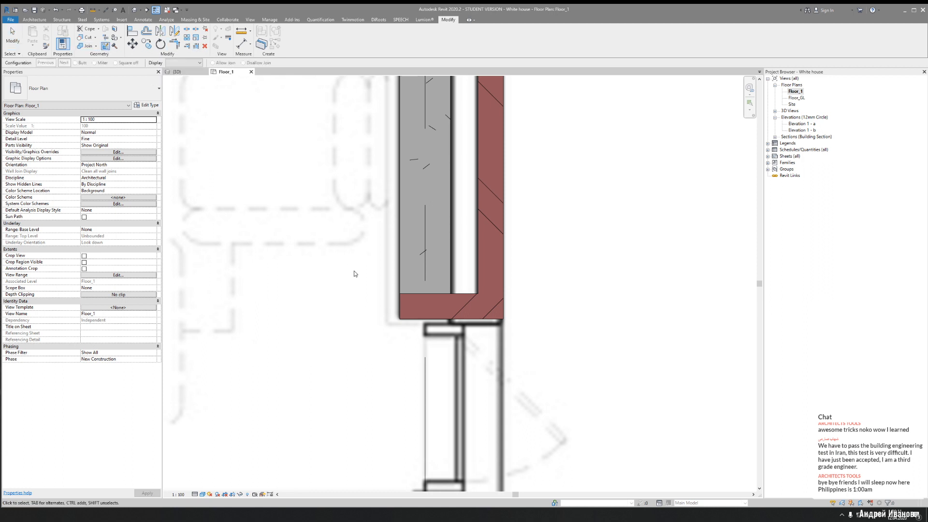
click(433, 320)
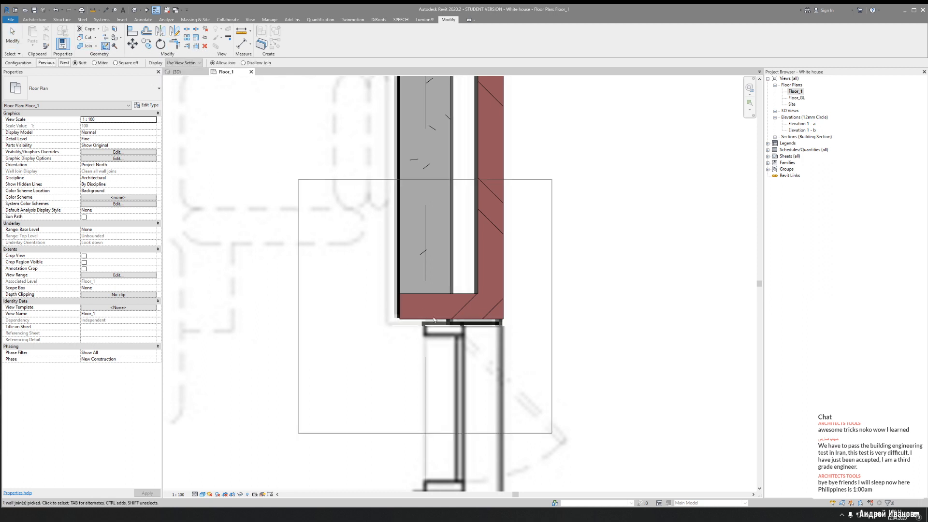
click(63, 63)
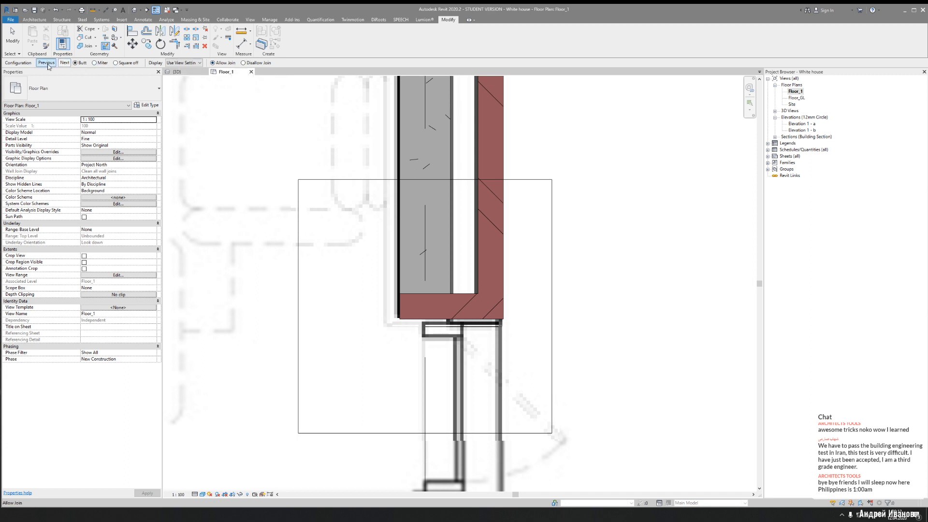
click(94, 63)
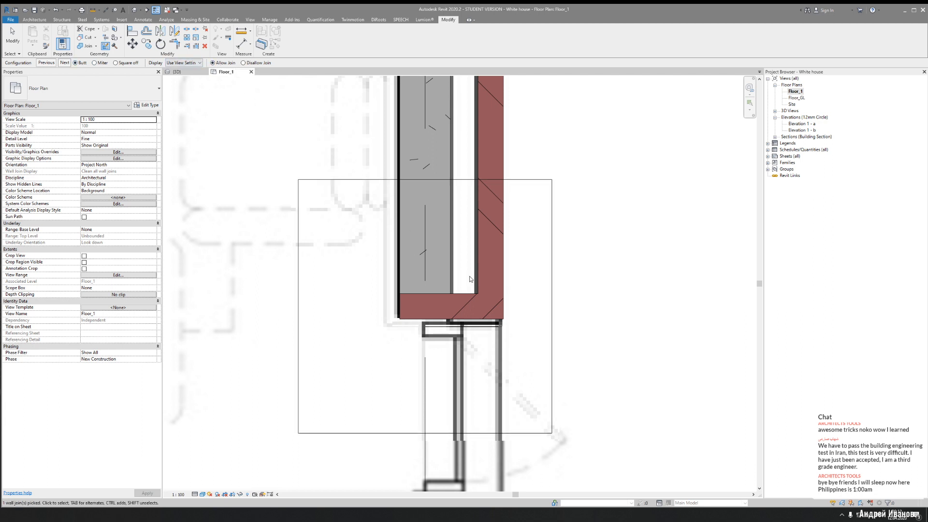
key(Escape)
Stretch the return wall's free end past the concrete wall to a length of 620 mm and open that end's context options
click(470, 294)
scroll(470, 293, up, 2)
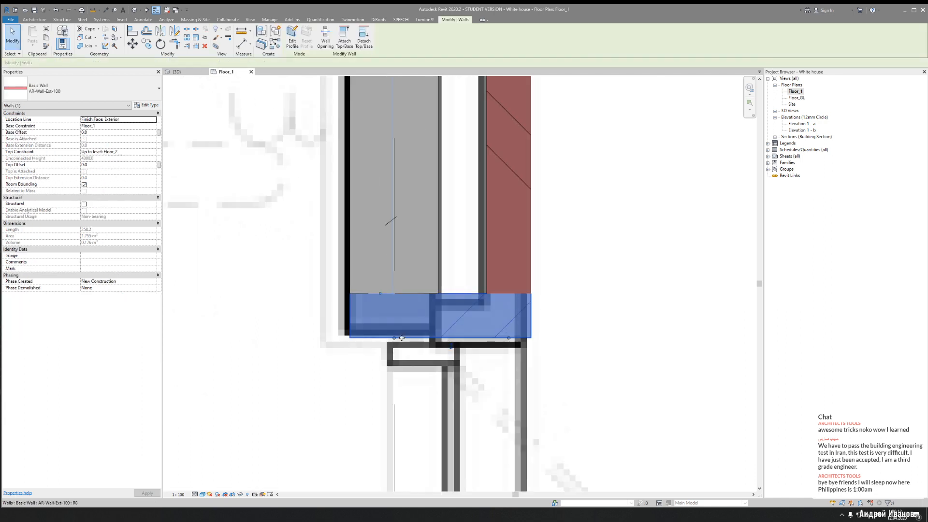
drag(394, 337, 236, 339)
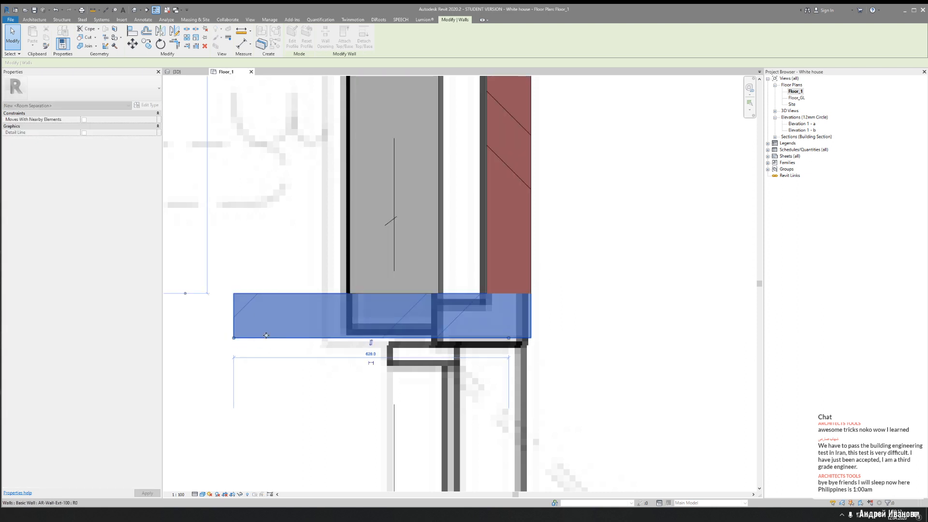
middle_drag(236, 339, 339, 329)
right_click(340, 328)
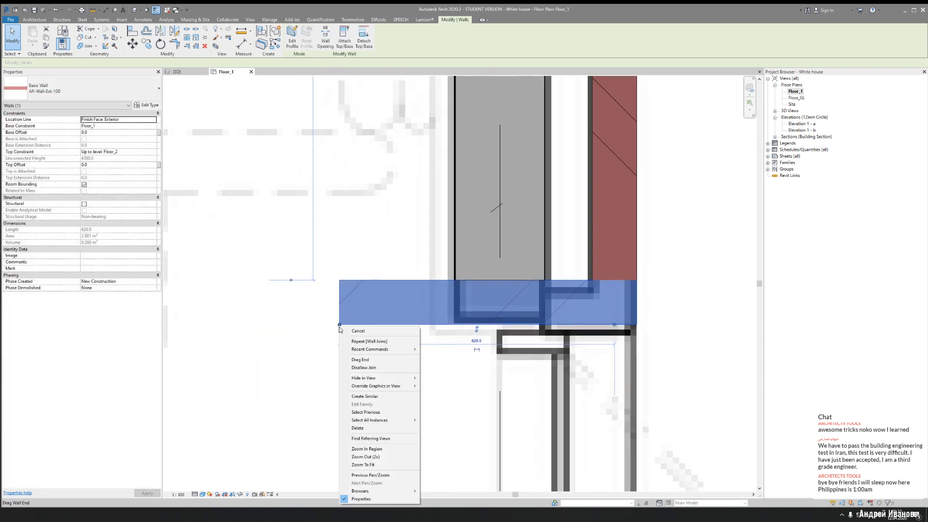
Disallow the join at the short brick wall's free end and shorten the wall to about 120 mm, unjoining the conflicting elements
click(372, 368)
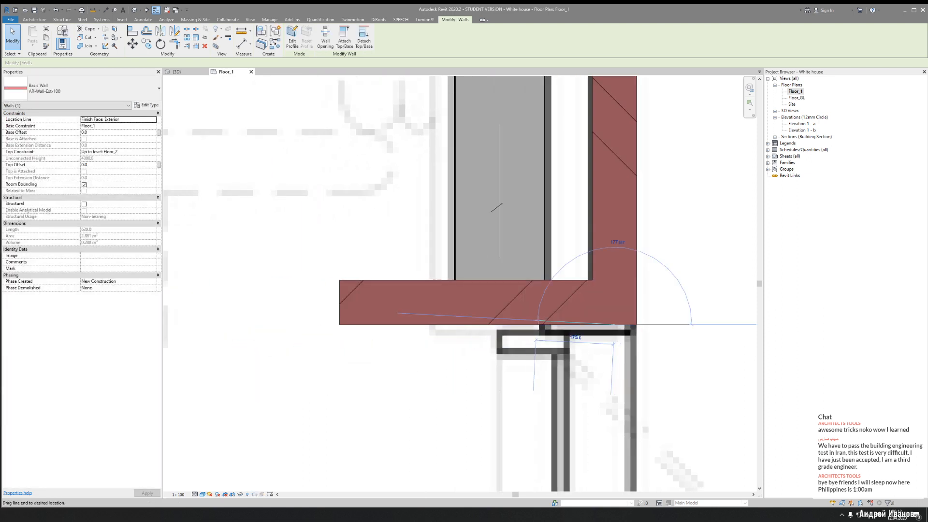
drag(558, 326, 561, 327)
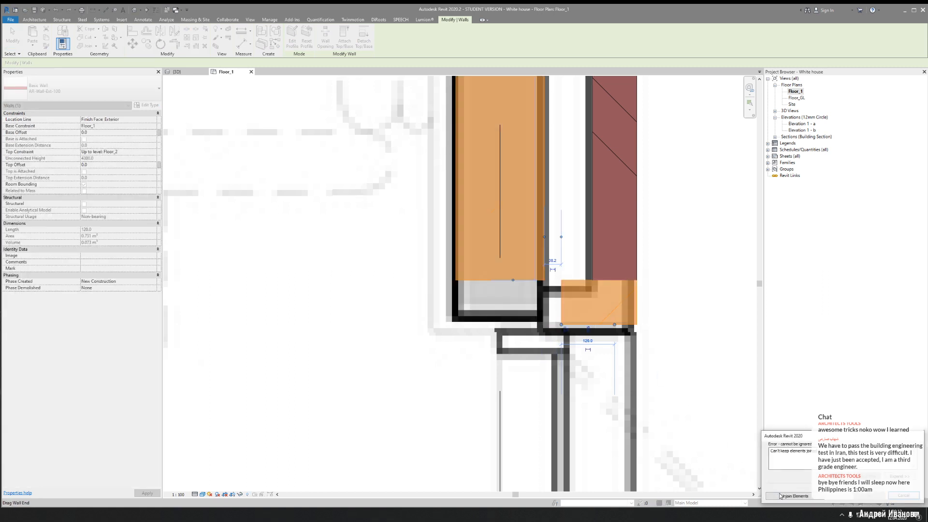
click(779, 496)
Extend the adjacent concrete wall's end to the brick return's outer face, and lengthen the short brick wall to meet the concrete face
click(527, 292)
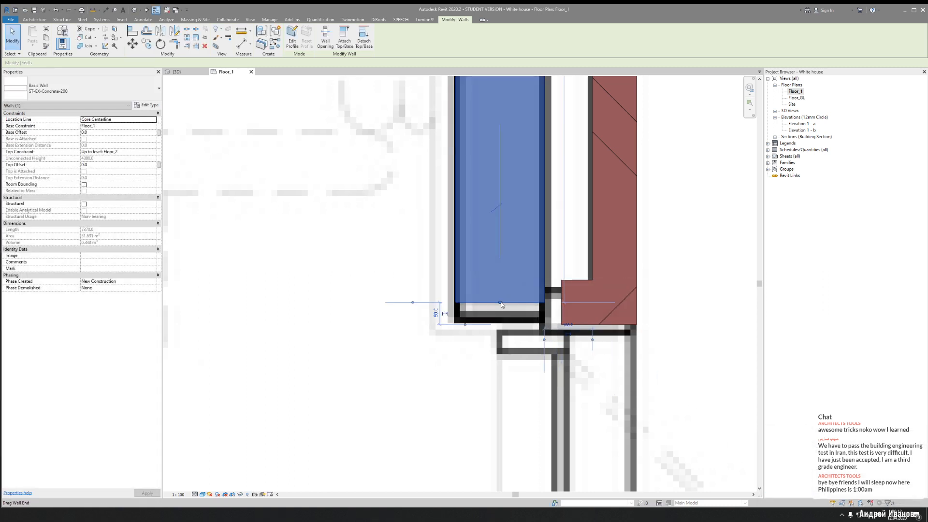
drag(501, 304, 501, 324)
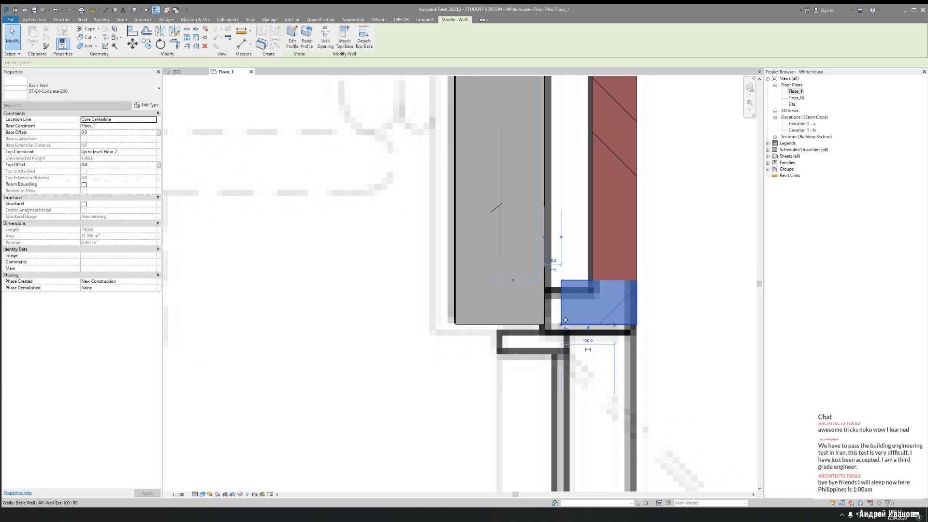
click(566, 320)
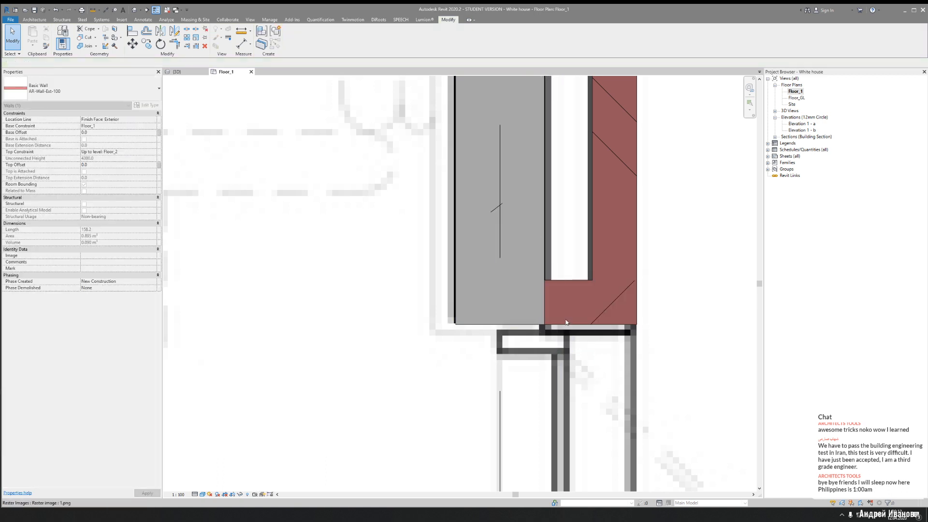
click(469, 335)
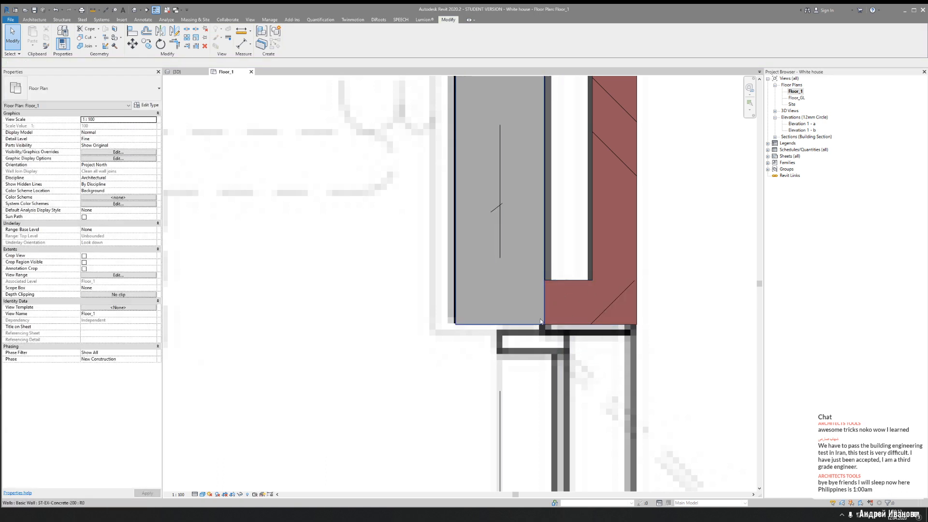
Examine the adjusted wall corner and the rest of the Floor_1 walls in the 3D view
scroll(596, 338, down, 6)
scroll(595, 327, down, 4)
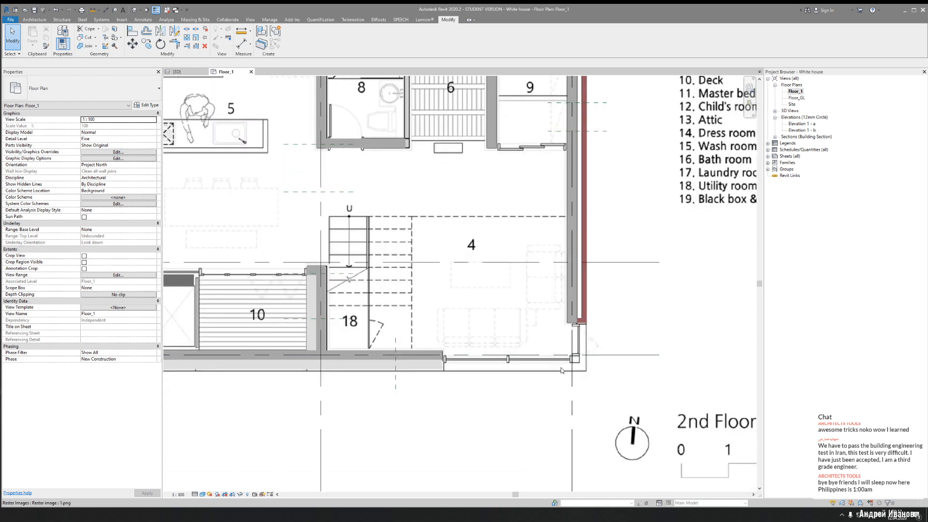
click(178, 72)
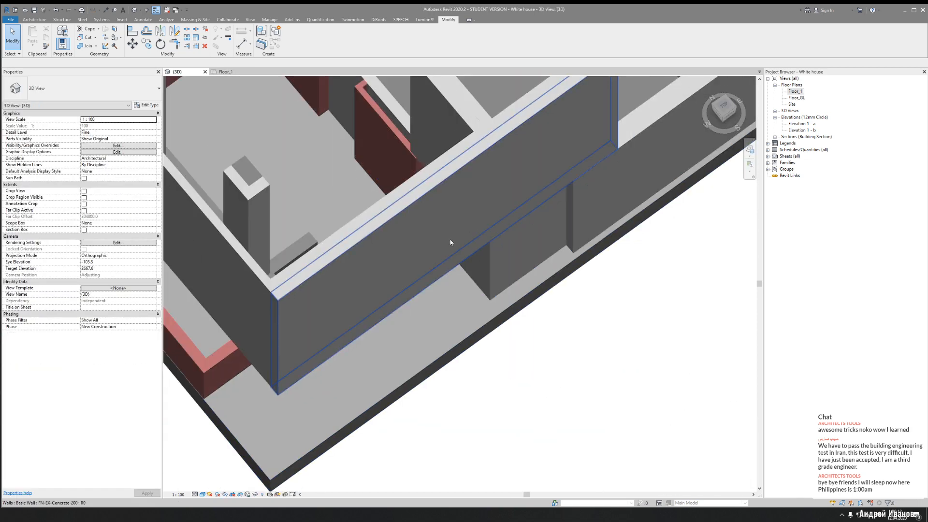
scroll(449, 242, down, 5)
mouse_move(568, 271)
shift+middle_down()
mouse_move(502, 269)
mouse_move(536, 261)
mouse_move(551, 232)
mouse_move(553, 265)
shift+middle_up()
scroll(564, 258, up, 2)
scroll(551, 232, up, 1)
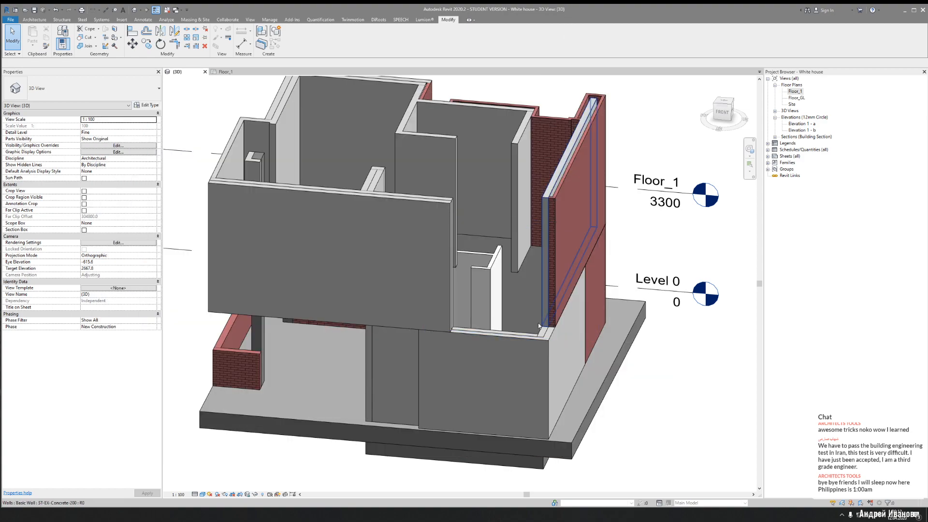
shift+middle_drag(486, 314, 456, 274)
Return to the Floor_1 plan and examine the interior walls around rooms 4, 5, 7 and 8
click(225, 72)
scroll(376, 270, down, 4)
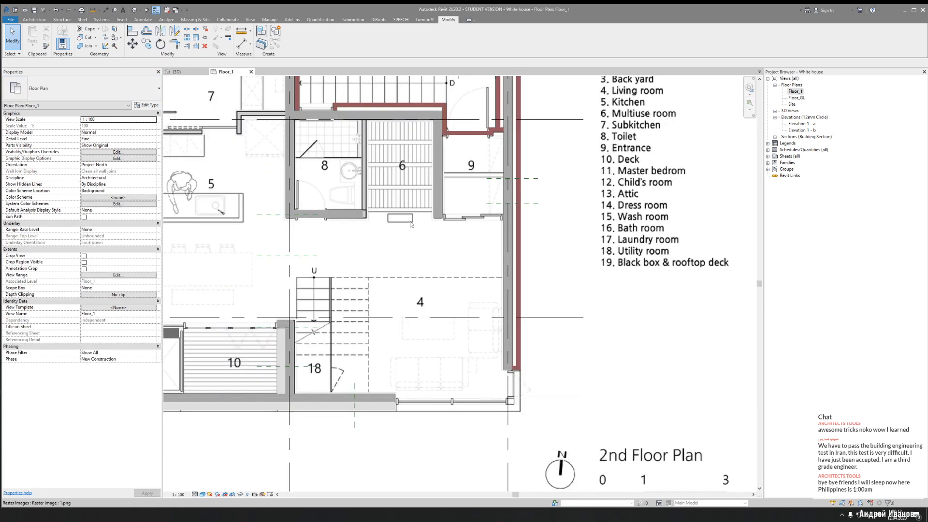
scroll(376, 271, up, 1)
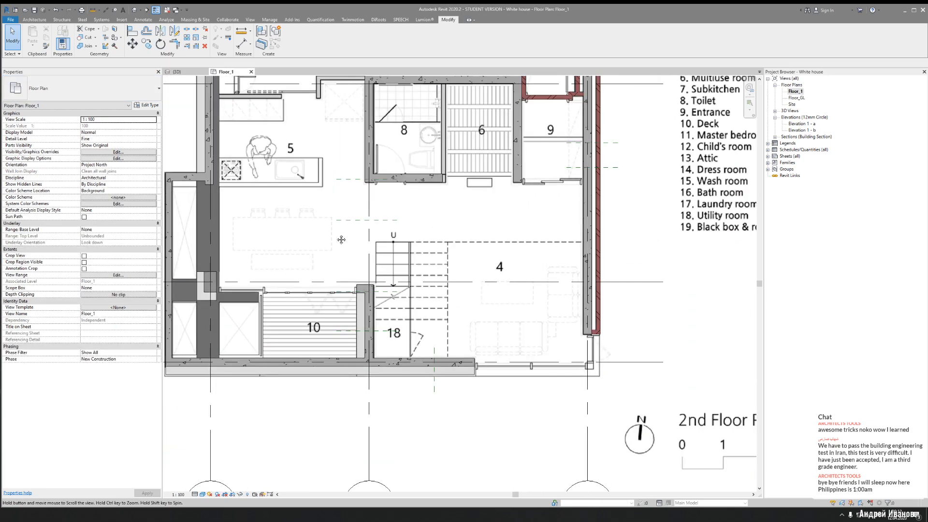
scroll(277, 235, up, 3)
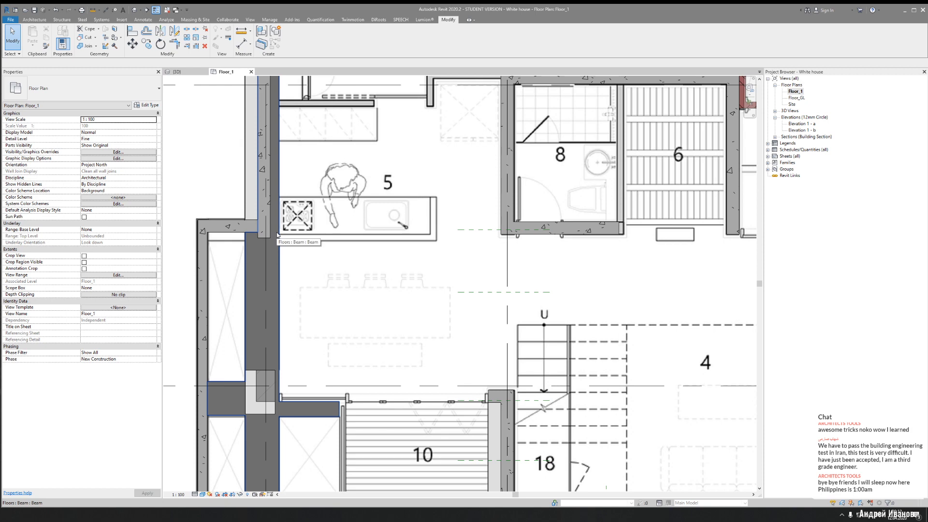
scroll(277, 234, up, 3)
scroll(336, 209, down, 2)
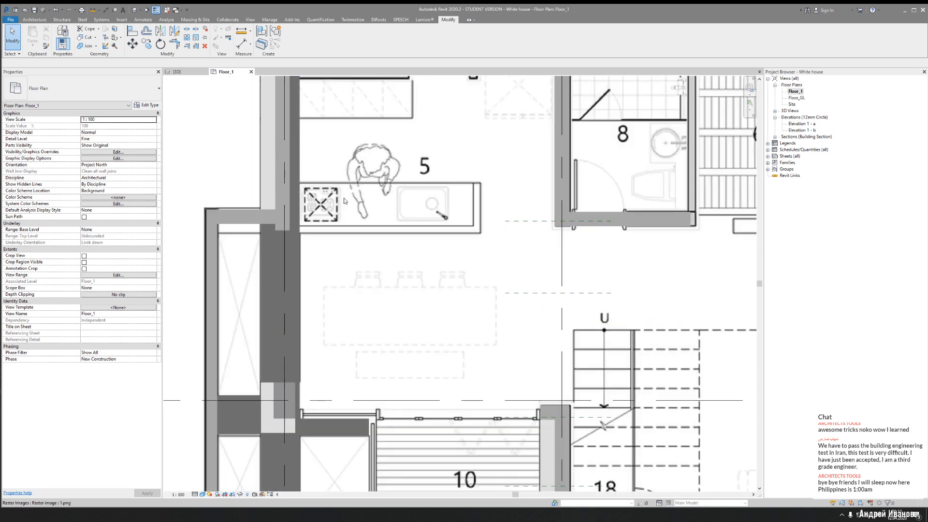
middle_drag(363, 186, 376, 238)
middle_drag(480, 217, 475, 320)
middle_drag(382, 144, 385, 188)
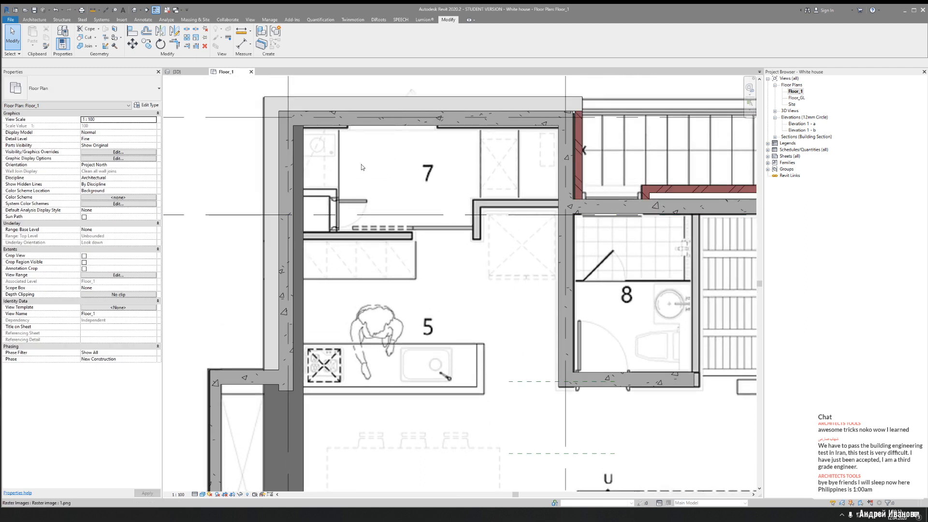
middle_drag(370, 208, 352, 231)
Temporarily hide the beam floor element covering the inner face of the concrete wall beside rooms 5 and 7
scroll(379, 213, up, 2)
click(278, 272)
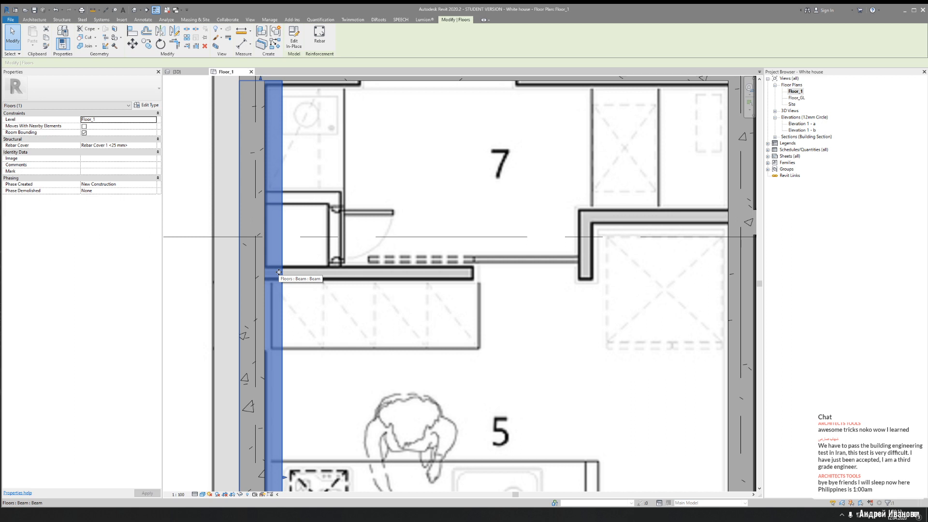
key(h)
key(h)
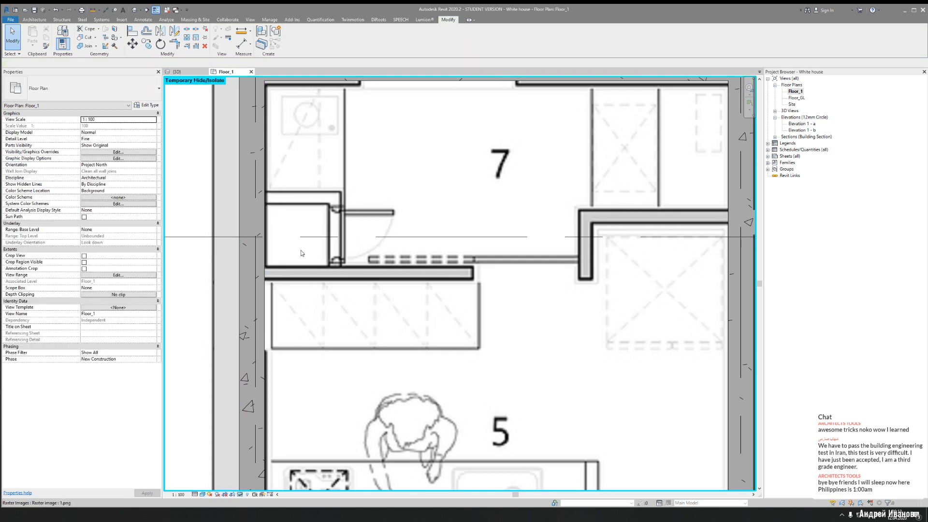
Start a new wall and duplicate the ST-EX-Concrete-150 type as ST-IN-Concrete-150
scroll(305, 259, up, 3)
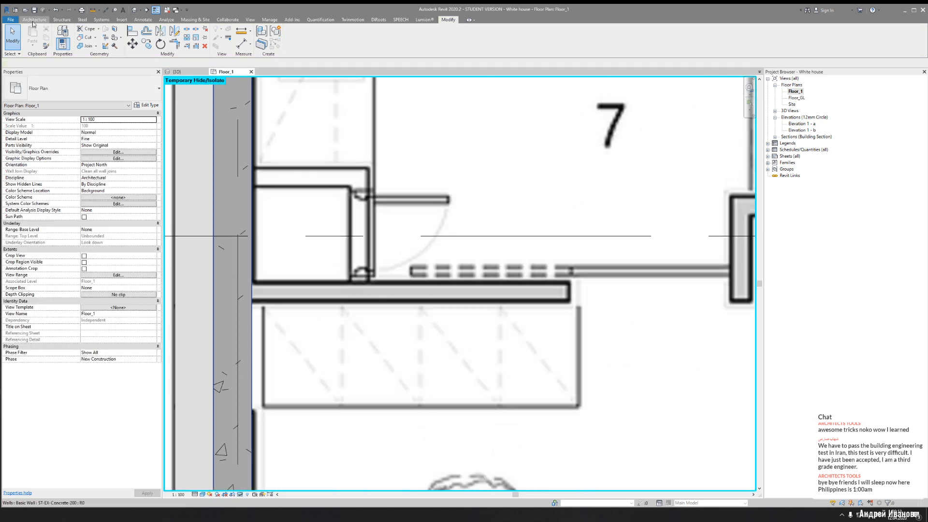
click(36, 22)
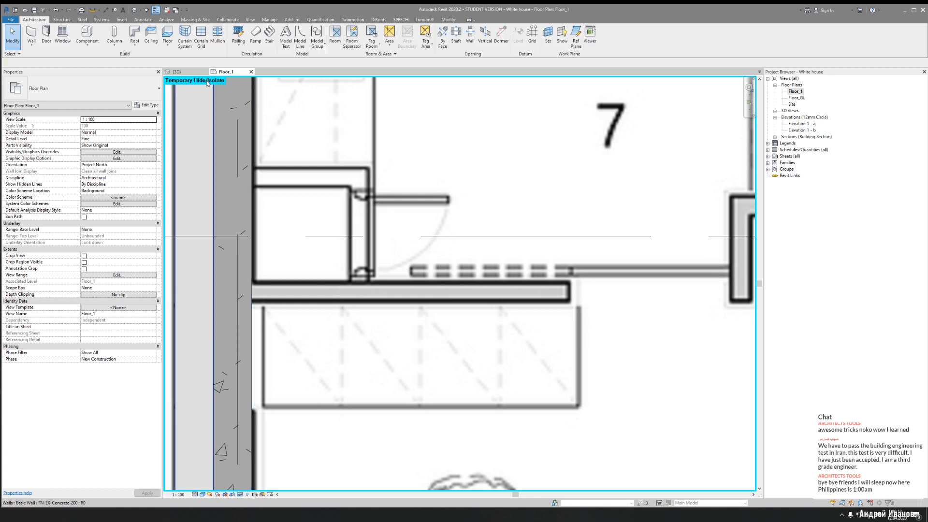
click(34, 36)
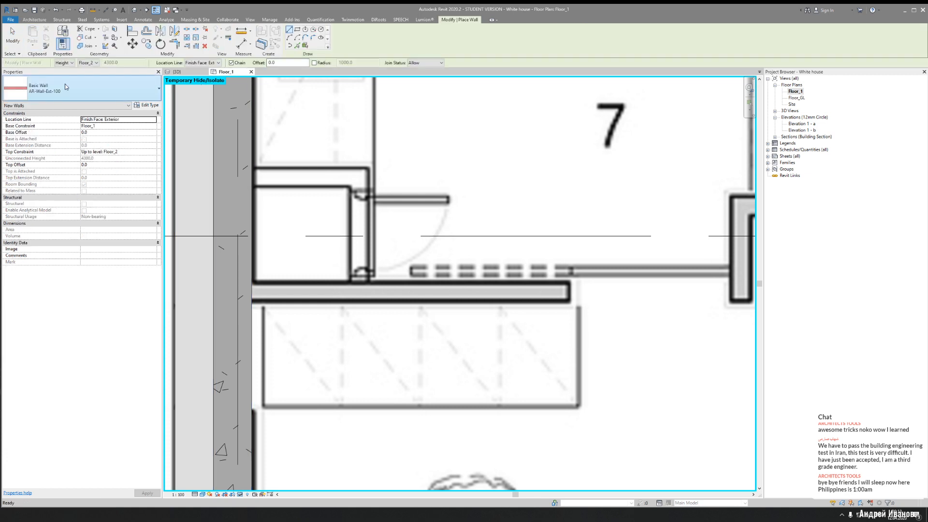
click(82, 88)
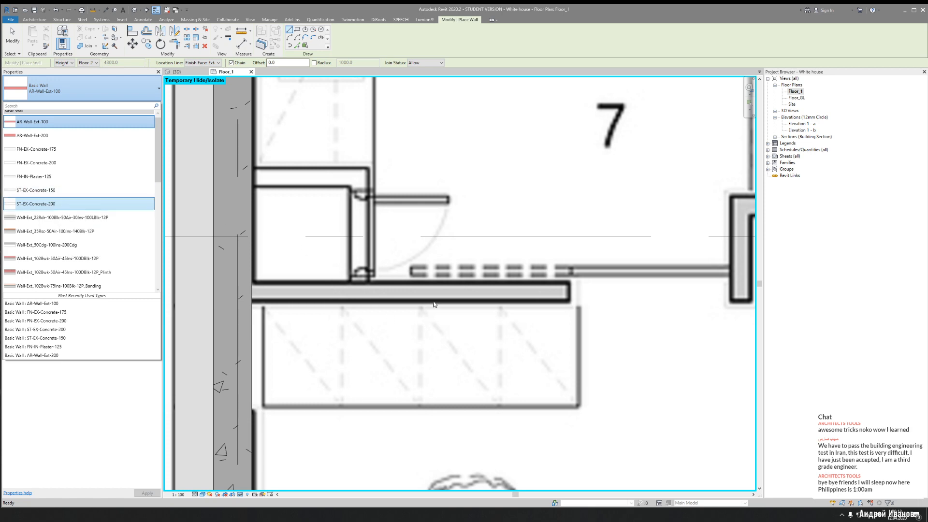
scroll(433, 305, down, 4)
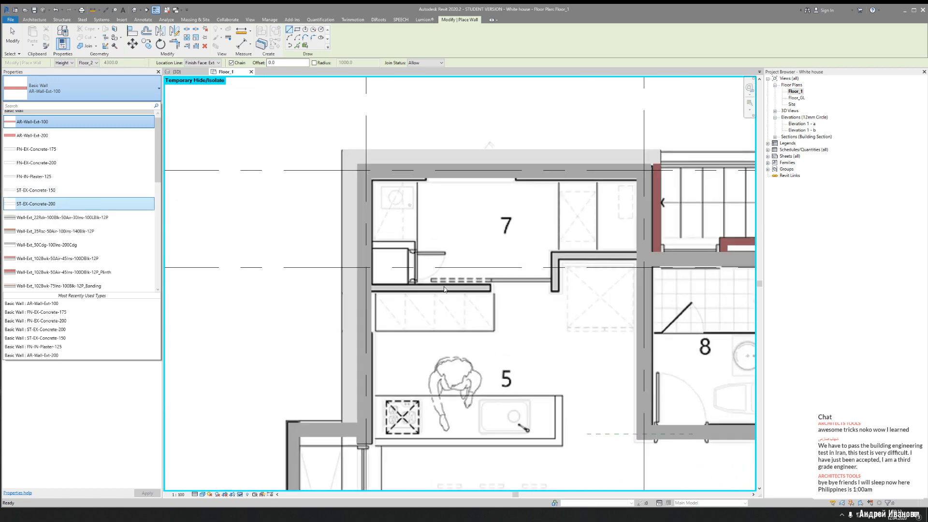
scroll(444, 289, up, 3)
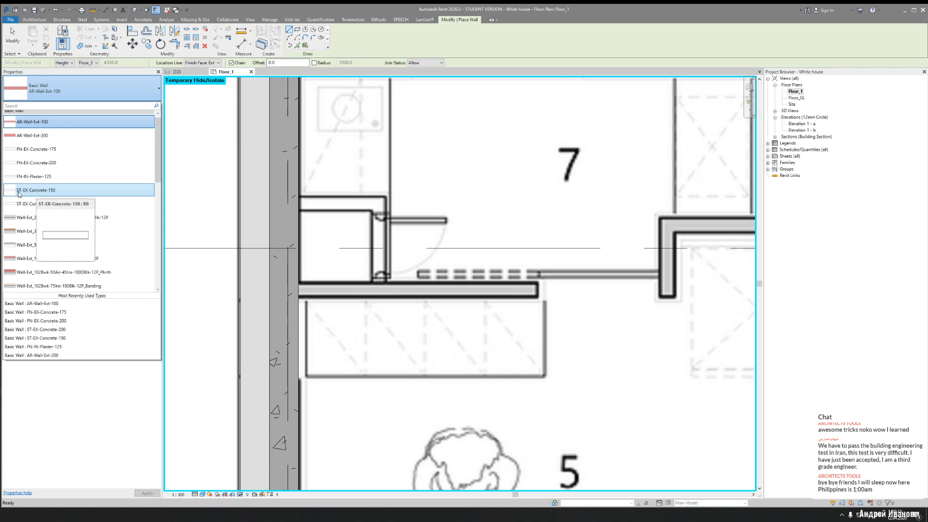
click(41, 192)
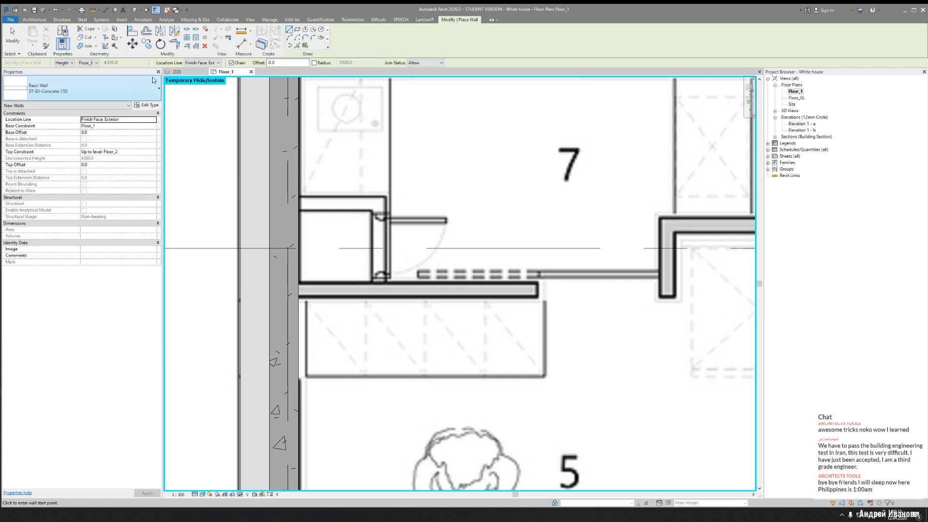
click(148, 105)
click(465, 149)
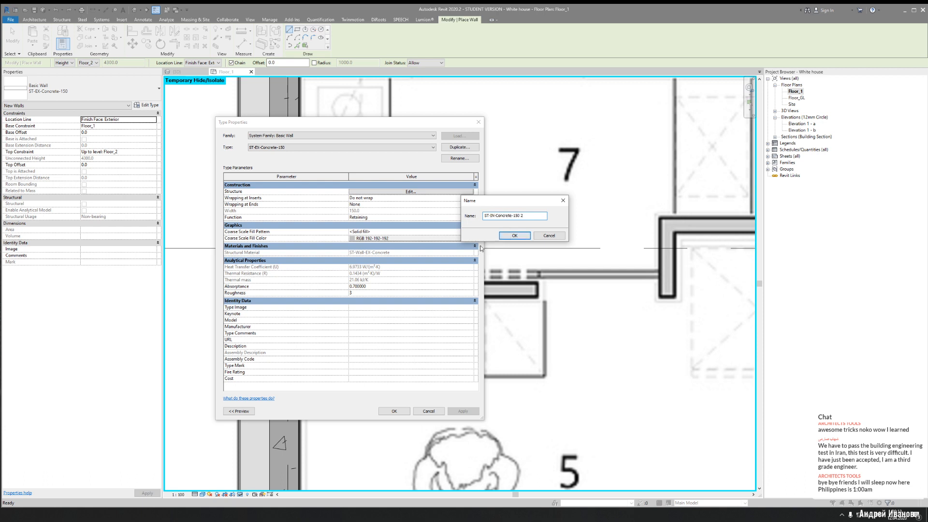
click(514, 235)
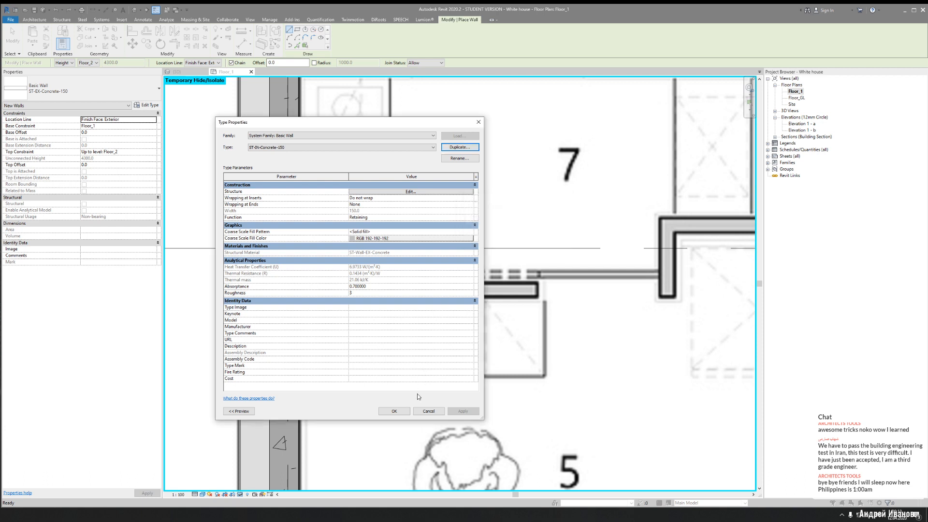
click(394, 411)
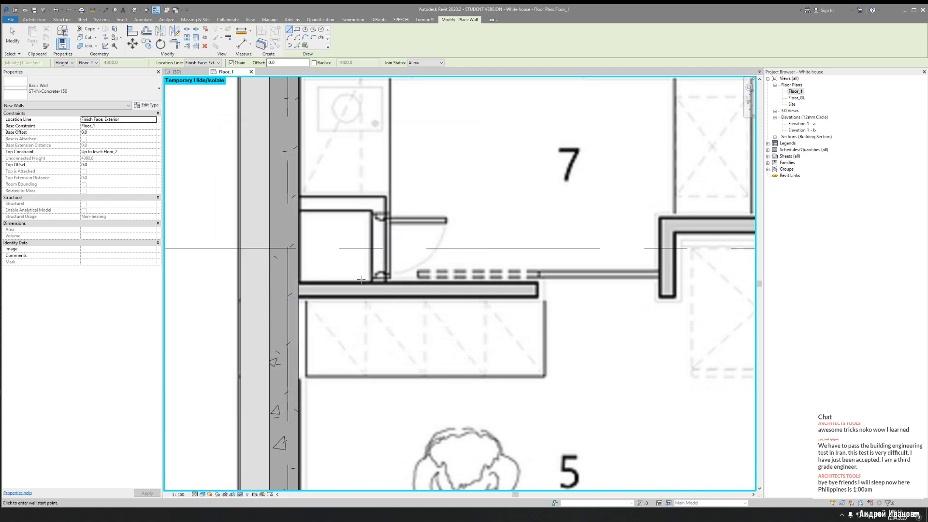
Draw a horizontal partition about 1340 mm long from the concrete wall's inner face between rooms 5 and 7
click(299, 286)
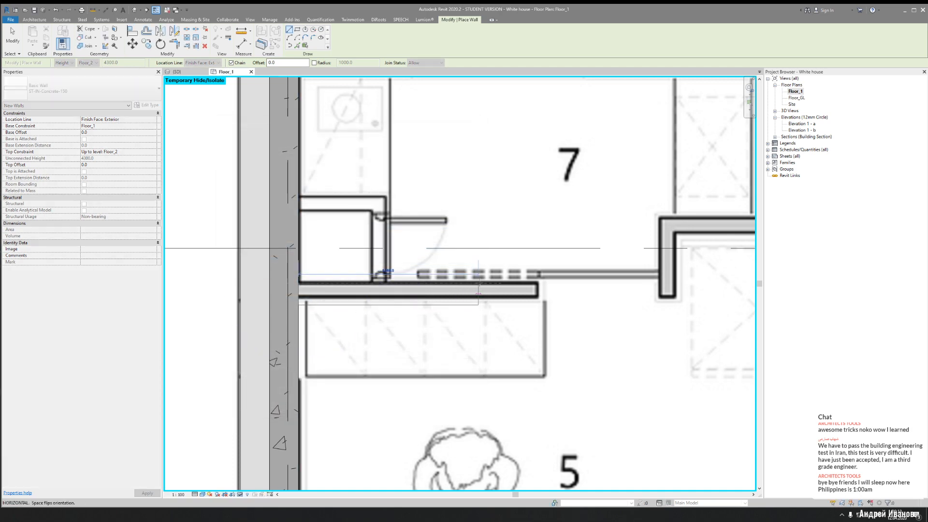
click(447, 318)
key(Escape)
key(Escape)
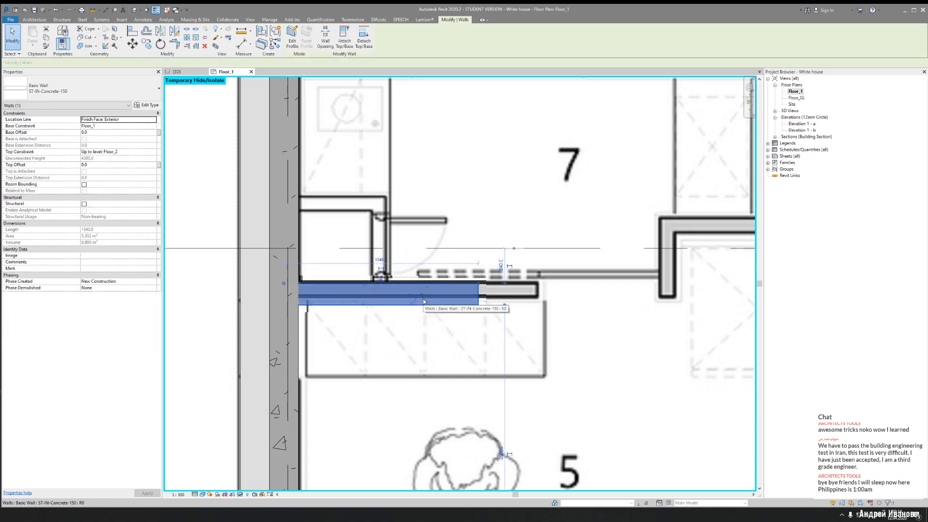
Rename the new partition's wall type as ST-IN-Concrete-100 and set its structure layer thickness to 100 mm
click(148, 106)
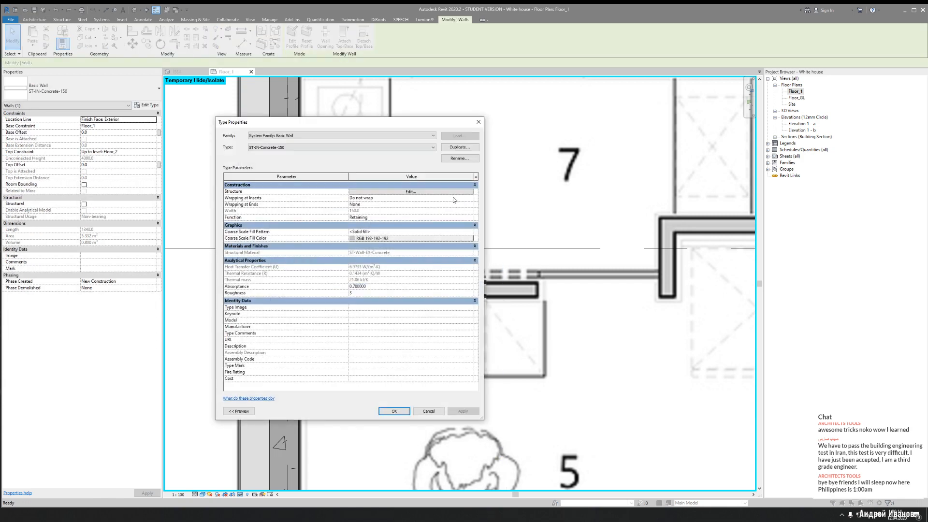
click(460, 159)
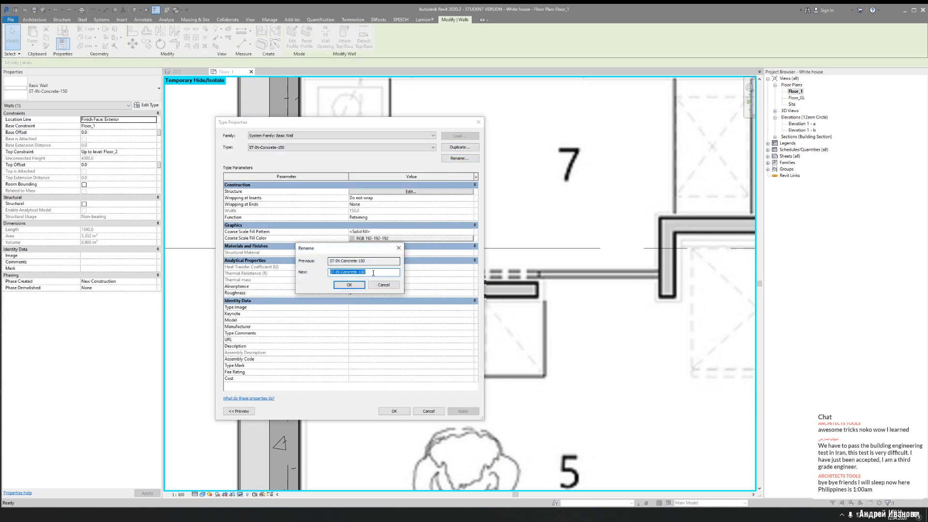
click(363, 285)
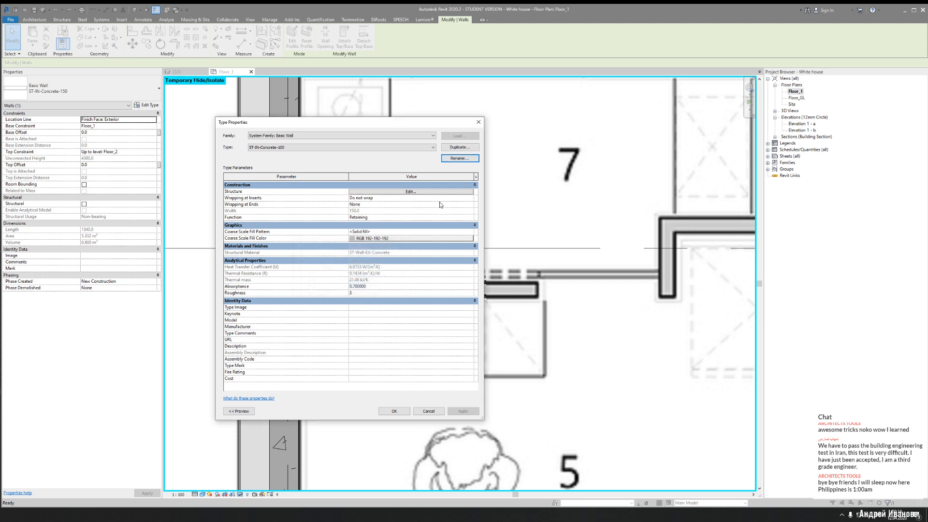
click(434, 192)
click(370, 192)
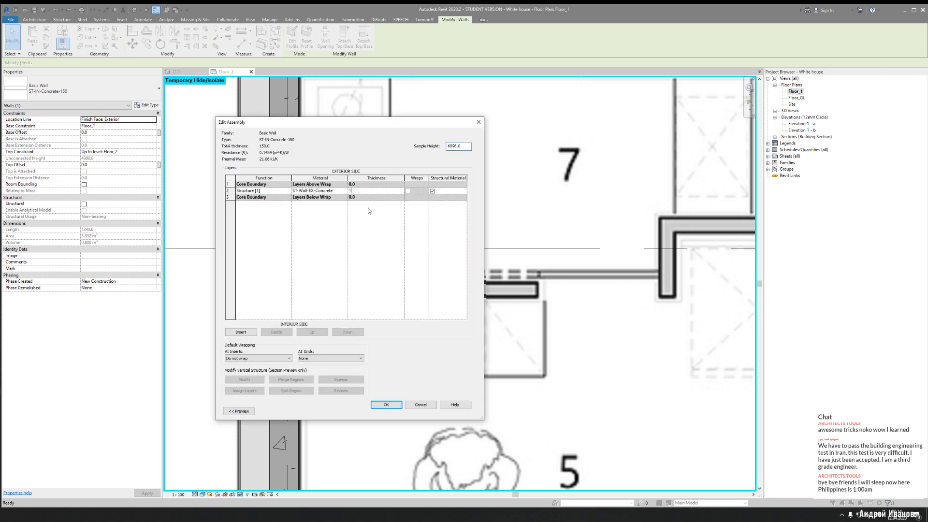
click(386, 408)
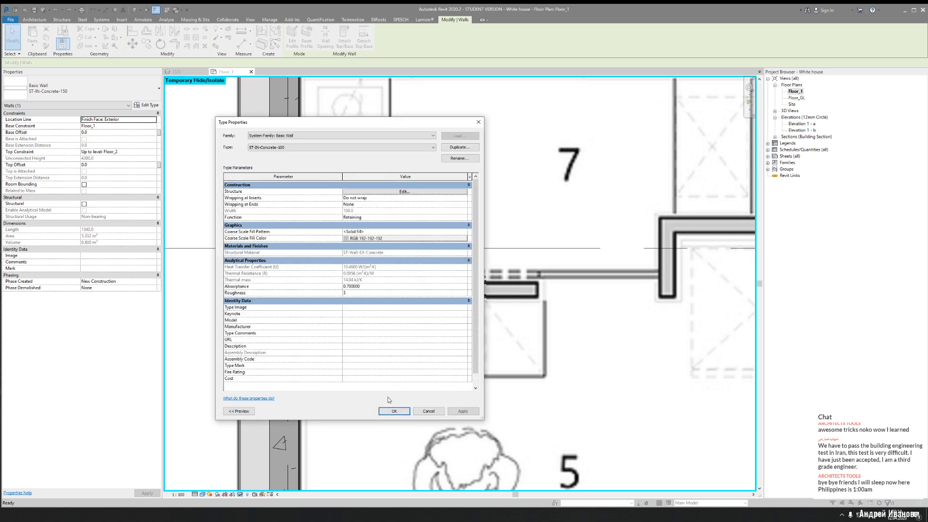
click(389, 408)
key(Escape)
Stretch the partition's free end to the end of the wall drawn on the underlay image between rooms 5 and 7
scroll(495, 287, up, 3)
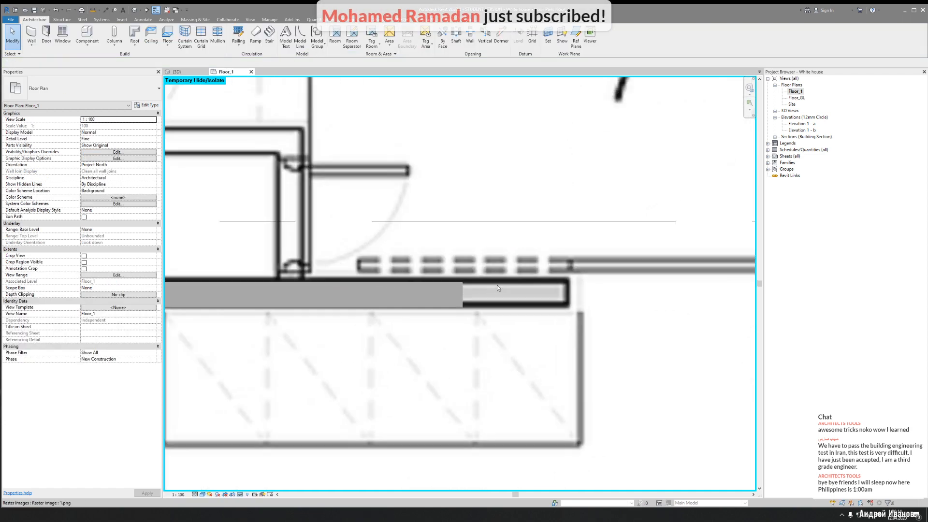
click(456, 292)
drag(457, 282, 582, 278)
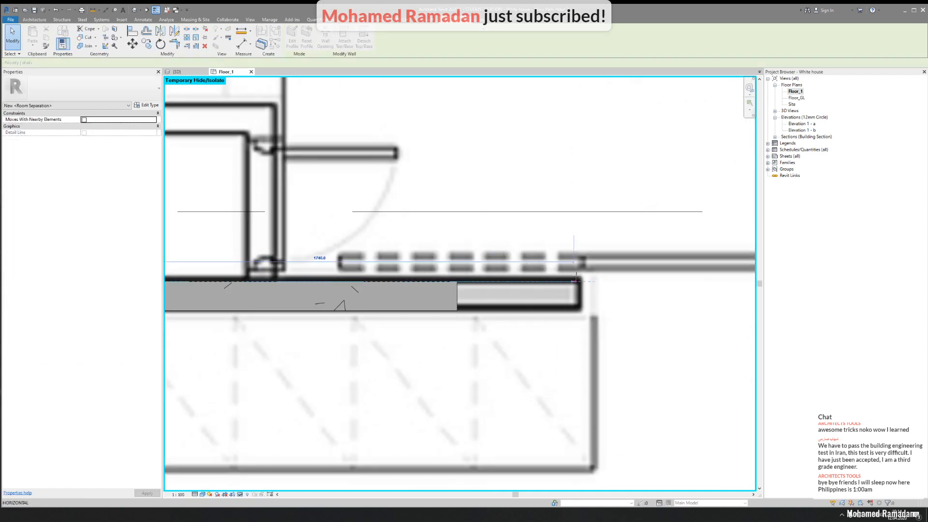
Stretch the partition between rooms 5 and 7 to the short vertical wall stub drawn on the underlay
scroll(563, 245, down, 3)
middle_drag(655, 245, 492, 247)
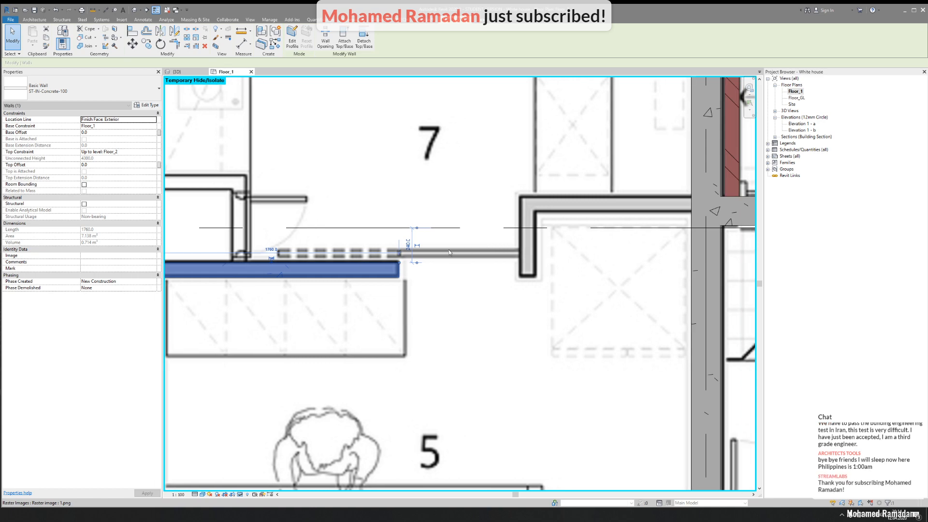
scroll(469, 252, up, 2)
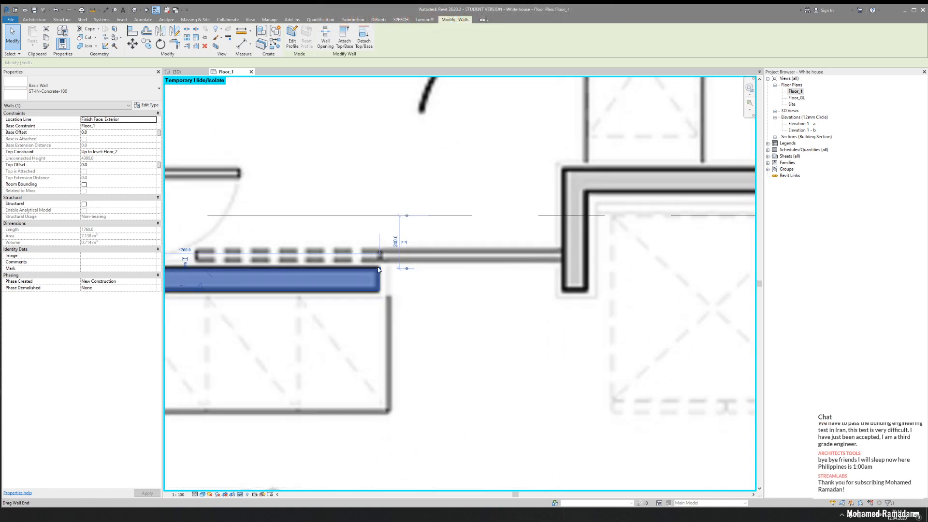
drag(378, 270, 568, 269)
middle_drag(607, 252, 456, 280)
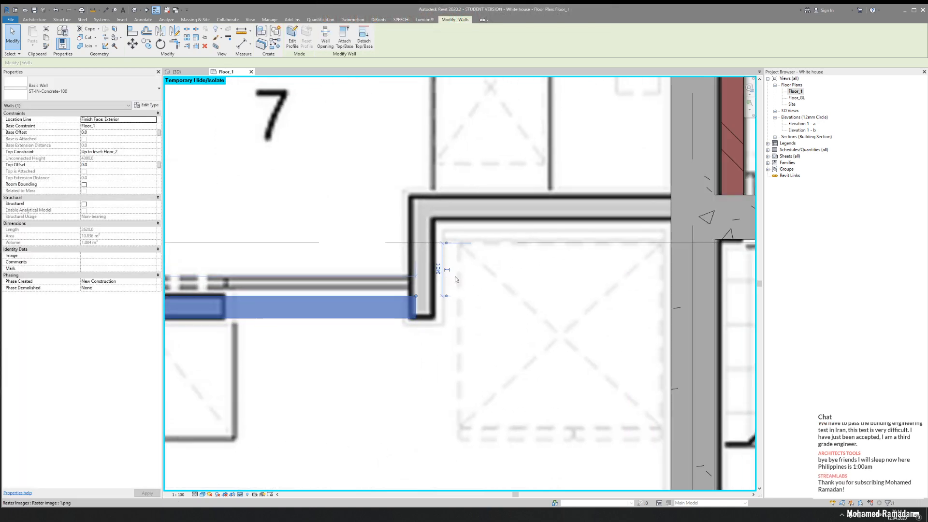
Draw an L-shaped ST-IN-Concrete-100 wall up the vertical stub and about 780 mm horizontally along the underlay beside room 7
key(w)
key(a)
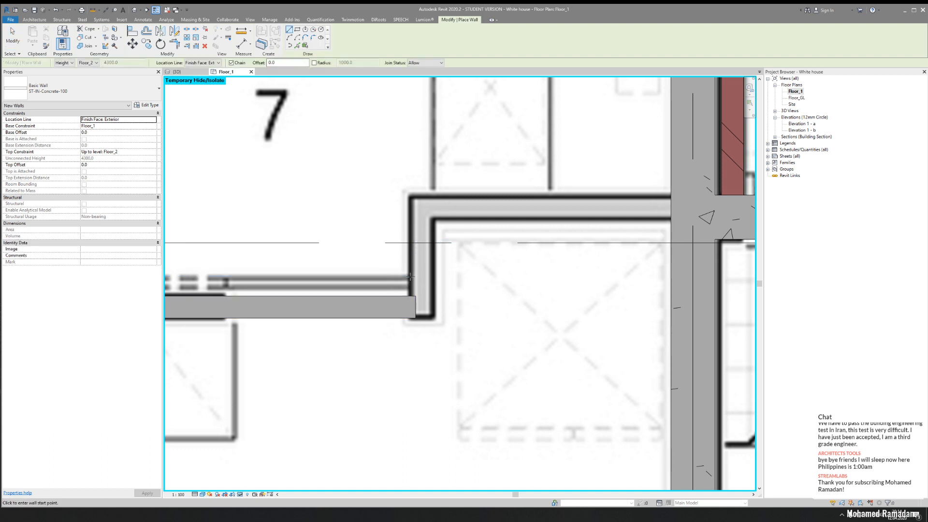
click(414, 279)
click(412, 195)
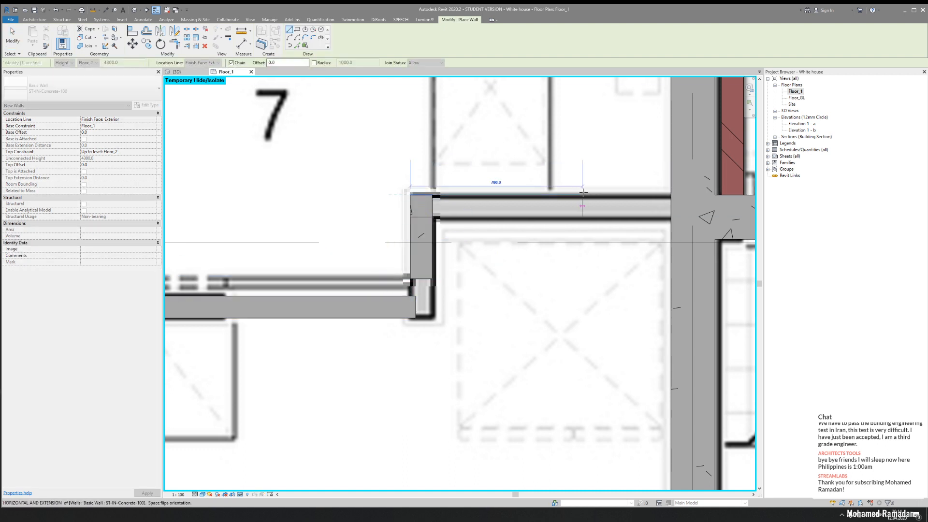
middle_drag(601, 209, 412, 253)
key(Escape)
key(Escape)
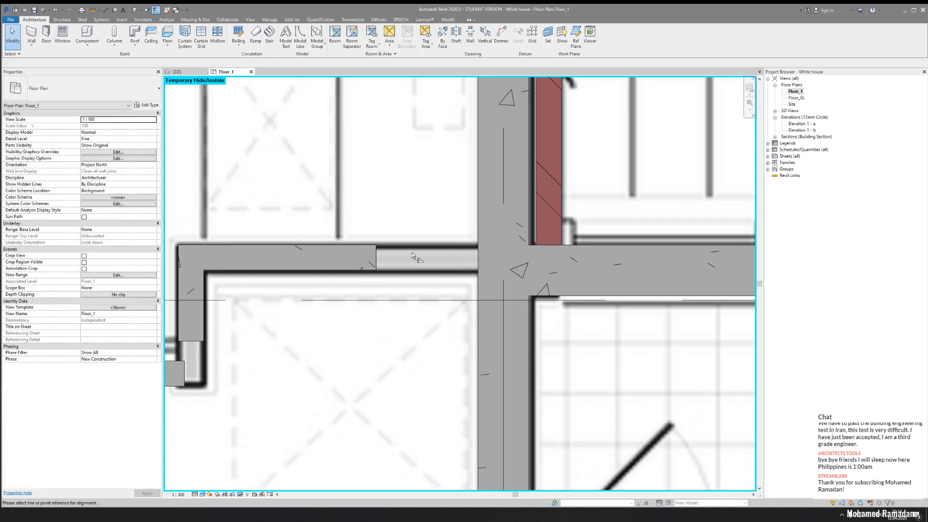
Align the new horizontal wall's upper face with the concrete wall beyond it and extend its free end to the vertical concrete wall
key(a)
key(l)
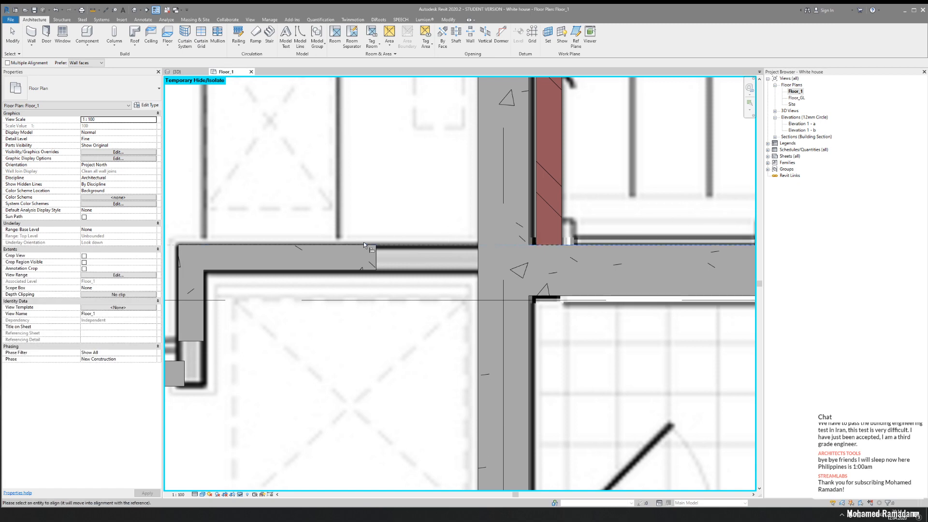
click(362, 244)
key(Escape)
click(365, 268)
drag(376, 245, 470, 258)
key(Escape)
Trim the short vertical wall and the long partition between rooms 5 and 7 into a corner
middle_drag(277, 293, 414, 256)
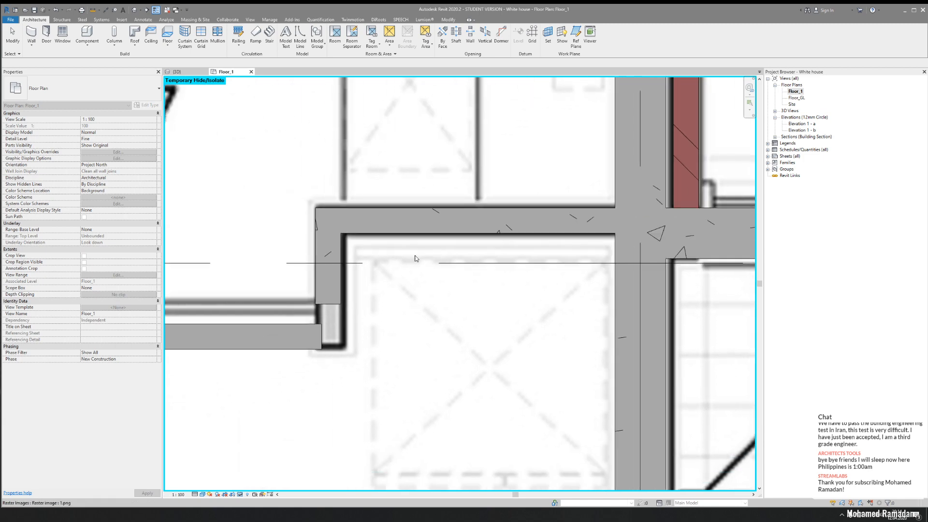
key(t)
key(r)
click(323, 290)
click(298, 338)
key(Escape)
scroll(427, 292, down, 5)
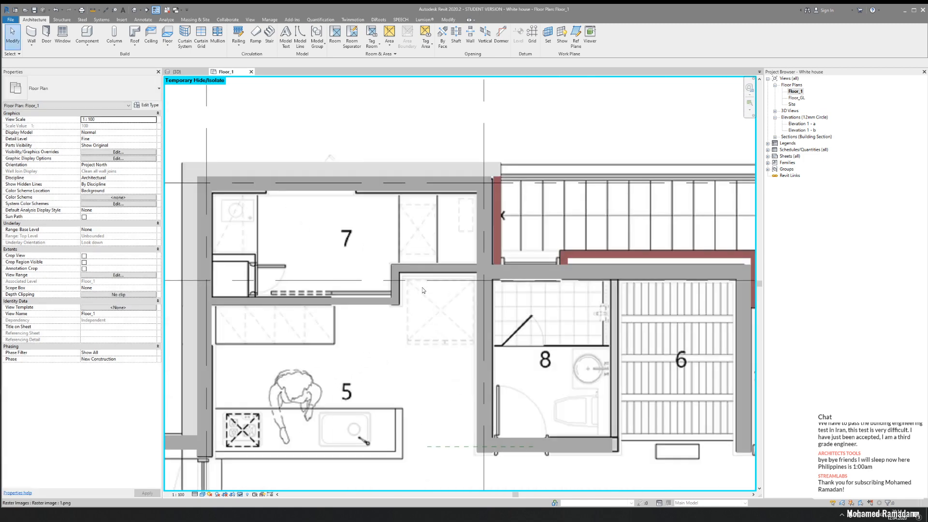
Draw an L-shaped FN-IN-Plaster-125 wall around the small niche in room 7, from the exterior wall to the concrete partition
middle_drag(284, 325, 346, 315)
scroll(290, 263, up, 4)
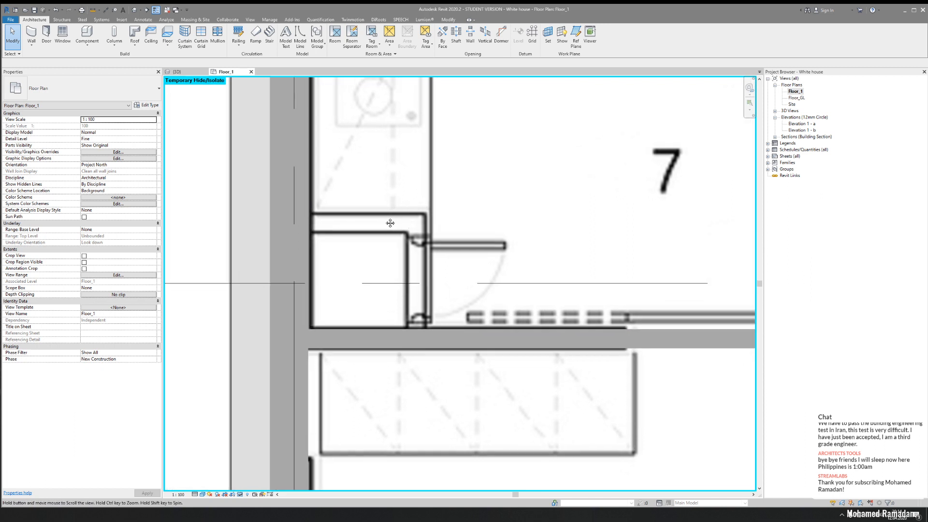
middle_drag(326, 217, 390, 221)
click(26, 35)
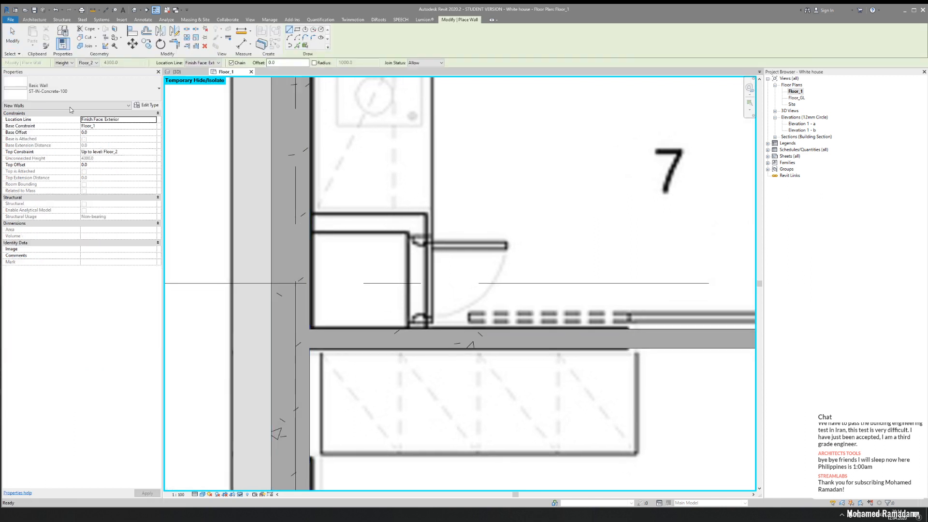
click(72, 85)
scroll(39, 145, up, 2)
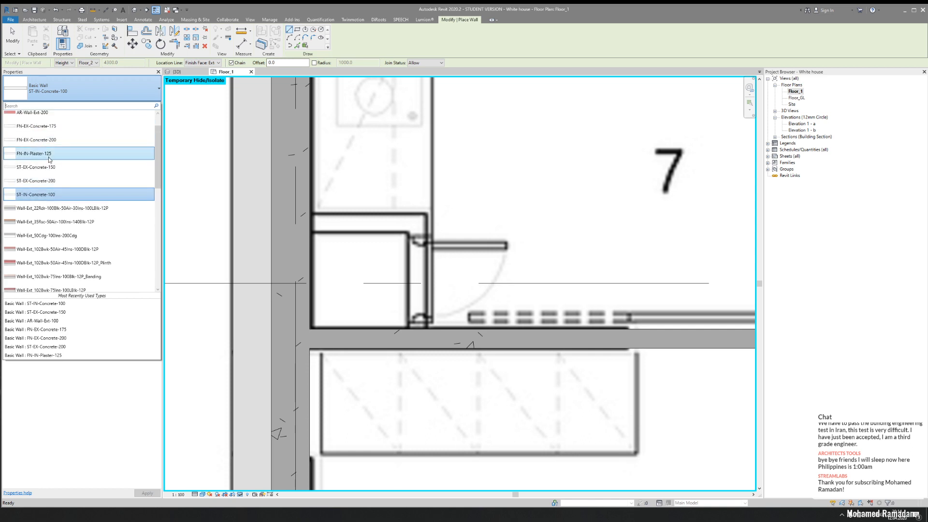
click(65, 155)
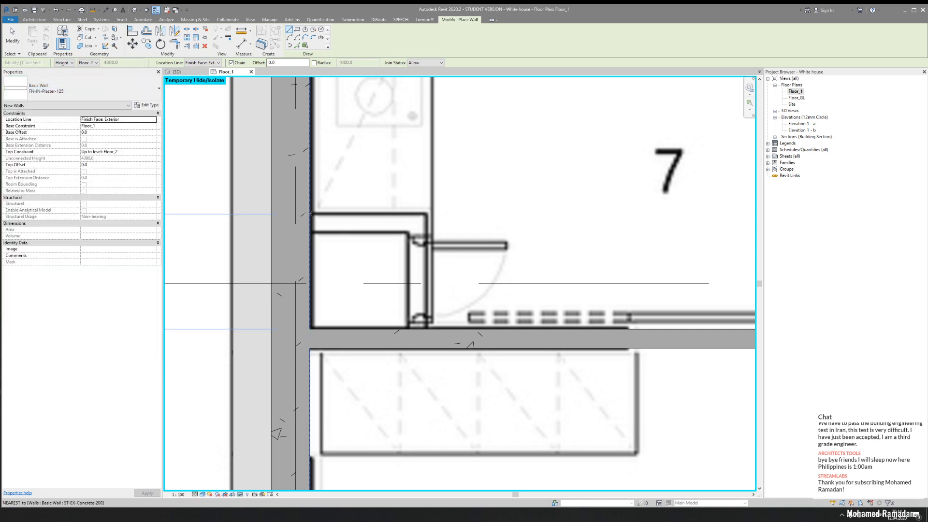
click(310, 212)
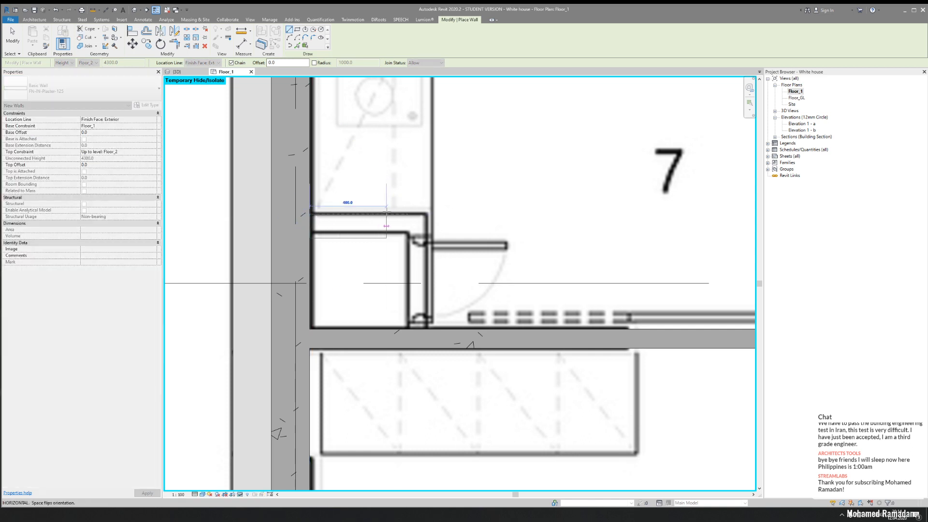
click(427, 212)
click(424, 325)
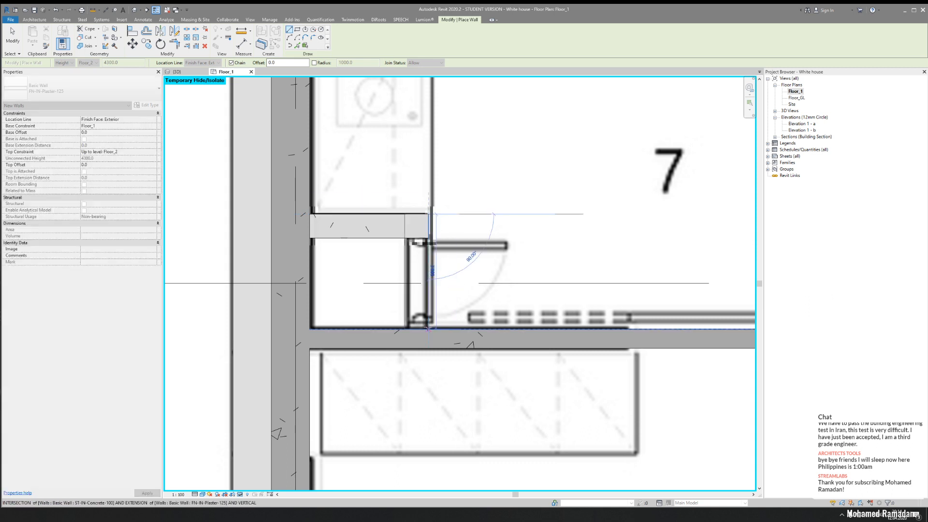
key(Escape)
key(Escape)
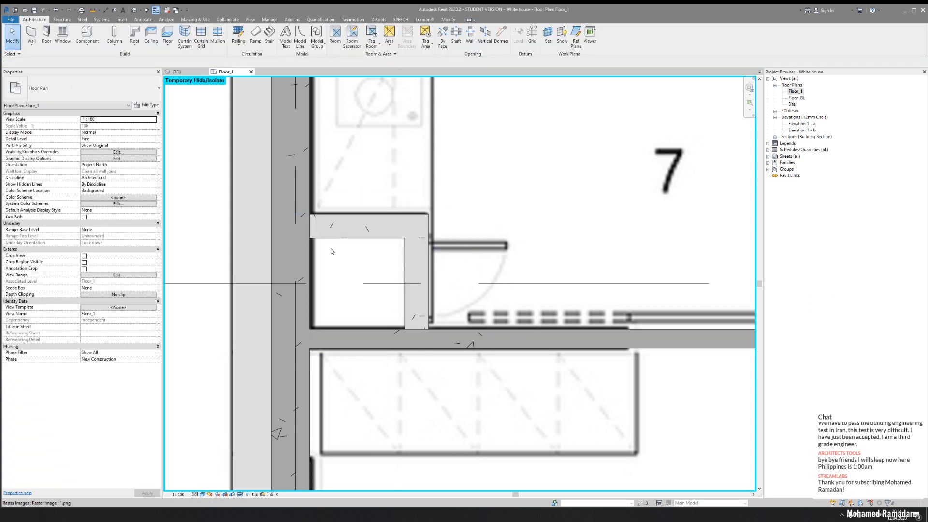
Draw a vertical ST-IN-Concrete-100 partition between rooms 8 and 6 and trim it to a corner with the concrete wall below room 8
scroll(370, 225, down, 5)
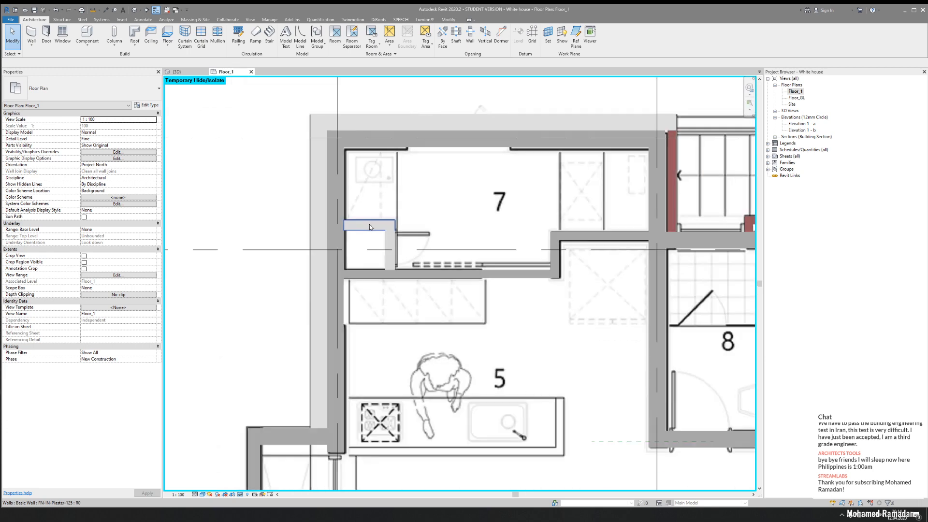
scroll(356, 265, down, 4)
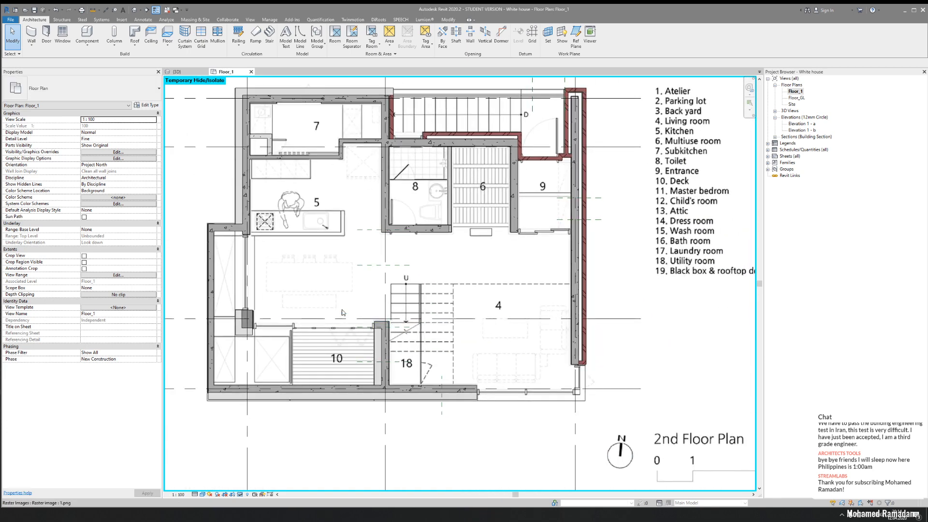
scroll(459, 224, up, 6)
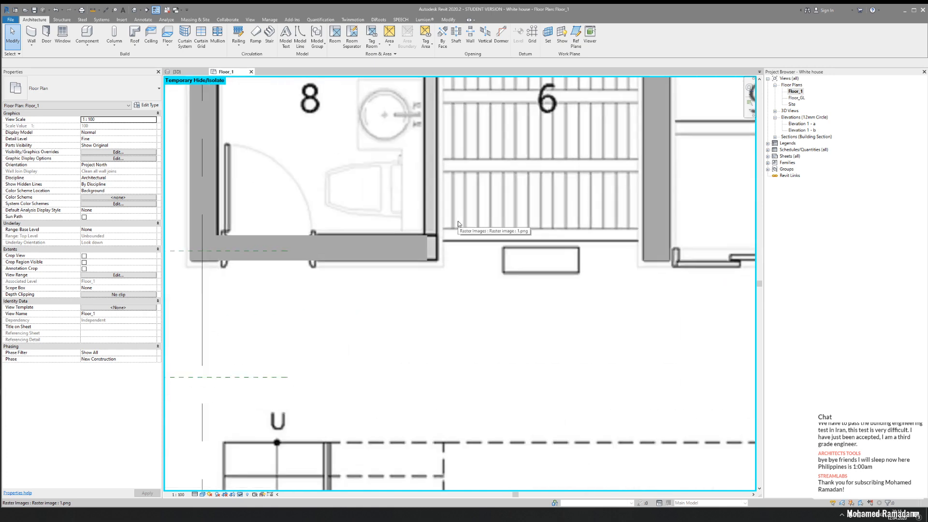
scroll(431, 147, down, 3)
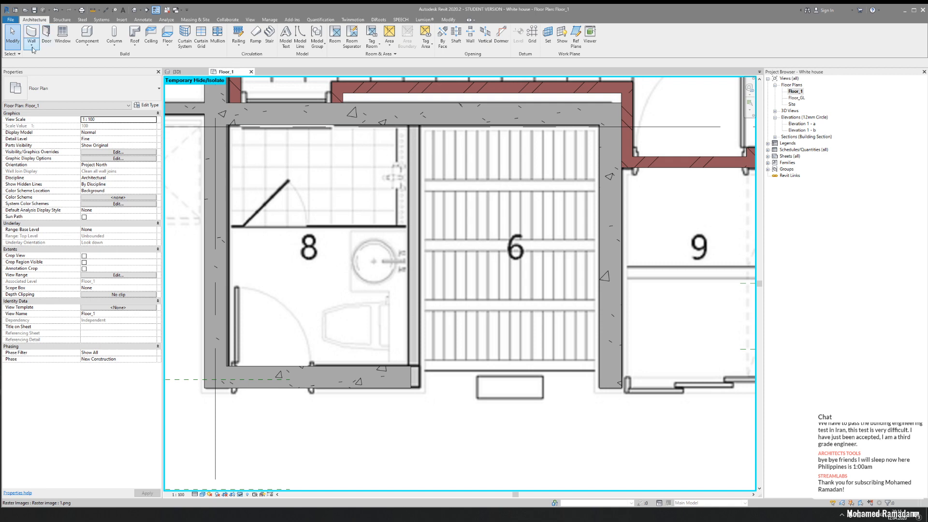
key(w)
key(a)
click(76, 96)
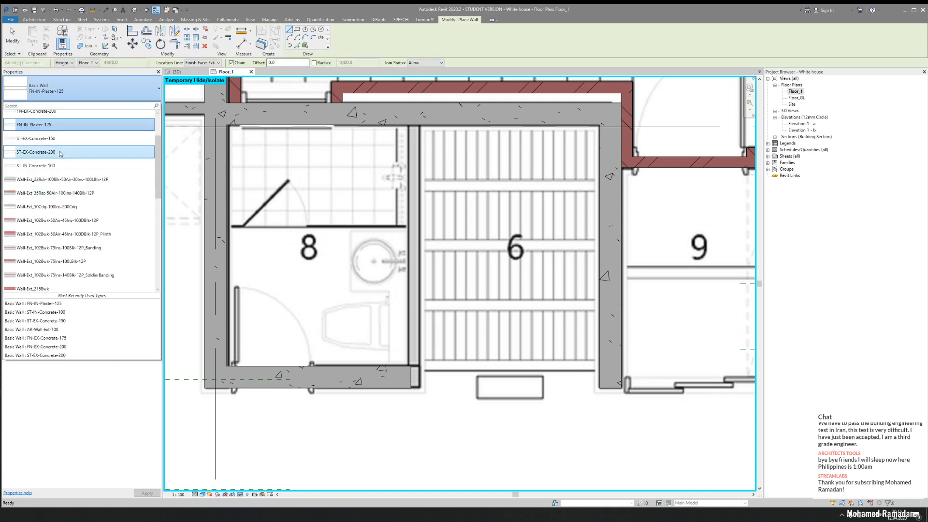
click(59, 165)
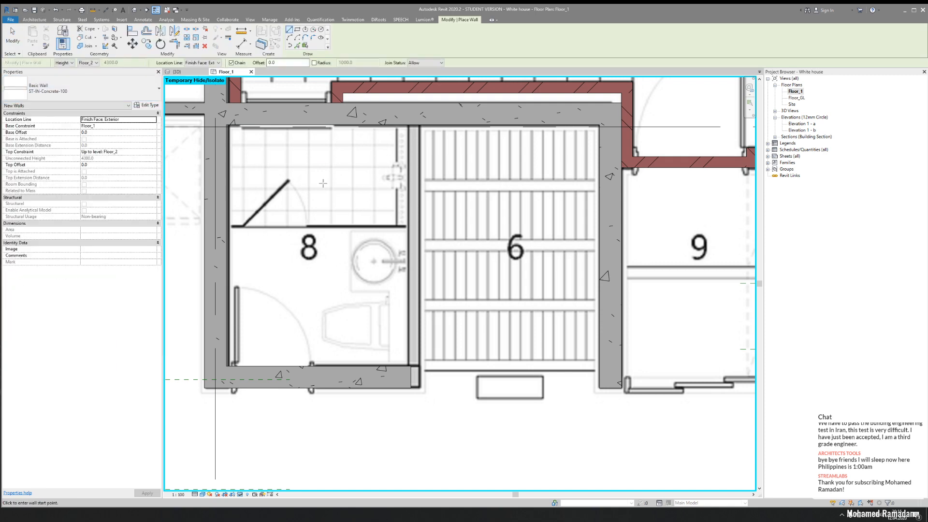
scroll(432, 155, up, 2)
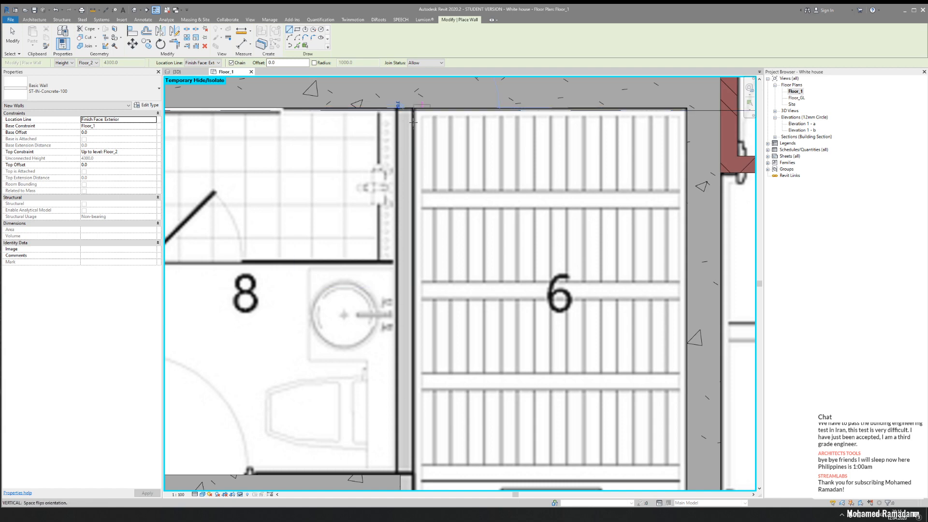
click(413, 240)
scroll(413, 242, down, 2)
key(Escape)
key(Escape)
middle_drag(430, 290, 408, 274)
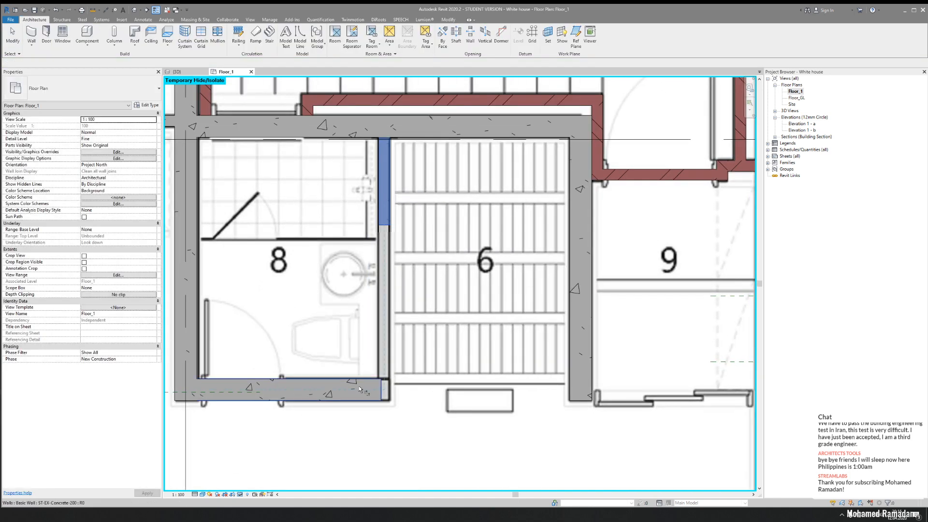
scroll(423, 232, down, 2)
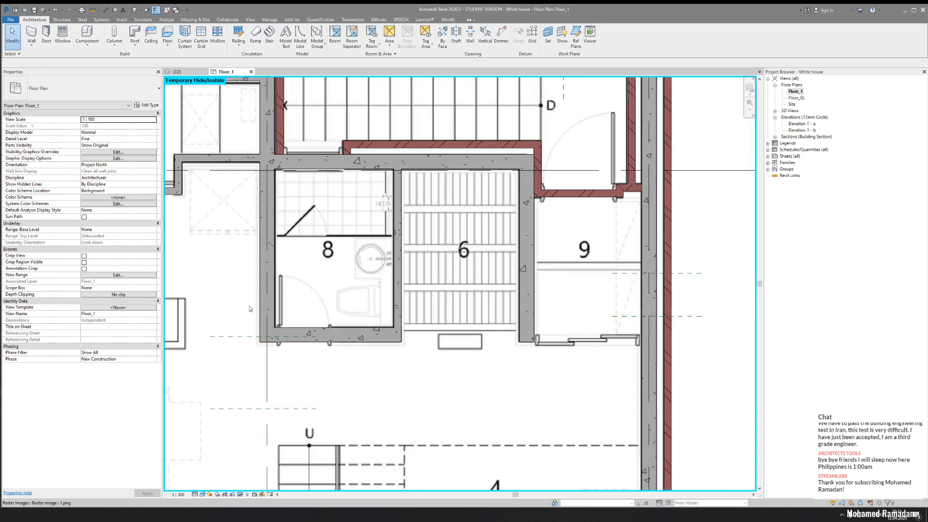
Examine the Floor_1 plan around rooms 4 to 10 and 18 for walls still missing against the underlay
middle_drag(335, 263, 384, 275)
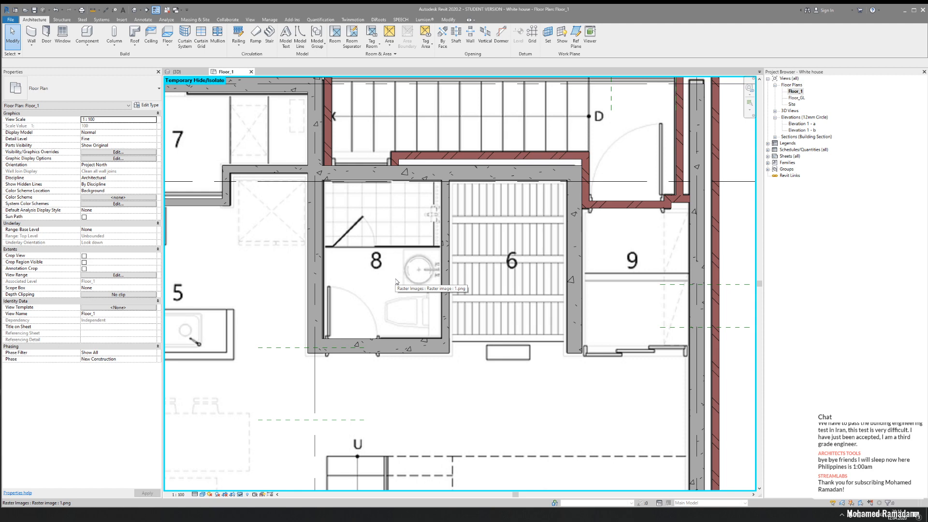
middle_drag(515, 293, 319, 281)
scroll(449, 280, up, 3)
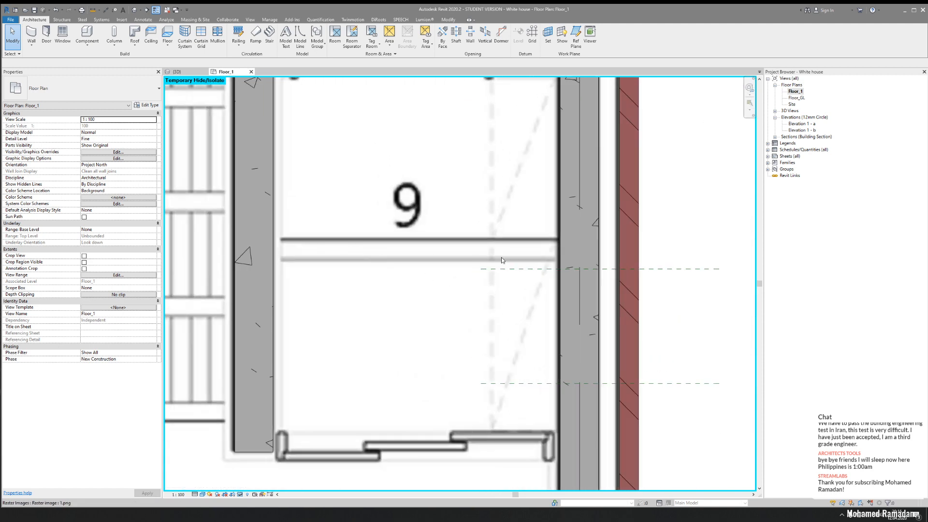
scroll(486, 258, down, 3)
middle_drag(458, 280, 454, 220)
middle_drag(445, 286, 442, 231)
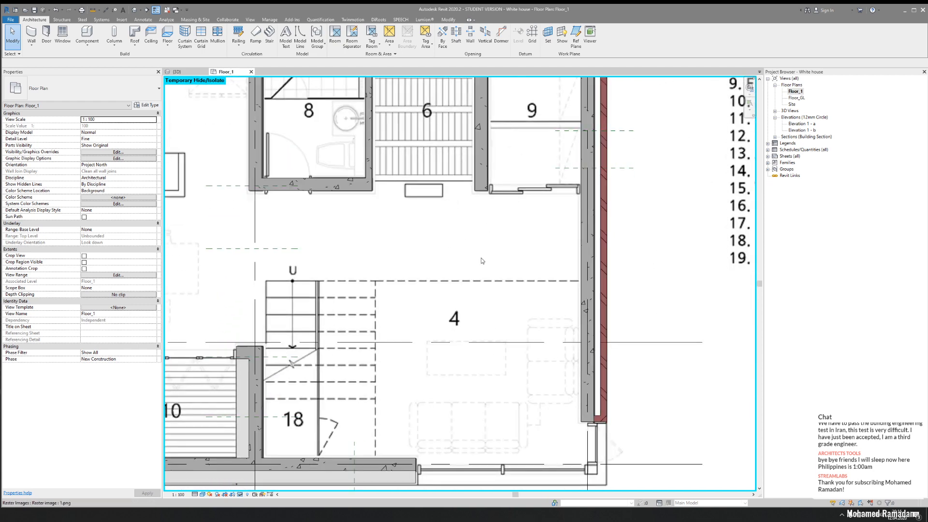
middle_drag(481, 261, 481, 417)
scroll(488, 271, down, 3)
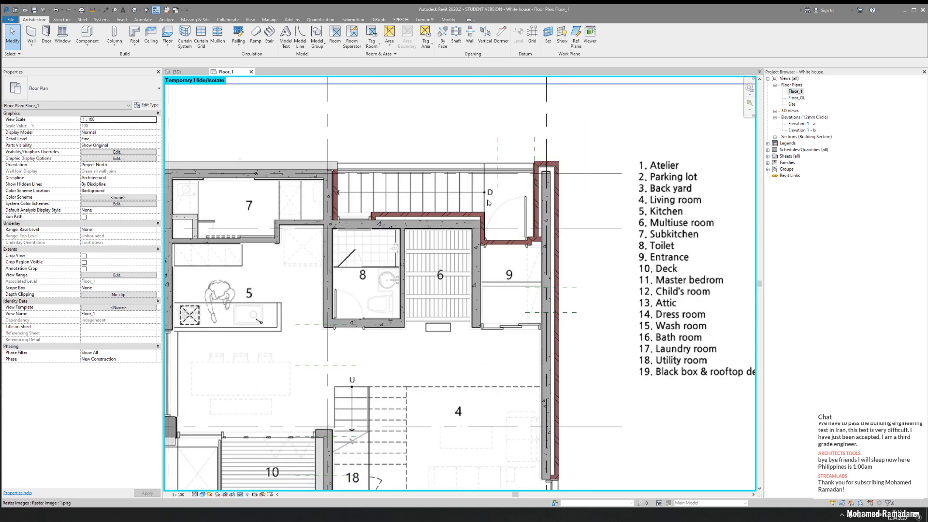
middle_drag(467, 320, 472, 245)
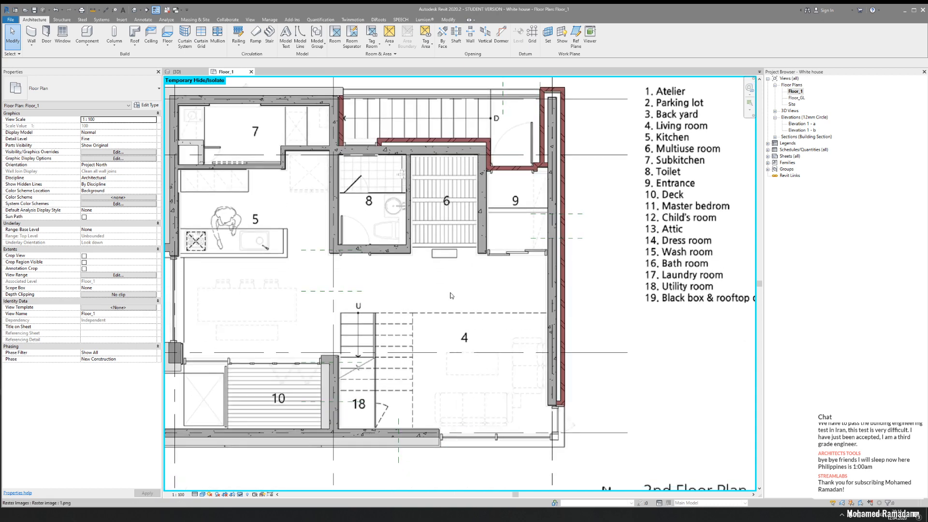
middle_drag(451, 296, 449, 278)
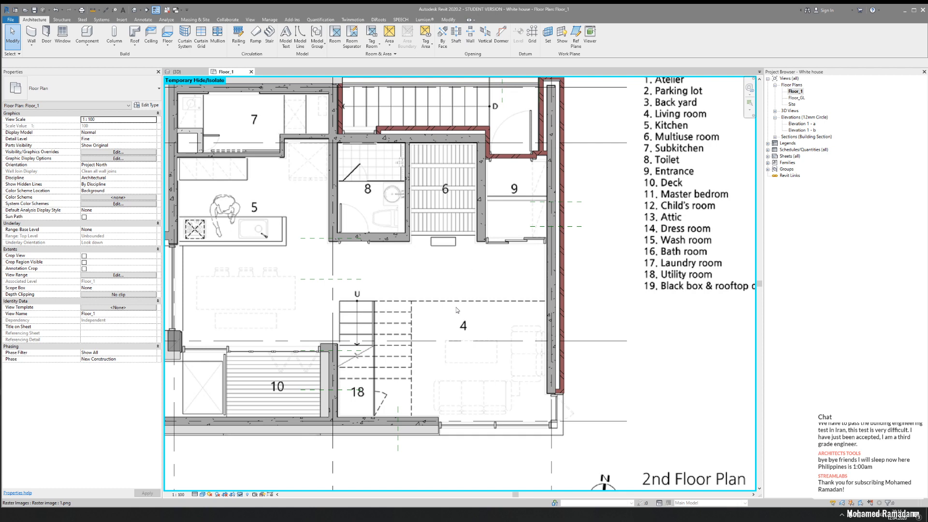
middle_drag(456, 311, 462, 268)
middle_drag(395, 306, 448, 281)
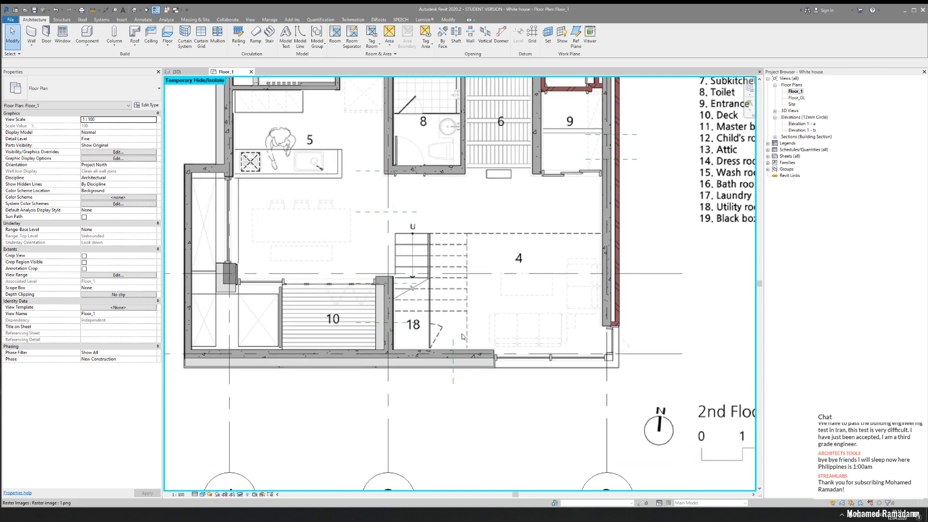
middle_drag(338, 301, 429, 313)
middle_drag(414, 259, 404, 336)
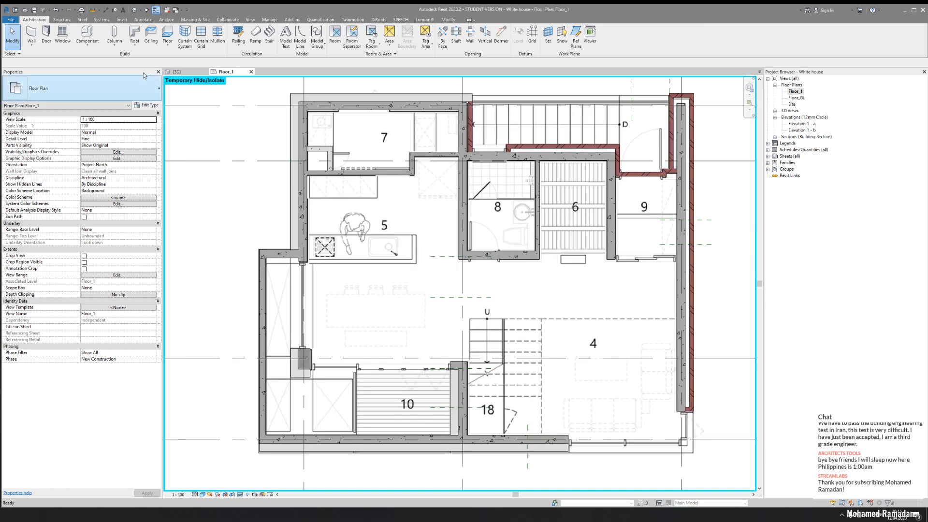
Open the 3D view and inspect the exterior walls and interior partitions from several angles
click(180, 72)
scroll(402, 233, down, 3)
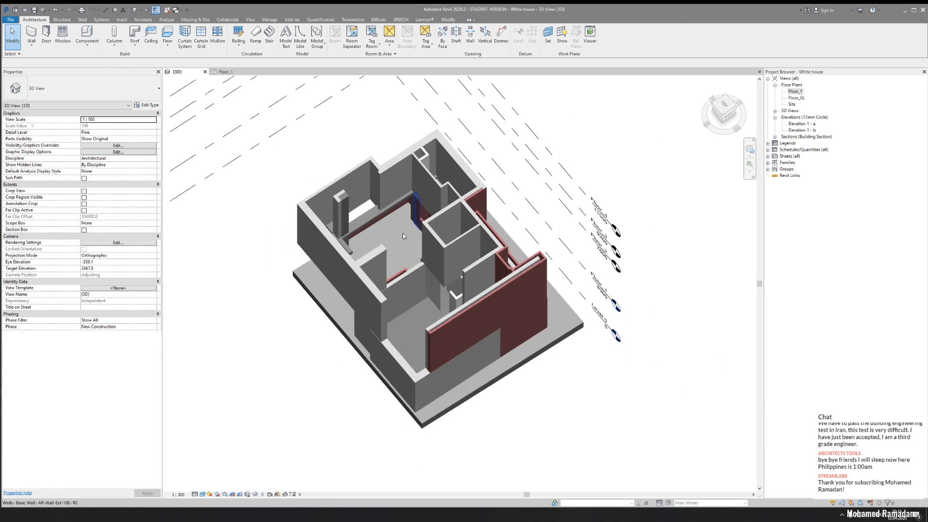
shift+middle_drag(402, 233, 551, 210)
shift+middle_drag(551, 210, 450, 242)
scroll(471, 179, up, 3)
shift+middle_drag(480, 176, 303, 220)
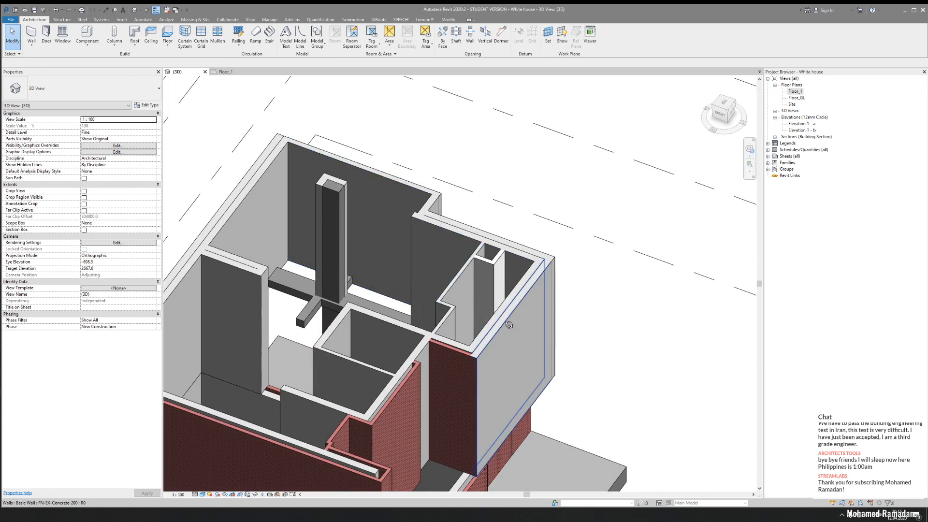
Align the end face of the upper AR-Wall-Ext-100 brick wall with the brick wall end directly below it in the 3D view
shift+middle_drag(508, 322, 358, 302)
scroll(370, 301, up, 4)
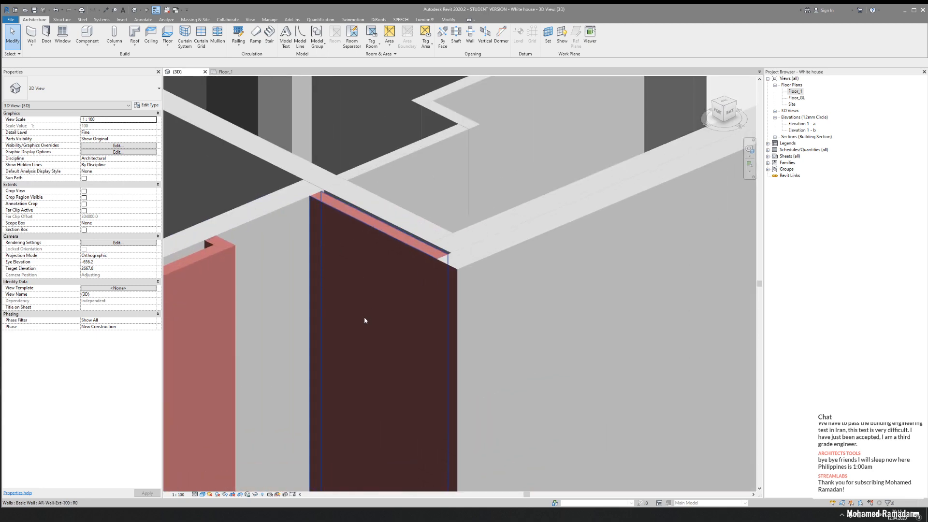
scroll(364, 323, down, 5)
shift+middle_drag(456, 308, 558, 177)
scroll(428, 279, up, 2)
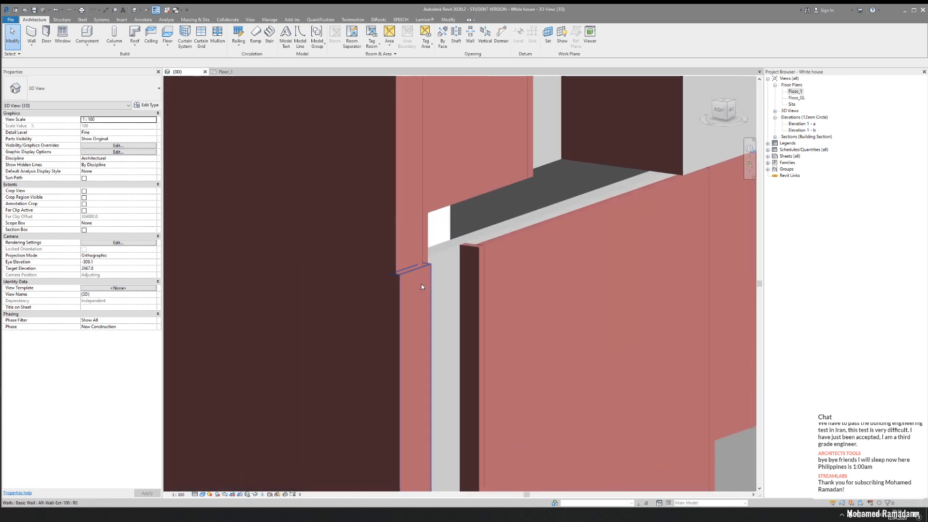
scroll(427, 289, up, 3)
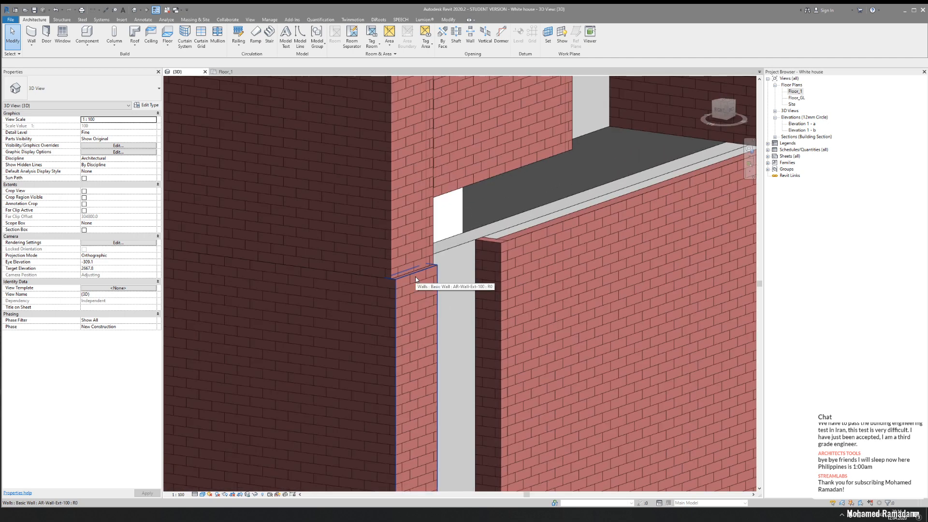
key(a)
key(l)
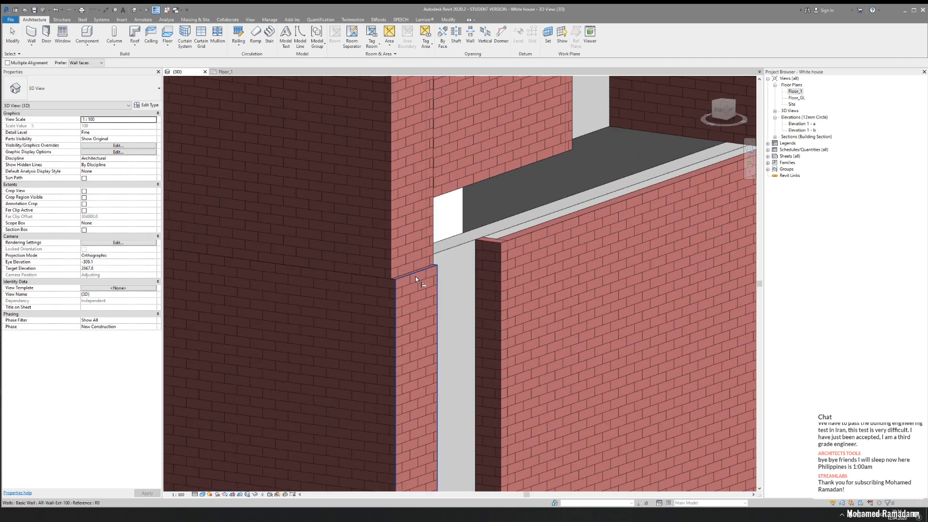
click(411, 308)
click(425, 251)
scroll(489, 311, down, 2)
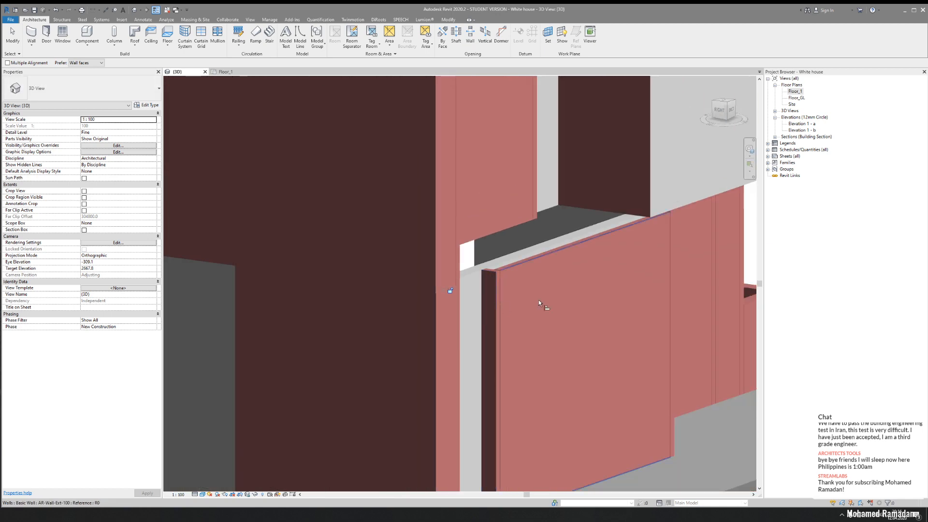
Align the outer face of the long Floor_1 brick wall with the ground-floor brick wall below it
middle_drag(539, 300, 510, 297)
click(313, 323)
click(326, 204)
scroll(367, 259, down, 3)
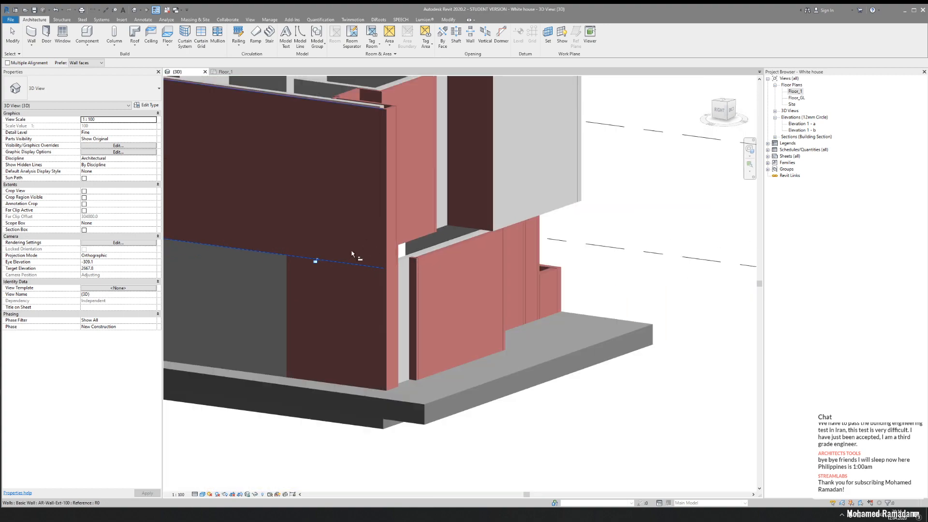
Align the Floor_1 wall face above the ground-floor concrete corner with the concrete wall face beneath it
shift+middle_drag(351, 254, 508, 261)
middle_drag(508, 262, 477, 253)
scroll(333, 255, up, 2)
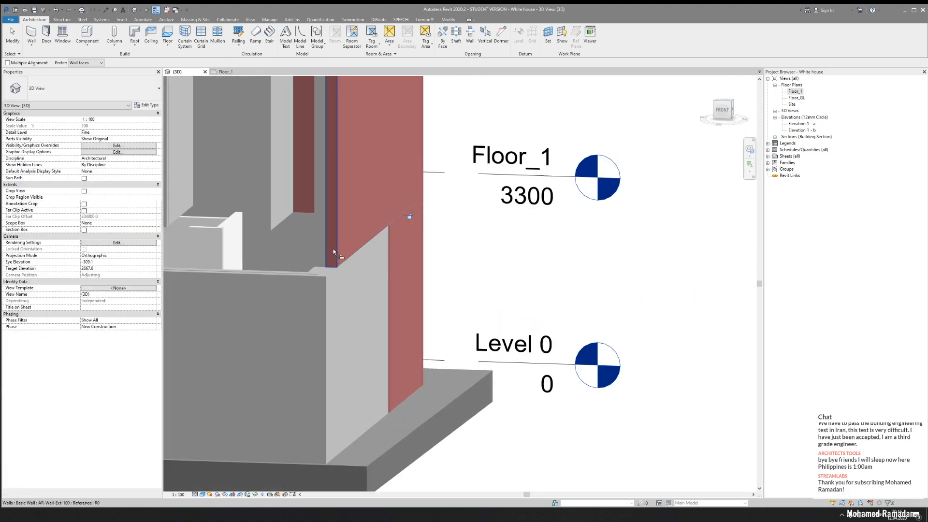
click(355, 275)
click(366, 254)
scroll(452, 298, down, 3)
shift+middle_drag(386, 297, 590, 333)
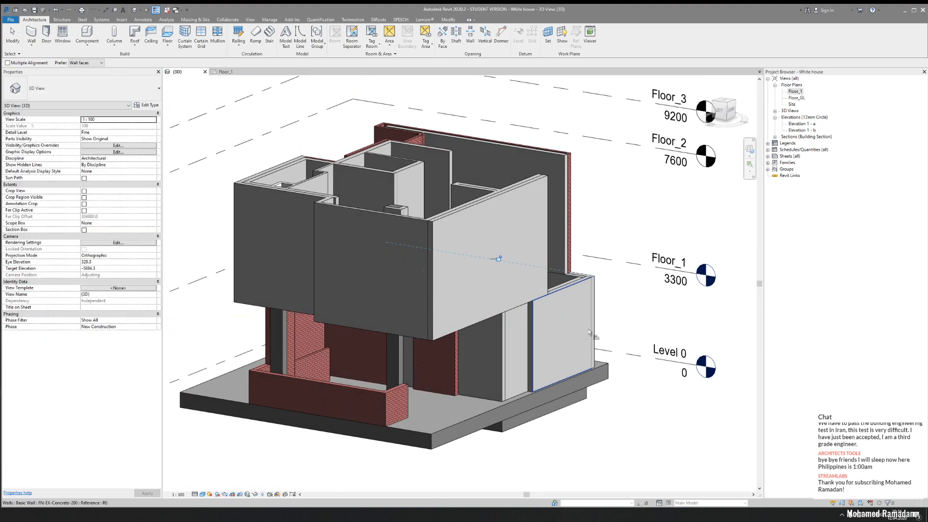
Align the outer face of the Floor_1 FN-EX-Concrete-200 wall with the ground-floor concrete wall below it
scroll(561, 331, up, 3)
click(530, 325)
click(480, 226)
scroll(405, 261, down, 4)
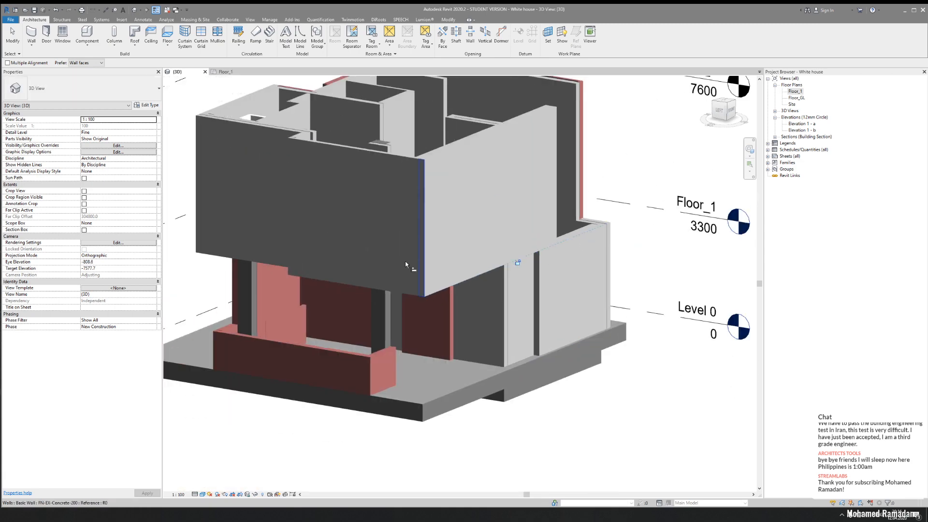
Align the side face of the overhanging Floor_1 walls with the ground-floor brick wall and check the exterior faces
shift+middle_drag(404, 261, 555, 264)
scroll(554, 336, up, 2)
shift+middle_drag(554, 336, 471, 288)
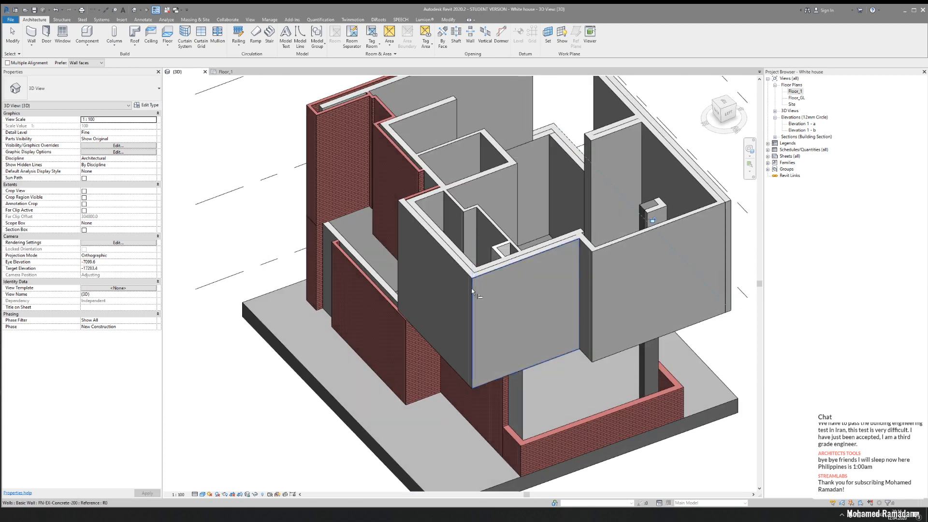
scroll(307, 218, up, 4)
click(305, 208)
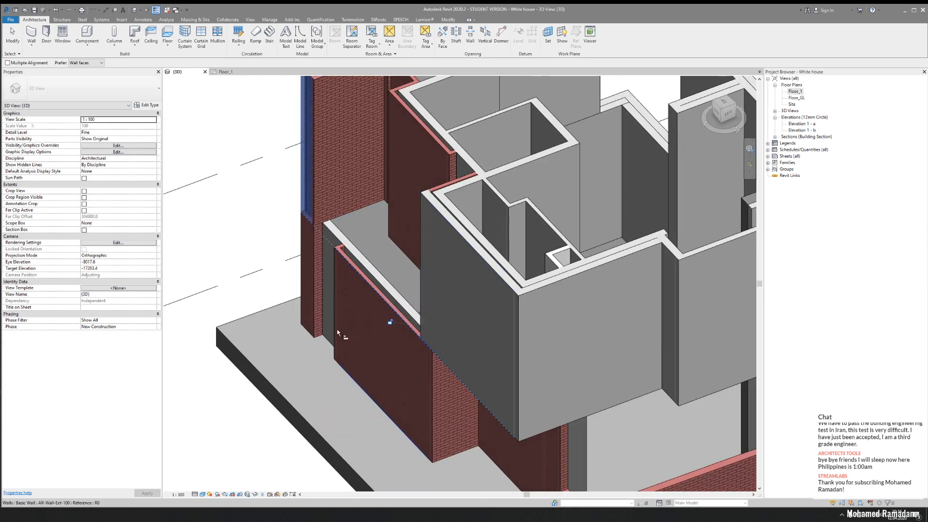
shift+middle_drag(538, 289, 497, 265)
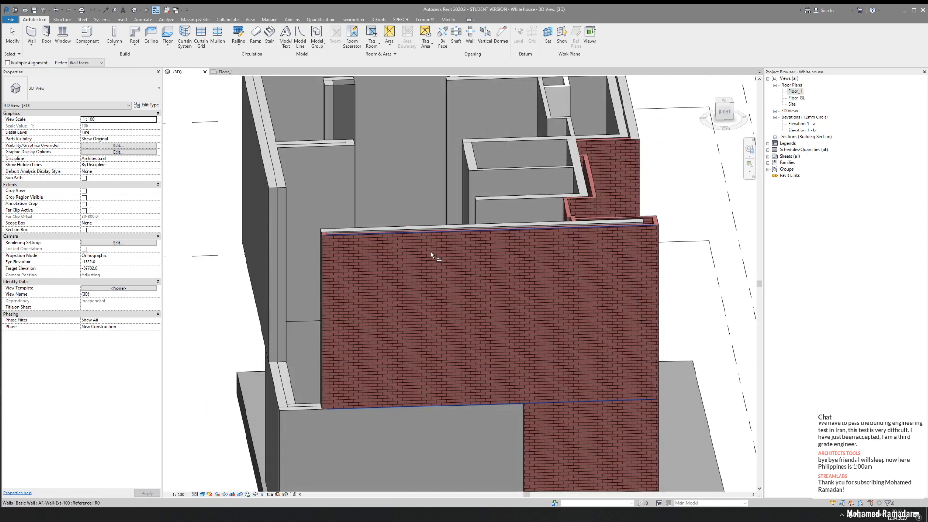
scroll(432, 255, down, 2)
Review the Floor_1 plan around the kitchen, deck and living room against the interior reference photo
click(225, 71)
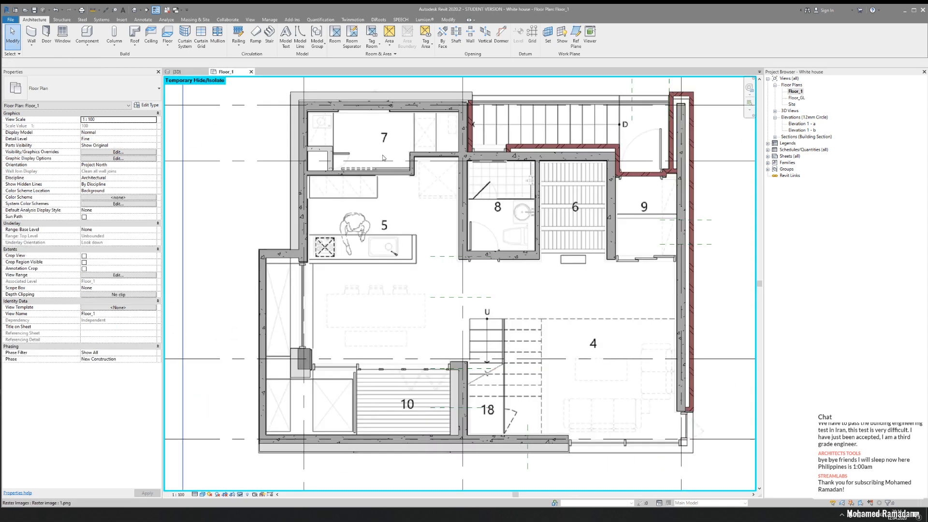
middle_drag(397, 229, 373, 160)
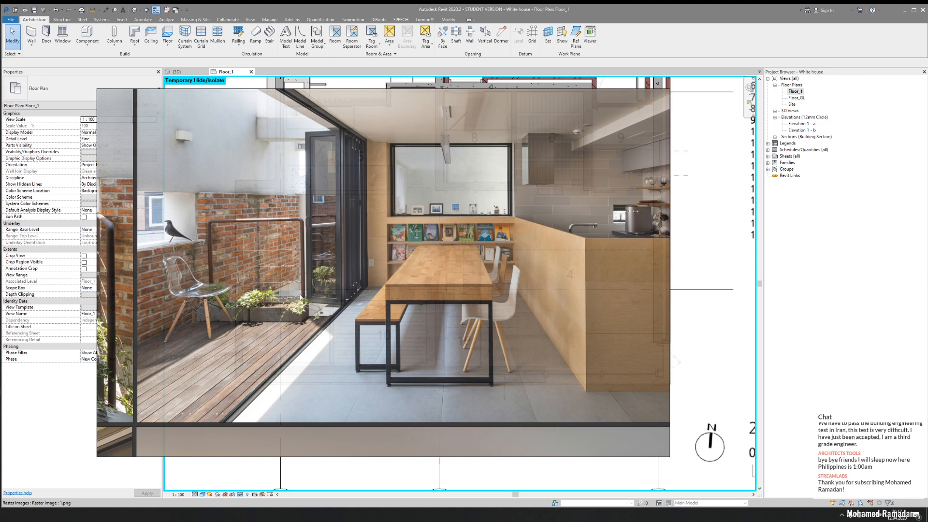
drag(616, 139, 671, 137)
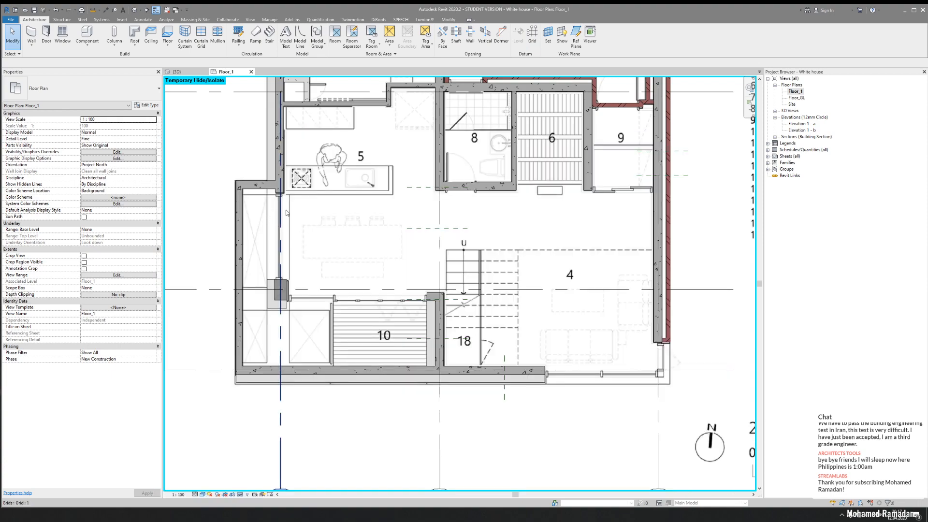
middle_drag(404, 247, 340, 226)
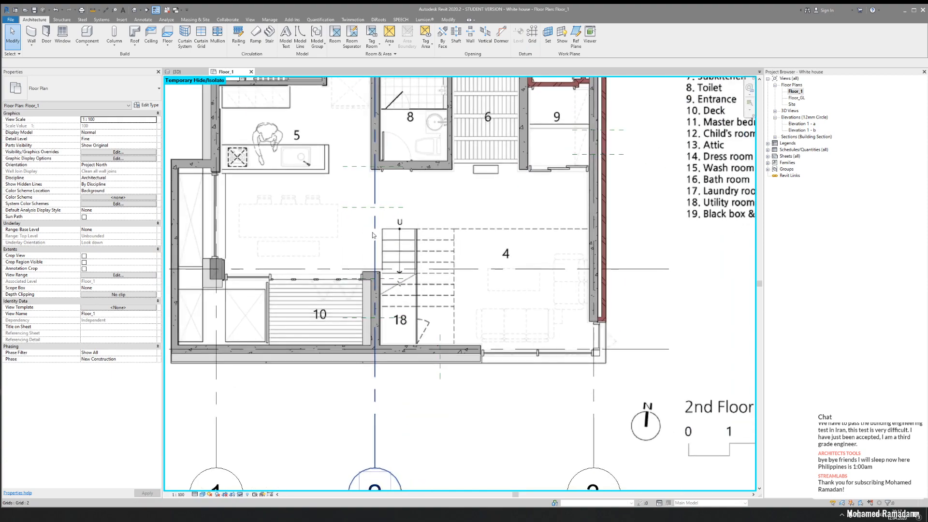
middle_drag(519, 282, 500, 279)
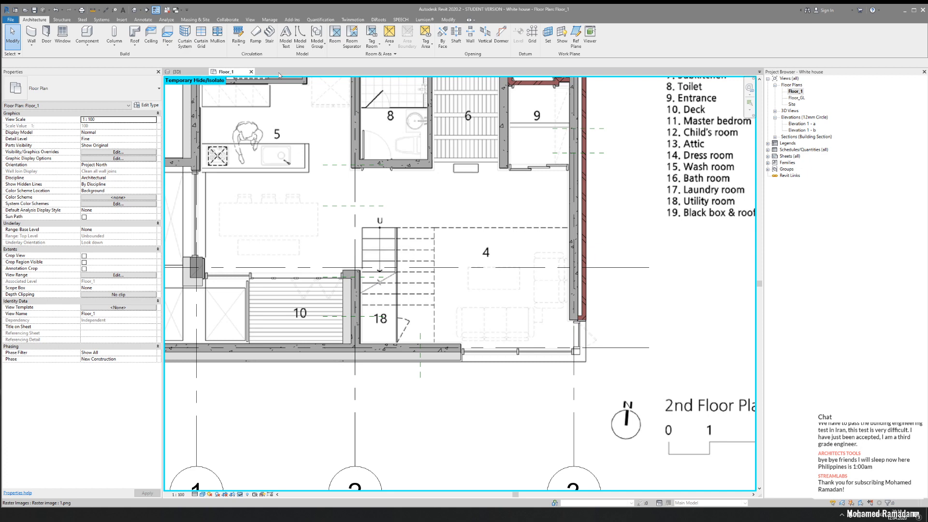
Turn on cast shadows and ambient shadows in the 3D view's graphic display options
click(177, 71)
shift+middle_drag(255, 245, 257, 258)
click(202, 494)
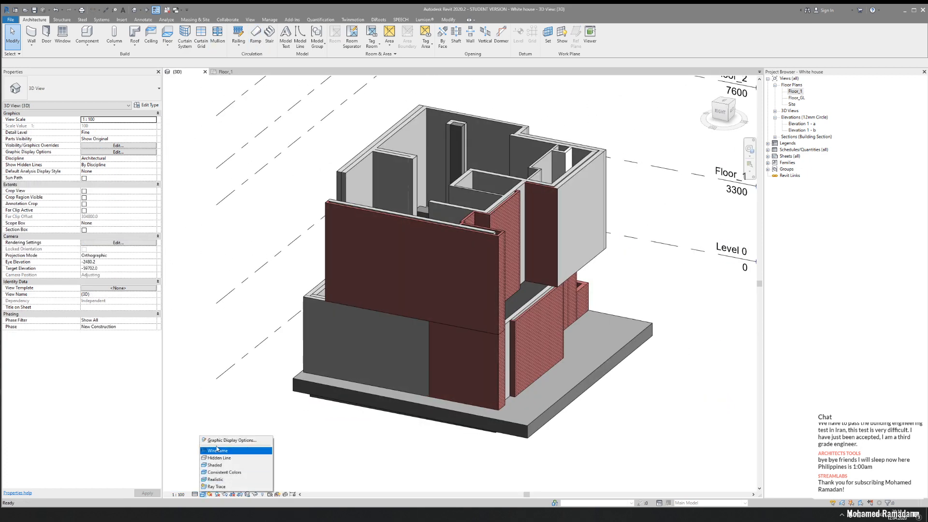
click(212, 439)
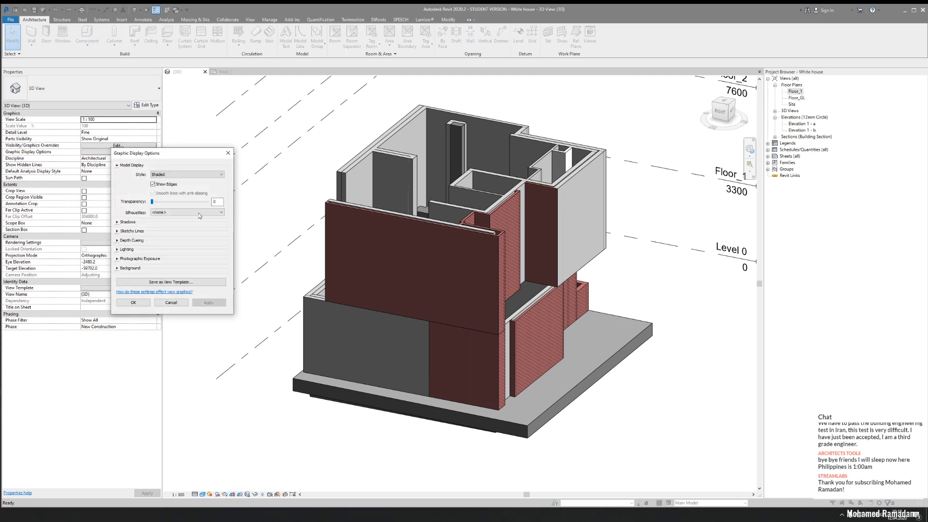
click(118, 222)
click(153, 227)
click(153, 235)
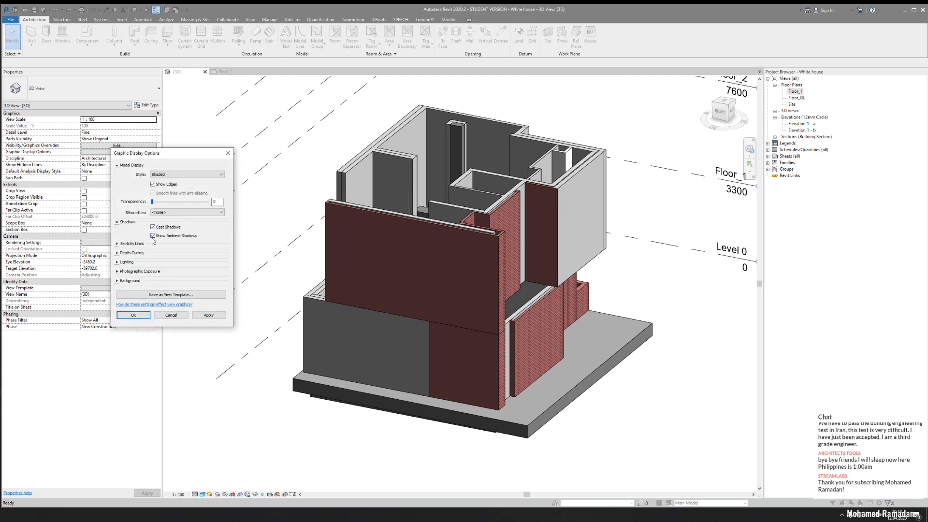
click(117, 263)
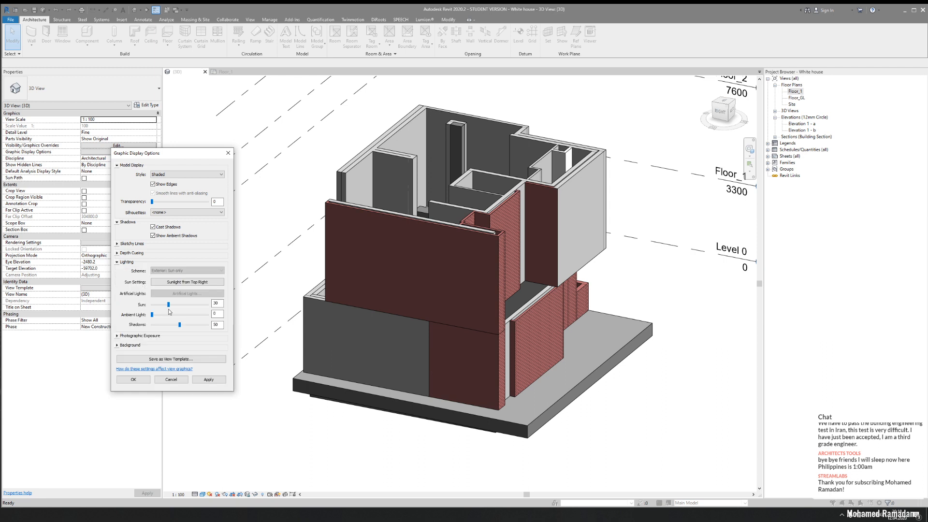
click(133, 380)
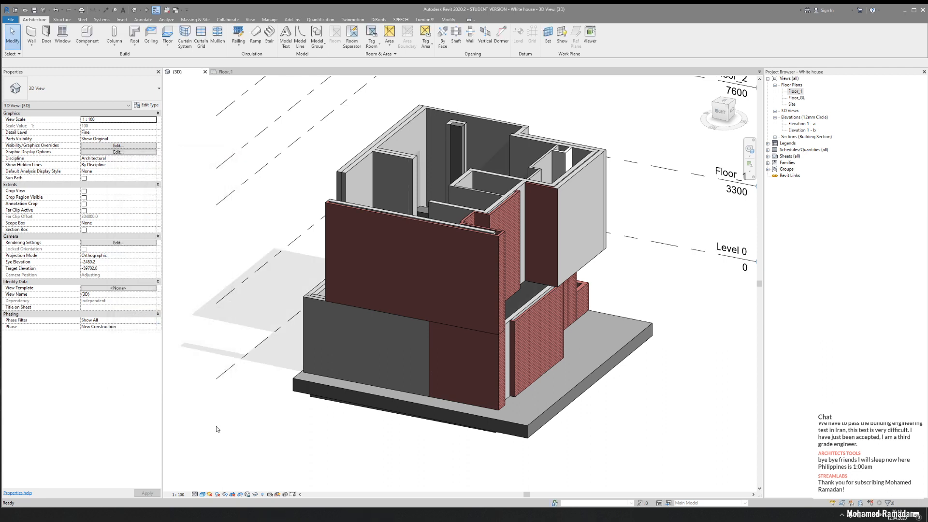
Turn off the ground plane at Level 0 in the 3D view's sun settings
click(216, 495)
click(217, 495)
click(210, 494)
click(215, 469)
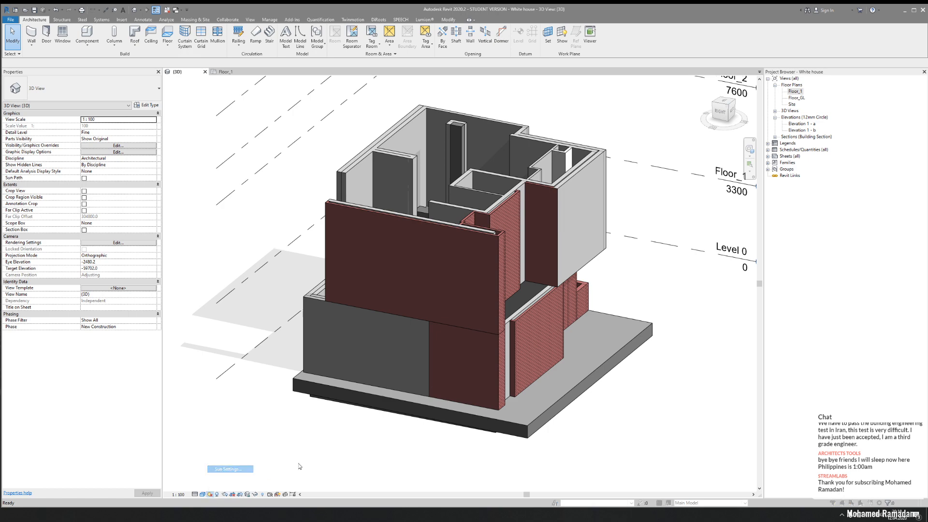
click(214, 230)
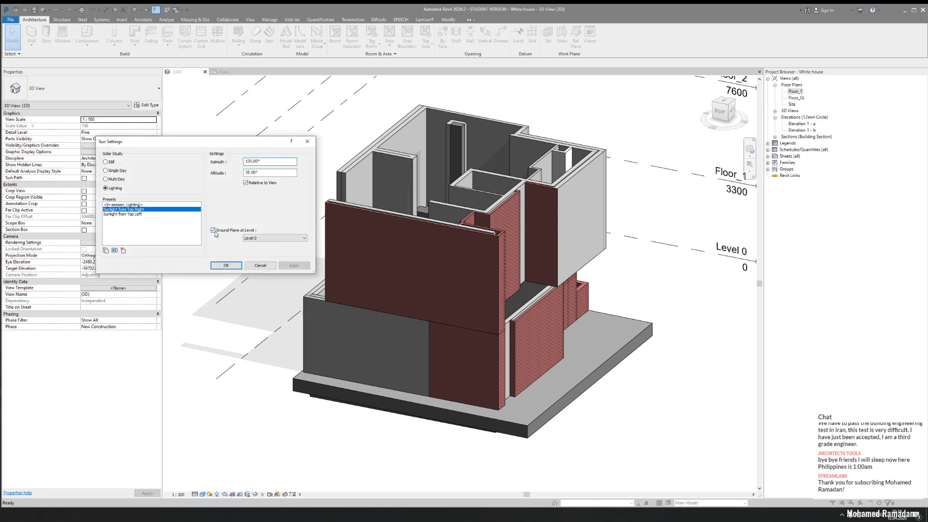
click(226, 265)
Inspect the shaded 3D model from several angles, including the low brick wall corner and the Floor_1 interior partitions
shift+middle_drag(550, 388, 401, 261)
scroll(401, 262, up, 1)
shift+middle_drag(566, 328, 590, 358)
middle_drag(250, 338, 273, 342)
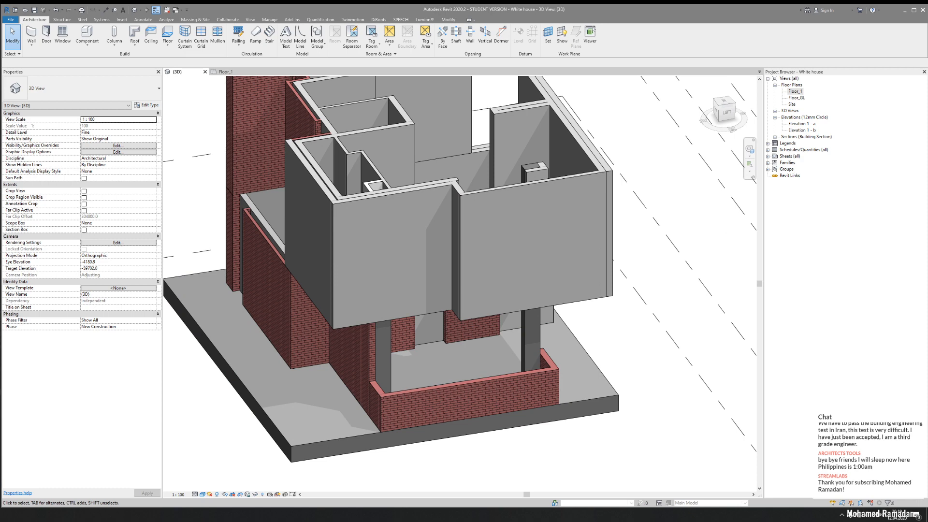
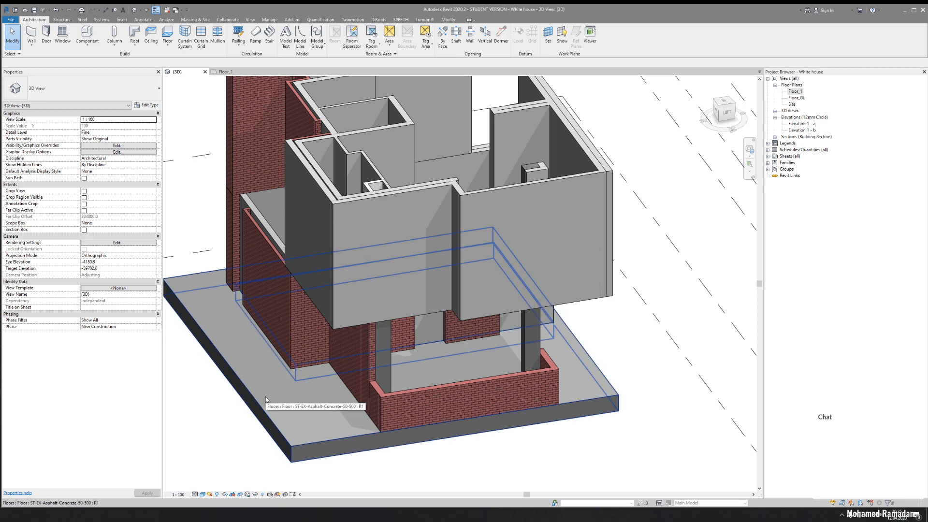
scroll(355, 431, up, 2)
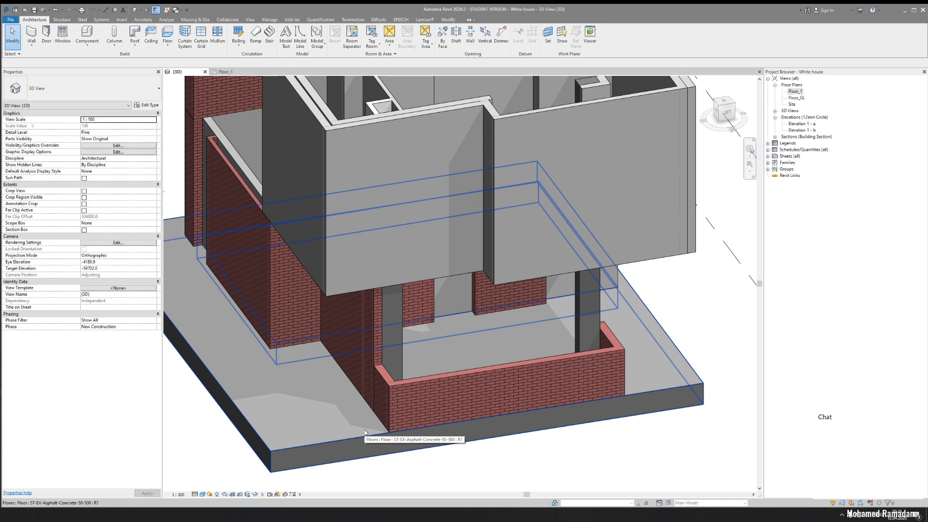
scroll(365, 431, up, 5)
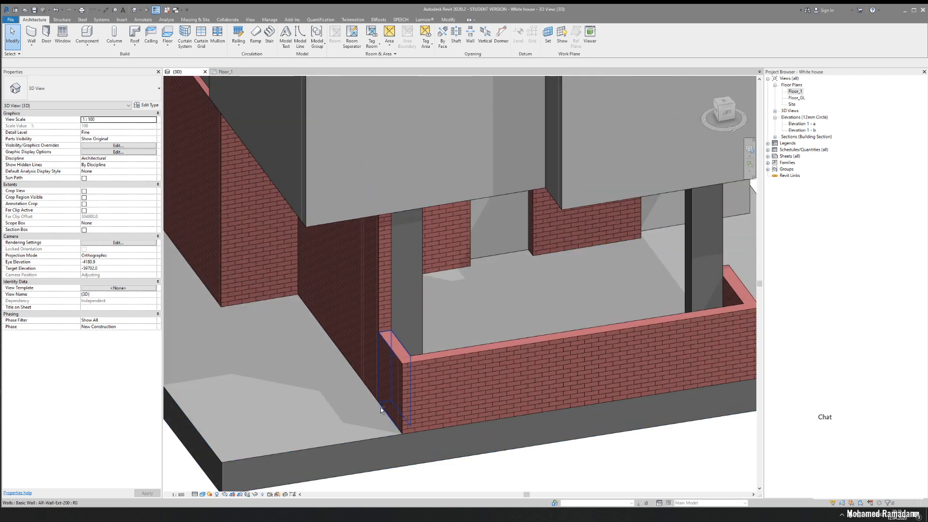
scroll(546, 293, up, 5)
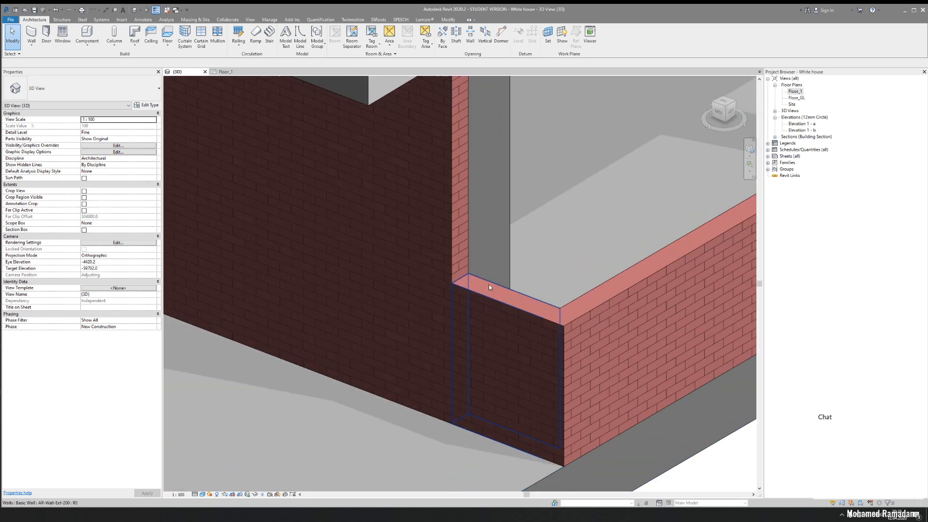
scroll(382, 336, down, 8)
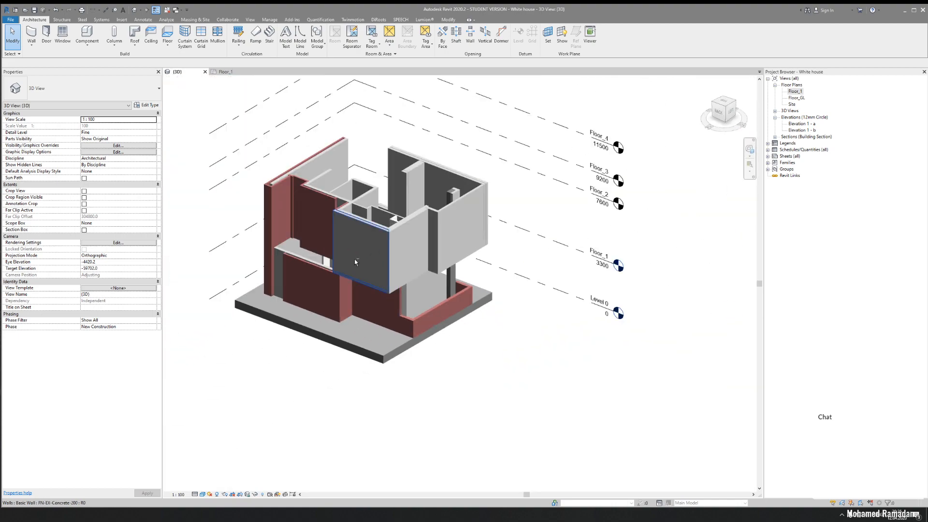
shift+middle_drag(336, 290, 189, 277)
shift+middle_drag(327, 224, 276, 188)
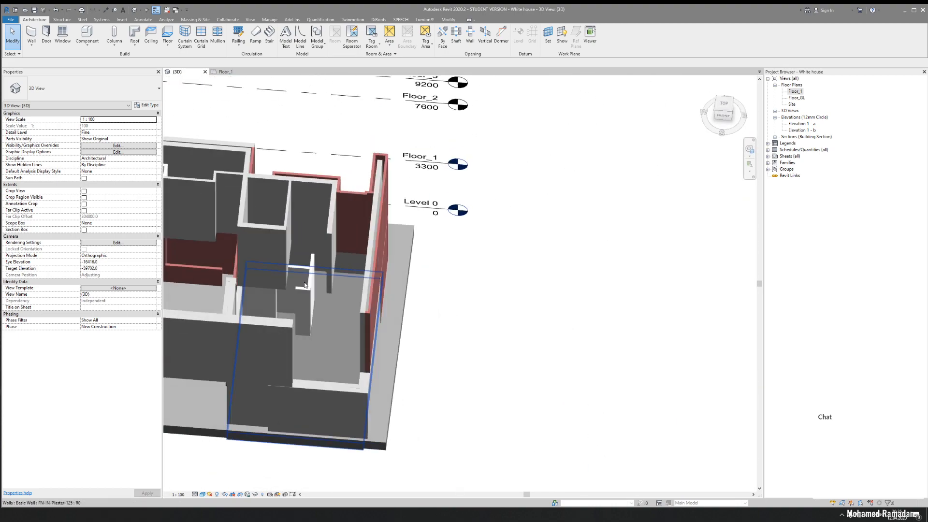
middle_drag(299, 315, 402, 336)
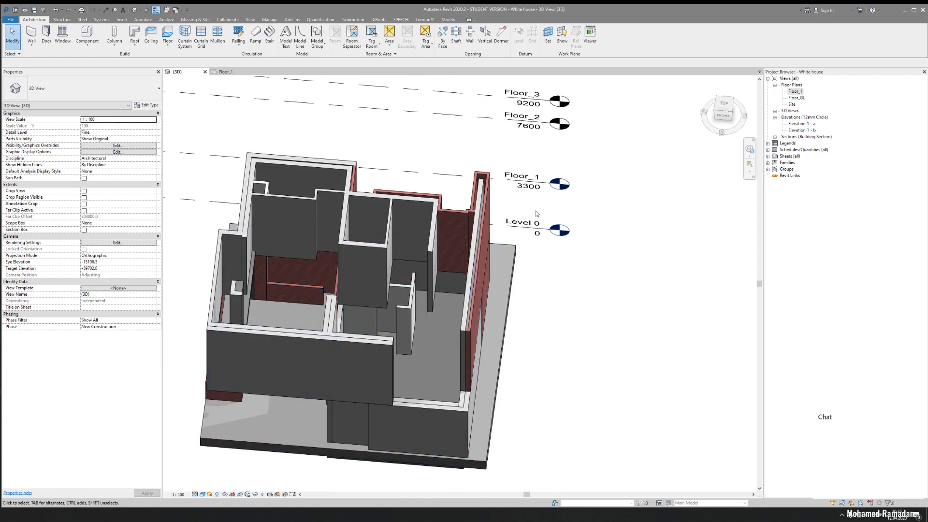
Return to the Floor_1 plan and examine rooms 6 and 9 against the interior reference photos
click(225, 72)
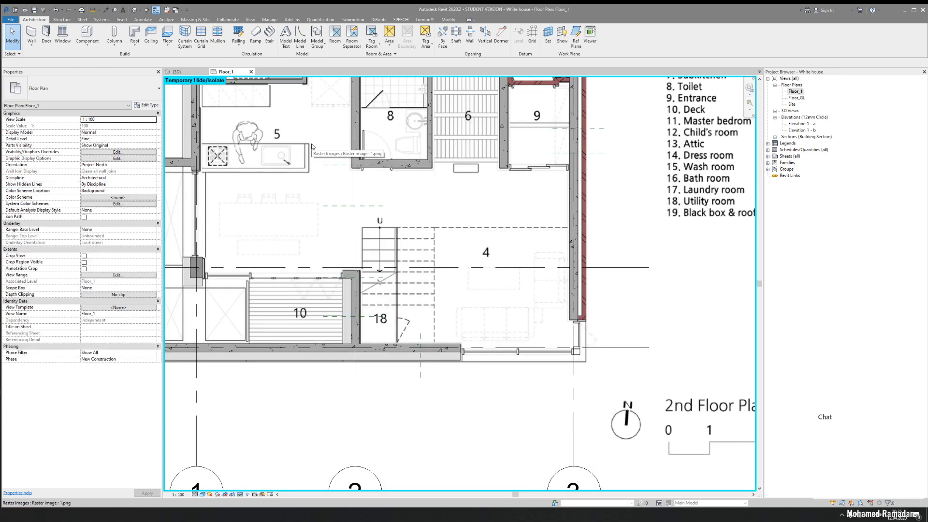
middle_drag(420, 205, 456, 326)
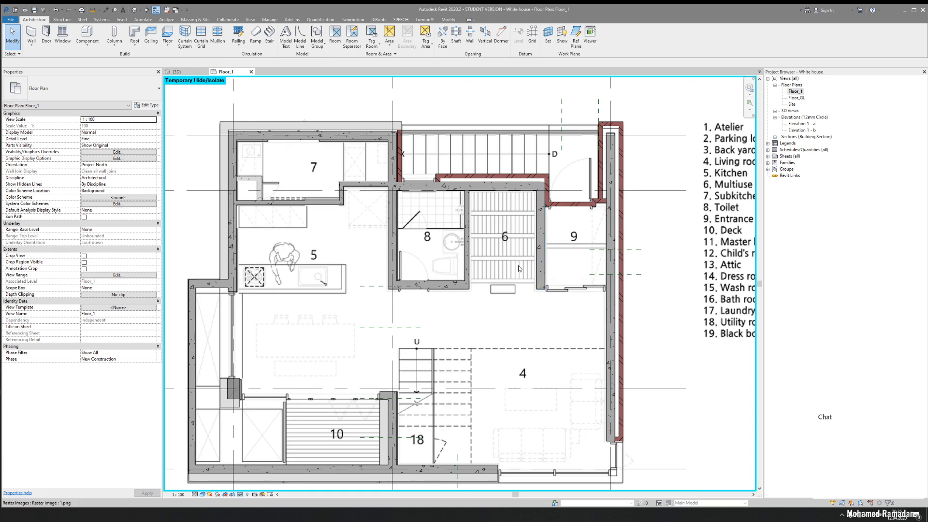
scroll(541, 274, up, 5)
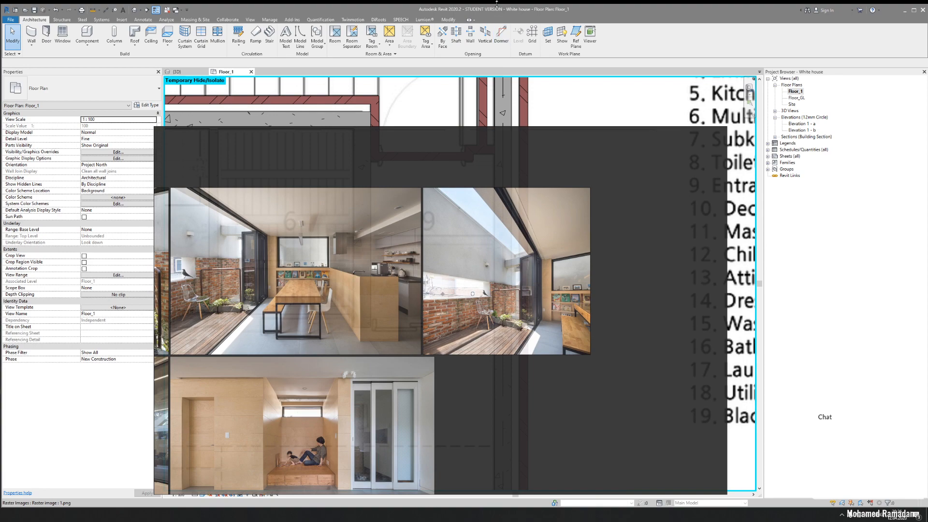
Examine the sliding-door reference photo and compare the 1st and 2nd floor reference plans around rooms 6, 8 and 9
scroll(384, 208, down, 2)
scroll(387, 227, up, 2)
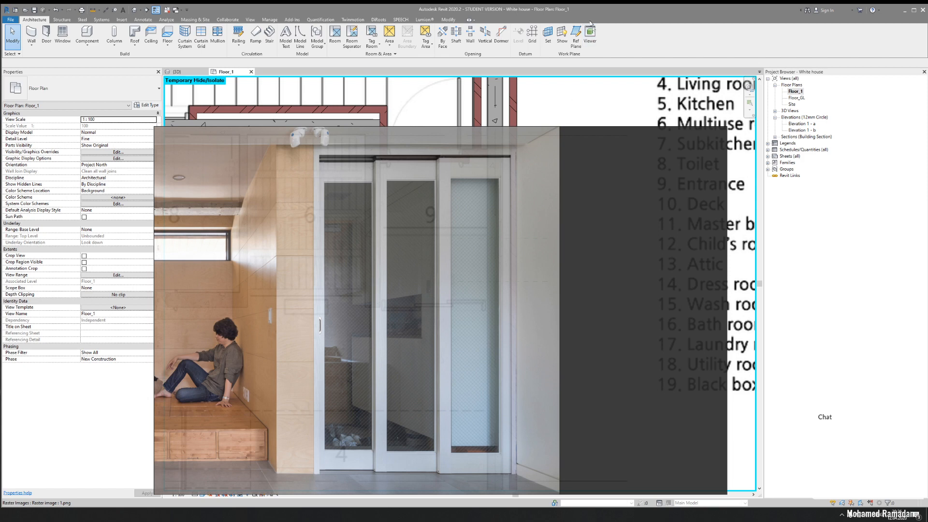
scroll(413, 205, down, 5)
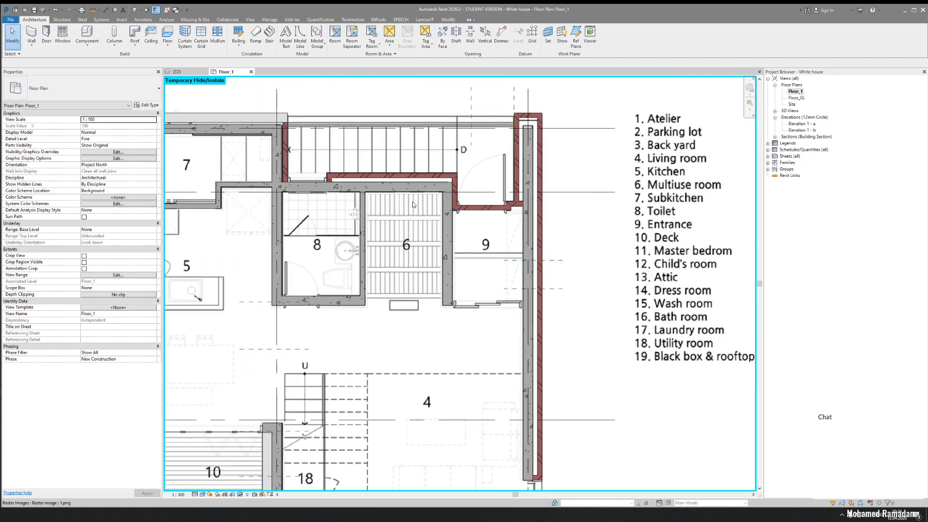
key(w)
key(a)
middle_drag(336, 175, 393, 188)
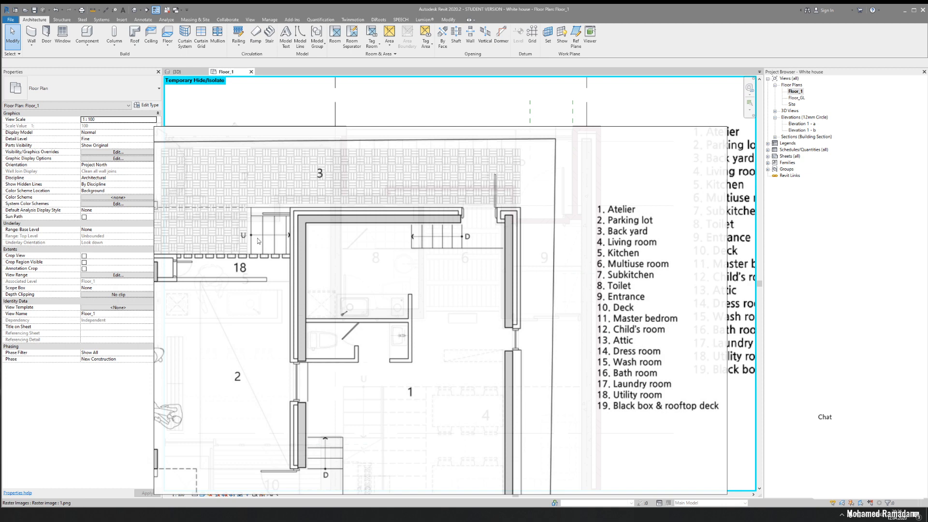
click(365, 249)
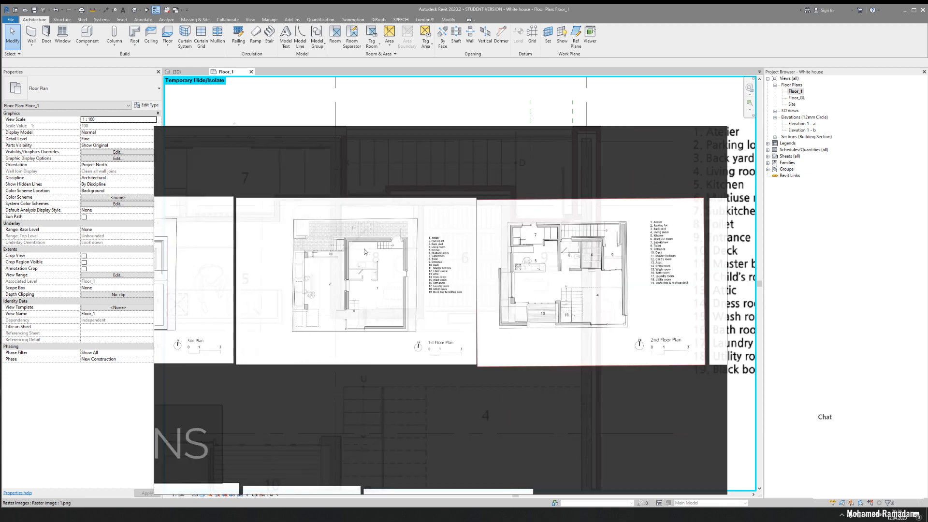
scroll(354, 251, down, 1)
middle_drag(360, 250, 293, 242)
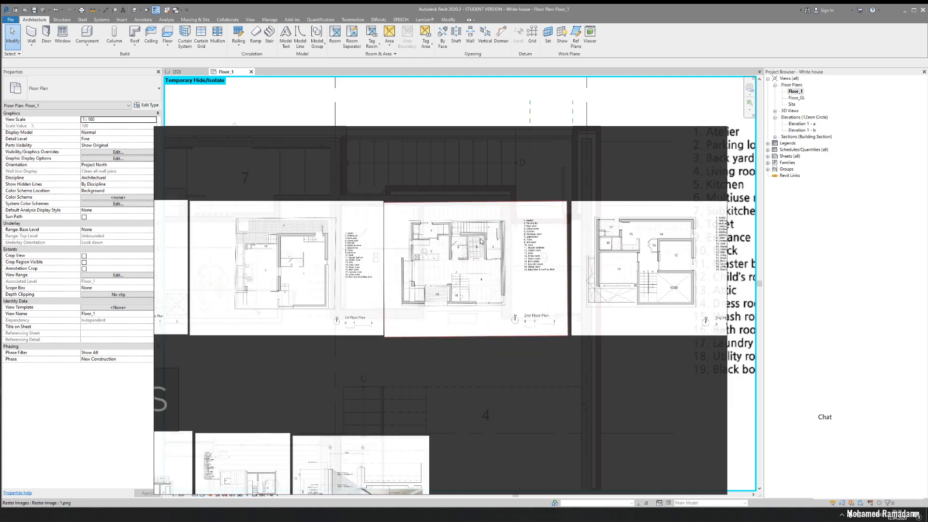
scroll(481, 240, up, 4)
scroll(384, 230, up, 2)
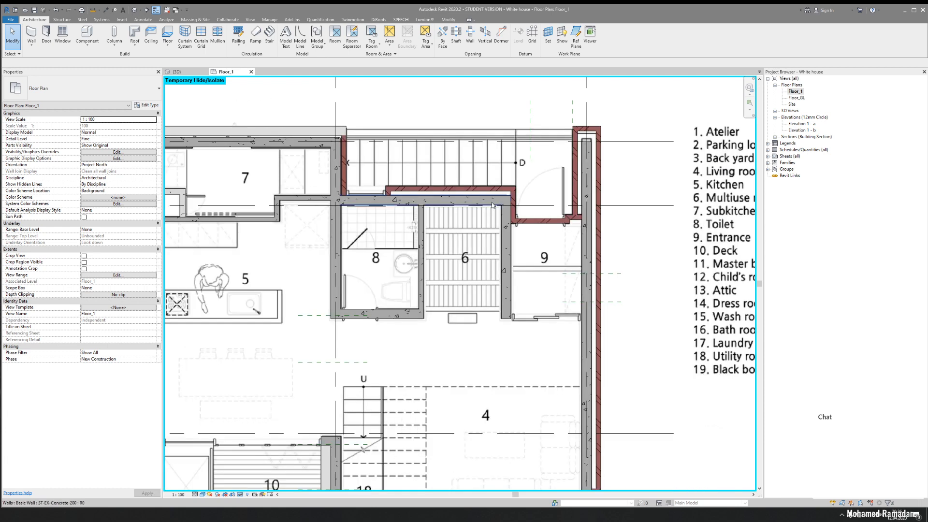
Examine the Floor_1 plan around the upper staircase, the entrance 9 sliding doors, living room 4 and stair 18
scroll(503, 202, down, 2)
scroll(473, 141, up, 3)
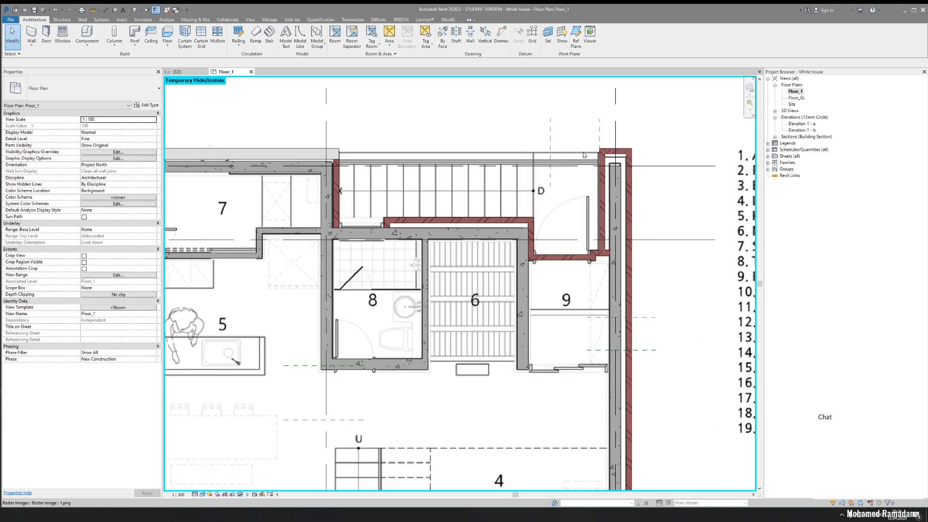
scroll(585, 152, up, 1)
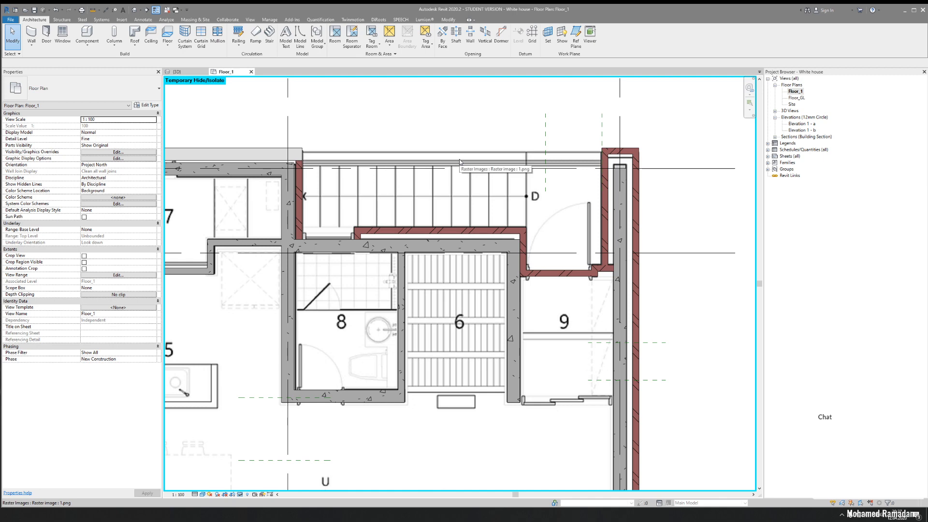
scroll(297, 167, up, 5)
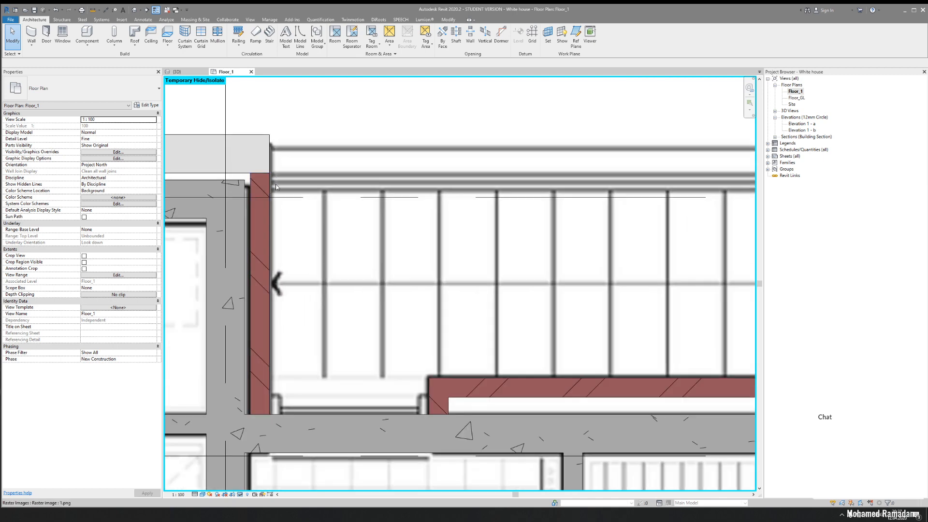
scroll(266, 168, down, 5)
middle_drag(471, 216, 457, 105)
middle_drag(527, 250, 419, 195)
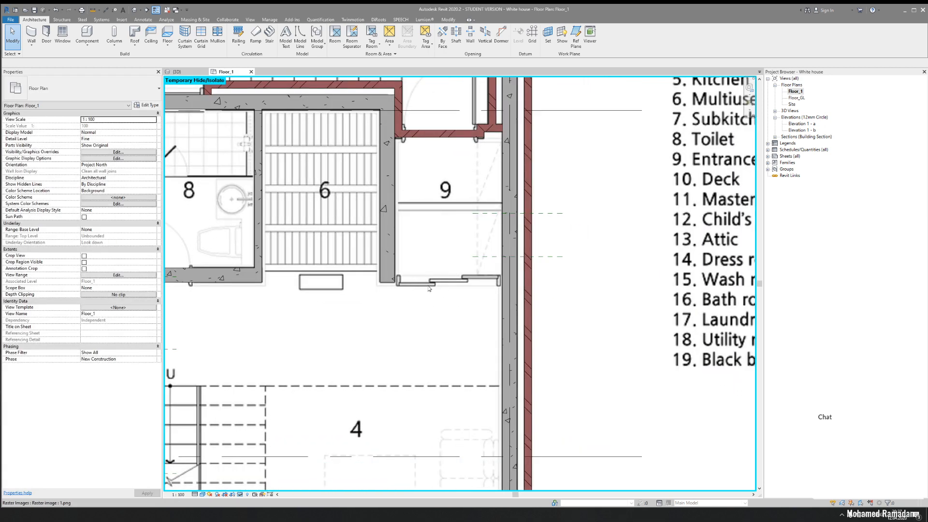
scroll(333, 266, up, 1)
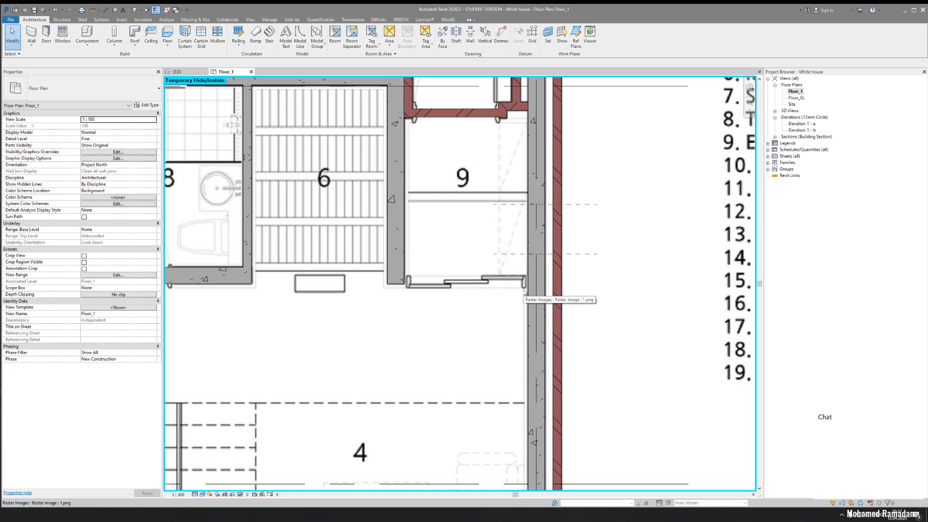
middle_drag(423, 289, 492, 225)
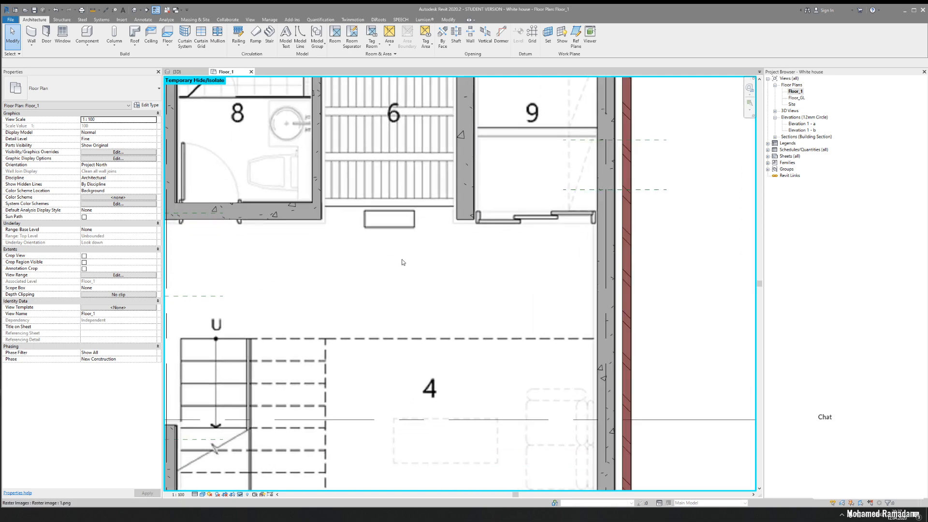
scroll(403, 259, down, 2)
middle_drag(355, 297, 402, 260)
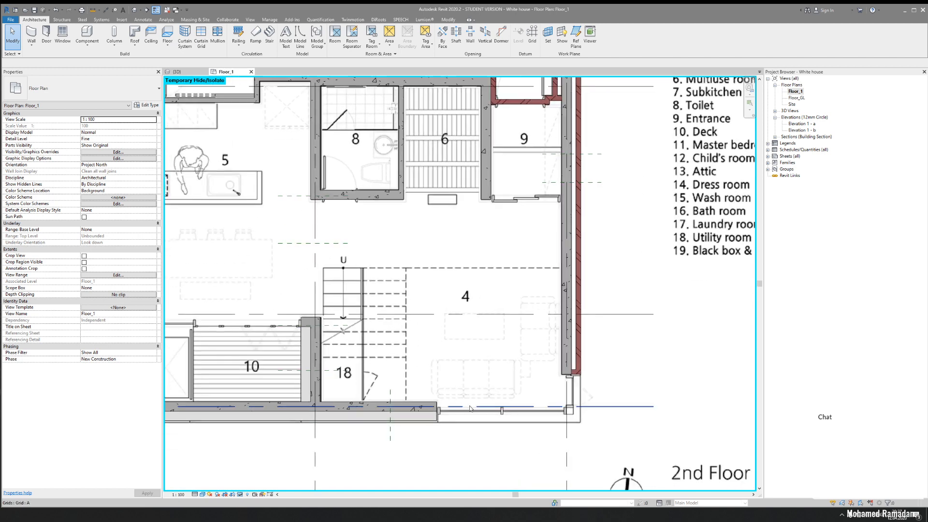
scroll(497, 429, up, 3)
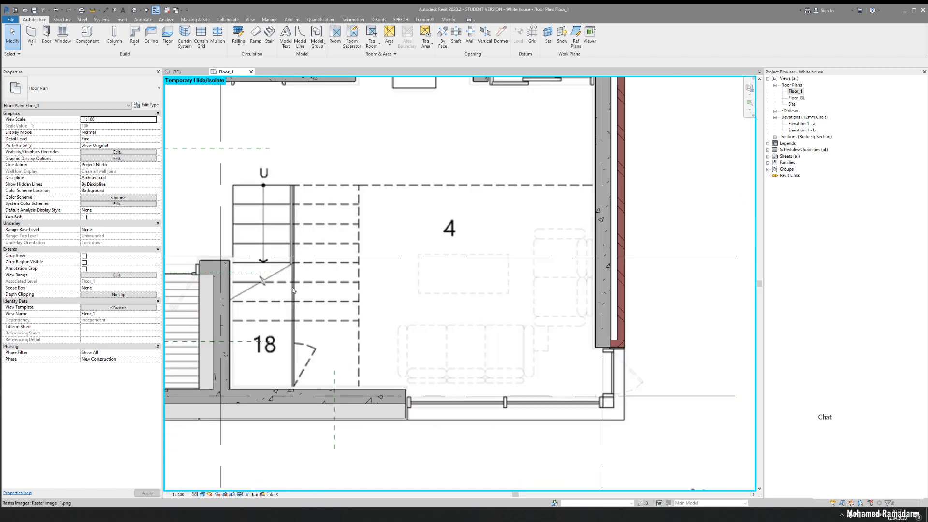
Start a floor boundary sketch on Floor_1 with the floor type ST-IN-Concrete-300
click(167, 32)
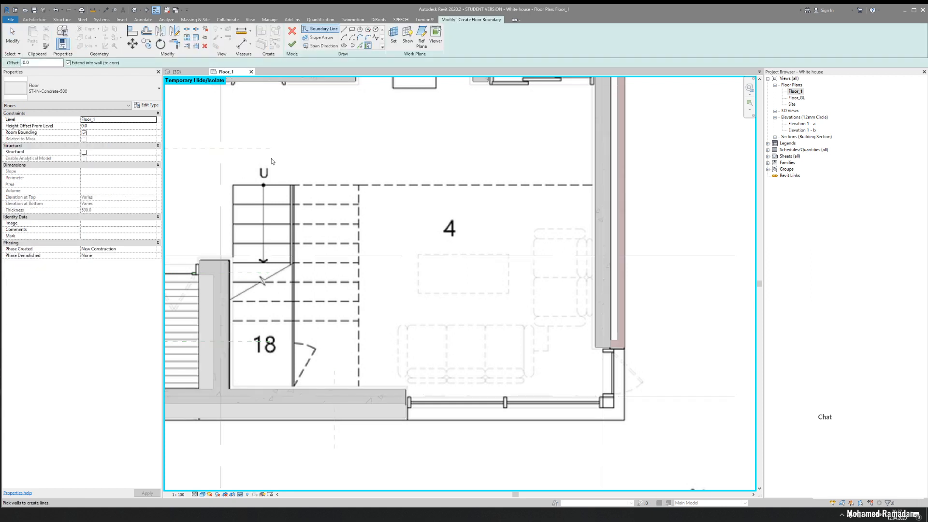
click(95, 93)
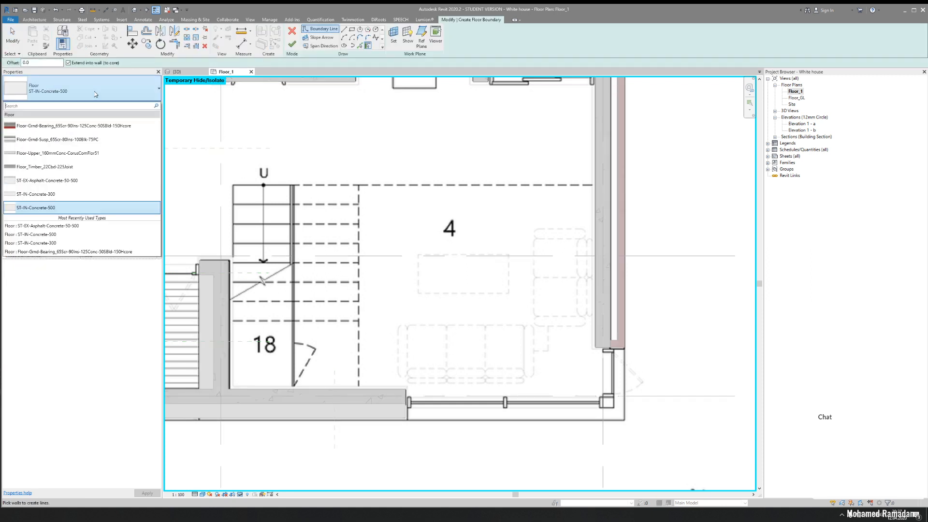
click(80, 194)
middle_drag(317, 241, 353, 219)
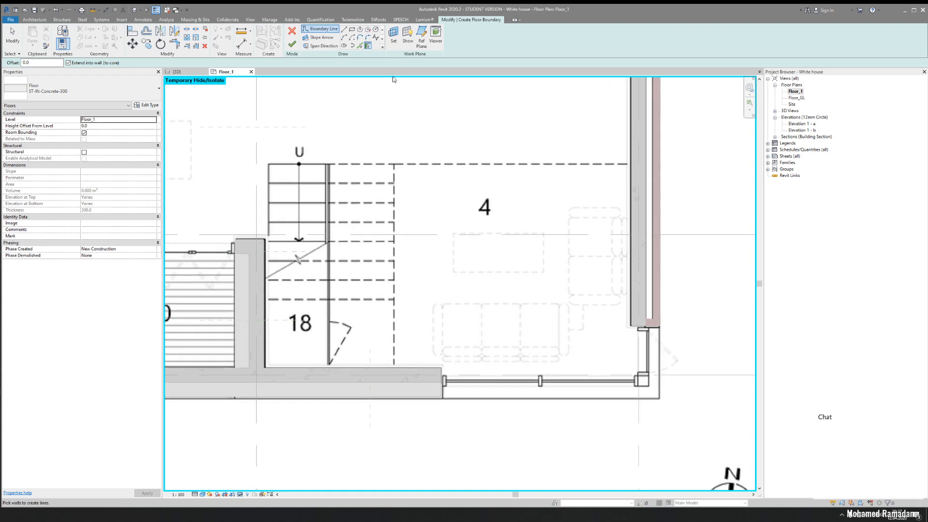
Add floor boundary lines from the exterior wall's inner face below room 18 and the side and end faces of the deck 10 wall
click(358, 46)
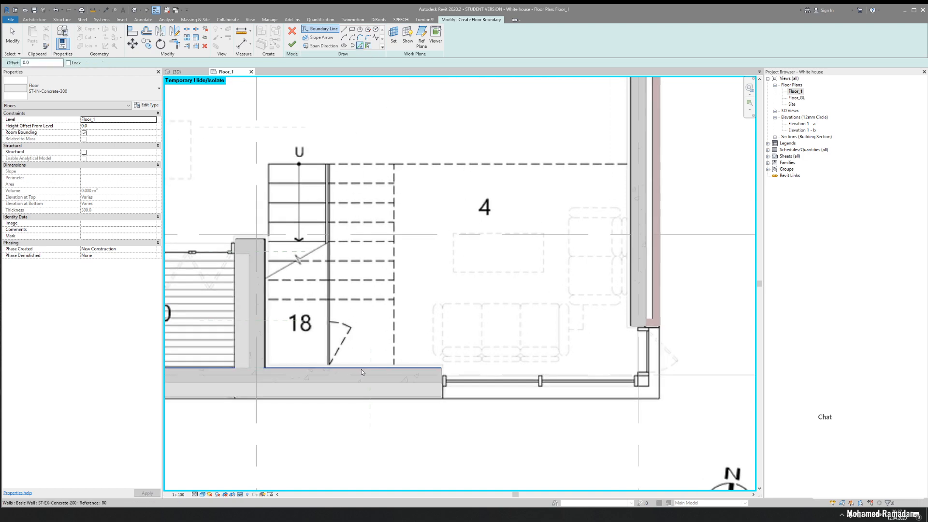
click(361, 369)
scroll(436, 315, down, 2)
scroll(389, 319, up, 4)
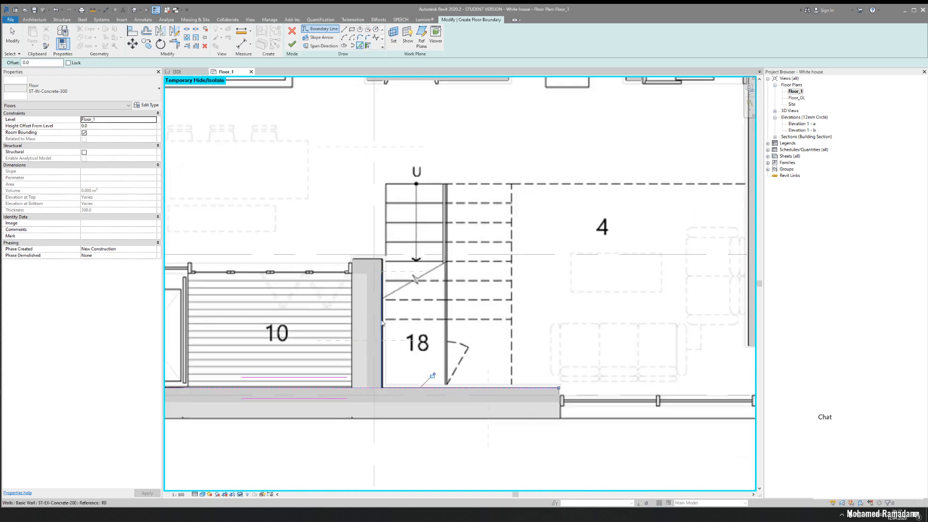
click(384, 319)
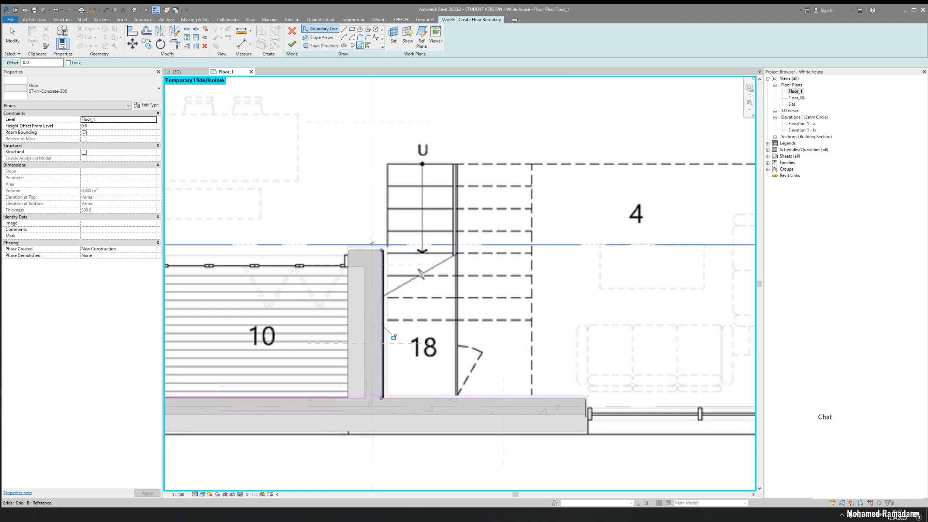
scroll(370, 239, up, 4)
click(351, 264)
scroll(351, 264, down, 3)
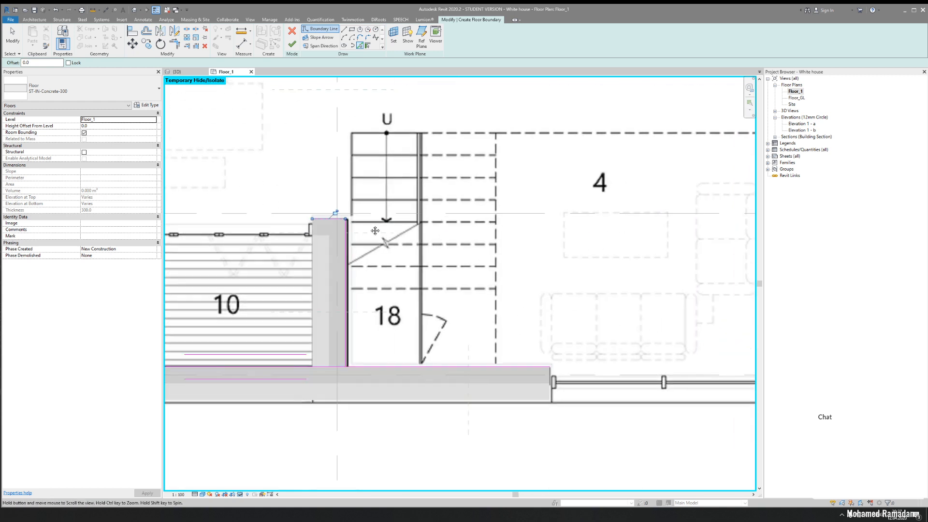
Trim the boundary lines of the deck wall and the exterior wall to a corner at room 18
key(t)
key(r)
click(339, 310)
click(378, 363)
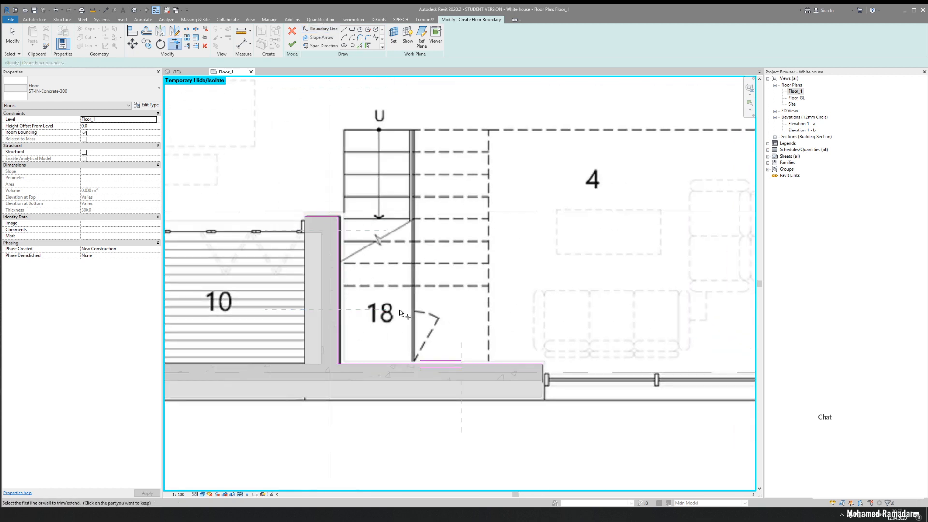
Add a floor boundary line along the dining-side face of the short wall pier beside deck 10
scroll(408, 310, down, 3)
middle_drag(418, 304, 525, 314)
scroll(338, 264, up, 2)
scroll(338, 266, up, 2)
middle_drag(301, 201, 373, 211)
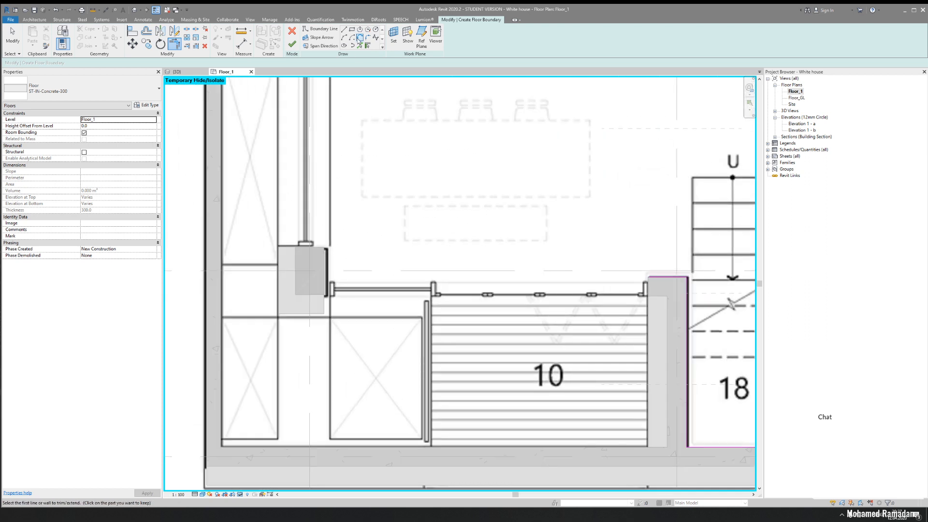
click(360, 45)
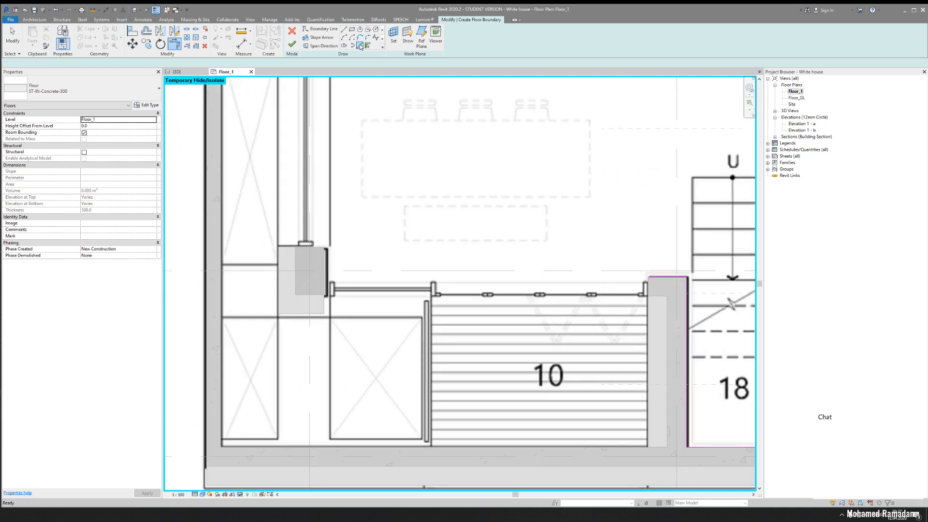
click(325, 273)
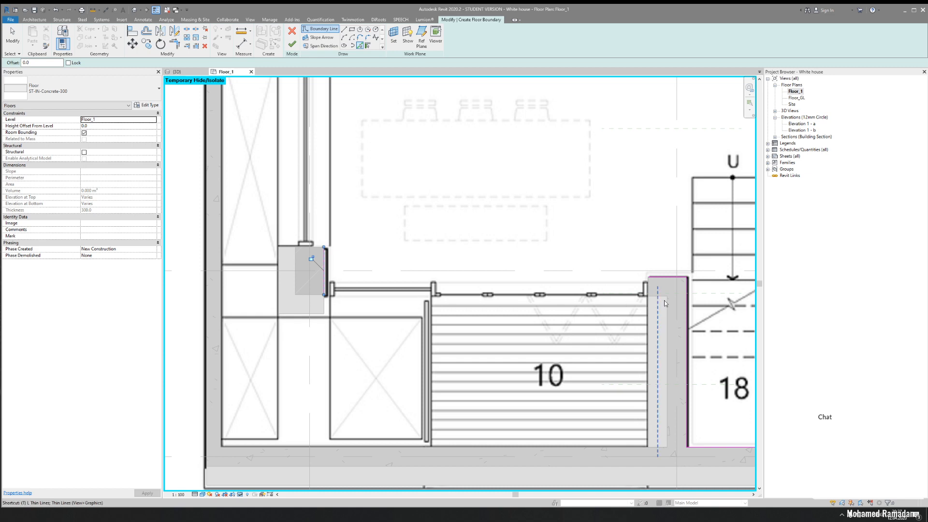
key(t)
key(r)
click(663, 276)
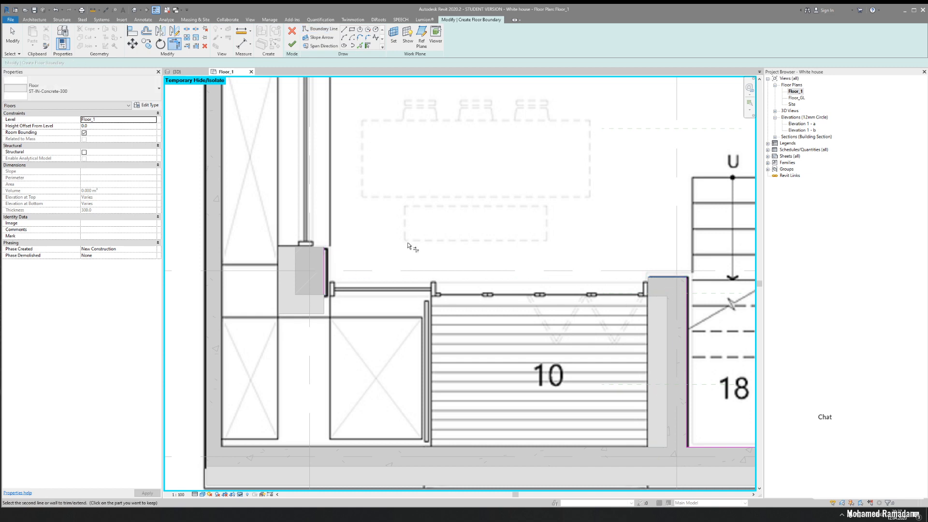
scroll(407, 242, down, 3)
middle_drag(390, 147, 390, 210)
middle_drag(385, 128, 376, 224)
scroll(376, 225, up, 2)
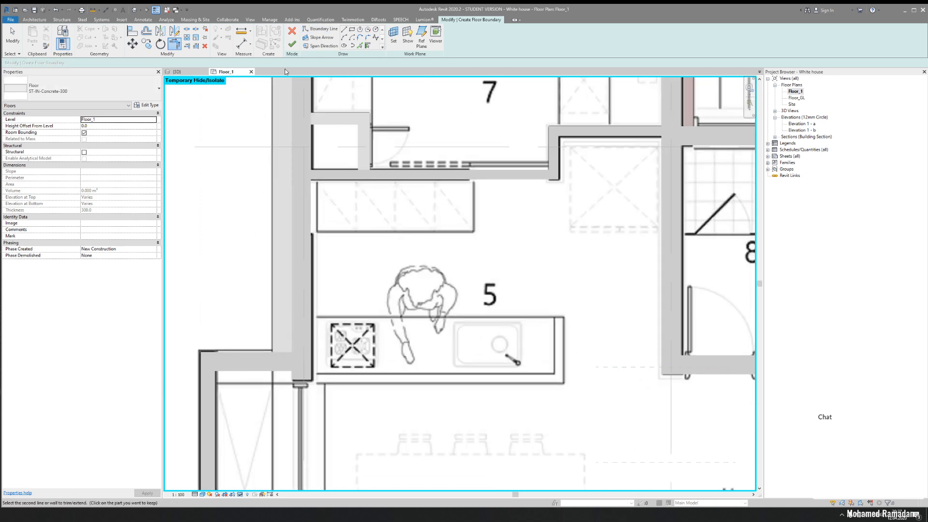
Add a boundary line along the inner face of room 7's exterior wall and trim it to a corner with the pier line
click(360, 46)
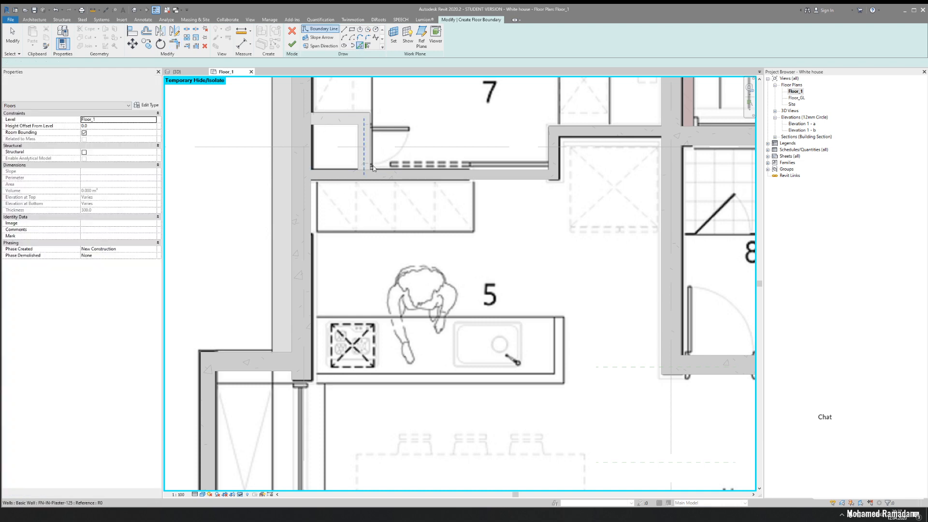
middle_drag(384, 158, 379, 279)
click(384, 152)
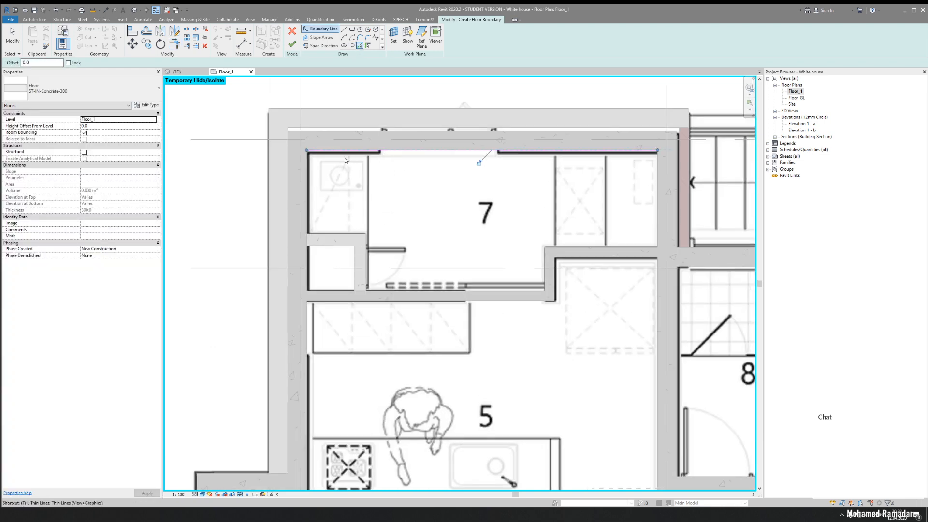
key(t)
key(r)
click(330, 148)
scroll(330, 148, down, 2)
scroll(329, 158, down, 2)
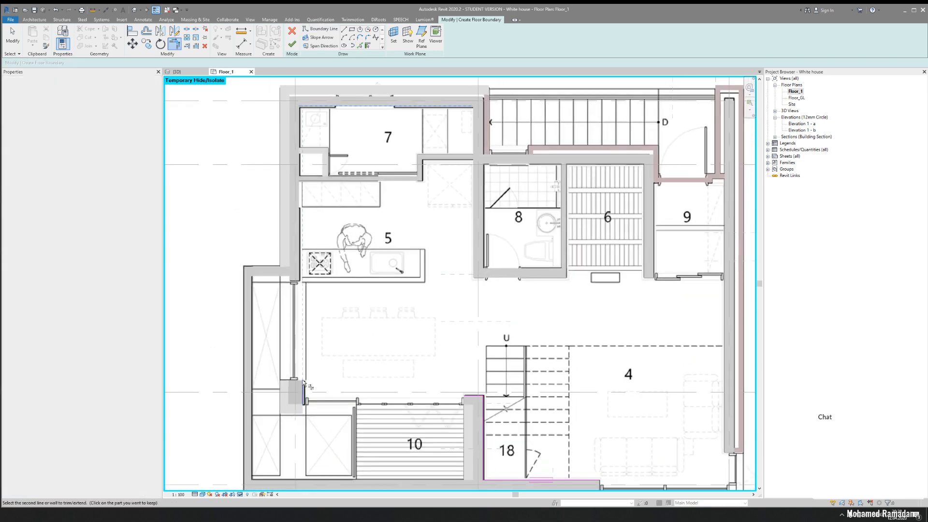
click(340, 402)
Trim the pier boundary line and the deck wall's end line to a corner along the deck 10 edge
scroll(340, 401, up, 2)
scroll(340, 401, up, 2)
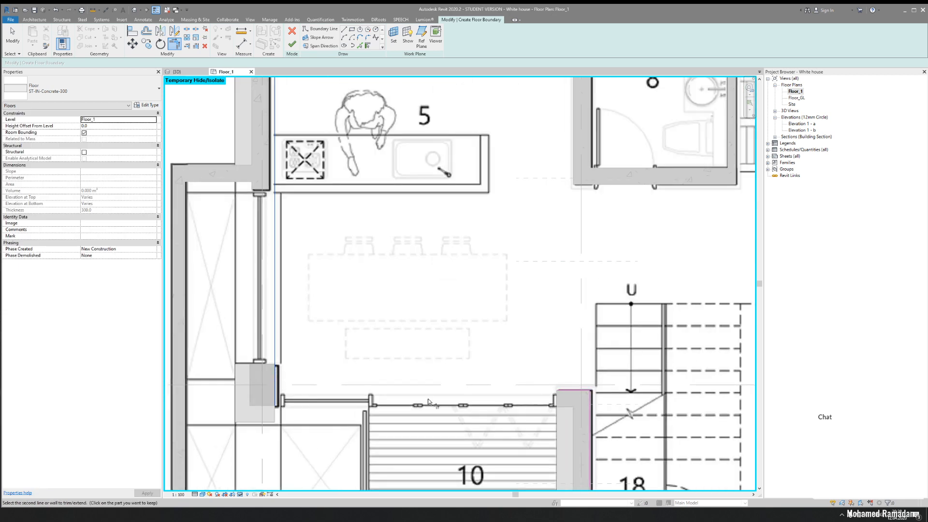
middle_drag(361, 344, 524, 27)
key(Escape)
key(Escape)
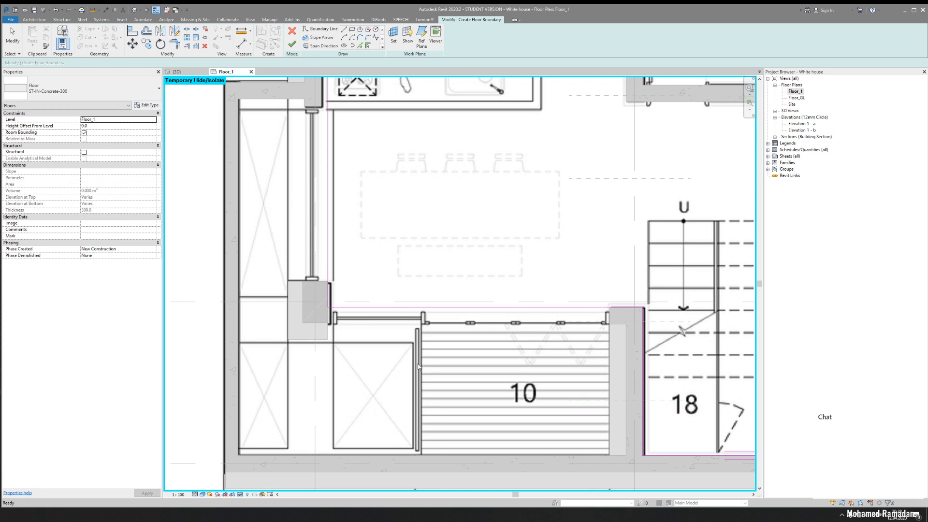
drag(269, 287, 451, 397)
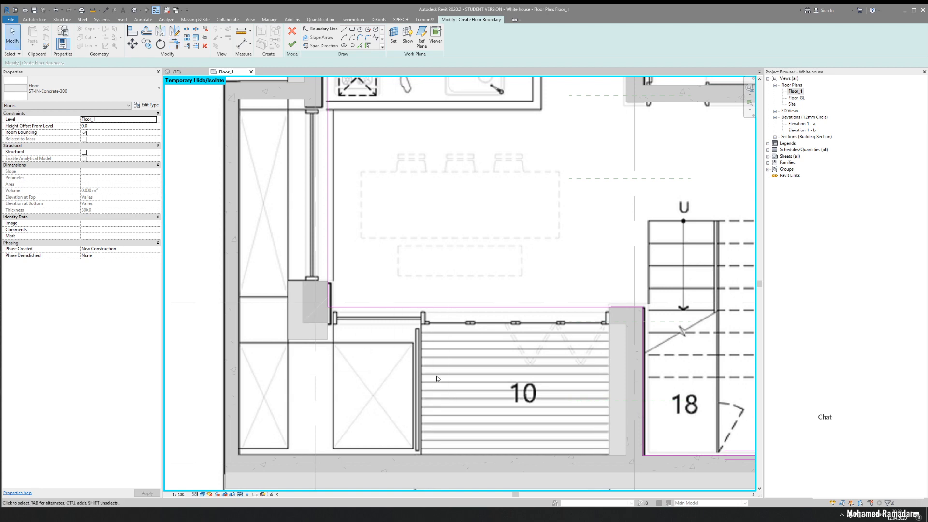
Add floor boundary lines along the kitchen-side face of toilet 8's wall and the inner face of the wall above rooms 8 and 6
middle_drag(361, 294, 271, 425)
middle_drag(426, 231, 292, 358)
middle_drag(408, 219, 388, 304)
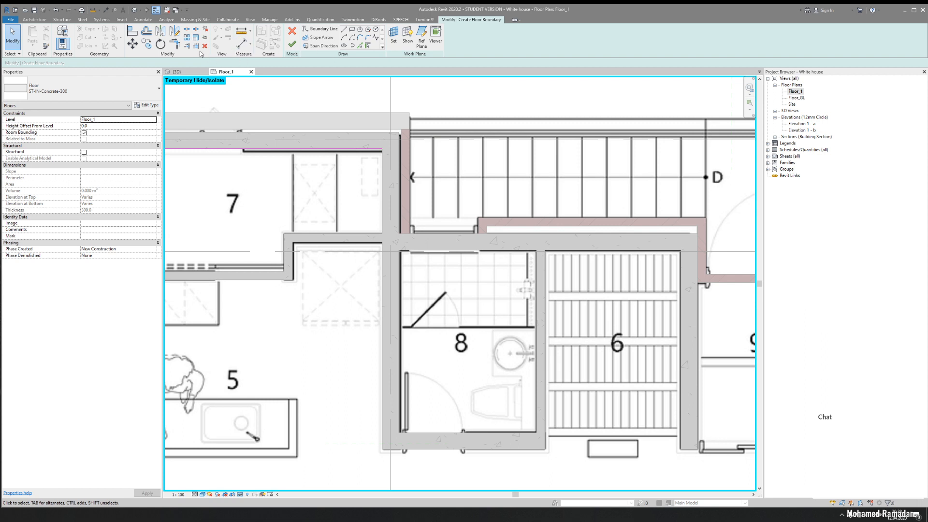
click(359, 45)
middle_drag(475, 340, 378, 202)
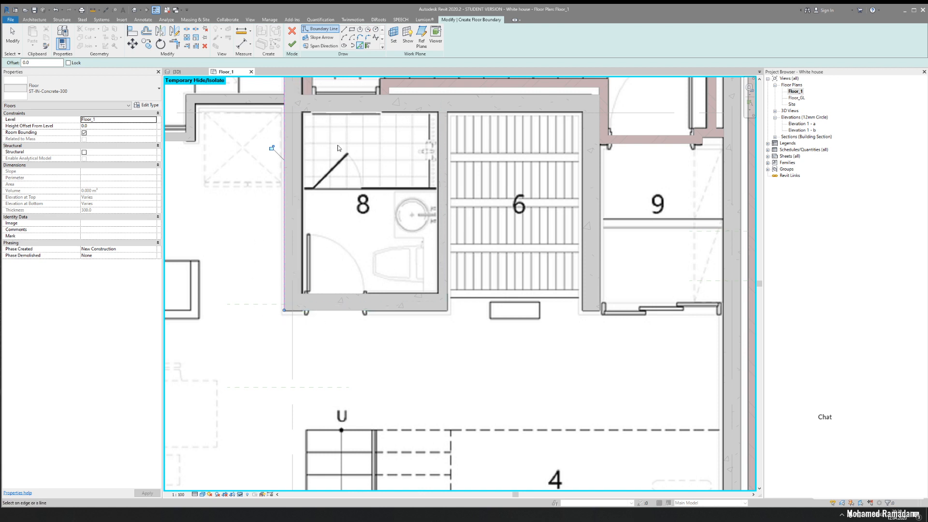
middle_drag(324, 137, 339, 204)
scroll(339, 204, up, 2)
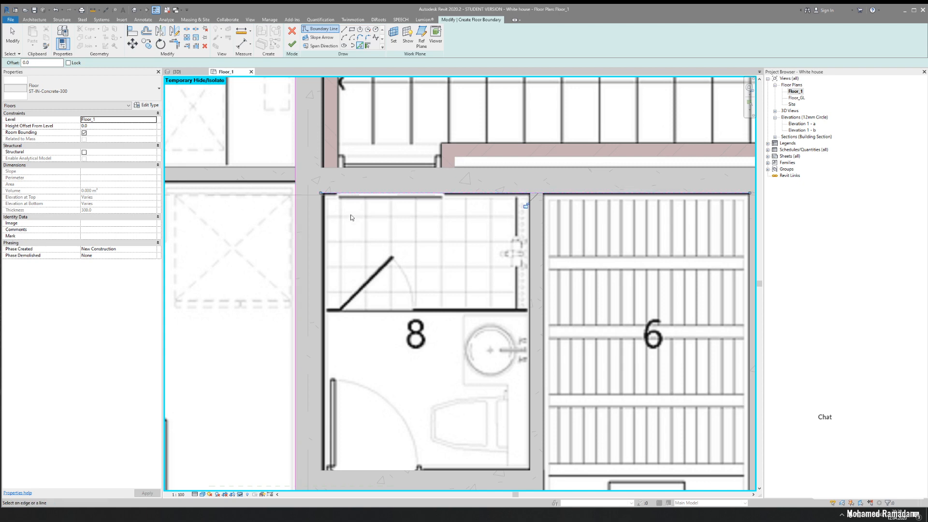
Trim the kitchen-side boundary line and the line above rooms 8 and 6 to a corner
key(t)
key(r)
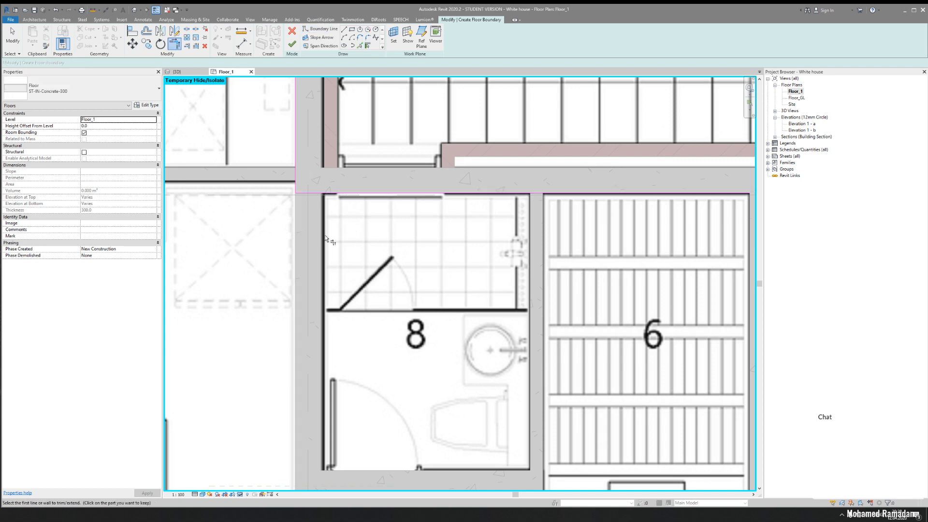
scroll(329, 227, down, 2)
middle_drag(422, 243, 501, 209)
scroll(385, 214, down, 1)
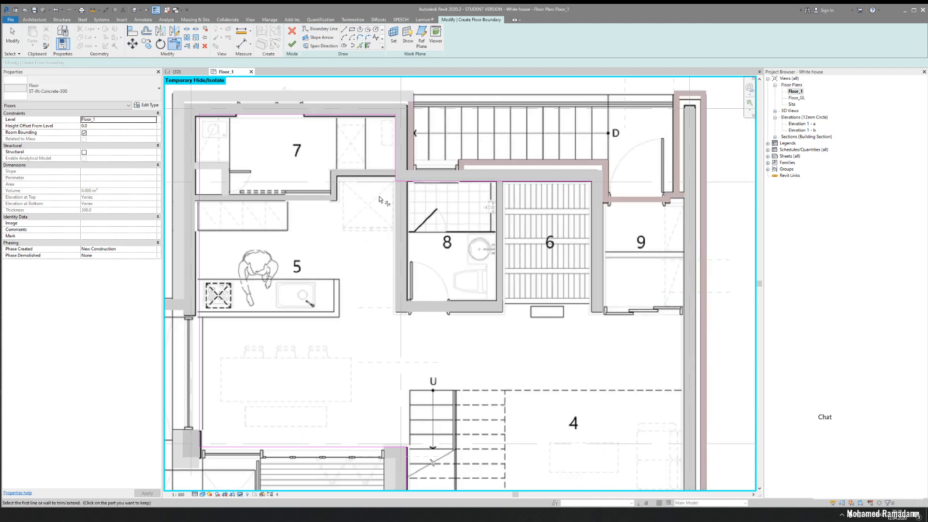
Add boundary lines along the room 6 face and the free end of the wall between rooms 6 and 9
middle_drag(373, 215, 203, 200)
scroll(306, 189, up, 1)
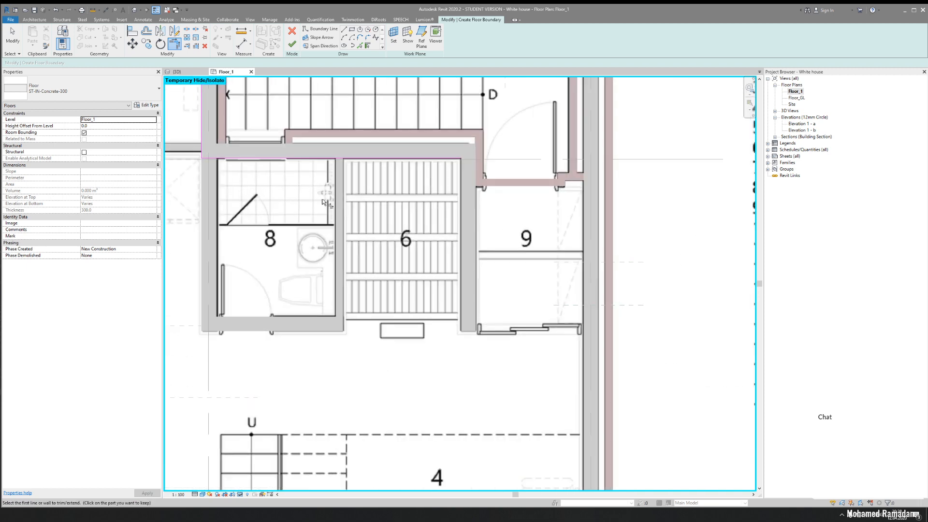
middle_drag(499, 149, 370, 221)
scroll(354, 173, up, 2)
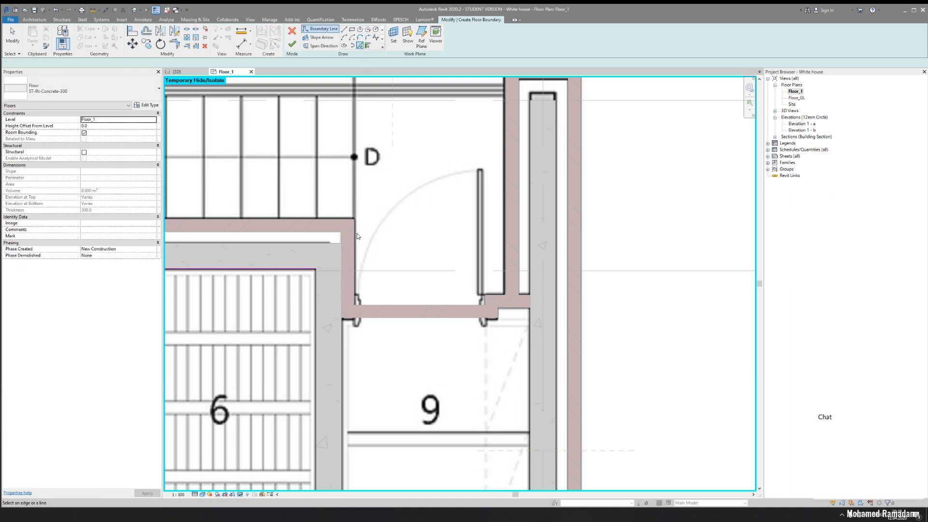
middle_drag(374, 175, 395, 123)
middle_drag(444, 285, 455, 209)
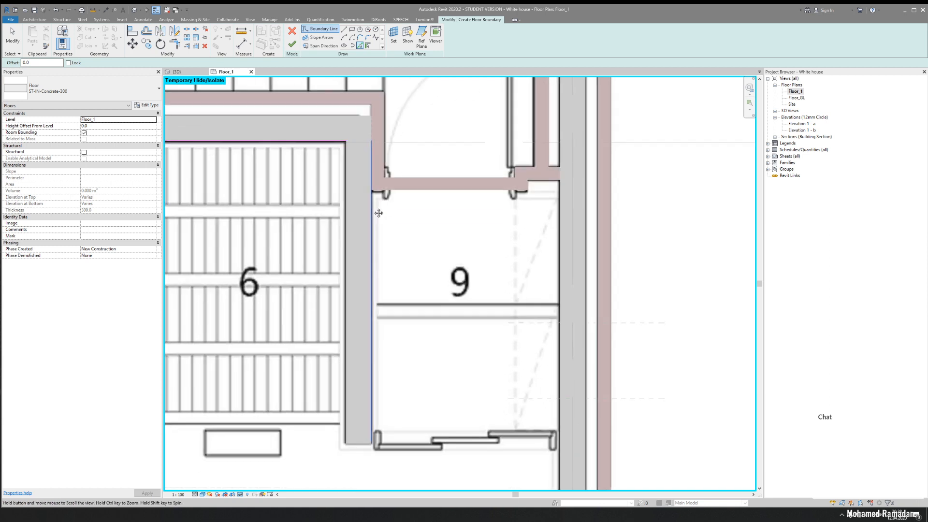
middle_drag(448, 340, 404, 259)
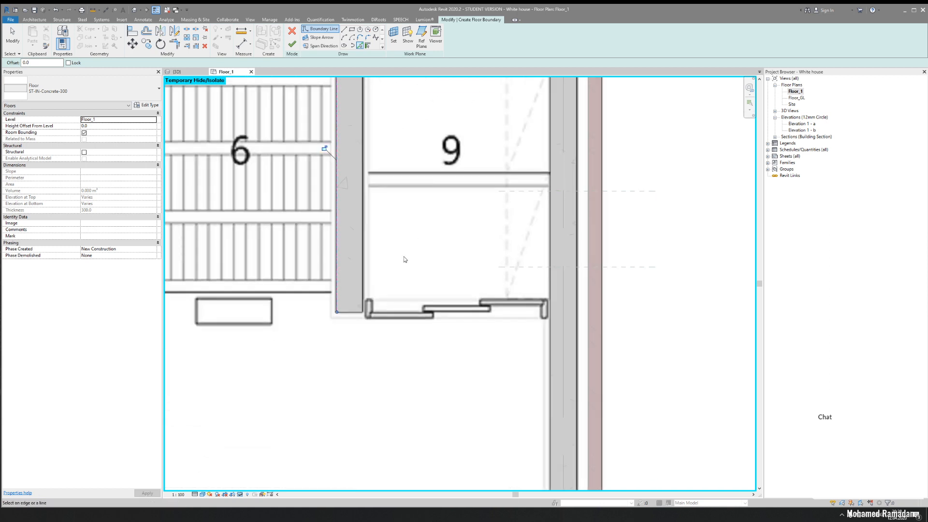
Trim the room 6 wall's boundary line to corners with its end line and with the line above rooms 8 and 6
key(r)
click(337, 290)
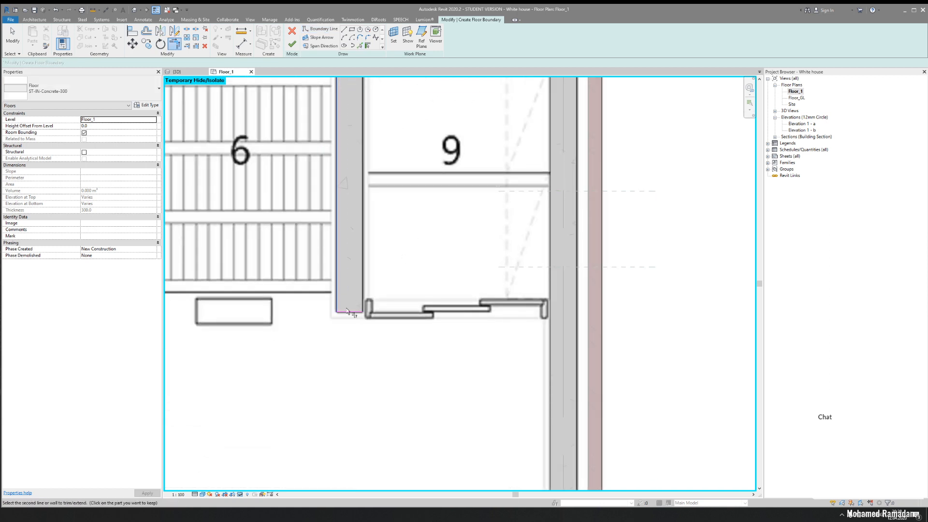
scroll(366, 254, down, 3)
middle_drag(352, 225, 394, 246)
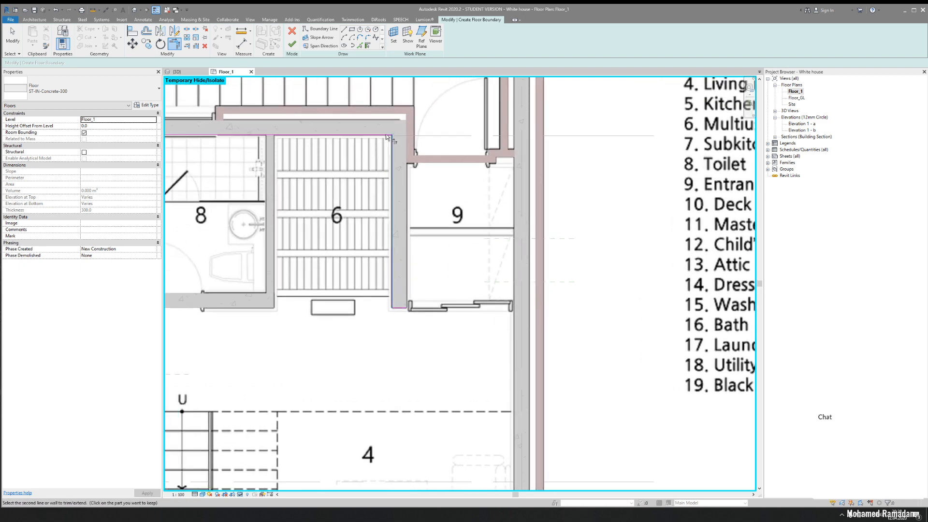
scroll(420, 187, down, 2)
middle_drag(455, 225, 377, 161)
click(330, 200)
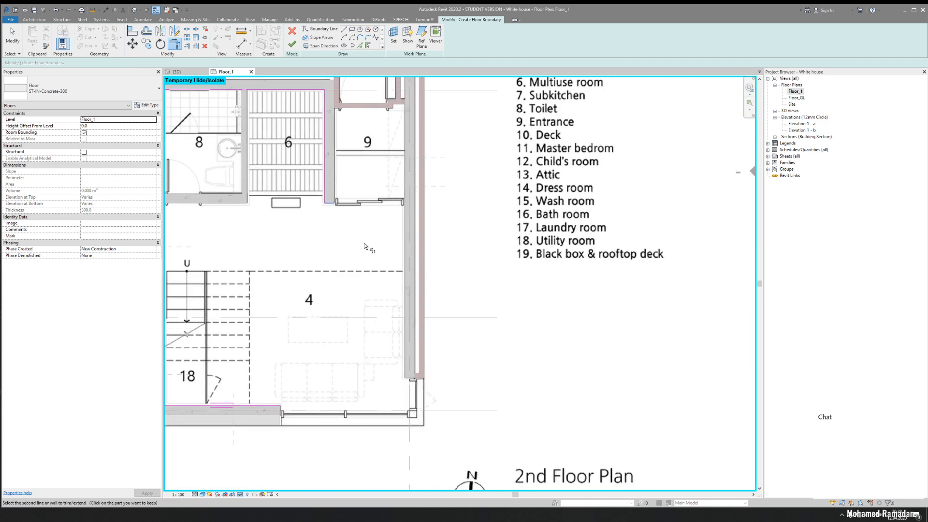
Add a boundary line along the exterior wall's inner face at living room 4 and join it to the wall-end line below entrance 9
scroll(405, 254, up, 2)
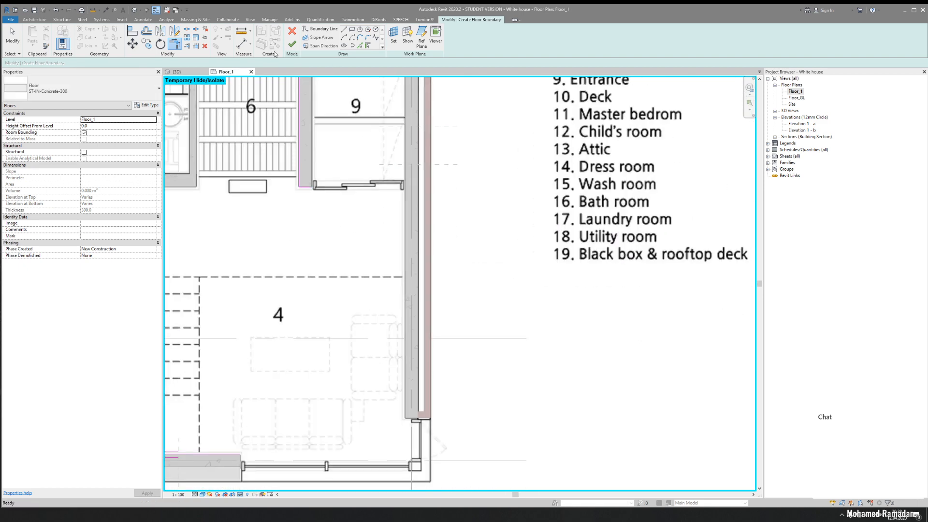
click(398, 217)
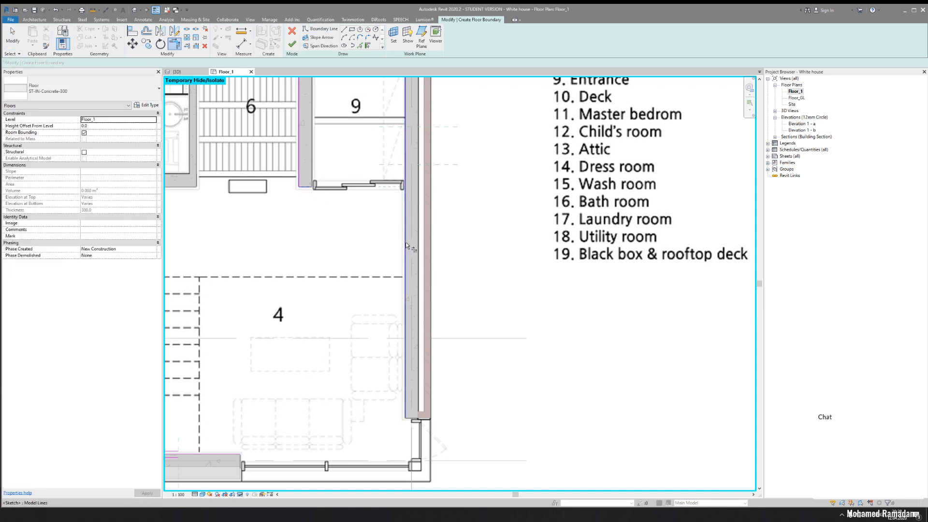
scroll(356, 304, down, 2)
scroll(357, 304, down, 1)
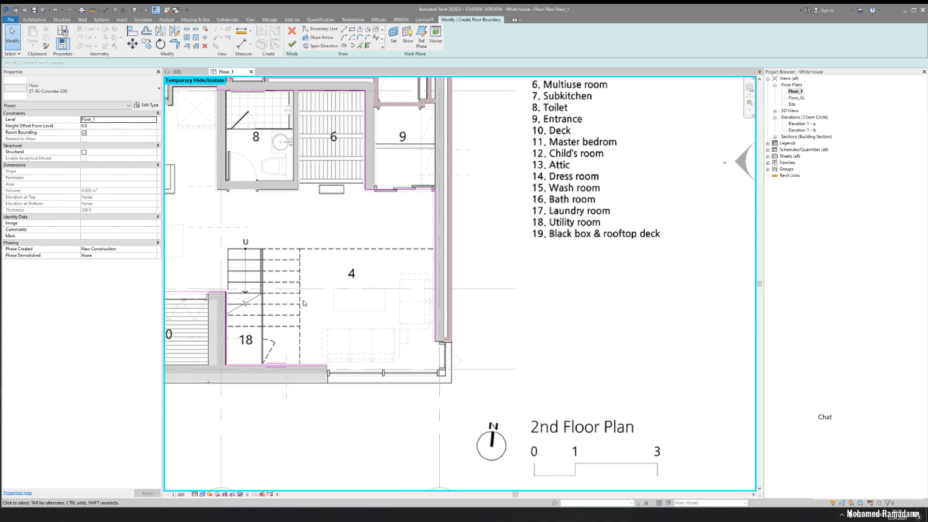
Delete the boundary line along the exterior wall below utility room 18
scroll(236, 286, up, 1)
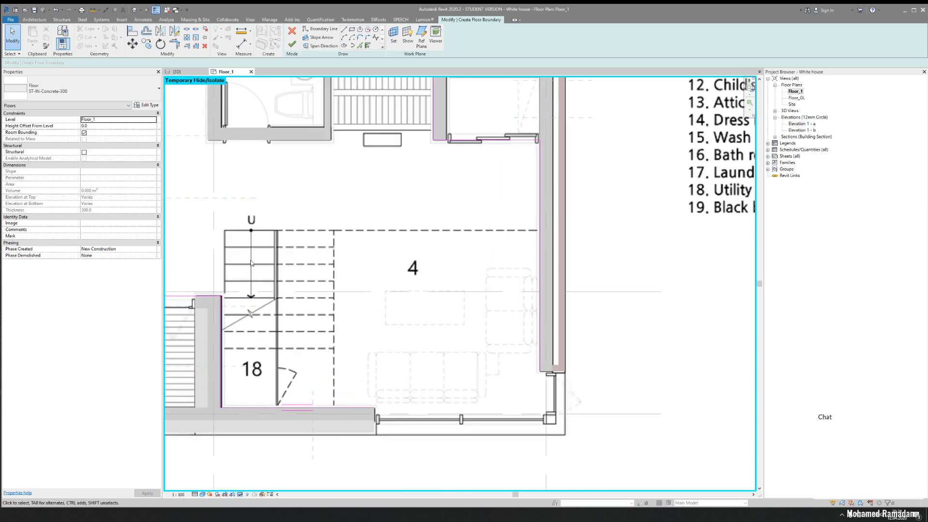
click(255, 407)
key(Delete)
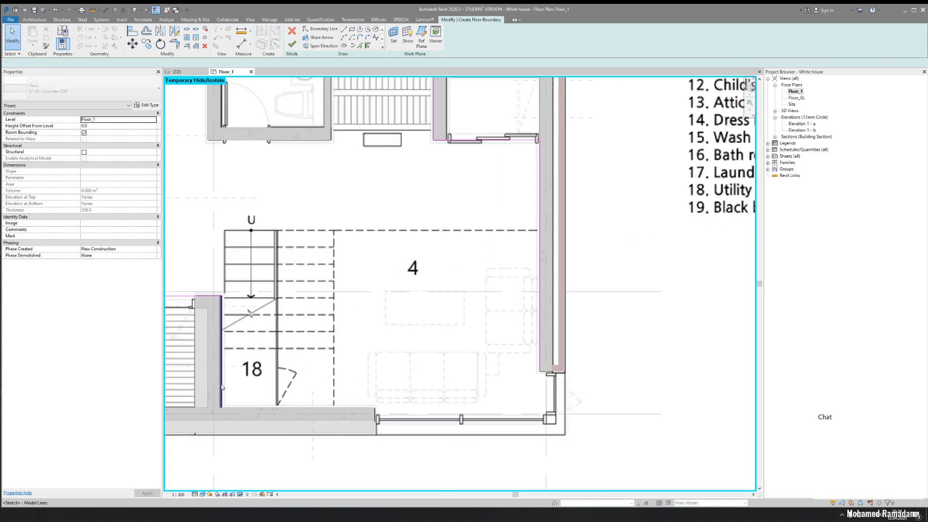
Move the lower end of utility room 18's wall boundary line up to the level of the stair's first riser
click(220, 385)
drag(221, 407, 221, 230)
scroll(225, 259, up, 3)
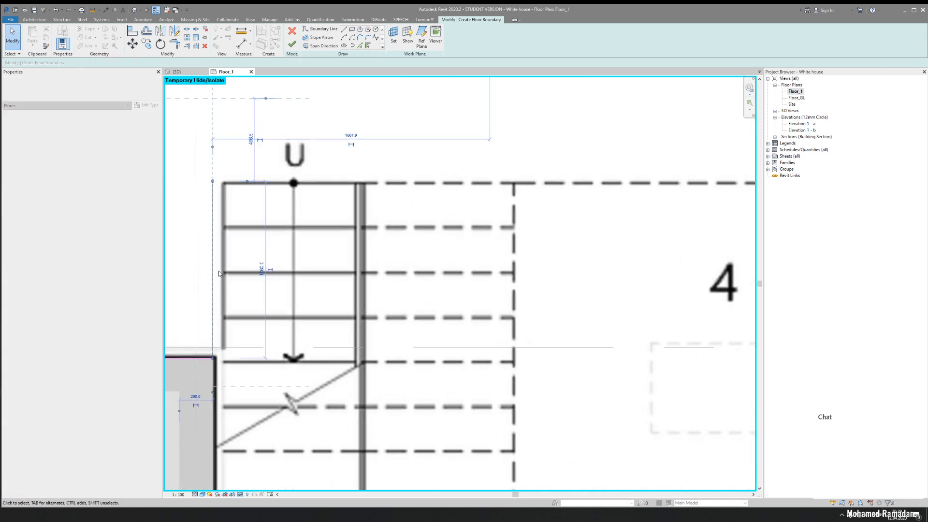
click(212, 273)
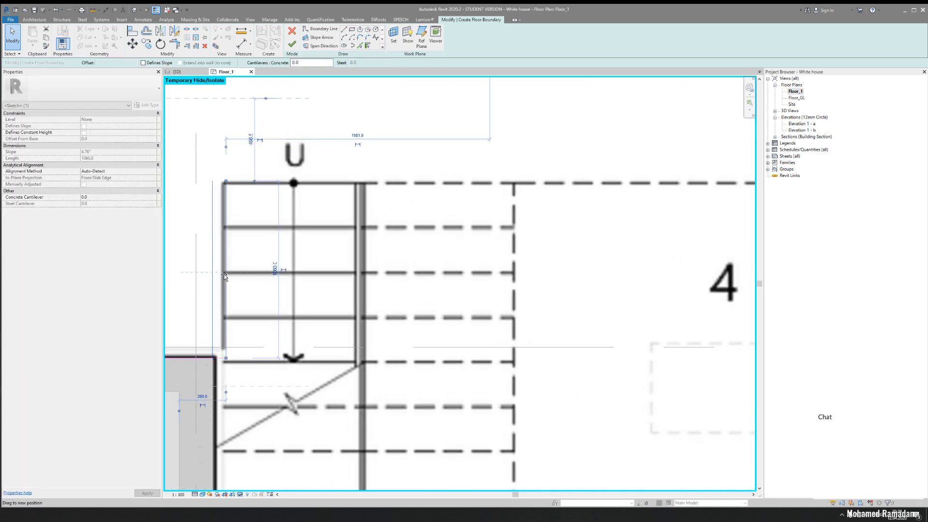
click(208, 275)
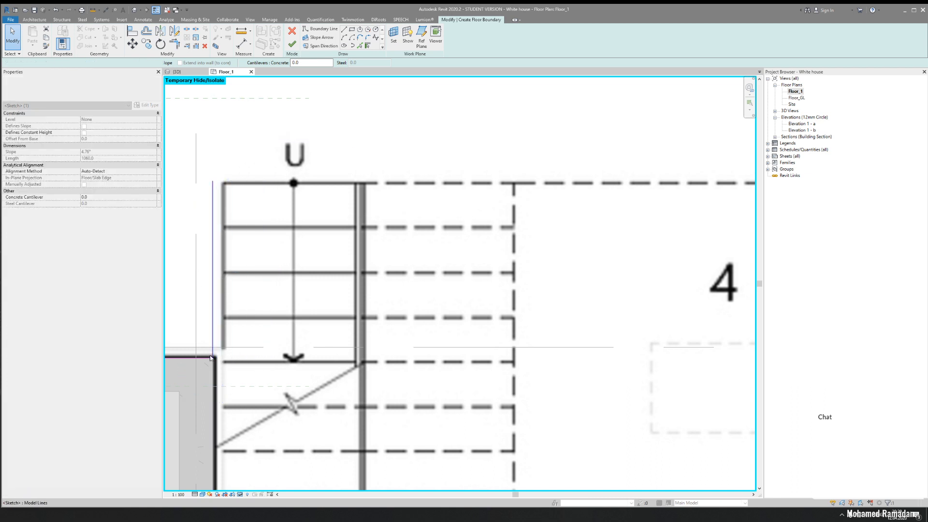
key(Escape)
Draw a boundary line about 2540 mm long from the stair-side line's upper end along the dashed edge of living room 4
scroll(242, 288, down, 2)
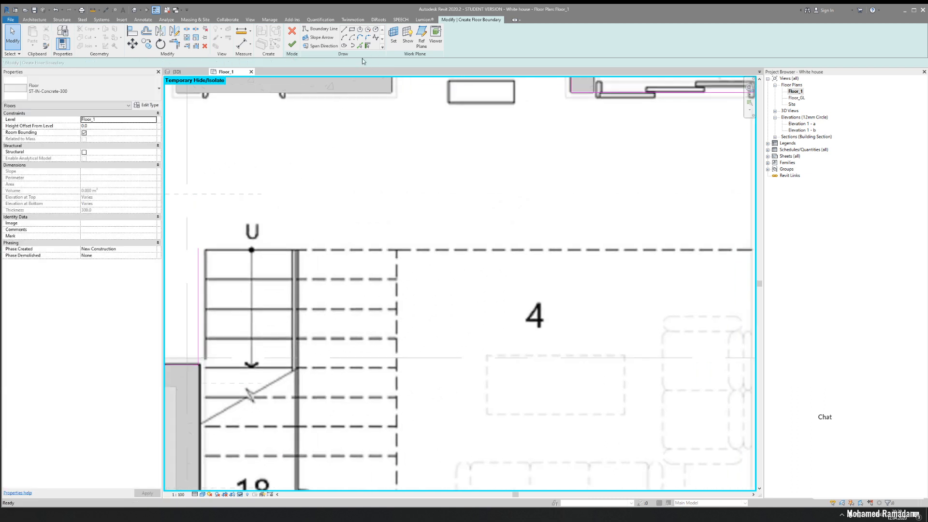
click(346, 30)
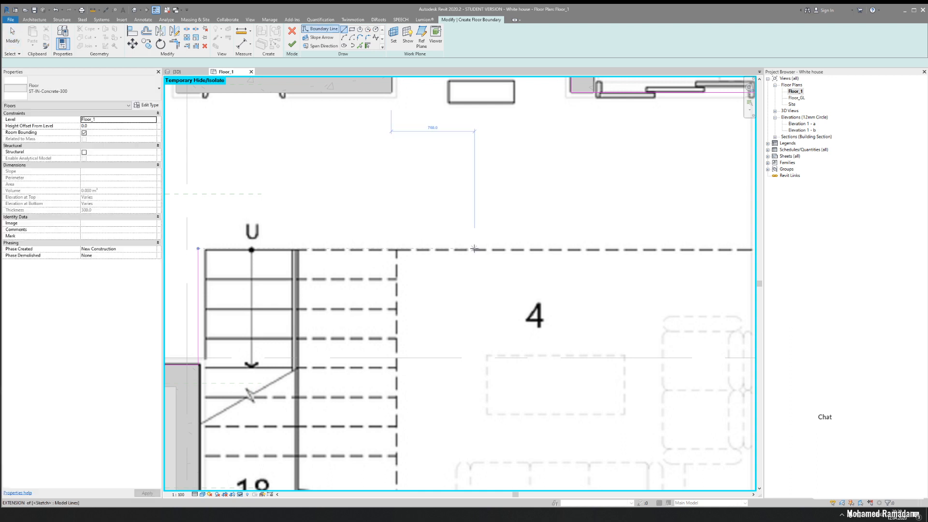
click(477, 250)
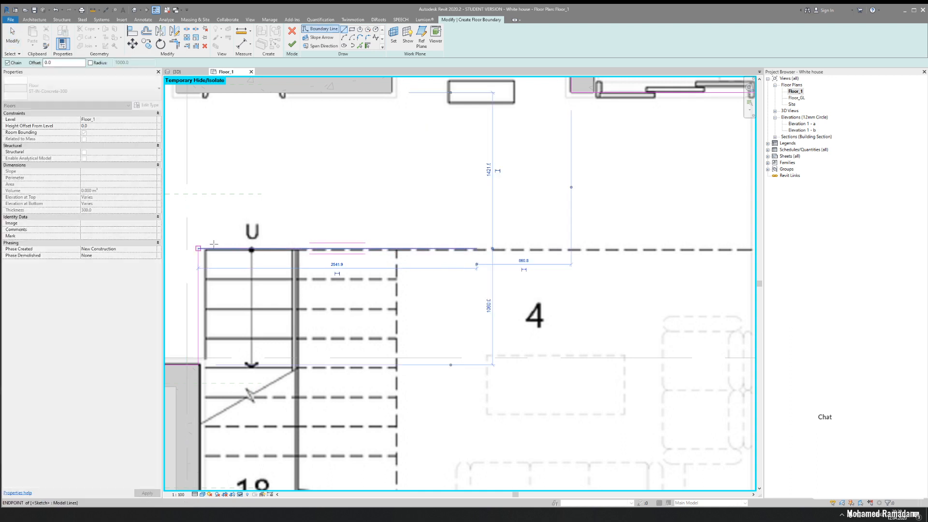
key(Escape)
key(Escape)
Trim the living room edge line and the exterior wall's boundary line to a corner
scroll(305, 193, down, 2)
key(t)
key(r)
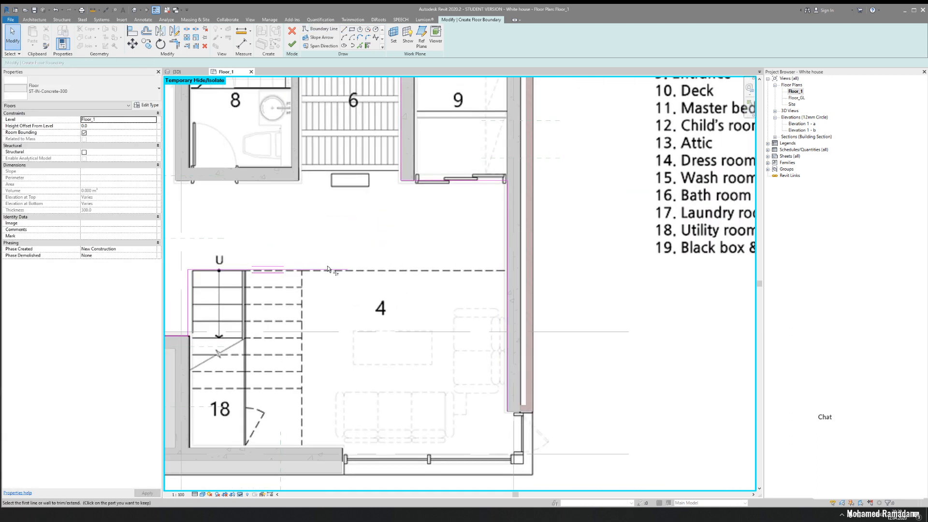
click(329, 267)
click(512, 239)
key(Escape)
key(Escape)
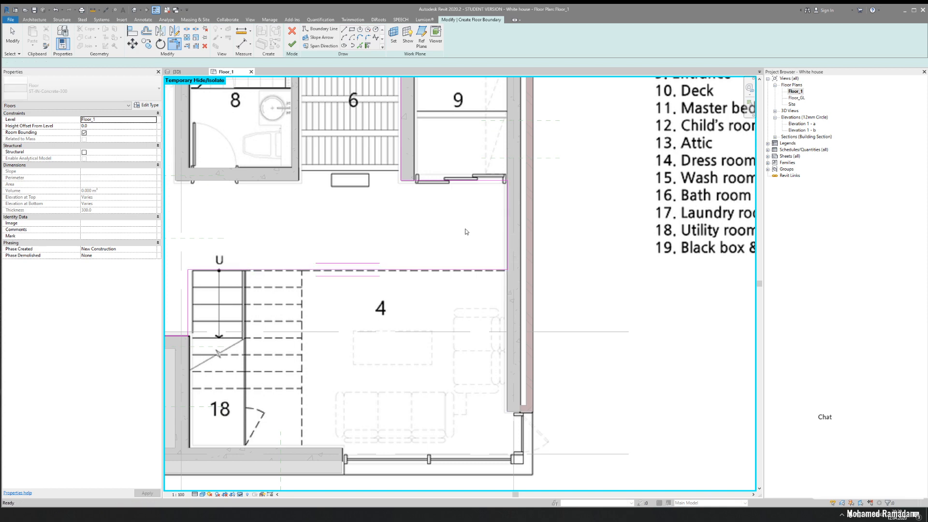
Finish the floor sketch to create the ST-IN-Concrete-300 slab and deselect it
scroll(464, 222, down, 3)
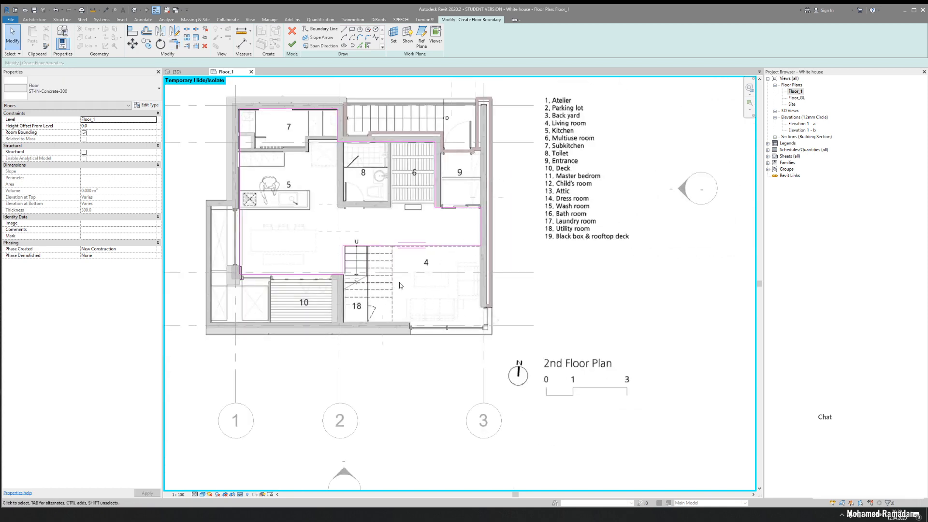
scroll(419, 278, up, 3)
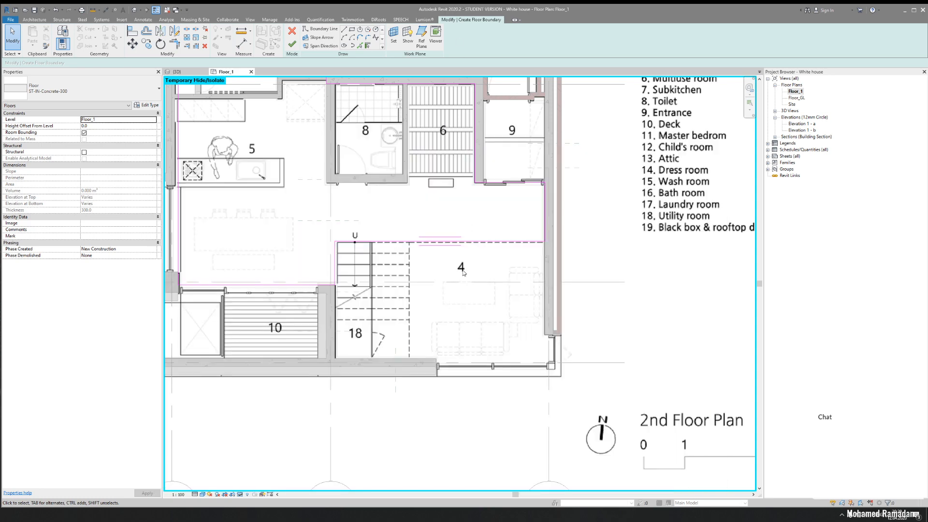
middle_drag(479, 243, 451, 268)
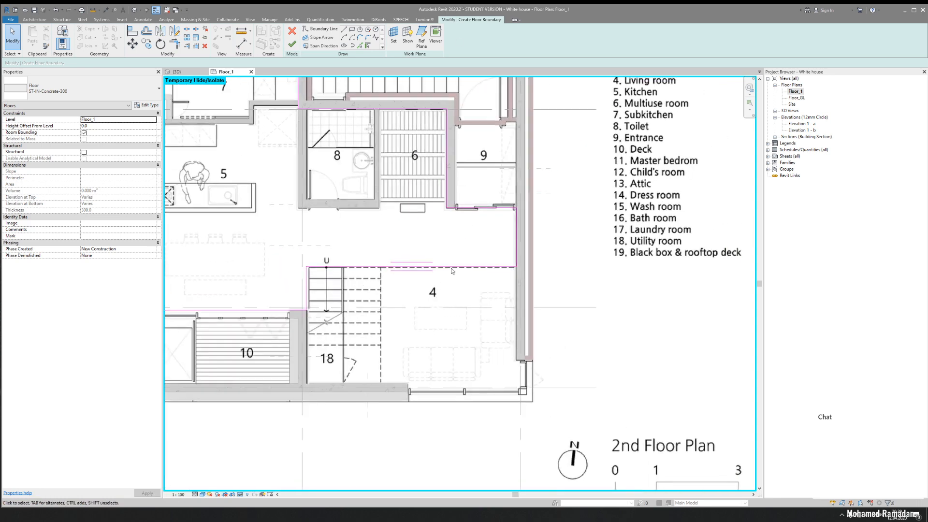
click(298, 46)
key(Escape)
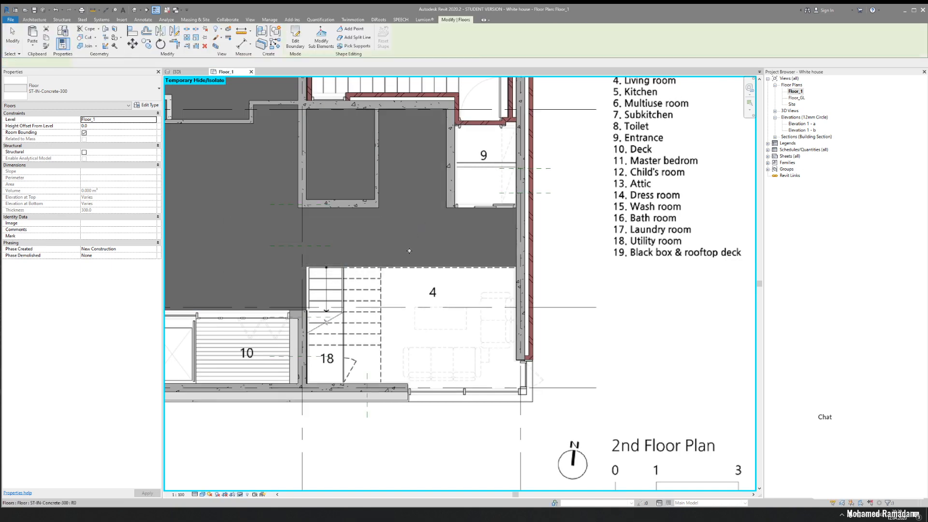
key(Escape)
Examine the new floor slab and the adjoining ST-EX-Concrete-200 wall in the 3D view
click(186, 76)
shift+middle_drag(484, 247, 317, 256)
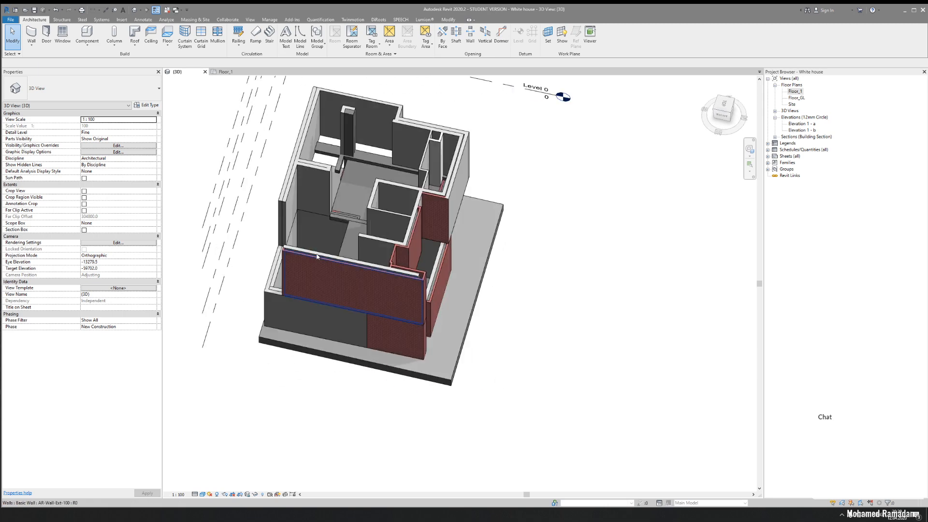
scroll(362, 216, up, 5)
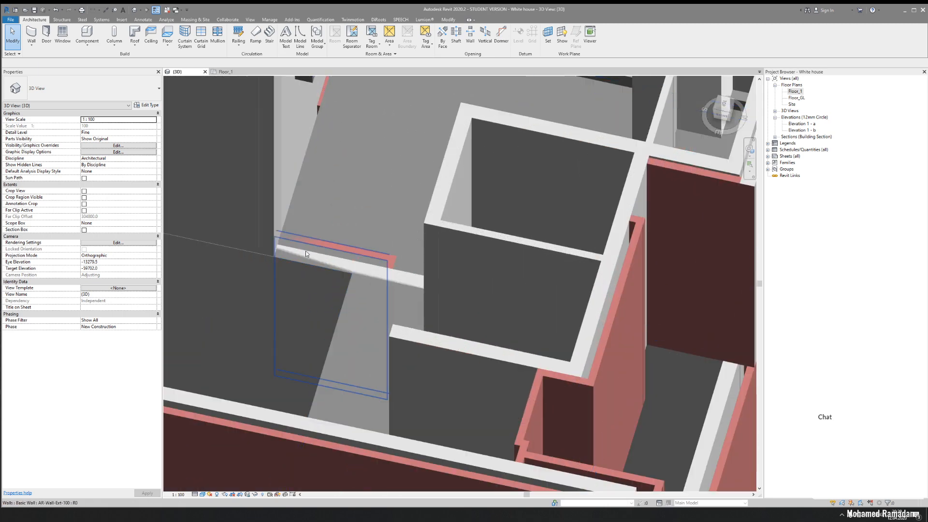
click(368, 225)
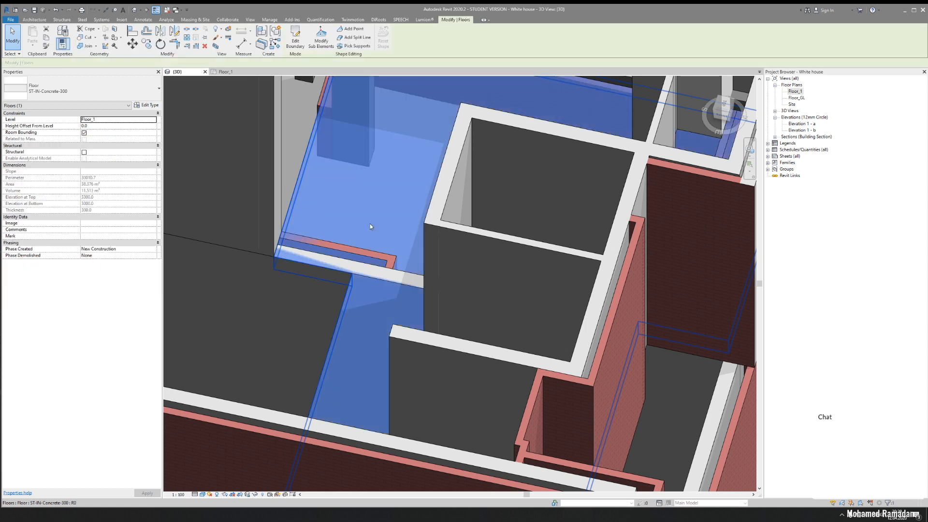
key(Escape)
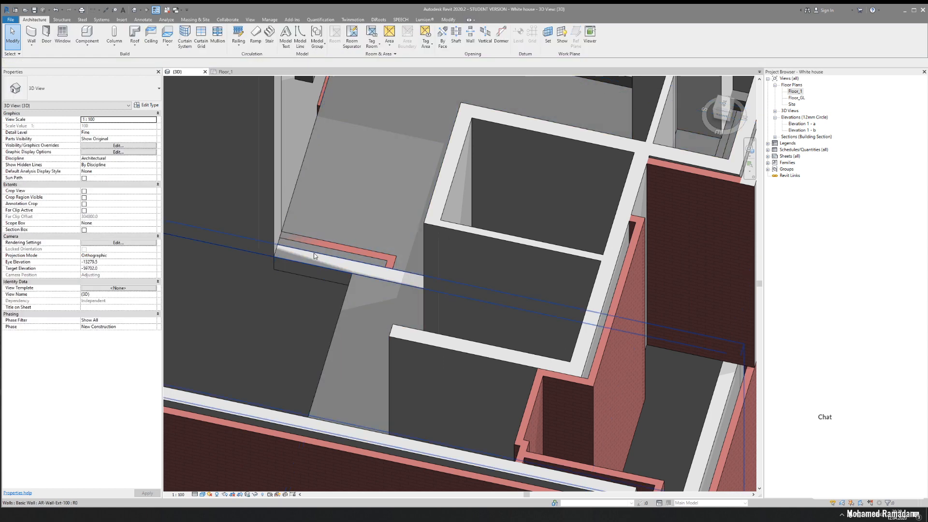
click(290, 317)
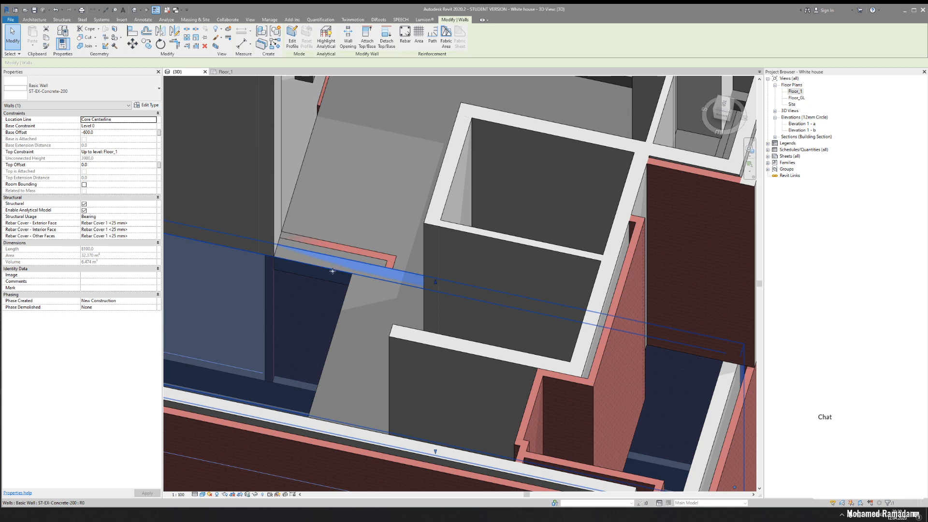
key(Escape)
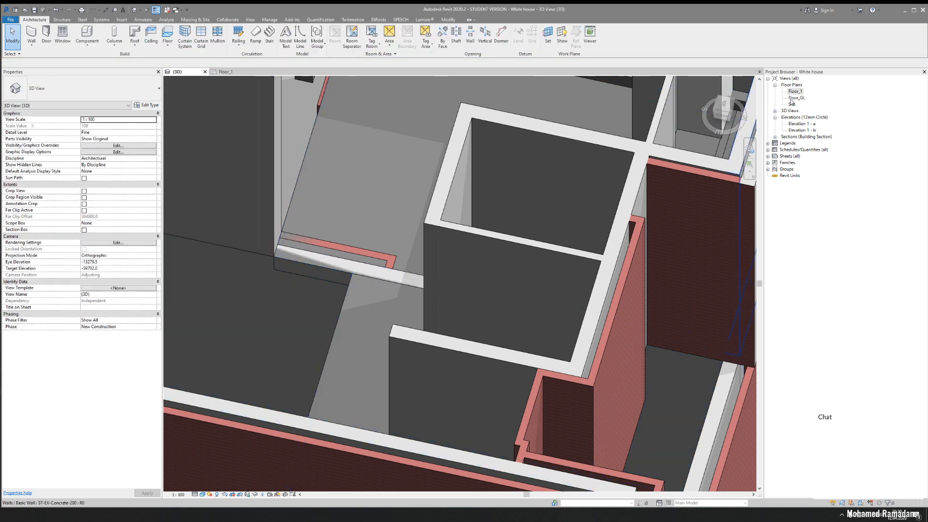
In the Floor_GL plan, set the top offset of the five interior FN-IN-Plaster-125 walls to -300
click(797, 98)
double_click(796, 98)
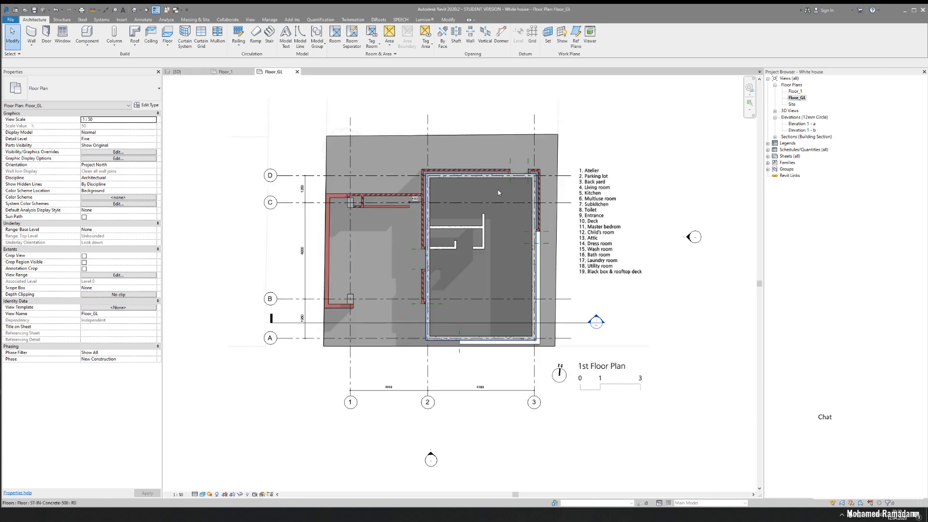
scroll(444, 213, up, 5)
scroll(400, 218, up, 2)
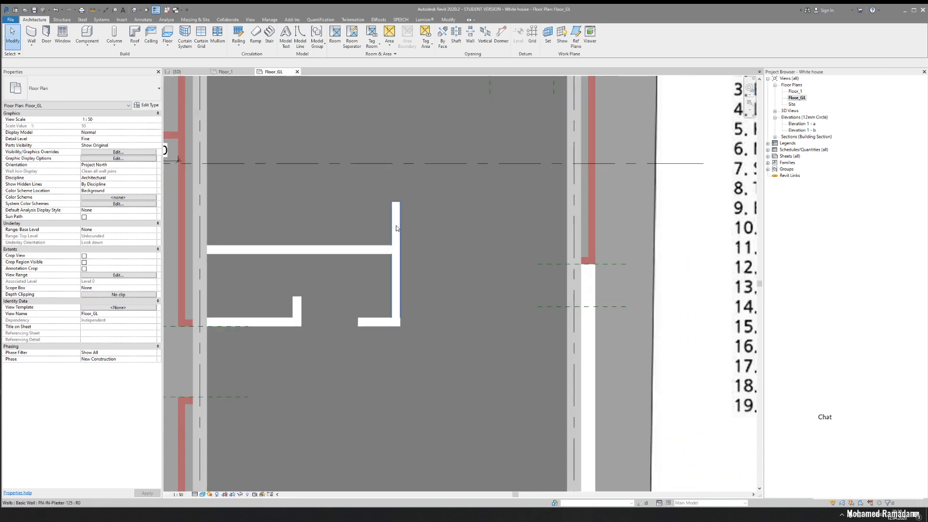
click(358, 251)
ctrl+click(287, 320)
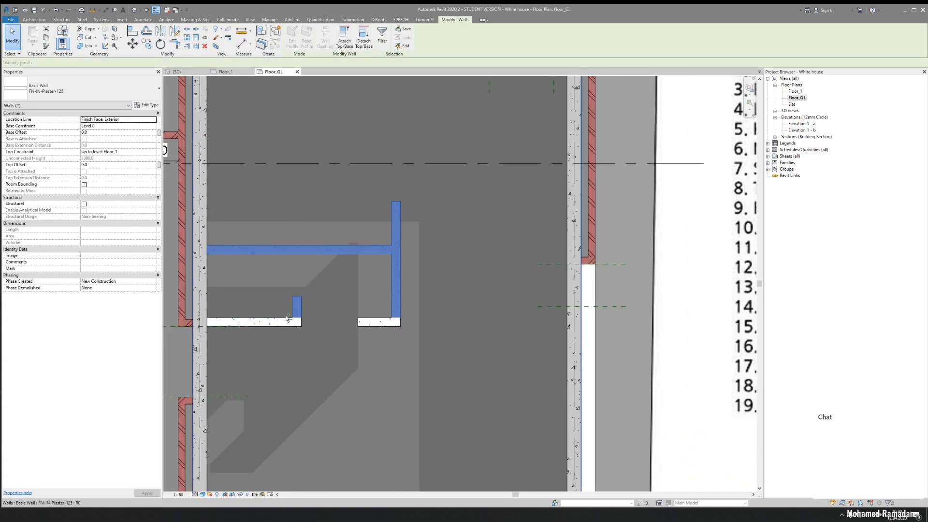
click(99, 166)
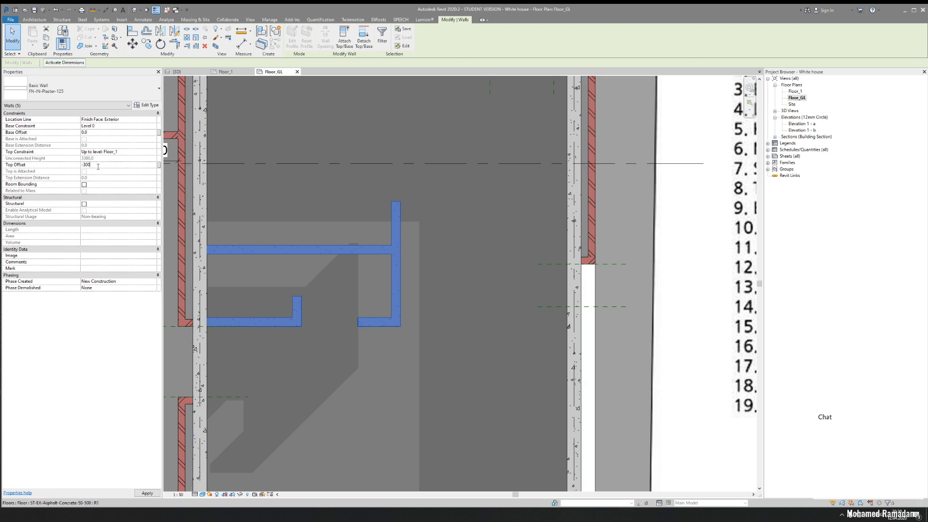
click(306, 276)
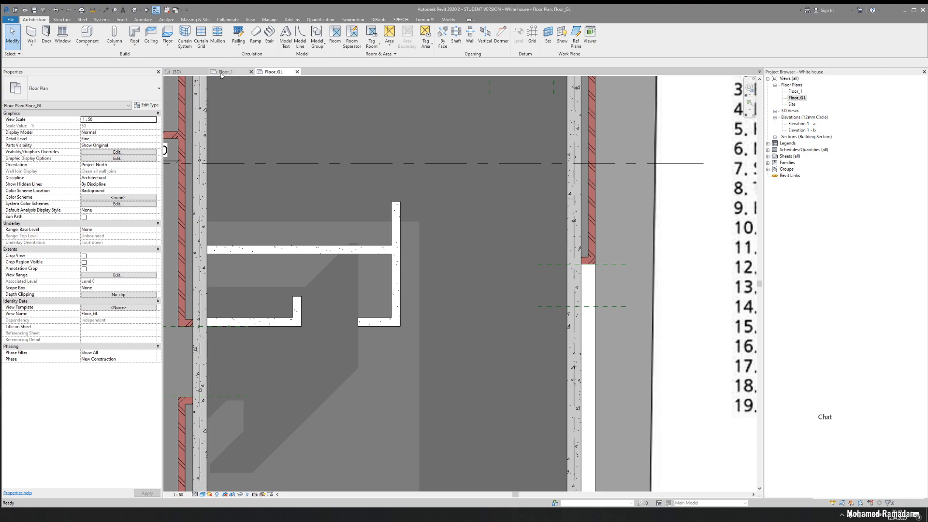
Examine in the 3D view how the ST-IN-Concrete-300 slab meets the concrete and brick walls near the living room edge
click(224, 72)
click(177, 71)
shift+middle_drag(404, 201, 362, 94)
shift+middle_drag(512, 372, 558, 349)
middle_drag(449, 343, 401, 186)
scroll(389, 215, down, 3)
click(400, 253)
scroll(553, 140, up, 3)
shift+middle_drag(466, 189, 335, 286)
scroll(379, 213, up, 2)
key(Escape)
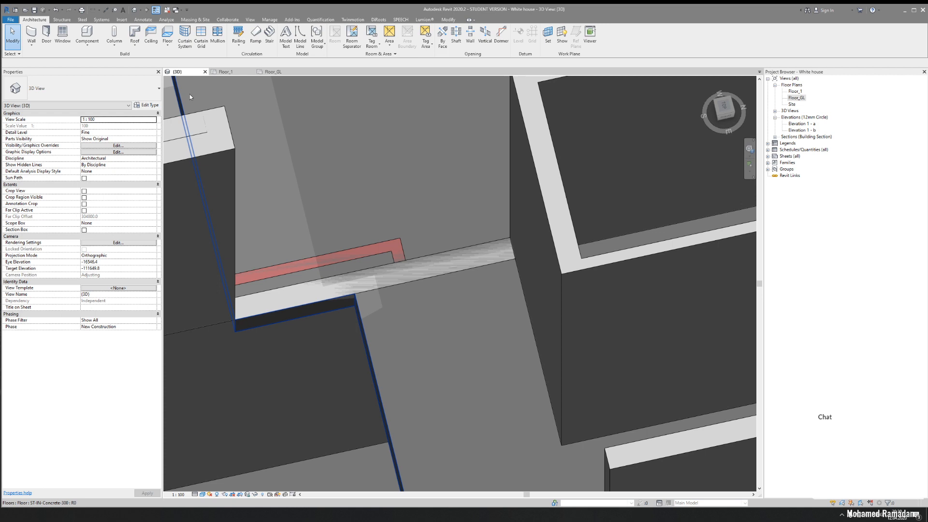
Join the ST-IN-Concrete-300 slab geometry with the concrete wall and the L-shaped brick wall at the living room edge
click(450, 20)
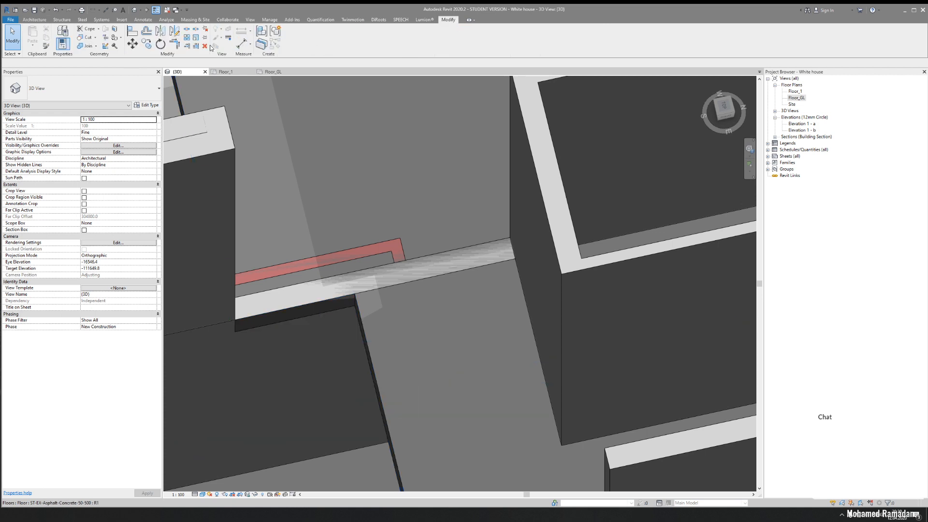
click(87, 46)
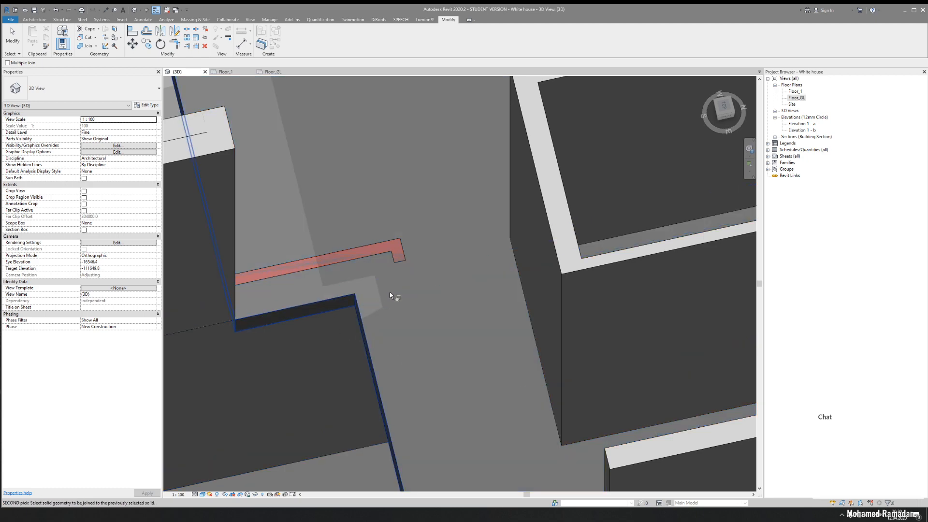
click(392, 250)
click(397, 254)
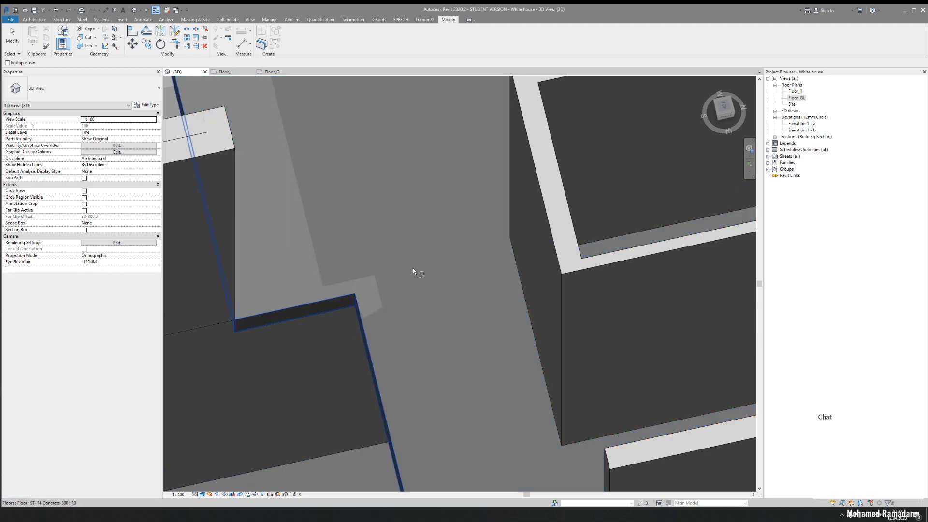
Join the slab geometry with the long brick wall protruding through the narrow corner room beside the exterior wall
scroll(414, 269, down, 5)
middle_drag(418, 262, 320, 243)
middle_drag(262, 230, 298, 259)
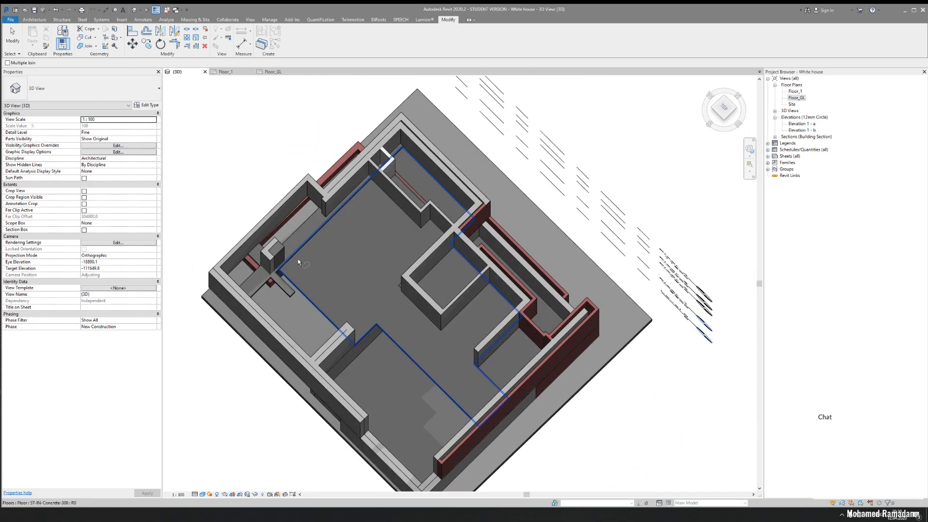
scroll(297, 259, up, 3)
middle_drag(450, 221, 168, 248)
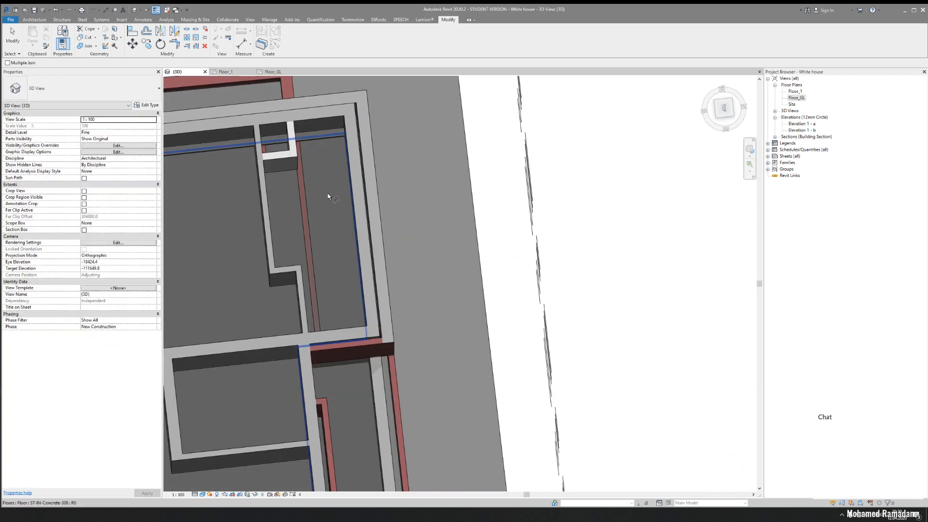
scroll(328, 197, up, 2)
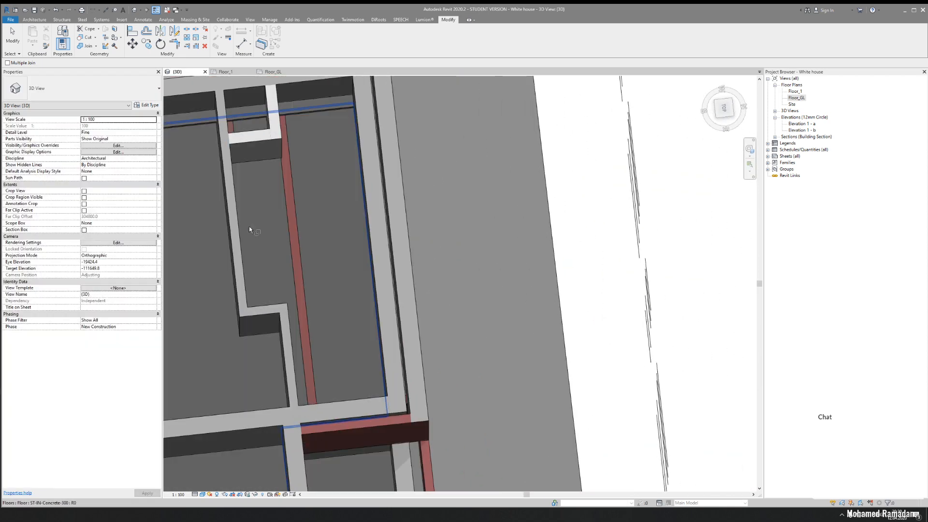
click(291, 216)
click(273, 260)
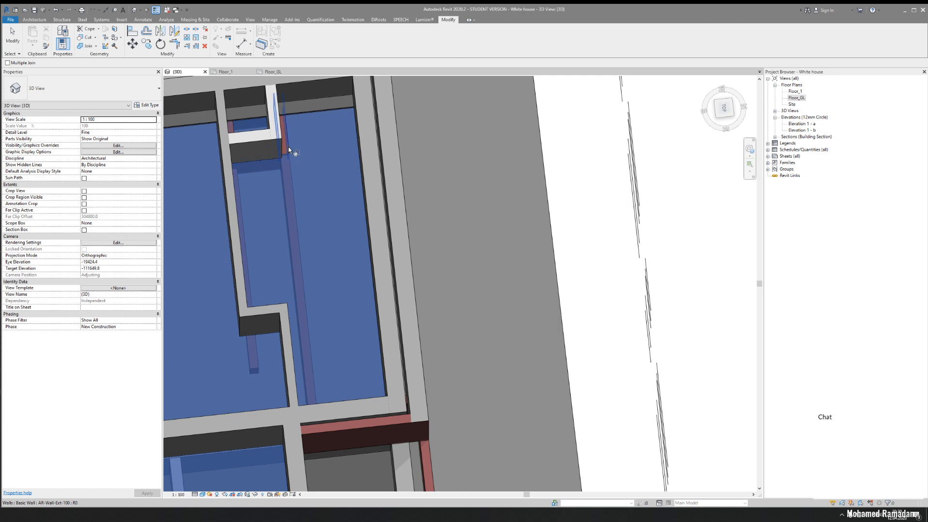
Join the slab with the remaining AR-Wall-Ext-100 brick pieces around the small white-topped enclosure in the corner room
click(288, 147)
middle_drag(290, 134, 338, 274)
scroll(338, 273, up, 3)
click(388, 274)
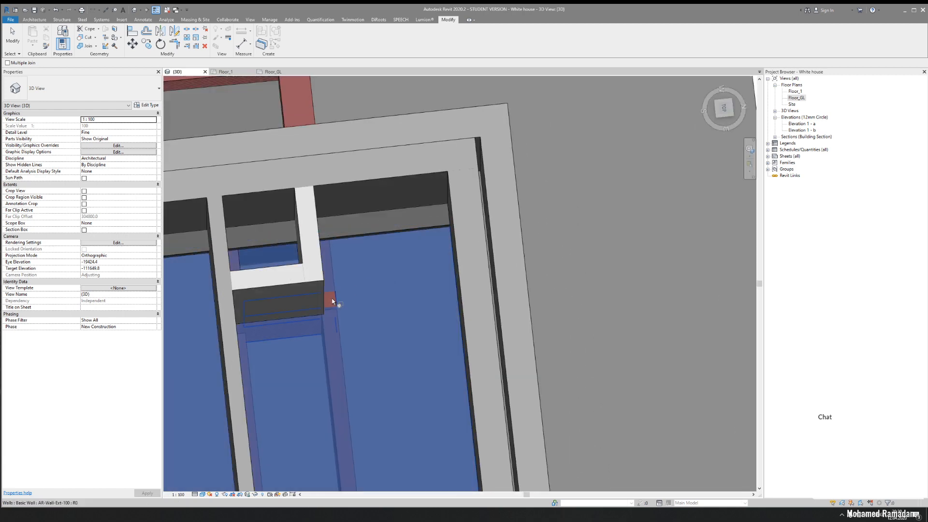
click(333, 301)
click(378, 280)
click(237, 259)
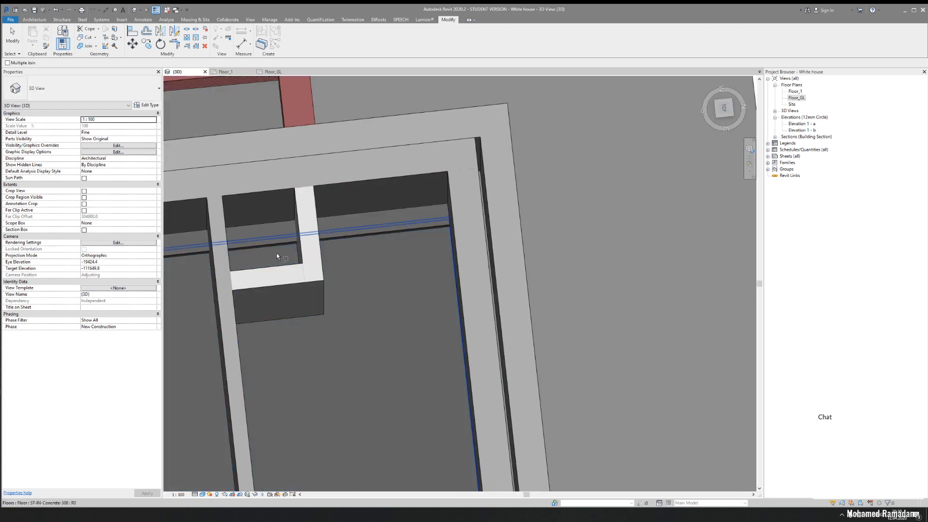
Join the slab with the AR-Wall-Ext-100 wall protruding beside the central enclosed room, and end the join command
scroll(276, 253, down, 5)
shift+middle_drag(355, 313, 308, 226)
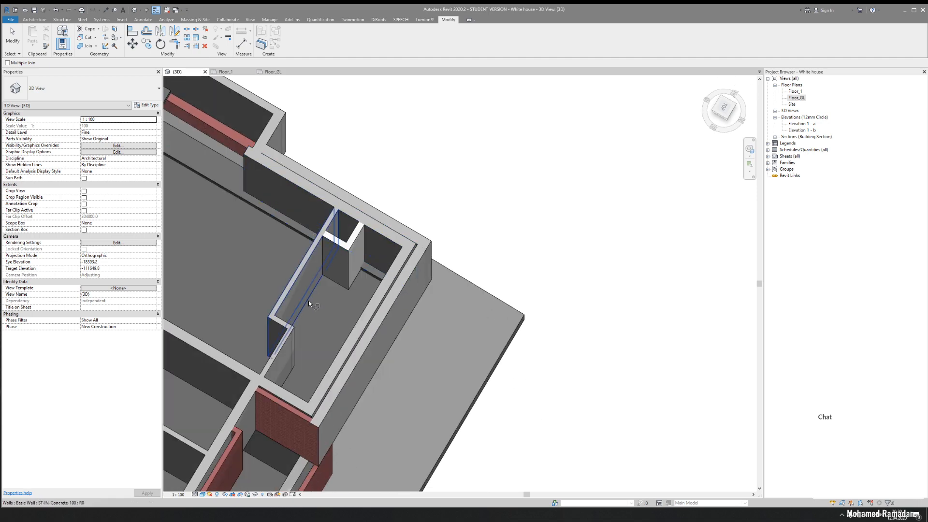
scroll(308, 300, down, 3)
shift+middle_drag(245, 314, 361, 303)
scroll(331, 315, up, 5)
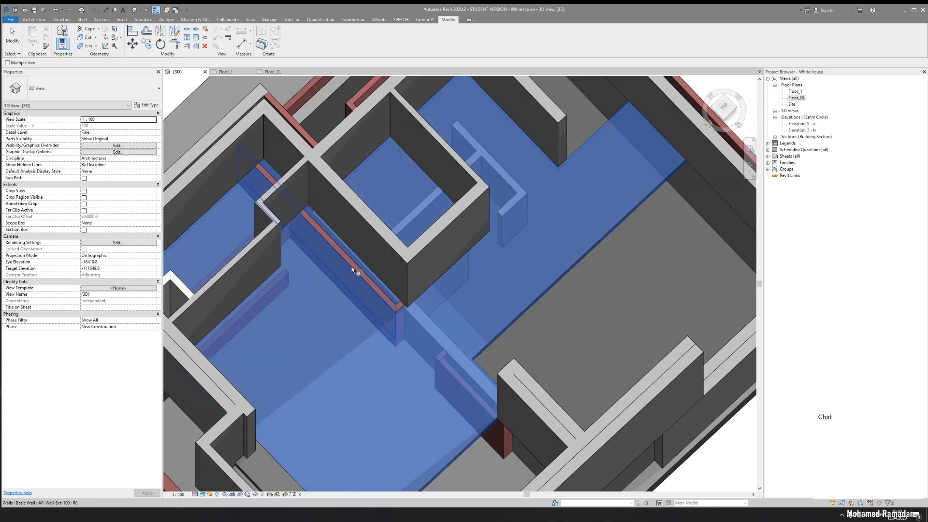
scroll(398, 307, down, 4)
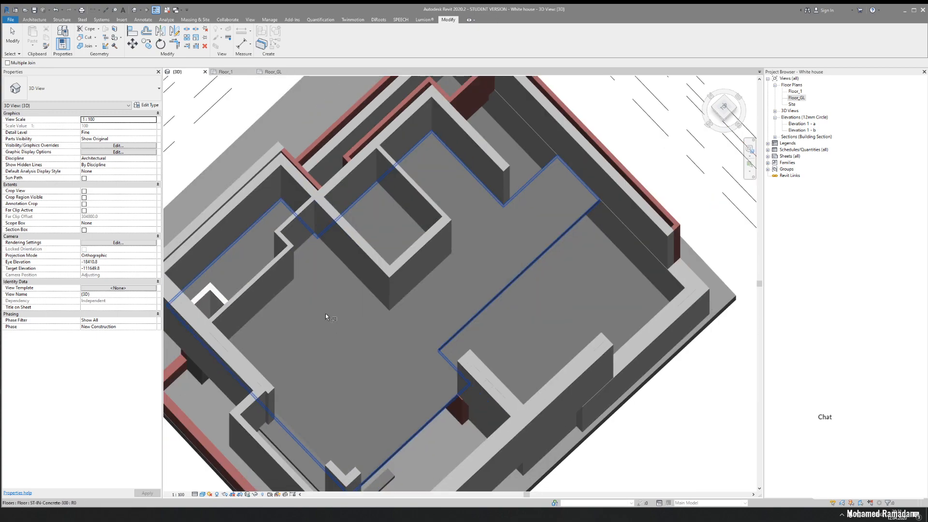
shift+middle_drag(399, 307, 438, 251)
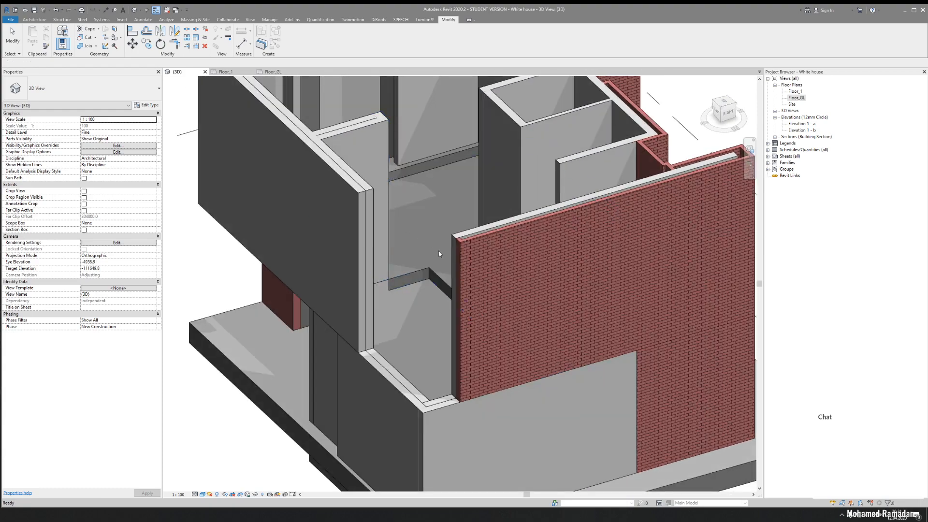
key(Escape)
Inspect the whole model in 3D, focusing on the column and brick wall along the exterior wall opening
scroll(438, 252, down, 3)
middle_drag(420, 292, 461, 309)
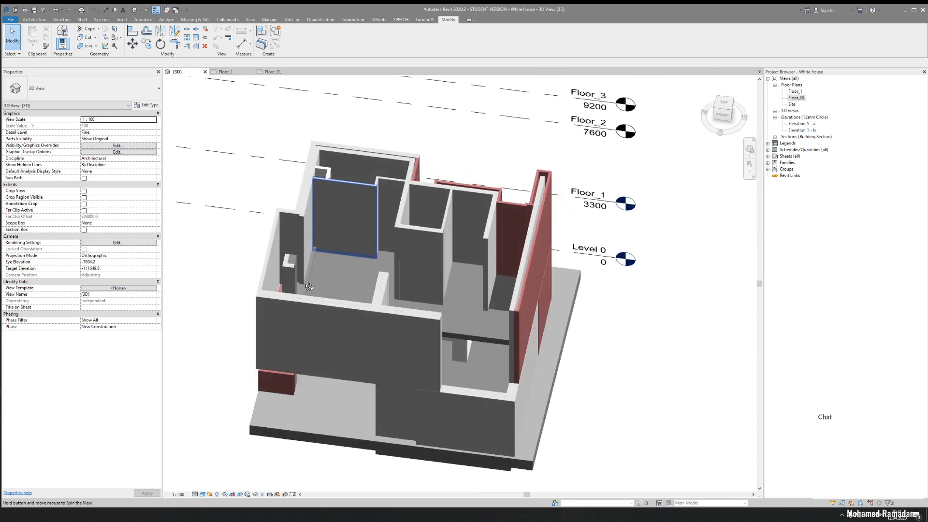
shift+middle_drag(373, 227, 336, 229)
scroll(334, 221, up, 4)
shift+middle_drag(372, 256, 312, 308)
click(270, 234)
key(Escape)
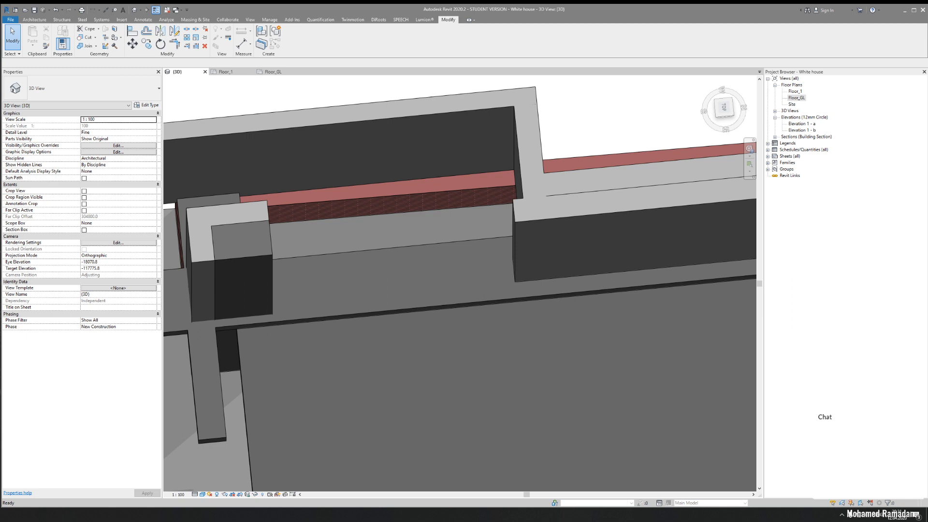
Switch to the reference photos and study the staircase interior and the dining area beside the glazed deck doors
key(alt+Tab)
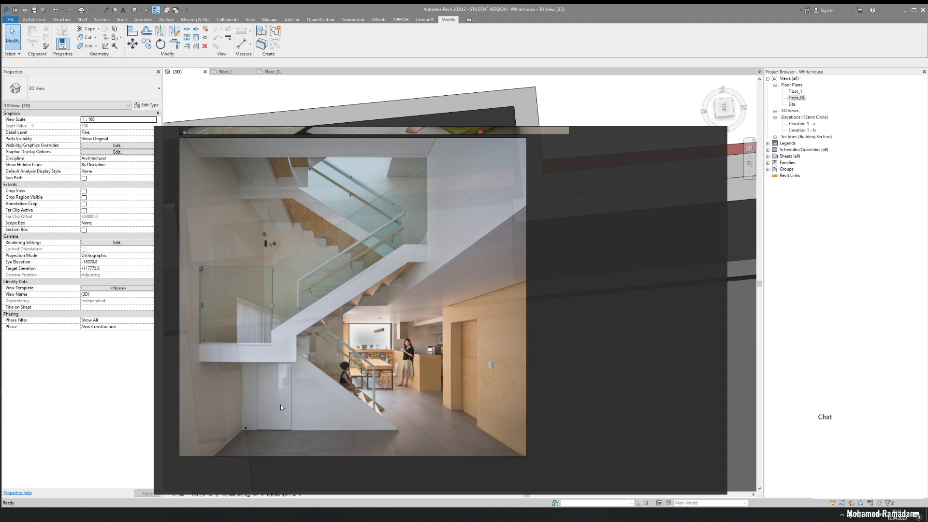
scroll(360, 334, down, 8)
middle_drag(330, 352, 276, 402)
scroll(405, 188, up, 3)
scroll(377, 200, up, 10)
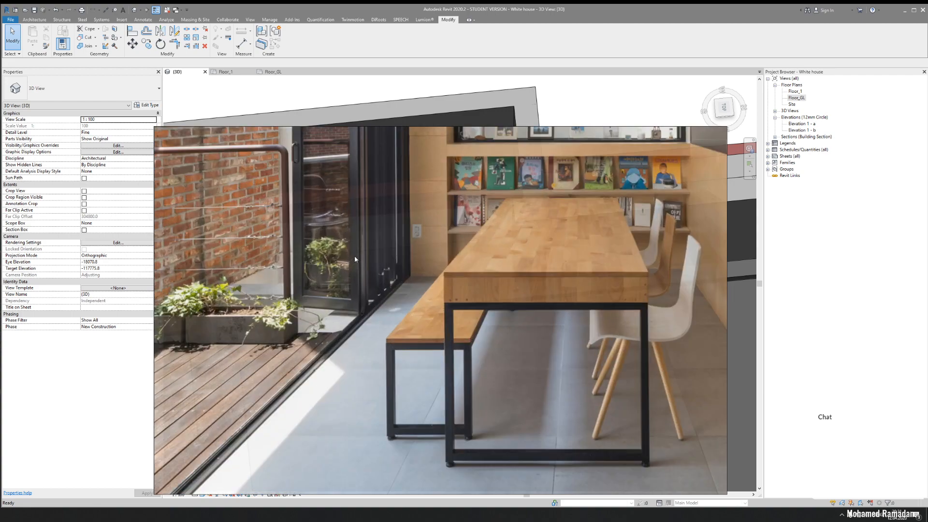
scroll(355, 256, down, 1)
middle_drag(355, 256, 388, 367)
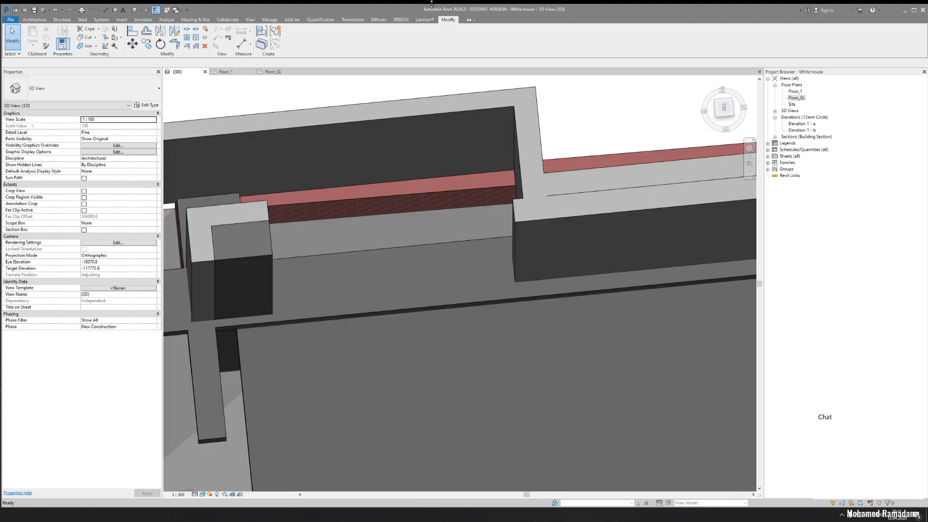
Back in Revit, lower the bottom and top faces of the in-place beam beneath the Floor_1 exterior walls and deselect it
shift+middle_drag(432, 284, 488, 294)
click(427, 328)
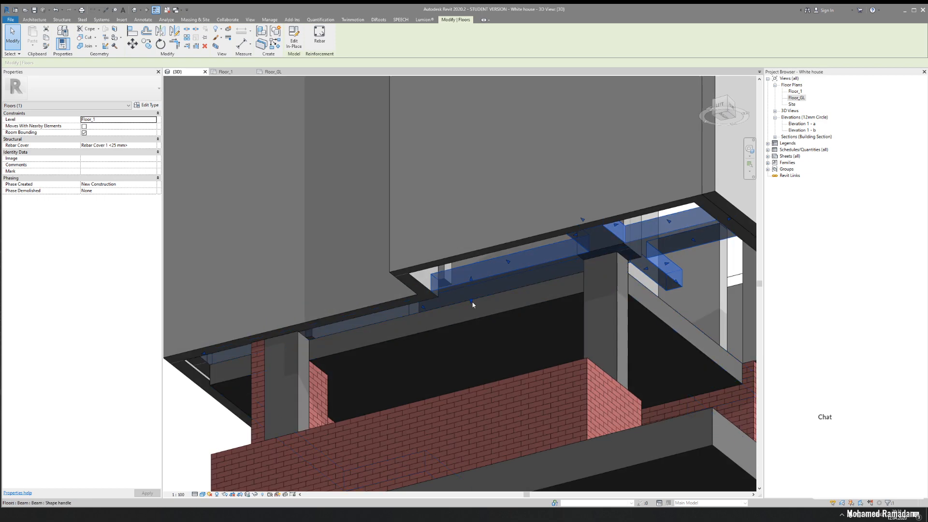
drag(471, 303, 476, 320)
shift+middle_drag(572, 322, 465, 289)
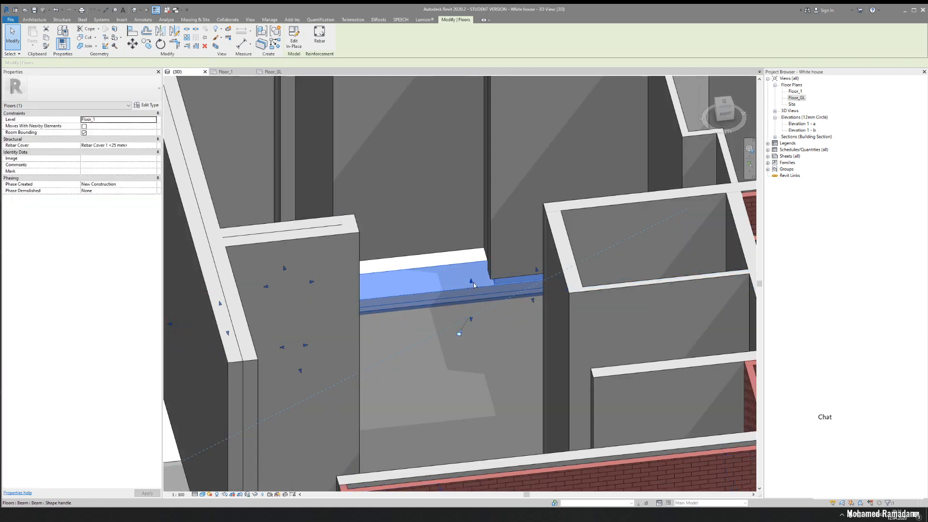
drag(472, 280, 473, 298)
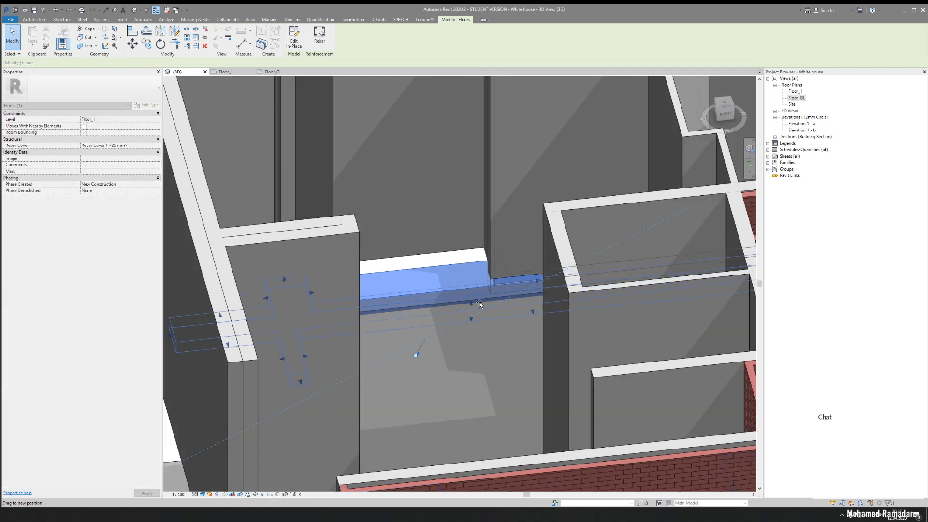
drag(487, 288, 487, 289)
shift+middle_drag(487, 289, 445, 327)
key(Escape)
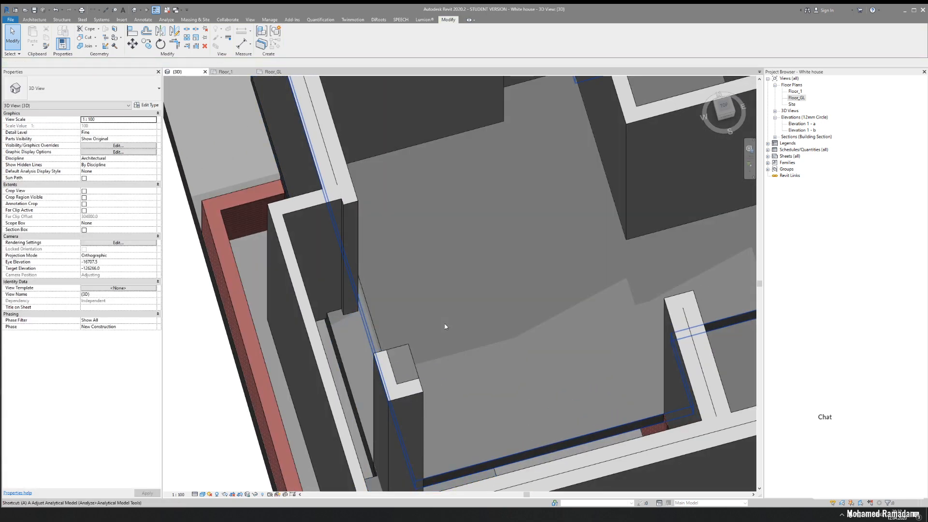
Join the ST-IN-Concrete-300 slab geometry with the in-place beam along the exterior wall opening
shift+middle_drag(437, 334, 450, 294)
scroll(458, 294, down, 3)
shift+middle_drag(406, 338, 367, 242)
shift+middle_drag(476, 335, 497, 309)
scroll(483, 315, up, 5)
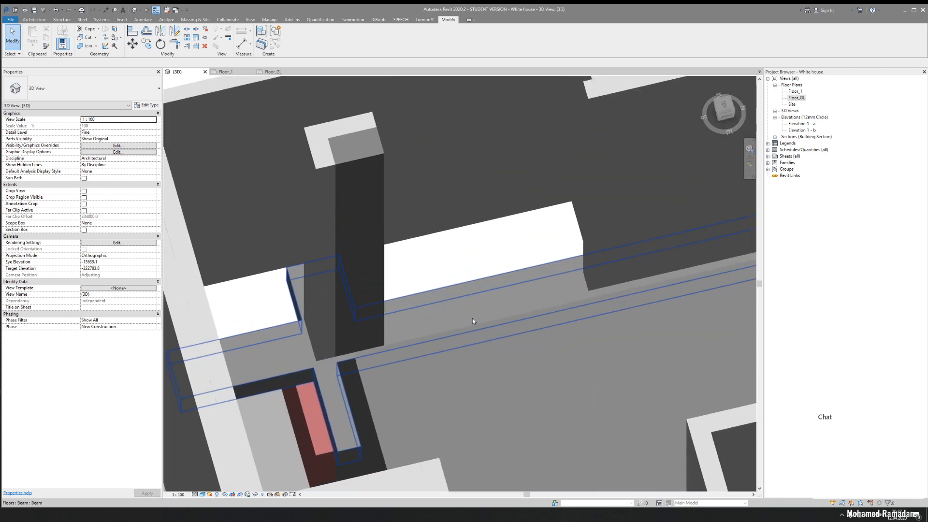
click(467, 335)
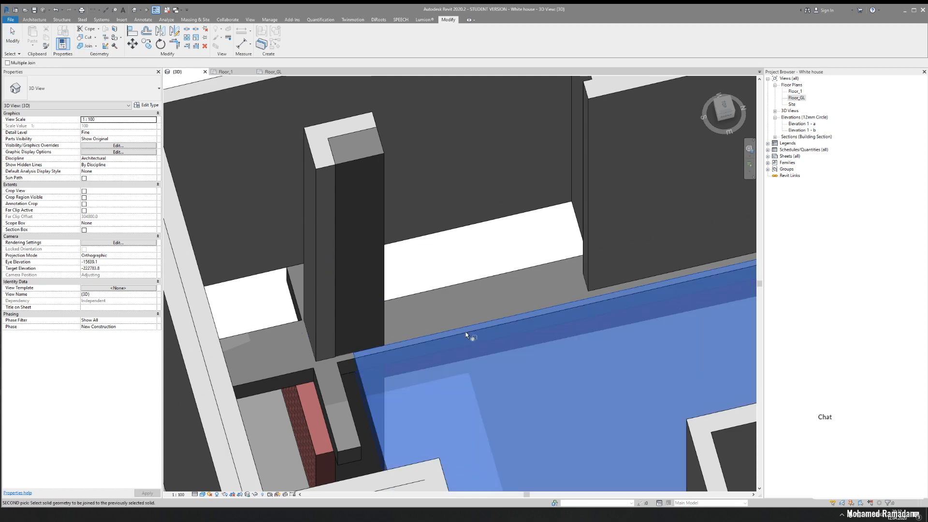
click(471, 312)
key(Escape)
Examine from below how the slab, the in-place beam and the exterior concrete walls meet above the brick walls
scroll(490, 335, down, 5)
shift+middle_drag(490, 315, 520, 232)
scroll(520, 315, up, 4)
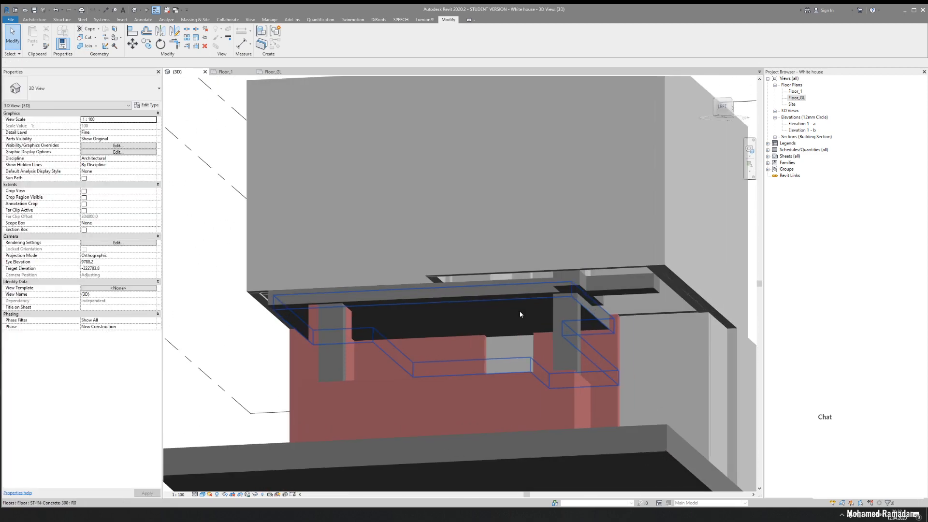
shift+middle_drag(520, 315, 291, 225)
click(454, 235)
scroll(453, 235, down, 3)
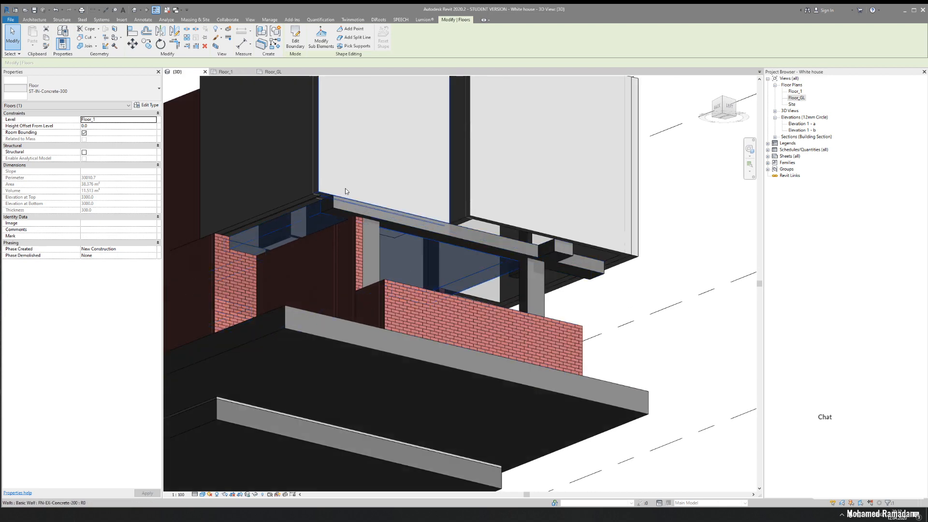
scroll(346, 188, up, 2)
shift+middle_drag(235, 247, 350, 234)
key(Escape)
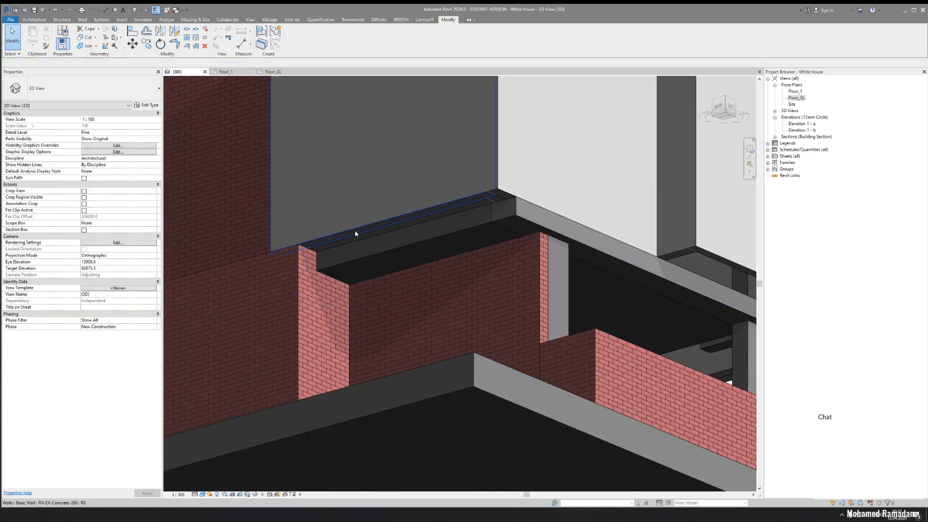
click(389, 251)
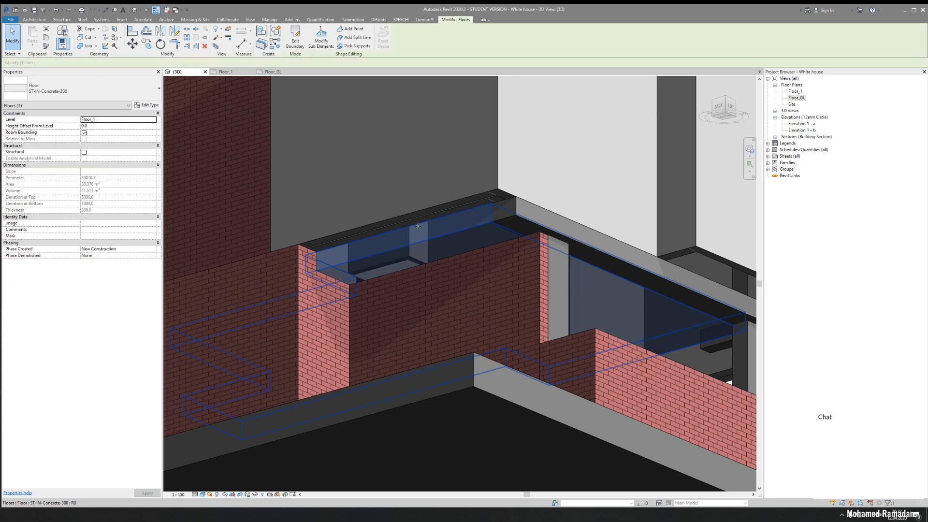
key(Escape)
scroll(454, 215, up, 3)
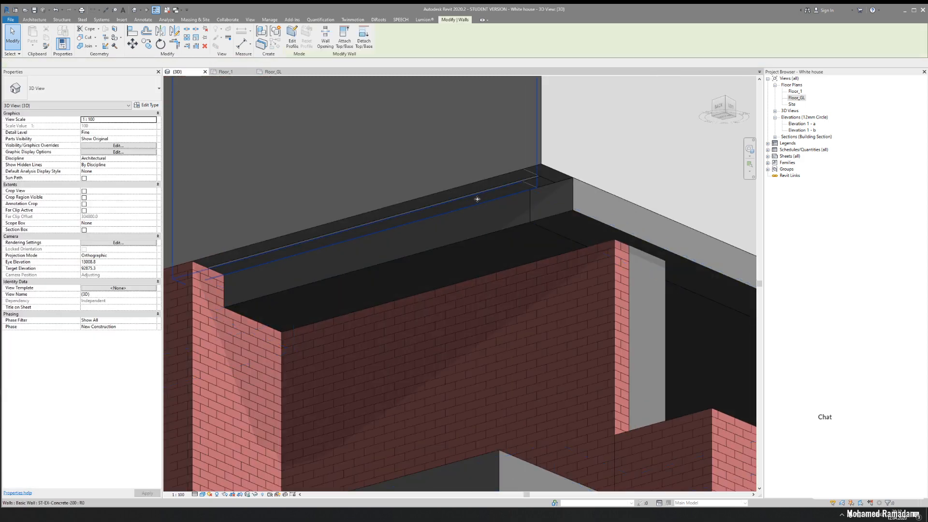
Set the base offset of the FN-EX-Concrete-200 wall above the brick walls to -300
click(477, 199)
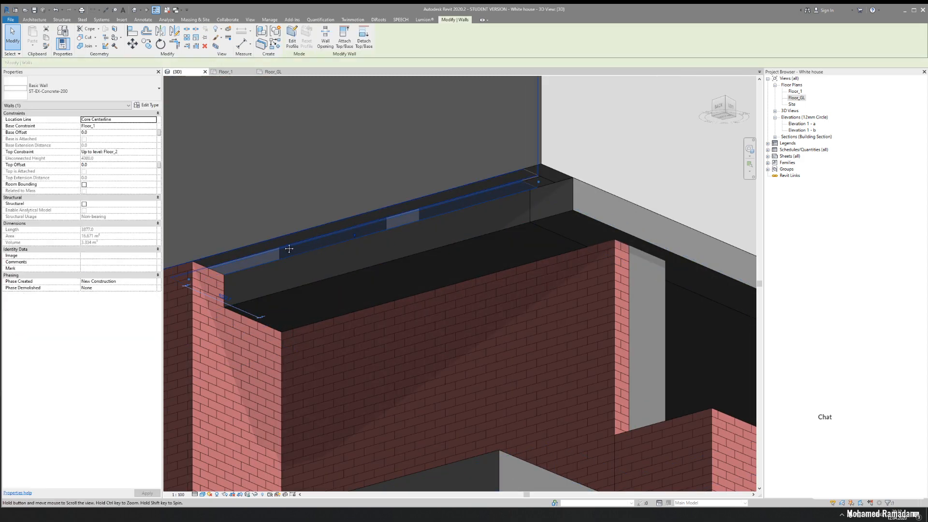
shift+middle_drag(289, 249, 425, 264)
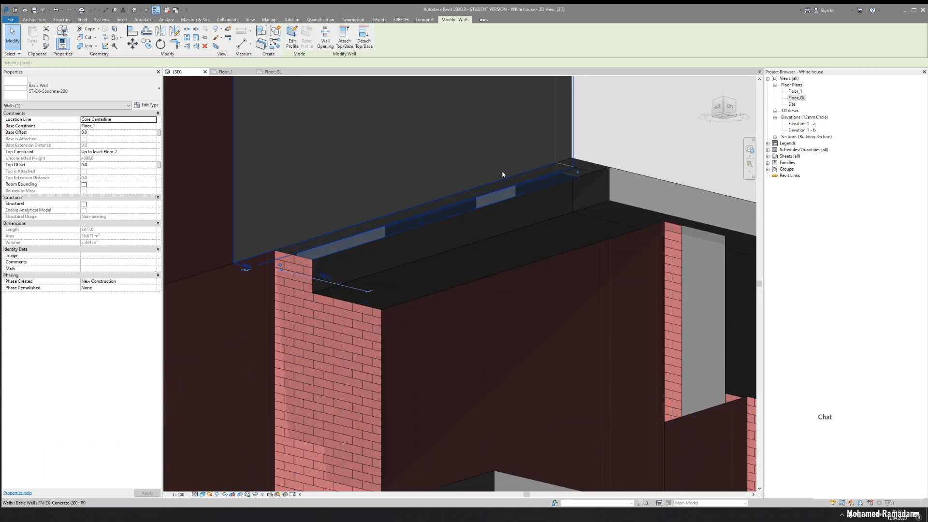
key(Escape)
click(507, 218)
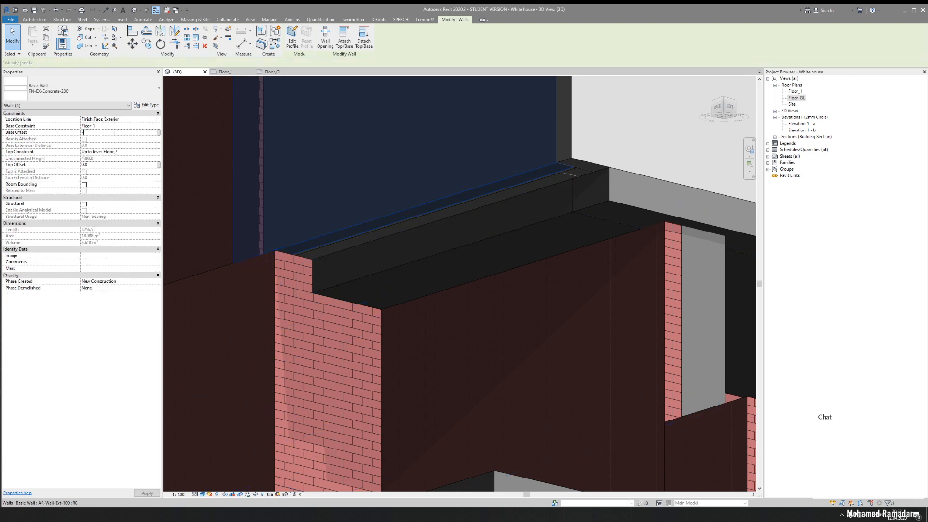
key(Return)
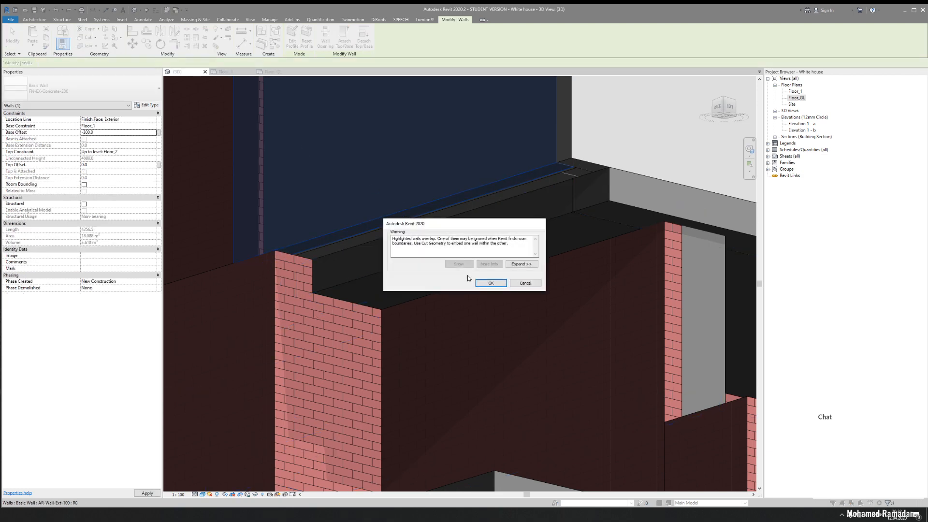
key(Escape)
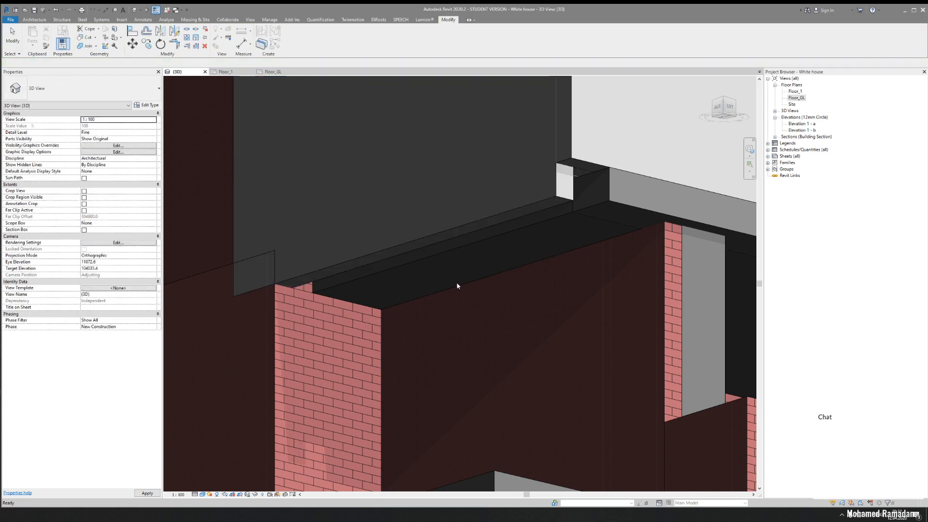
Join the brick wall geometry with the lowered FN-EX-Concrete-200 wall that overlaps it
click(205, 374)
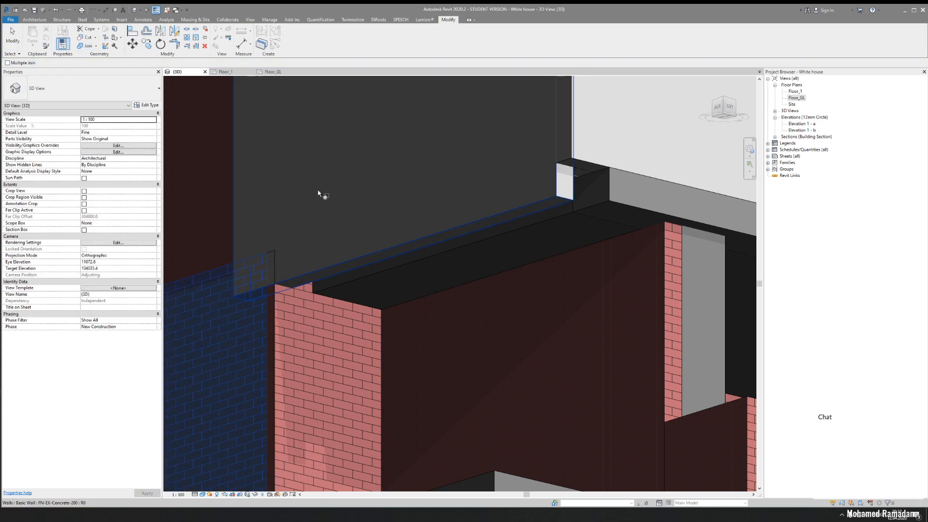
click(319, 191)
key(Escape)
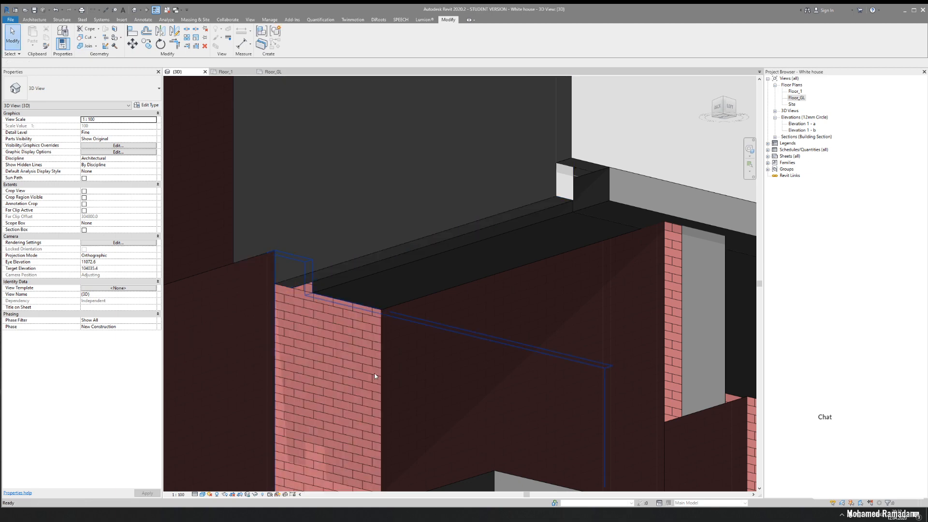
Set the base offset of the adjoining exterior concrete finish wall around the corner to -300 and accept the overlap
shift+middle_drag(374, 373, 425, 253)
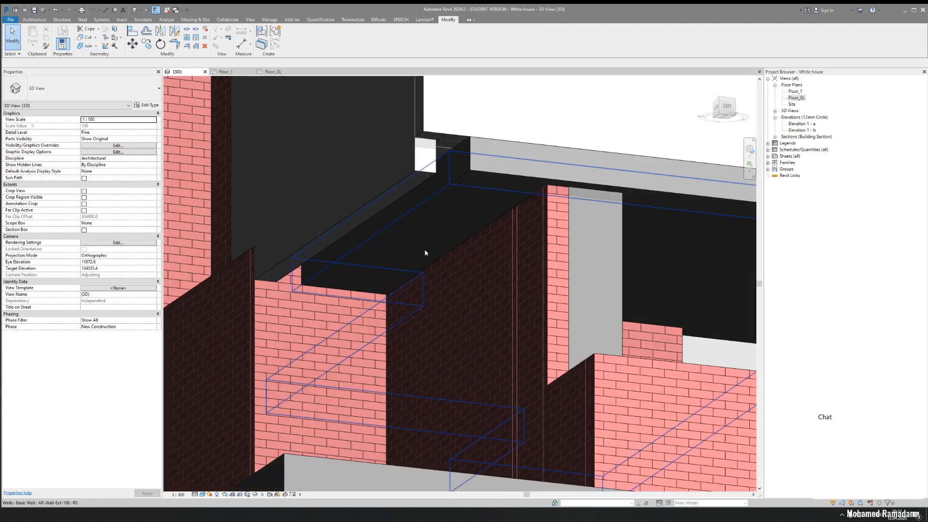
click(449, 129)
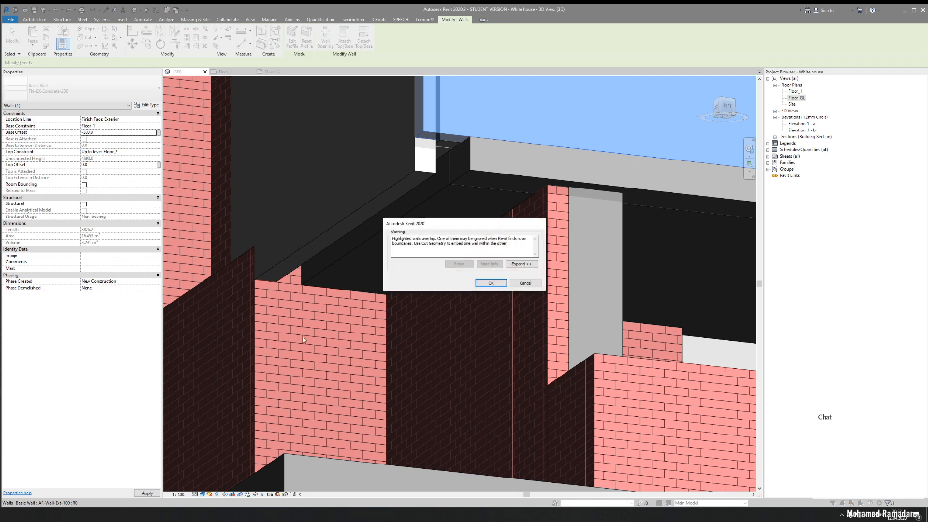
click(491, 285)
key(Escape)
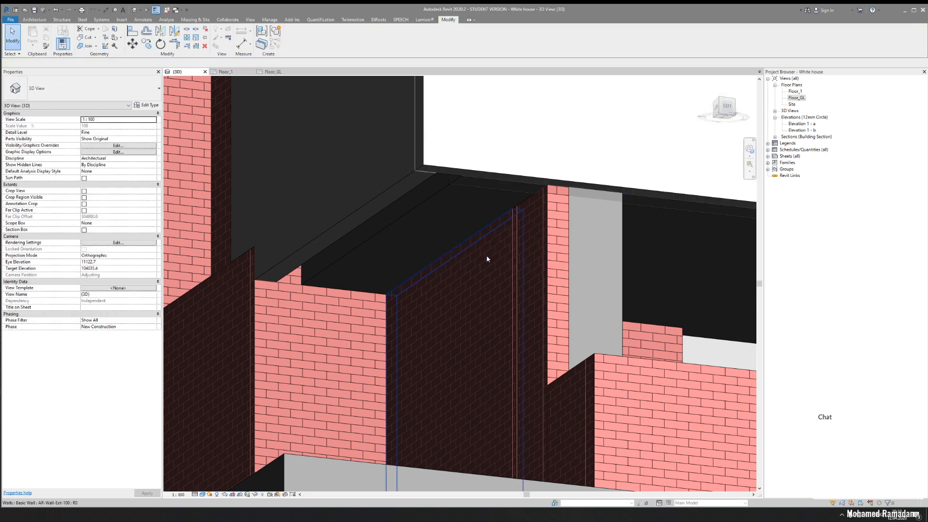
Set the base offset of the remaining three exterior finish walls at the projecting end of the building to -300
scroll(486, 255, down, 3)
shift+middle_drag(590, 269, 424, 220)
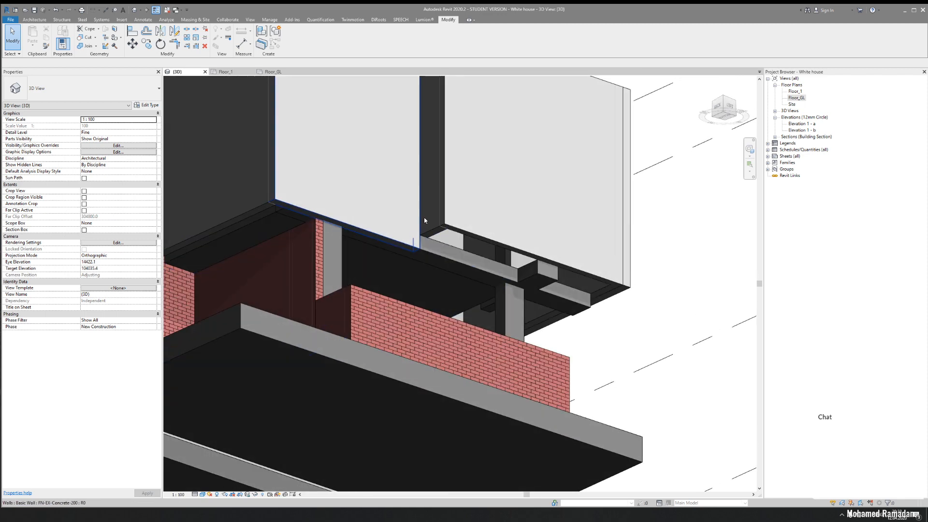
click(463, 227)
ctrl+click(609, 271)
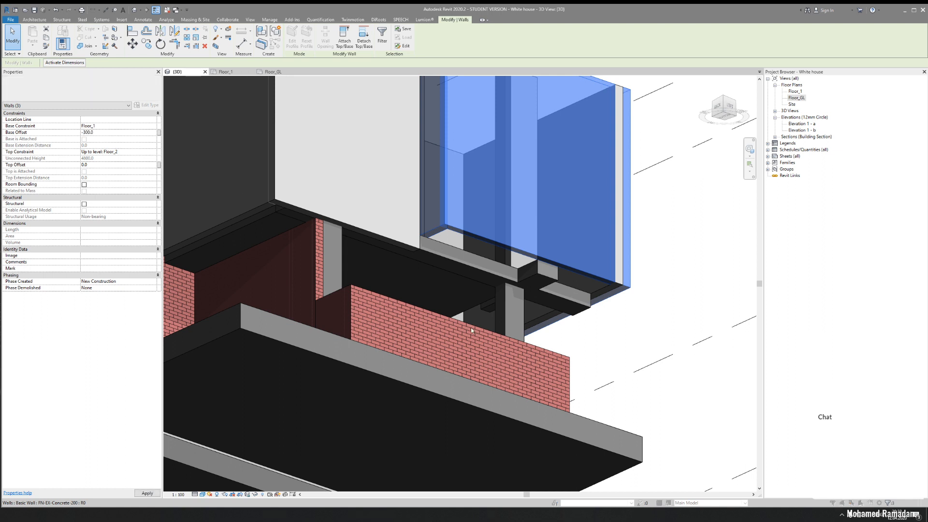
click(493, 285)
click(682, 282)
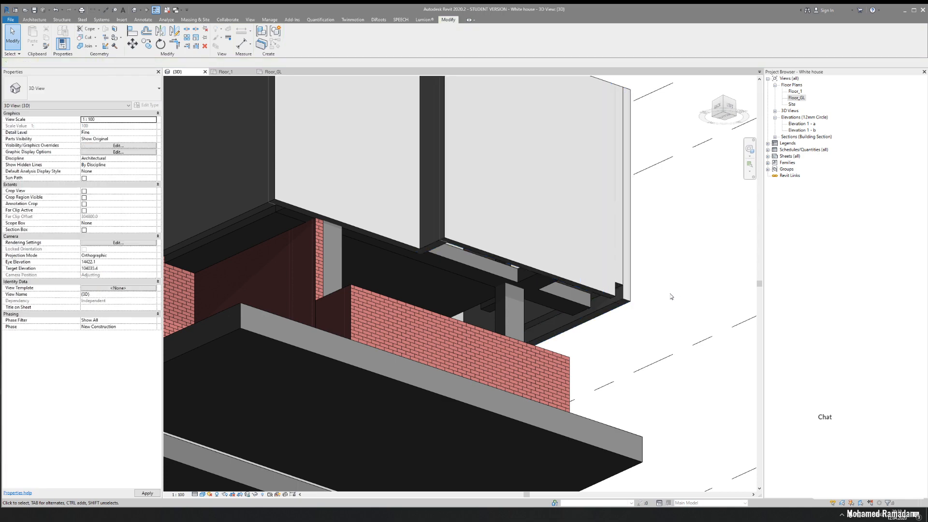
Examine the outer corner of the Floor_1 exterior walls, checking how the structural and finish walls meet
shift+middle_drag(672, 296, 639, 289)
click(645, 227)
middle_drag(693, 228, 352, 377)
scroll(352, 377, up, 1)
key(Escape)
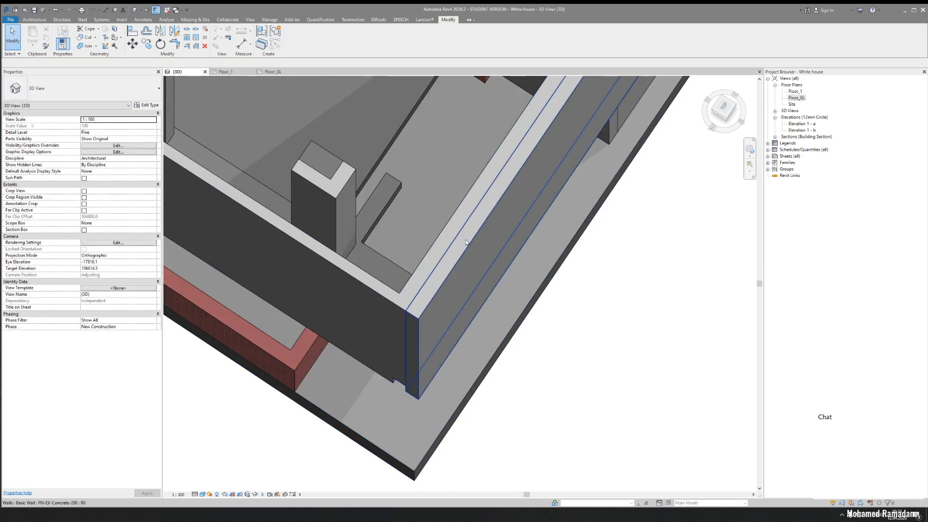
scroll(465, 242, down, 3)
shift+middle_drag(425, 311, 374, 208)
In the Floor_1 plan, disallow the join at the corner end of the ST-EX-Concrete-200 wall and end it at the perpendicular wall's inner face
click(370, 221)
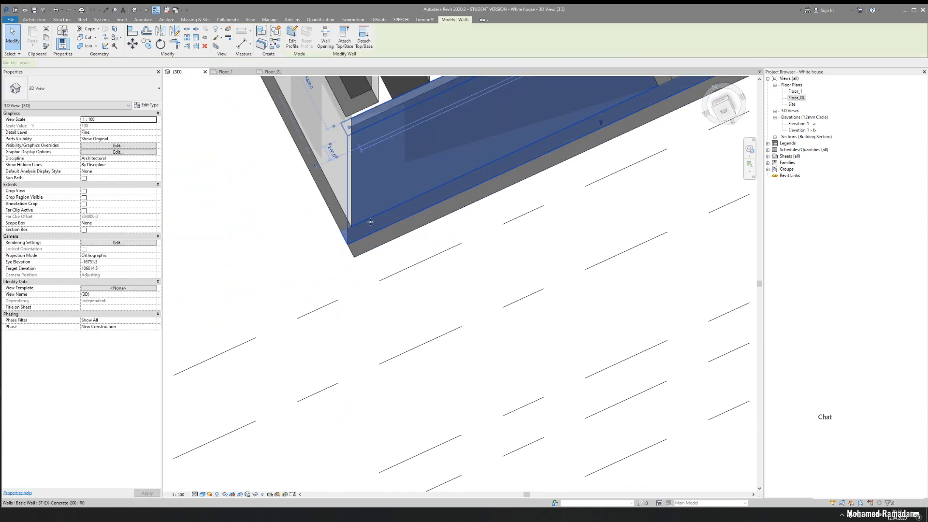
click(222, 72)
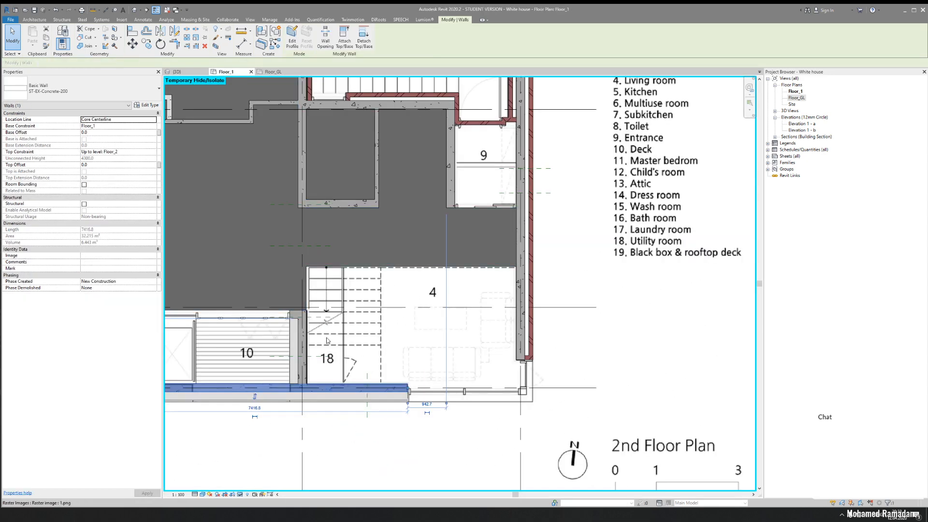
scroll(328, 340, up, 6)
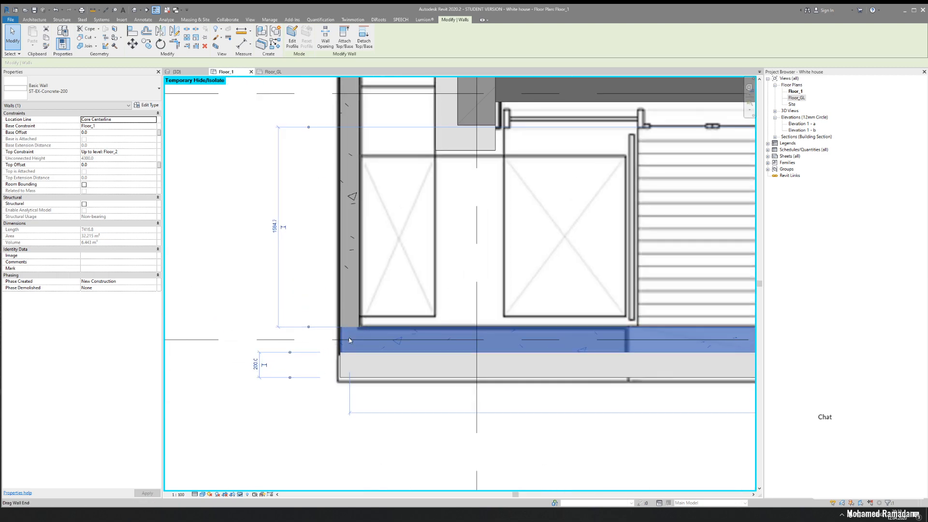
drag(350, 340, 414, 342)
right_click(414, 341)
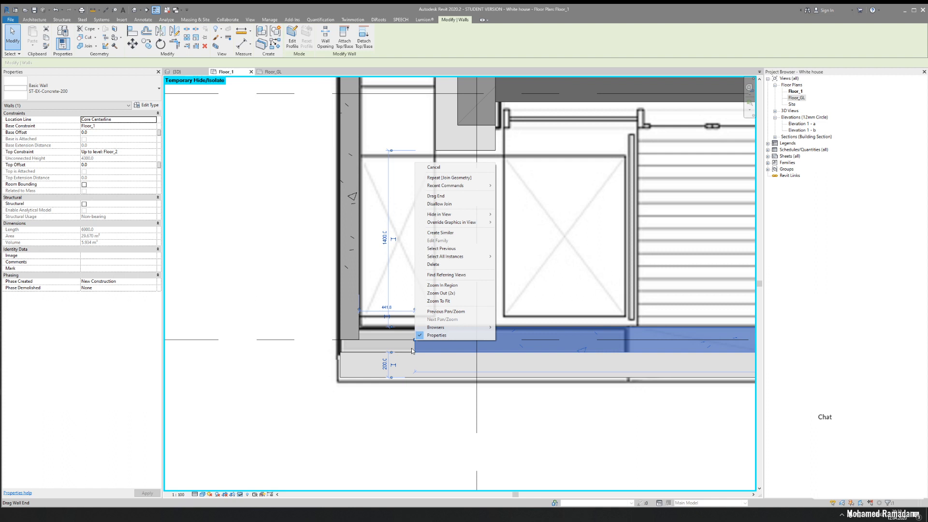
click(441, 203)
key(r)
key(s)
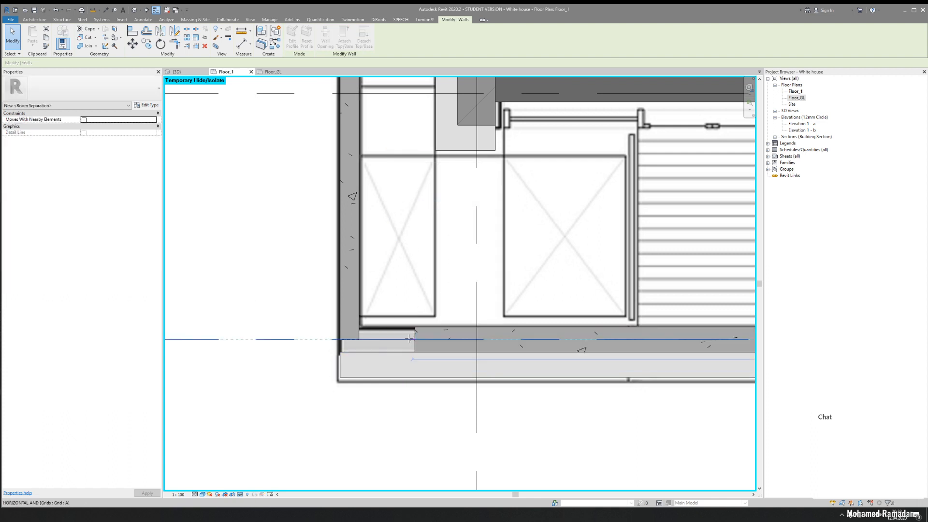
drag(363, 338, 359, 340)
key(Escape)
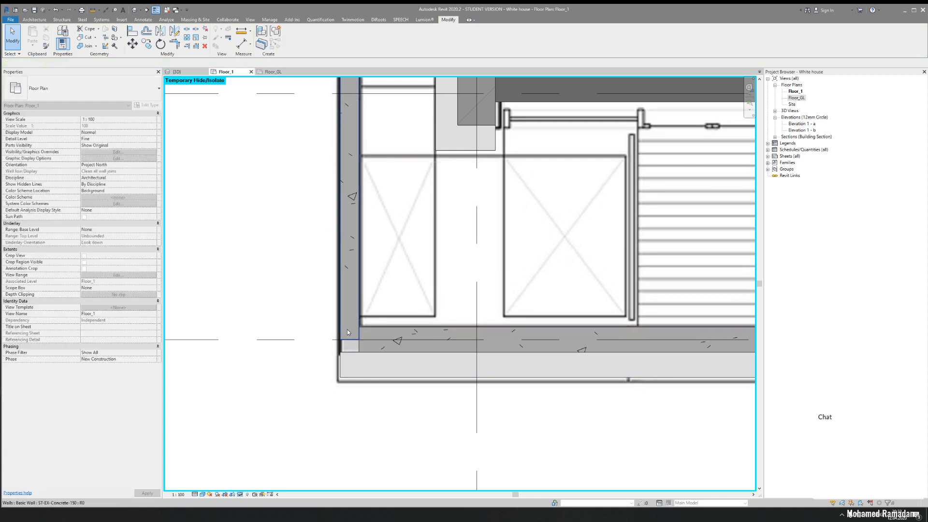
Extend the ST-EX-Concrete-150 wall to the outer face of the ST-EX-Concrete-200 wall to close the corner
click(347, 329)
key(r)
key(s)
key(Escape)
key(Escape)
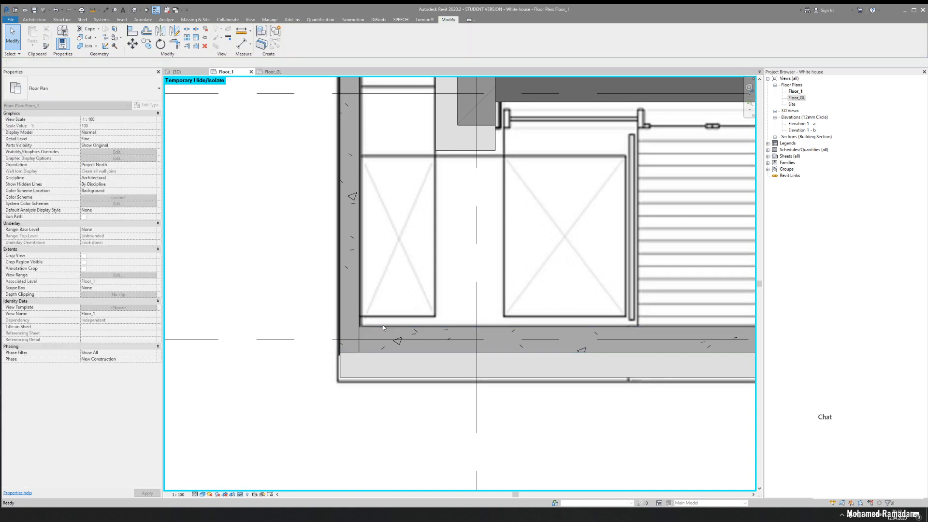
In the 3D view, join the lowered FN-EX-Concrete-200 wall with the overlapping ground-floor exterior wall
click(168, 72)
shift+middle_drag(483, 242, 549, 224)
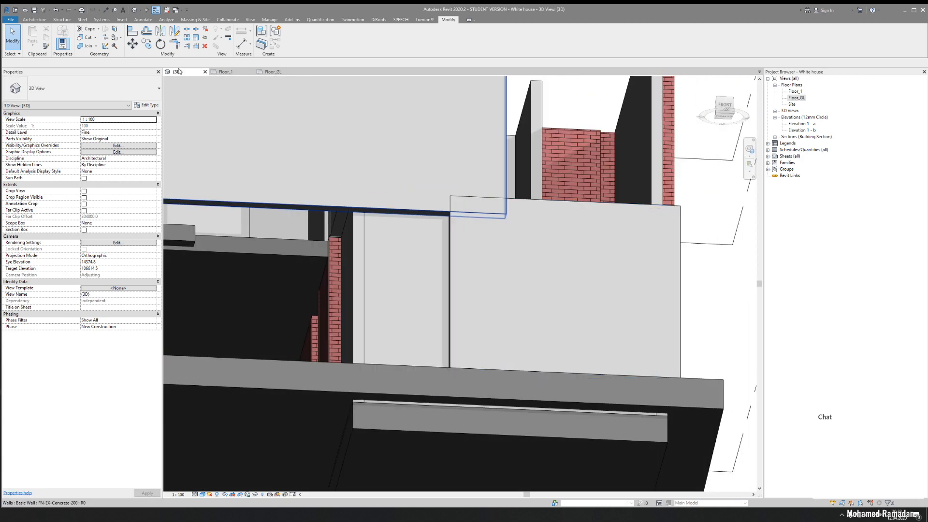
click(86, 45)
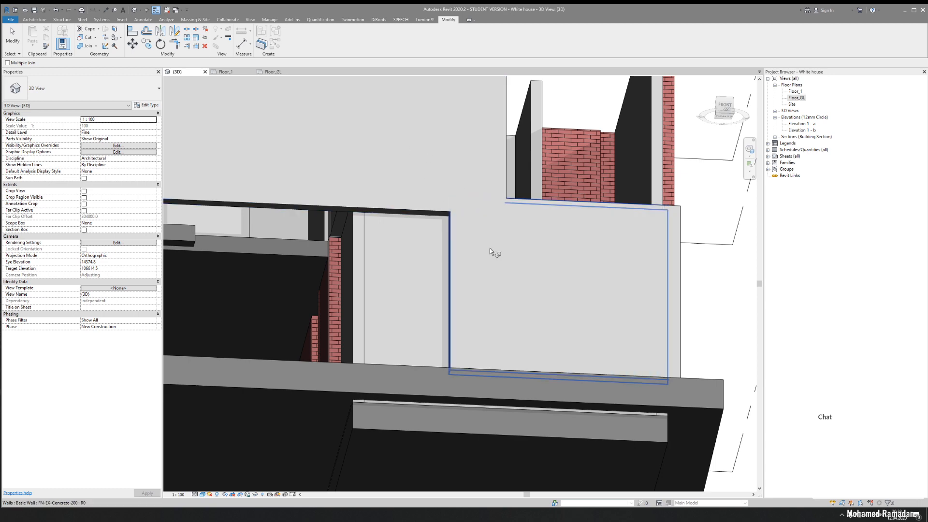
Examine the beams and wall bases from below and the Floor_1 rooms, slab and entrance area from above
shift+middle_drag(489, 248, 477, 169)
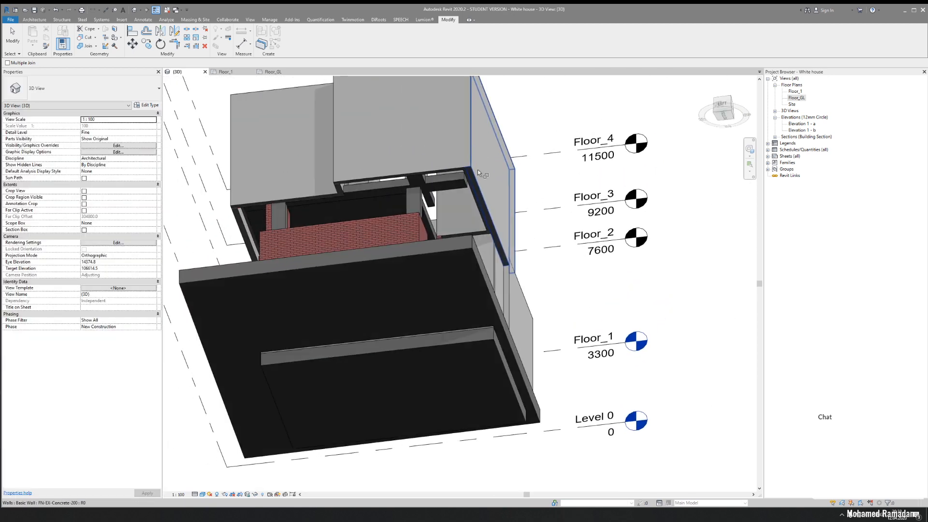
scroll(388, 164, up, 10)
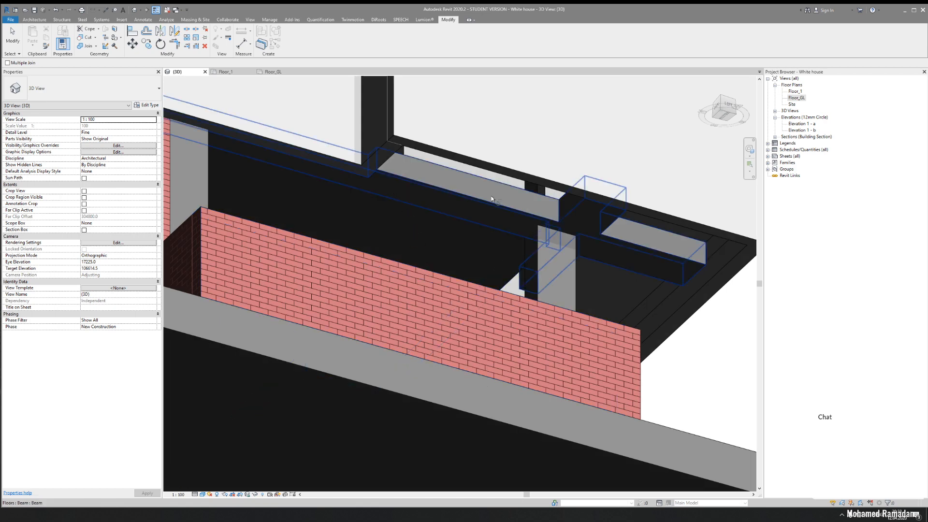
shift+middle_drag(625, 239, 617, 207)
scroll(461, 200, down, 7)
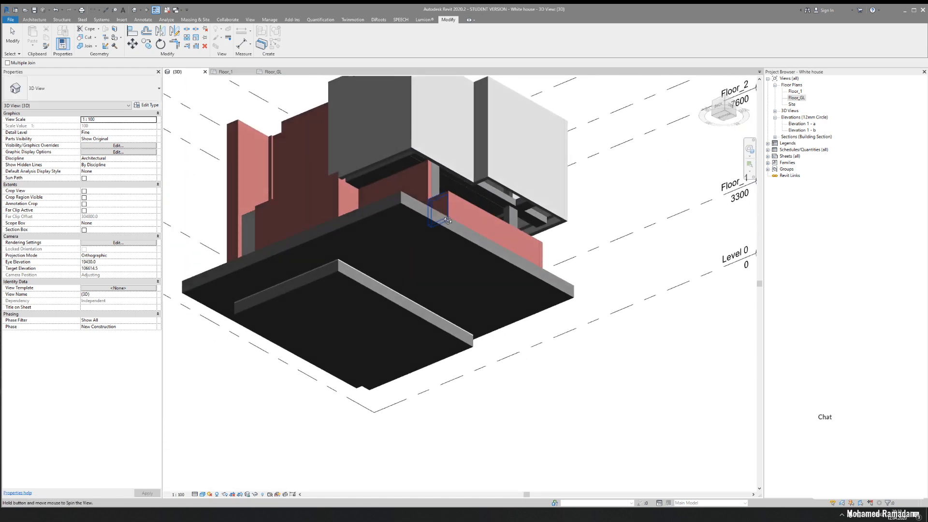
shift+middle_drag(431, 209, 529, 338)
middle_drag(528, 267, 333, 321)
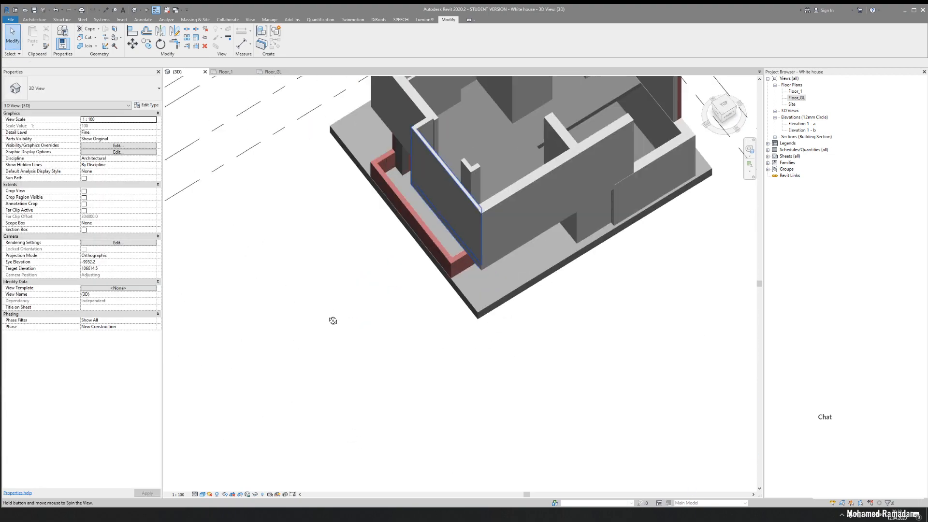
shift+middle_drag(592, 169, 353, 280)
shift+middle_drag(618, 270, 609, 247)
scroll(454, 254, up, 2)
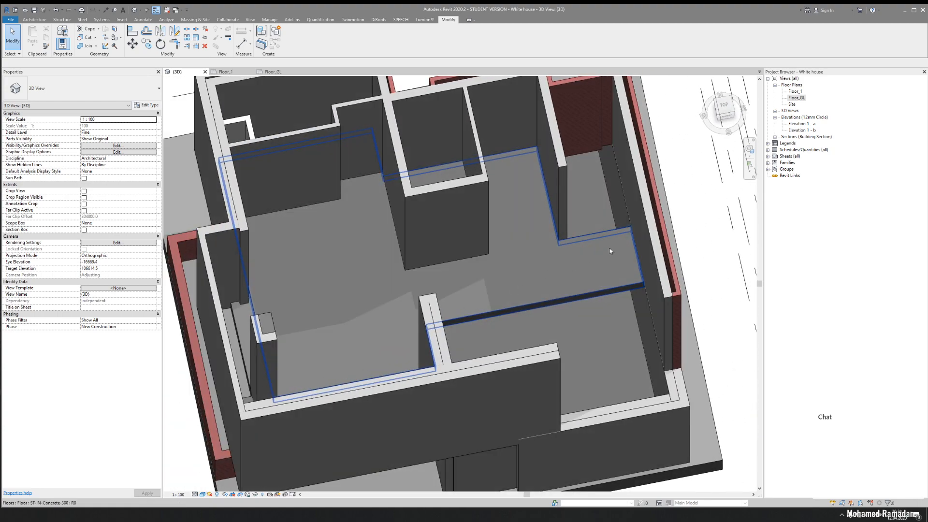
middle_drag(595, 141, 528, 315)
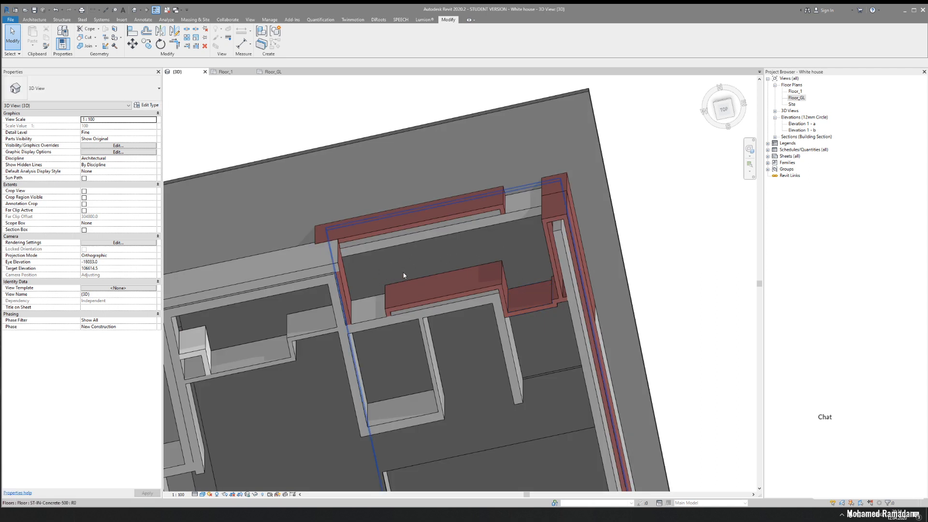
middle_drag(405, 381, 443, 182)
middle_drag(390, 289, 381, 178)
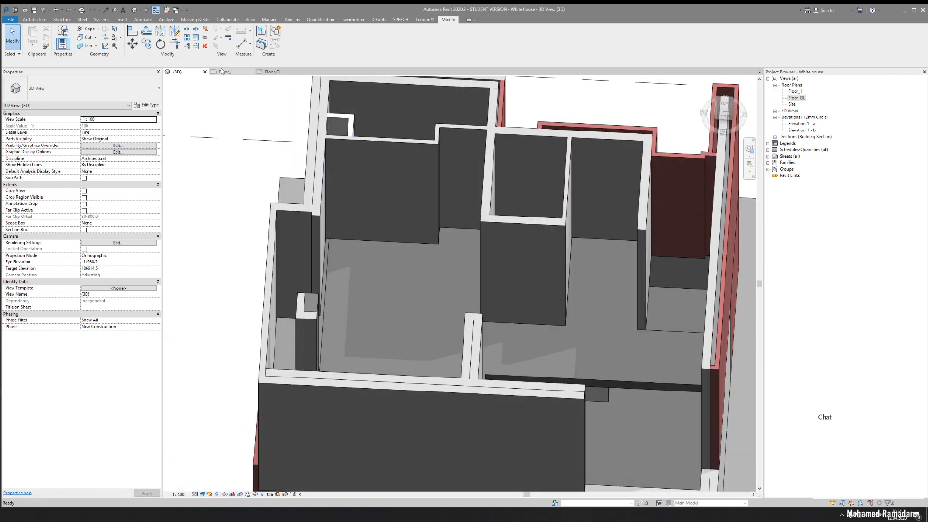
On the Floor_1 plan, start a ST-IN-Concrete-300 floor and pick boundary lines from the slab edge and the two wall faces flanking the entrance
click(222, 71)
scroll(453, 238, down, 5)
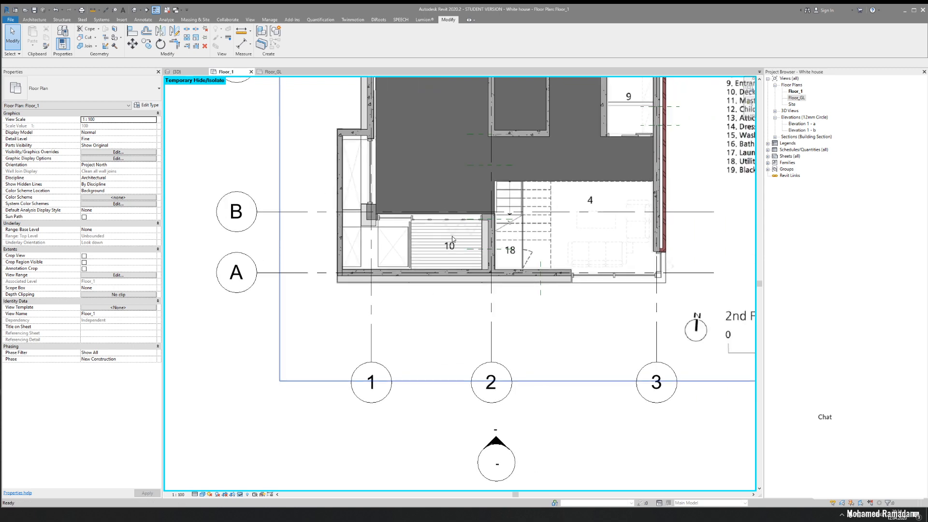
middle_drag(378, 293, 162, 451)
scroll(413, 250, up, 4)
mouse_move(442, 317)
middle_down()
mouse_move(454, 305)
mouse_move(447, 328)
middle_up()
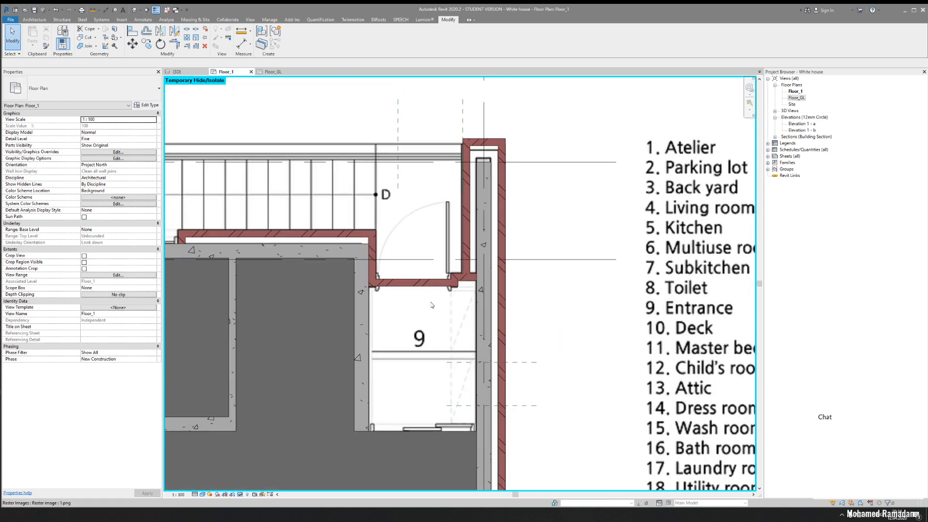
click(35, 21)
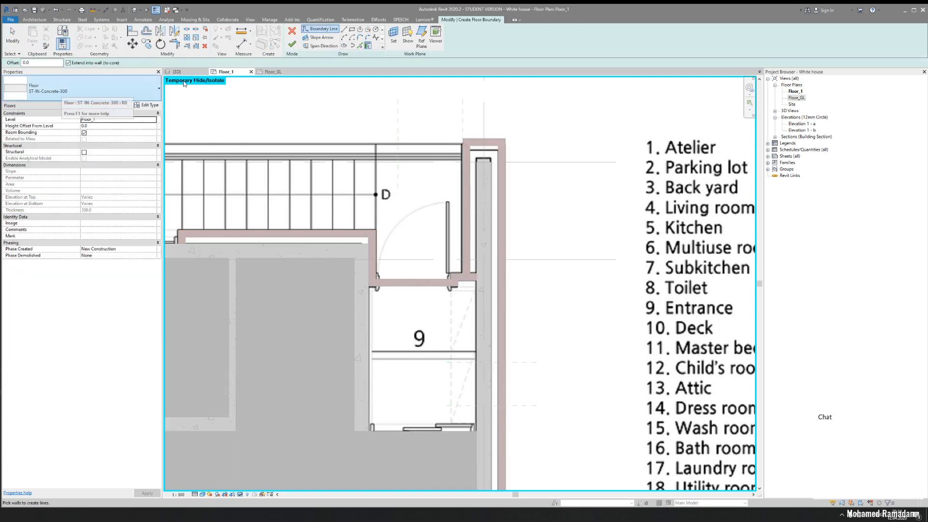
middle_drag(413, 283, 432, 173)
scroll(409, 304, up, 2)
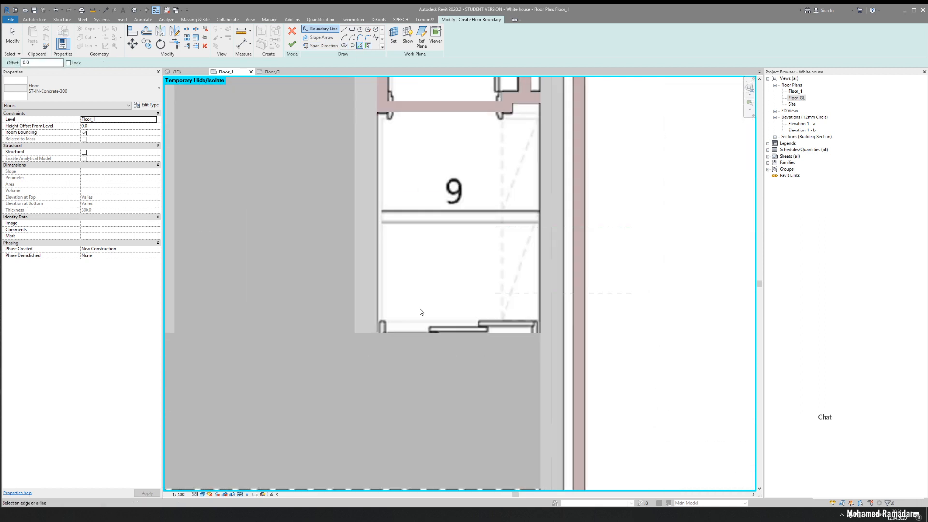
click(413, 331)
click(375, 286)
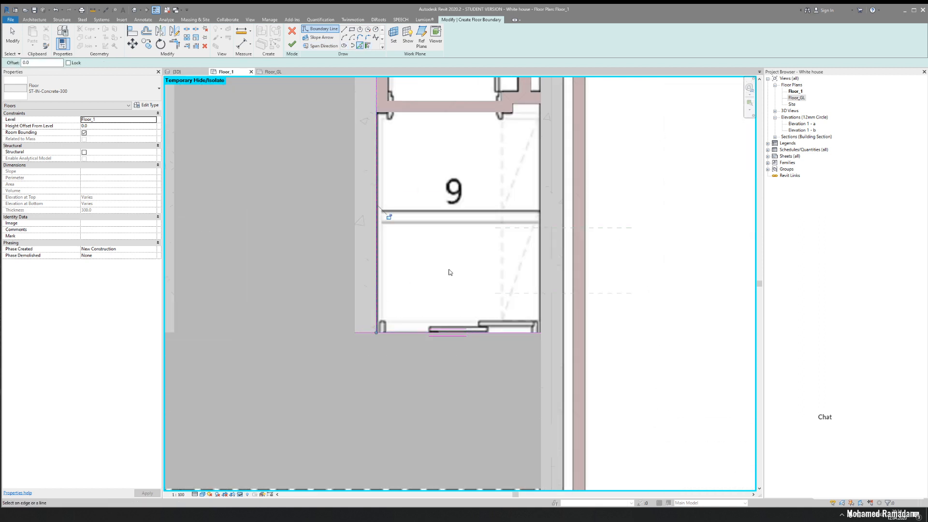
click(541, 249)
Pick the ST-EX-Concrete-200 wall's end edge as a boundary line, stretch it about 1360 mm across the entrance, and move it outward onto the traced landing line
middle_drag(508, 219, 503, 317)
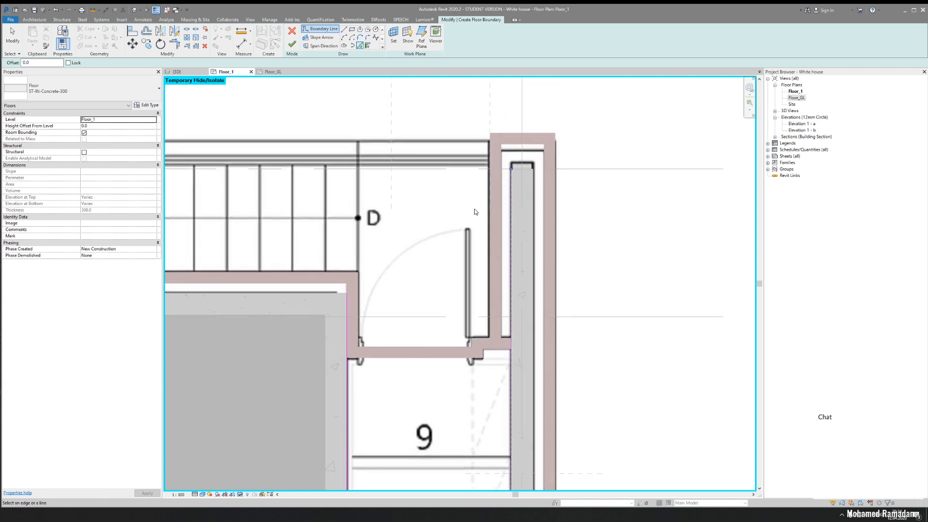
scroll(408, 153, up, 2)
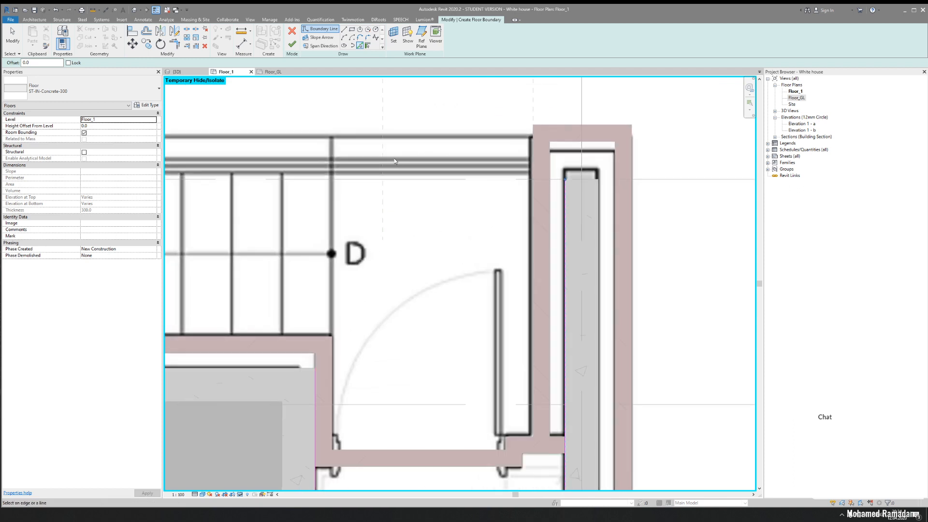
scroll(393, 161, up, 1)
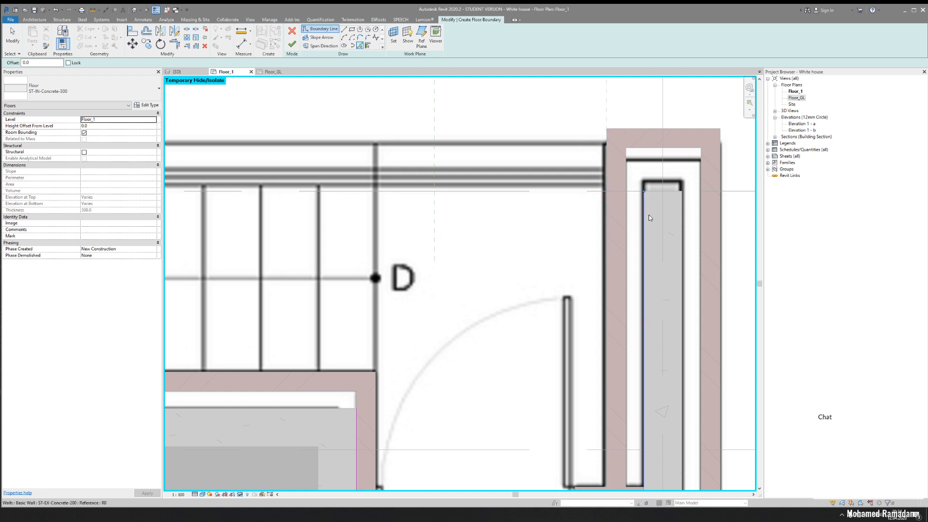
click(659, 192)
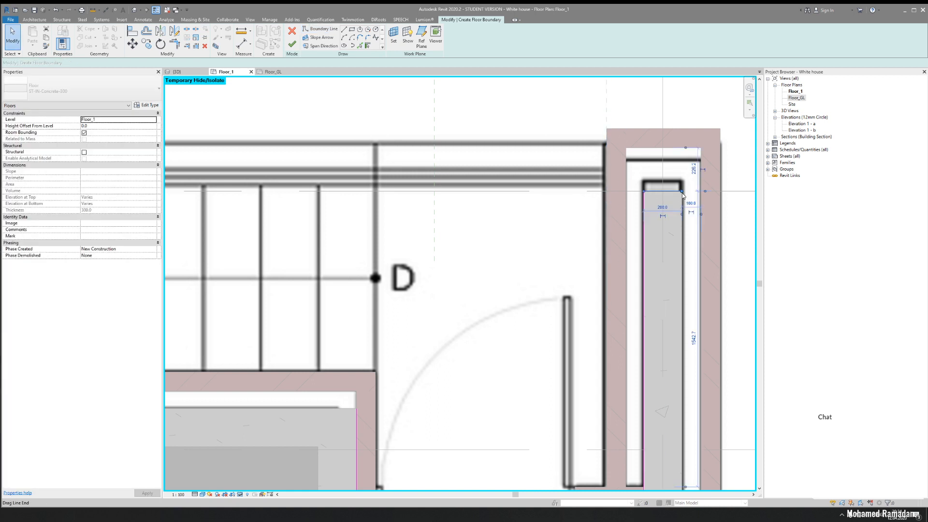
drag(681, 191, 382, 191)
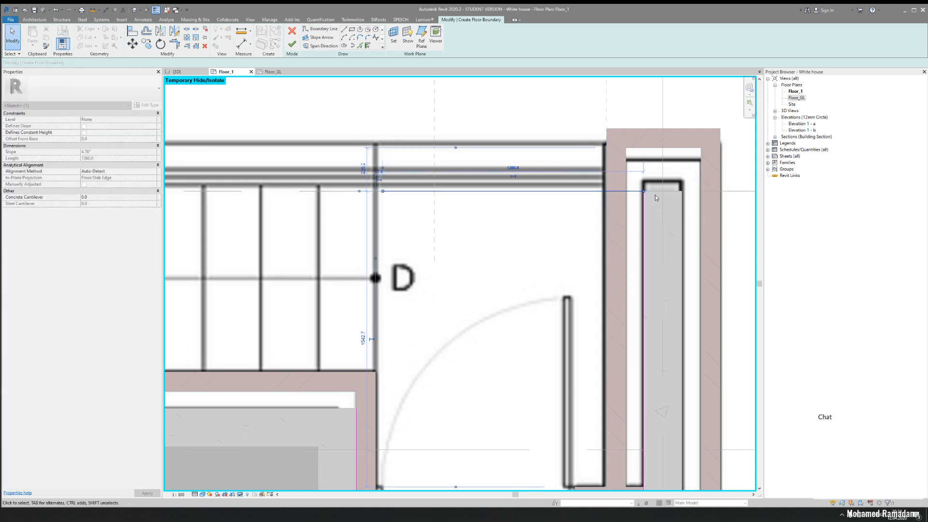
click(527, 192)
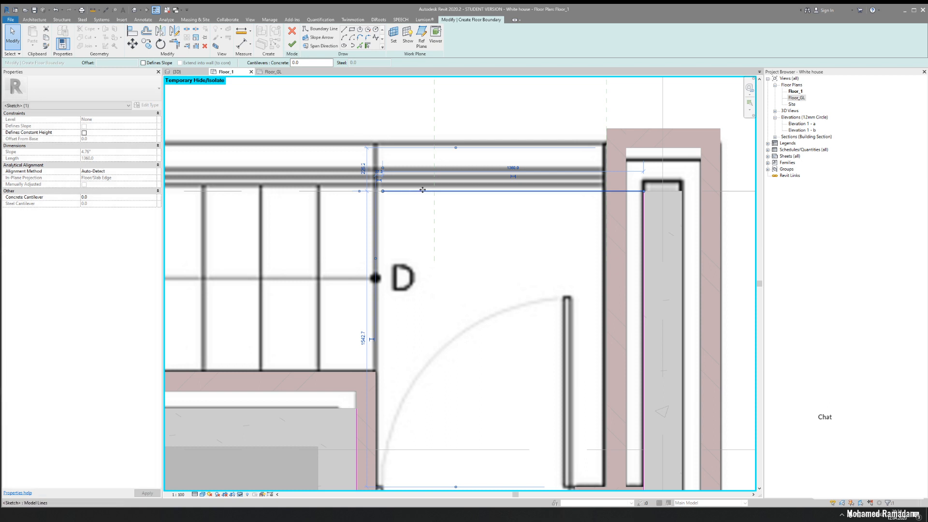
drag(422, 189, 426, 165)
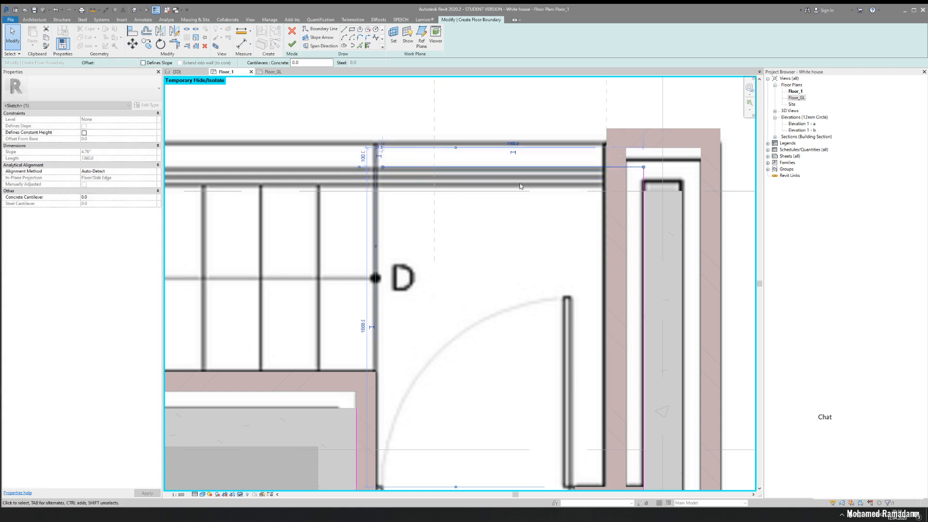
scroll(431, 177, down, 1)
click(567, 211)
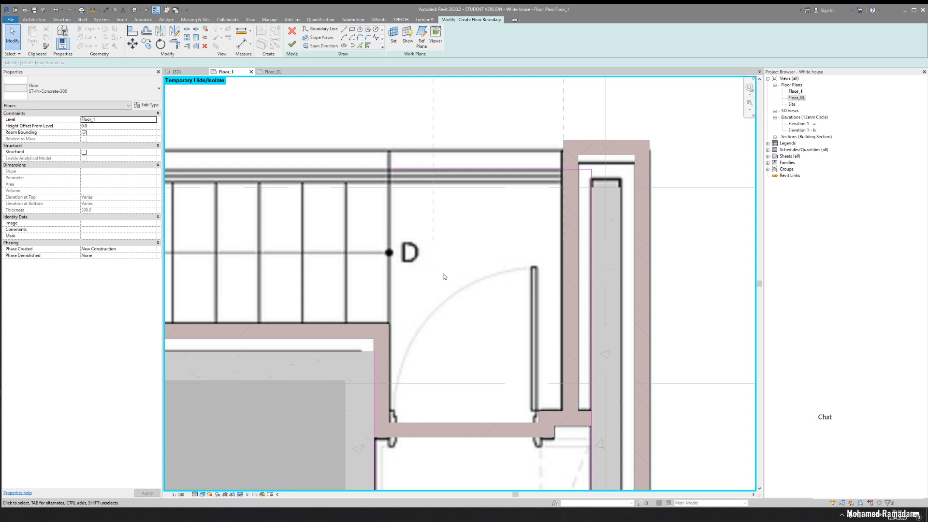
Trim the outer boundary line to the stair-side wall line, and add the brick wall's outer face as a boundary trimmed to that wall line
key(Escape)
click(416, 170)
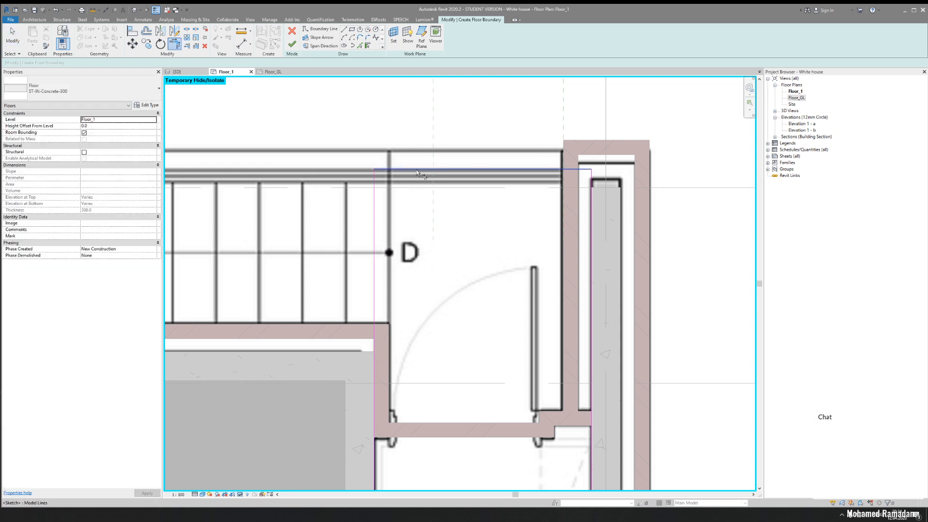
scroll(416, 174, down, 3)
key(Escape)
scroll(390, 212, up, 5)
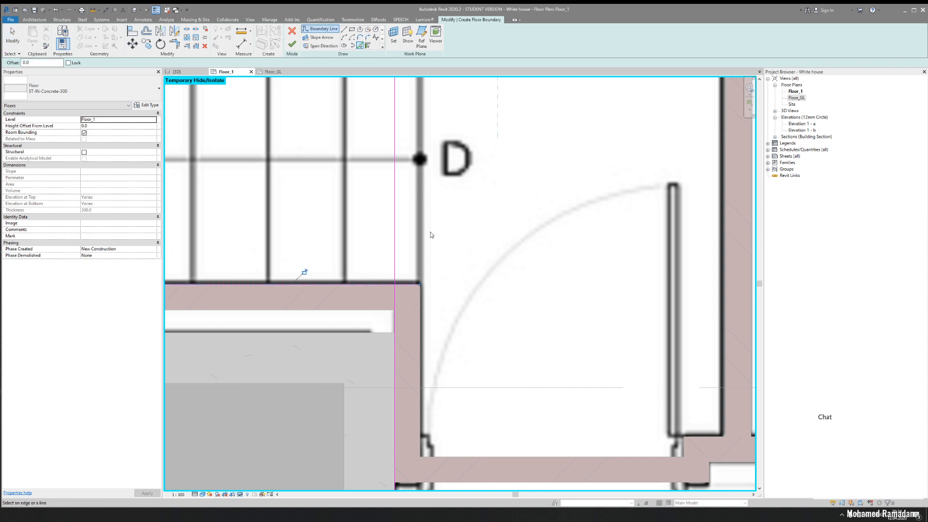
click(395, 310)
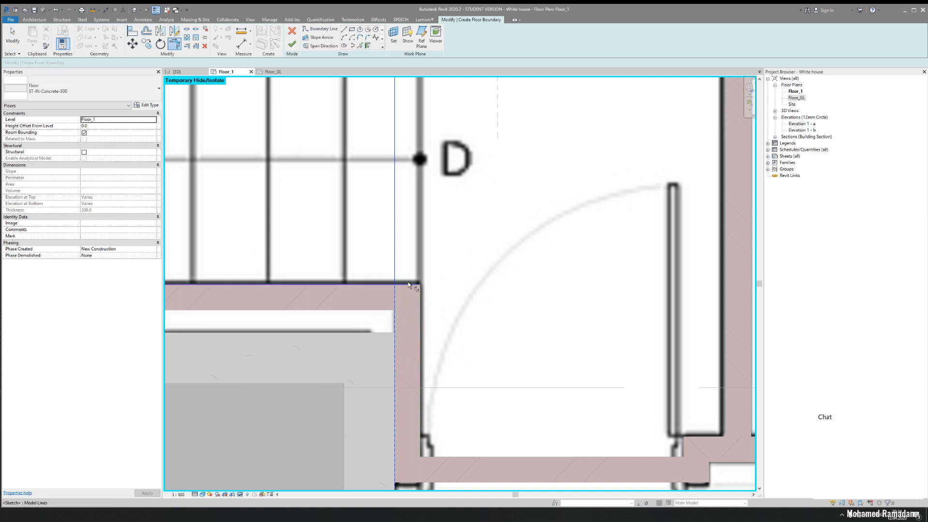
click(411, 284)
Draw a boundary line from the brick wall's outer corner along the stair end to the outer boundary line, and trim them into a corner
click(342, 32)
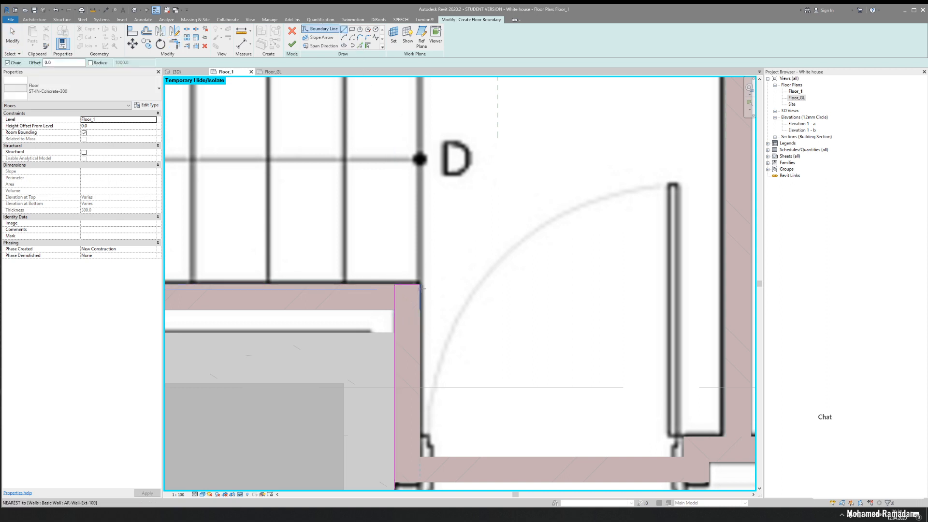
click(420, 284)
scroll(420, 284, down, 2)
click(421, 112)
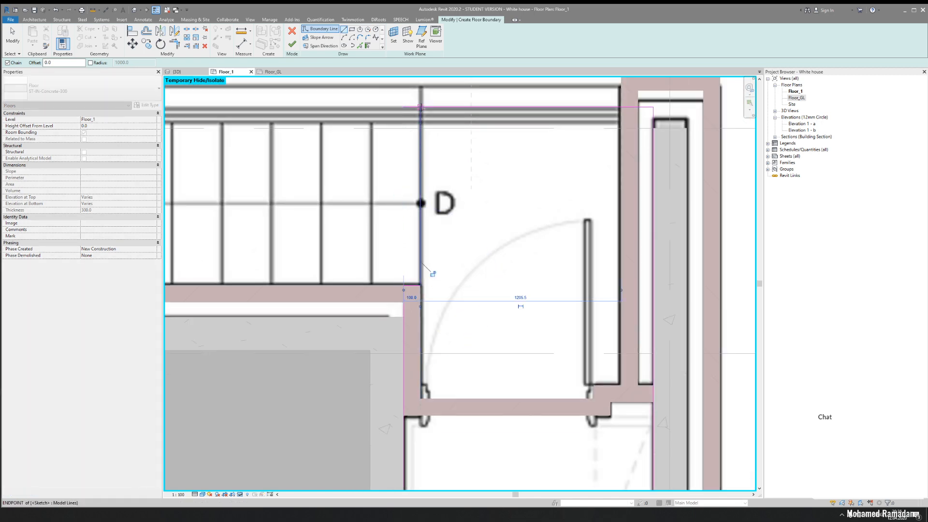
key(t)
key(r)
click(419, 148)
click(439, 115)
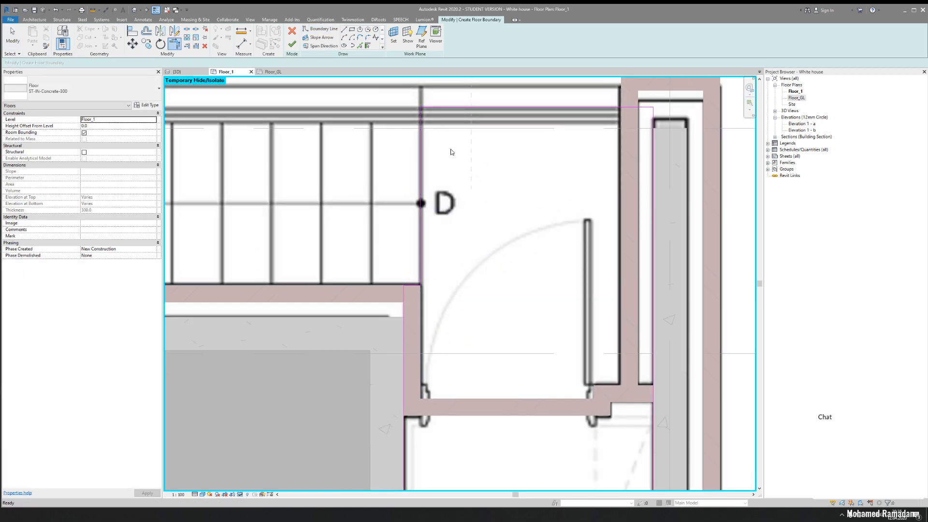
key(Escape)
Trim the intersecting boundary lines at the existing slab edge and finish the entrance floor without attaching the walls to its bottom
scroll(440, 123, down, 4)
scroll(476, 267, up, 3)
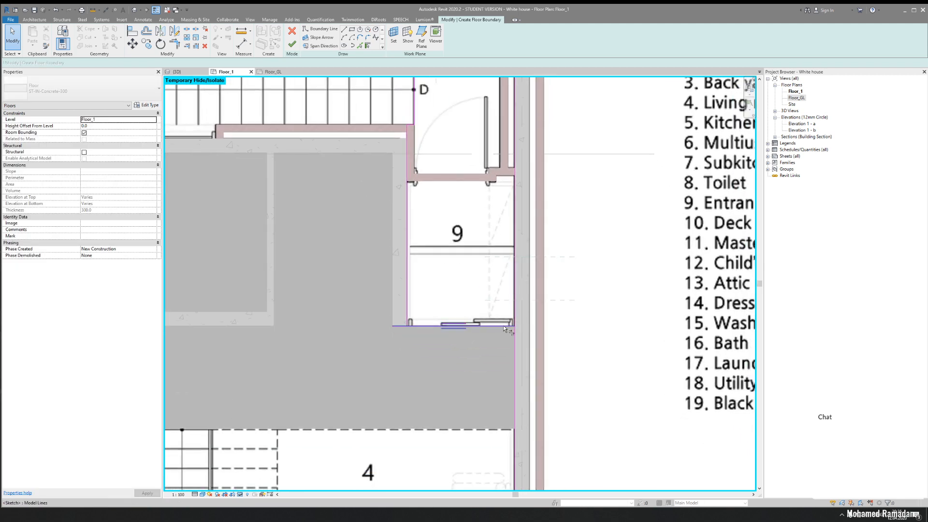
click(296, 48)
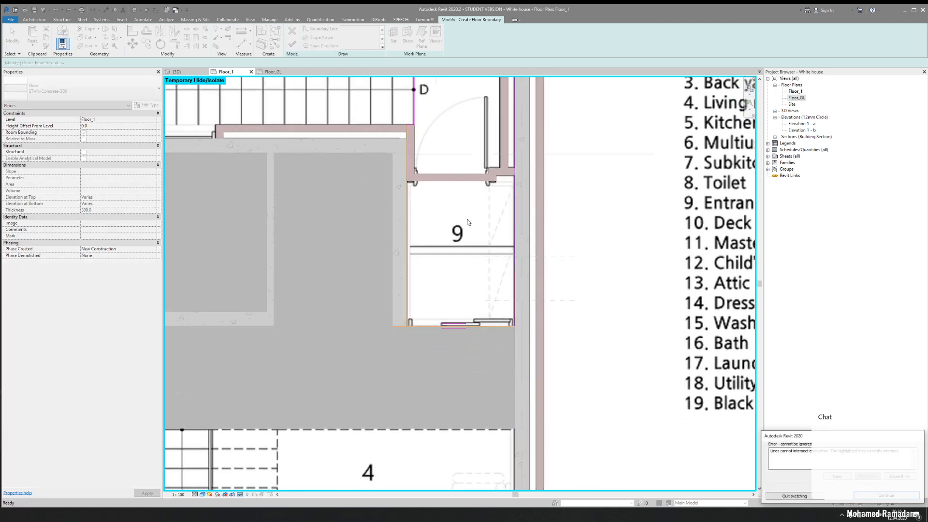
click(868, 495)
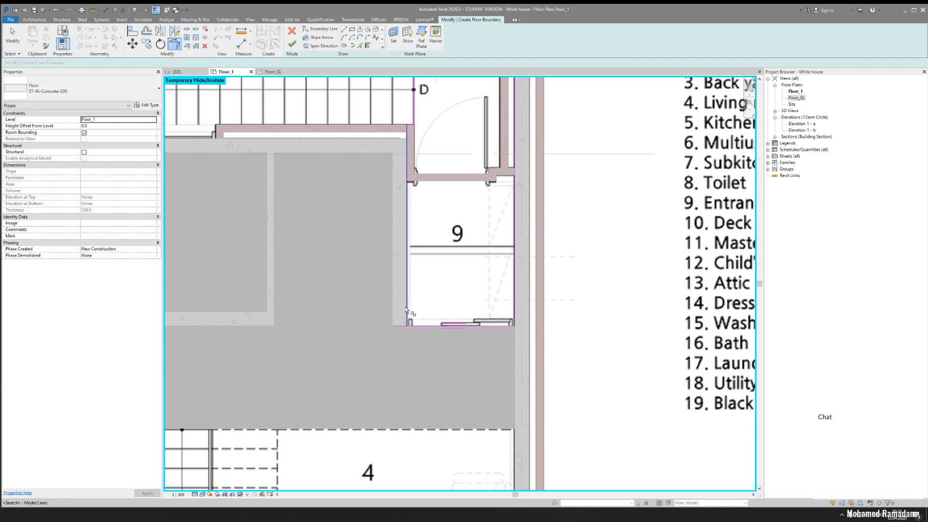
click(292, 44)
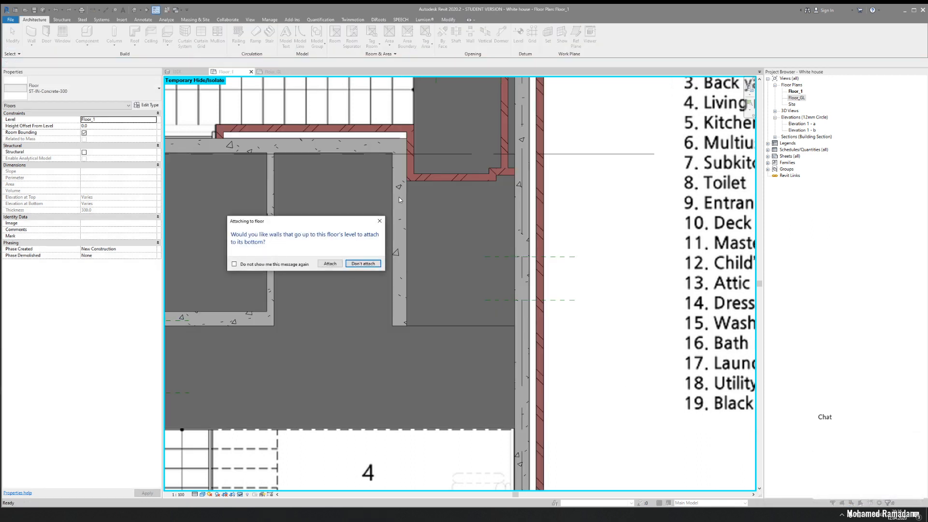
click(362, 263)
In the 3D view, join the new entrance floor with the concrete wall it overlaps at its outer edge
click(179, 72)
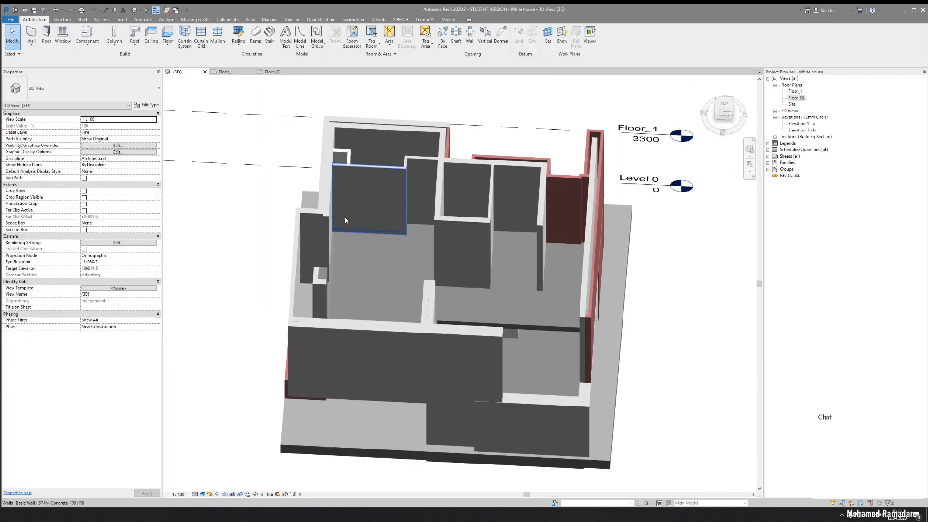
shift+middle_drag(345, 221, 451, 260)
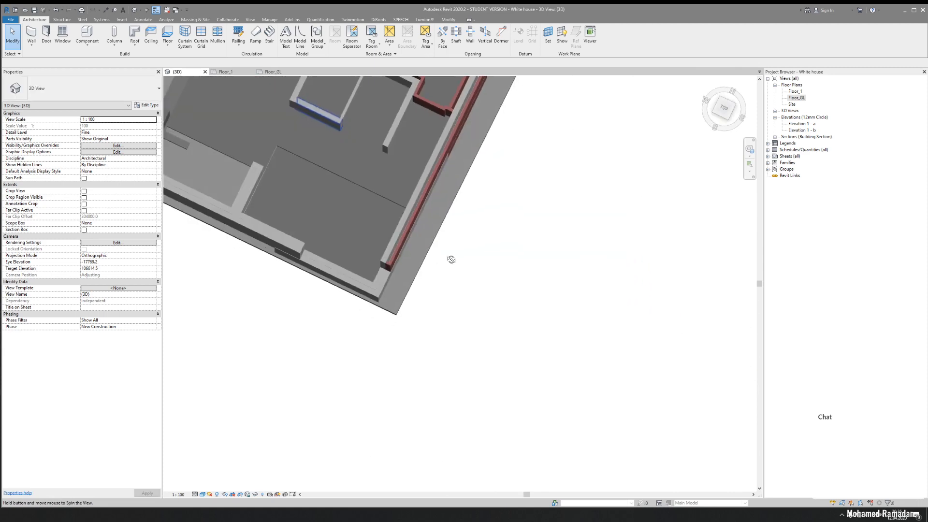
scroll(455, 204, up, 5)
click(380, 228)
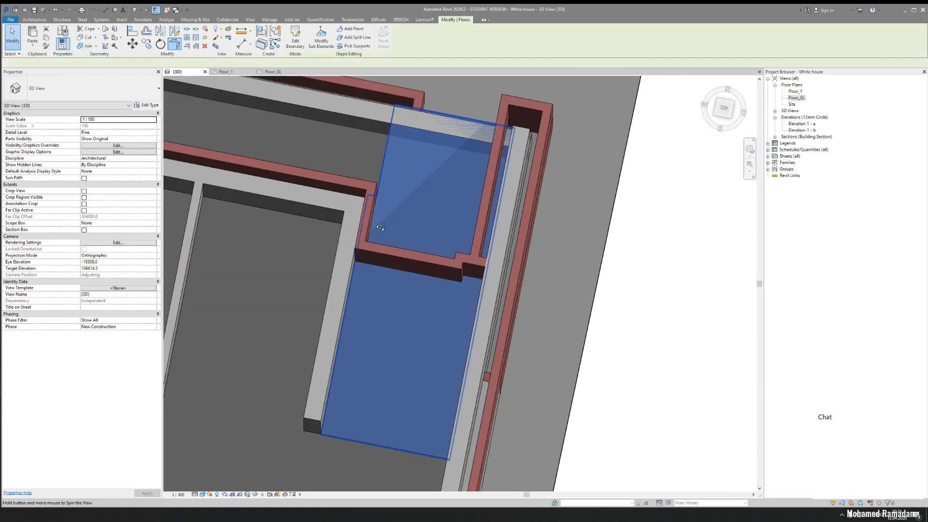
shift+middle_drag(380, 229, 361, 254)
key(Escape)
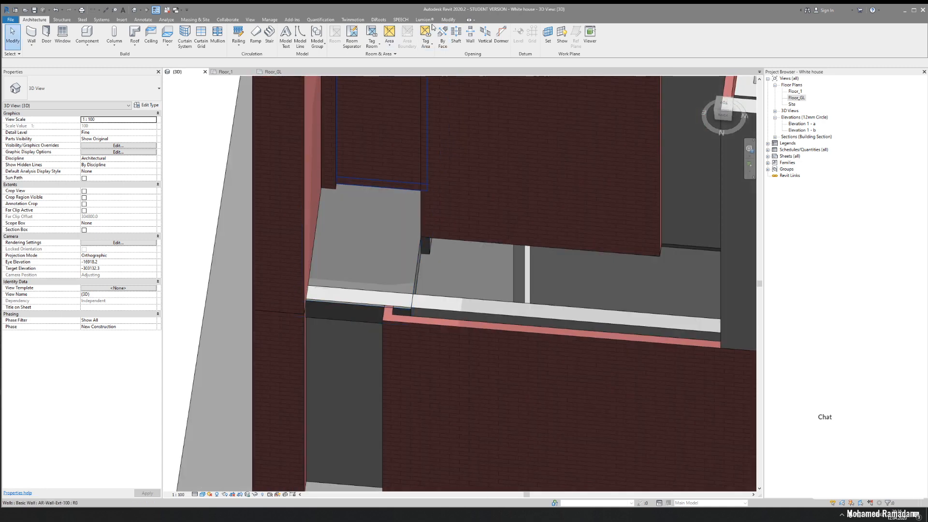
click(448, 20)
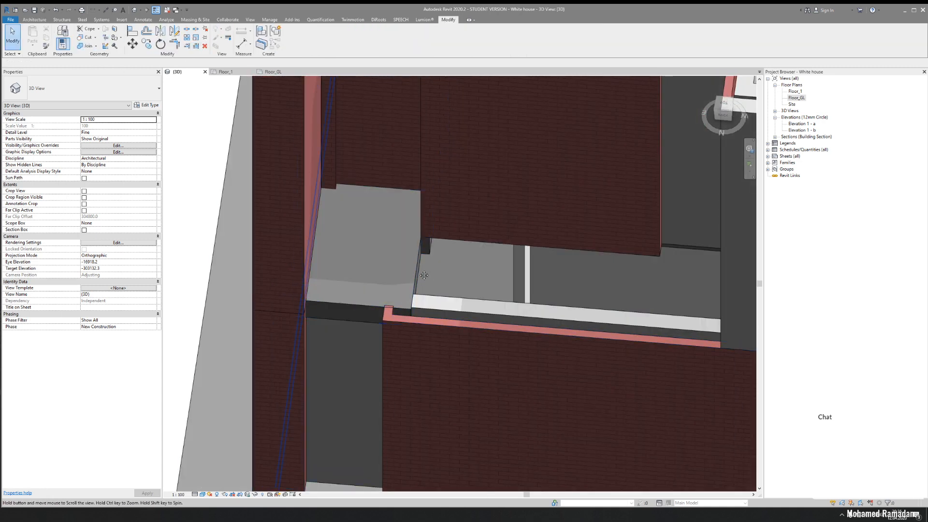
Align the entrance floor's outer edge with the outer face of the adjacent concrete wall
scroll(378, 278, up, 3)
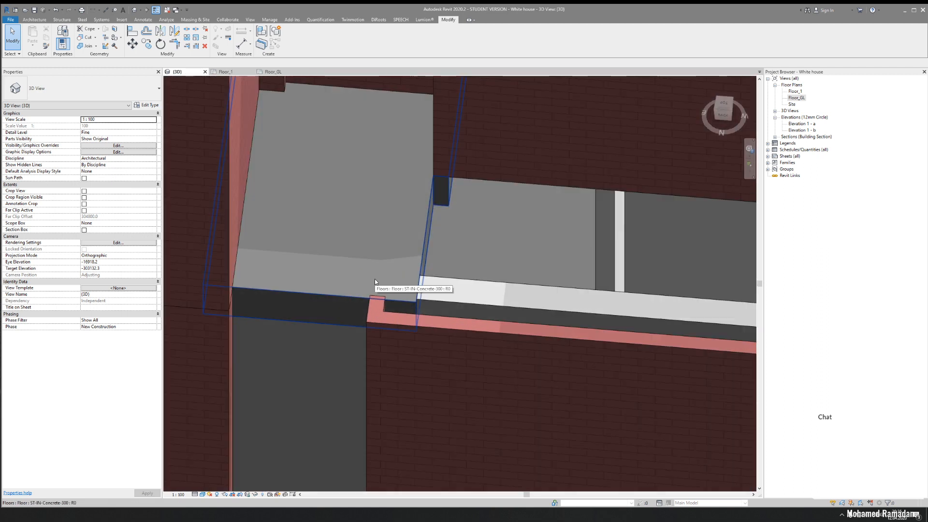
key(a)
key(l)
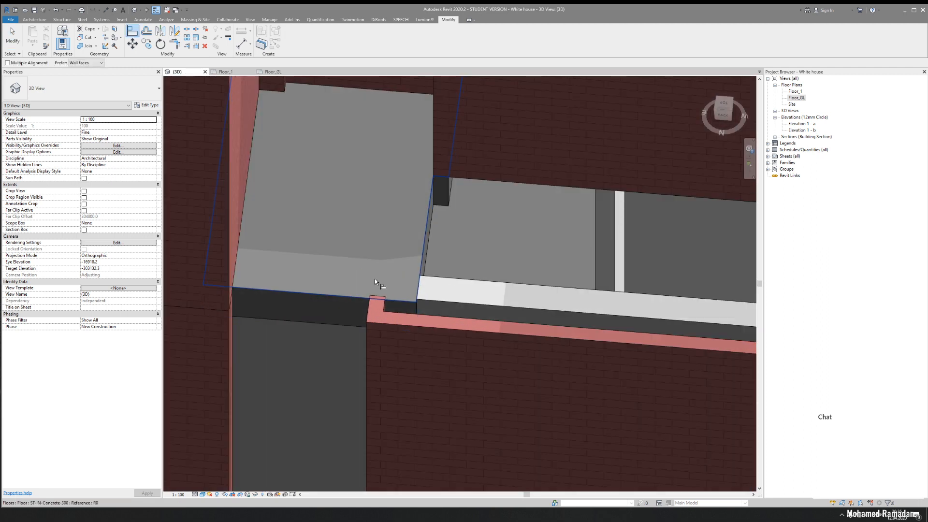
click(440, 309)
click(334, 313)
key(Escape)
key(Escape)
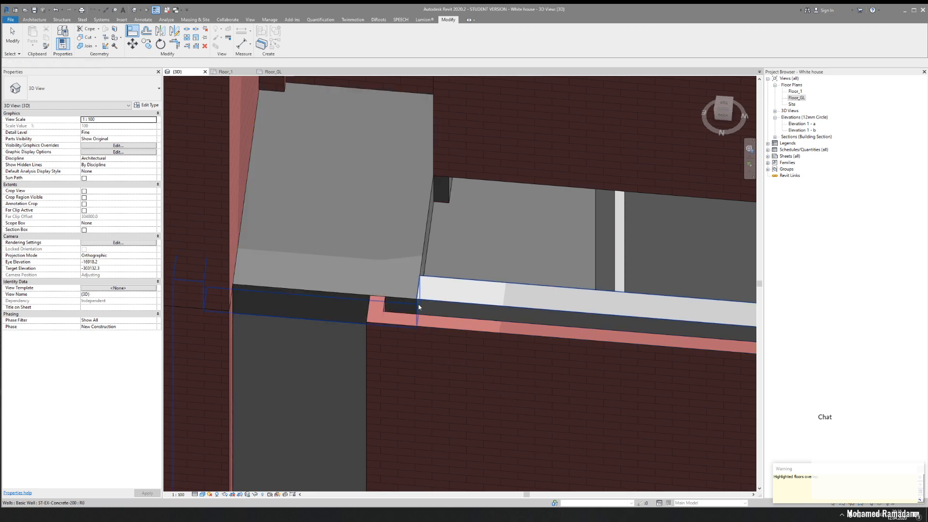
Switch the join order between the entrance floor and the concrete wall beneath its outer edge
click(96, 46)
click(90, 87)
click(332, 294)
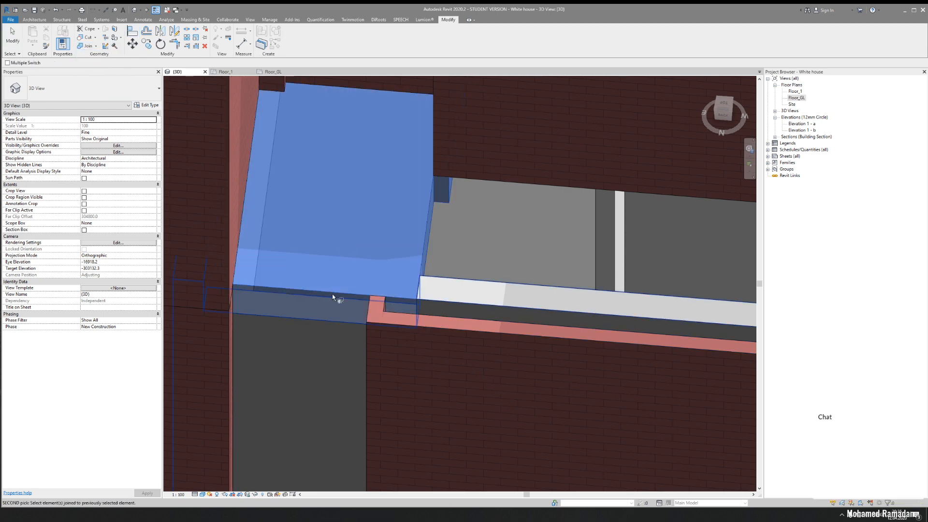
click(321, 343)
key(Escape)
scroll(414, 256, down, 3)
middle_drag(519, 279, 514, 391)
scroll(278, 253, down, 2)
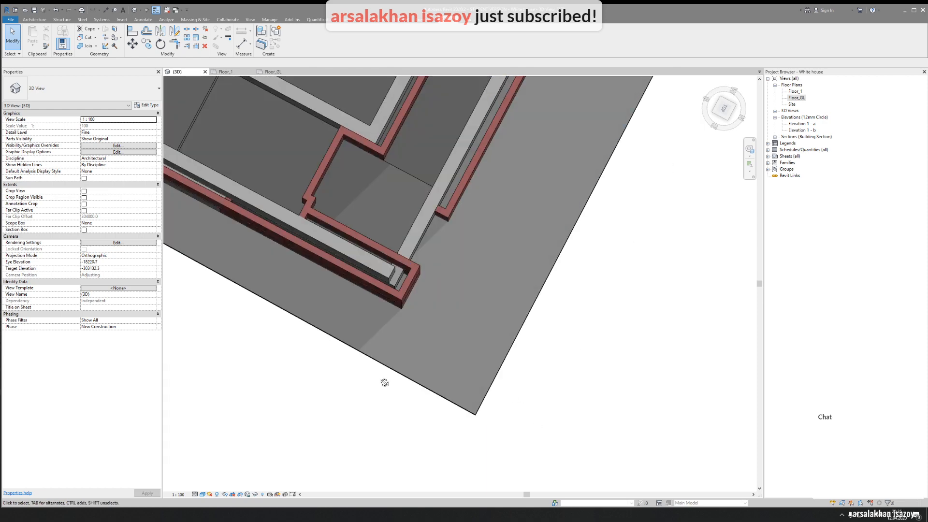
shift+middle_drag(384, 382, 442, 320)
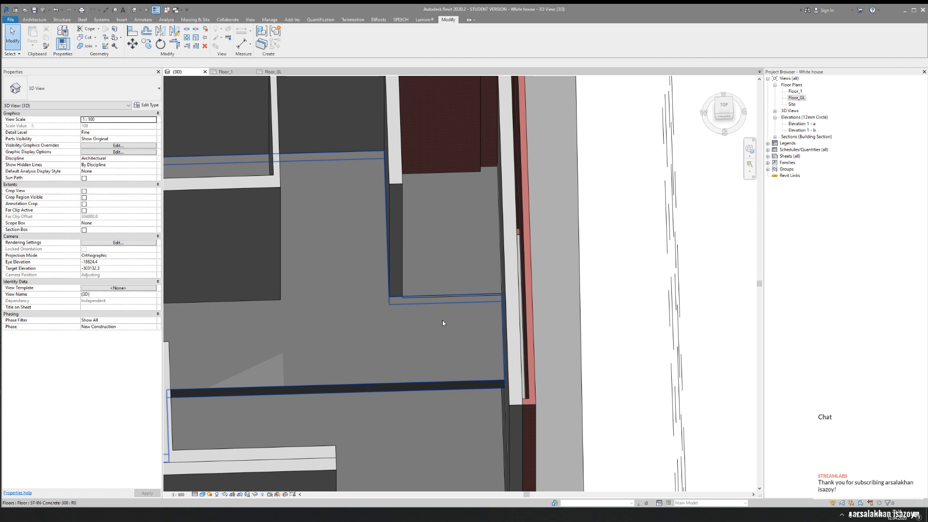
scroll(407, 184, down, 4)
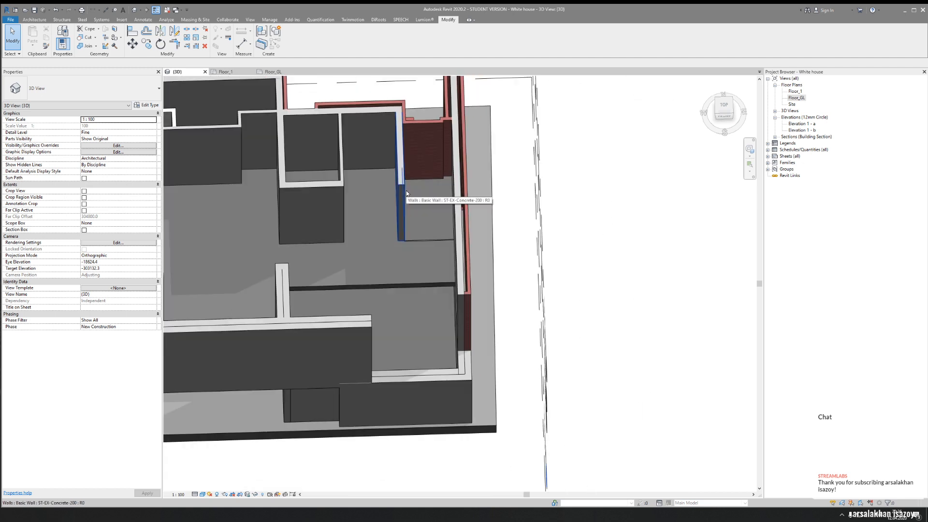
Examine the junction between the entrance floor and the main Floor_1 slab, selecting each floor in turn to compare their edges
middle_drag(406, 337, 448, 290)
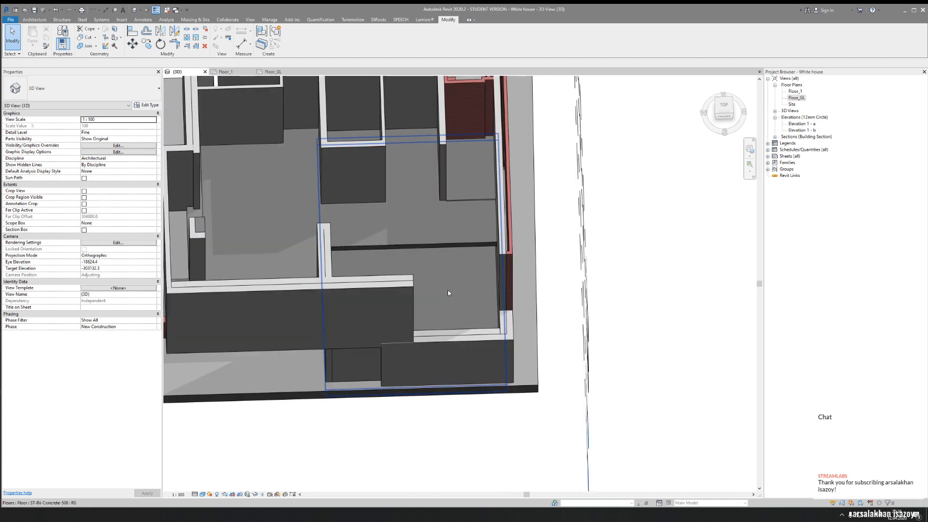
shift+middle_drag(471, 369, 492, 387)
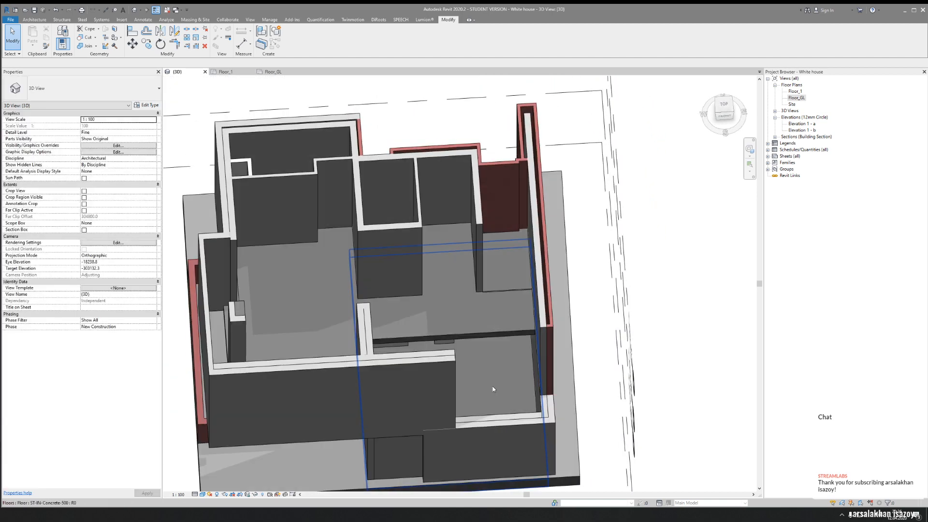
scroll(501, 297, up, 10)
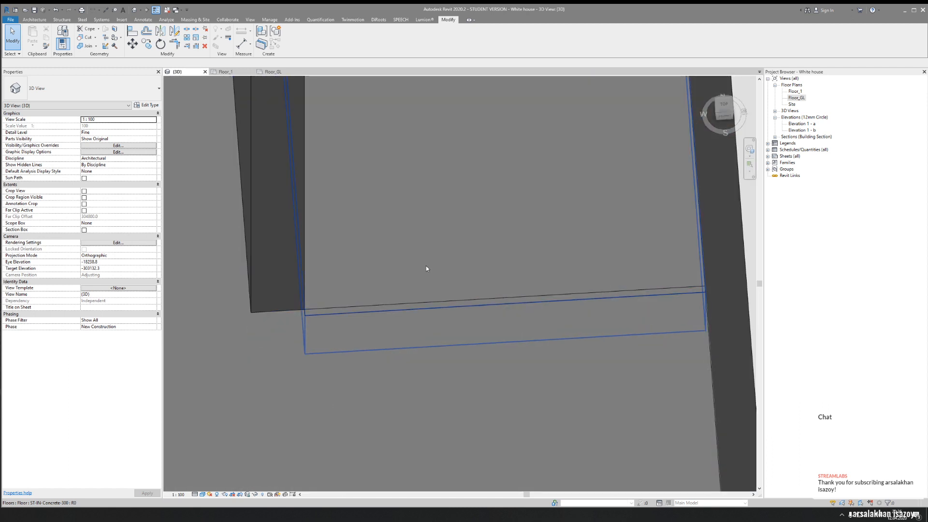
click(422, 269)
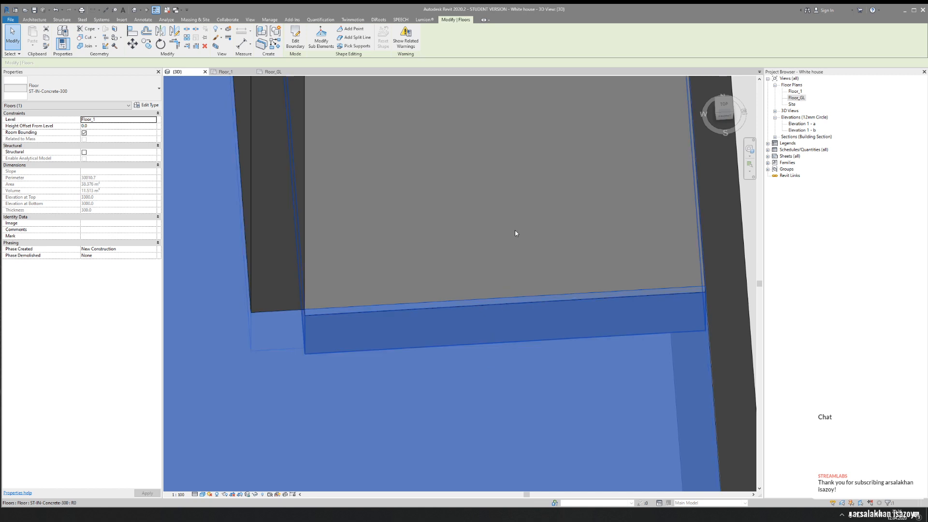
click(512, 232)
click(497, 368)
click(495, 234)
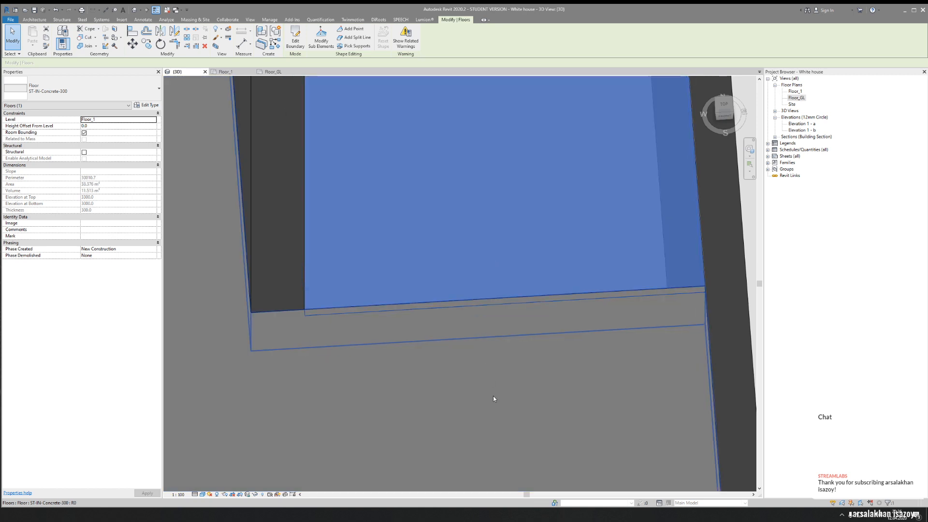
click(493, 396)
Align the entrance floor's inner boundary line with the adjoining main slab edge and finish the edit, attaching the walls to its bottom
double_click(500, 245)
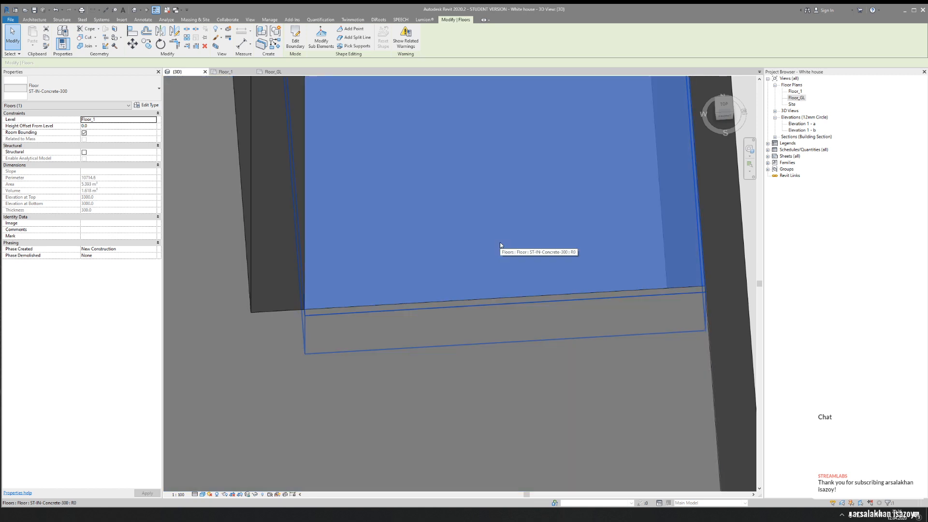
key(l)
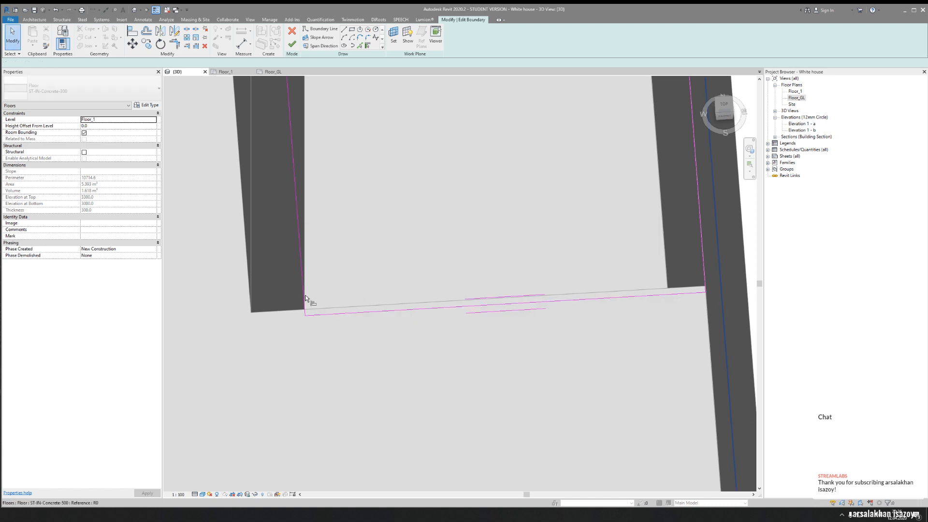
click(273, 277)
click(353, 312)
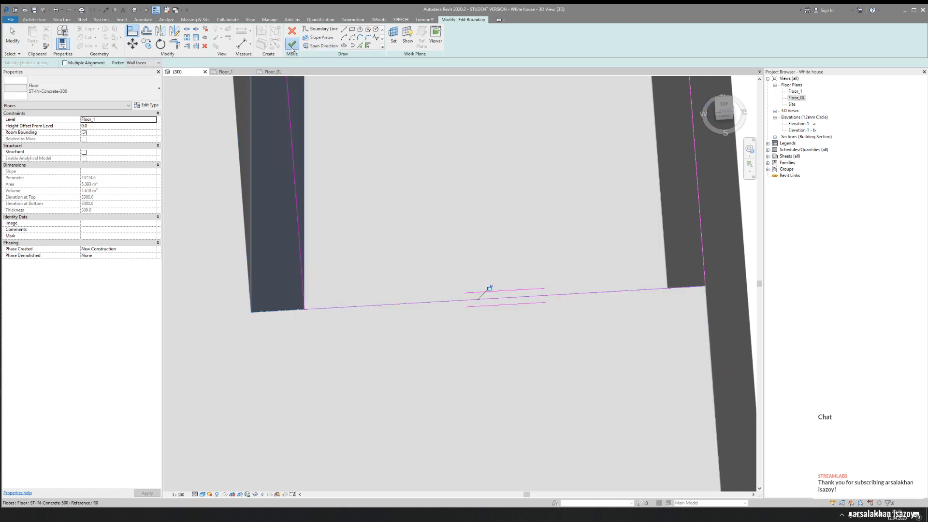
click(292, 44)
click(339, 264)
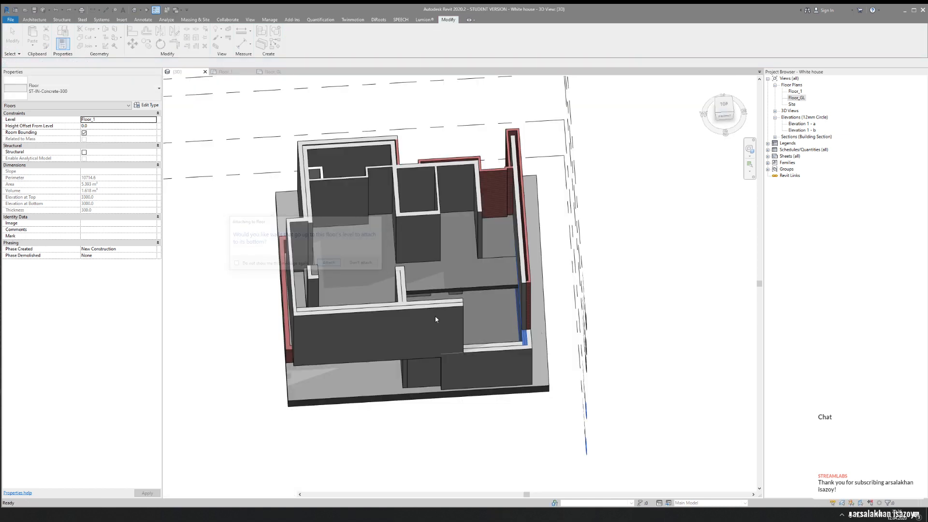
click(497, 285)
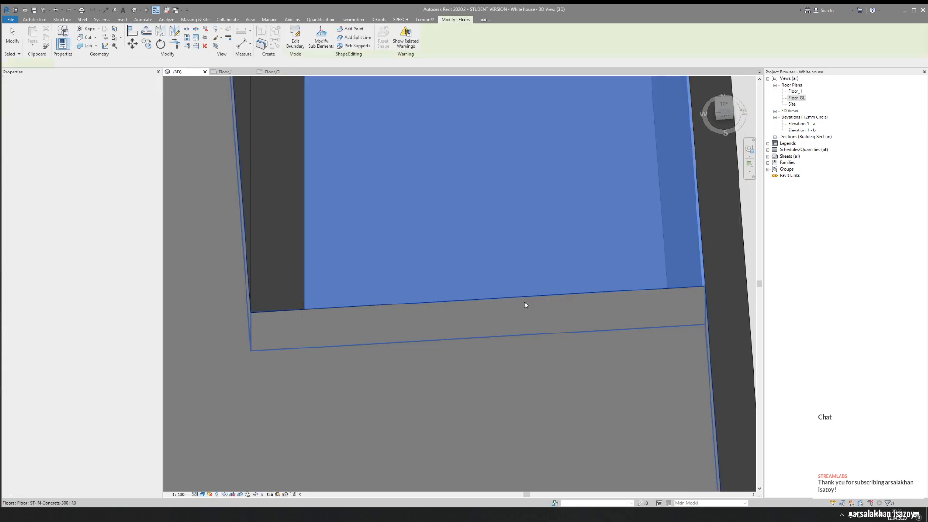
key(Escape)
Try to attach the top of the concrete wall beneath the entrance floor's outer edge, and undo the change
scroll(486, 308, down, 4)
shift+middle_drag(378, 281, 431, 310)
scroll(483, 312, up, 5)
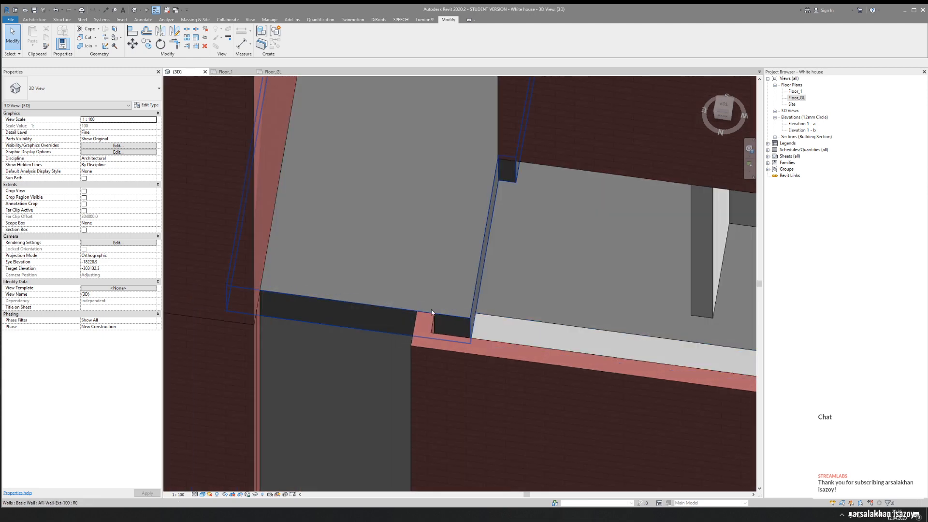
click(509, 330)
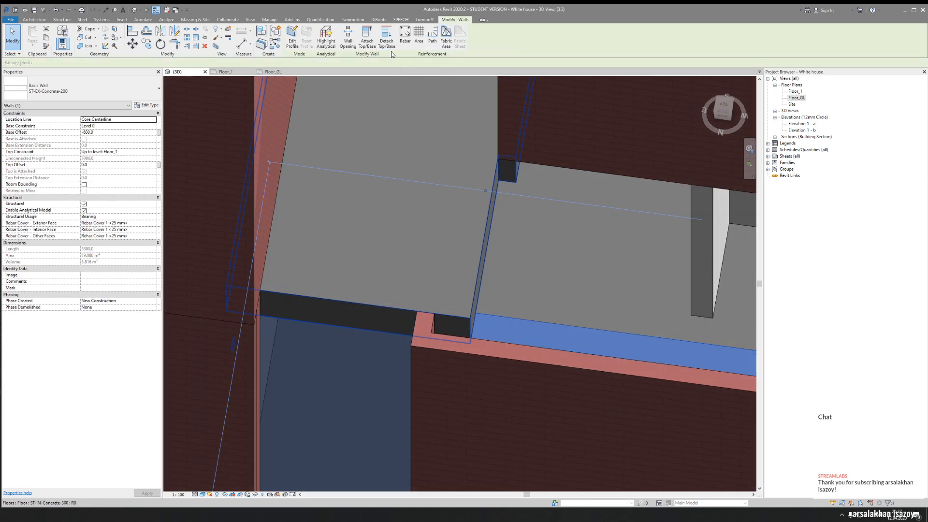
click(367, 35)
click(513, 324)
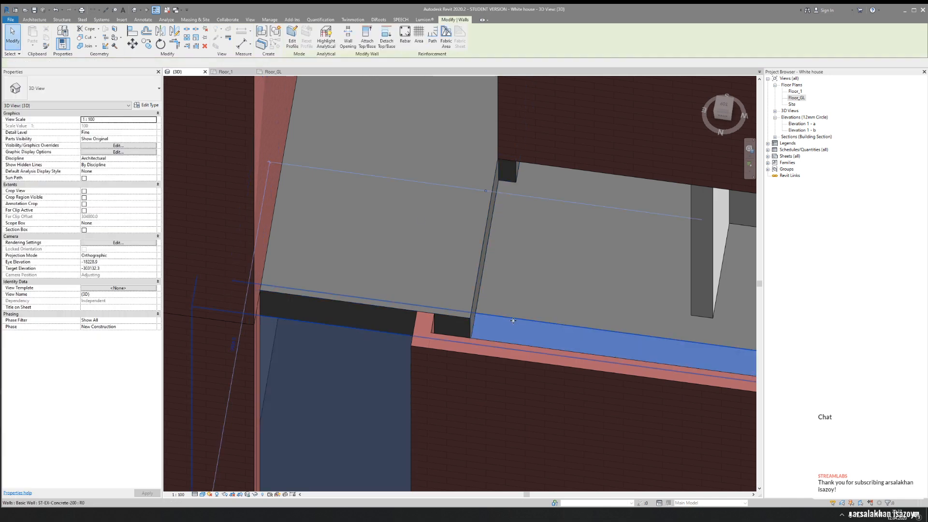
middle_drag(513, 323, 488, 303)
scroll(488, 304, down, 3)
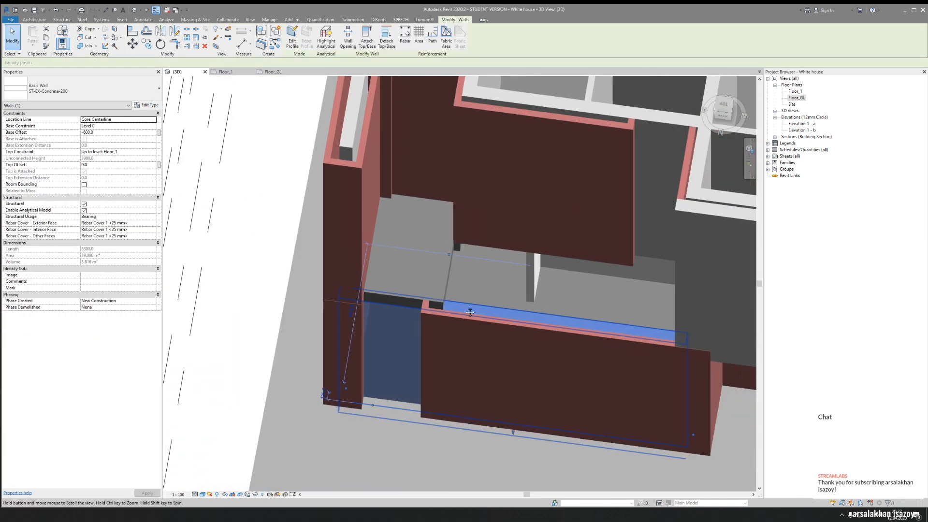
middle_drag(590, 333, 479, 303)
key(ctrl+z)
Reopen the entrance floor's boundary and finish it again without detaching the walls
double_click(484, 304)
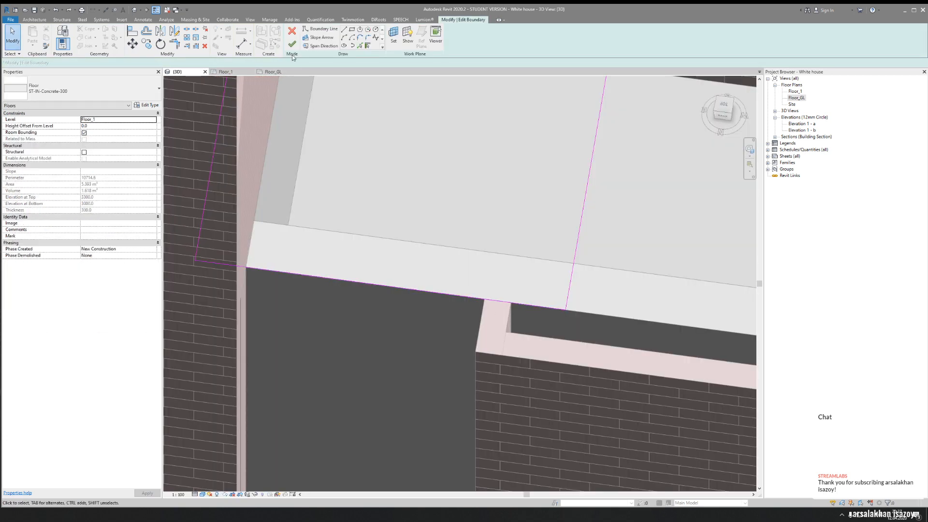
click(292, 43)
click(324, 264)
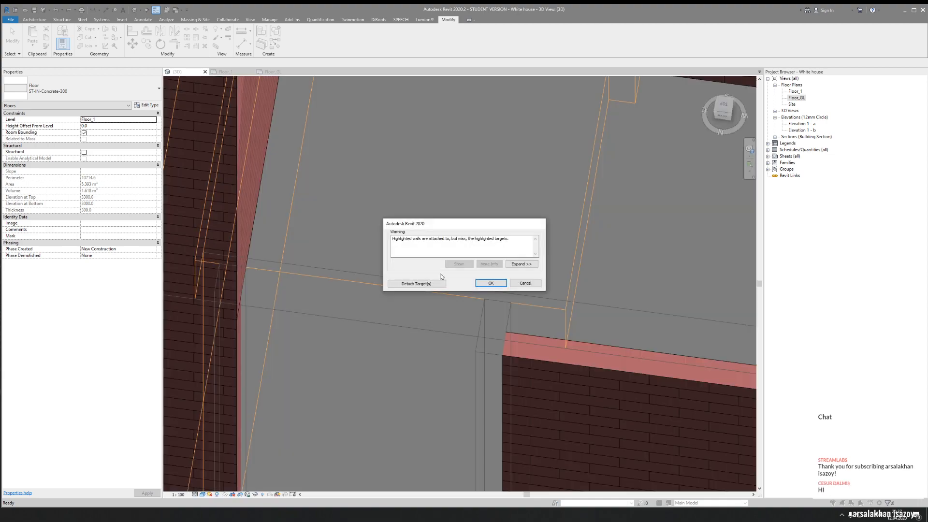
click(490, 283)
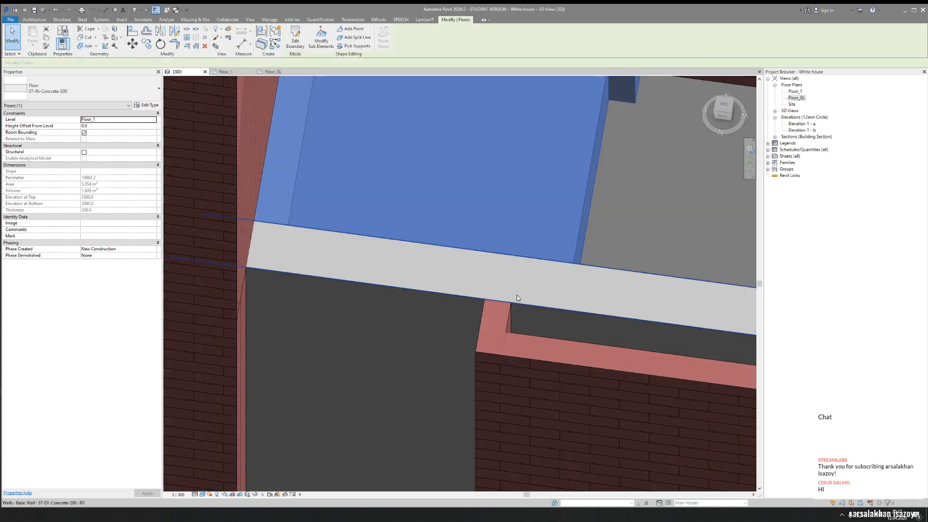
key(Escape)
Examine the corrected floor junction, the whole house and the underside of the ground slab in the 3D view
scroll(491, 323, down, 5)
shift+middle_drag(526, 322, 413, 333)
scroll(410, 324, up, 10)
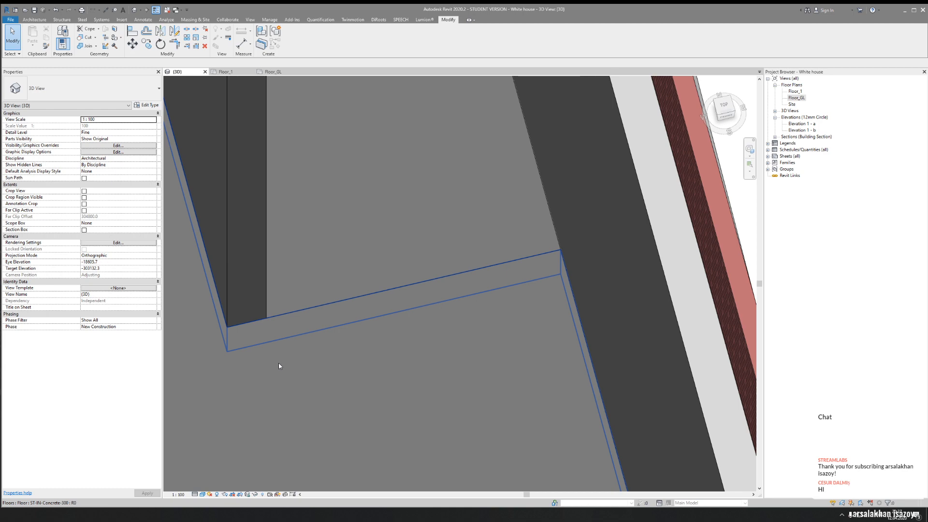
shift+middle_drag(279, 366, 429, 271)
scroll(398, 282, down, 3)
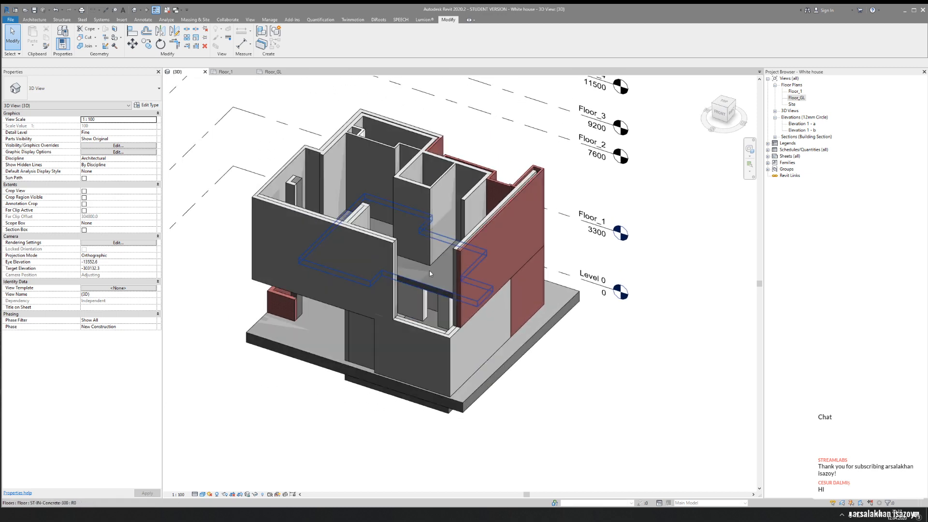
scroll(429, 271, up, 2)
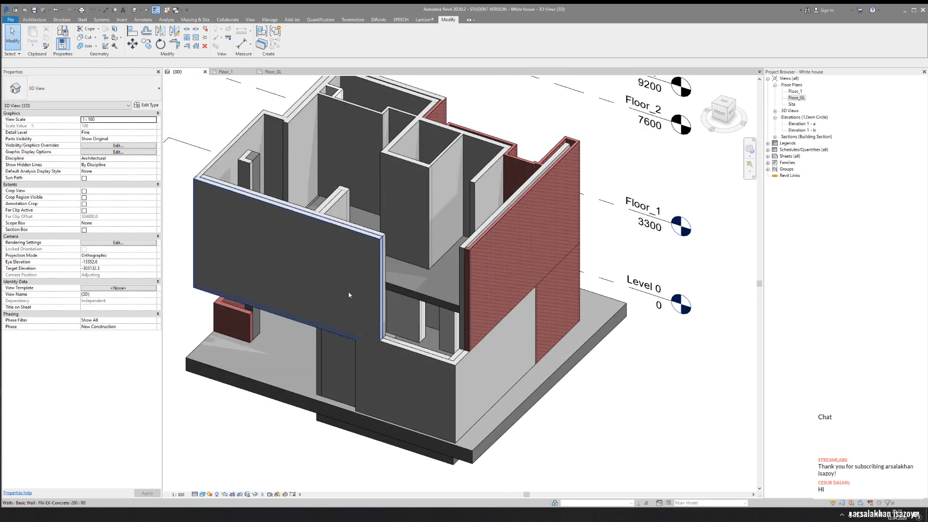
shift+middle_drag(322, 331, 466, 327)
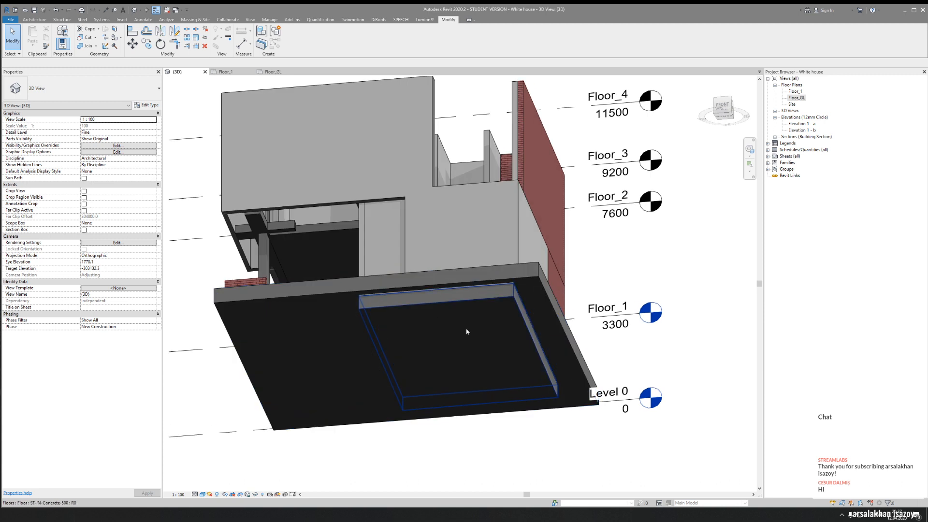
scroll(480, 307, up, 5)
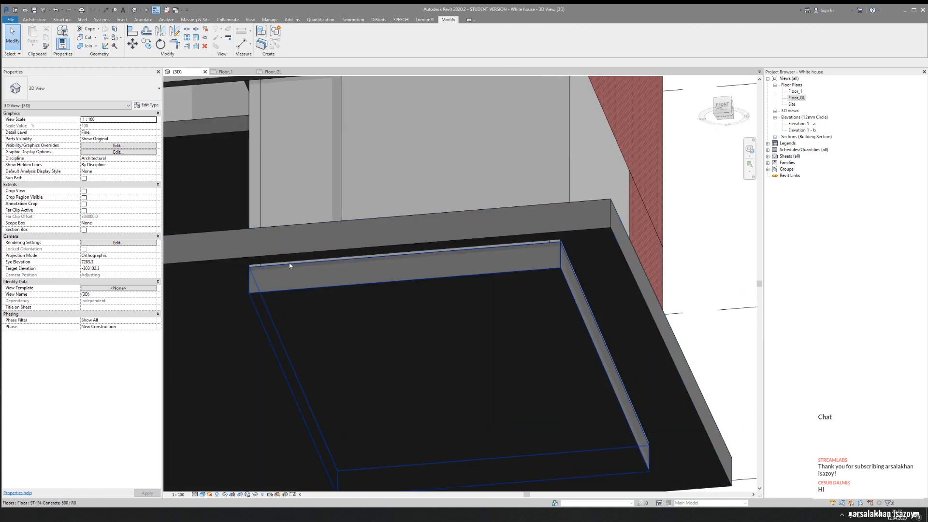
shift+middle_drag(289, 264, 428, 289)
Create an in-place model component in the Structural Foundations category and confirm its name
click(34, 20)
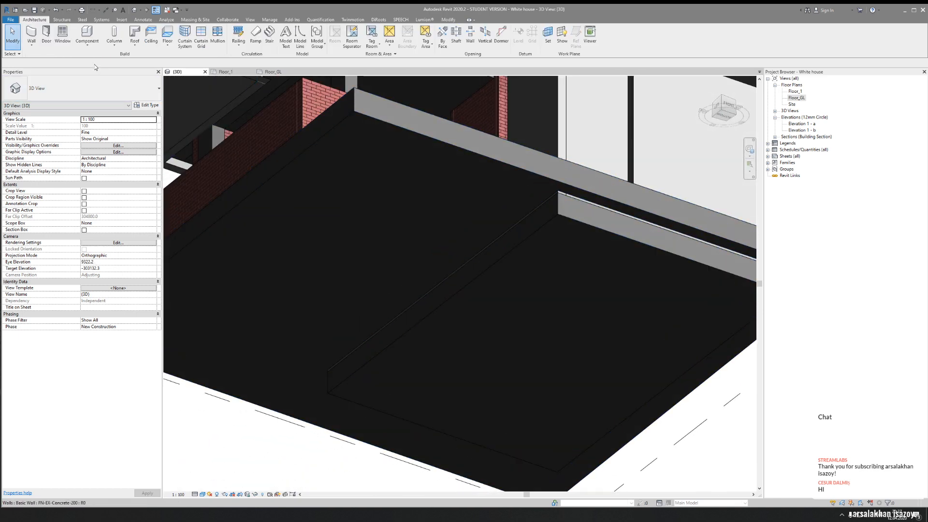
click(87, 34)
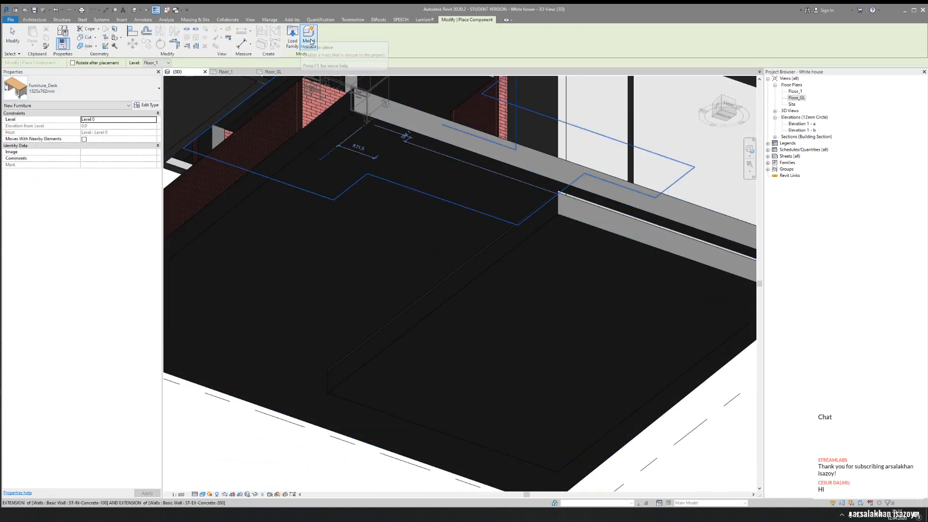
click(309, 39)
scroll(211, 189, down, 6)
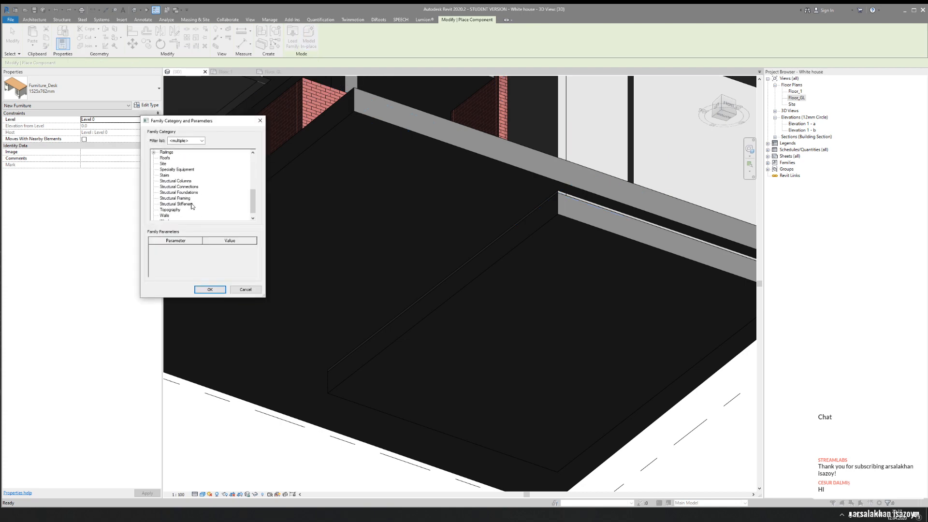
scroll(188, 207, up, 3)
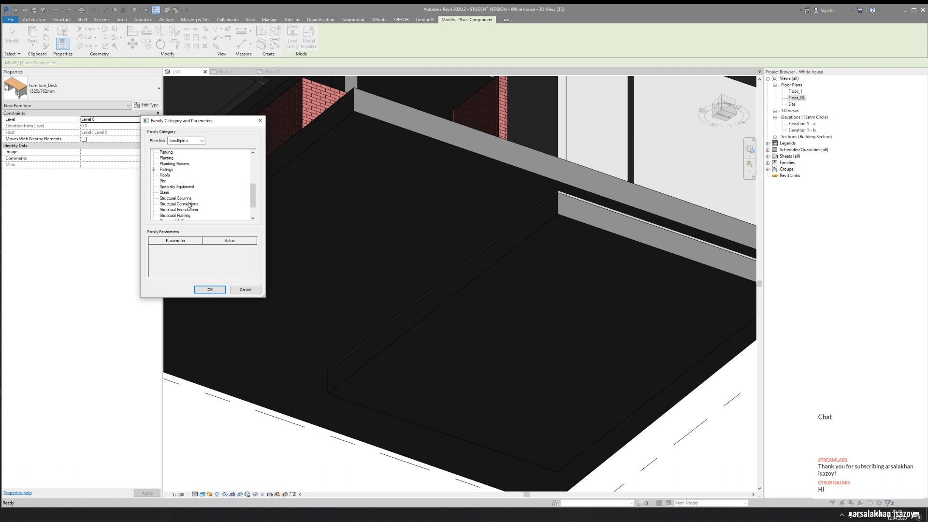
scroll(188, 204, up, 2)
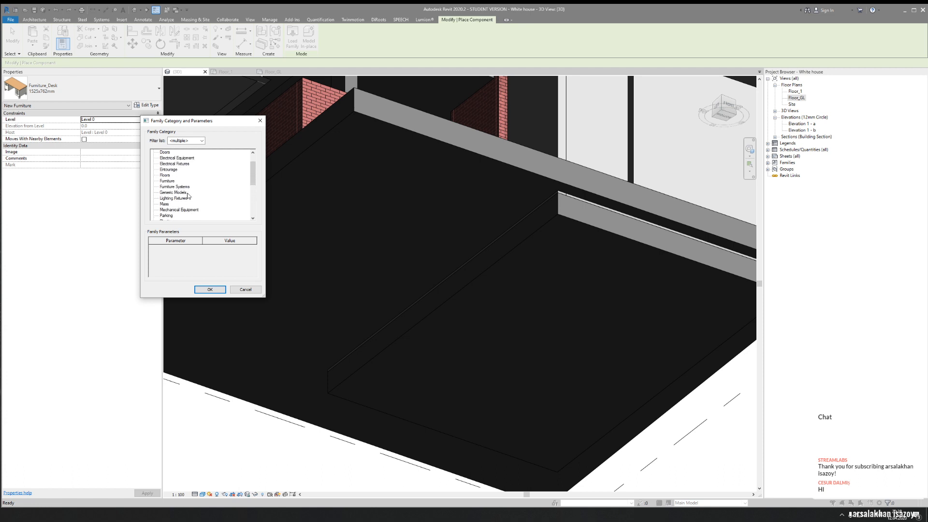
click(202, 141)
click(201, 141)
scroll(183, 182, down, 2)
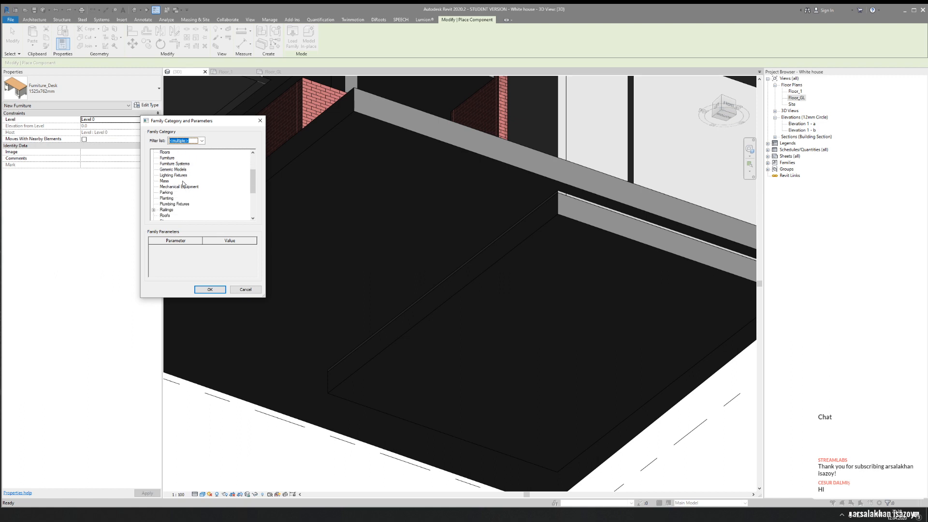
scroll(183, 183, down, 4)
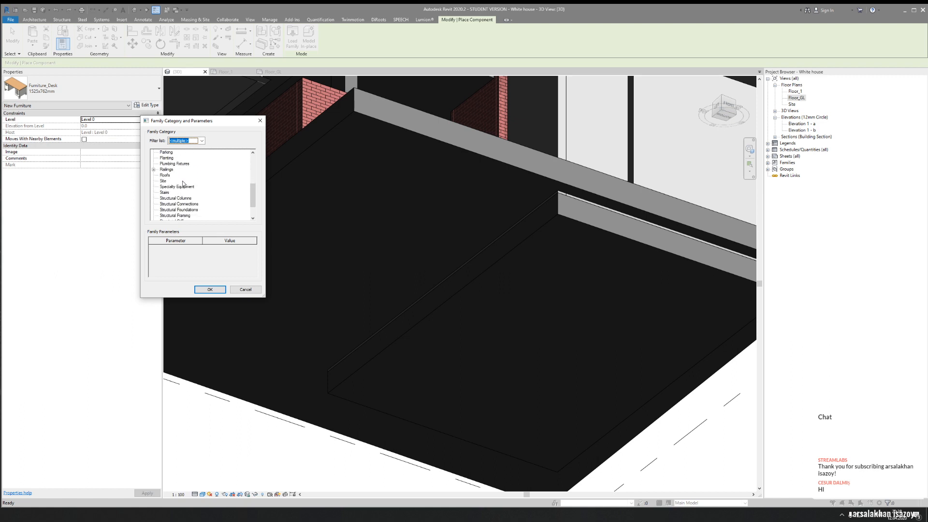
scroll(183, 183, down, 1)
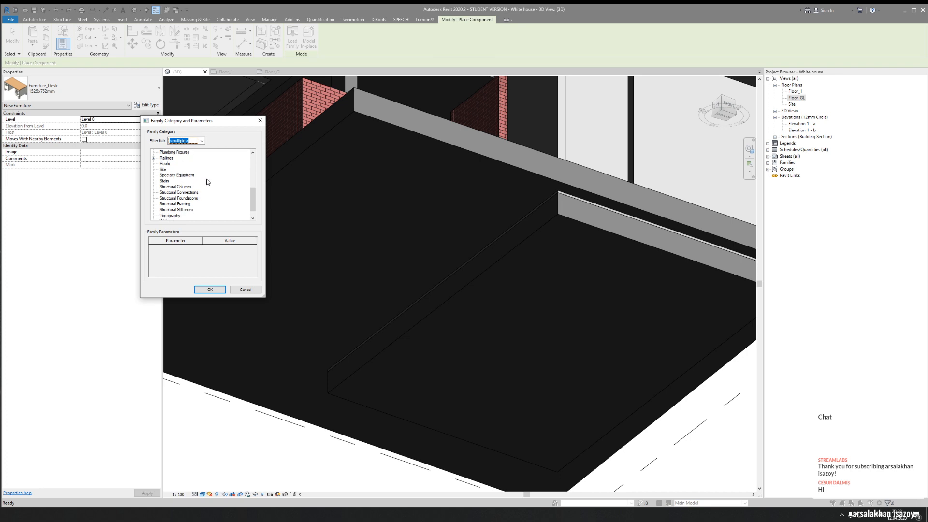
click(192, 198)
click(210, 289)
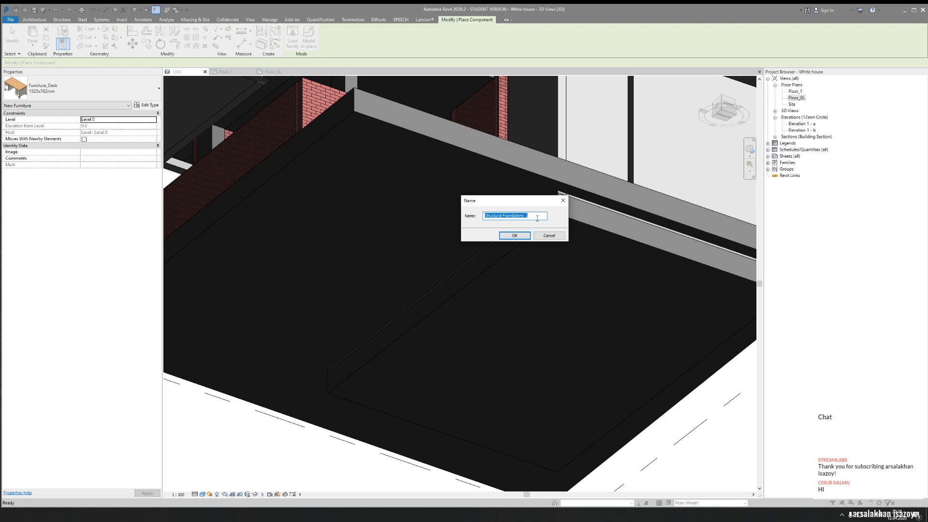
click(529, 216)
key(Return)
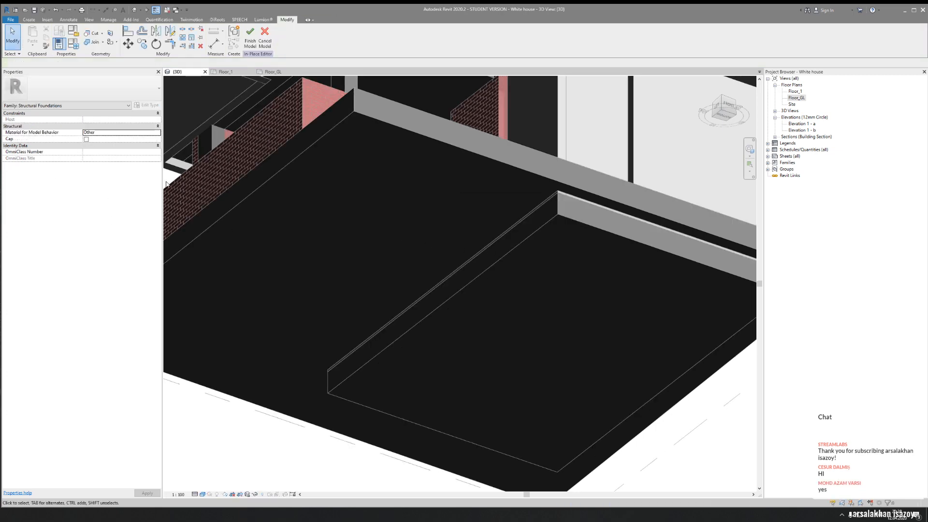
Start a sweep and pick the upper edges of the lowered ground slab as its path, then finish the path
click(29, 19)
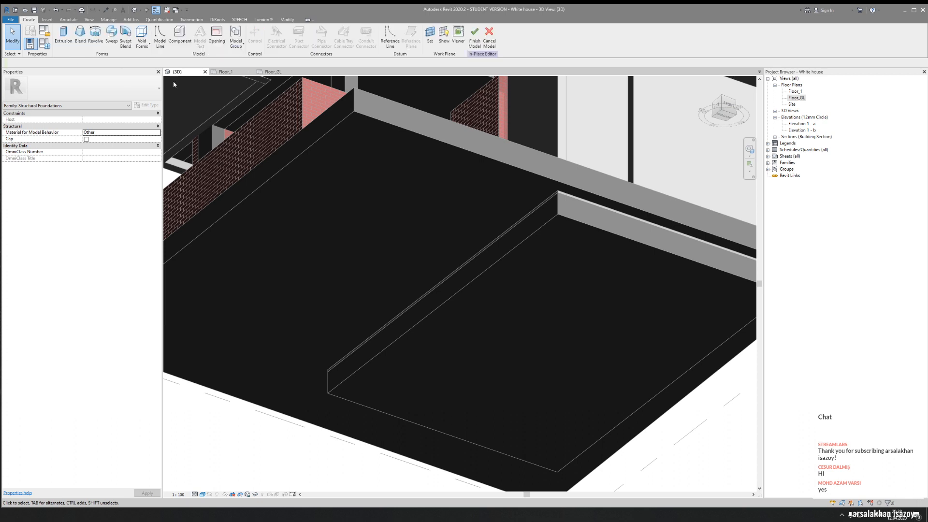
click(111, 33)
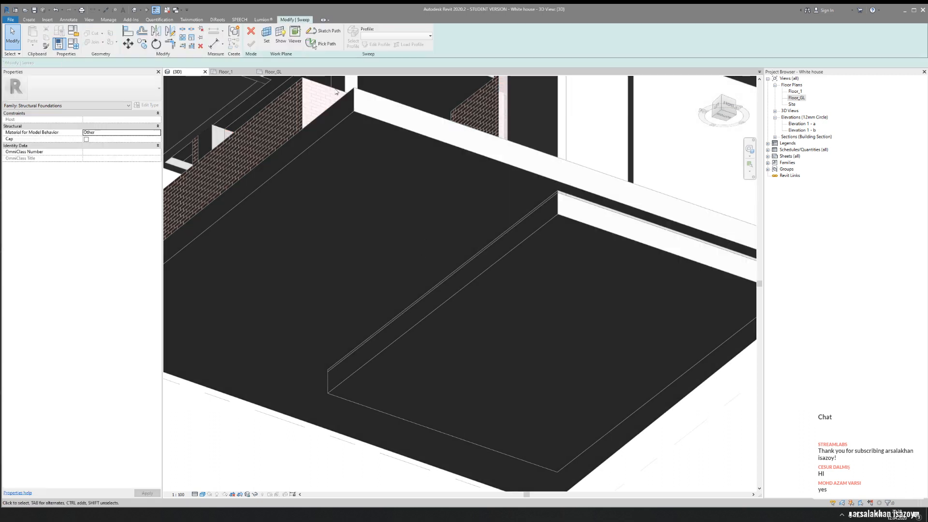
click(322, 45)
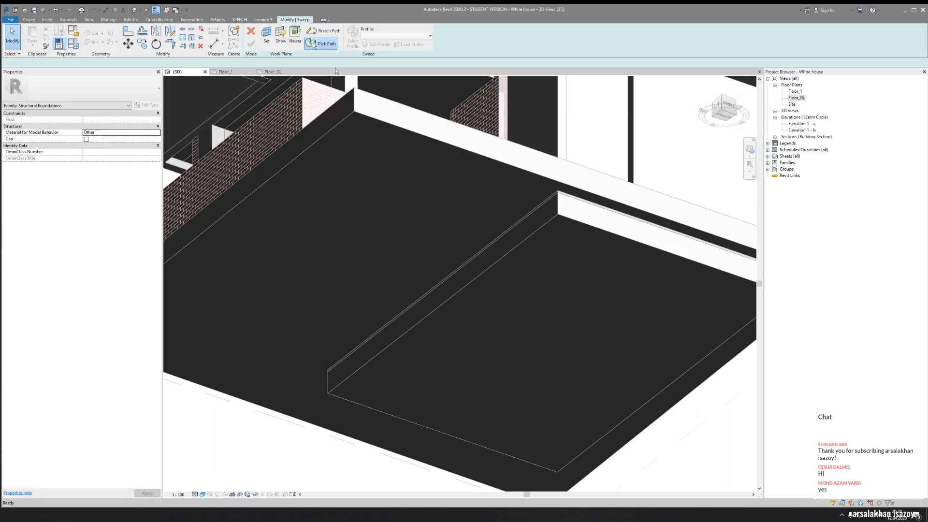
click(535, 208)
shift+middle_drag(616, 237, 198, 259)
click(276, 294)
shift+middle_drag(319, 310, 278, 338)
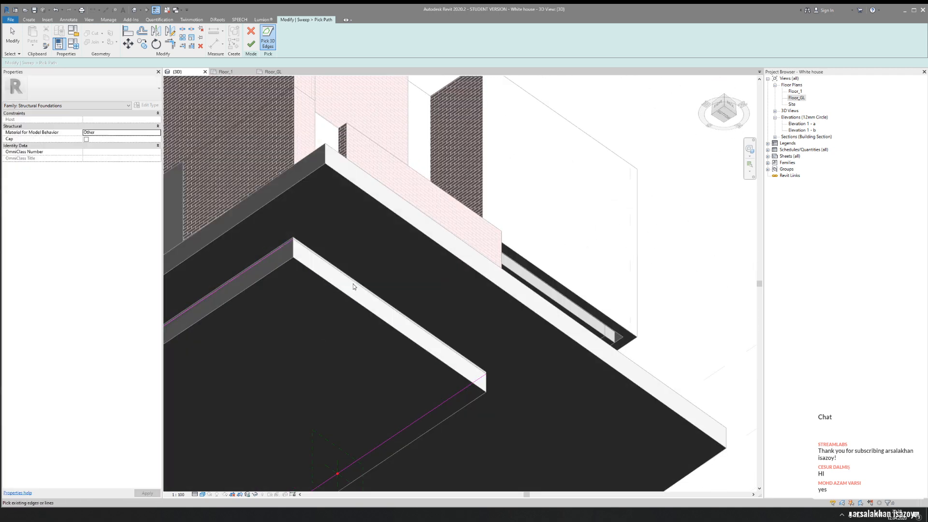
click(251, 44)
Sketch a closed trapezoidal profile beside the lowered slab with a base about 190 mm wide and an outward-sloping side, and finish the sweep
shift+middle_drag(292, 198, 387, 74)
click(377, 44)
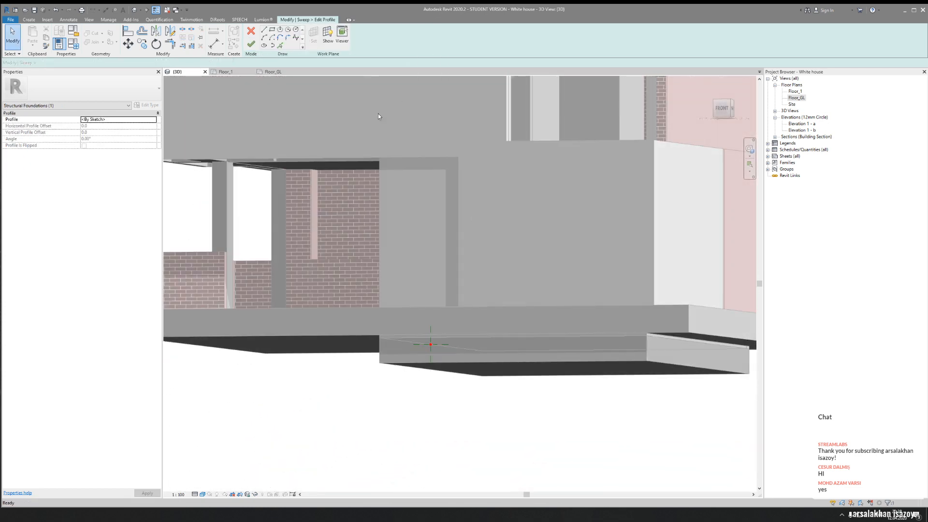
click(342, 34)
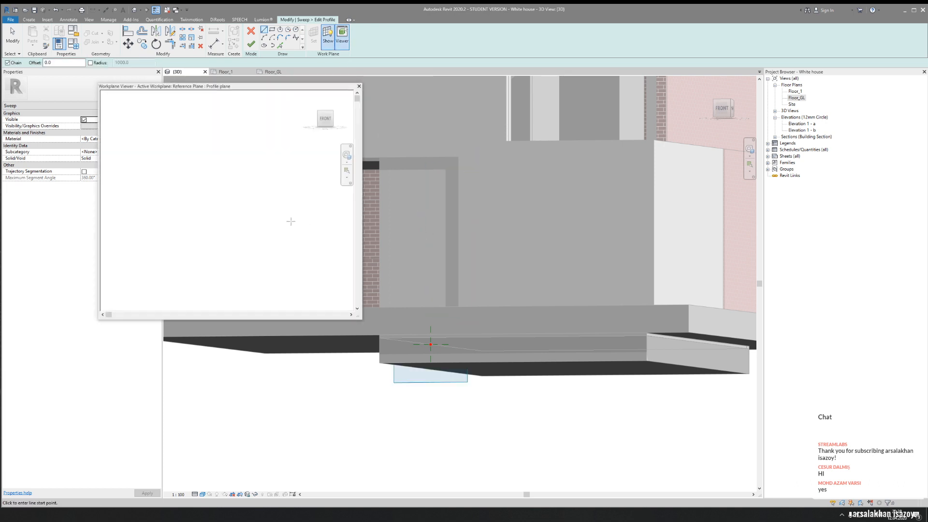
scroll(229, 190, down, 5)
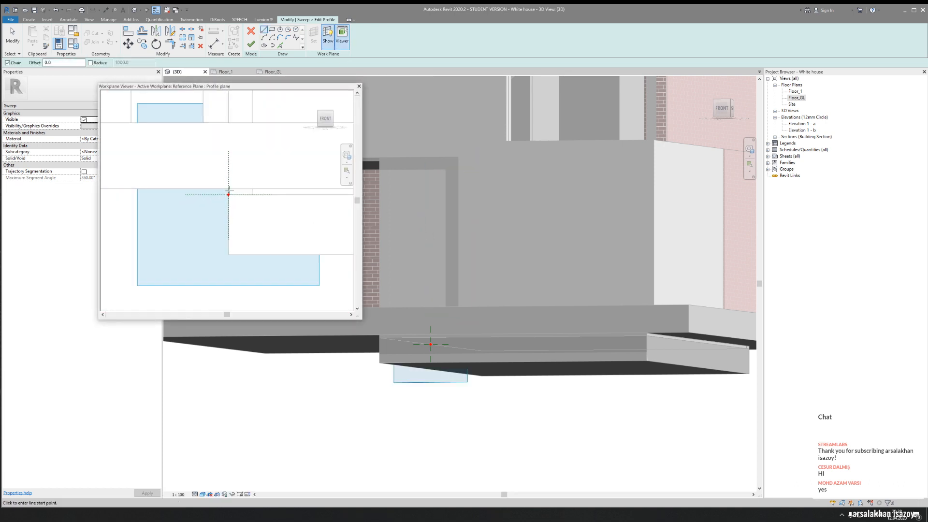
scroll(220, 203, up, 4)
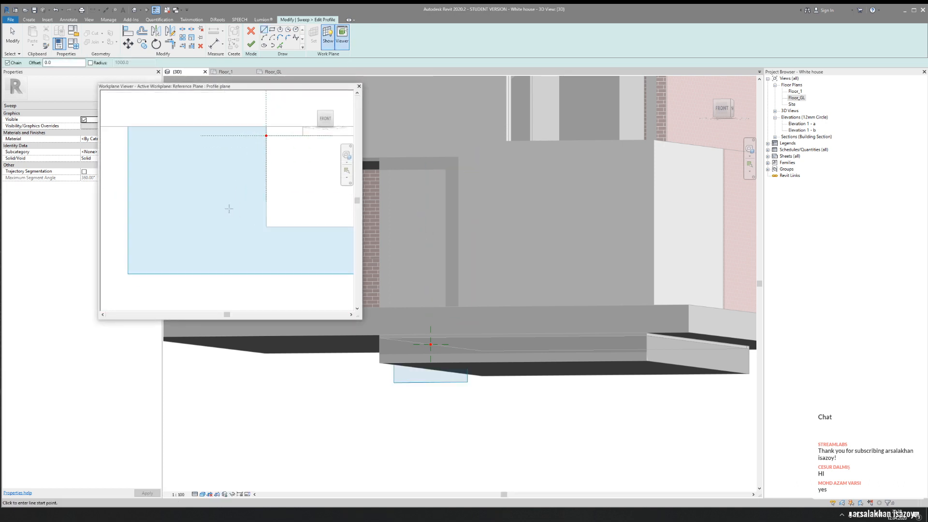
click(265, 226)
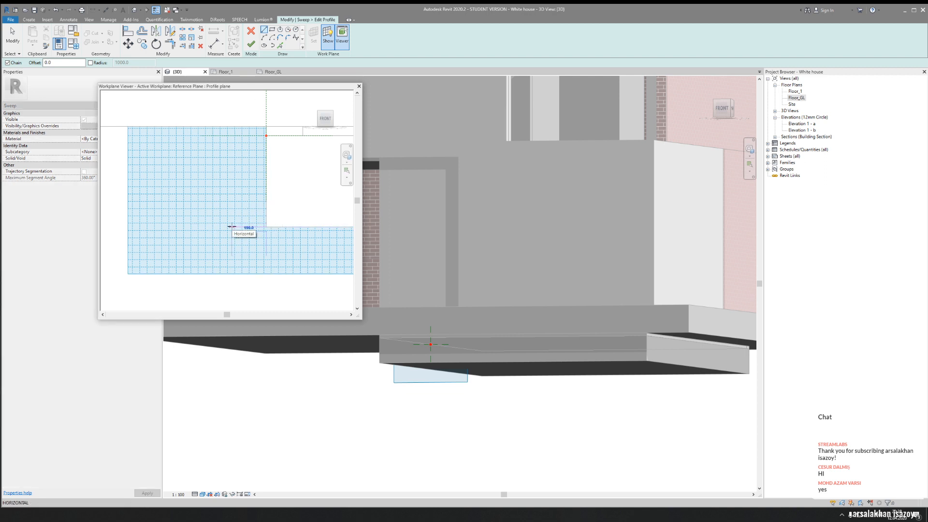
click(231, 227)
click(188, 127)
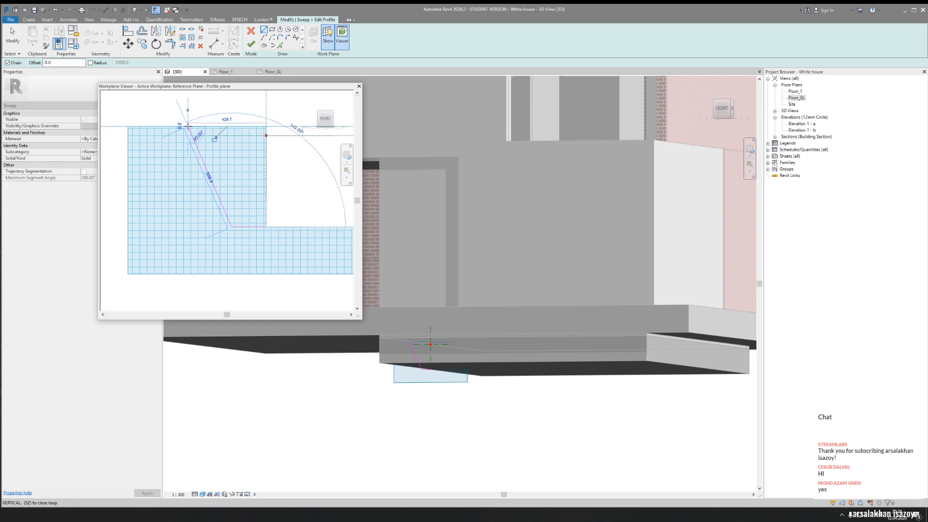
click(266, 135)
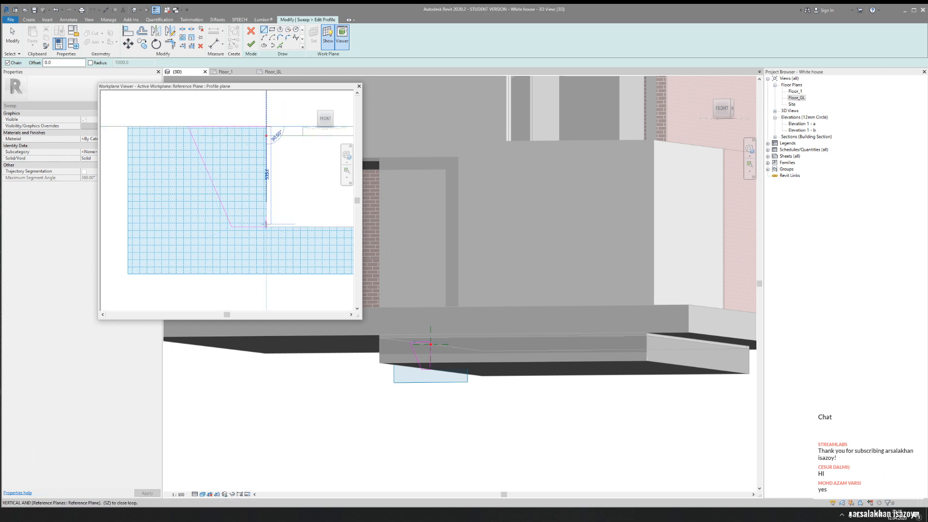
click(266, 225)
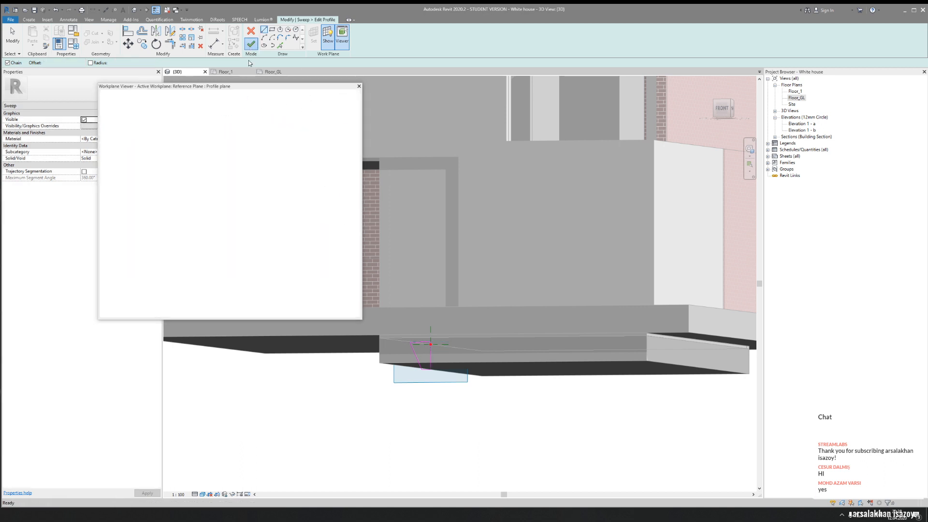
click(250, 44)
click(250, 44)
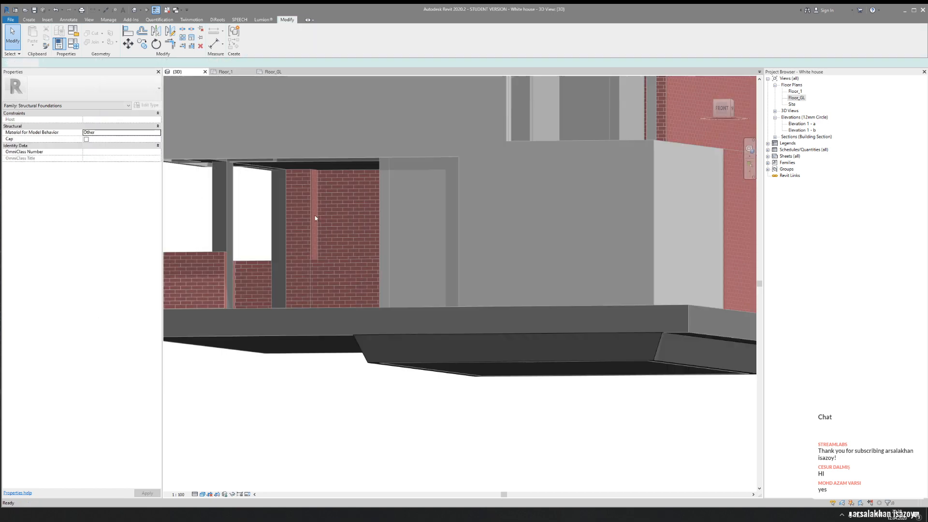
click(448, 425)
Reopen the foundation sweep's profile, move its sloping side inward to narrow the section, and finish the sweep
scroll(513, 481, down, 2)
shift+middle_drag(480, 461, 480, 245)
scroll(445, 170, up, 3)
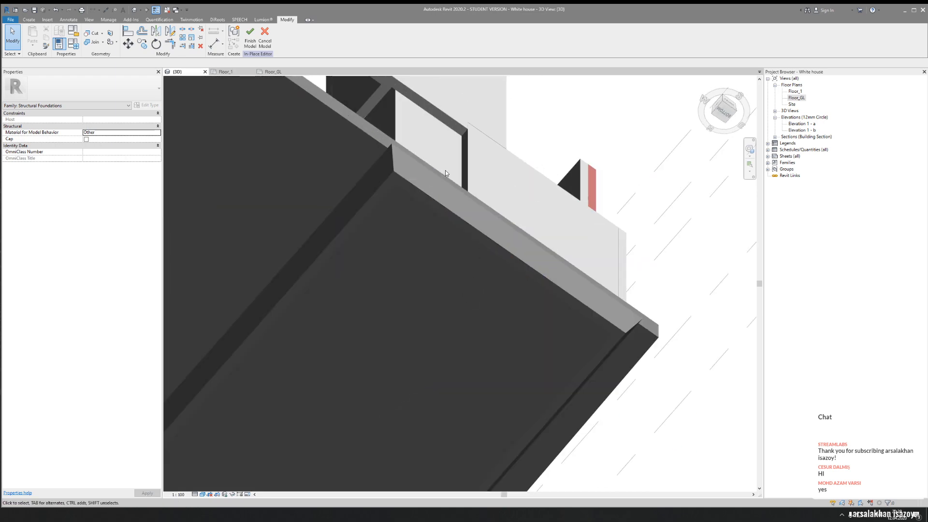
scroll(445, 170, up, 1)
click(414, 193)
click(245, 46)
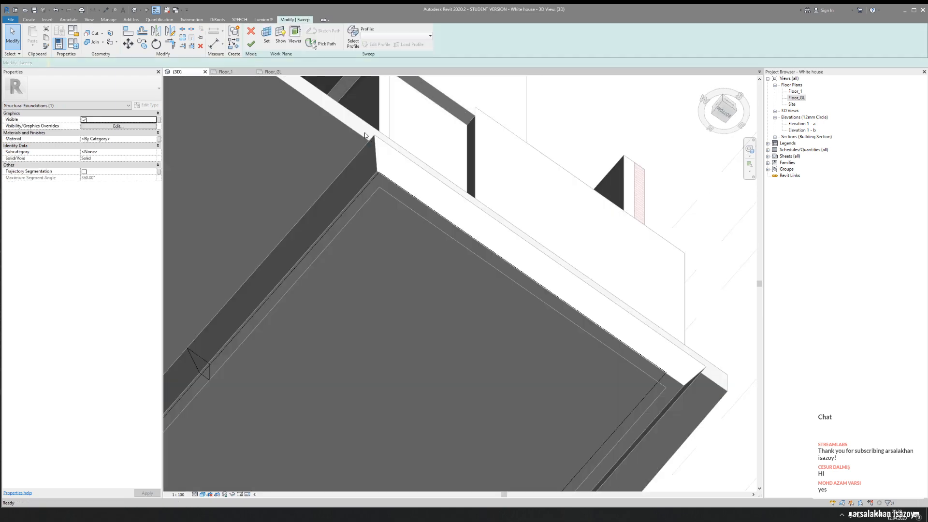
click(347, 43)
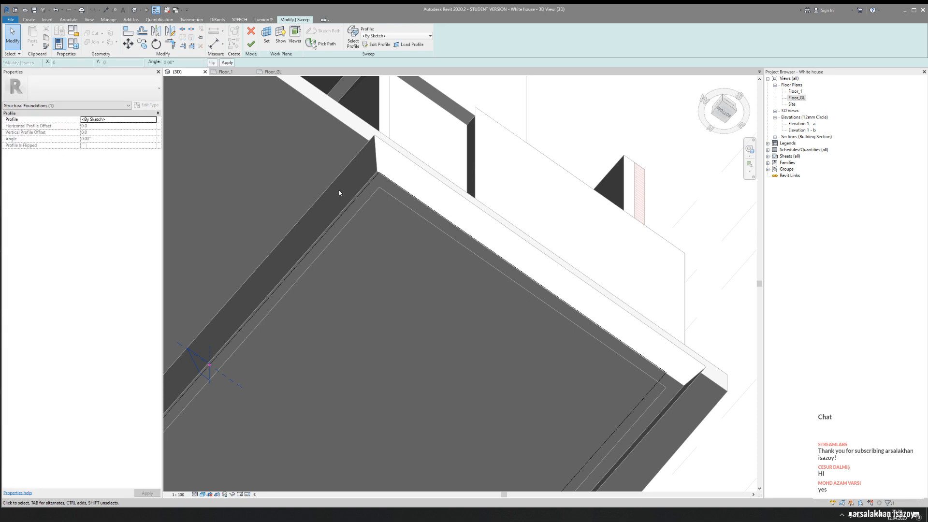
scroll(338, 193, down, 3)
scroll(342, 259, up, 3)
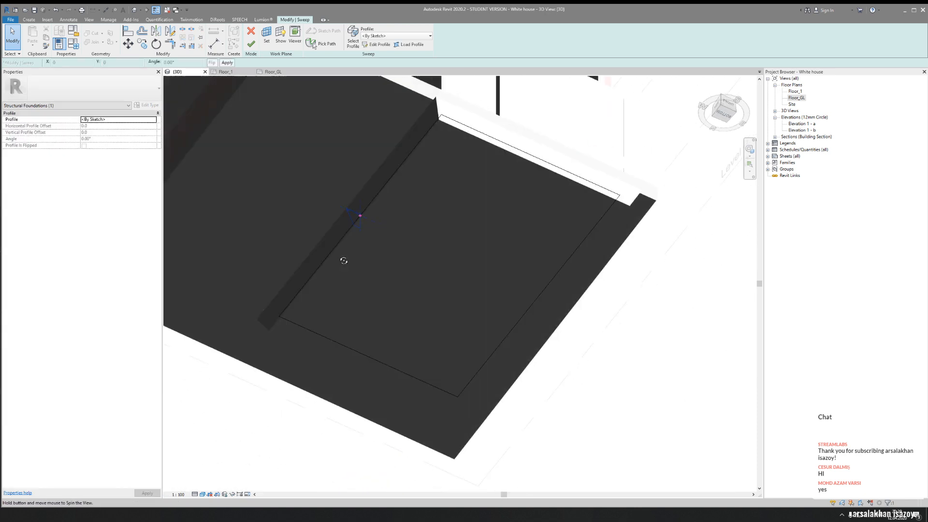
scroll(351, 217, up, 5)
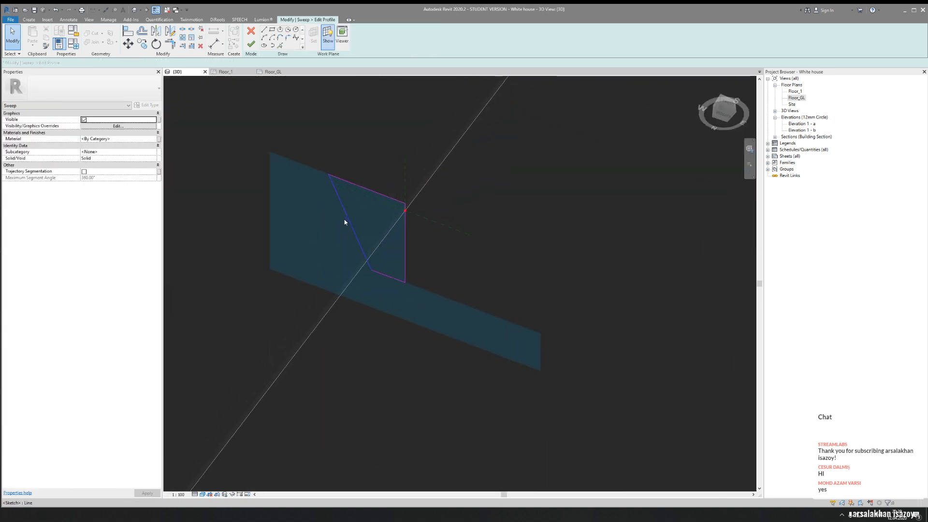
click(343, 206)
drag(352, 212, 375, 221)
click(251, 44)
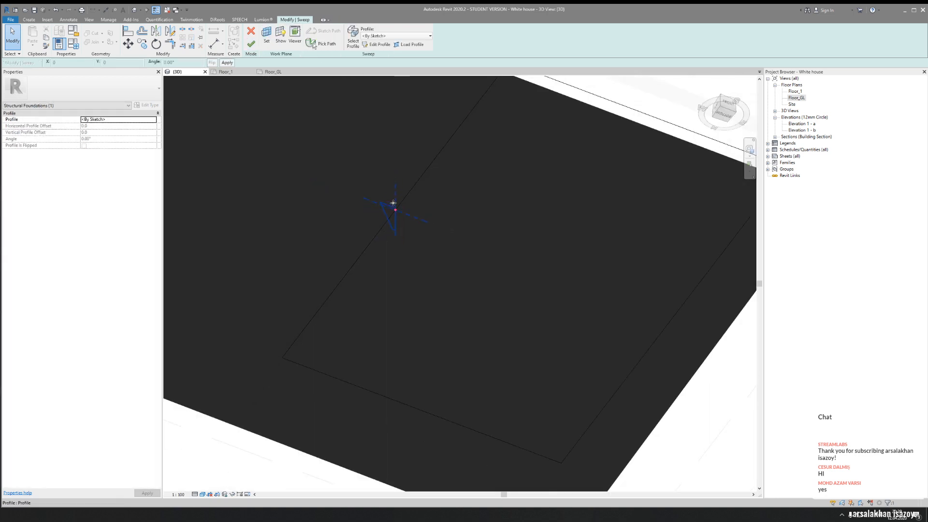
click(250, 43)
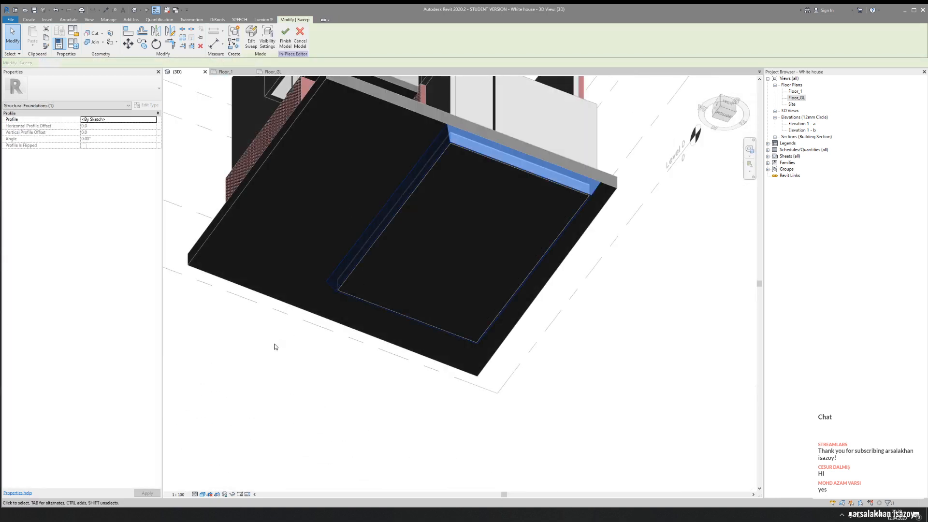
click(469, 266)
Open the Section 1 view at the foundation and finish the in-place model
shift+middle_drag(469, 265, 286, 113)
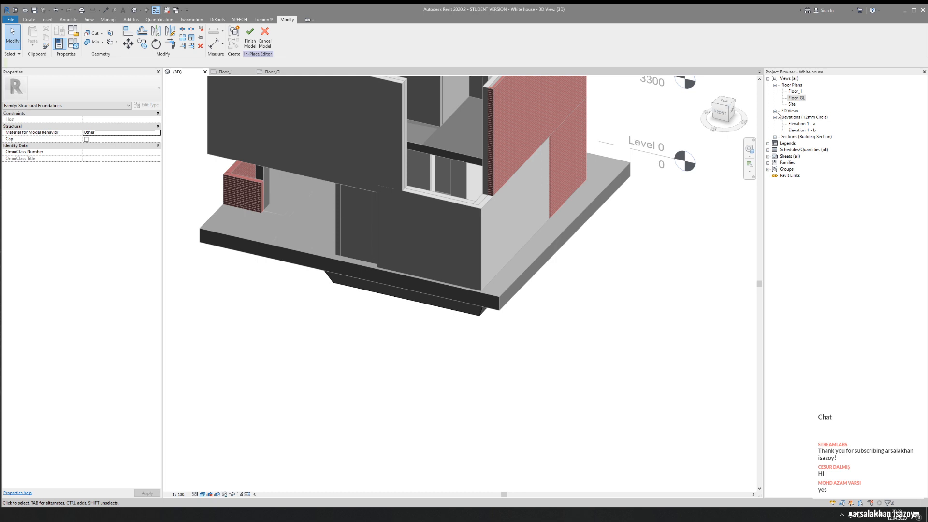
click(775, 137)
double_click(798, 143)
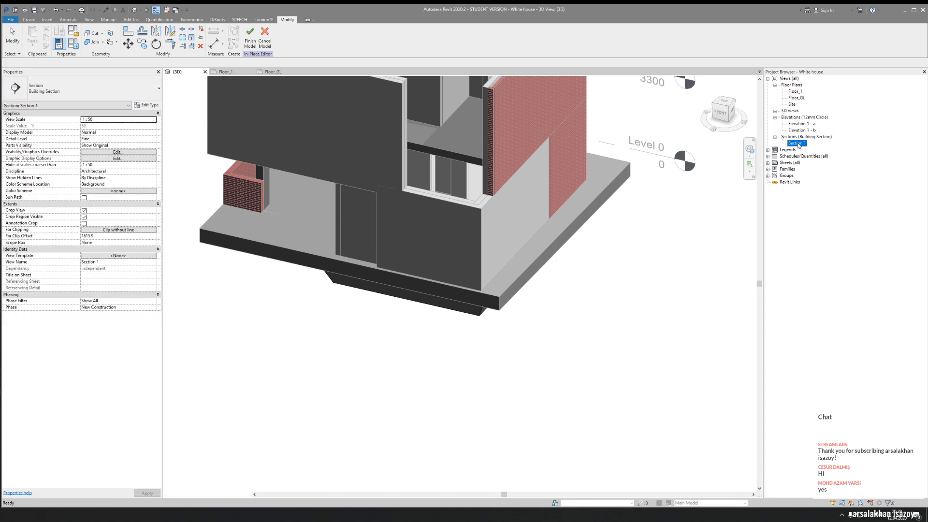
middle_drag(523, 377, 471, 256)
scroll(443, 349, up, 4)
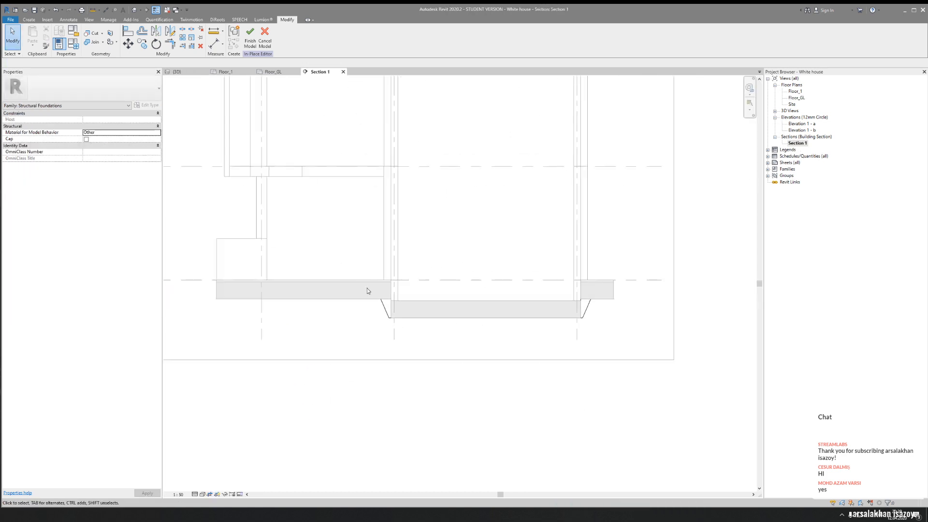
click(250, 37)
Examine the foundation junction in section and check the layer materials of the ST-EX-Asphalt-Concrete-50-500 floor
scroll(494, 341, down, 3)
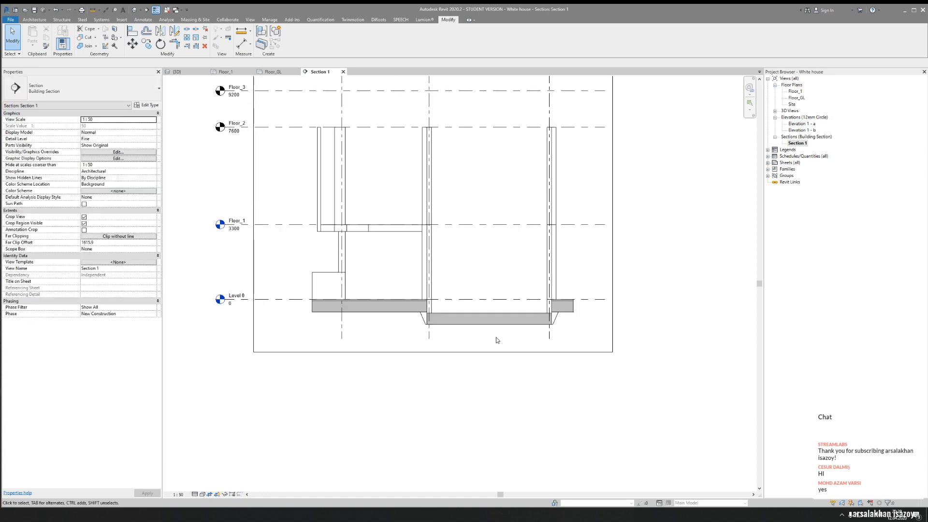
scroll(489, 335, up, 5)
scroll(350, 271, up, 3)
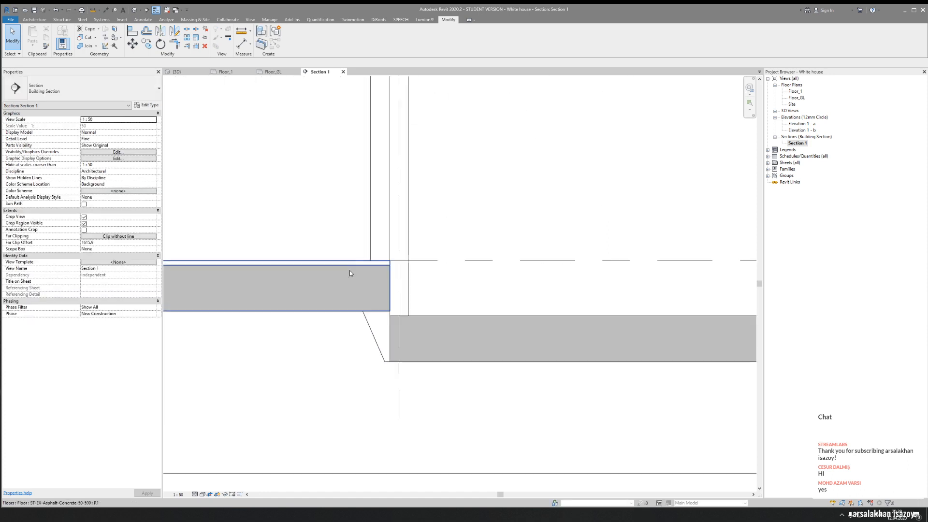
click(372, 336)
scroll(422, 326, up, 2)
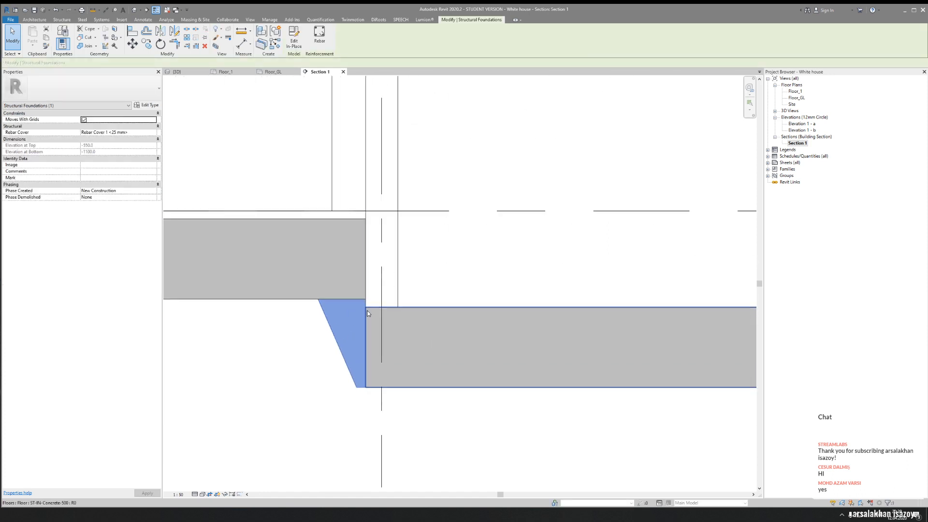
click(308, 226)
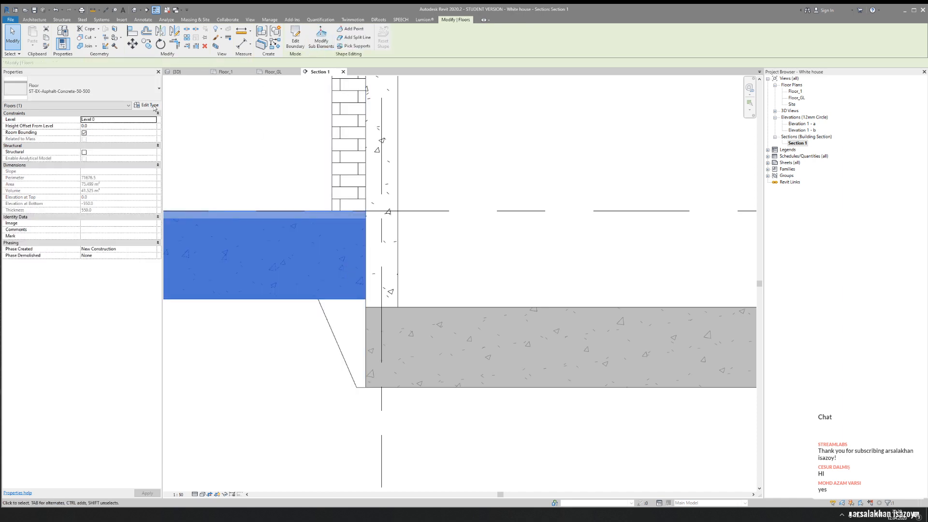
click(147, 105)
click(411, 191)
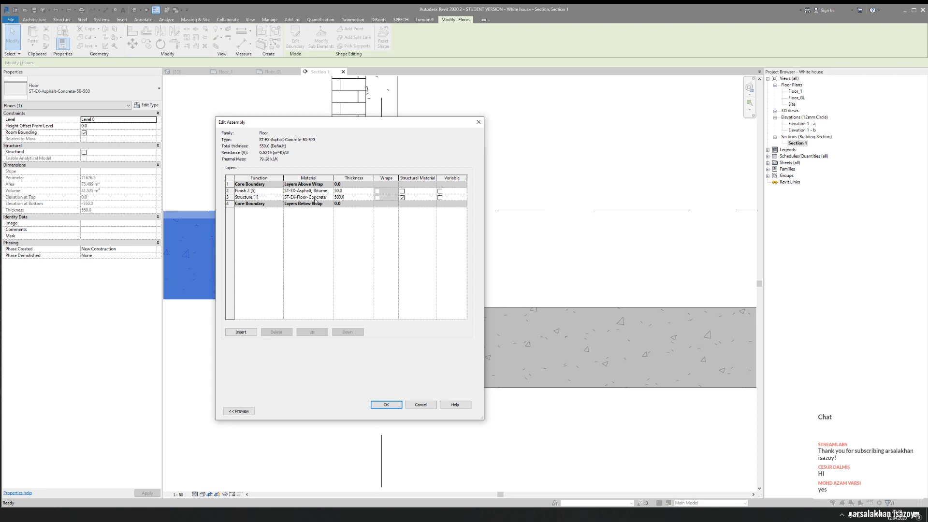
click(478, 122)
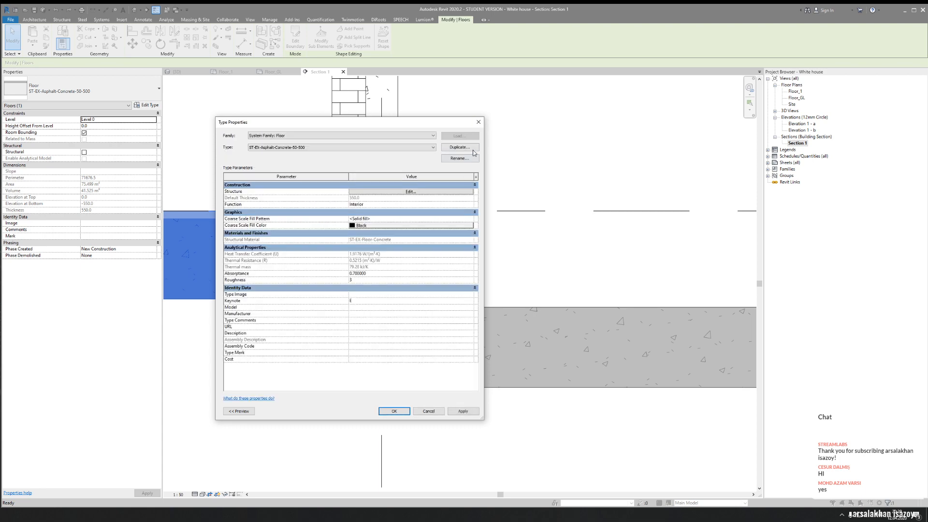
click(478, 121)
Edit the foundation in place, assign the ST-EX-Floor-Concrete material to its sweep, and finish the model
click(330, 333)
click(330, 333)
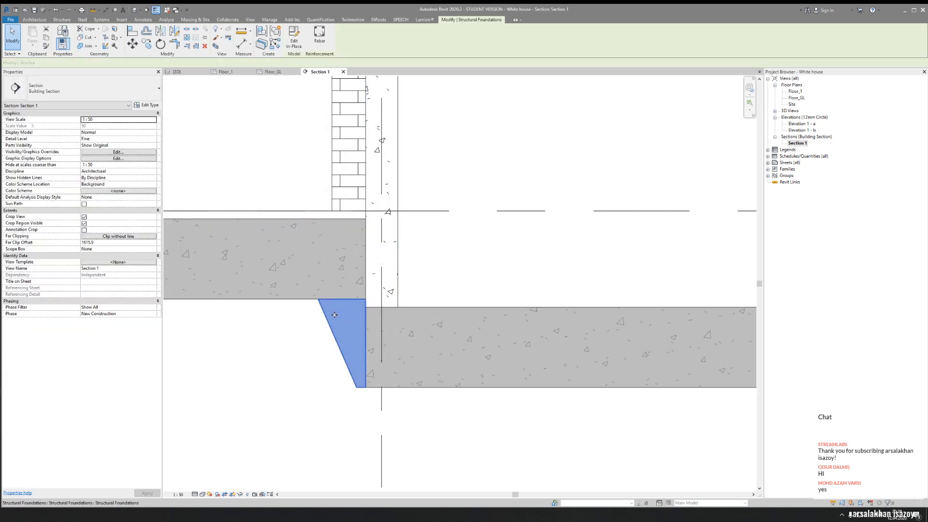
click(293, 49)
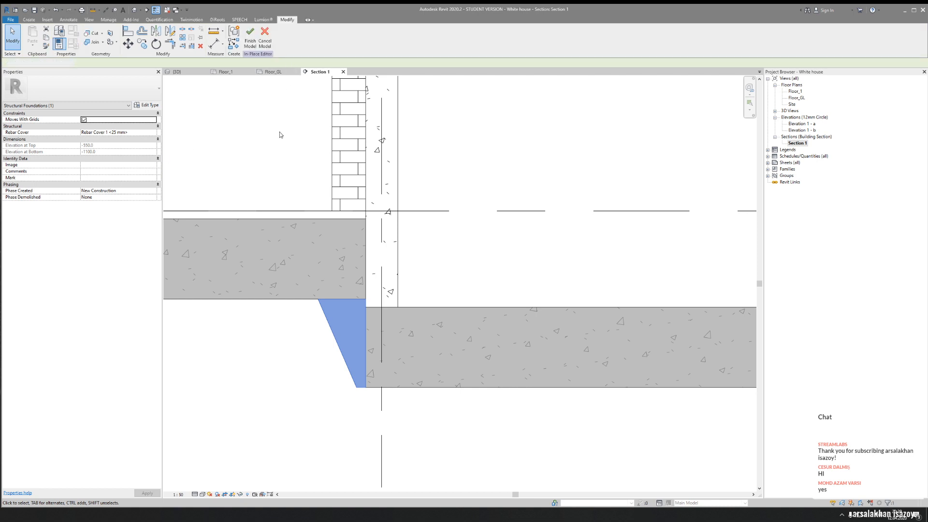
click(334, 321)
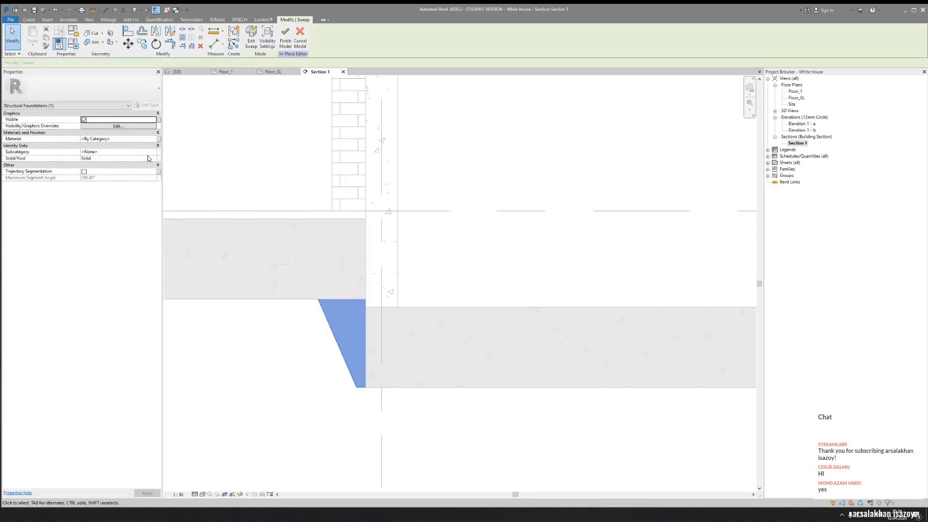
click(151, 140)
click(155, 139)
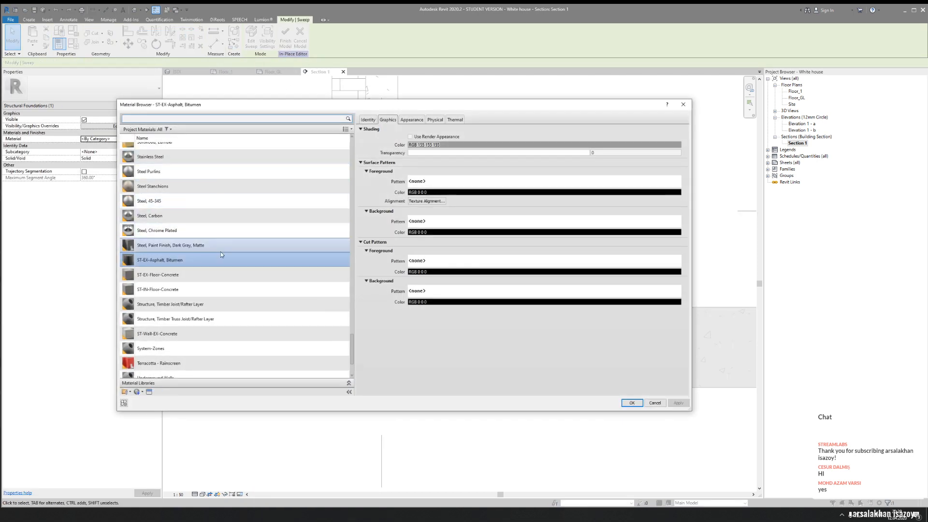
click(198, 275)
click(632, 402)
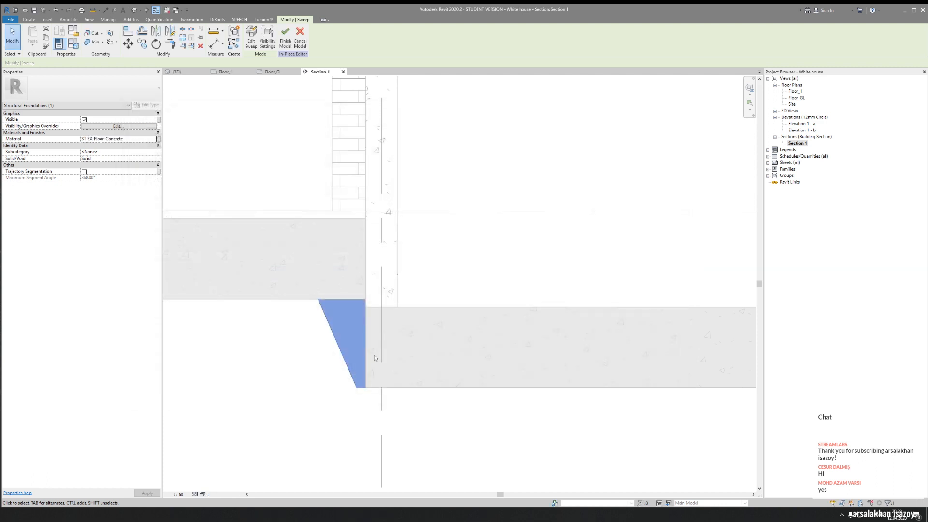
click(286, 38)
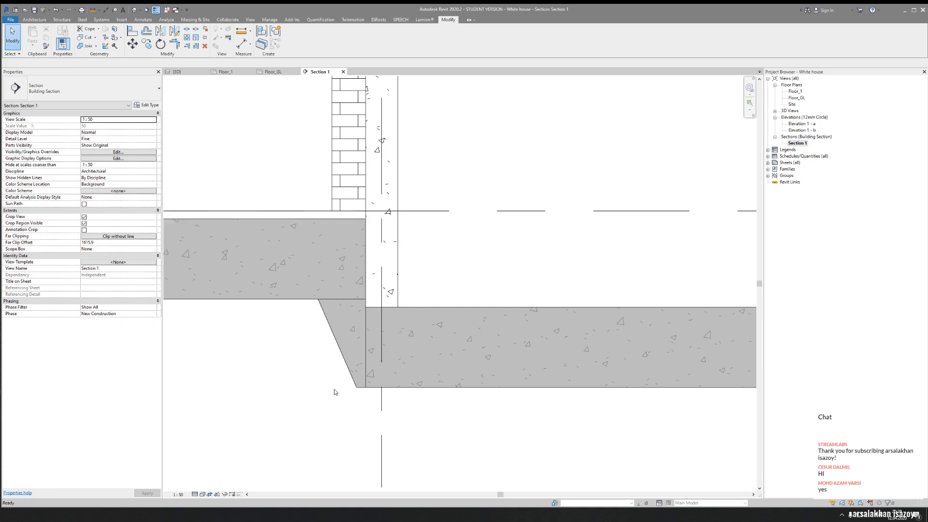
Join the structural foundation sweep with the adjoining outer slab and try joining it with the lowered slab at one end of the section
scroll(365, 365, down, 6)
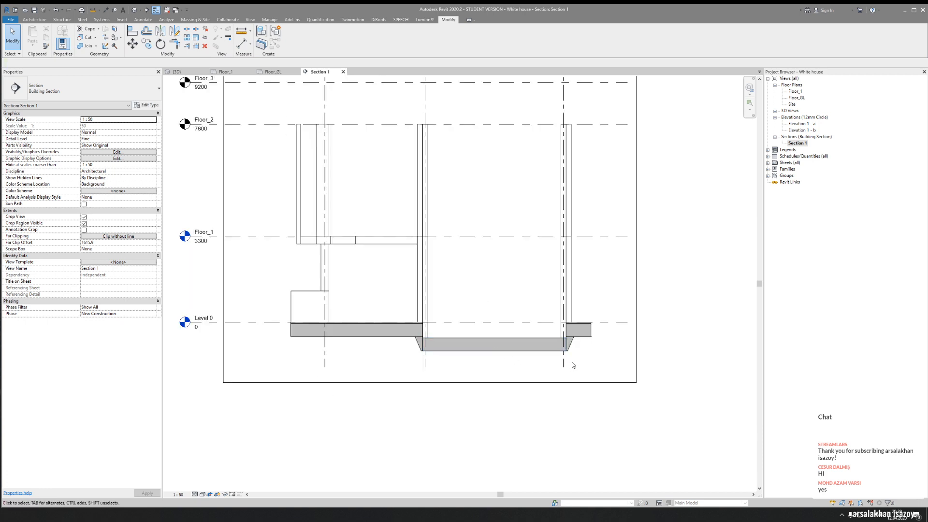
scroll(371, 340, up, 6)
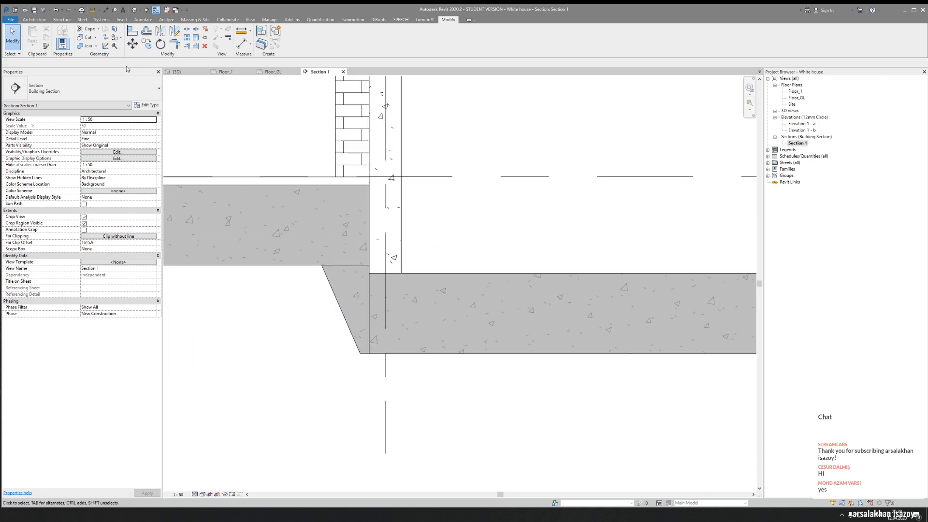
click(89, 46)
click(378, 298)
click(348, 294)
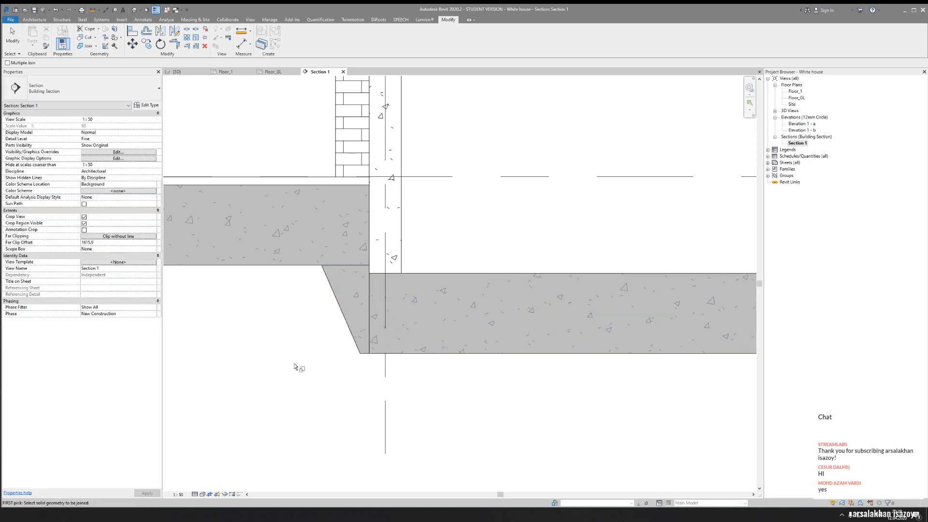
click(339, 290)
click(407, 326)
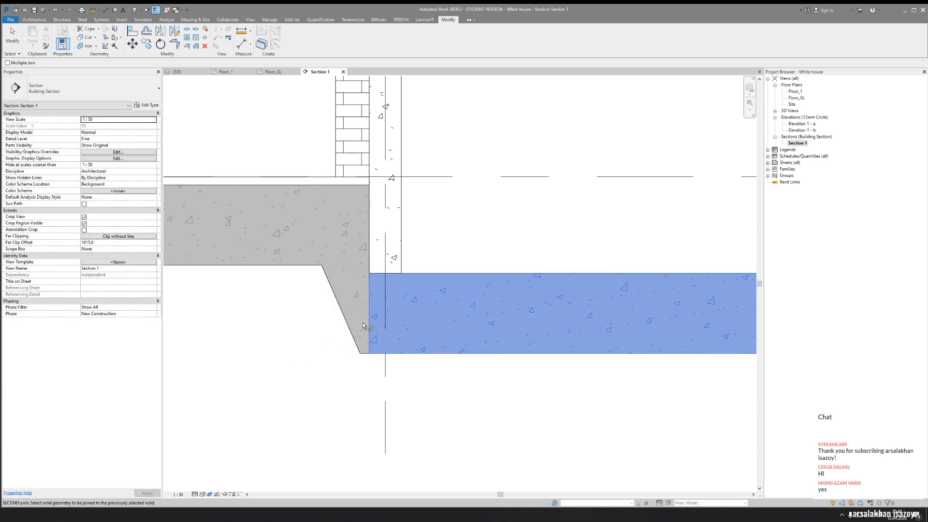
key(Escape)
key(Escape)
Try to join the foundation sweep with the outer slab at the opposite end of the lowered slab
middle_drag(385, 309, 263, 257)
scroll(359, 255, down, 2)
middle_drag(527, 263, 272, 261)
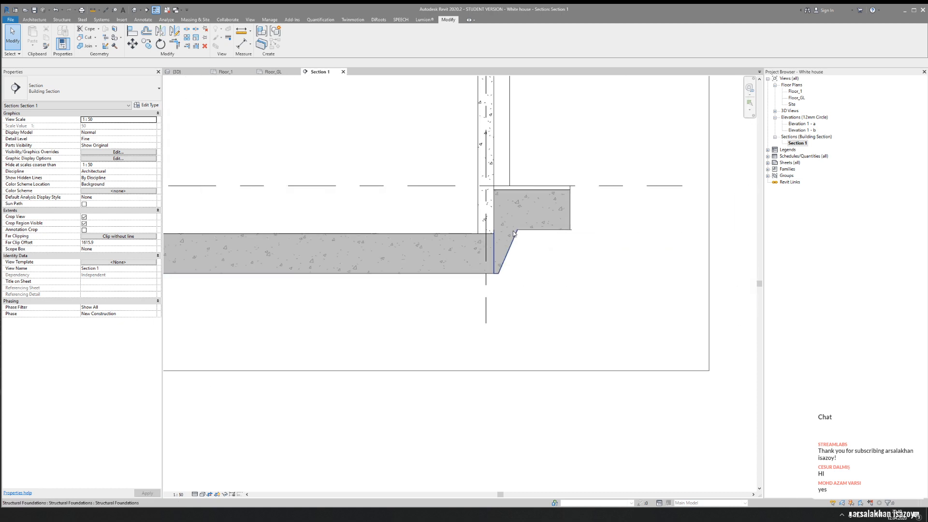
scroll(513, 236, up, 4)
click(87, 46)
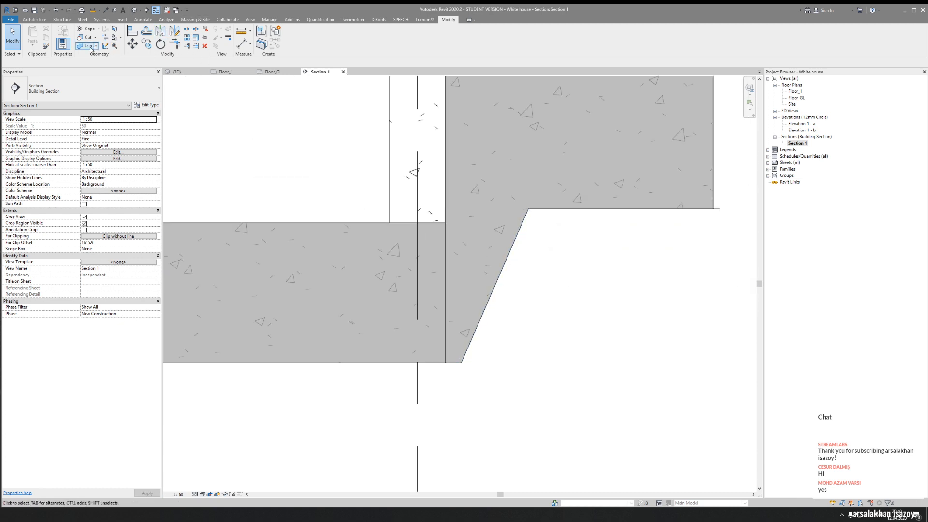
click(534, 123)
click(489, 240)
scroll(455, 297, up, 2)
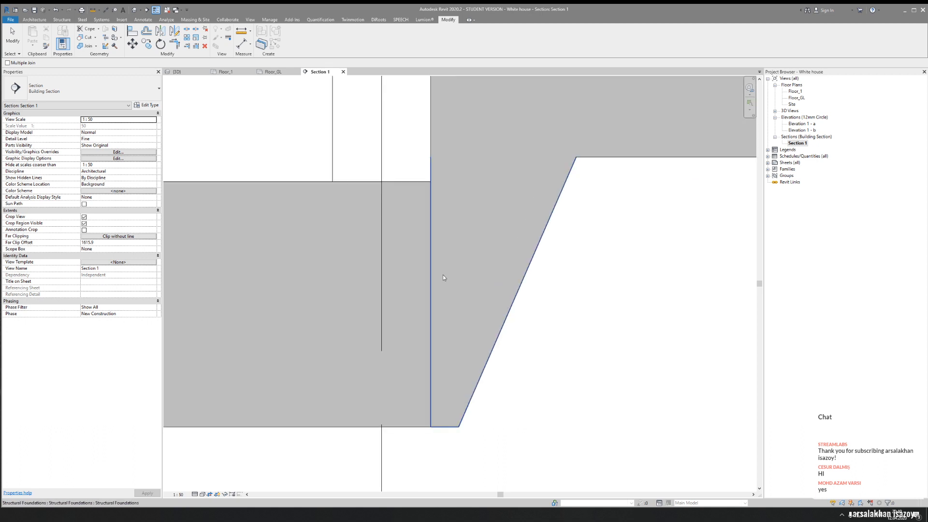
key(Escape)
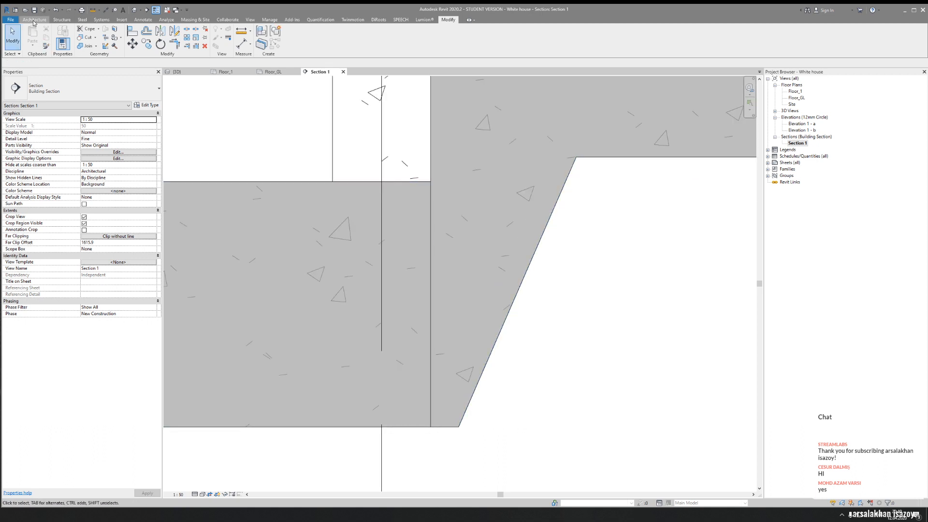
Use Linework with the <Invisible lines> style to hide the vertical line between the lowered slab and the foundation
click(228, 37)
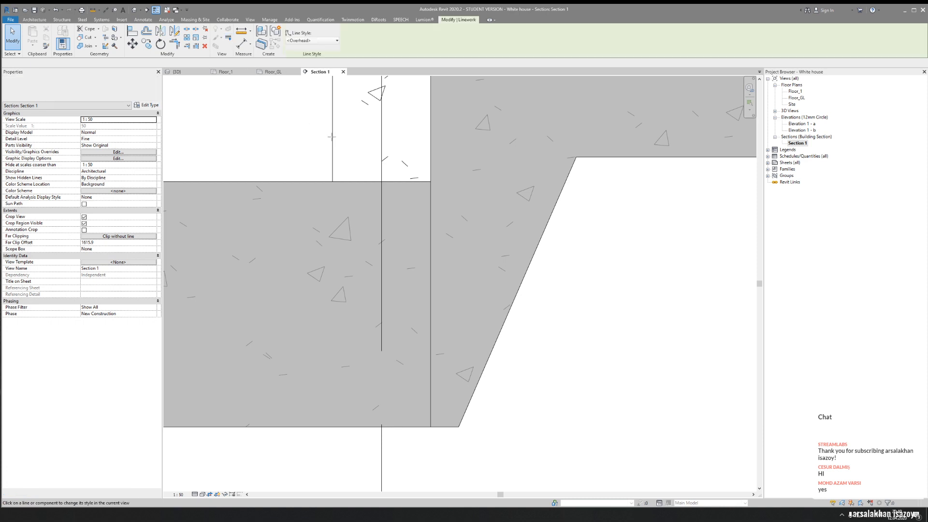
click(314, 41)
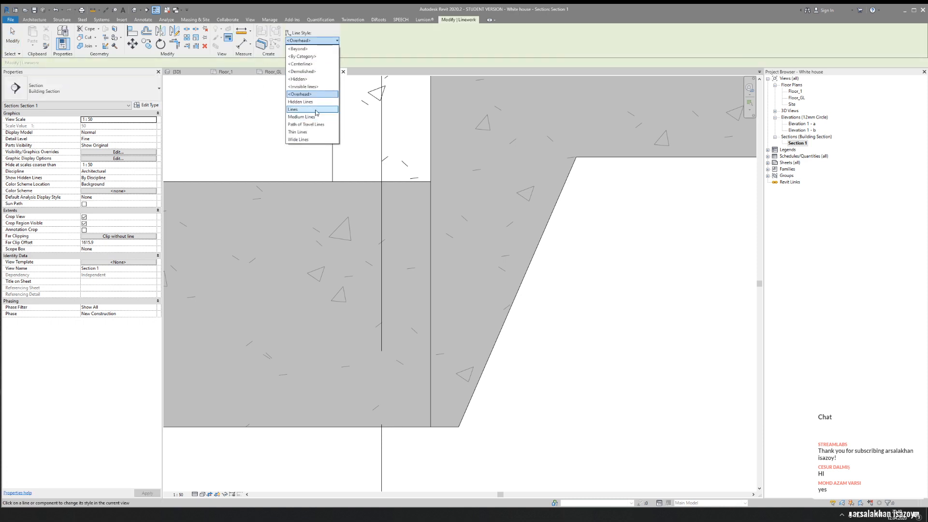
click(303, 86)
click(433, 238)
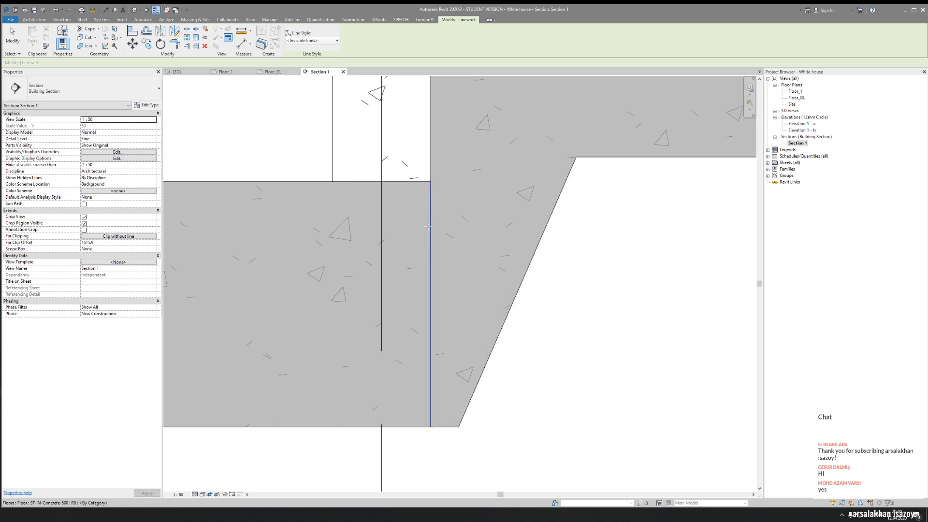
Hide the matching vertical joint line at the lowered slab's other end with the same linework style
scroll(601, 247, down, 4)
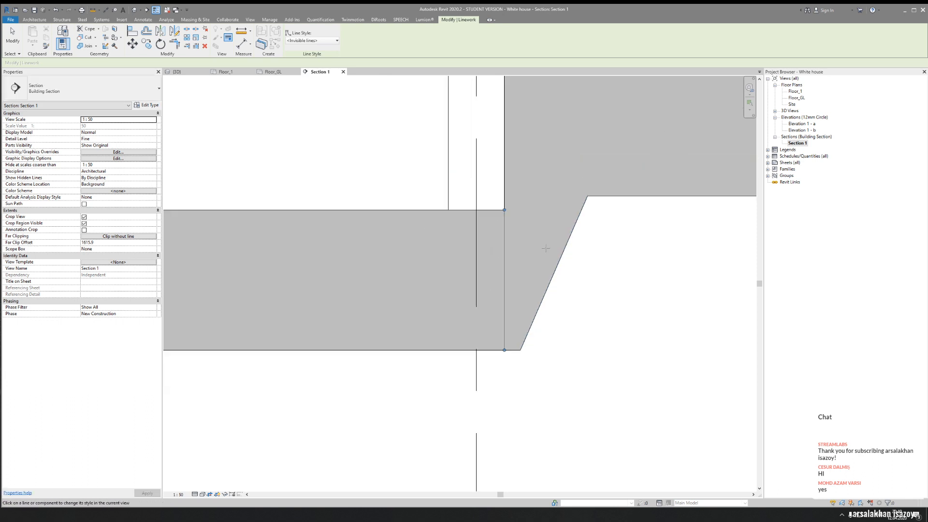
middle_drag(362, 252, 676, 241)
middle_drag(398, 247, 648, 241)
scroll(389, 222, up, 2)
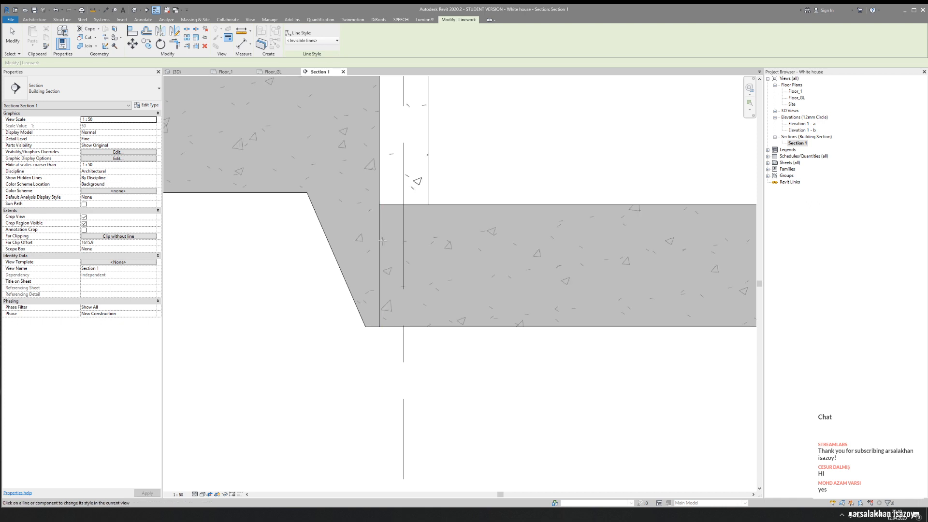
click(380, 270)
key(Escape)
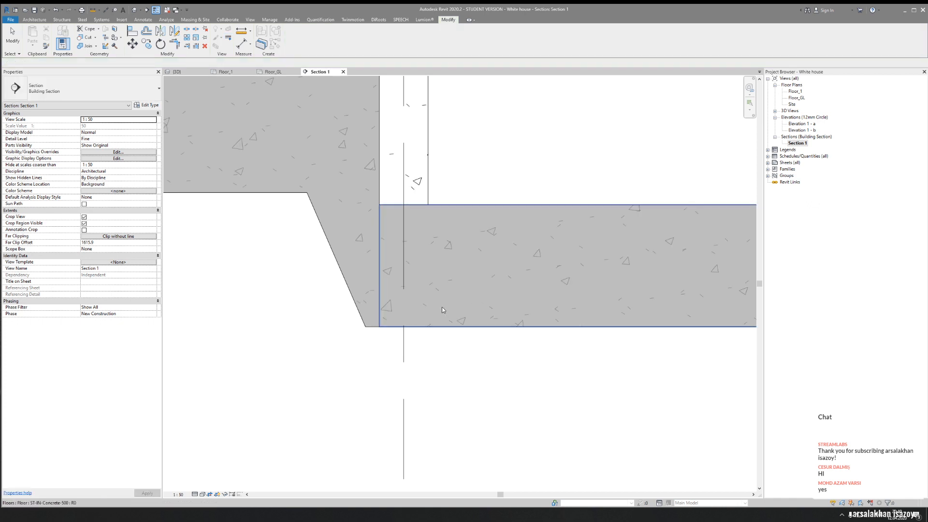
Examine the foundation across the whole section, and inspect the slab's underside and the house exterior in the 3D view
scroll(441, 315, down, 3)
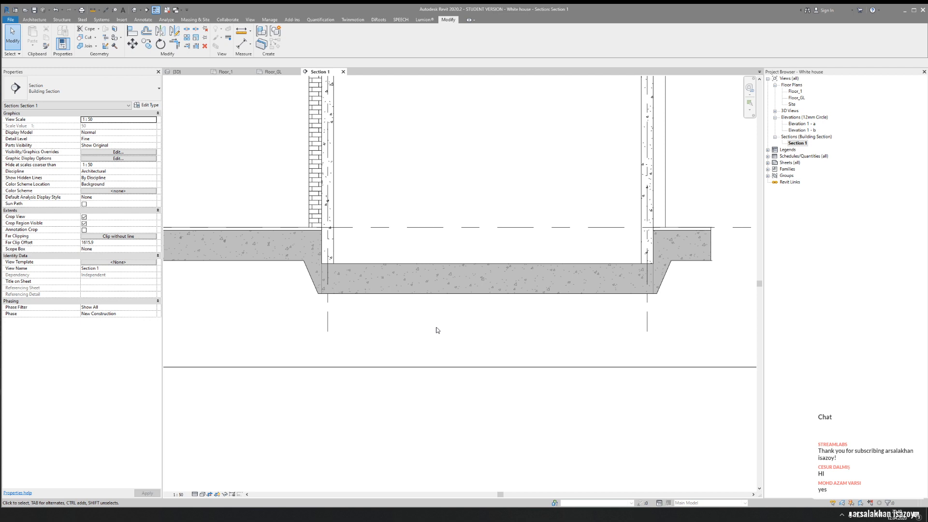
middle_drag(355, 290, 411, 301)
scroll(403, 343, down, 2)
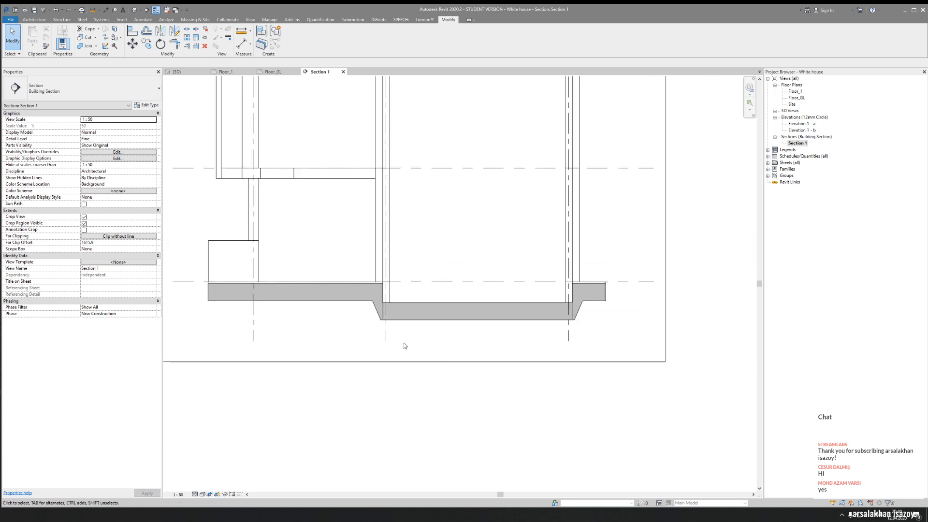
scroll(405, 346, down, 2)
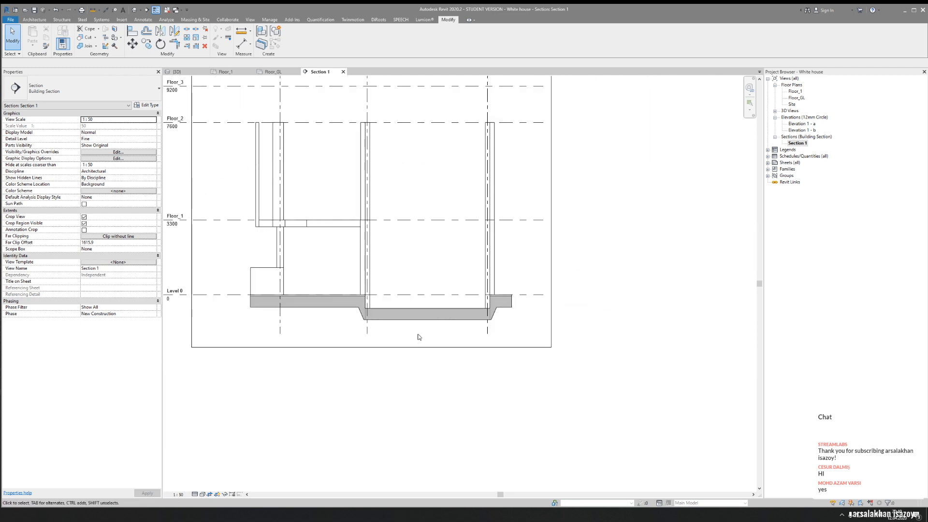
key(ctrl+Tab)
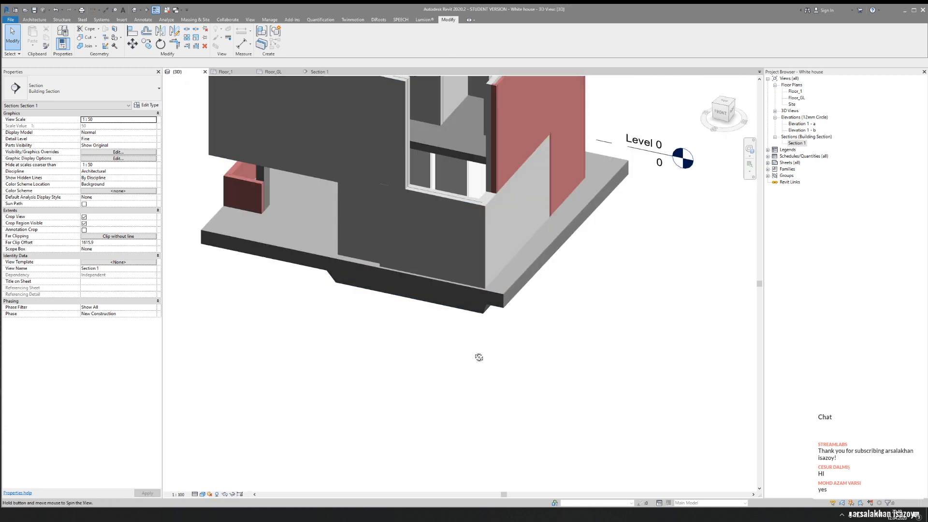
shift+middle_drag(479, 357, 617, 307)
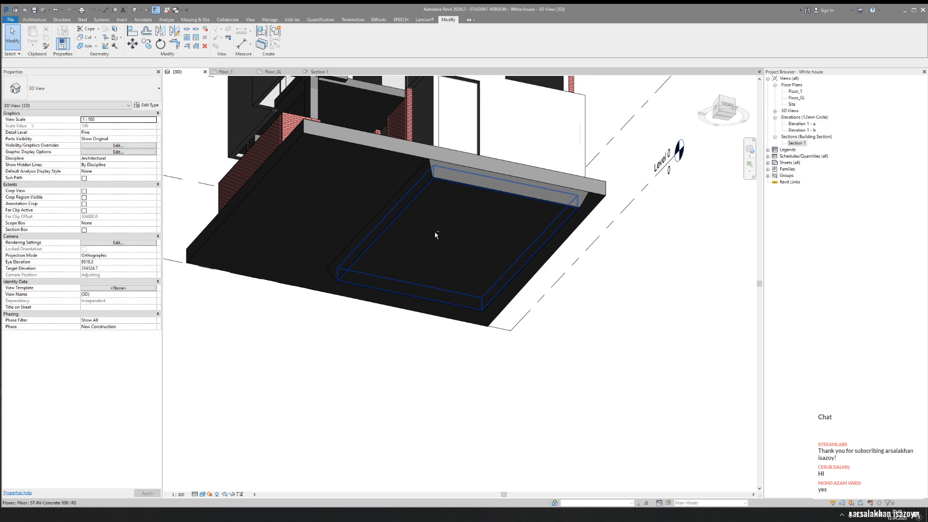
shift+middle_drag(435, 233, 553, 438)
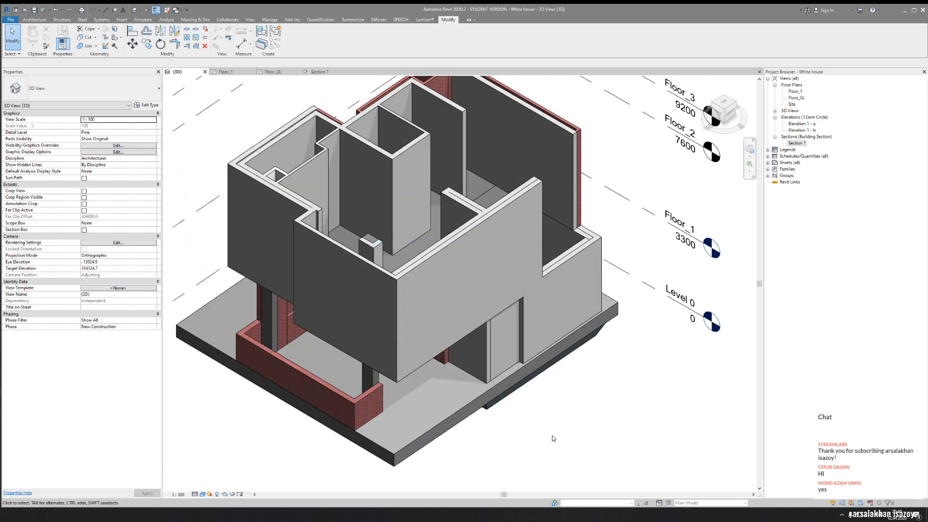